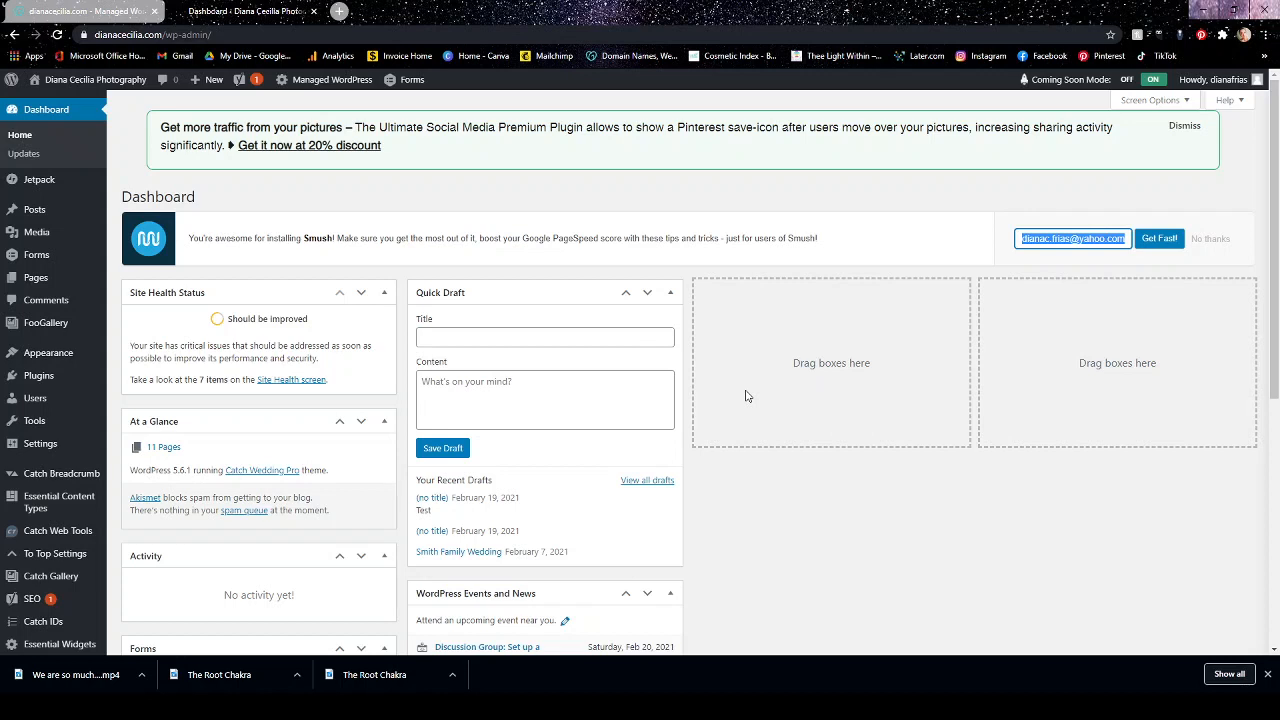
# Decline the Smush tips e-mail offer and look over the dashboard widgets.
pyautogui.click(1211, 240)
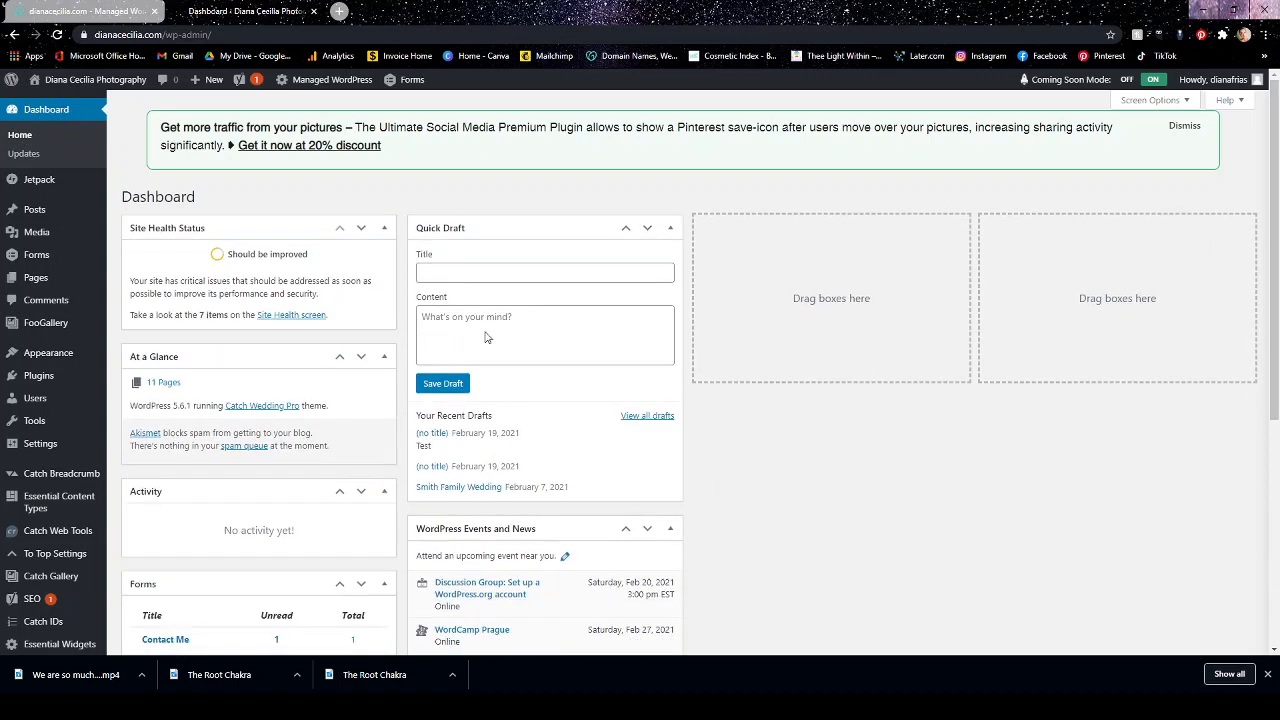
pyautogui.scroll(-4, 1037, 580)
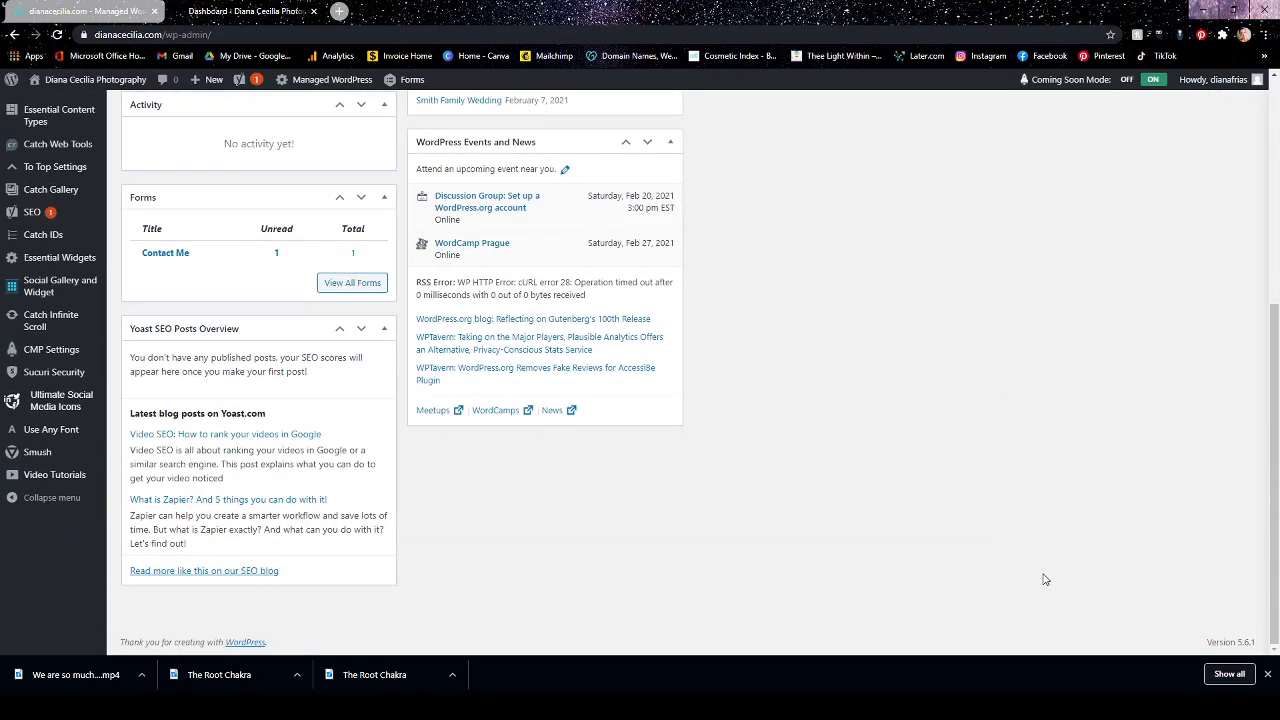
pyautogui.scroll(5, 1045, 580)
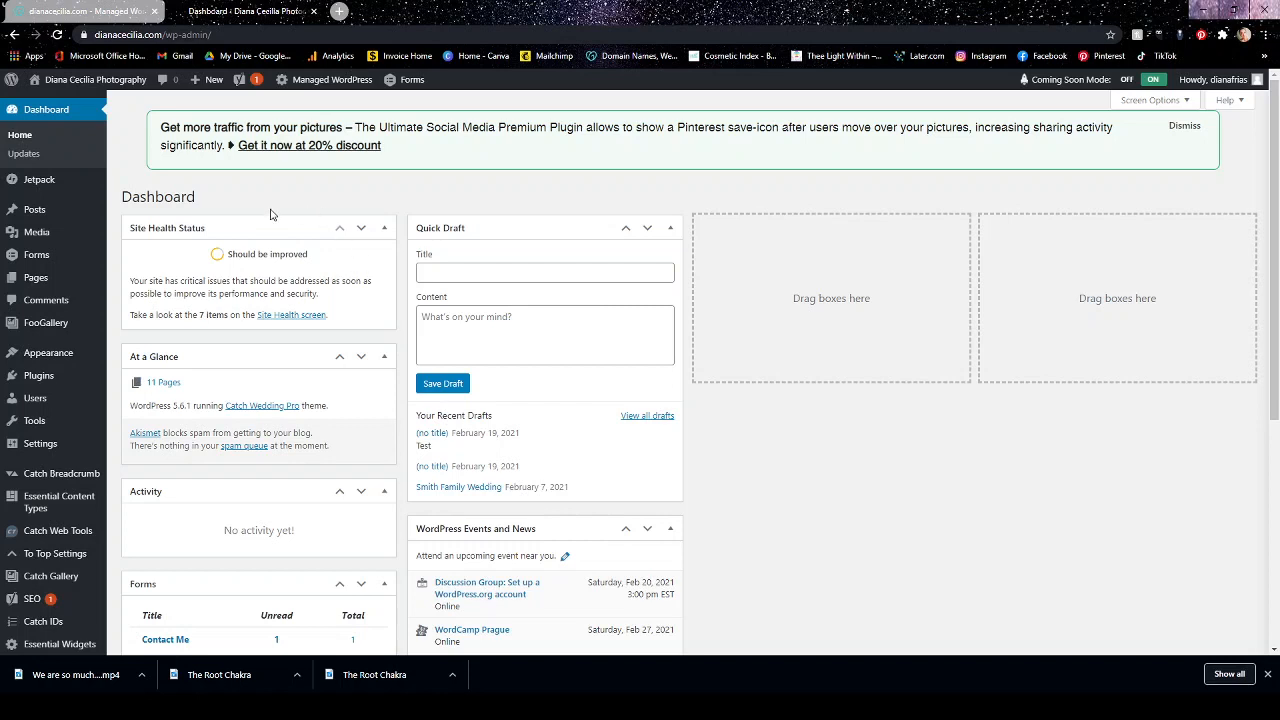
# Open the Site Health report and read the details of the SEO recommendation about search engines finding the site.
pyautogui.click(280, 316)
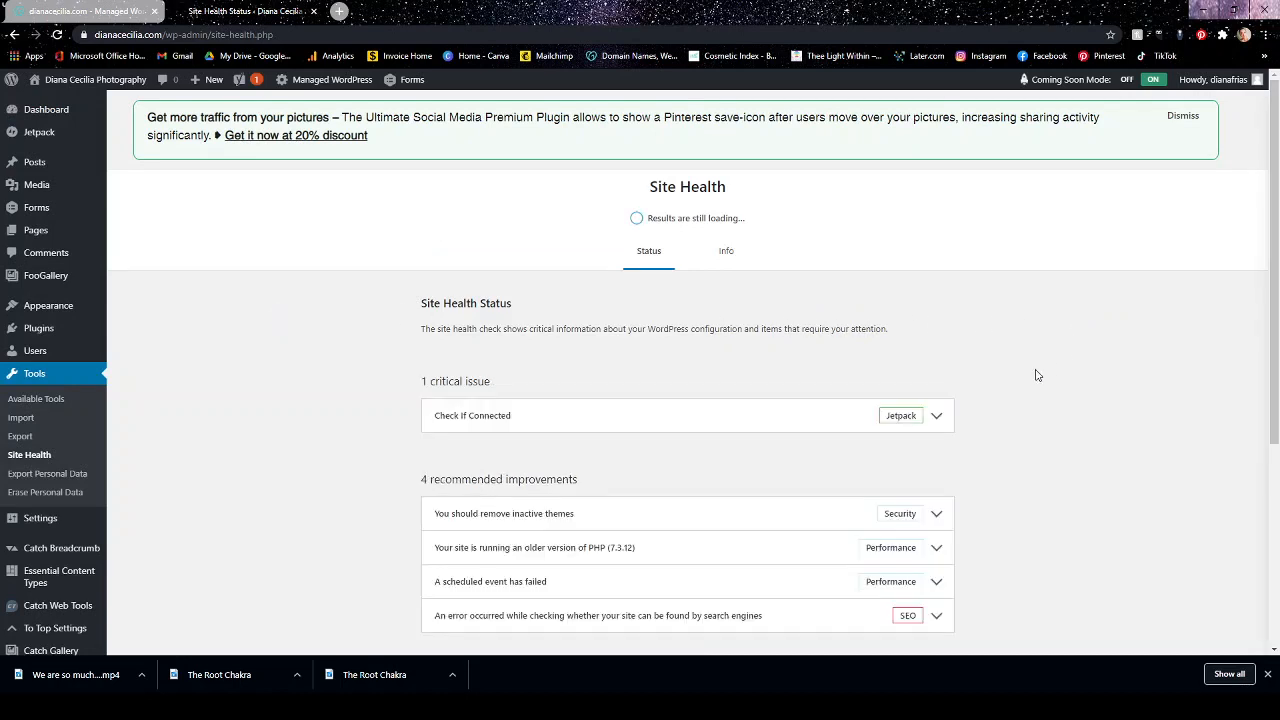
pyautogui.scroll(-2, 1036, 375)
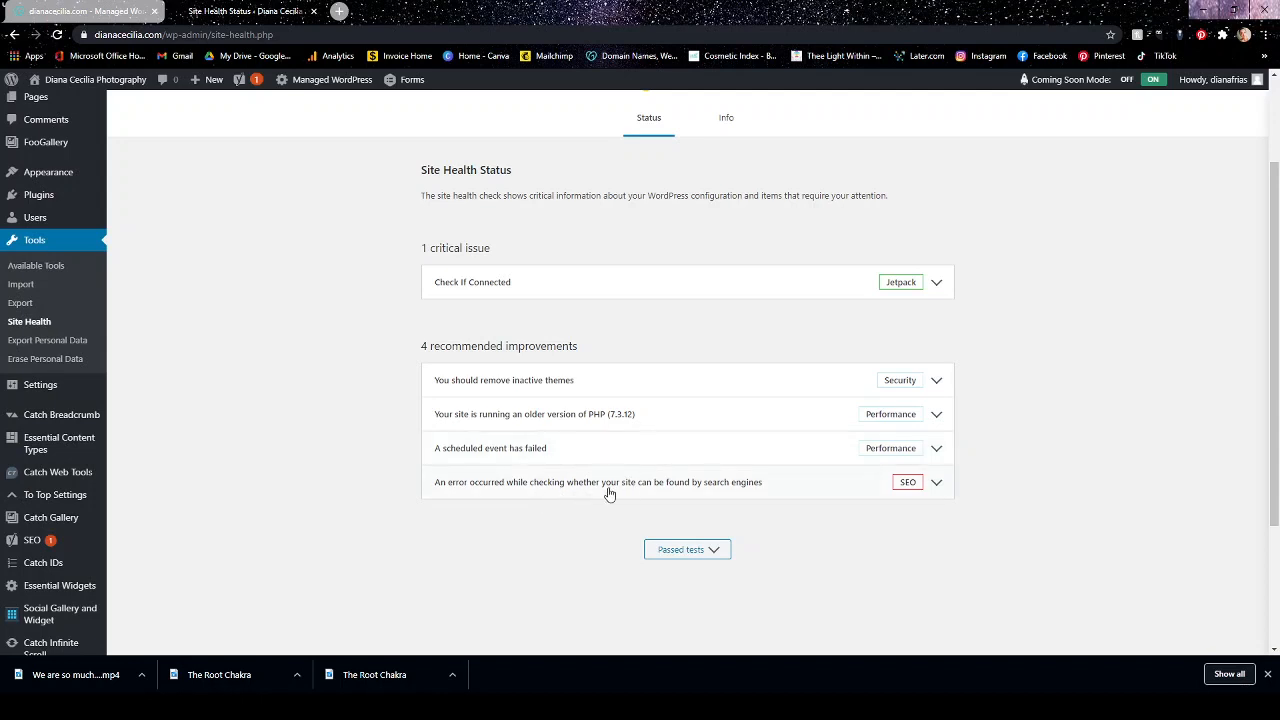
pyautogui.click(930, 484)
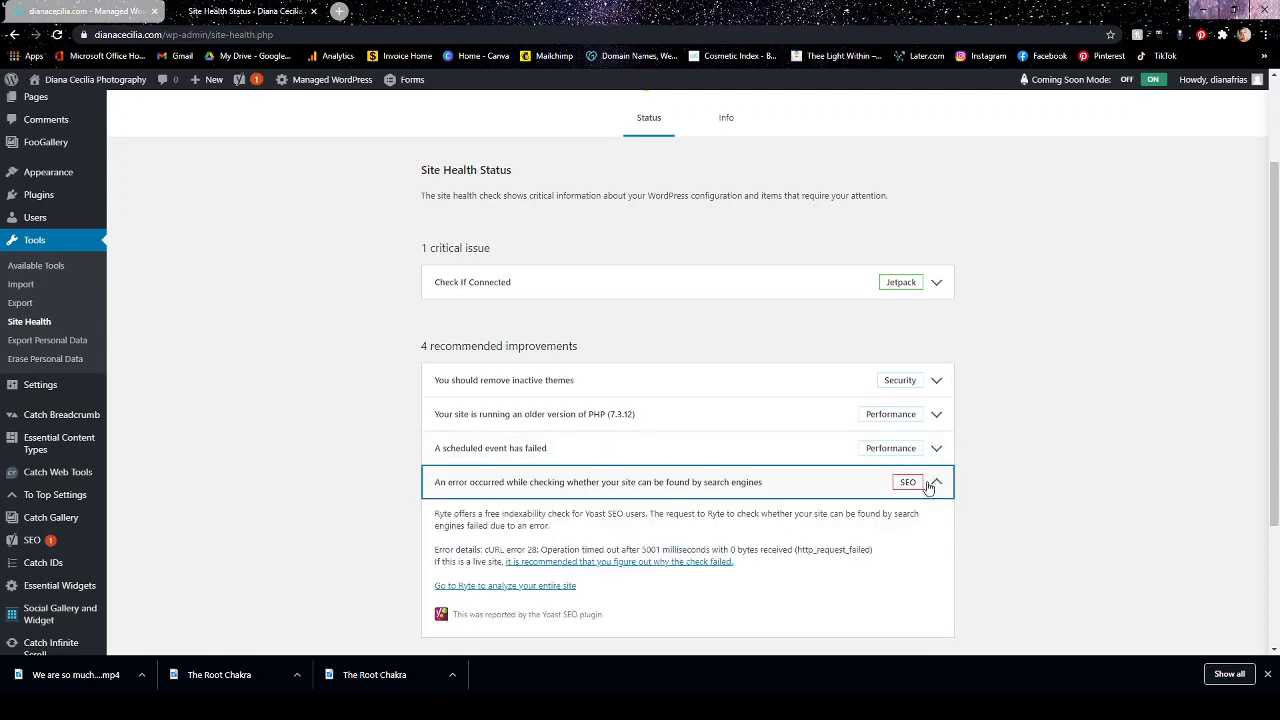
pyautogui.scroll(-2, 979, 483)
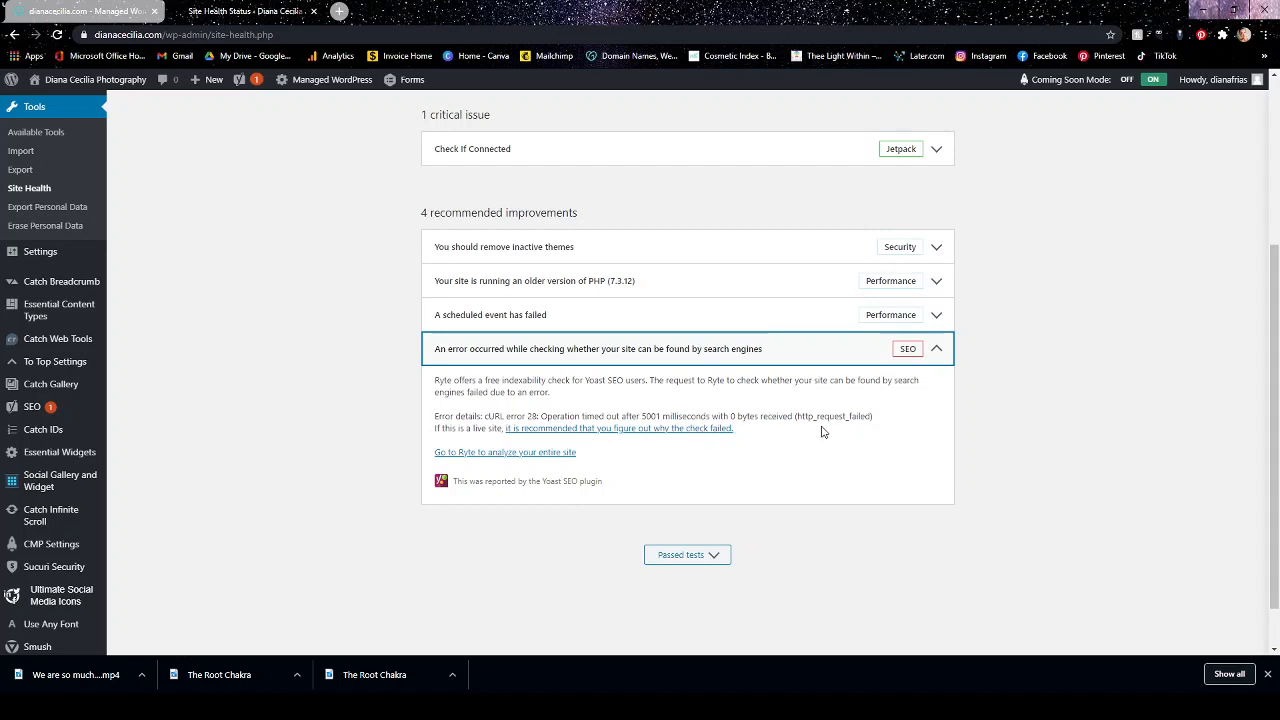
pyautogui.click(938, 346)
pyautogui.scroll(3, 1104, 430)
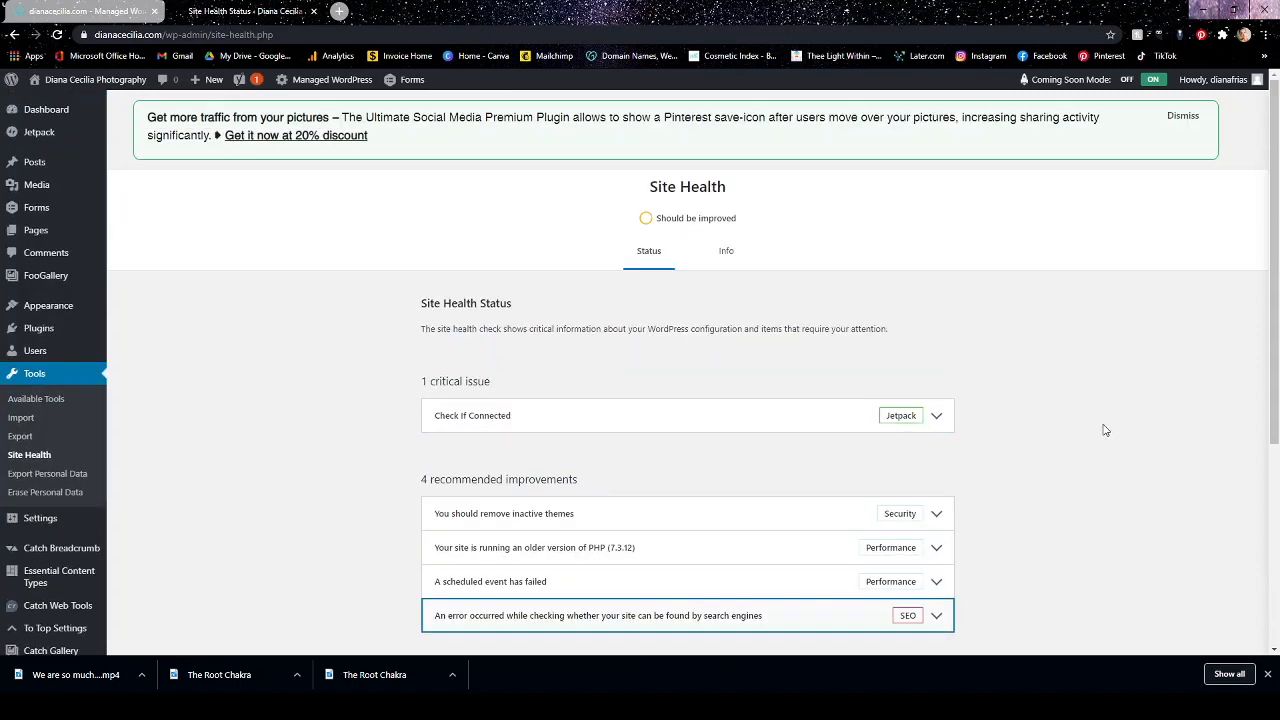
pyautogui.scroll(-3, 1104, 430)
pyautogui.scroll(3, 1106, 430)
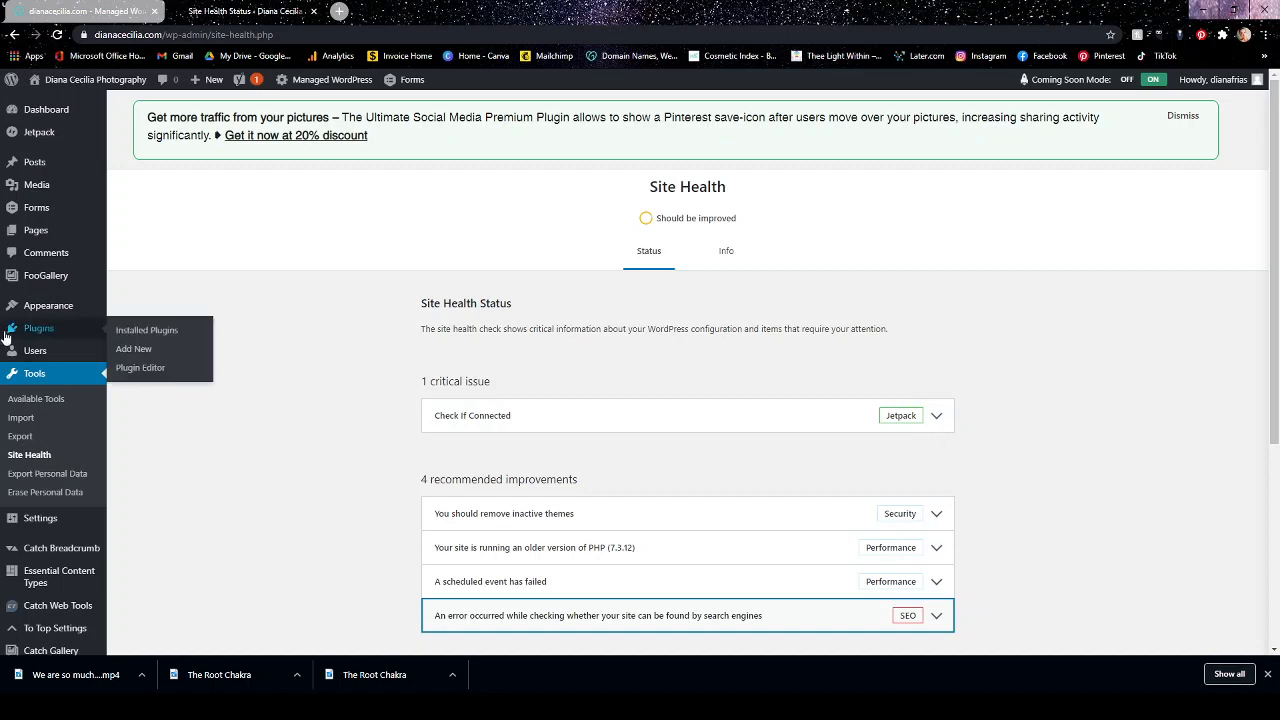
# Open the Jetpack page and look through its security and performance setup information.
pyautogui.moveTo(66, 307)
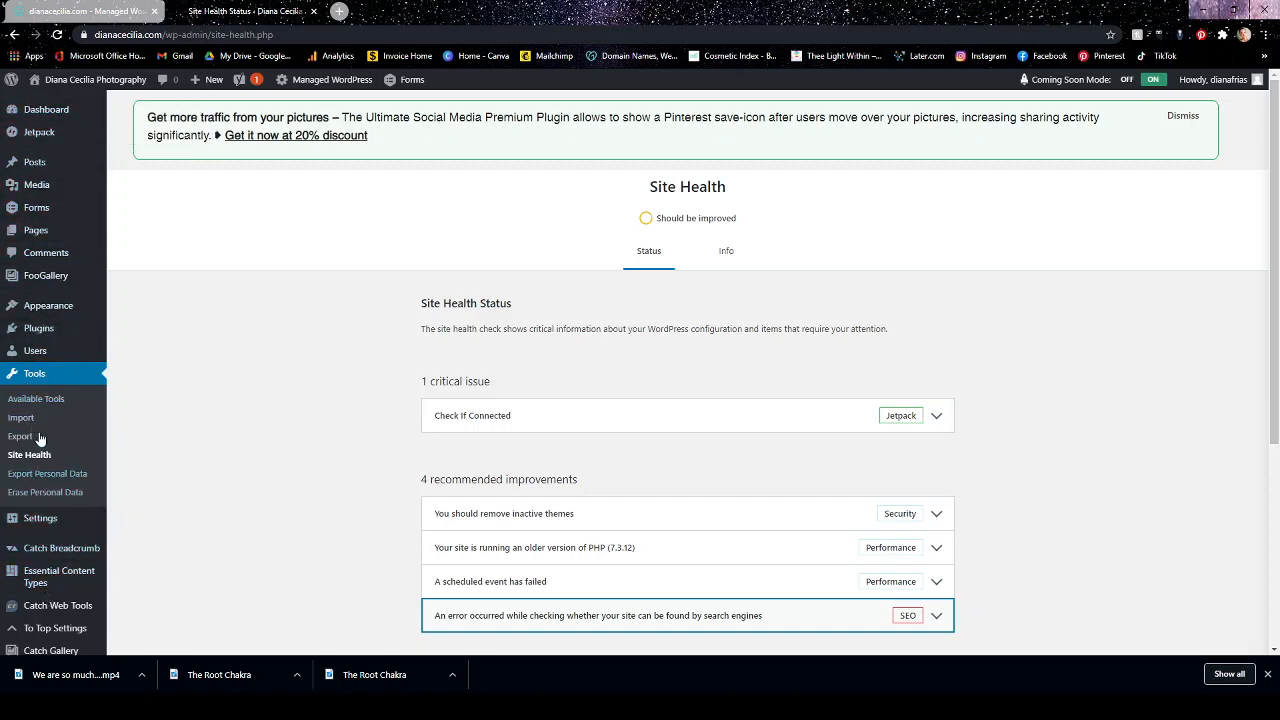
pyautogui.moveTo(45, 120)
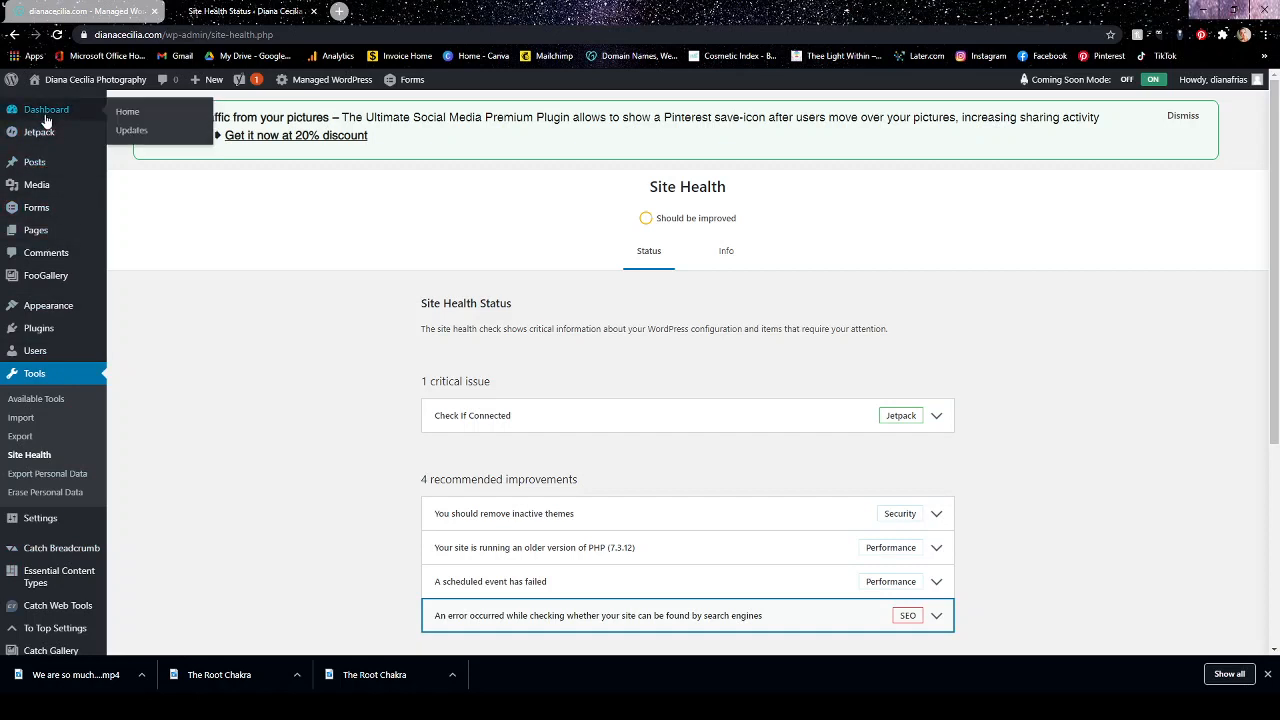
pyautogui.click(40, 132)
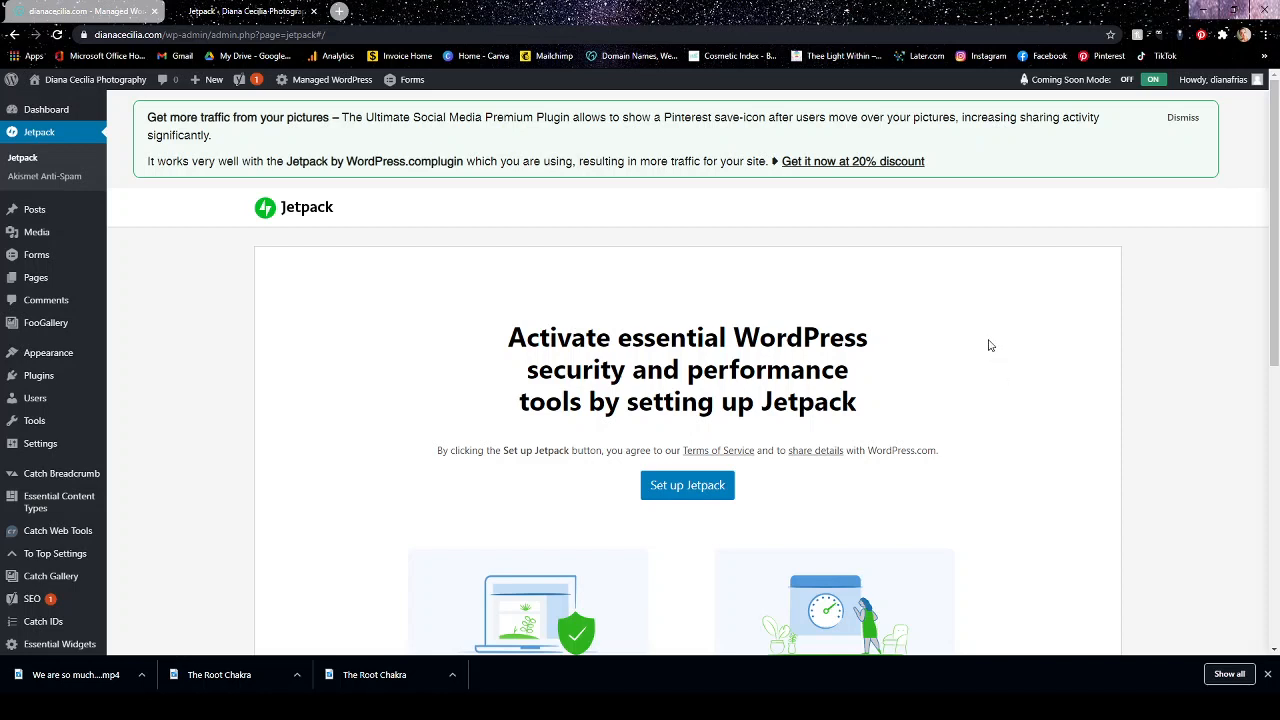
pyautogui.moveTo(19, 231)
pyautogui.scroll(-3, 349, 350)
pyautogui.scroll(-3, 349, 355)
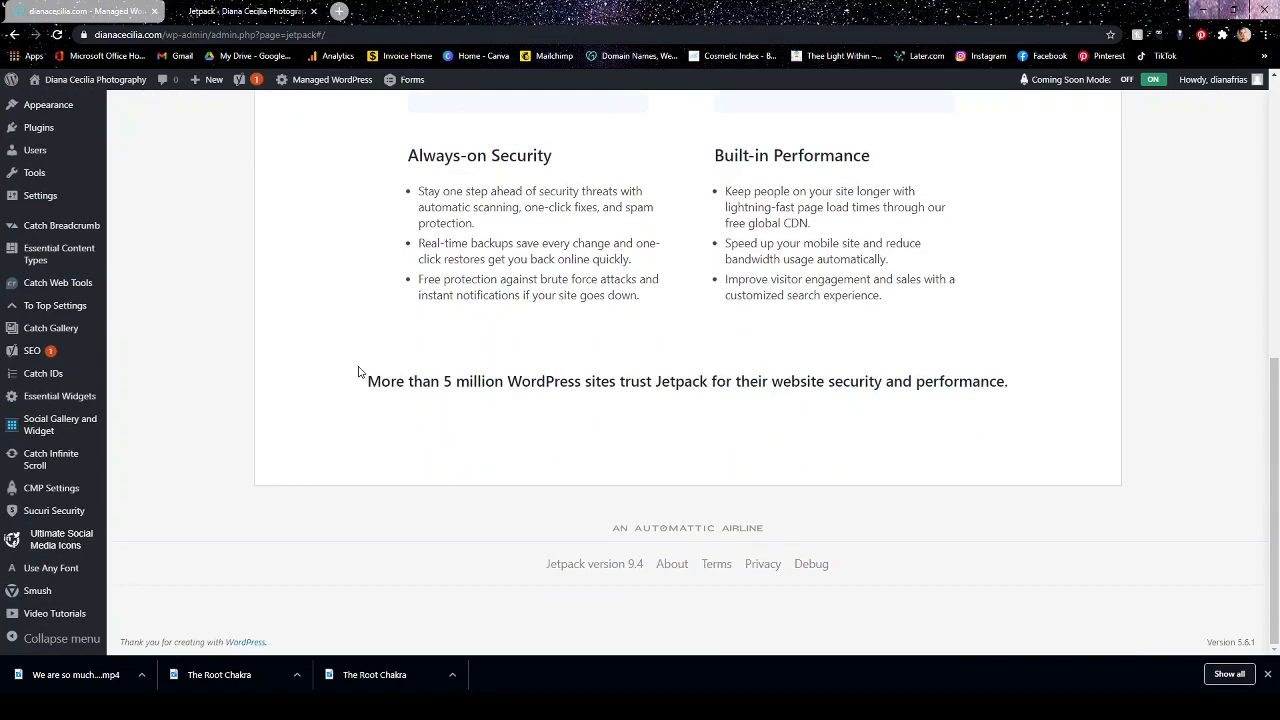
pyautogui.scroll(6, 357, 372)
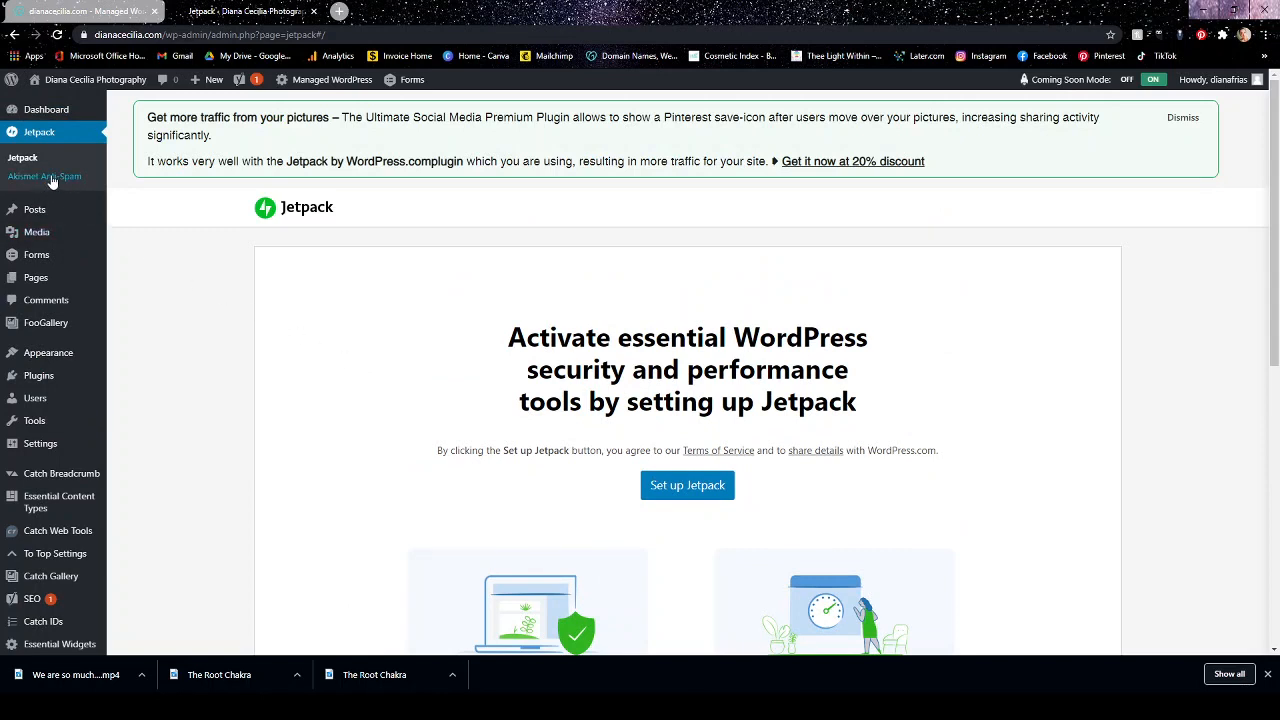
# Move the two untitled draft posts to the Trash with a bulk action.
pyautogui.click(34, 212)
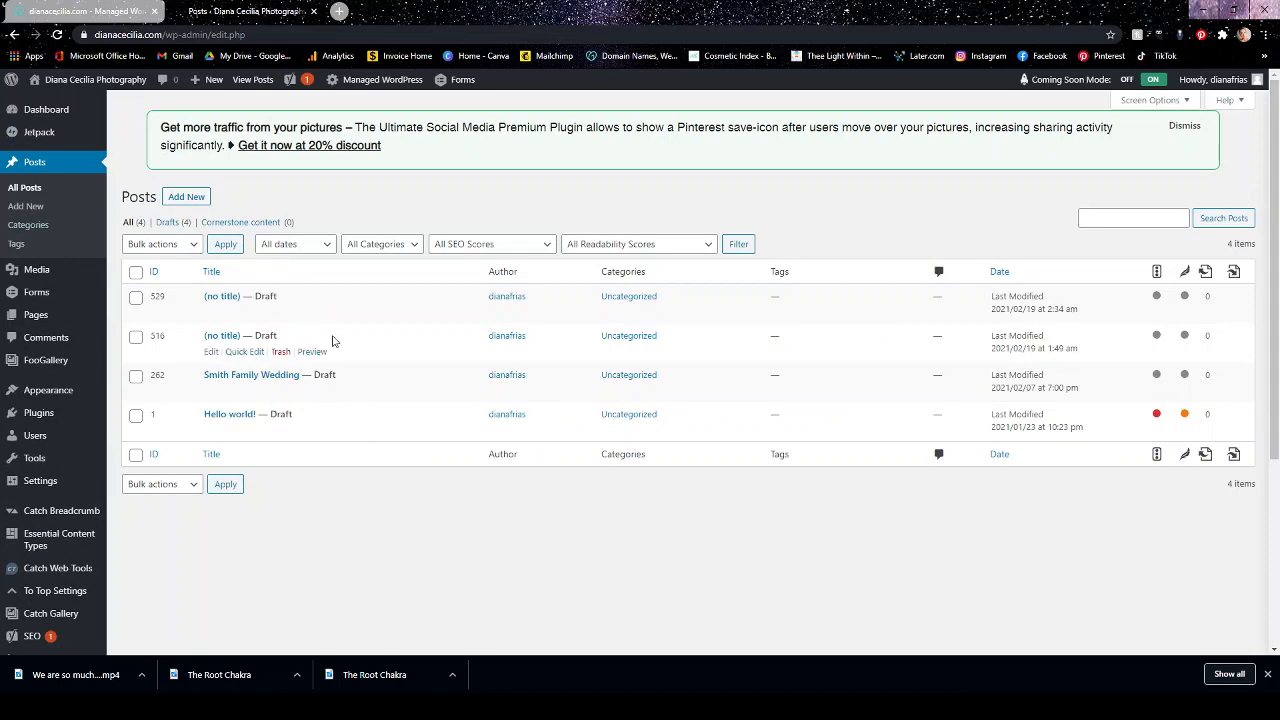
pyautogui.click(136, 297)
pyautogui.click(136, 337)
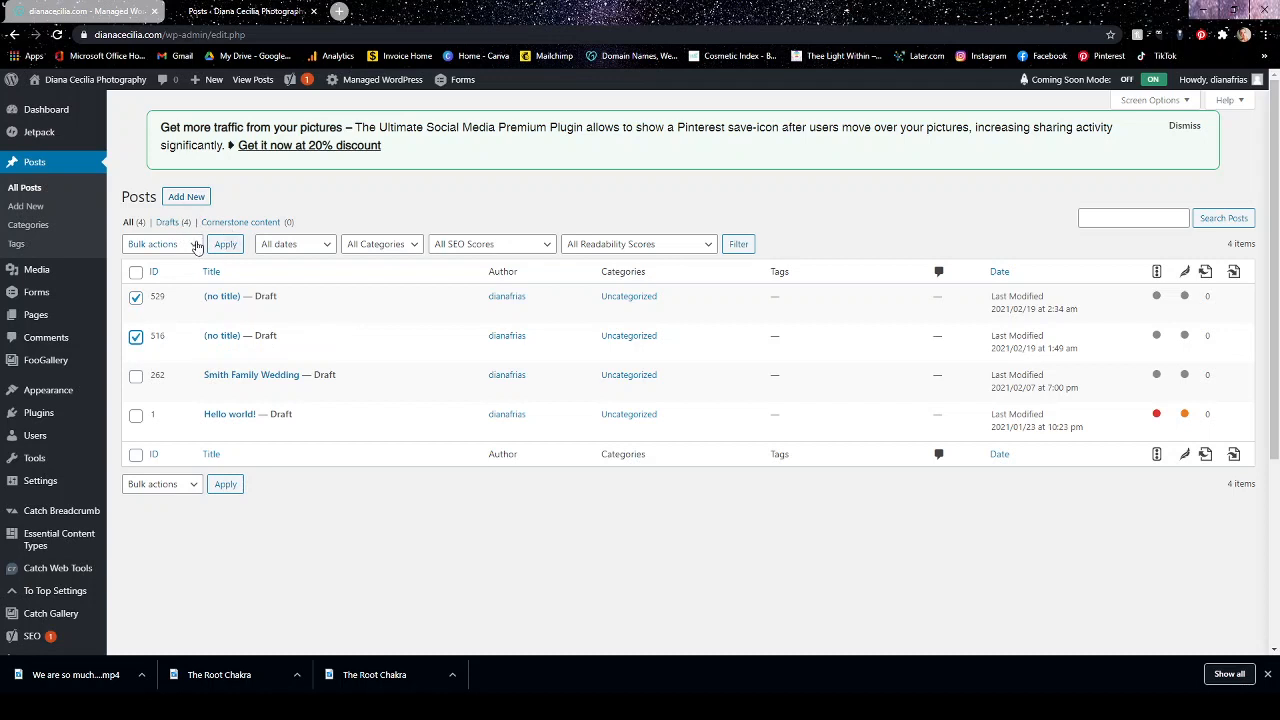
pyautogui.click(196, 247)
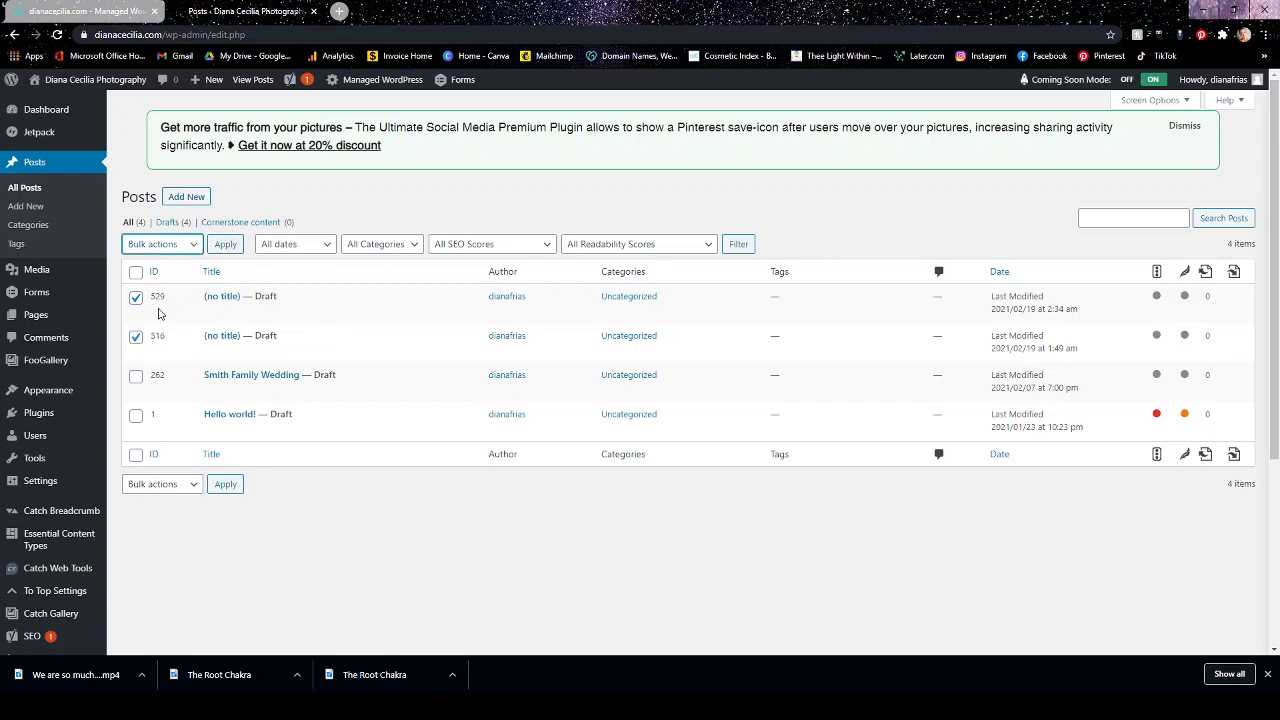
pyautogui.press('Down')
pyautogui.press('Down')
pyautogui.click(224, 246)
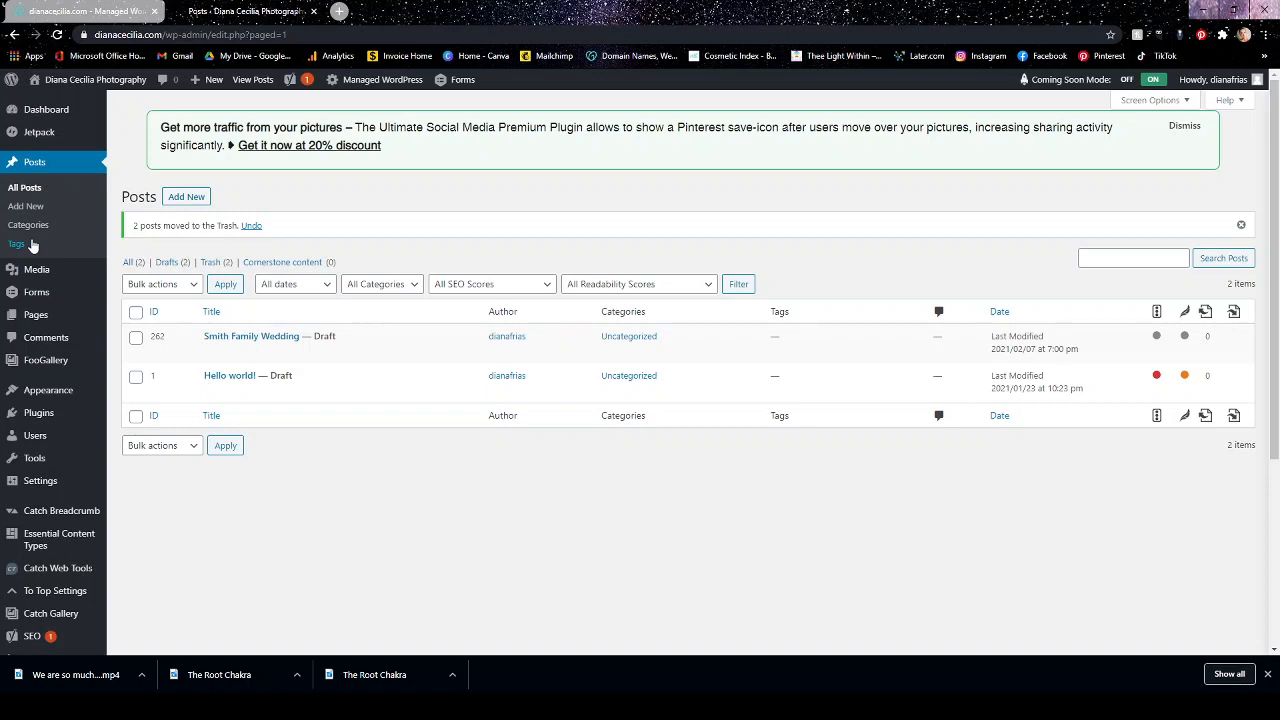
# View the Media Library and the list of all pages on the site.
pyautogui.click(48, 271)
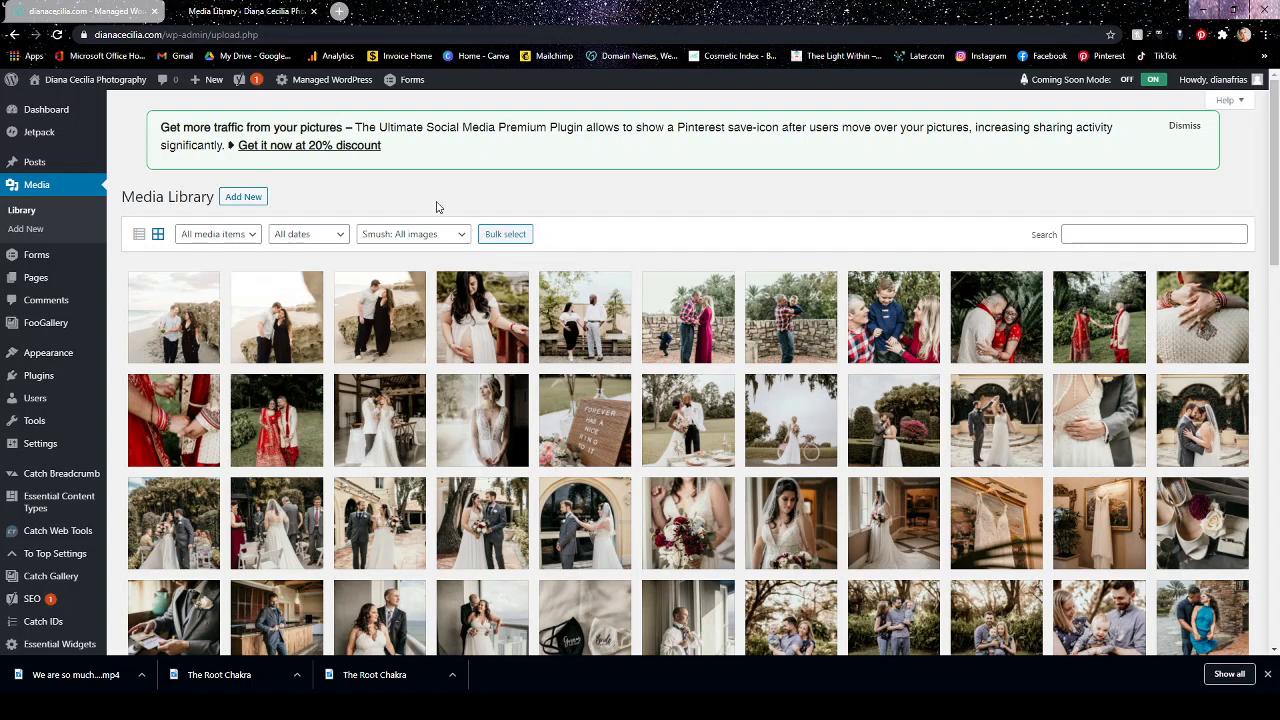
pyautogui.moveTo(41, 262)
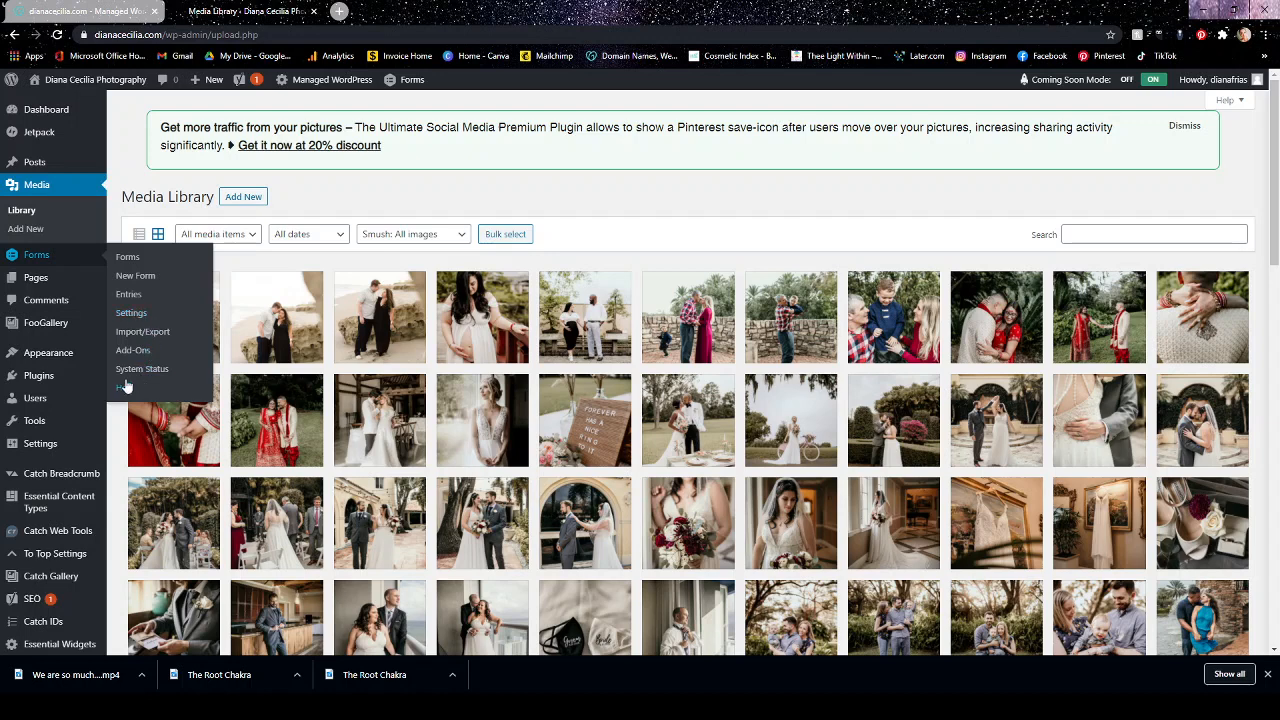
pyautogui.click(35, 284)
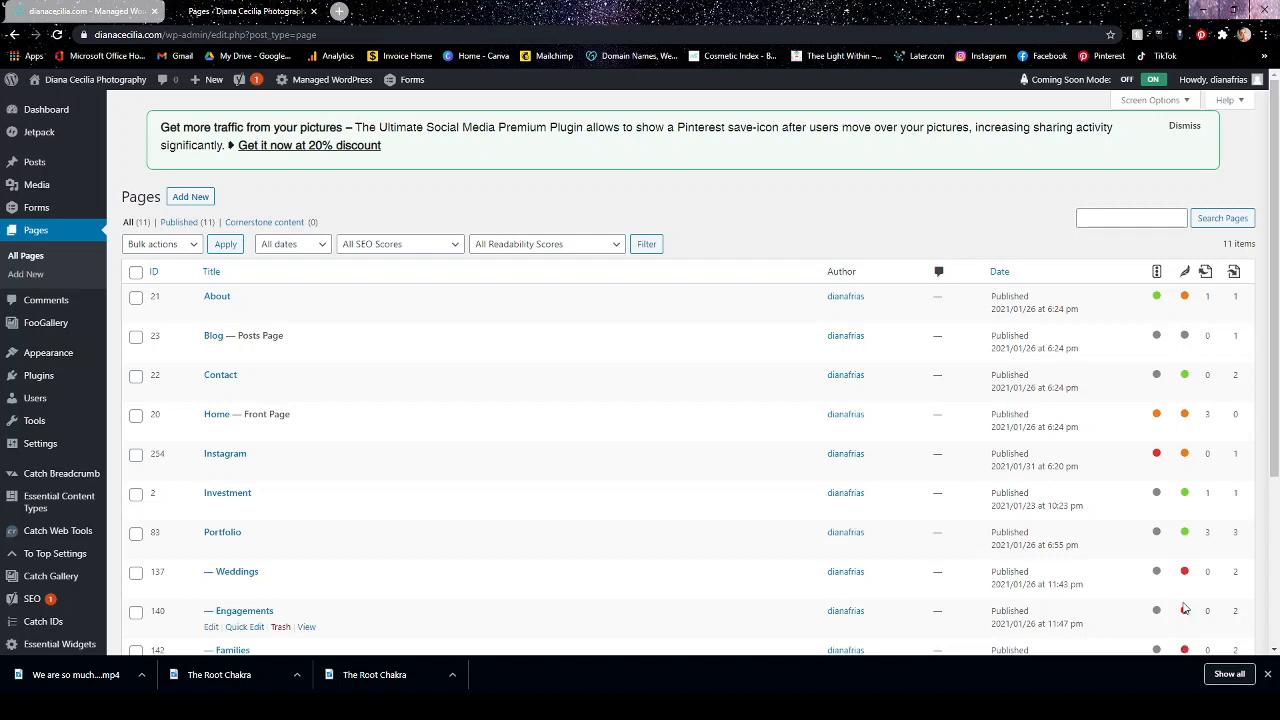
pyautogui.scroll(-2, 1184, 608)
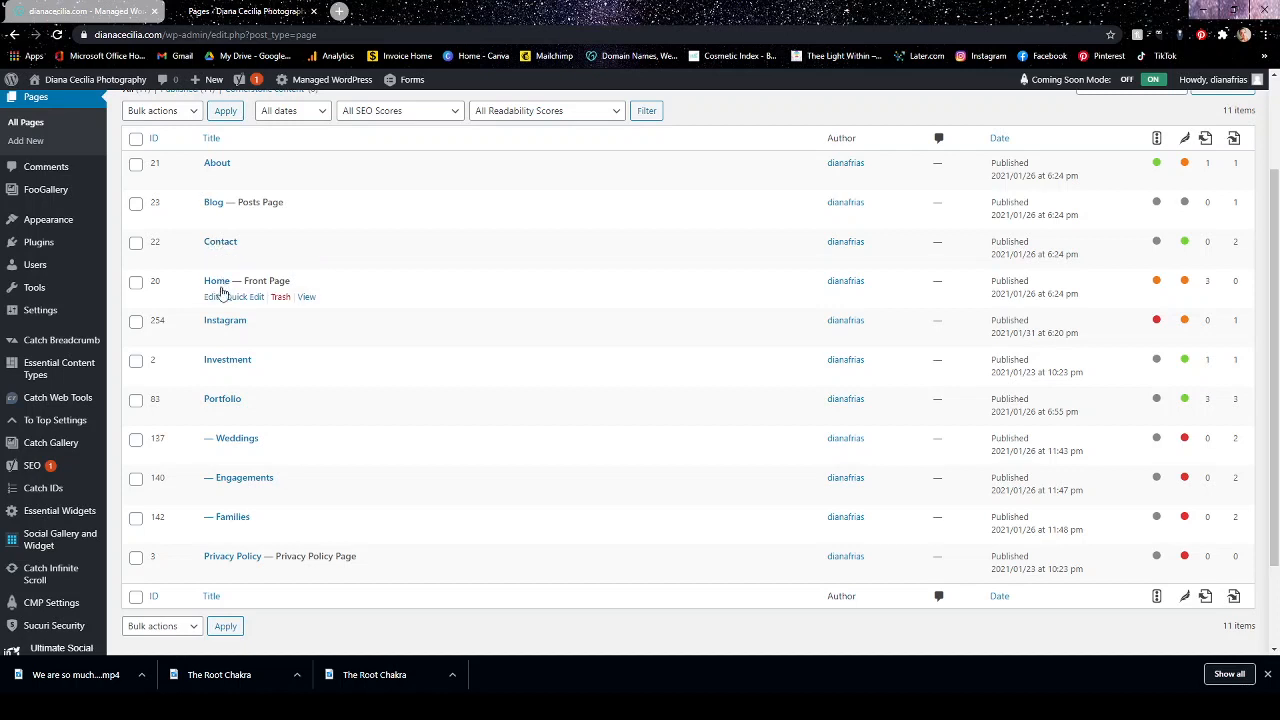
# Open the Investment page for editing, go through the block editor welcome guide and close it.
pyautogui.click(237, 364)
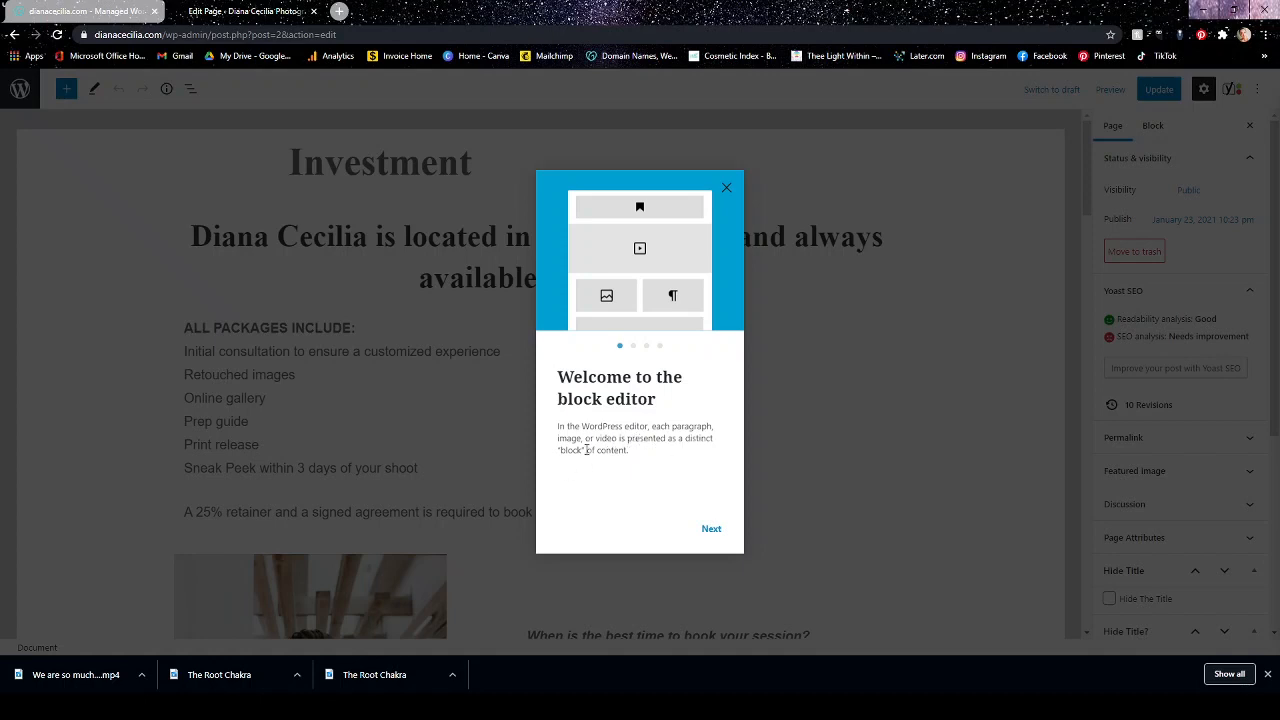
pyautogui.click(711, 528)
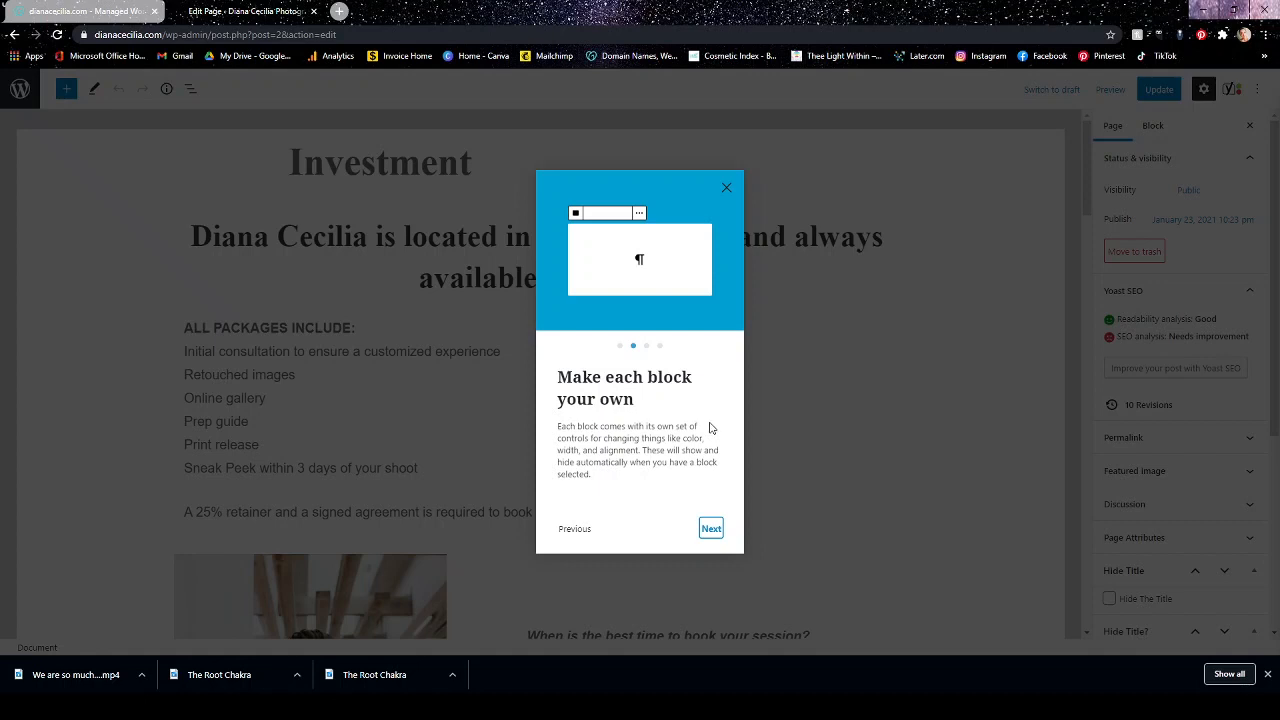
pyautogui.click(712, 530)
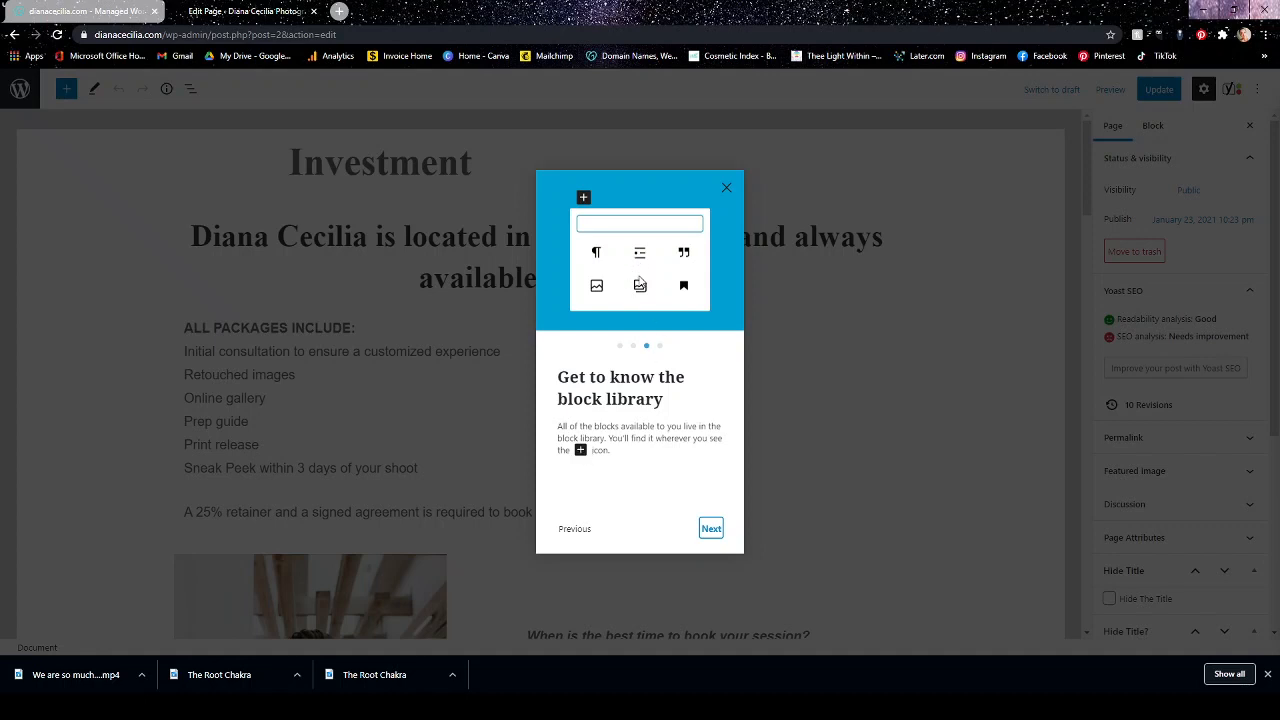
pyautogui.click(710, 528)
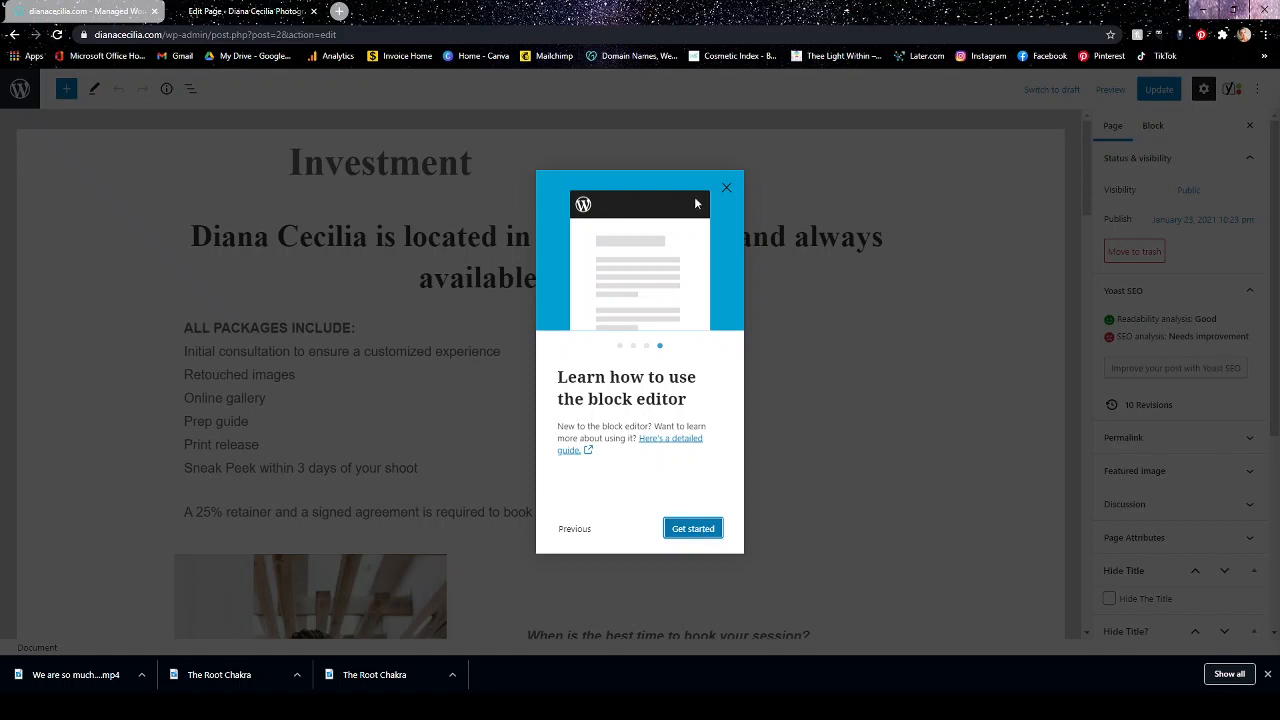
pyautogui.click(728, 189)
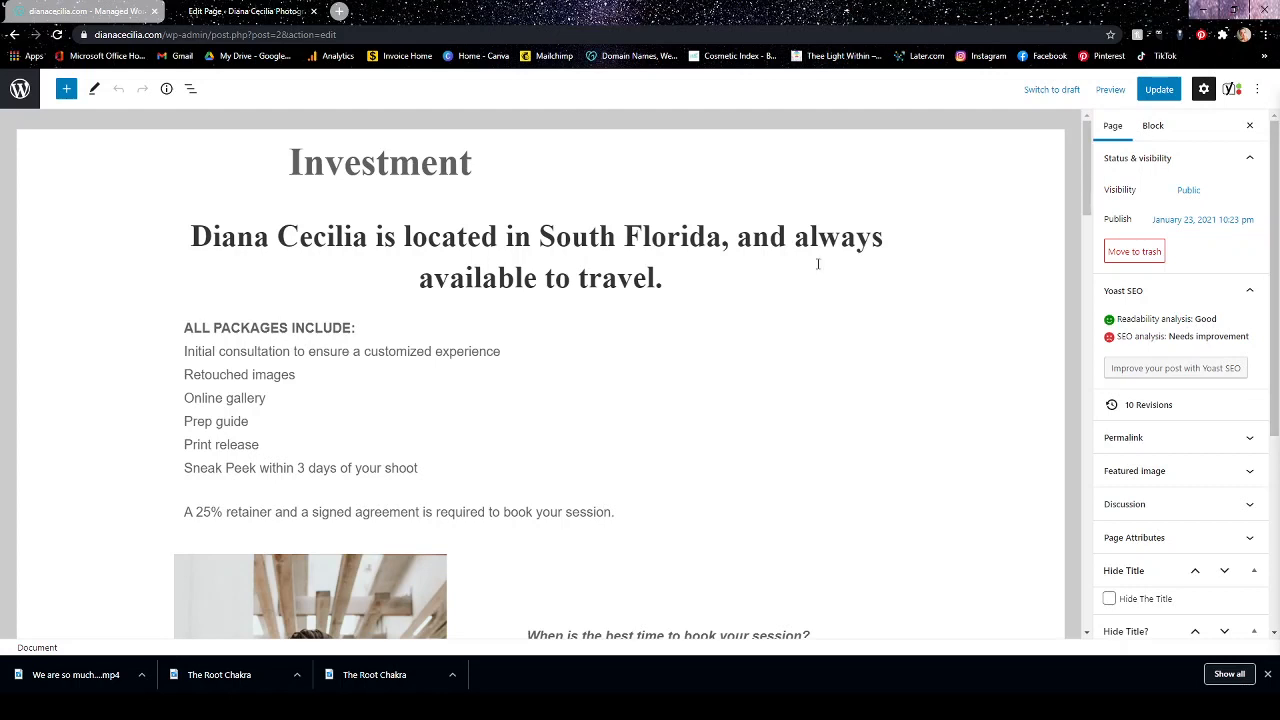
# Inspect the Investment title, the location heading and the "ALL PACKAGES INCLUDE:" paragraph by selecting each one.
pyautogui.click(433, 166)
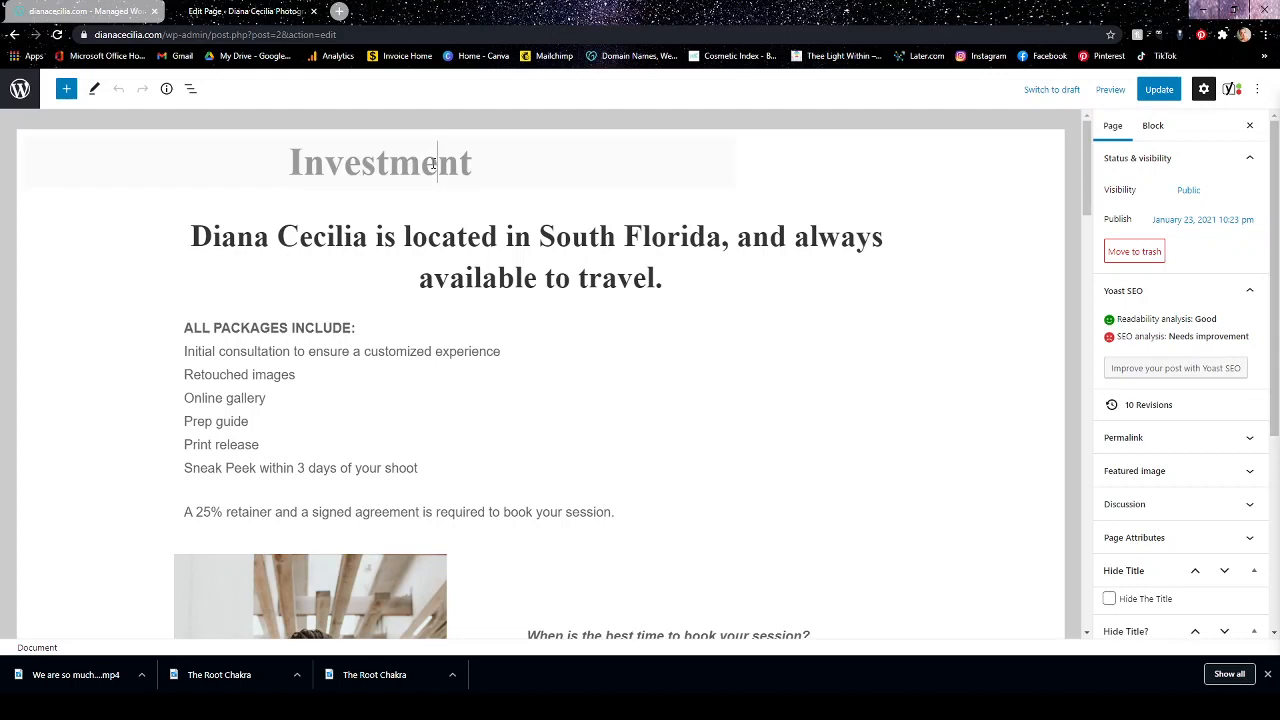
pyautogui.click(496, 236)
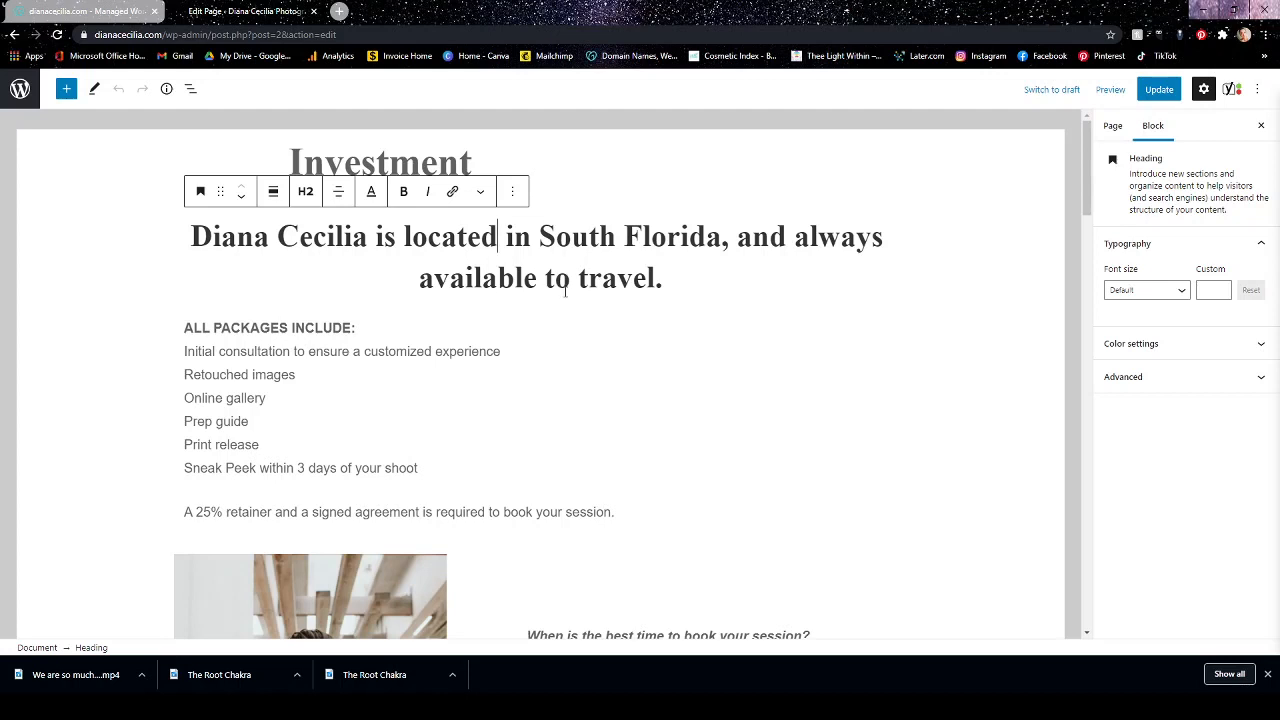
pyautogui.scroll(-1, 565, 291)
pyautogui.click(318, 285)
pyautogui.click(296, 260)
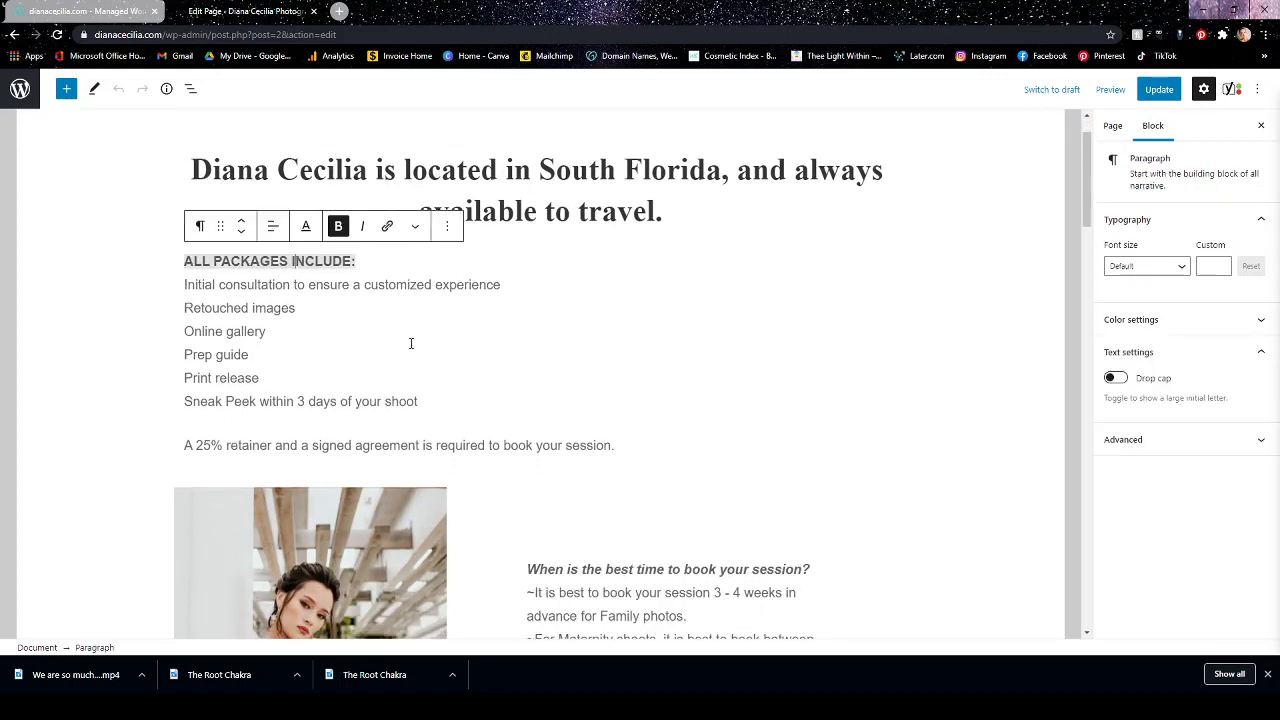
pyautogui.scroll(-2, 737, 349)
pyautogui.scroll(3, 740, 337)
# Change the "Online gallery" line in the package list to "Online portfolio".
pyautogui.click(298, 374)
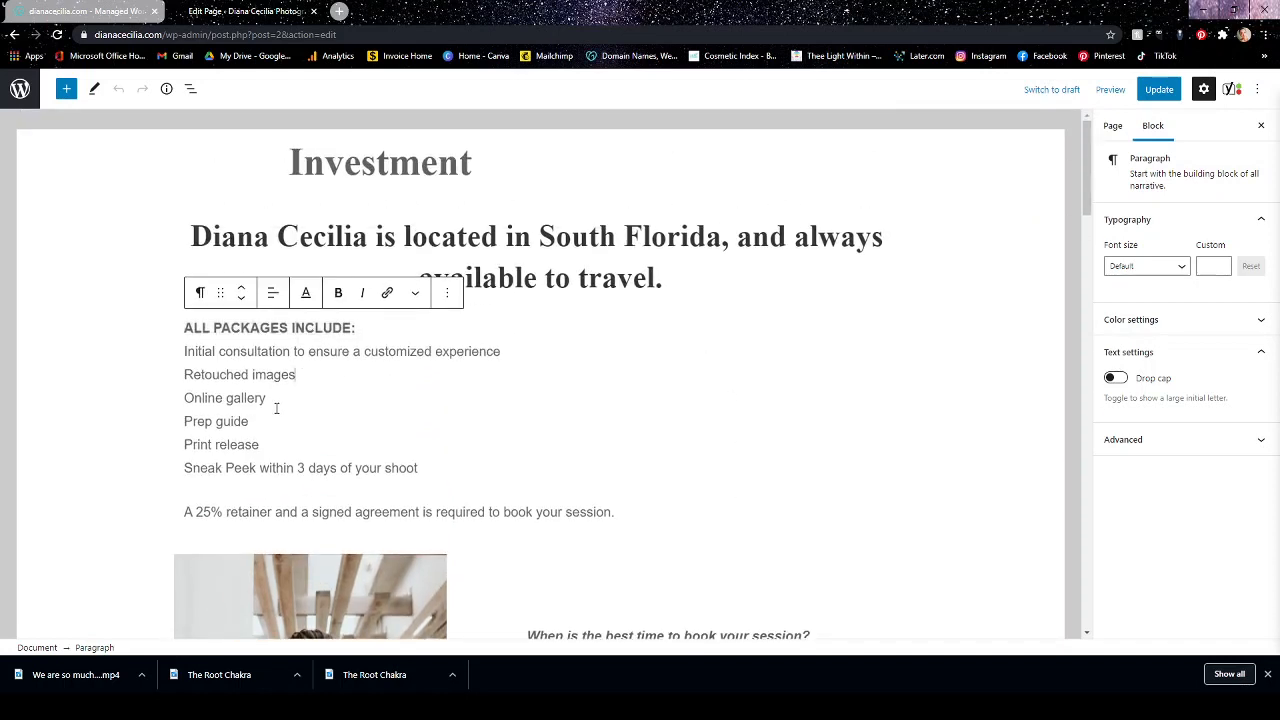
pyautogui.press('BackSpace')
pyautogui.press('BackSpace')
pyautogui.press('BackSpace')
pyautogui.press('BackSpace')
pyautogui.press('BackSpace')
pyautogui.press('BackSpace')
pyautogui.press('BackSpace')
pyautogui.press('BackSpace')
pyautogui.write('portfolio')
pyautogui.scroll(-3, 560, 380)
pyautogui.scroll(1, 660, 240)
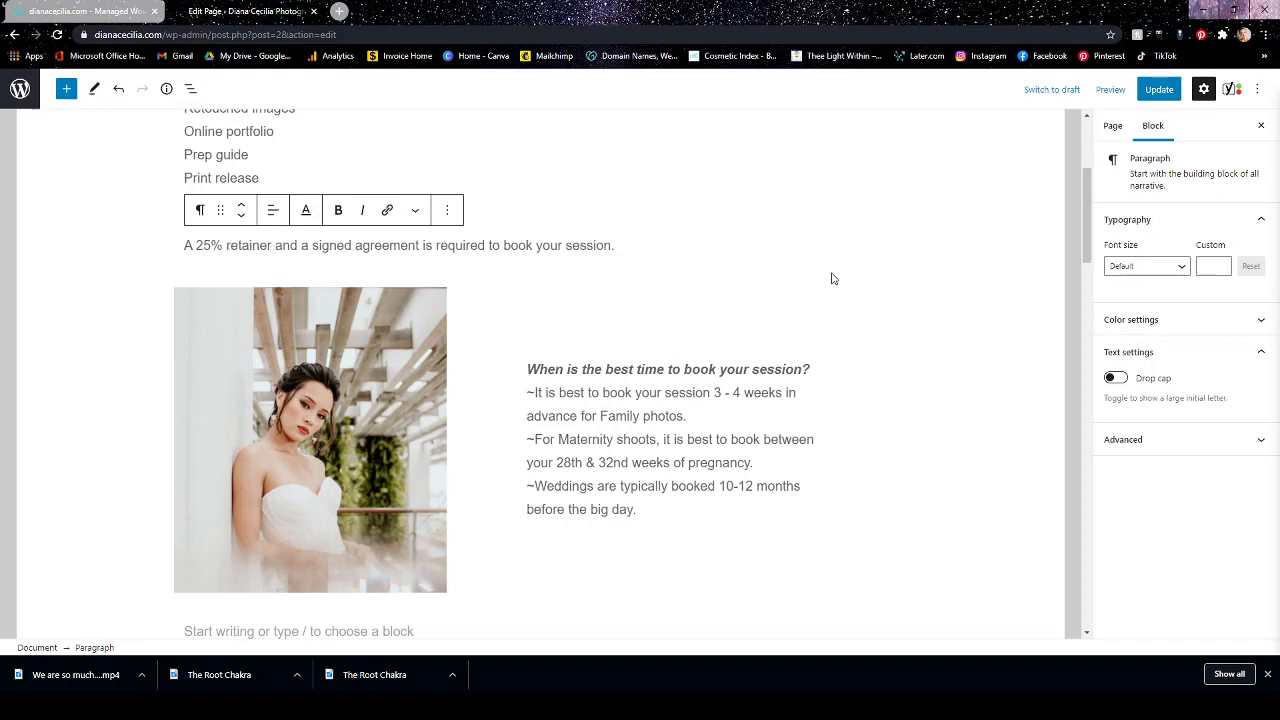
# Select the Media & Text block with the bride photo and show its additional block options.
pyautogui.scroll(1, 831, 277)
pyautogui.scroll(-2, 760, 356)
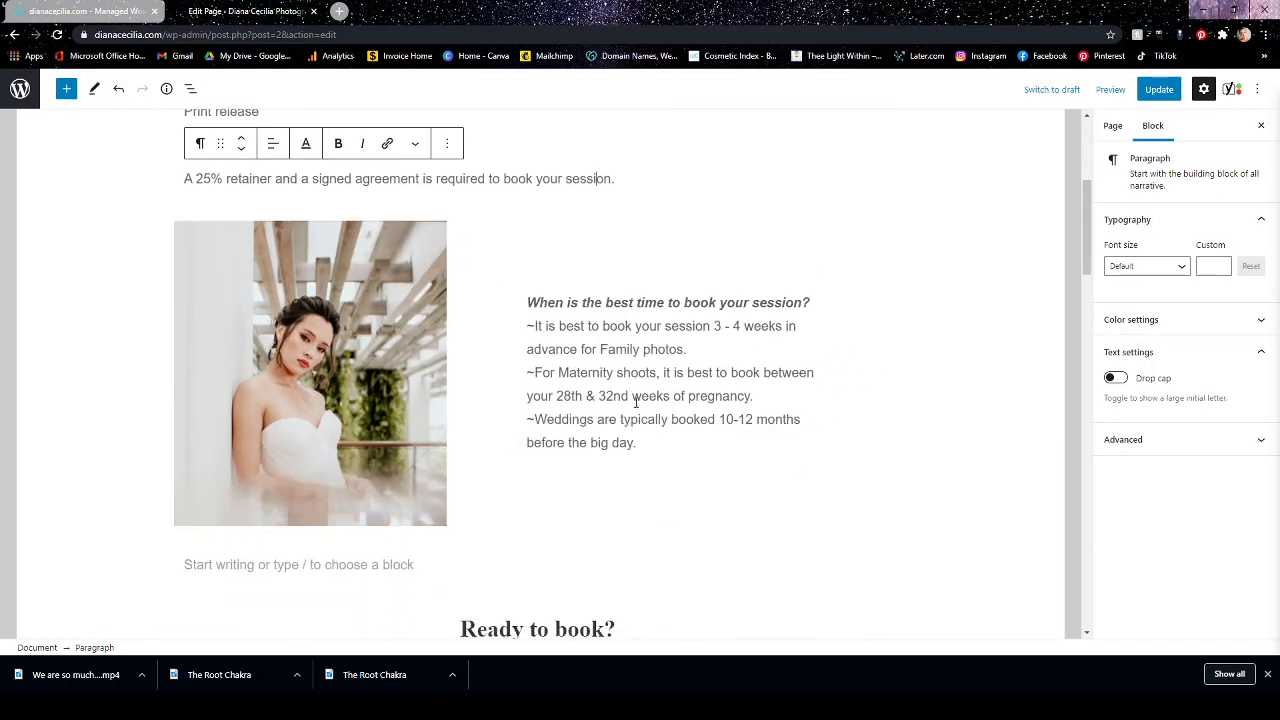
pyautogui.click(336, 368)
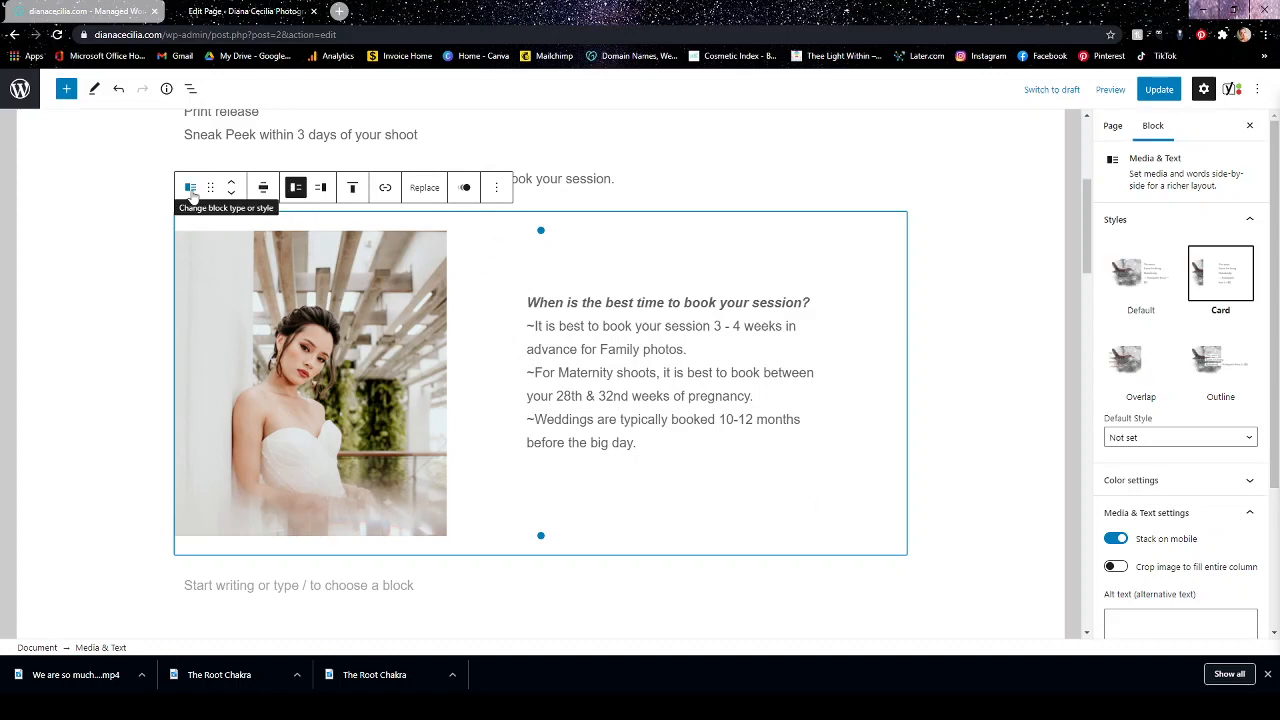
pyautogui.click(497, 188)
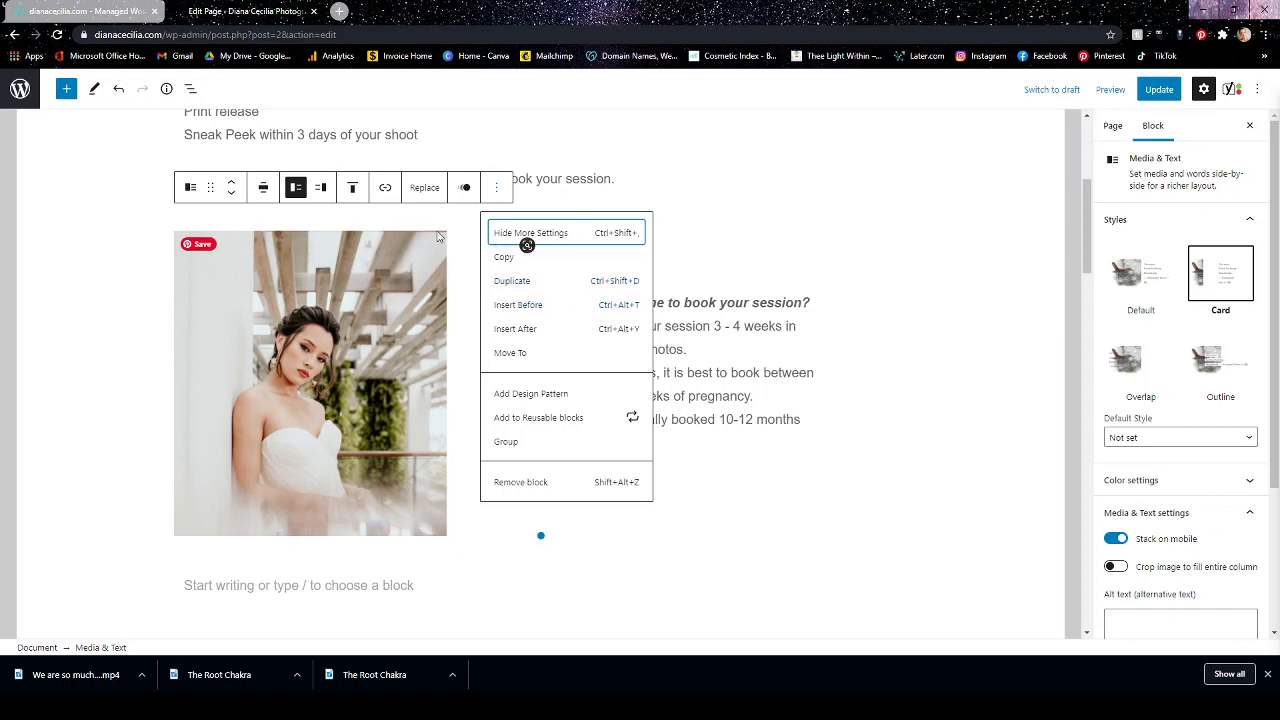
# Apply the "Slide in from bottom" animation to the Media & Text block with the bride photo.
pyautogui.click(464, 190)
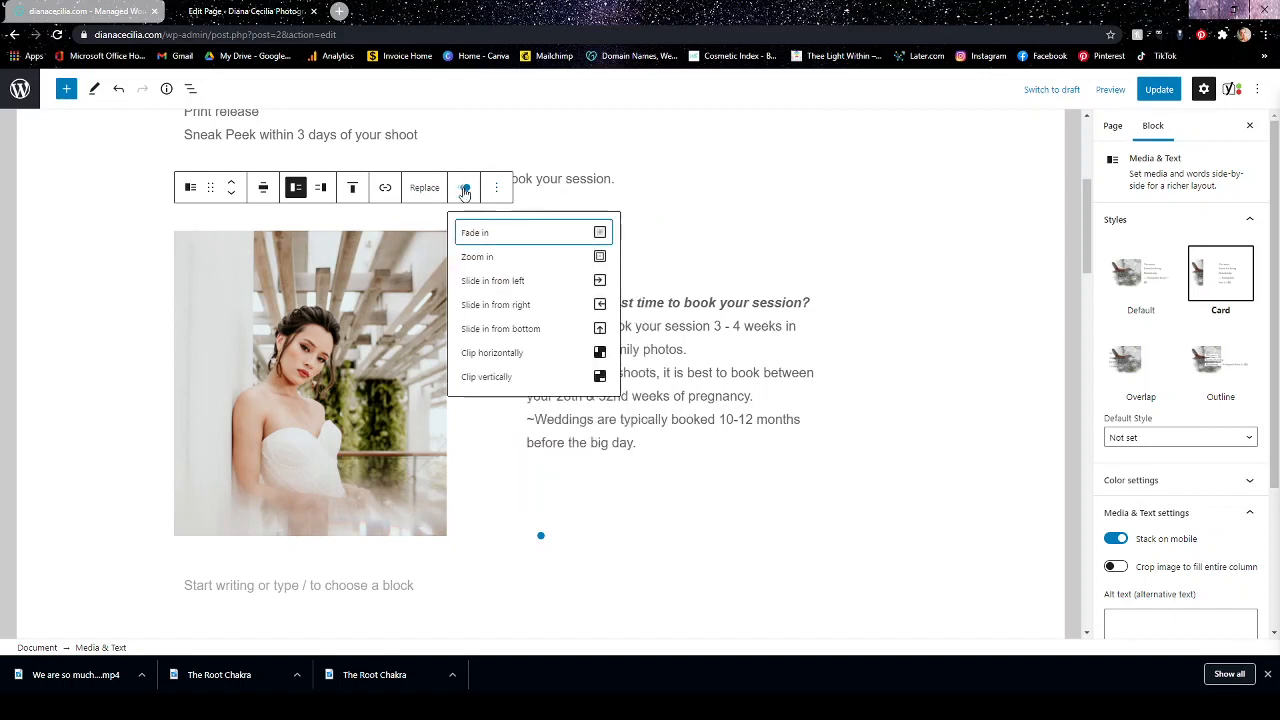
pyautogui.click(503, 331)
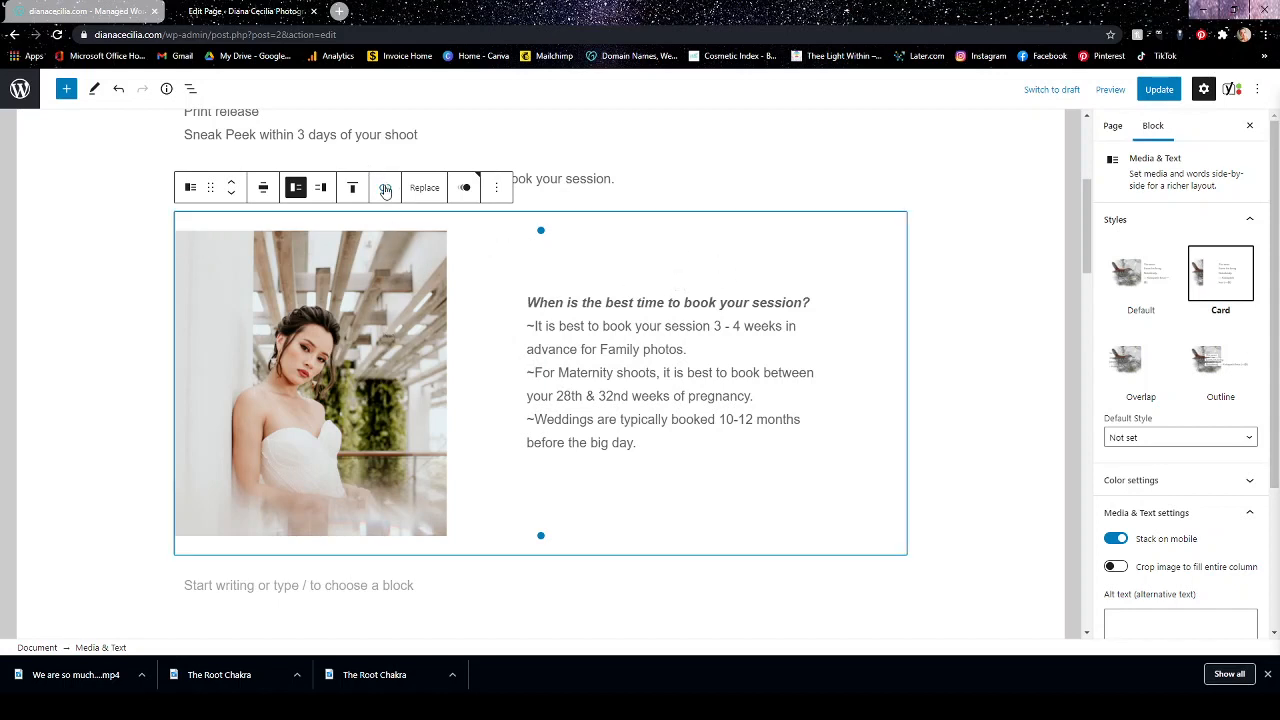
# Inspect the link options for the Media & Text block's booking-time paragraph and close them without adding a link.
pyautogui.click(641, 330)
pyautogui.doubleClick(650, 303)
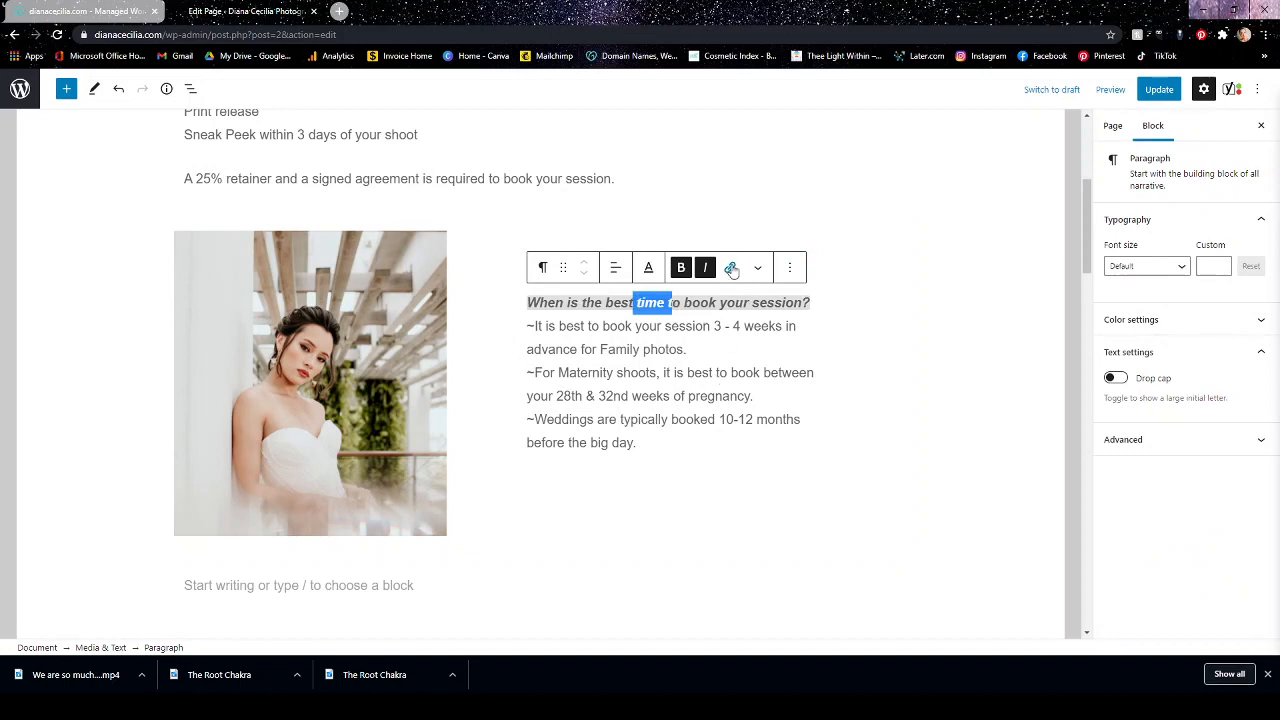
pyautogui.click(527, 245)
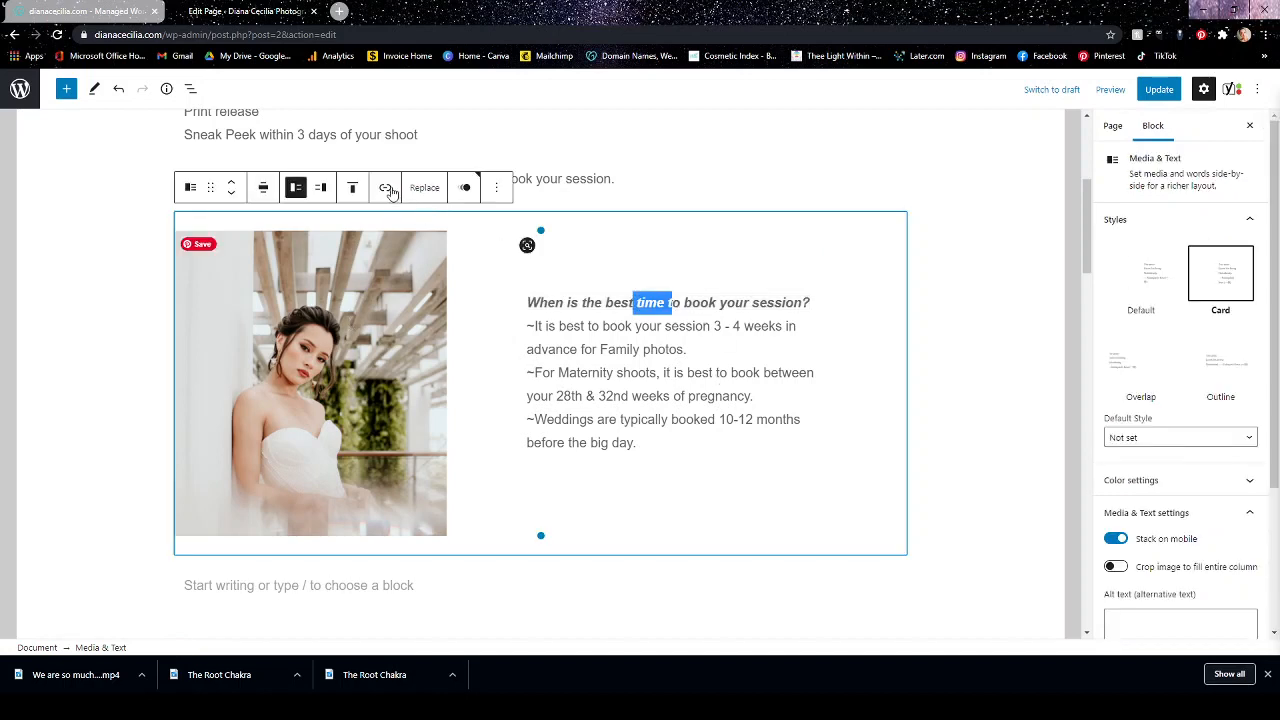
pyautogui.click(602, 326)
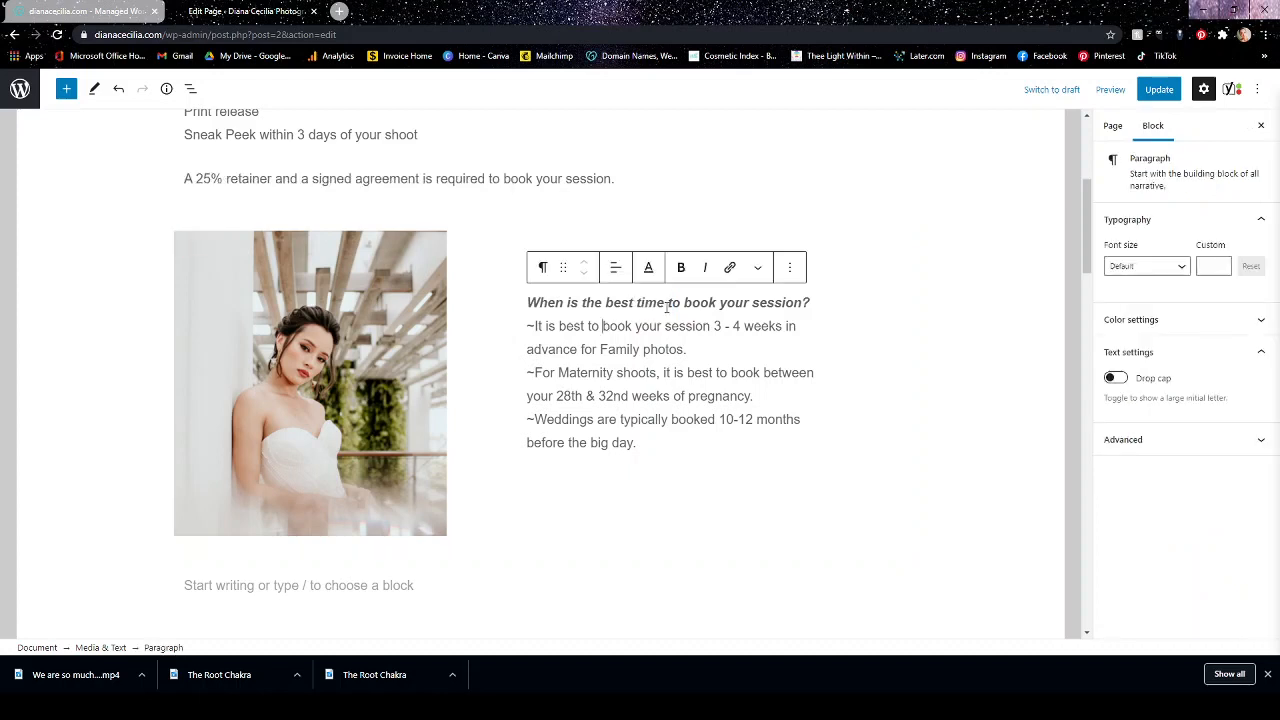
pyautogui.tripleClick(667, 303)
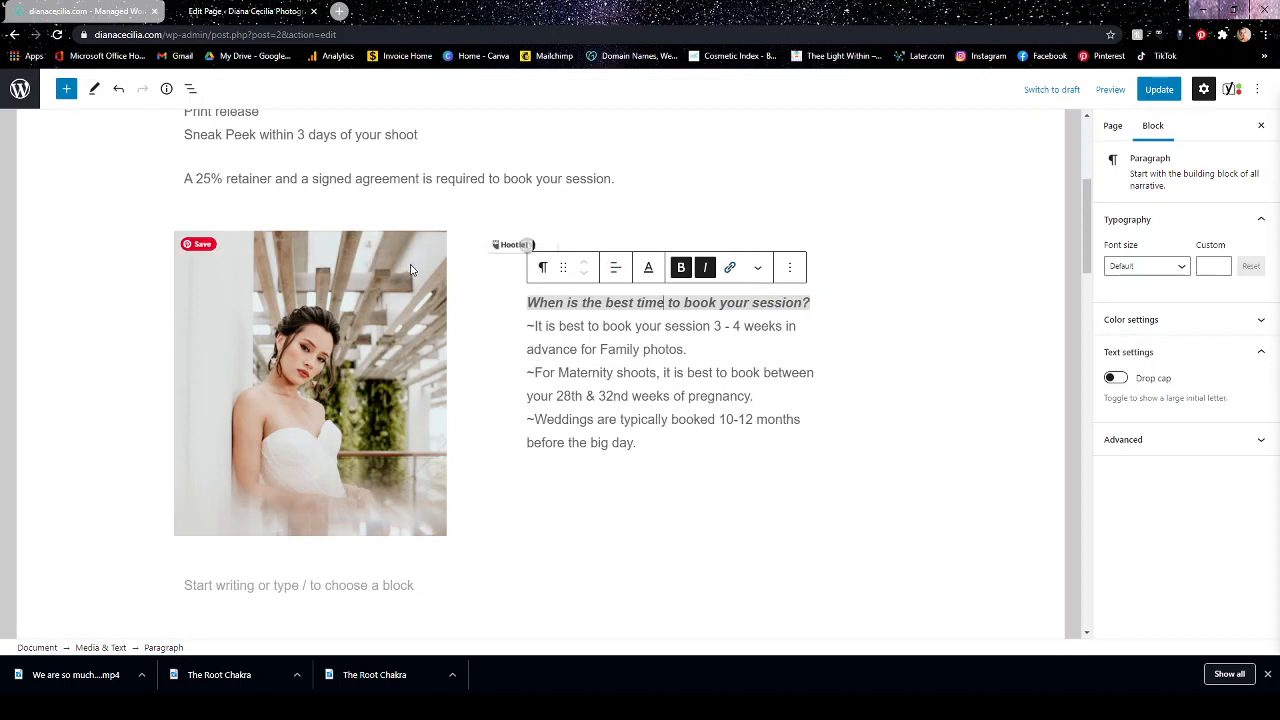
pyautogui.click(505, 244)
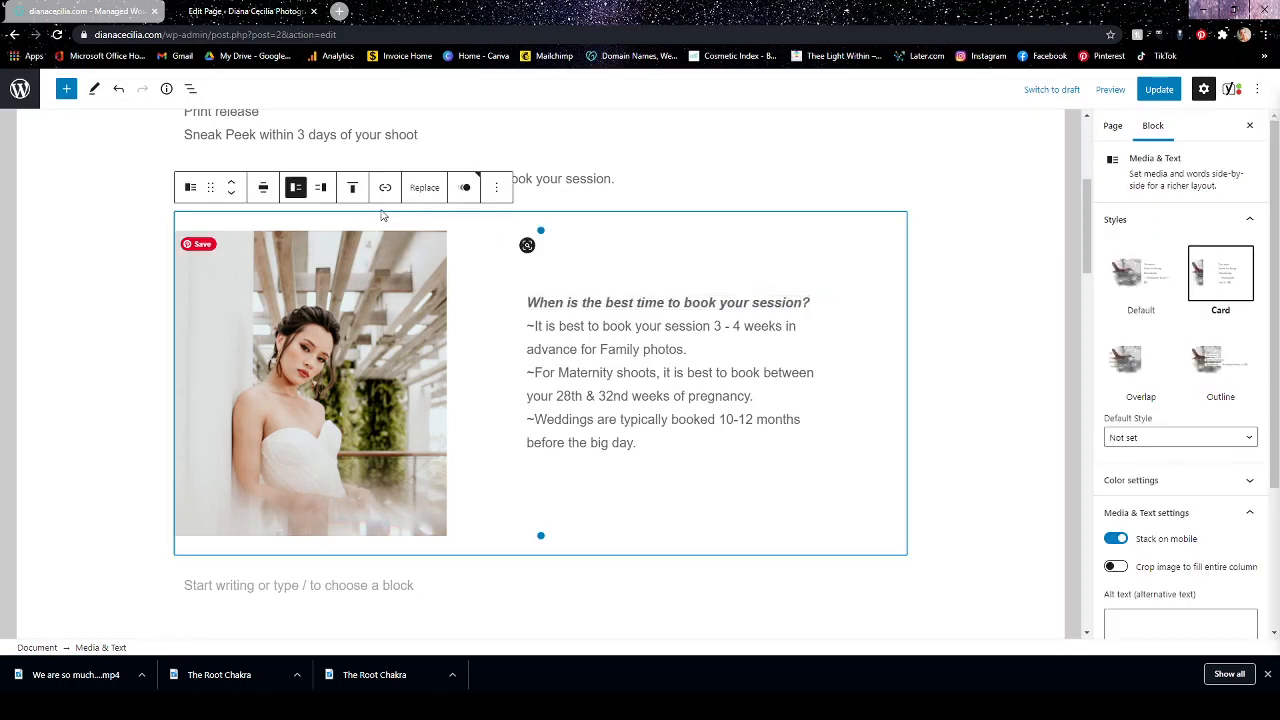
pyautogui.click(617, 326)
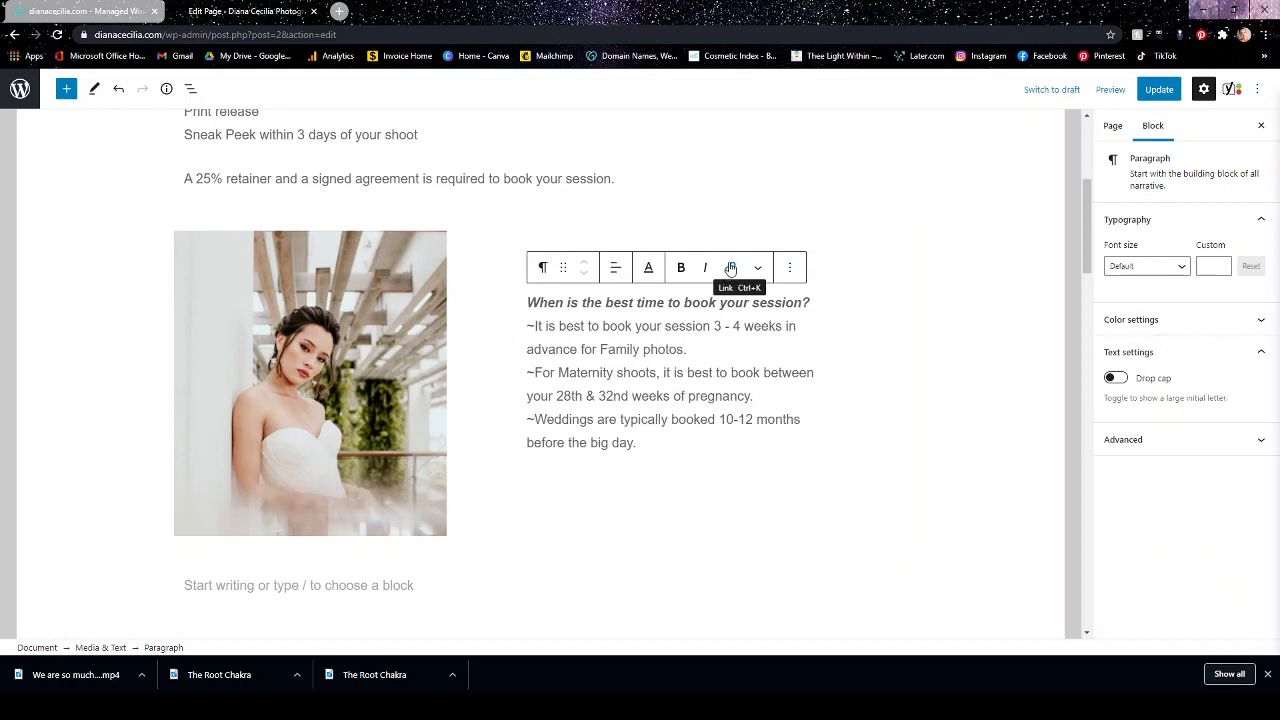
pyautogui.click(730, 268)
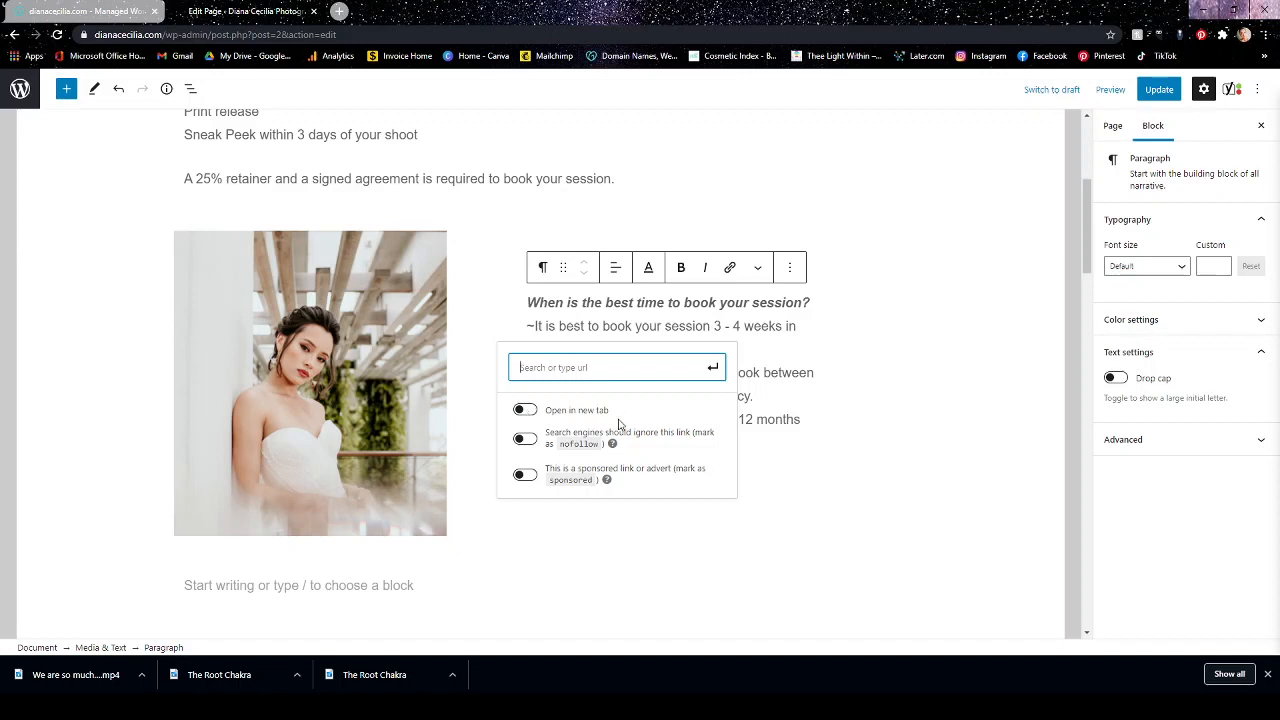
pyautogui.click(814, 437)
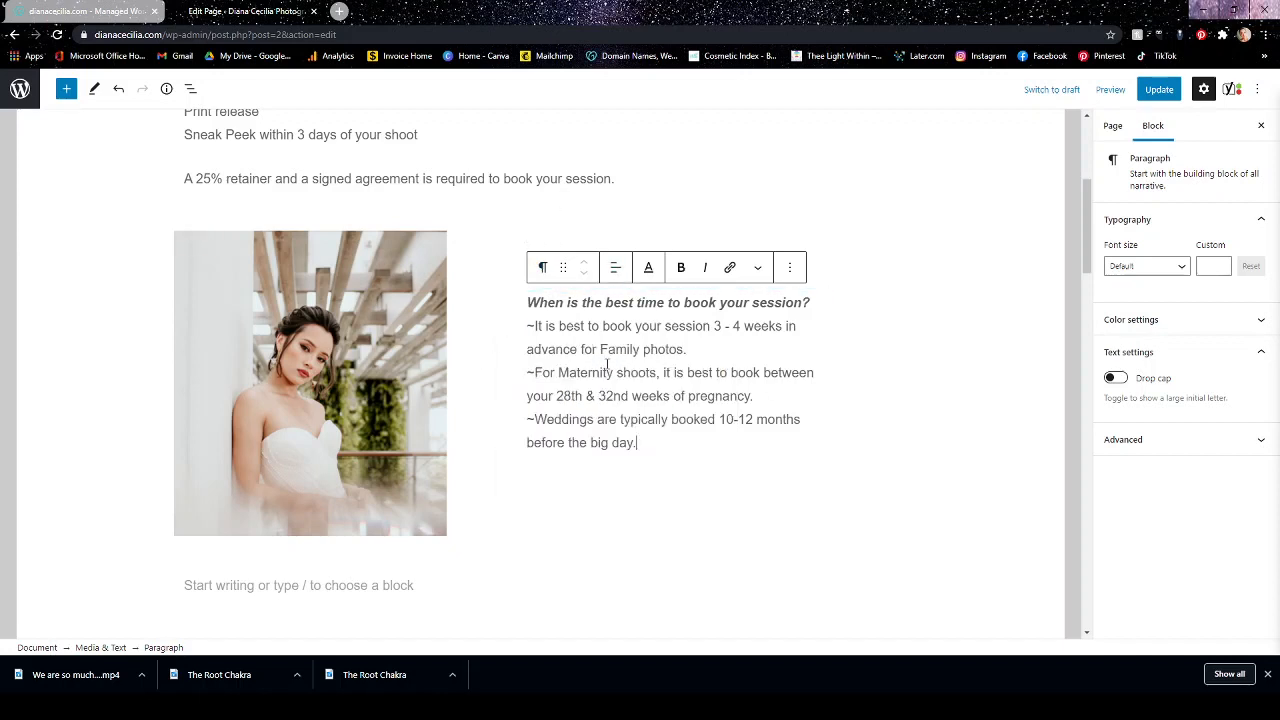
# Try center alignment on the booking-time paragraph, then align the text left again.
pyautogui.click(617, 268)
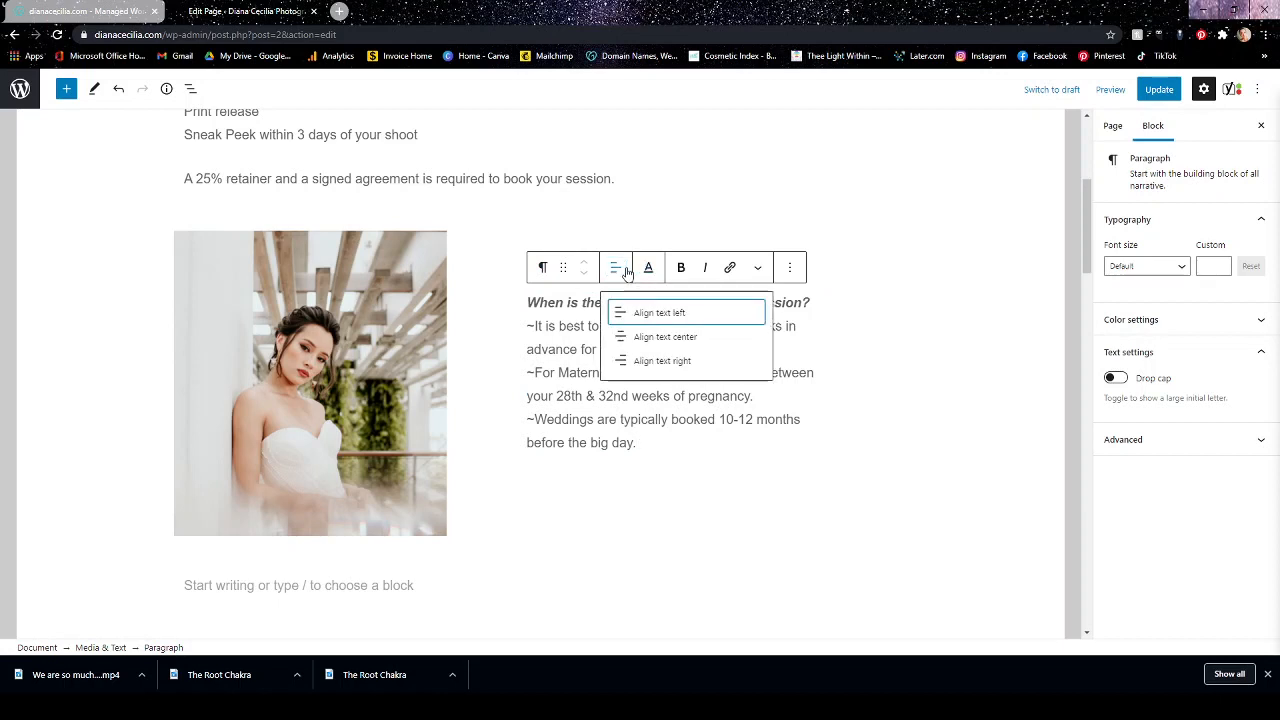
pyautogui.click(655, 336)
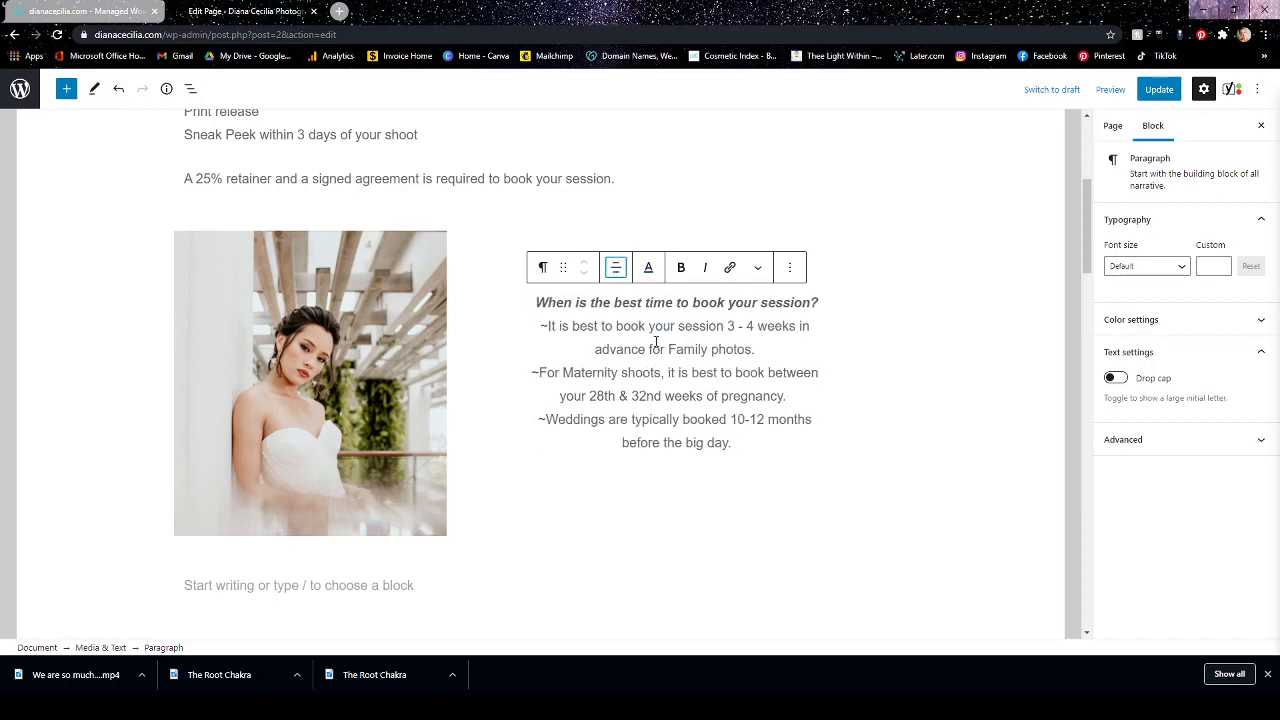
pyautogui.click(627, 273)
pyautogui.click(624, 312)
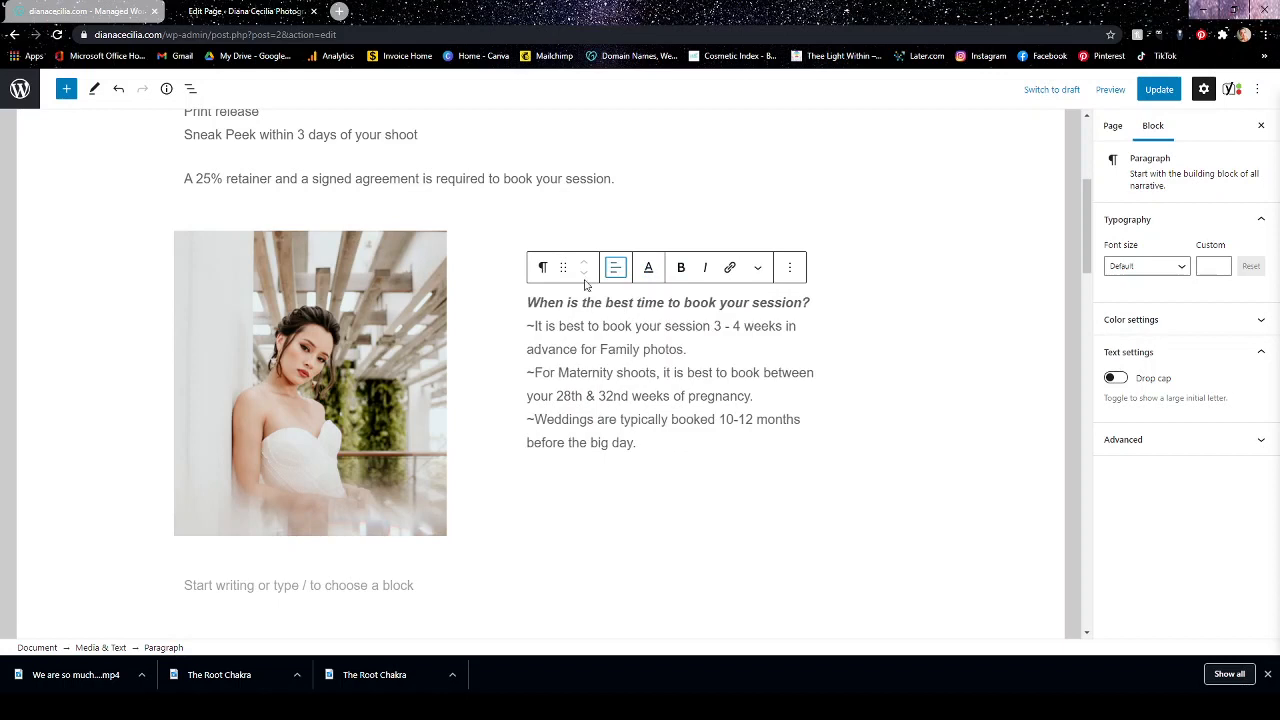
# Show the additional text formatting options for the booking-time paragraph and close them.
pyautogui.click(758, 268)
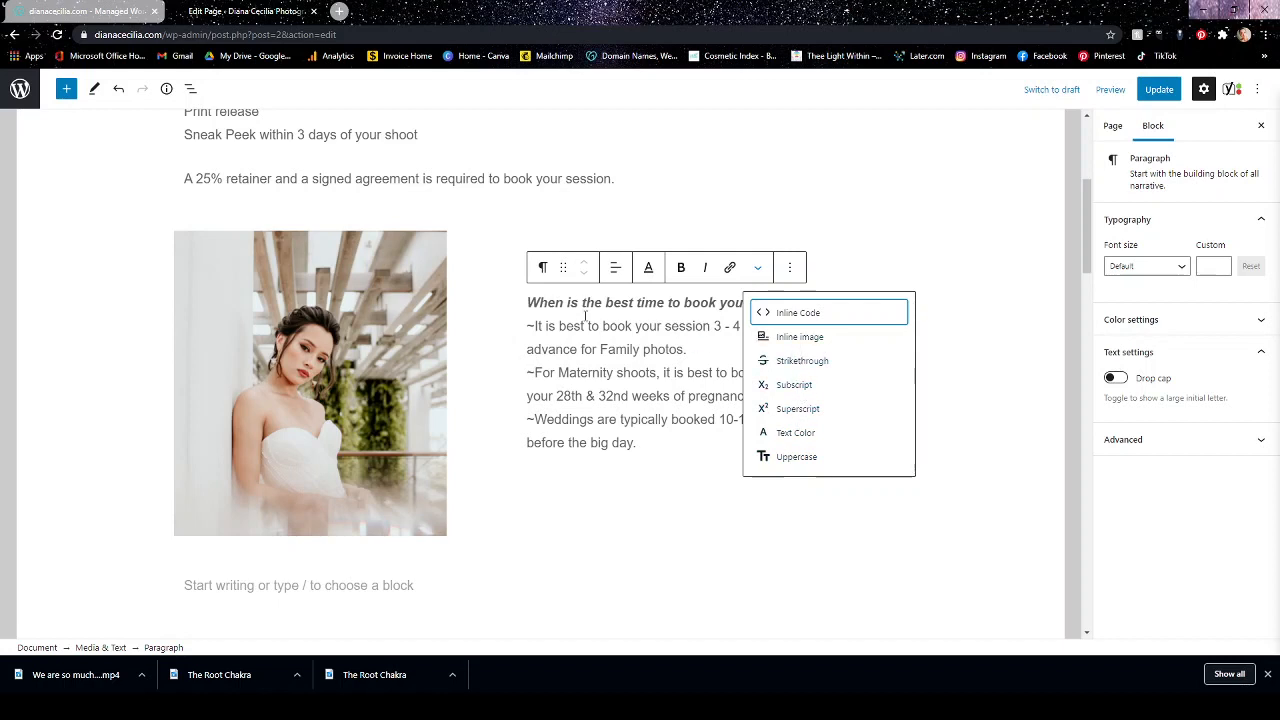
pyautogui.click(785, 312)
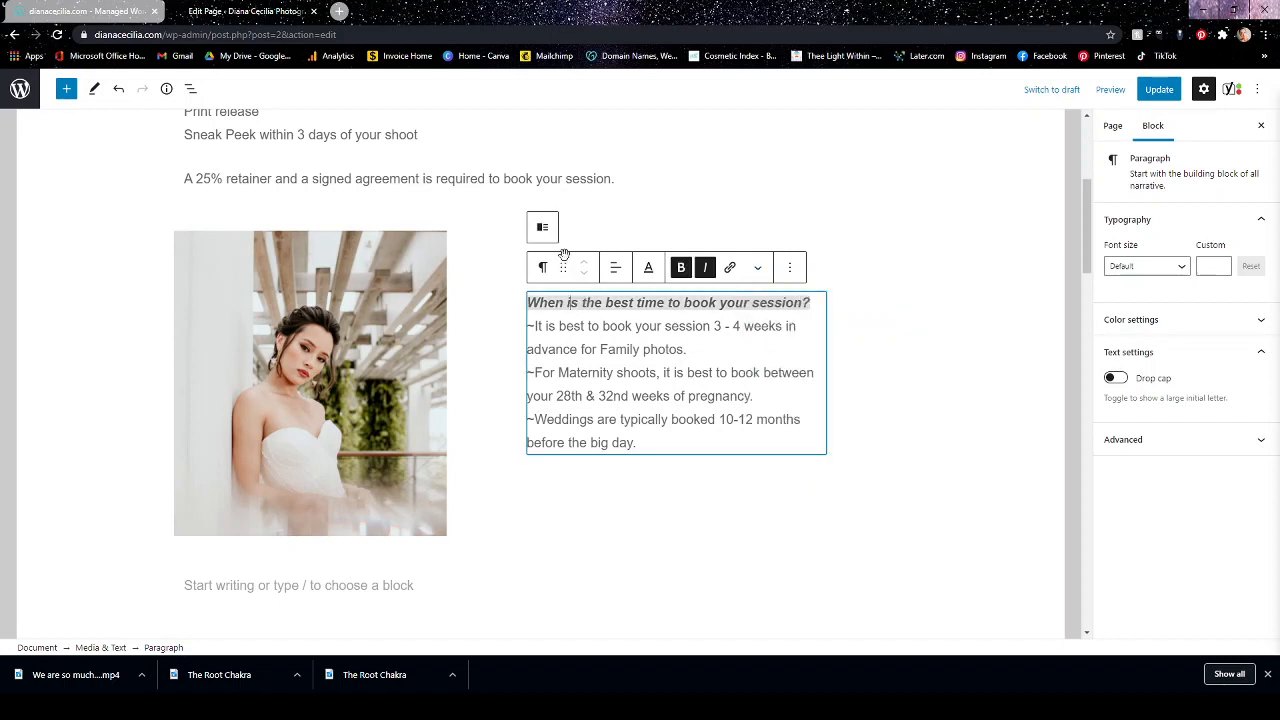
# Select the Media & Text block, view its transform and style choices, and close them without making a change.
pyautogui.click(508, 245)
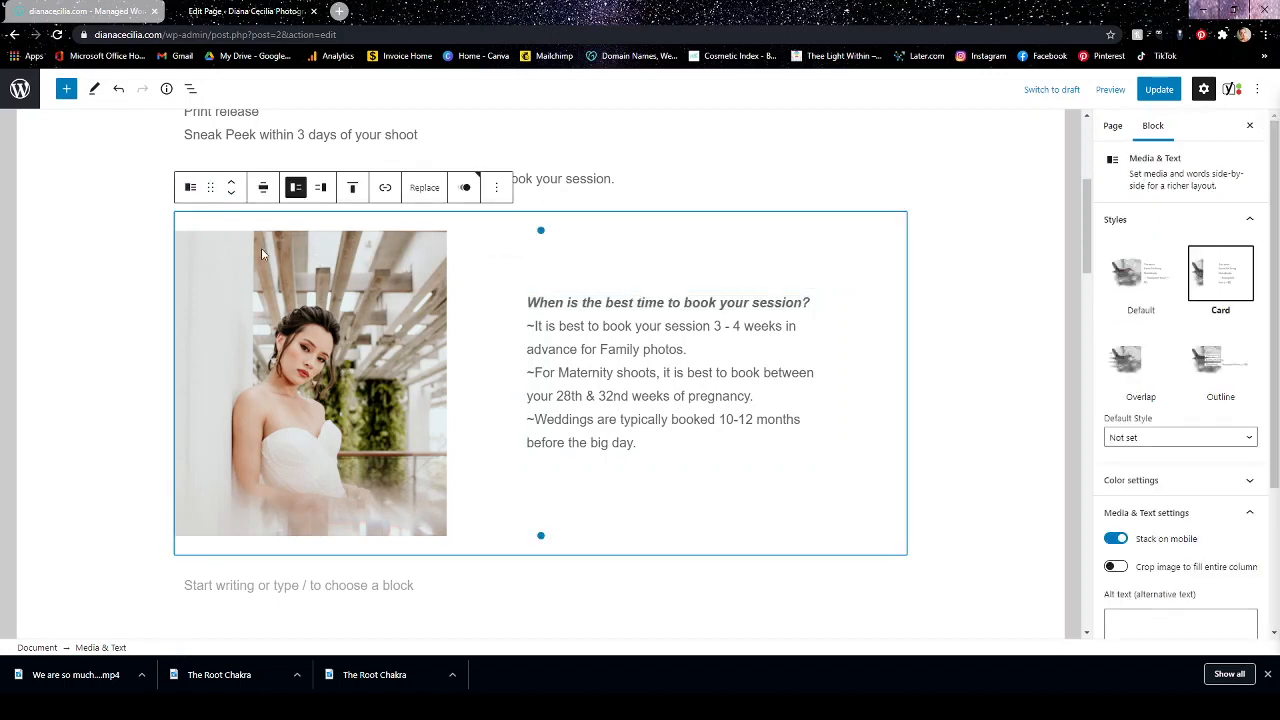
pyautogui.scroll(1, 431, 386)
pyautogui.scroll(2, 431, 386)
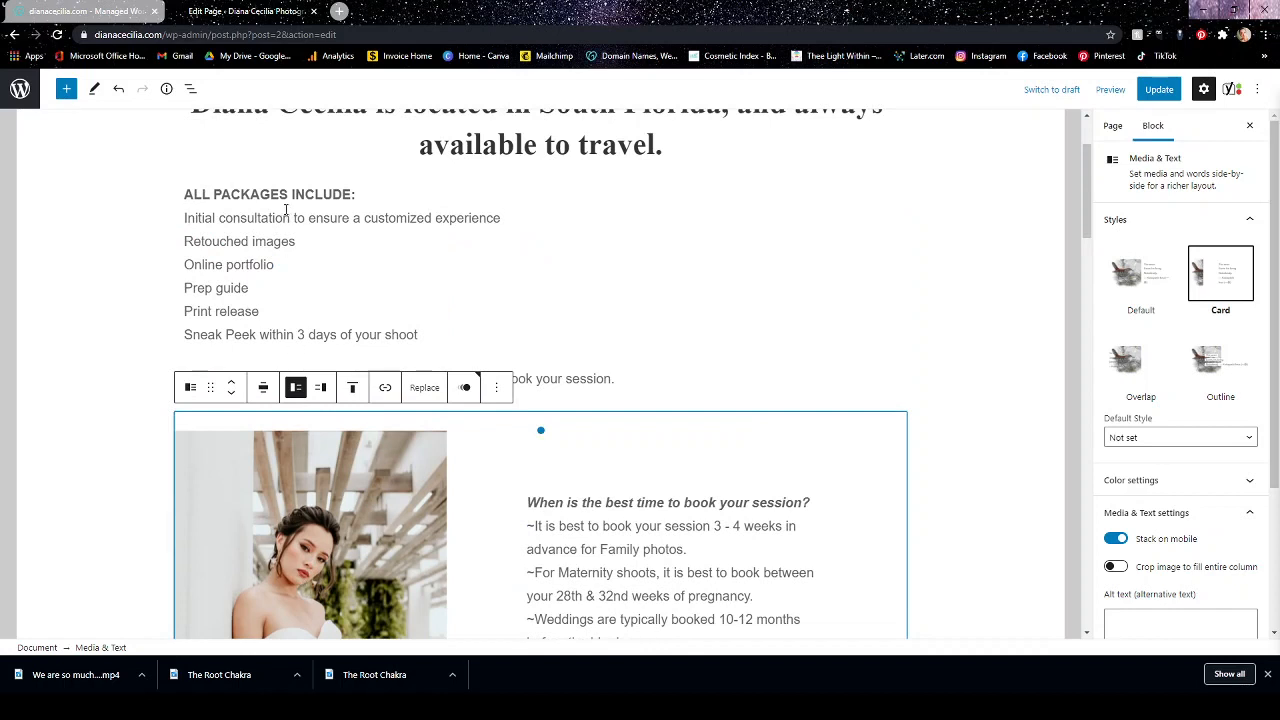
pyautogui.scroll(-3, 415, 410)
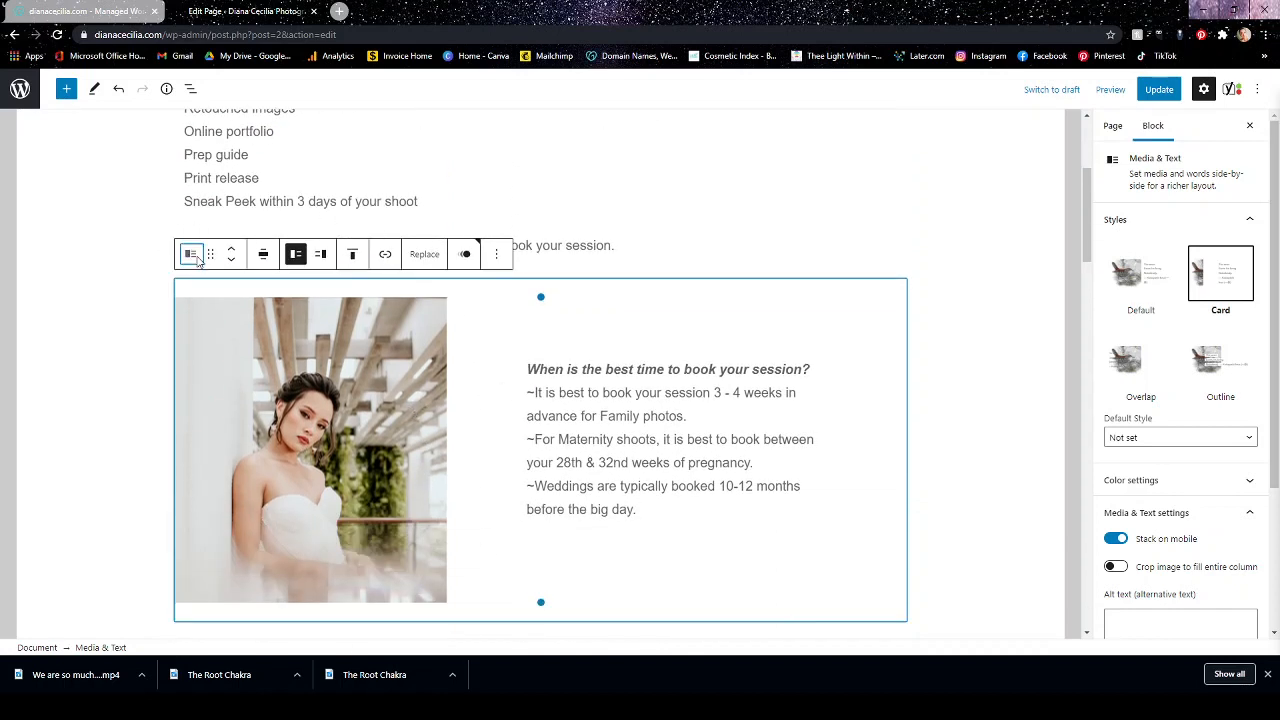
pyautogui.click(191, 255)
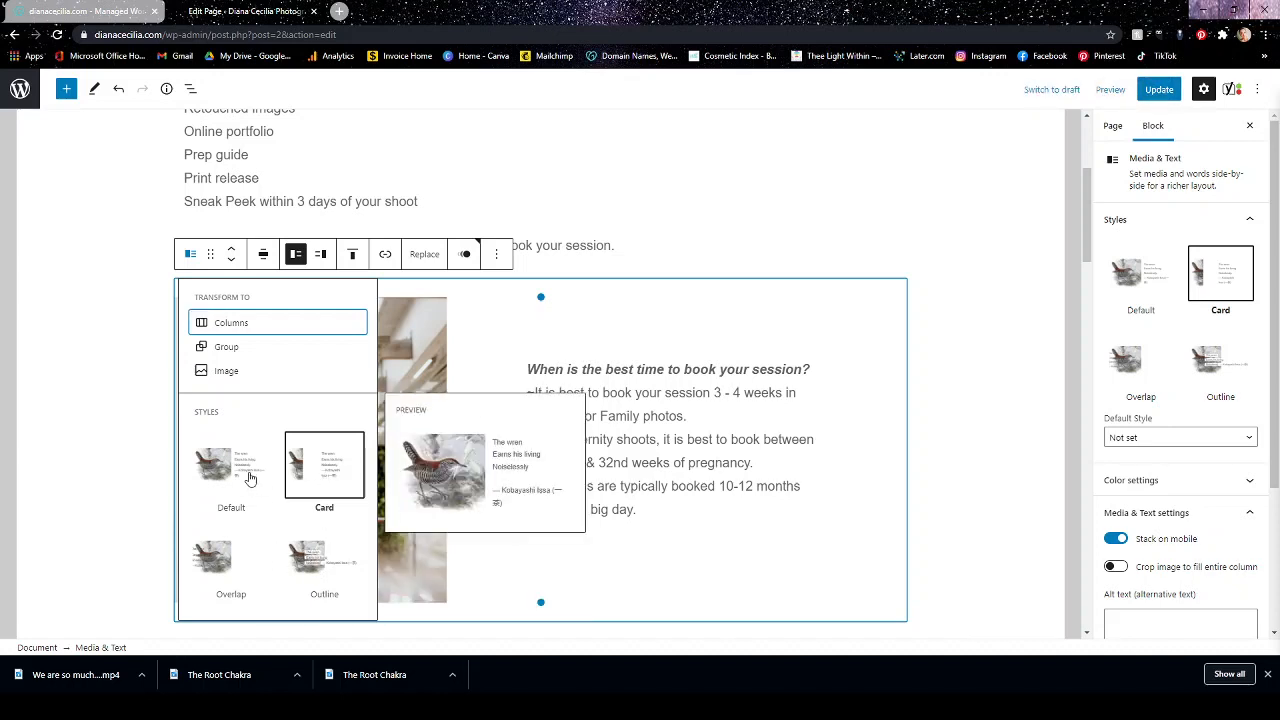
pyautogui.click(937, 251)
# Find the Yoast SEO section below the page content, open the focus keyphrase help article, skim it and close it.
pyautogui.scroll(-3, 937, 300)
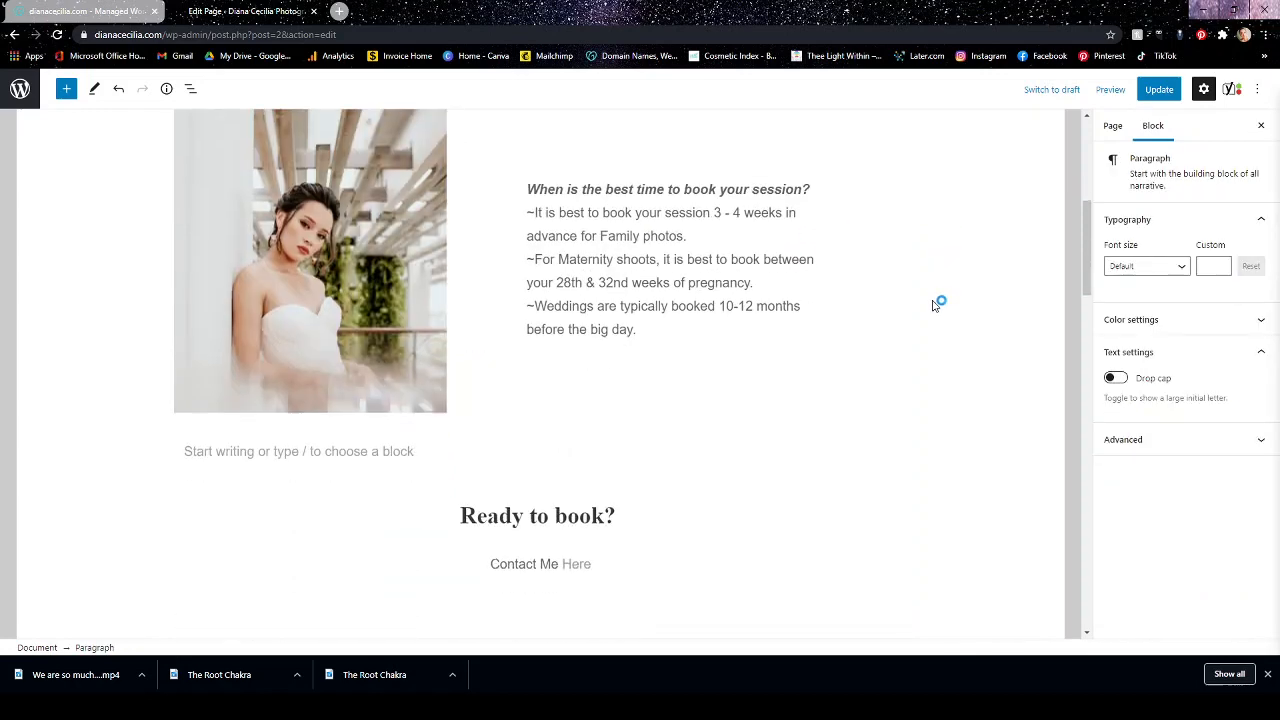
pyautogui.scroll(-5, 900, 320)
pyautogui.scroll(-5, 570, 420)
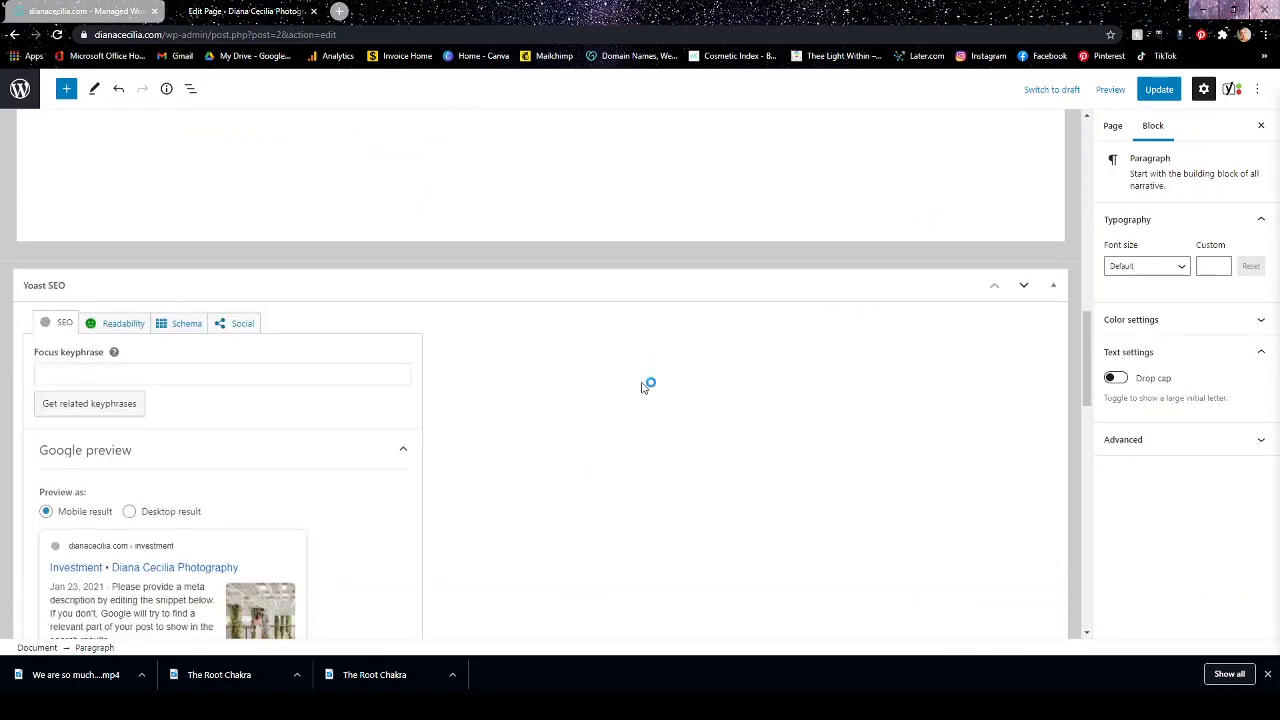
pyautogui.scroll(4, 642, 387)
pyautogui.scroll(-4, 522, 420)
pyautogui.scroll(-2, 600, 350)
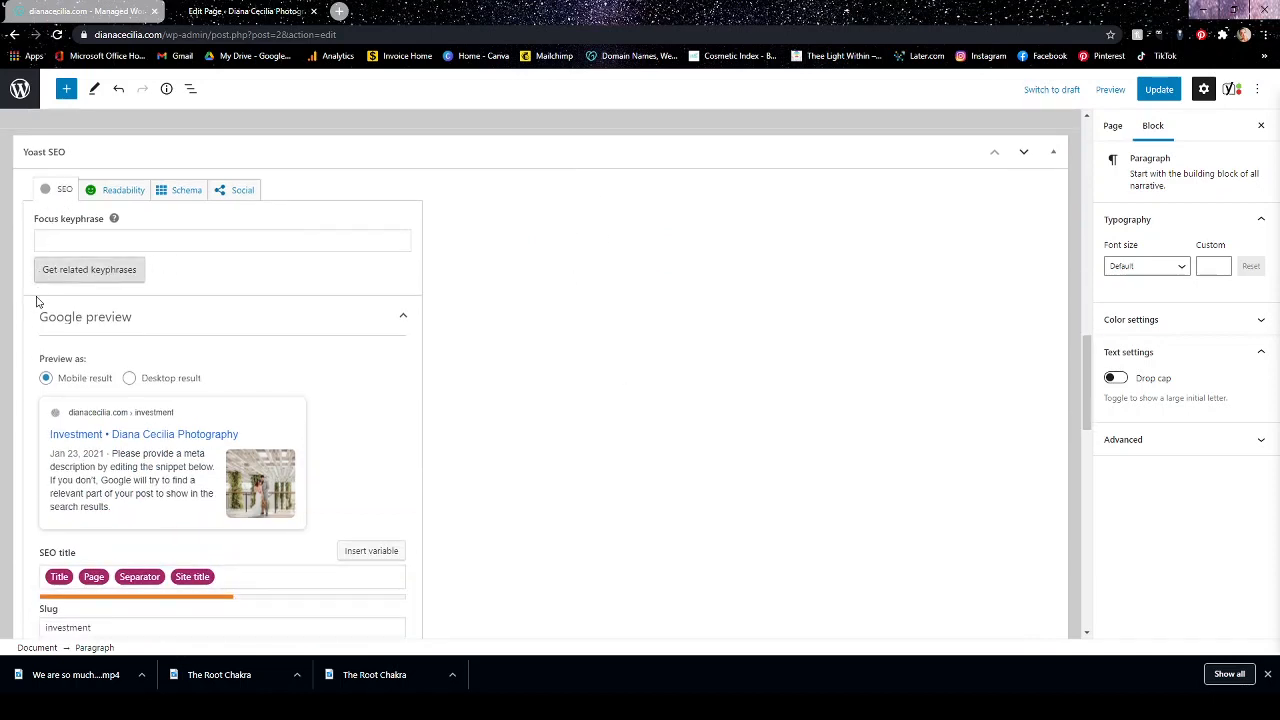
pyautogui.click(115, 219)
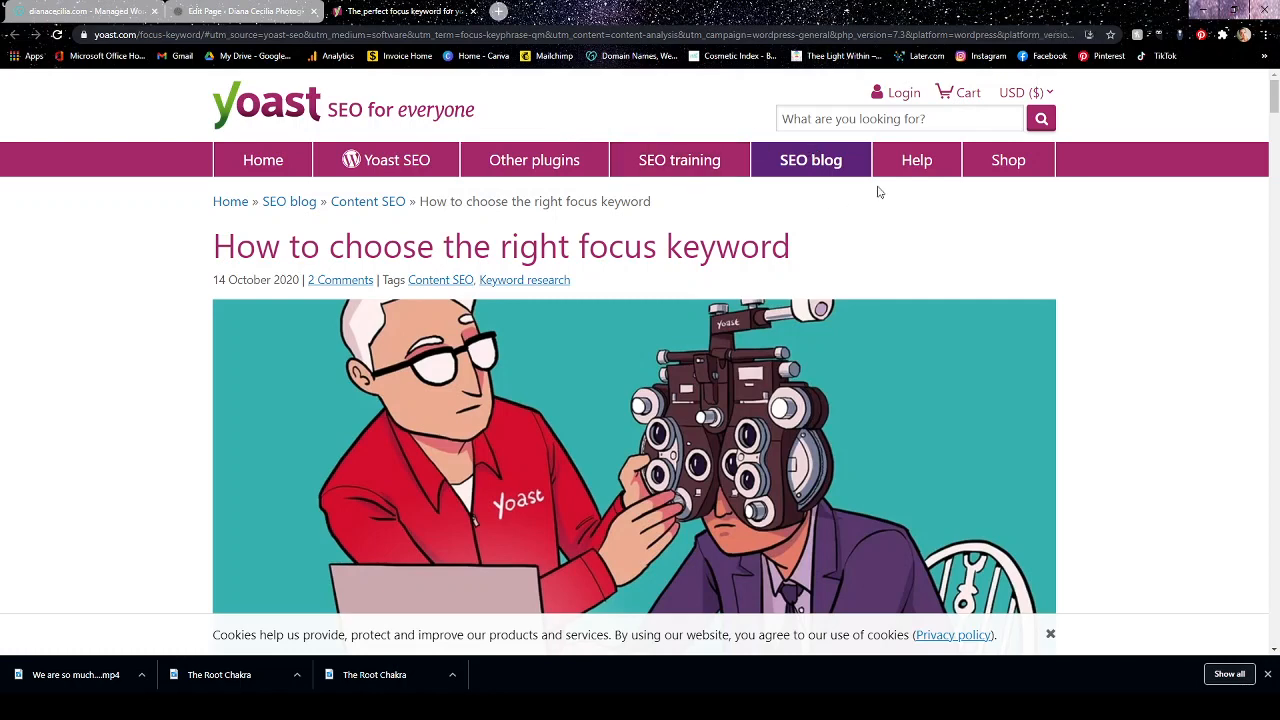
pyautogui.scroll(-15, 1110, 282)
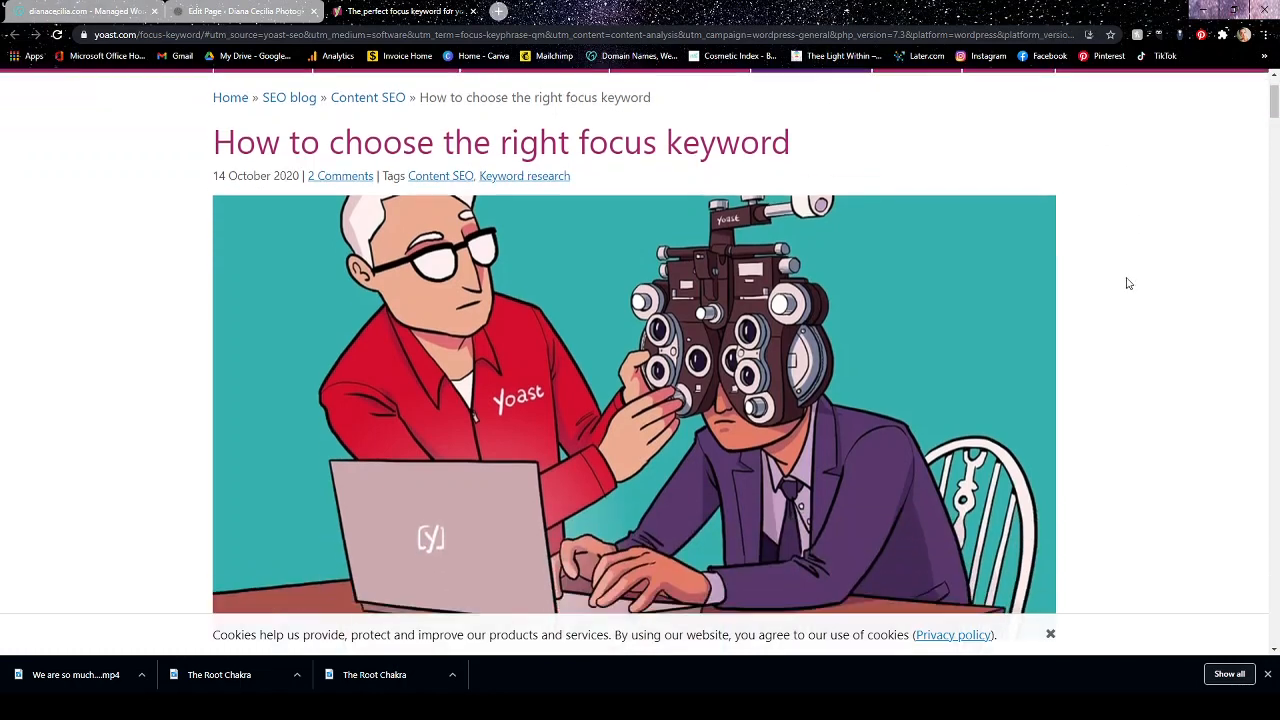
pyautogui.scroll(-10, 1120, 289)
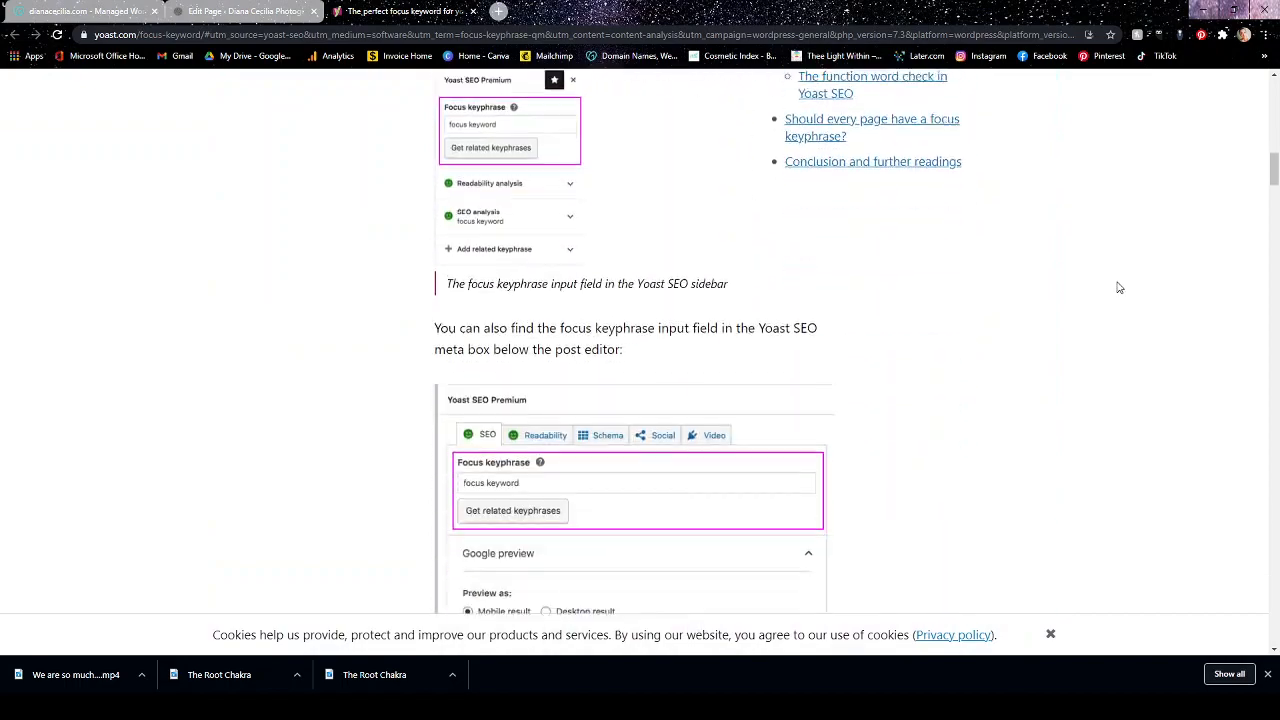
pyautogui.scroll(20, 1120, 296)
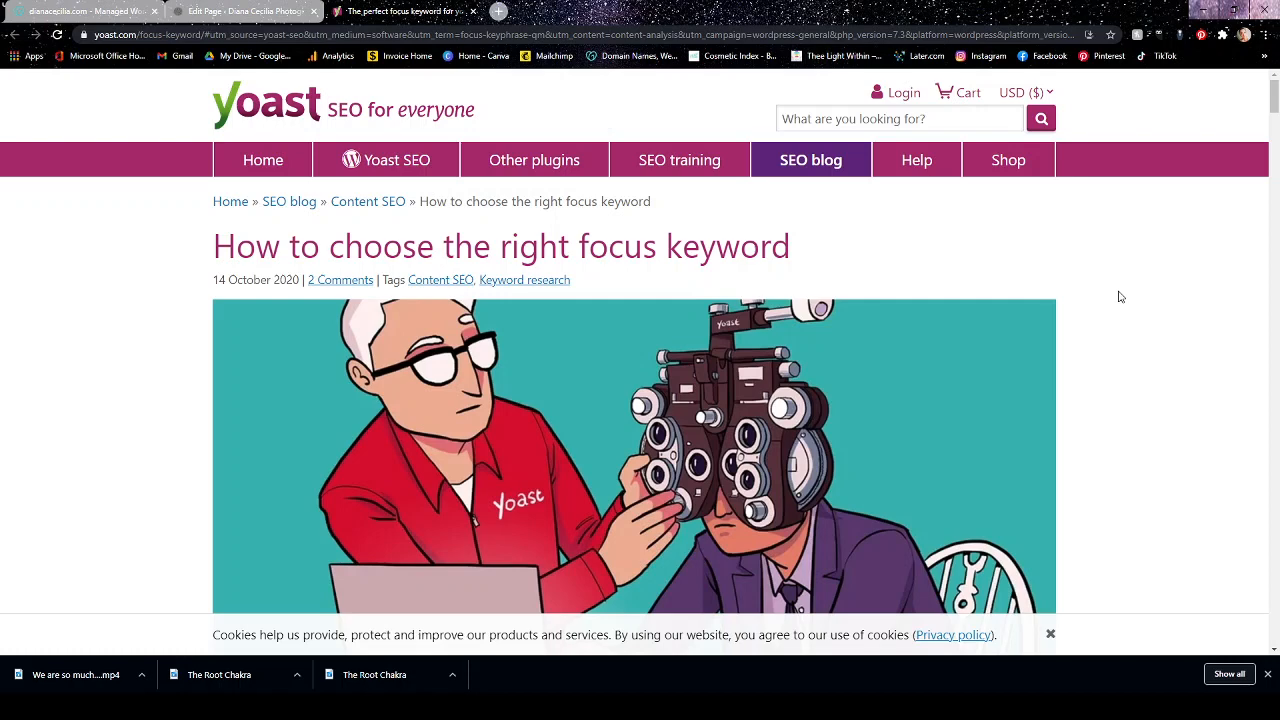
pyautogui.click(473, 11)
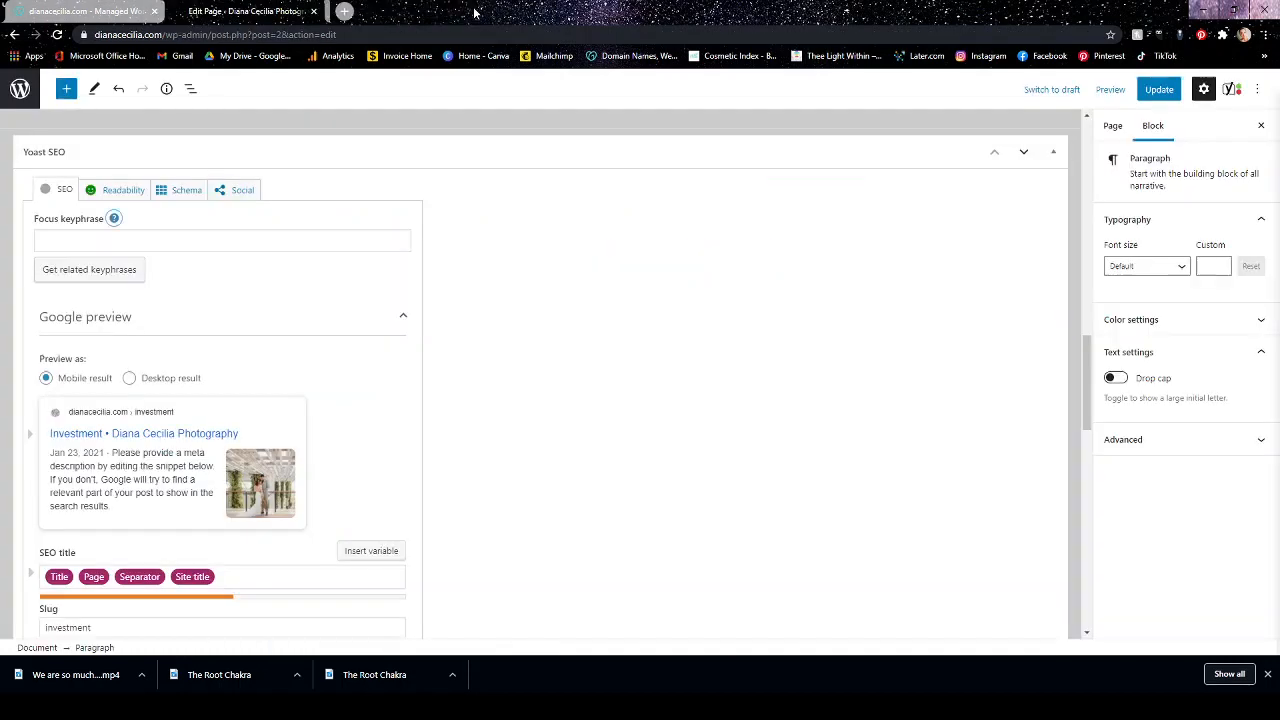
# Reopen the focus keyphrase help article, look through its focus keyword explanation and close it again.
pyautogui.click(116, 219)
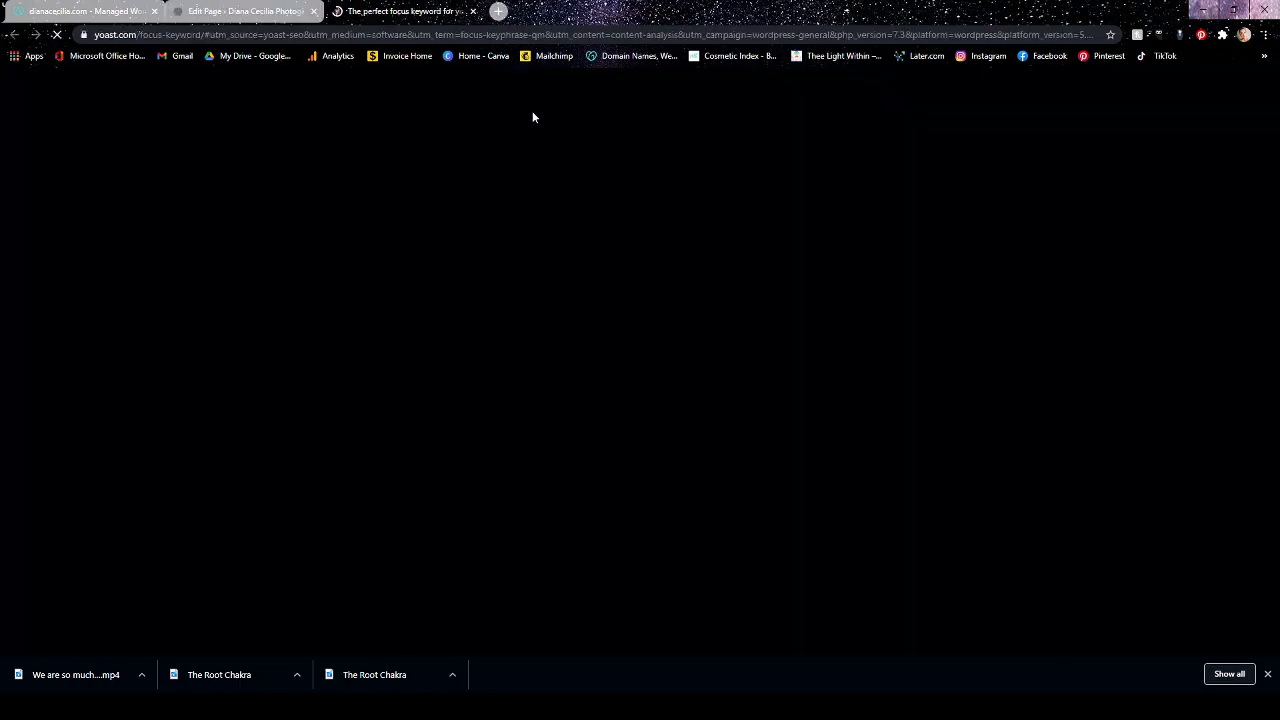
pyautogui.scroll(-15, 1074, 329)
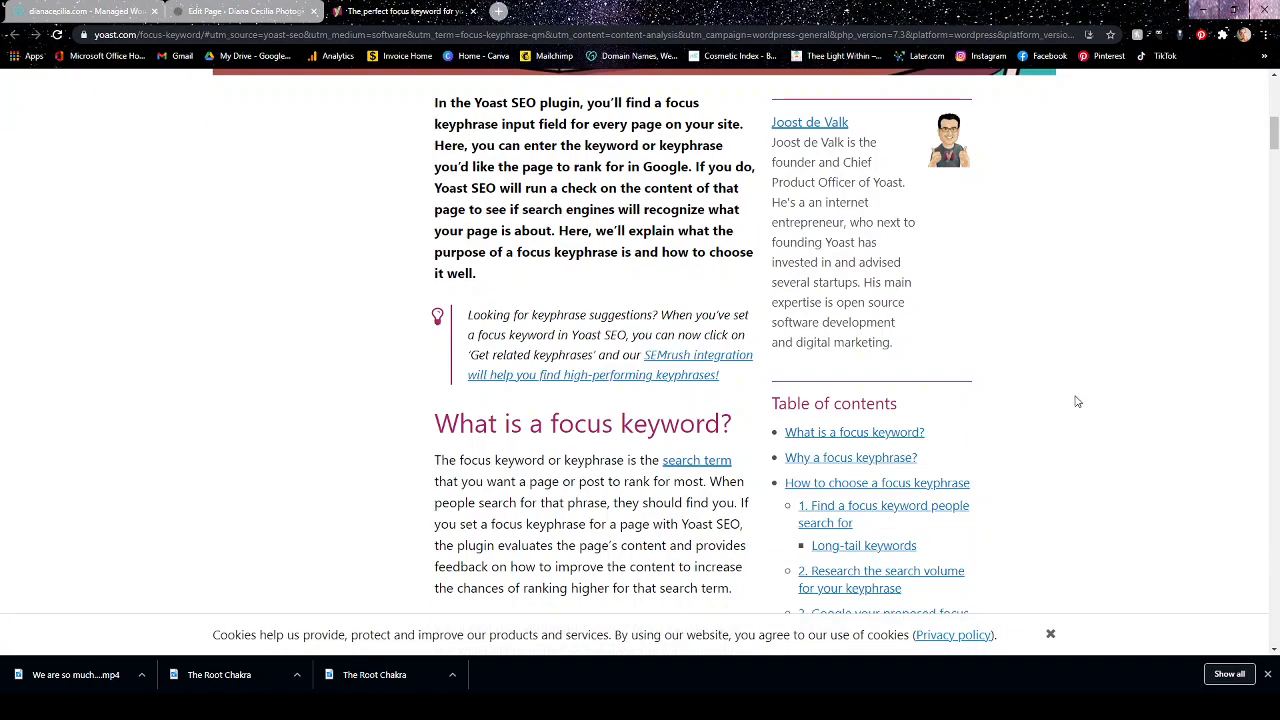
pyautogui.scroll(-2, 1052, 424)
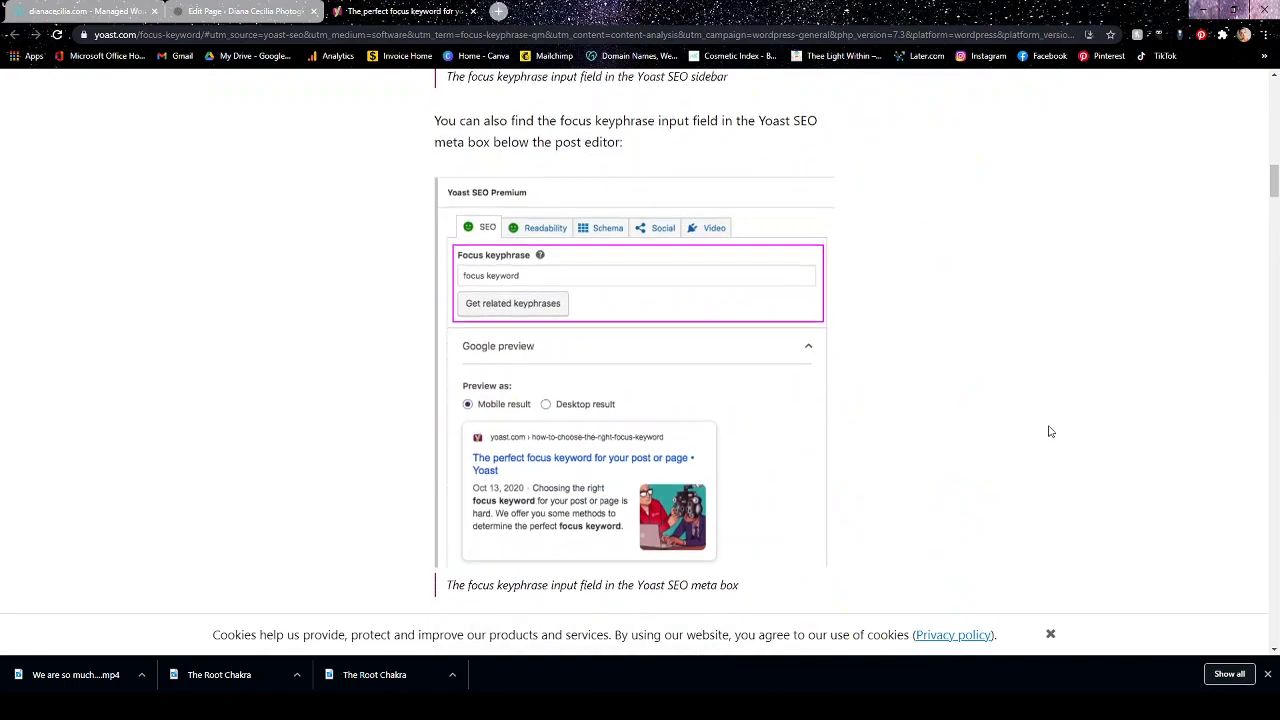
pyautogui.scroll(4, 1049, 434)
pyautogui.scroll(13, 1042, 452)
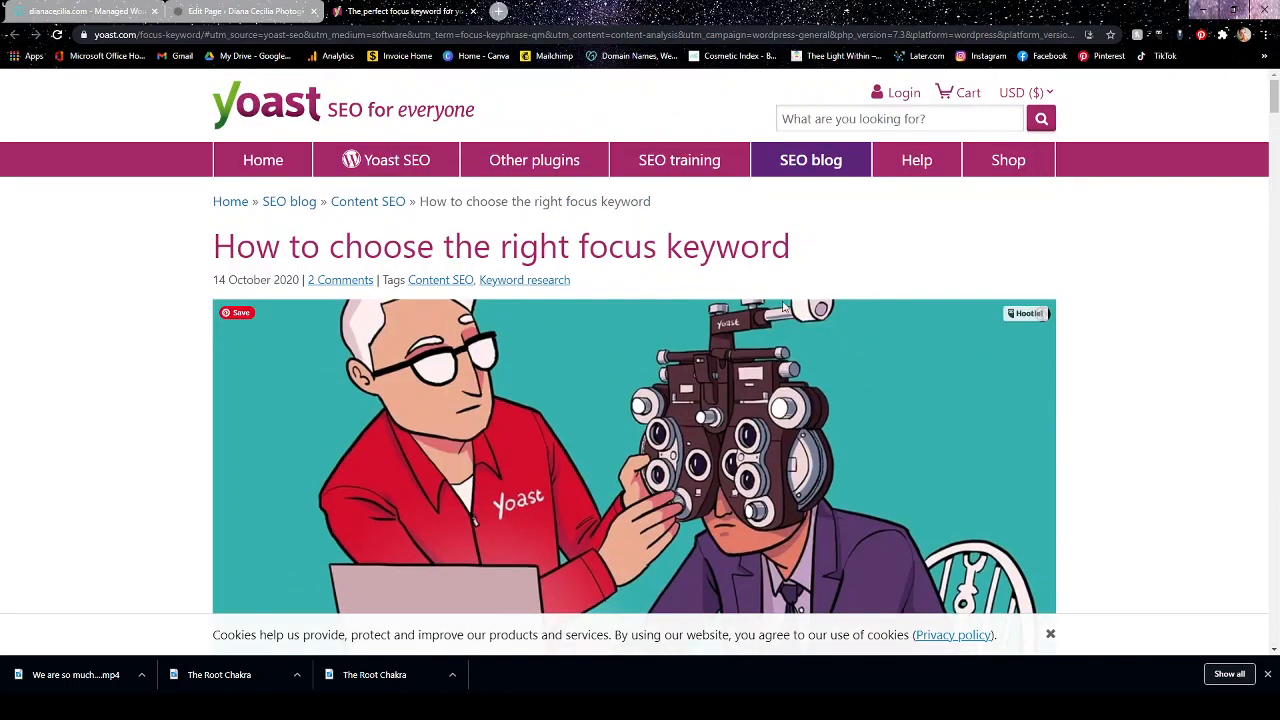
pyautogui.click(476, 11)
# Set the Investment page's Yoast SEO focus keyphrase to "Investment".
pyautogui.scroll(10, 560, 300)
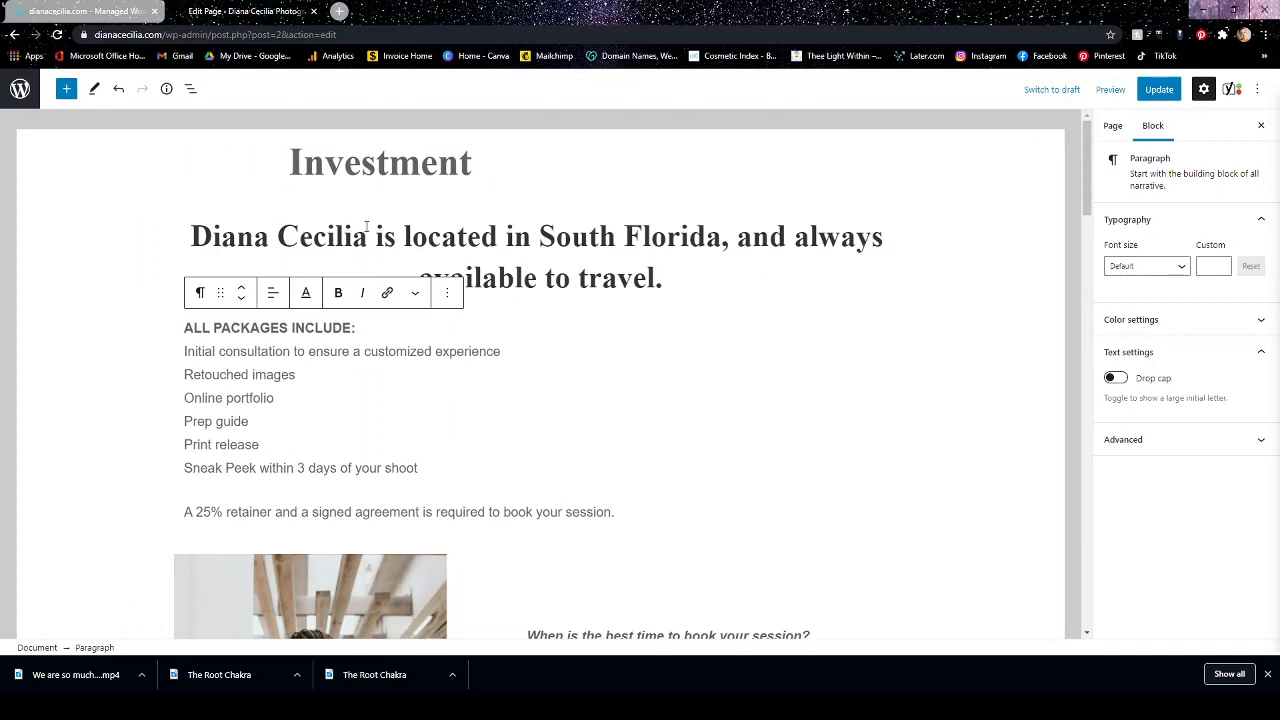
pyautogui.scroll(-3, 863, 326)
pyautogui.scroll(3, 937, 351)
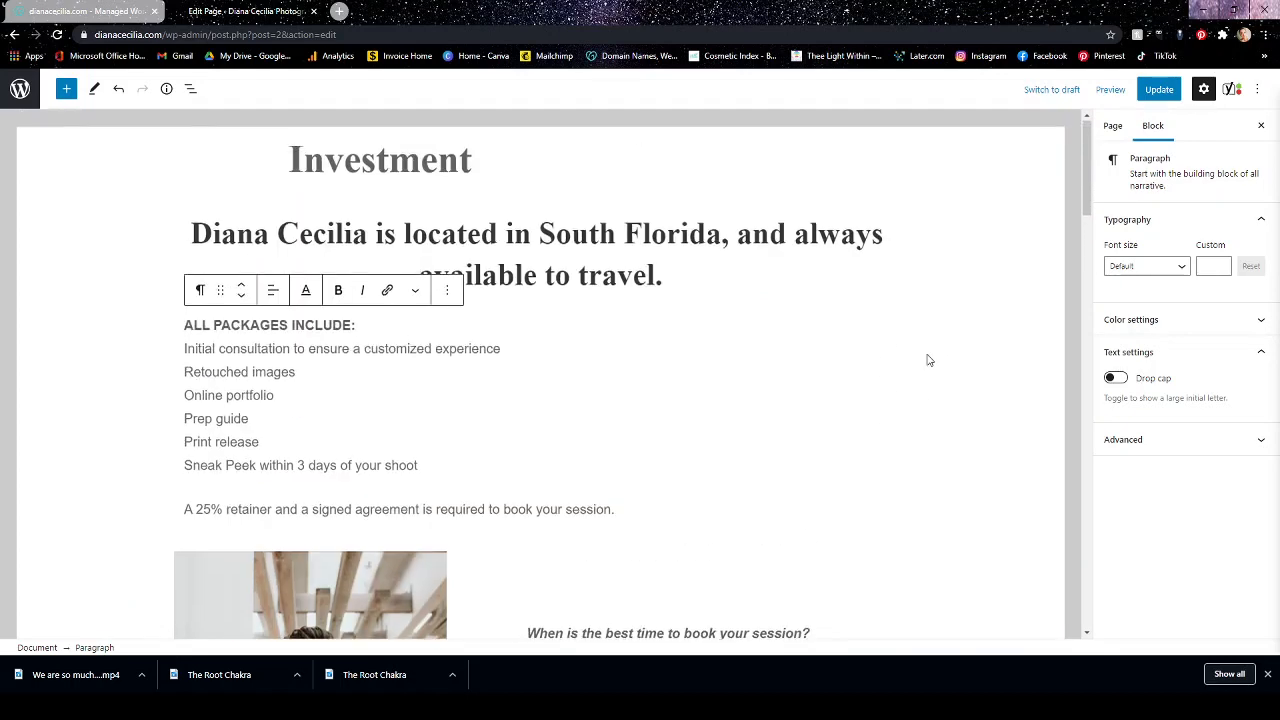
pyautogui.click(911, 361)
pyautogui.scroll(-10, 878, 363)
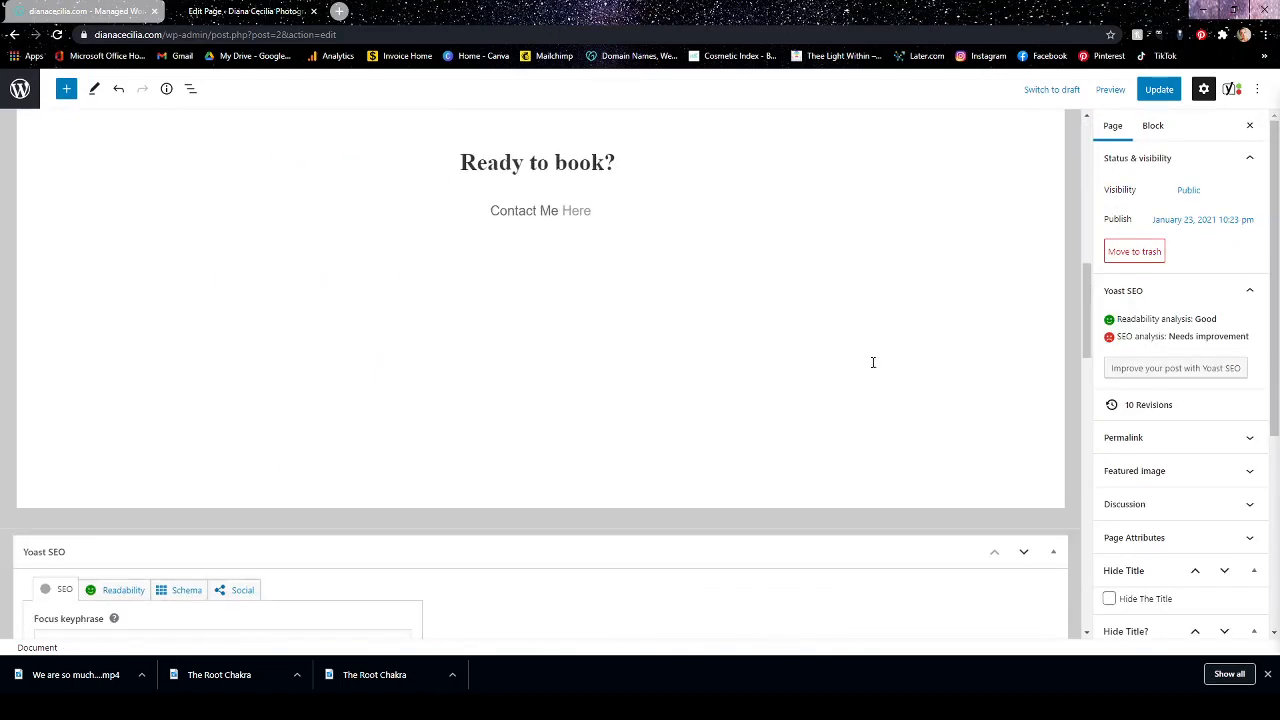
pyautogui.click(296, 242)
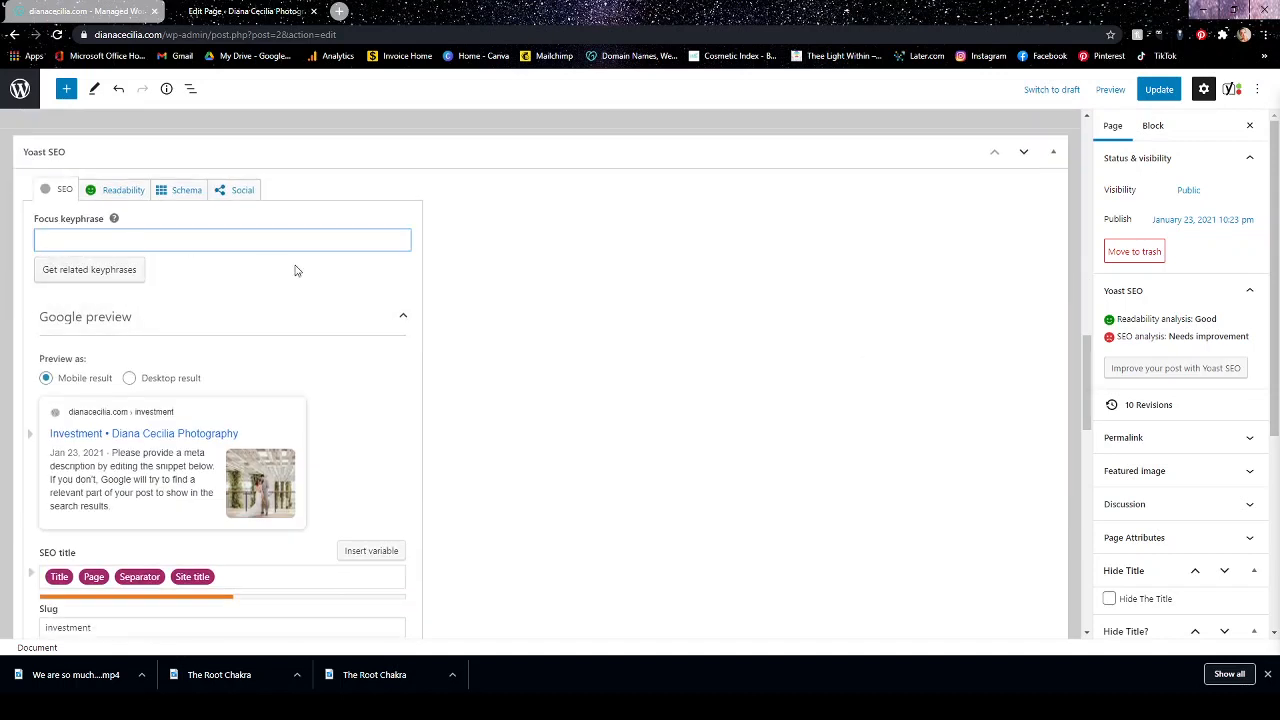
pyautogui.write('Investment')
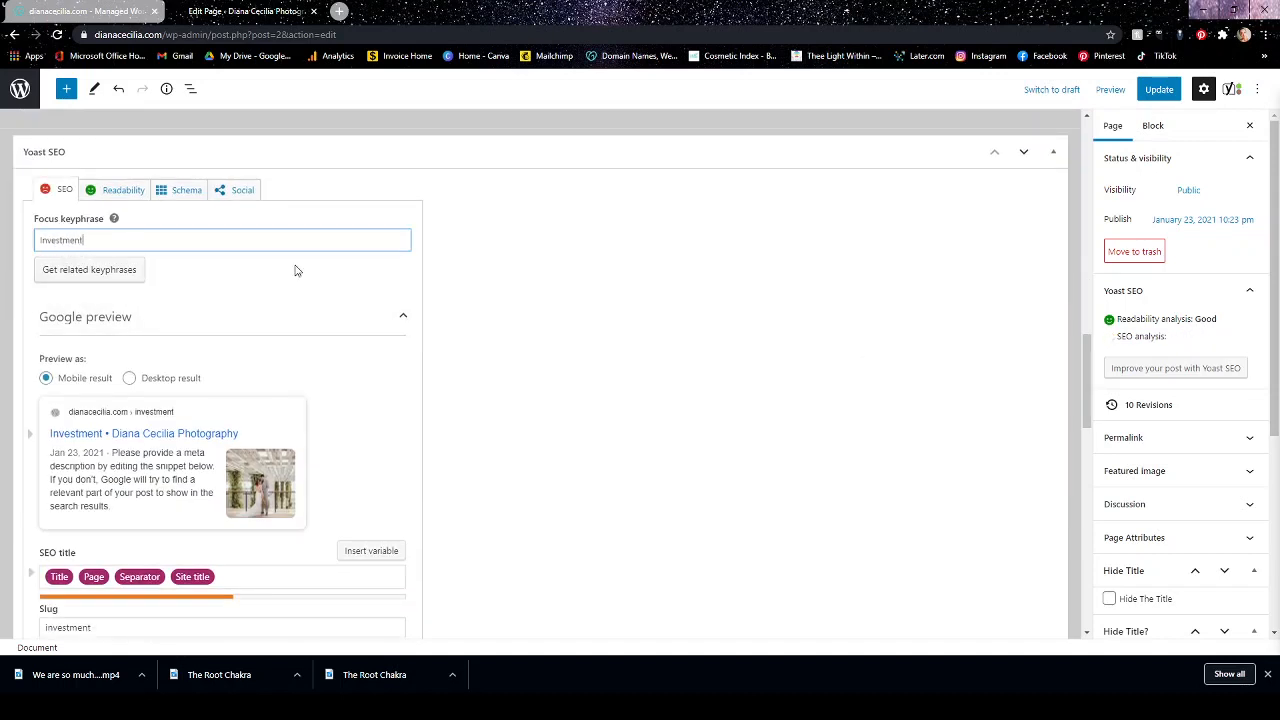
# Insert "for your Wedding" between the Title and Page variables in the SEO title.
pyautogui.scroll(-2, 300, 280)
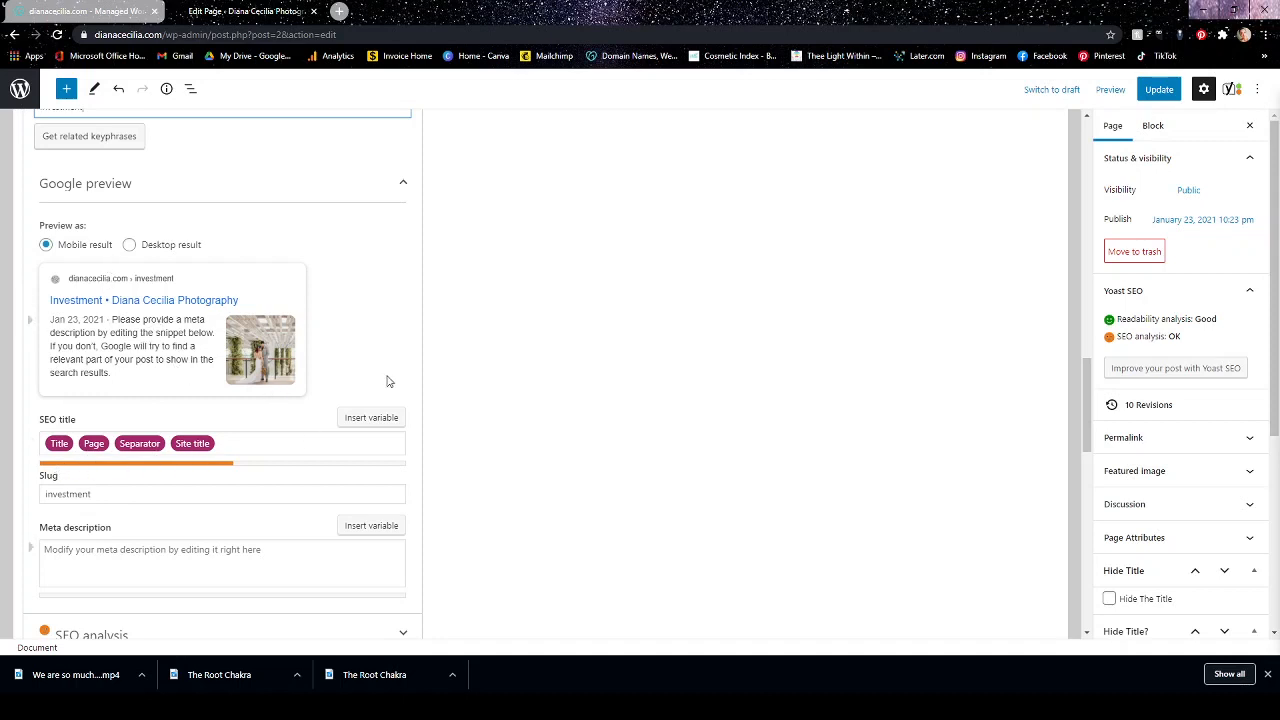
pyautogui.scroll(-1, 475, 361)
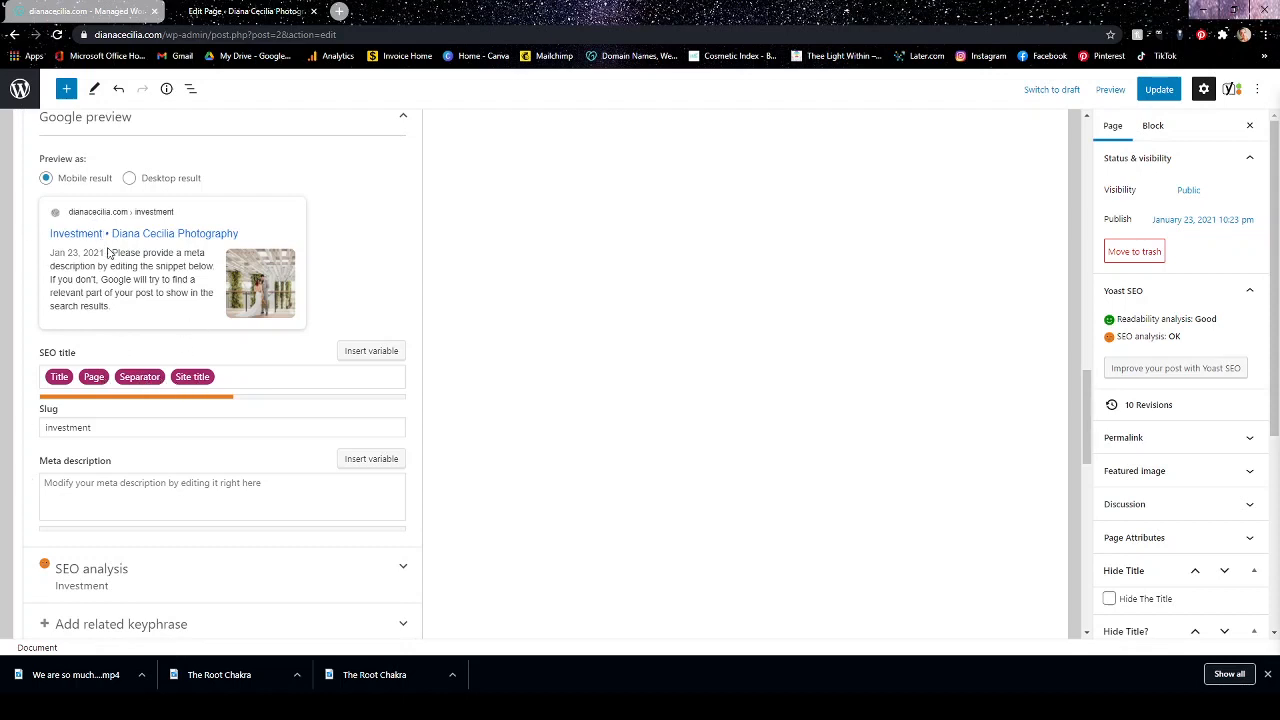
pyautogui.click(78, 376)
pyautogui.write('for your W')
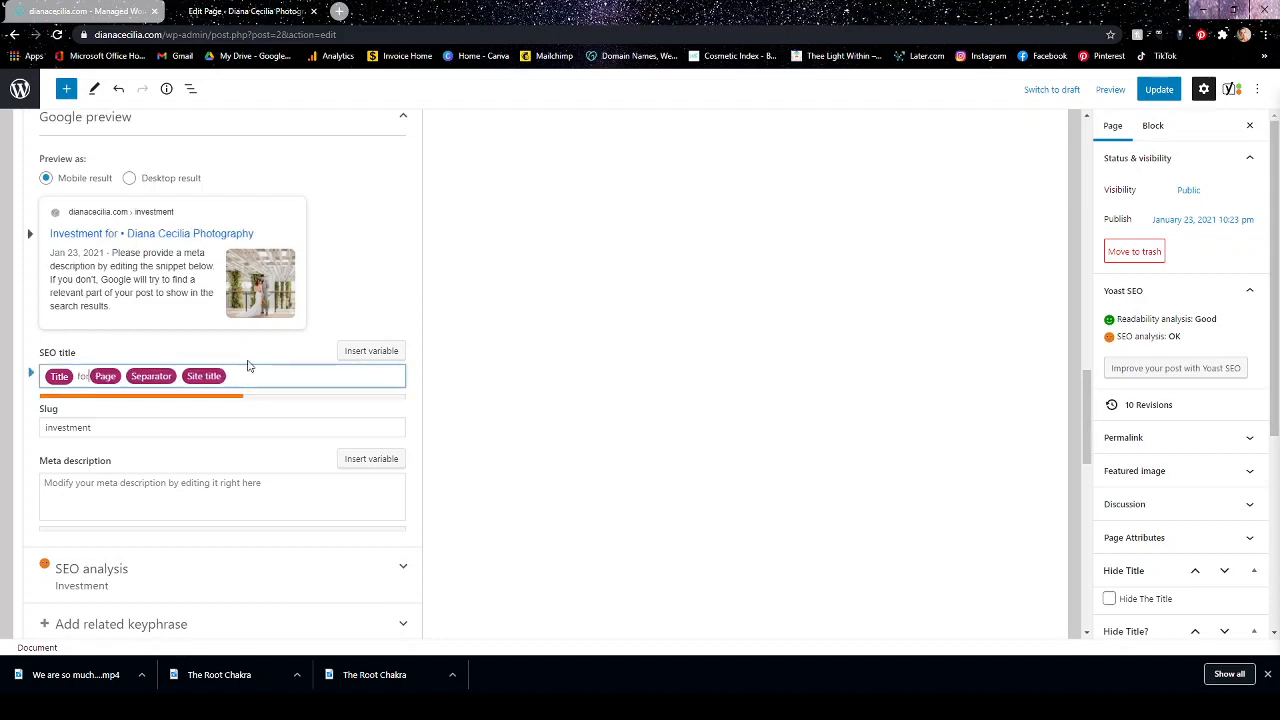
pyautogui.write('edding')
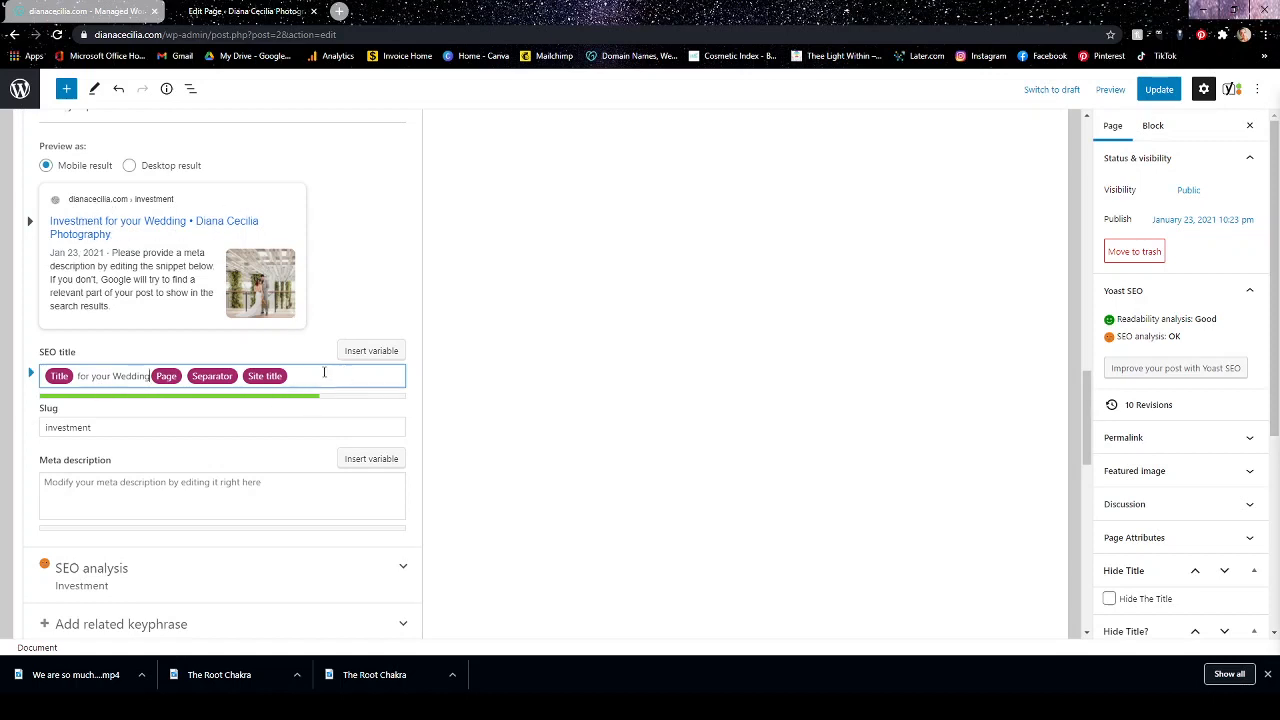
# Enter "Investment" as the page's meta description.
pyautogui.scroll(-2, 358, 381)
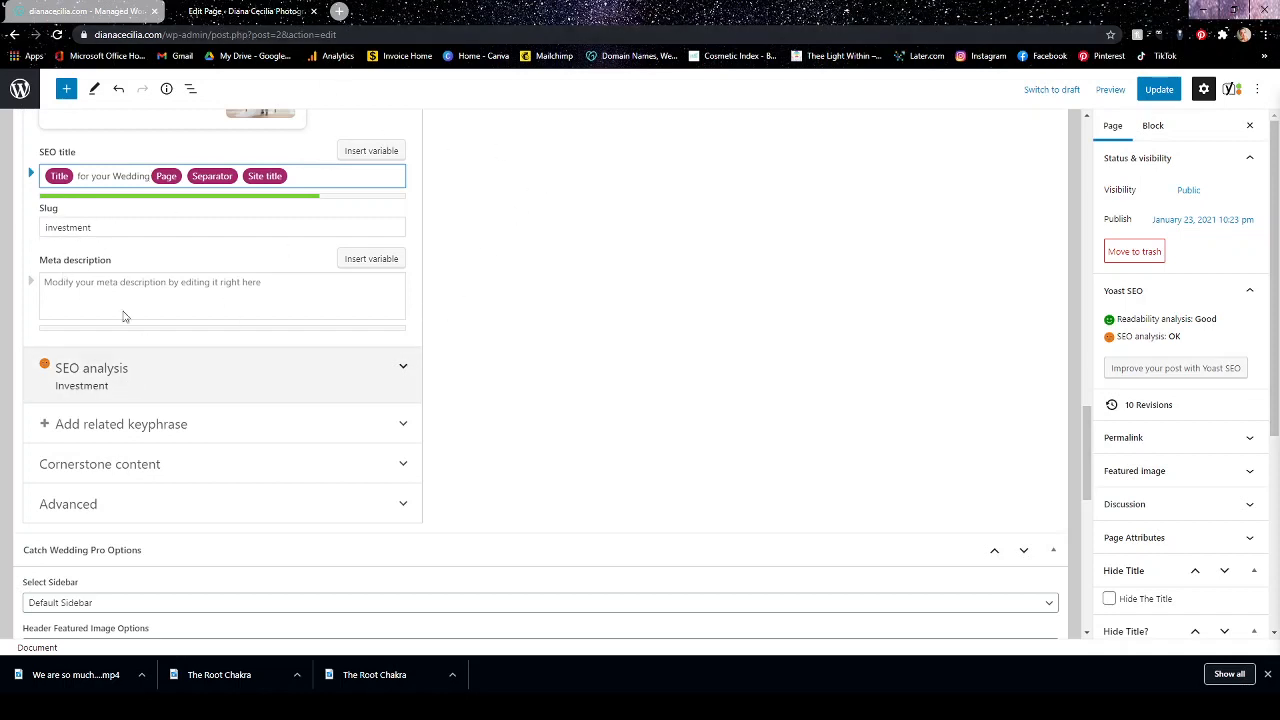
pyautogui.scroll(2, 92, 165)
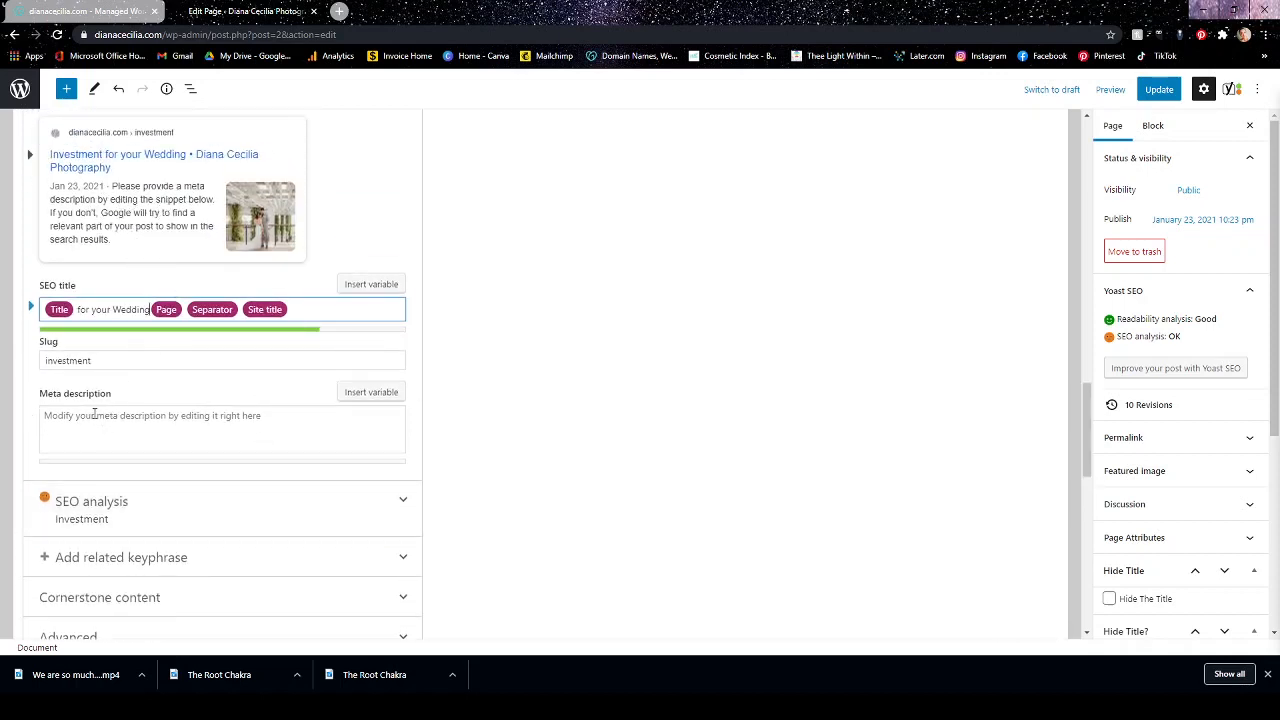
pyautogui.click(318, 432)
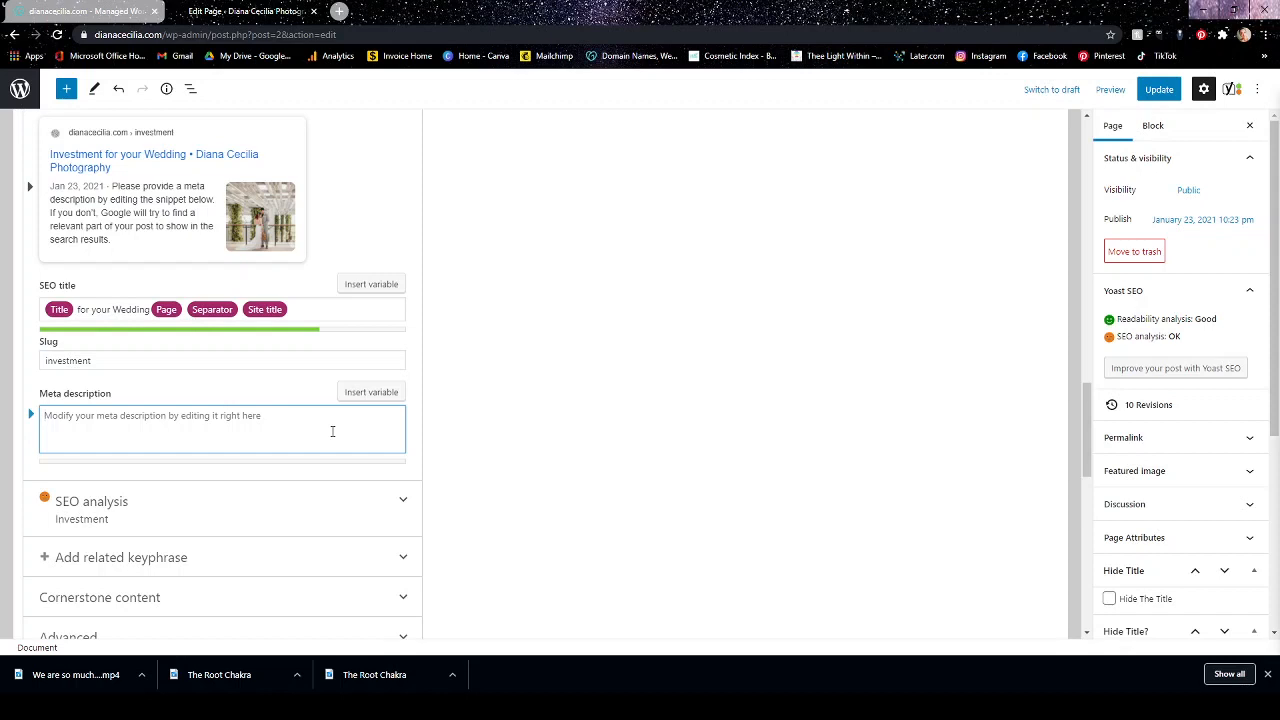
pyautogui.write('Investment')
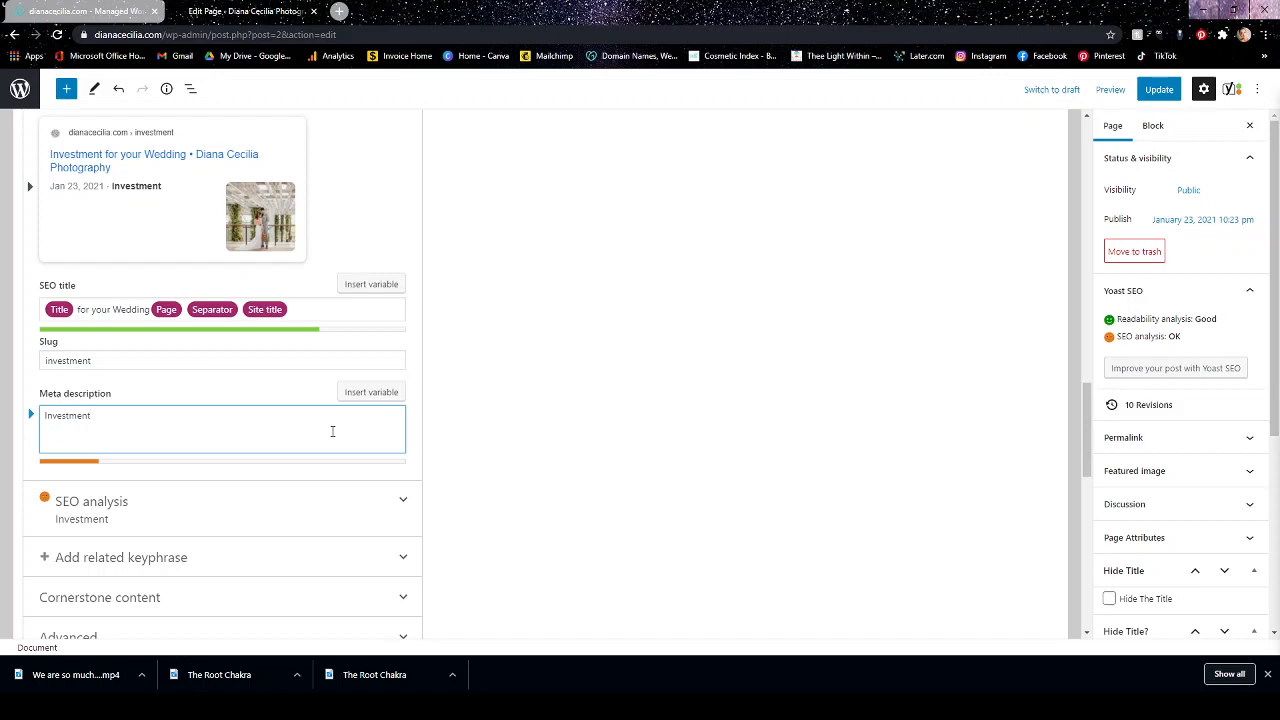
pyautogui.write('s')
pyautogui.press('BackSpace')
# Expand the SEO analysis for the keyphrase and review its problems, improvements and good results.
pyautogui.scroll(-3, 230, 350)
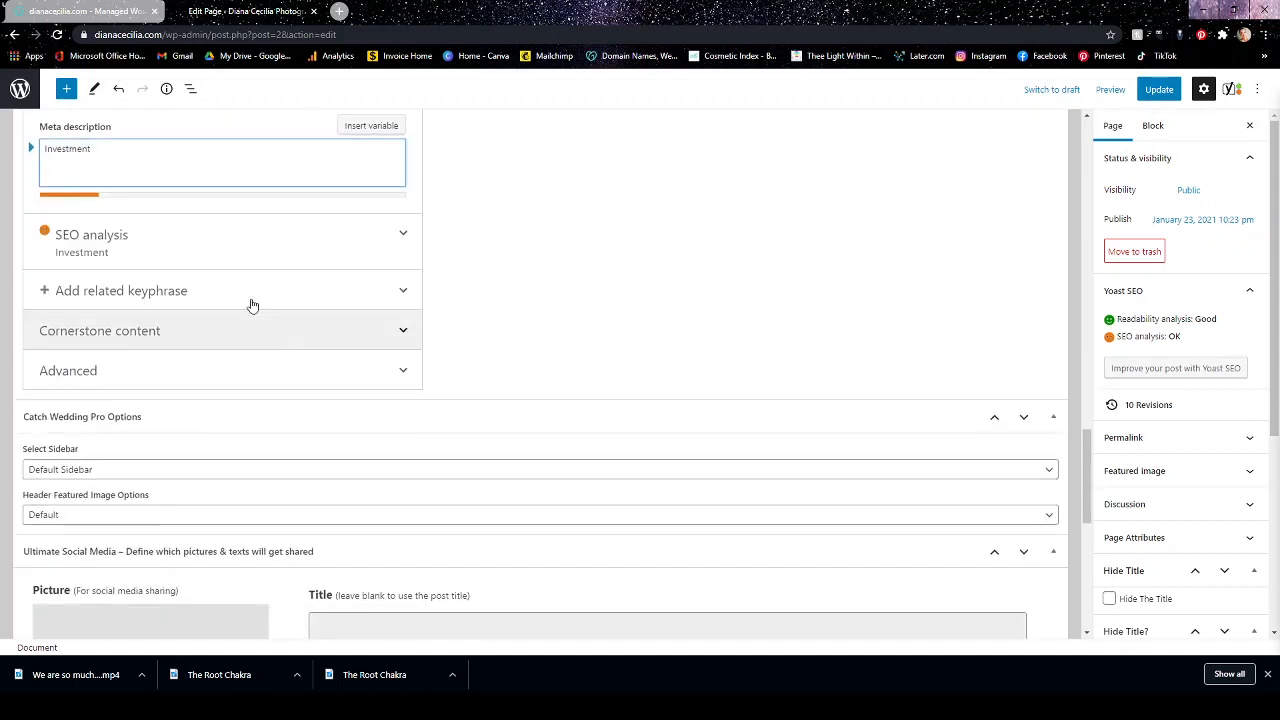
pyautogui.click(401, 235)
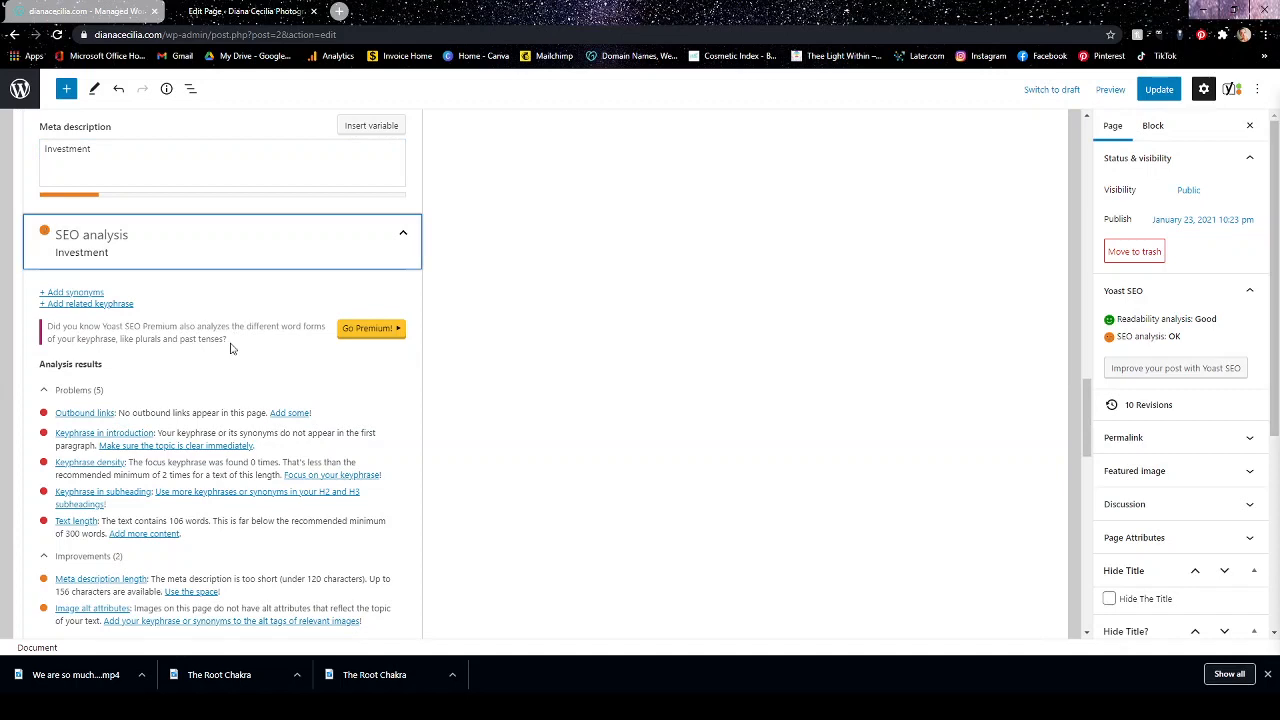
pyautogui.scroll(-1, 230, 320)
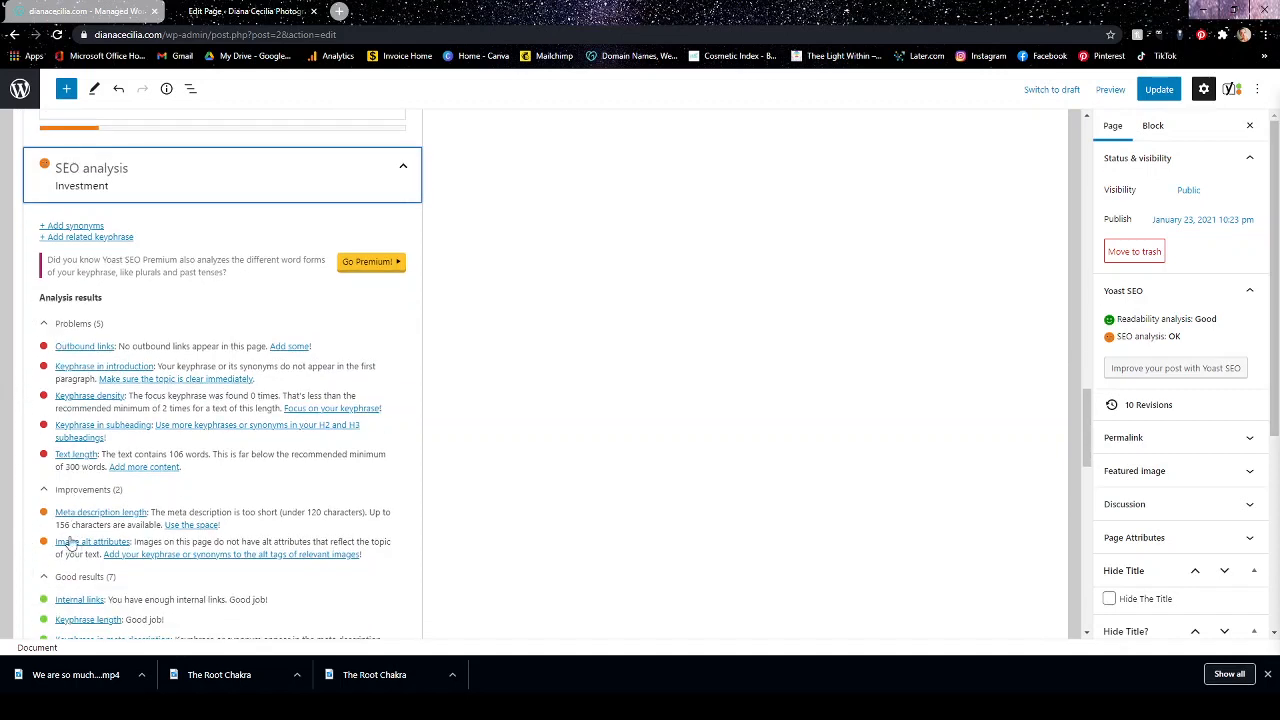
pyautogui.scroll(-3, 90, 412)
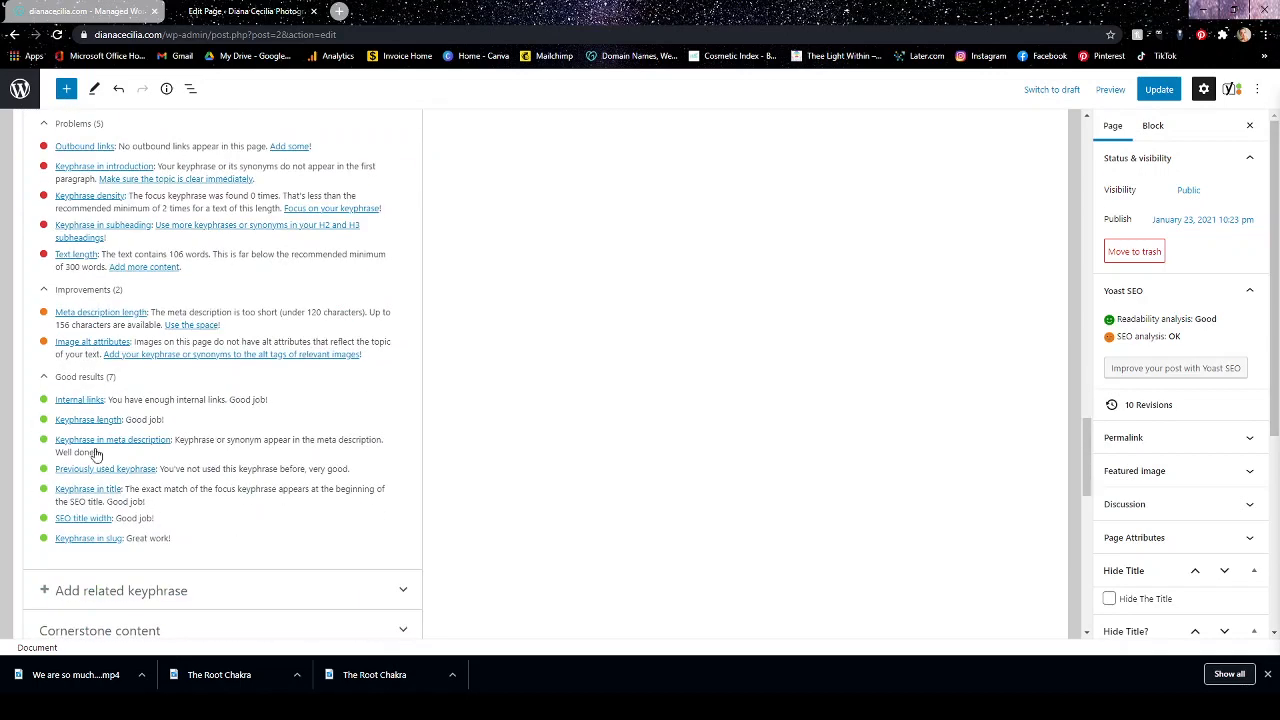
pyautogui.scroll(3, 260, 486)
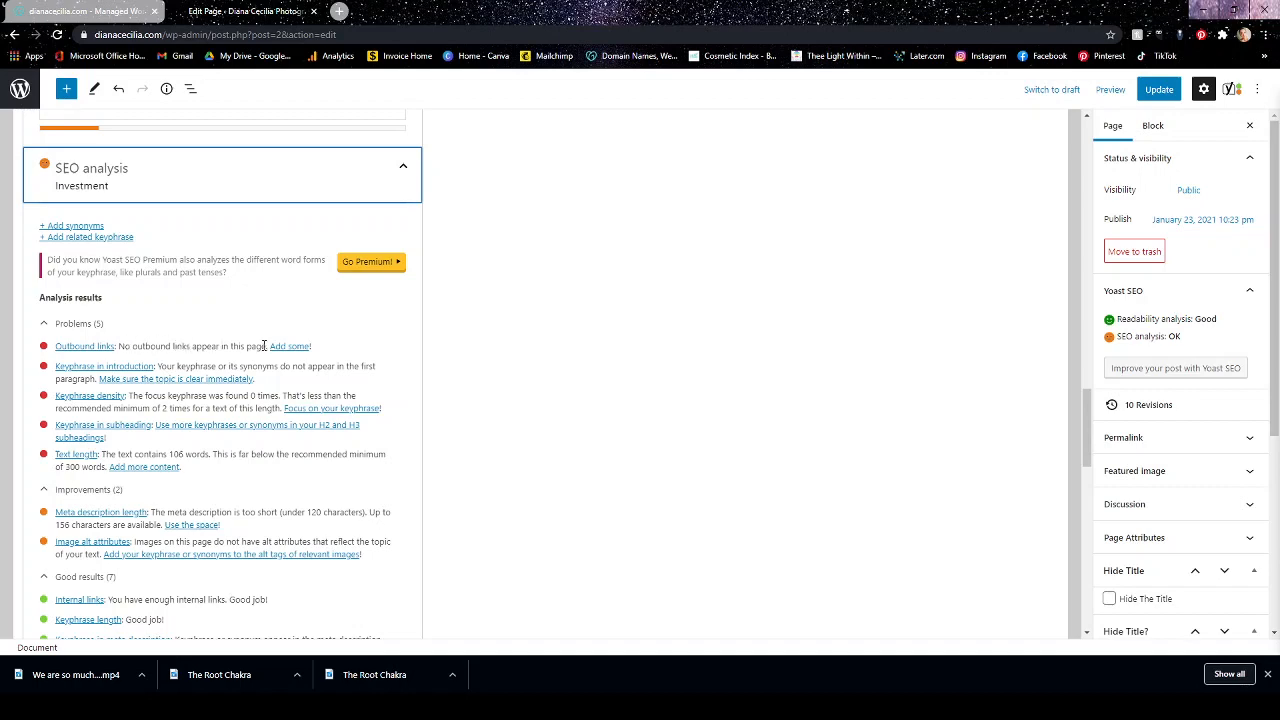
# Add an empty paragraph block below the "Contact Me Here" line in the page content.
pyautogui.scroll(10, 583, 434)
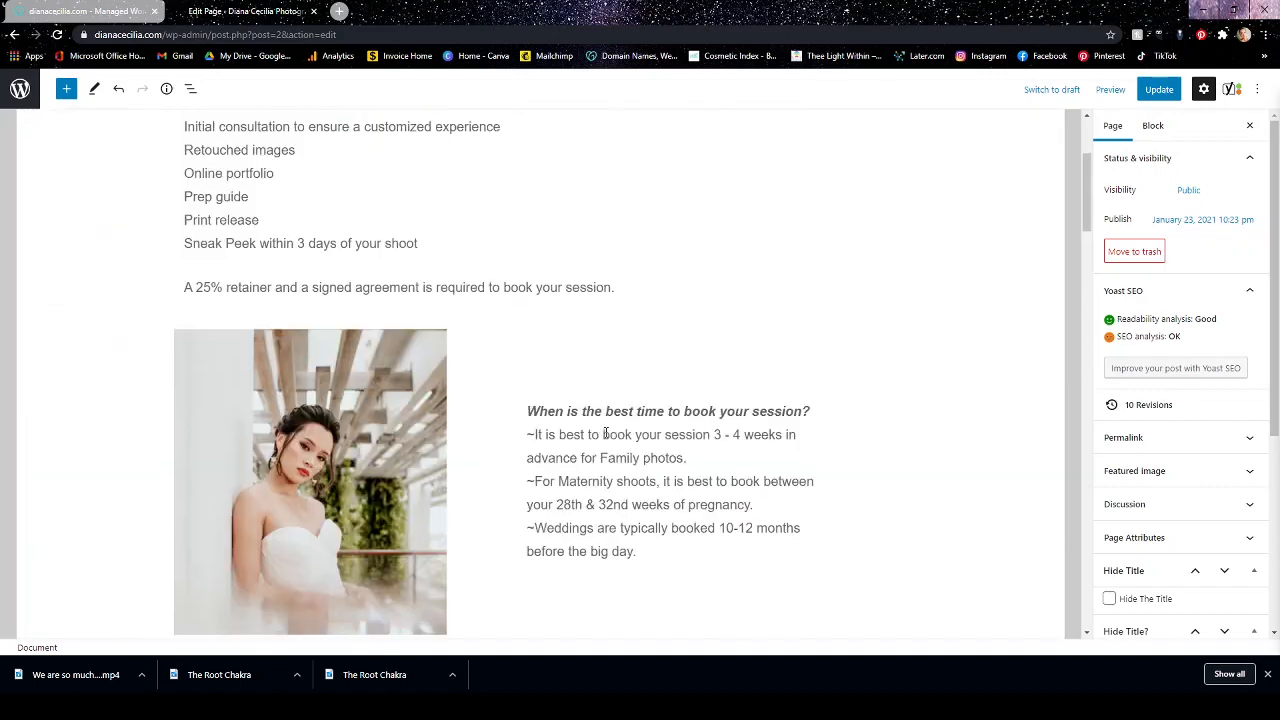
pyautogui.scroll(3, 605, 434)
pyautogui.scroll(-7, 764, 413)
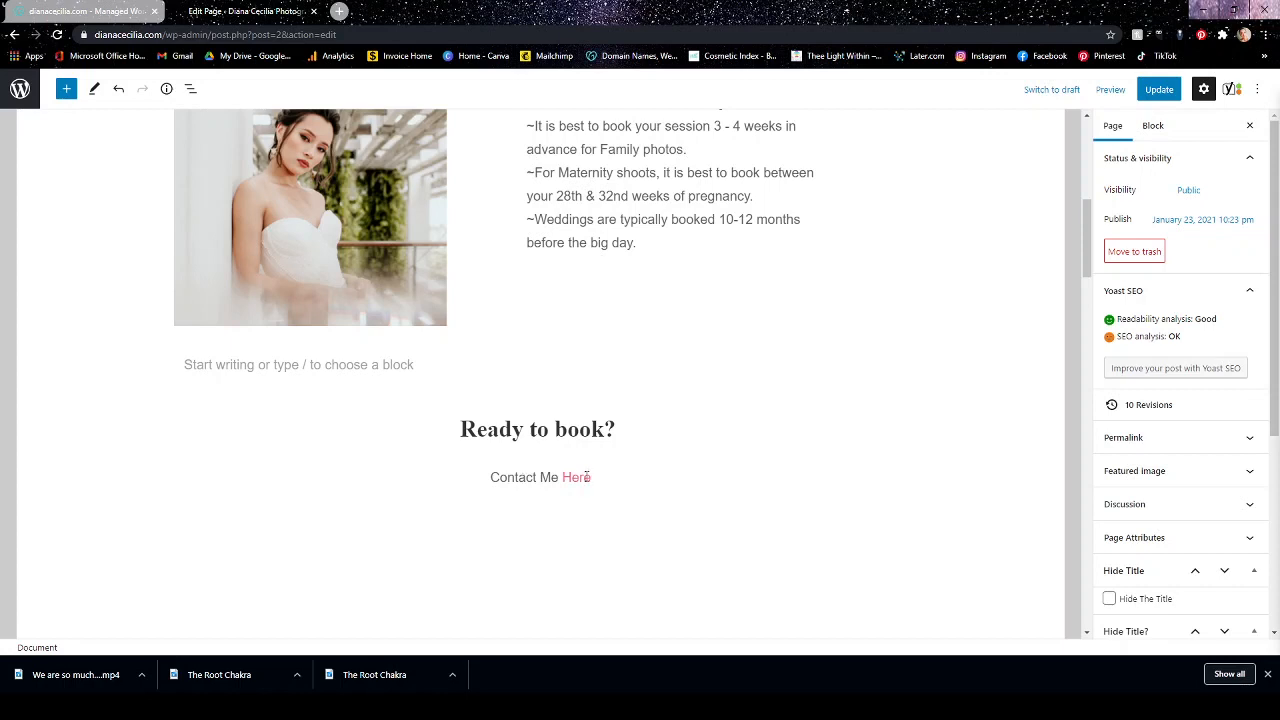
pyautogui.click(660, 476)
pyautogui.scroll(-1, 677, 477)
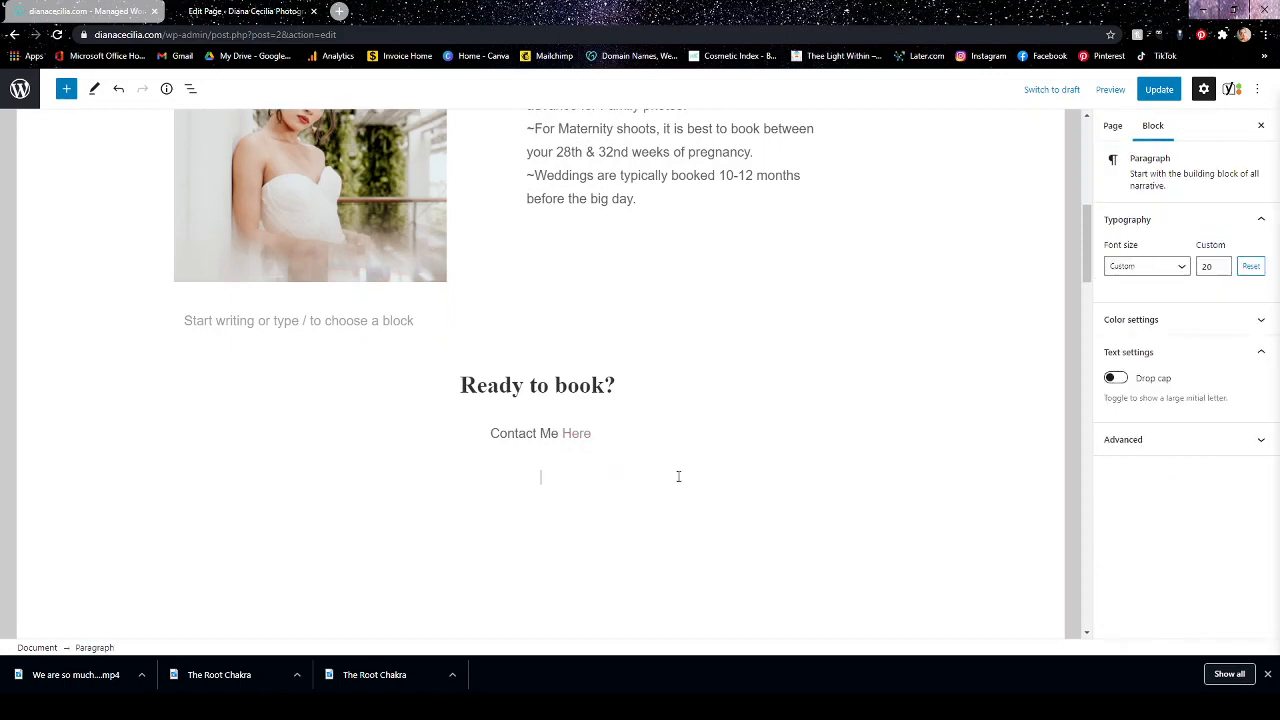
pyautogui.click(644, 433)
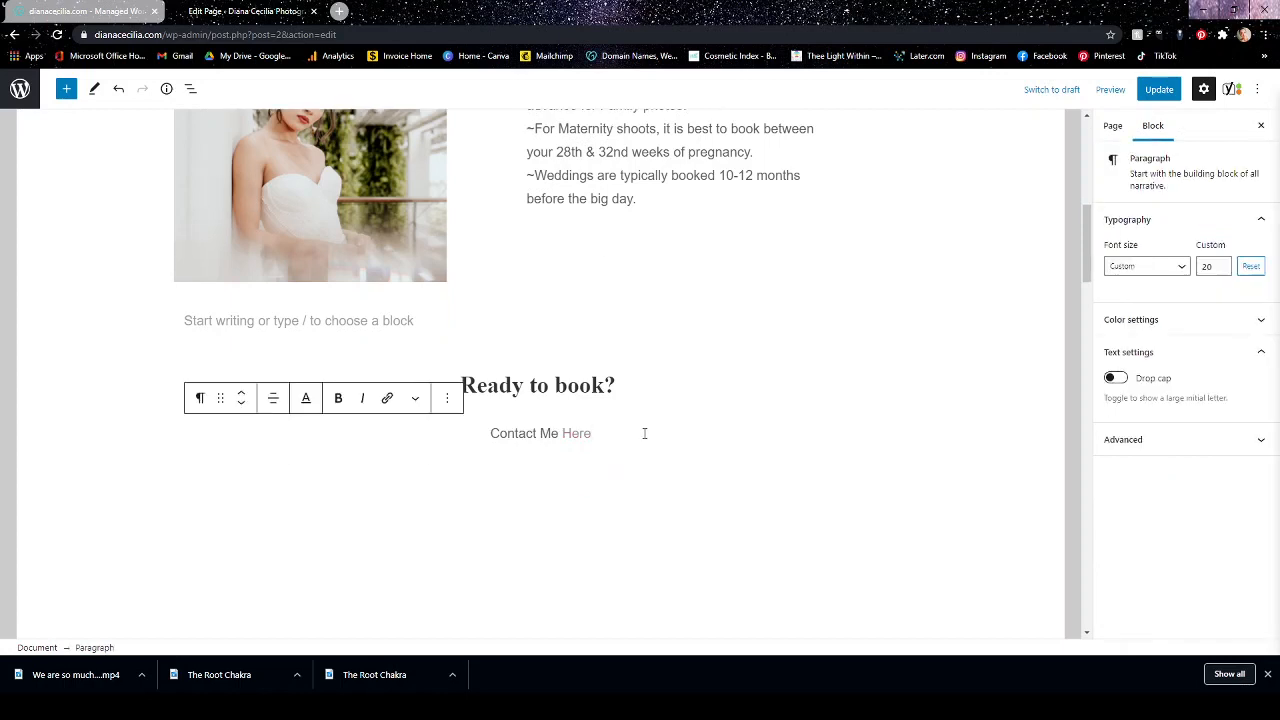
pyautogui.press('Return')
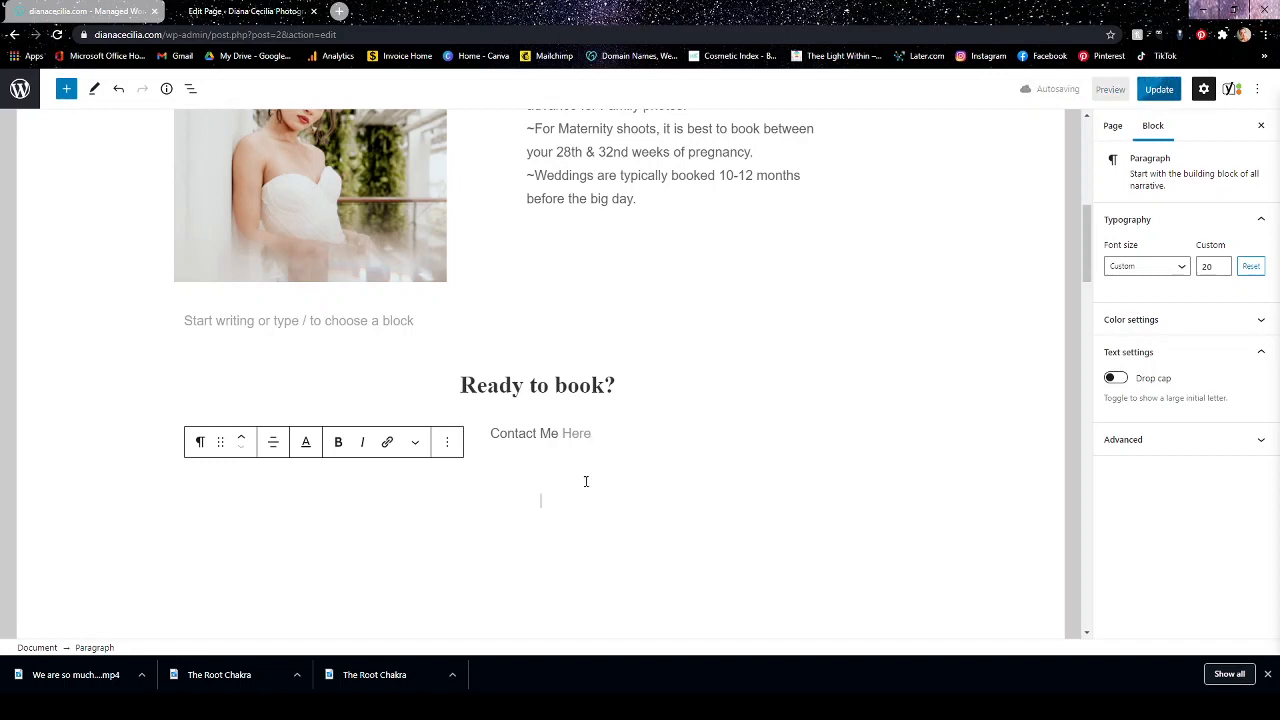
pyautogui.press('BackSpace')
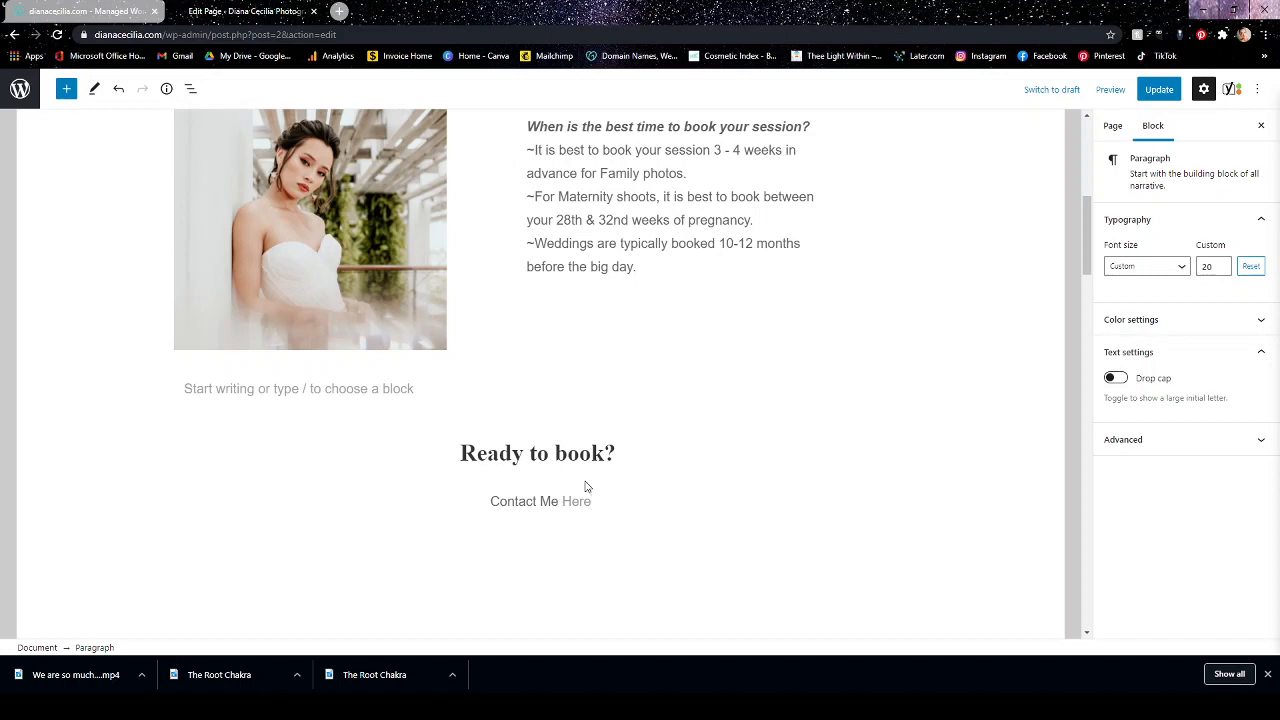
pyautogui.press('Return')
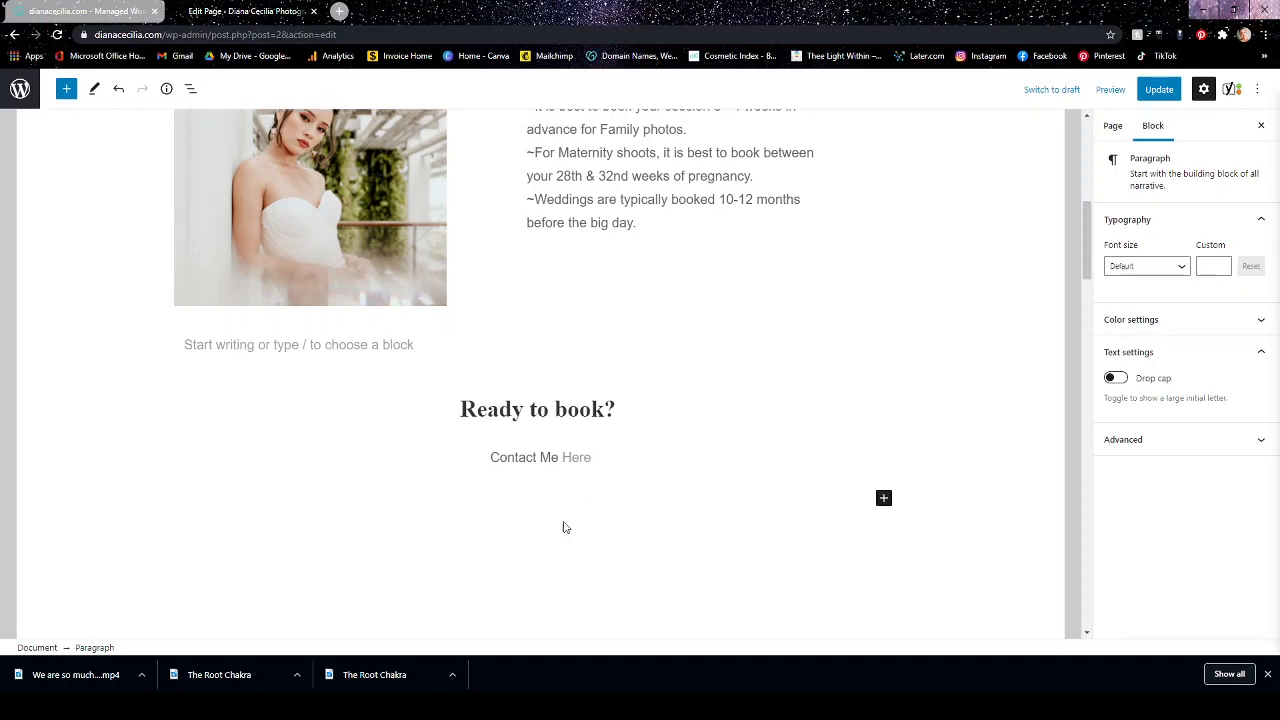
# Add the line "Follow Me Here" under "Contact Me Here" within the same paragraph block.
pyautogui.click(603, 456)
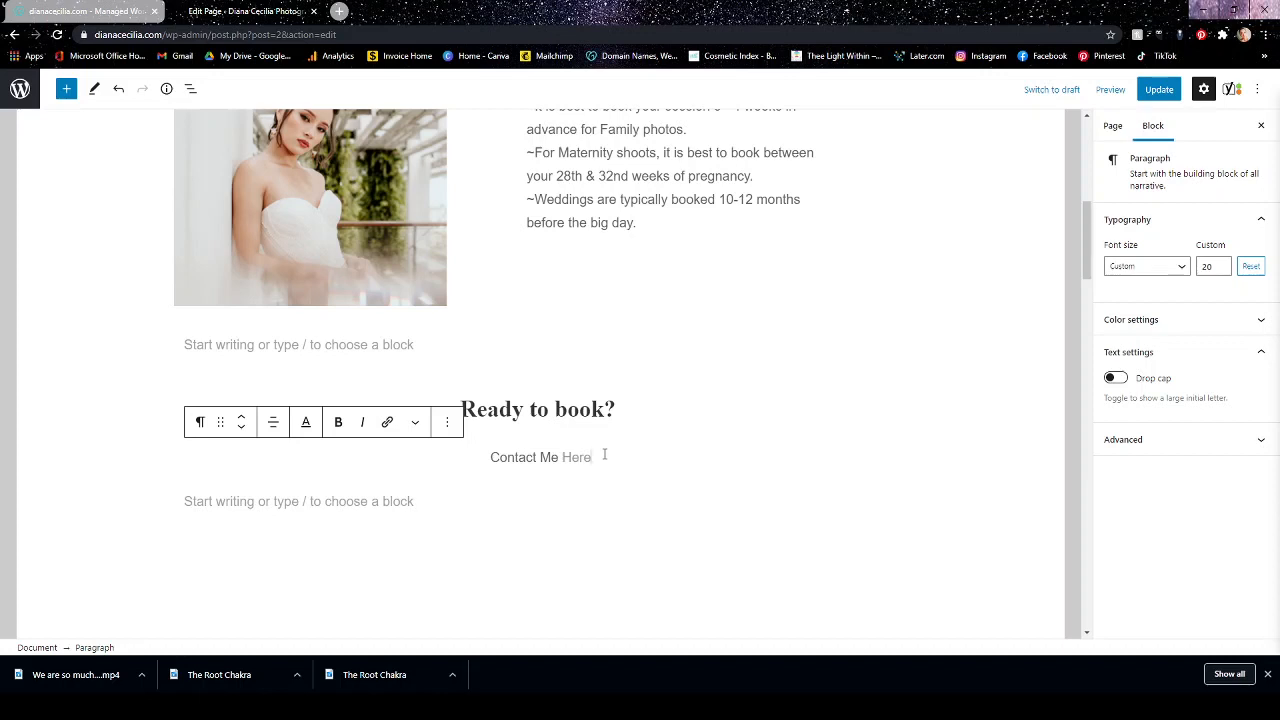
pyautogui.hotkey('shift', 'Return')
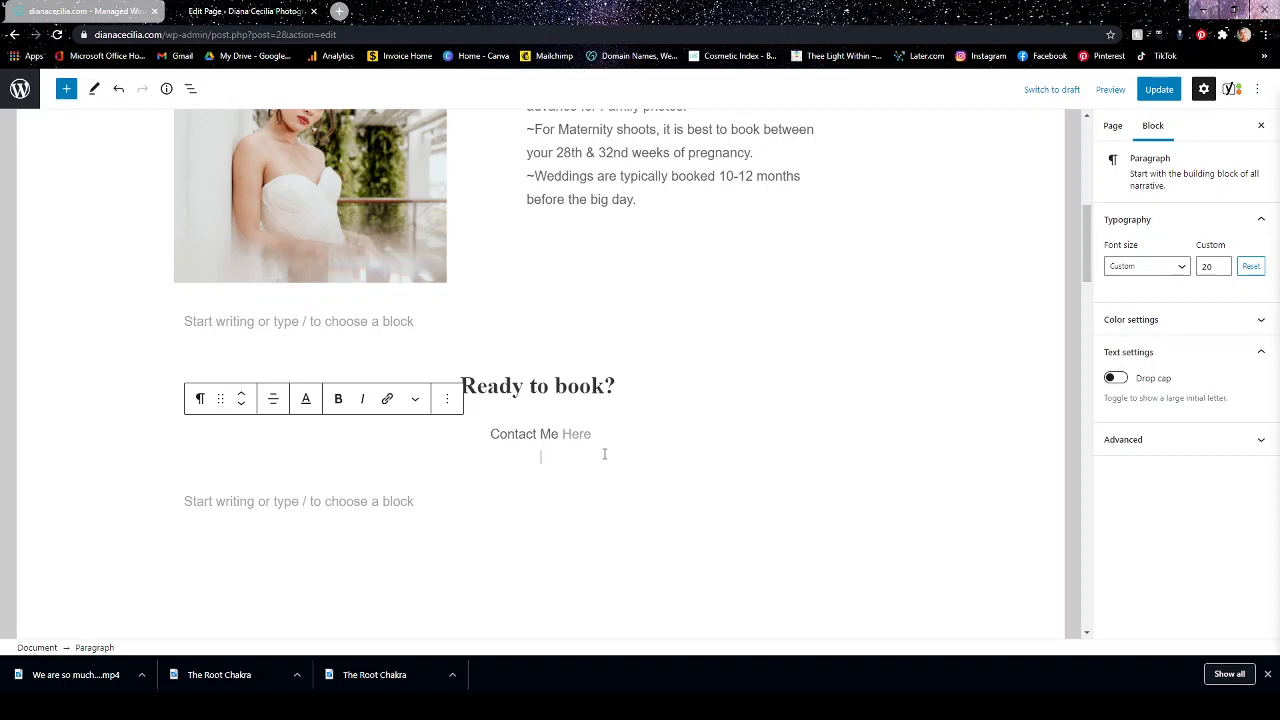
pyautogui.write('Follow Me')
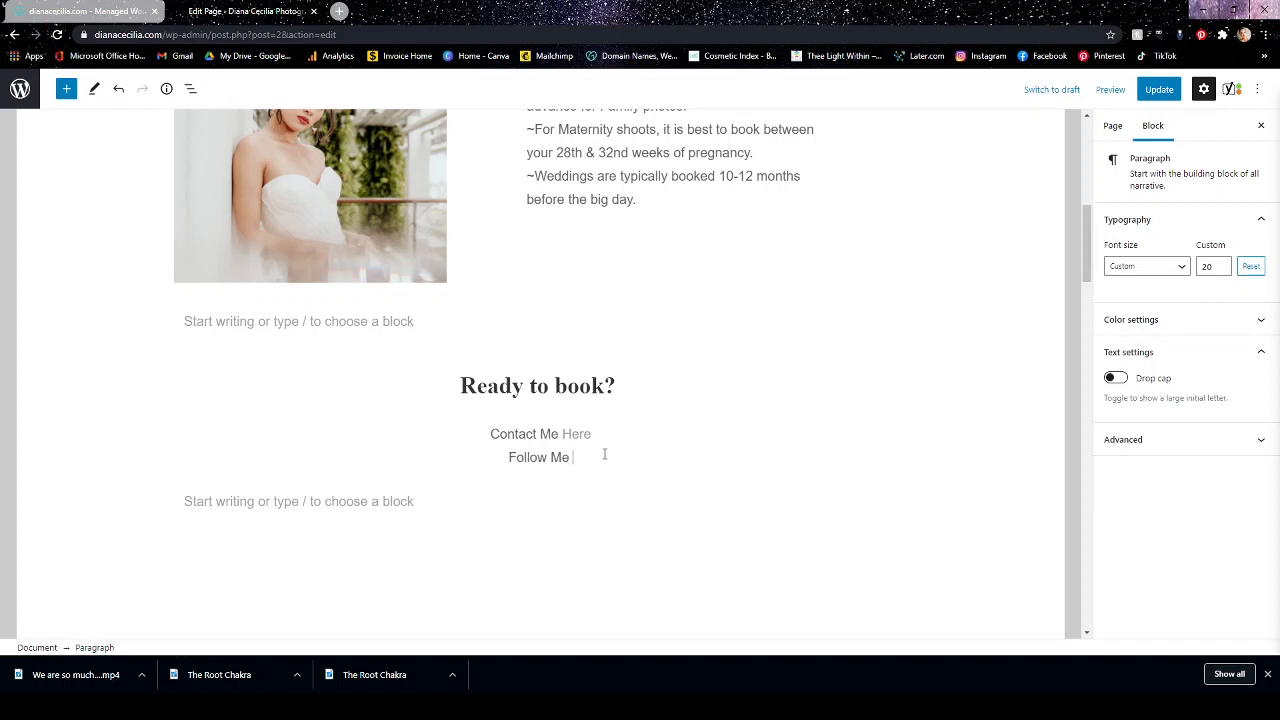
pyautogui.write(' Here')
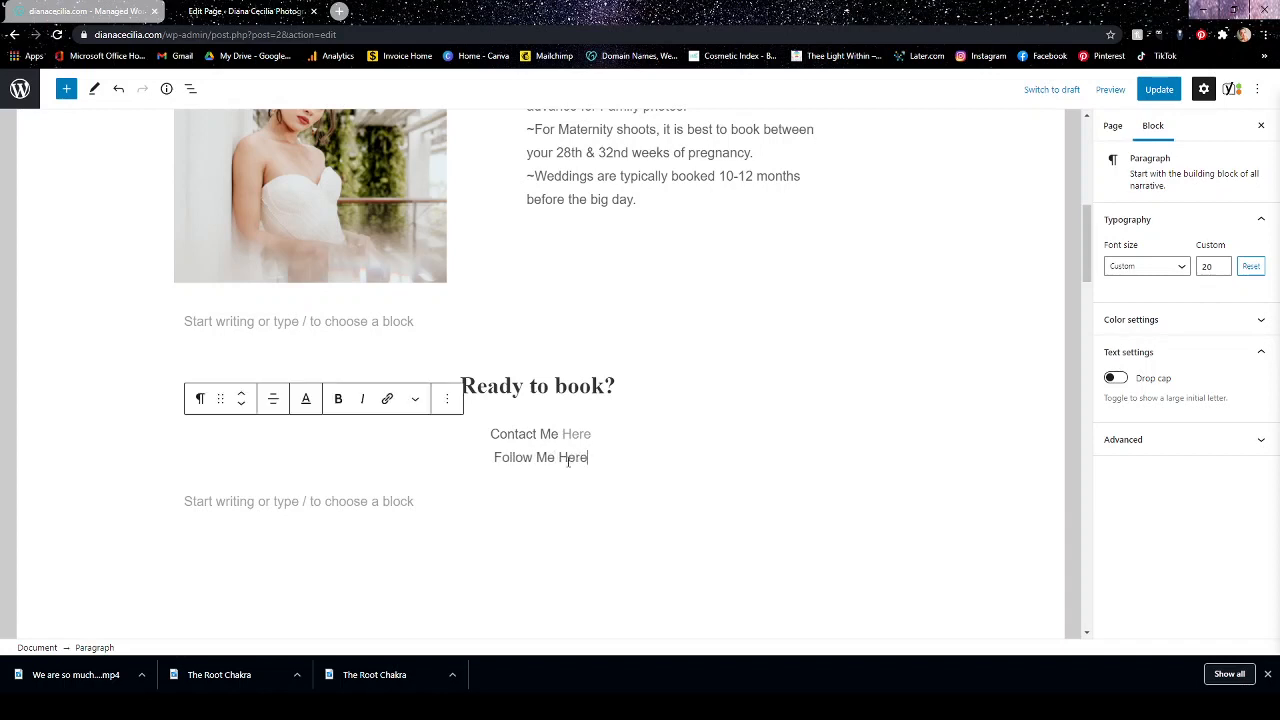
# Try to link the word "Here" in "Follow Me Here" to the photography business's Instagram profile, set to open in a new tab.
pyautogui.moveTo(558, 457); pyautogui.dragTo(589, 457)
pyautogui.click(387, 398)
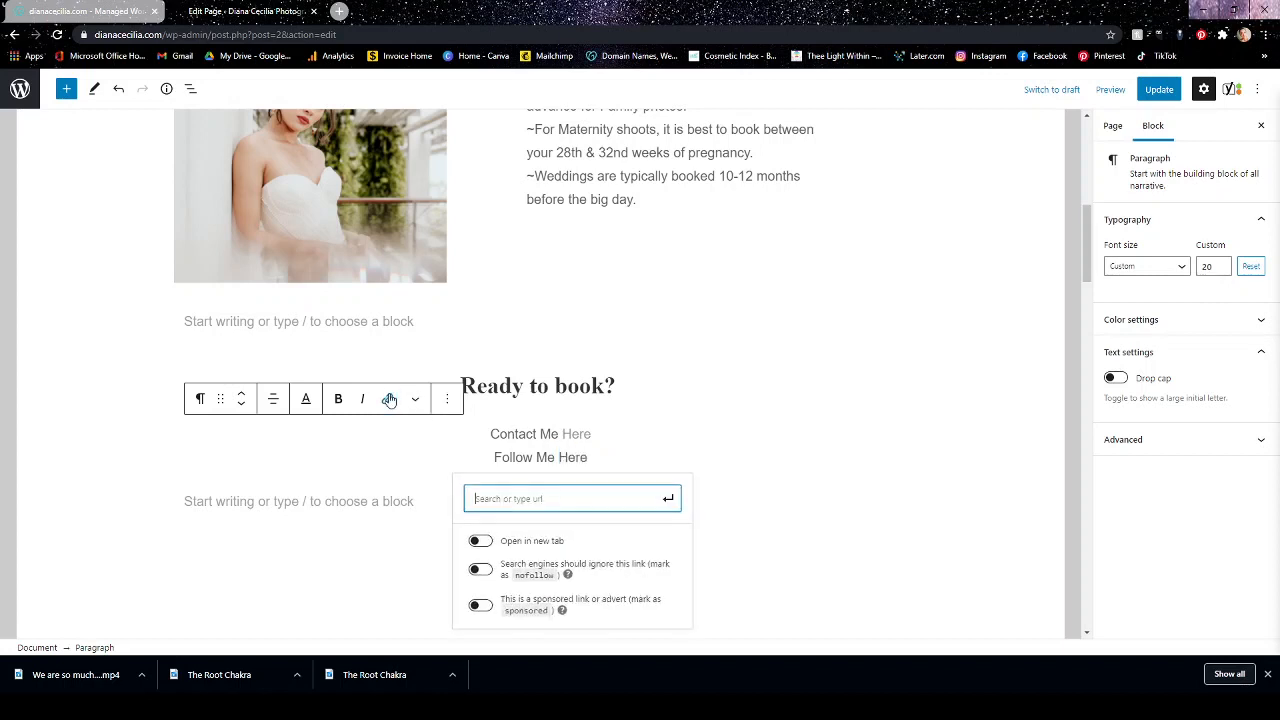
pyautogui.click(482, 541)
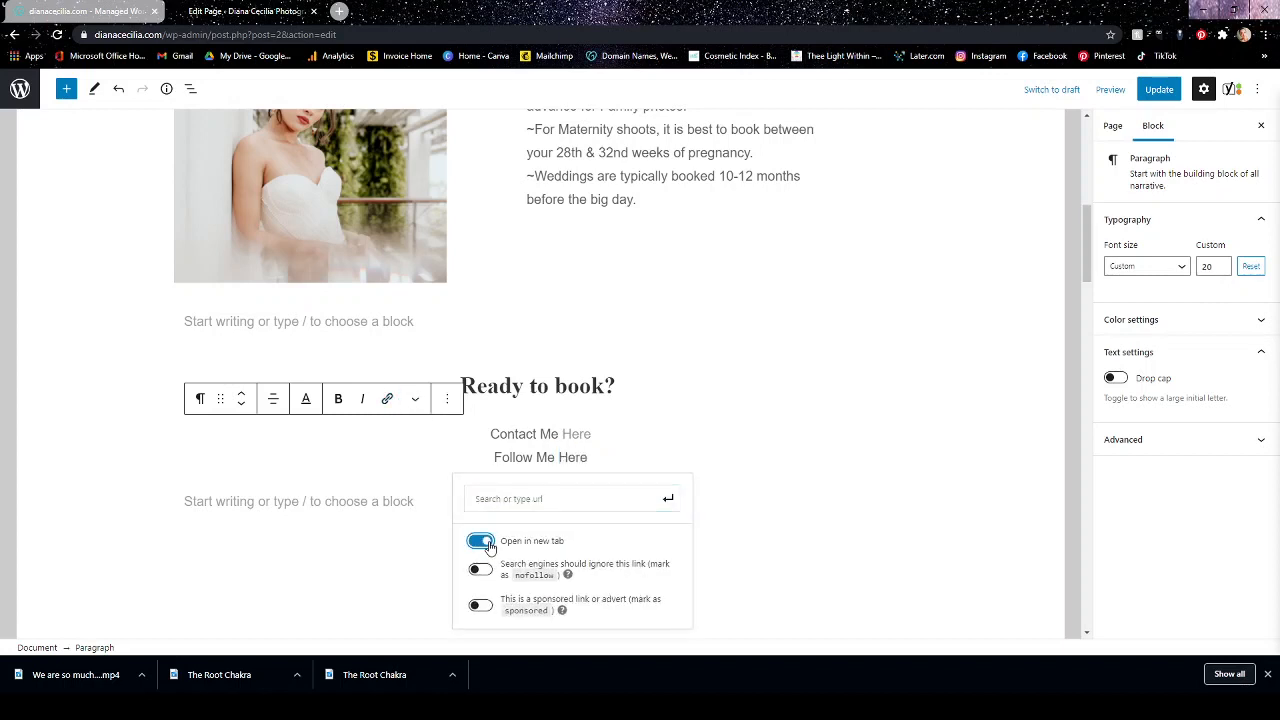
pyautogui.click(519, 498)
pyautogui.write('inst')
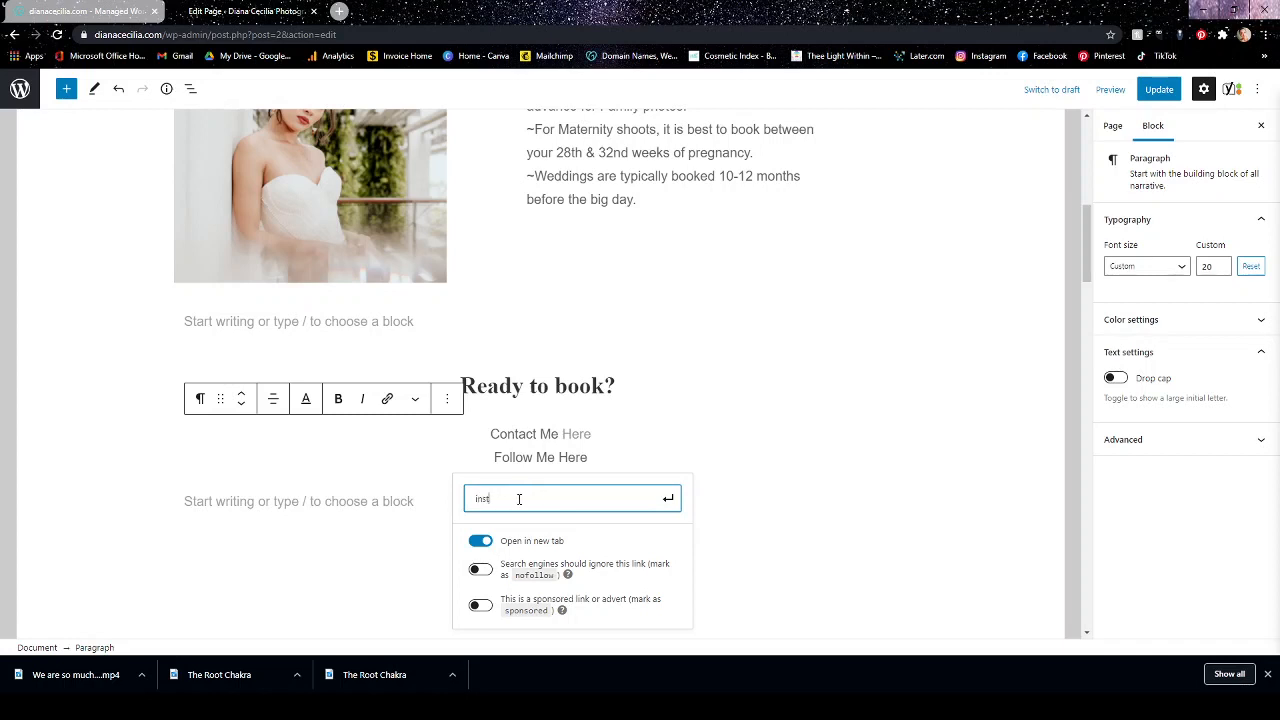
pyautogui.write('agram.com')
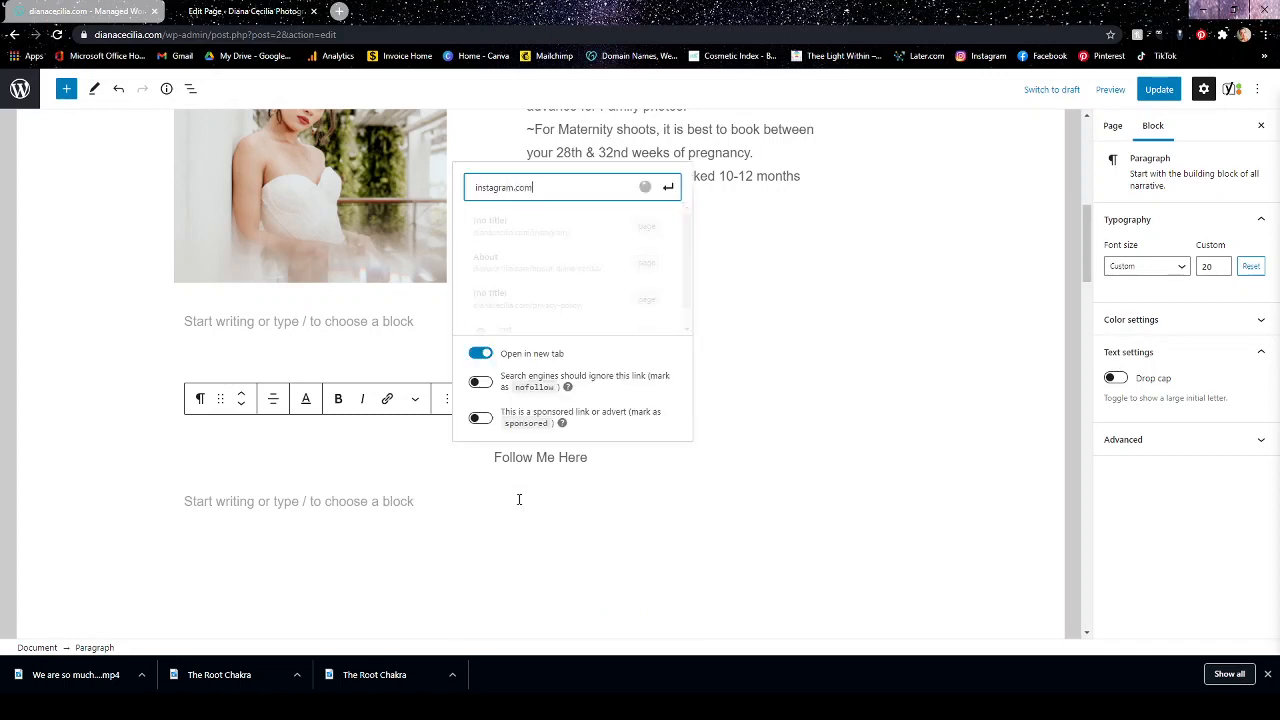
pyautogui.write('/dianaceciliaphoto')
pyautogui.click(672, 192)
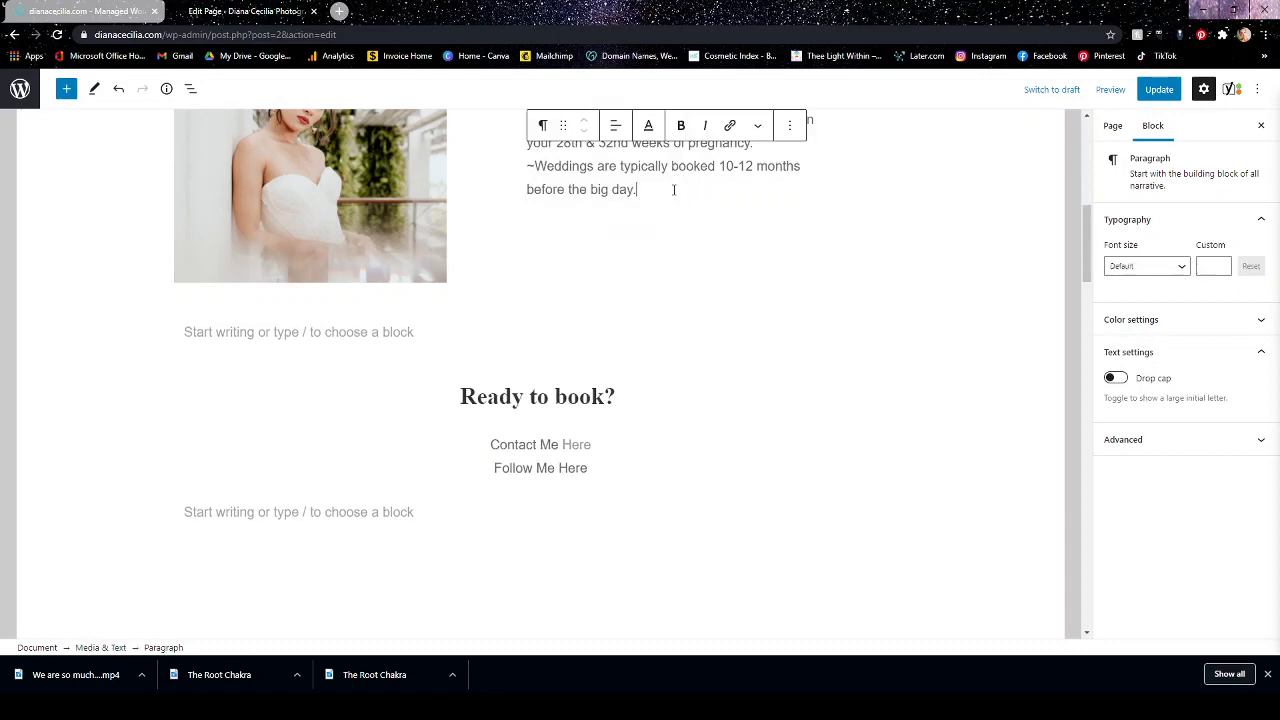
# Check the outbound links result in the SEO analysis against the "Follow Me Here" line in the page content.
pyautogui.scroll(-3, 705, 505)
pyautogui.scroll(-15, 717, 508)
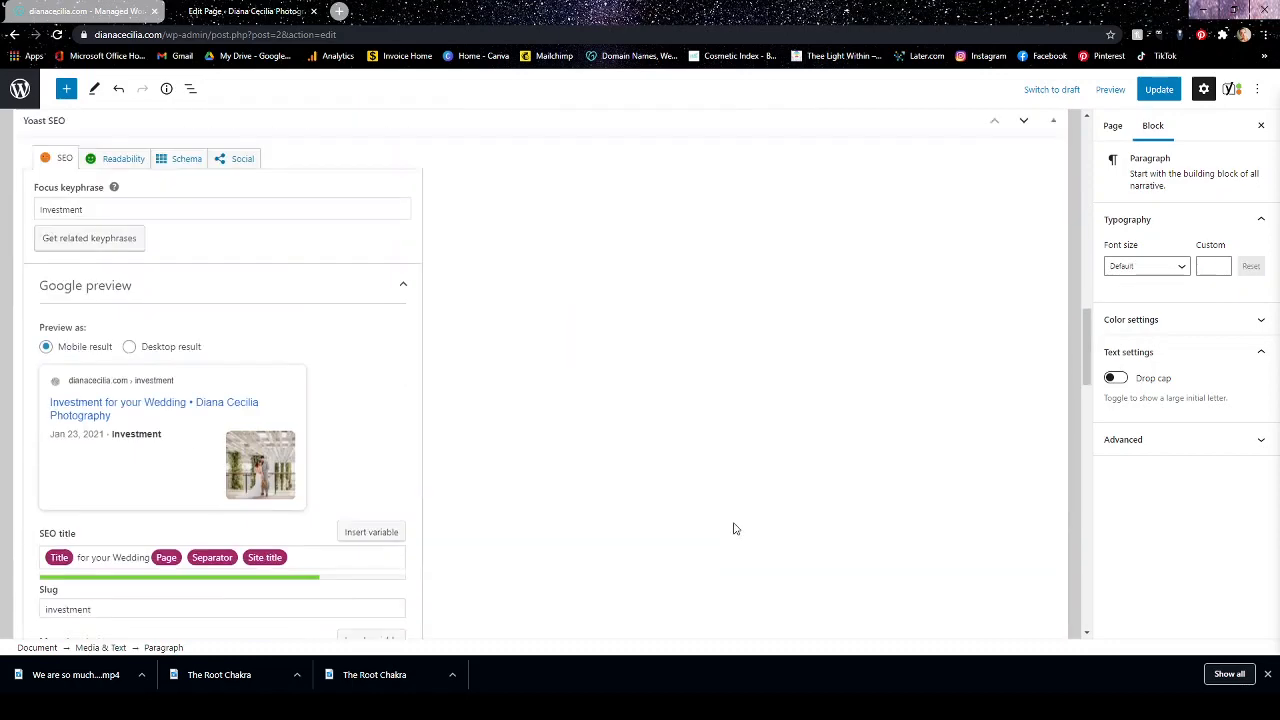
pyautogui.scroll(1, 690, 492)
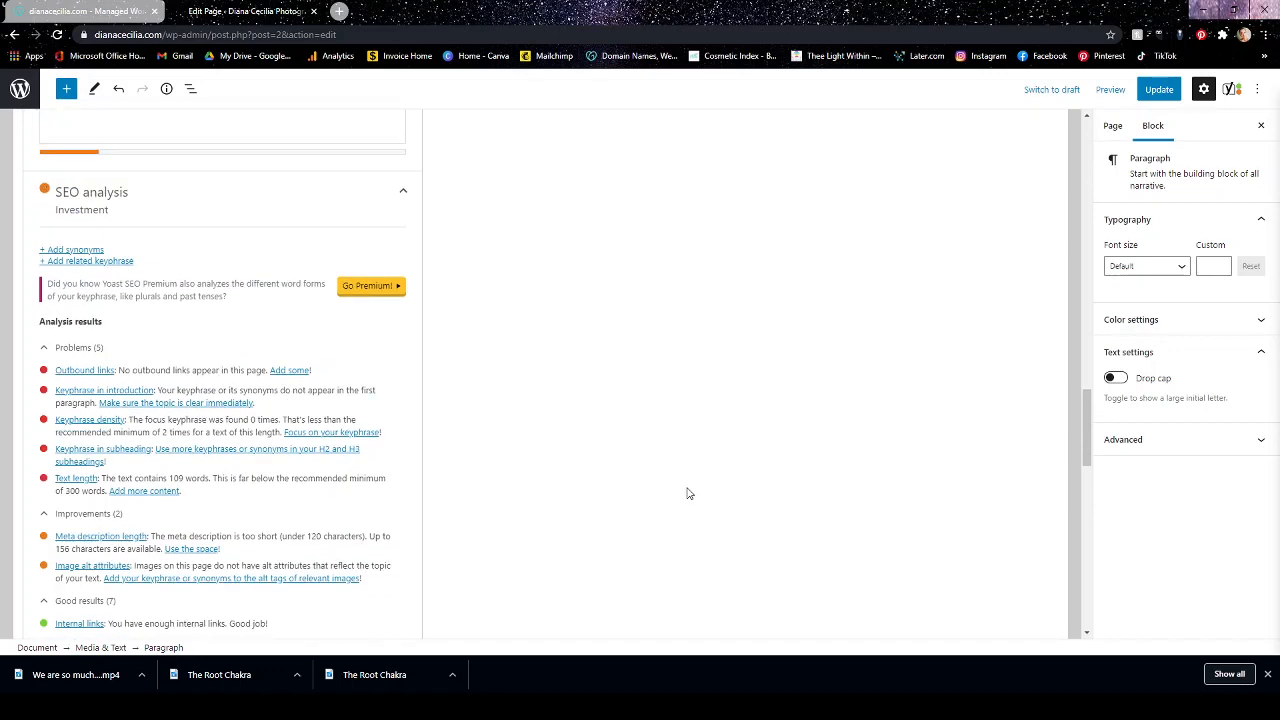
pyautogui.scroll(12, 694, 466)
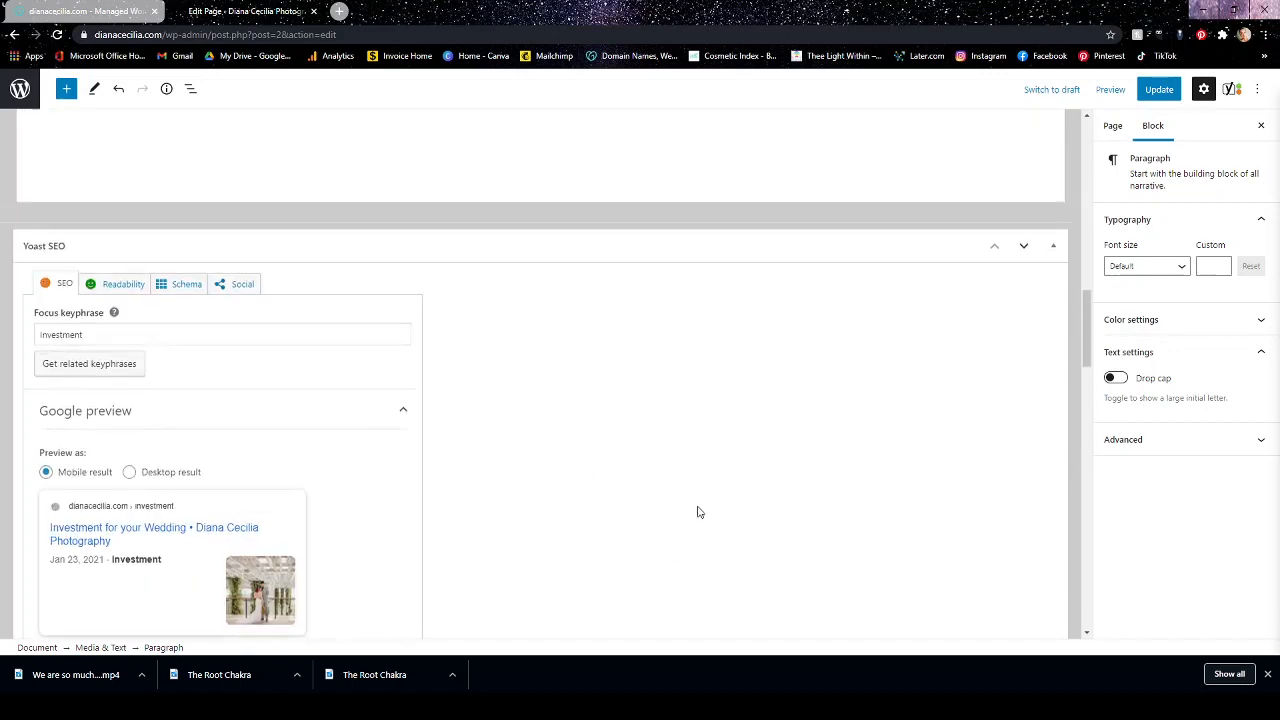
pyautogui.click(584, 472)
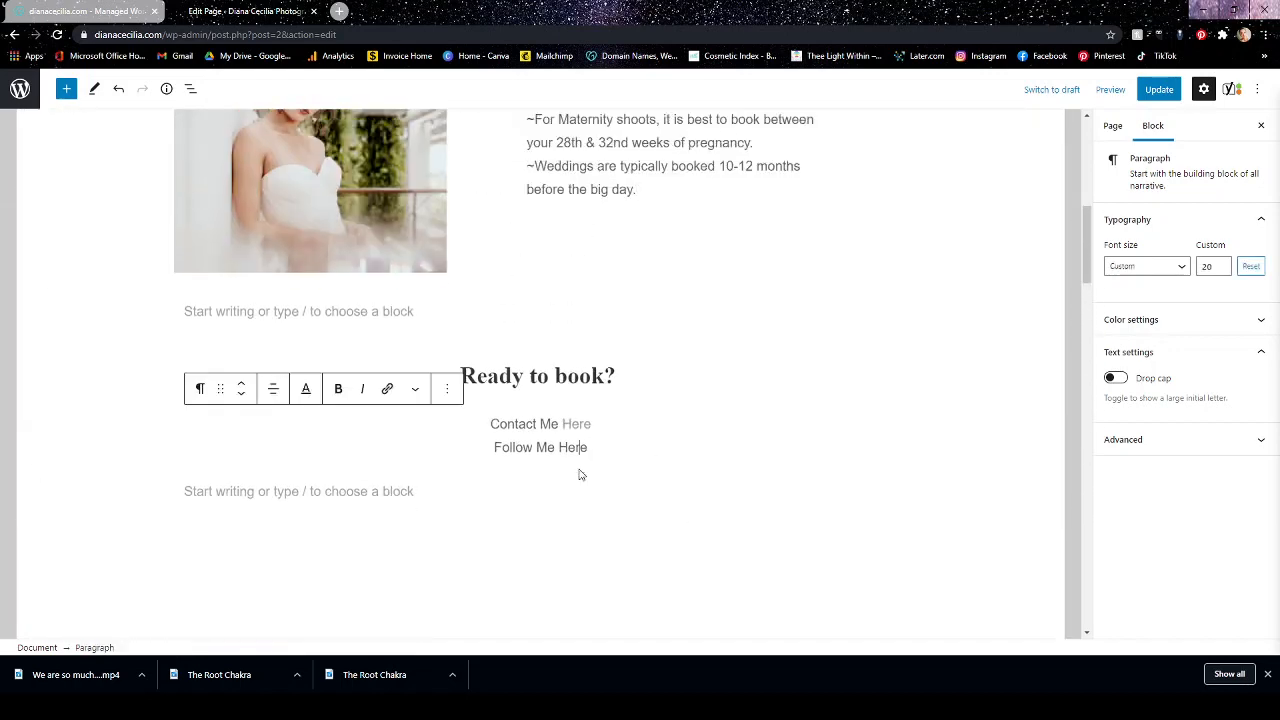
pyautogui.scroll(2, 750, 475)
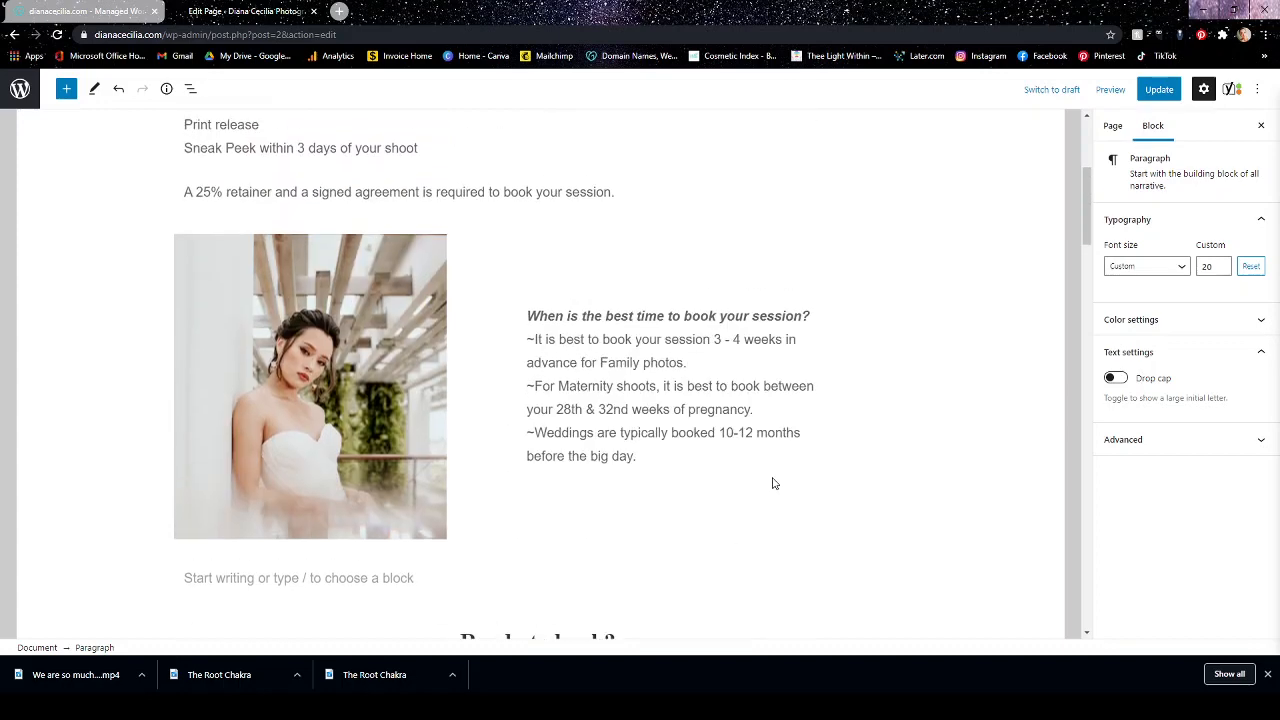
pyautogui.scroll(-2, 772, 484)
pyautogui.click(579, 587)
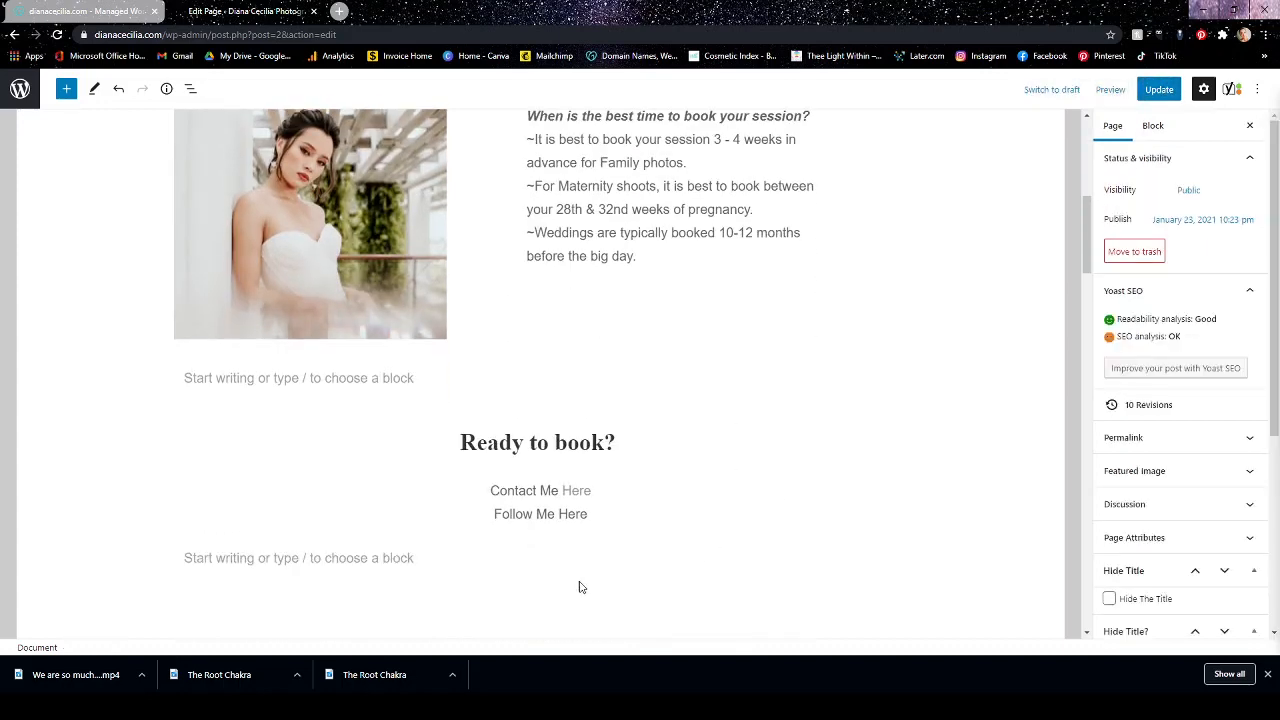
pyautogui.scroll(2, 769, 543)
pyautogui.scroll(-4, 772, 541)
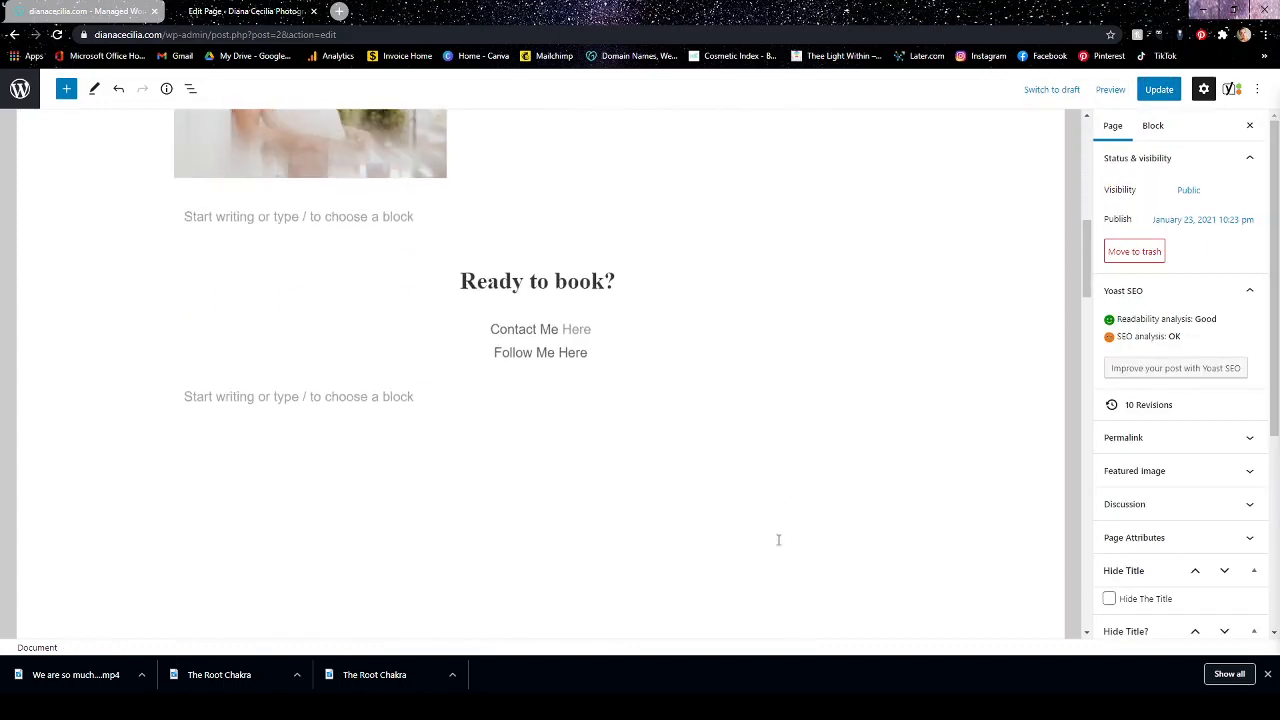
pyautogui.click(778, 540)
# Link the word "Here" in "Follow Me Here" to the photography business's instagram.com profile URL, set to open in a new tab.
pyautogui.doubleClick(576, 314)
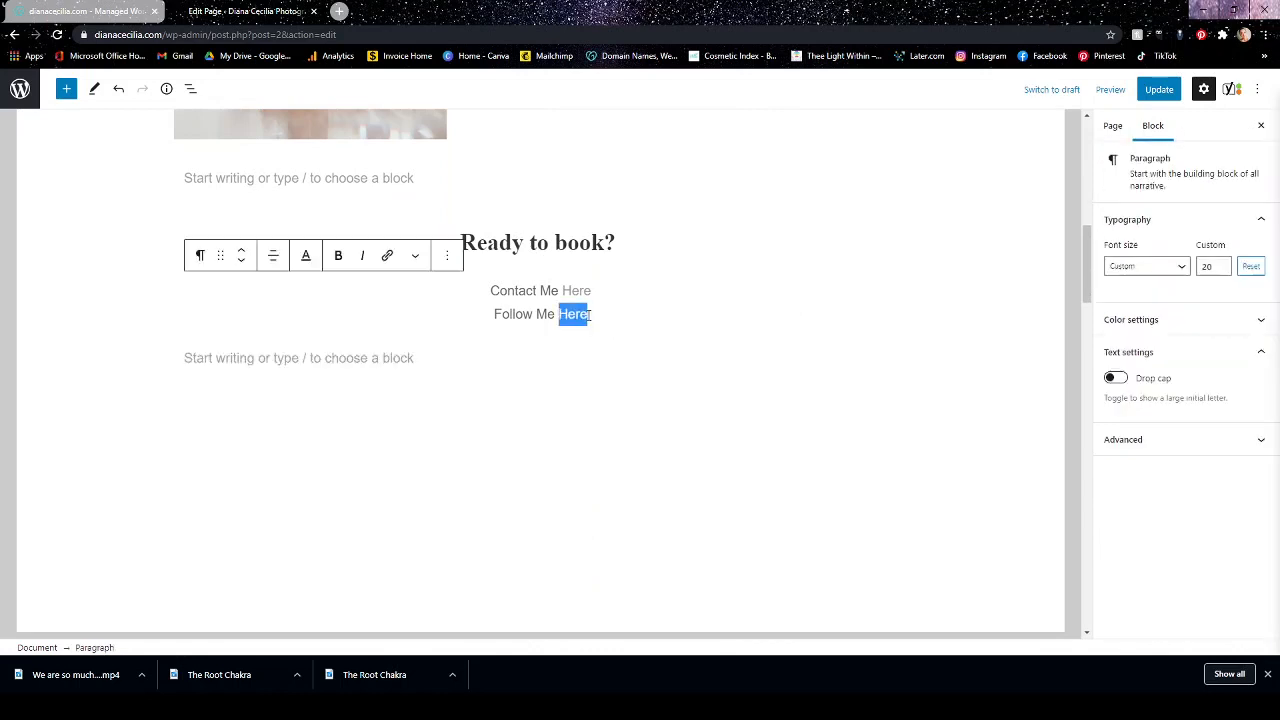
pyautogui.click(387, 255)
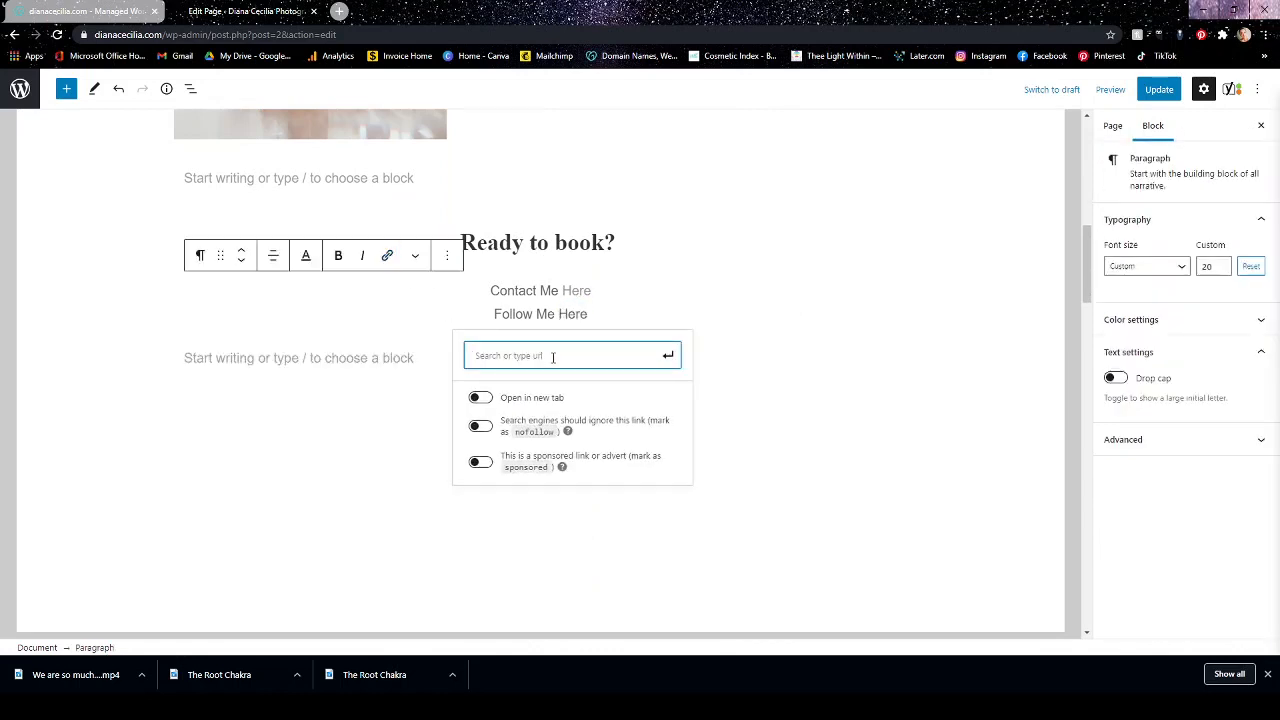
pyautogui.click(481, 397)
pyautogui.click(521, 362)
pyautogui.write('instagram.com/')
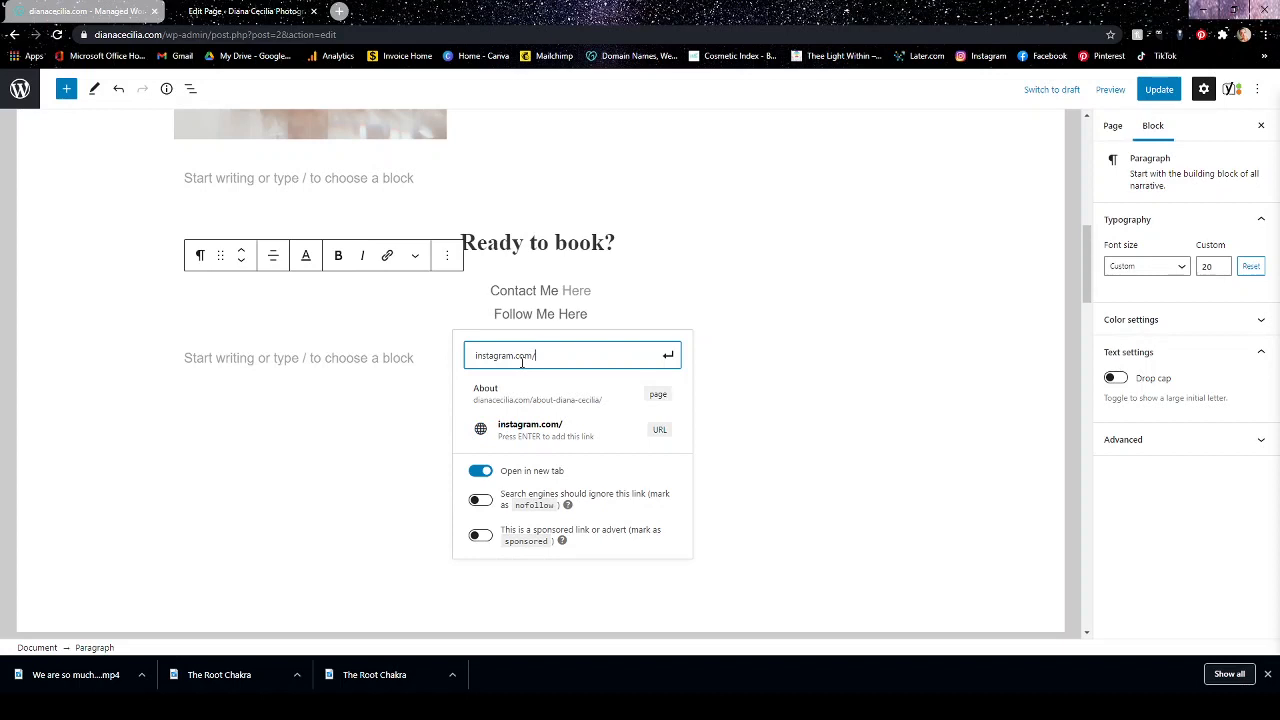
pyautogui.write('dianacecilia')
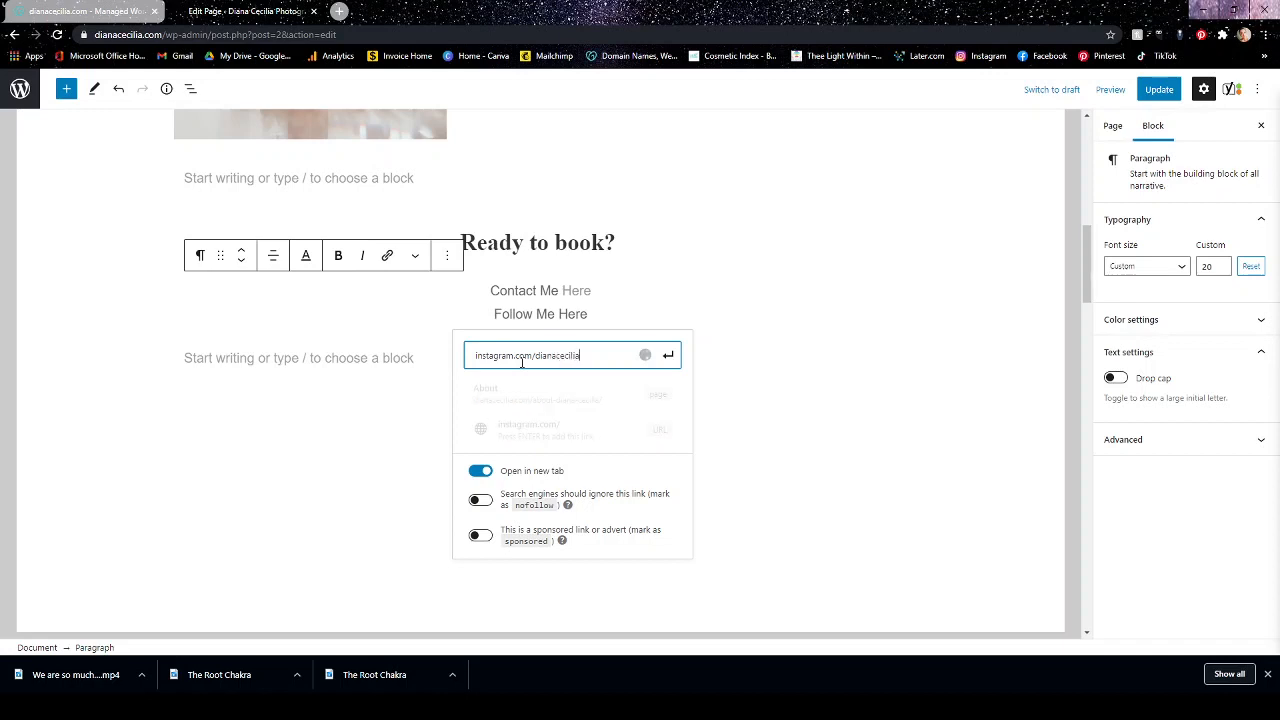
pyautogui.write('photo')
pyautogui.click(669, 356)
pyautogui.click(734, 352)
# Review the outbound links and keyphrase in introduction results in the SEO analysis, along with the linked line and the Google preview.
pyautogui.scroll(-10, 749, 406)
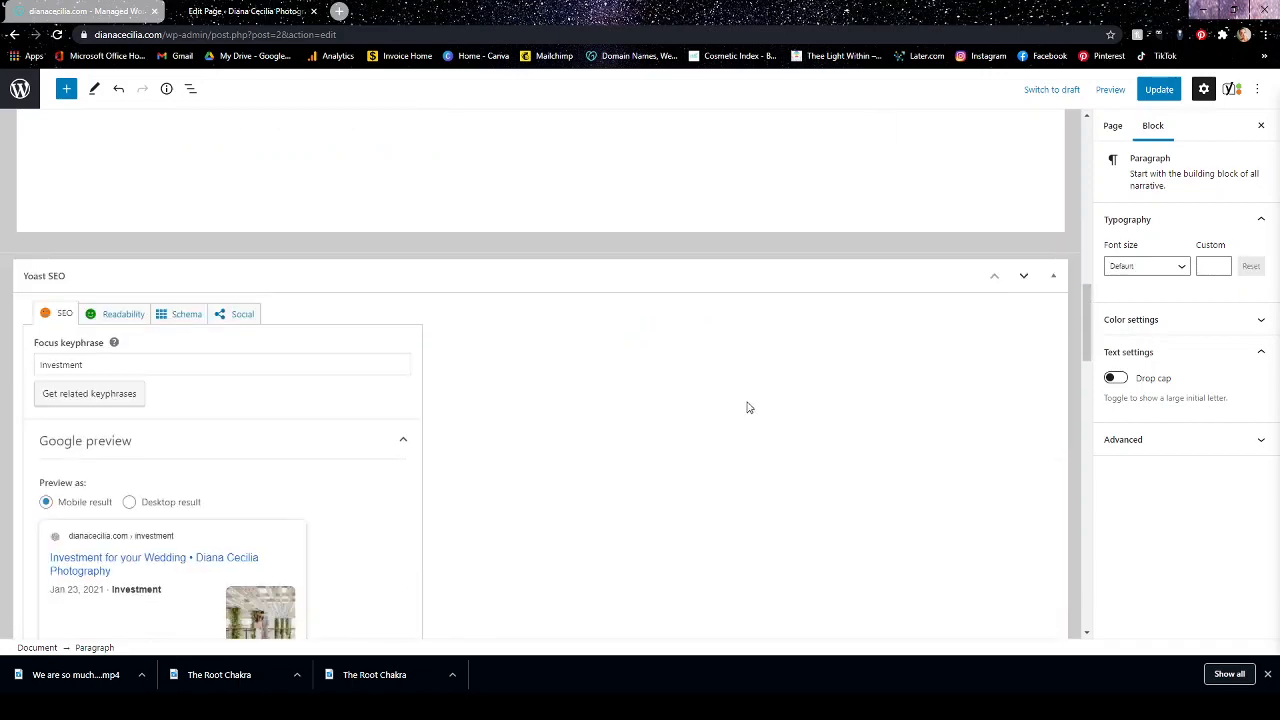
pyautogui.scroll(-3, 744, 423)
pyautogui.scroll(-2, 162, 553)
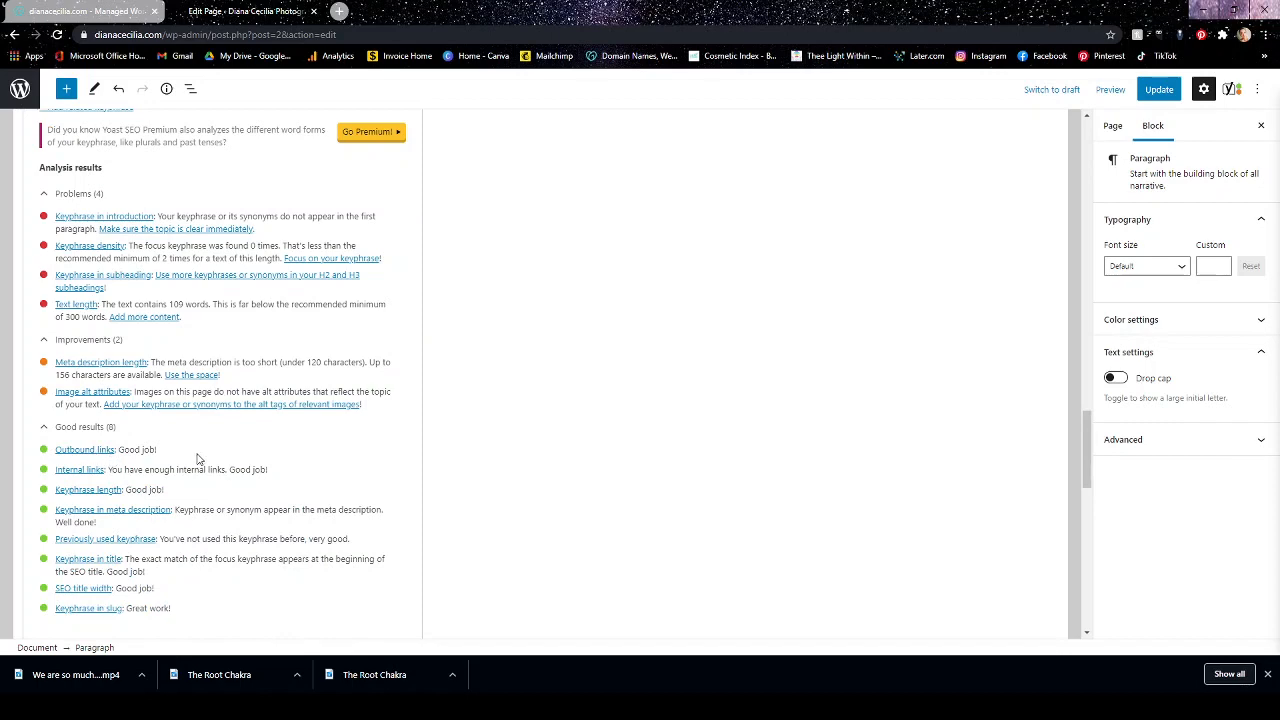
pyautogui.scroll(10, 871, 397)
pyautogui.scroll(3, 825, 391)
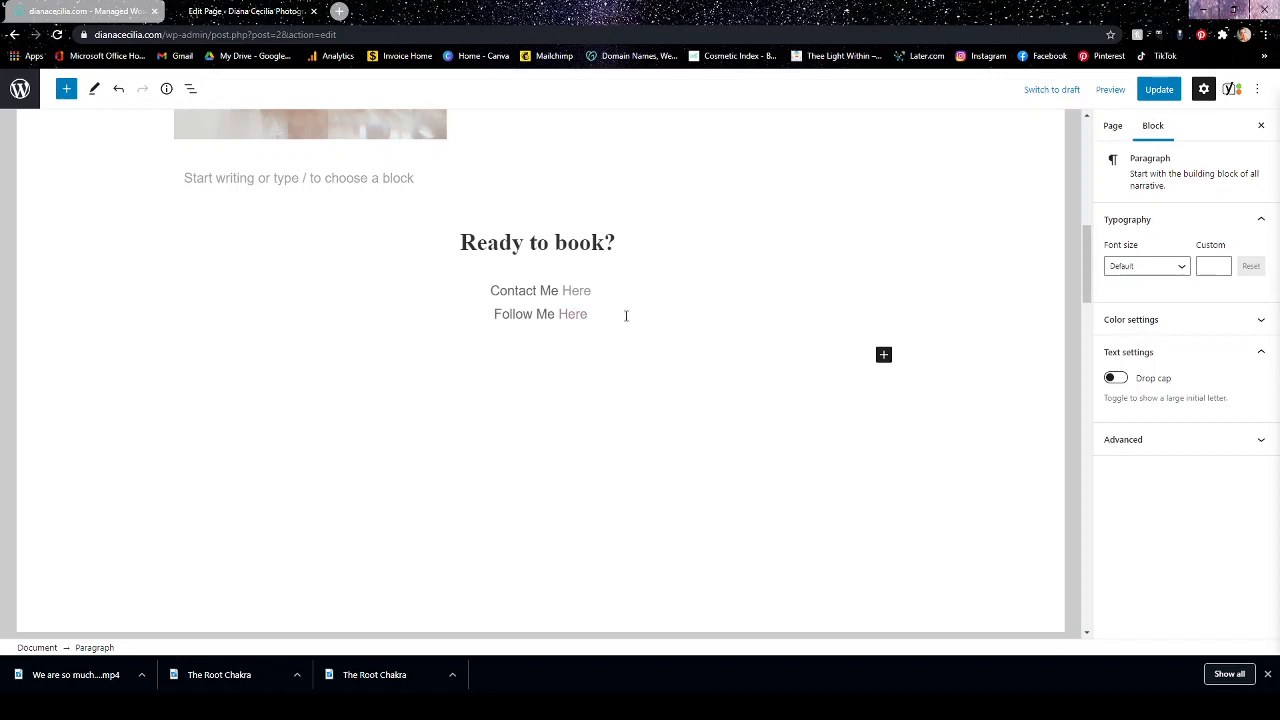
pyautogui.scroll(-15, 640, 314)
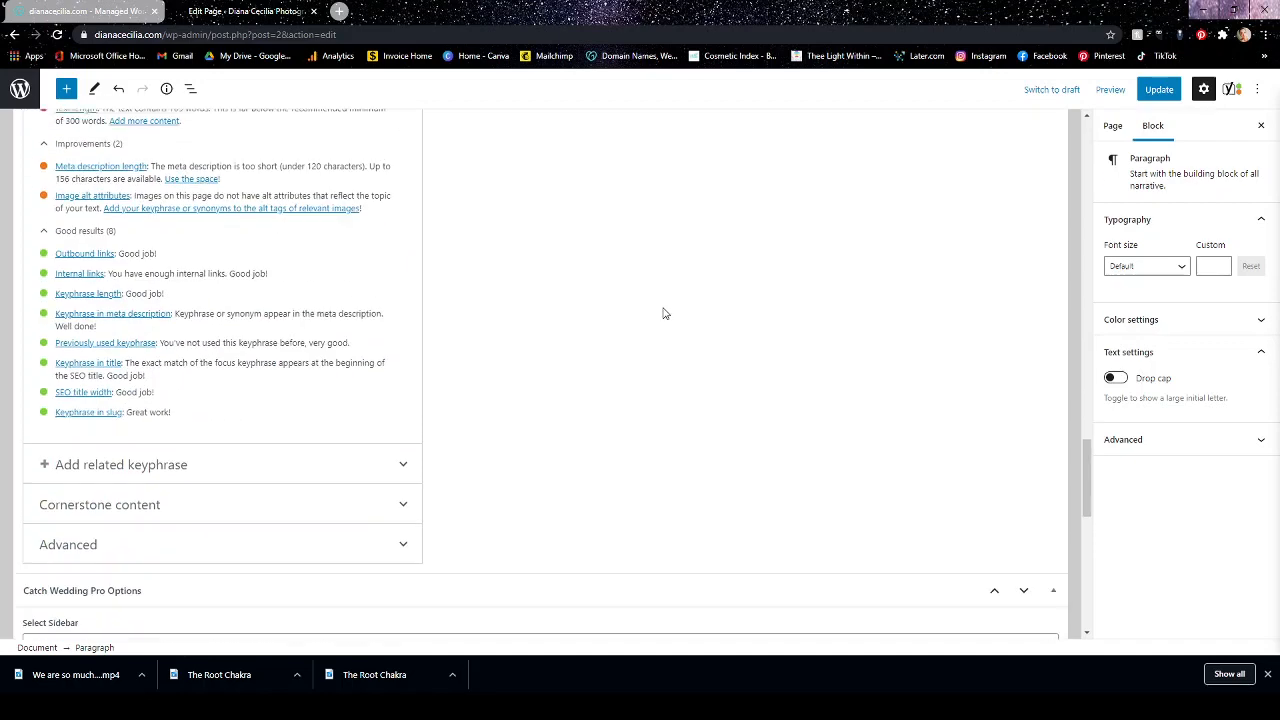
pyautogui.scroll(5, 662, 313)
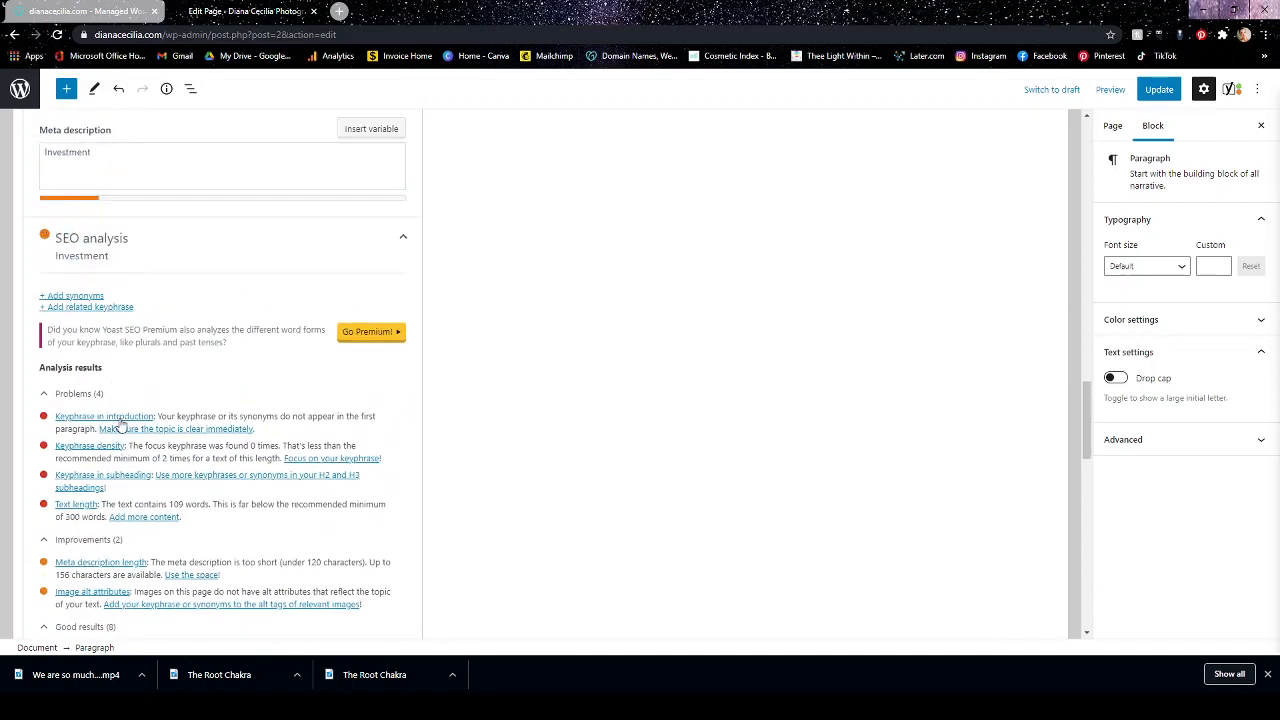
pyautogui.scroll(4, 578, 442)
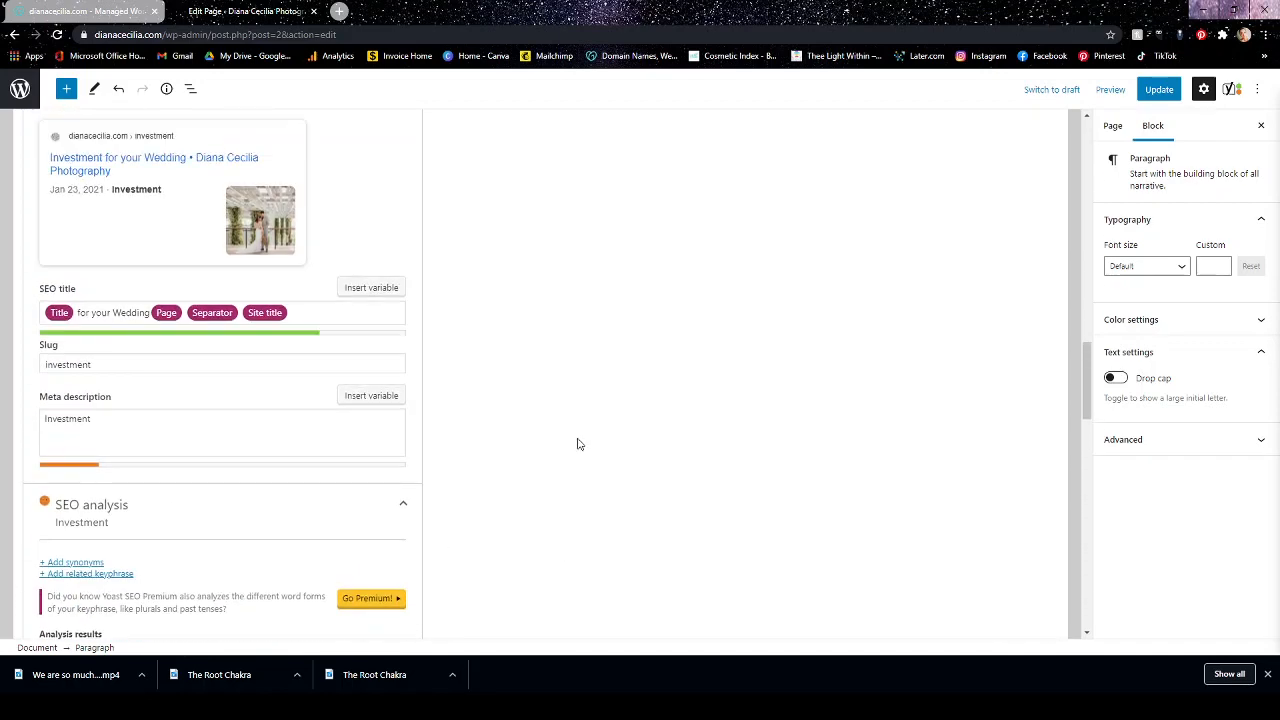
pyautogui.scroll(2, 578, 443)
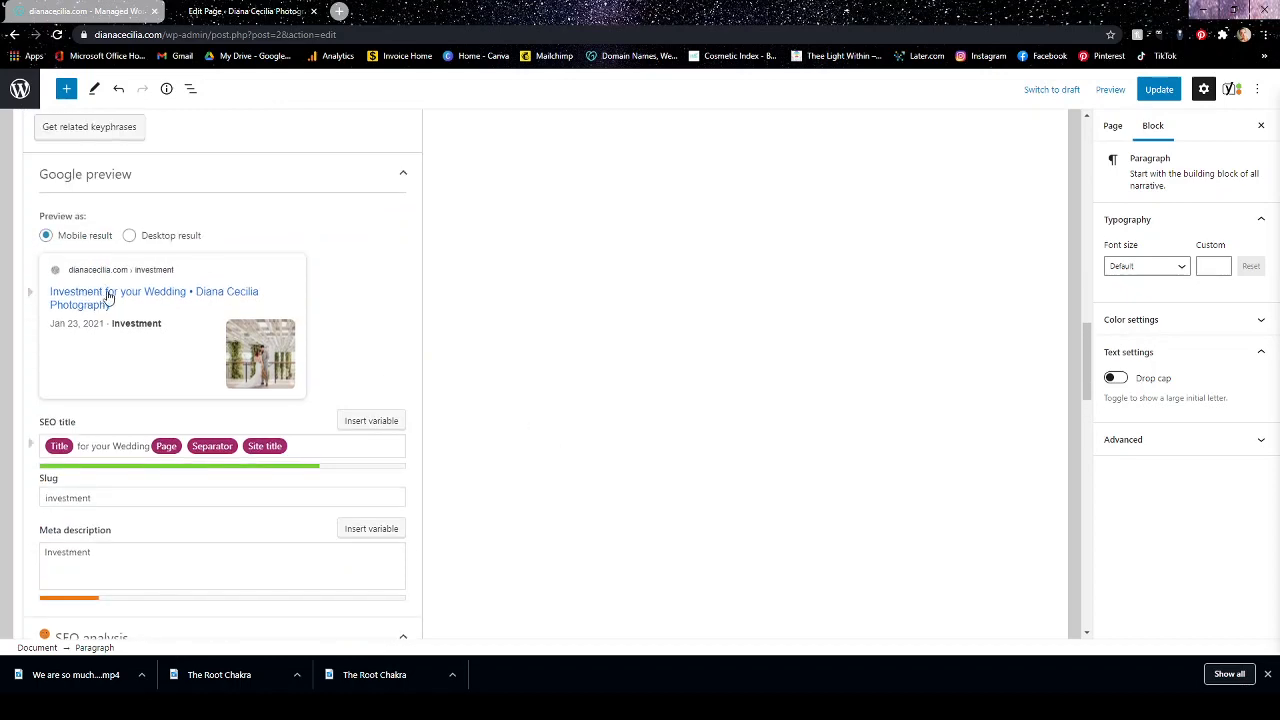
# Change the bold line "ALL PACKAGES INCLUDE:" to "ALL PACKAGE INVESTMENTS INCLUDE:".
pyautogui.scroll(15, 614, 366)
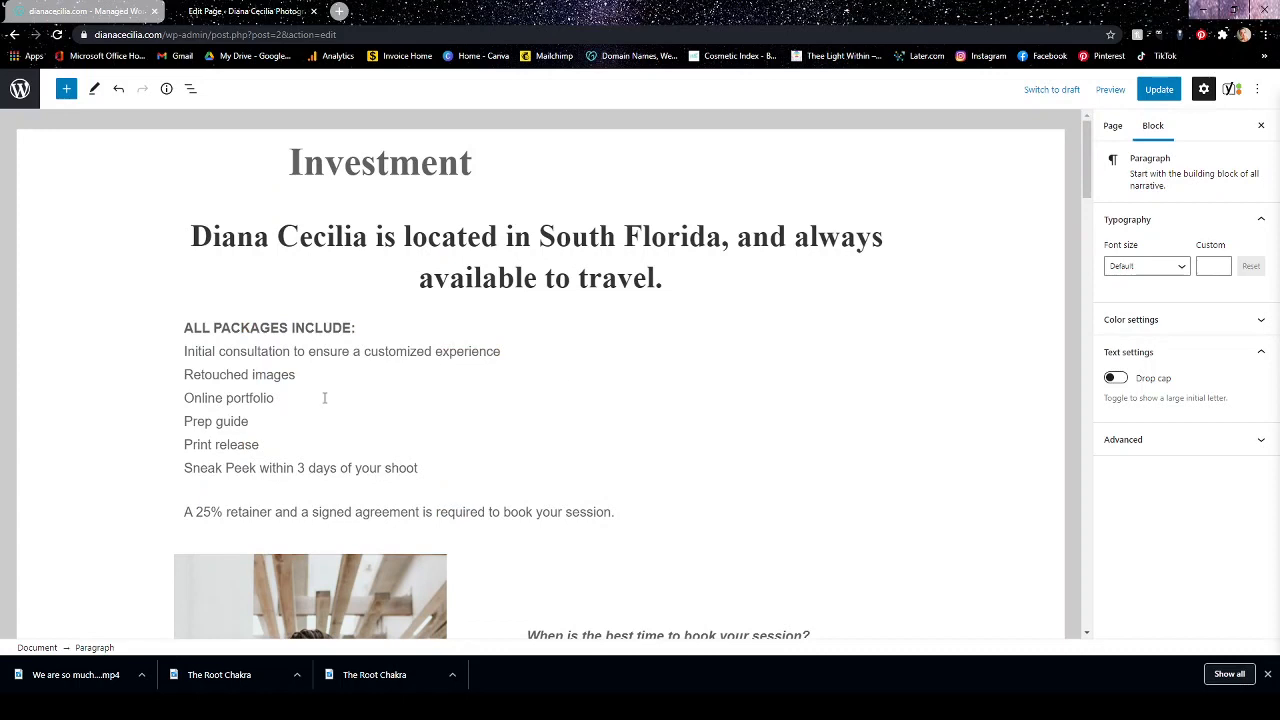
pyautogui.click(288, 327)
pyautogui.press('BackSpace')
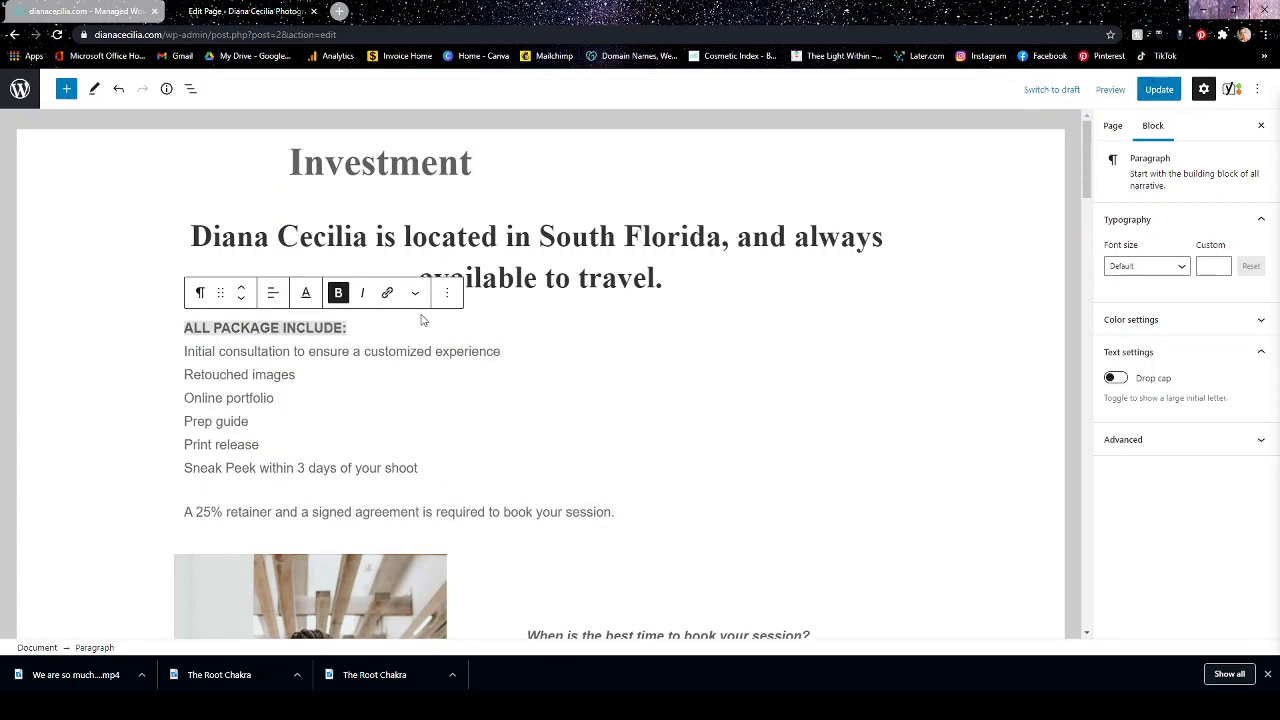
pyautogui.write('INVESTMENT')
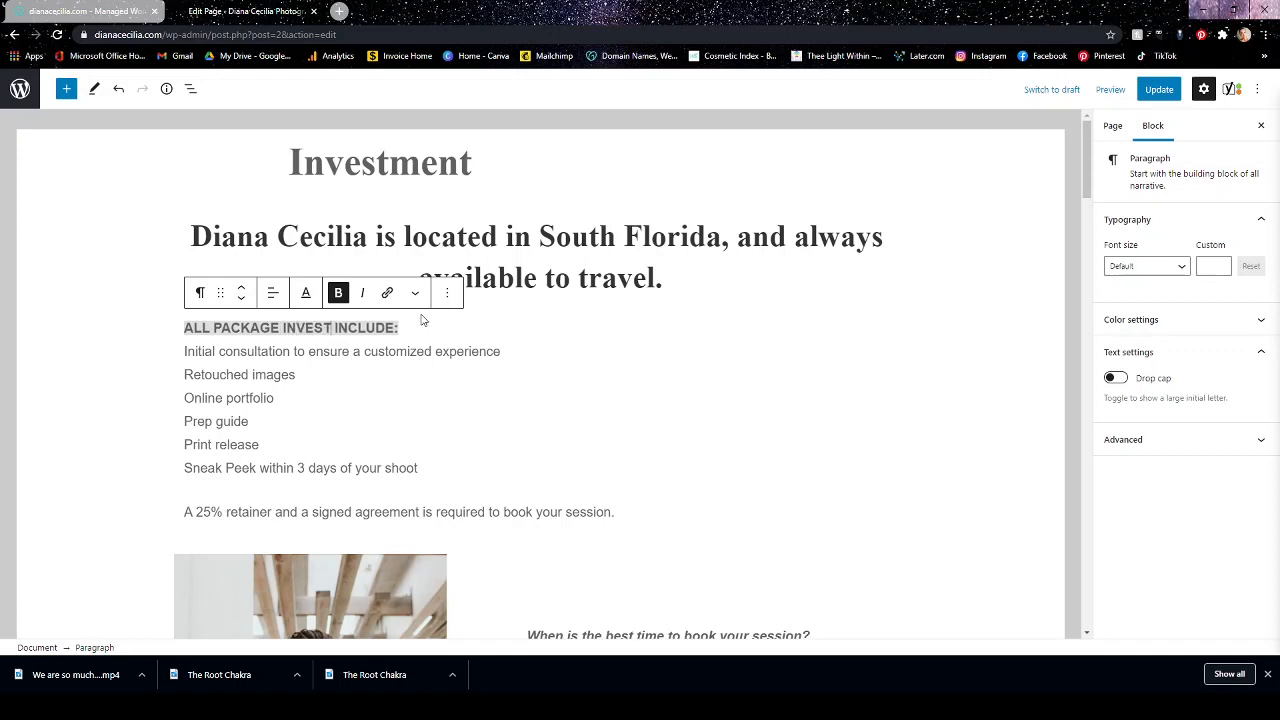
pyautogui.write('S')
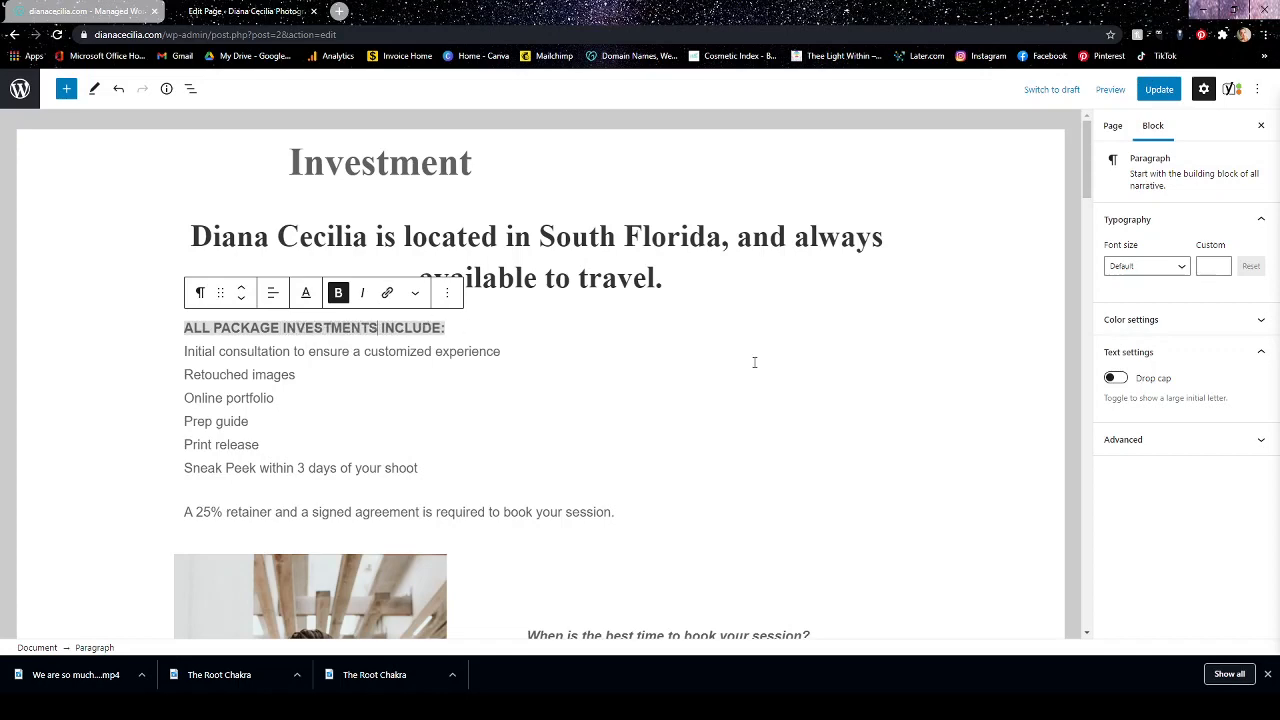
pyautogui.click(849, 466)
# Recheck the keyphrase in introduction and keyphrase density results in the SEO analysis and compare them with the page's text.
pyautogui.scroll(-15, 849, 466)
pyautogui.scroll(-6, 849, 475)
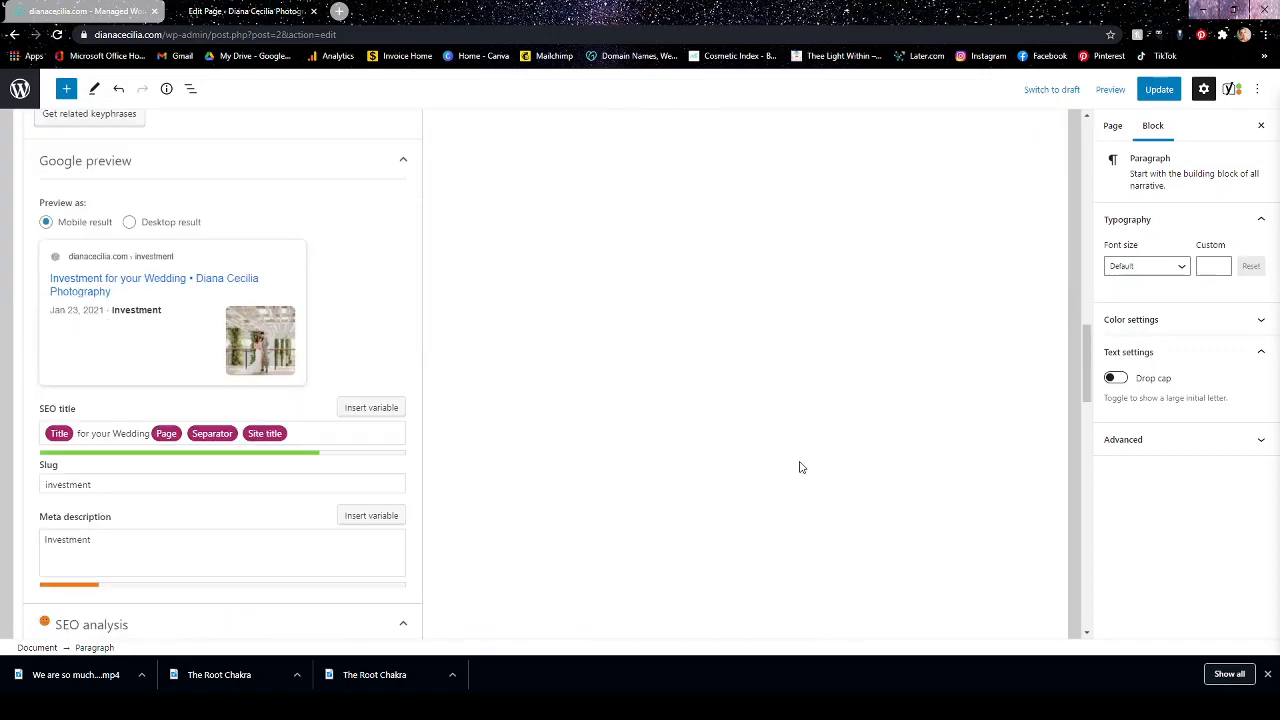
pyautogui.scroll(-2, 800, 466)
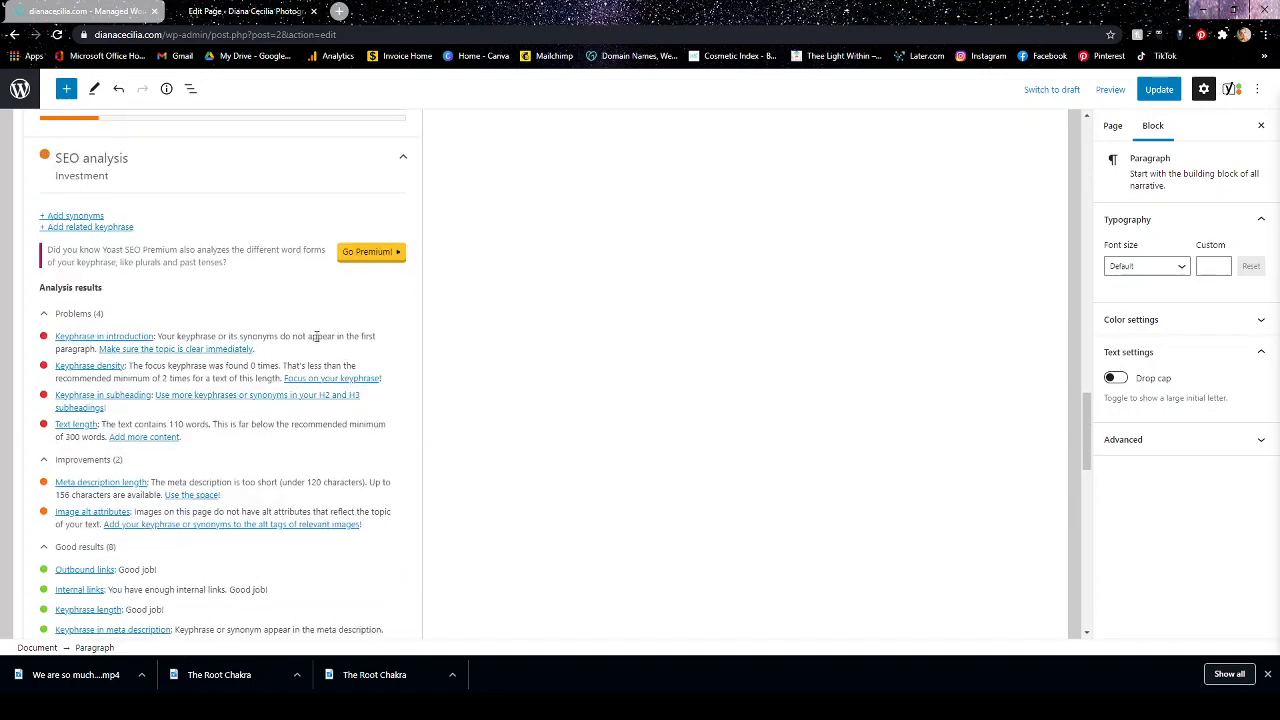
pyautogui.scroll(8, 780, 354)
pyautogui.scroll(15, 805, 400)
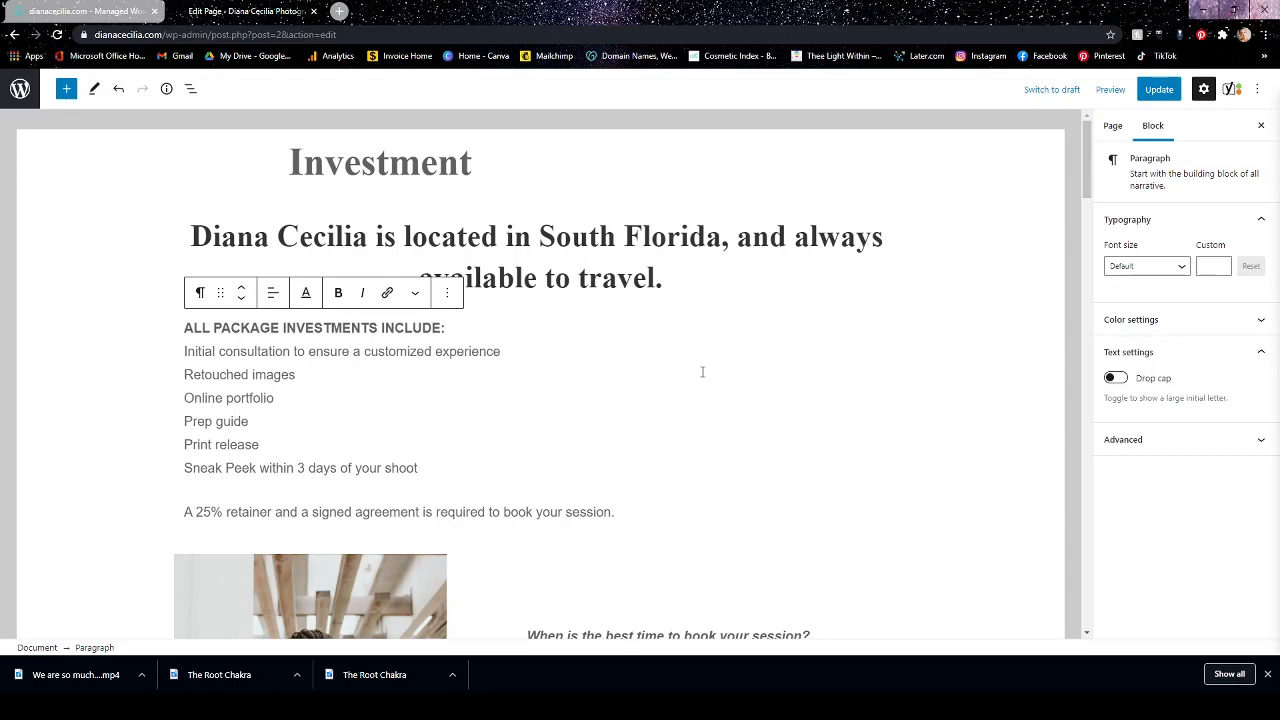
pyautogui.scroll(-8, 720, 385)
pyautogui.scroll(8, 801, 440)
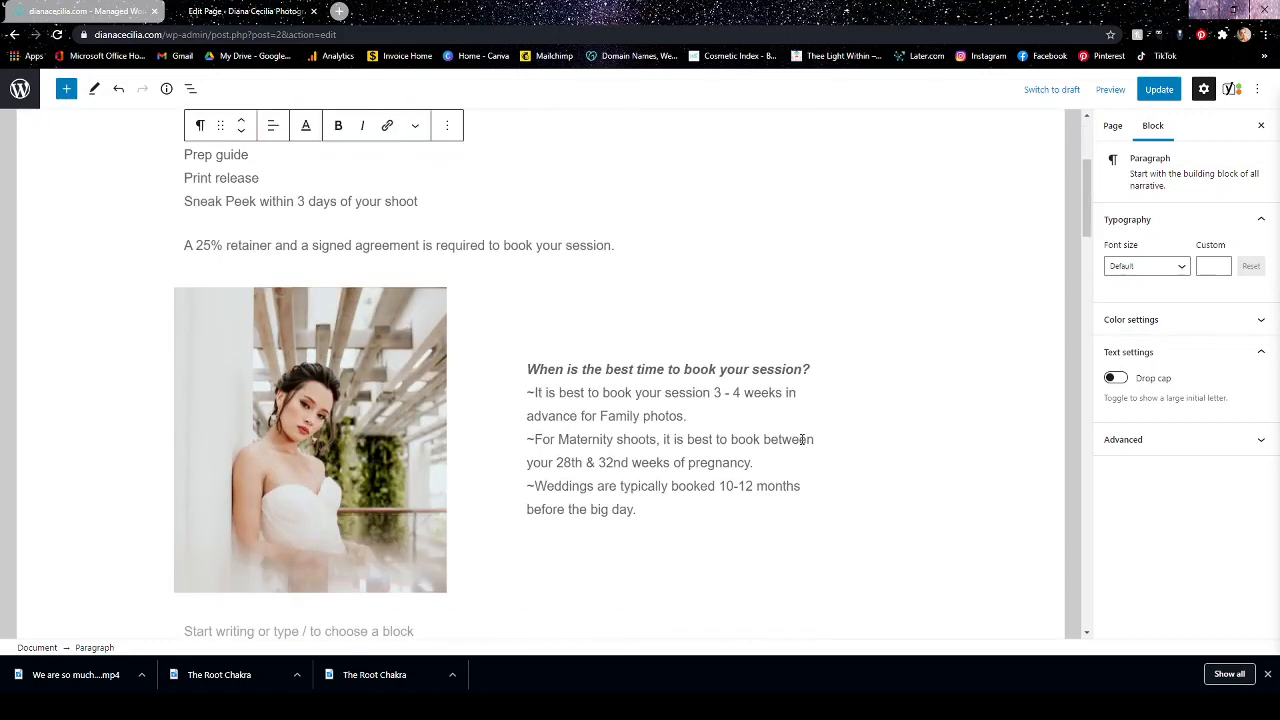
pyautogui.scroll(-2, 801, 444)
pyautogui.scroll(2, 756, 351)
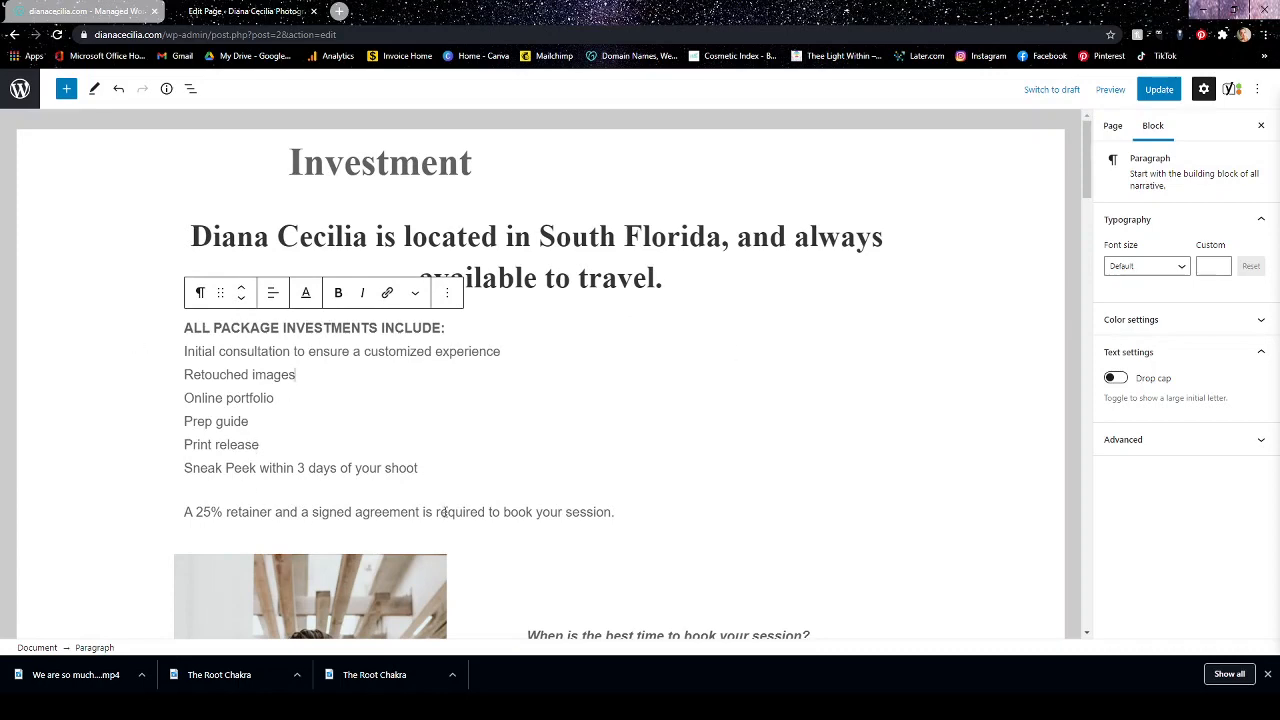
pyautogui.scroll(-3, 443, 511)
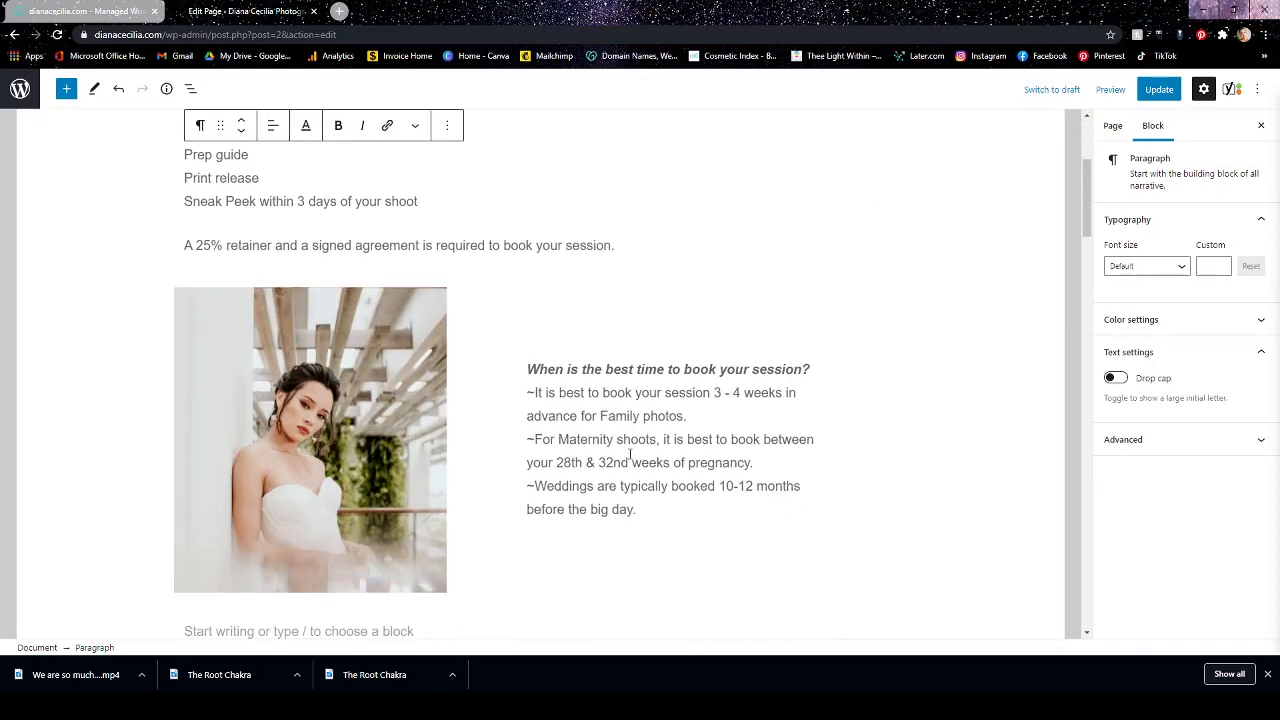
pyautogui.scroll(-2, 634, 460)
pyautogui.scroll(4, 693, 419)
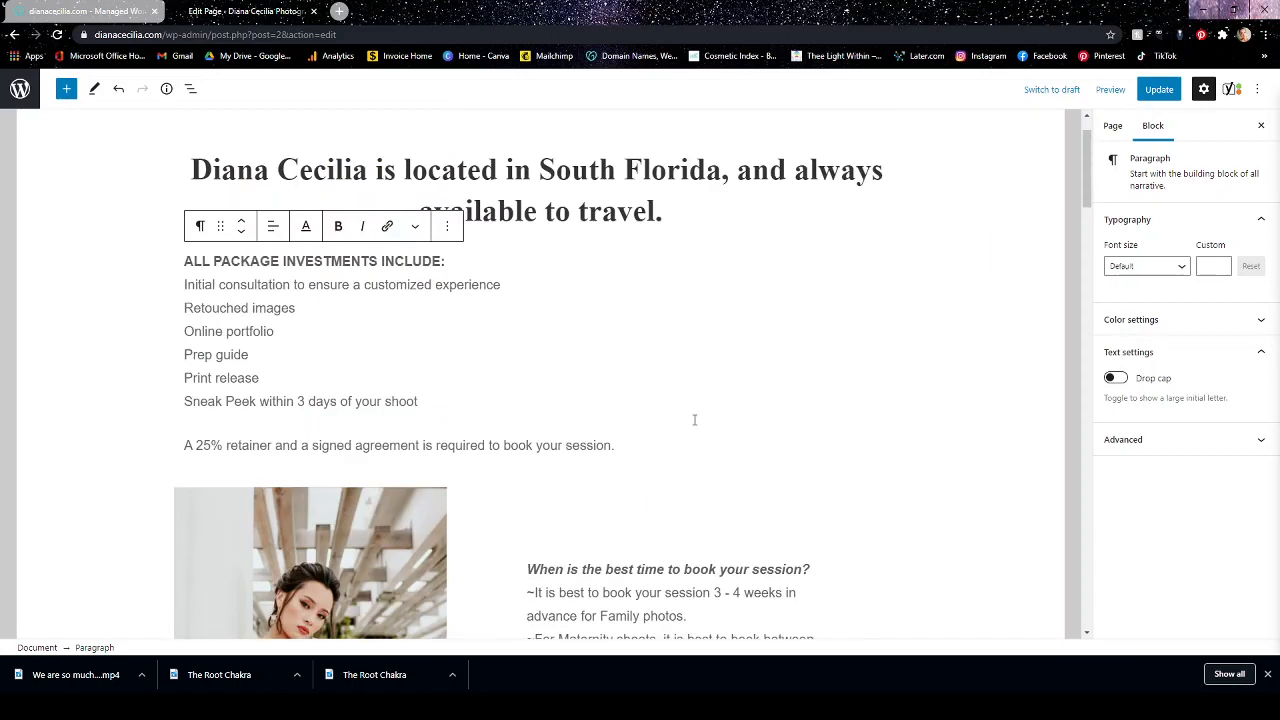
pyautogui.scroll(-4, 697, 426)
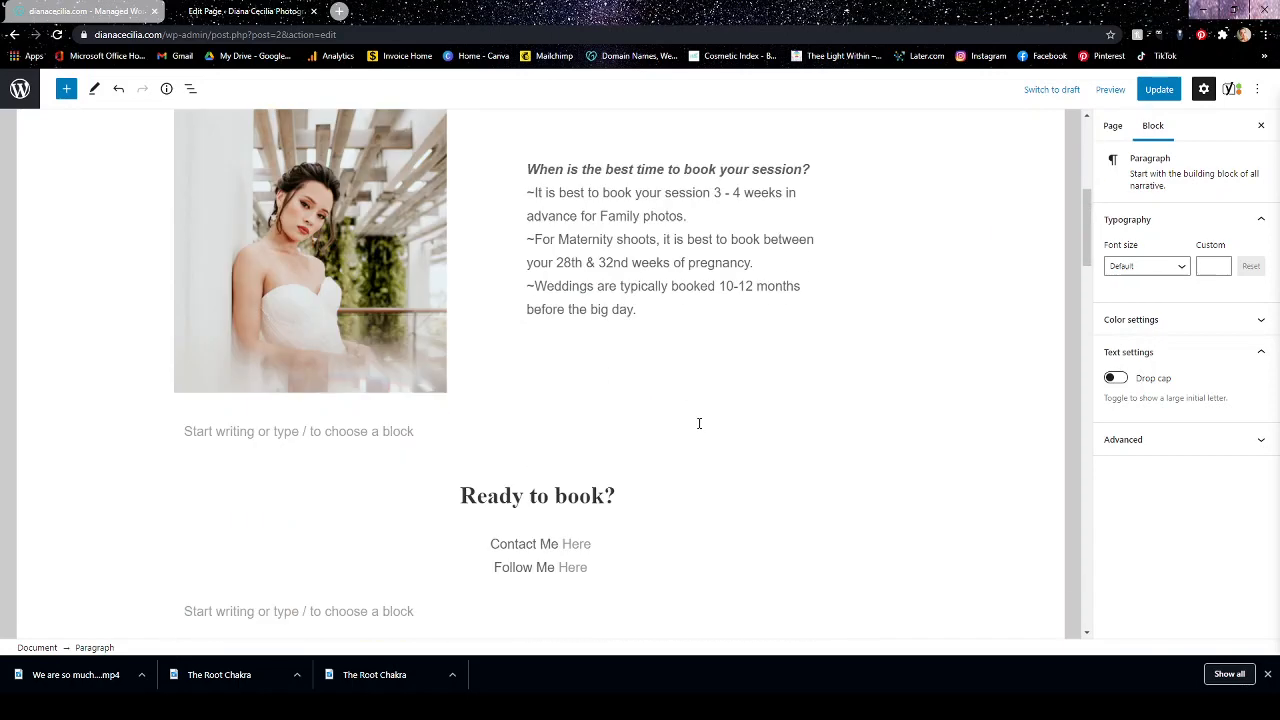
pyautogui.scroll(-5, 700, 423)
pyautogui.scroll(9, 699, 430)
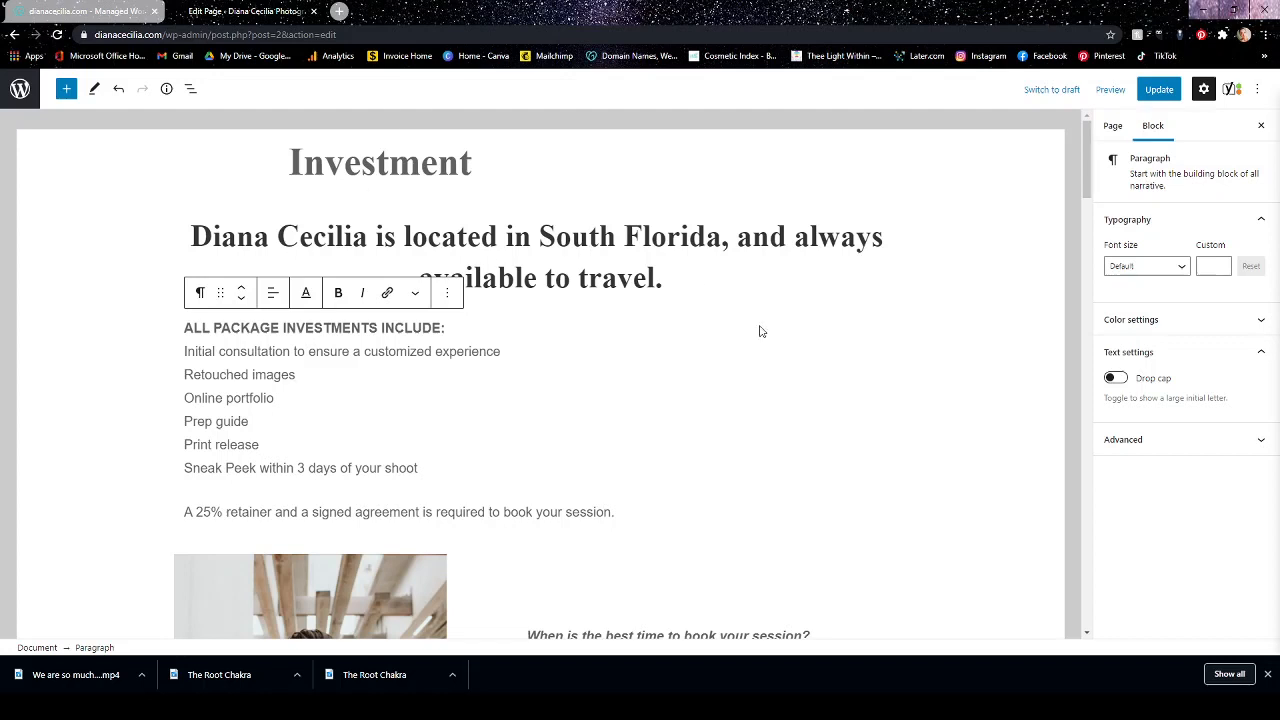
pyautogui.scroll(-2, 791, 371)
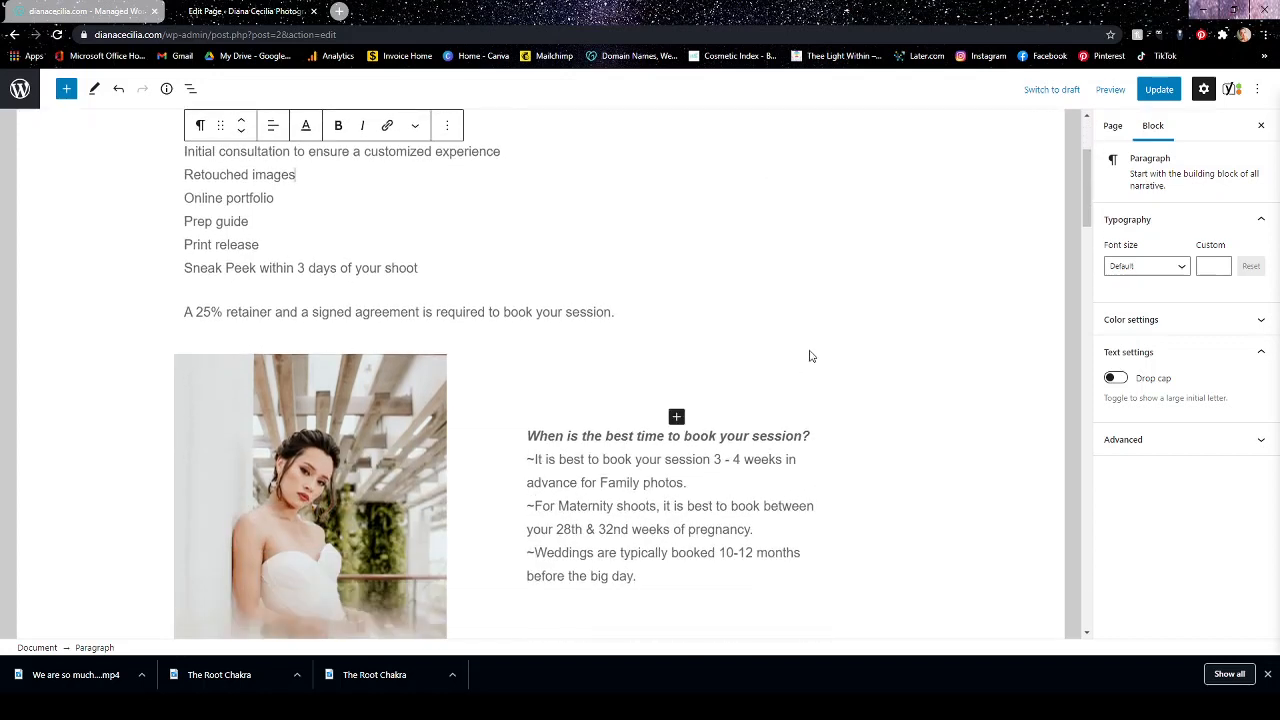
pyautogui.scroll(2, 810, 353)
pyautogui.scroll(-15, 805, 368)
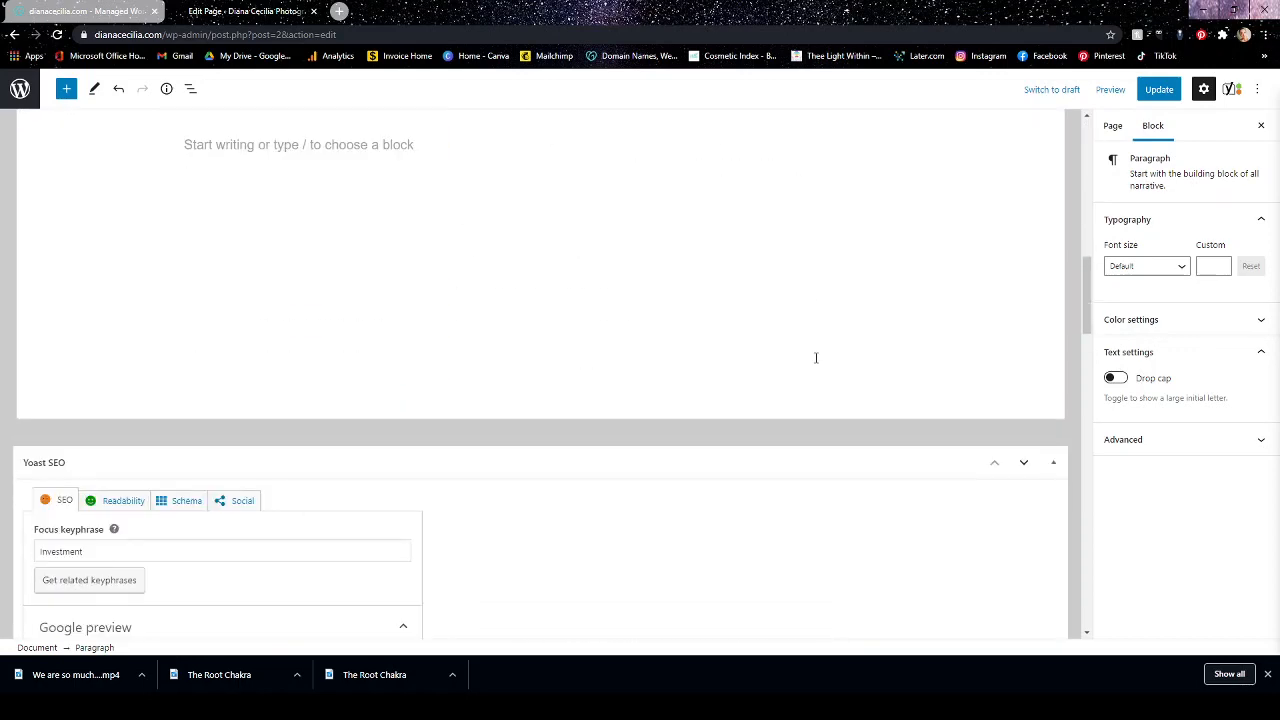
pyautogui.scroll(-3, 788, 383)
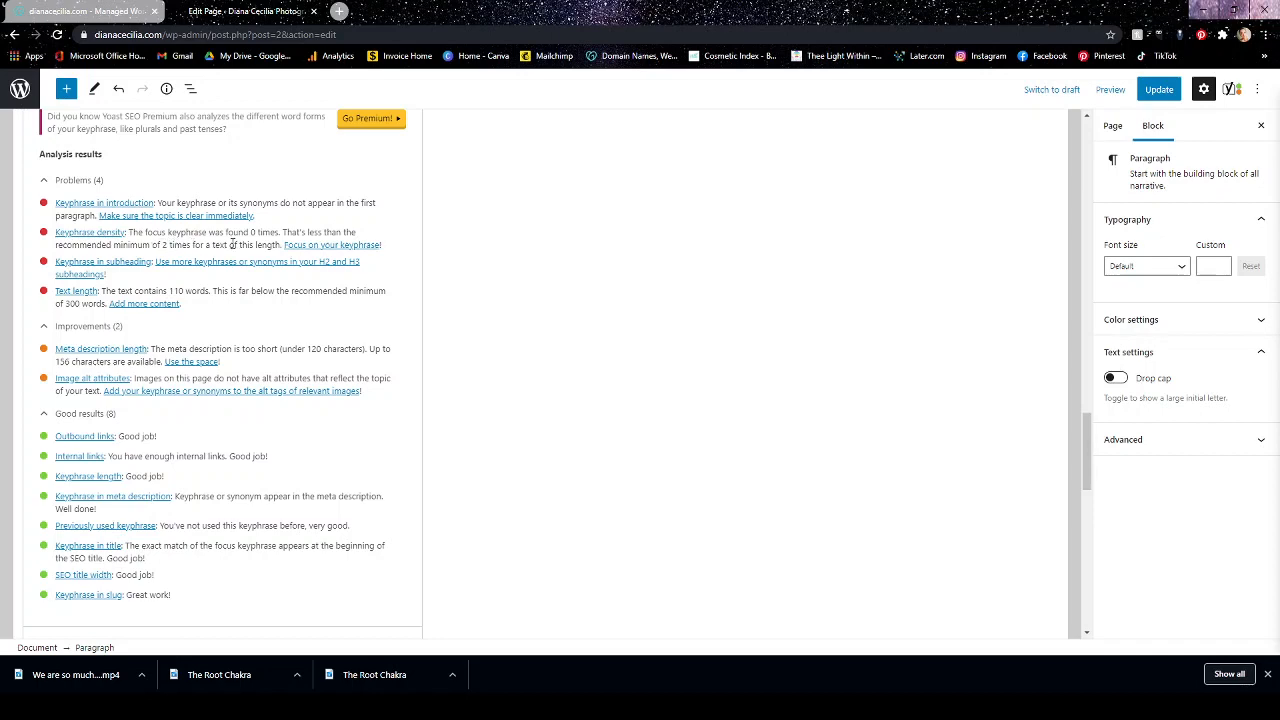
# Compare the page's package and booking text with the keyphrase and image alt attribute results in the SEO analysis.
pyautogui.scroll(15, 592, 263)
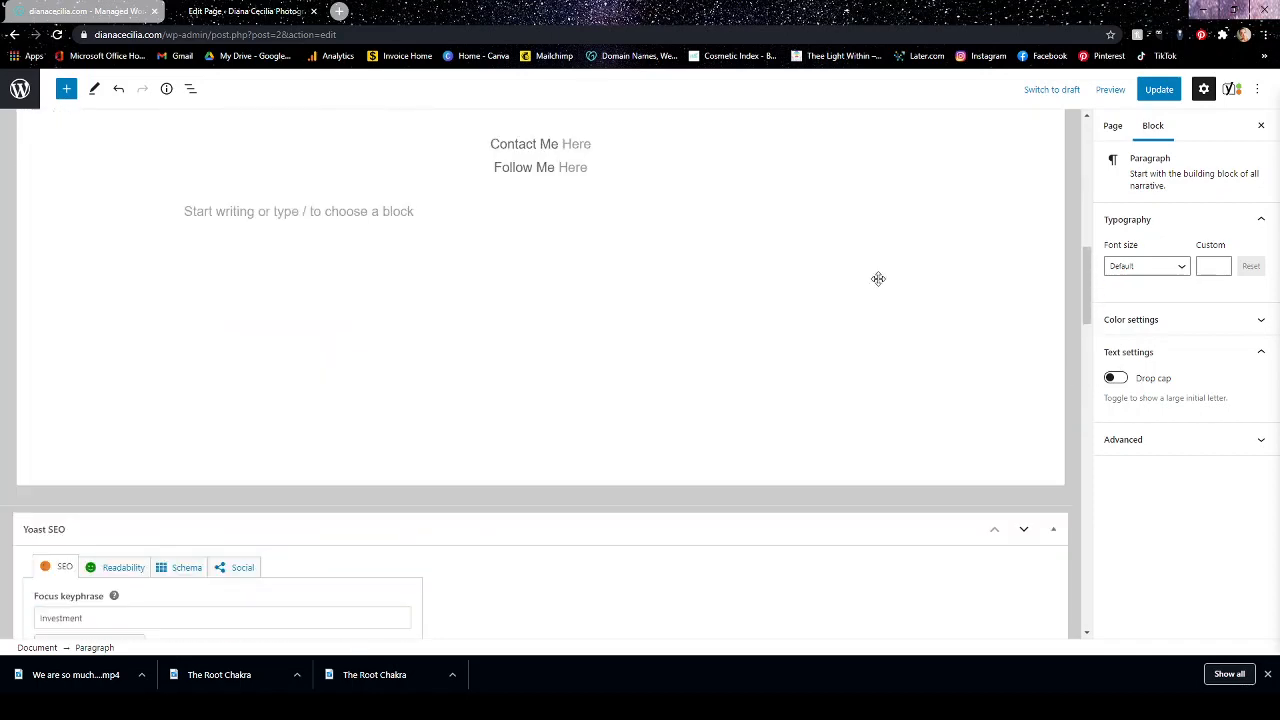
pyautogui.scroll(3, 885, 286)
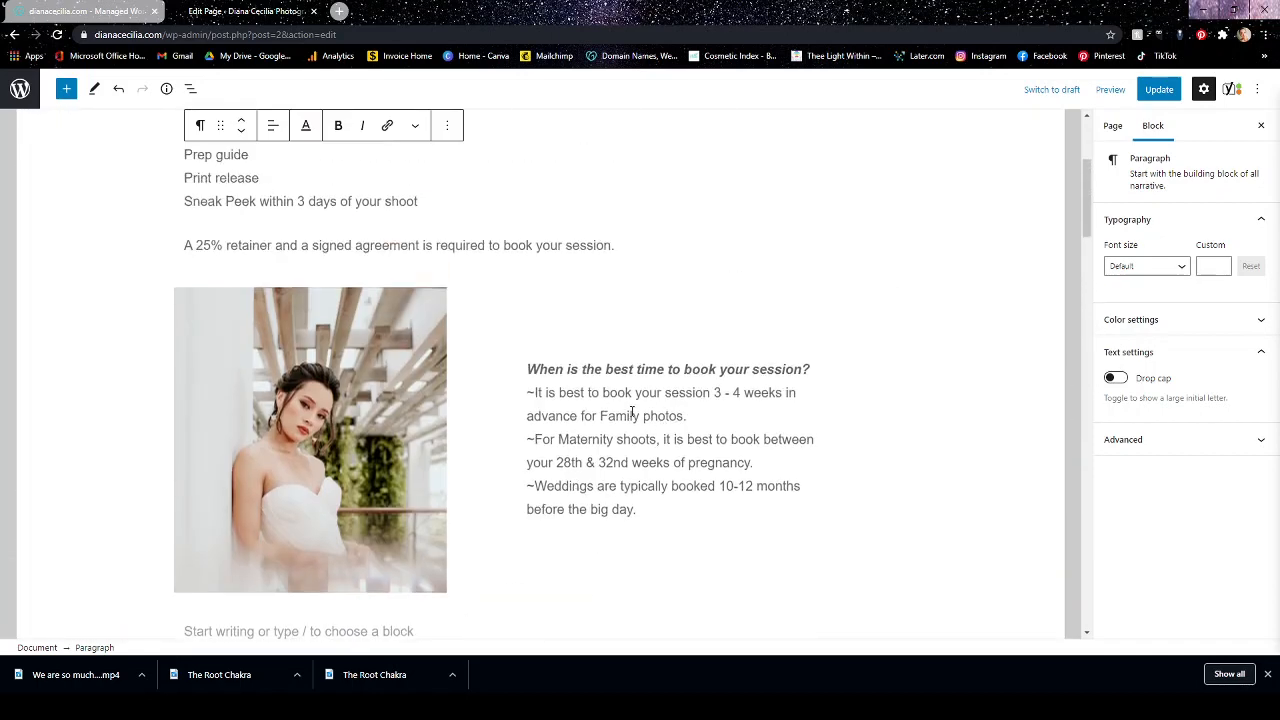
pyautogui.scroll(3, 632, 461)
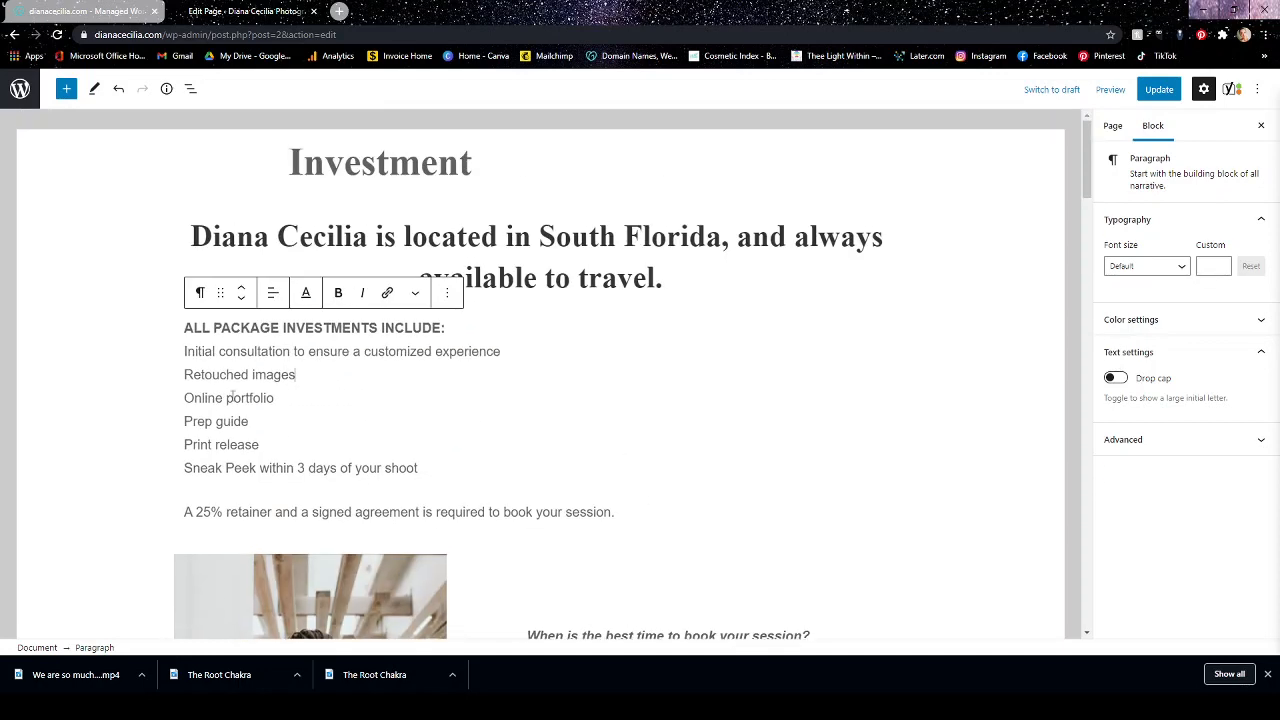
pyautogui.scroll(-15, 895, 384)
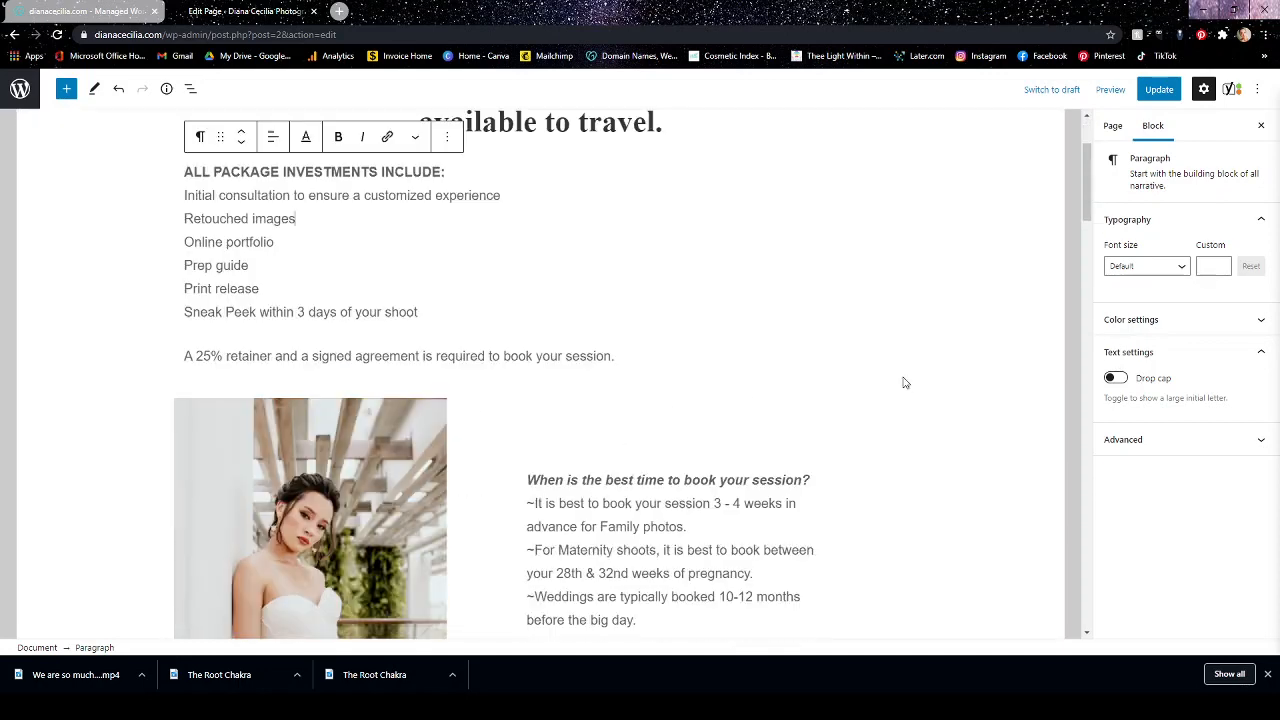
pyautogui.scroll(-4, 895, 384)
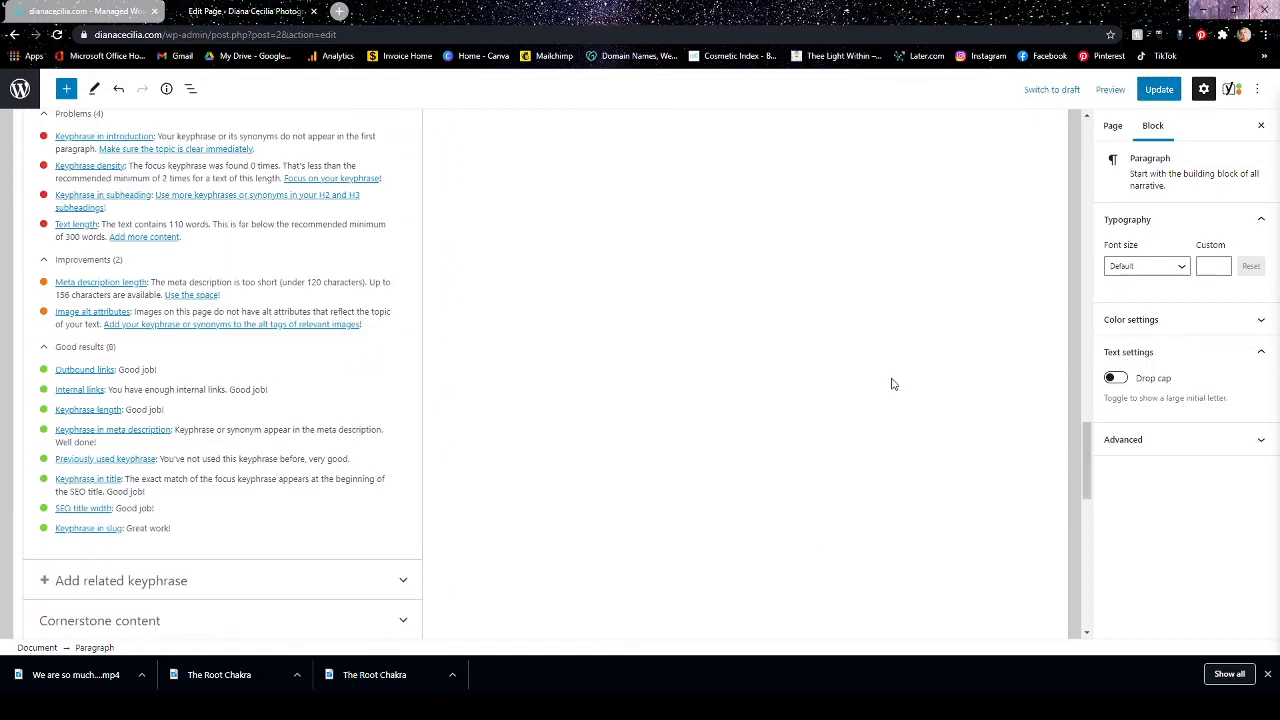
pyautogui.scroll(2, 893, 383)
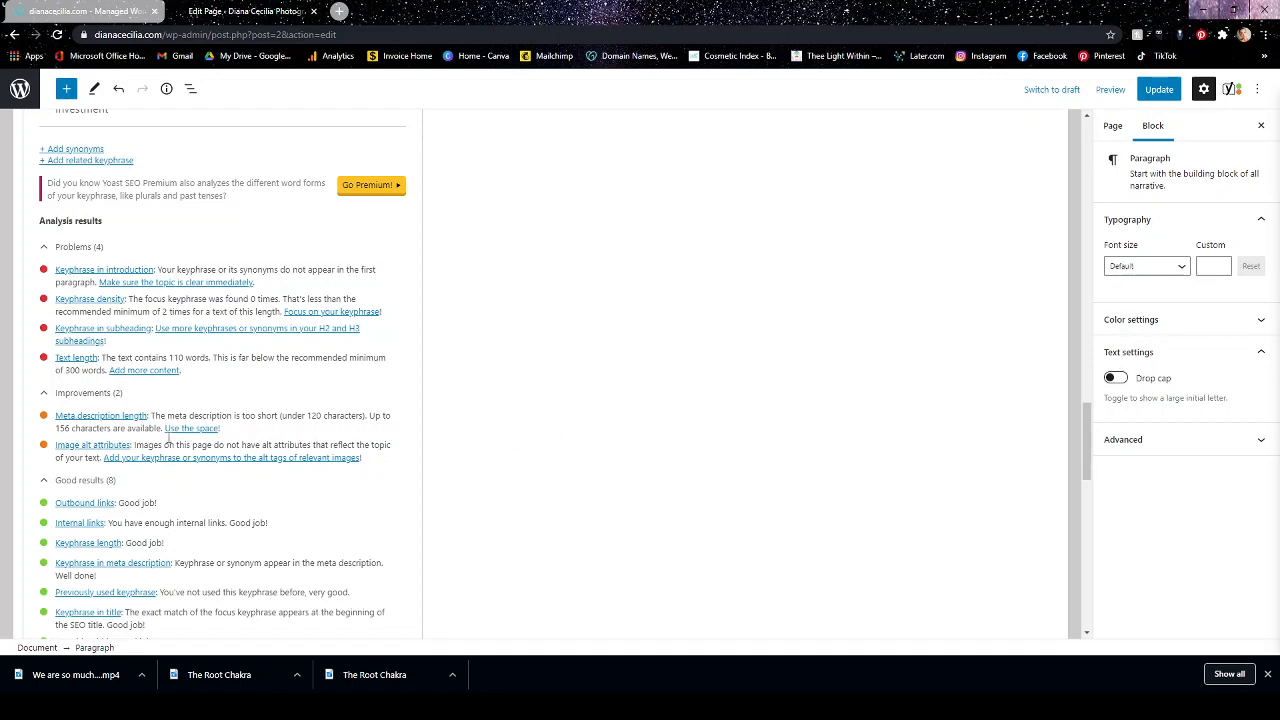
# Set the alt text of the bride photo in the Media & Text block to "Diana Cecilia Photography Investment" and recheck the SEO analysis.
pyautogui.scroll(3, 685, 425)
pyautogui.scroll(15, 685, 425)
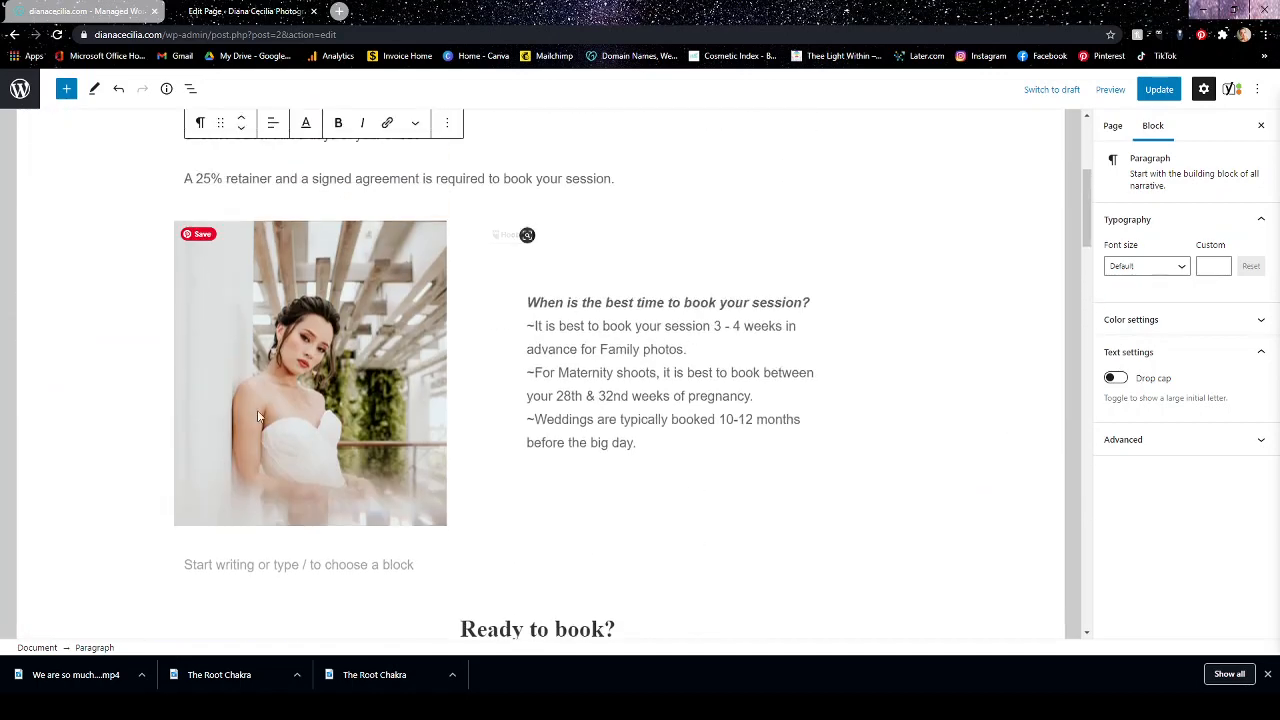
pyautogui.click(276, 354)
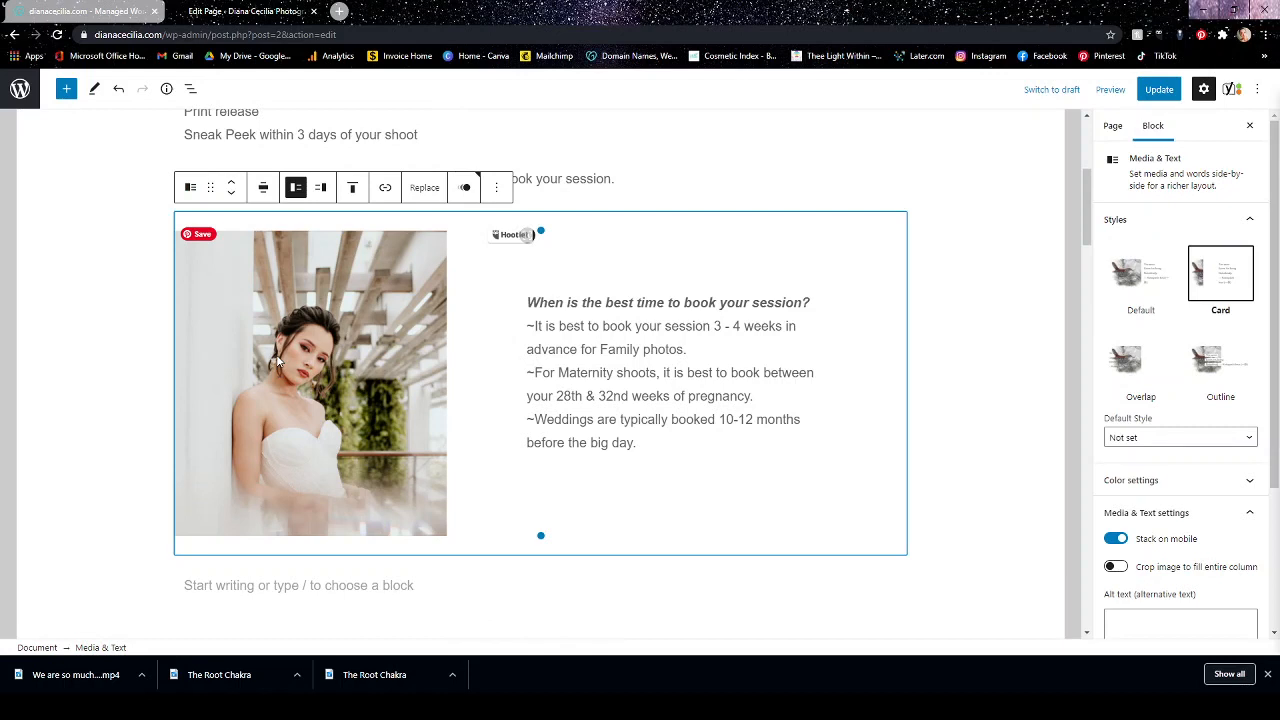
pyautogui.scroll(-2, 1128, 405)
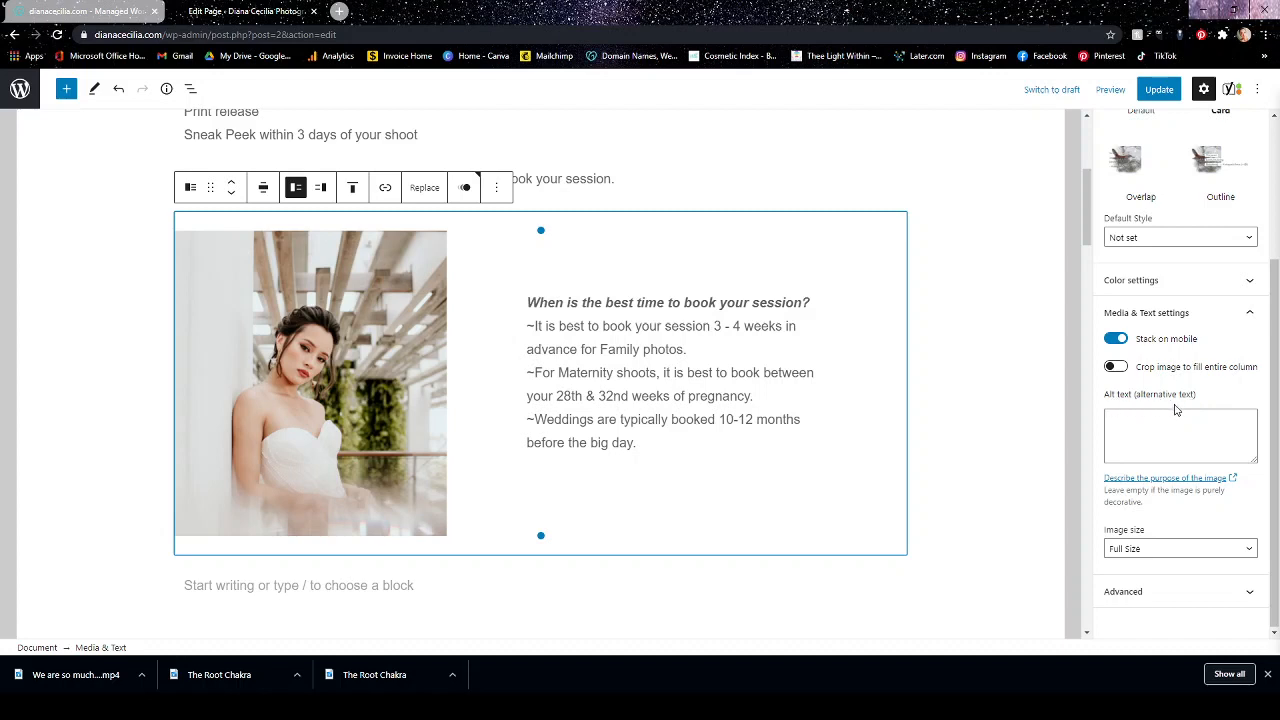
pyautogui.click(1155, 430)
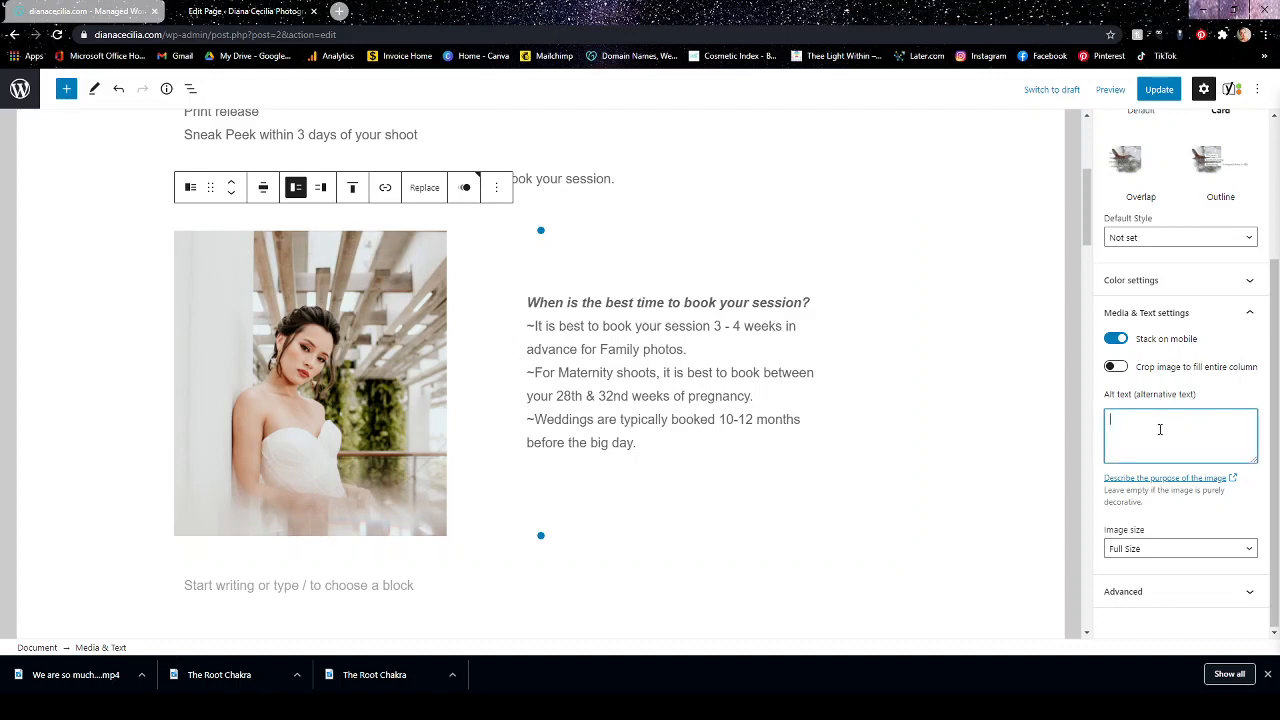
pyautogui.write('Diana Cecilia Investment')
pyautogui.scroll(-2, 1070, 465)
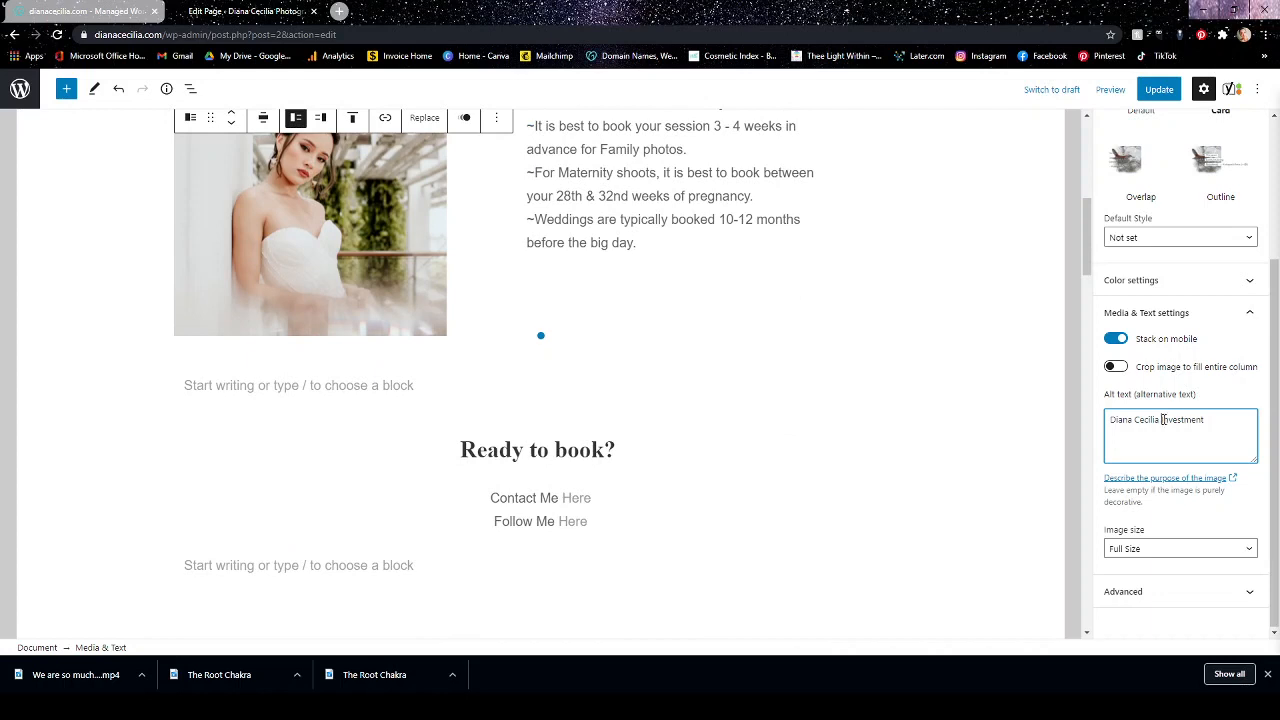
pyautogui.write('Photography')
pyautogui.scroll(-3, 950, 366)
pyautogui.scroll(-10, 731, 411)
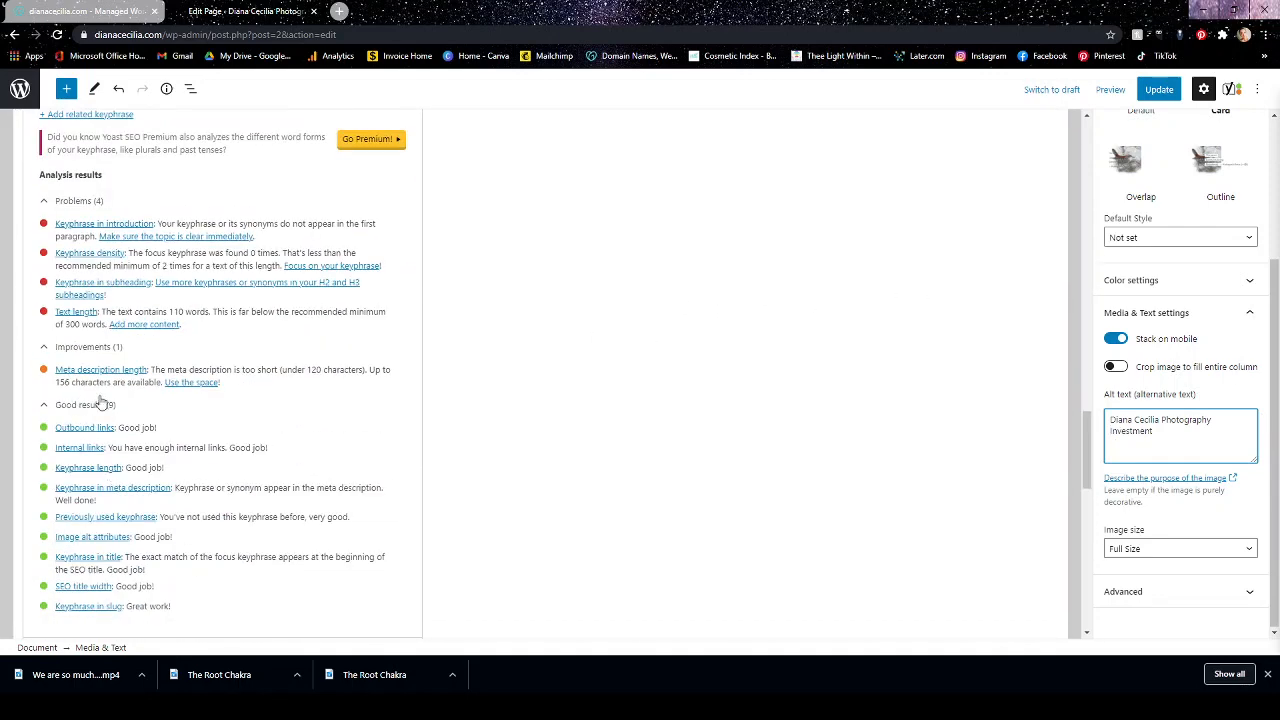
# Replace the meta description with "Make an Investment in your wedding".
pyautogui.scroll(6, 313, 384)
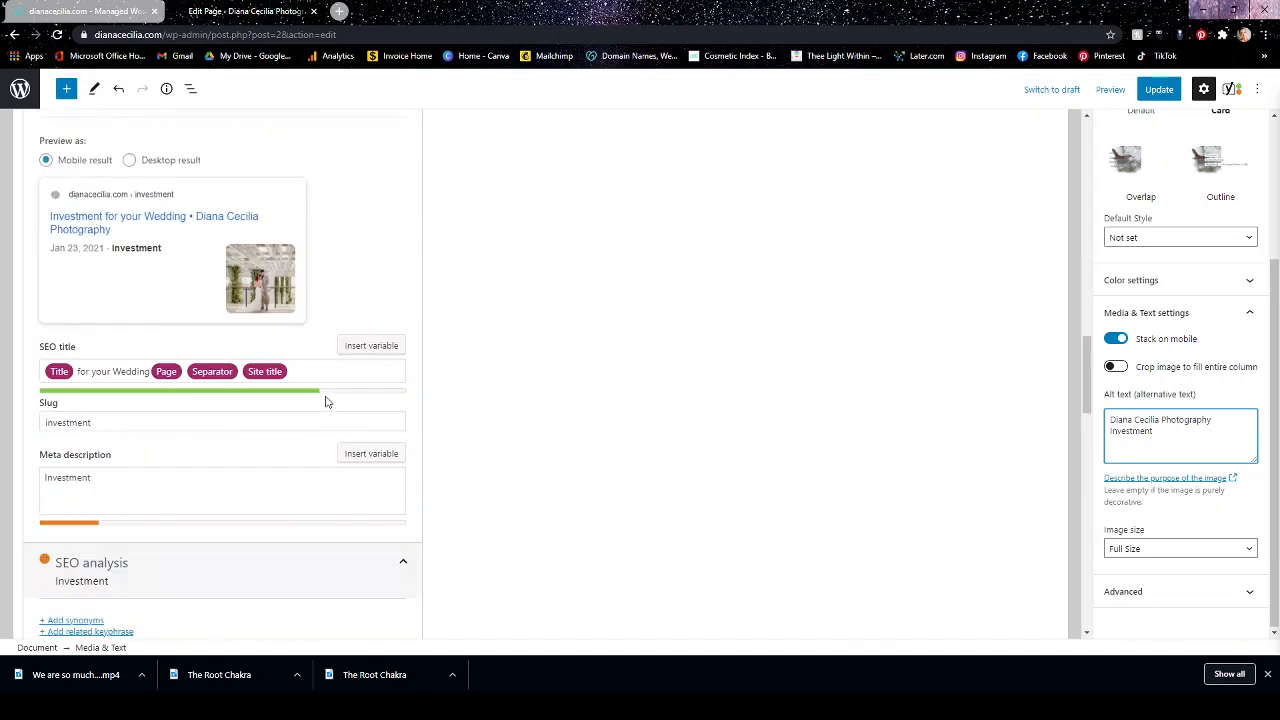
pyautogui.scroll(-2, 157, 520)
pyautogui.click(124, 435)
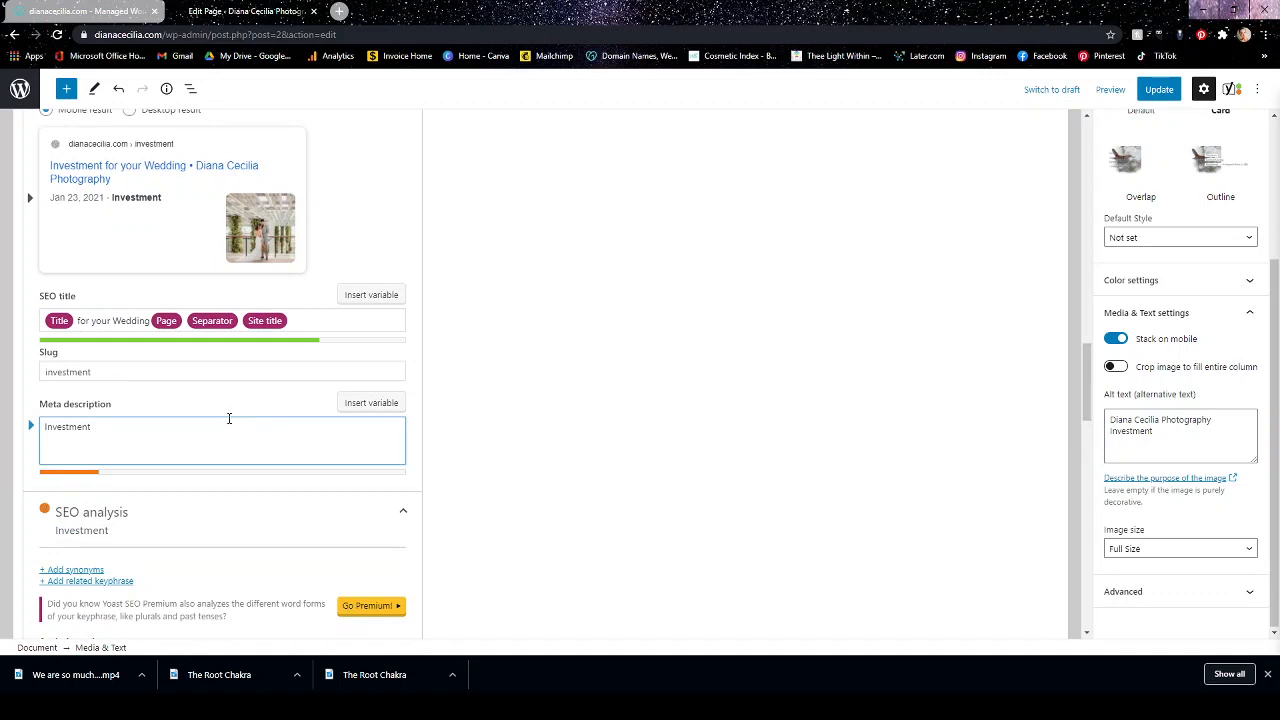
pyautogui.press('BackSpace')
pyautogui.press('BackSpace')
pyautogui.press('BackSpace')
pyautogui.press('BackSpace')
pyautogui.press('BackSpace')
pyautogui.press('BackSpace')
pyautogui.press('BackSpace')
pyautogui.press('BackSpace')
pyautogui.press('BackSpace')
pyautogui.press('BackSpace')
pyautogui.write('Make an')
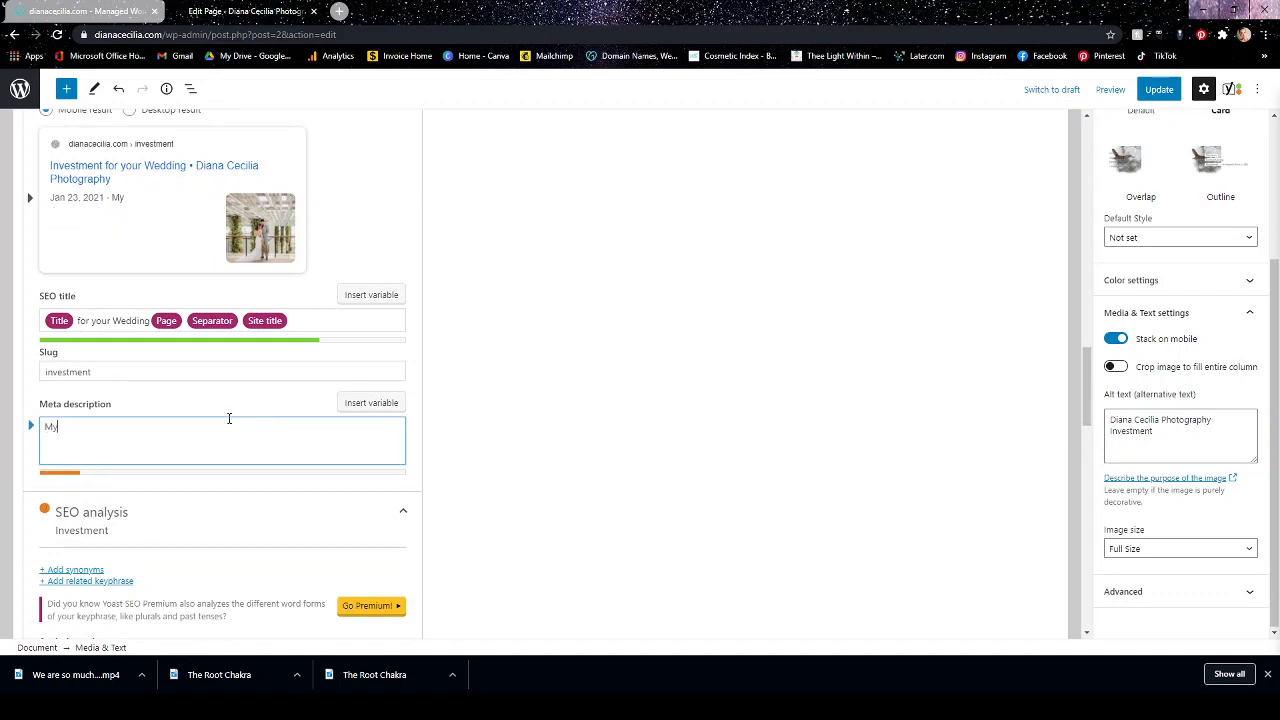
pyautogui.write(' in')
pyautogui.press('BackSpace')
pyautogui.press('BackSpace')
pyautogui.press('BackSpace')
pyautogui.write('Investment in ')
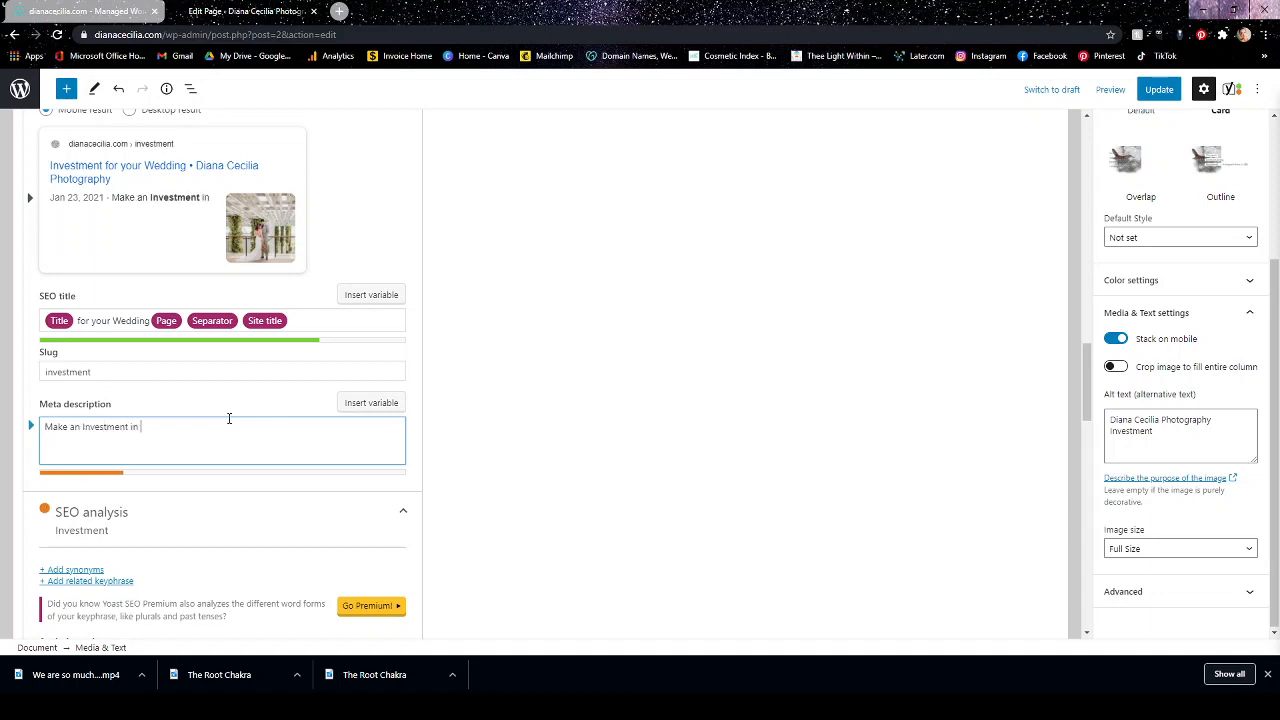
pyautogui.write('your wedding - have phot')
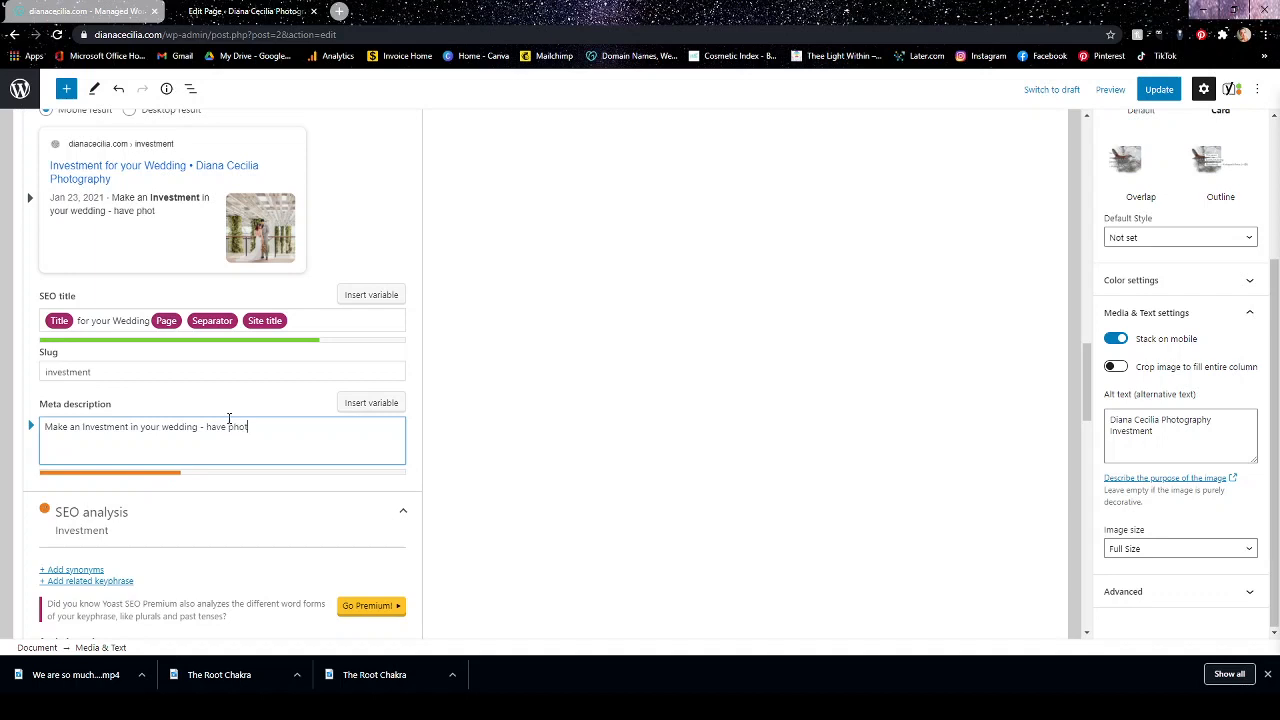
pyautogui.write("os you're proud to look a")
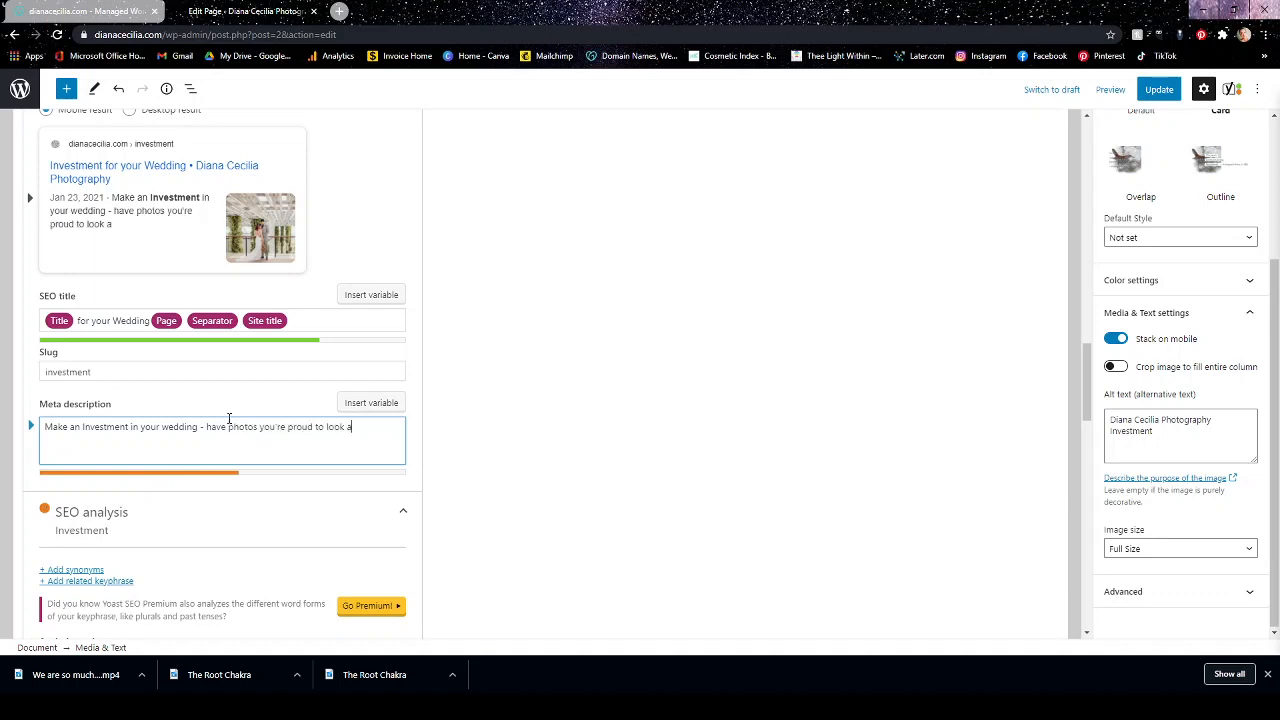
pyautogui.write('t 10 to 50 years from now.')
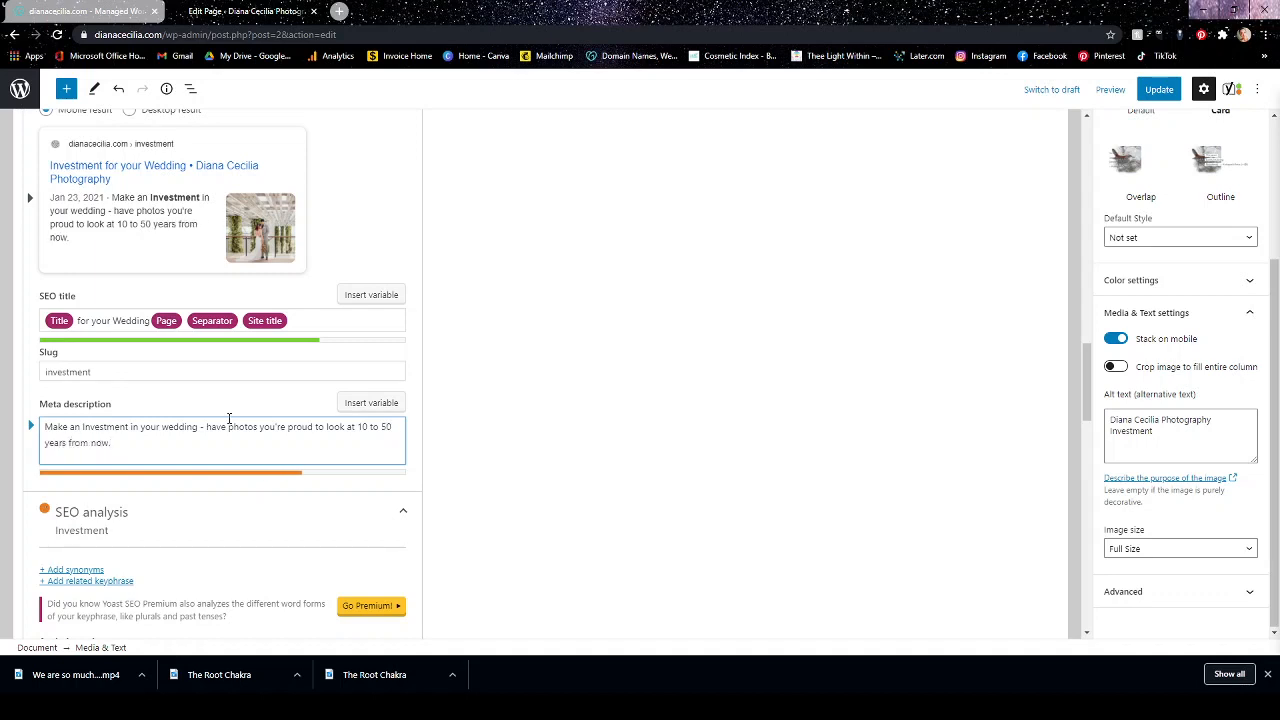
pyautogui.write('  Call Diana Cecilia')
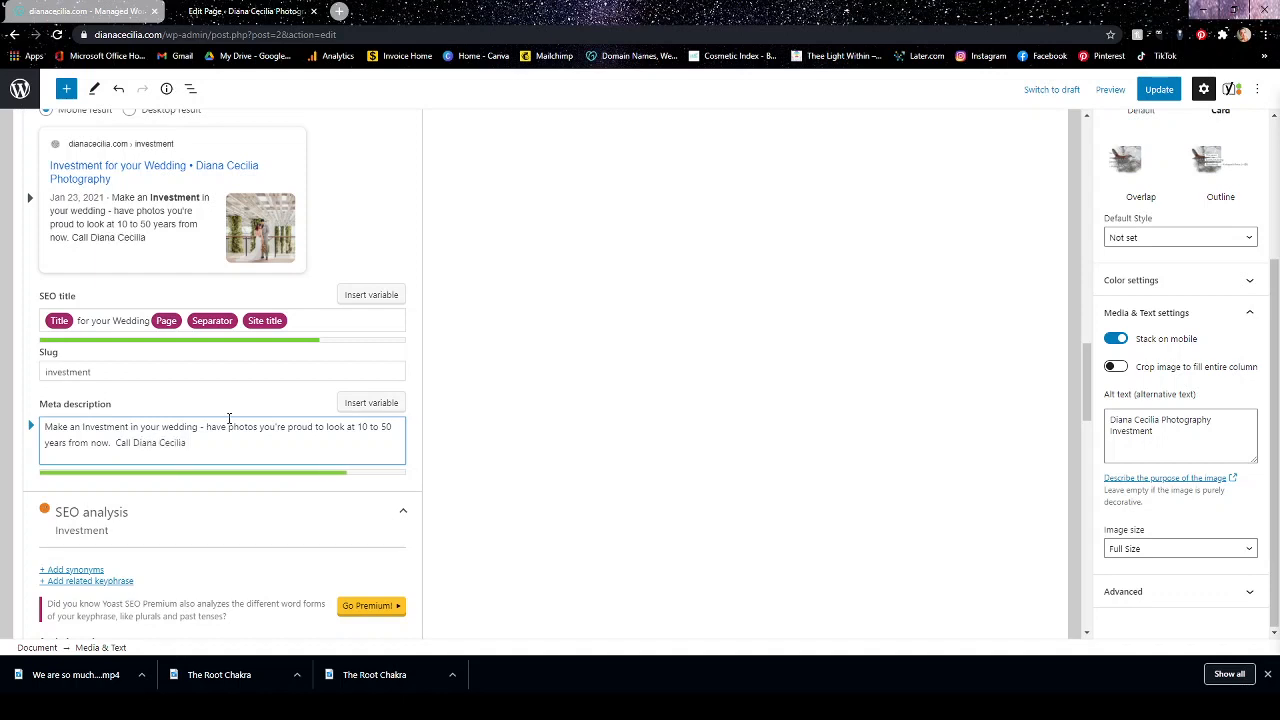
pyautogui.write(' Photography')
# Add "Call Diana Cecilia Photography" to the end of the meta description and check it in the Google preview.
pyautogui.scroll(-3, 290, 420)
pyautogui.scroll(5, 185, 373)
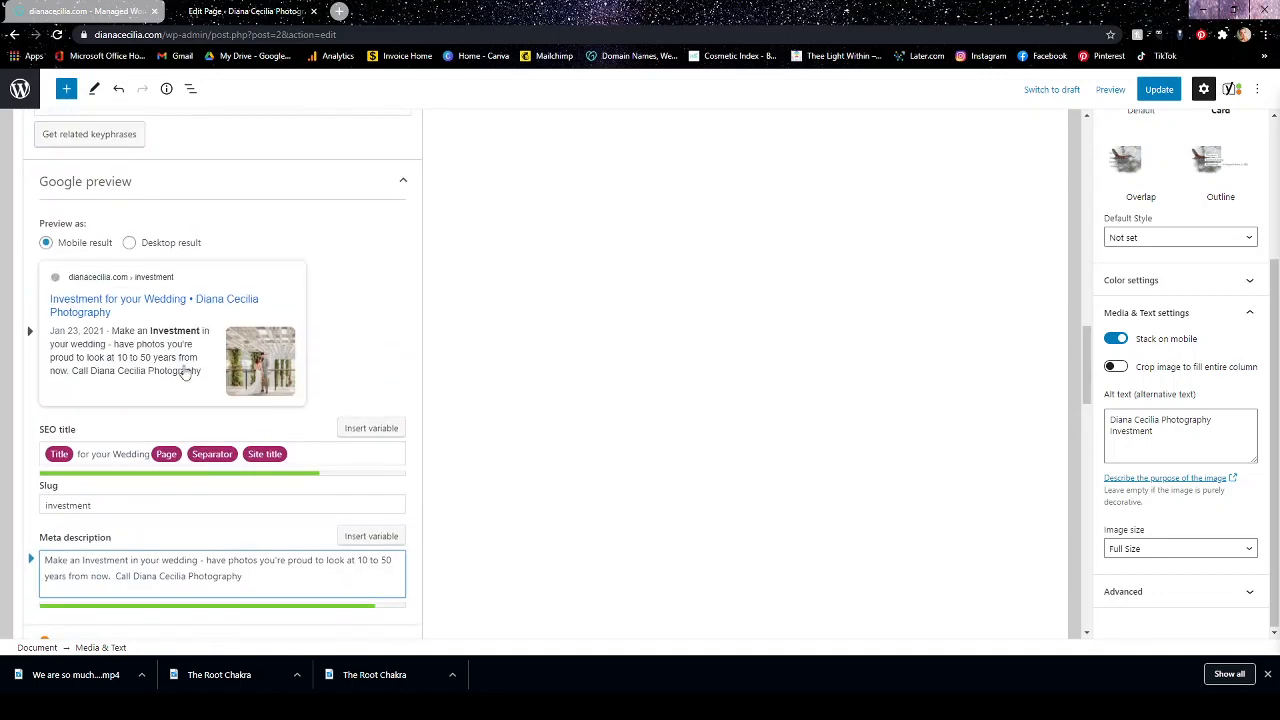
# Review the remaining problems and the good results in the SEO analysis, including text length and meta description length.
pyautogui.scroll(-8, 285, 418)
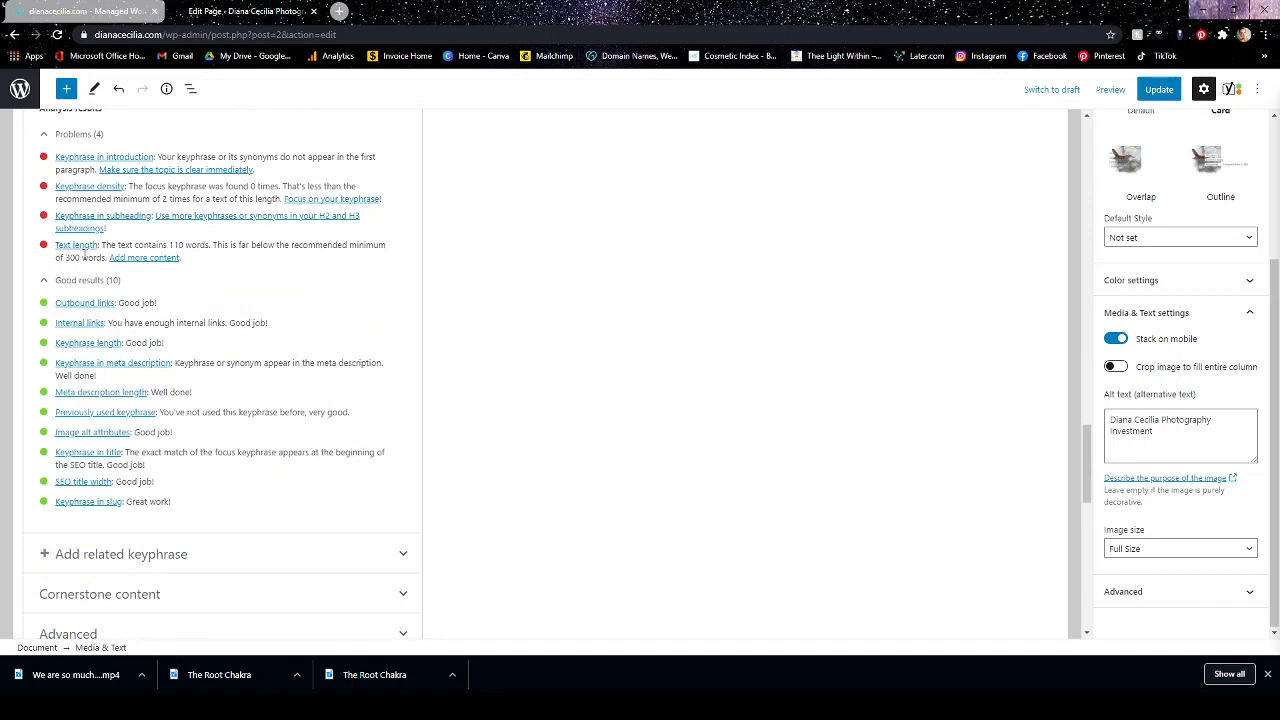
pyautogui.scroll(2, 80, 310)
pyautogui.scroll(3, 131, 434)
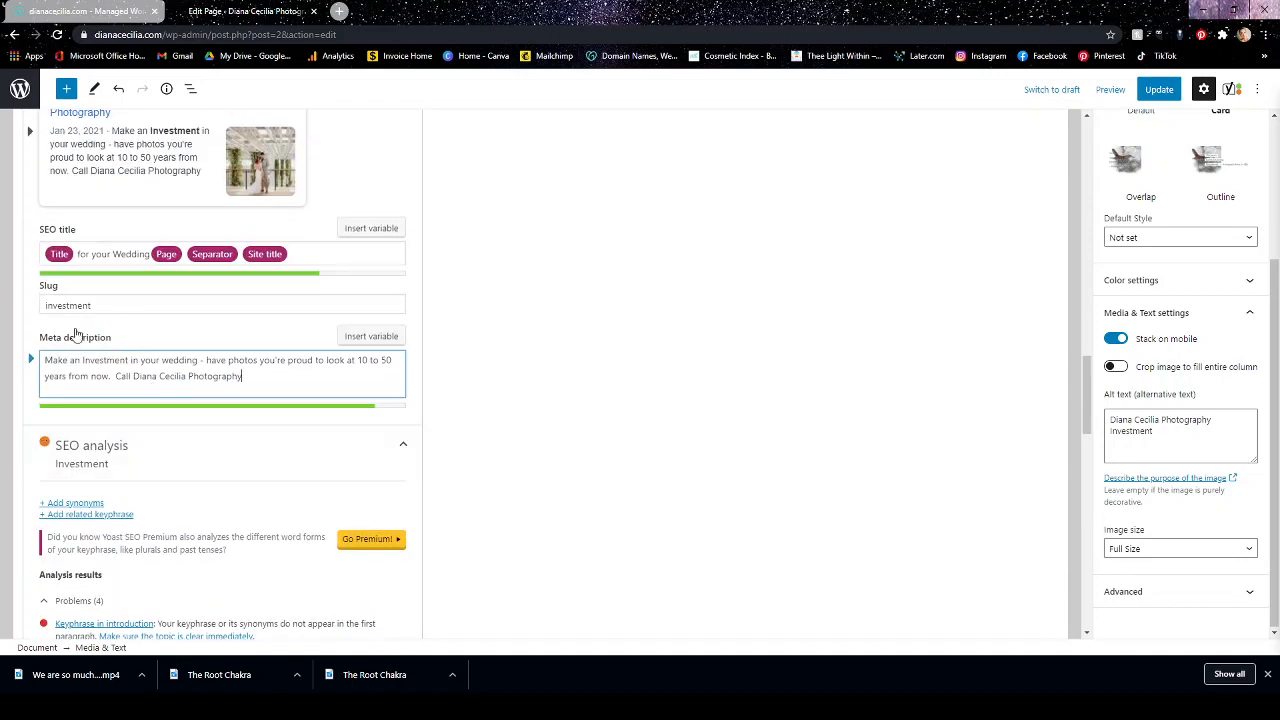
pyautogui.scroll(-3, 179, 526)
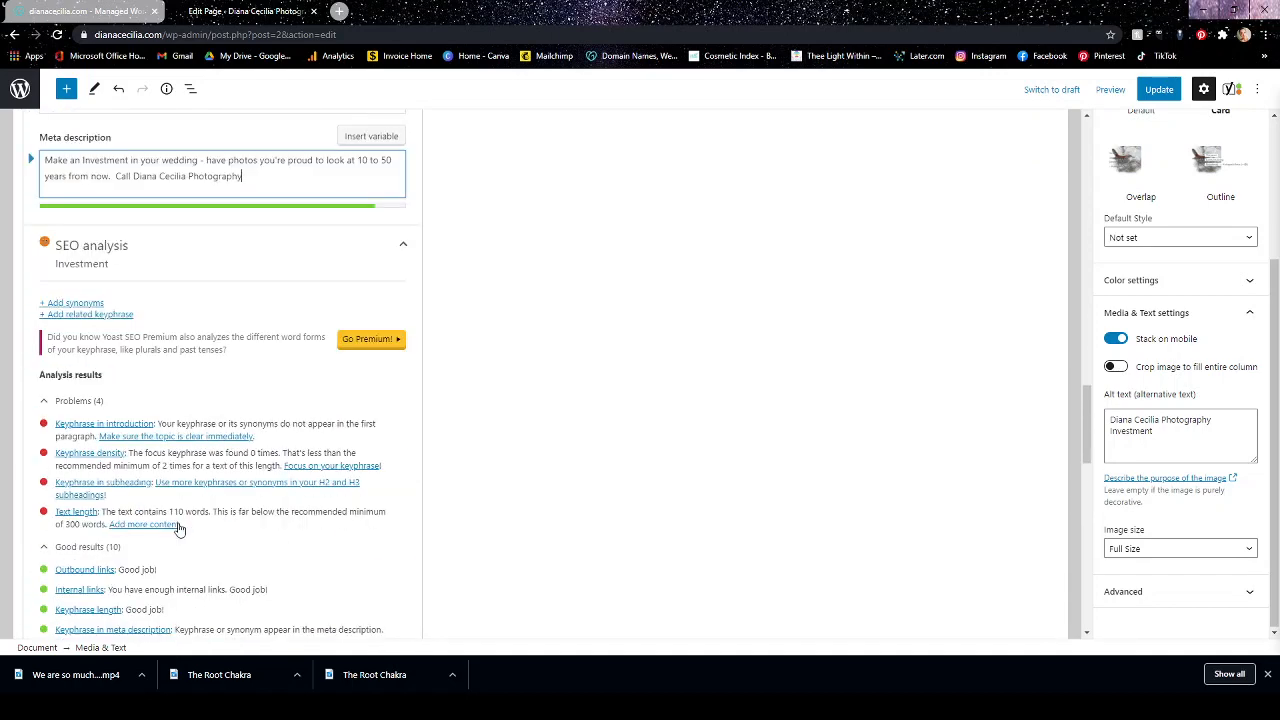
pyautogui.scroll(-2, 179, 526)
pyautogui.scroll(2, 177, 523)
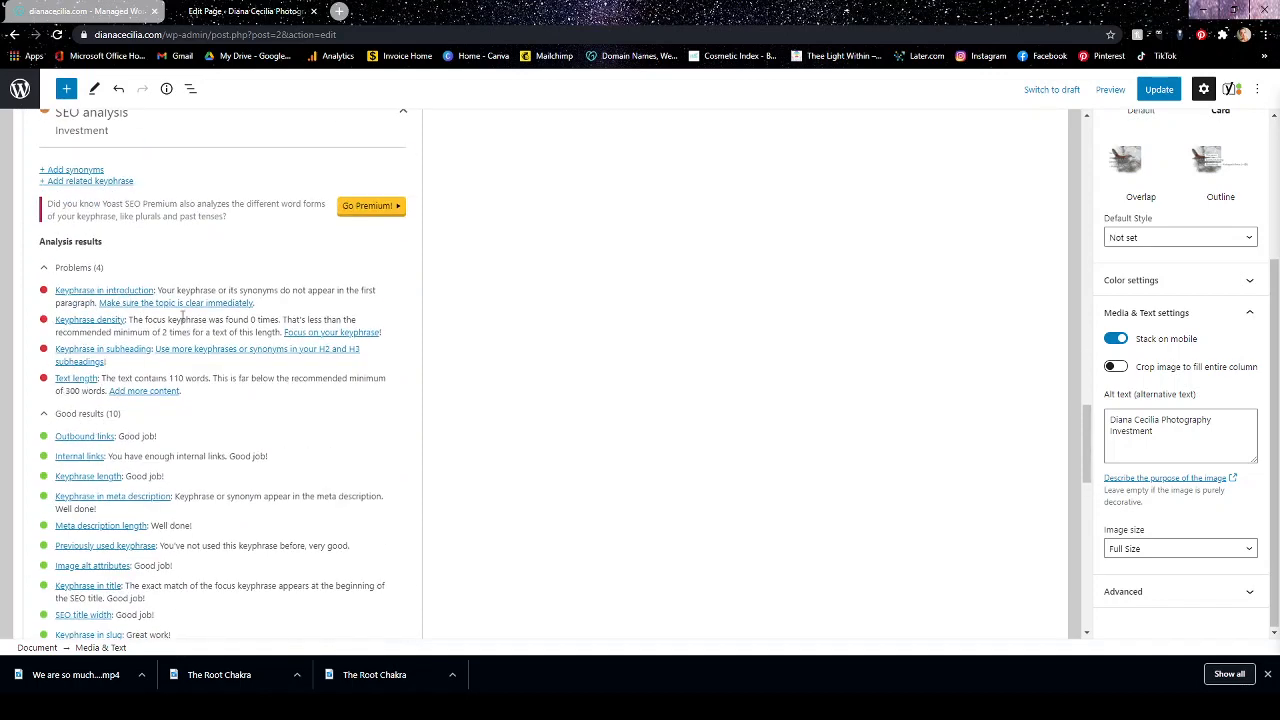
# Check the Yoast SEO ratings in the page-level settings and publish the Investment page's changes.
pyautogui.scroll(1, 311, 333)
pyautogui.scroll(15, 311, 333)
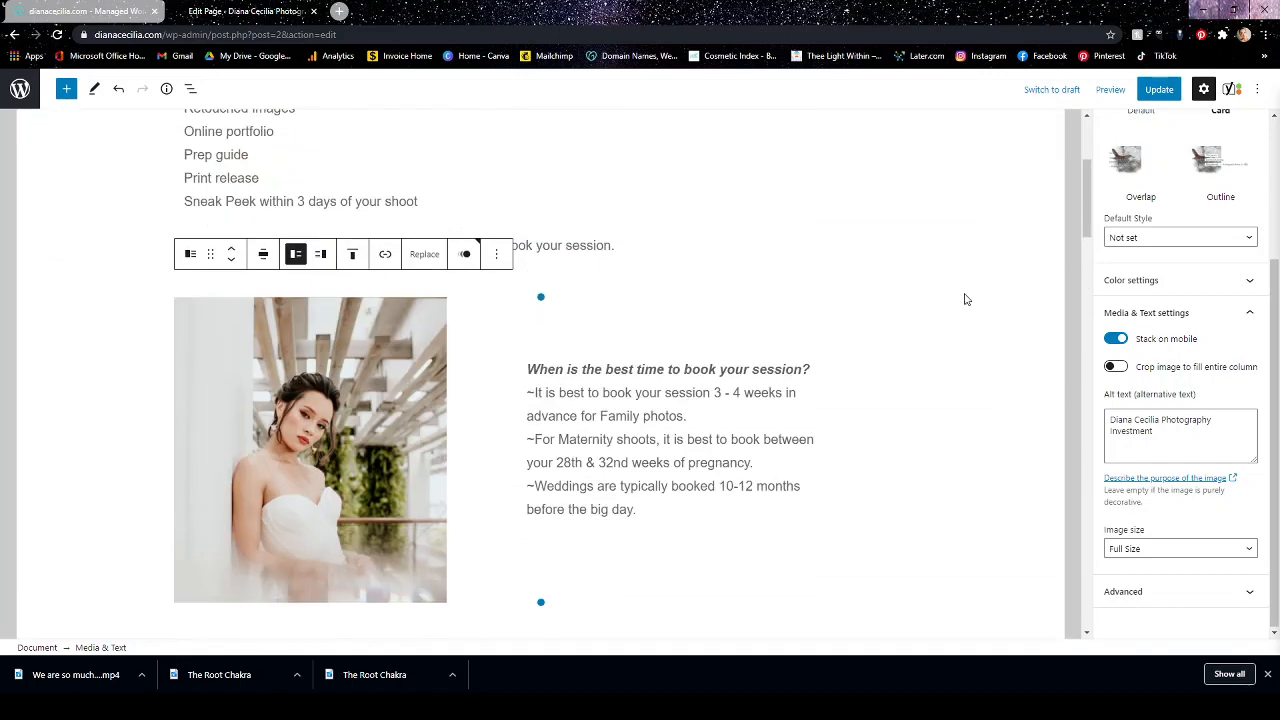
pyautogui.scroll(2, 1157, 242)
pyautogui.scroll(2, 1157, 242)
pyautogui.click(1112, 125)
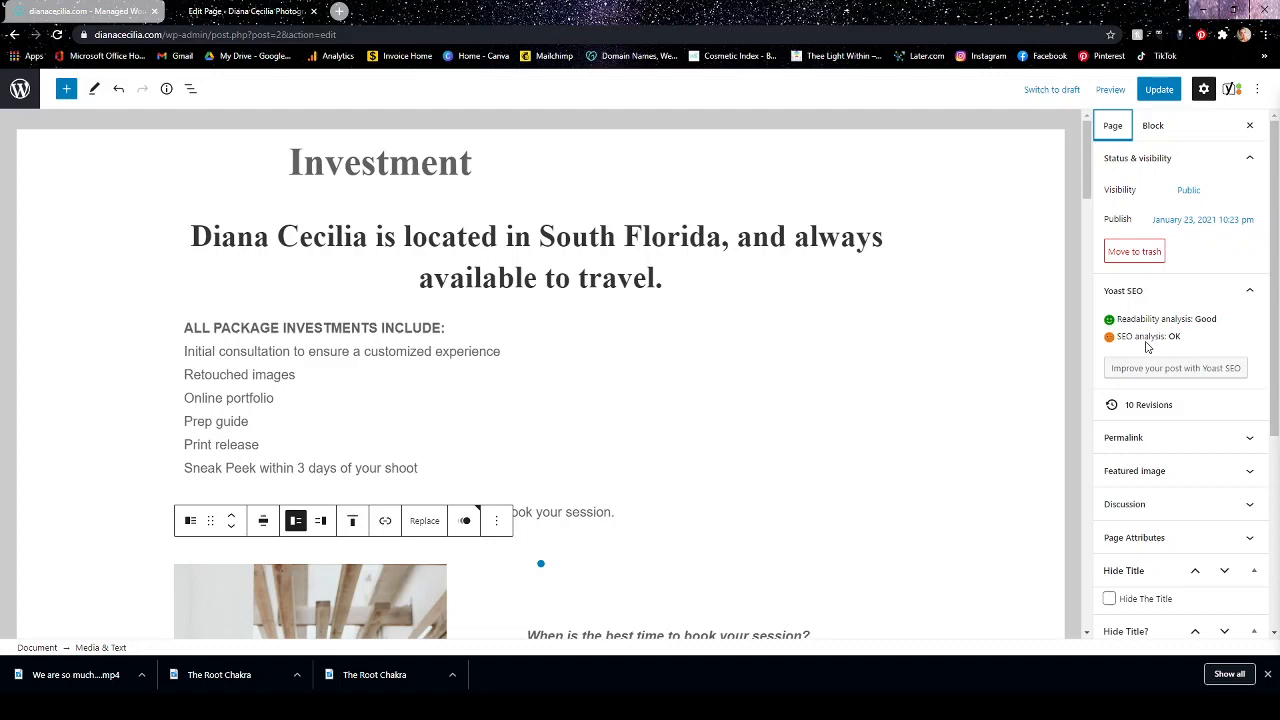
pyautogui.click(1162, 89)
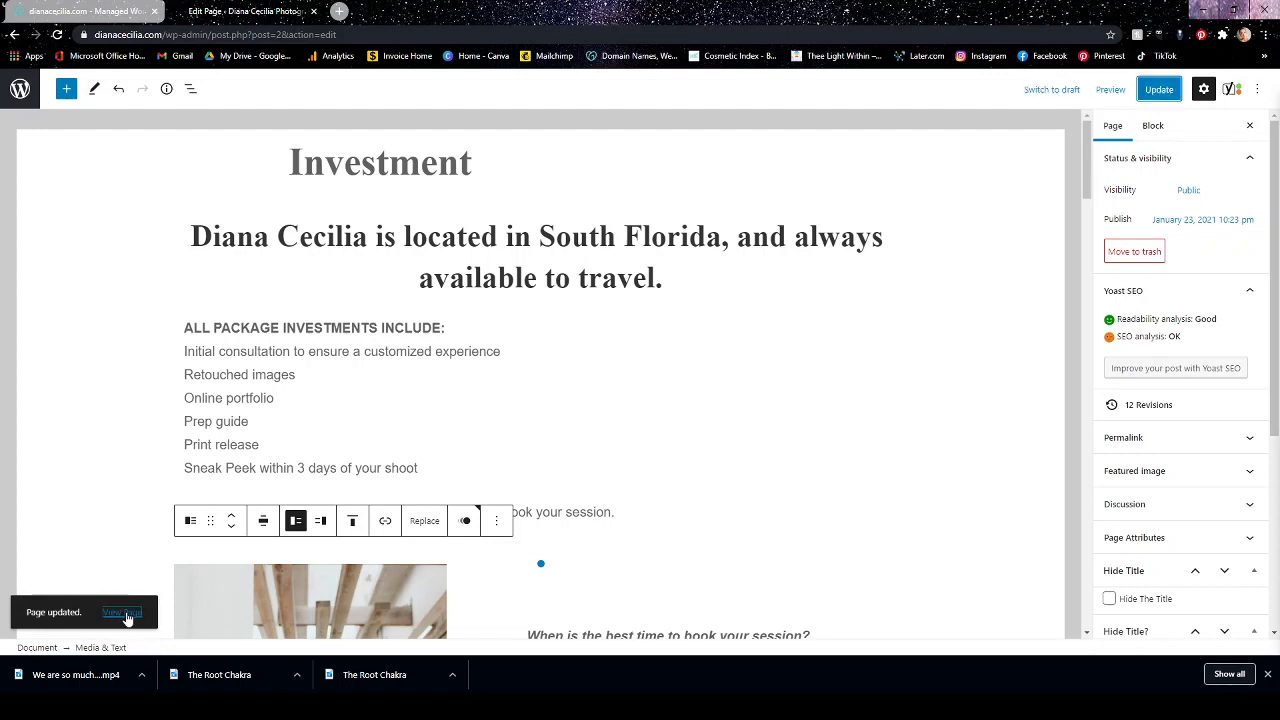
# View the live Investment page and look over its package list, booking advice and "Ready to book?" links.
pyautogui.click(131, 614)
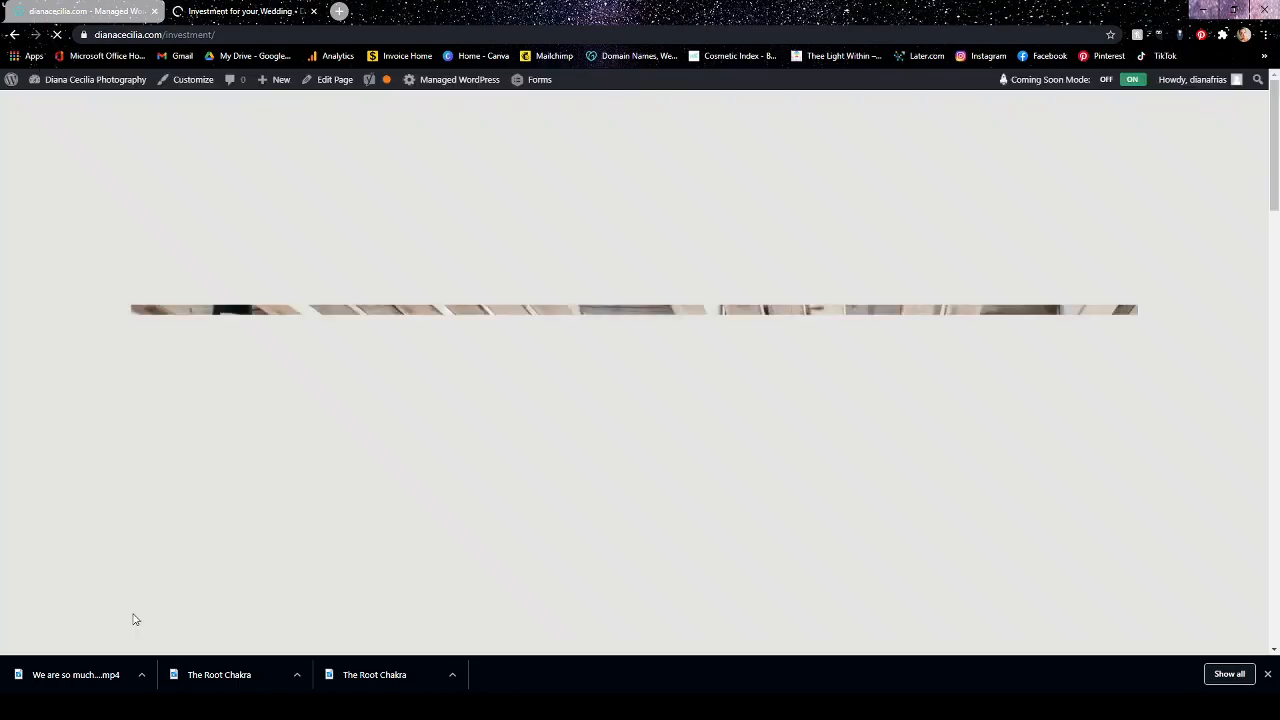
pyautogui.scroll(-10, 947, 451)
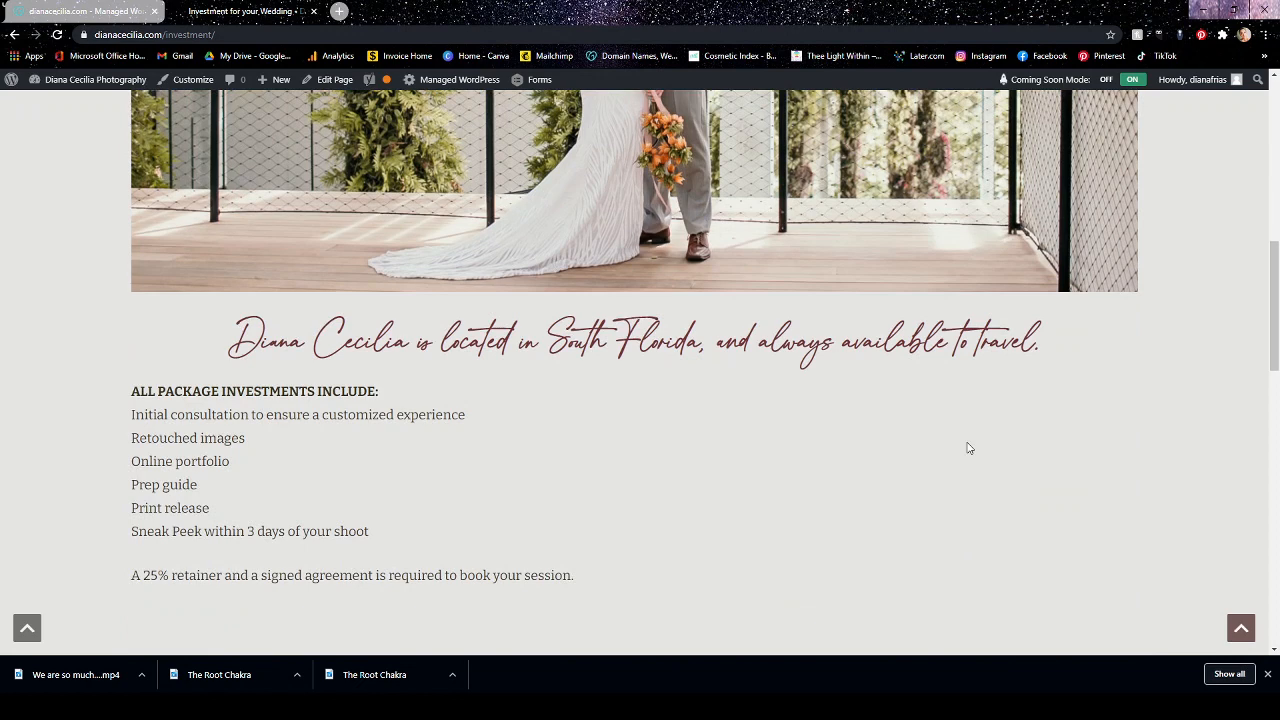
pyautogui.scroll(-4, 967, 448)
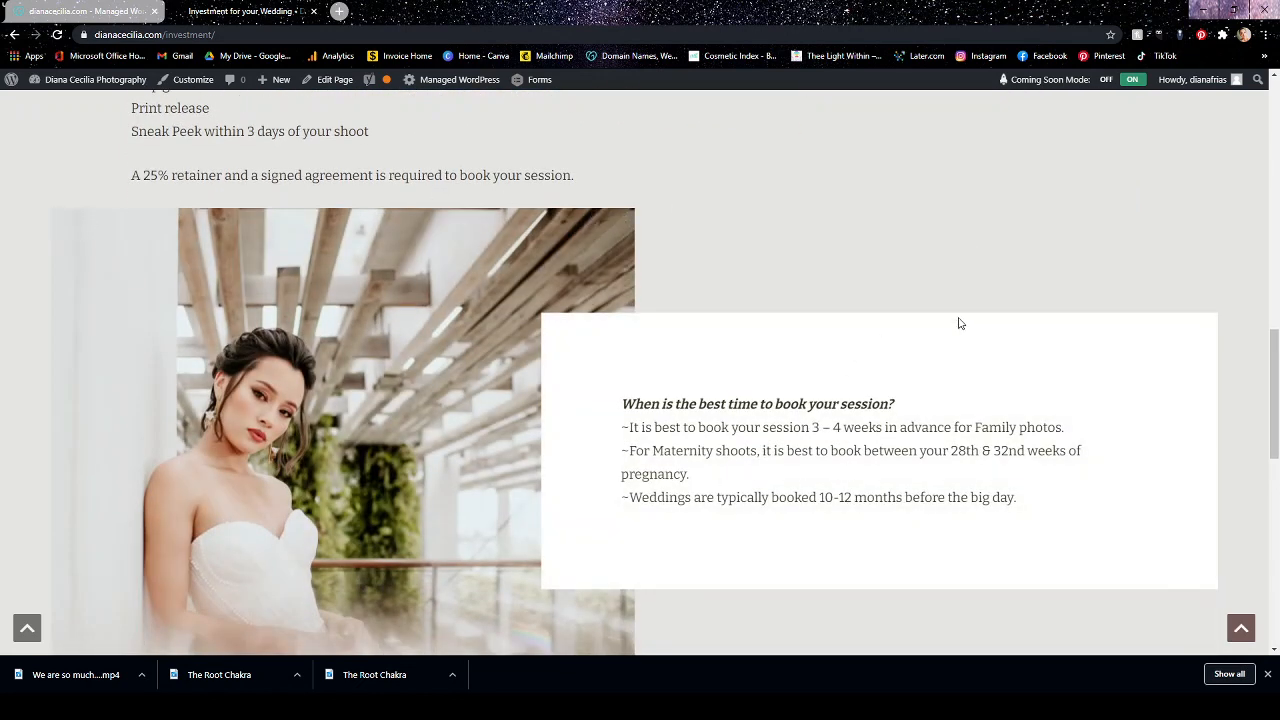
pyautogui.scroll(10, 960, 330)
pyautogui.scroll(-6, 965, 345)
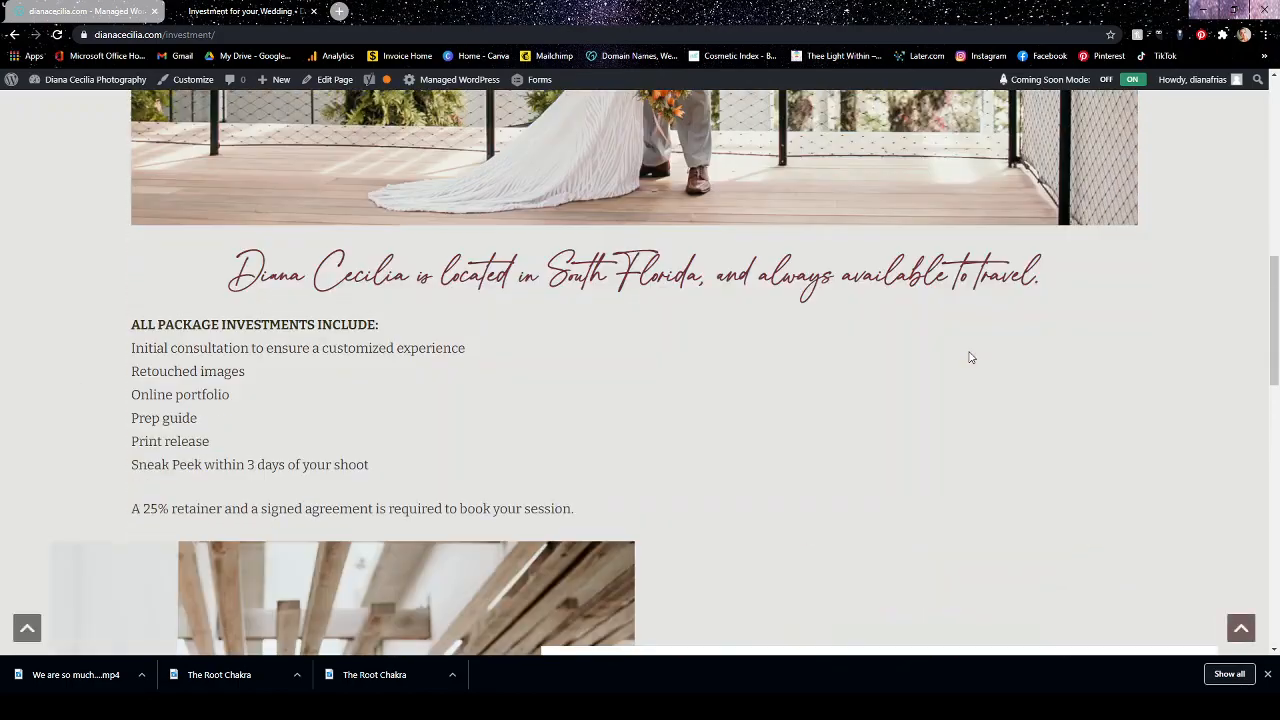
pyautogui.scroll(-8, 969, 357)
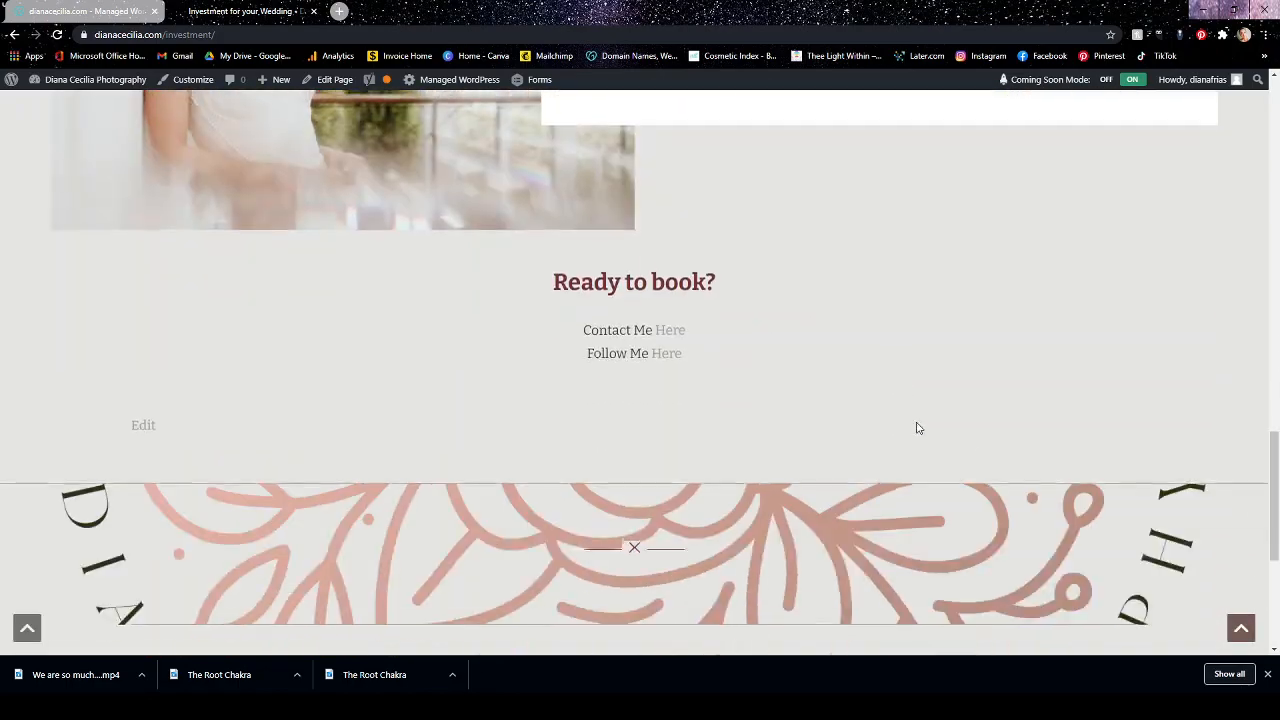
pyautogui.scroll(-3, 929, 394)
pyautogui.scroll(7, 923, 400)
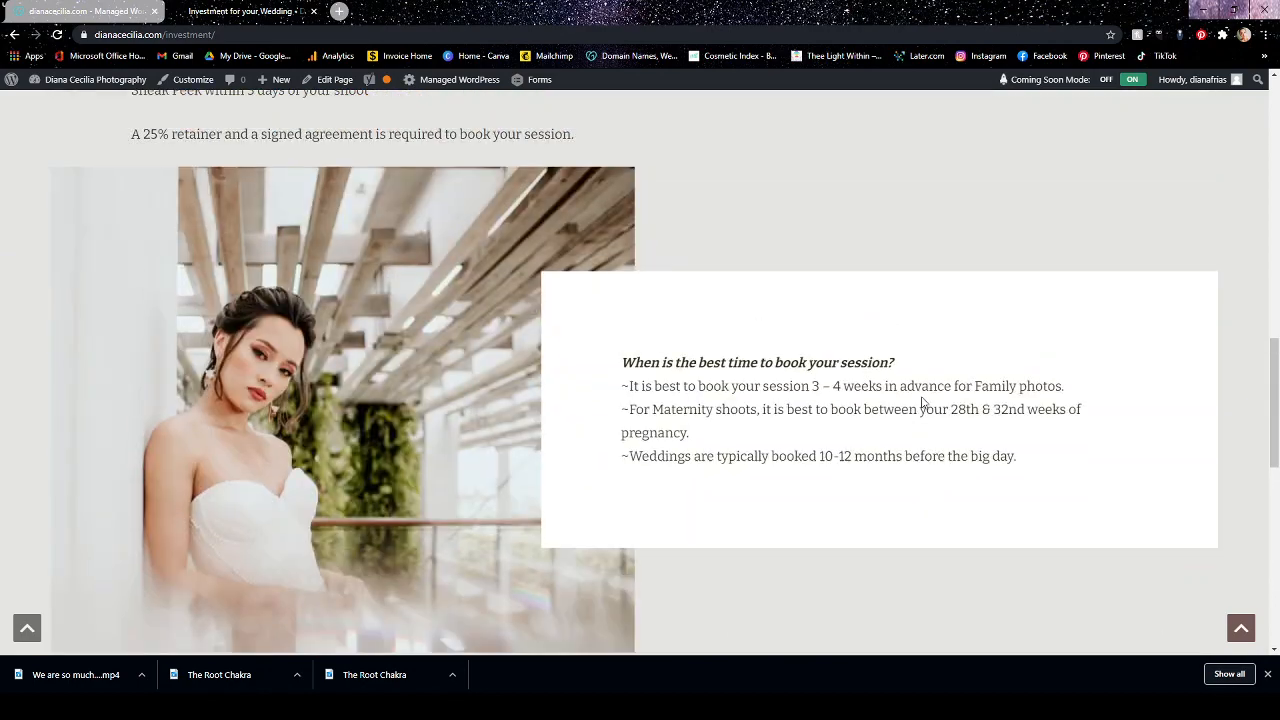
pyautogui.scroll(2, 636, 437)
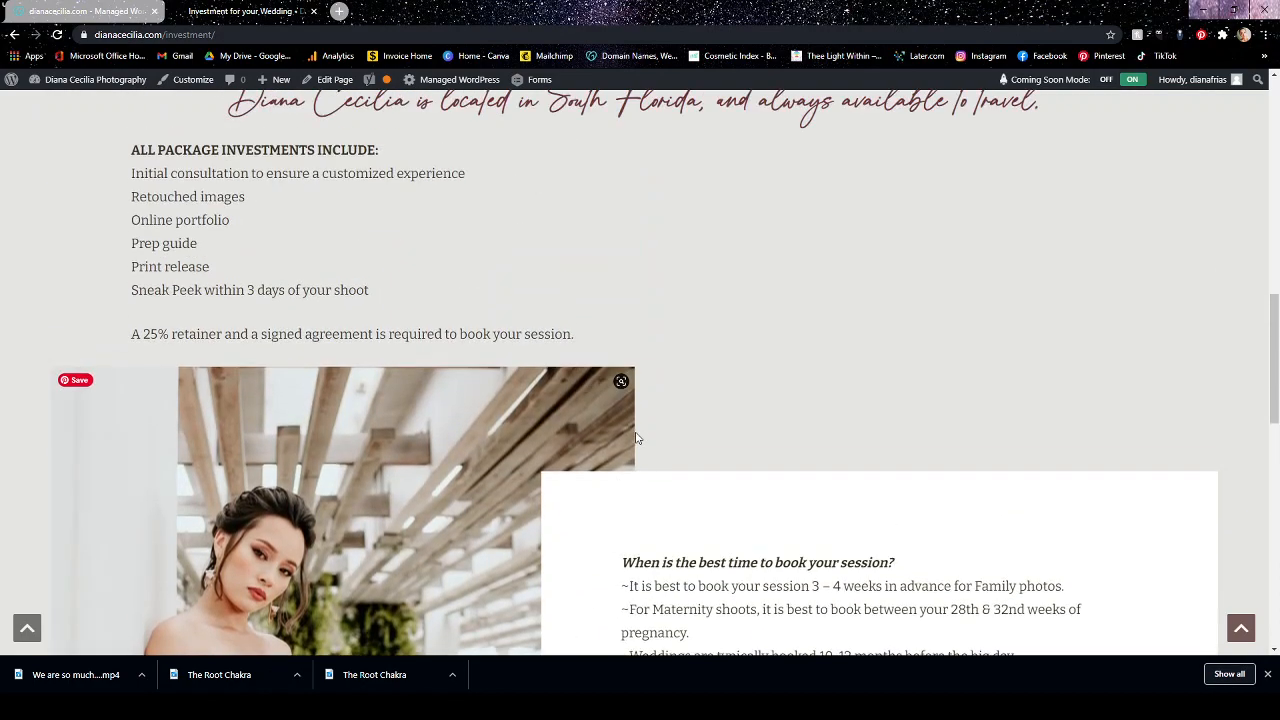
# Return from the live Investment page to its editor and look over the available page-level settings.
pyautogui.scroll(5, 809, 369)
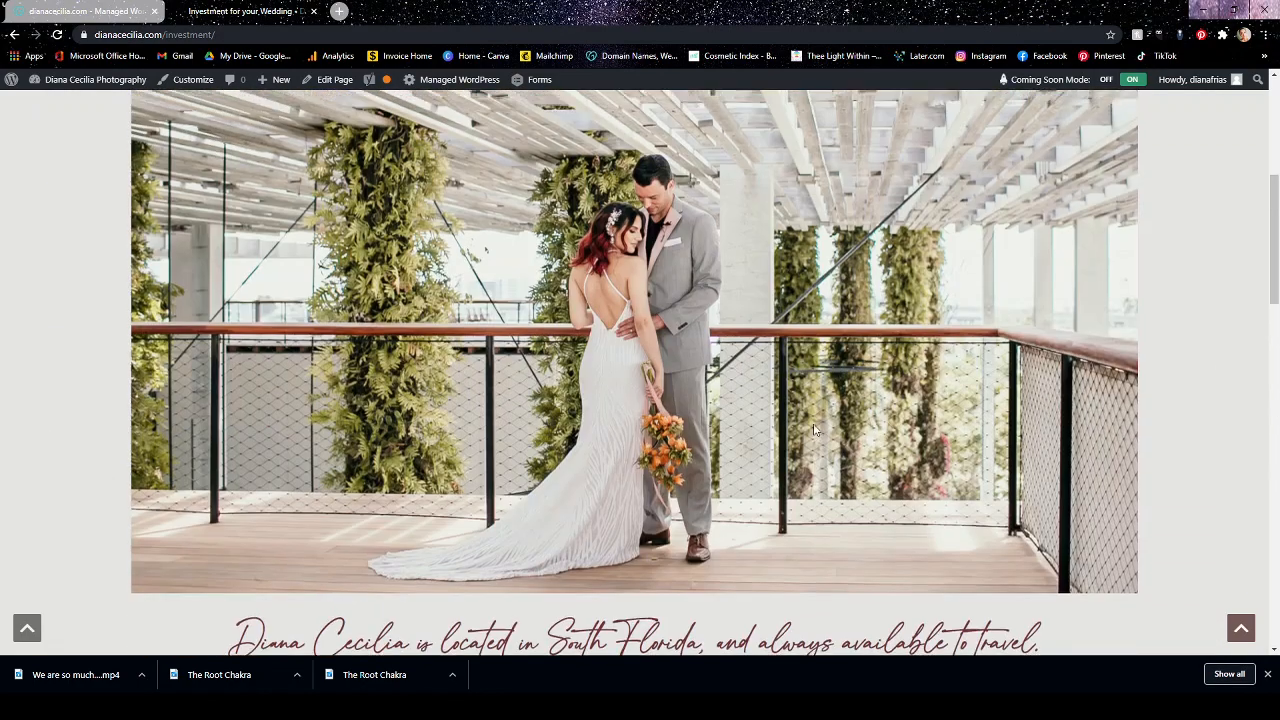
pyautogui.scroll(4, 814, 430)
pyautogui.click(16, 38)
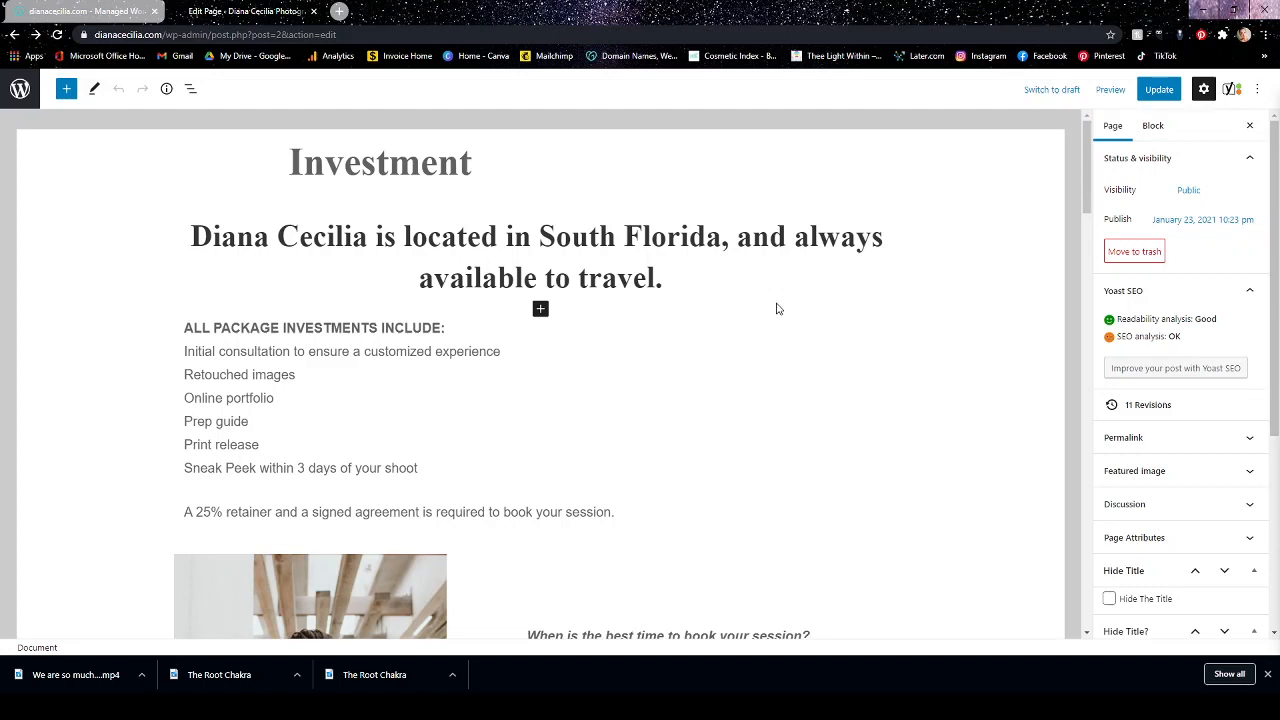
pyautogui.scroll(-3, 1218, 322)
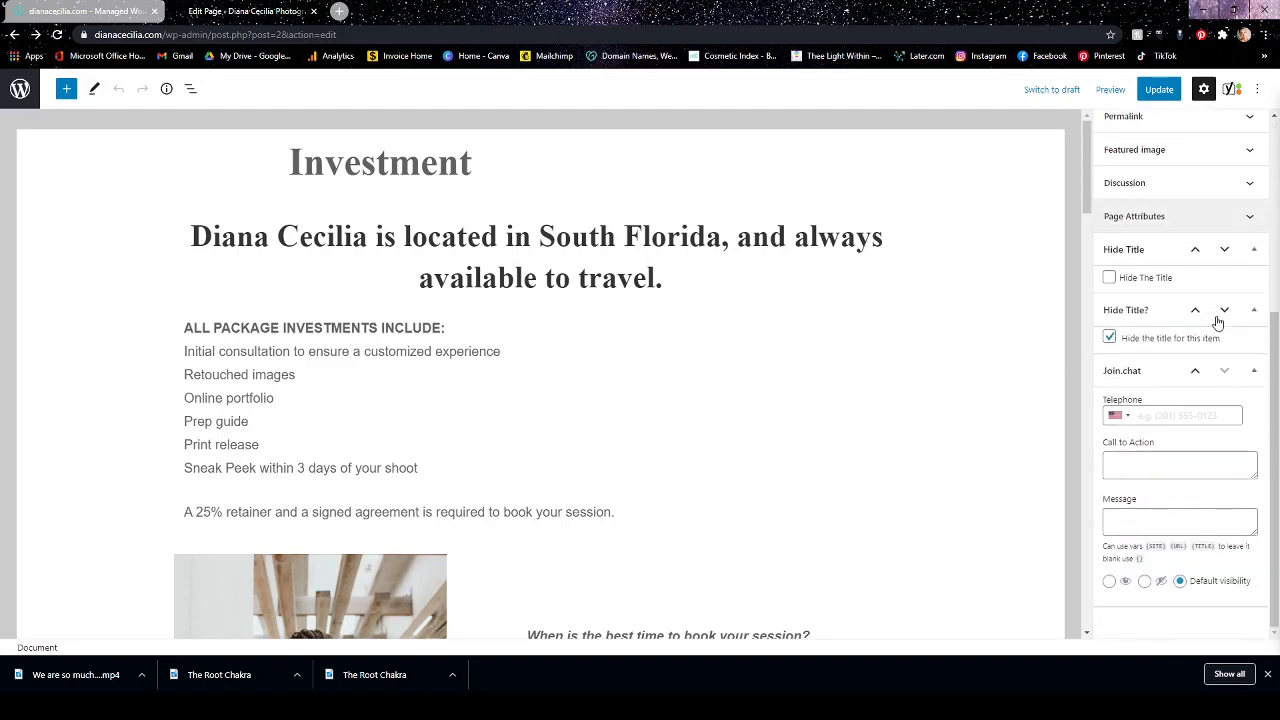
pyautogui.scroll(3, 1218, 322)
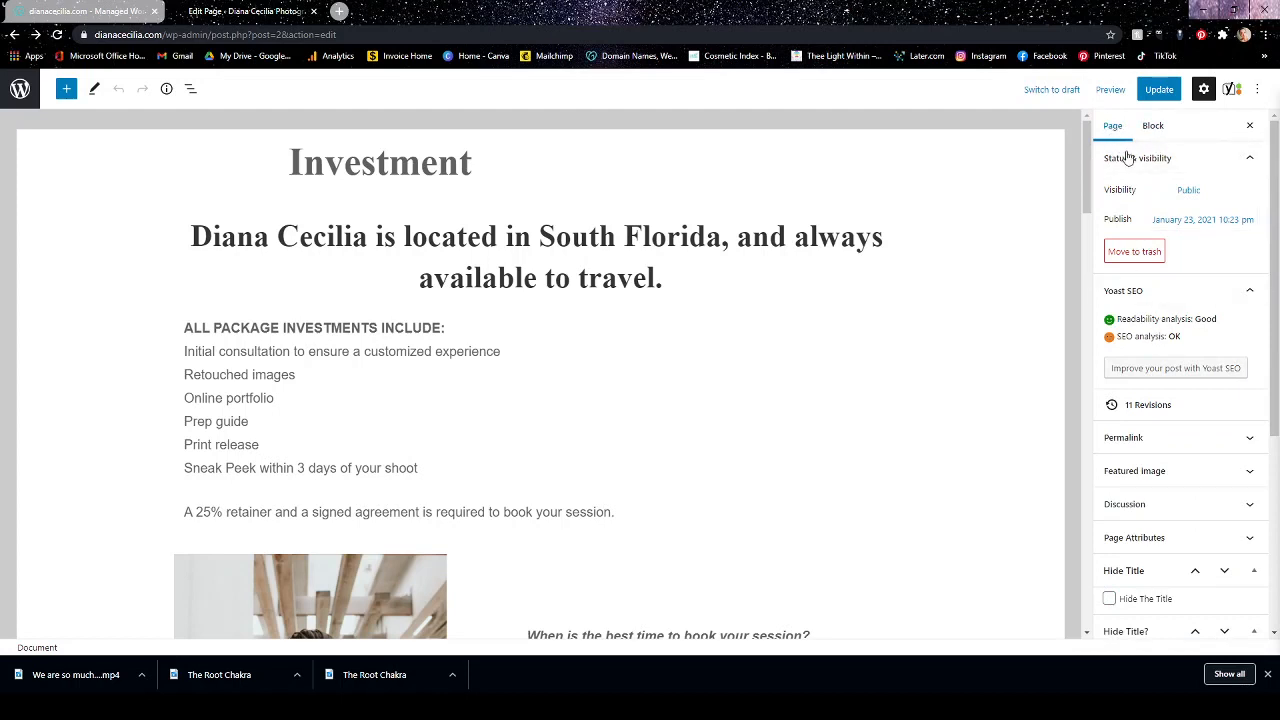
# Expand the Permalink and Featured image settings and view the media library choices for replacing the featured image, keeping the current one.
pyautogui.scroll(-1, 1230, 295)
pyautogui.click(1249, 304)
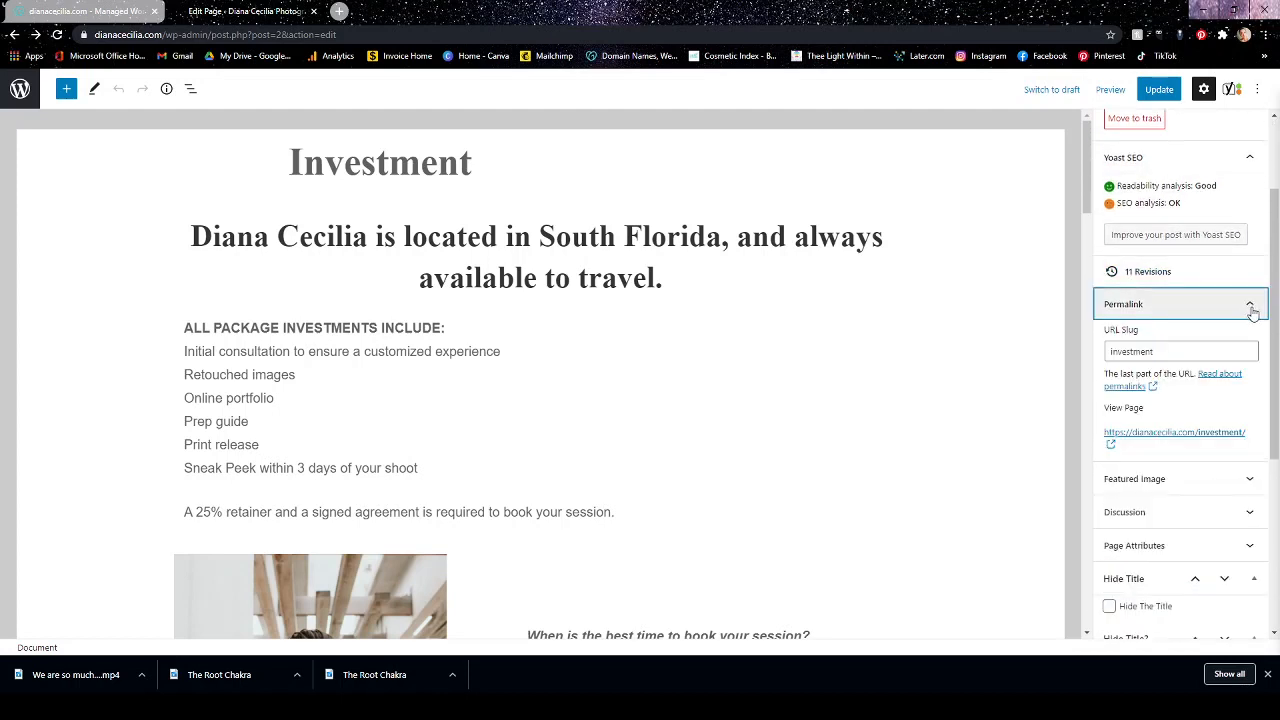
pyautogui.scroll(-2, 1160, 357)
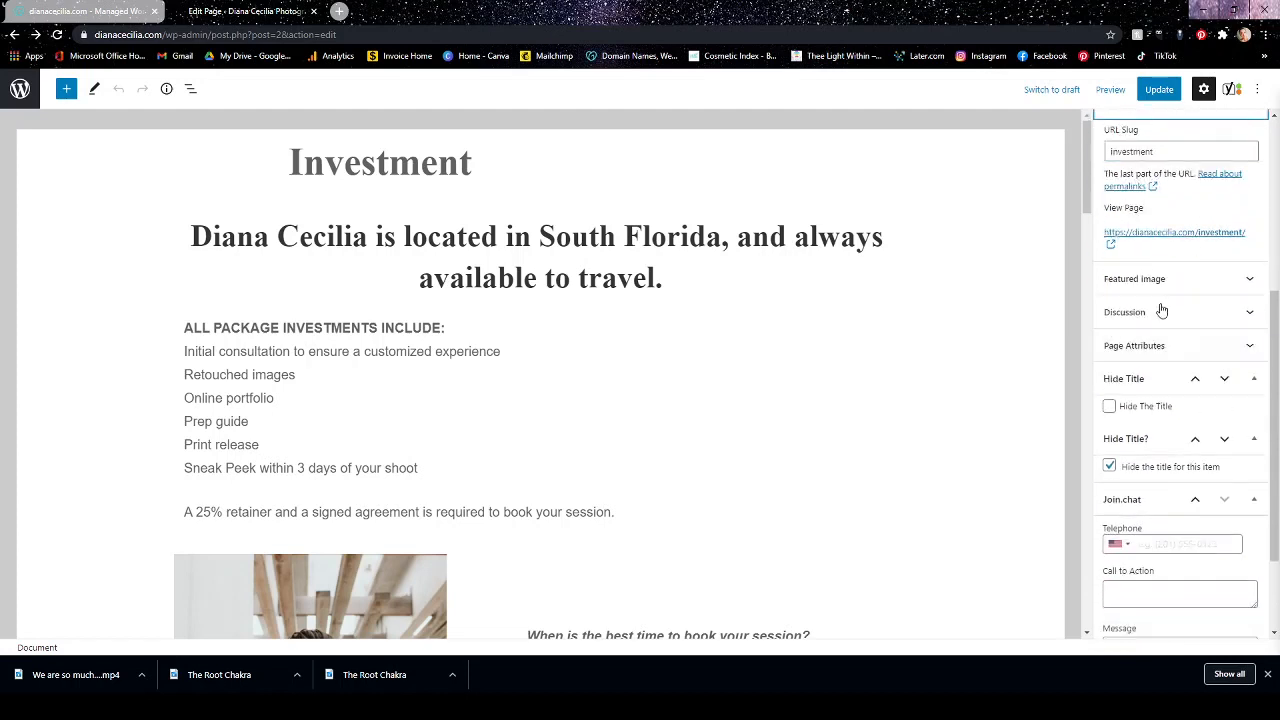
pyautogui.click(1241, 284)
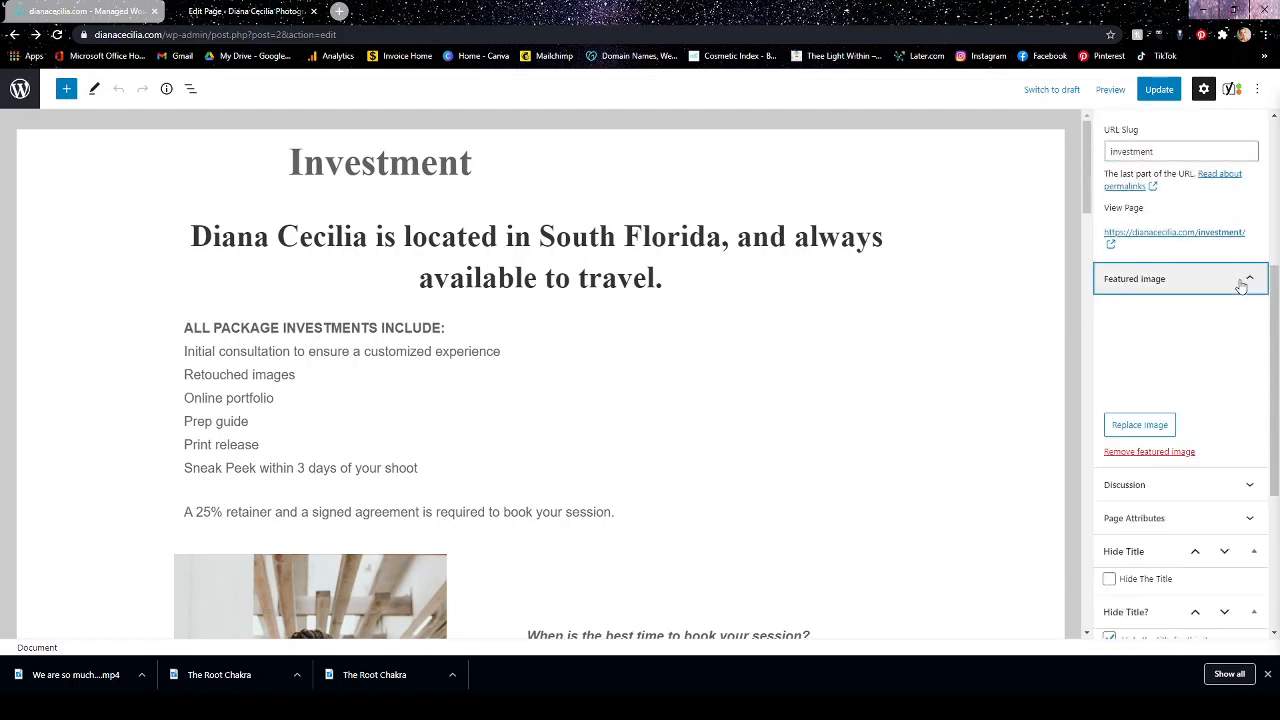
pyautogui.click(1145, 432)
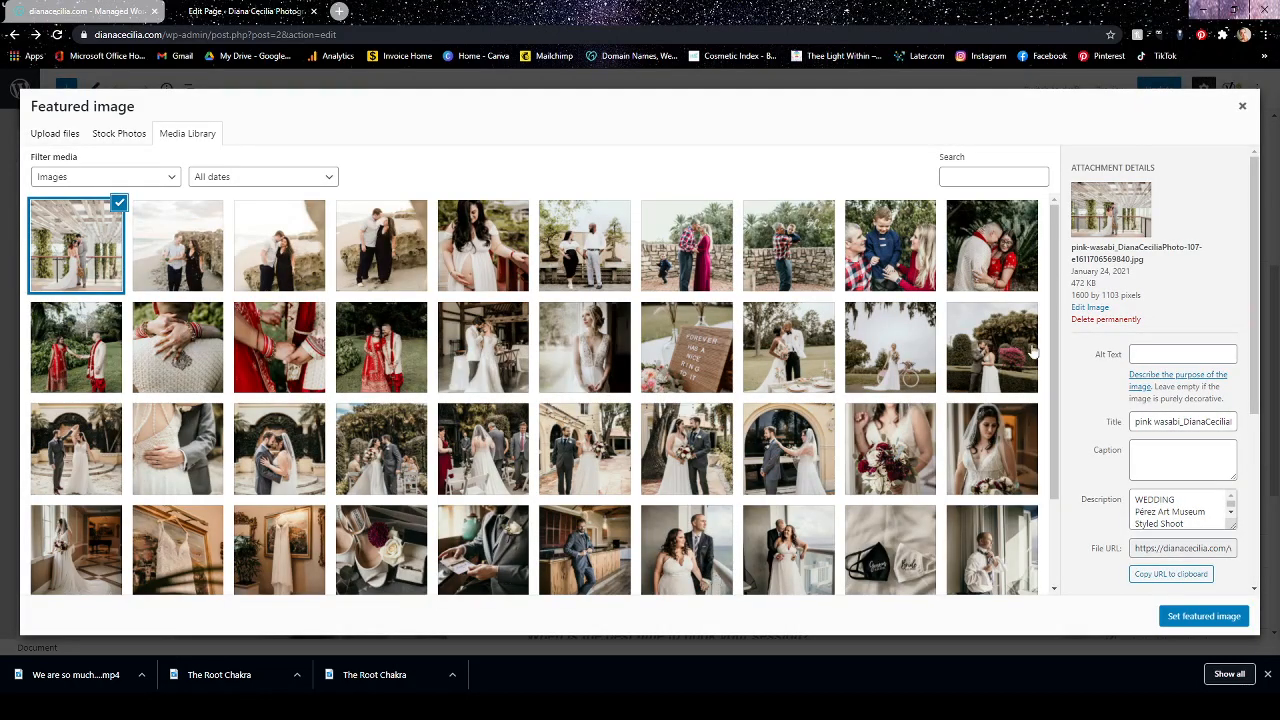
pyautogui.click(1243, 105)
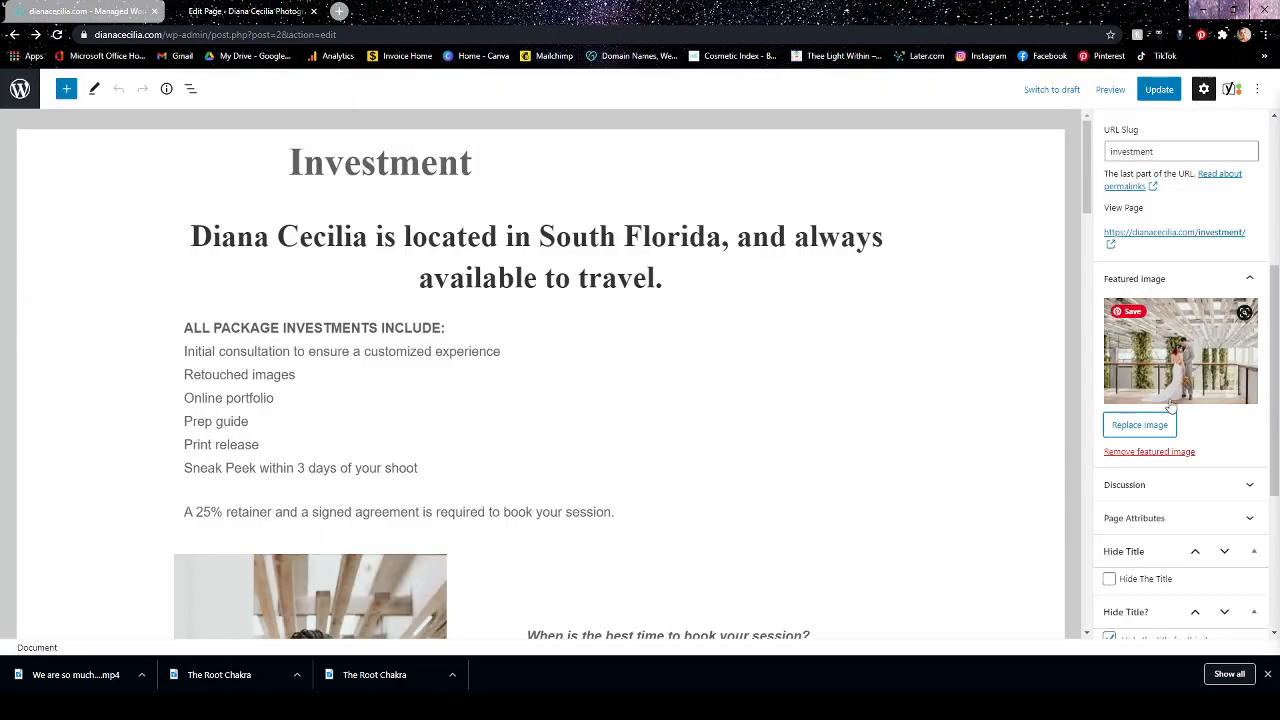
# Expand the Discussion and Page Attributes settings to view the comment, template, parent page and order options.
pyautogui.scroll(-1, 1175, 475)
pyautogui.click(1246, 418)
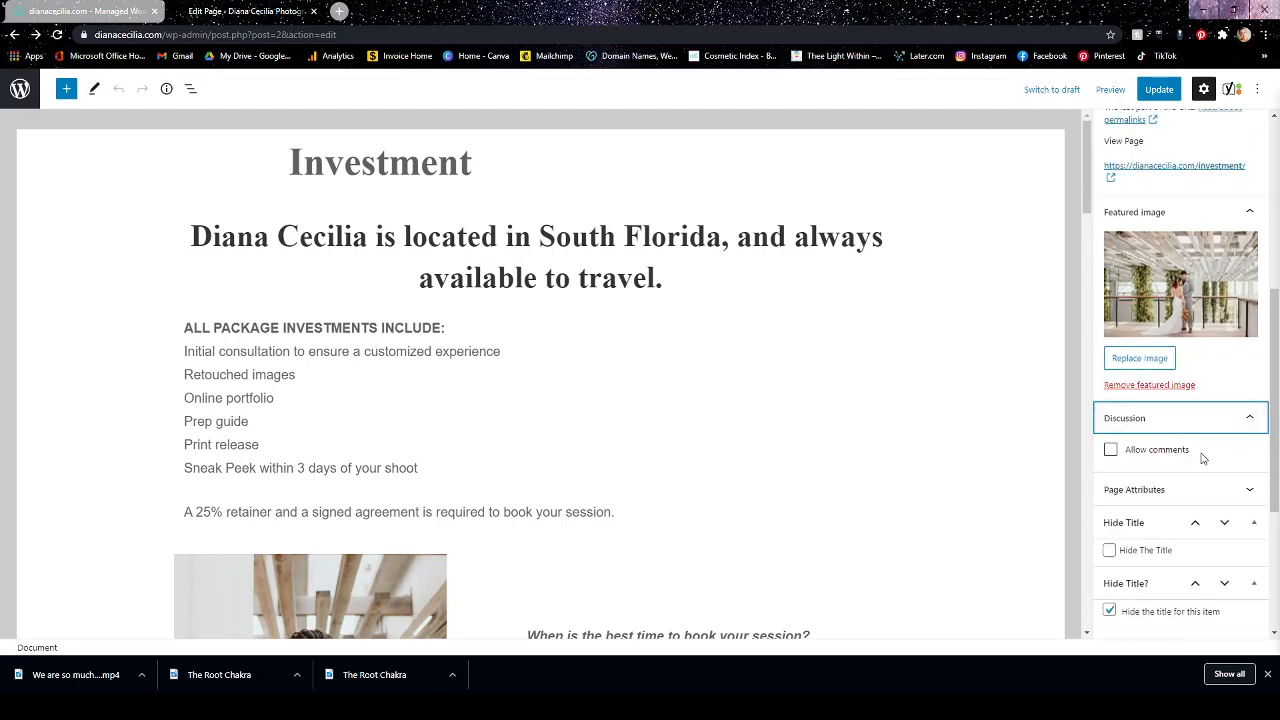
pyautogui.scroll(-2, 1218, 392)
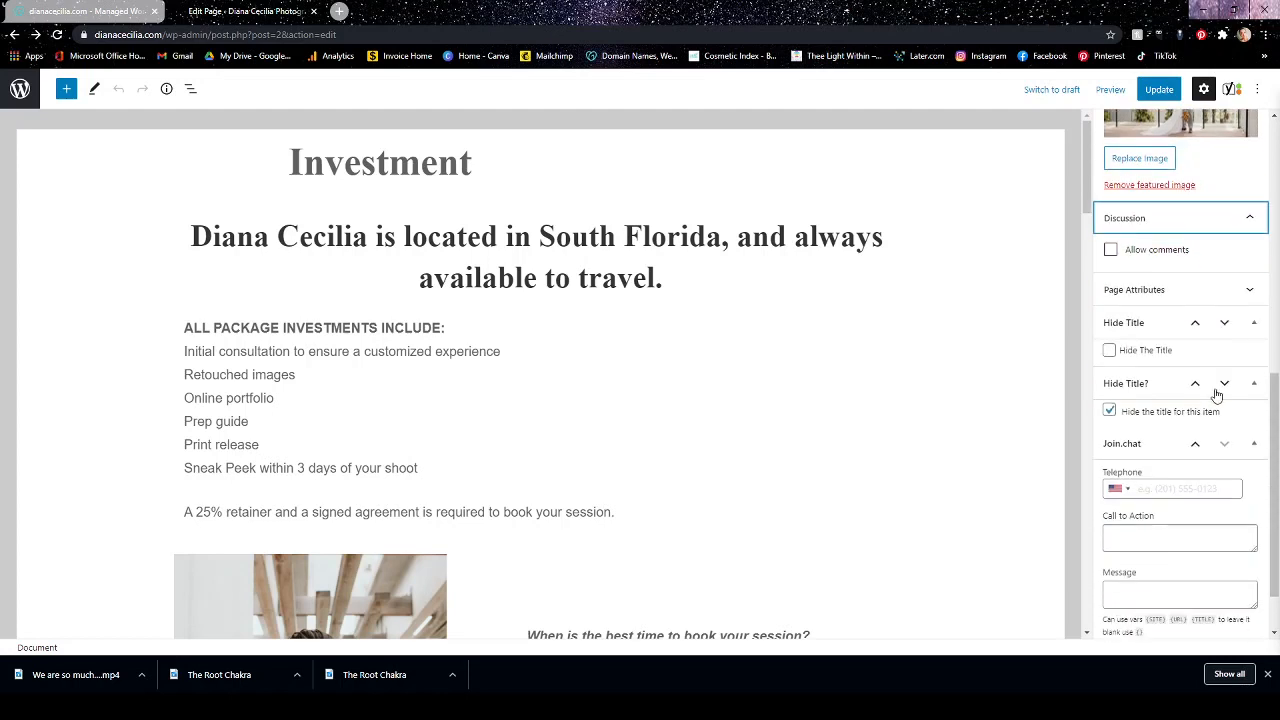
pyautogui.click(1175, 292)
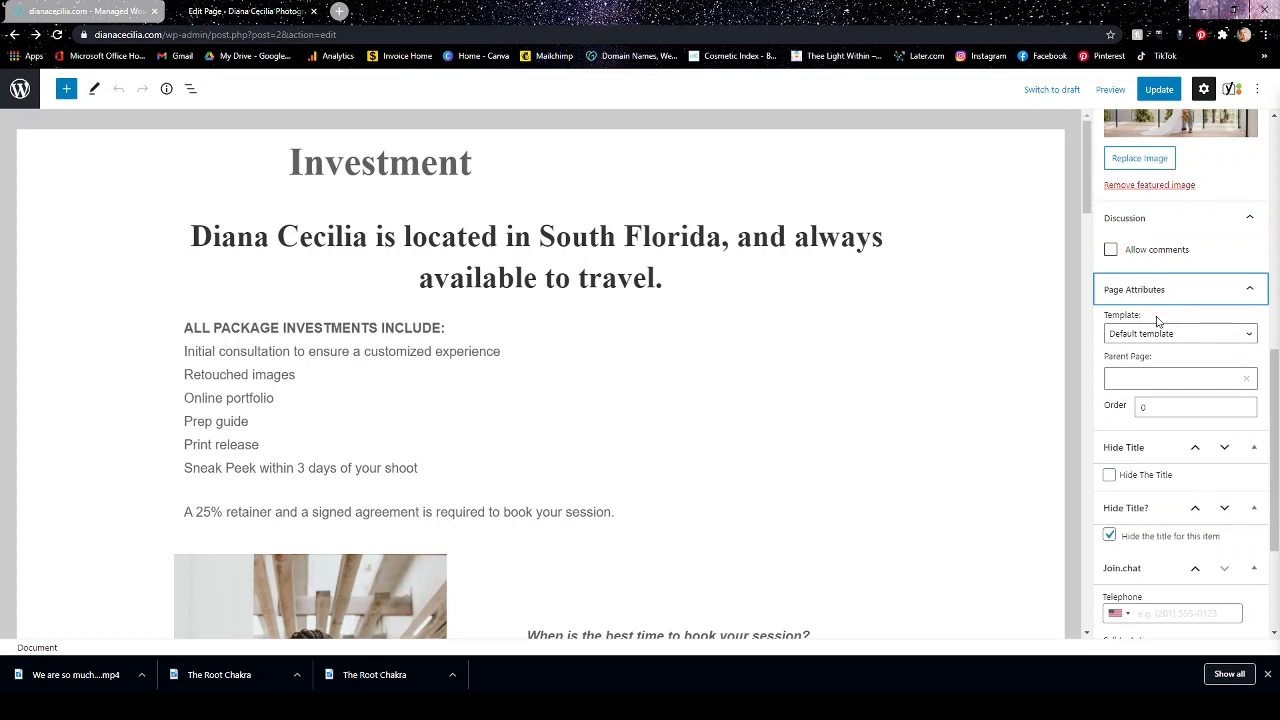
pyautogui.scroll(-1, 1182, 360)
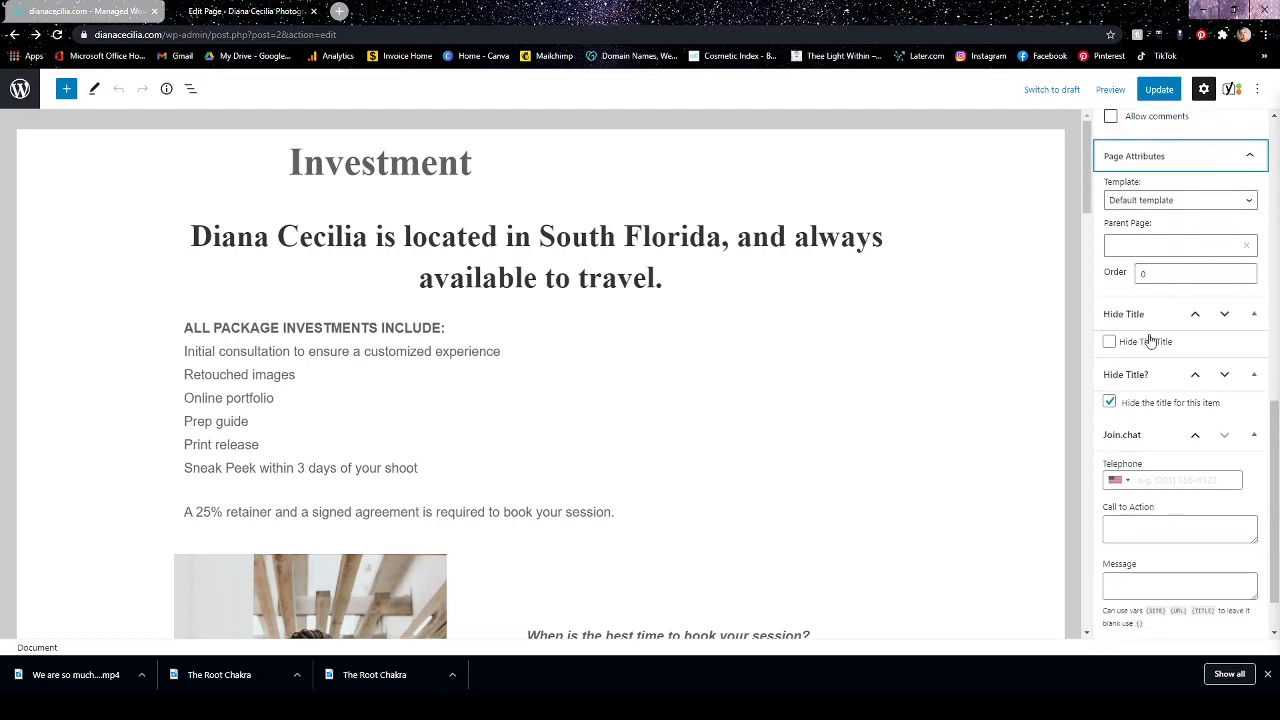
# Enable Hide The Title for the Investment page and publish the update.
pyautogui.click(1110, 344)
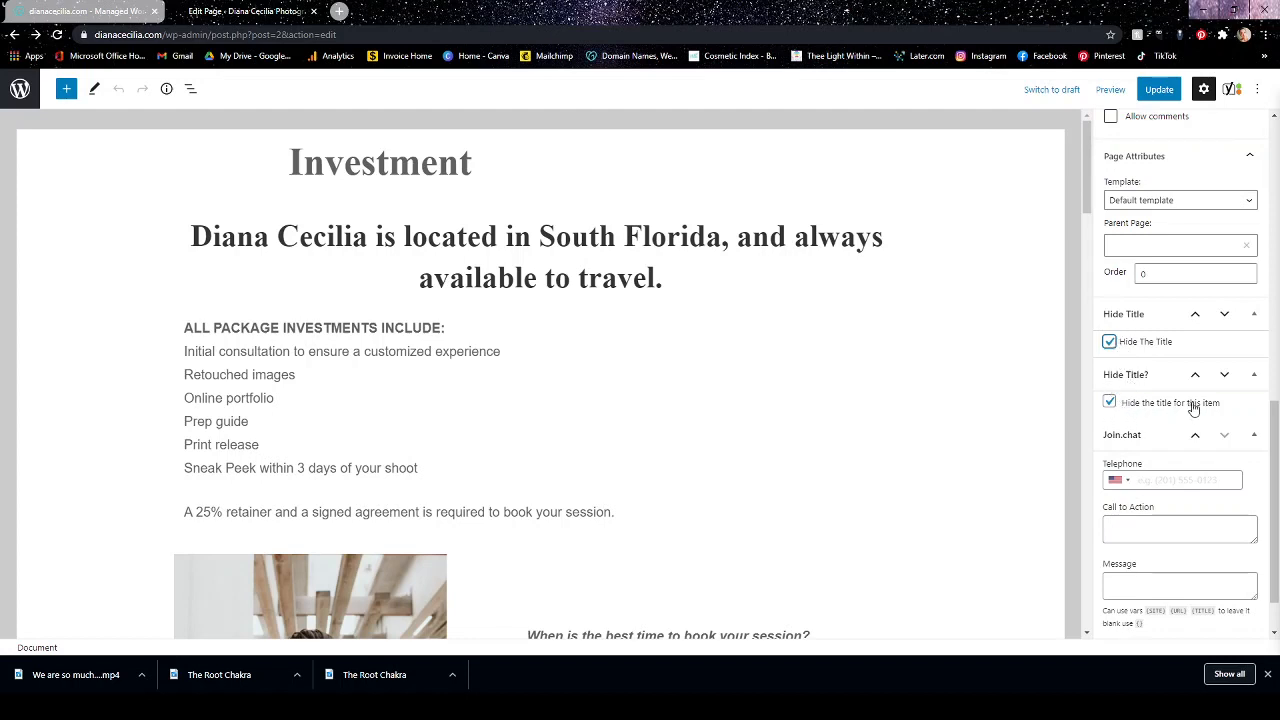
pyautogui.scroll(-1, 1193, 408)
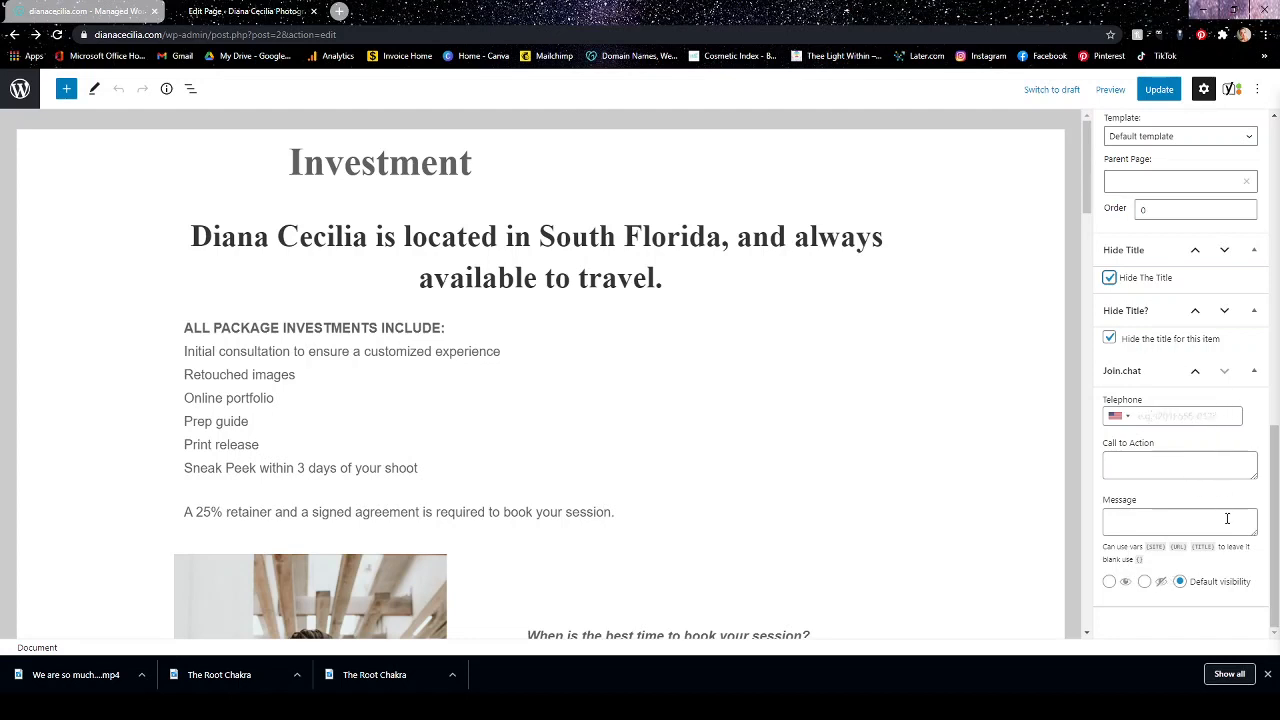
pyautogui.scroll(10, 1227, 518)
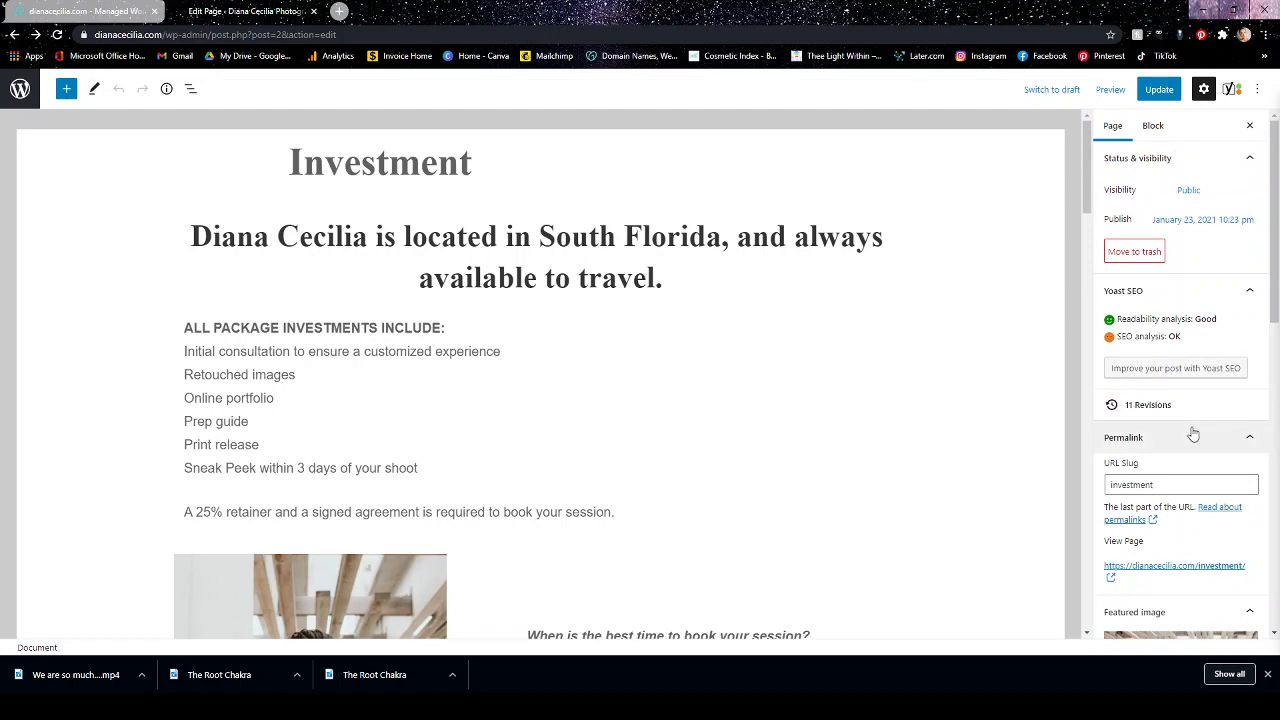
pyautogui.click(1162, 93)
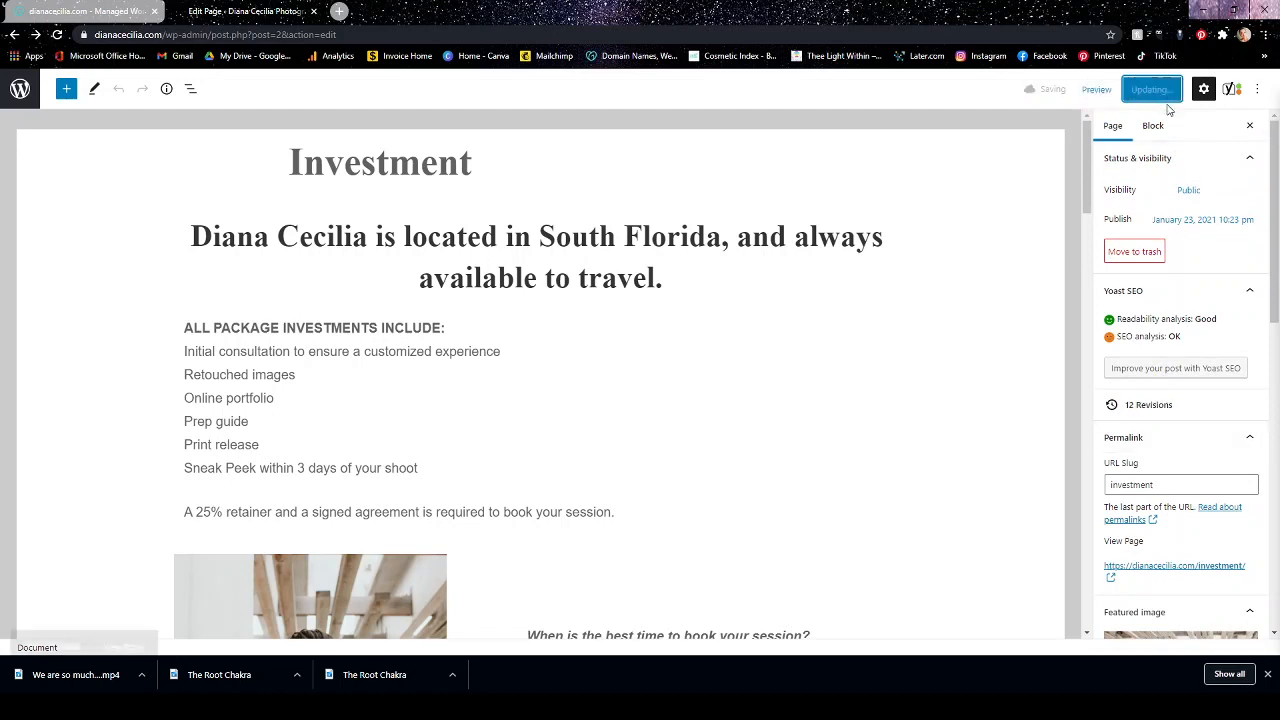
# Leave the Investment page for the list of pages and open the Instagram page in the editor, showing its link buttons.
pyautogui.click(22, 90)
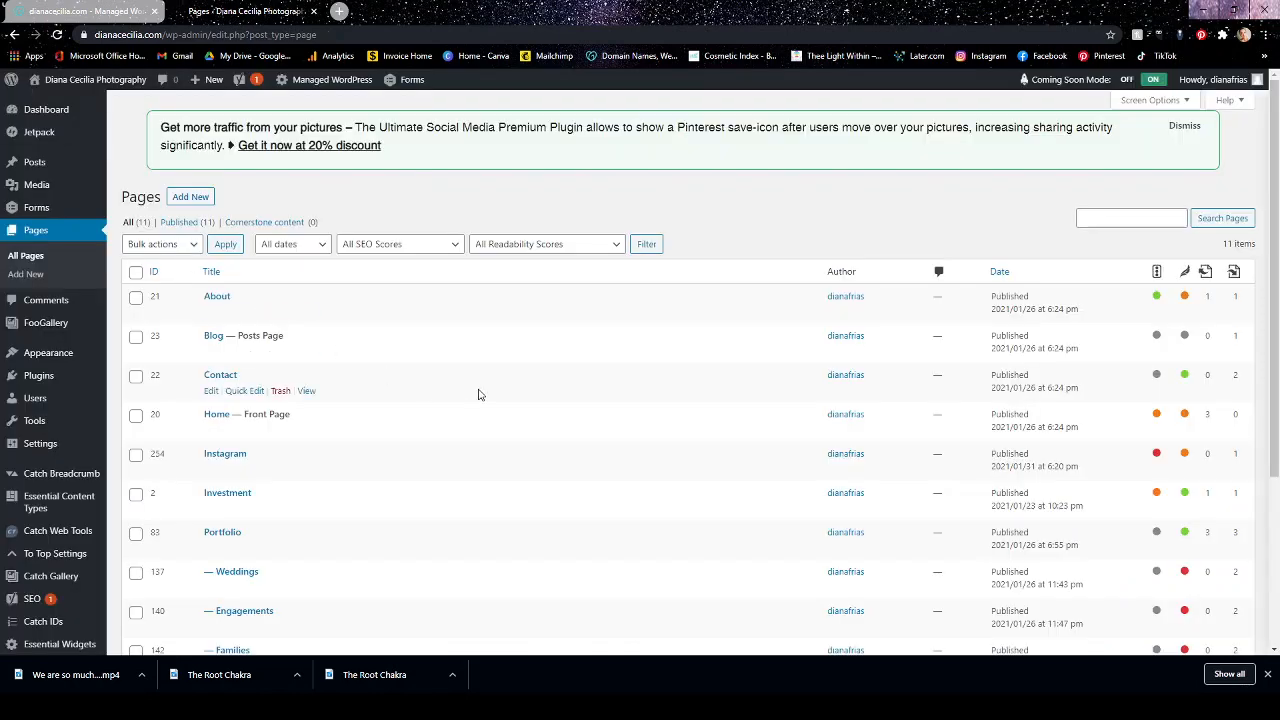
pyautogui.scroll(-2, 478, 392)
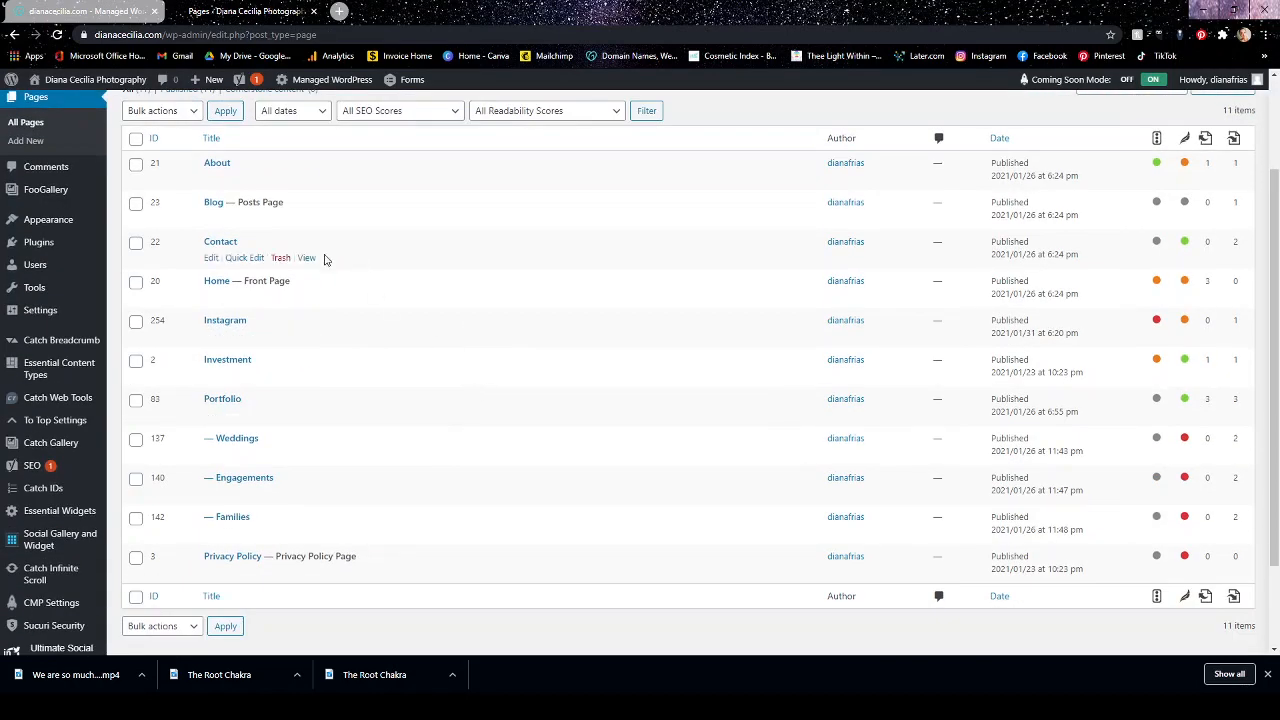
pyautogui.click(229, 322)
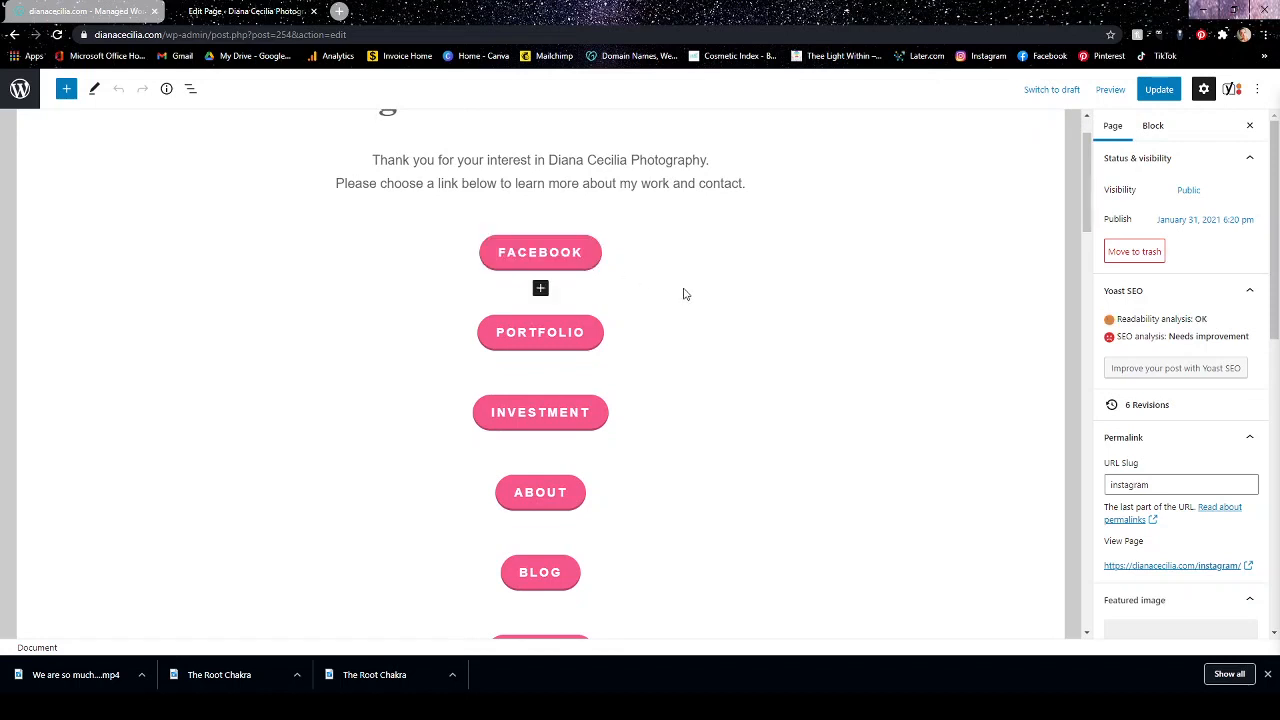
pyautogui.scroll(-1, 660, 305)
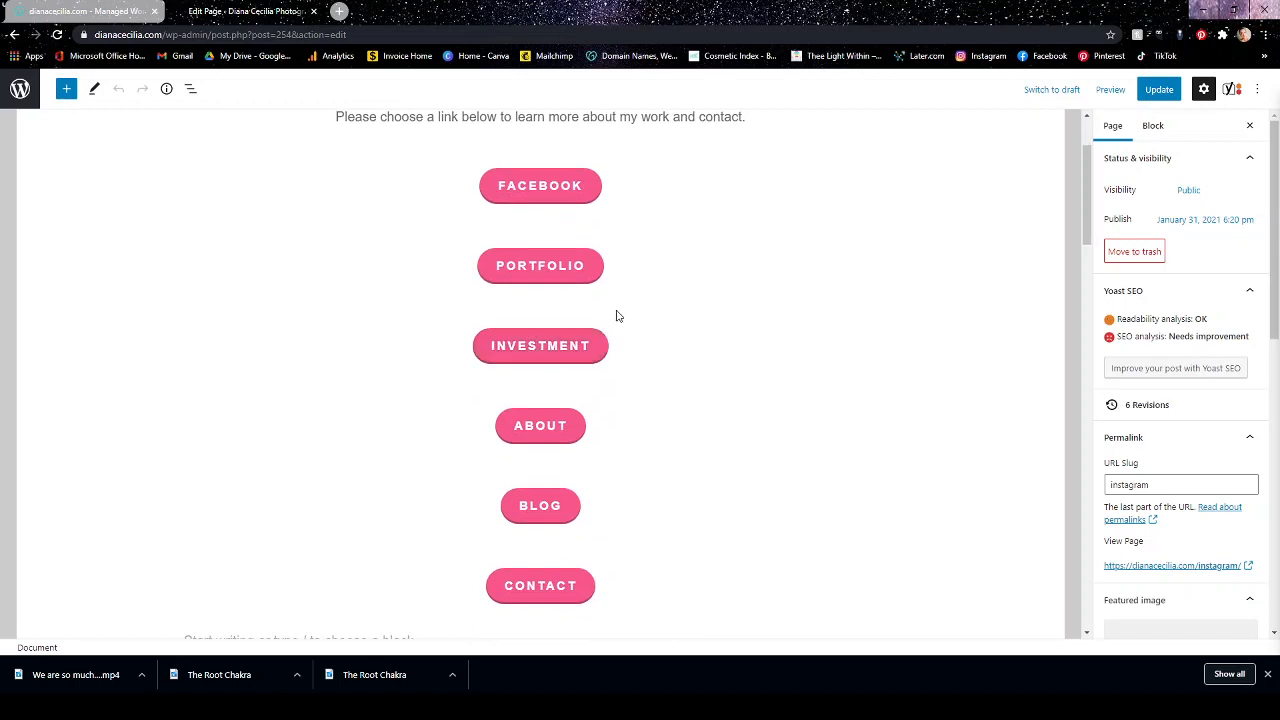
# Remove the Blog button from the Instagram page, including the blank button that takes its place.
pyautogui.click(567, 507)
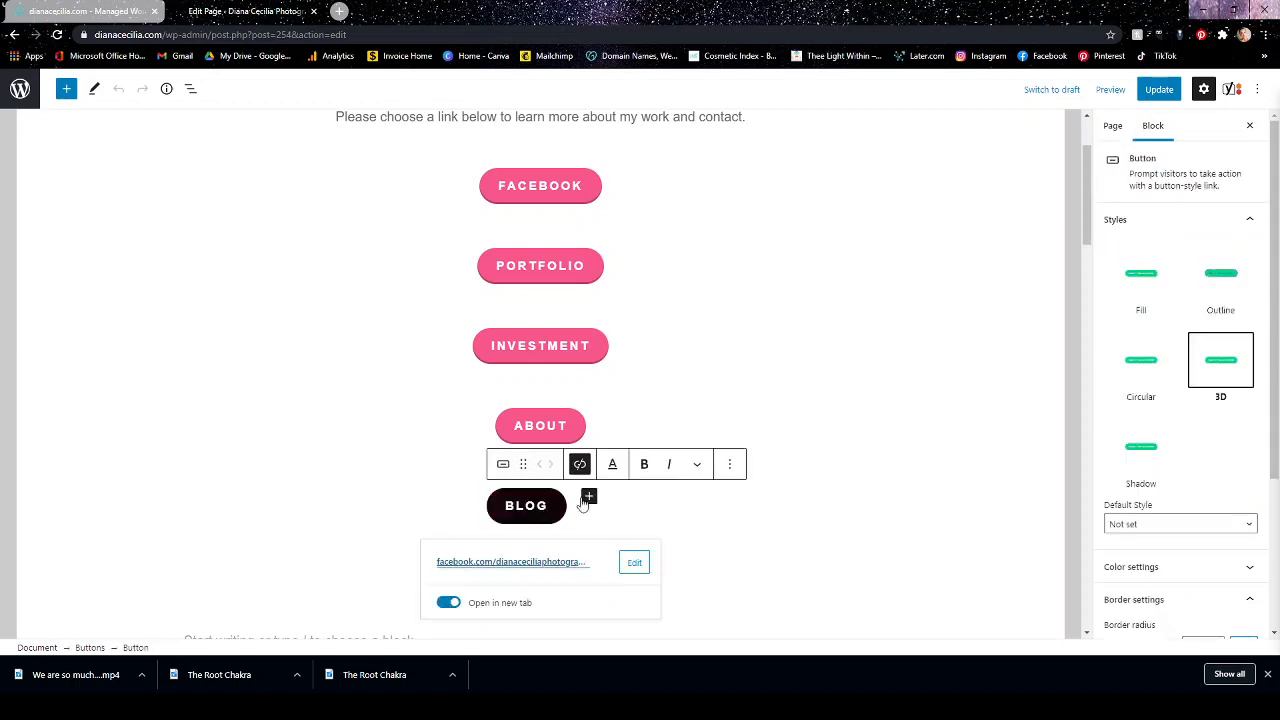
pyautogui.click(731, 464)
pyautogui.click(745, 419)
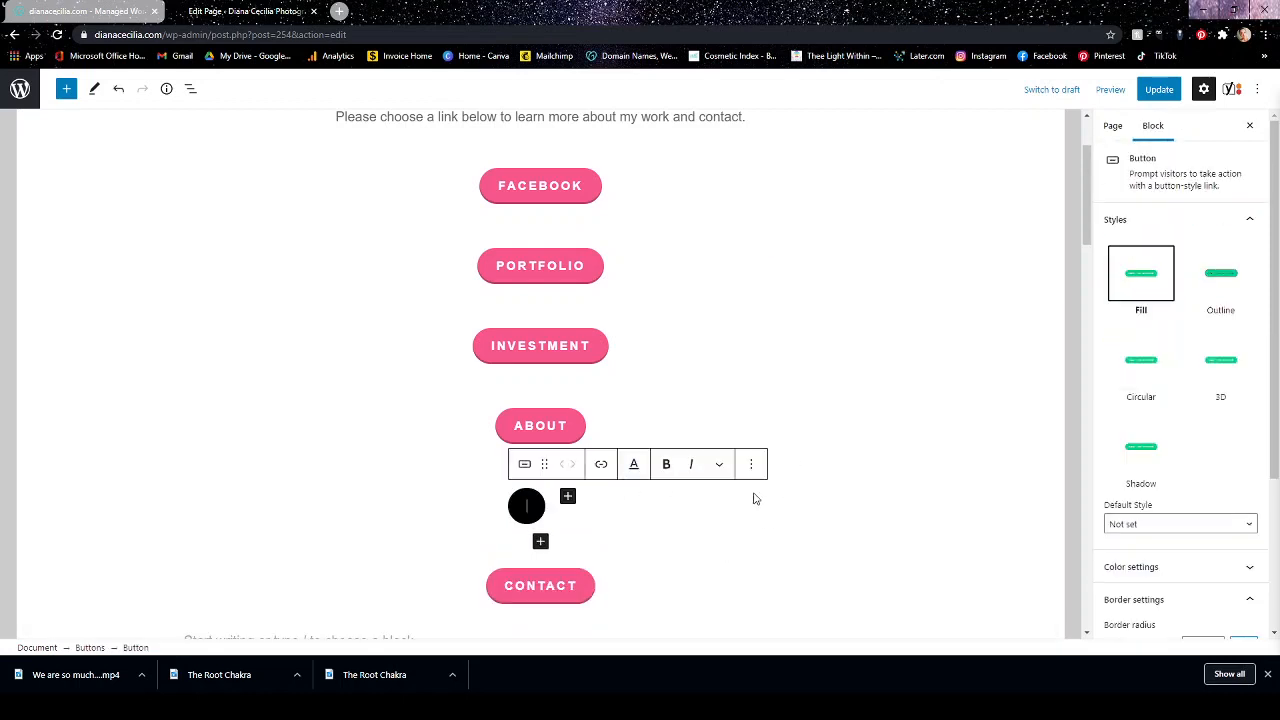
pyautogui.click(752, 466)
pyautogui.click(745, 420)
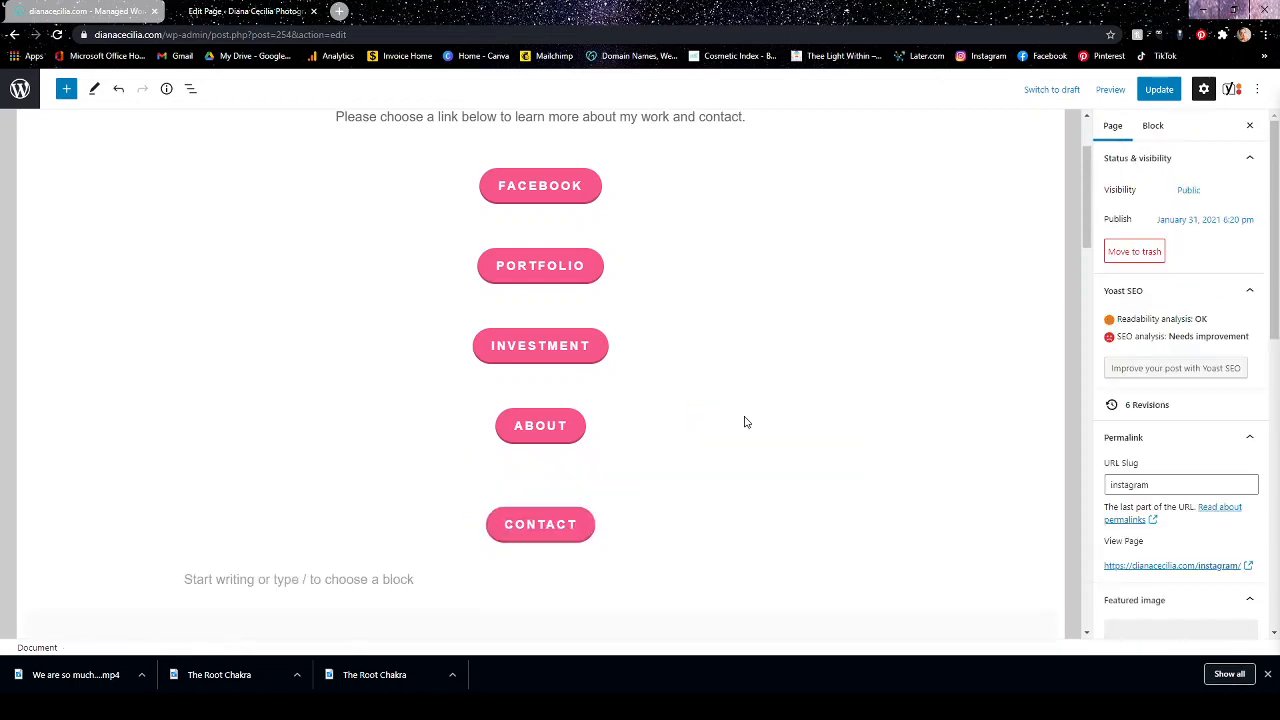
pyautogui.click(810, 400)
# Check the link settings of the Contact, Investment and Facebook buttons.
pyautogui.click(538, 535)
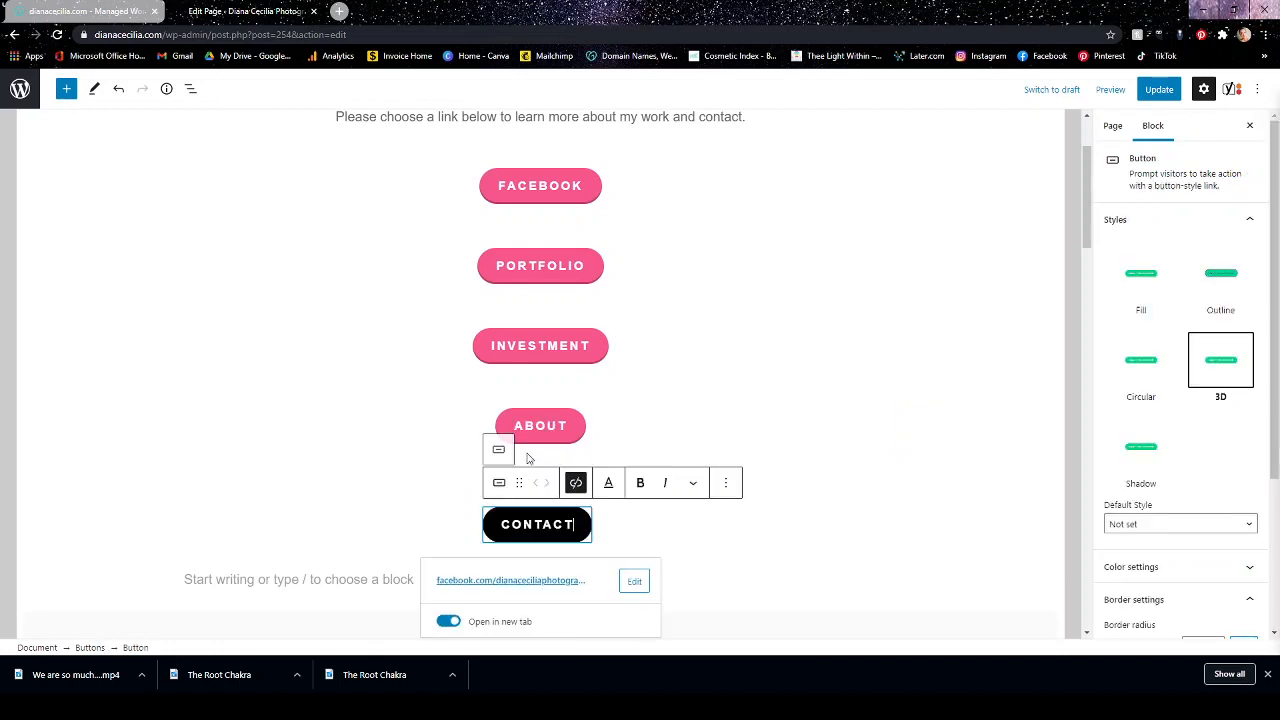
pyautogui.click(585, 346)
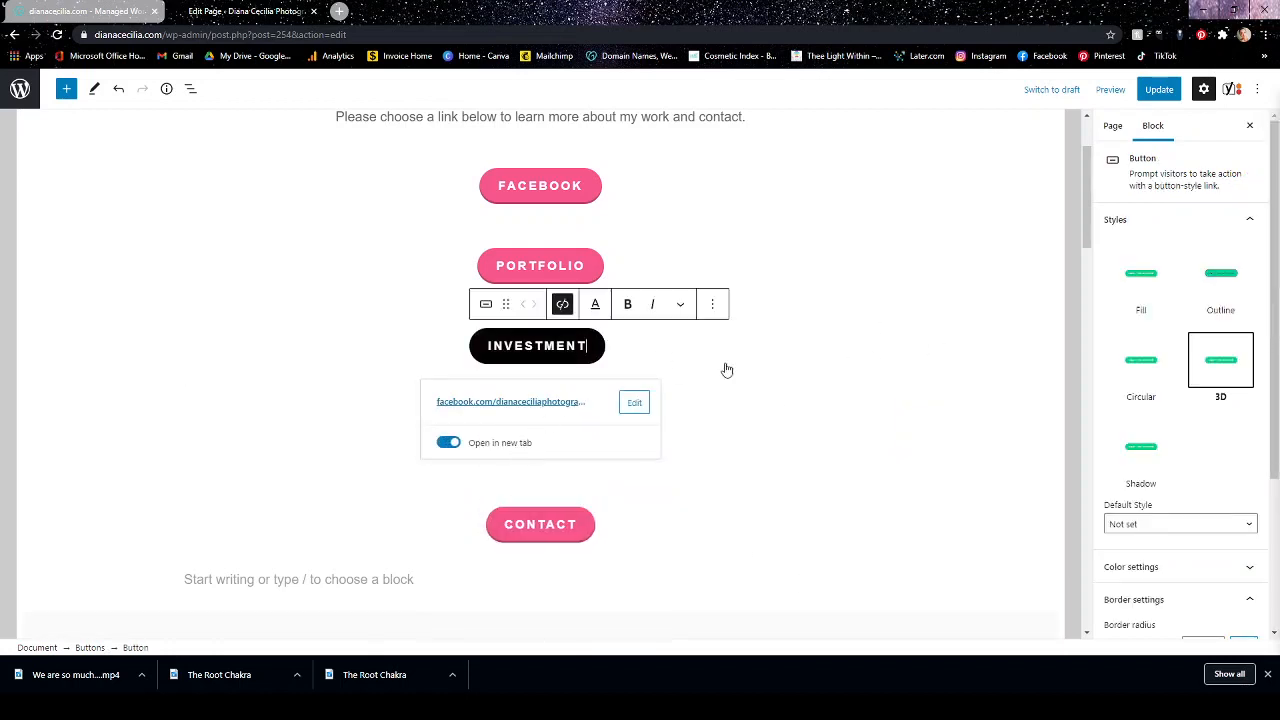
pyautogui.click(952, 198)
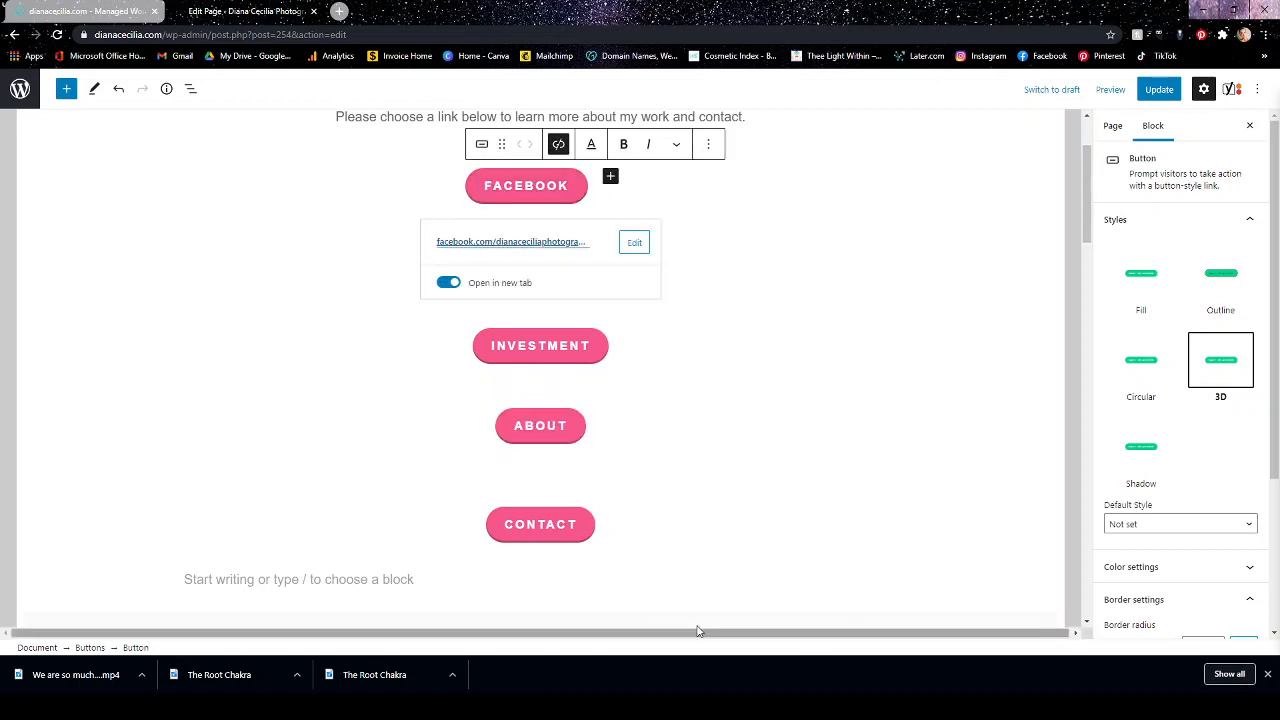
pyautogui.click(473, 578)
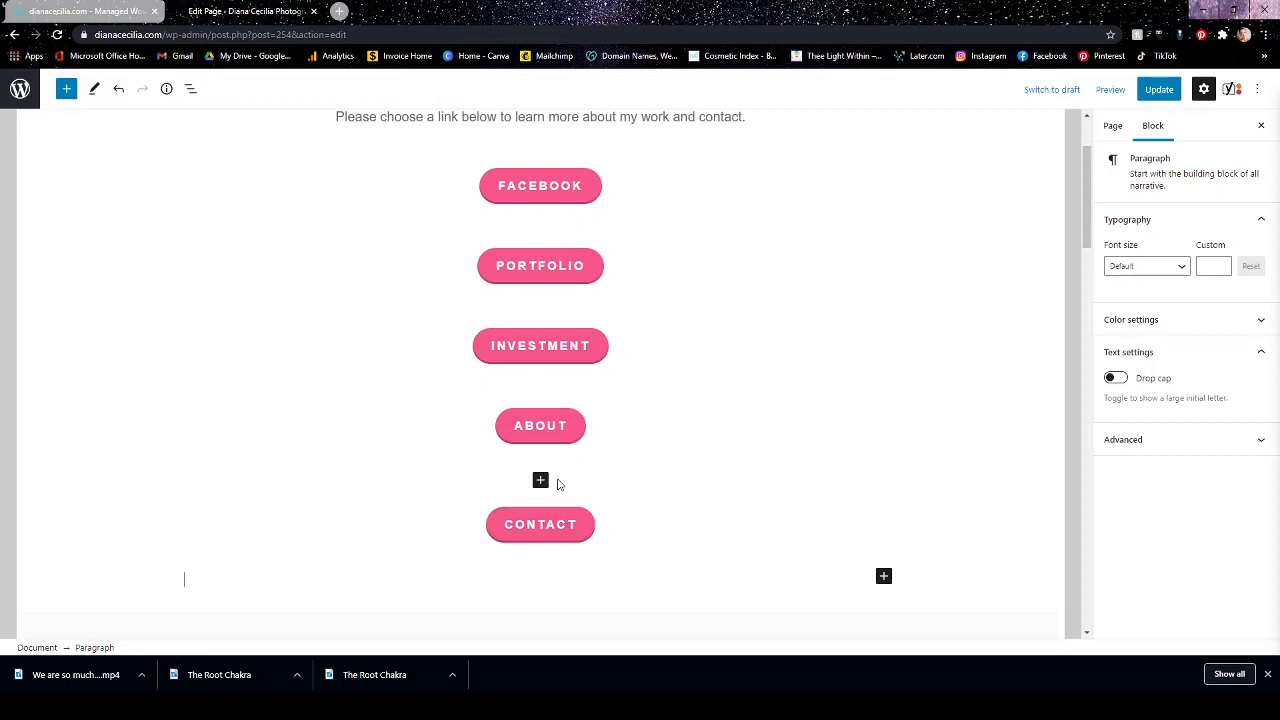
# Delete the empty Buttons block between the About and Contact buttons.
pyautogui.click(558, 485)
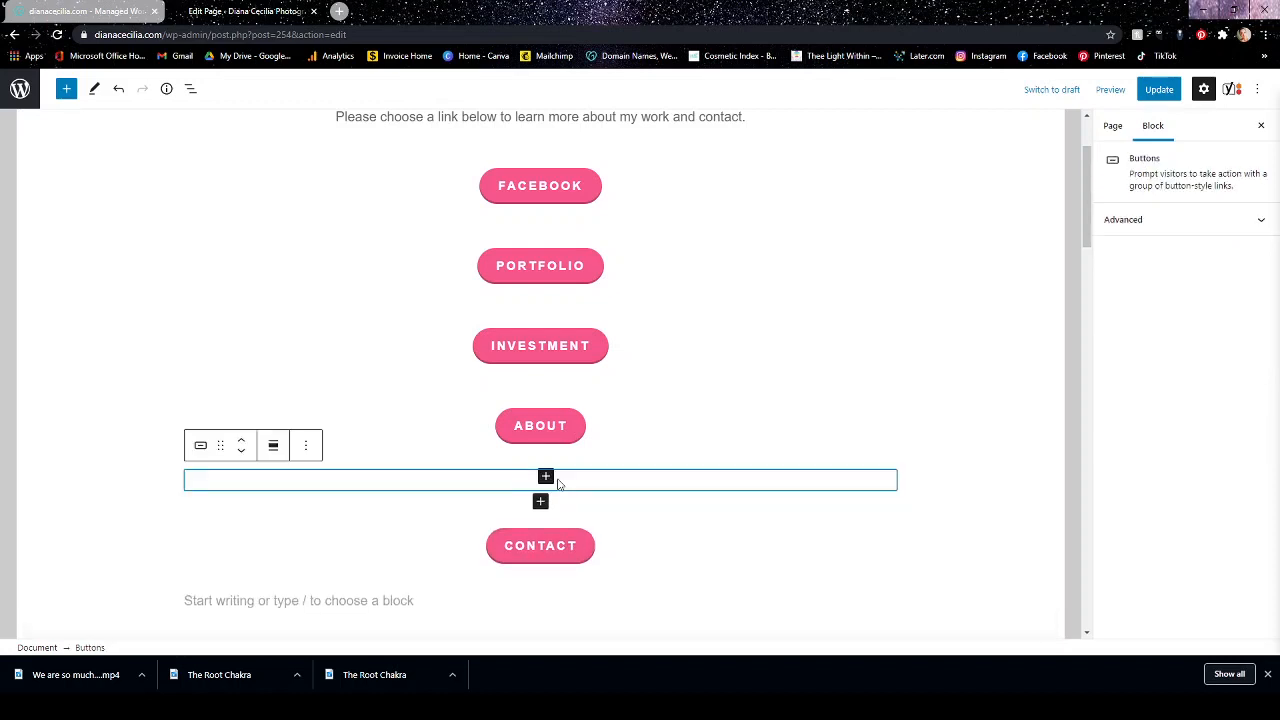
pyautogui.click(306, 446)
pyautogui.click(313, 404)
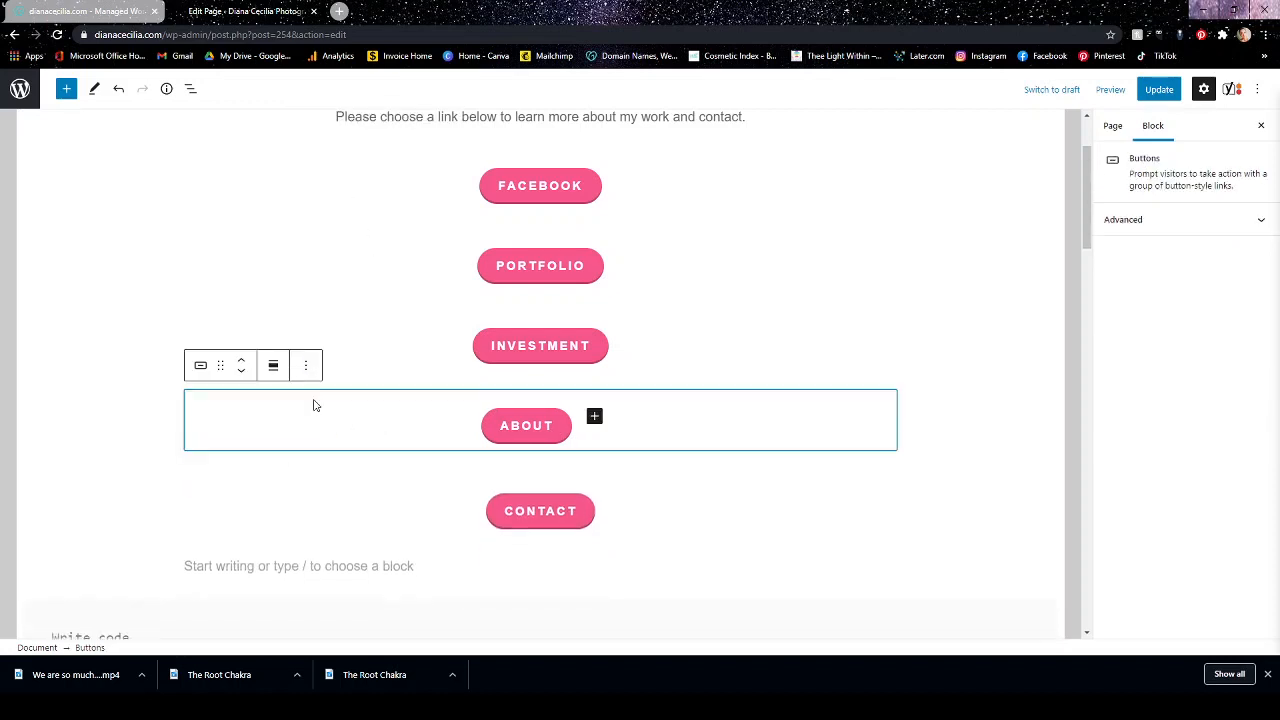
pyautogui.click(310, 558)
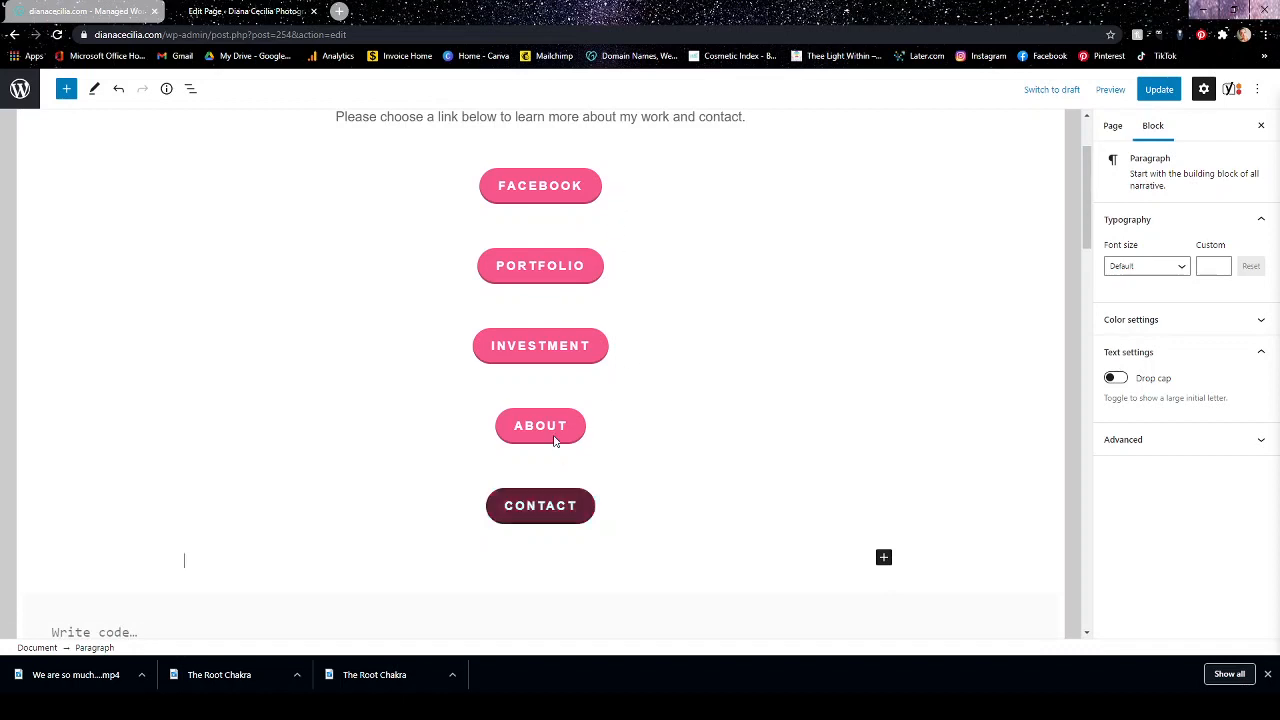
# Add a blank button beside the Facebook button and try to move it onto its own row.
pyautogui.click(545, 189)
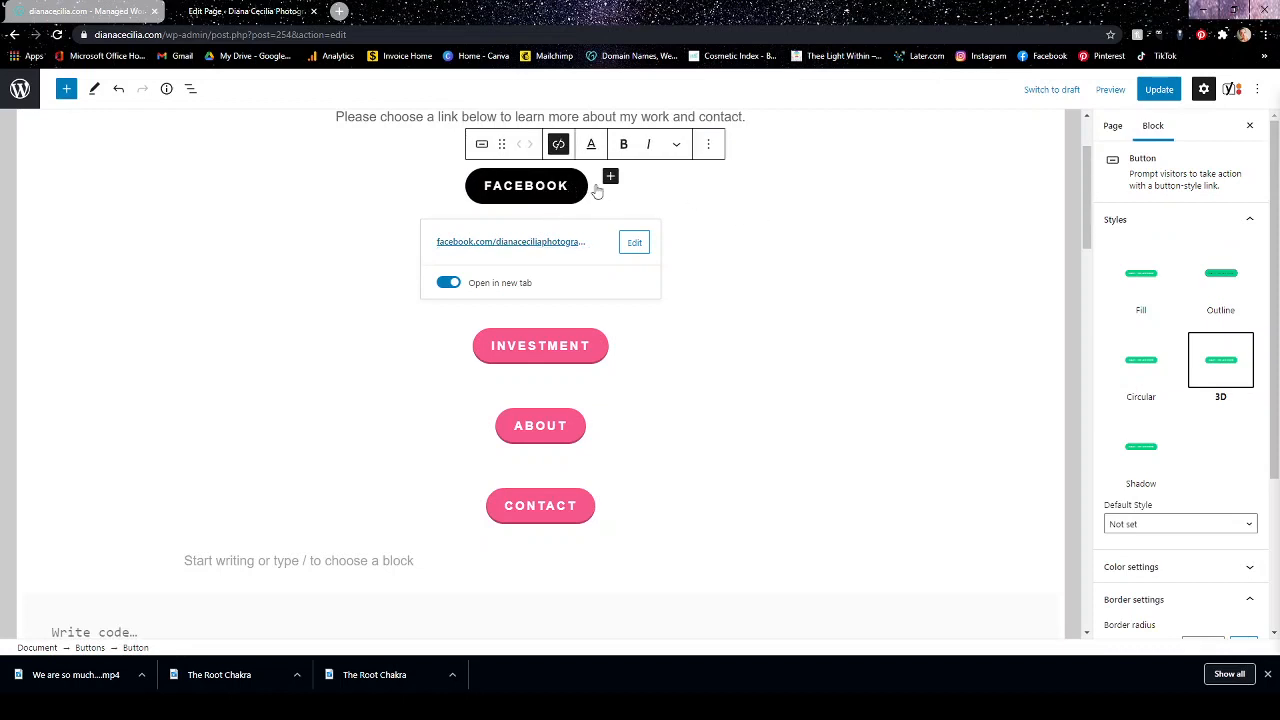
pyautogui.press('Return')
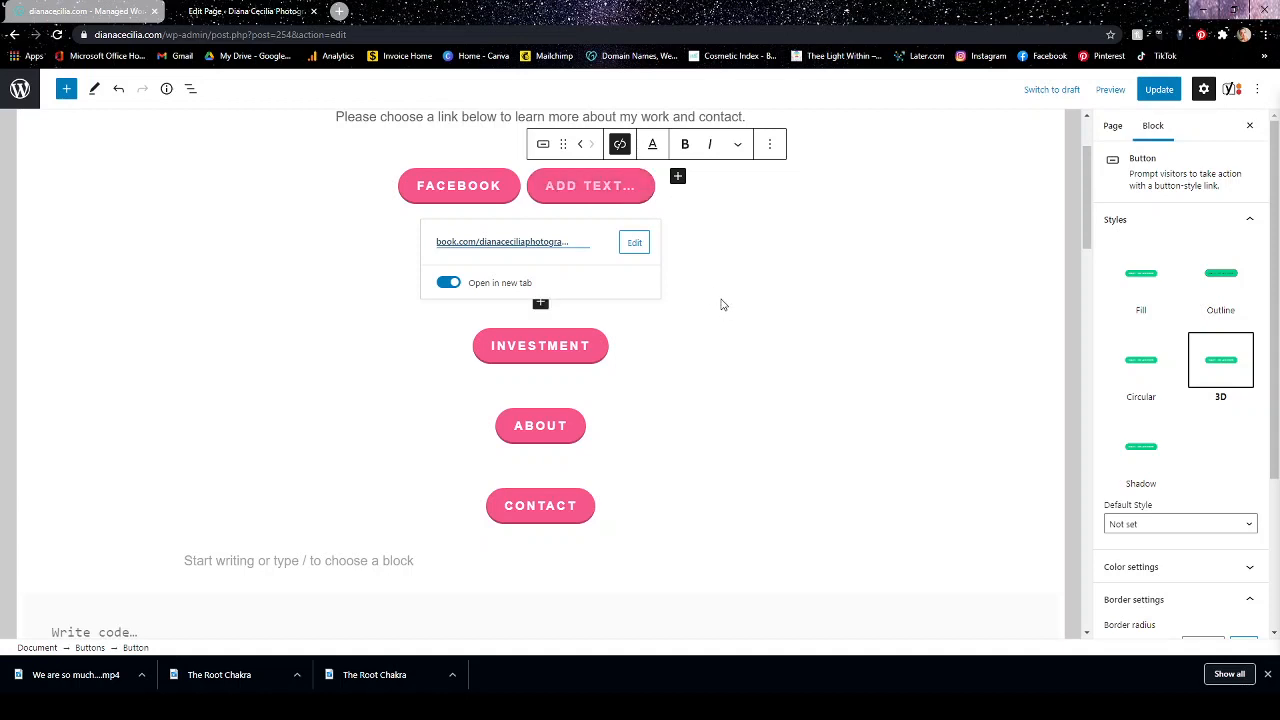
pyautogui.moveTo(563, 144); pyautogui.dragTo(545, 240)
pyautogui.click(803, 313)
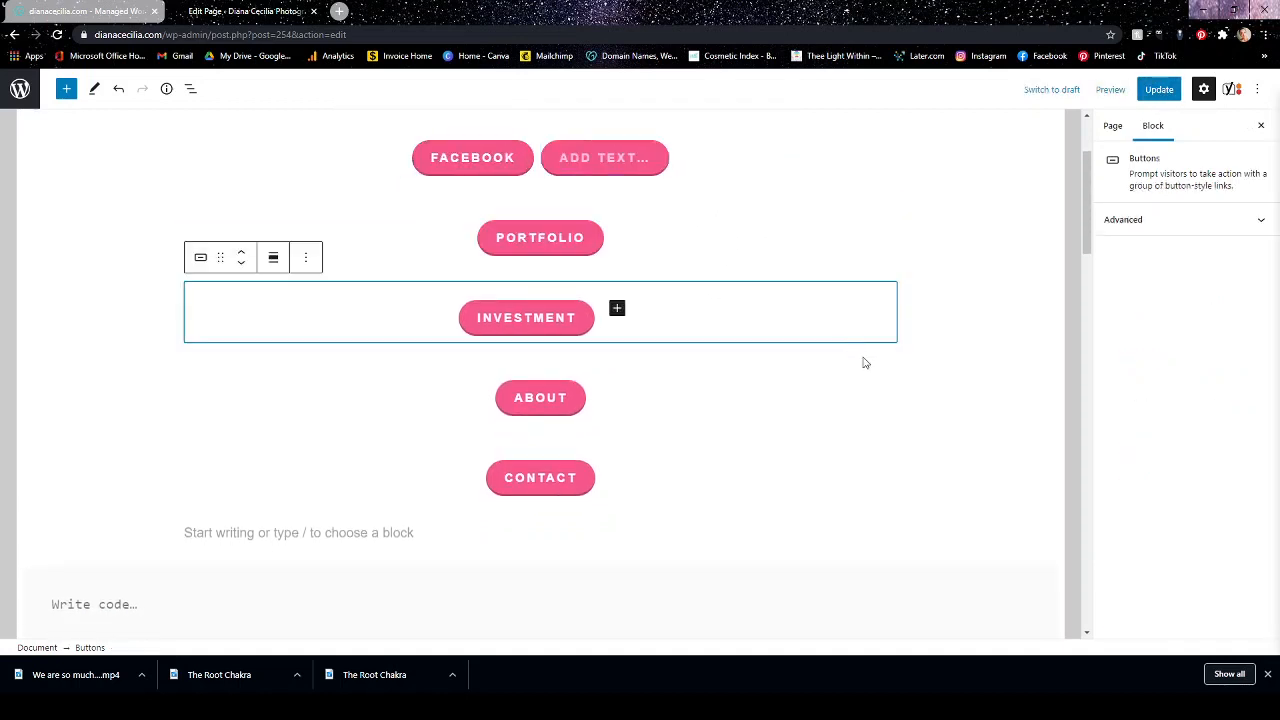
pyautogui.scroll(2, 870, 365)
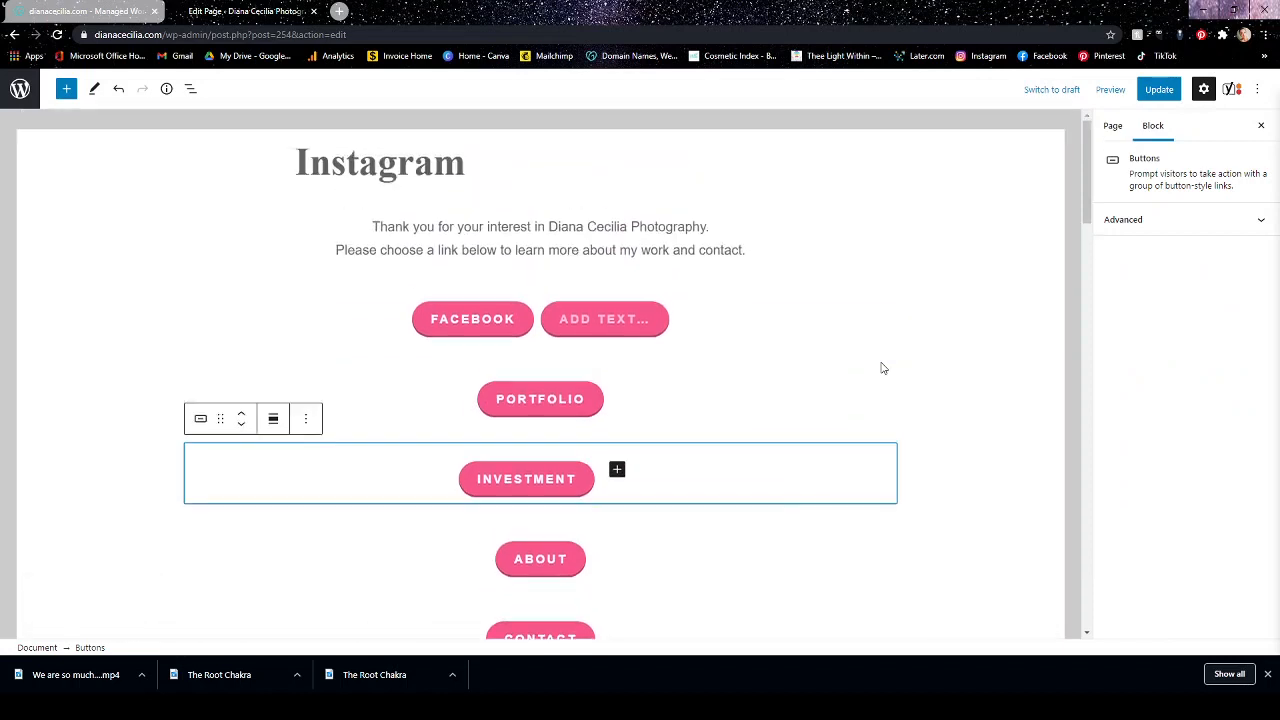
# Label the blank button beside Facebook PINETERST and set its link to pinterest.com/dianaceciliaphotography.
pyautogui.click(668, 328)
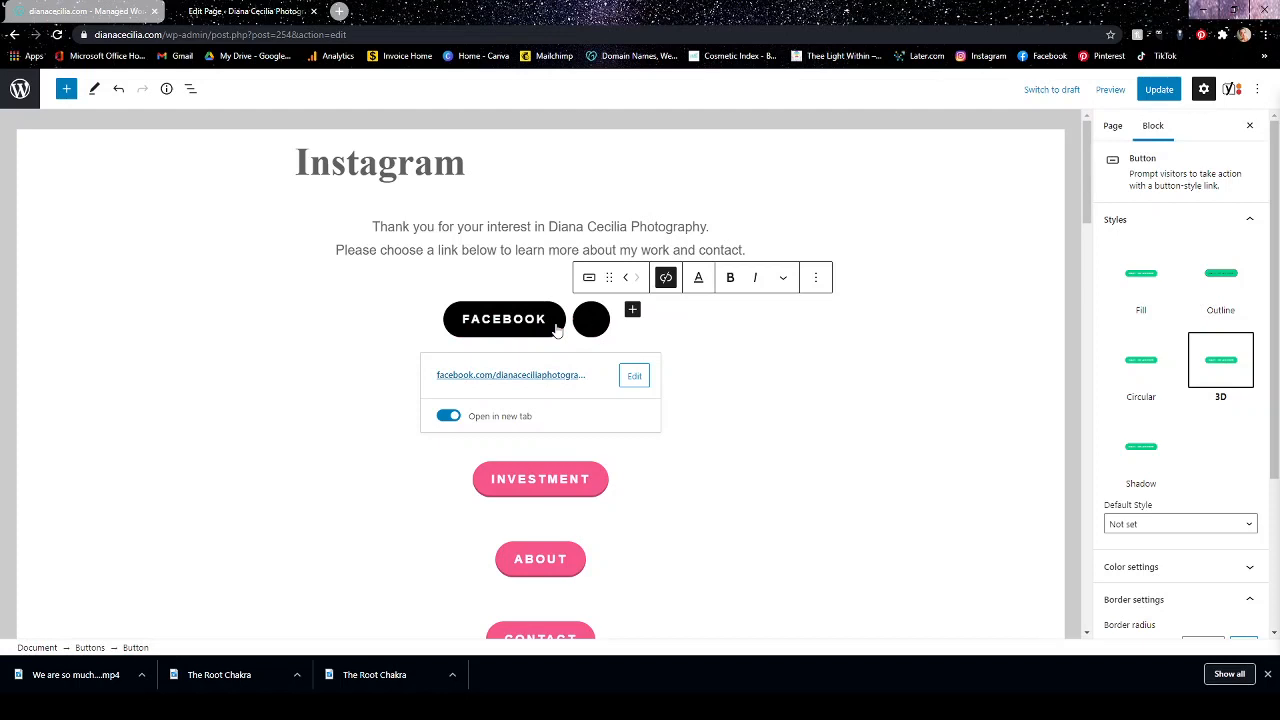
pyautogui.write('PINETERST')
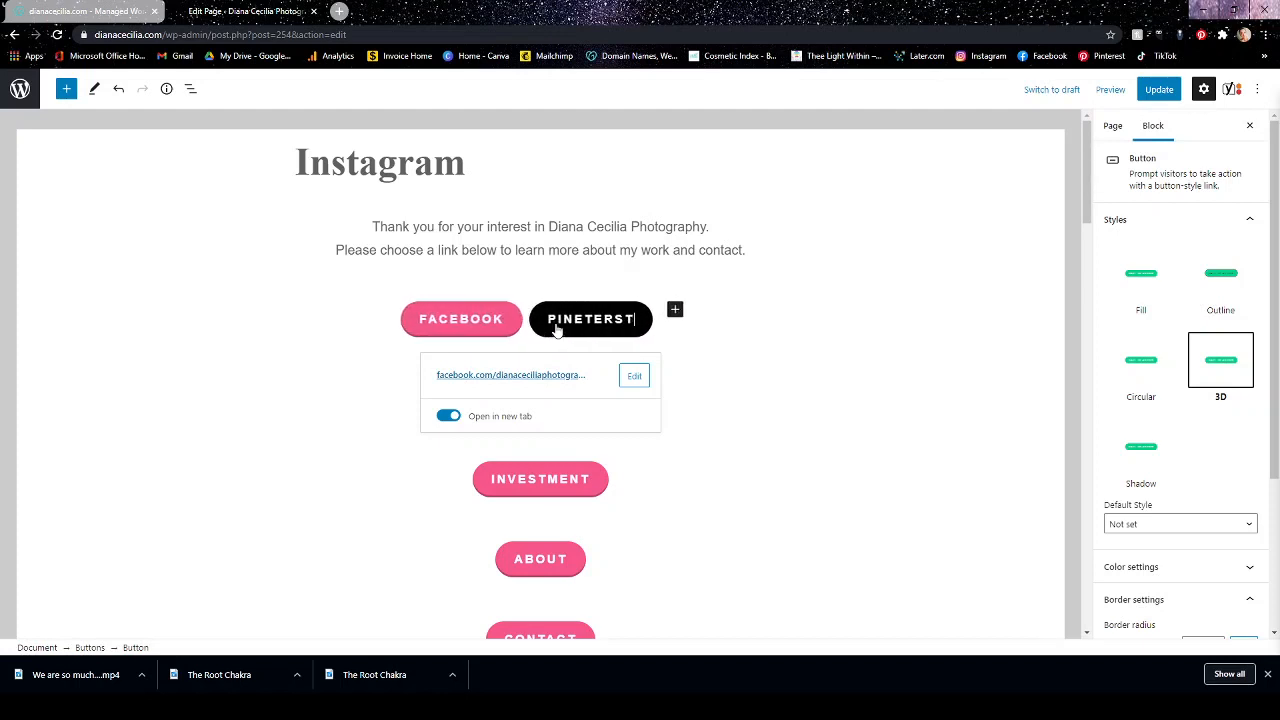
pyautogui.click(633, 378)
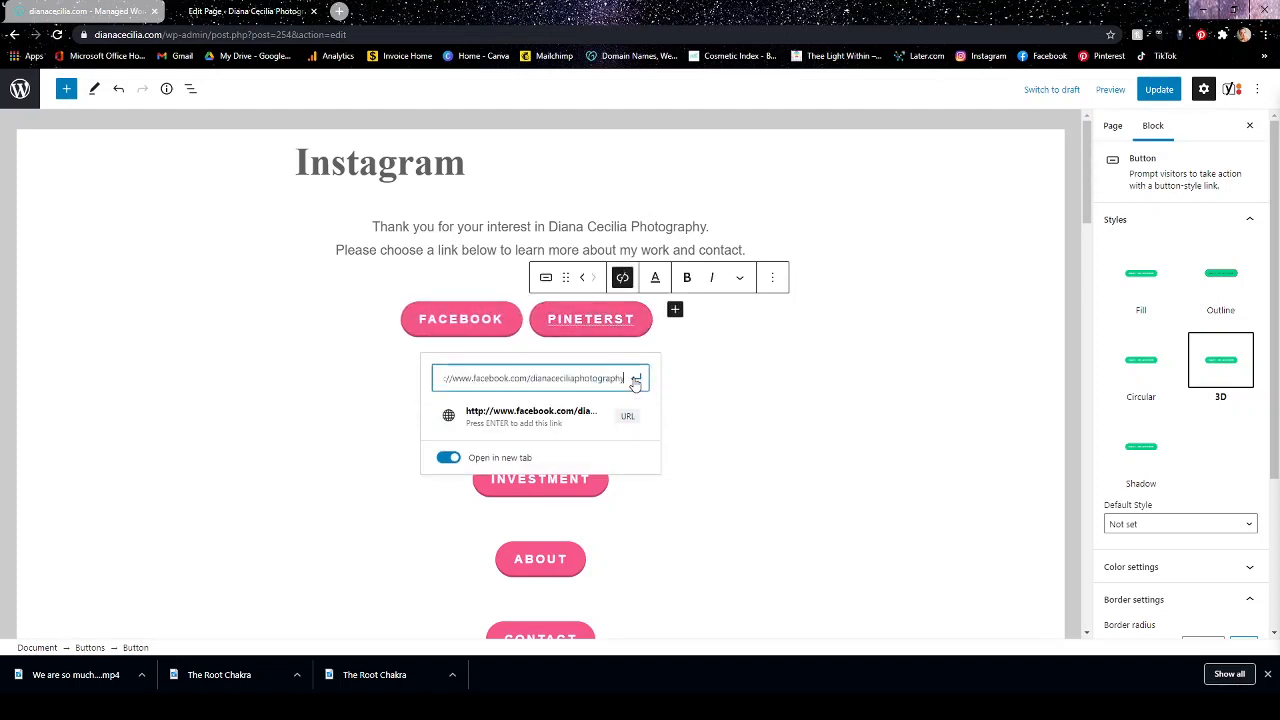
pyautogui.tripleClick(492, 378)
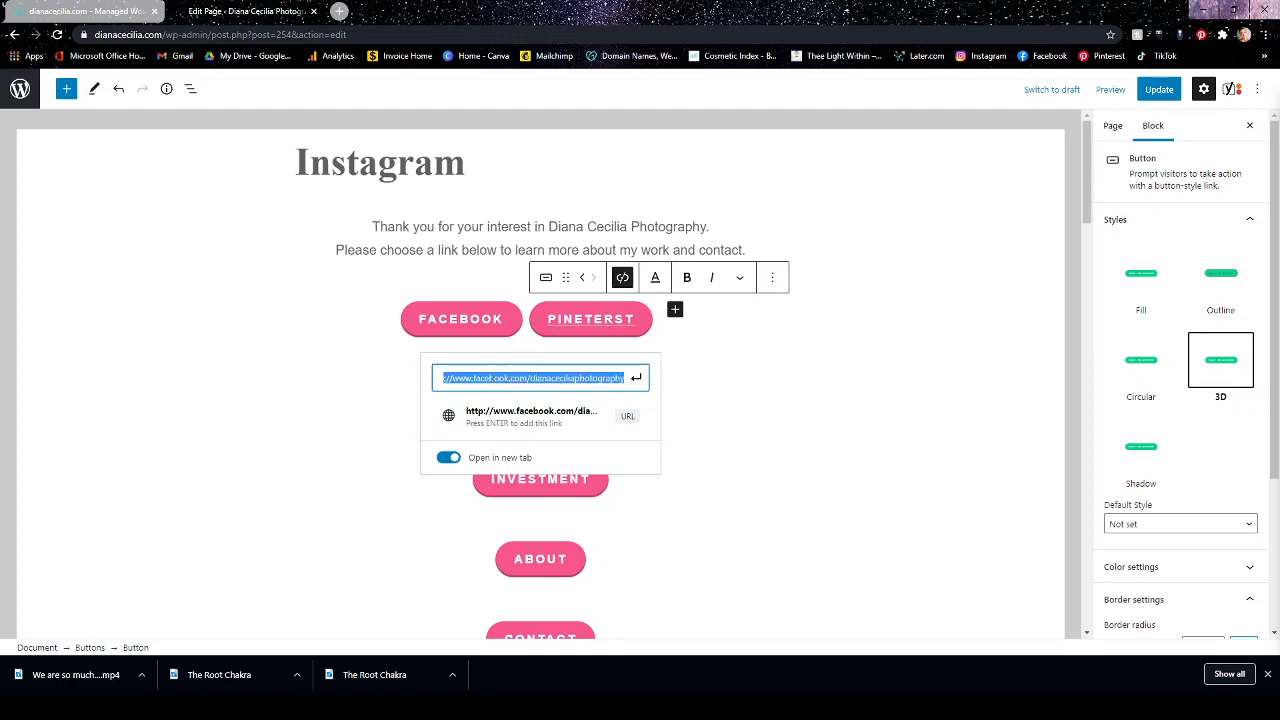
pyautogui.write('pinterest')
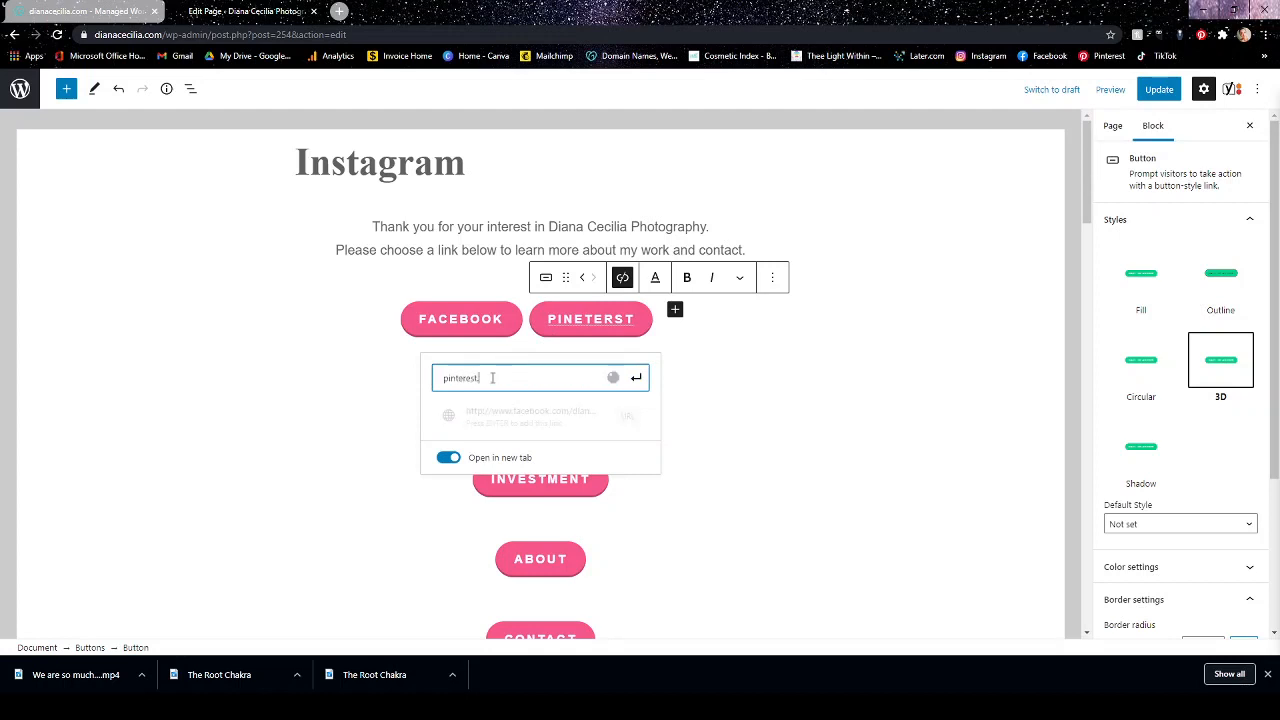
pyautogui.write('.com/dianaceciliaphotography')
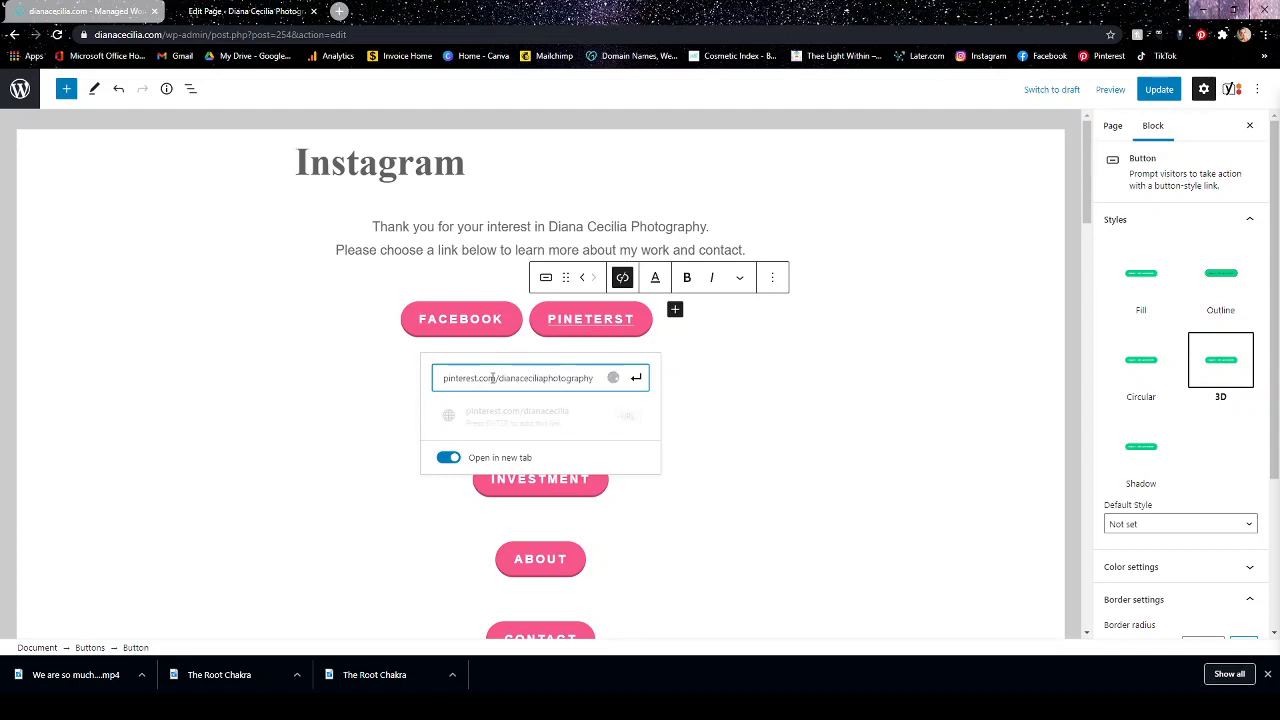
pyautogui.click(636, 378)
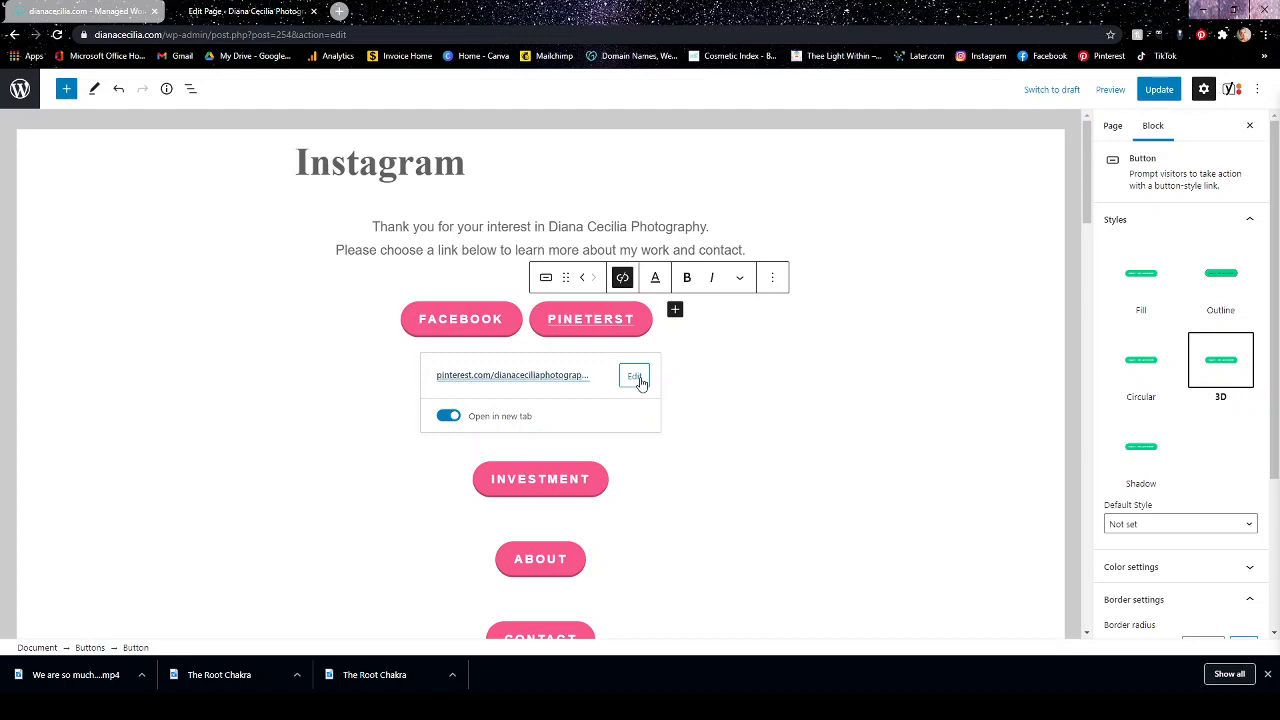
pyautogui.click(762, 416)
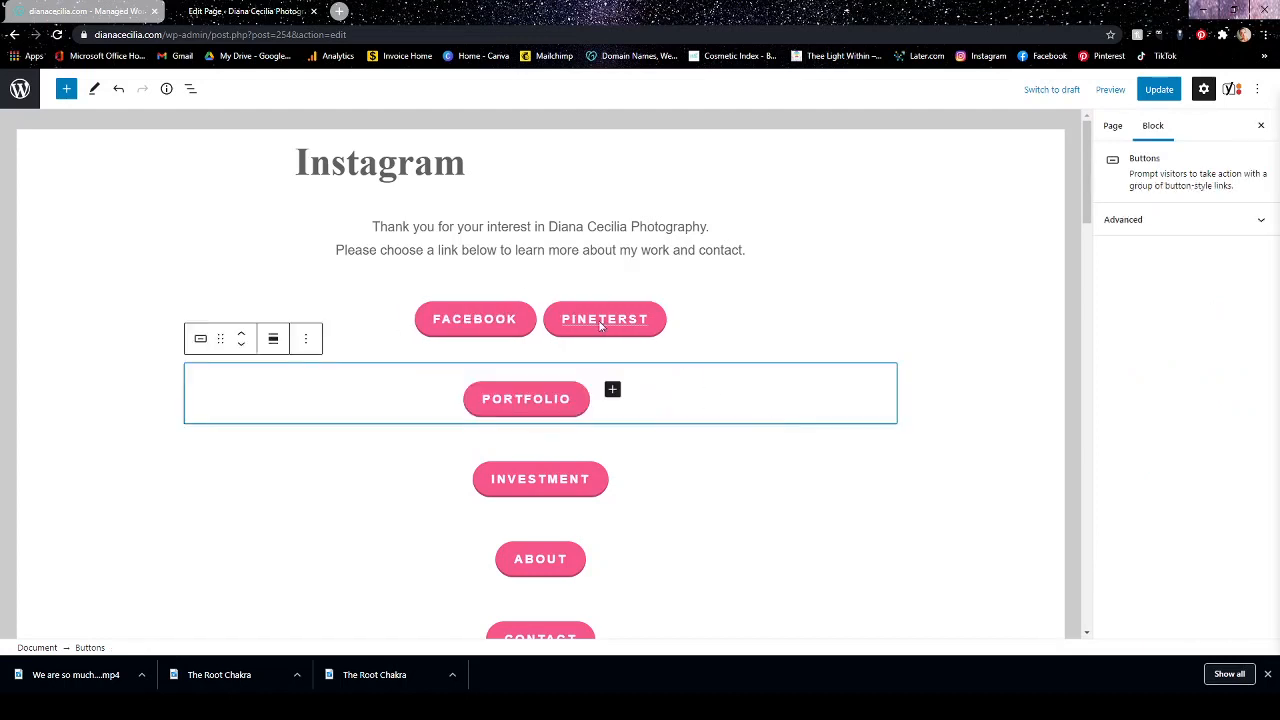
# Open the PINETERST button's link in a new tab and close that tab.
pyautogui.click(551, 323)
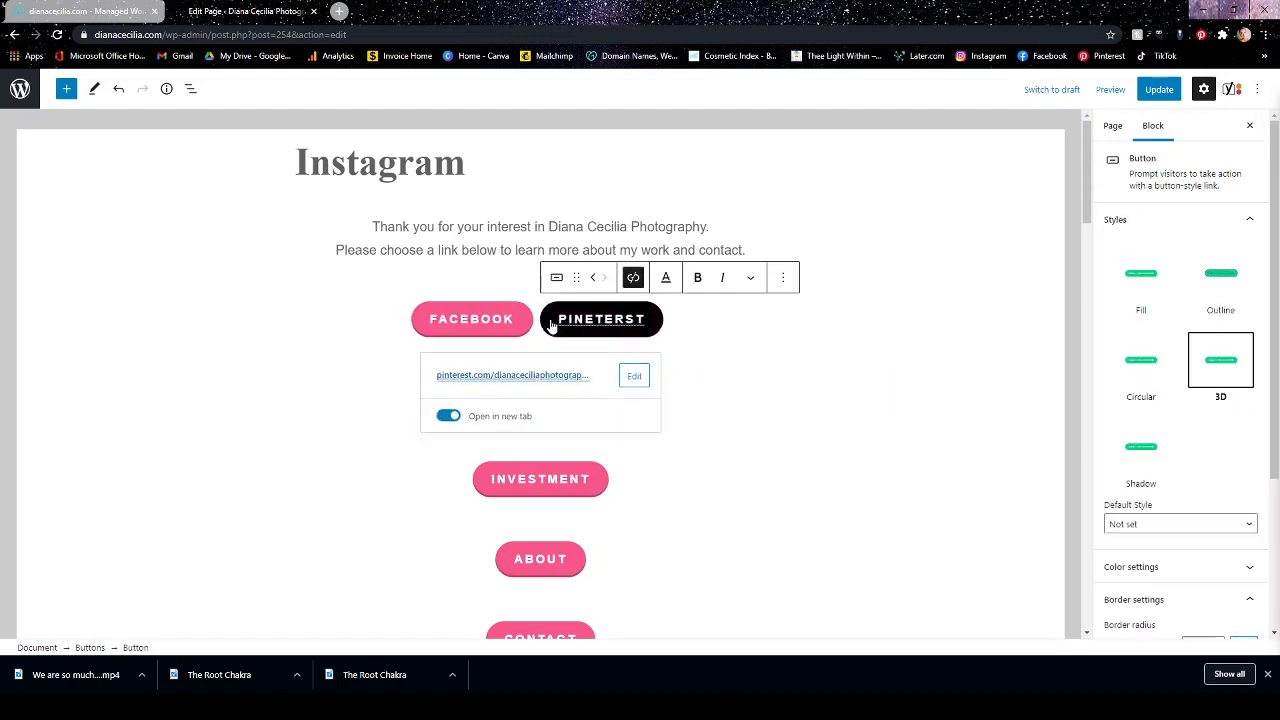
pyautogui.click(551, 324)
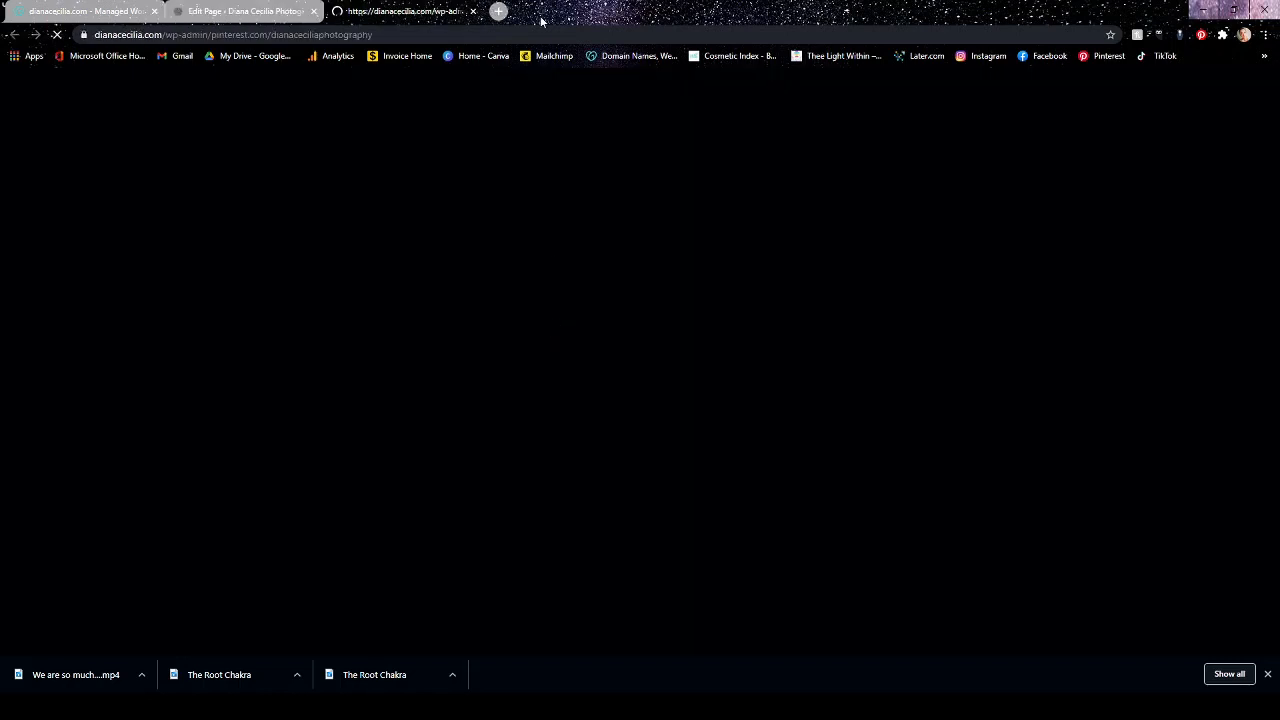
pyautogui.click(475, 11)
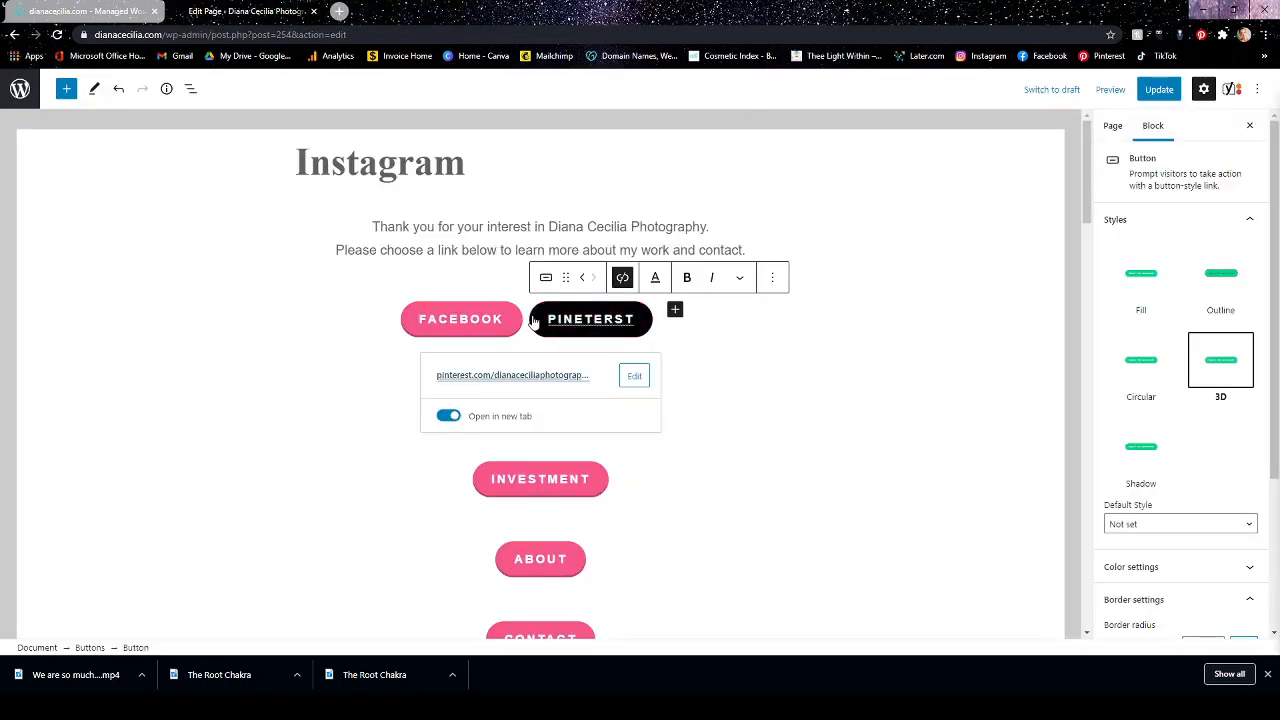
pyautogui.click(904, 356)
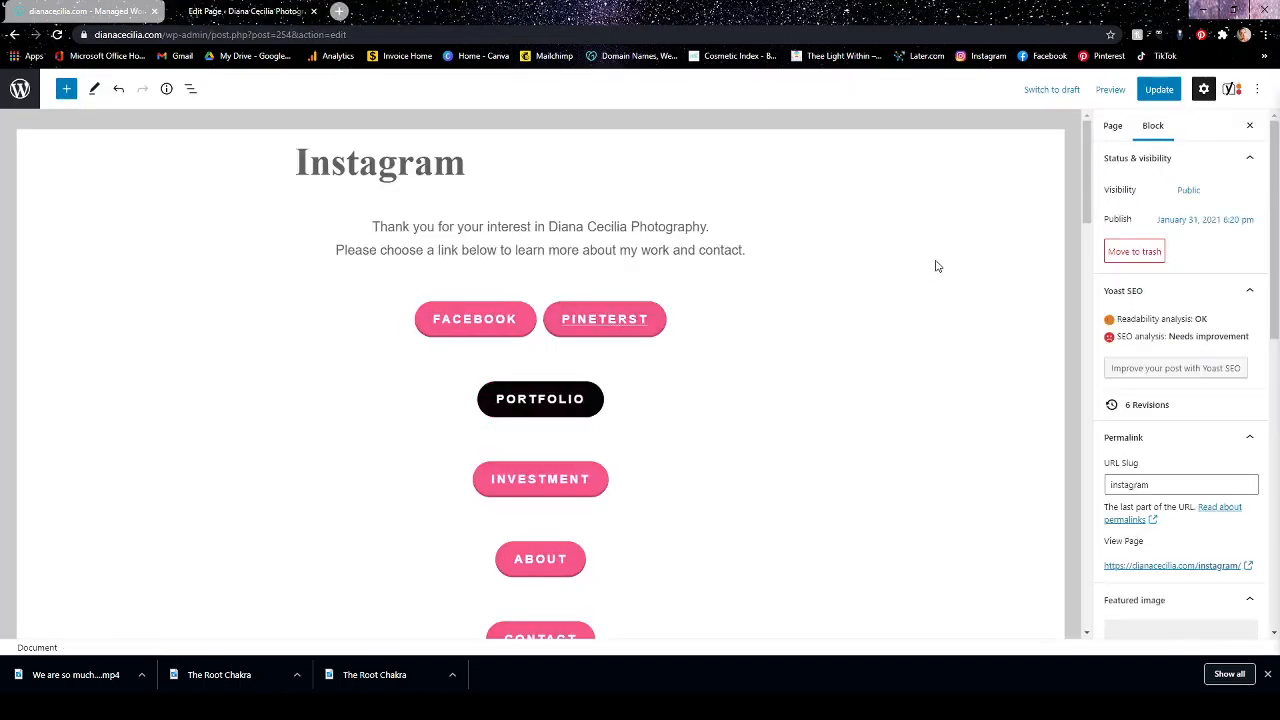
pyautogui.click(767, 313)
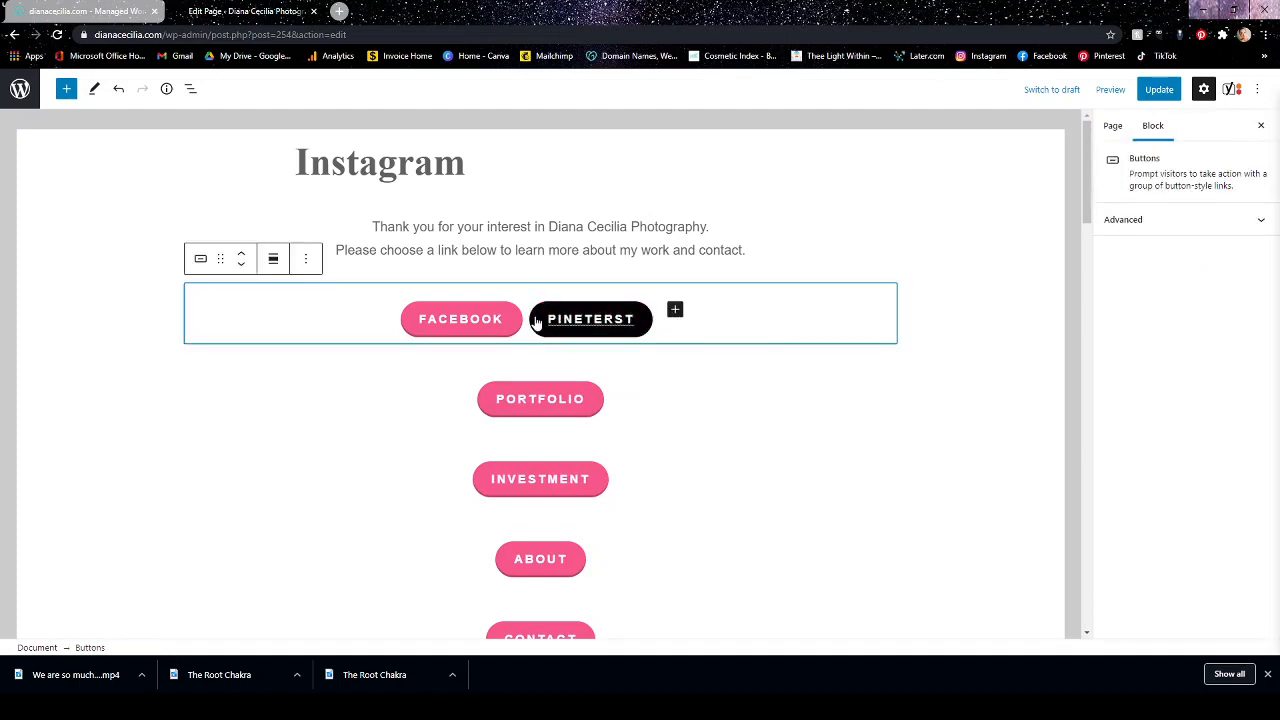
# Move the PINETERST button out of the Facebook row to sit beside the Portfolio button.
pyautogui.moveTo(548, 435)
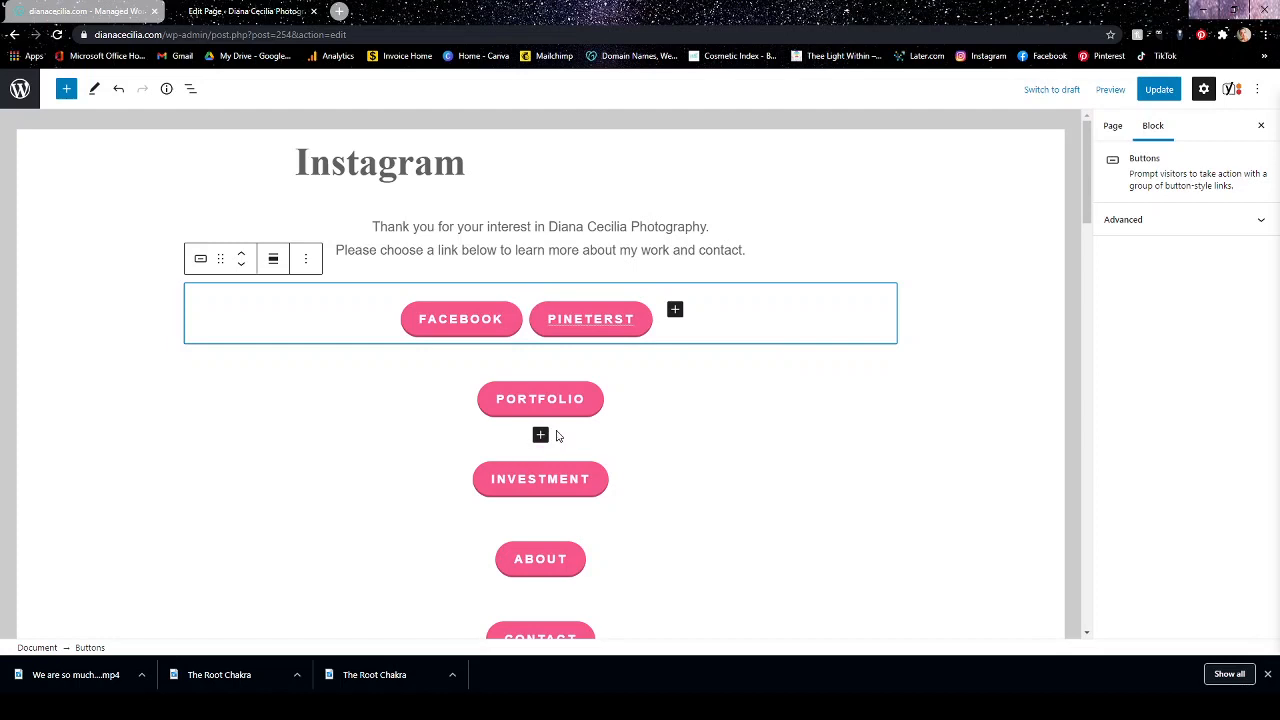
pyautogui.click(664, 322)
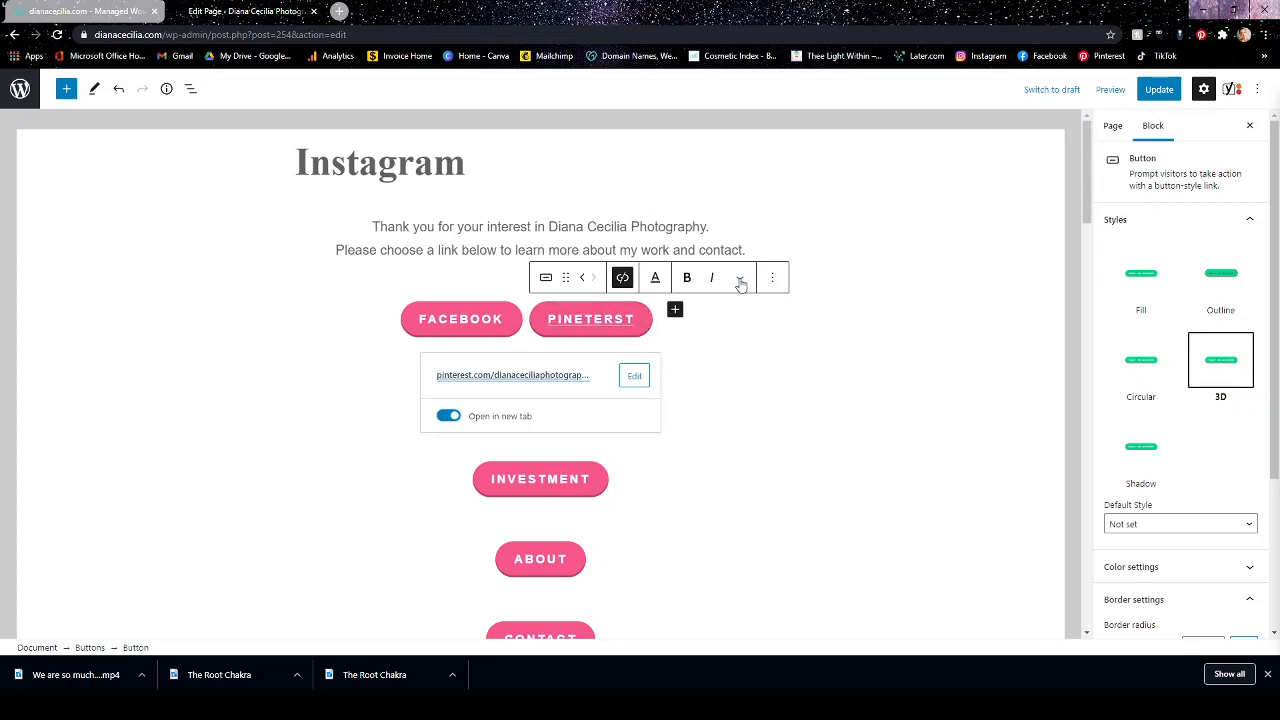
pyautogui.moveTo(565, 278); pyautogui.dragTo(550, 330)
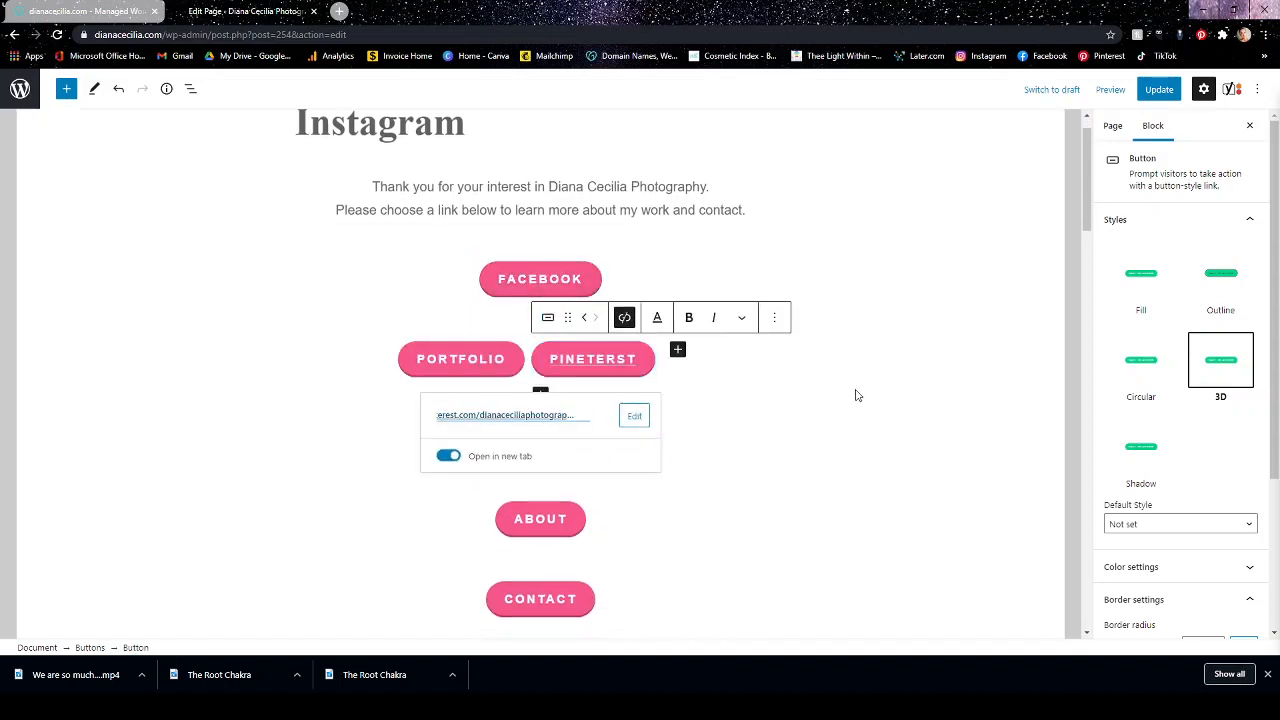
pyautogui.scroll(-3, 855, 388)
pyautogui.scroll(3, 852, 372)
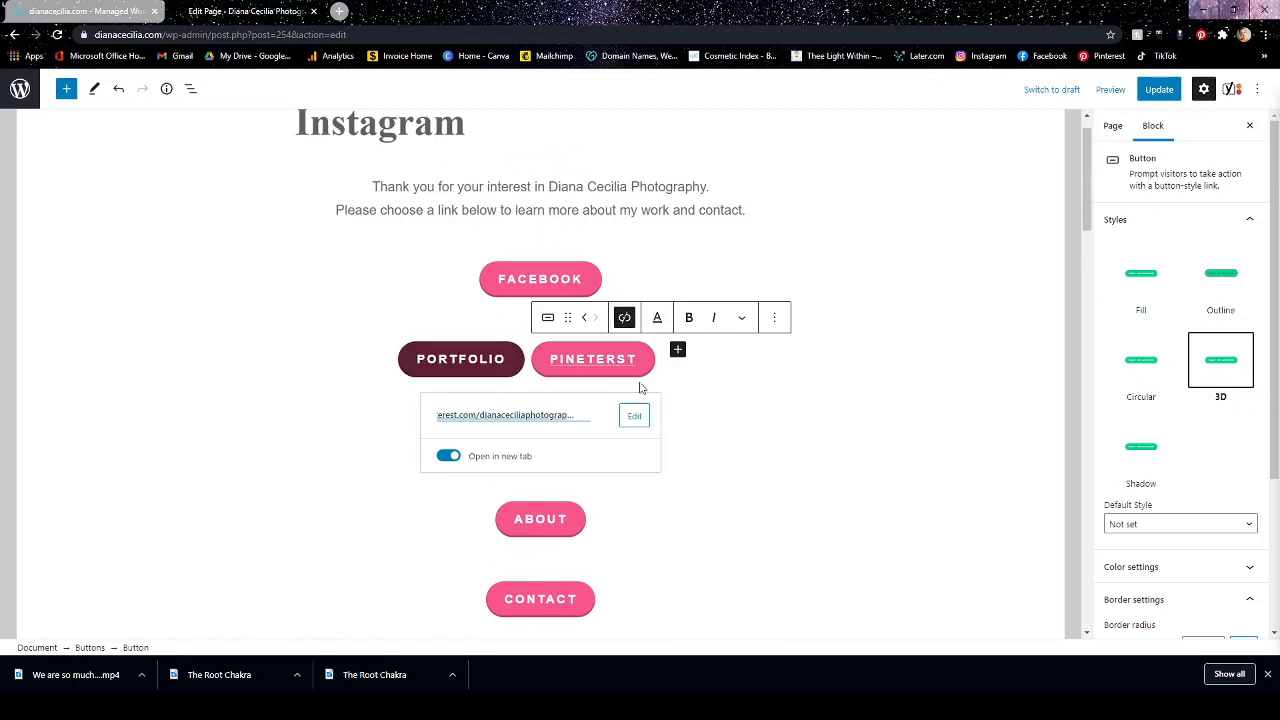
pyautogui.click(750, 389)
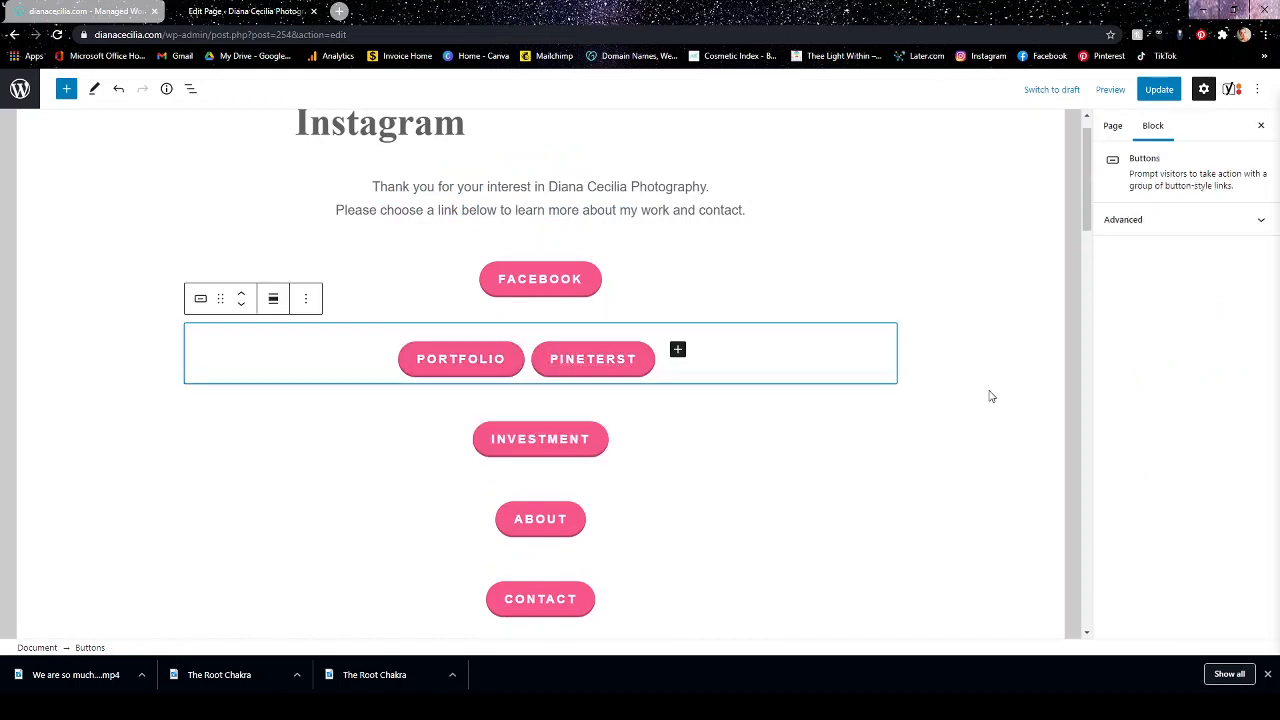
# Try to separate the Portfolio and PINETERST buttons by moving each of them out of their shared row.
pyautogui.click(510, 358)
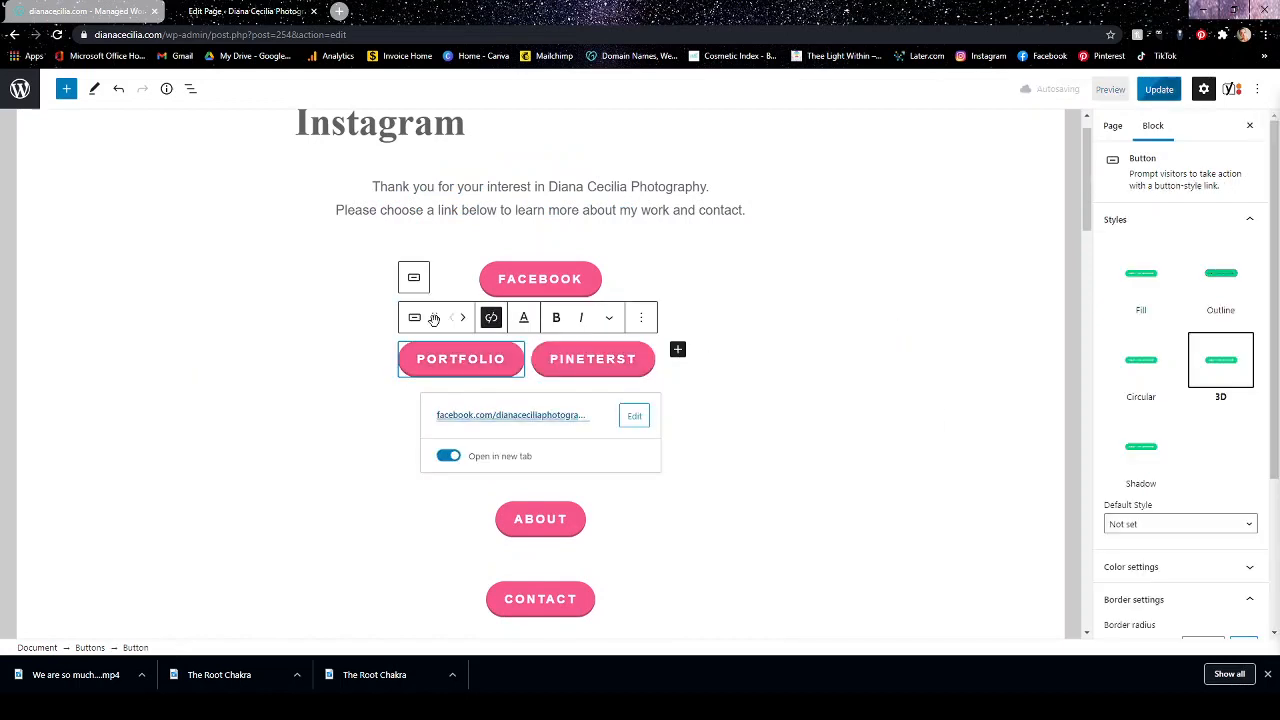
pyautogui.moveTo(434, 317); pyautogui.dragTo(474, 314)
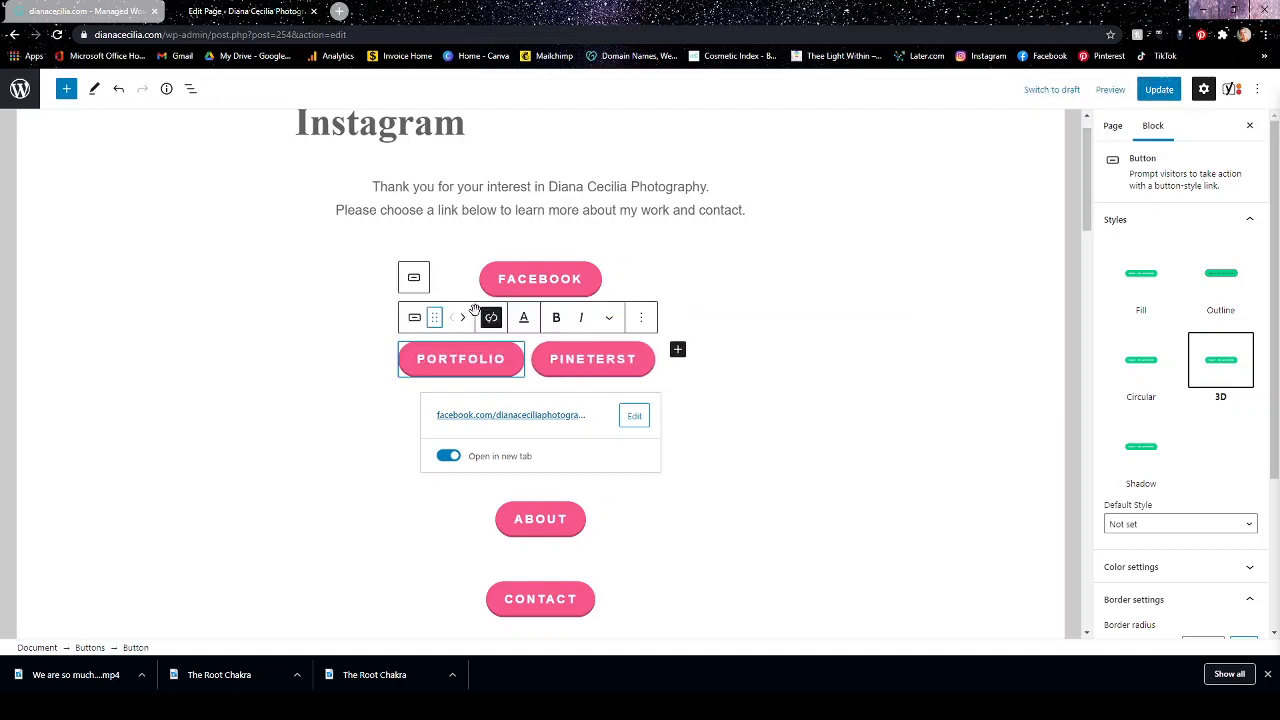
pyautogui.click(560, 349)
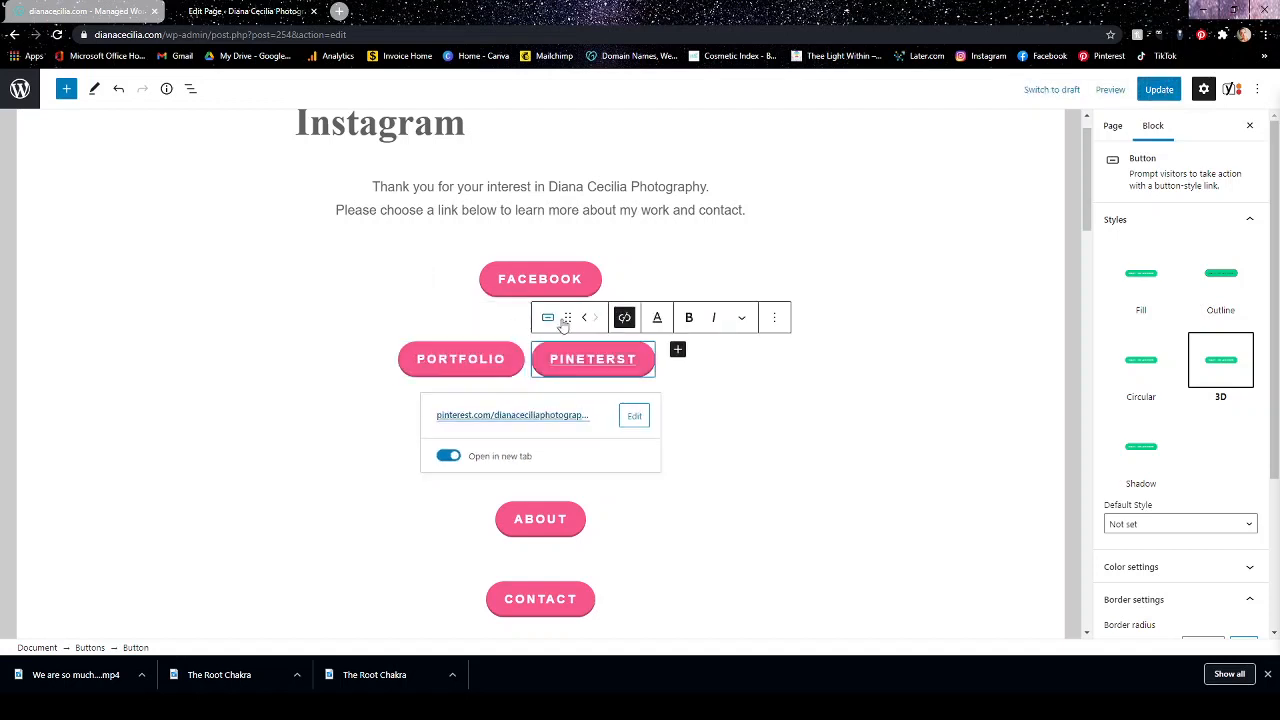
pyautogui.moveTo(565, 318); pyautogui.dragTo(557, 349)
pyautogui.scroll(-2, 795, 366)
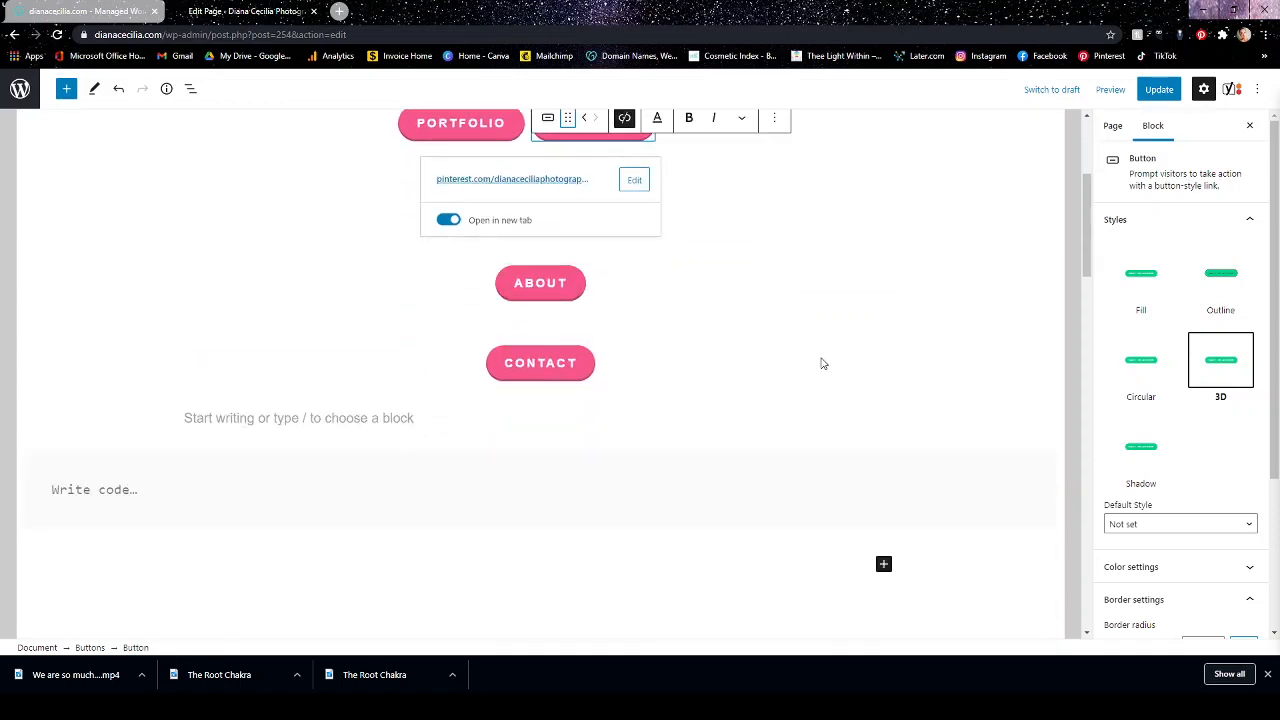
pyautogui.scroll(3, 907, 301)
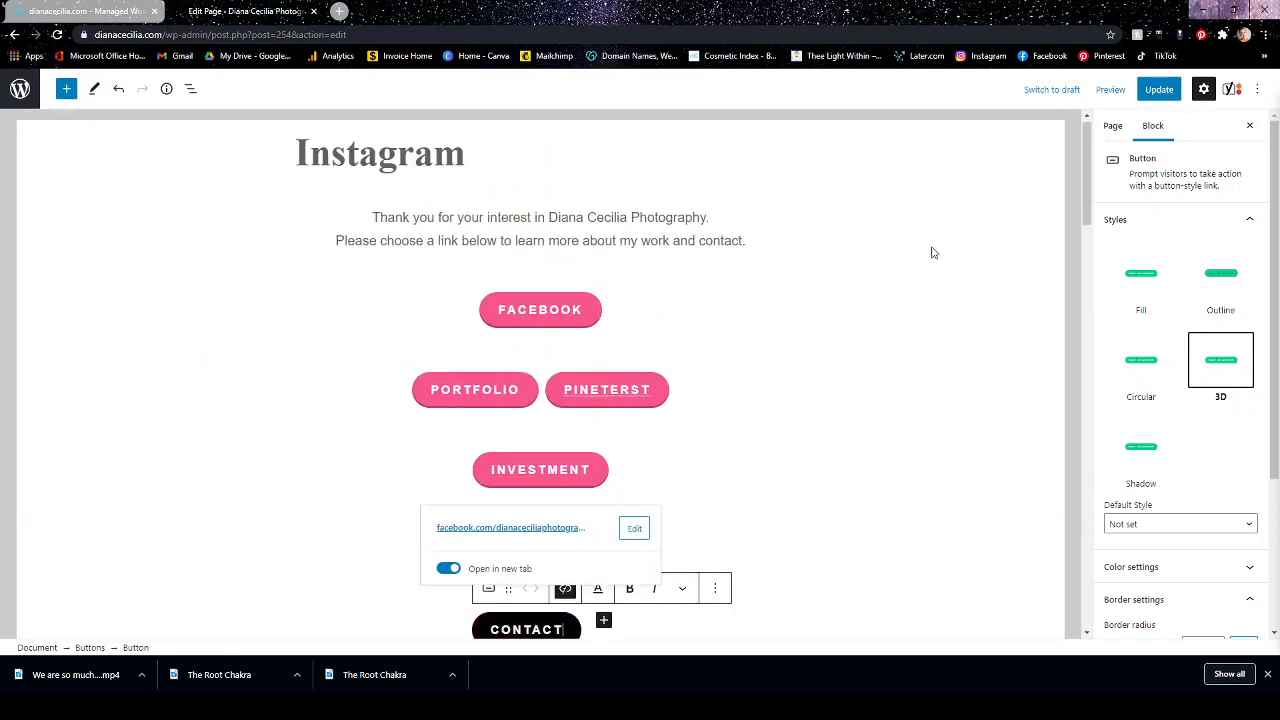
pyautogui.click(833, 218)
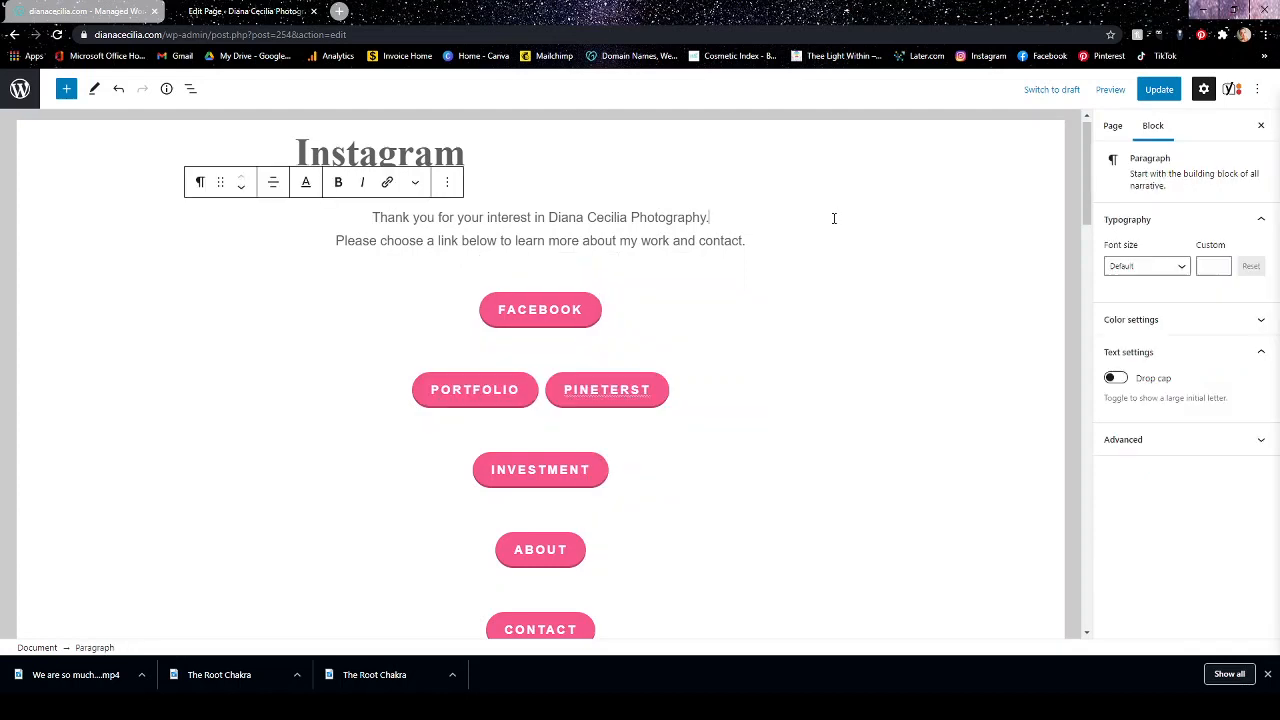
# Try to move the PINETERST button down the page below the Contact button.
pyautogui.scroll(-1, 860, 200)
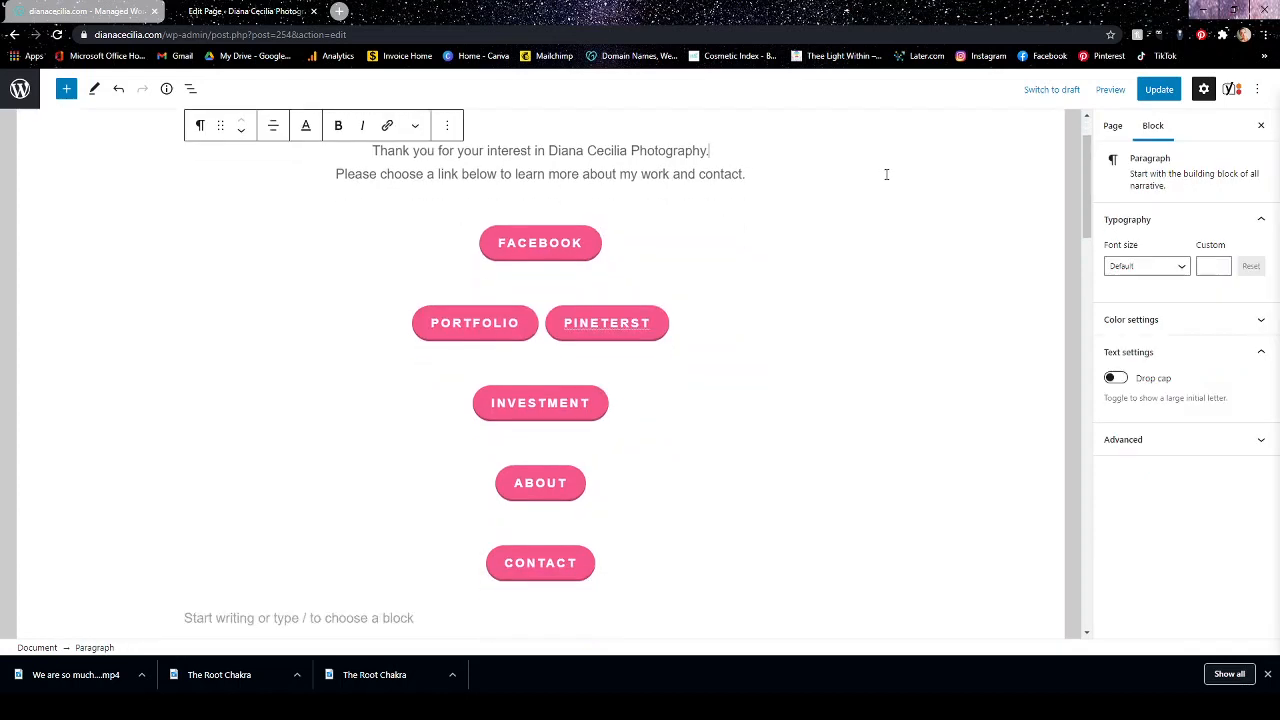
pyautogui.click(566, 322)
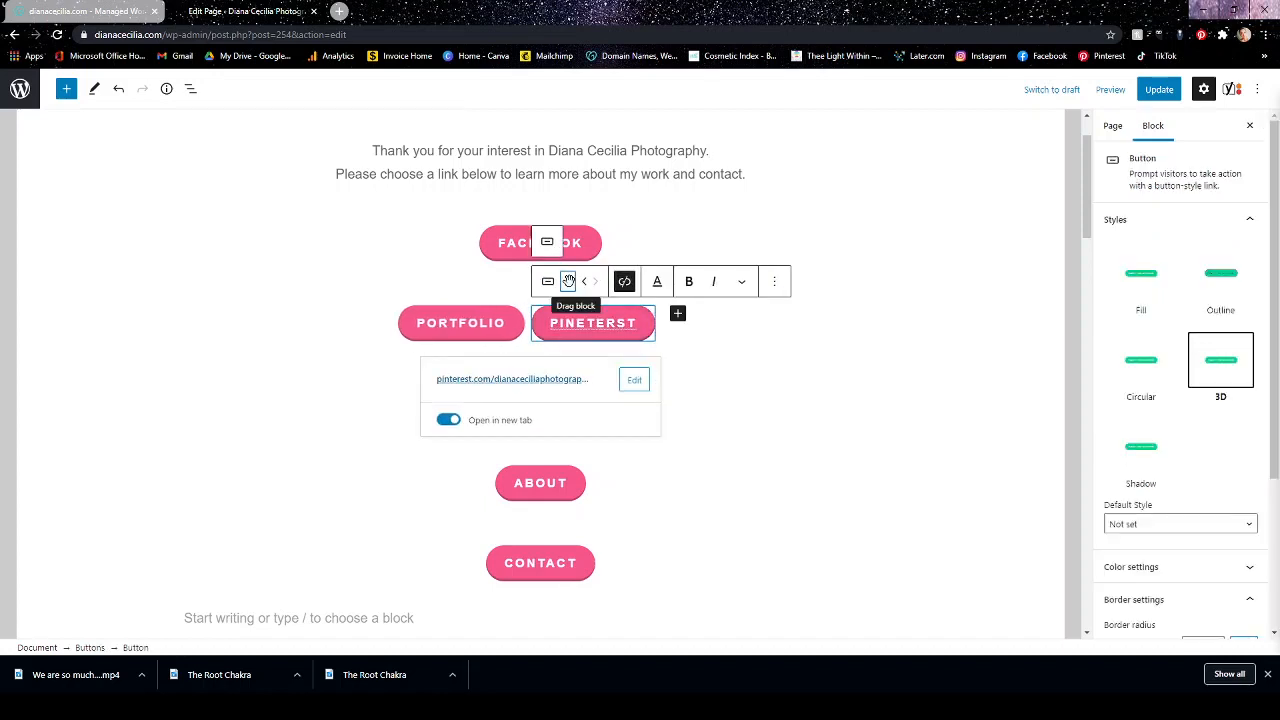
pyautogui.moveTo(567, 283); pyautogui.dragTo(604, 311)
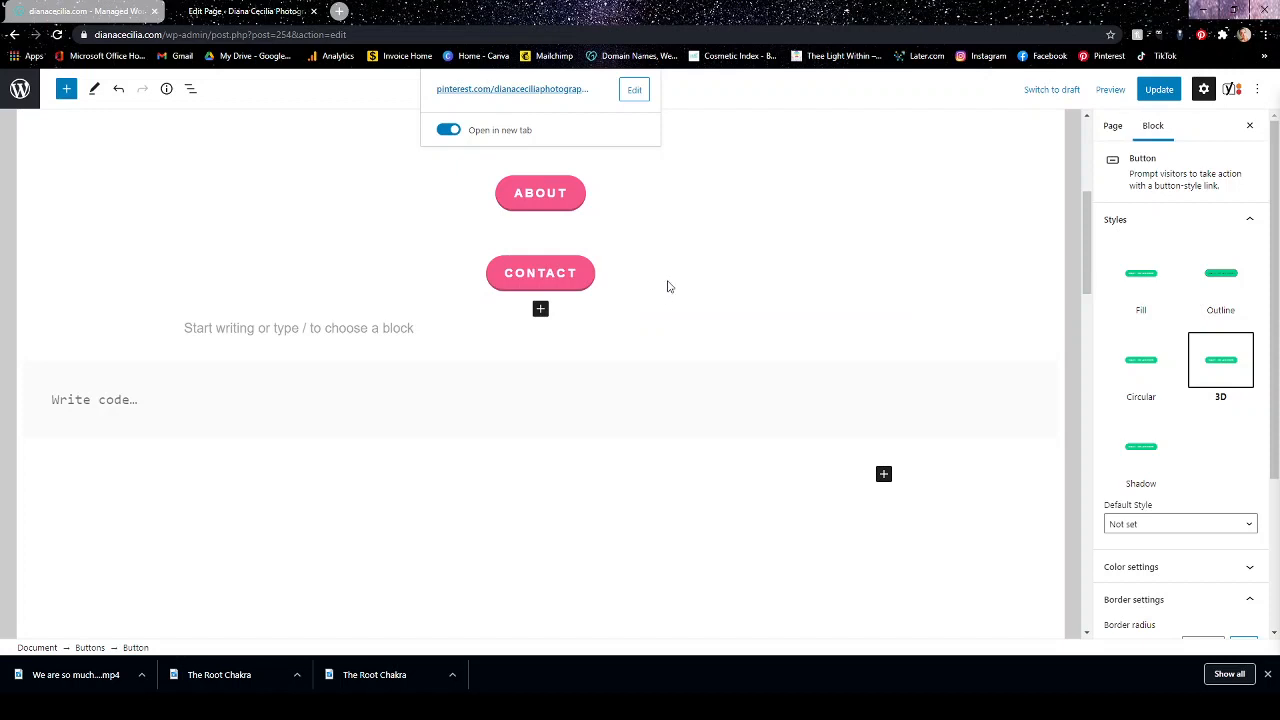
pyautogui.scroll(2, 669, 287)
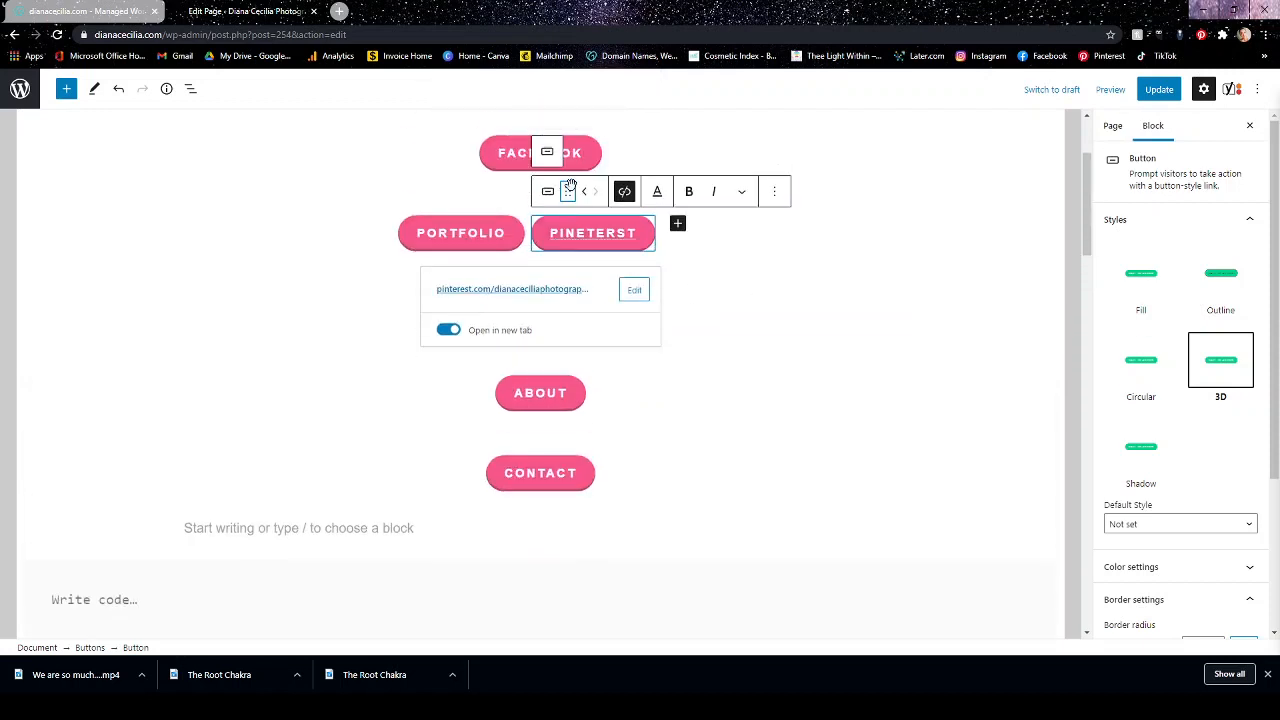
pyautogui.moveTo(568, 192); pyautogui.dragTo(542, 242)
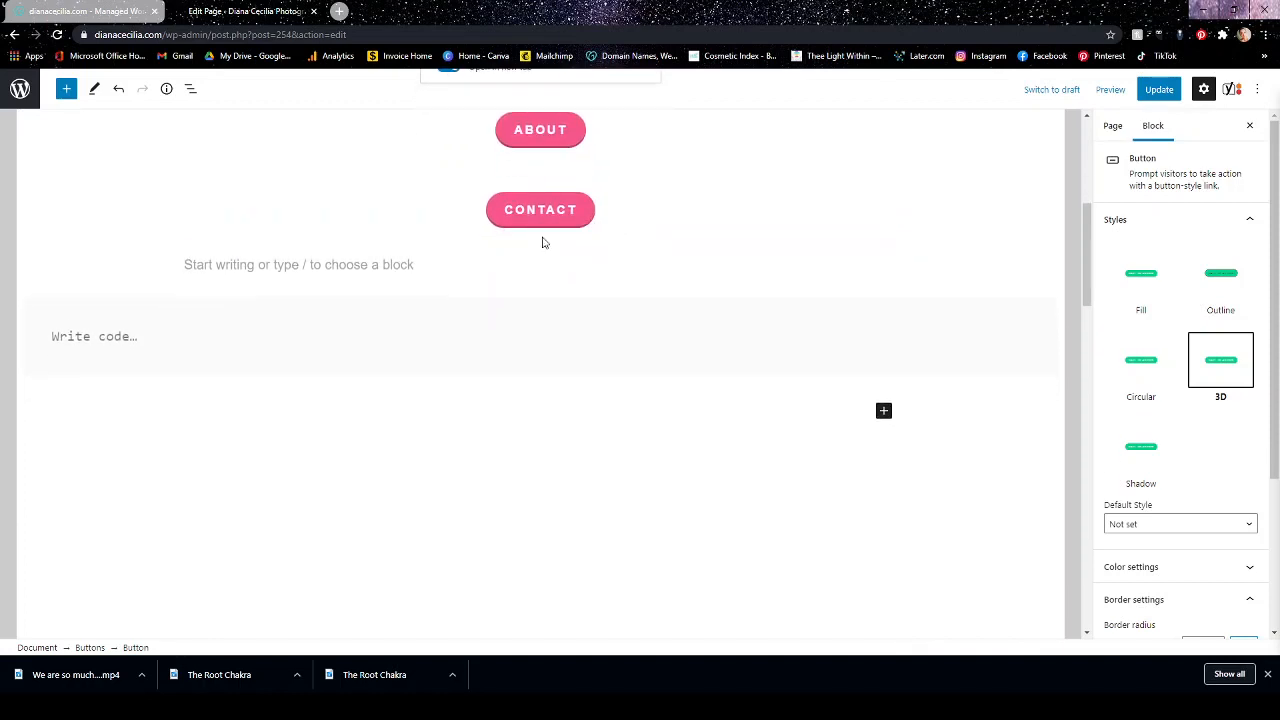
pyautogui.scroll(5, 630, 245)
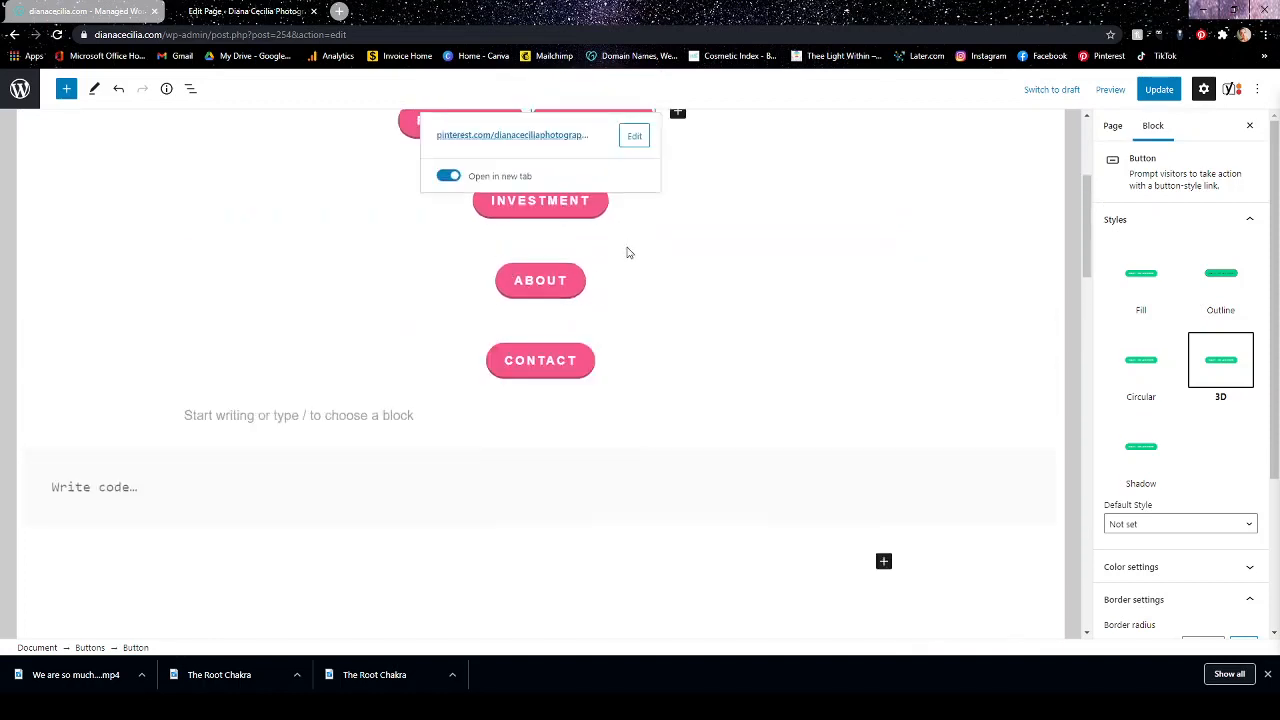
pyautogui.click(817, 398)
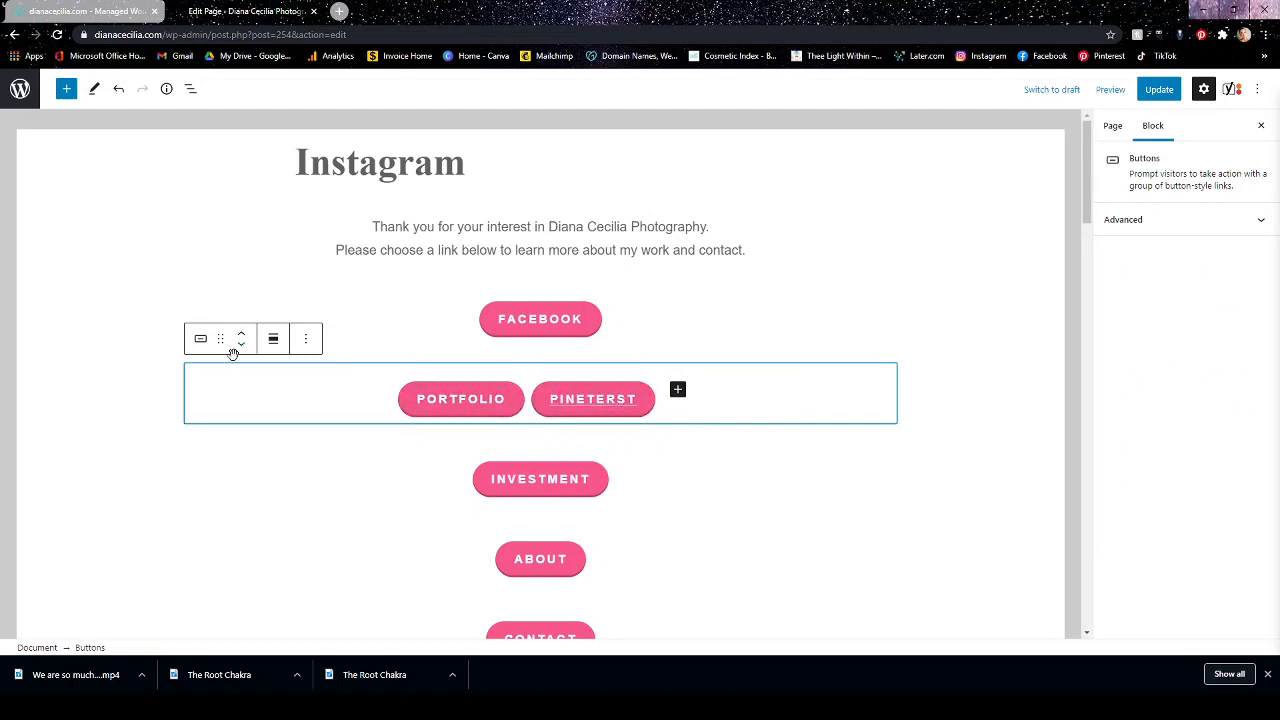
# Move the PINETERST button ahead of the Portfolio button and back again.
pyautogui.click(563, 400)
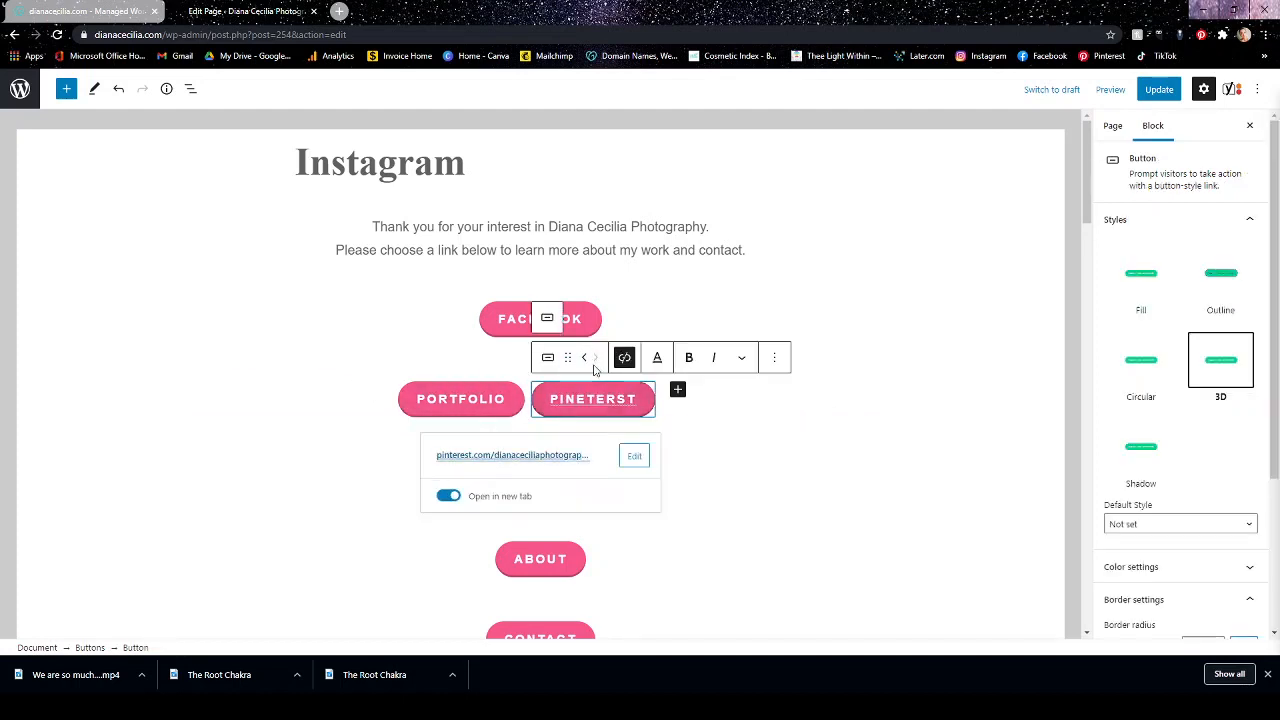
pyautogui.click(585, 358)
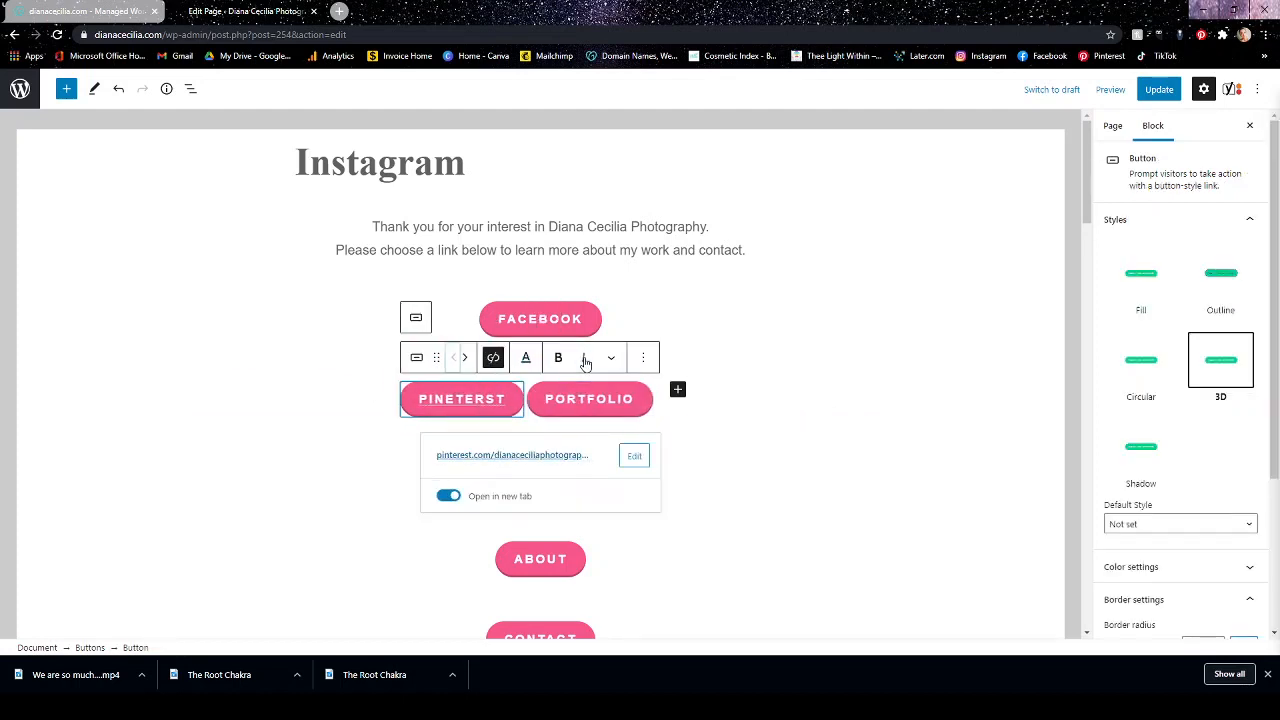
pyautogui.click(466, 360)
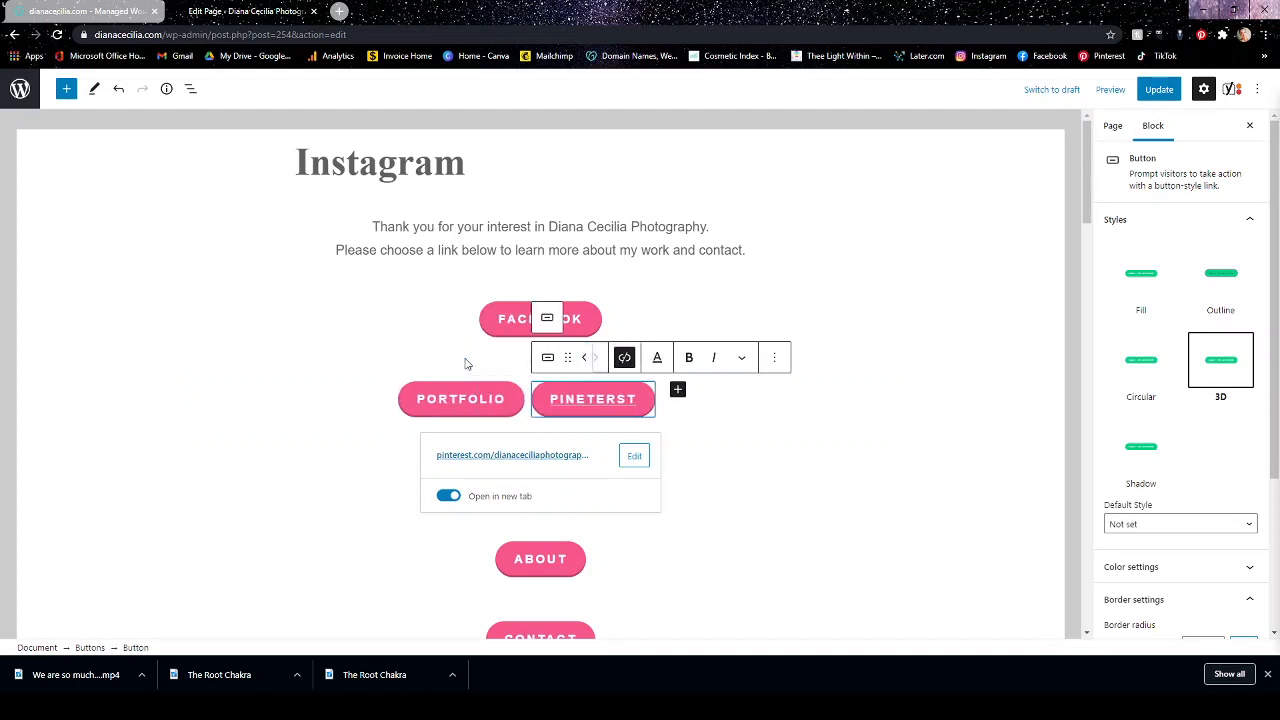
# Remove the PINETERST button from the Portfolio row.
pyautogui.click(773, 357)
pyautogui.click(796, 588)
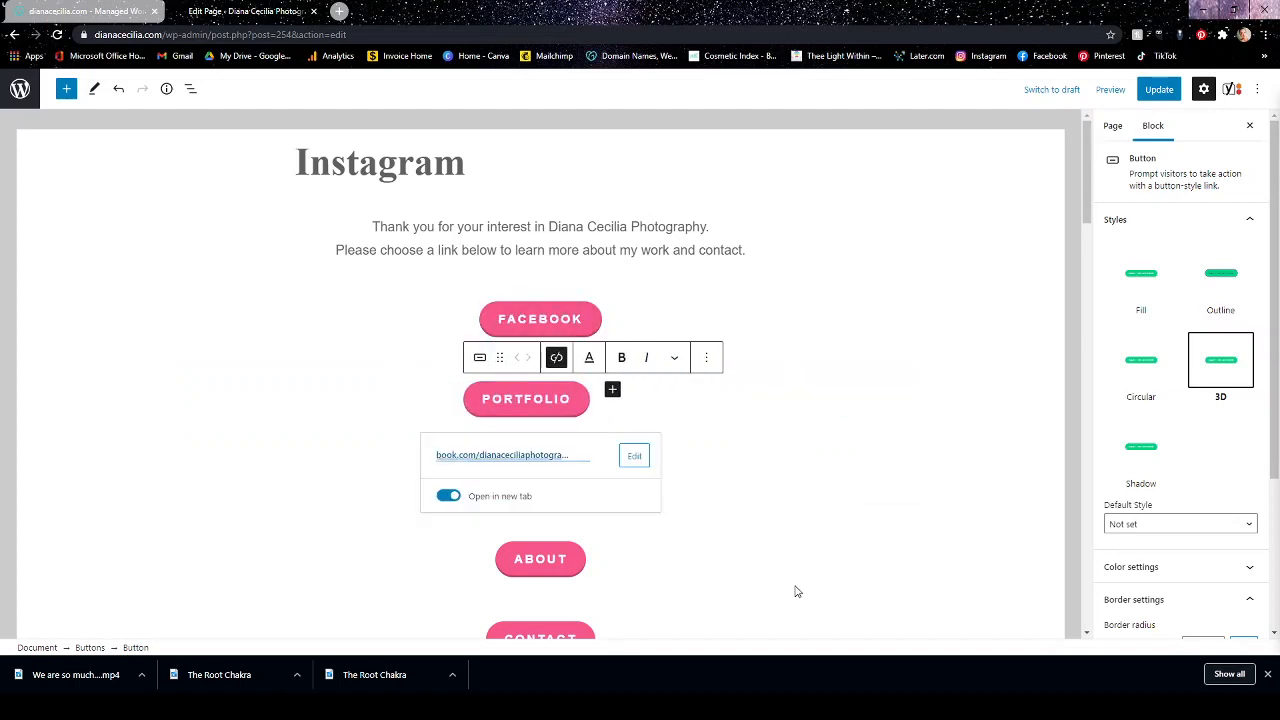
# Check the link attached to the Contact button by opening its page, and return to the Instagram page editor.
pyautogui.click(837, 369)
pyautogui.click(906, 228)
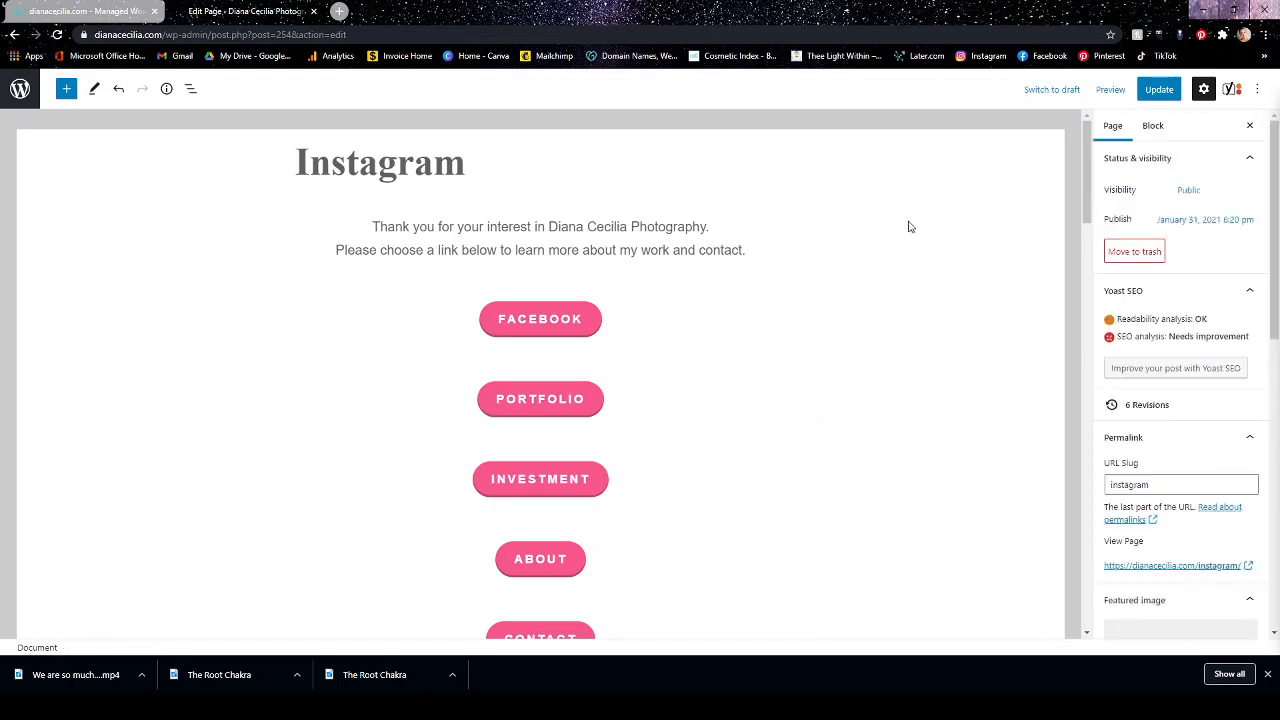
pyautogui.scroll(-2, 889, 274)
pyautogui.click(589, 447)
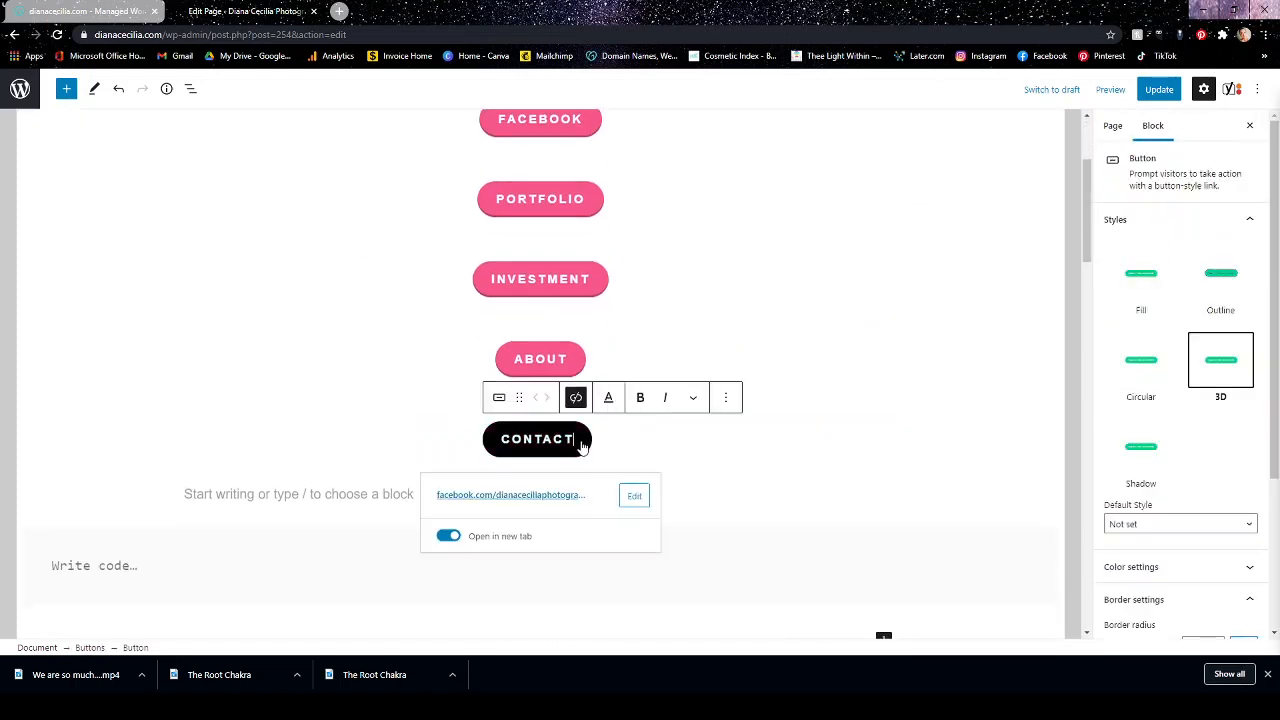
pyautogui.press('Return')
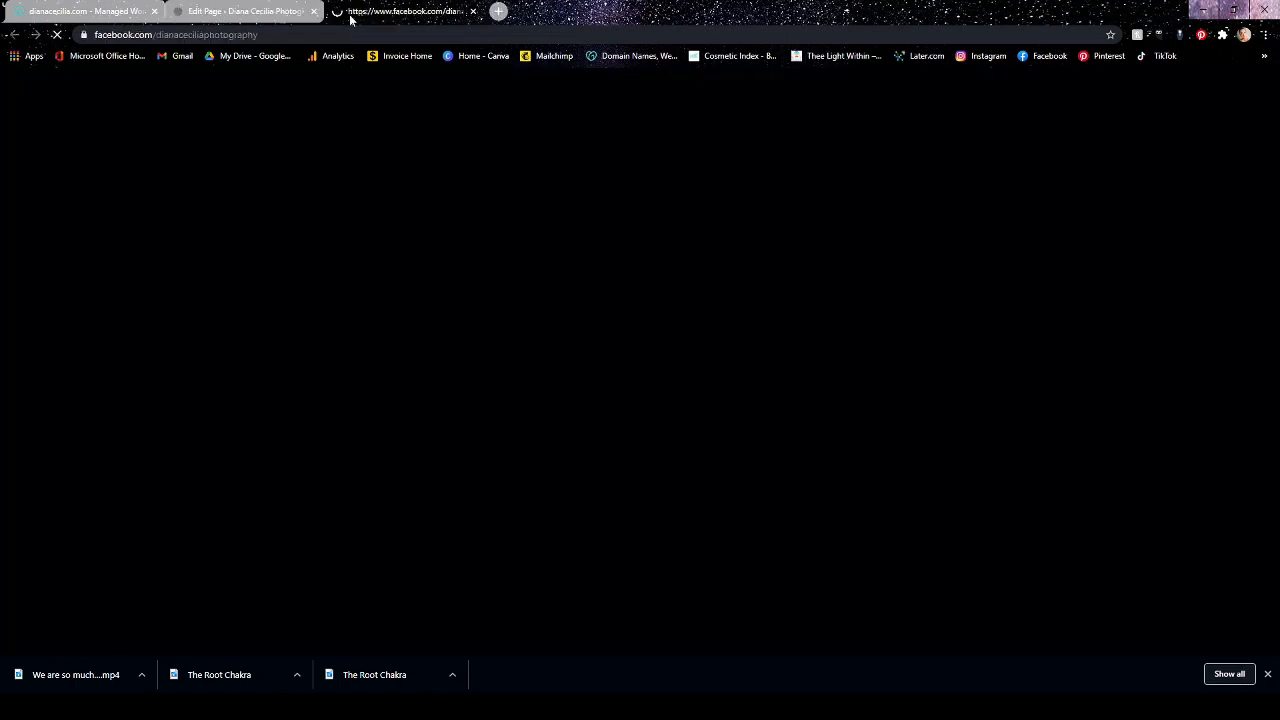
pyautogui.hotkey('ctrl', 'w')
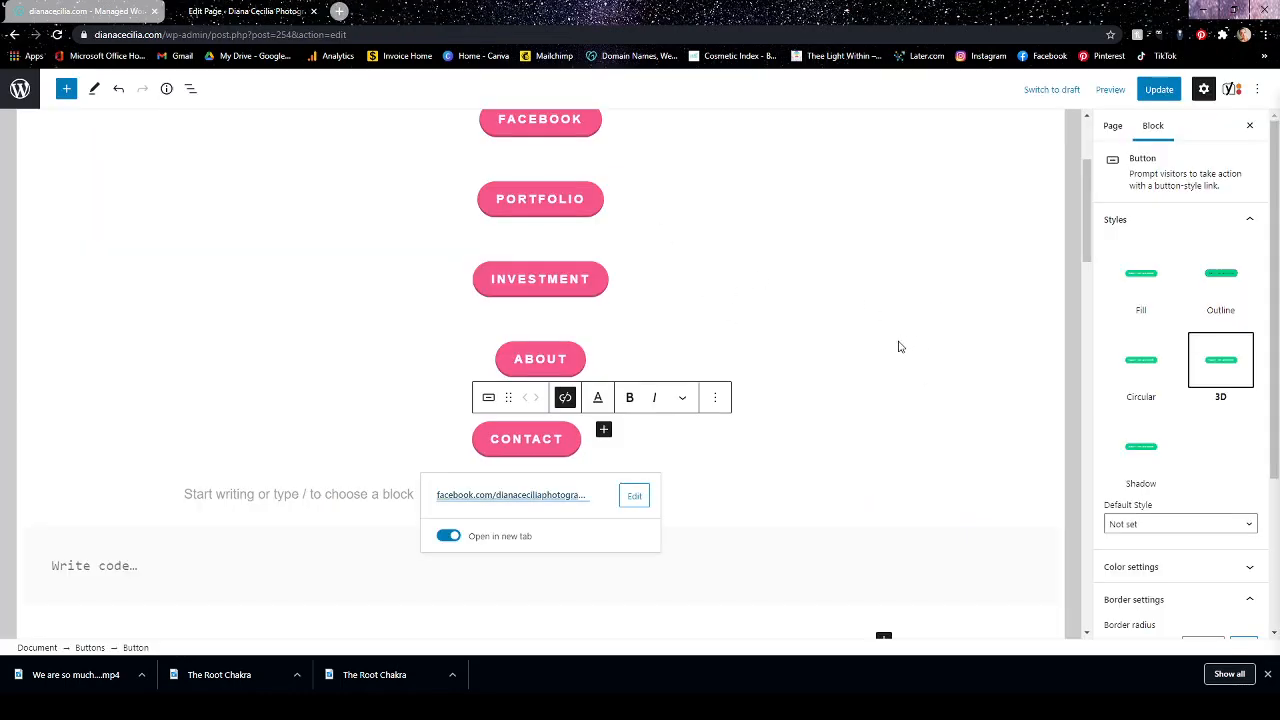
pyautogui.click(947, 440)
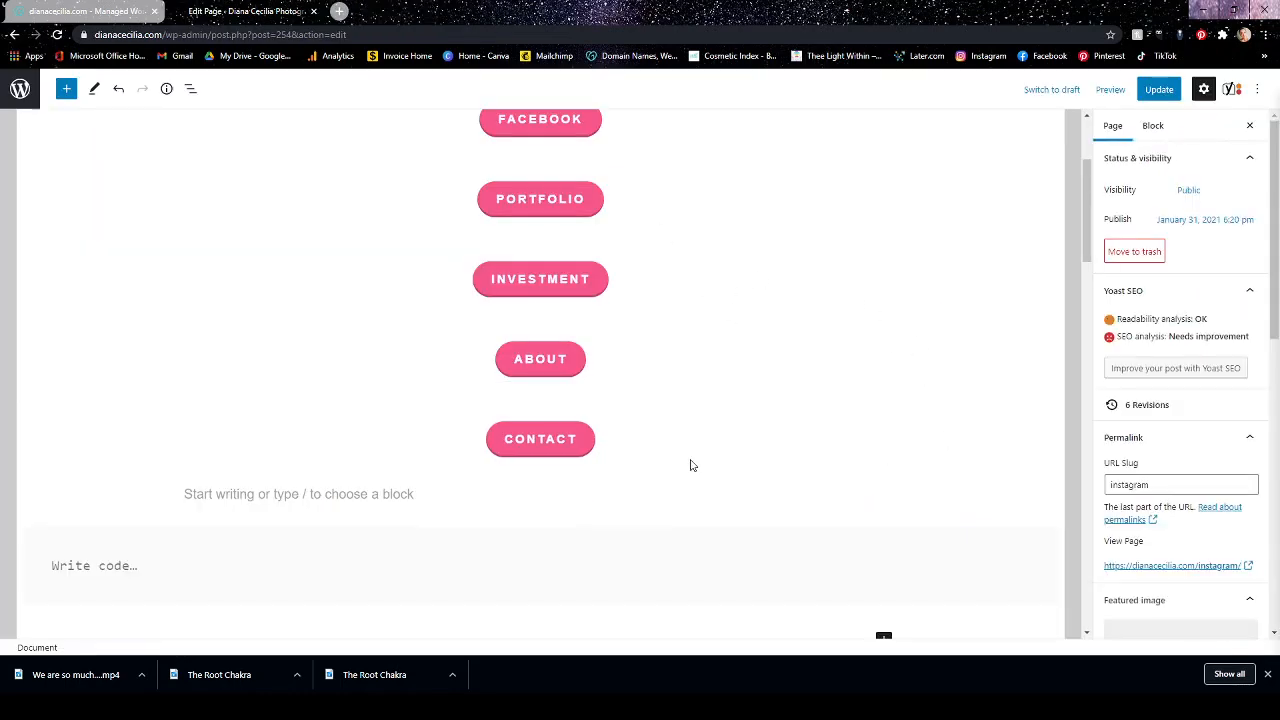
# Copy the Contact button block and duplicate it within the same row.
pyautogui.click(585, 452)
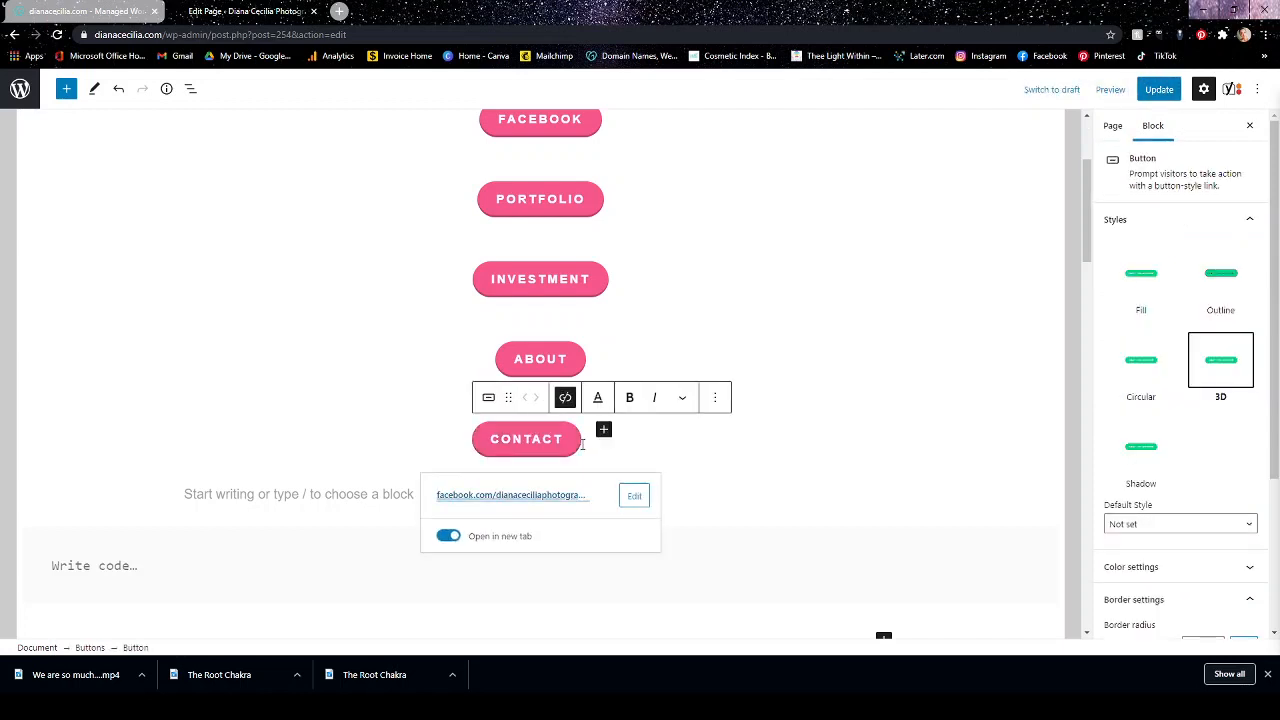
pyautogui.click(715, 399)
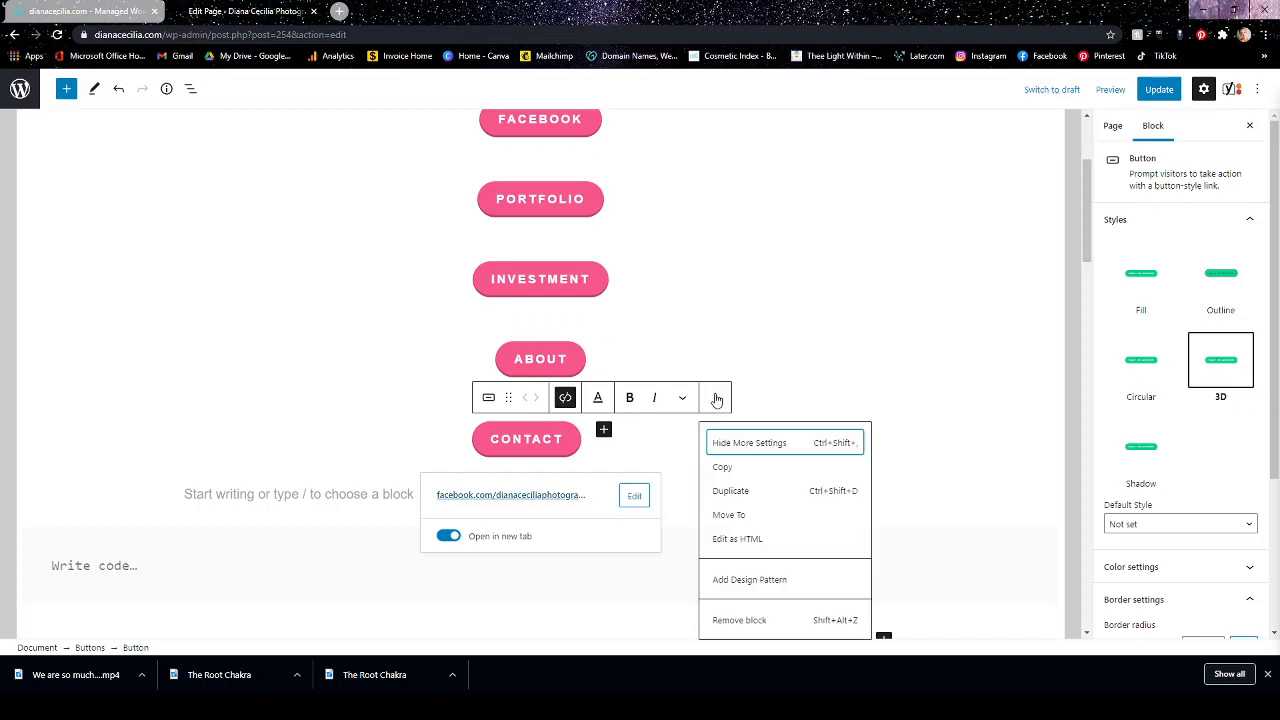
pyautogui.click(723, 470)
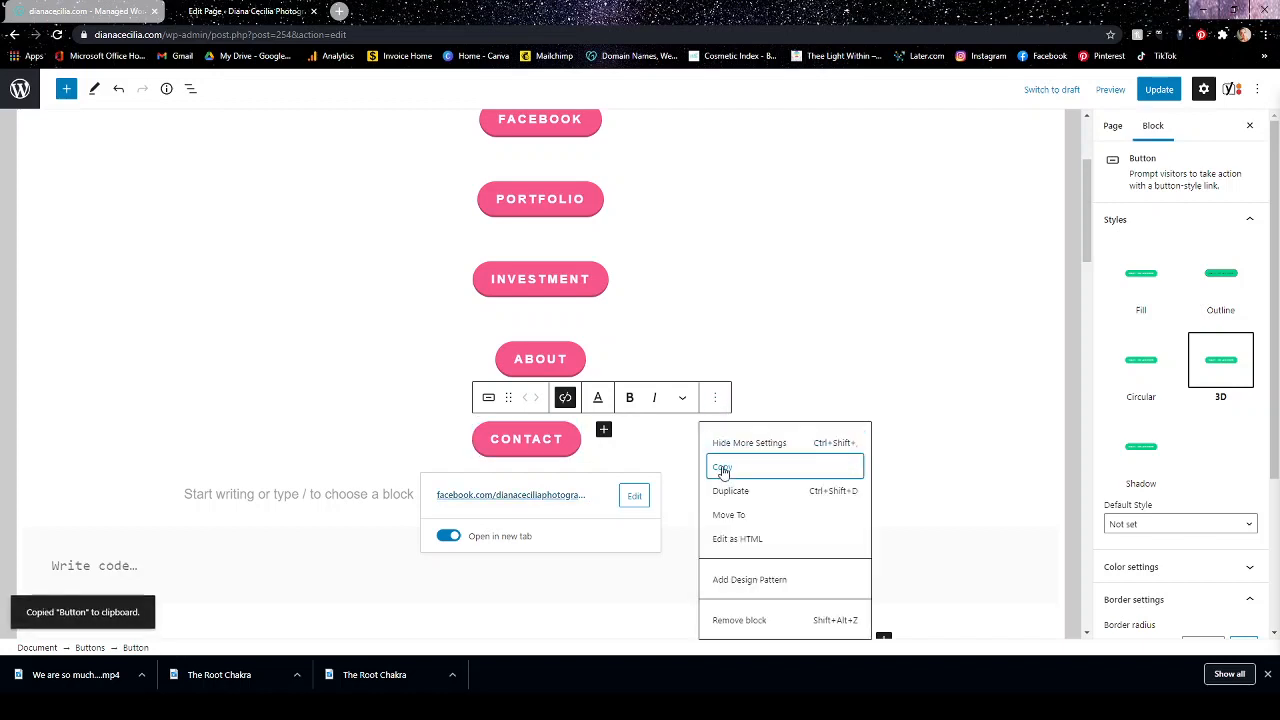
pyautogui.click(731, 494)
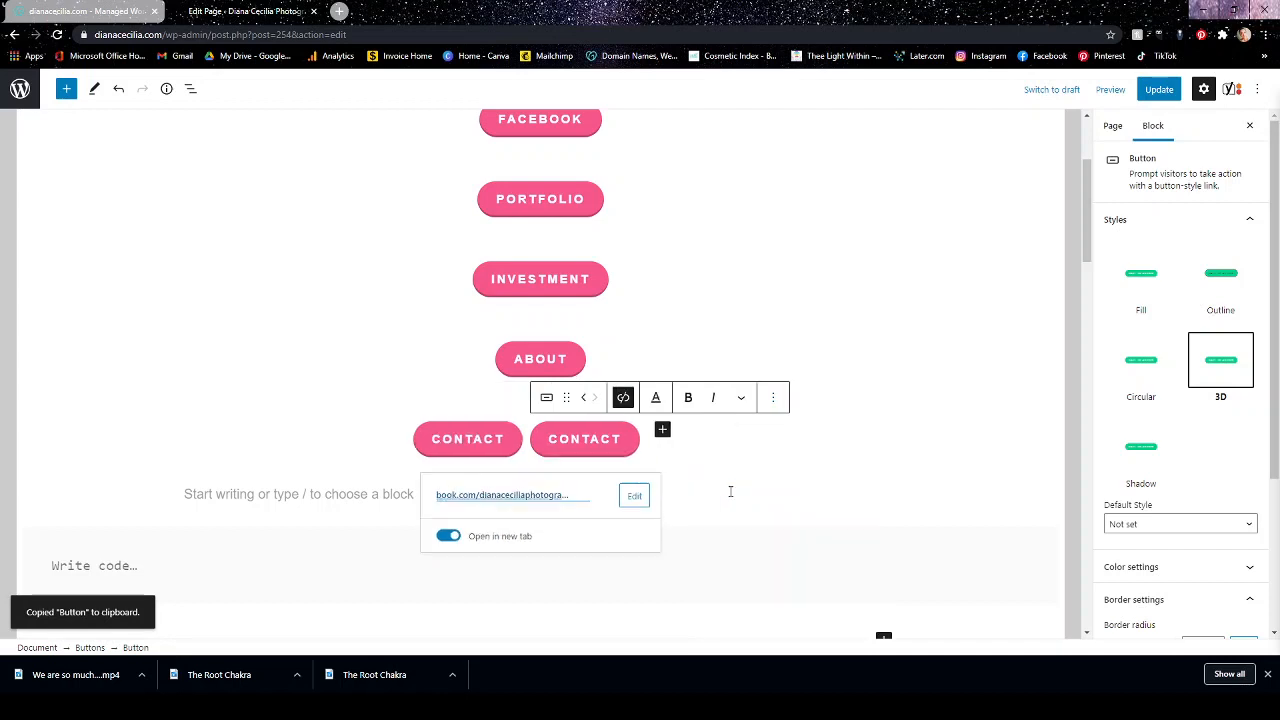
# Remove the duplicate Contact button from its row and deselect the remaining one.
pyautogui.click(763, 401)
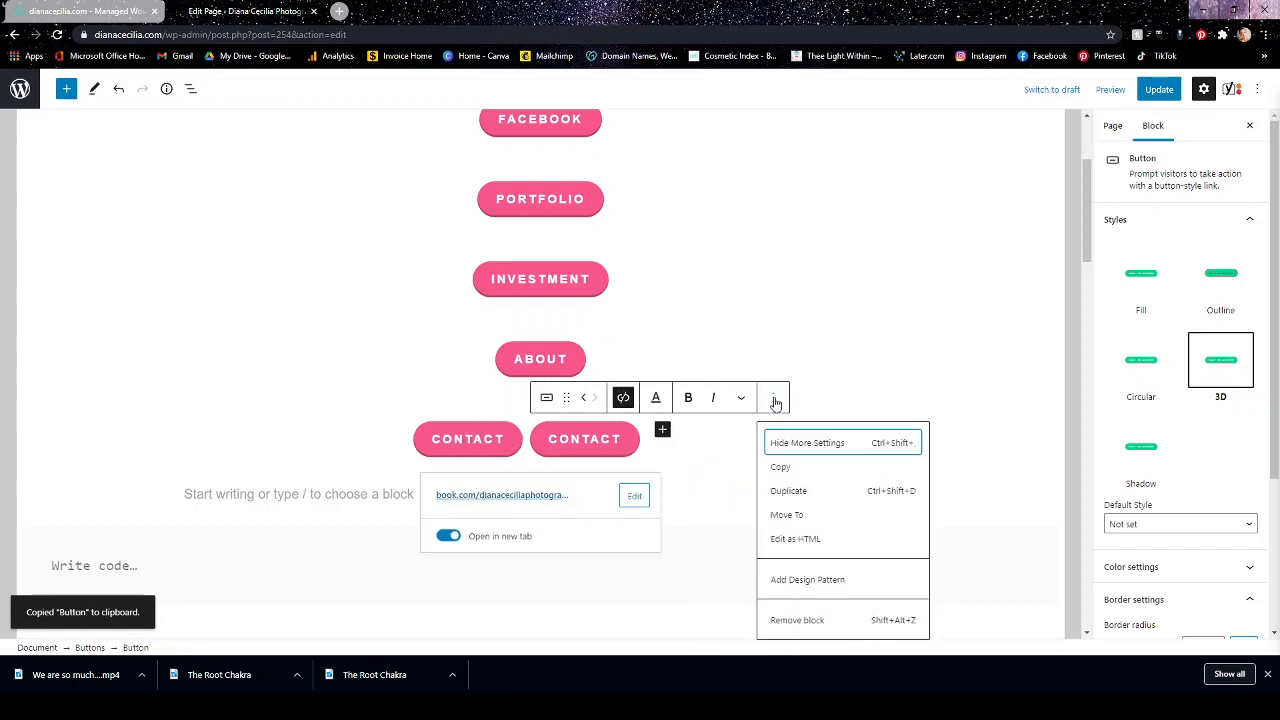
pyautogui.click(802, 621)
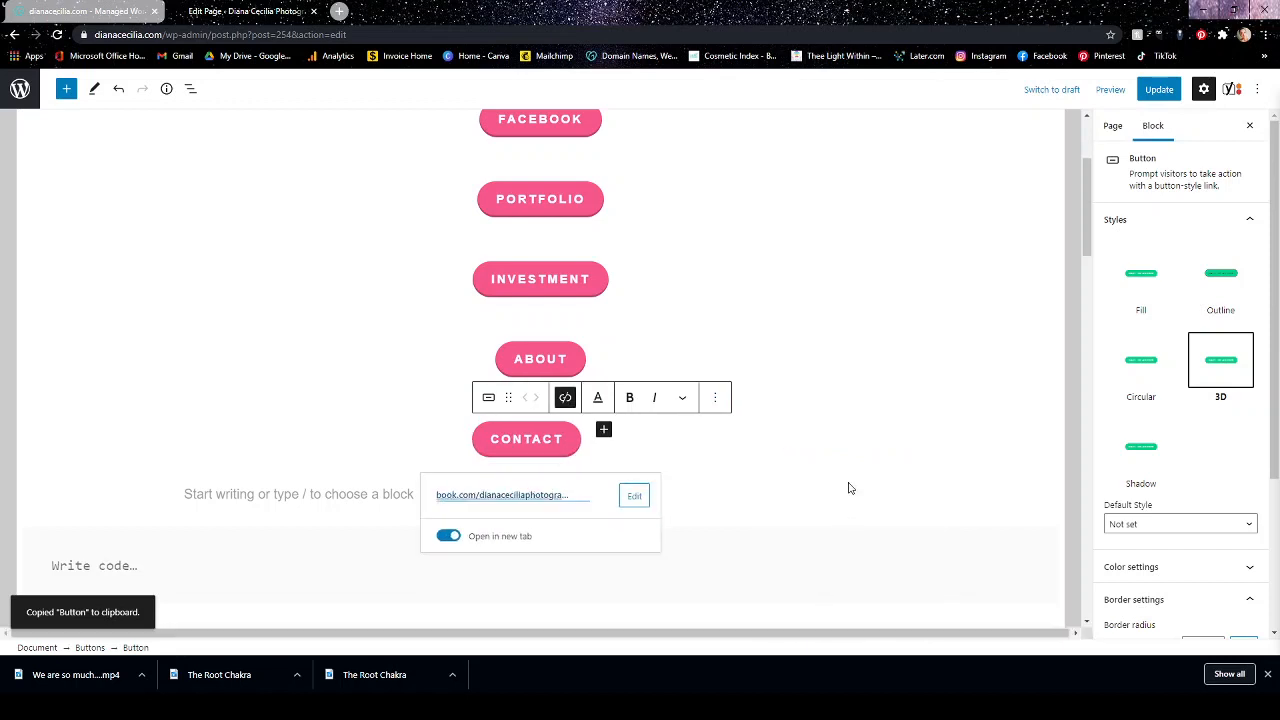
pyautogui.click(844, 420)
pyautogui.scroll(2, 881, 368)
pyautogui.scroll(-2, 881, 368)
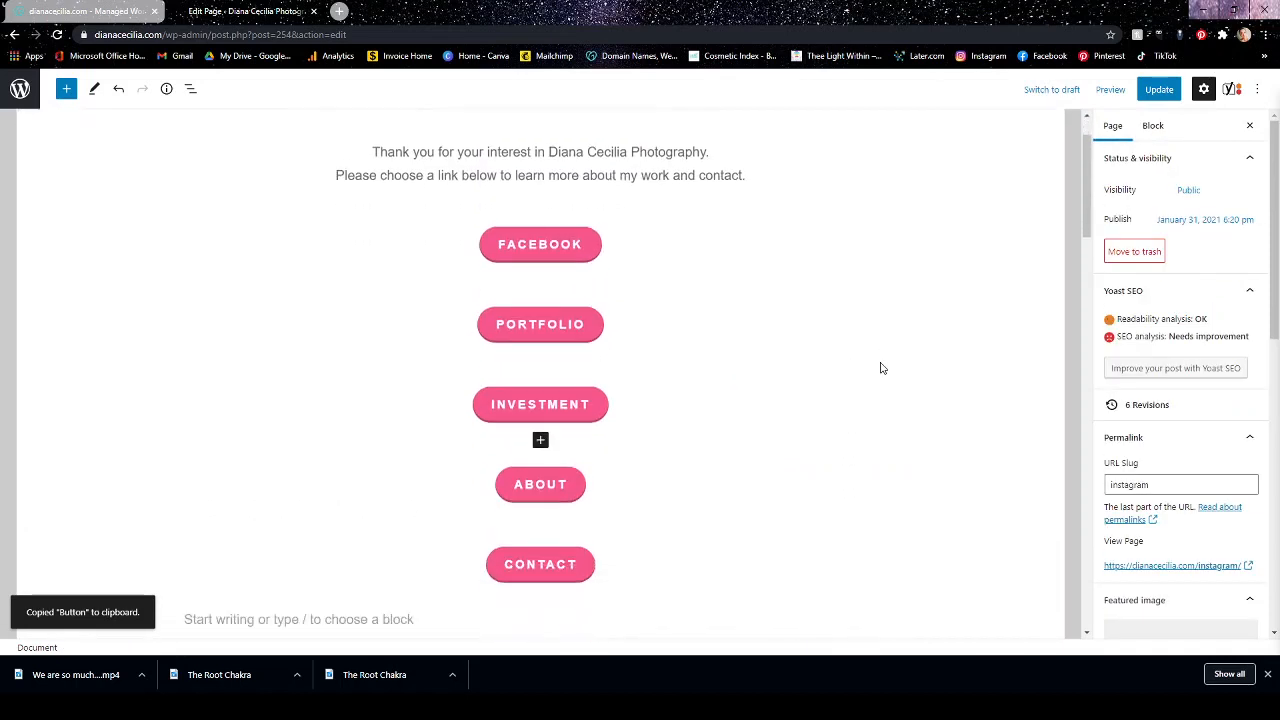
# Search the blocks for "button" and insert a Buttons block directly below the Contact button.
pyautogui.click(494, 490)
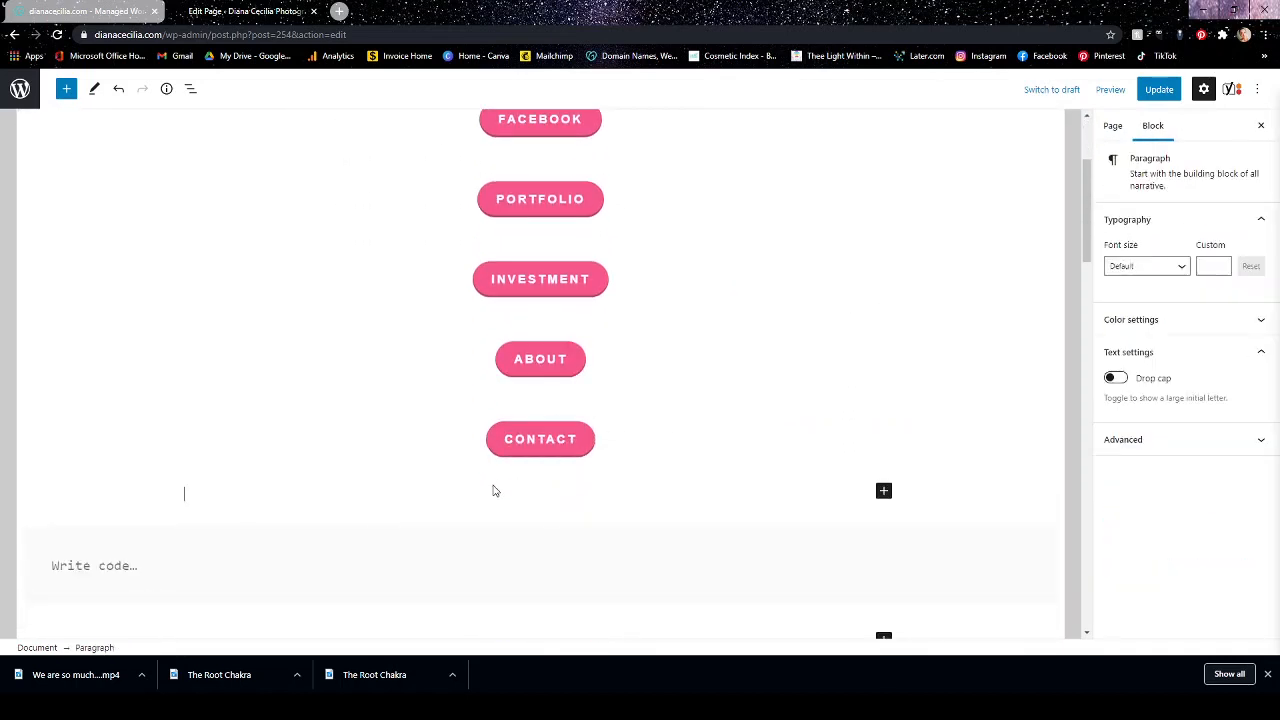
pyautogui.click(883, 490)
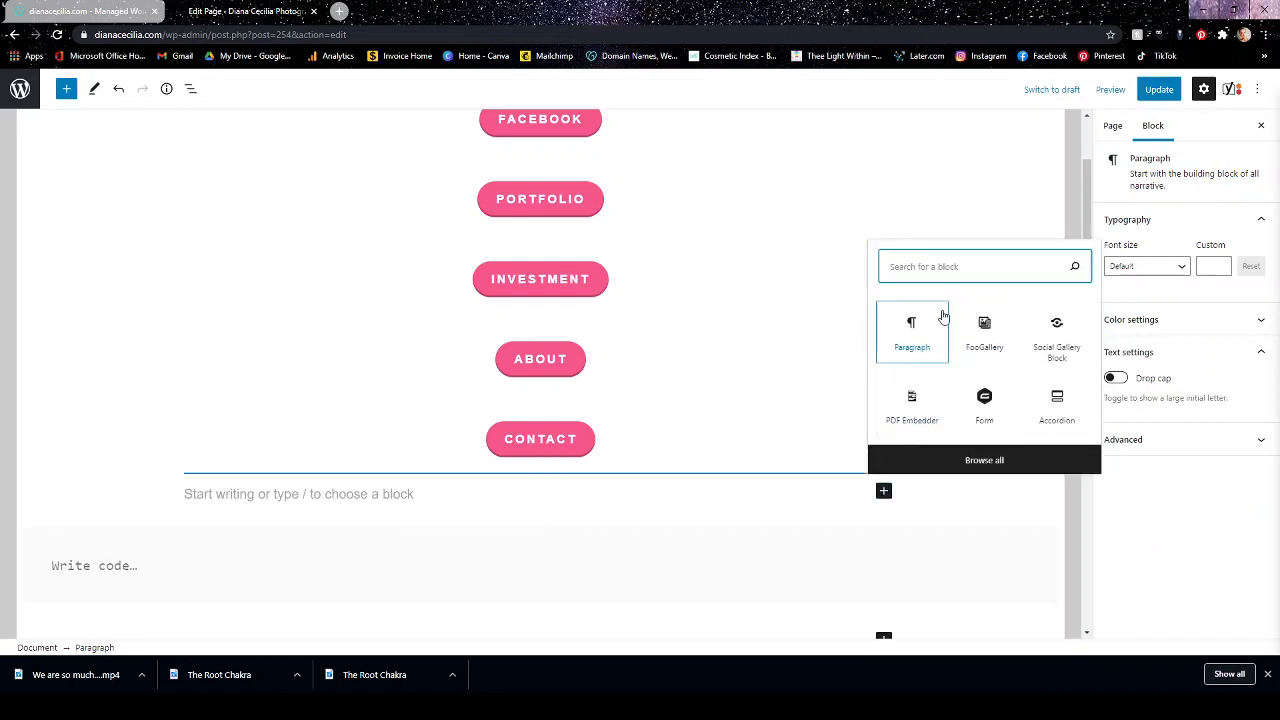
pyautogui.write('button')
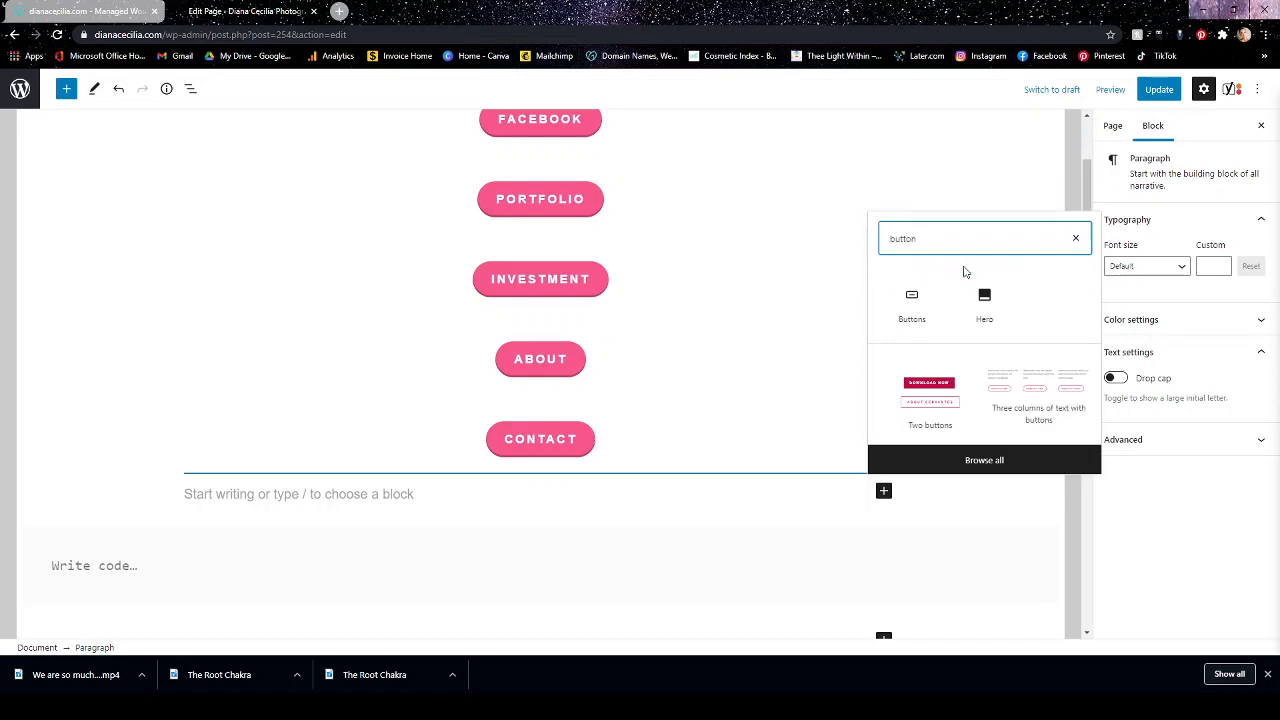
pyautogui.click(918, 312)
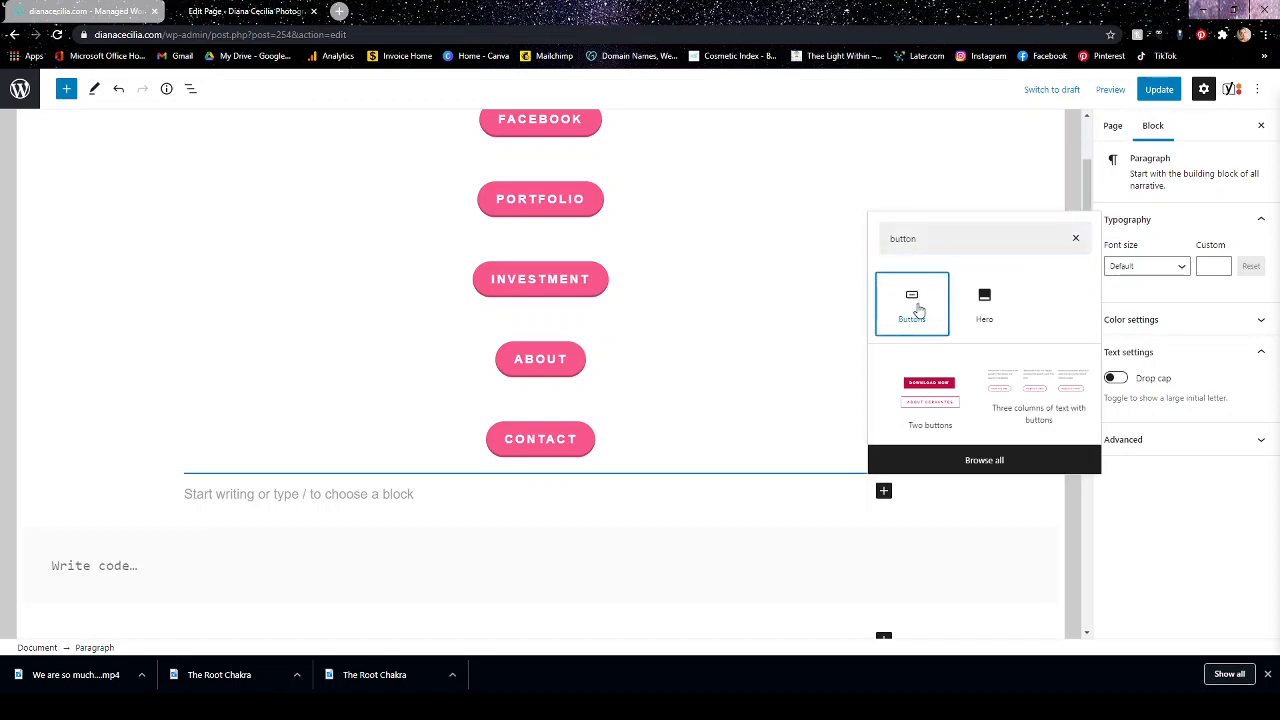
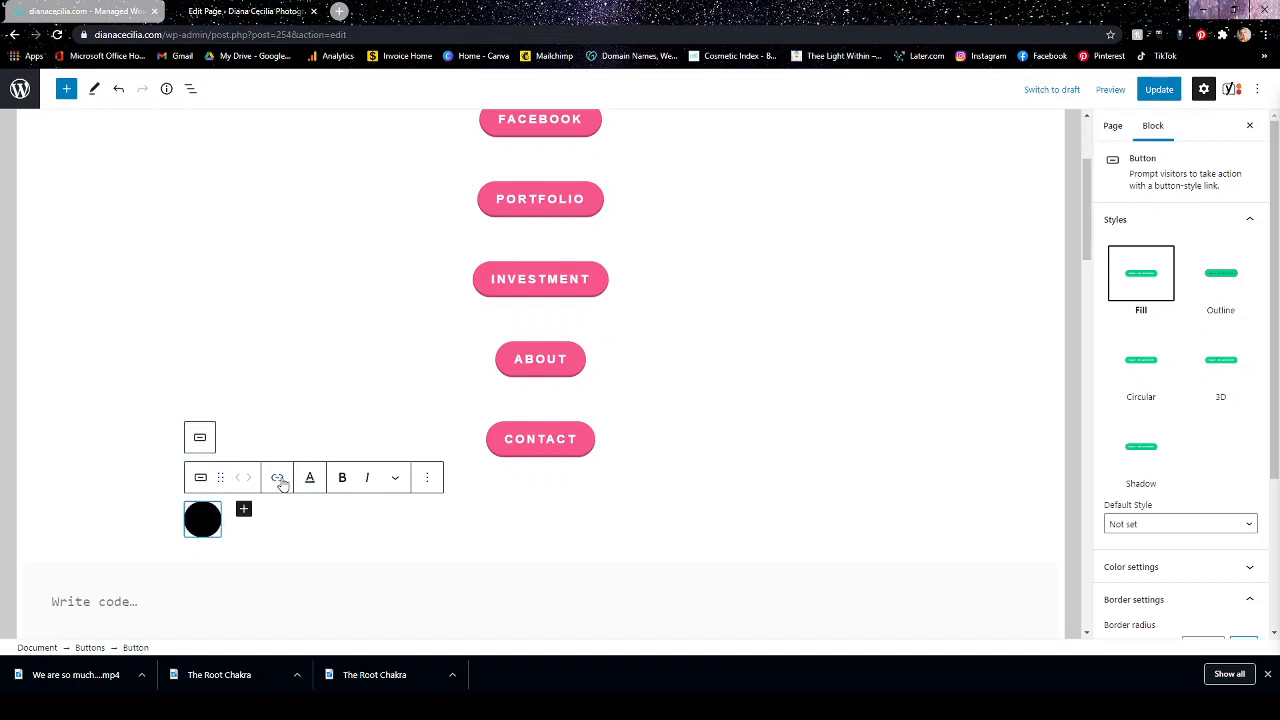
pyautogui.click(430, 478)
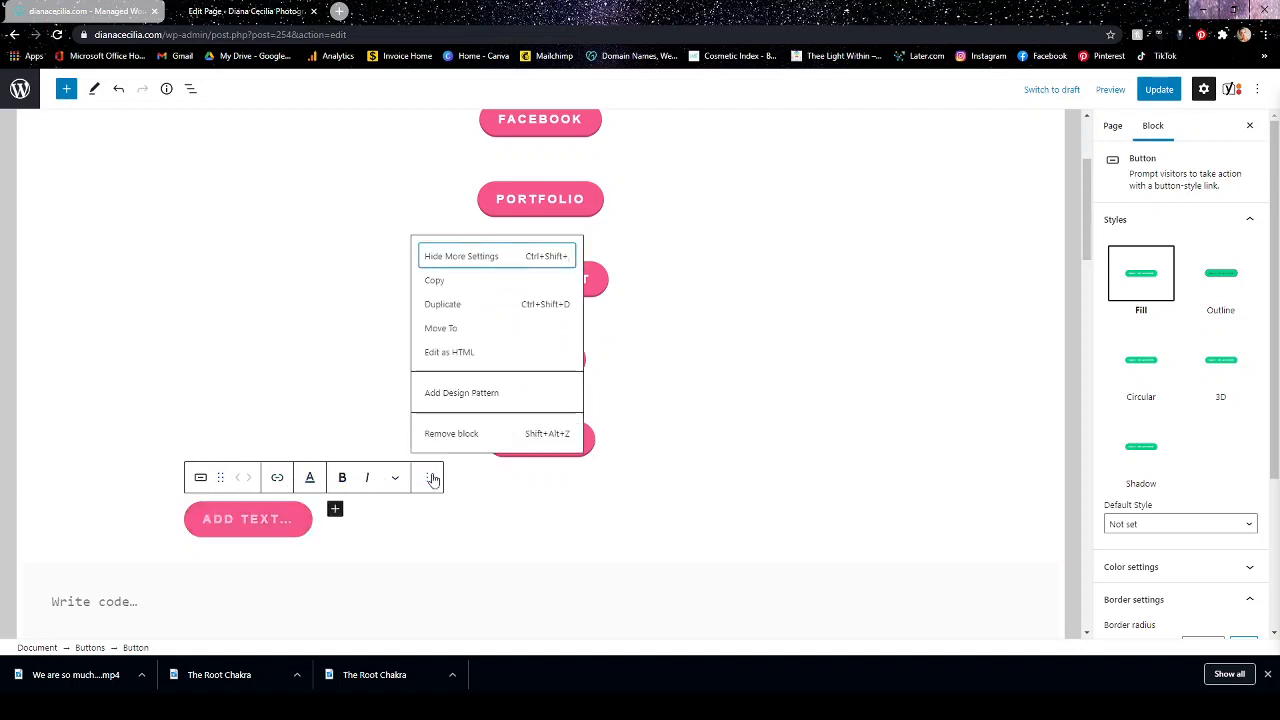
pyautogui.click(401, 480)
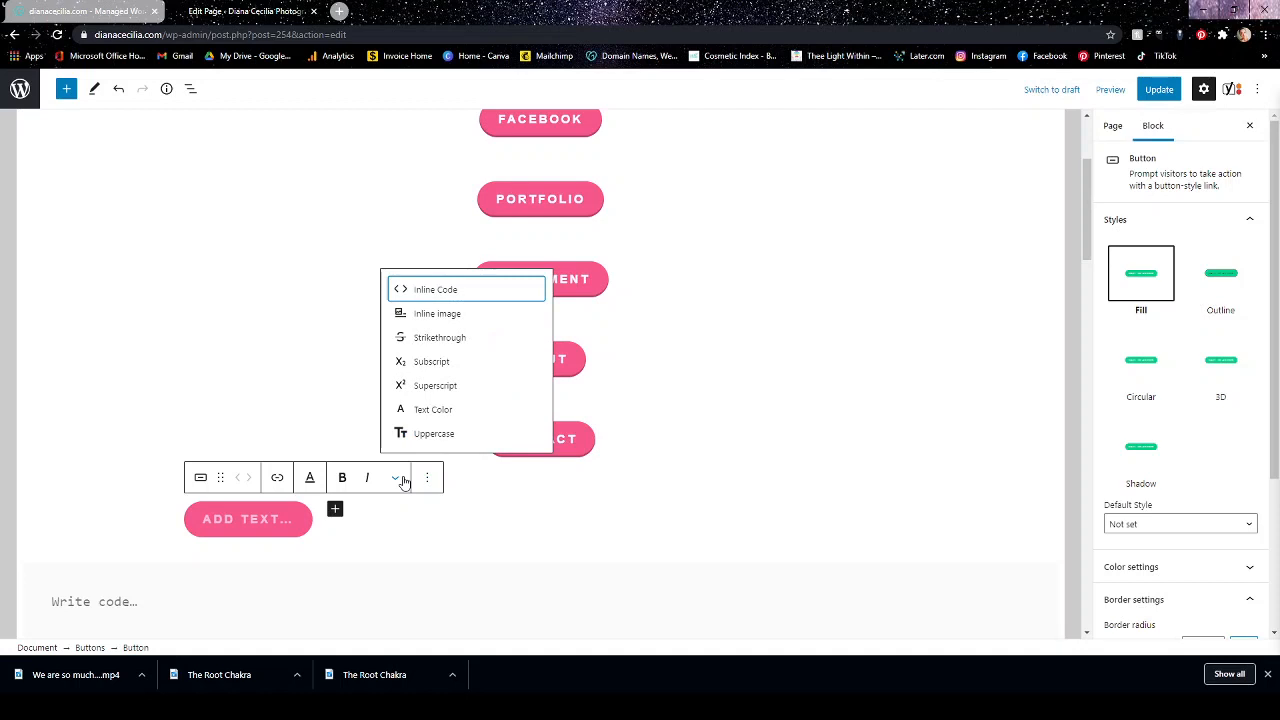
pyautogui.click(401, 480)
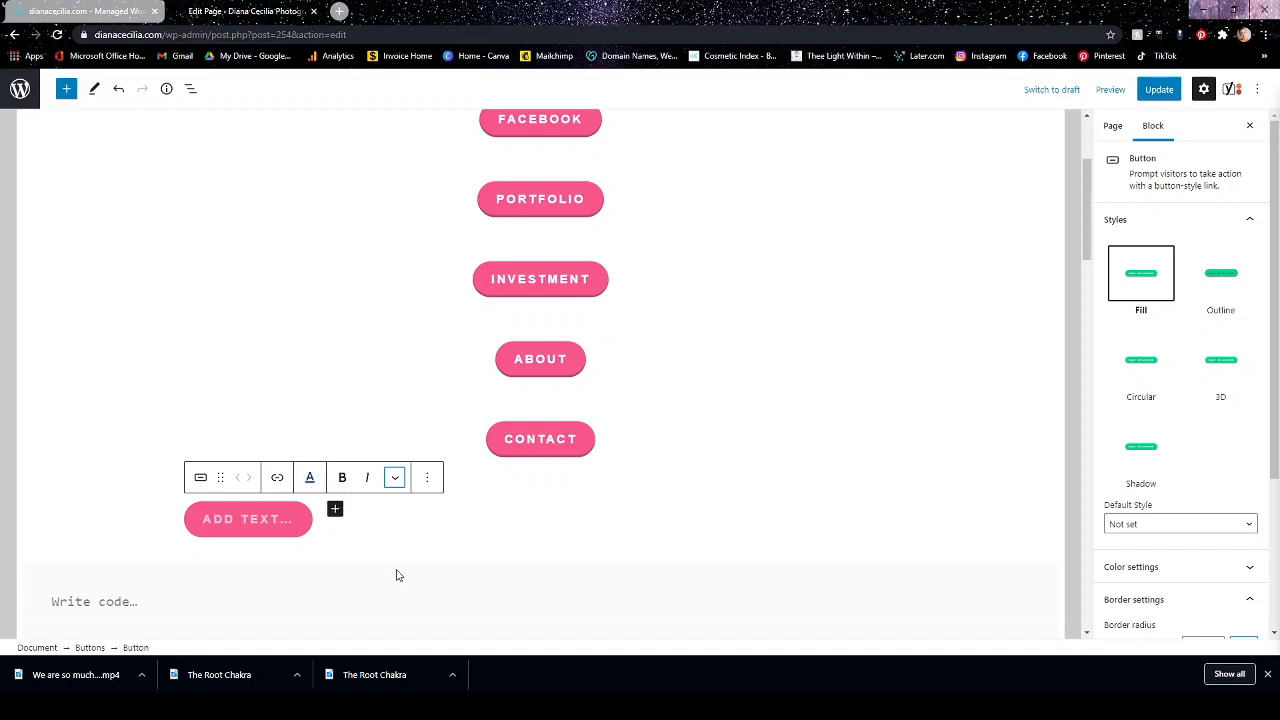
pyautogui.click(712, 515)
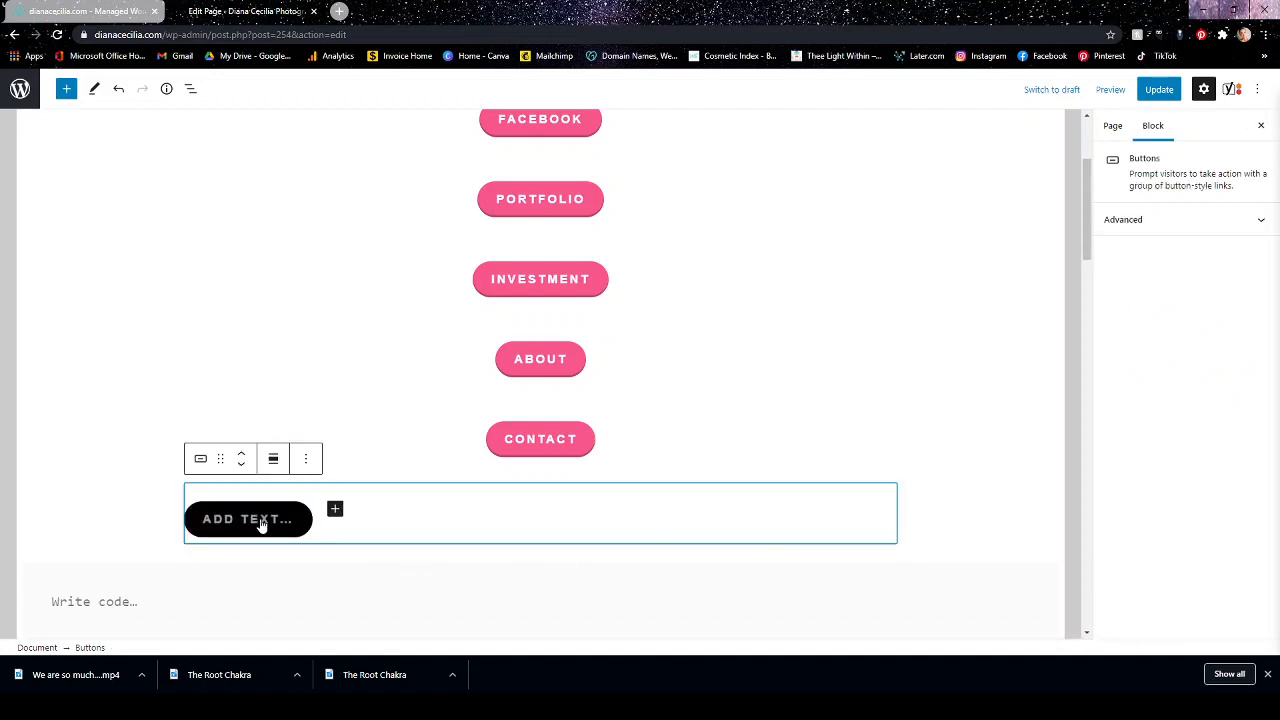
# Label the new button below Contact "Pinterest".
pyautogui.click(260, 525)
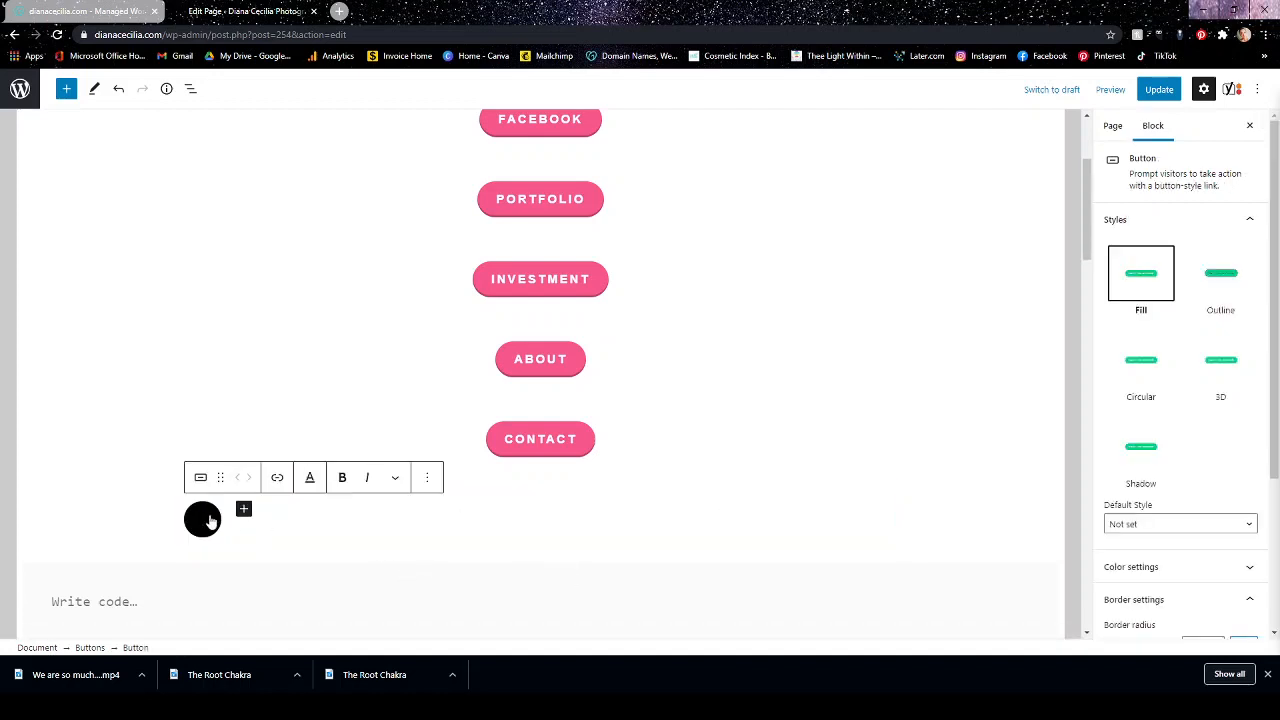
pyautogui.write('Pint')
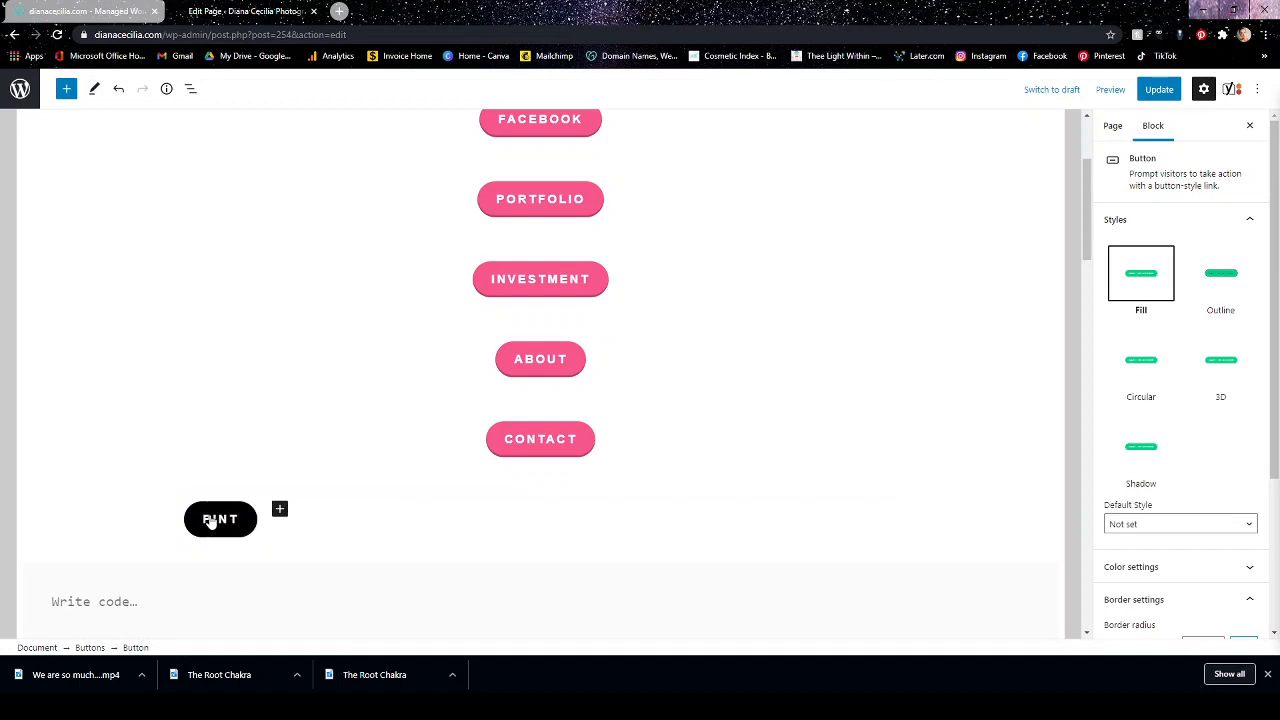
pyautogui.write('erest')
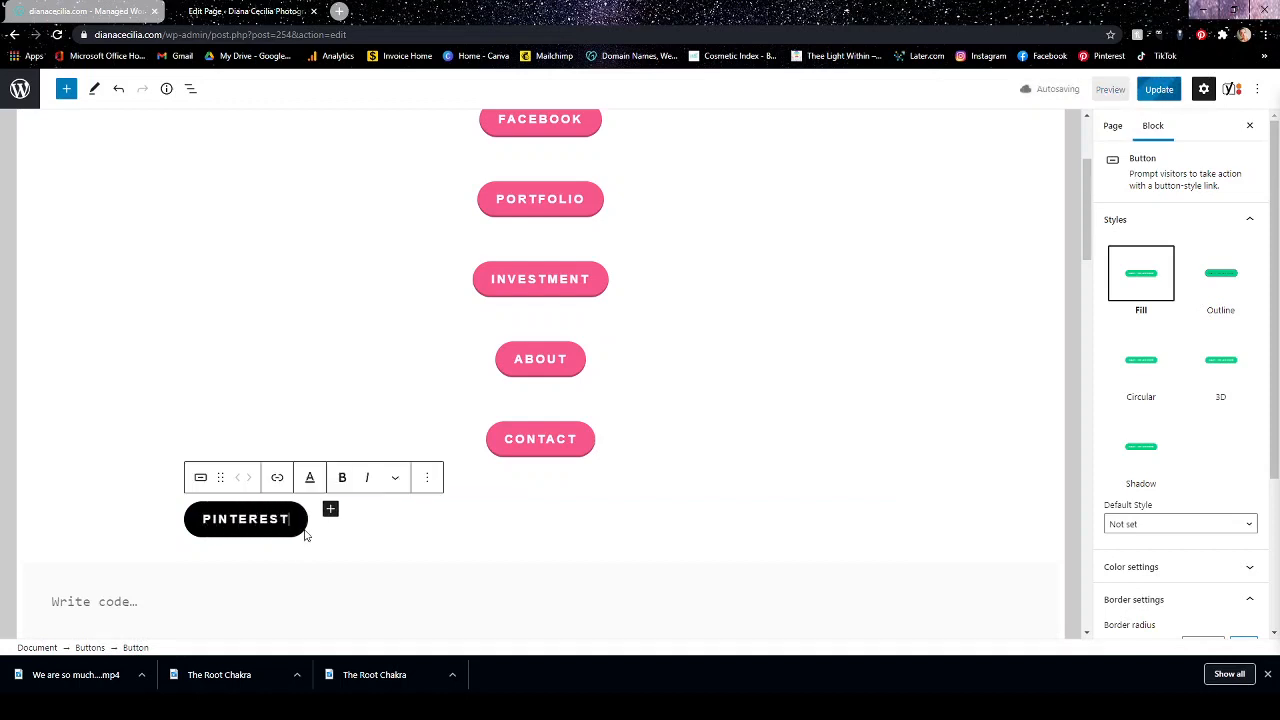
# Center-align the Buttons block that holds the Pinterest button and deselect it.
pyautogui.click(445, 527)
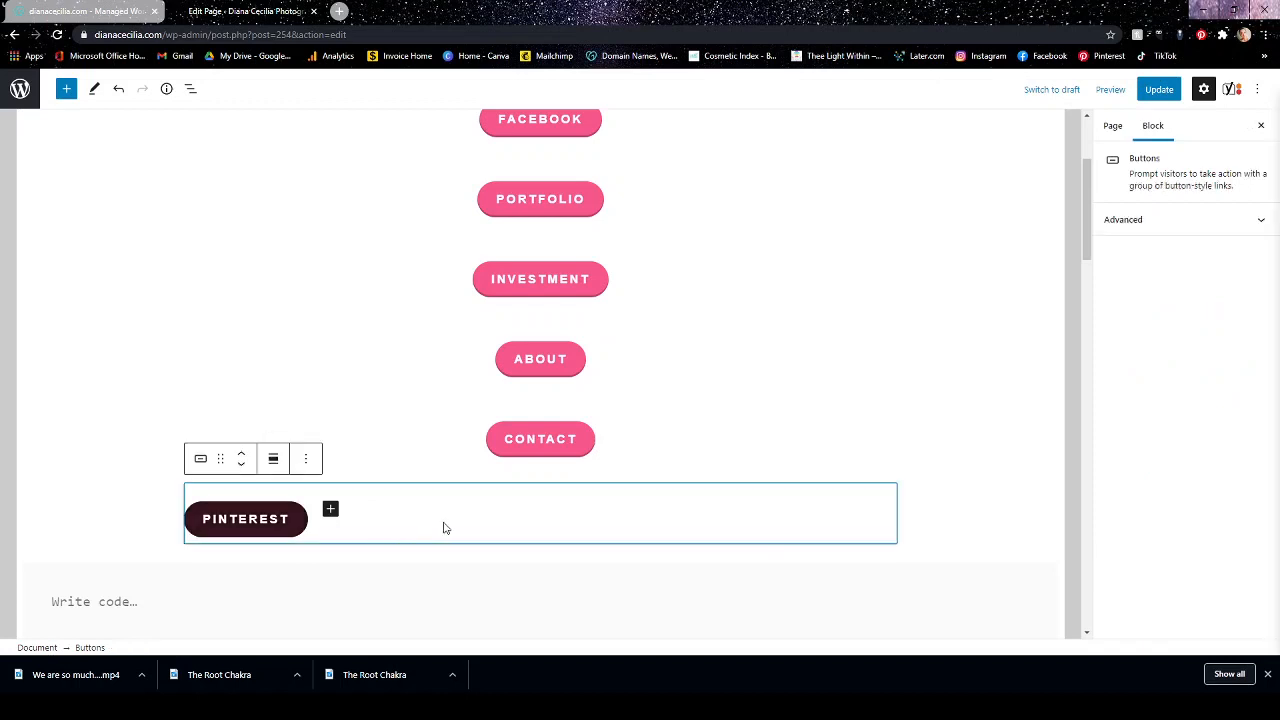
pyautogui.click(272, 460)
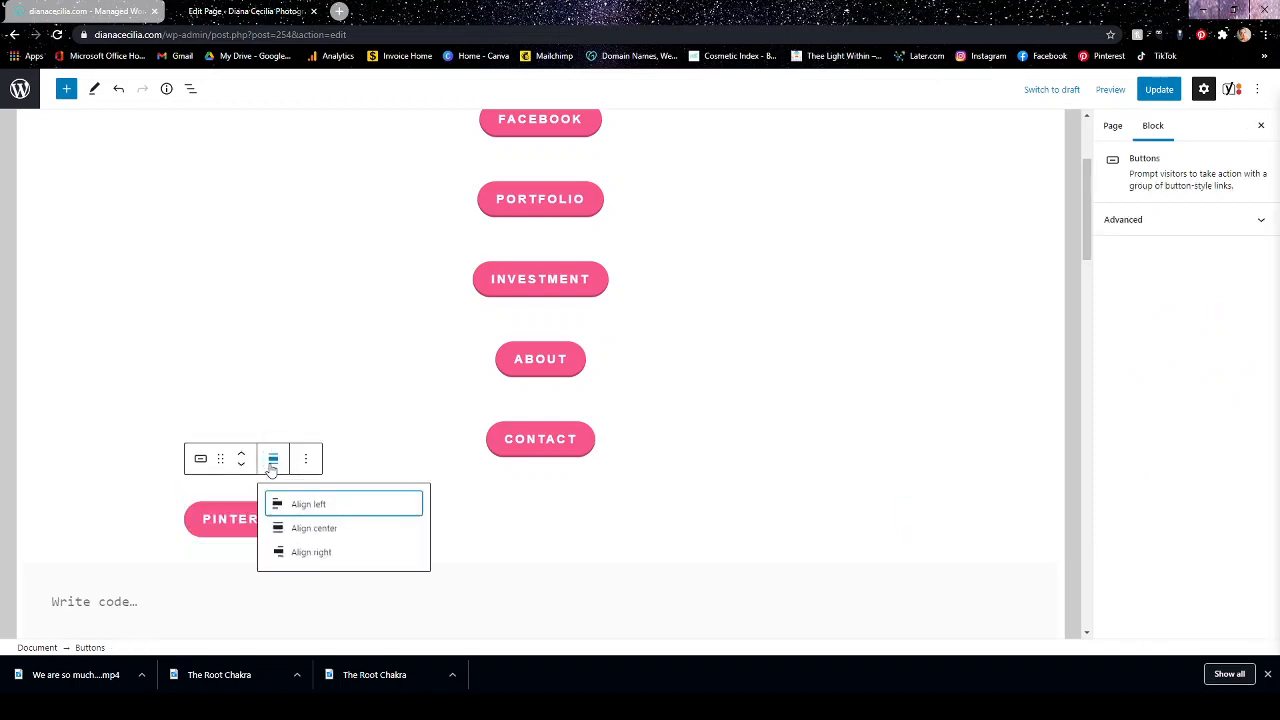
pyautogui.click(484, 526)
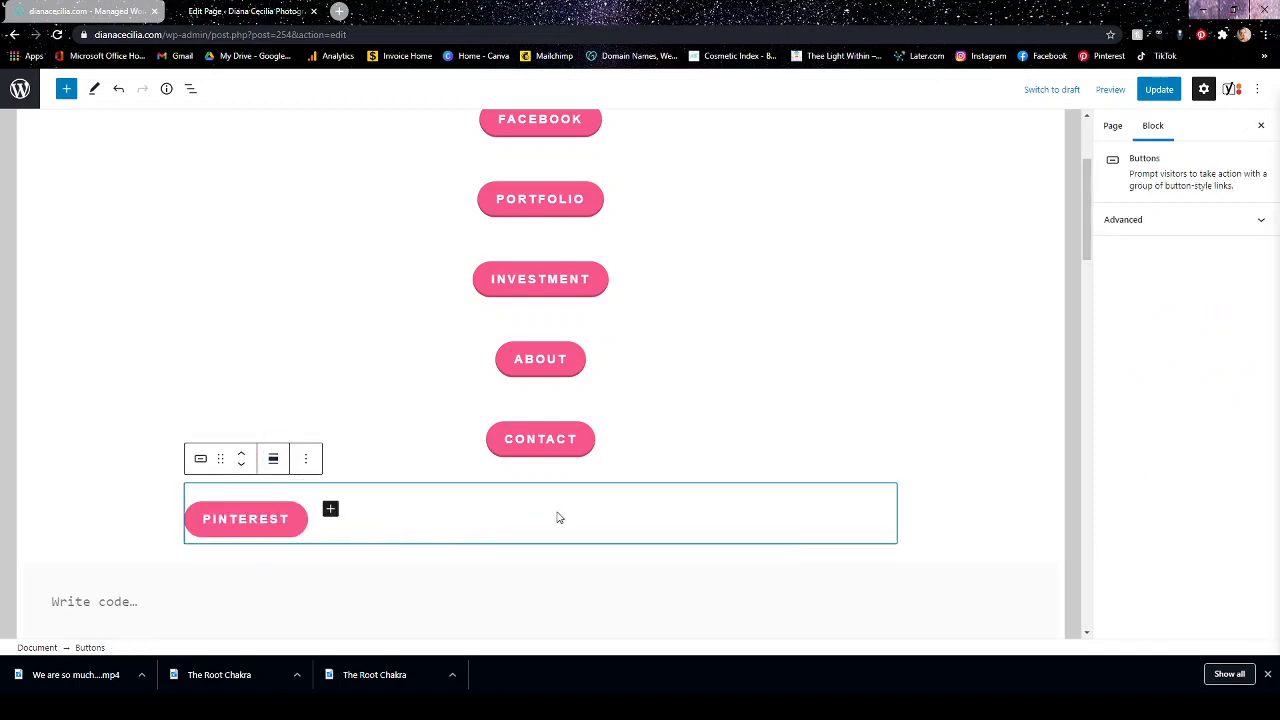
pyautogui.click(241, 536)
pyautogui.click(403, 517)
pyautogui.click(273, 458)
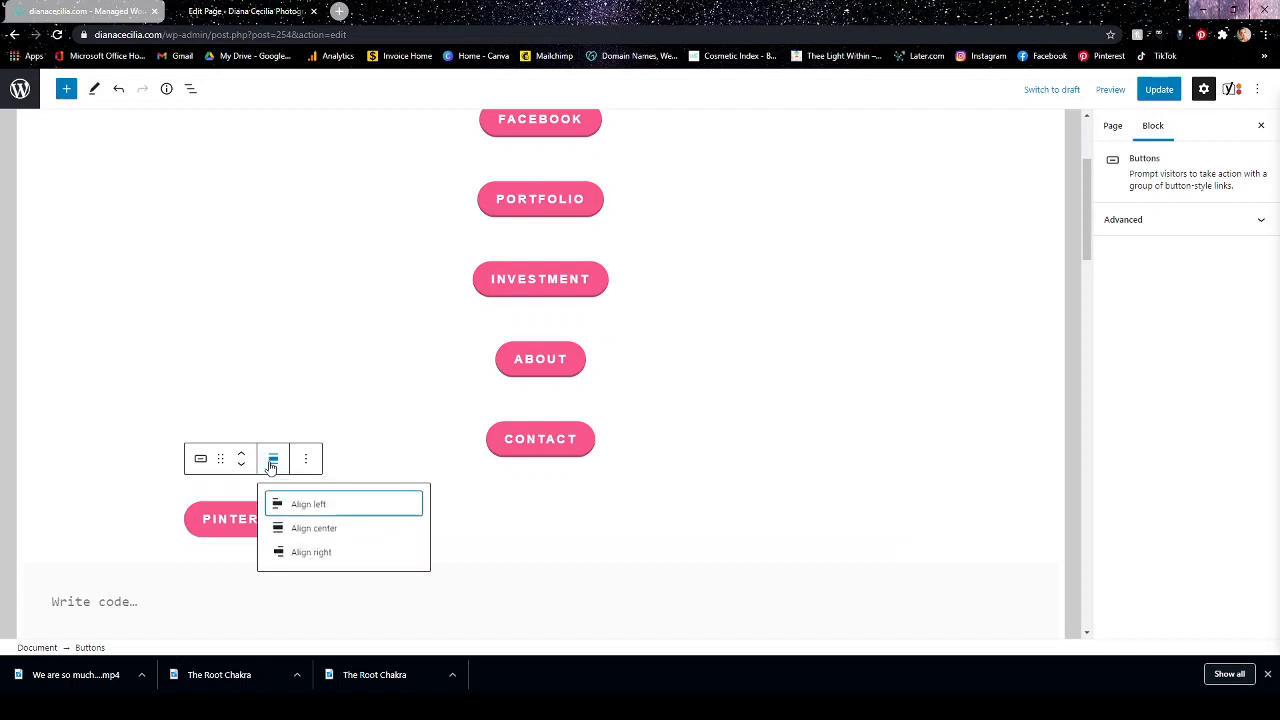
pyautogui.click(293, 530)
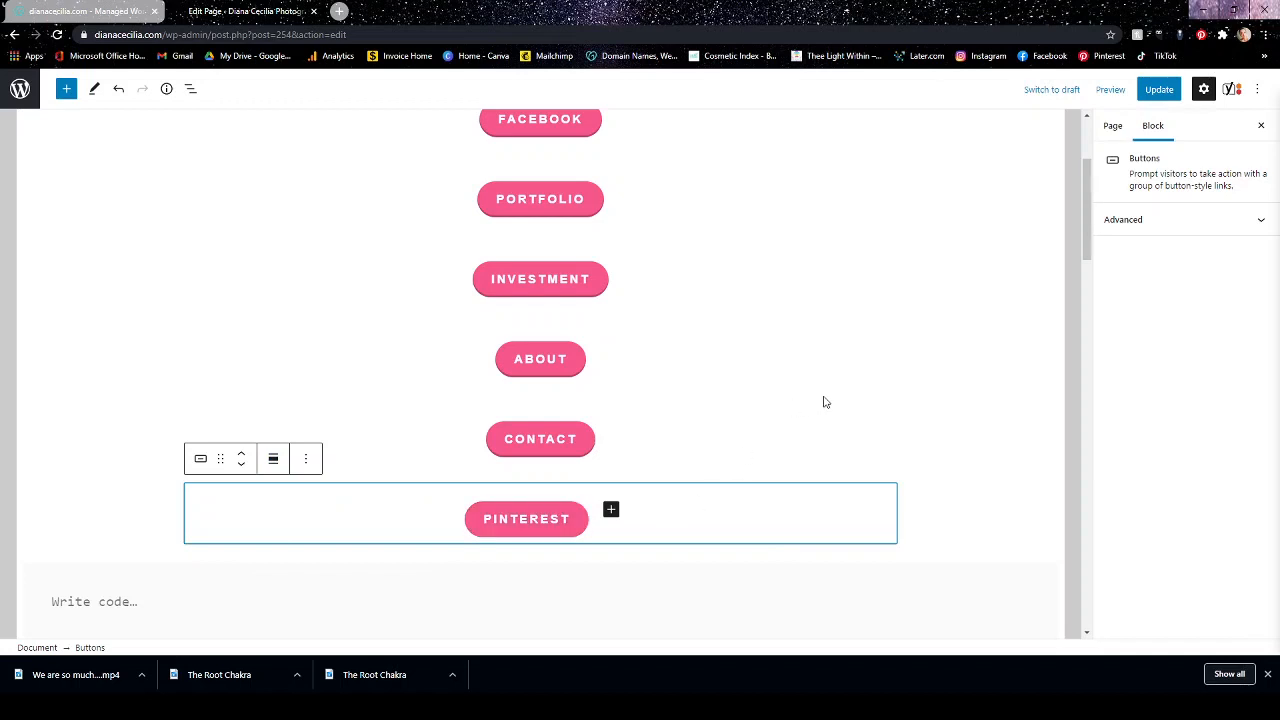
pyautogui.click(896, 382)
pyautogui.click(948, 560)
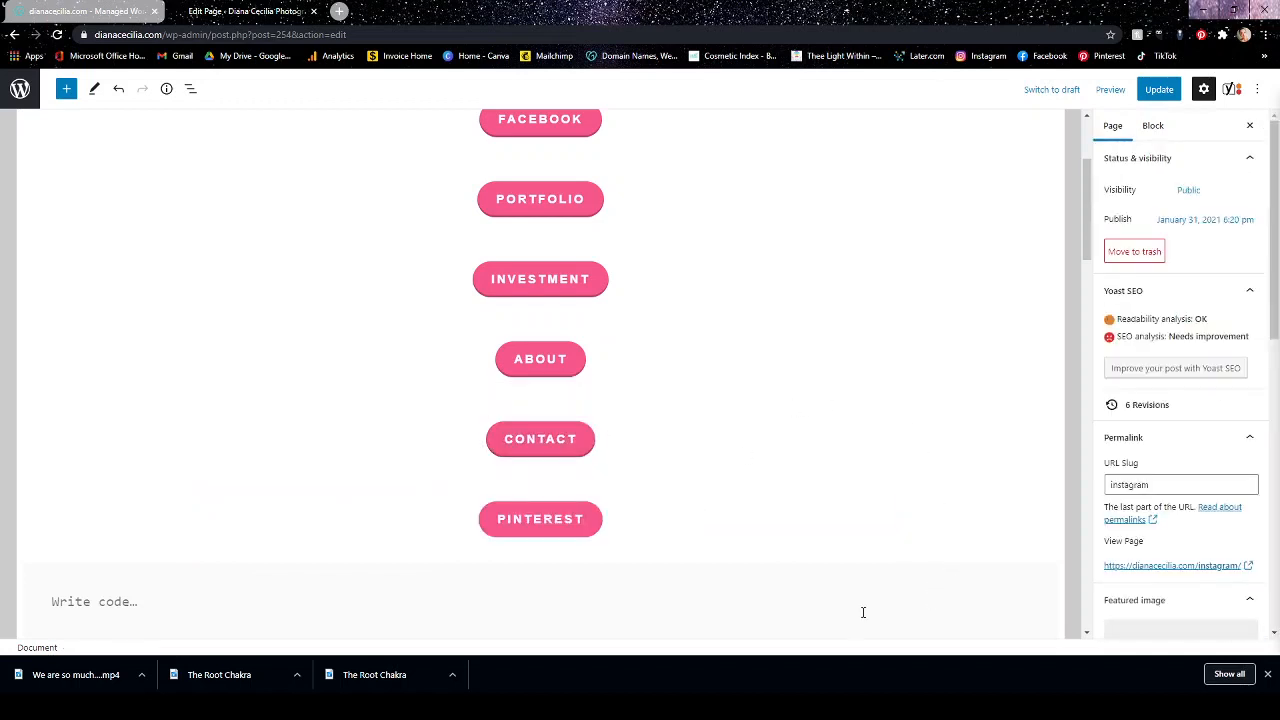
# Try to reposition the Pinterest button higher among the link buttons by its move handle.
pyautogui.click(499, 530)
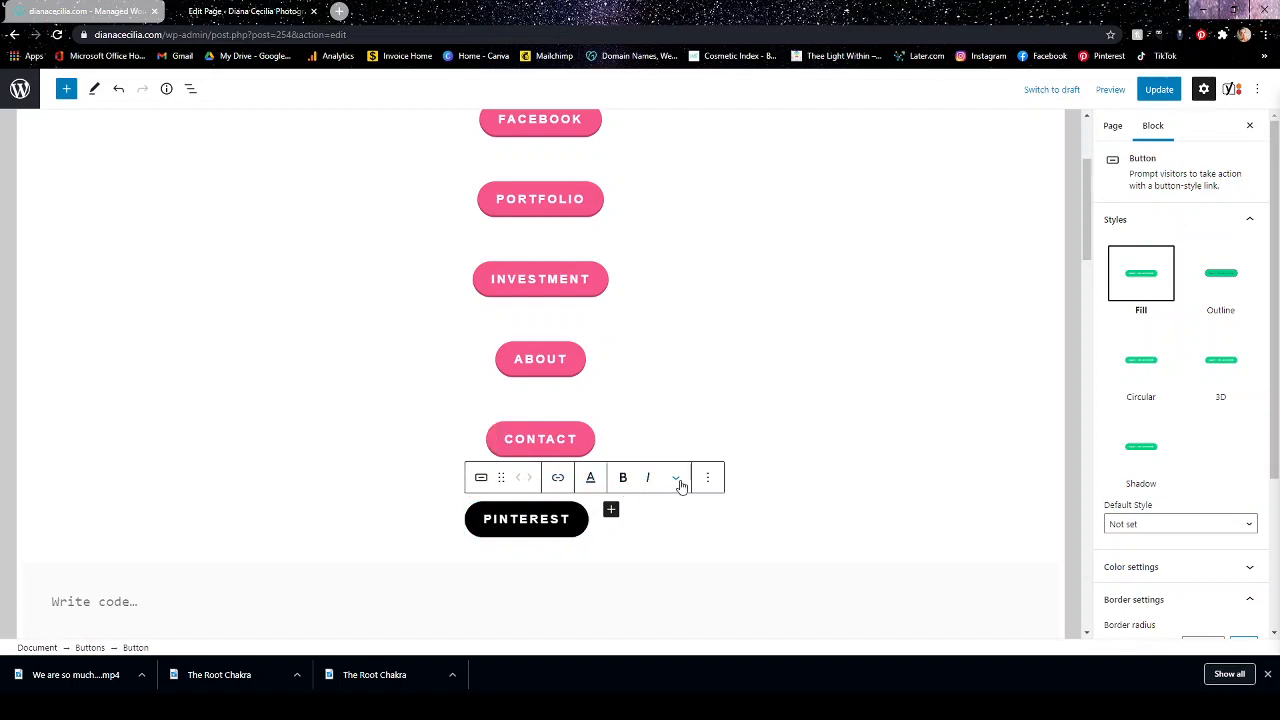
pyautogui.moveTo(500, 477); pyautogui.dragTo(600, 357)
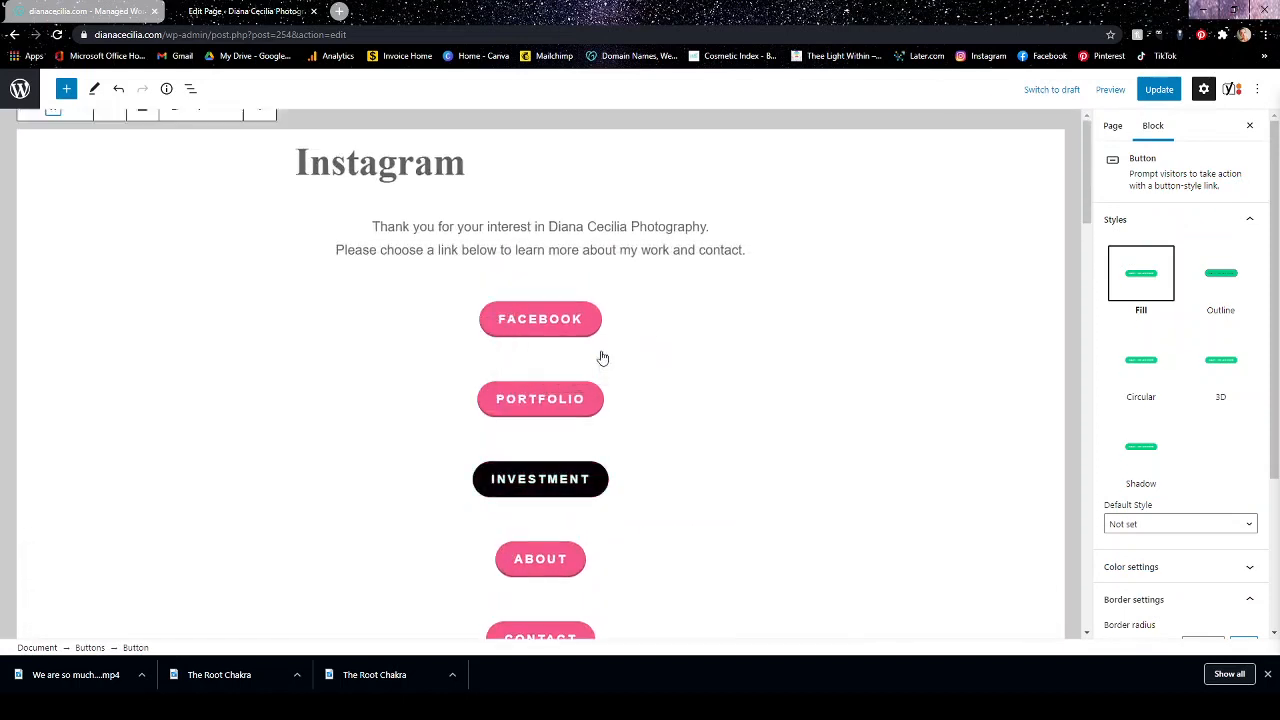
pyautogui.scroll(-3, 620, 408)
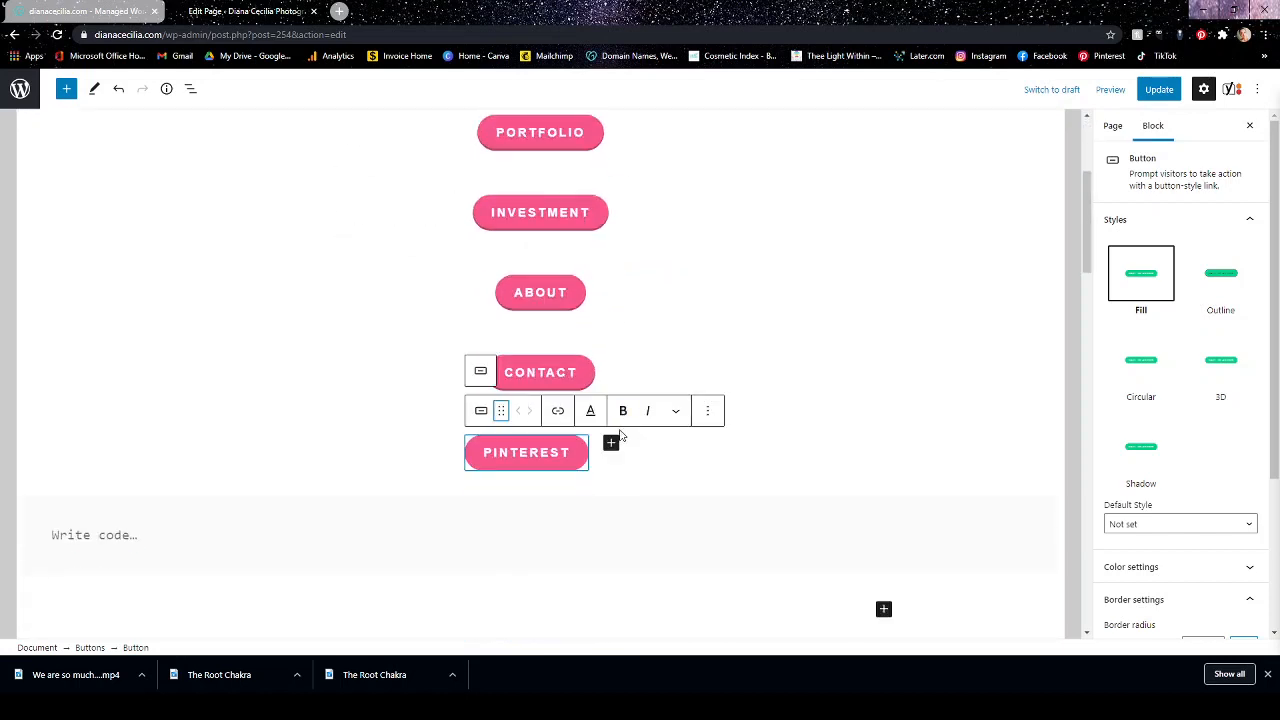
pyautogui.moveTo(502, 410)
pyautogui.mouseDown()
pyautogui.moveTo(517, 349)
pyautogui.moveTo(507, 396)
pyautogui.mouseUp()
pyautogui.moveTo(501, 462); pyautogui.dragTo(543, 434)
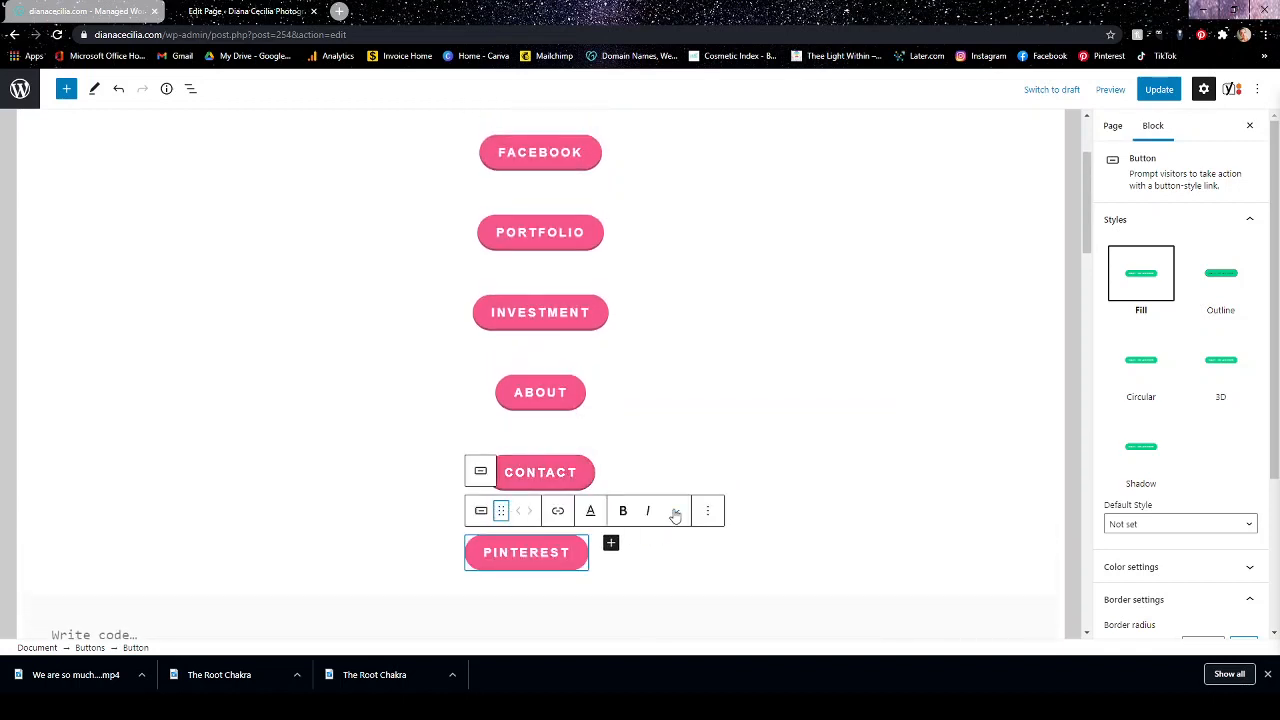
pyautogui.moveTo(500, 508); pyautogui.dragTo(541, 360)
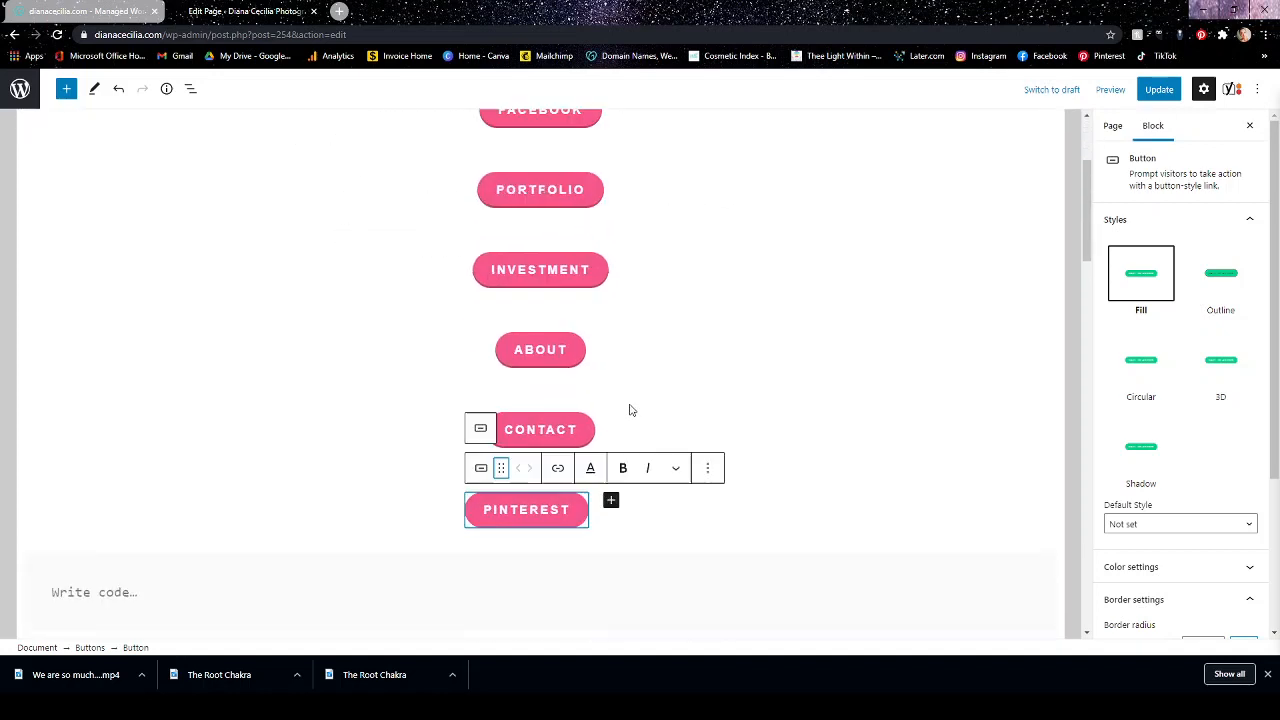
# Move the whole Pinterest Buttons block up four places so it sits directly below Facebook, leaving it deselected.
pyautogui.click(767, 453)
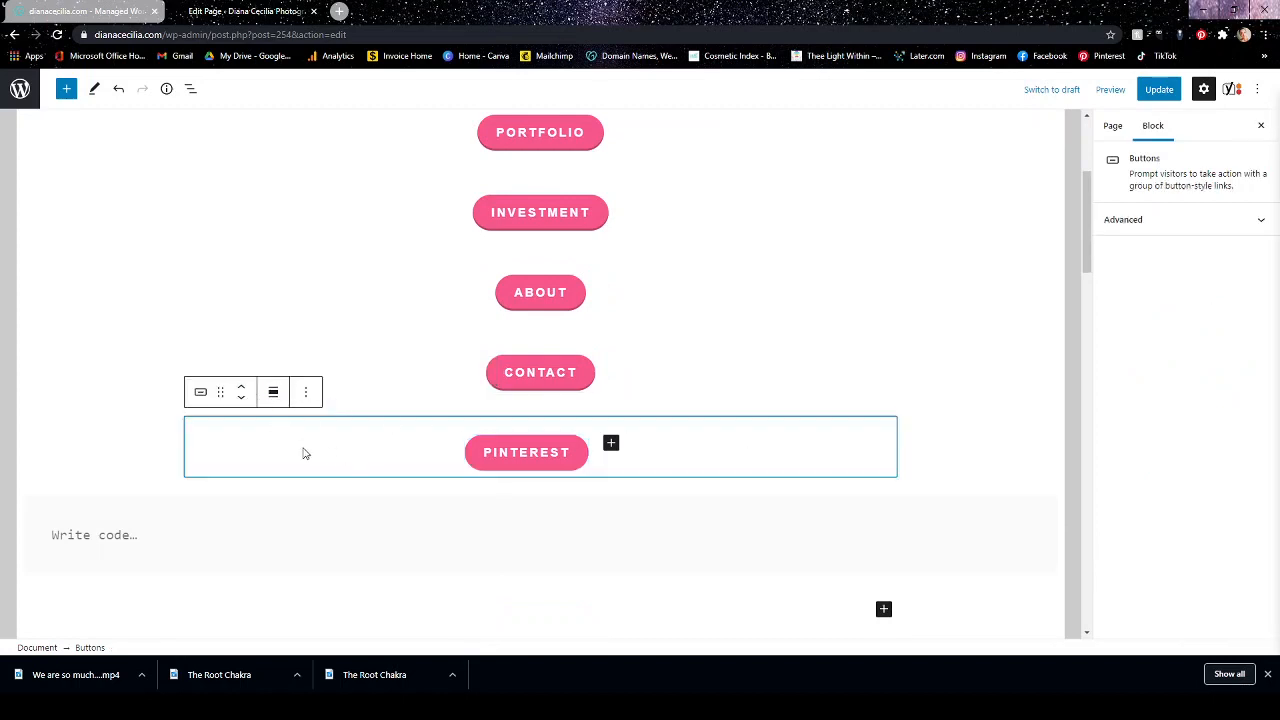
pyautogui.click(240, 386)
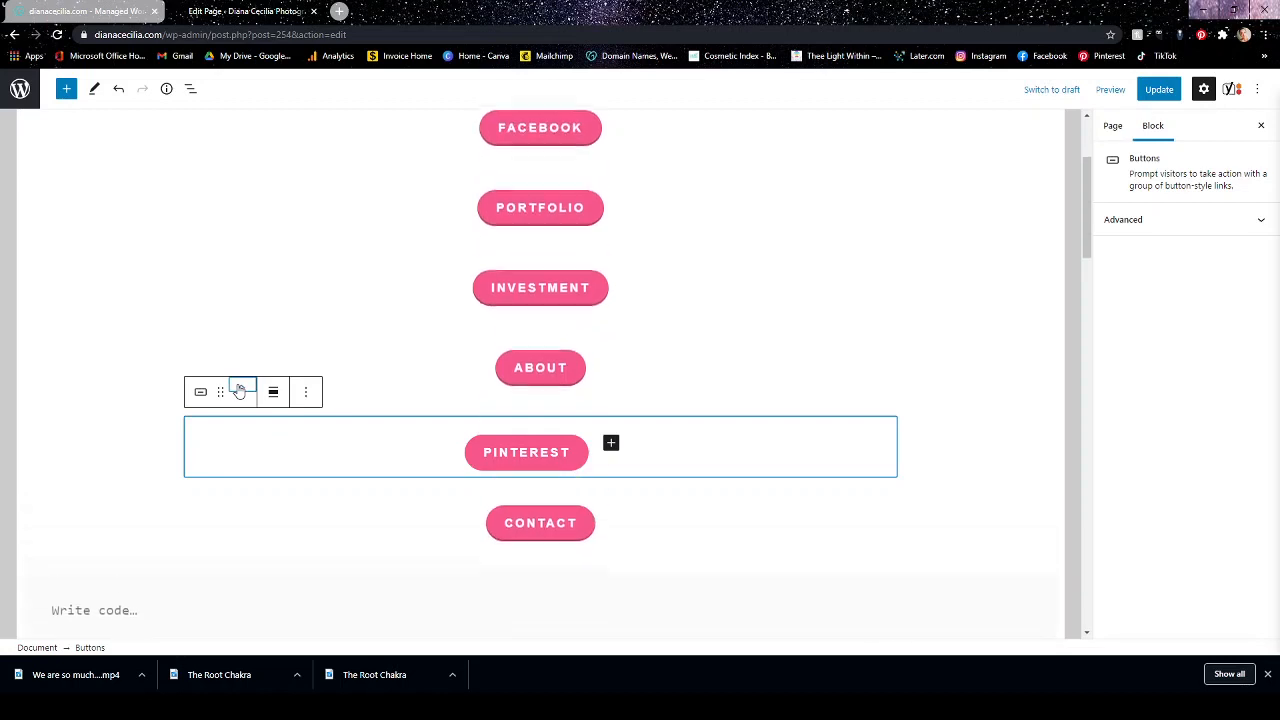
pyautogui.click(240, 388)
pyautogui.click(240, 388)
pyautogui.click(240, 388)
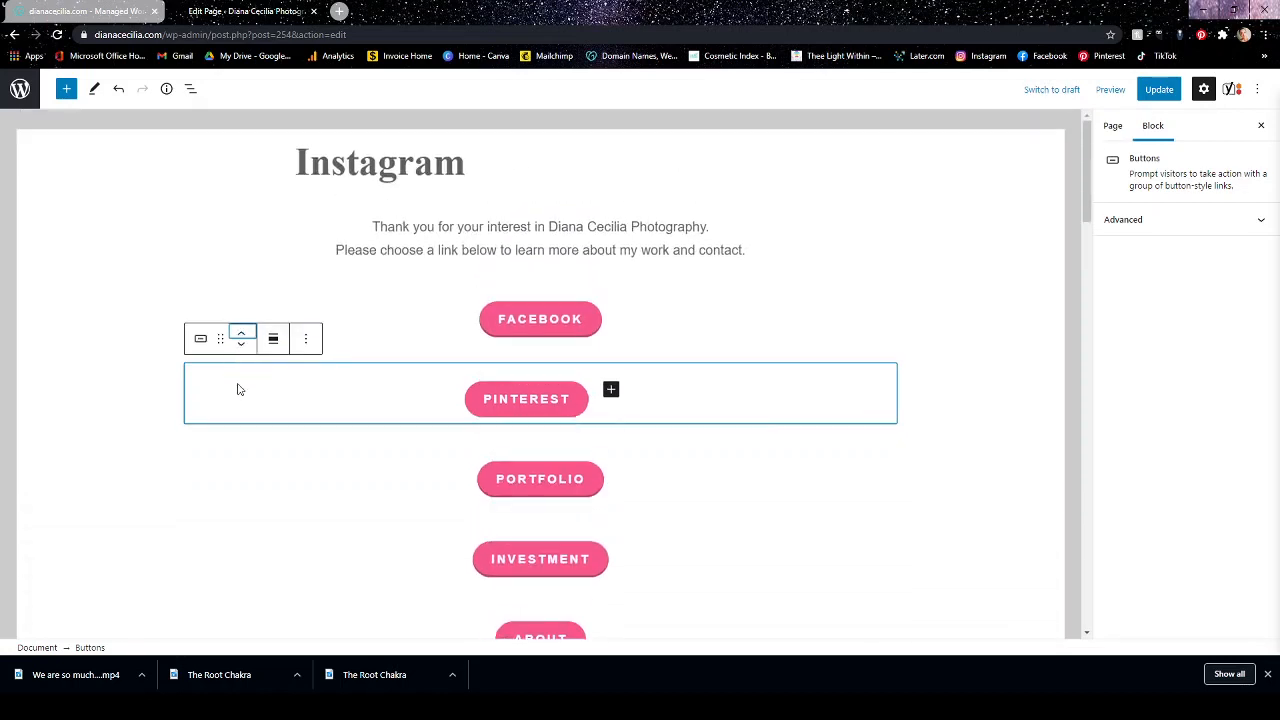
pyautogui.click(884, 220)
pyautogui.scroll(-2, 900, 270)
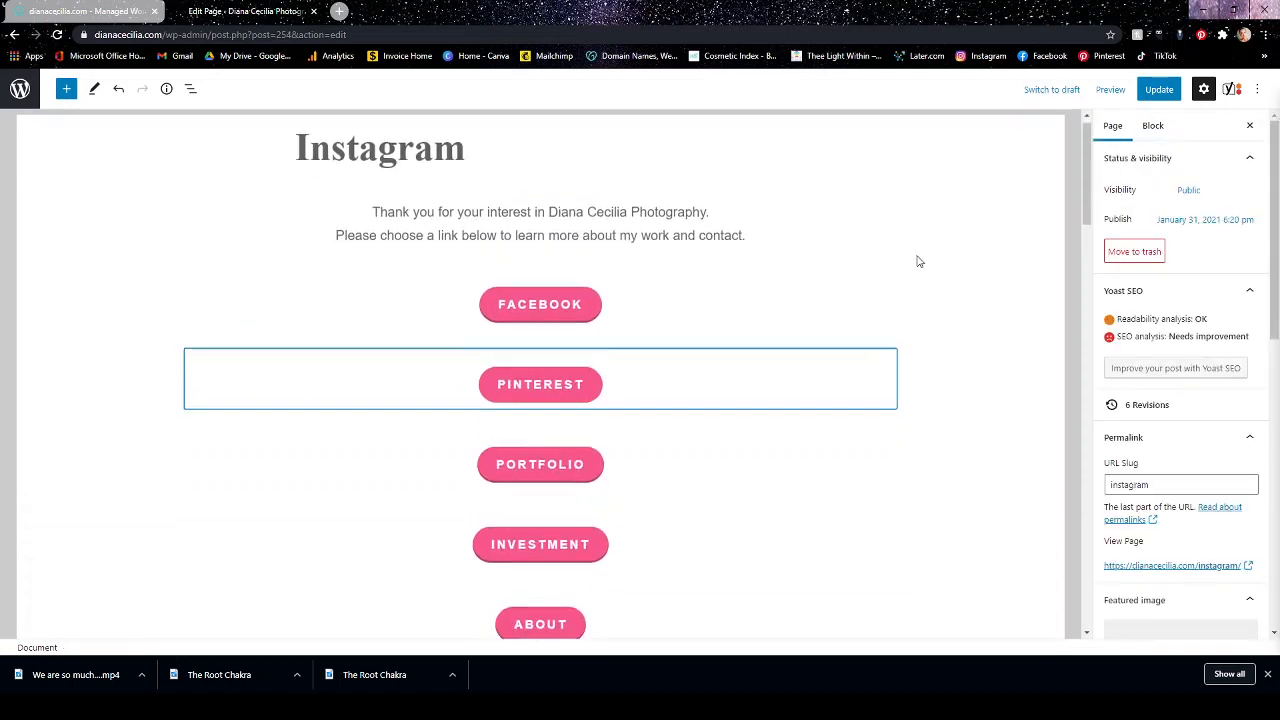
pyautogui.scroll(2, 891, 340)
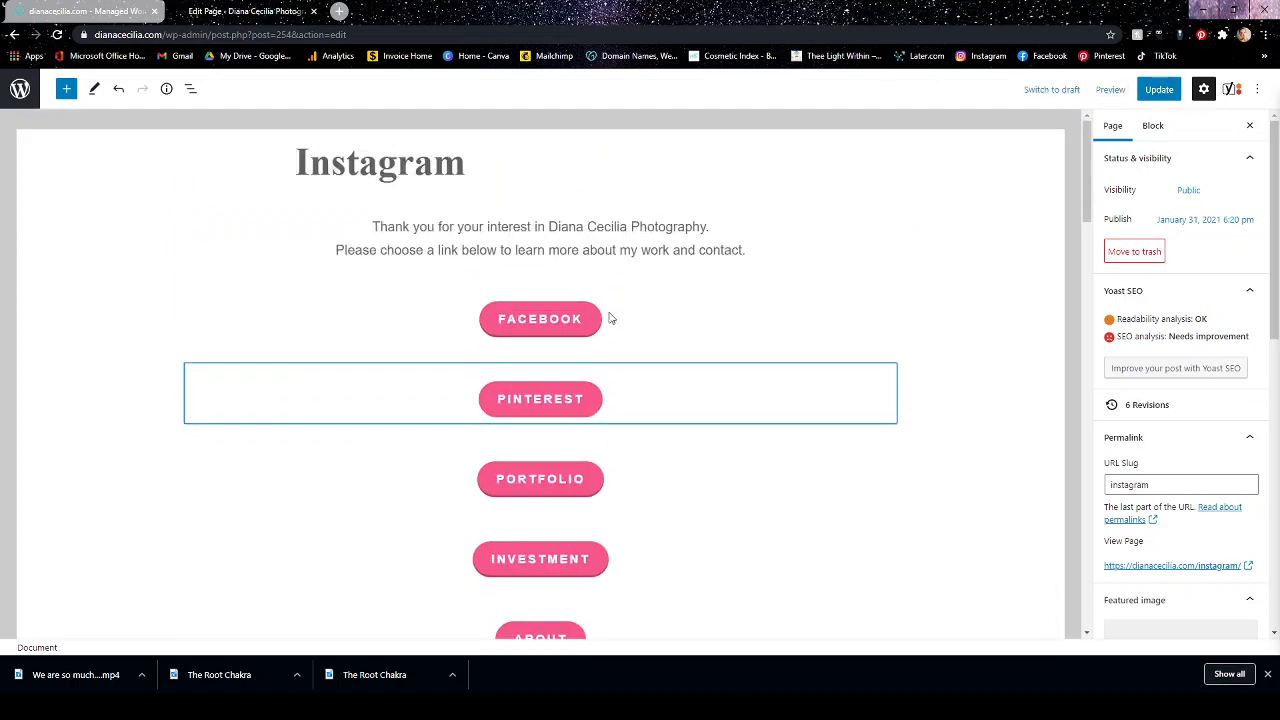
pyautogui.click(561, 405)
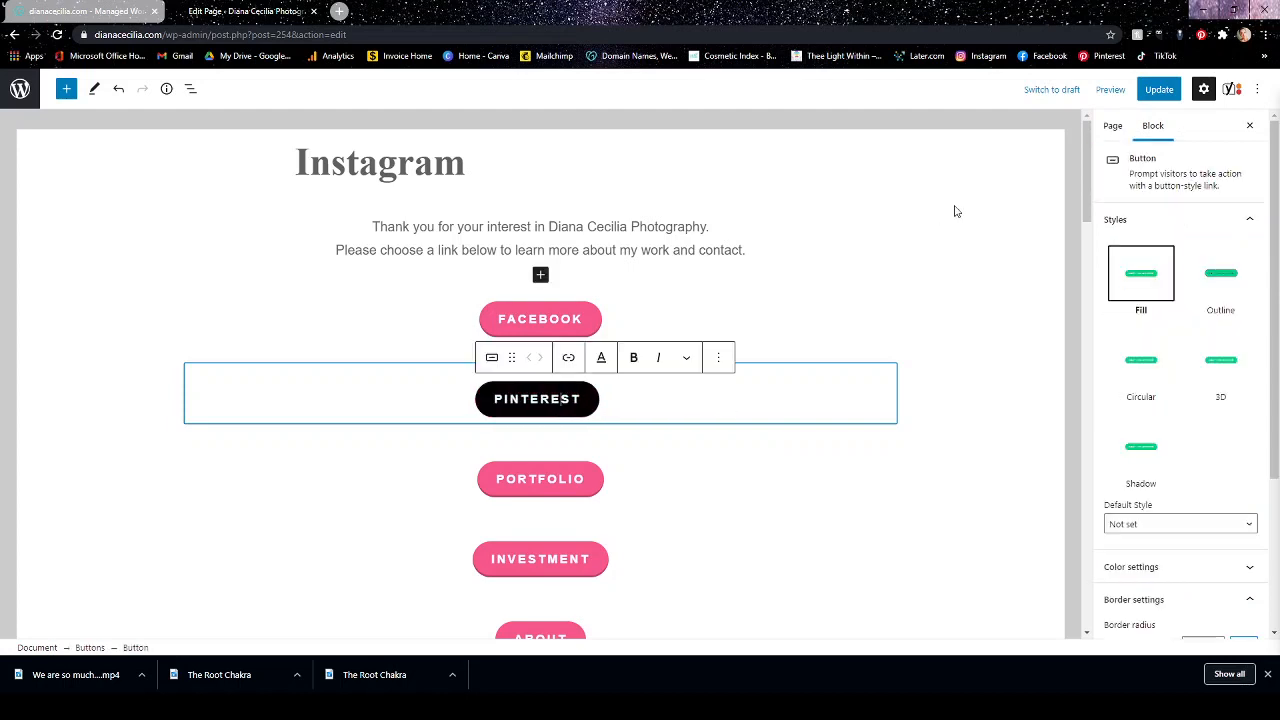
pyautogui.click(954, 215)
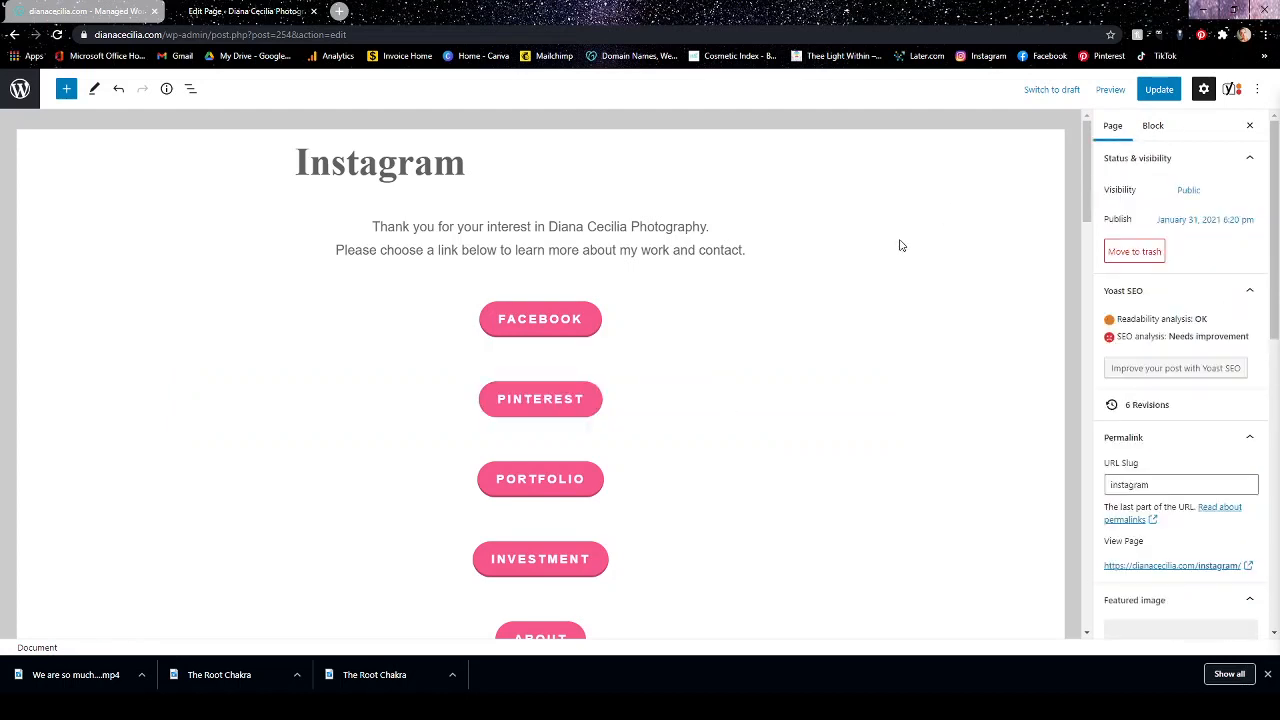
# Remove the empty Code block beneath the Contact button.
pyautogui.scroll(-1, 898, 247)
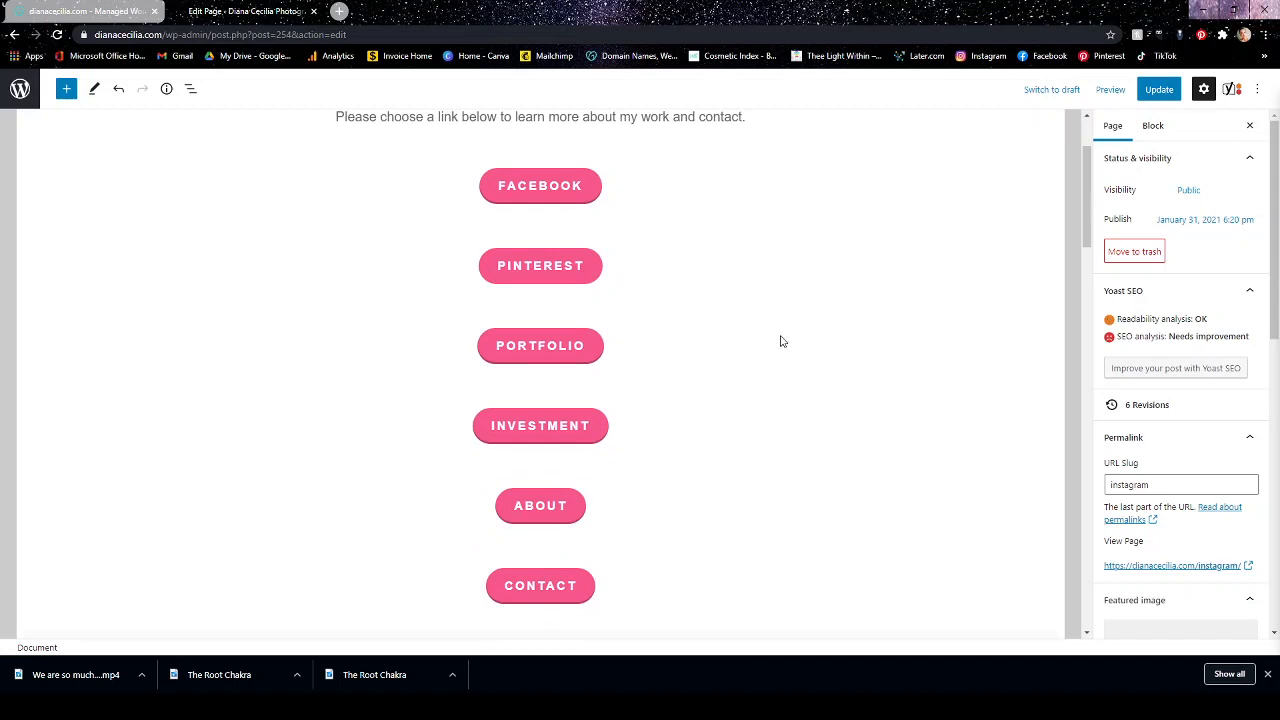
pyautogui.scroll(-2, 782, 342)
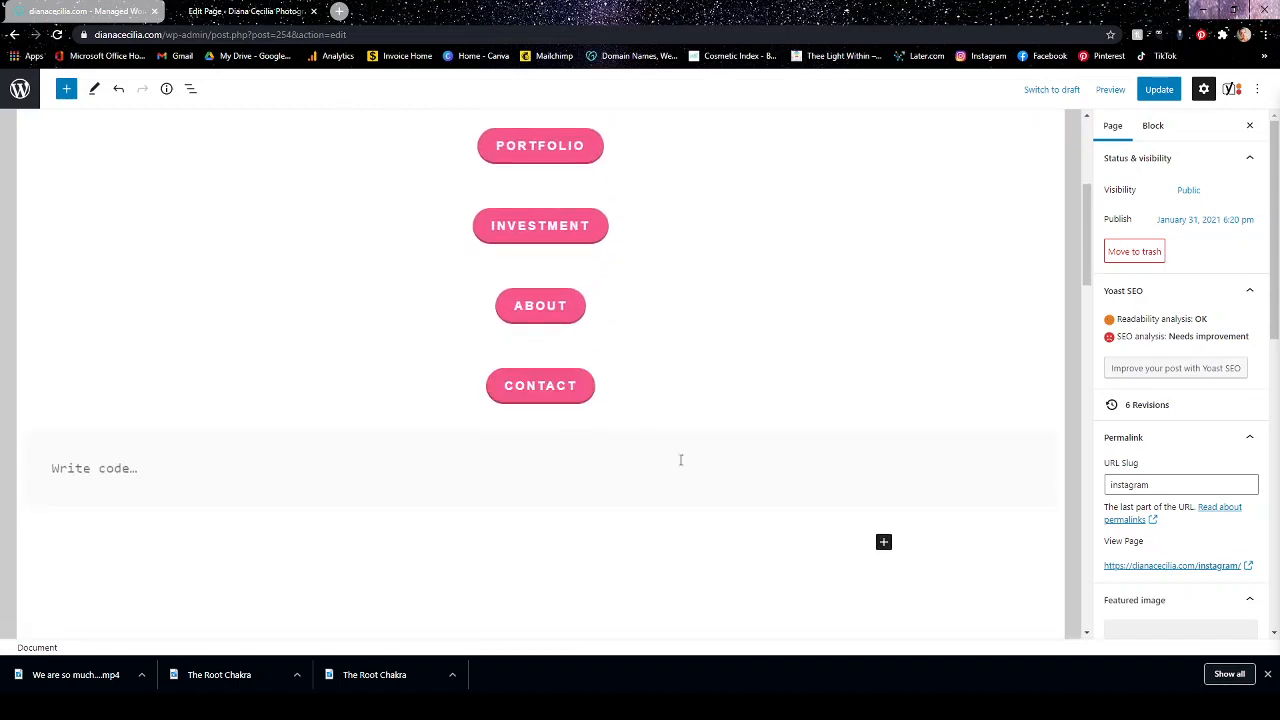
pyautogui.click(494, 466)
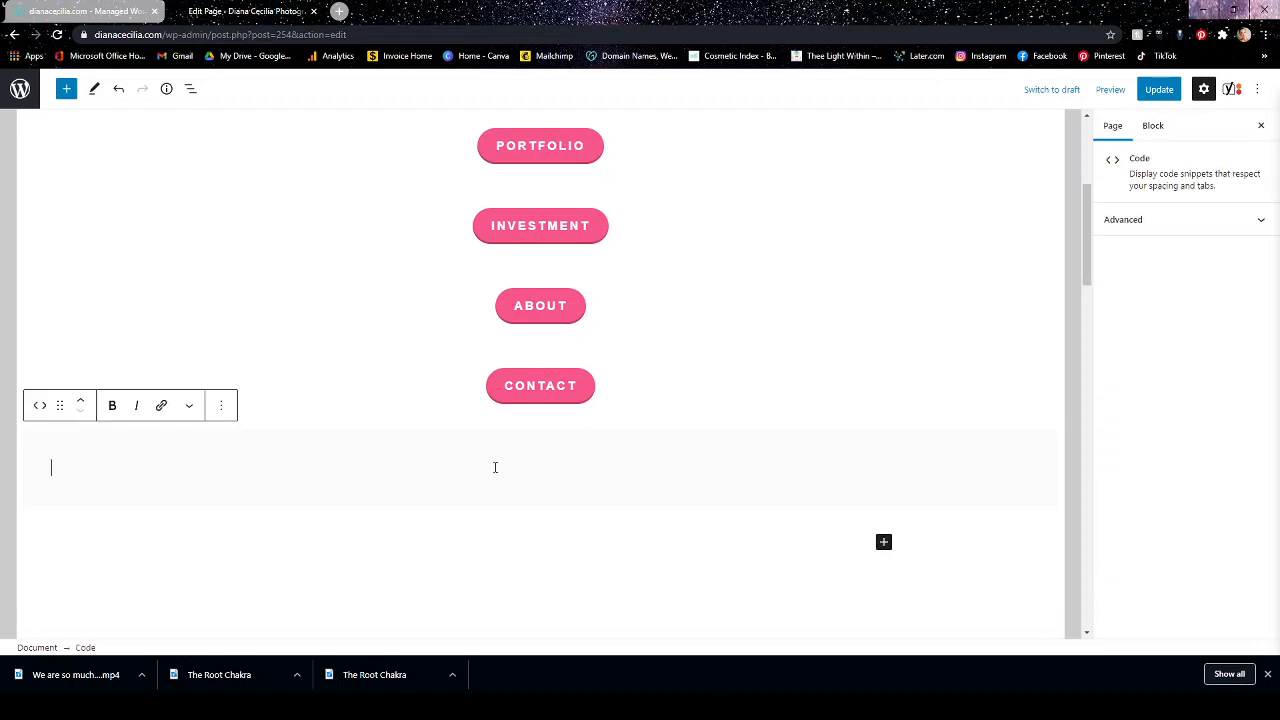
pyautogui.click(224, 406)
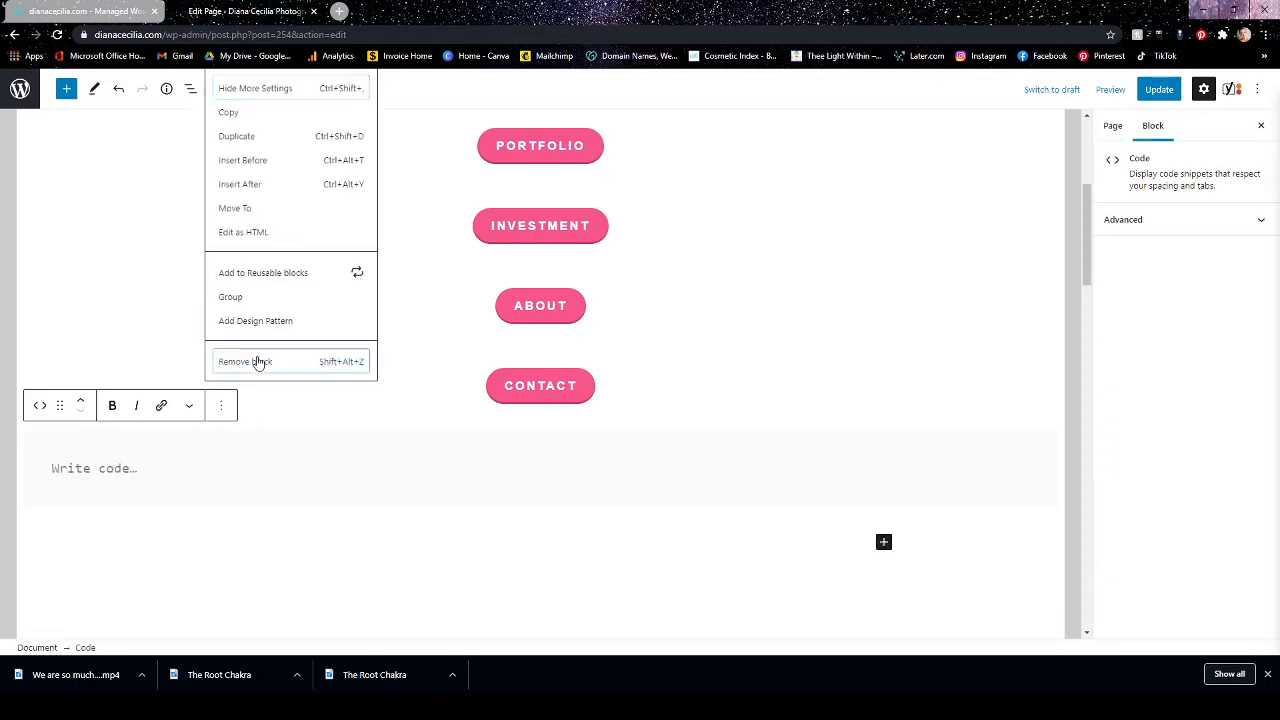
pyautogui.click(257, 362)
# Search the blocks for "button" and insert another Buttons block in the empty space below Contact.
pyautogui.click(684, 516)
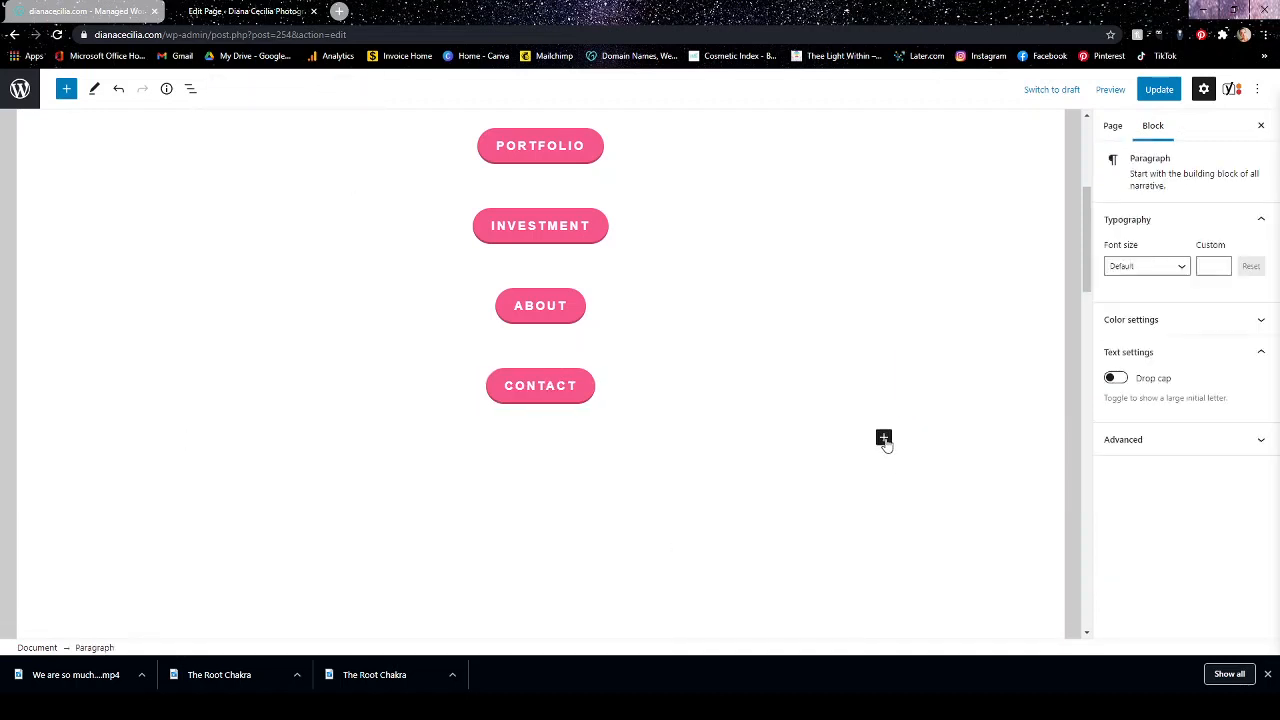
pyautogui.click(884, 440)
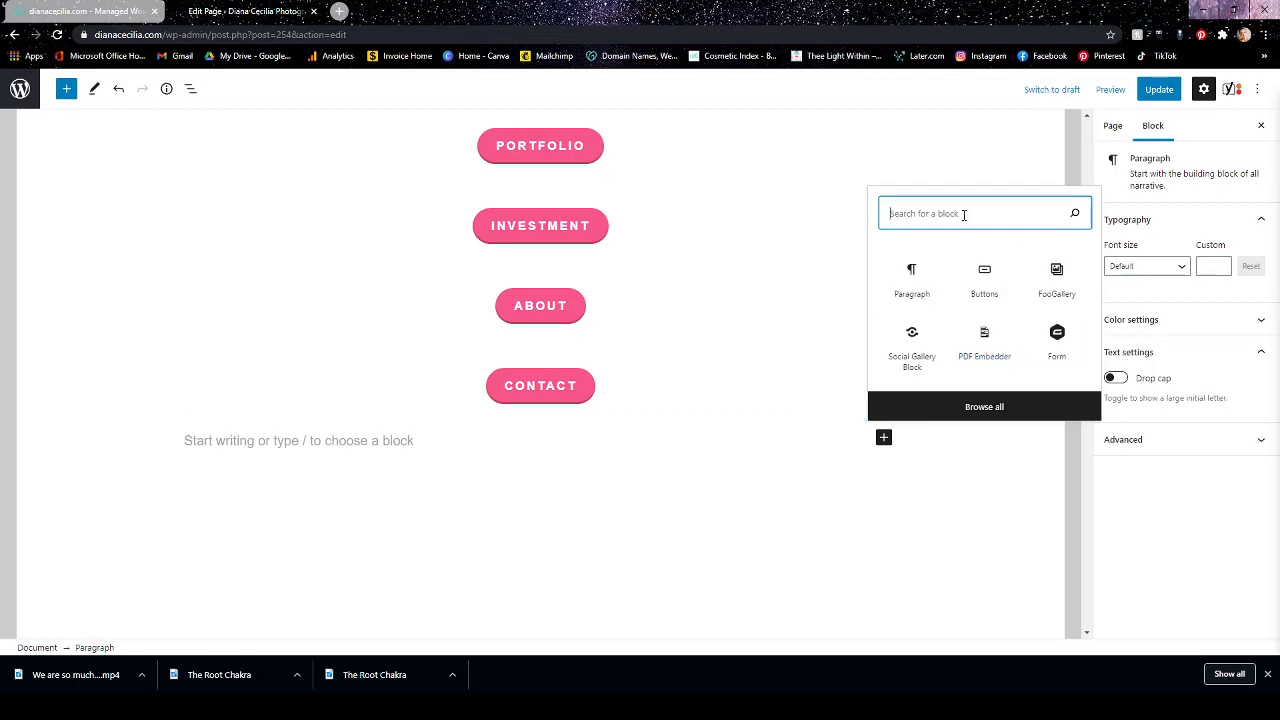
pyautogui.write('button')
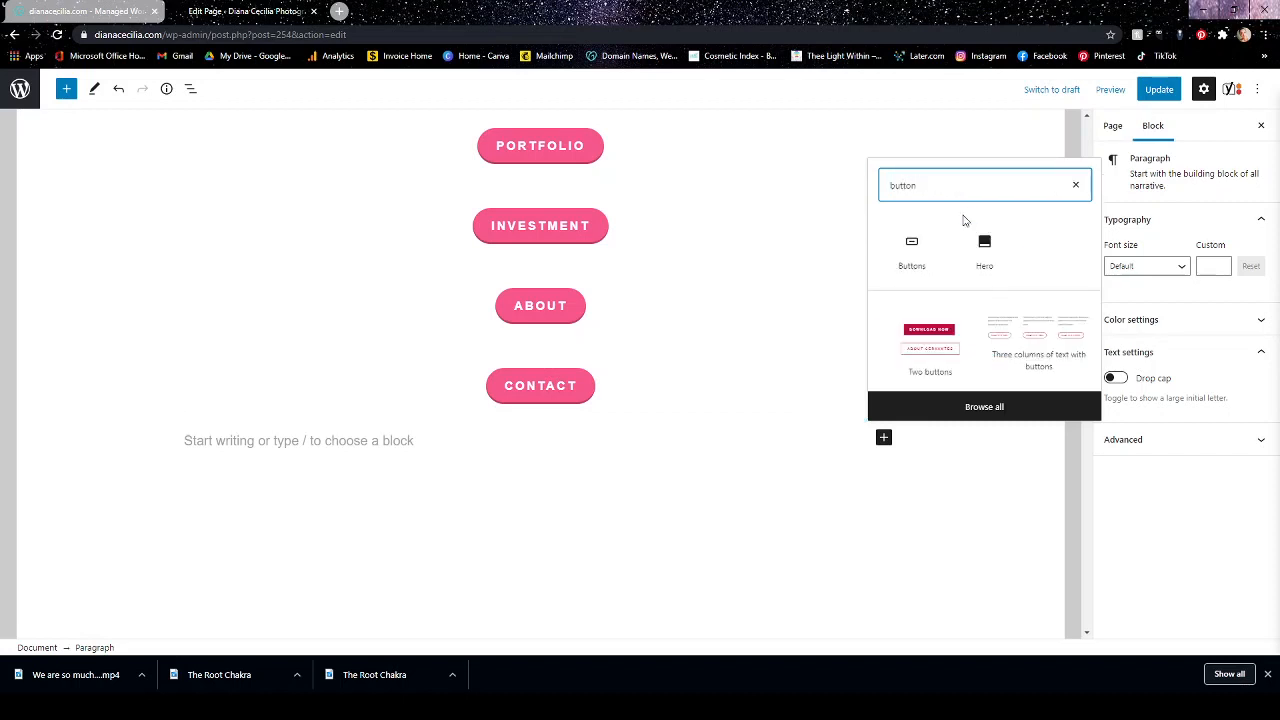
pyautogui.click(914, 253)
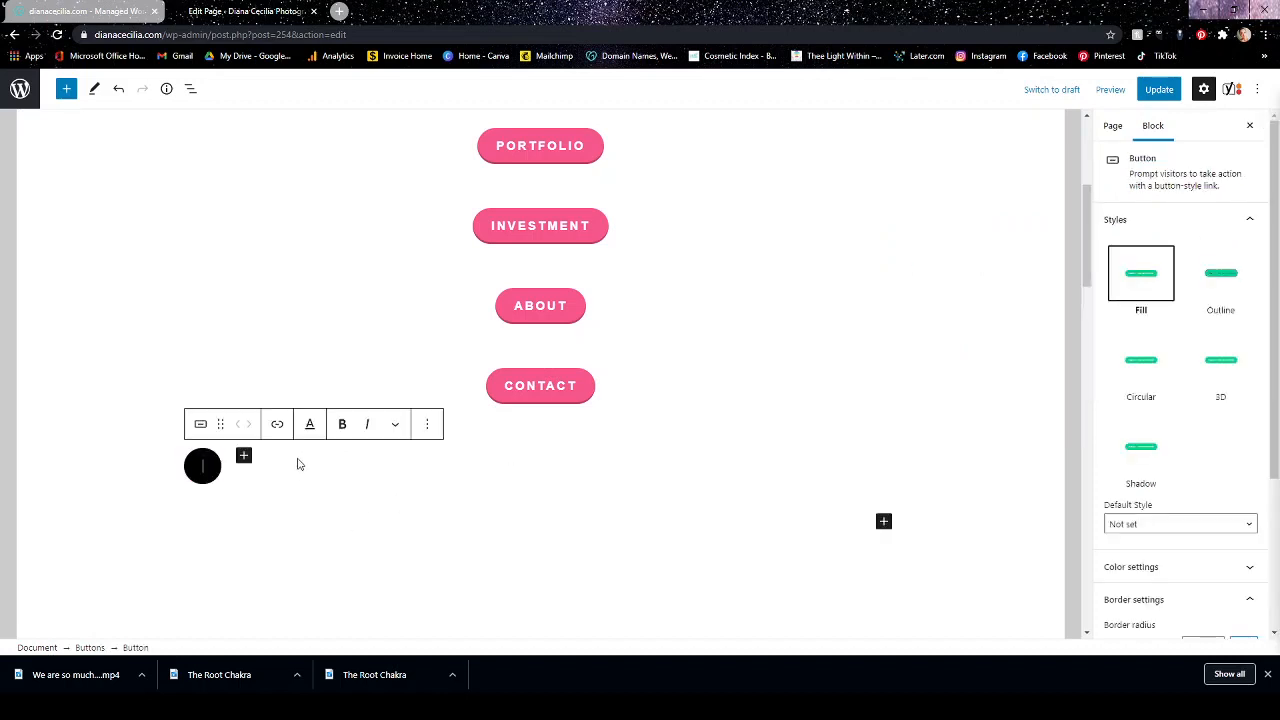
# Center-align the new Buttons block below Contact and label its button "a;lkdj;alskdjf".
pyautogui.click(226, 467)
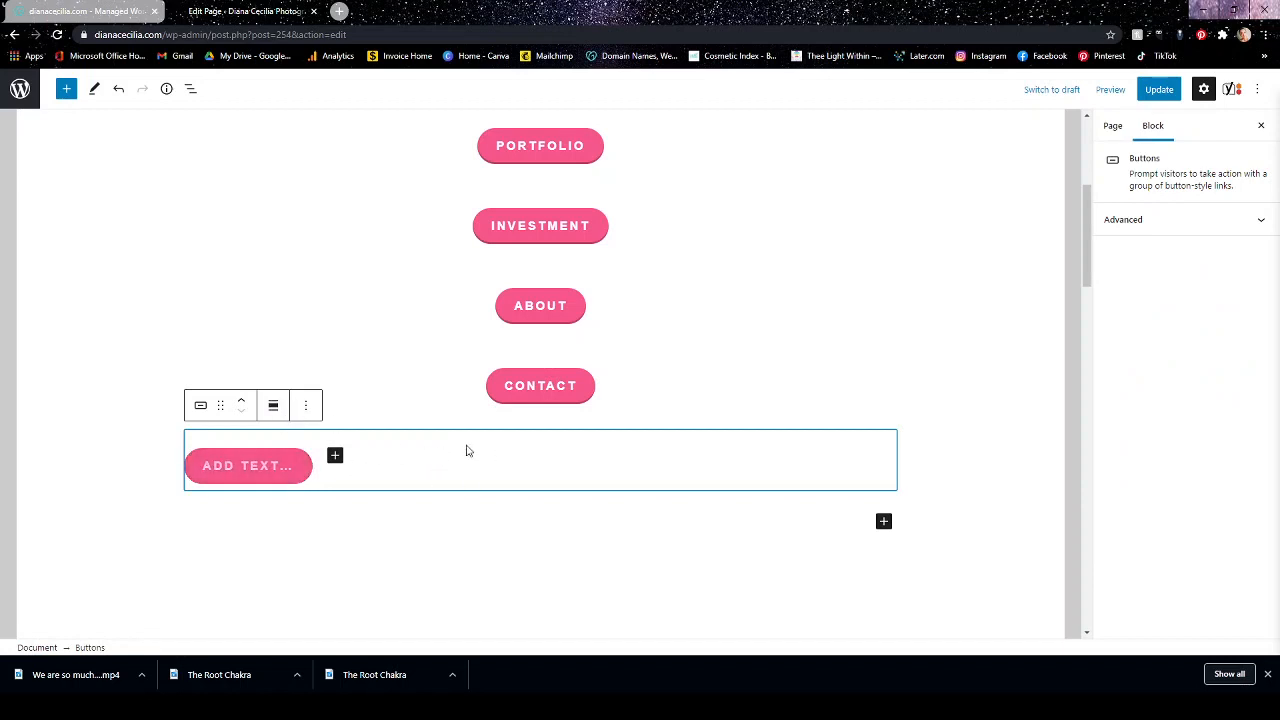
pyautogui.click(273, 405)
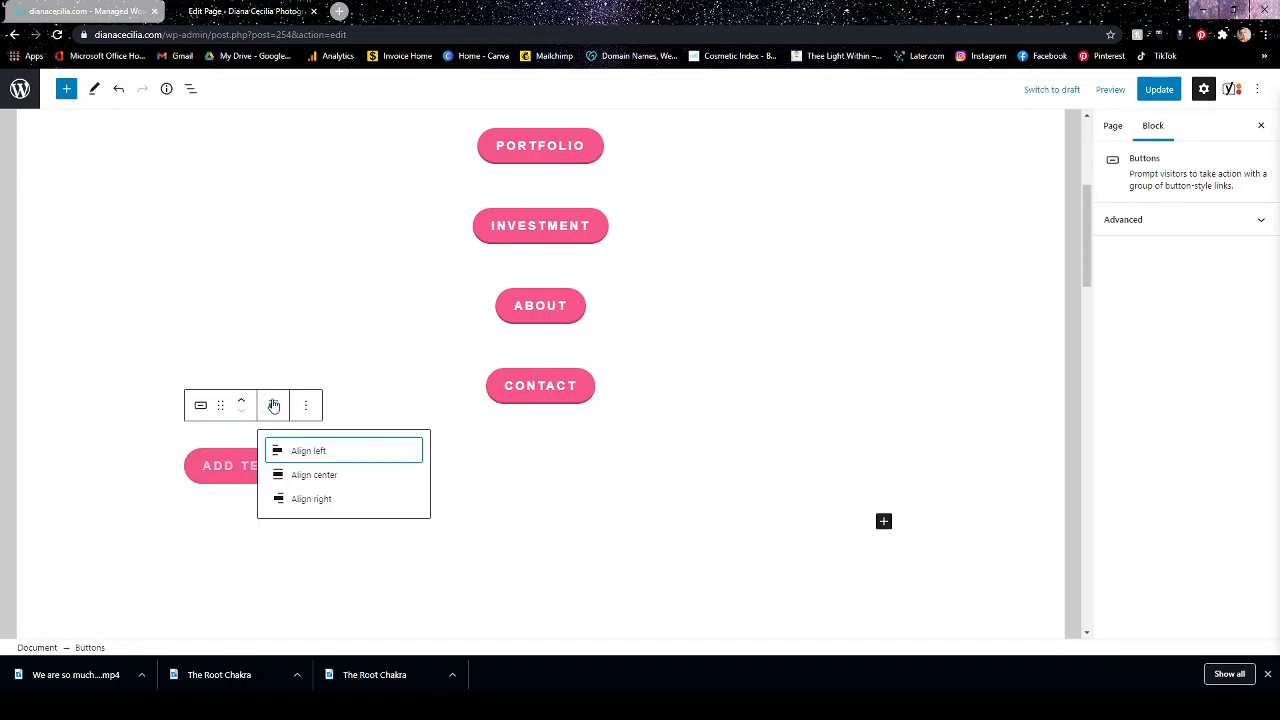
pyautogui.click(292, 475)
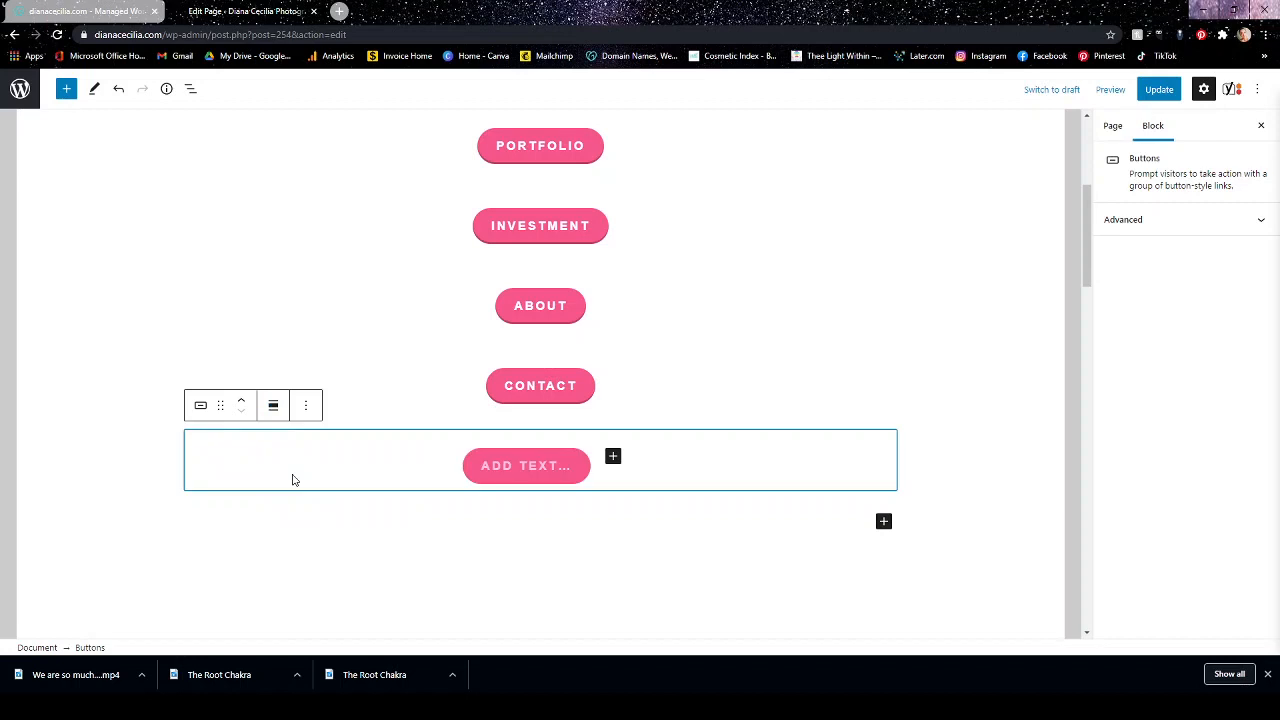
pyautogui.click(508, 470)
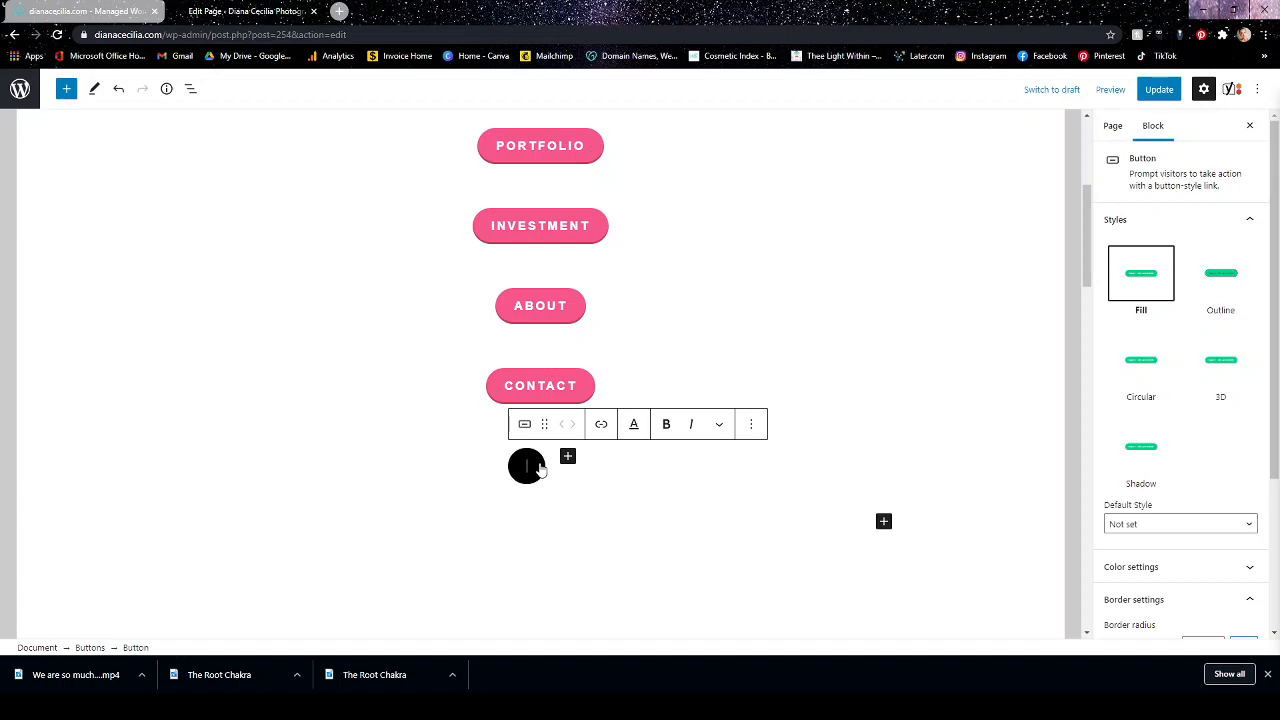
pyautogui.write('a;lkdj;alskdjf')
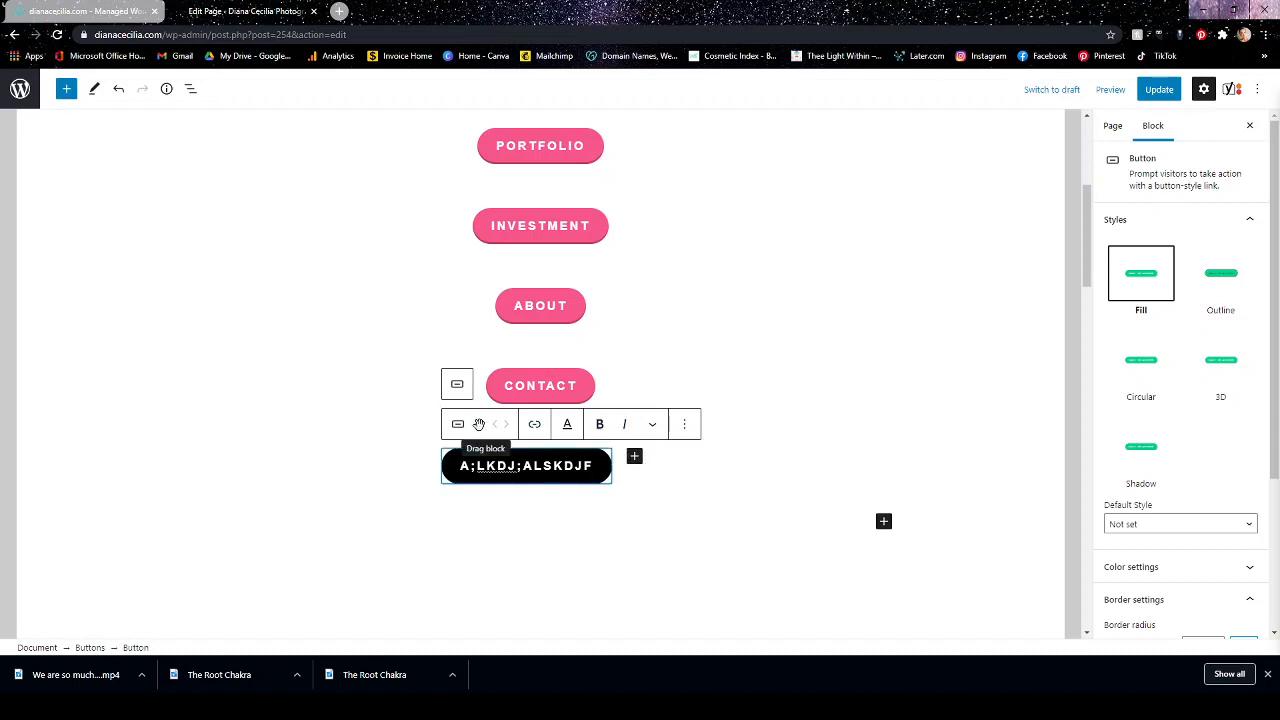
# Move the whole new Buttons block up the page until it sits directly below Facebook.
pyautogui.click(766, 474)
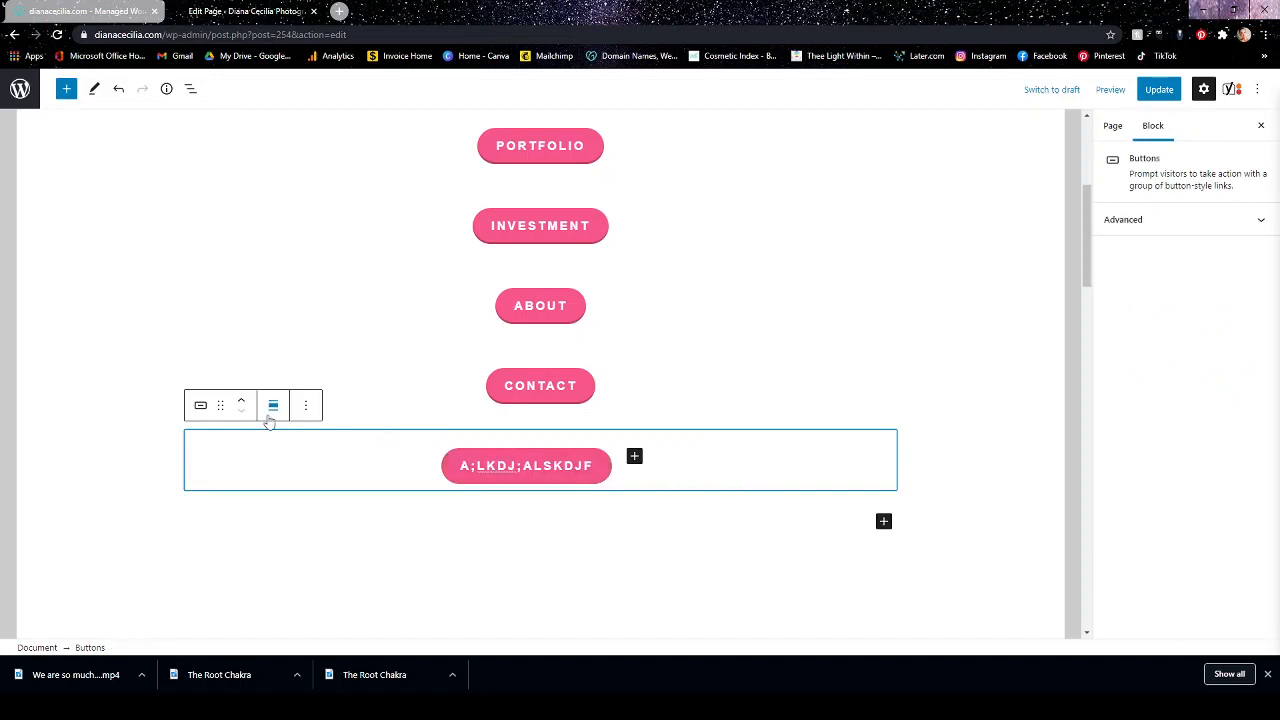
pyautogui.click(241, 400)
pyautogui.click(241, 400)
pyautogui.click(241, 400)
pyautogui.click(241, 400)
pyautogui.click(241, 400)
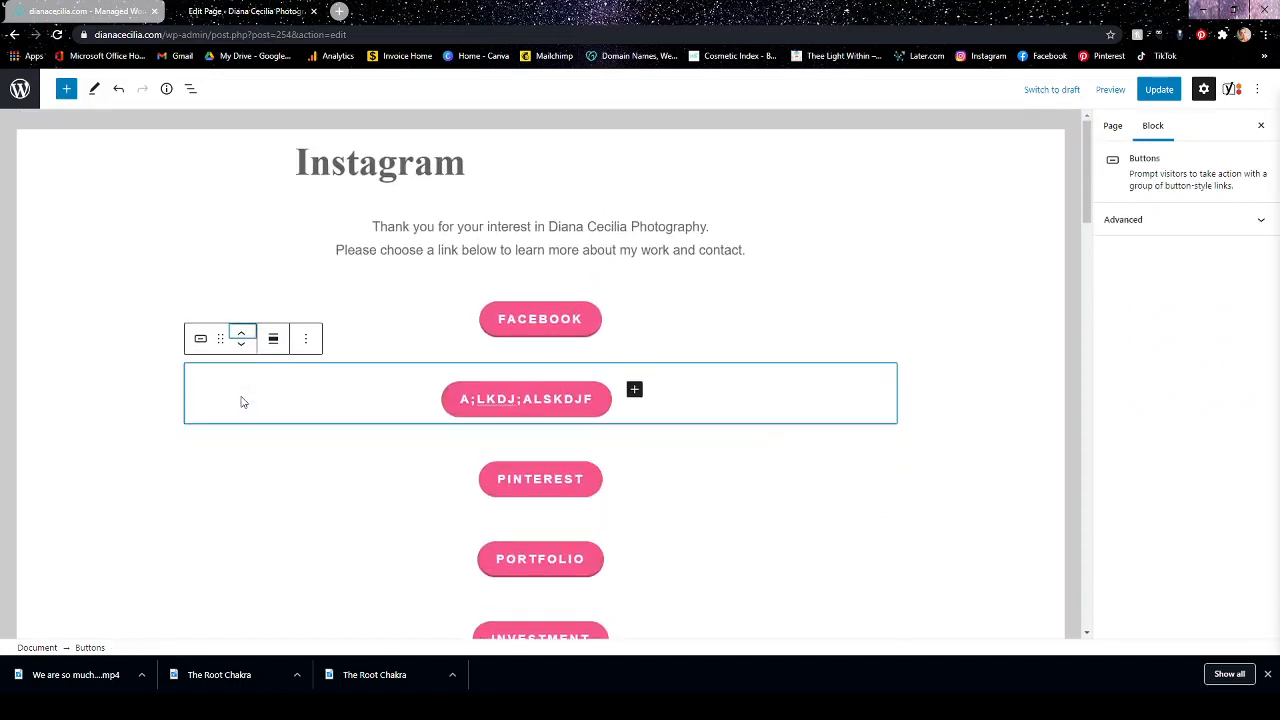
# Remove the "a;lkdj;alskdjf" Buttons block from between Facebook and Pinterest.
pyautogui.click(306, 339)
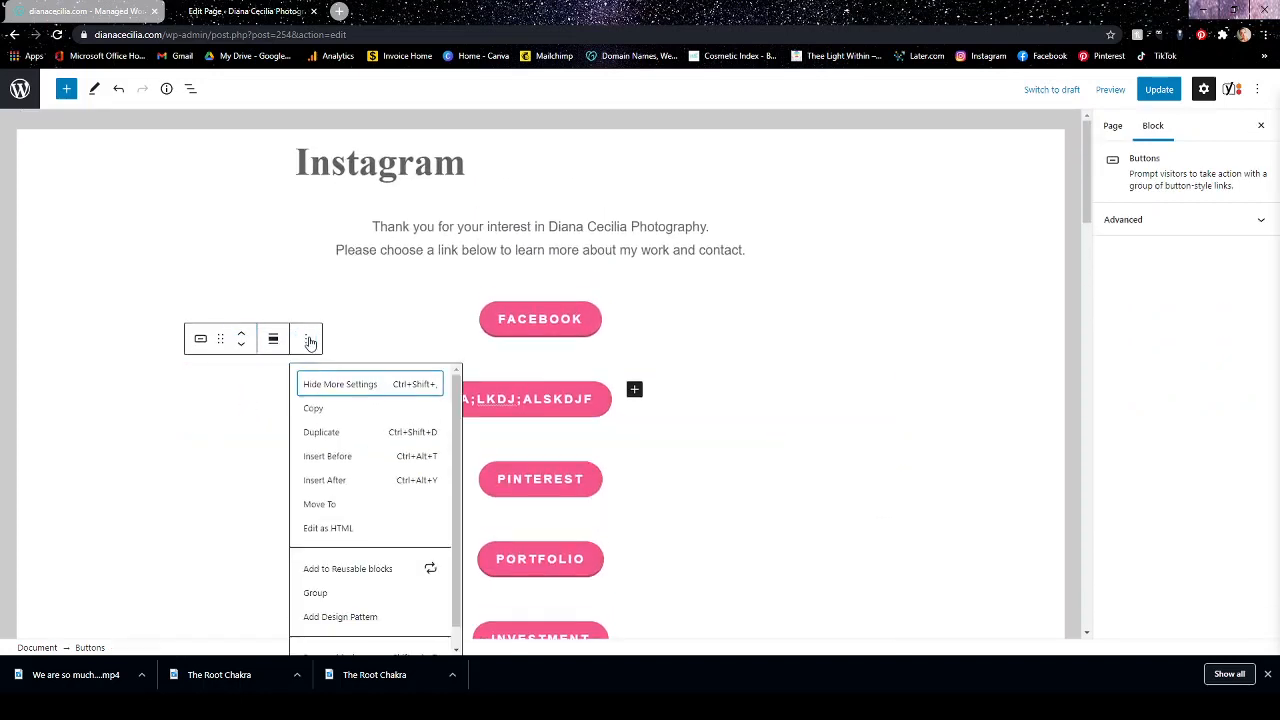
pyautogui.scroll(-1, 340, 420)
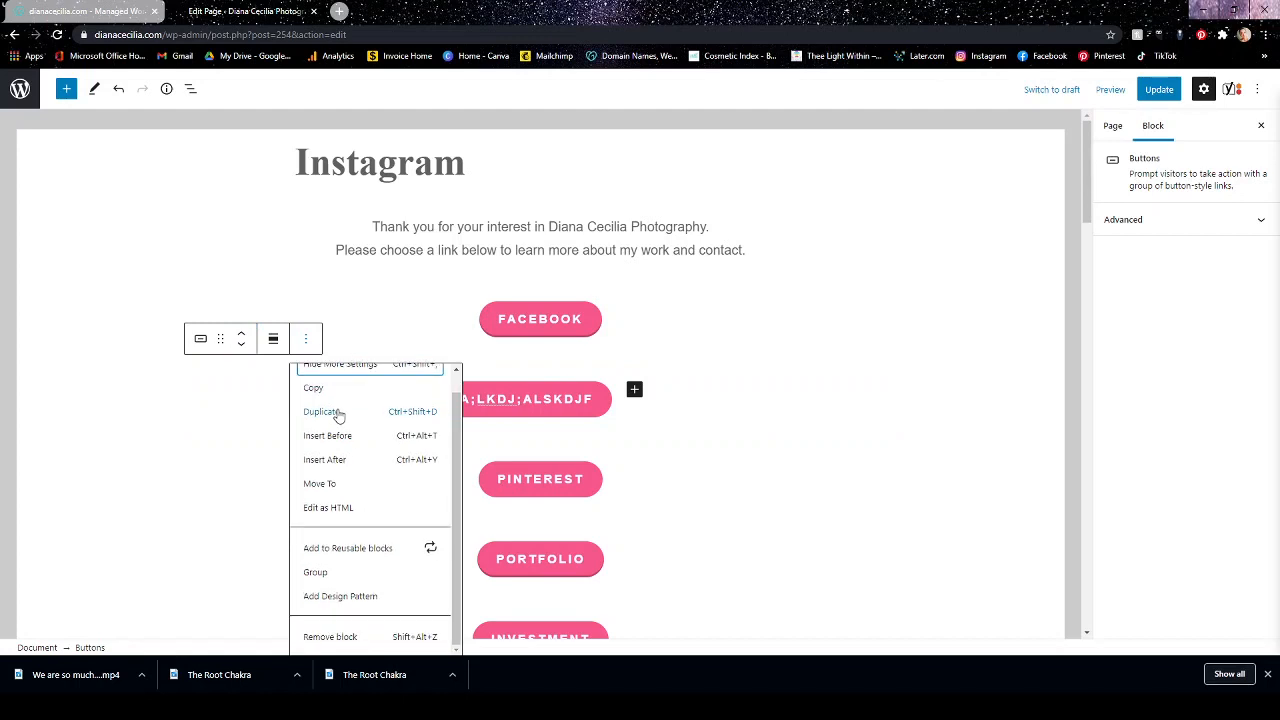
pyautogui.click(333, 640)
pyautogui.click(917, 212)
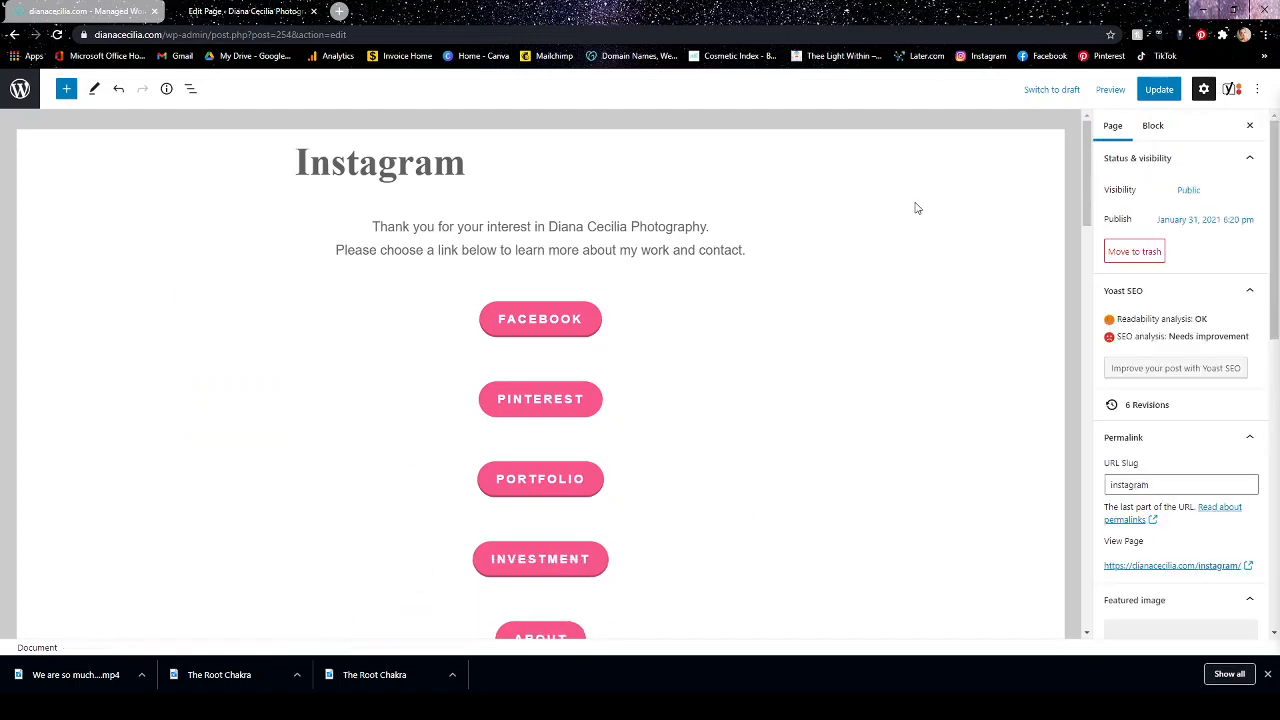
# Check the order of the link buttons and update the published Instagram page.
pyautogui.scroll(-3, 914, 240)
pyautogui.scroll(3, 911, 320)
pyautogui.scroll(-2, 660, 305)
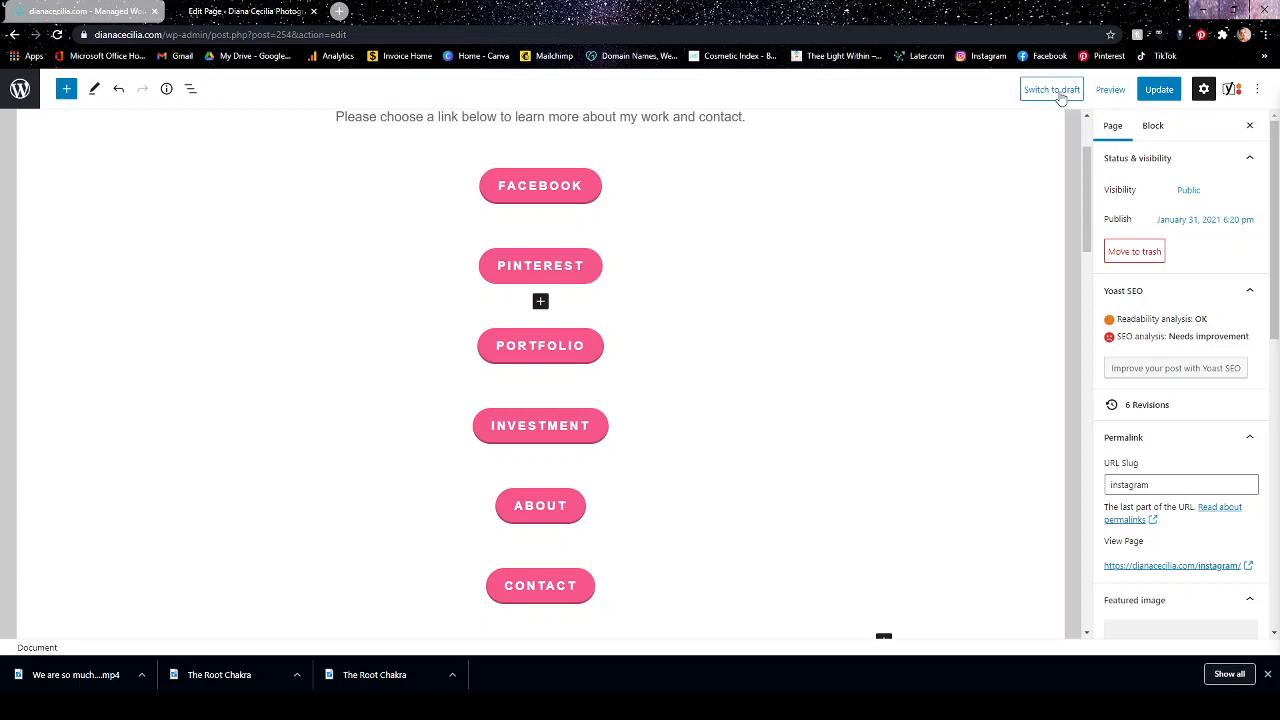
pyautogui.click(1157, 90)
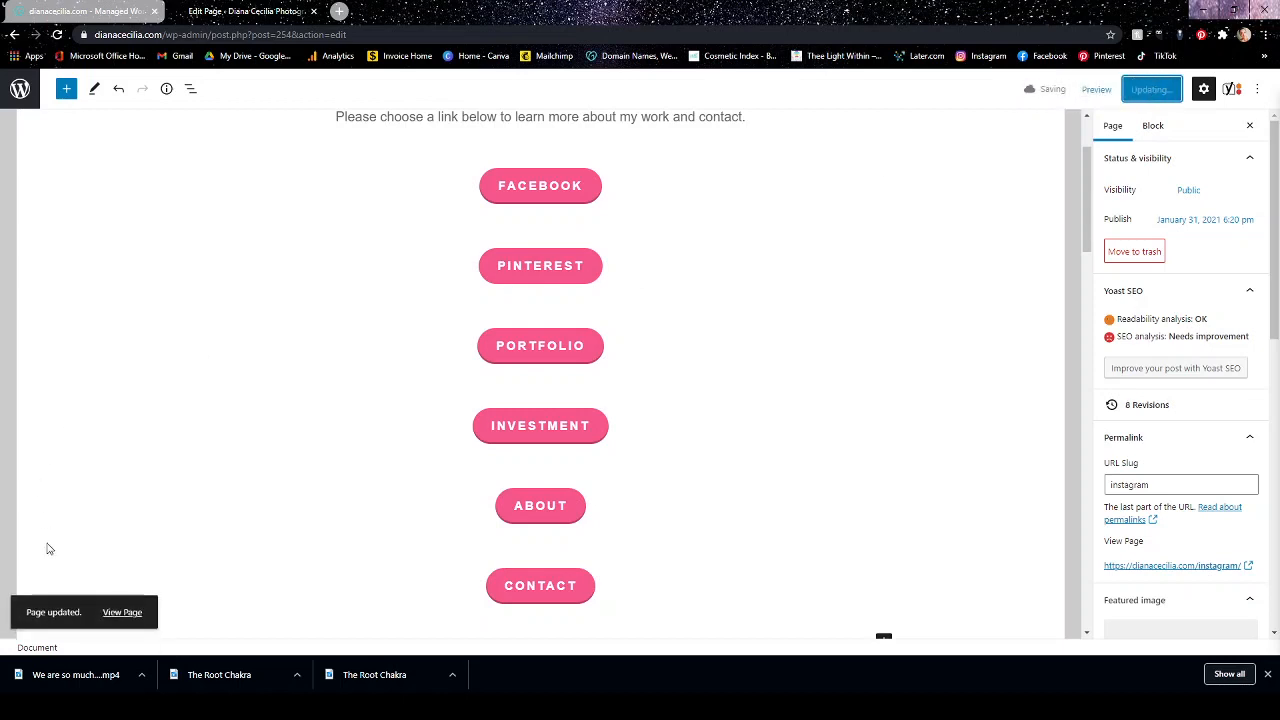
# View the live Instagram page and examine its link buttons from the heading down to the footer.
pyautogui.click(122, 612)
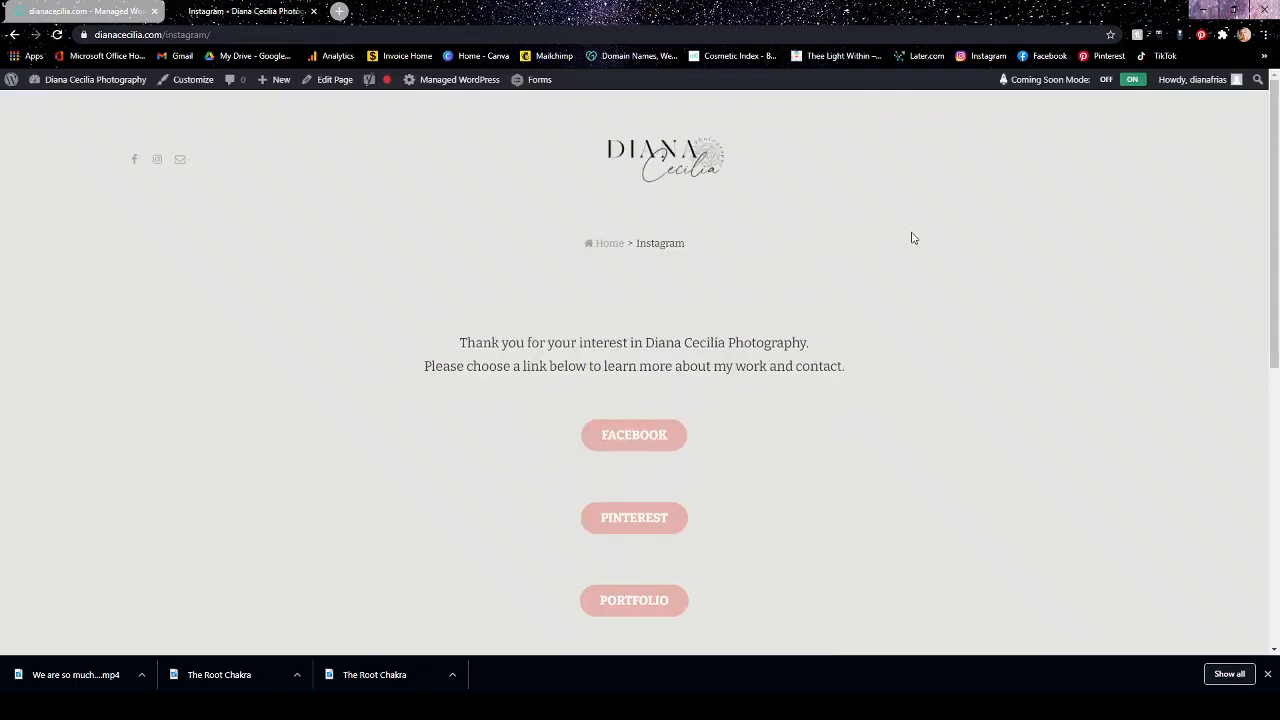
pyautogui.scroll(-5, 915, 240)
pyautogui.scroll(-1, 918, 241)
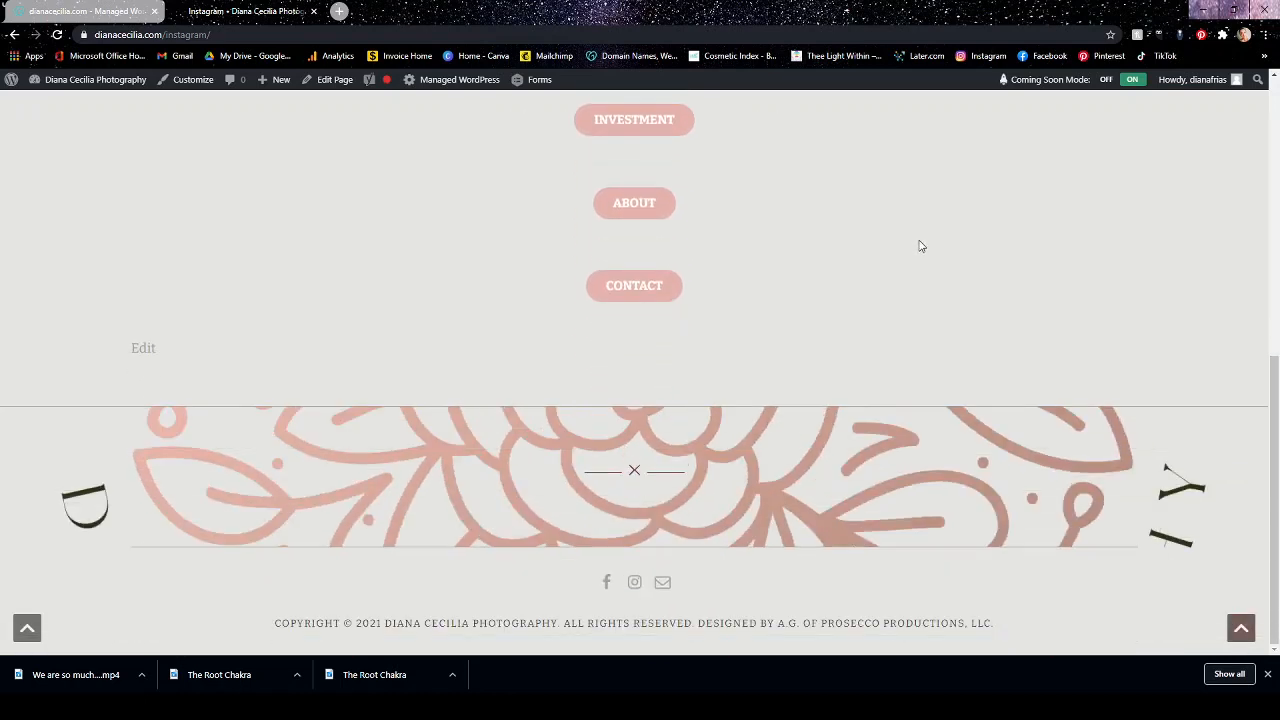
pyautogui.scroll(3, 920, 251)
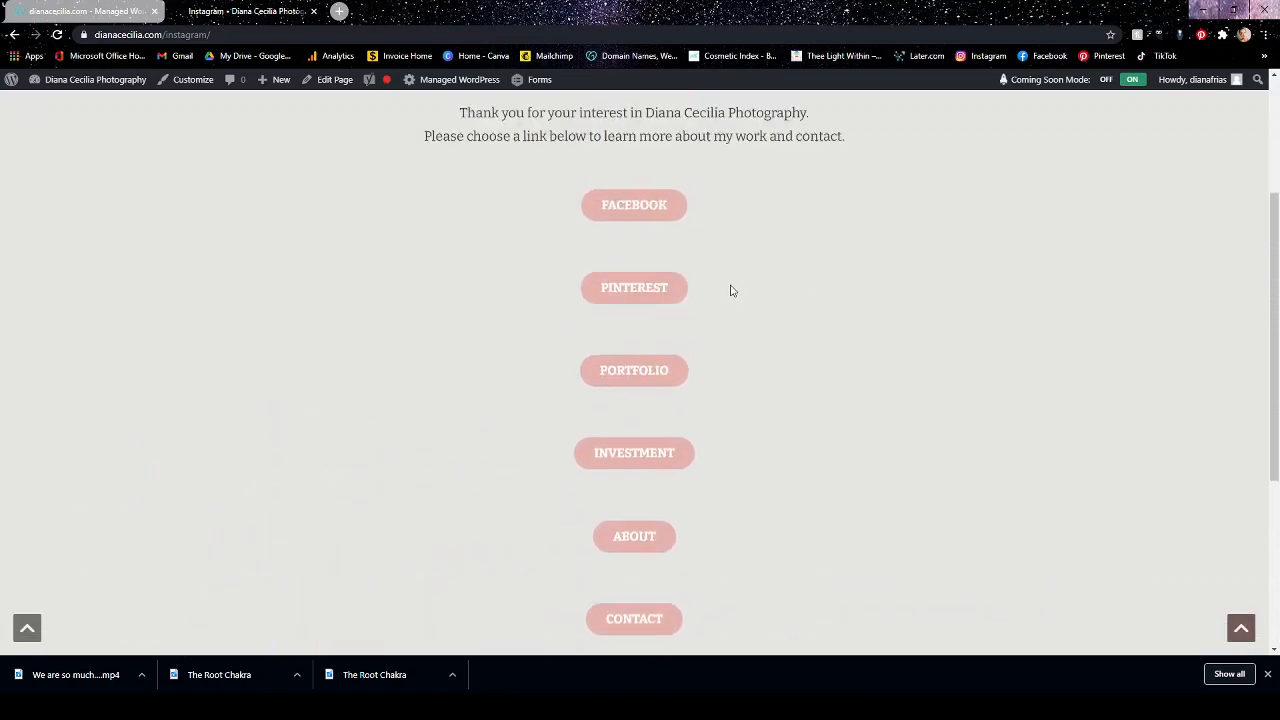
pyautogui.scroll(2, 780, 283)
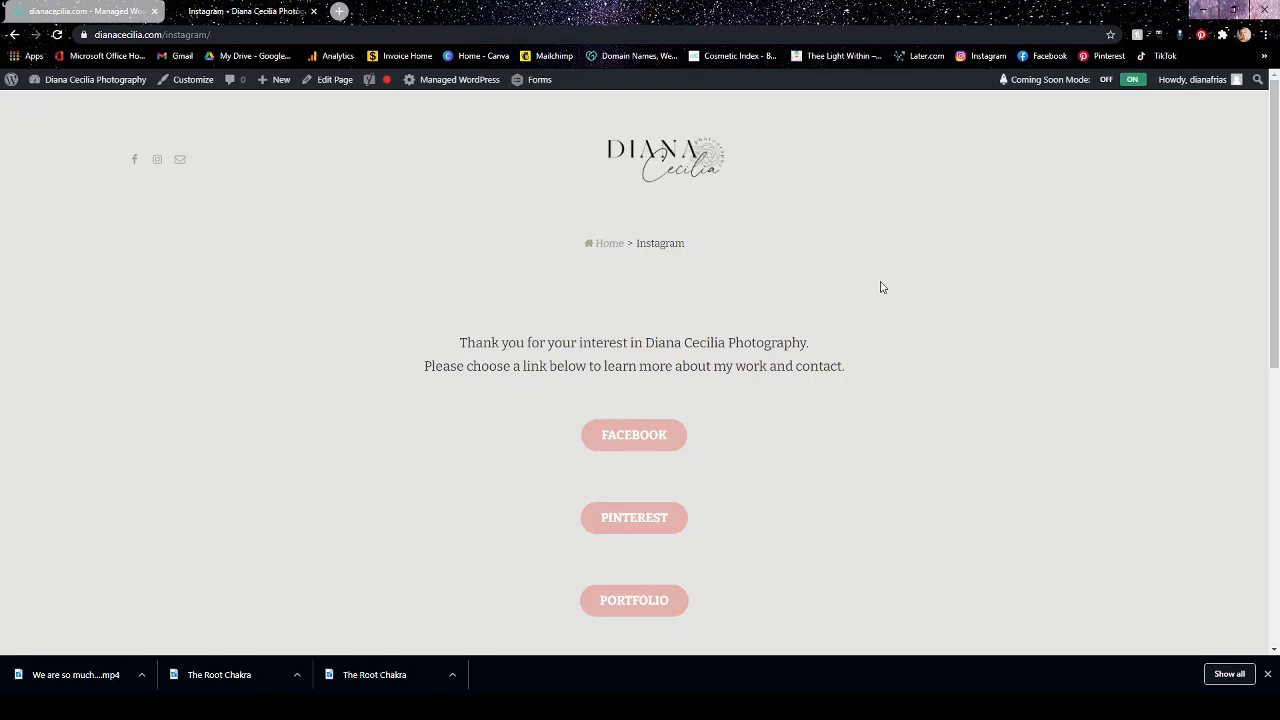
pyautogui.scroll(-5, 884, 287)
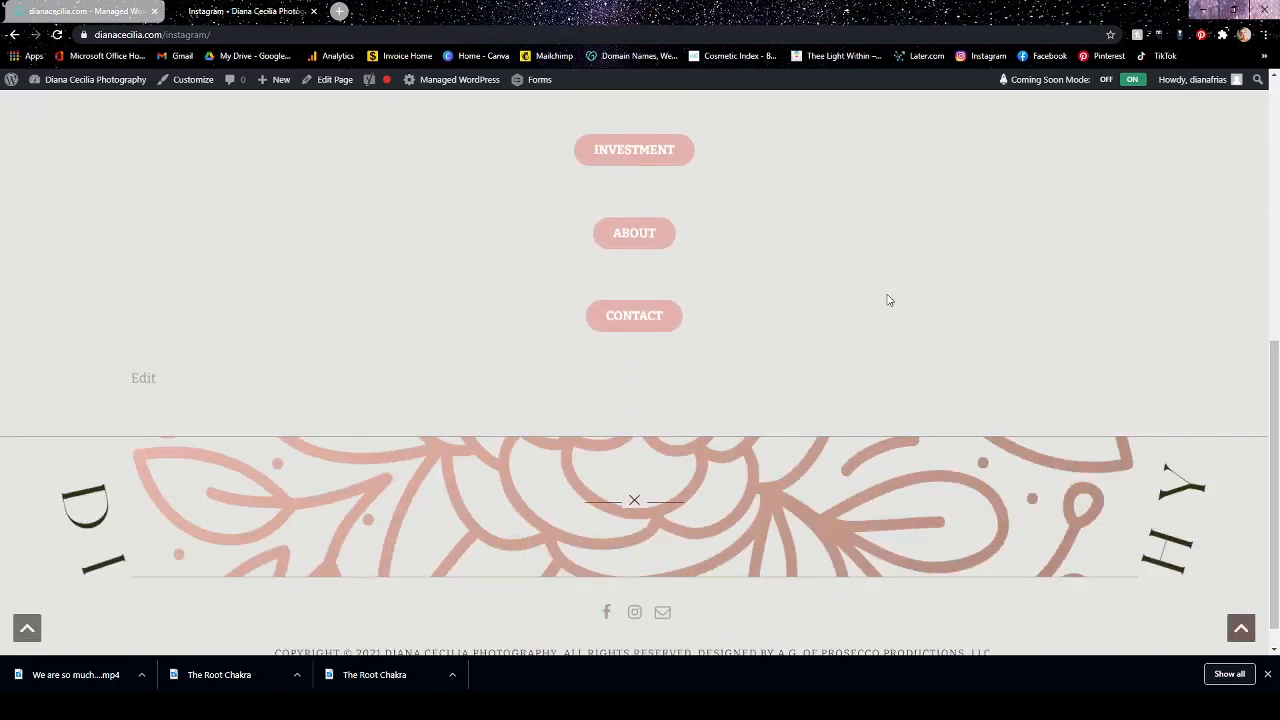
pyautogui.scroll(5, 886, 300)
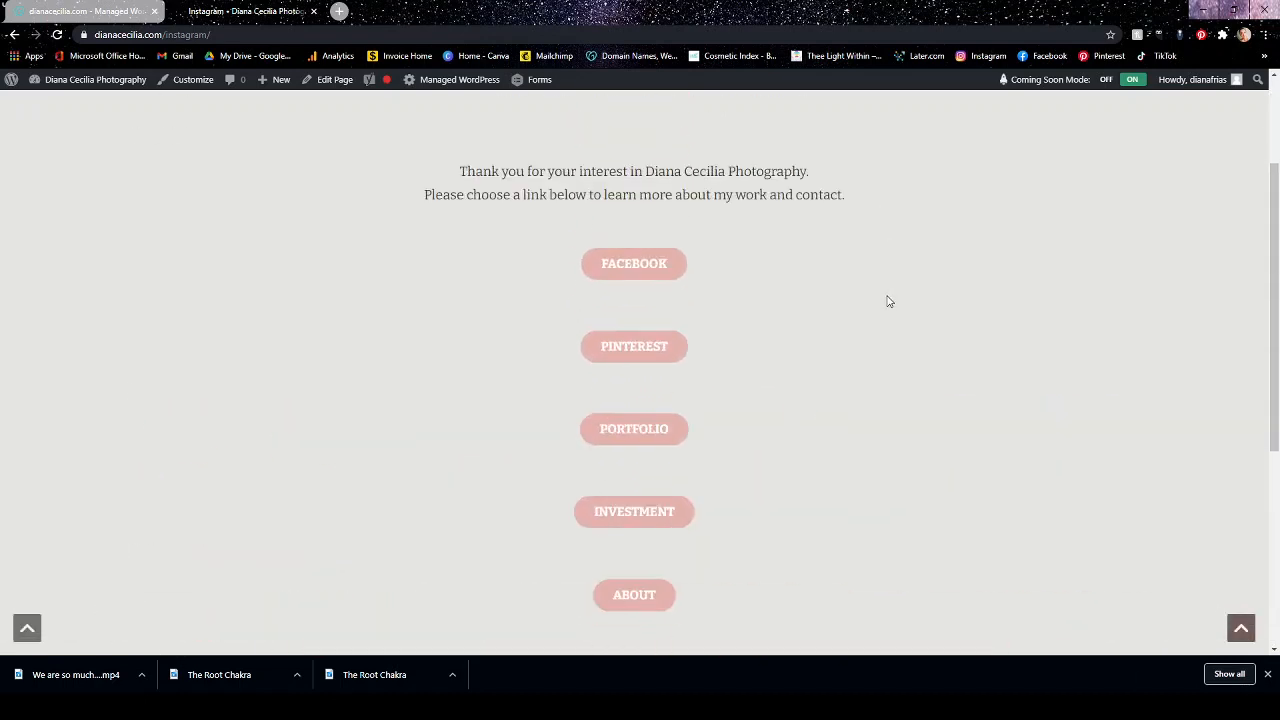
# Return to the Instagram page's editor and look through the block library's available blocks and patterns, closing it when done.
pyautogui.click(14, 36)
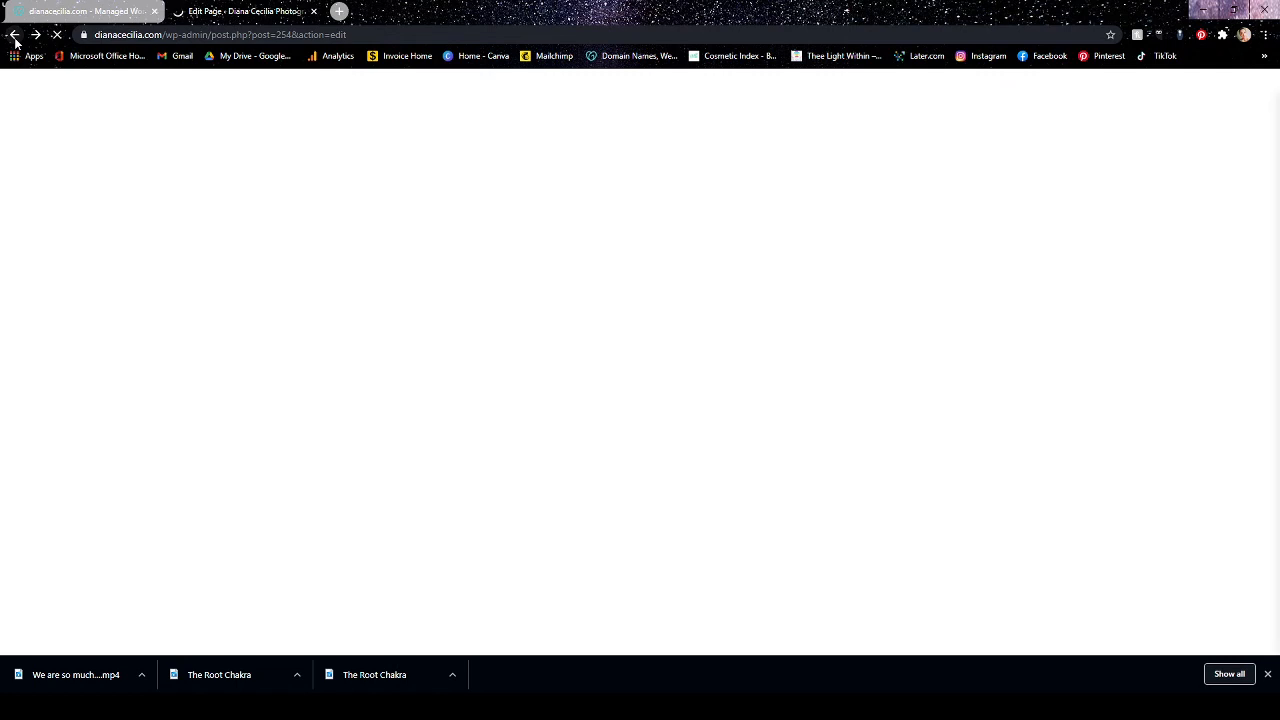
pyautogui.scroll(-3, 782, 523)
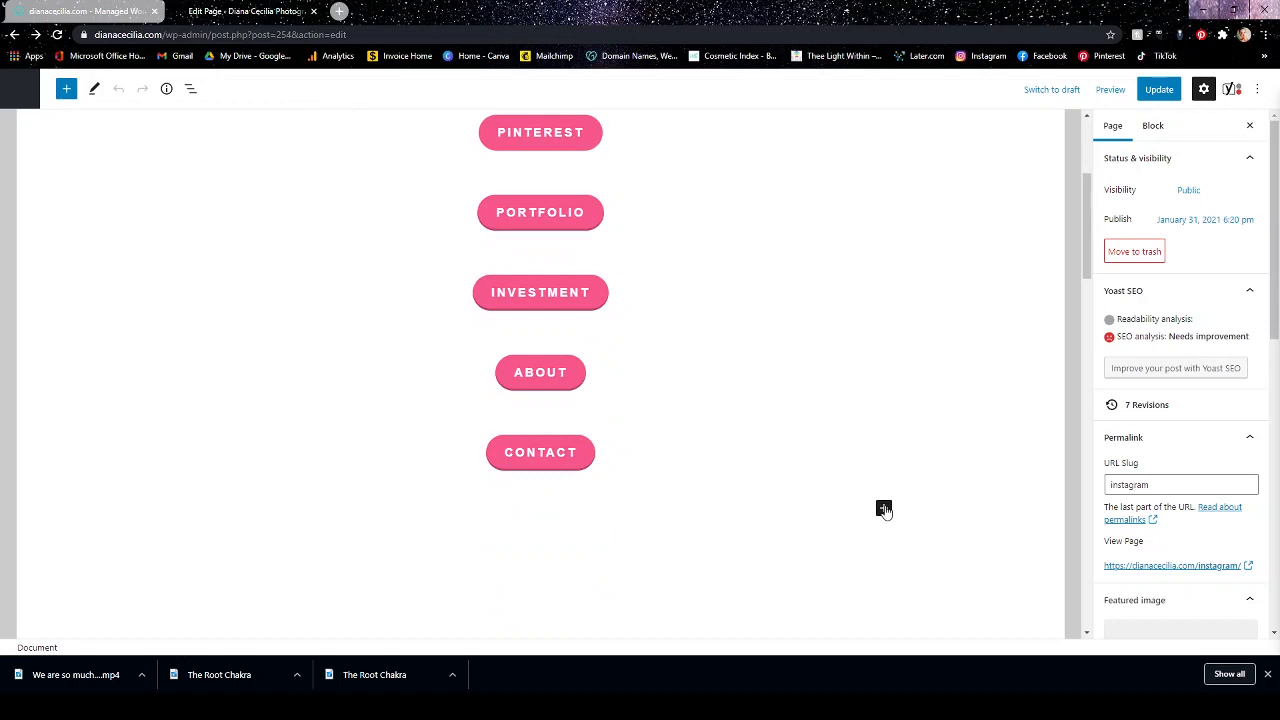
pyautogui.scroll(3, 620, 343)
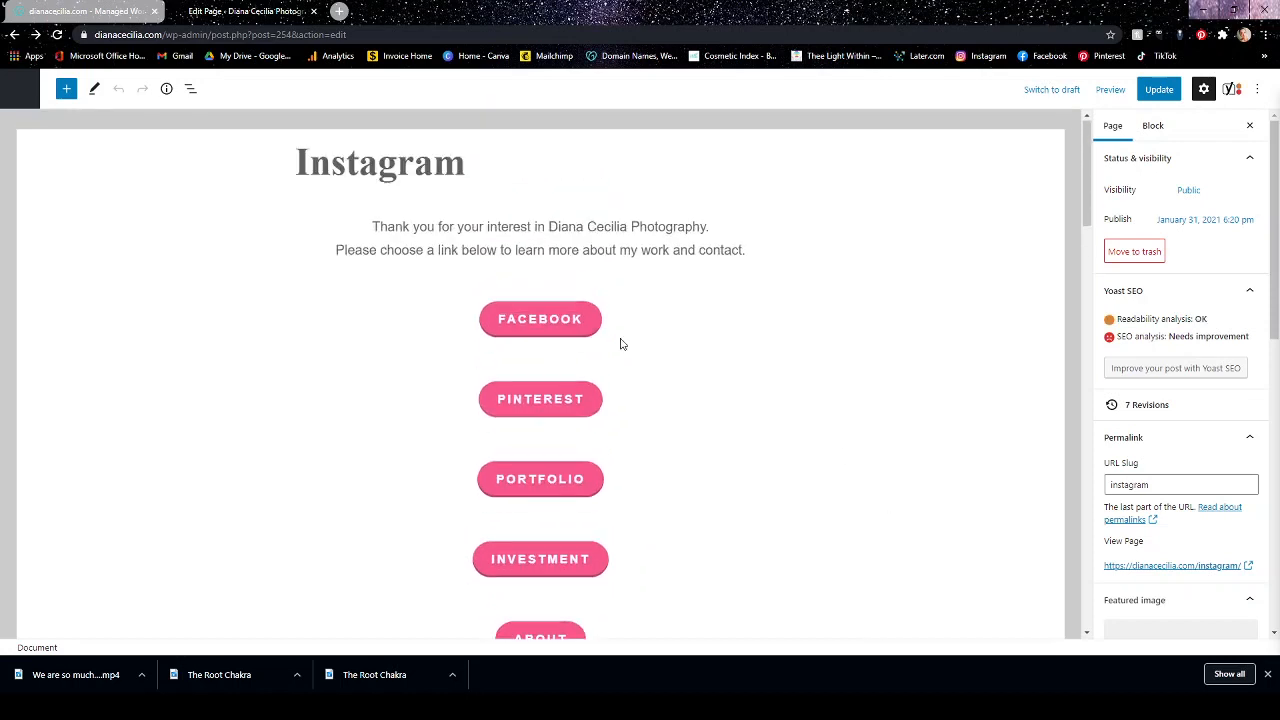
pyautogui.click(66, 89)
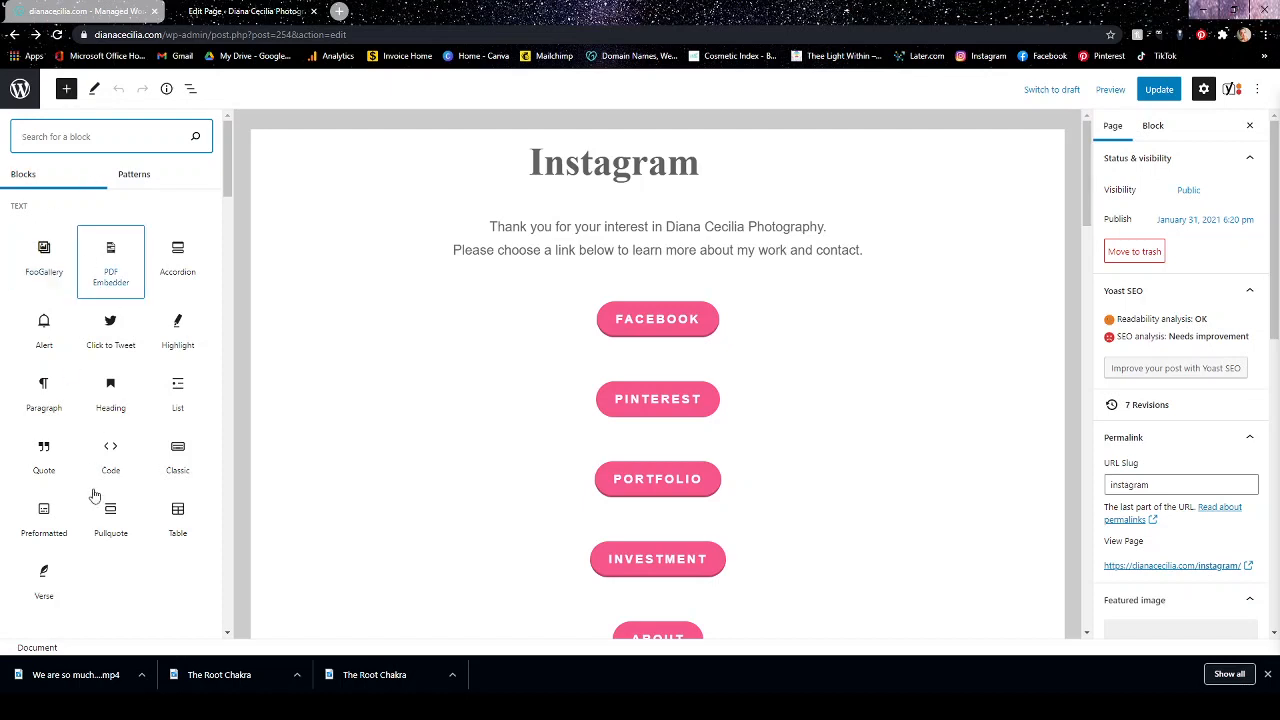
pyautogui.moveTo(232, 150); pyautogui.dragTo(277, 109)
pyautogui.click(145, 178)
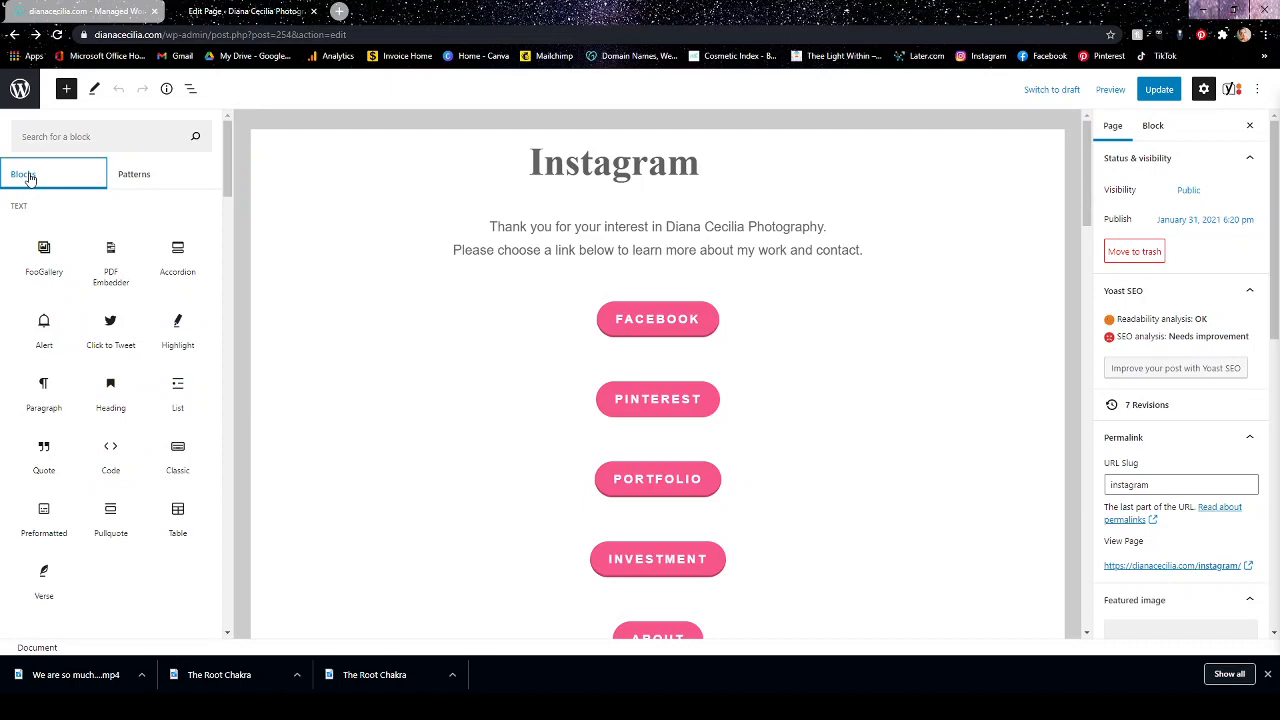
pyautogui.moveTo(229, 165); pyautogui.dragTo(240, 128)
pyautogui.scroll(-3, 948, 436)
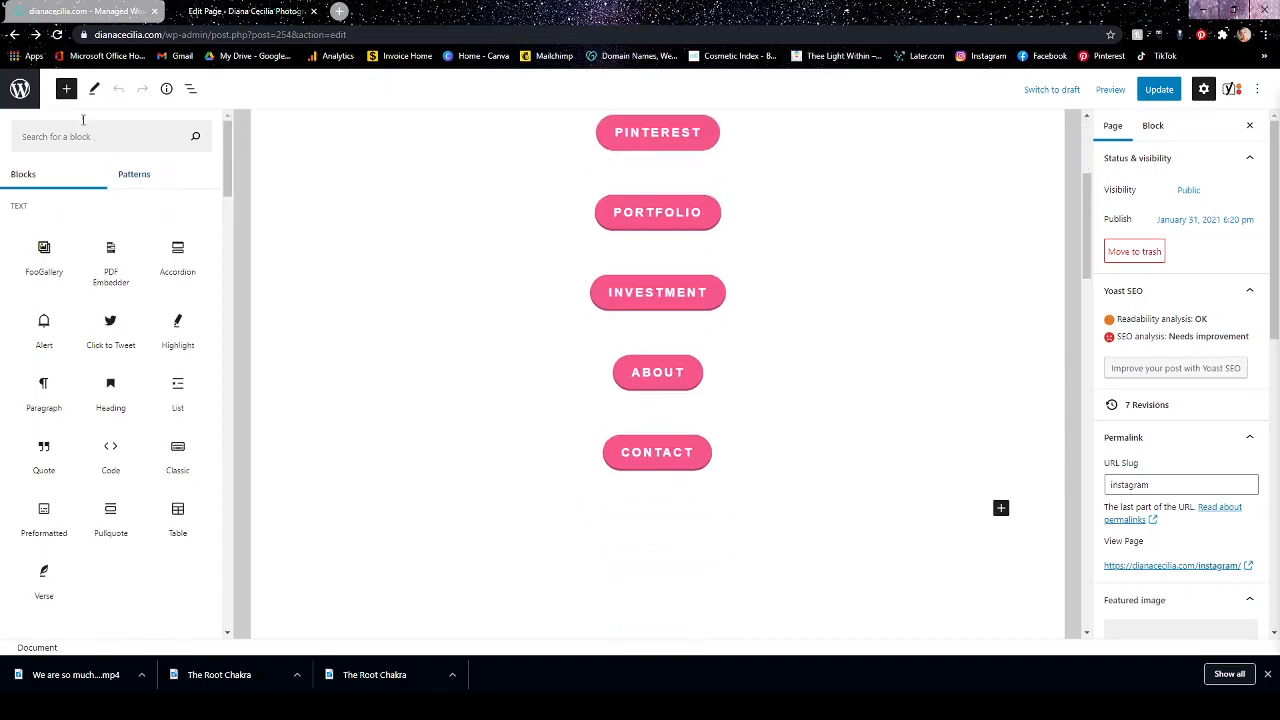
pyautogui.click(66, 89)
# Examine the Yoast SEO section below the Instagram page content, including the focus keyphrase, Google preview and meta description.
pyautogui.scroll(-4, 840, 310)
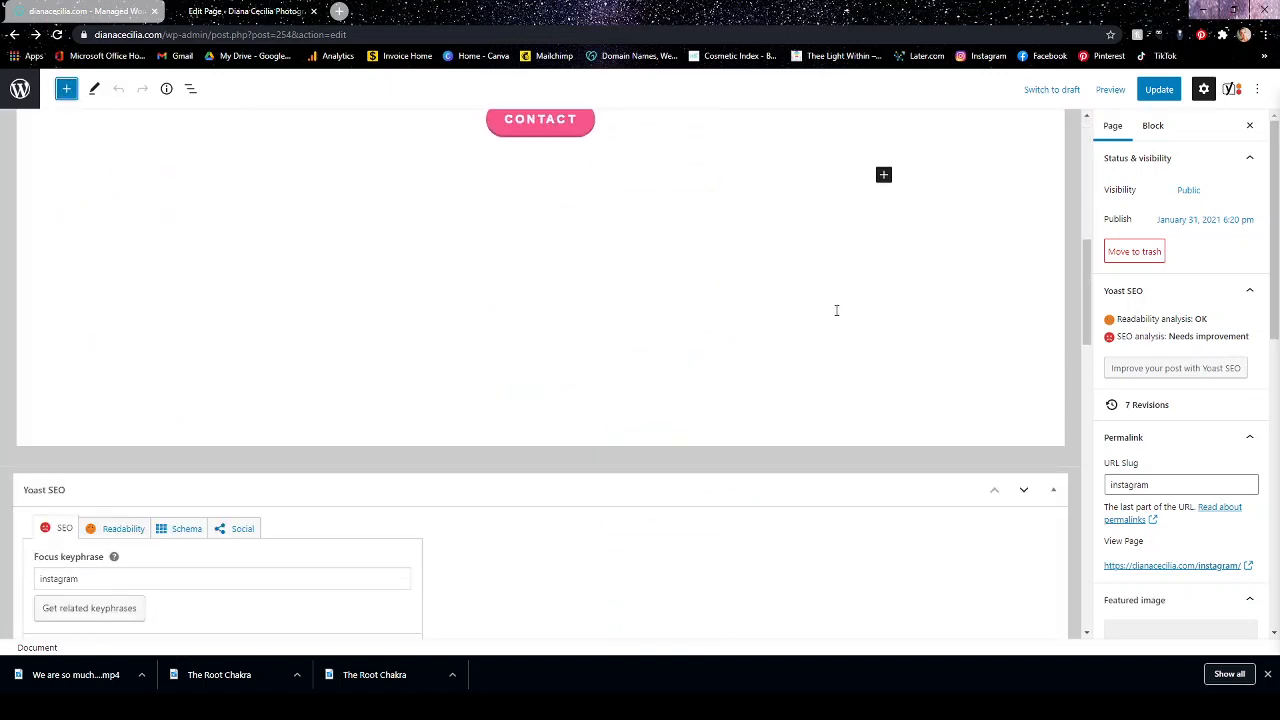
pyautogui.scroll(-4, 835, 311)
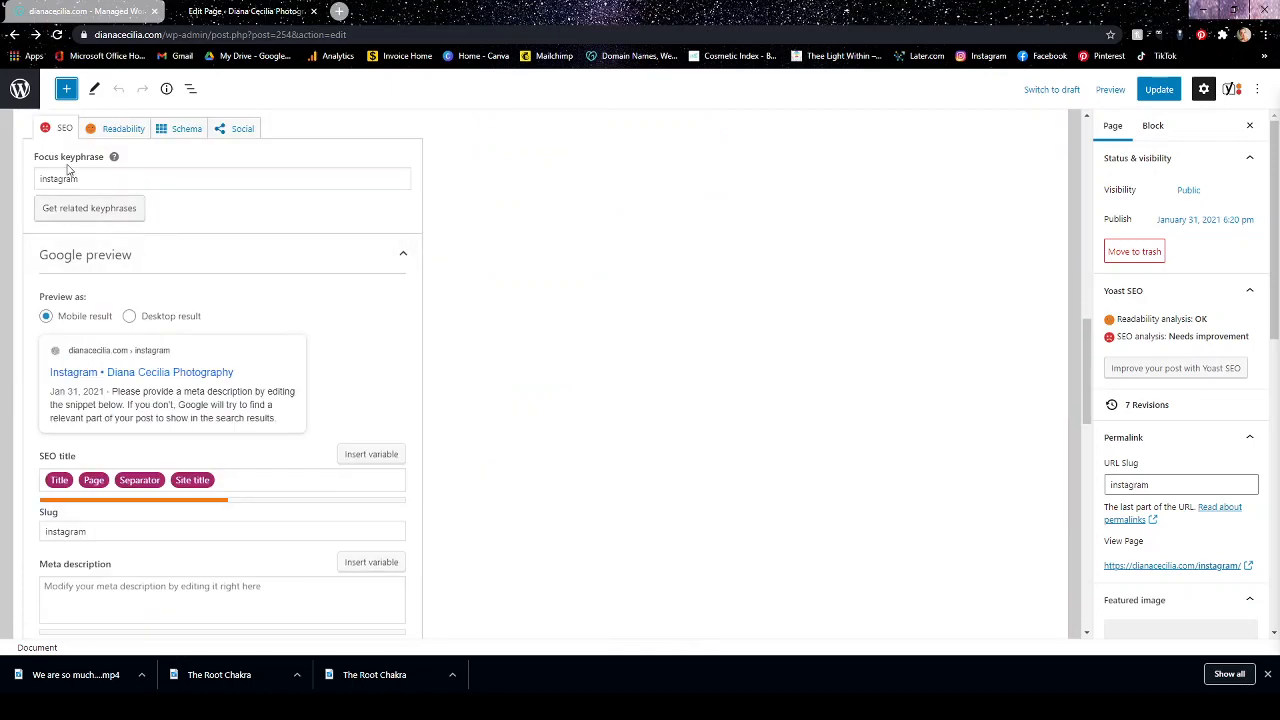
pyautogui.scroll(-3, 447, 528)
pyautogui.scroll(4, 594, 374)
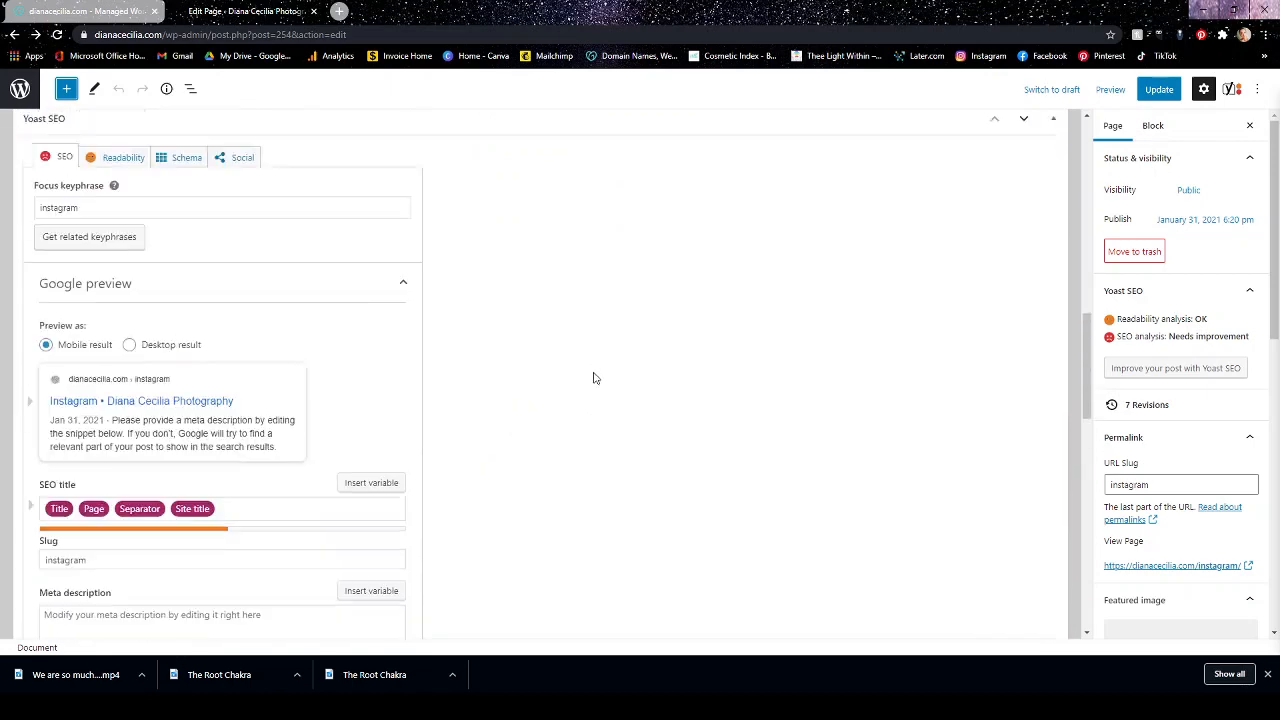
pyautogui.scroll(3, 220, 440)
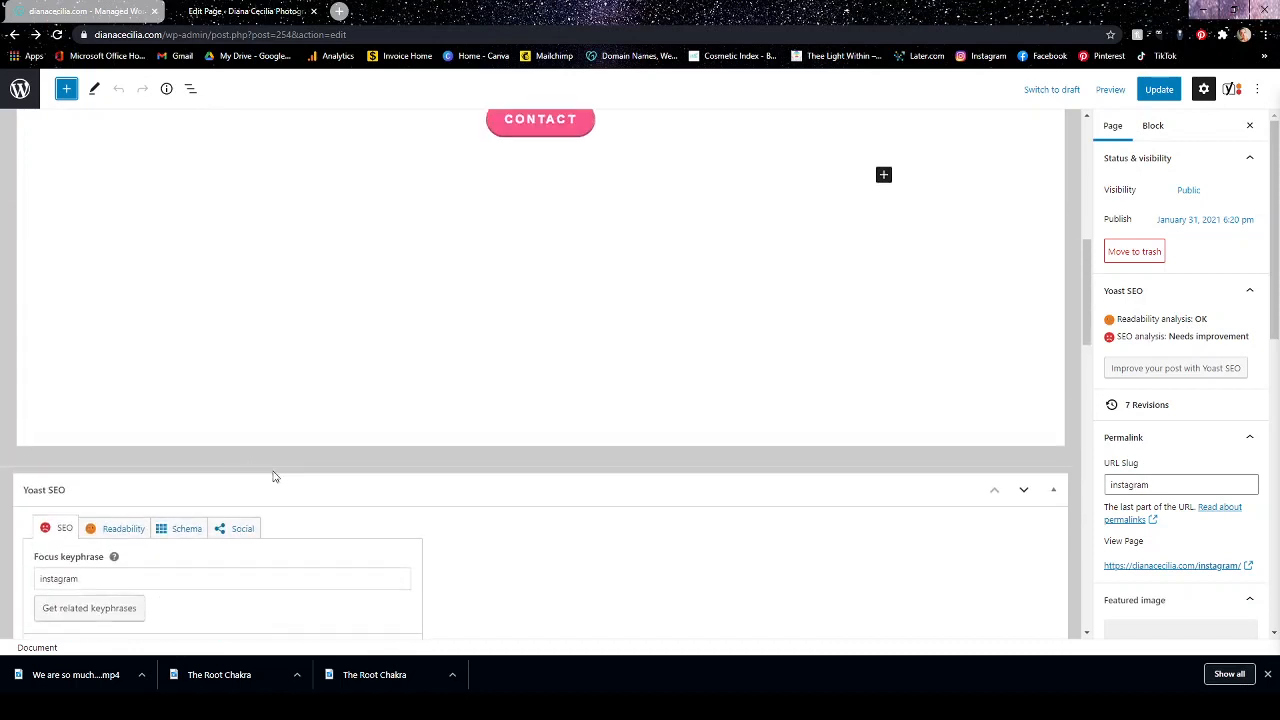
pyautogui.scroll(6, 480, 538)
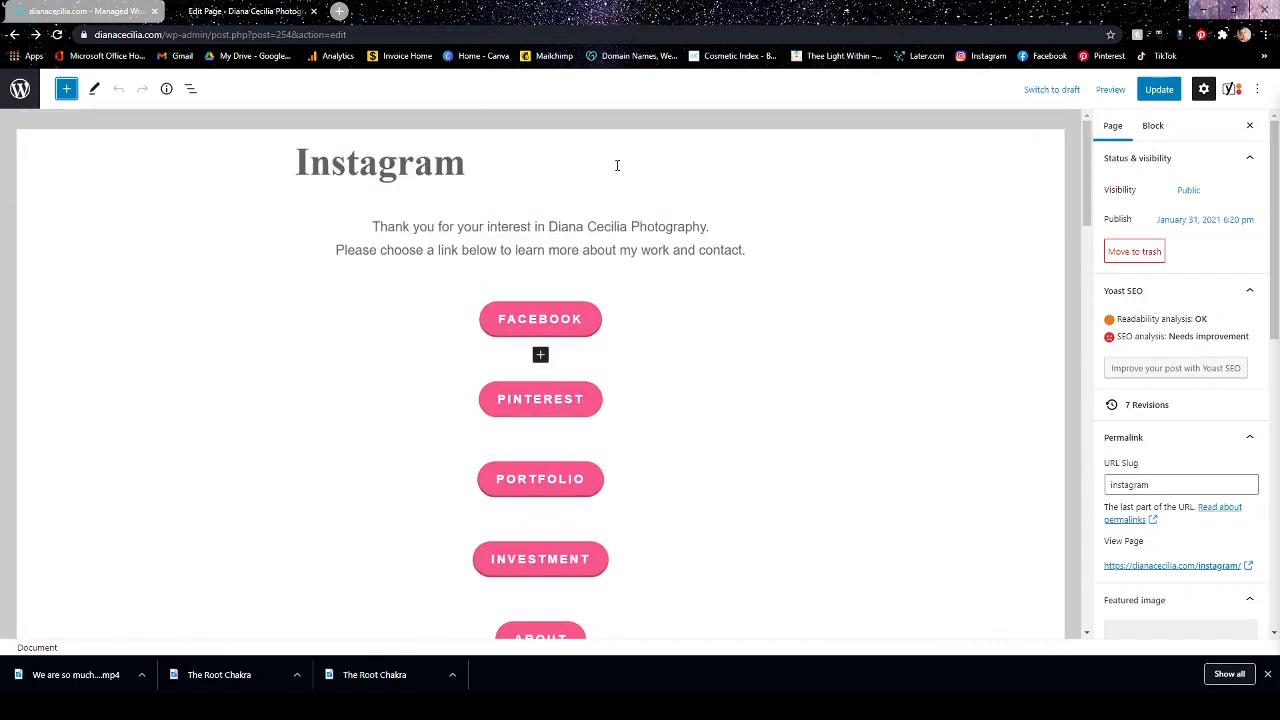
# Update the Instagram page and open the Portfolio page for editing from the list of pages.
pyautogui.click(1163, 91)
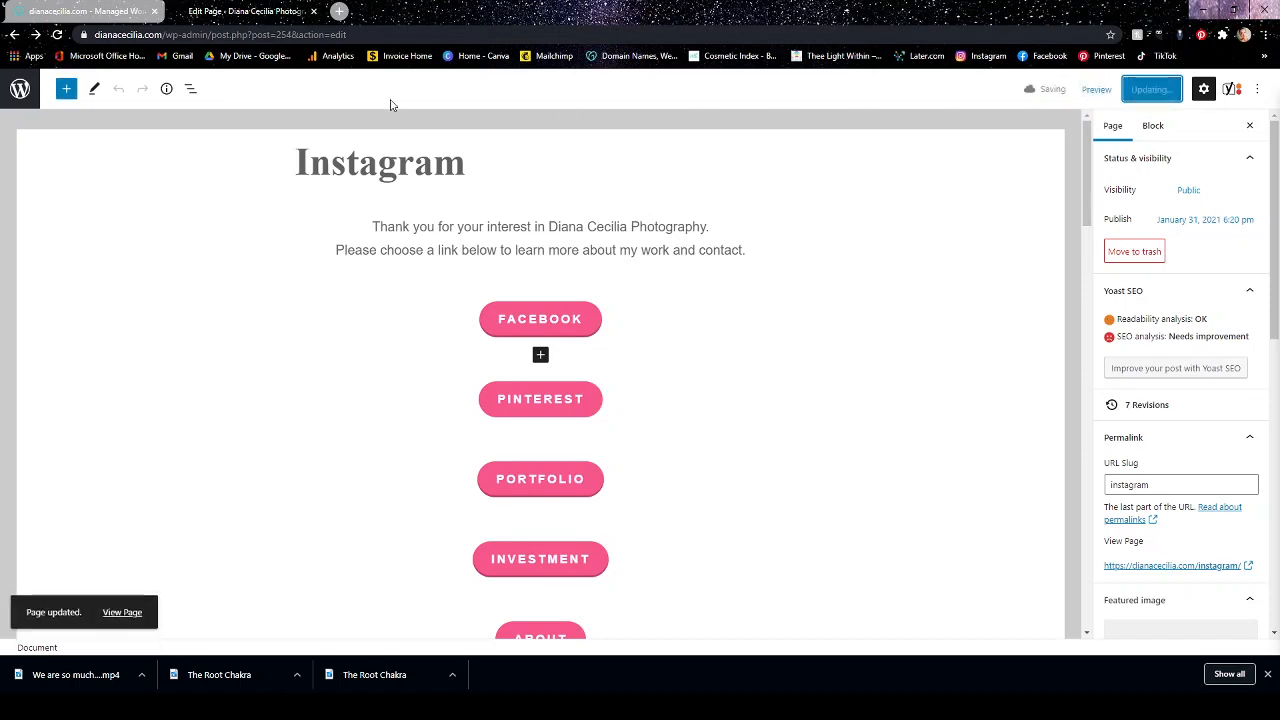
pyautogui.click(19, 98)
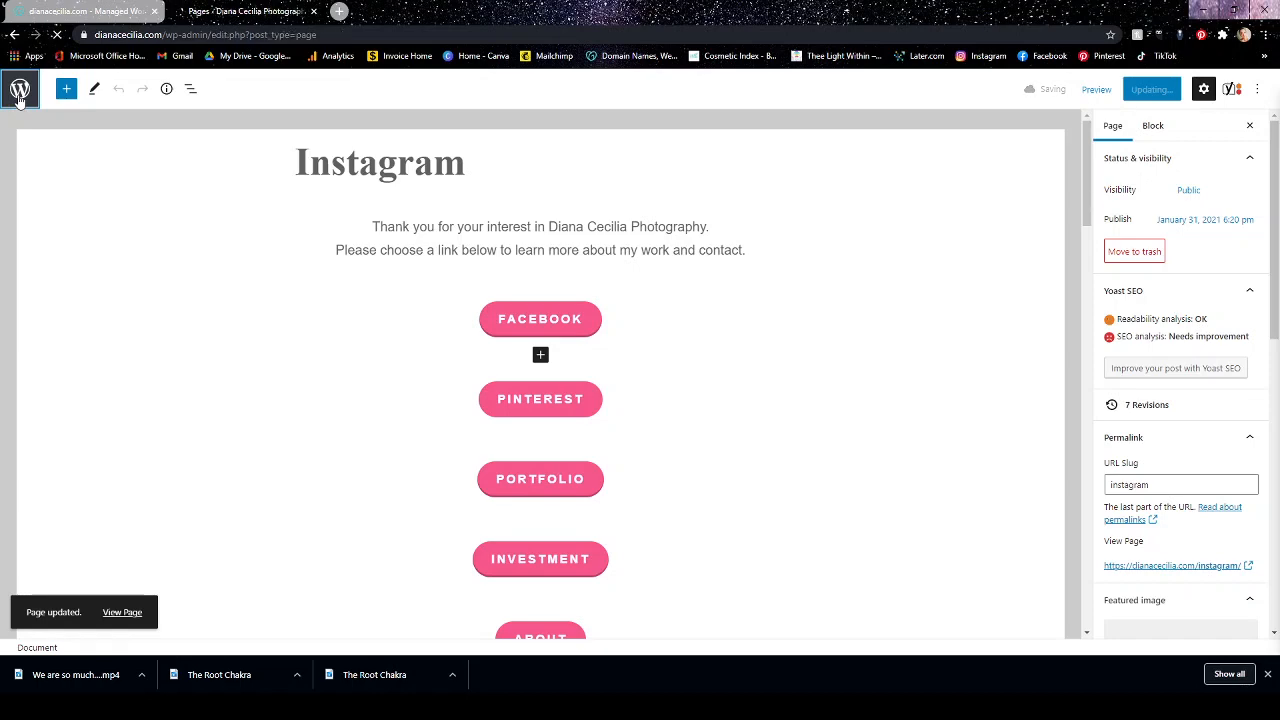
pyautogui.scroll(-2, 535, 392)
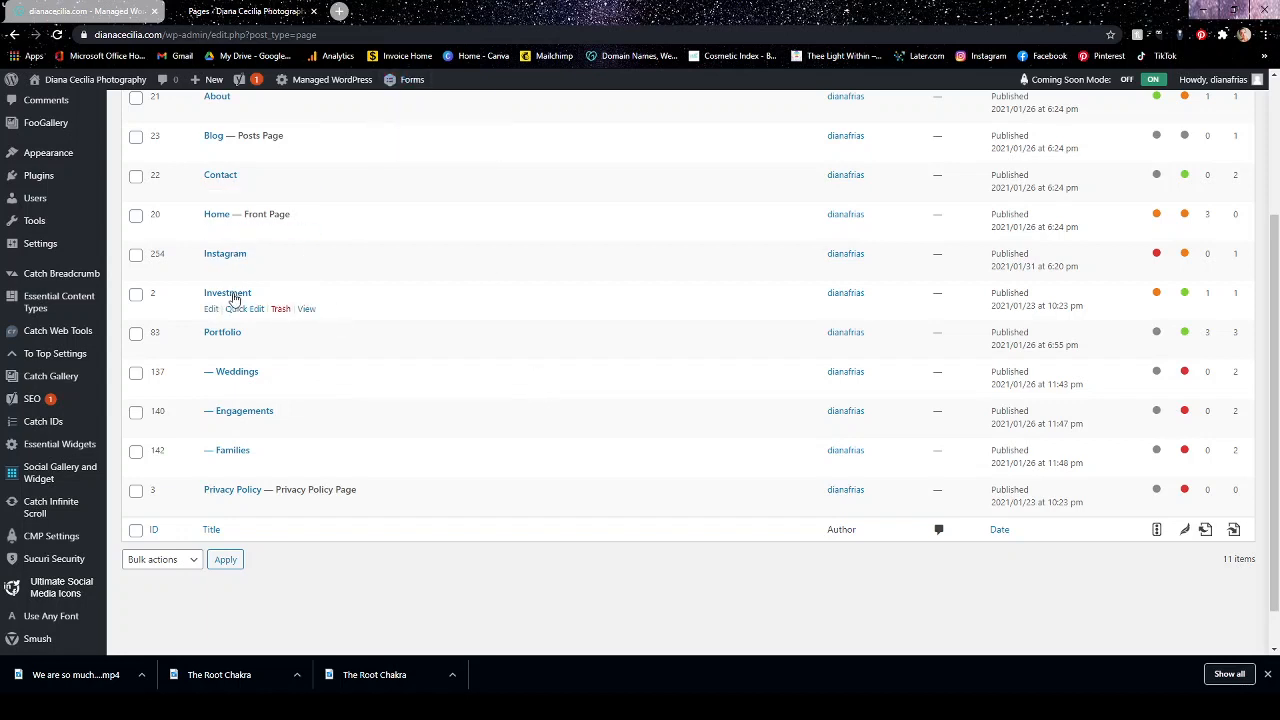
pyautogui.click(230, 333)
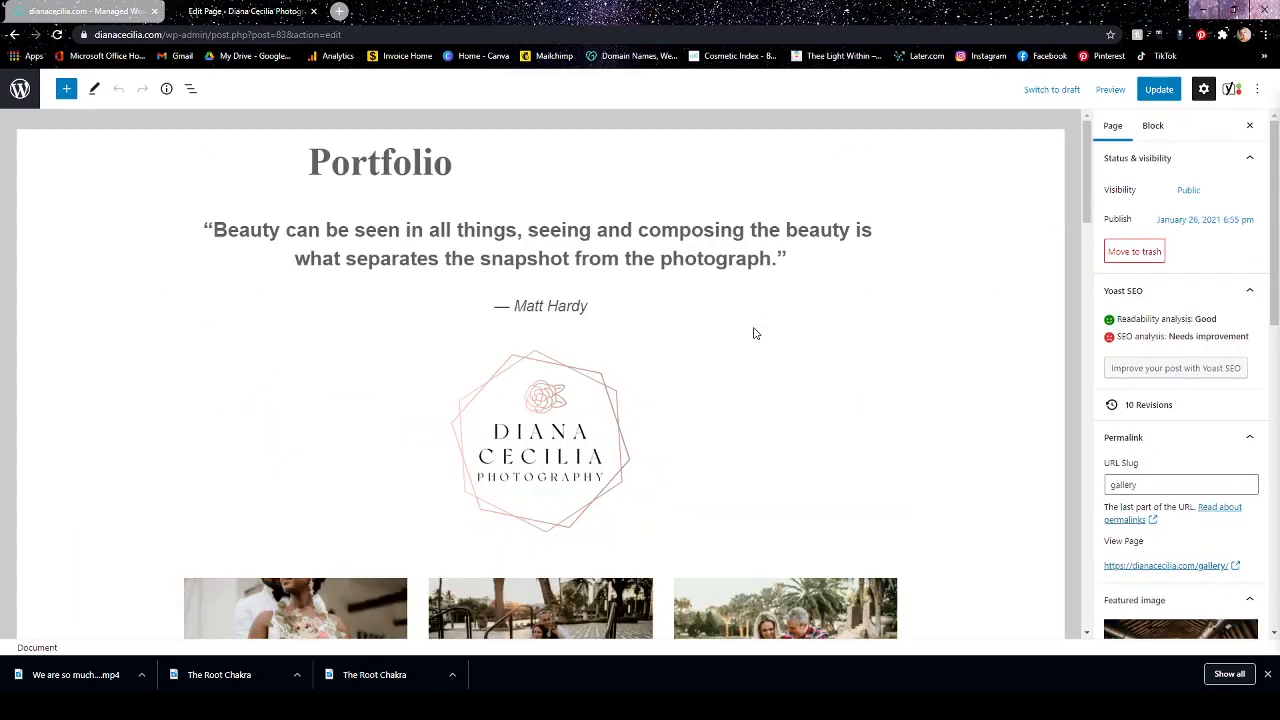
# Delete the quotation text in the Quote block under the Portfolio title, keeping the attribution line.
pyautogui.tripleClick(465, 307)
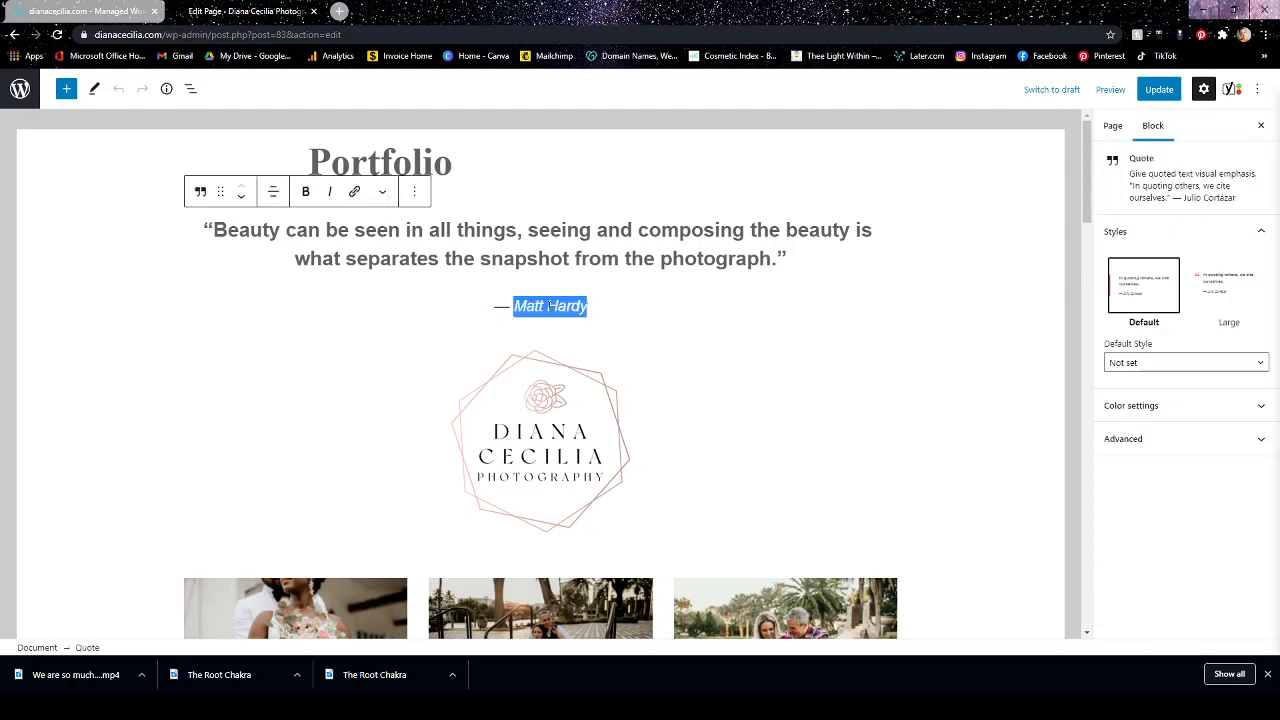
pyautogui.click(642, 256)
pyautogui.moveTo(779, 255); pyautogui.dragTo(196, 218)
pyautogui.press('BackSpace')
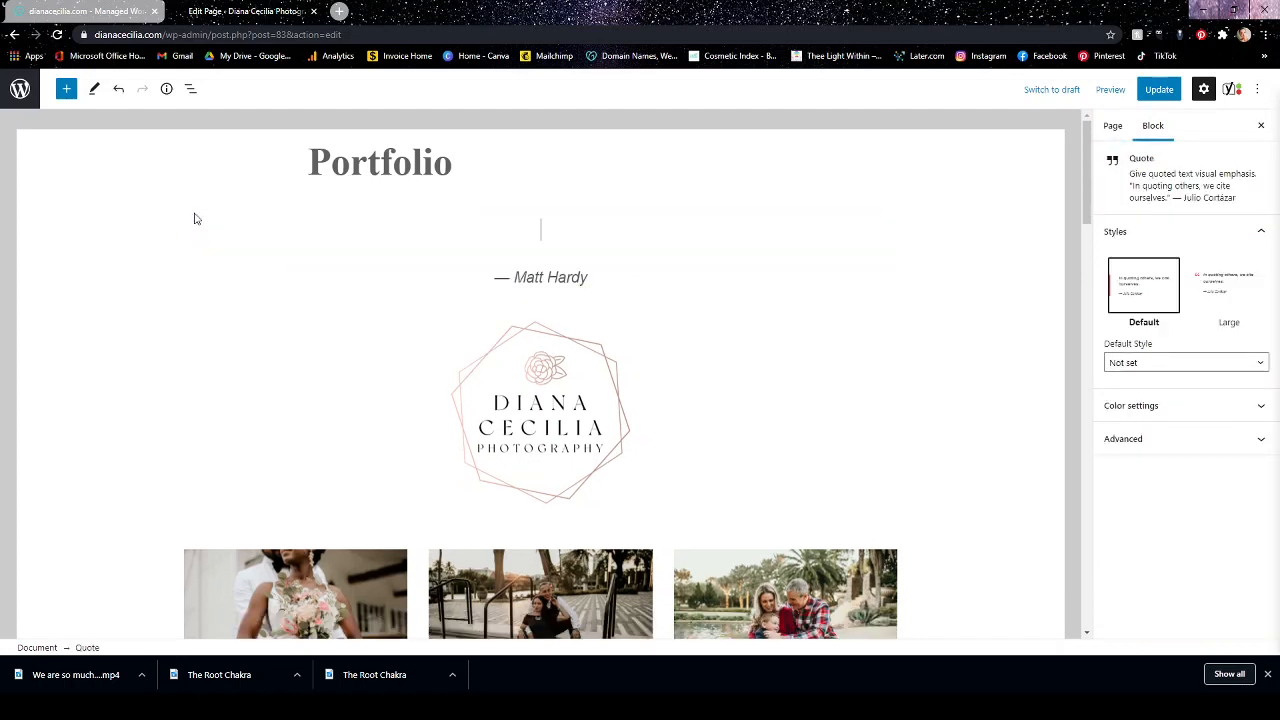
# Clear the attribution line of the quote under the Portfolio title and remove the whole Quote block.
pyautogui.moveTo(600, 275); pyautogui.dragTo(454, 272)
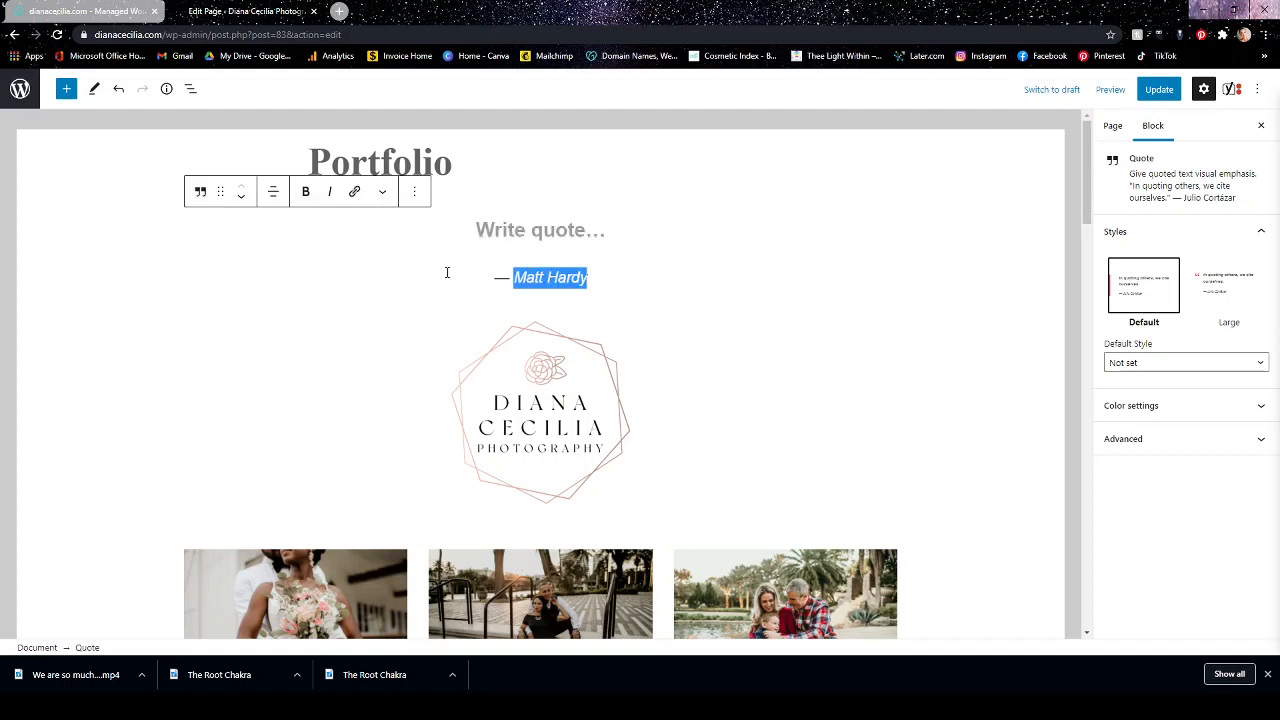
pyautogui.press('BackSpace')
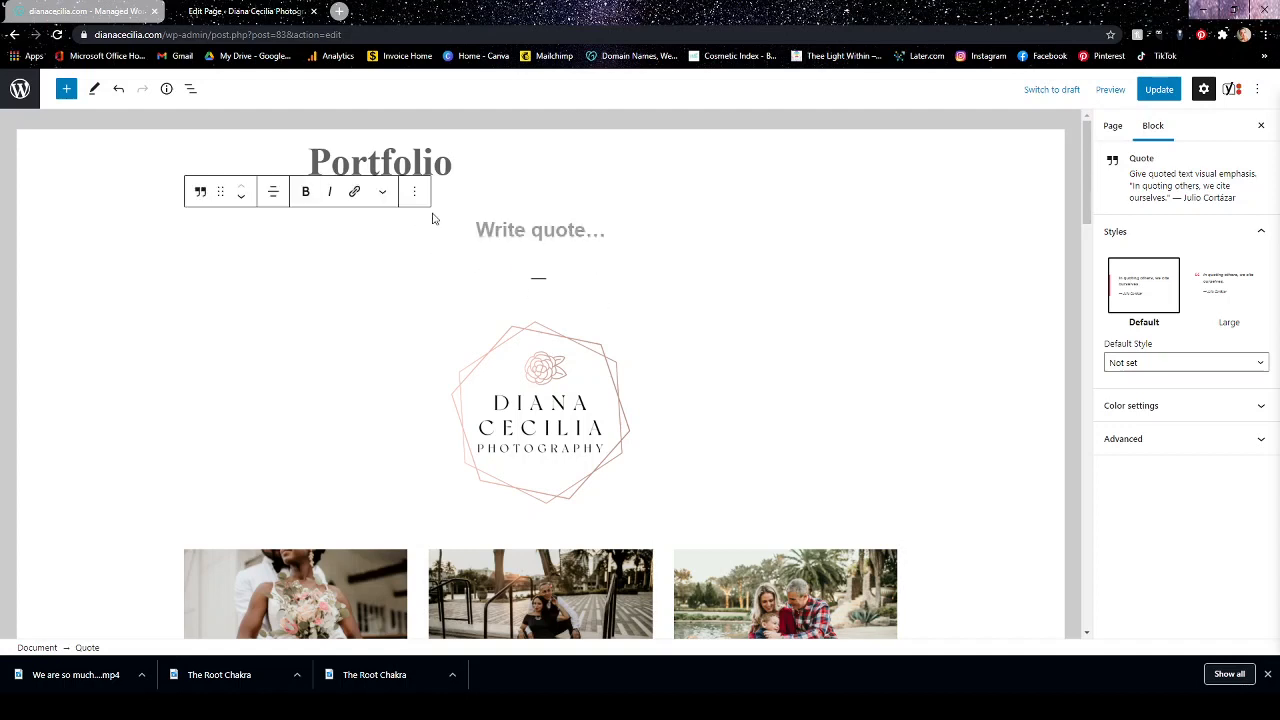
pyautogui.click(414, 192)
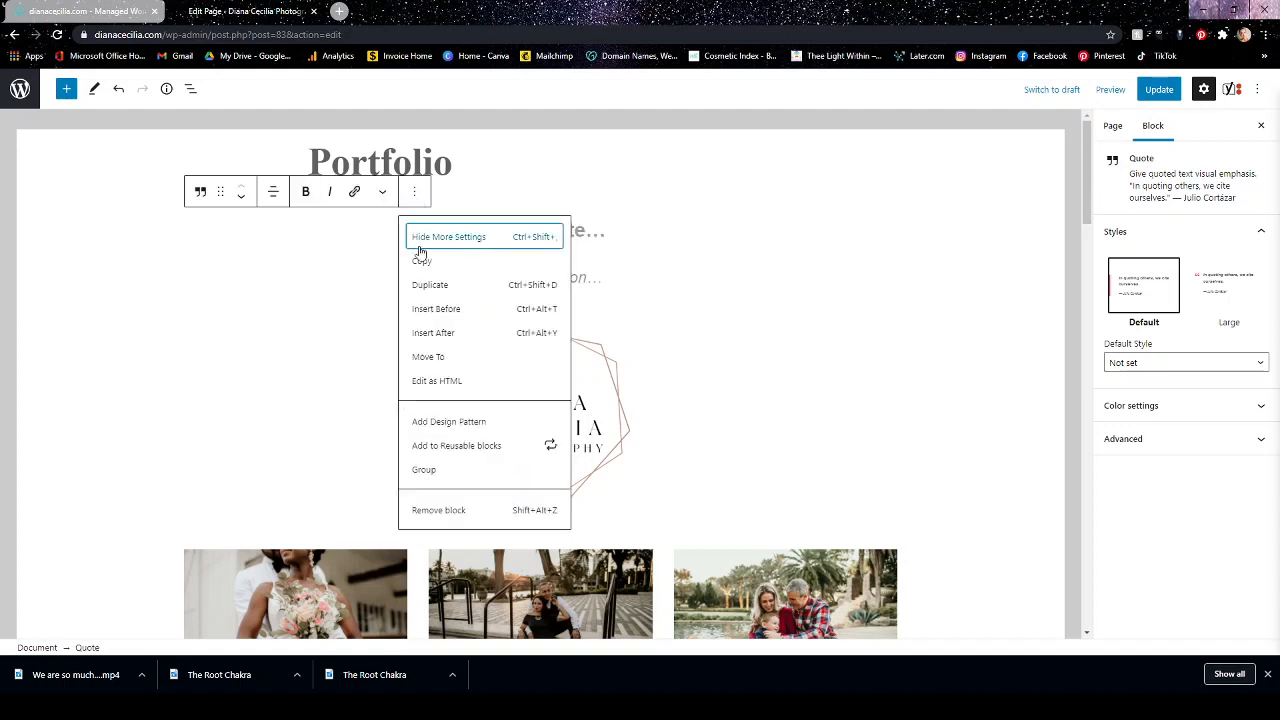
pyautogui.click(443, 512)
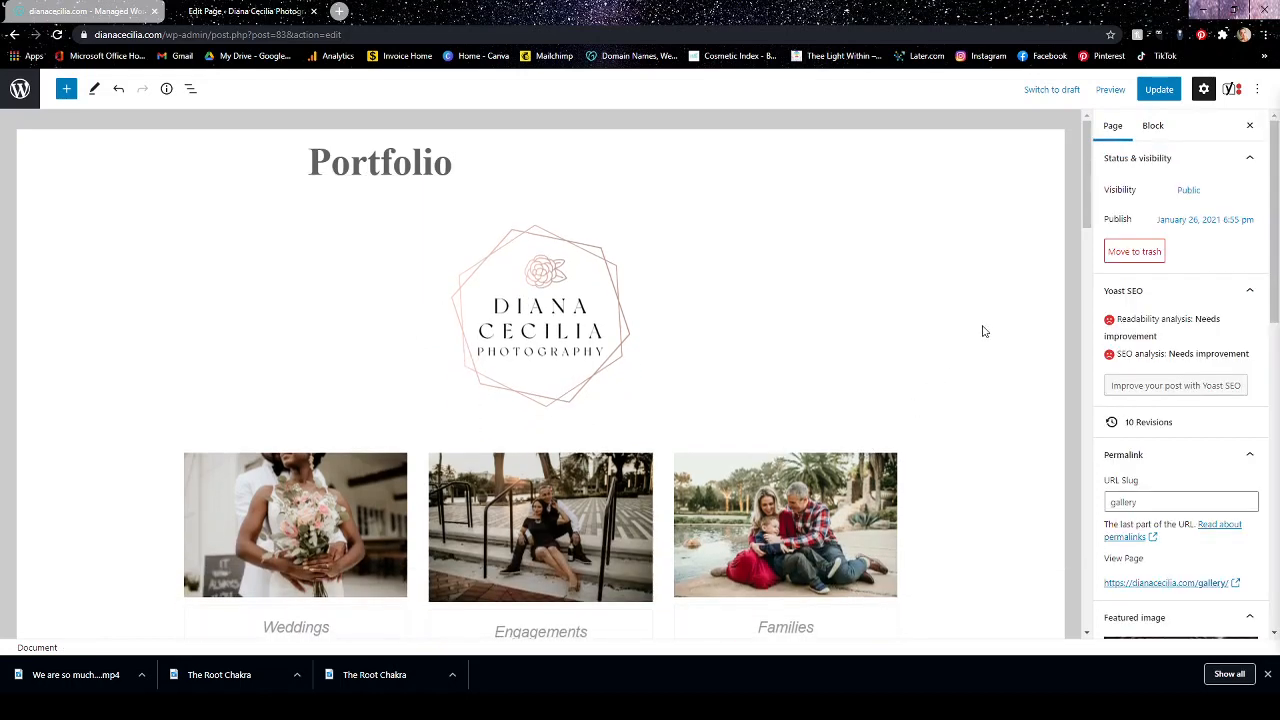
# Examine the Yoast SEO and social sharing sections below the Portfolio page's content.
pyautogui.scroll(-10, 983, 331)
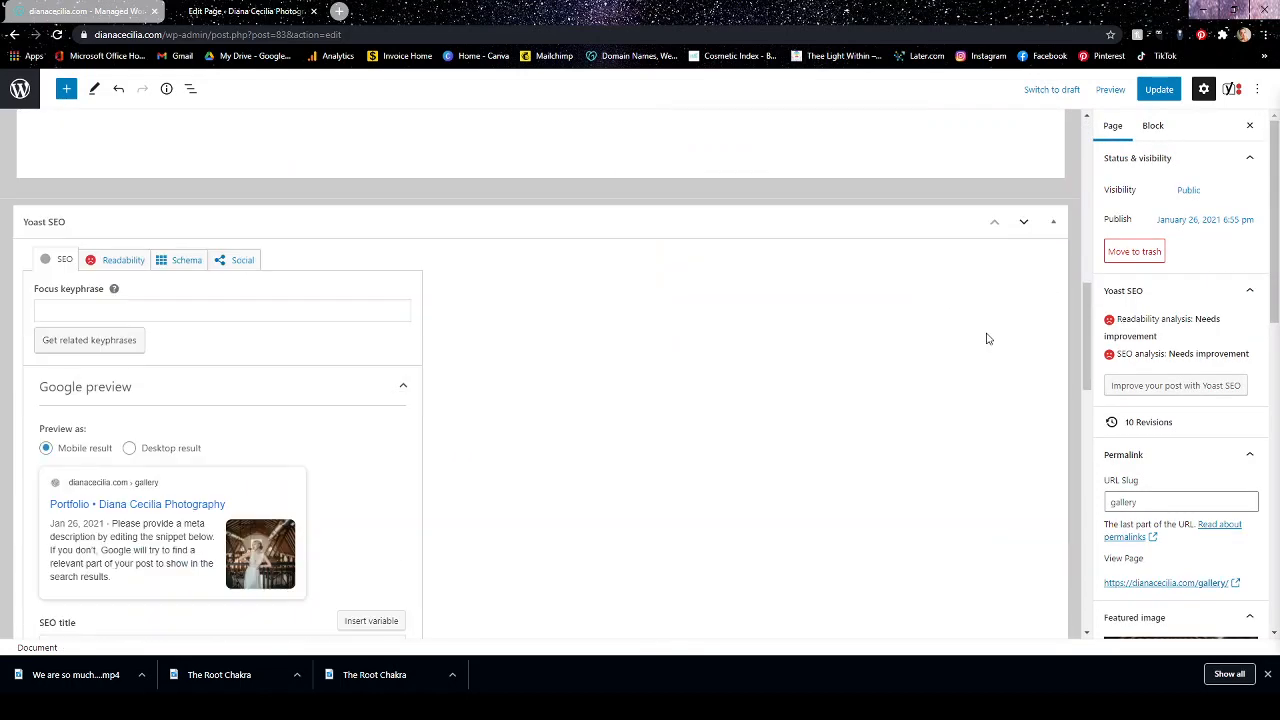
pyautogui.scroll(10, 986, 339)
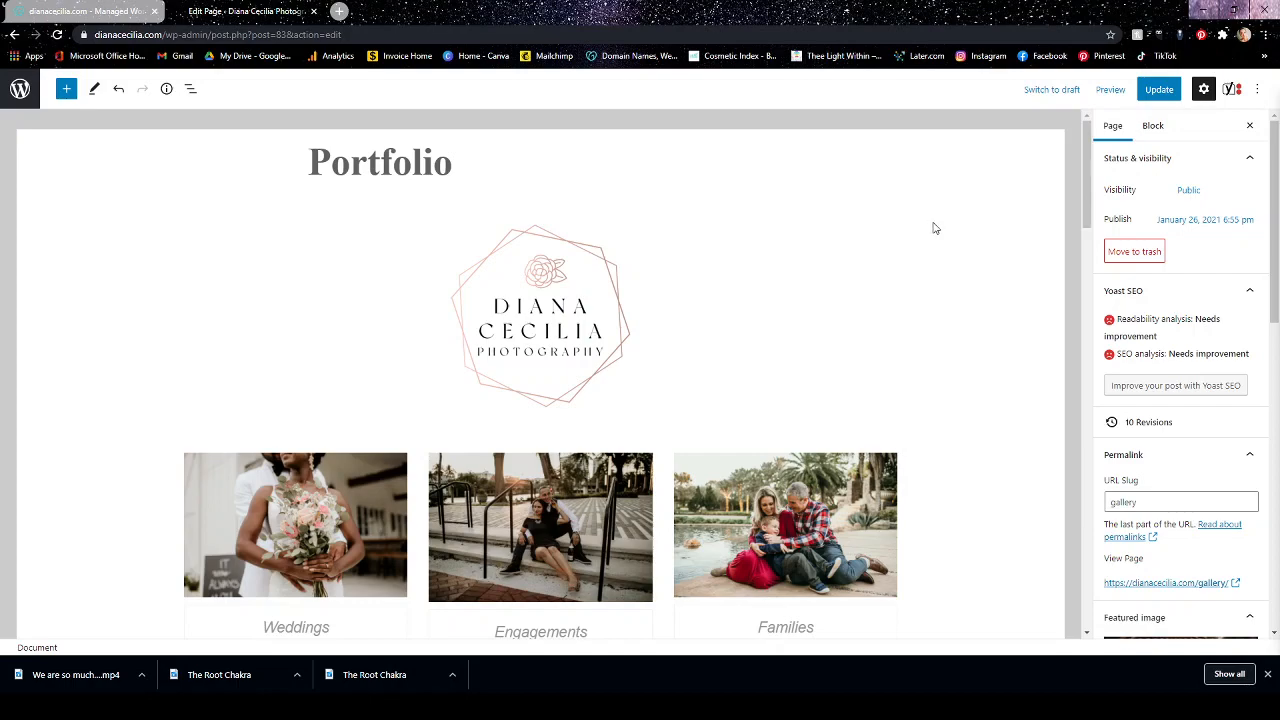
pyautogui.scroll(-15, 935, 228)
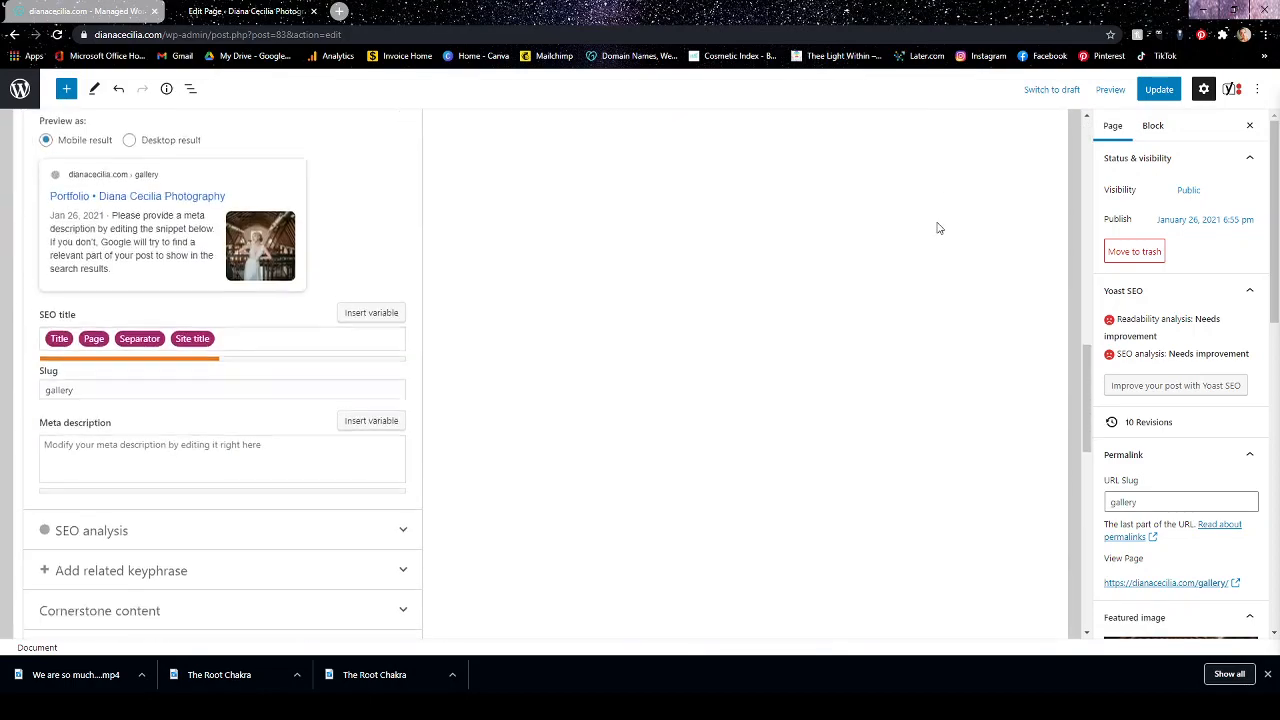
pyautogui.scroll(-3, 937, 228)
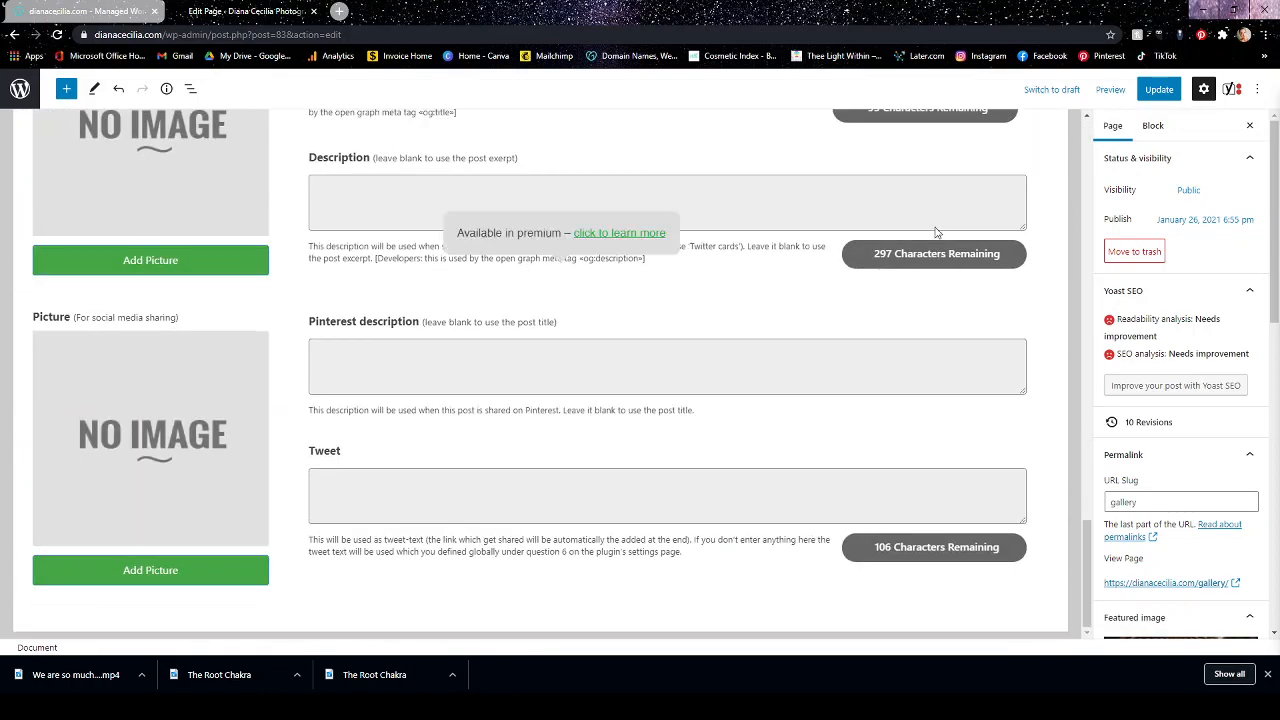
pyautogui.scroll(8, 940, 260)
pyautogui.scroll(10, 935, 295)
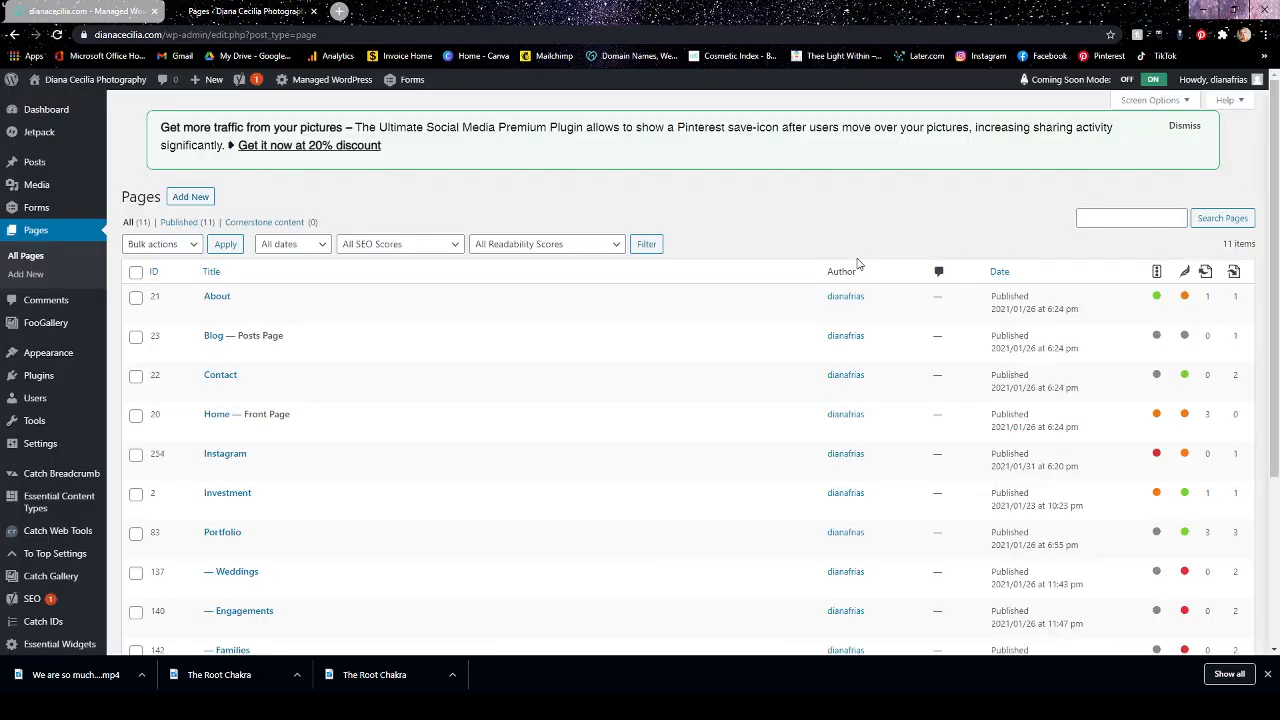
# Reopen the Portfolio page from the list of pages, restore its browser backup and update the page.
pyautogui.click(222, 532)
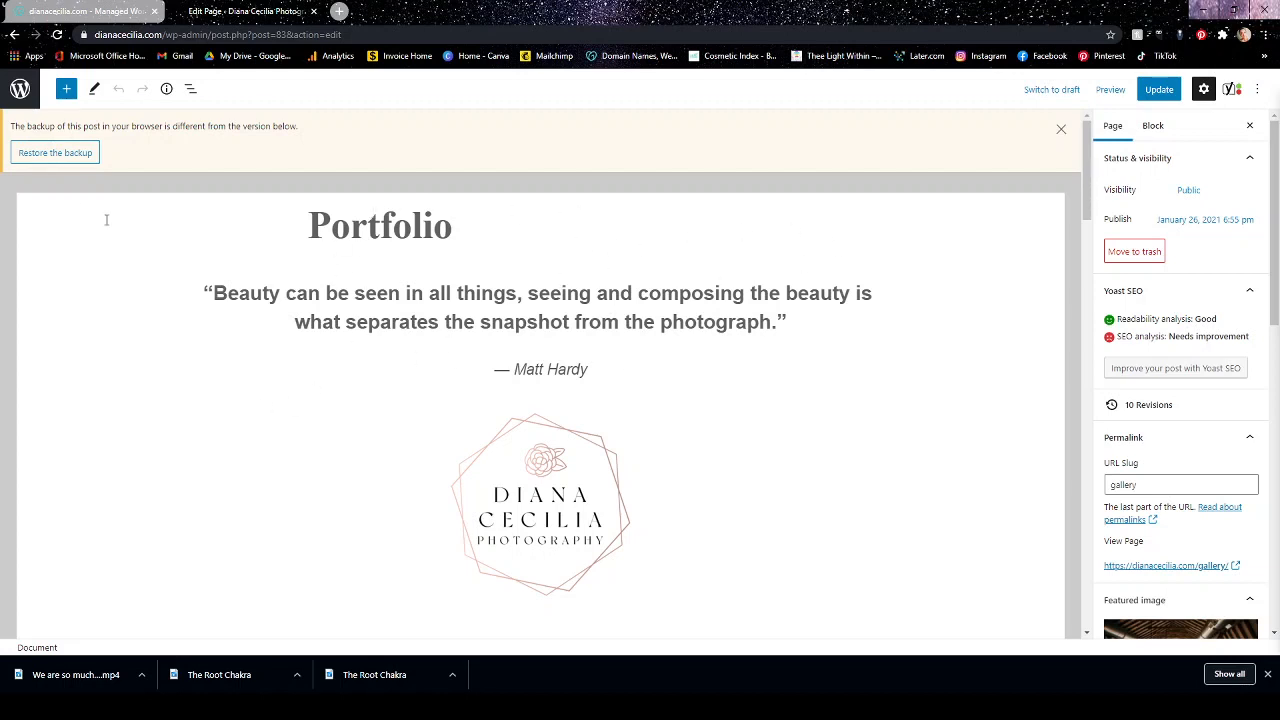
pyautogui.click(46, 153)
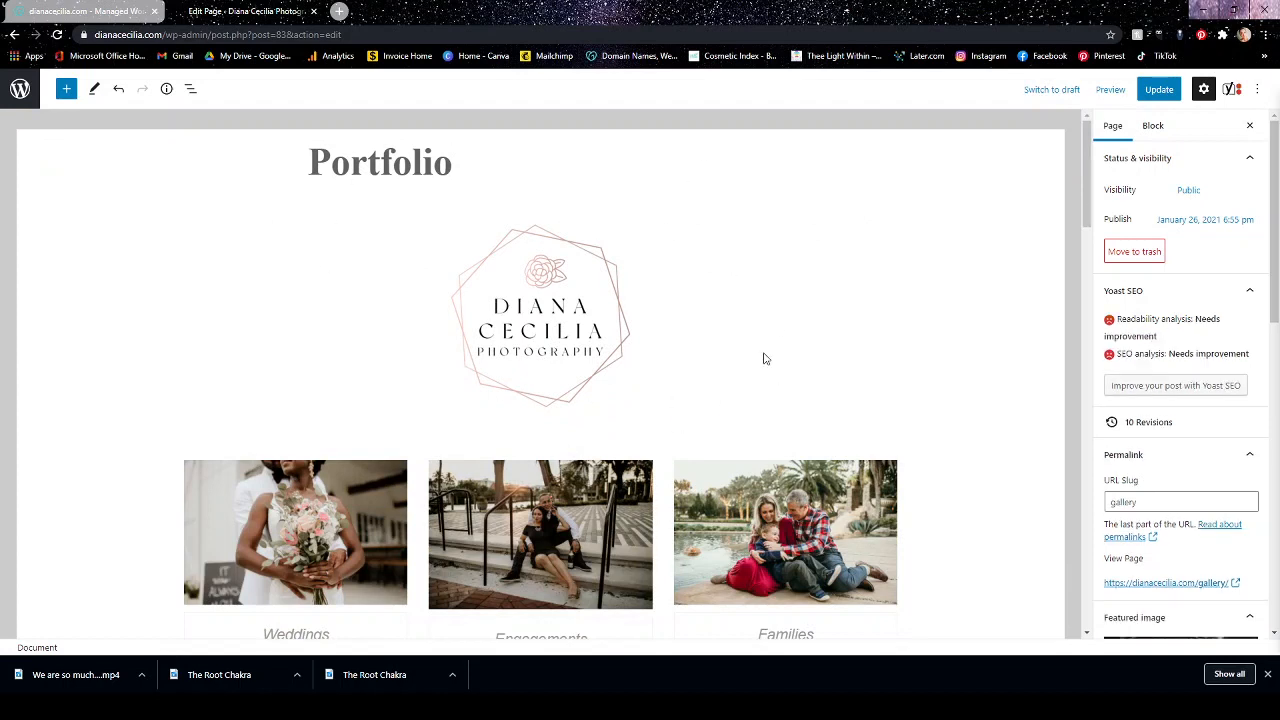
pyautogui.click(1159, 89)
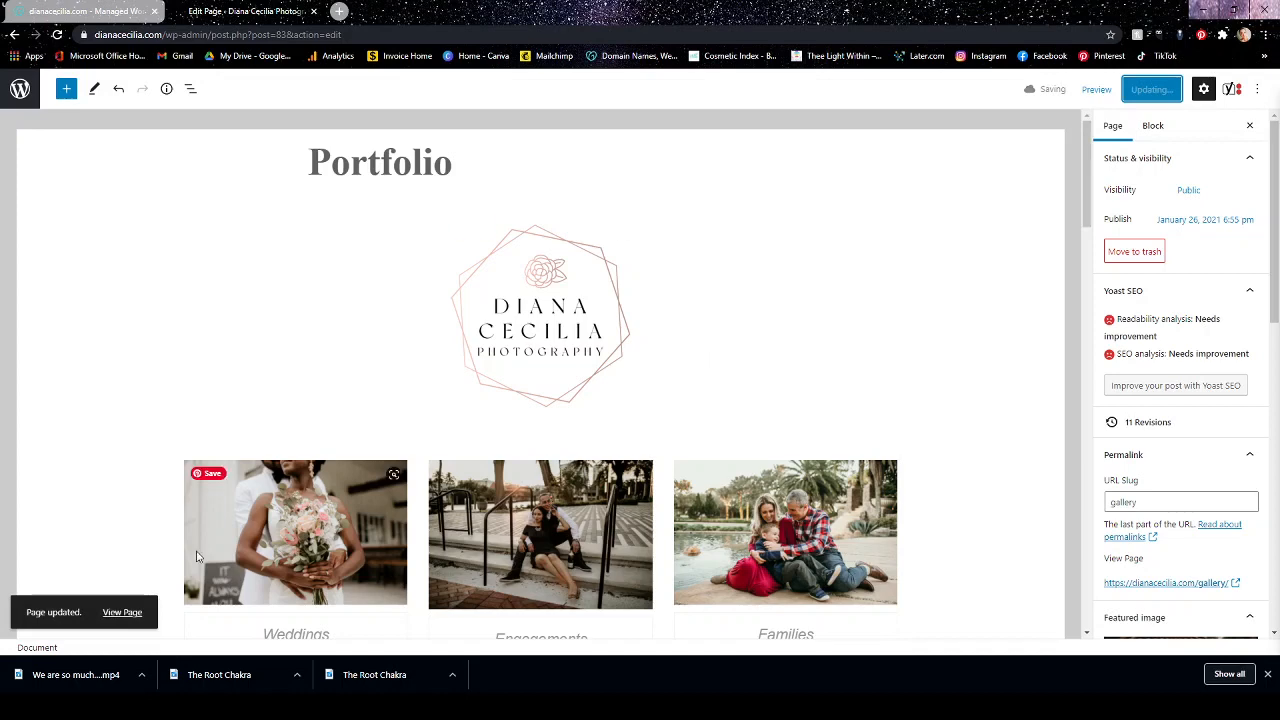
# Open the Engagements page for editing from the list of pages and look through its photos.
pyautogui.click(20, 89)
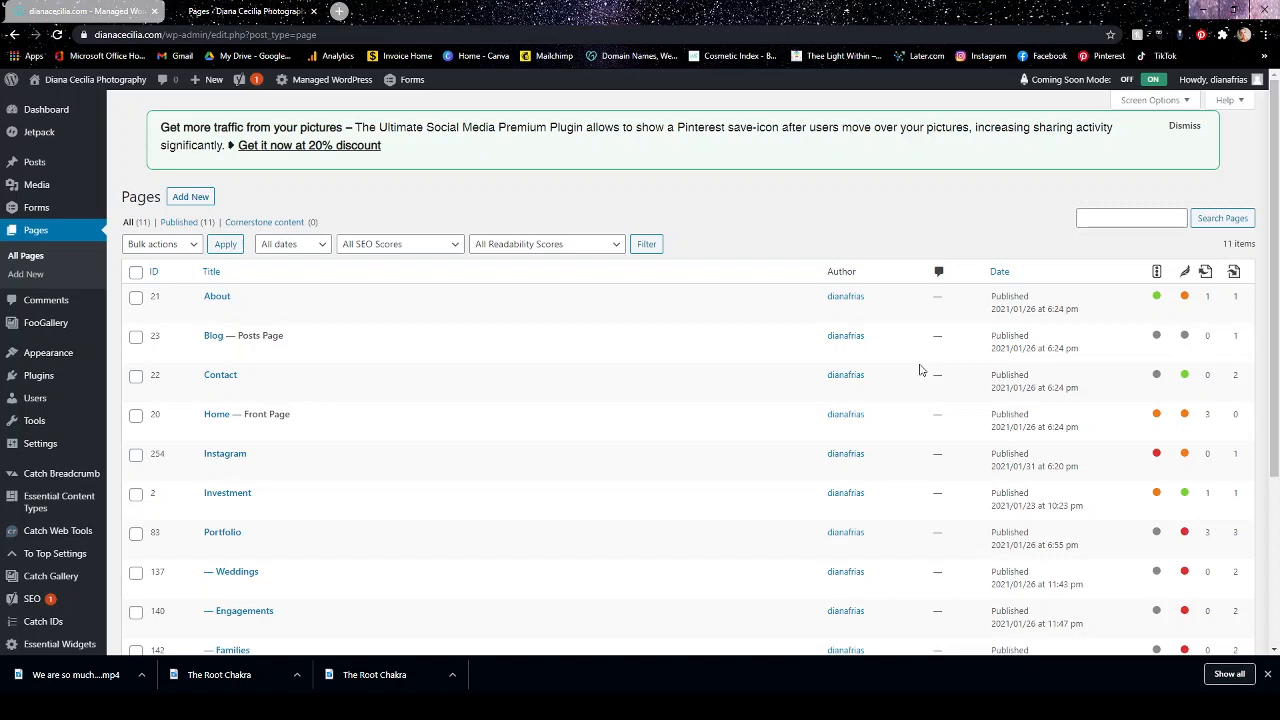
pyautogui.scroll(-2, 920, 370)
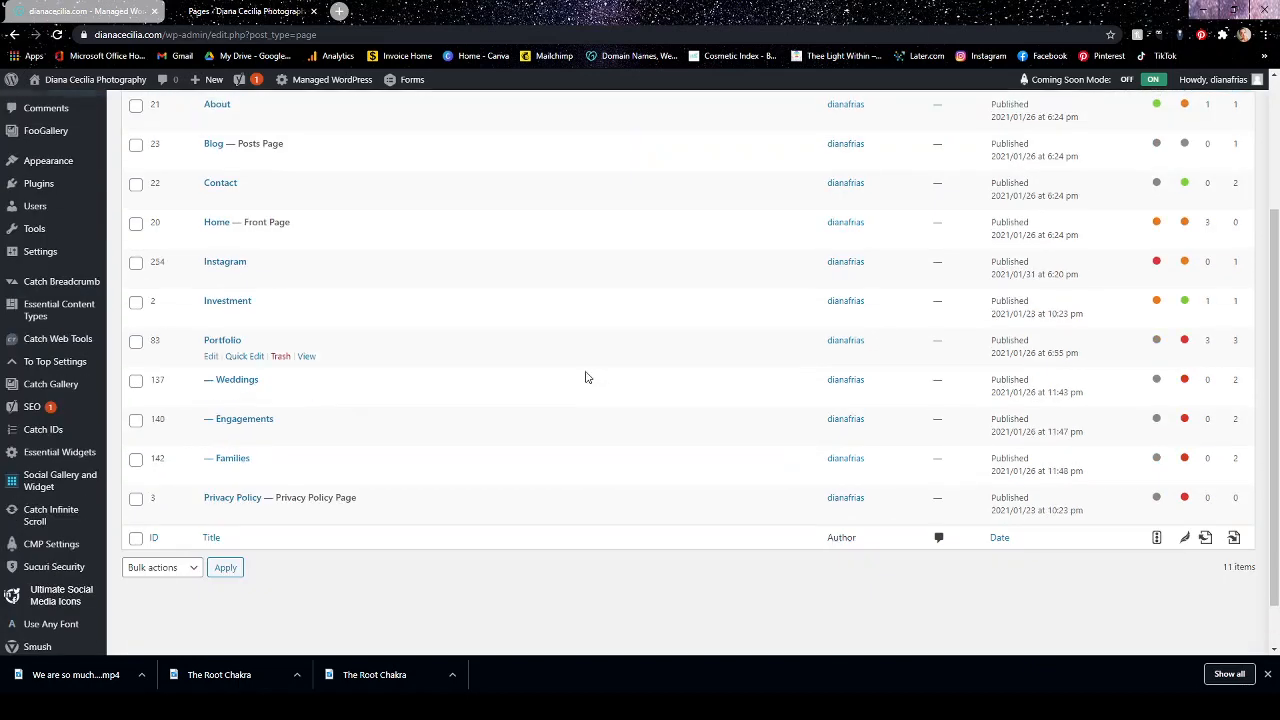
pyautogui.click(240, 411)
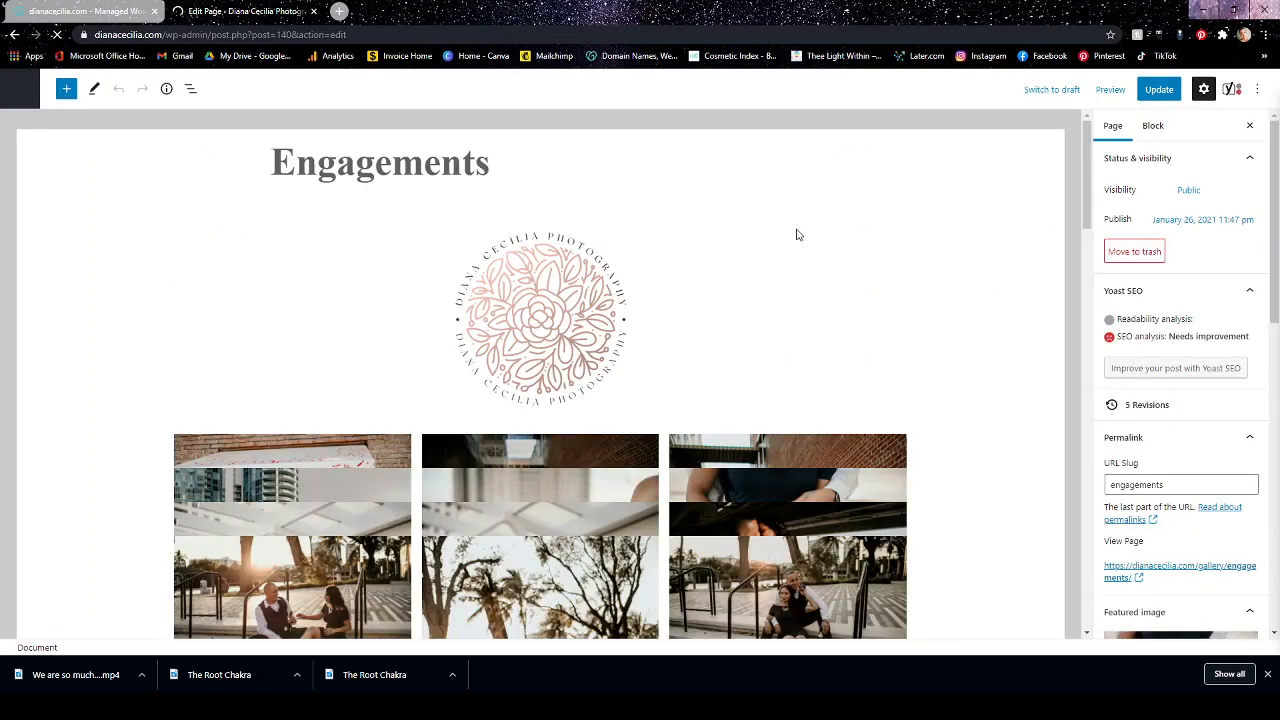
pyautogui.scroll(-15, 797, 234)
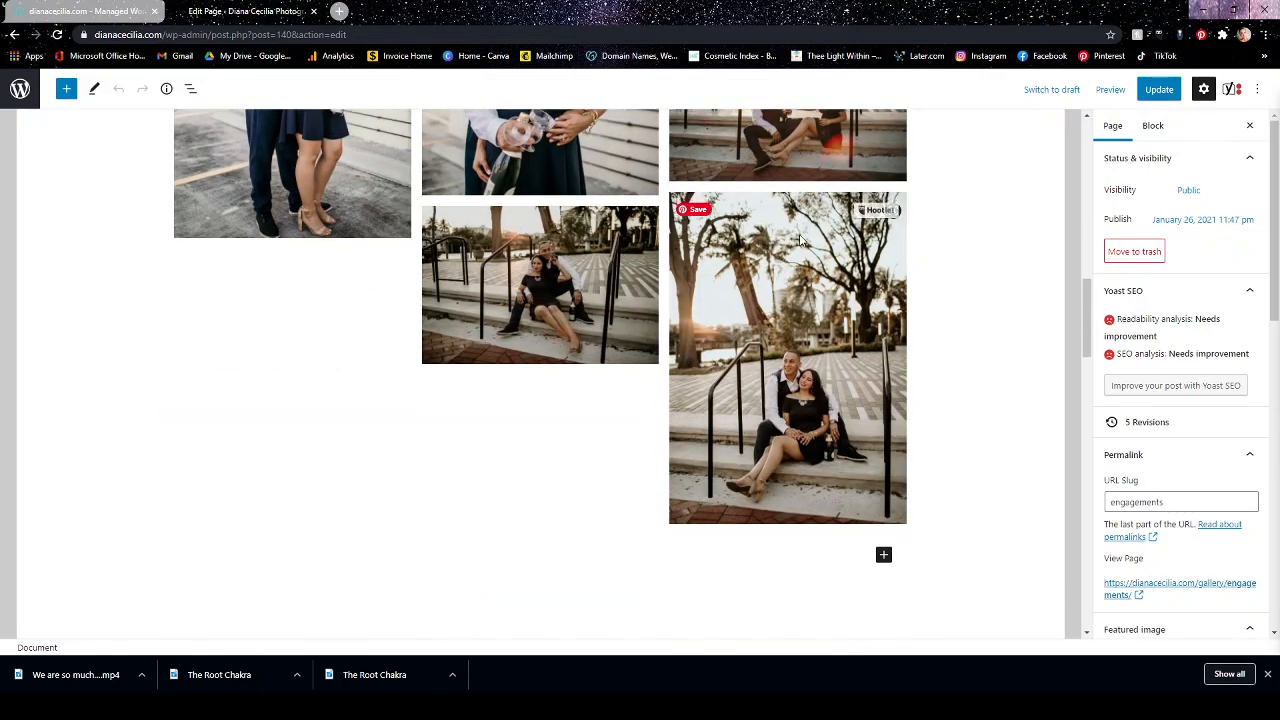
pyautogui.scroll(-5, 795, 250)
pyautogui.scroll(6, 786, 271)
pyautogui.scroll(10, 771, 297)
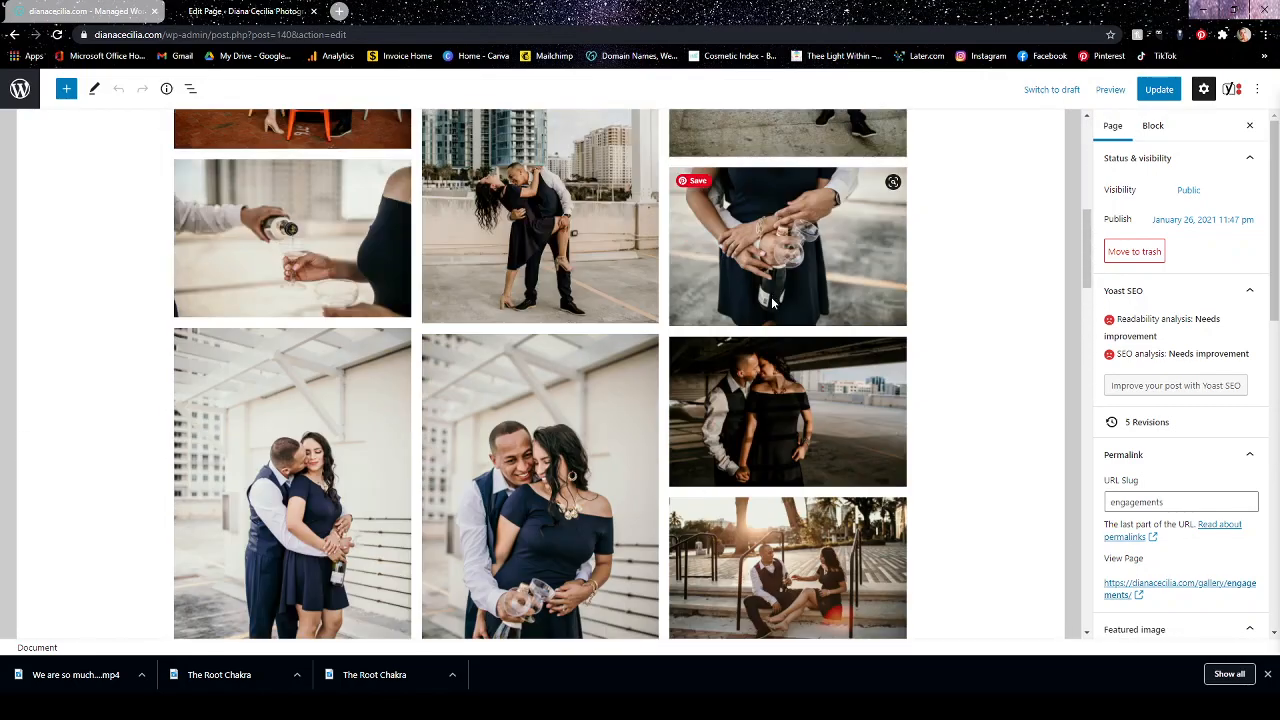
# Examine the logo image and individual photos as blocks on the Engagements page, finishing with the Masonry gallery selected.
pyautogui.click(755, 308)
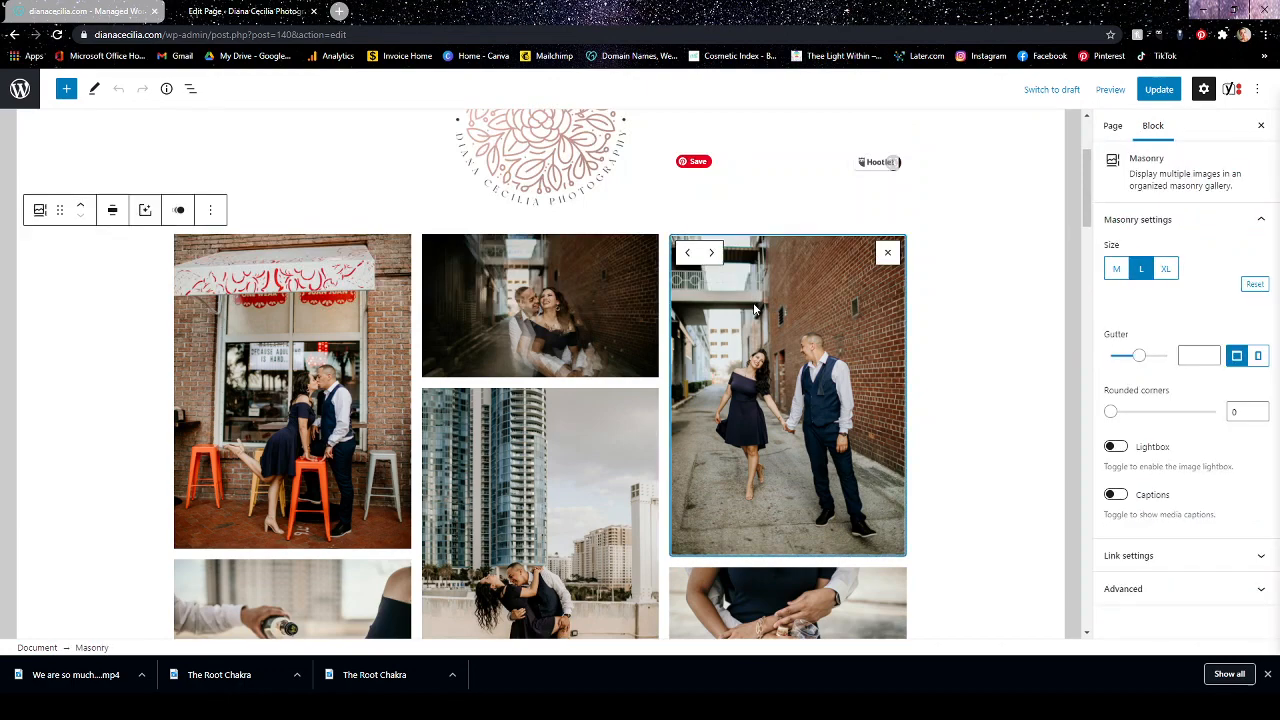
pyautogui.scroll(-8, 753, 304)
pyautogui.scroll(5, 753, 306)
pyautogui.scroll(2, 753, 306)
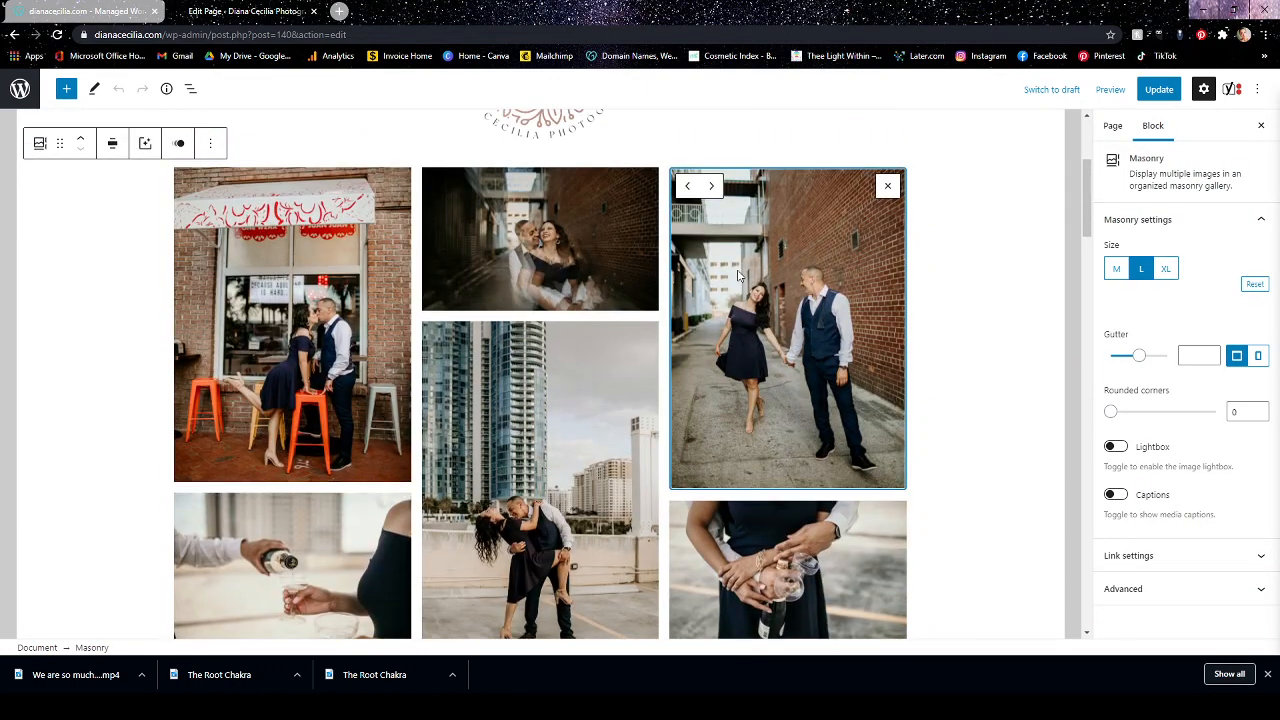
pyautogui.click(643, 162)
pyautogui.click(663, 379)
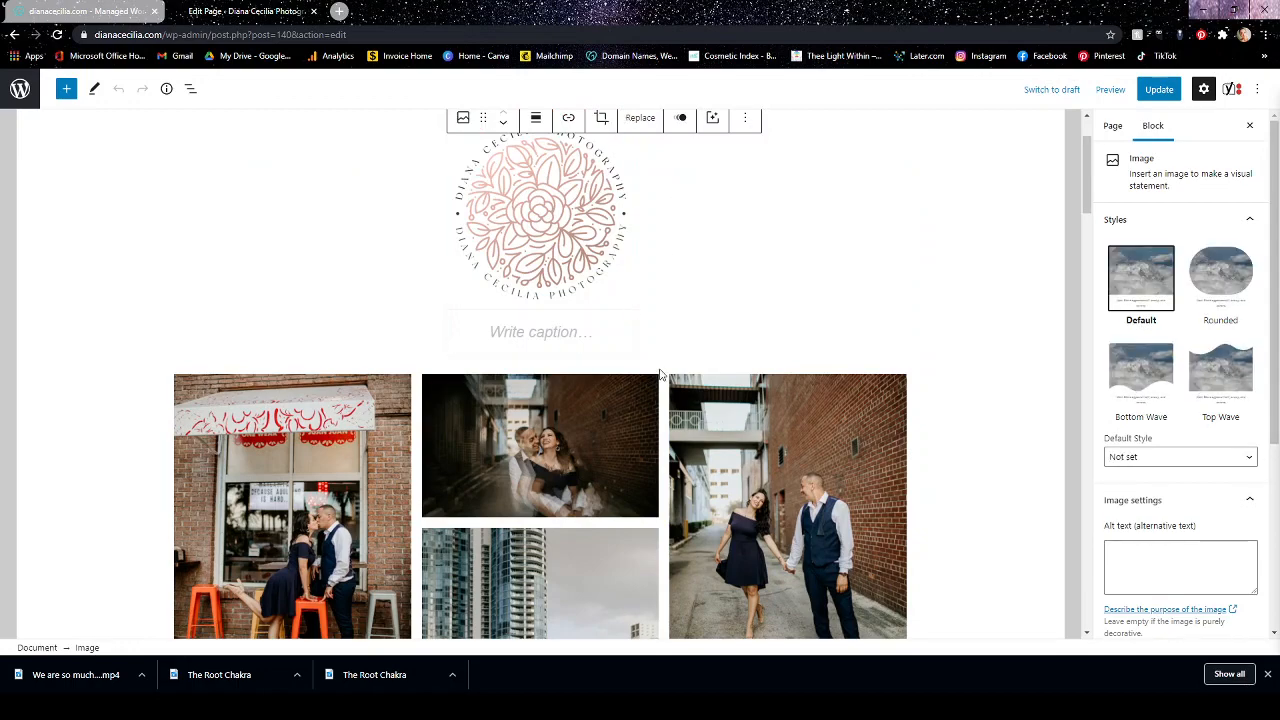
pyautogui.click(290, 505)
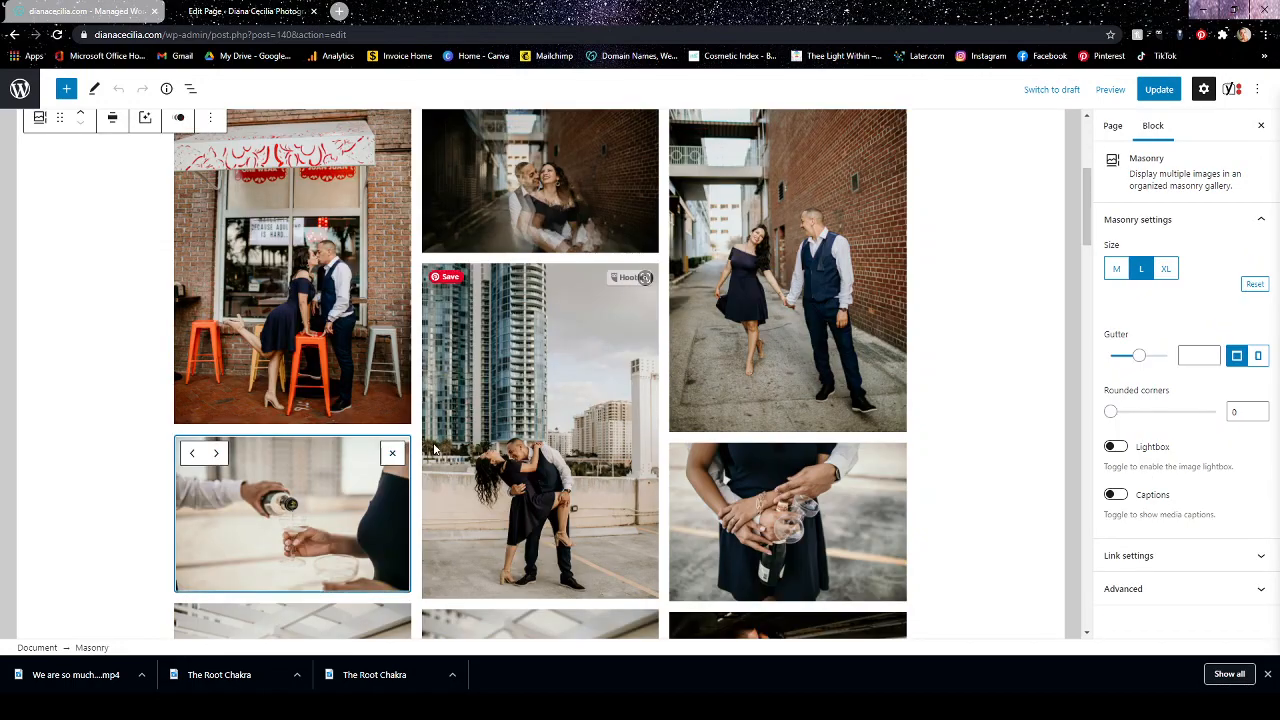
pyautogui.click(540, 420)
pyautogui.scroll(3, 745, 398)
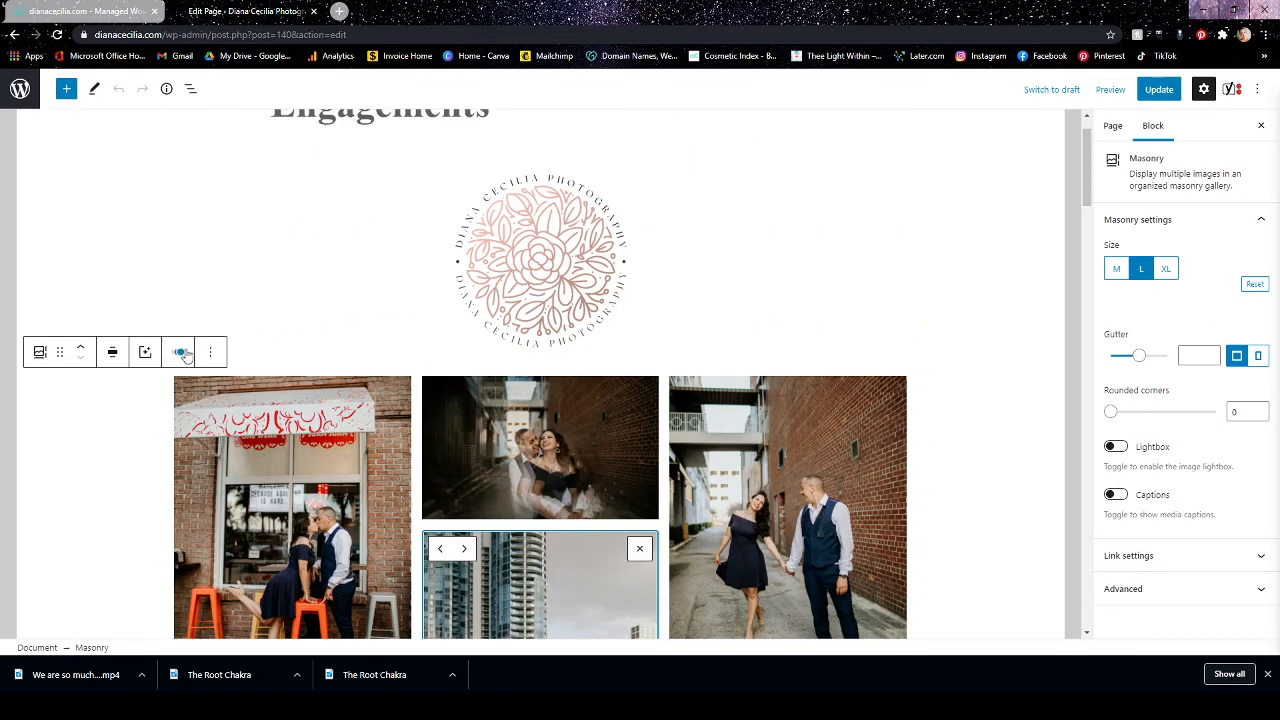
pyautogui.click(268, 365)
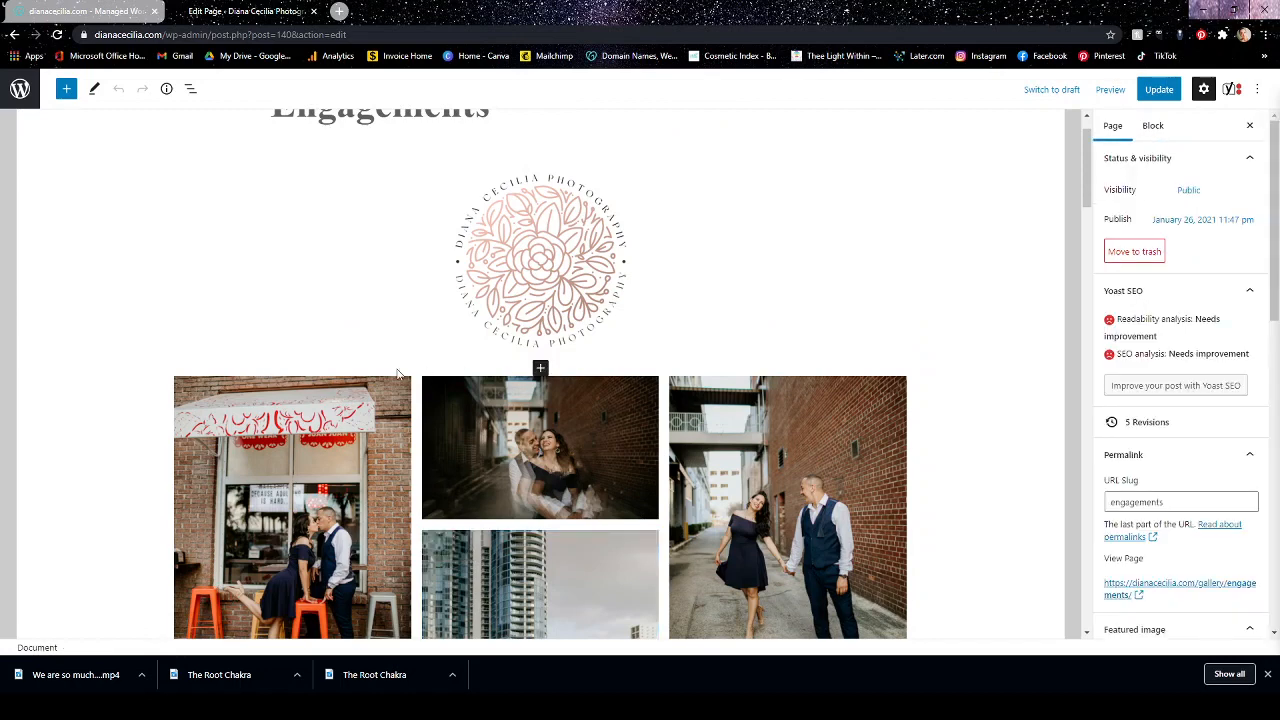
pyautogui.click(650, 376)
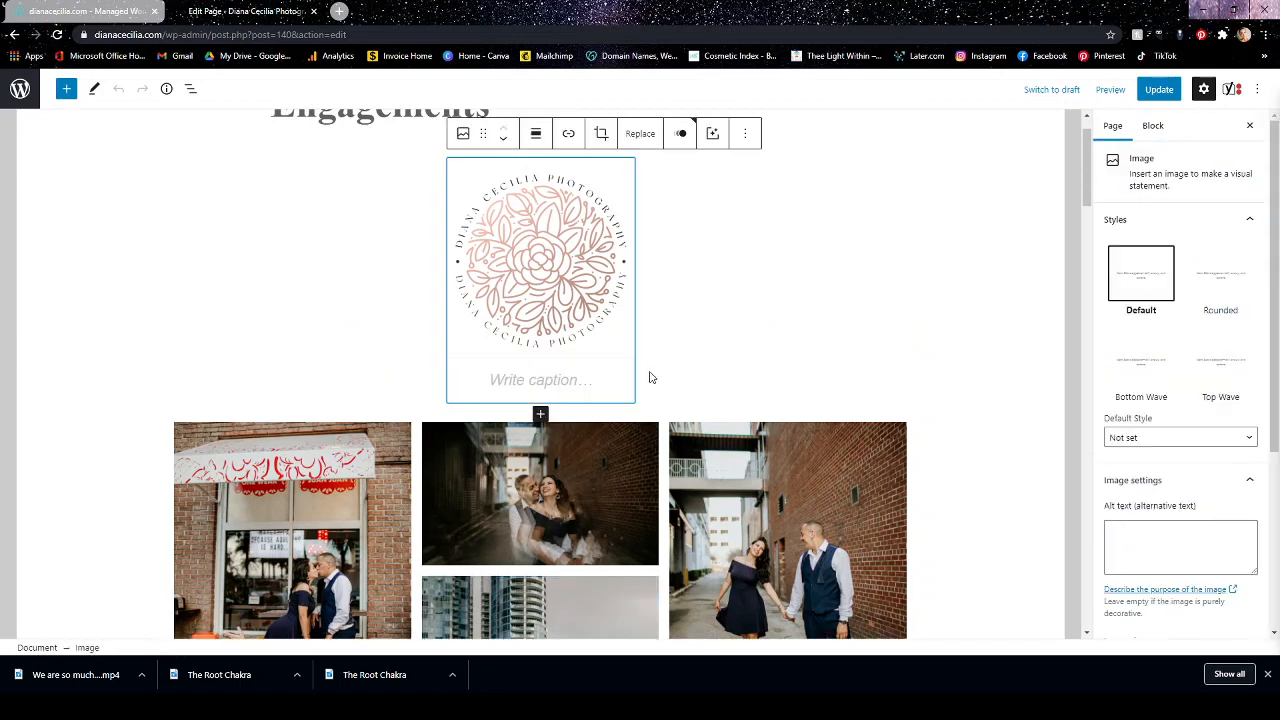
pyautogui.click(650, 377)
pyautogui.click(669, 391)
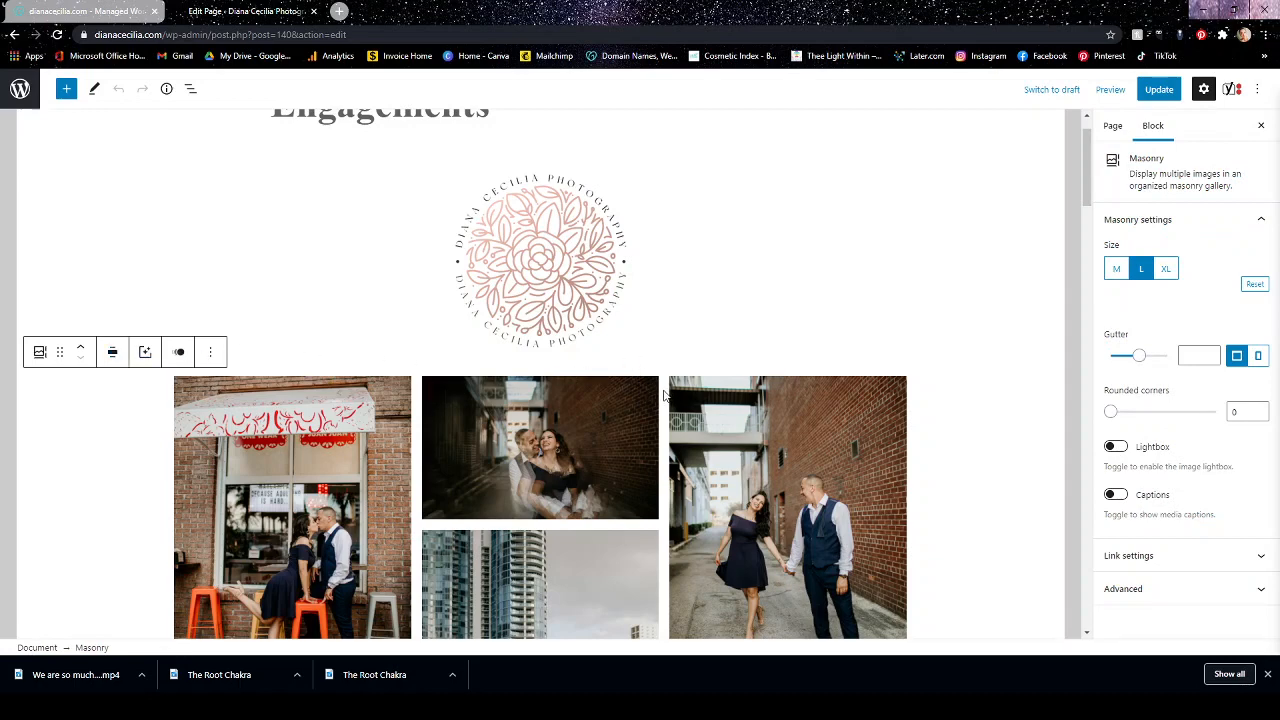
# Try the full width alignment on the Engagements Masonry gallery and return it to wide width.
pyautogui.click(108, 355)
pyautogui.click(129, 421)
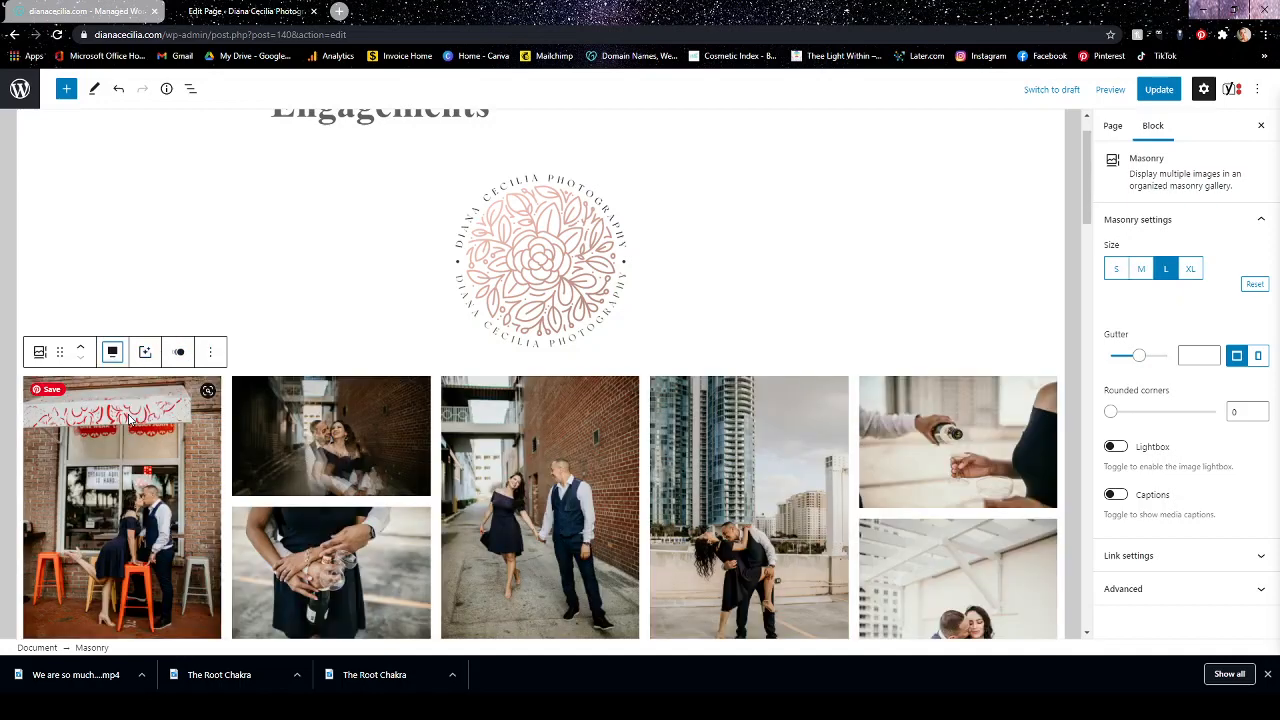
pyautogui.click(112, 351)
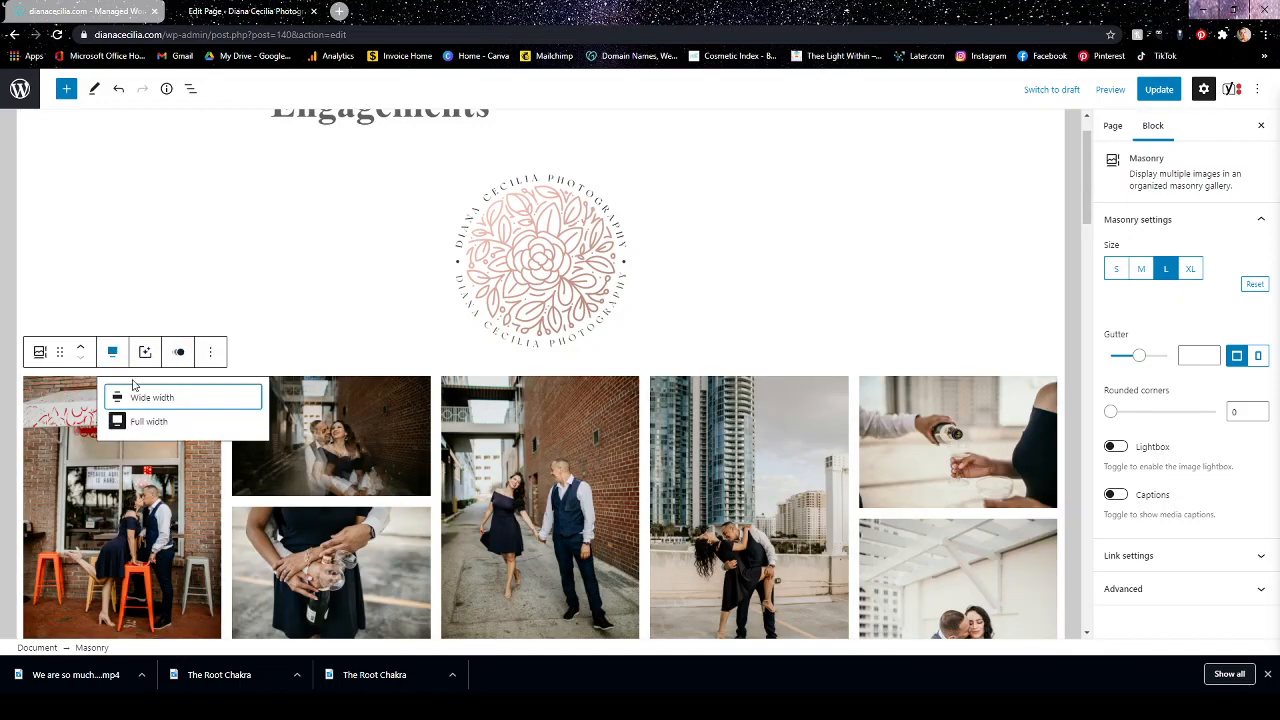
pyautogui.click(138, 398)
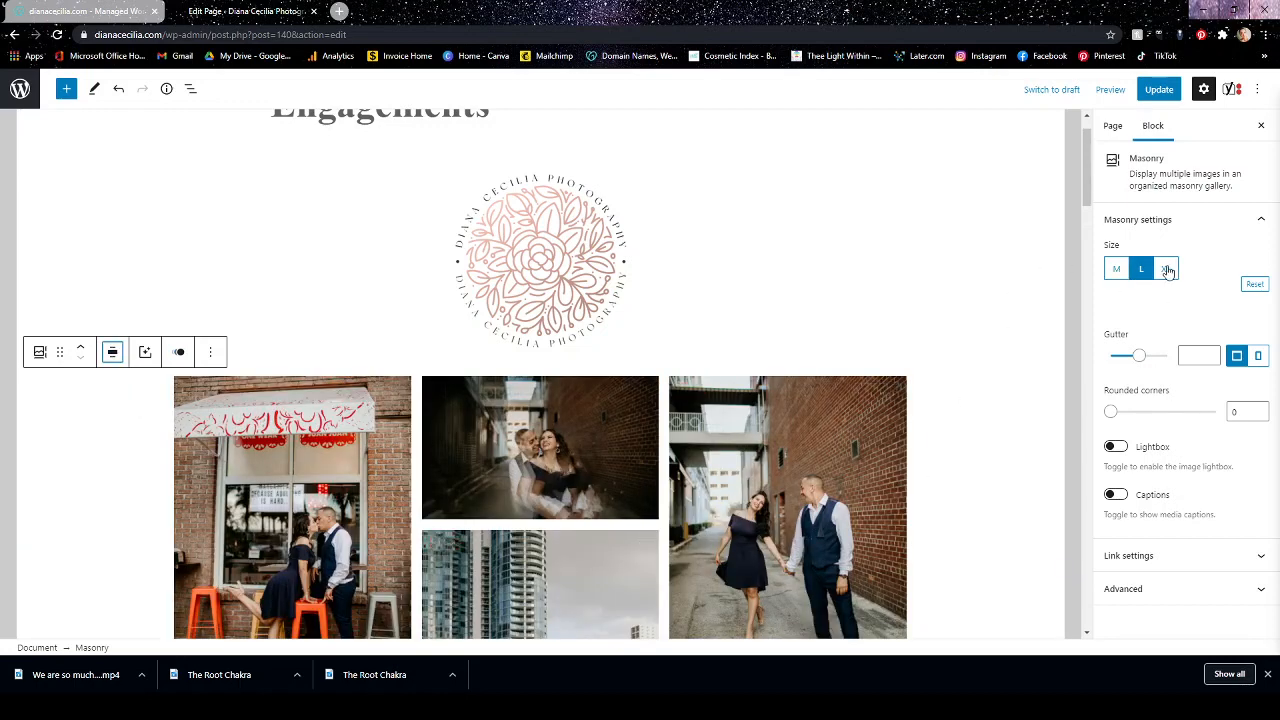
# Look at the page settings, try rounded corners of 17 on the Masonry gallery and set them back to 0.
pyautogui.click(1113, 126)
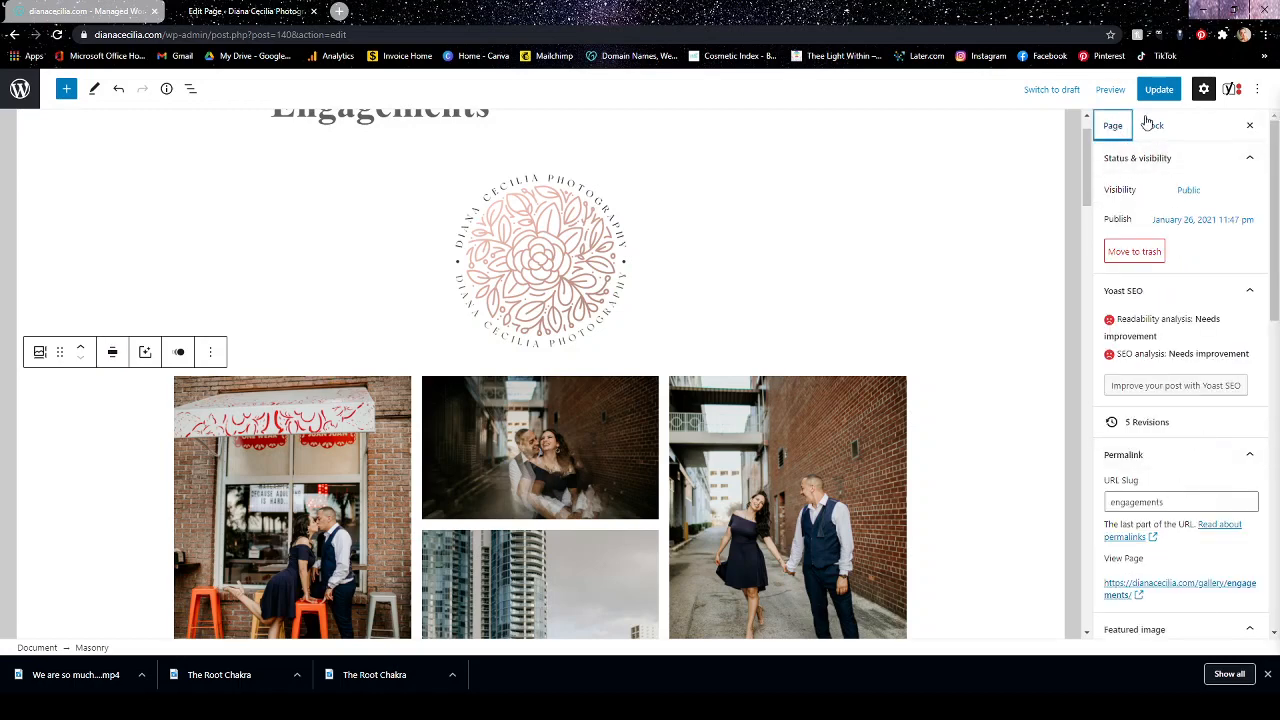
pyautogui.click(1150, 125)
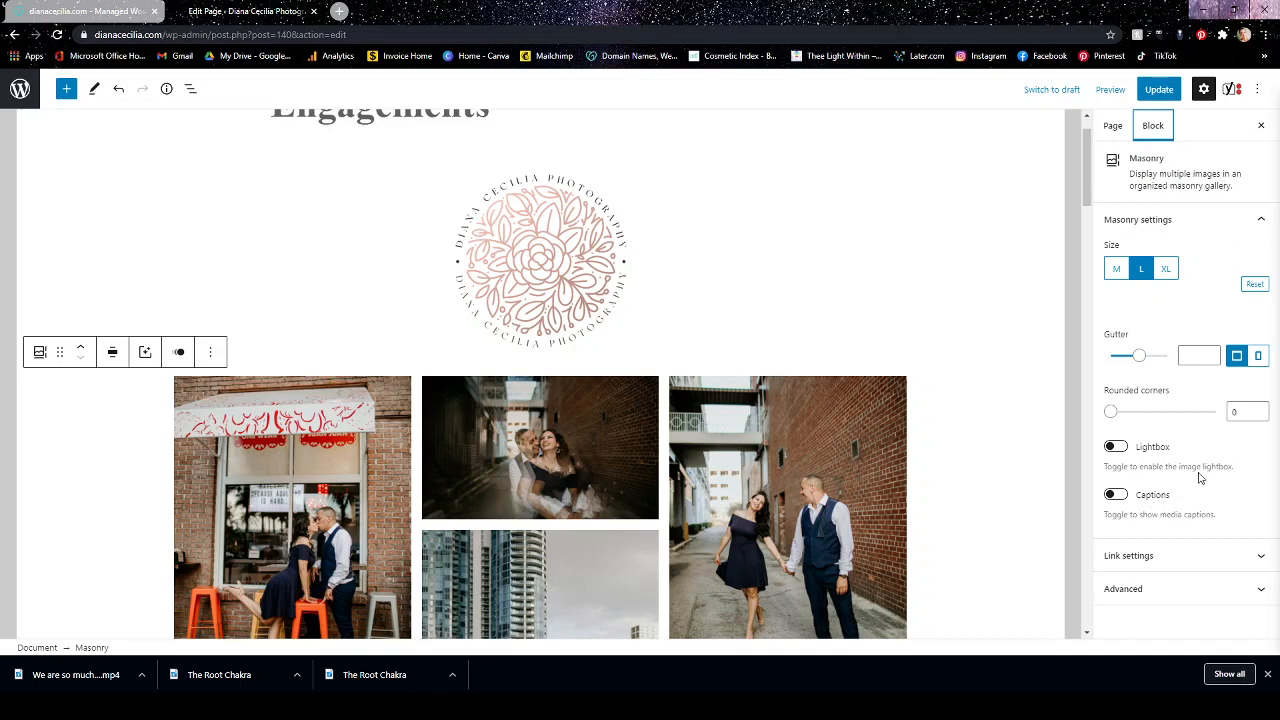
pyautogui.moveTo(1110, 412); pyautogui.dragTo(1199, 414)
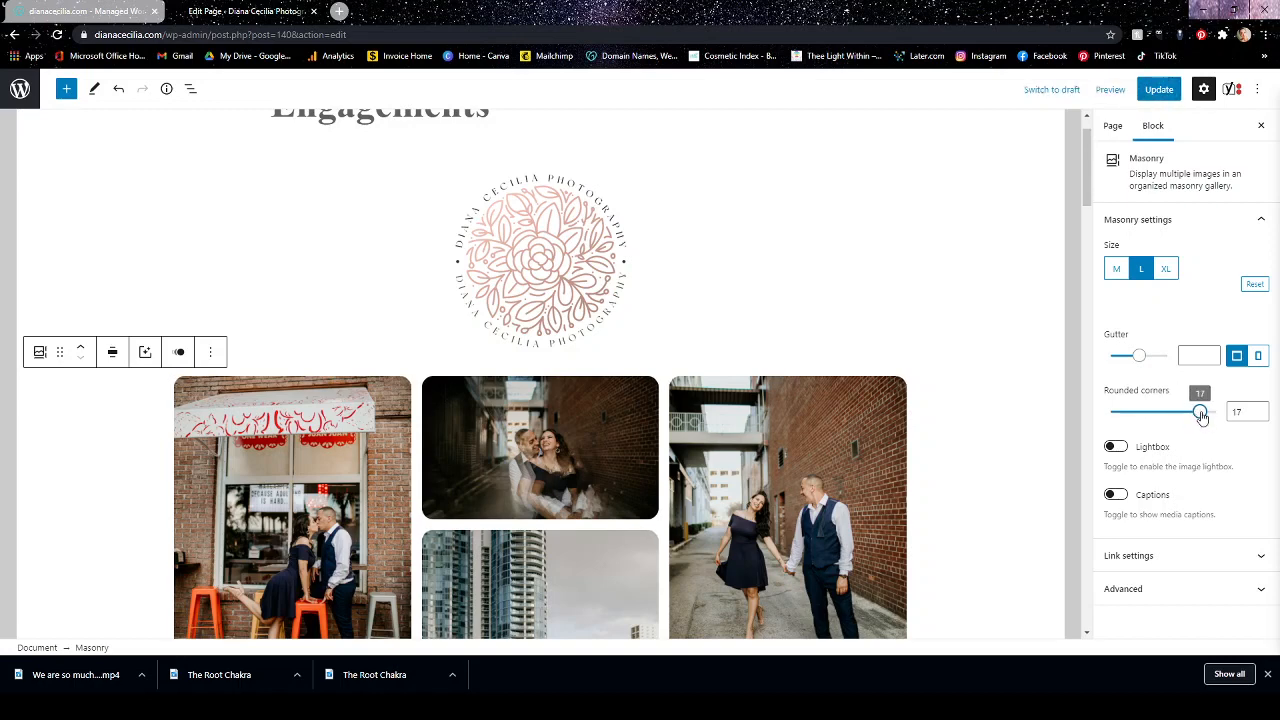
pyautogui.moveTo(1201, 416); pyautogui.dragTo(1100, 418)
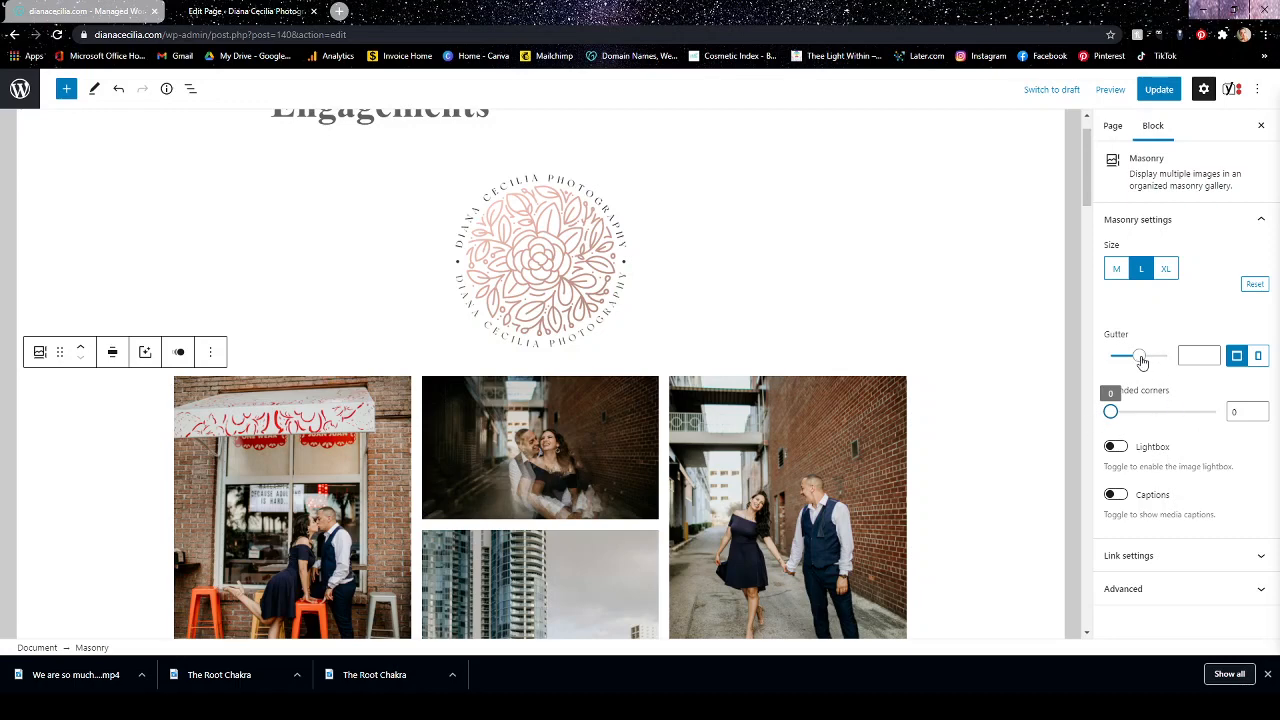
# Set the Masonry gallery's gutter to 25 and enable its Lightbox and Captions options.
pyautogui.moveTo(1143, 360)
pyautogui.mouseDown()
pyautogui.moveTo(1180, 357)
pyautogui.moveTo(1122, 358)
pyautogui.moveTo(1163, 358)
pyautogui.moveTo(1140, 359)
pyautogui.mouseUp()
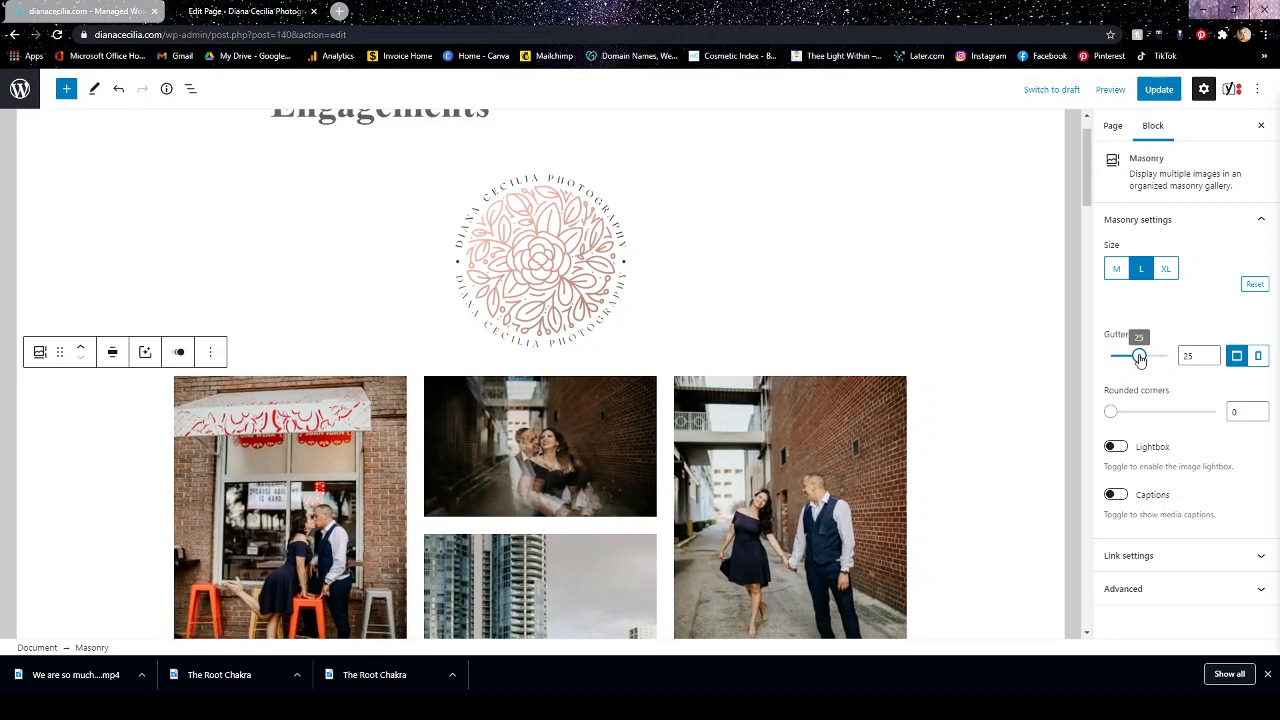
pyautogui.click(1115, 447)
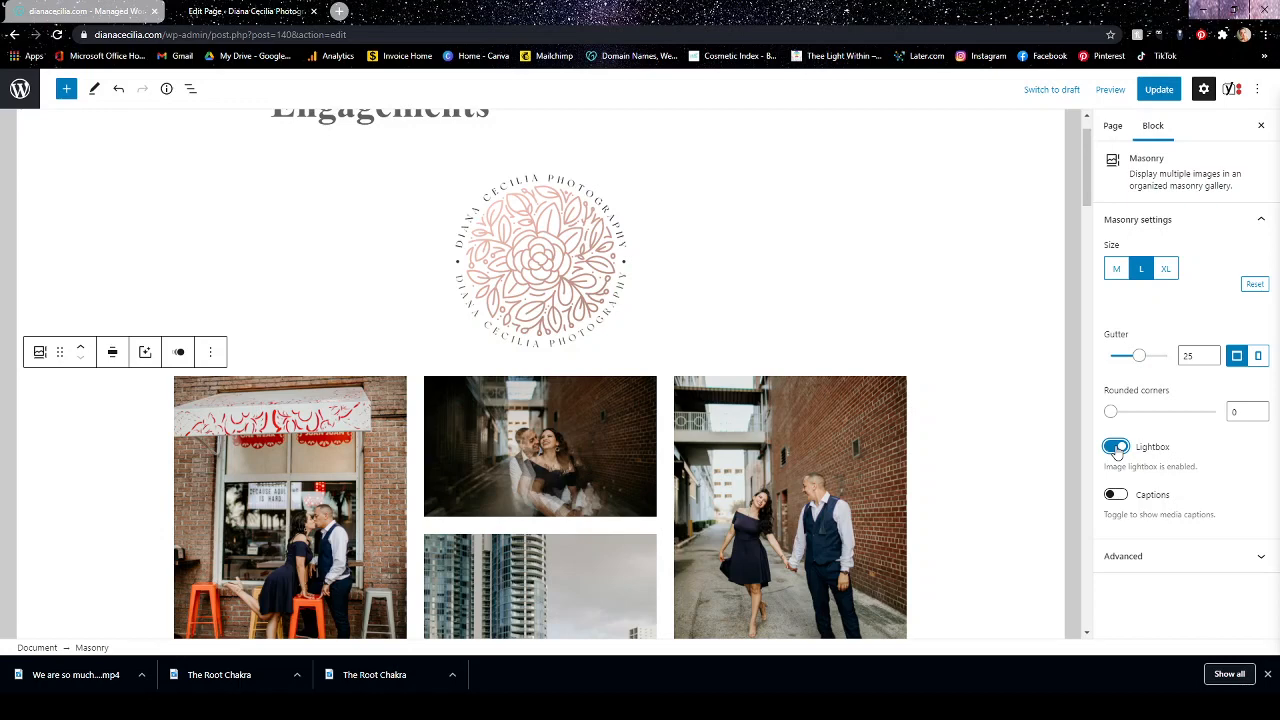
pyautogui.click(1115, 495)
pyautogui.scroll(-1, 1150, 480)
pyautogui.scroll(-2, 640, 360)
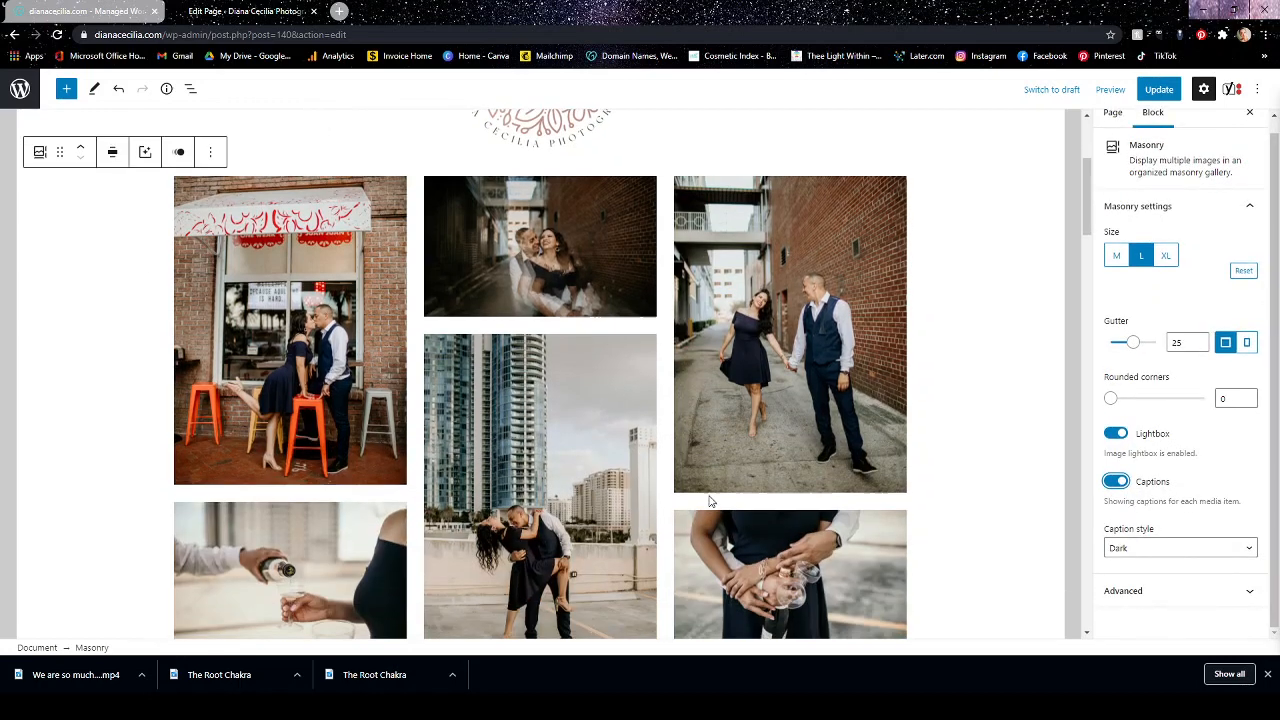
# Add the caption "Love is Beautiful" to the dark alley photo at the top of the Masonry gallery's middle column.
pyautogui.click(605, 296)
pyautogui.click(573, 297)
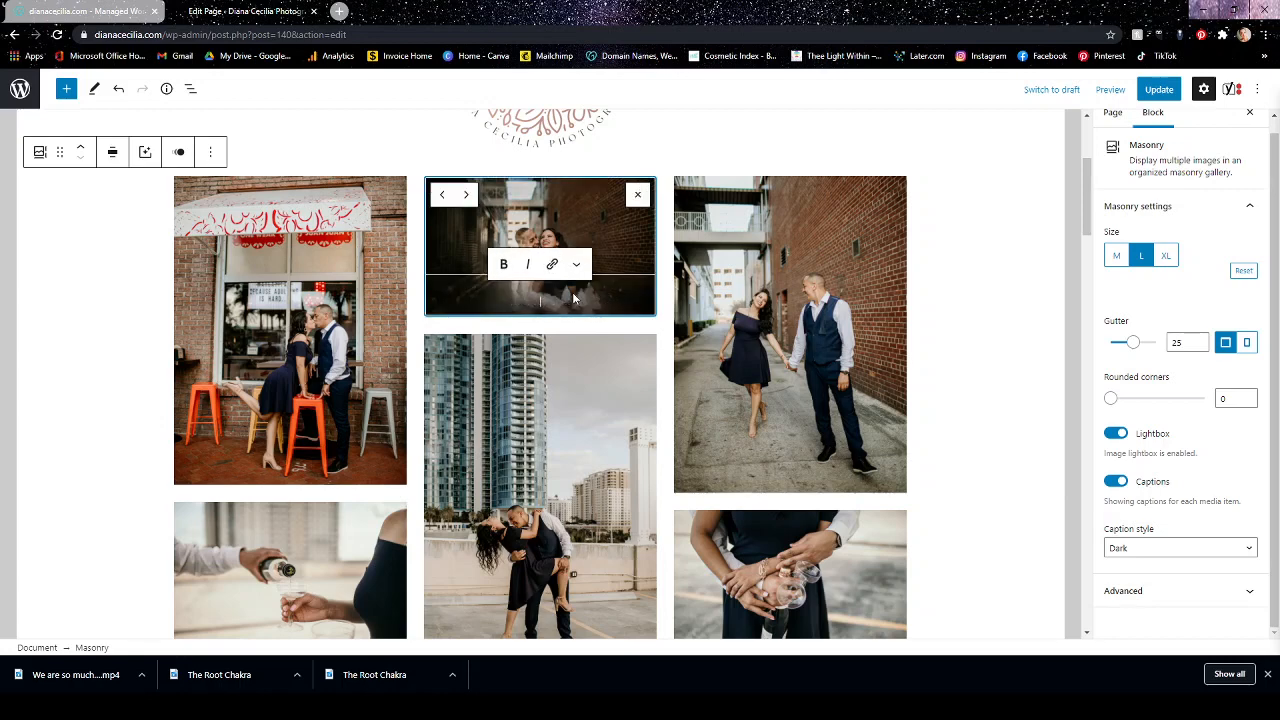
pyautogui.write('L')
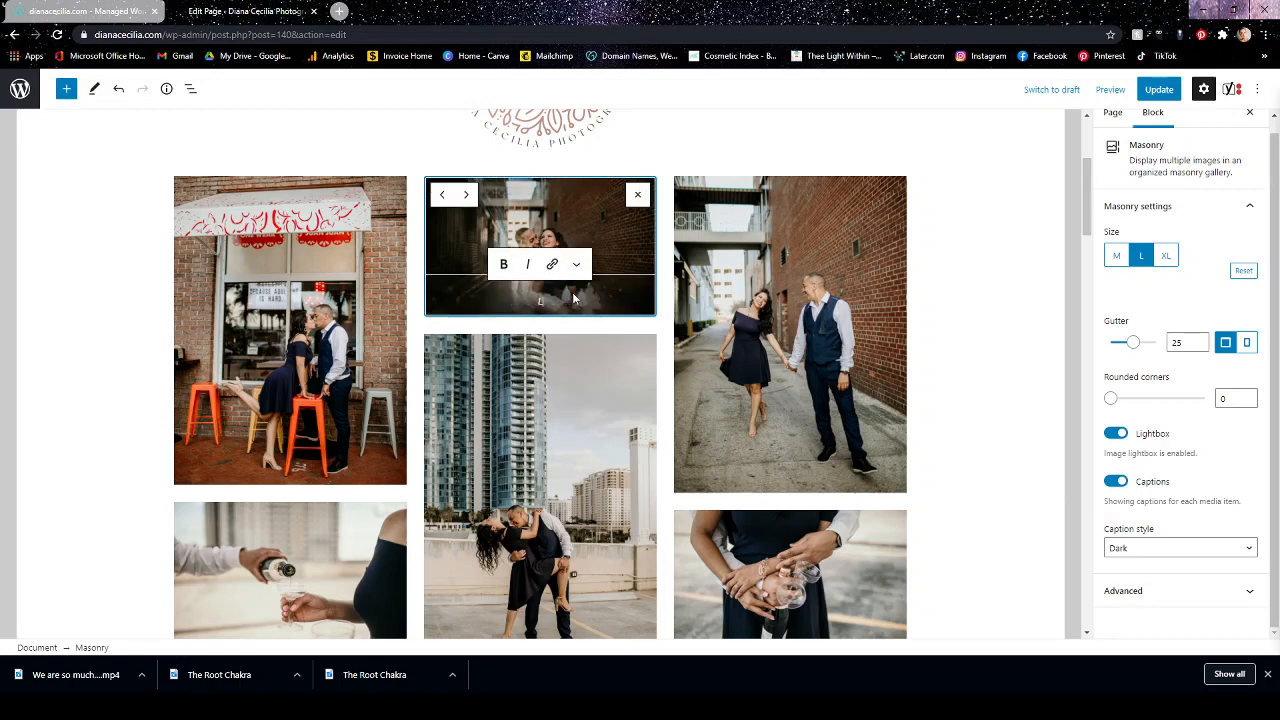
pyautogui.write('ove is Beautiful!')
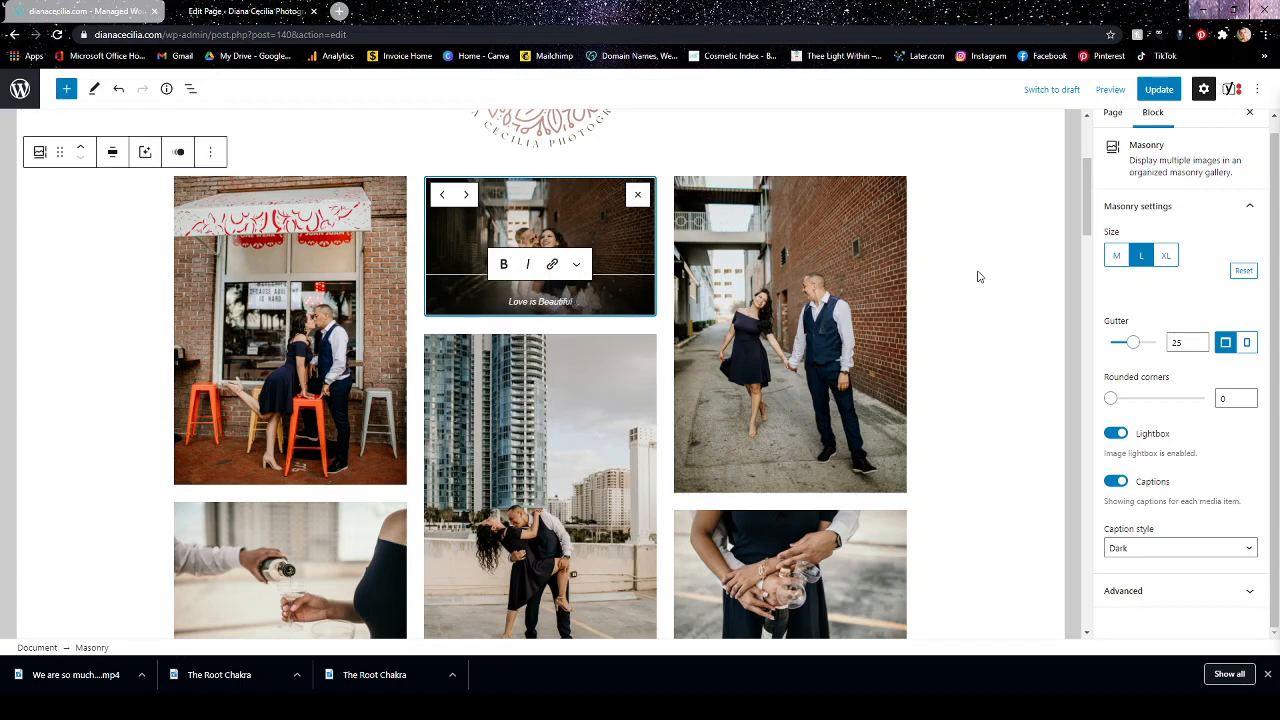
# Remove the dark alley photo from the Masonry gallery and look over the remaining photos.
pyautogui.click(637, 194)
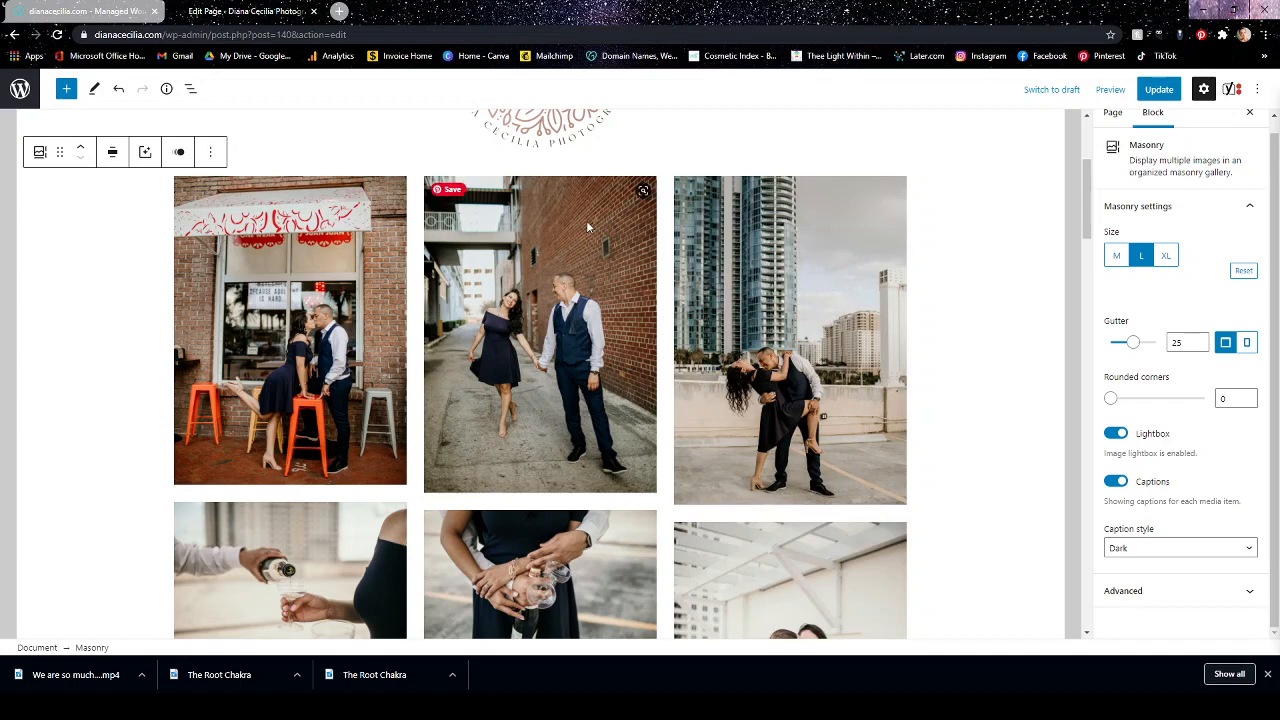
pyautogui.scroll(-3, 991, 386)
pyautogui.scroll(6, 800, 300)
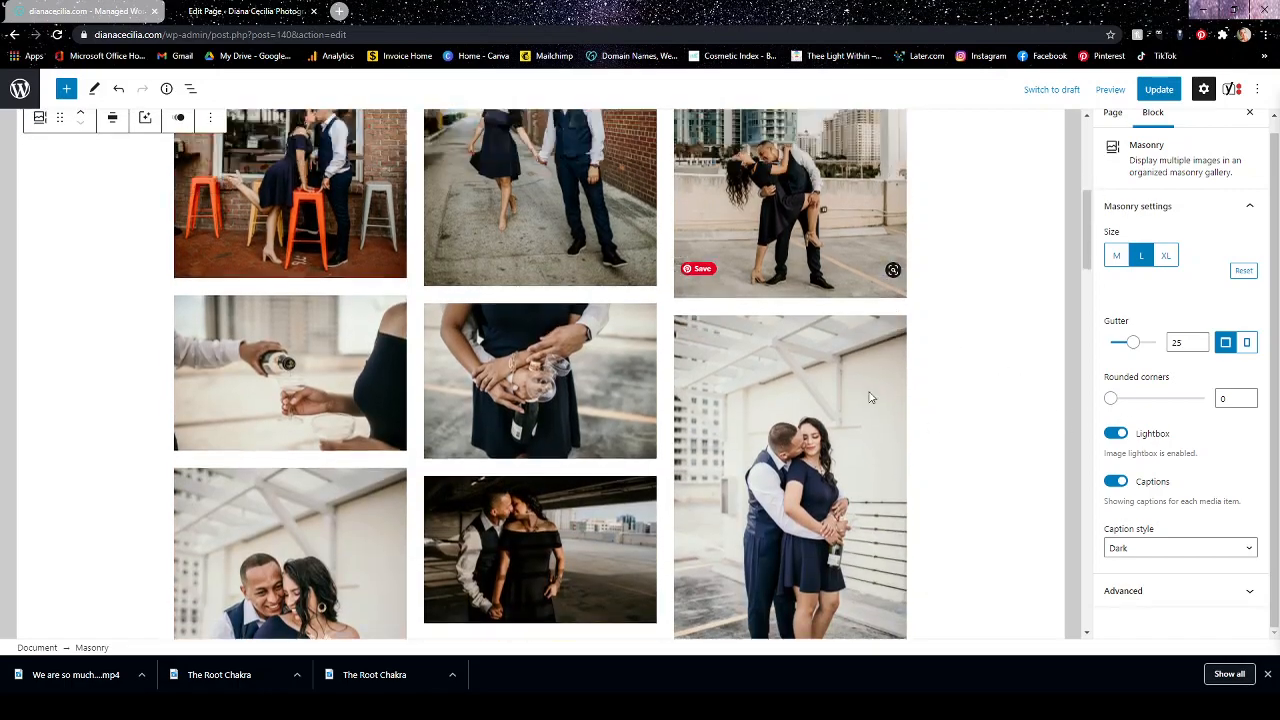
pyautogui.scroll(-5, 563, 396)
pyautogui.scroll(-5, 527, 212)
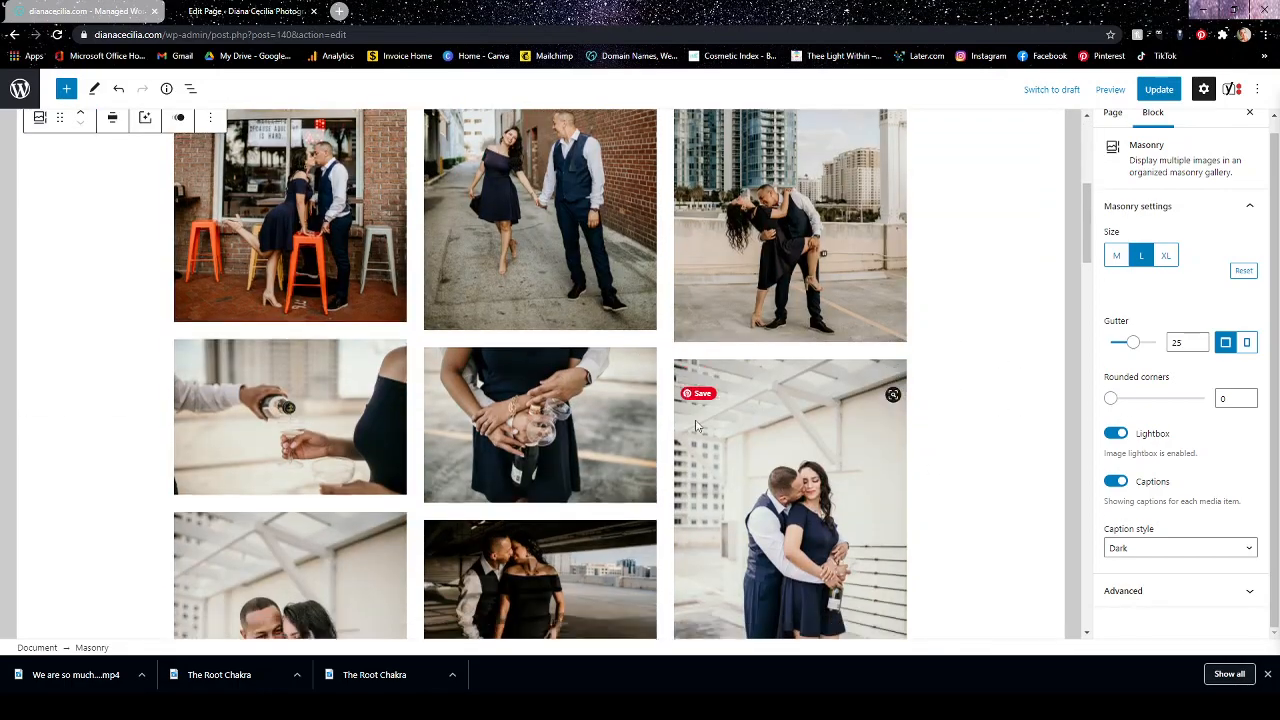
pyautogui.scroll(4, 587, 313)
pyautogui.scroll(1, 669, 400)
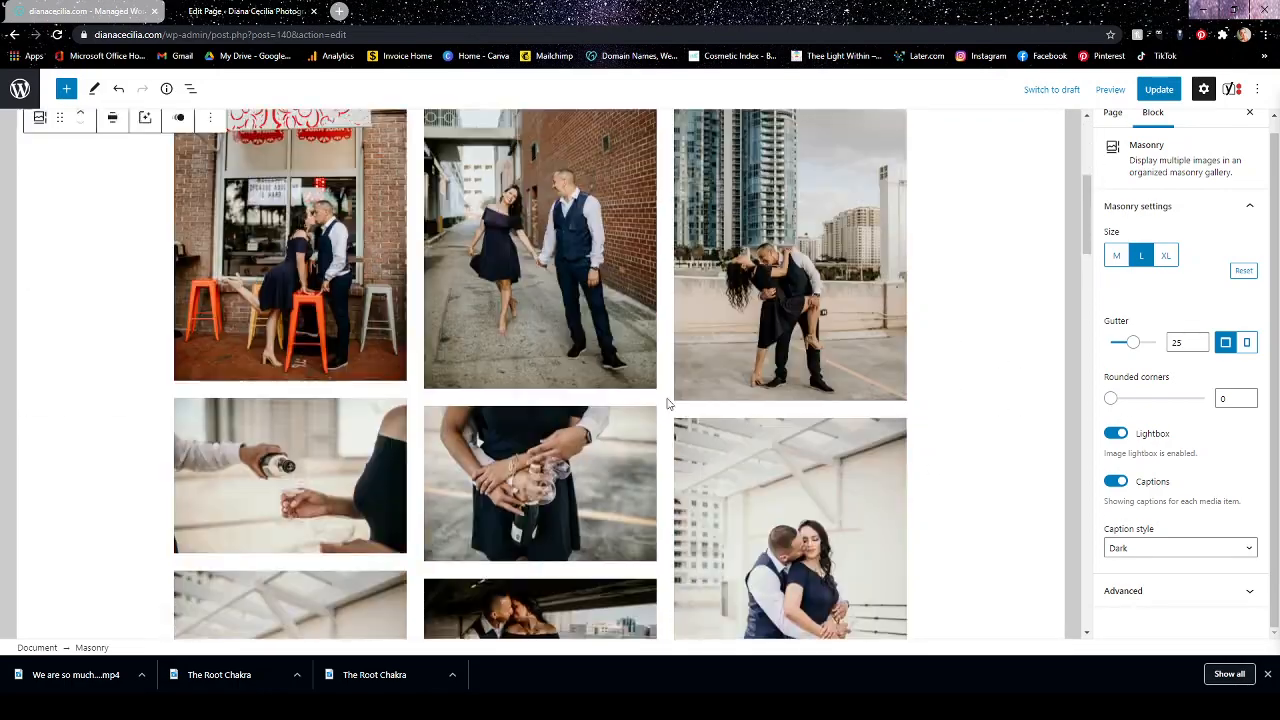
pyautogui.scroll(-8, 669, 414)
pyautogui.scroll(3, 676, 425)
pyautogui.scroll(3, 678, 427)
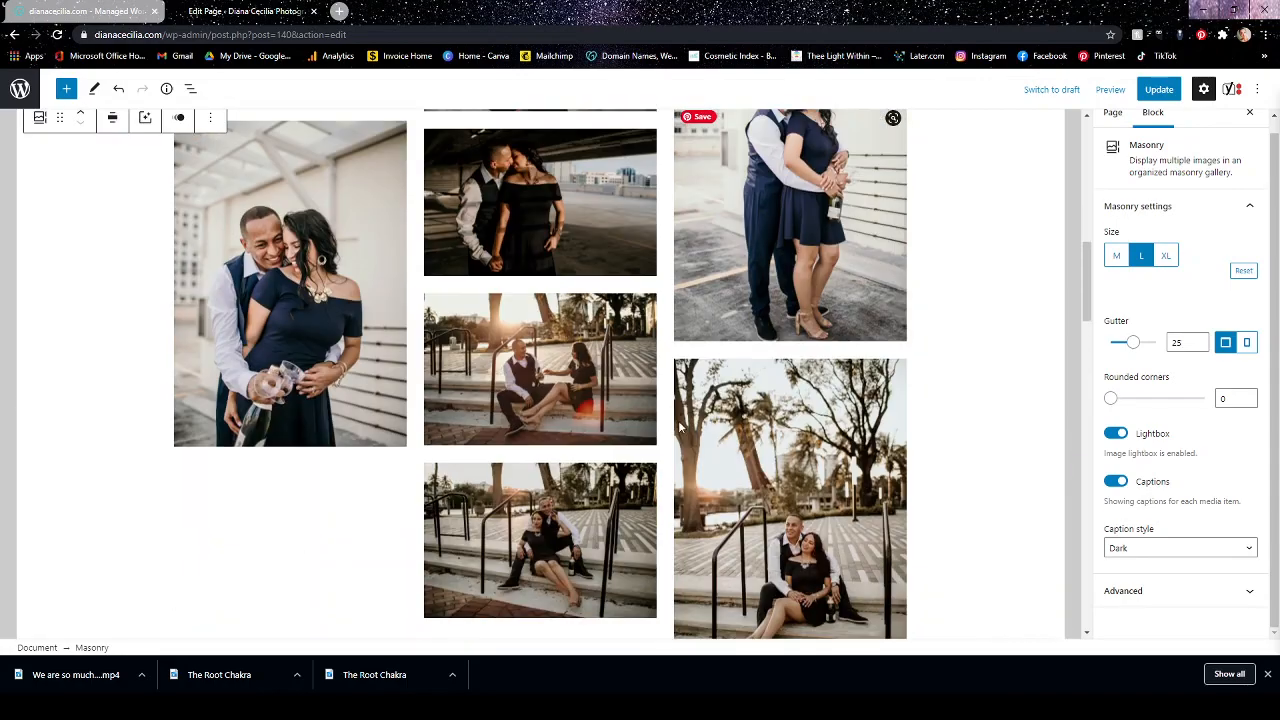
pyautogui.scroll(-4, 686, 420)
pyautogui.scroll(4, 588, 360)
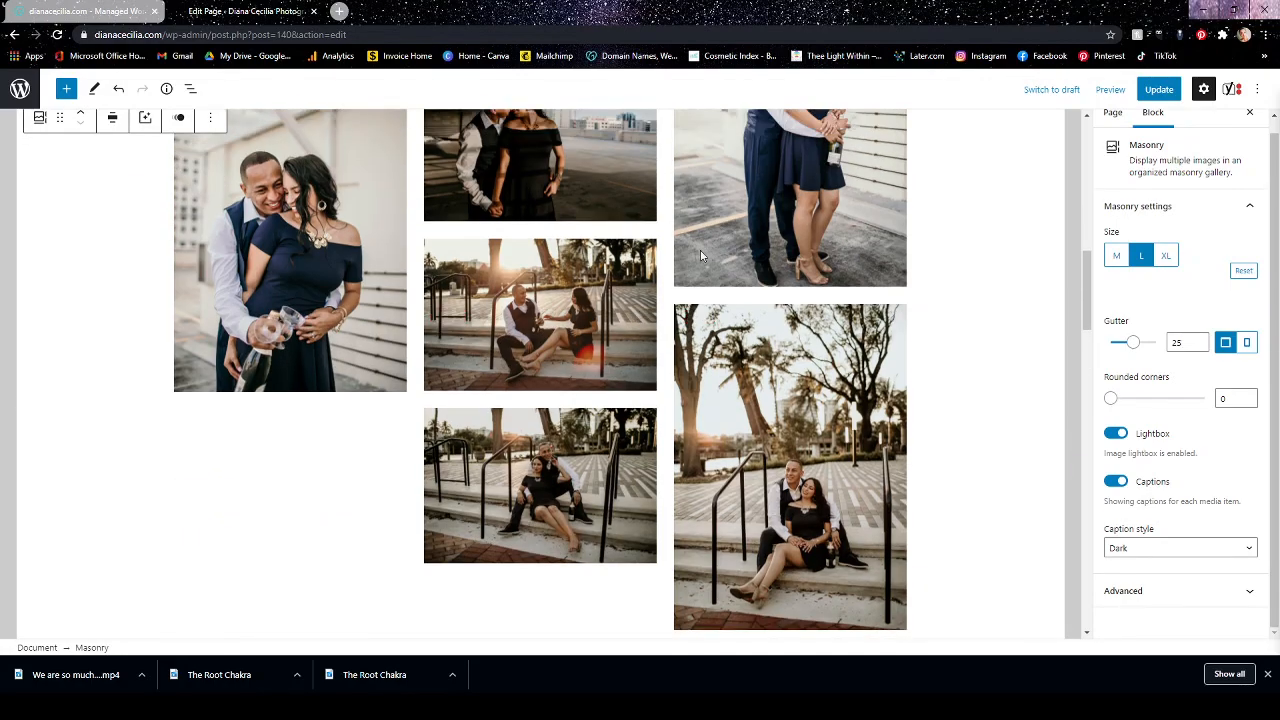
pyautogui.scroll(-6, 700, 250)
# Add the dark alley photo of the embracing couple from the Media Library to the Masonry gallery and update the gallery.
pyautogui.click(268, 267)
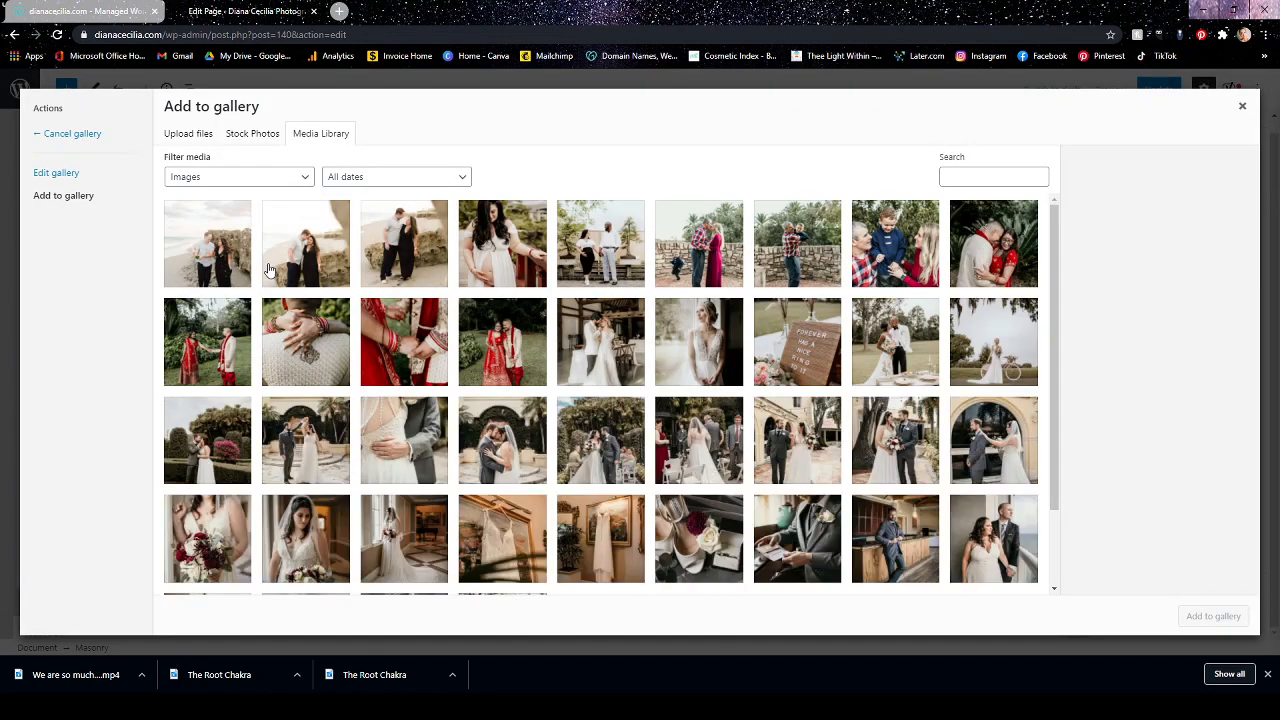
pyautogui.scroll(-1, 668, 372)
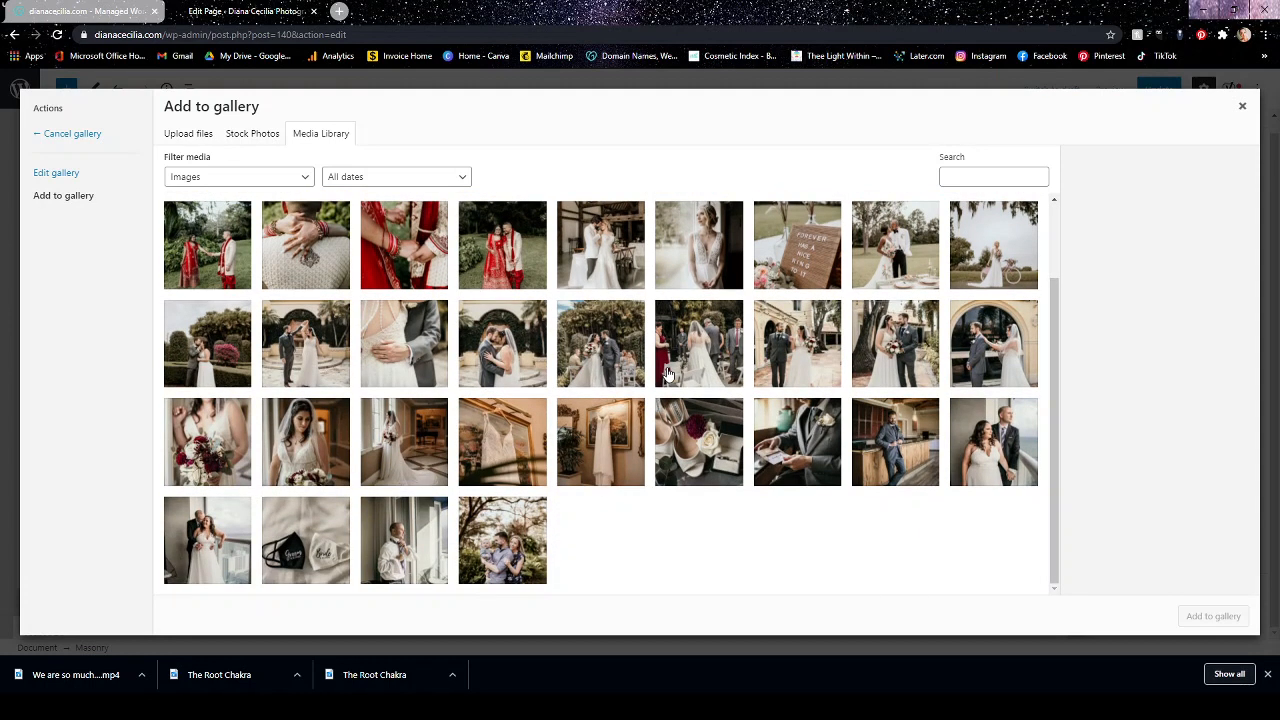
pyautogui.scroll(-3, 668, 372)
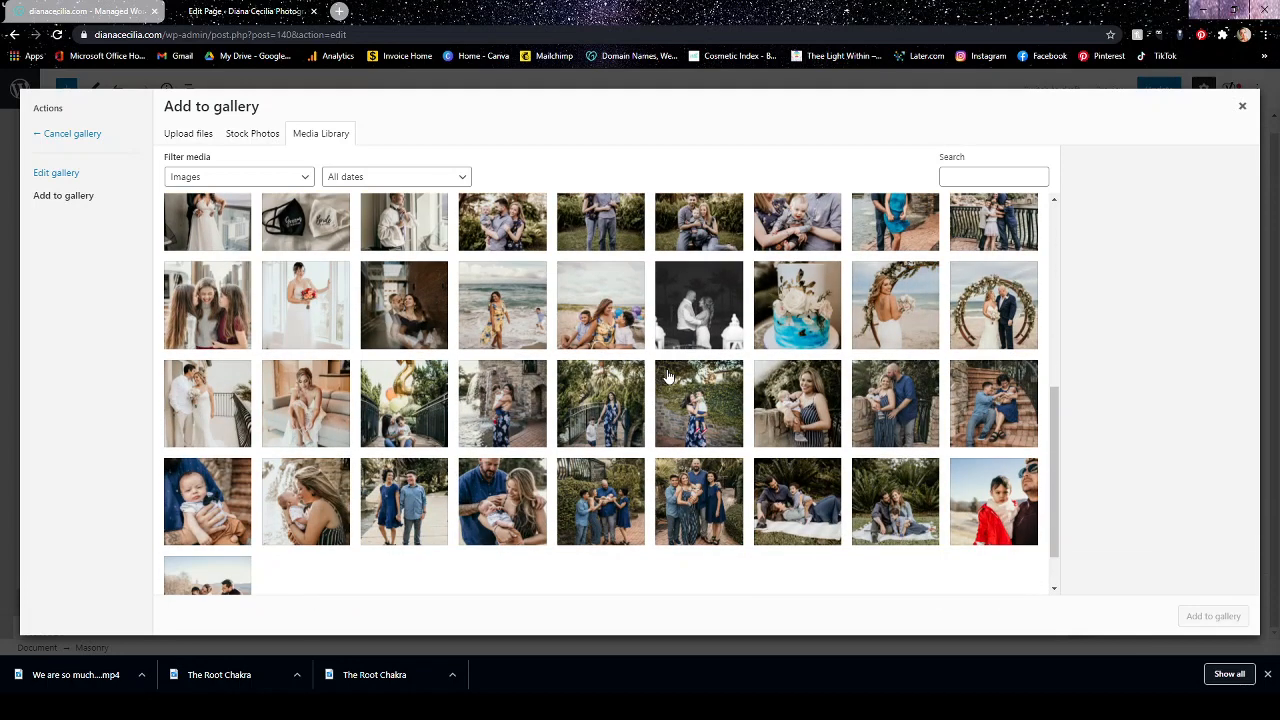
pyautogui.scroll(-5, 668, 375)
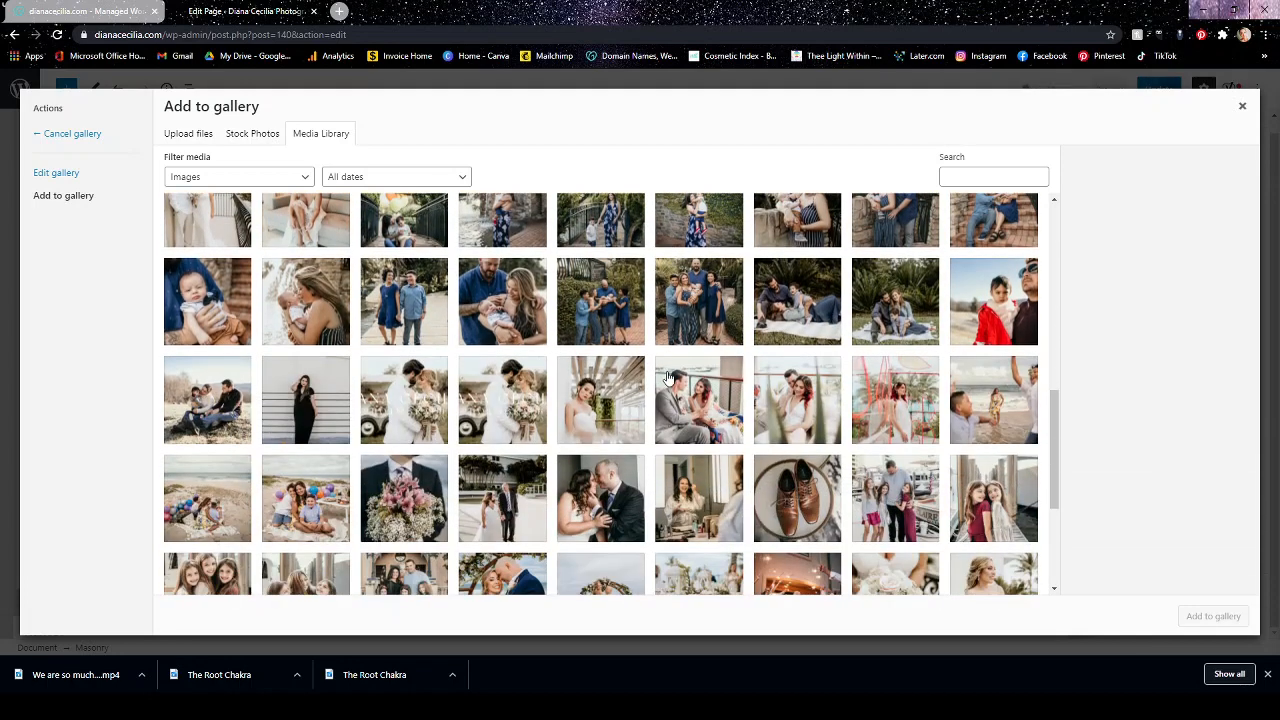
pyautogui.scroll(-3, 668, 378)
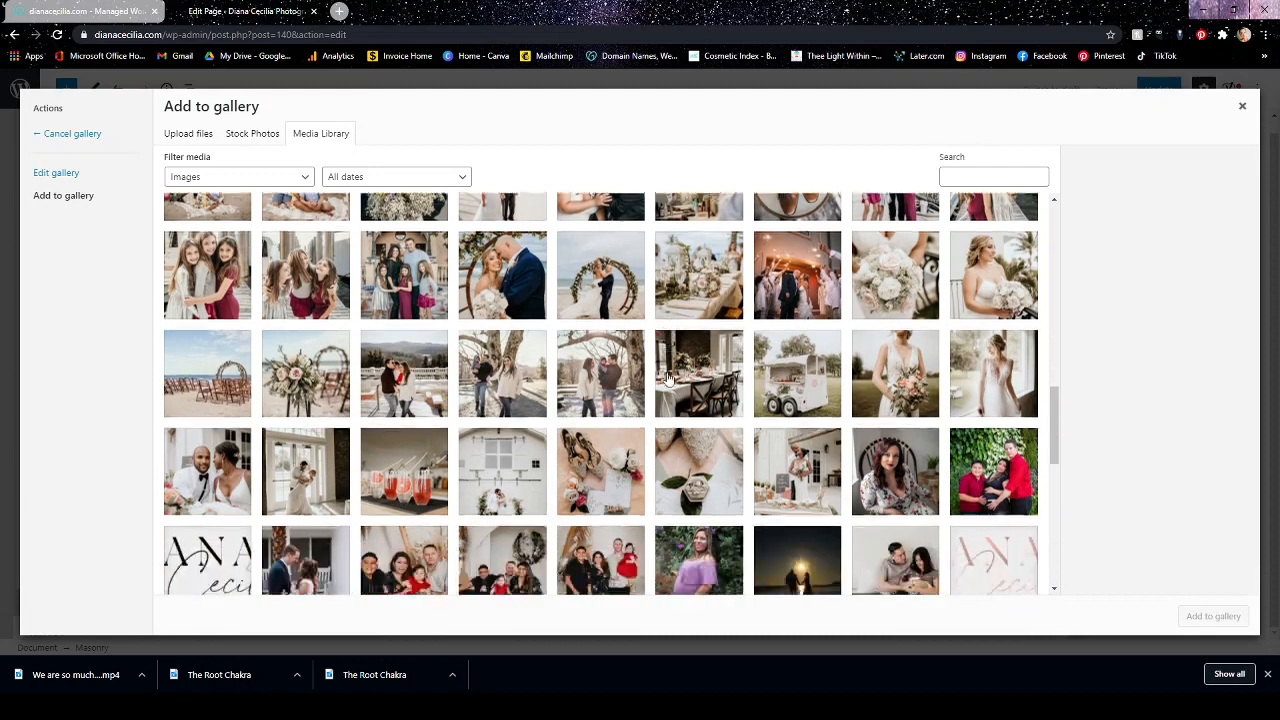
pyautogui.scroll(8, 668, 378)
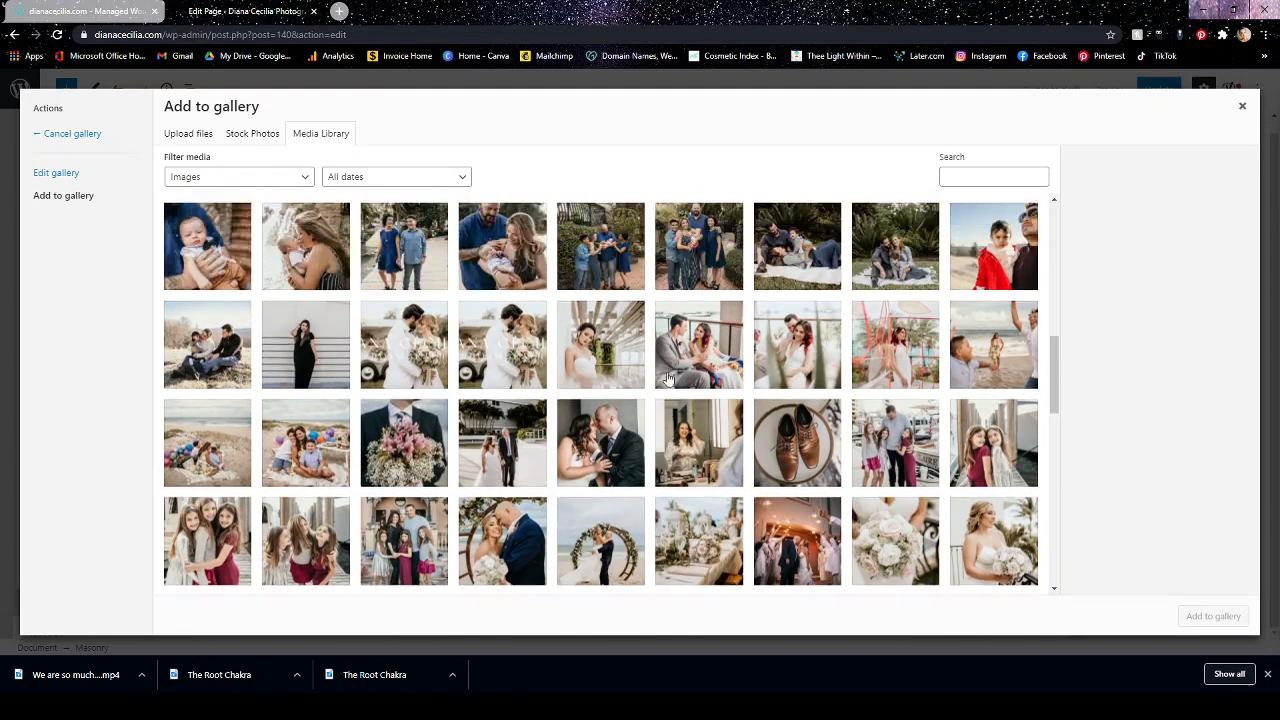
pyautogui.scroll(3, 668, 378)
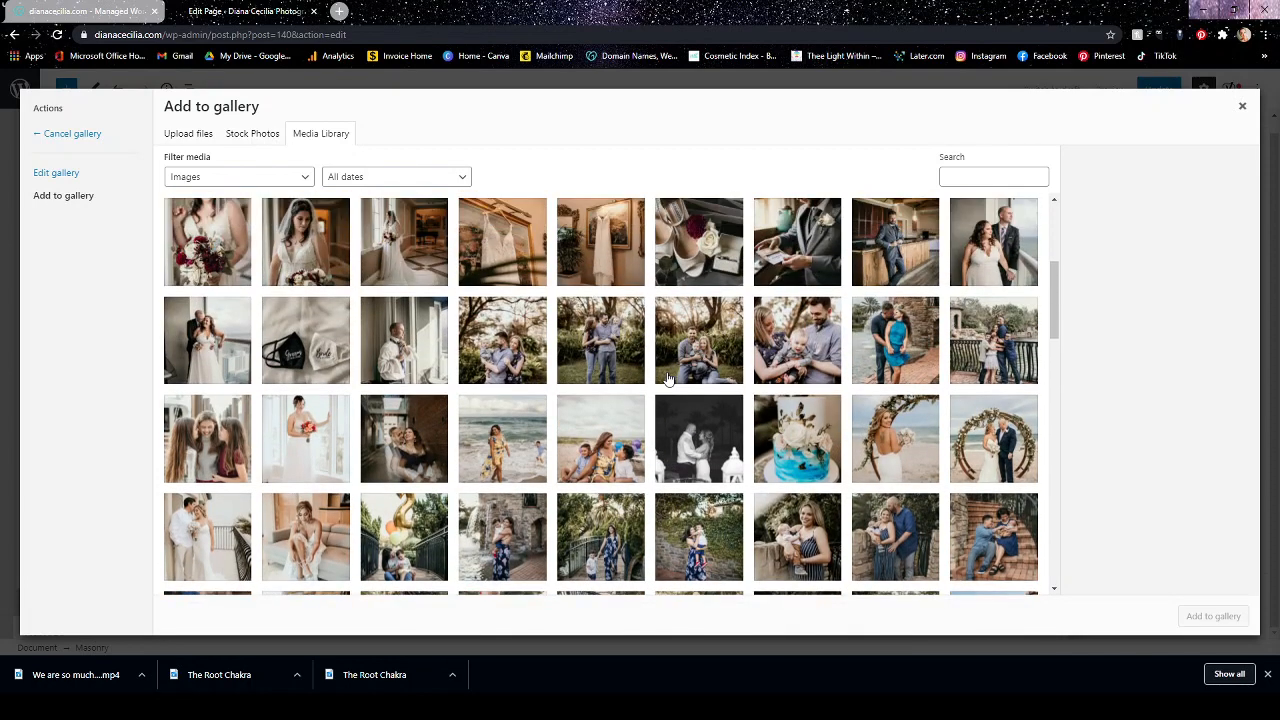
pyautogui.scroll(3, 668, 378)
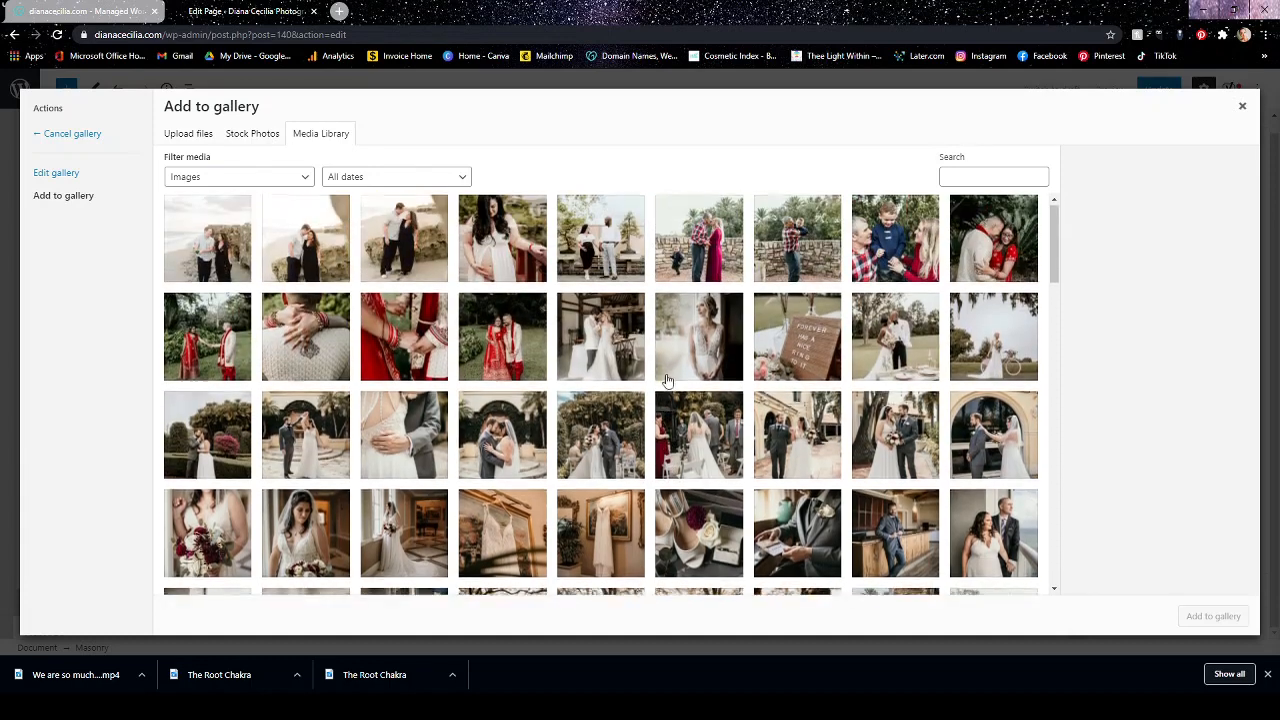
pyautogui.scroll(-10, 668, 378)
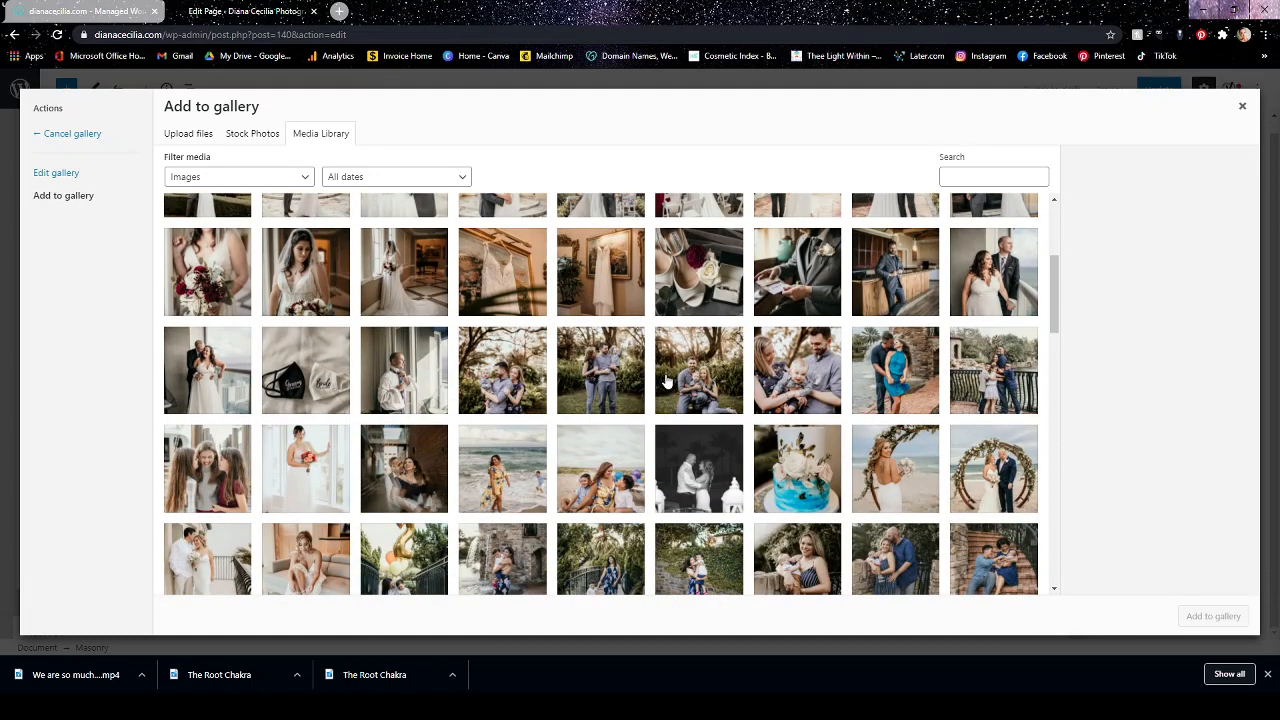
pyautogui.scroll(1, 668, 378)
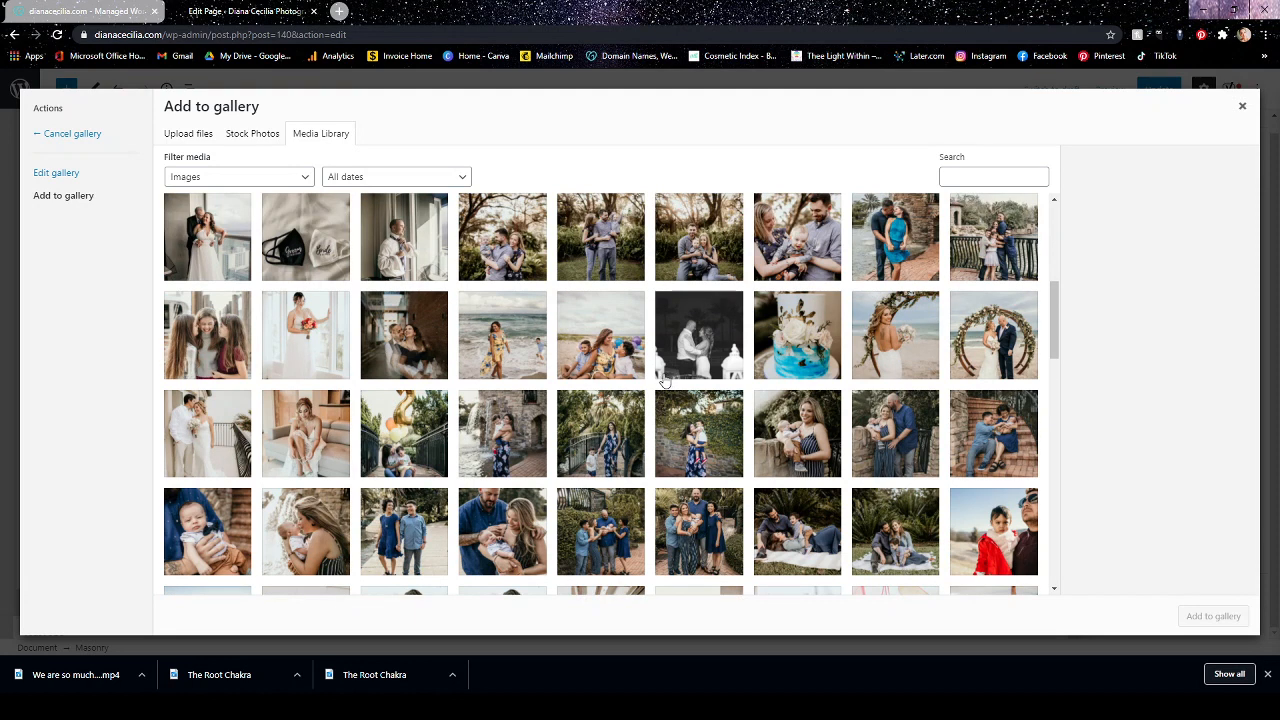
pyautogui.click(397, 335)
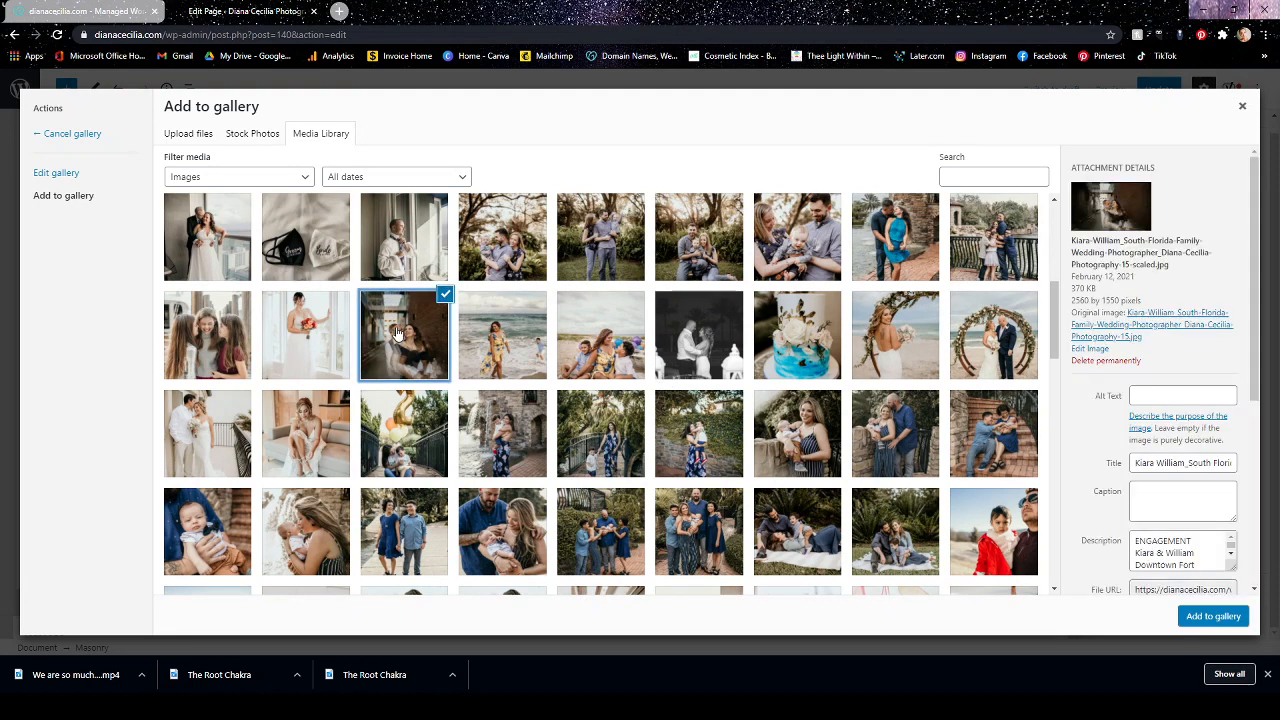
pyautogui.click(1212, 617)
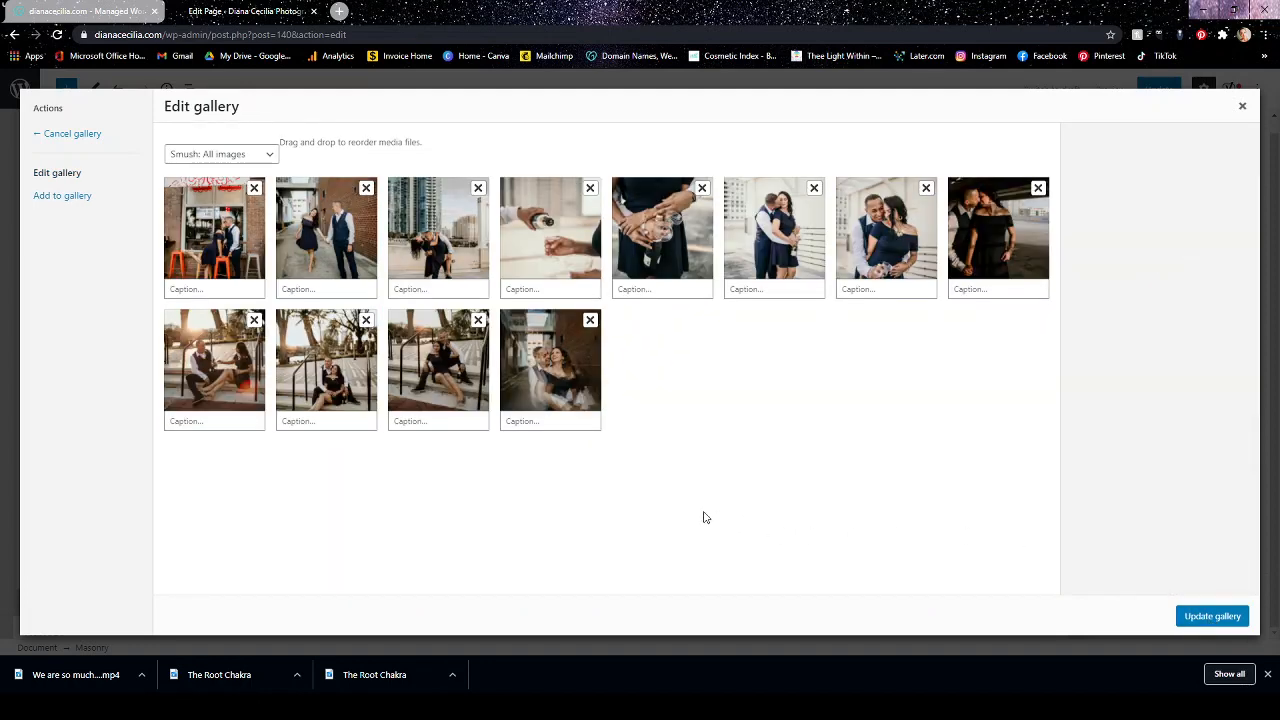
pyautogui.click(1200, 615)
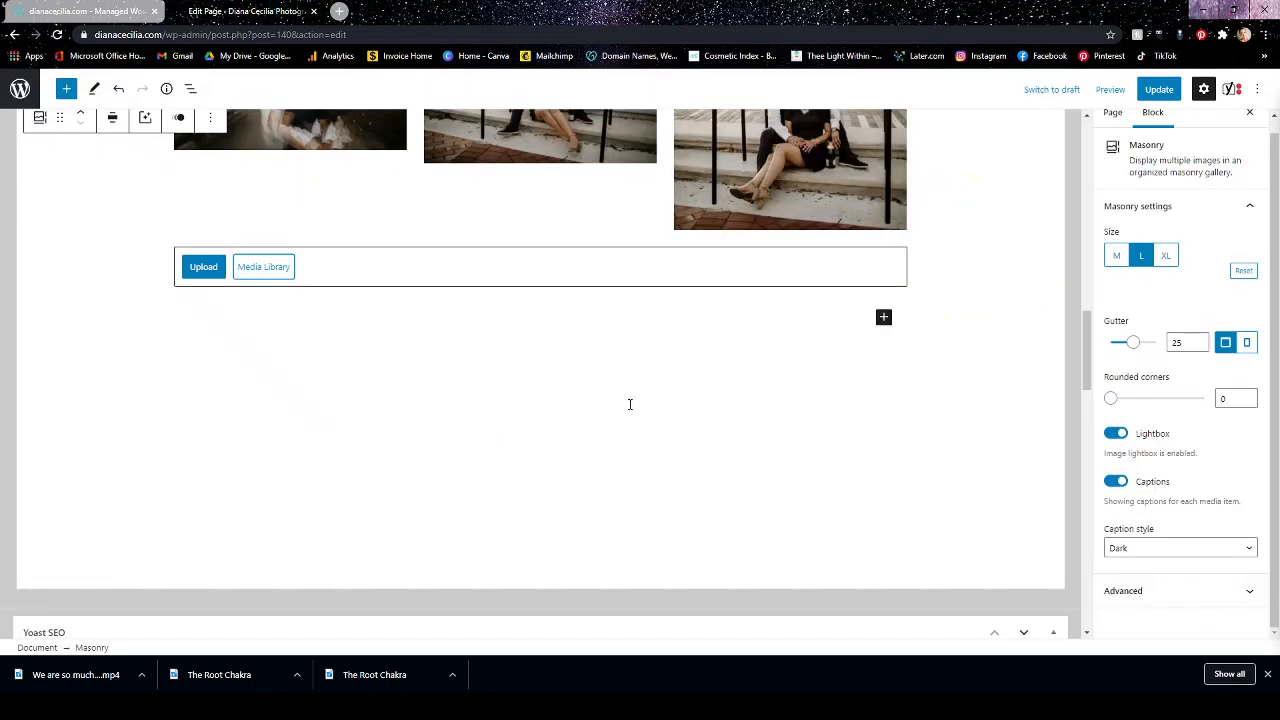
# Apply the "Slide in from bottom" animation to the Masonry gallery.
pyautogui.scroll(3, 672, 427)
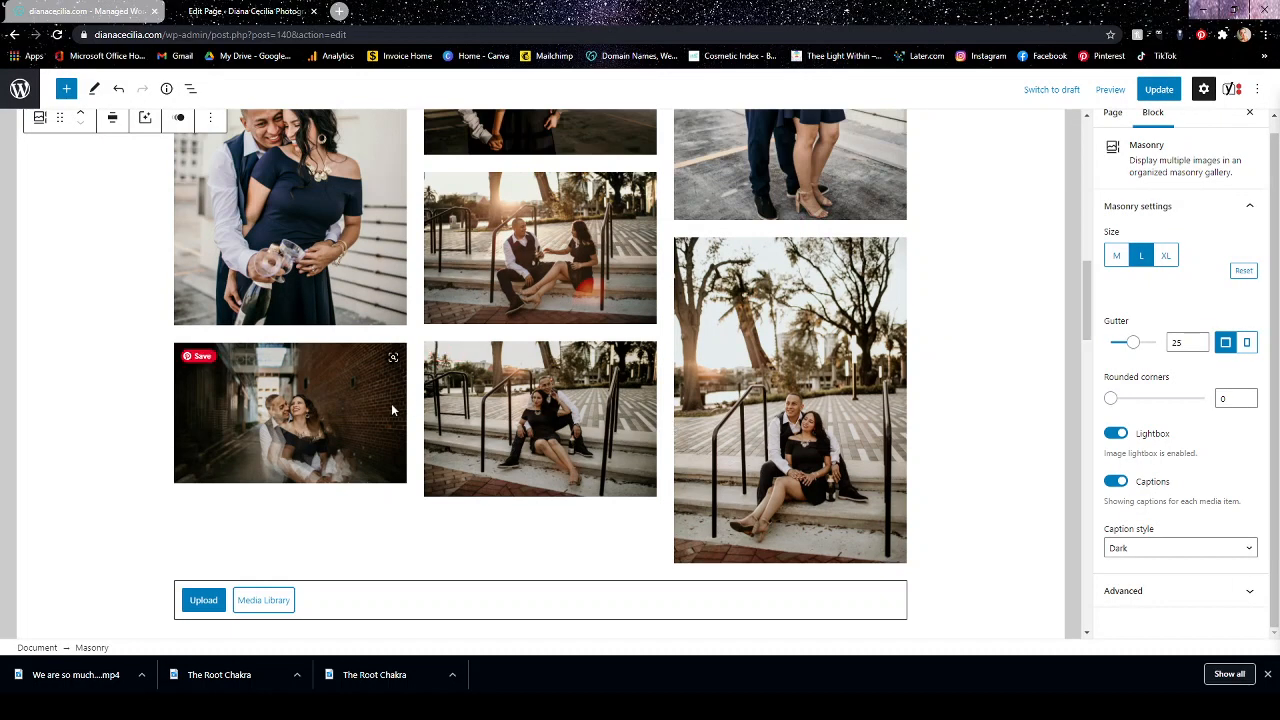
pyautogui.scroll(5, 391, 403)
pyautogui.scroll(-5, 388, 418)
pyautogui.scroll(-1, 300, 437)
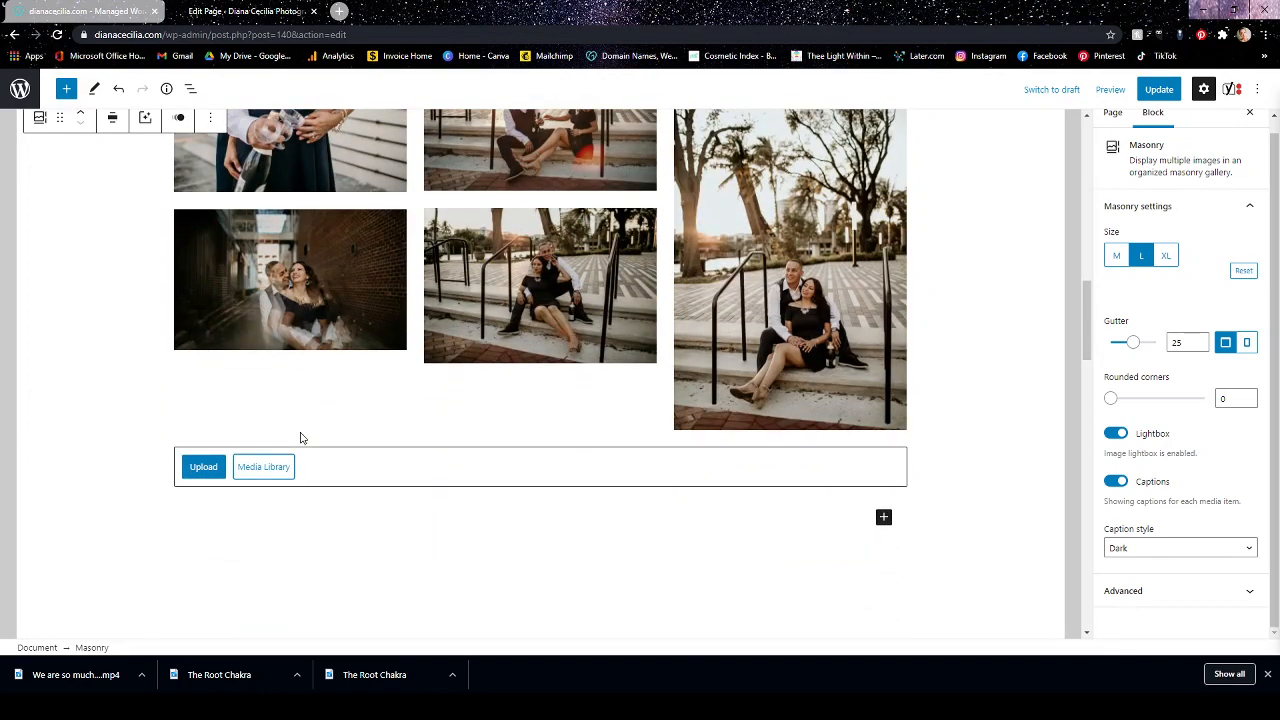
pyautogui.scroll(5, 300, 437)
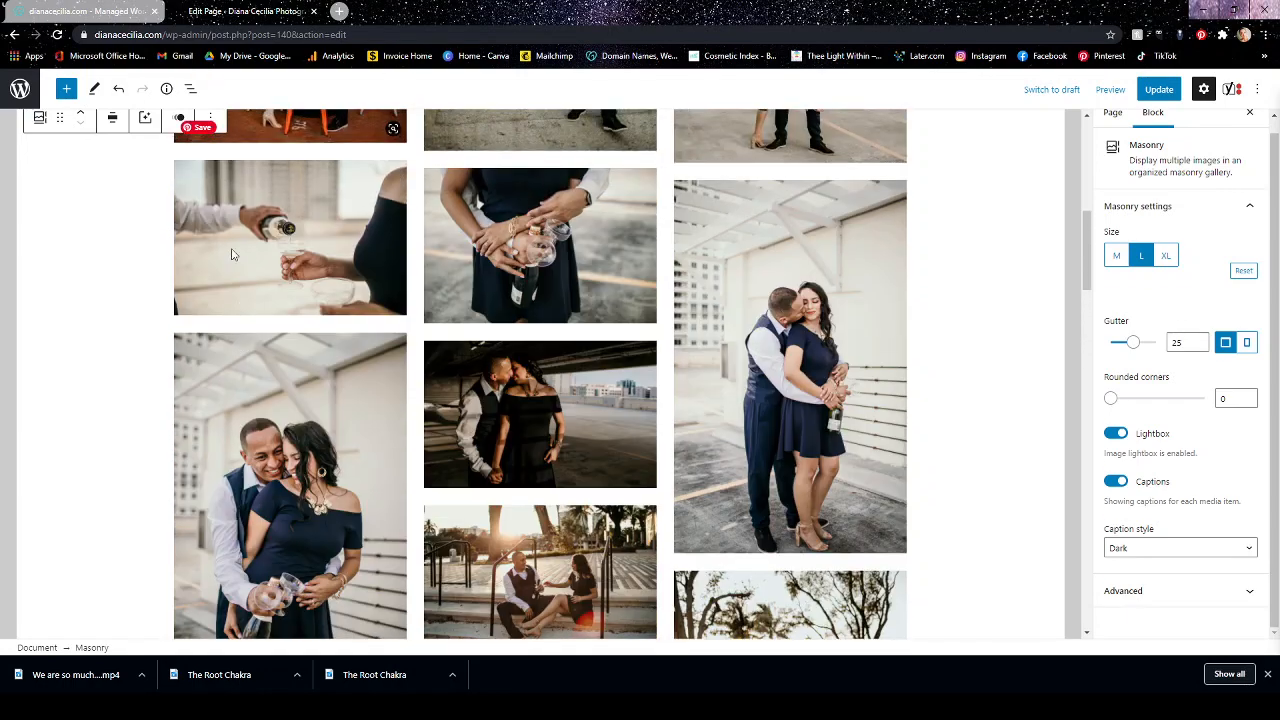
pyautogui.click(178, 119)
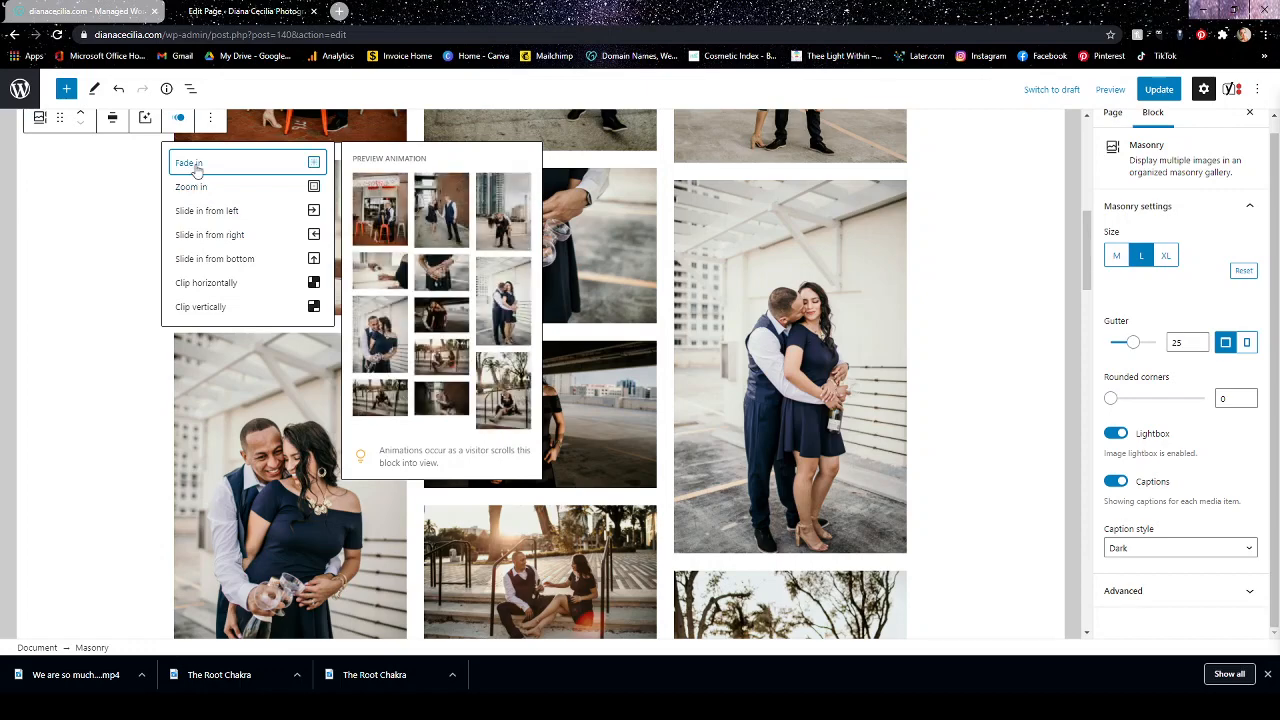
pyautogui.click(205, 262)
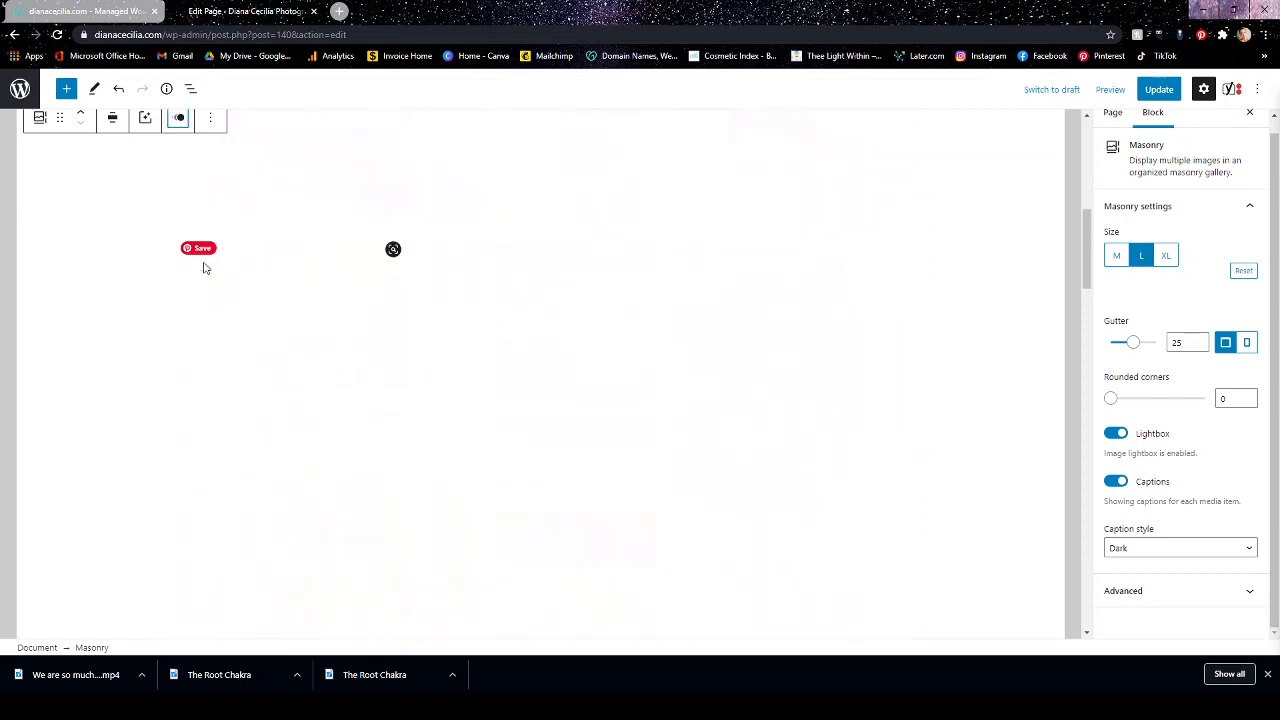
# Examine the animated Masonry gallery along the whole Engagements page, from the last photos back up to the title.
pyautogui.scroll(-5, 960, 368)
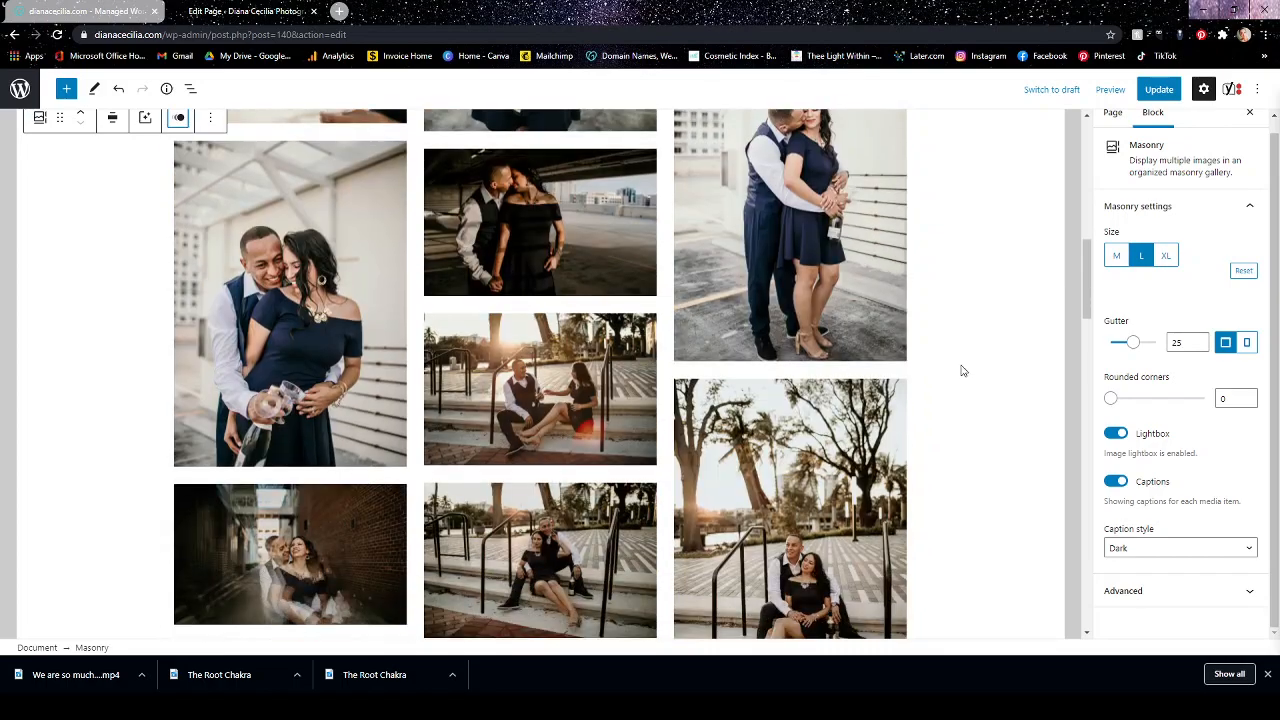
pyautogui.scroll(10, 960, 370)
pyautogui.scroll(1, 960, 373)
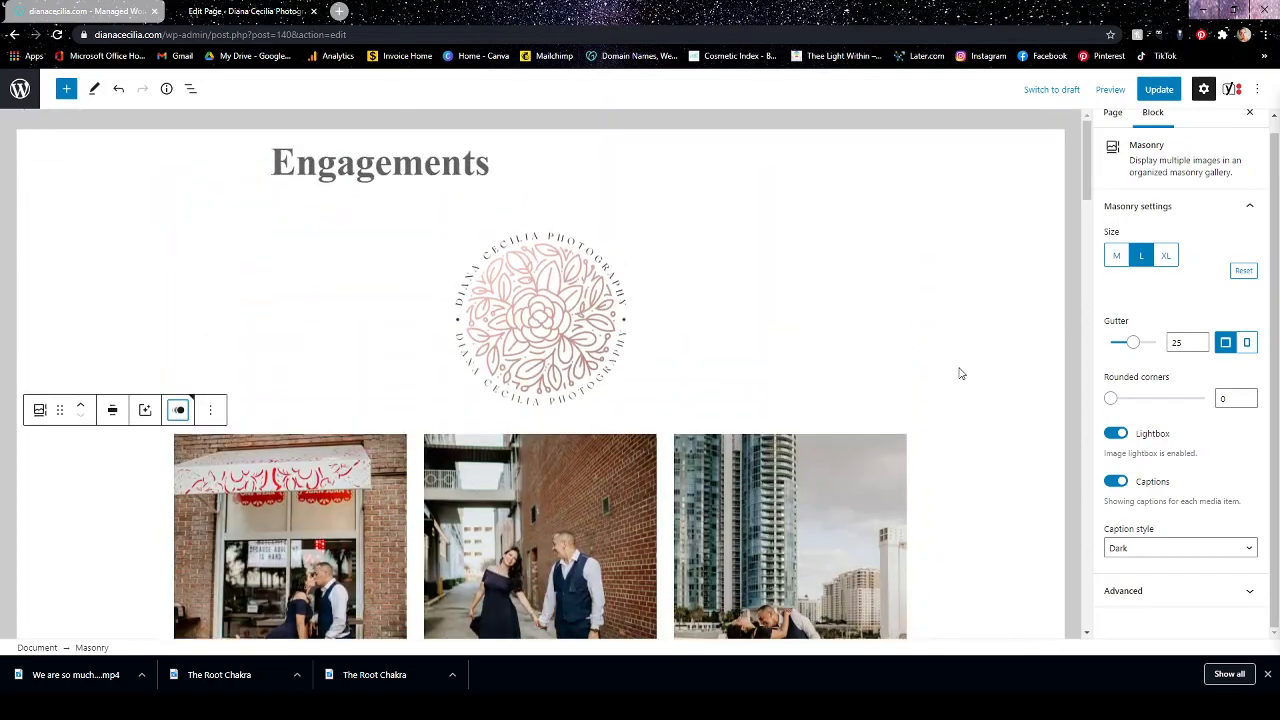
pyautogui.scroll(-4, 960, 373)
pyautogui.scroll(-3, 960, 373)
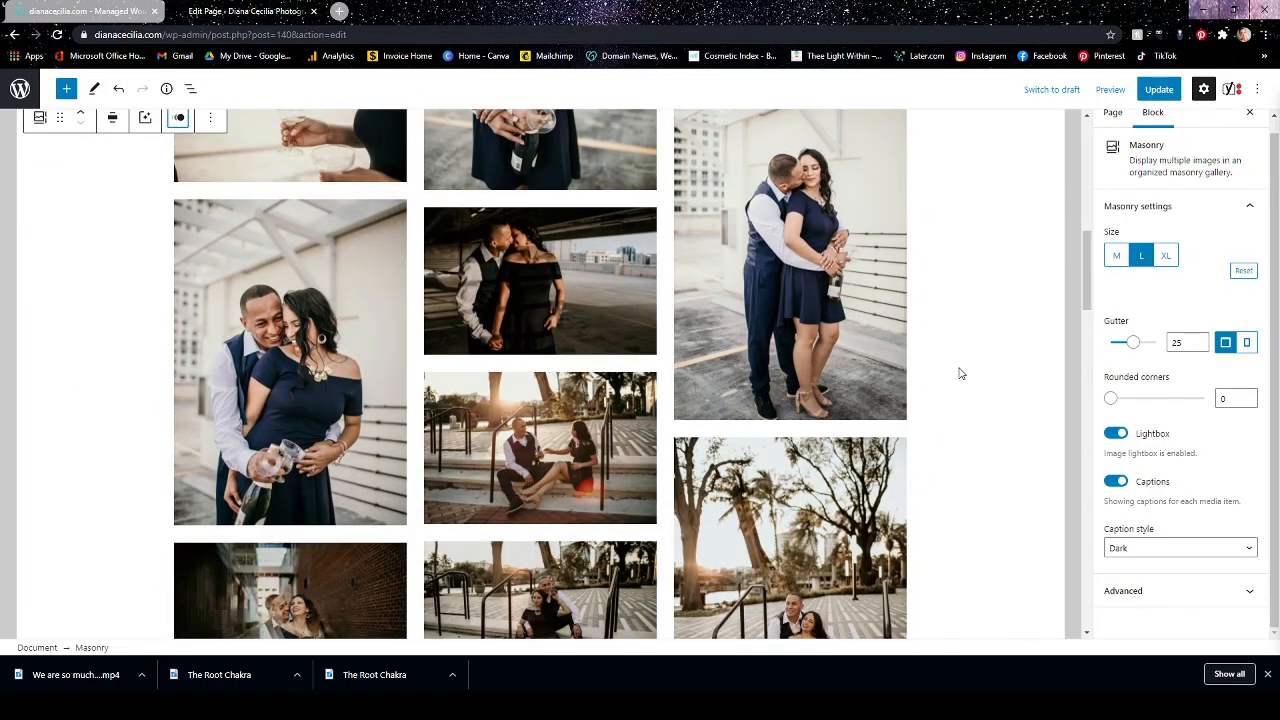
pyautogui.scroll(-3, 960, 373)
pyautogui.scroll(15, 960, 373)
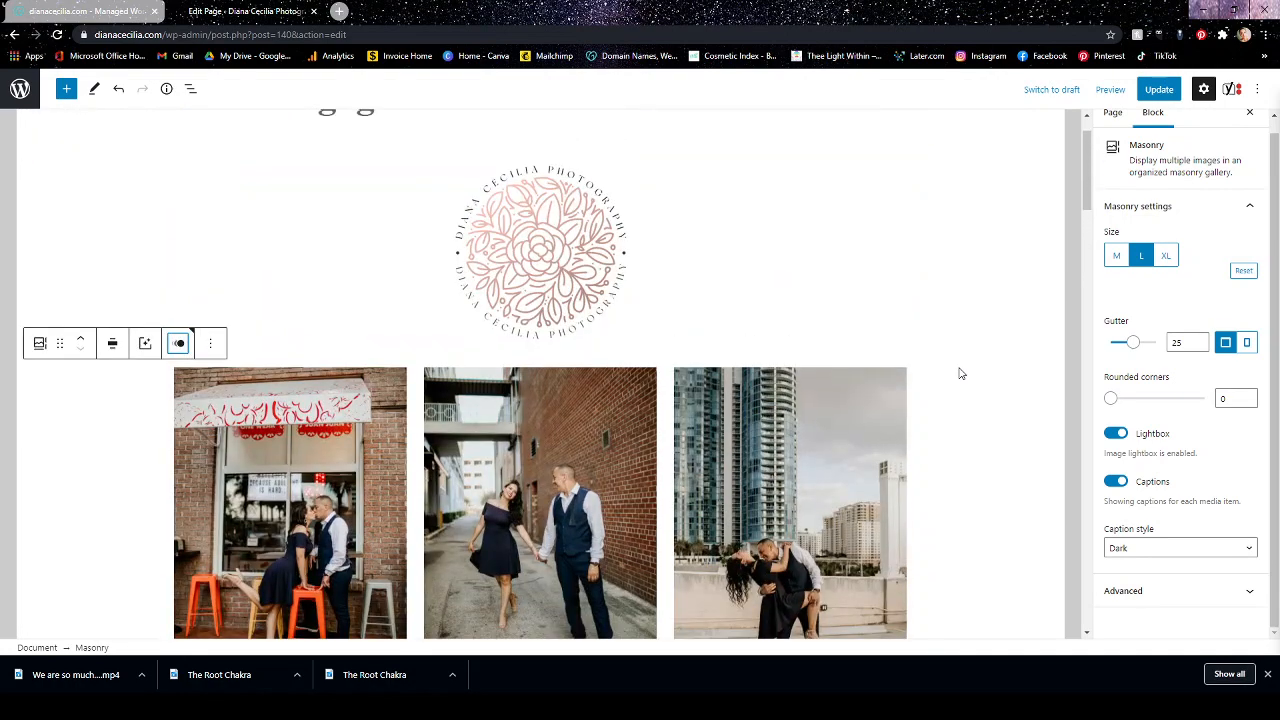
pyautogui.scroll(1, 960, 373)
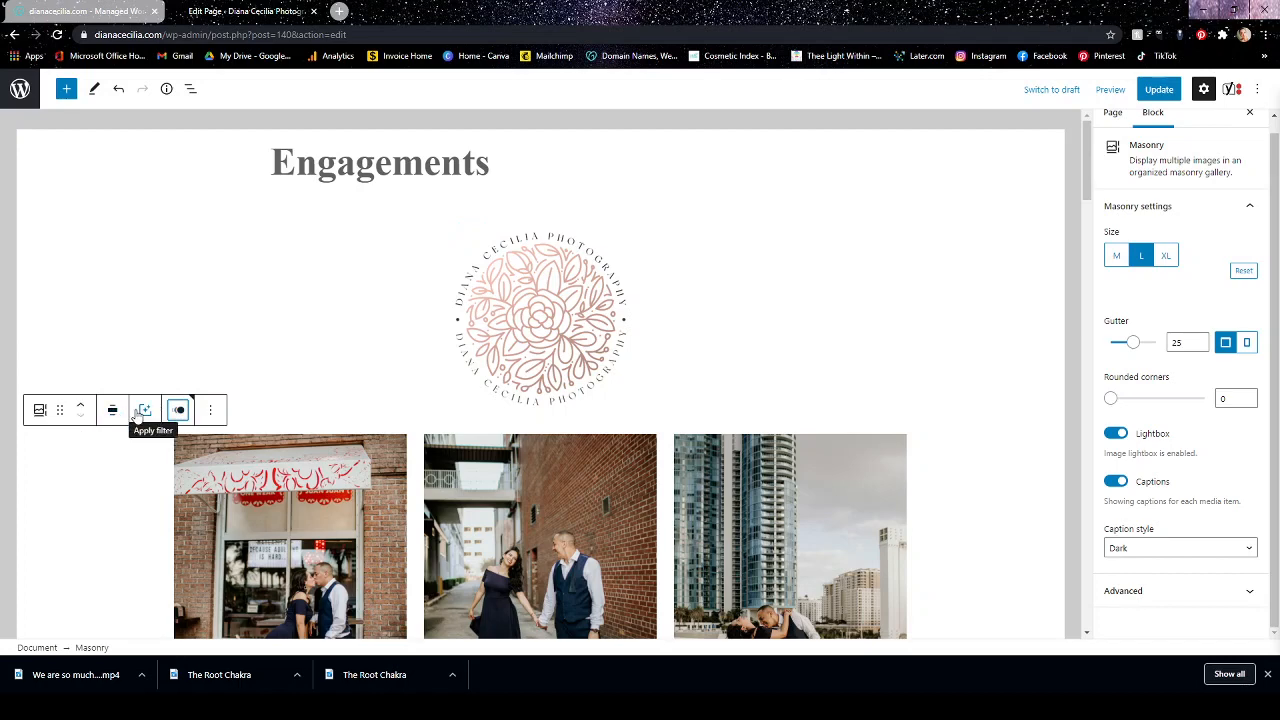
# Look at the Masonry gallery's additional block options and the logo image's block settings.
pyautogui.click(211, 410)
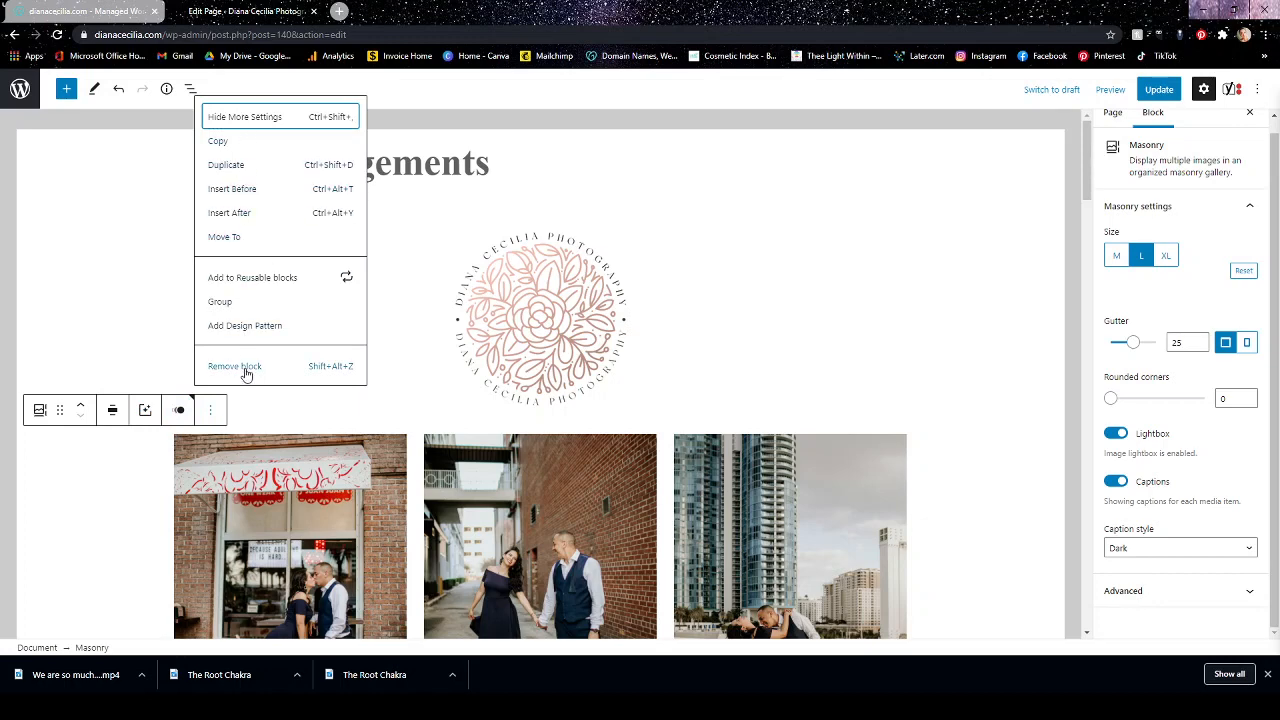
pyautogui.click(975, 421)
pyautogui.click(541, 340)
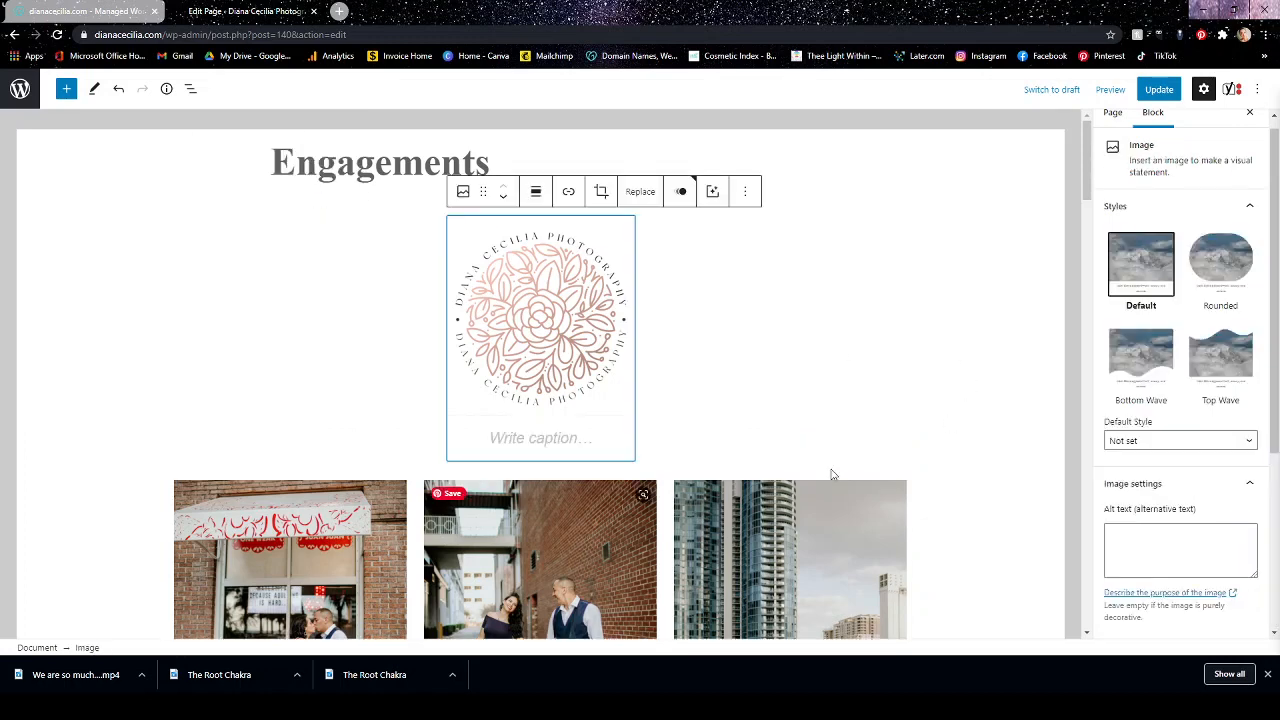
pyautogui.scroll(-3, 898, 431)
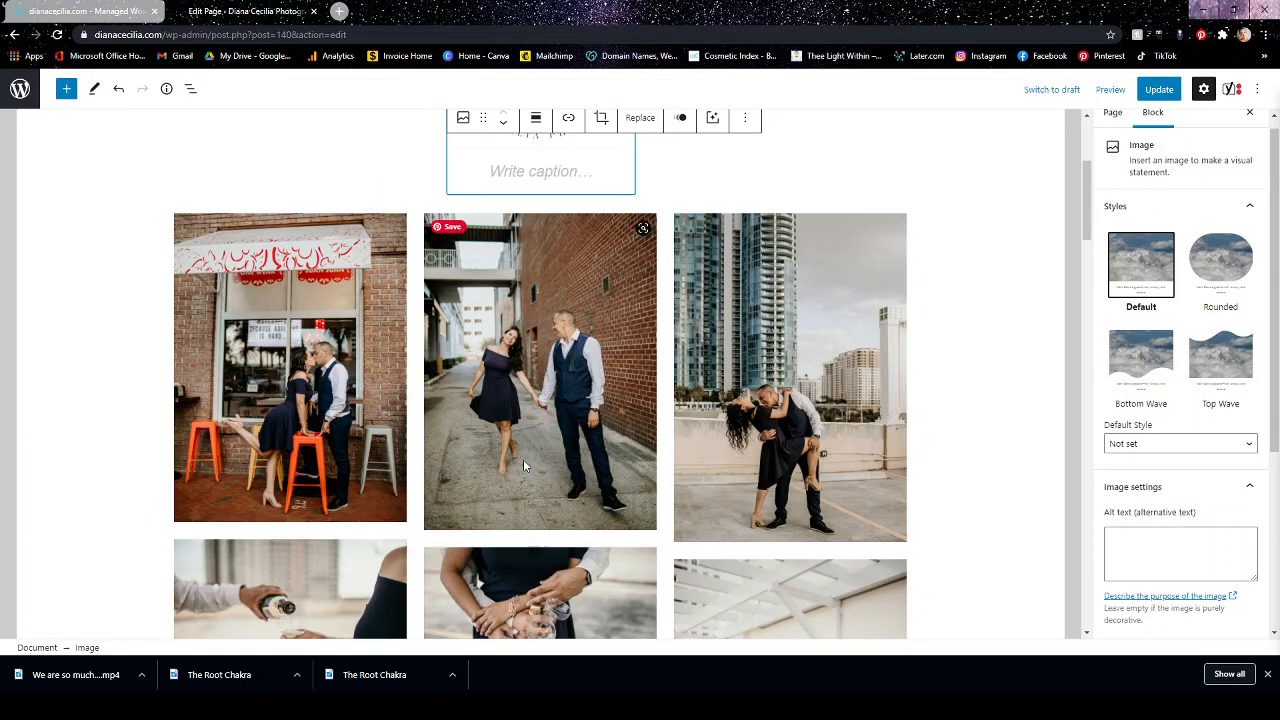
# Caption the skyline photo of the dipping couple in the Masonry gallery "Love is Beautiful".
pyautogui.click(826, 323)
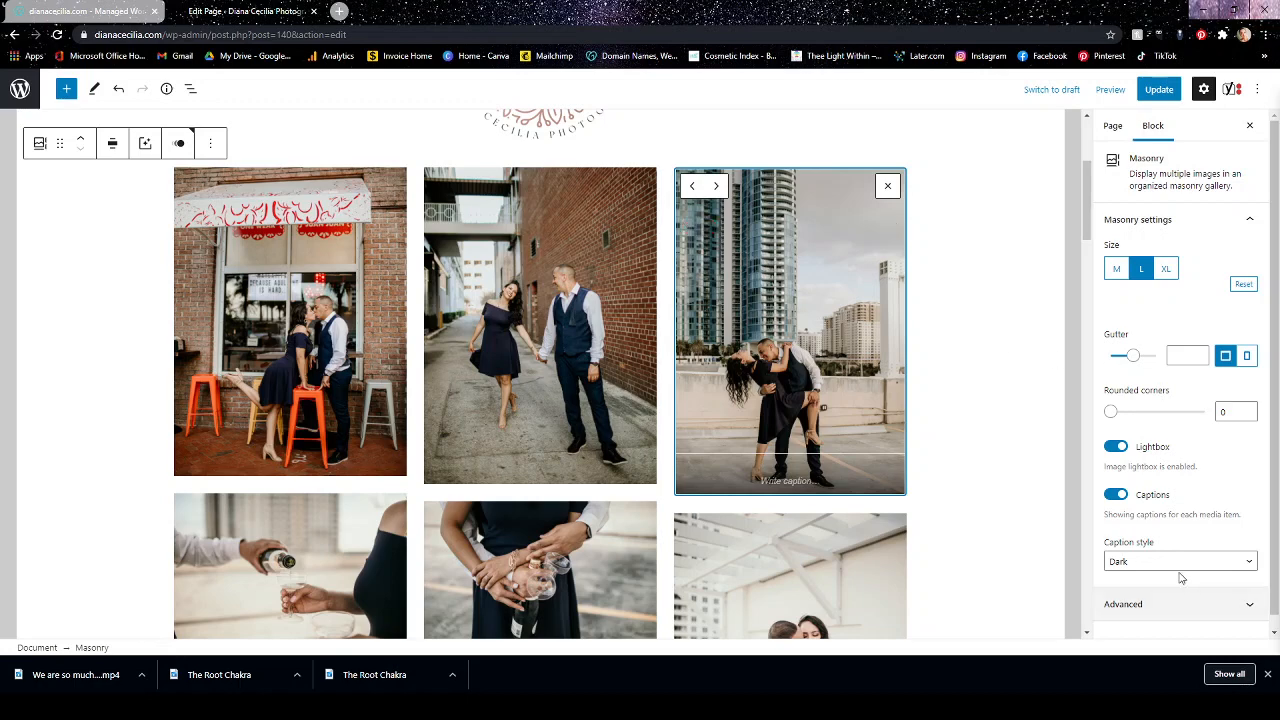
pyautogui.scroll(-1, 1175, 550)
pyautogui.click(793, 484)
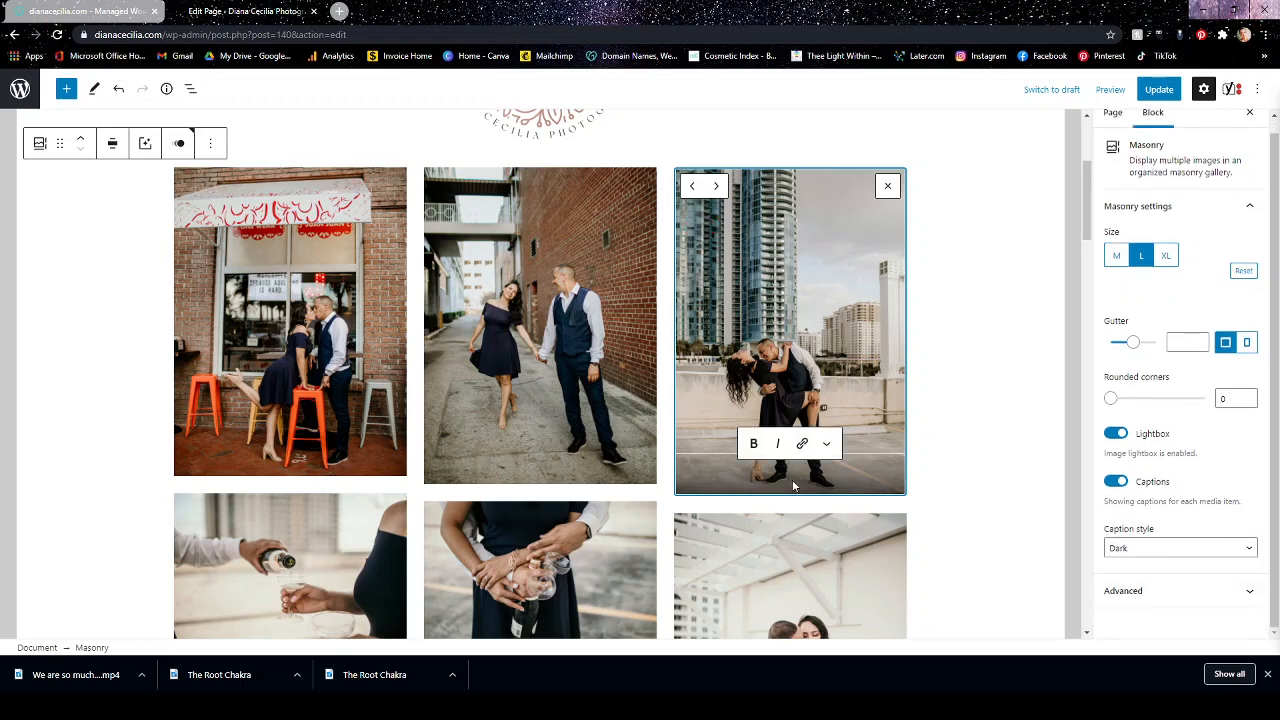
pyautogui.write('He')
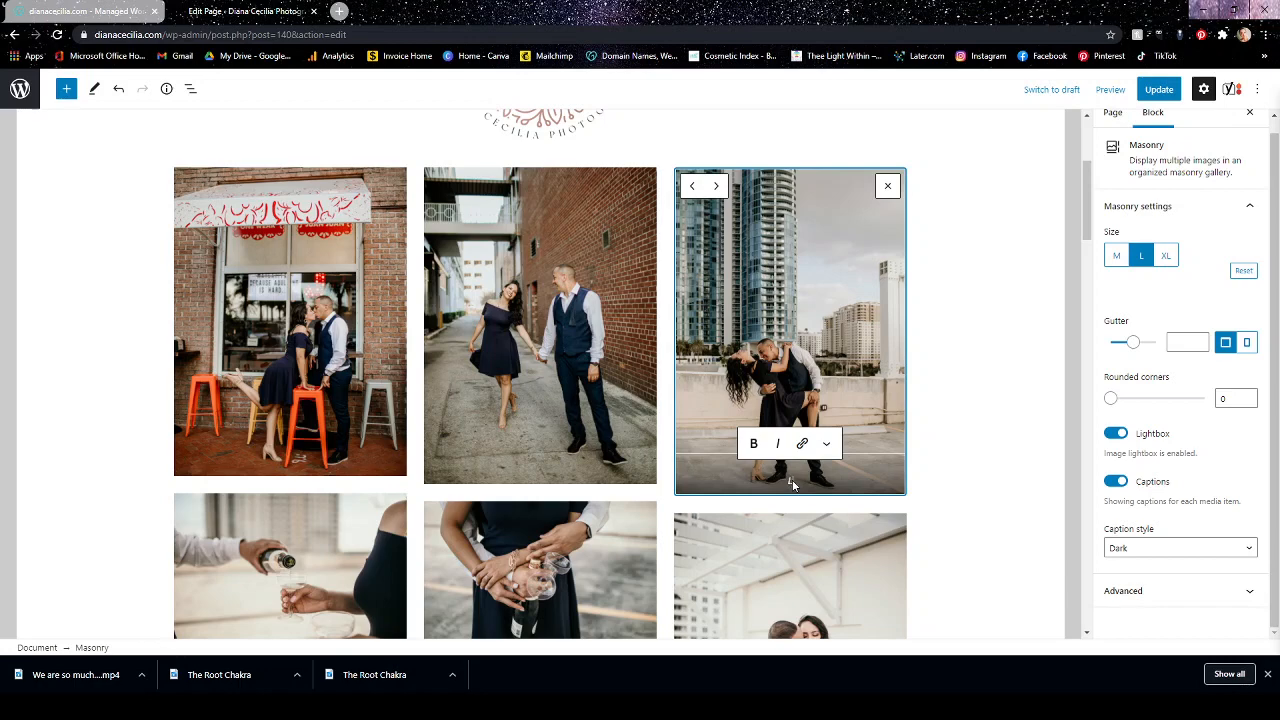
pyautogui.write('ve is Beautiful')
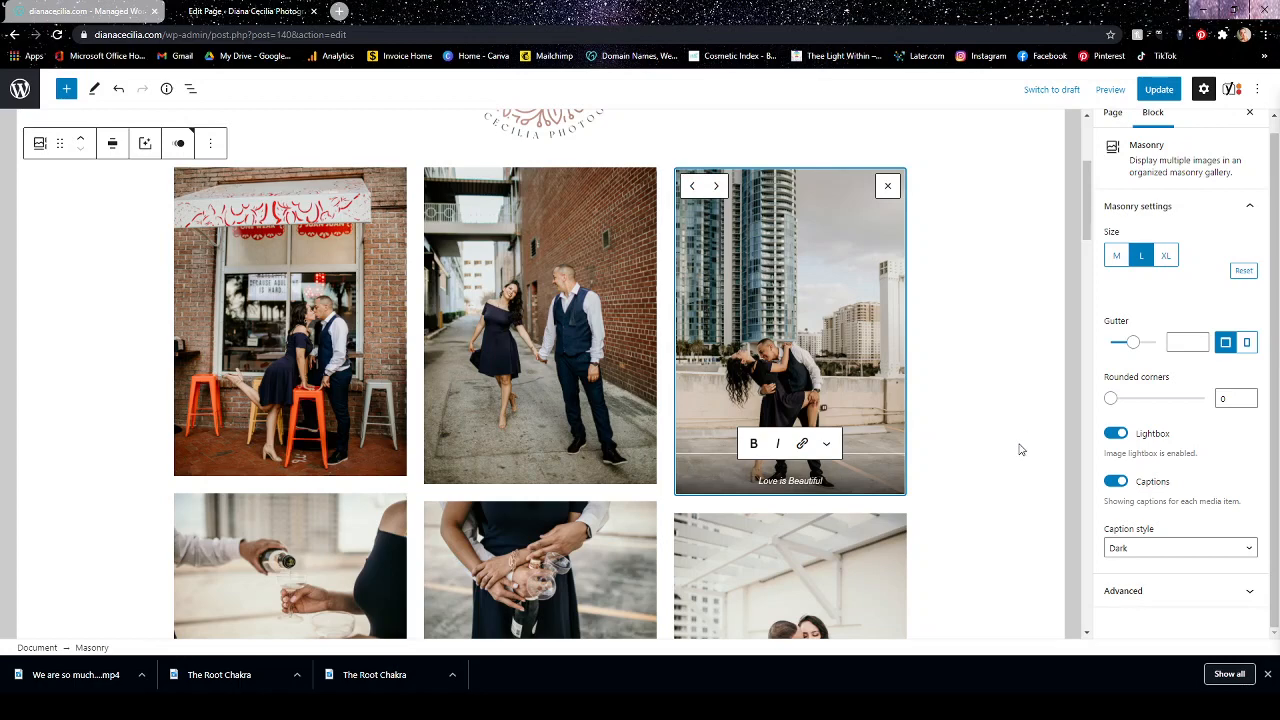
pyautogui.click(865, 565)
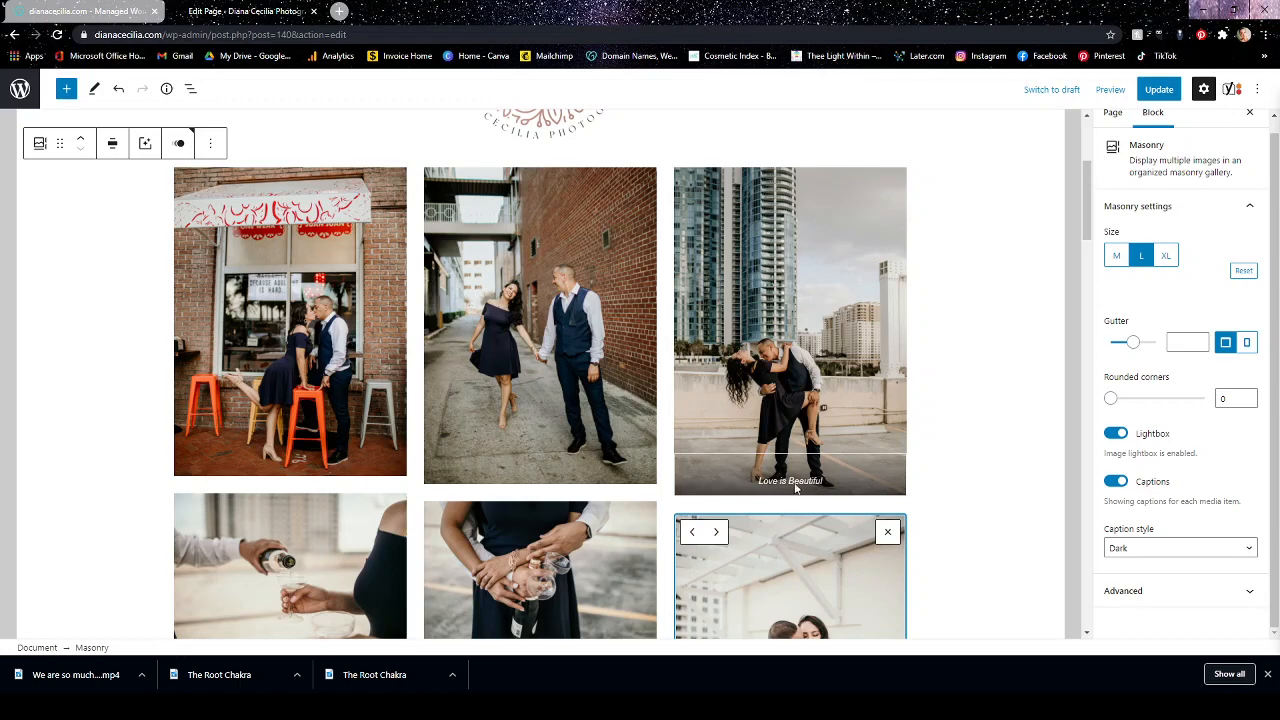
# Delete the "Love is Beautiful" caption from the skyline photo.
pyautogui.click(843, 481)
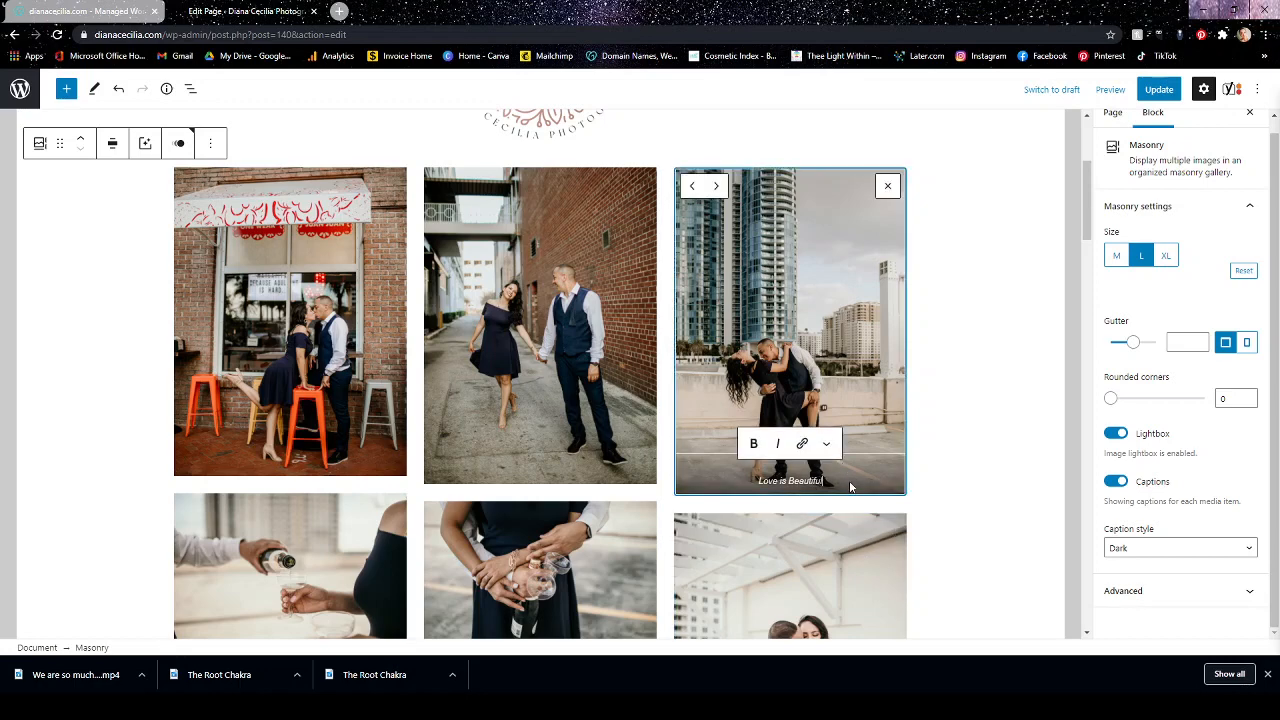
pyautogui.press('BackSpace')
pyautogui.press('BackSpace')
pyautogui.press('BackSpace')
pyautogui.press('BackSpace')
pyautogui.press('BackSpace')
pyautogui.press('BackSpace')
pyautogui.press('BackSpace')
pyautogui.press('BackSpace')
pyautogui.press('BackSpace')
pyautogui.press('BackSpace')
pyautogui.press('BackSpace')
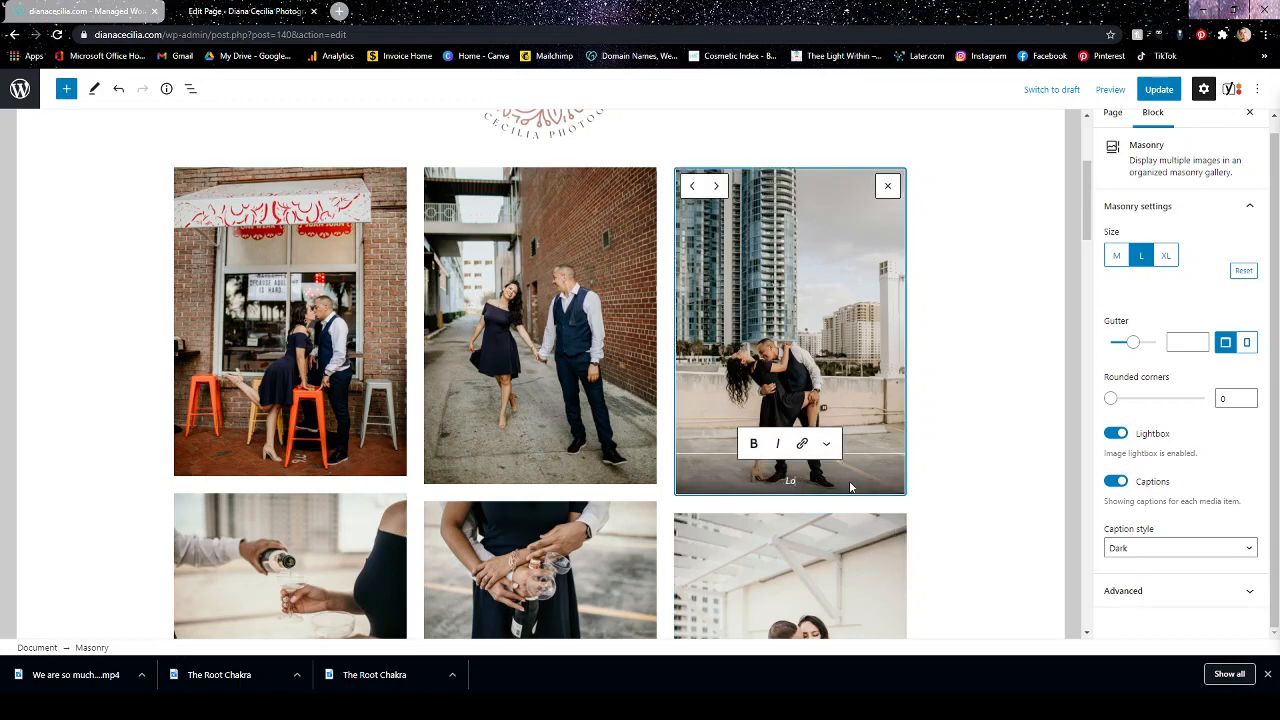
pyautogui.press('BackSpace')
pyautogui.click(868, 557)
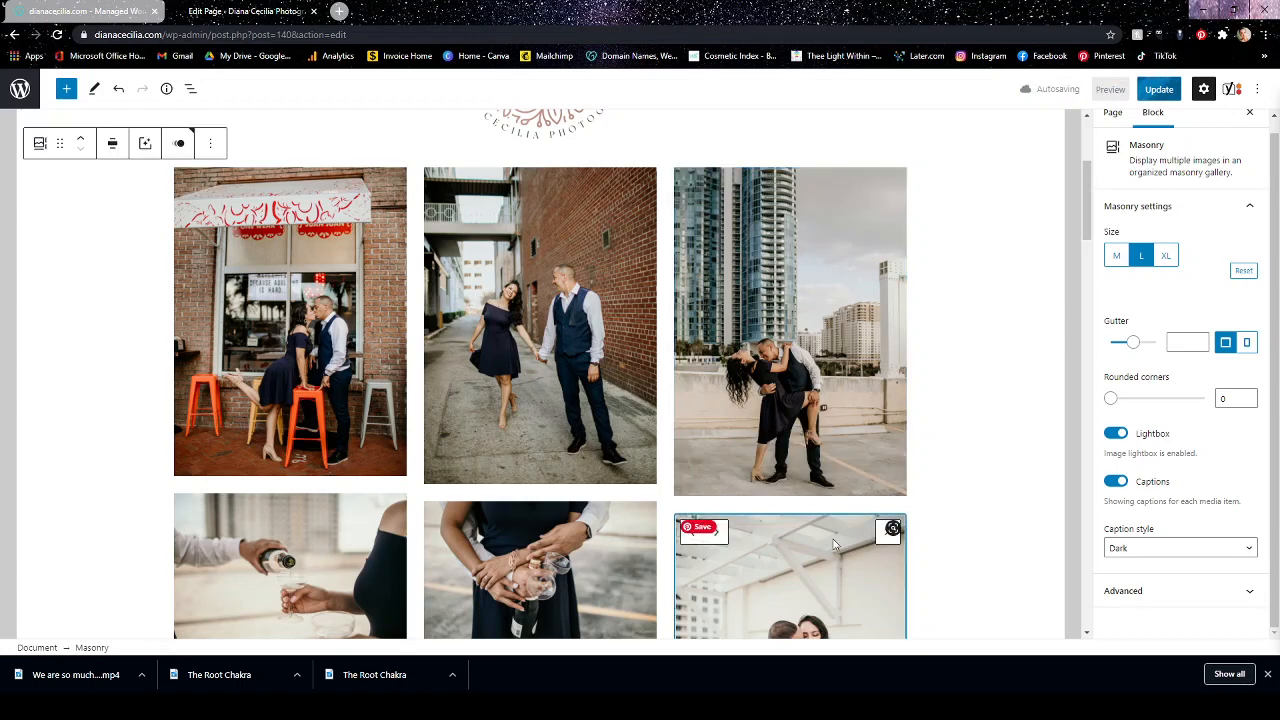
# Set the Masonry gallery's caption style to Light.
pyautogui.scroll(-2, 977, 280)
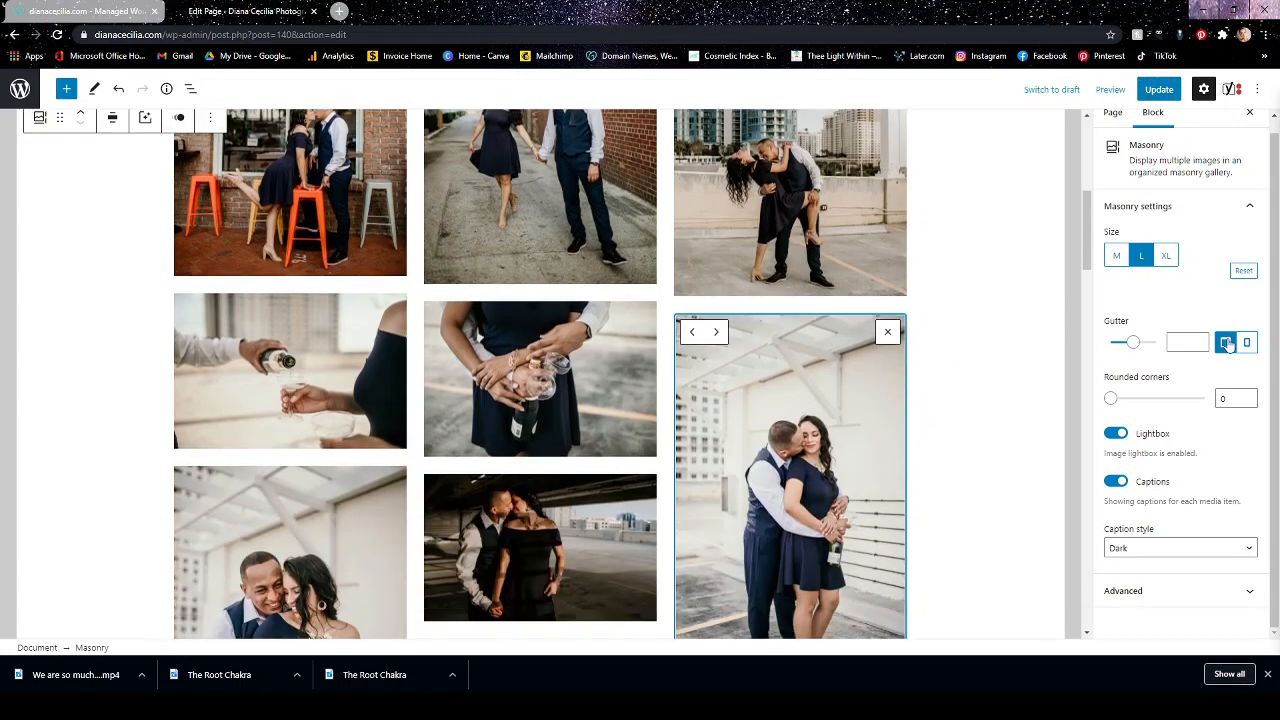
pyautogui.click(1166, 555)
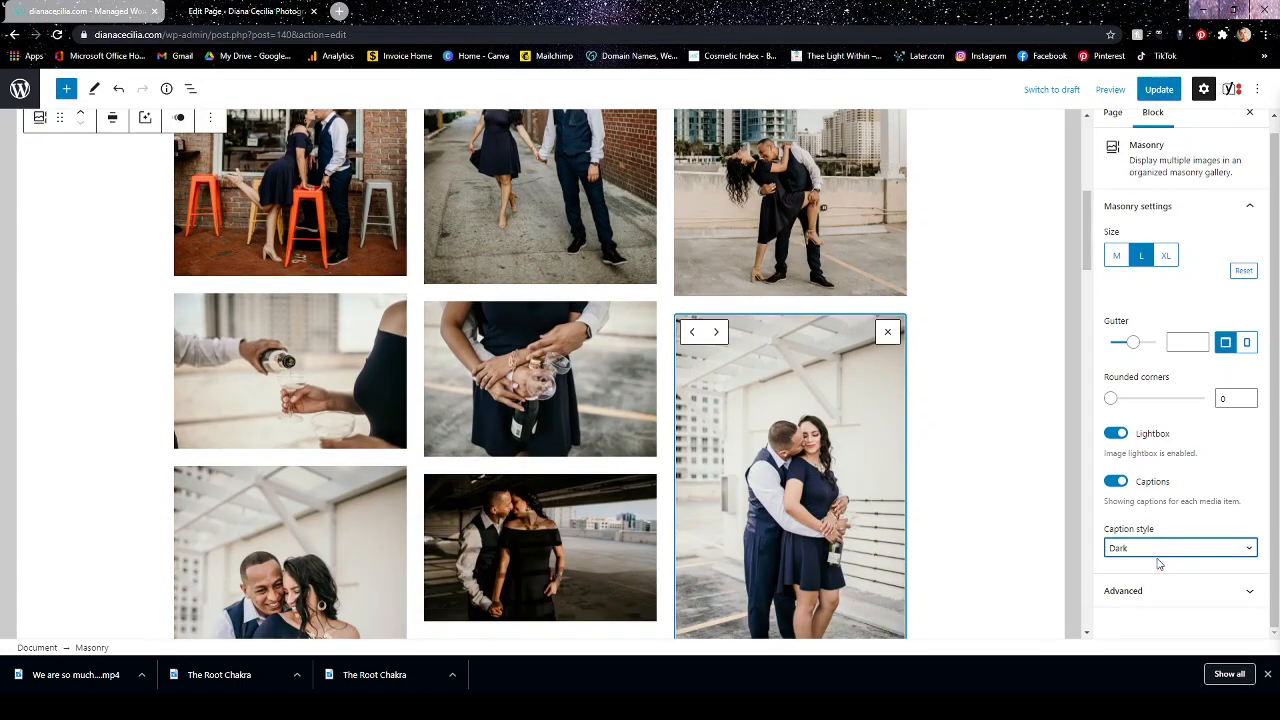
pyautogui.click(1131, 591)
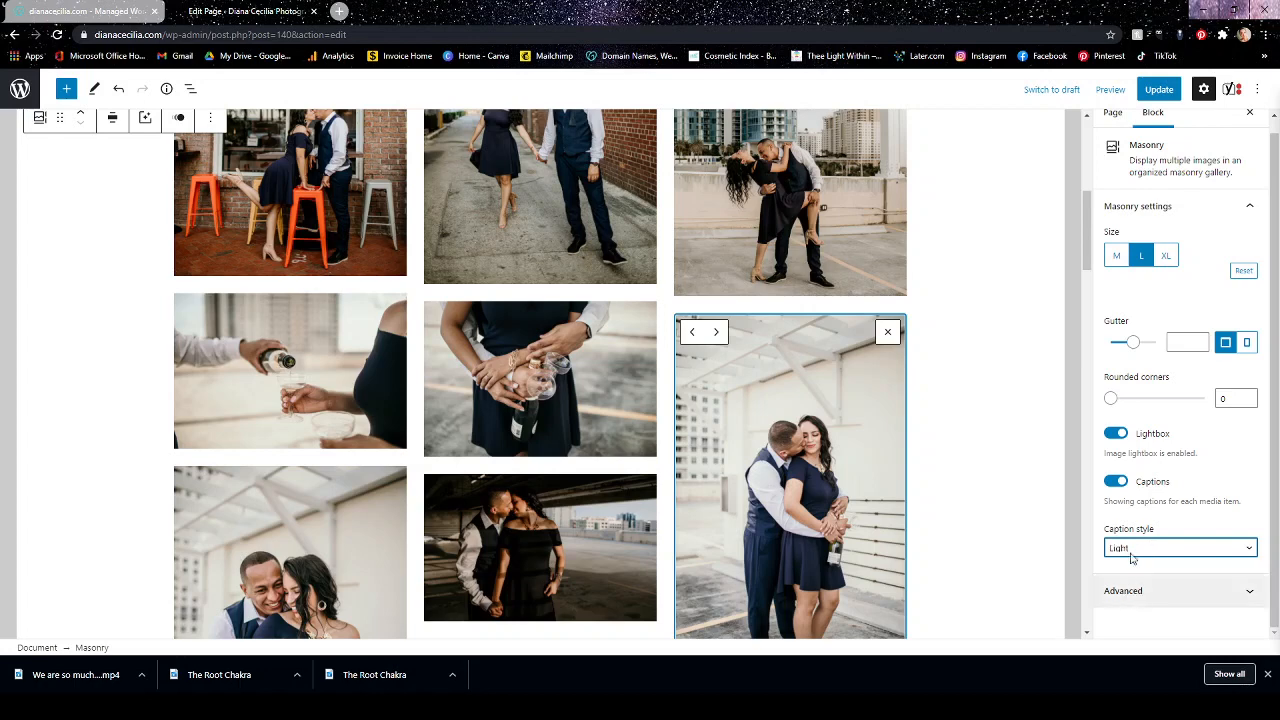
# Add the caption "Love is Beautiful" to the skyline photo again, in the light caption style.
pyautogui.click(810, 285)
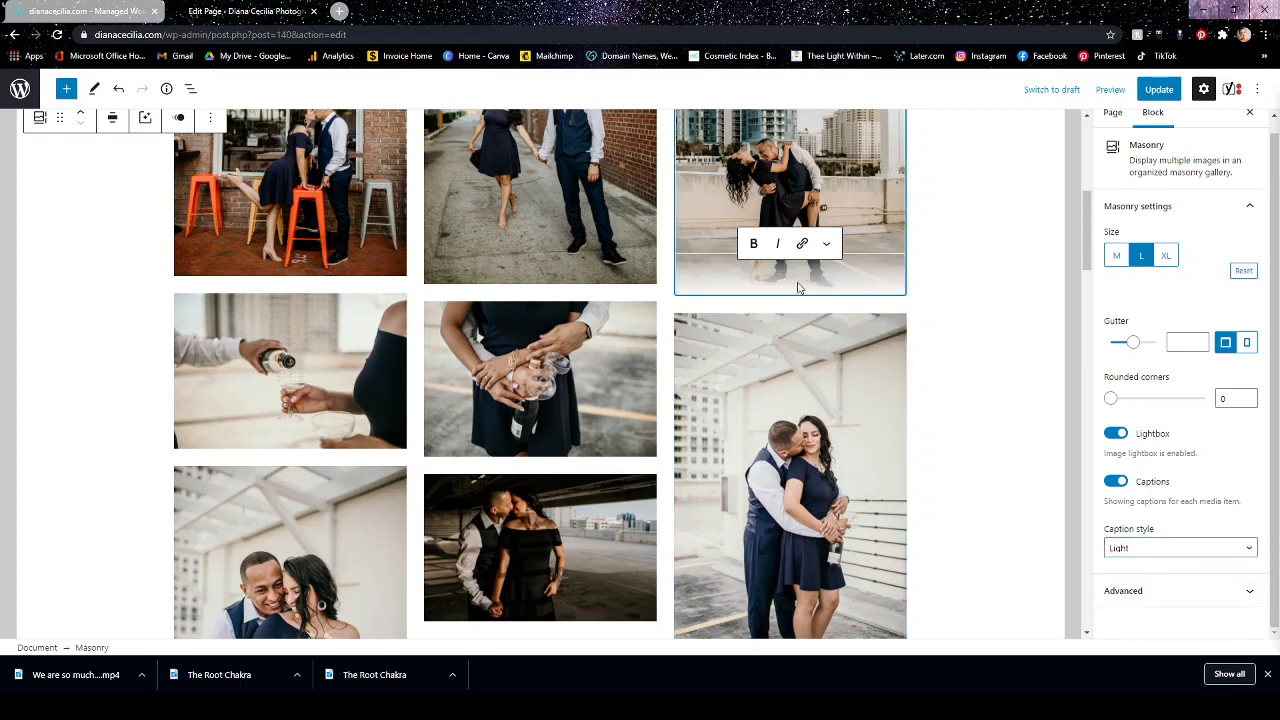
pyautogui.write('Love is')
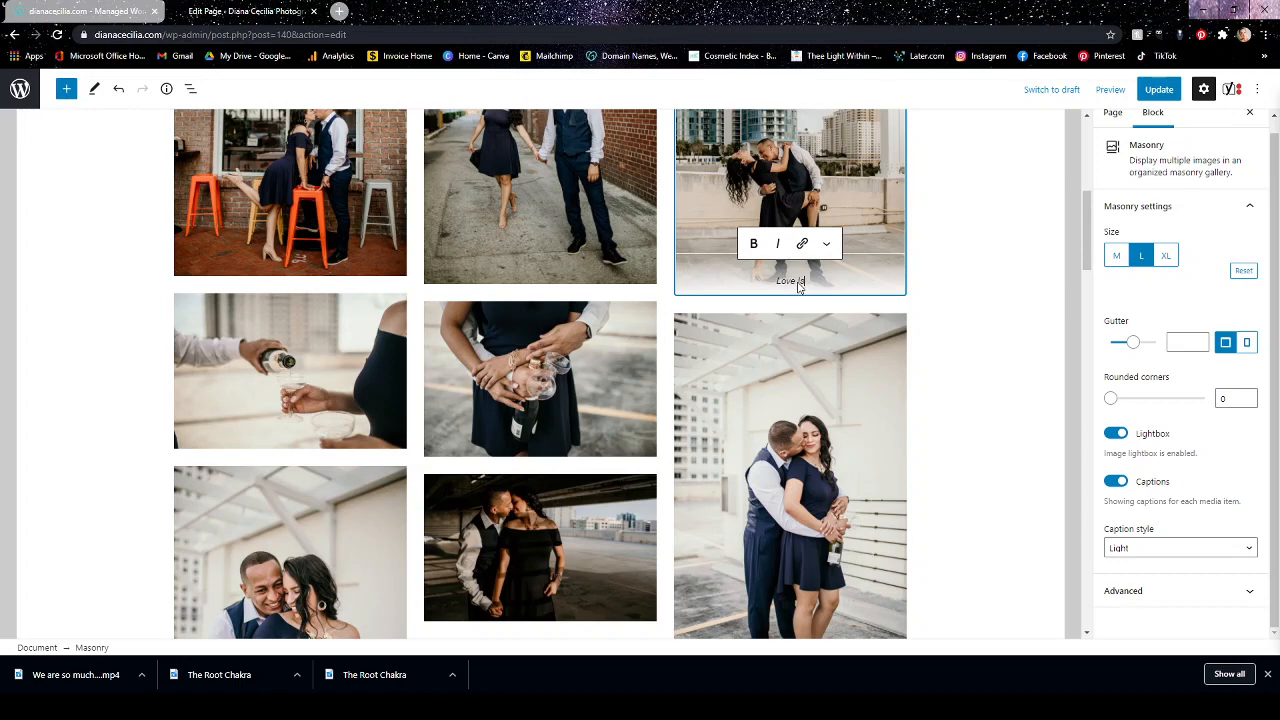
pyautogui.write(' Beautiful')
pyautogui.click(848, 421)
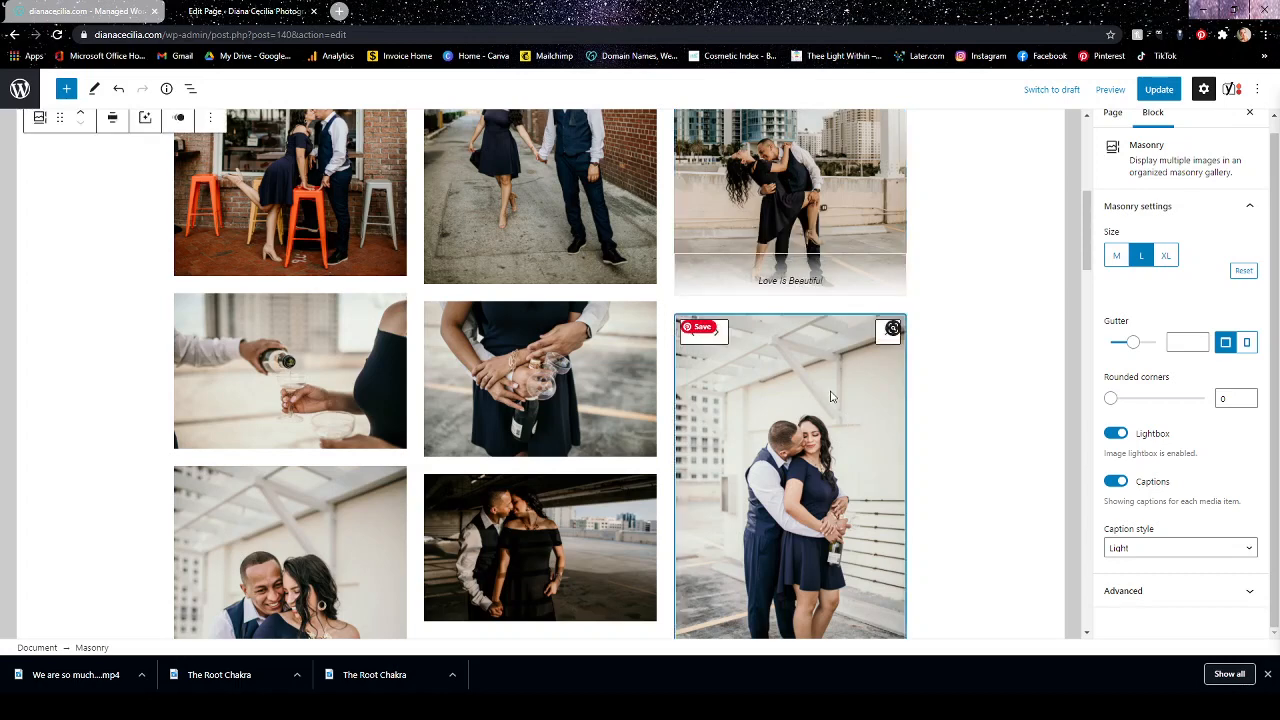
# Clear the skyline photo's caption and set the Masonry gallery's caption style to None.
pyautogui.click(824, 281)
pyautogui.press('BackSpace')
pyautogui.press('BackSpace')
pyautogui.press('BackSpace')
pyautogui.press('BackSpace')
pyautogui.press('BackSpace')
pyautogui.press('BackSpace')
pyautogui.press('BackSpace')
pyautogui.press('BackSpace')
pyautogui.press('BackSpace')
pyautogui.press('BackSpace')
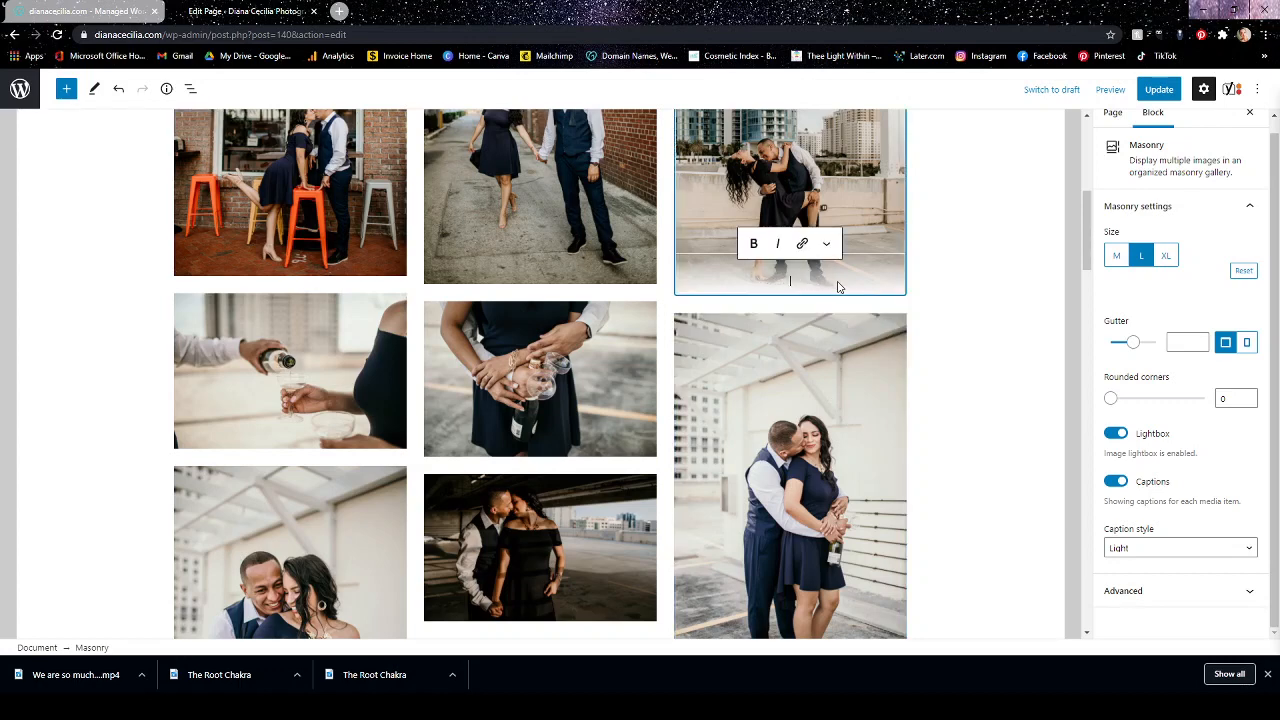
pyautogui.click(1163, 549)
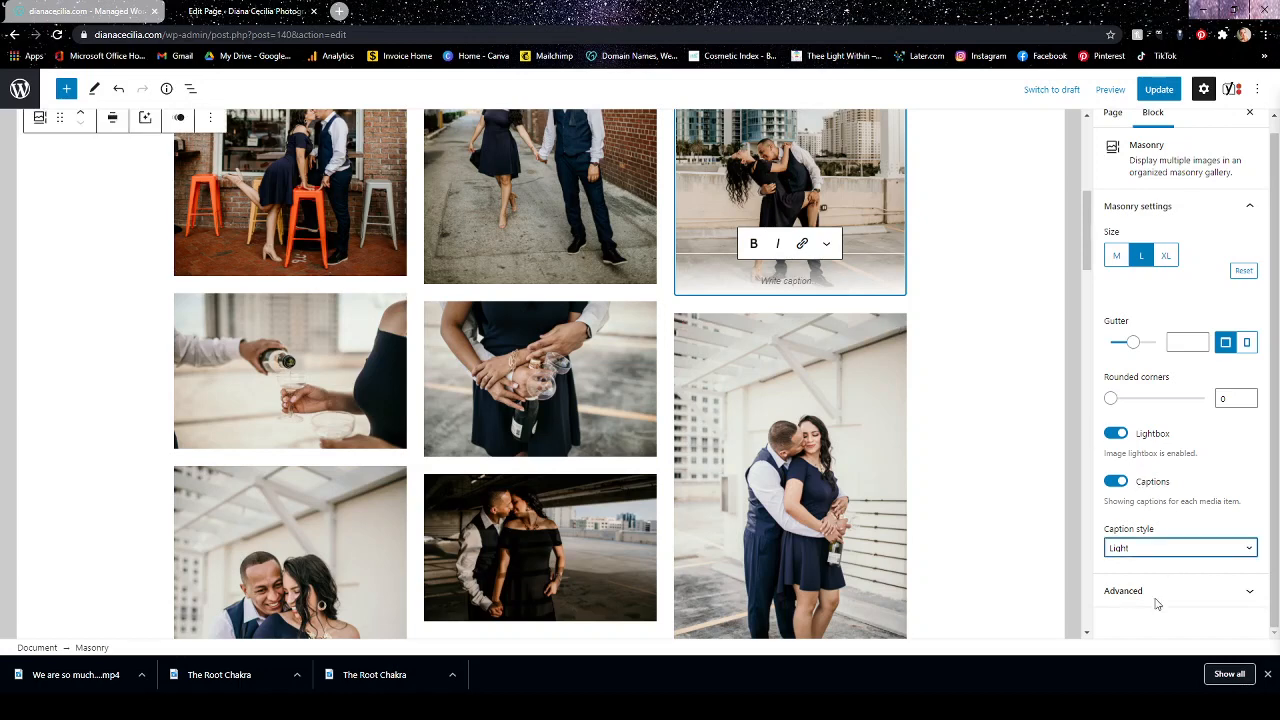
pyautogui.click(1148, 616)
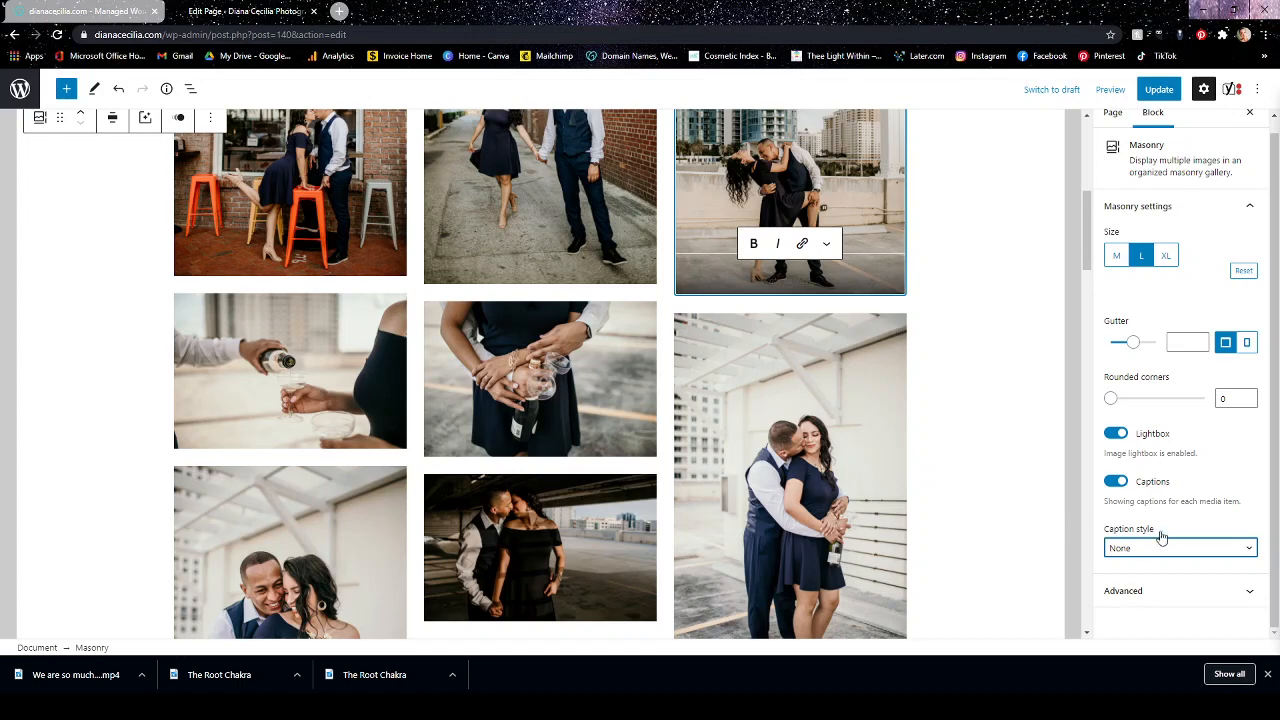
# Examine the Masonry gallery's advanced options and look over the Engagements page from the last photos up to the title.
pyautogui.click(1190, 594)
pyautogui.scroll(-2, 1166, 467)
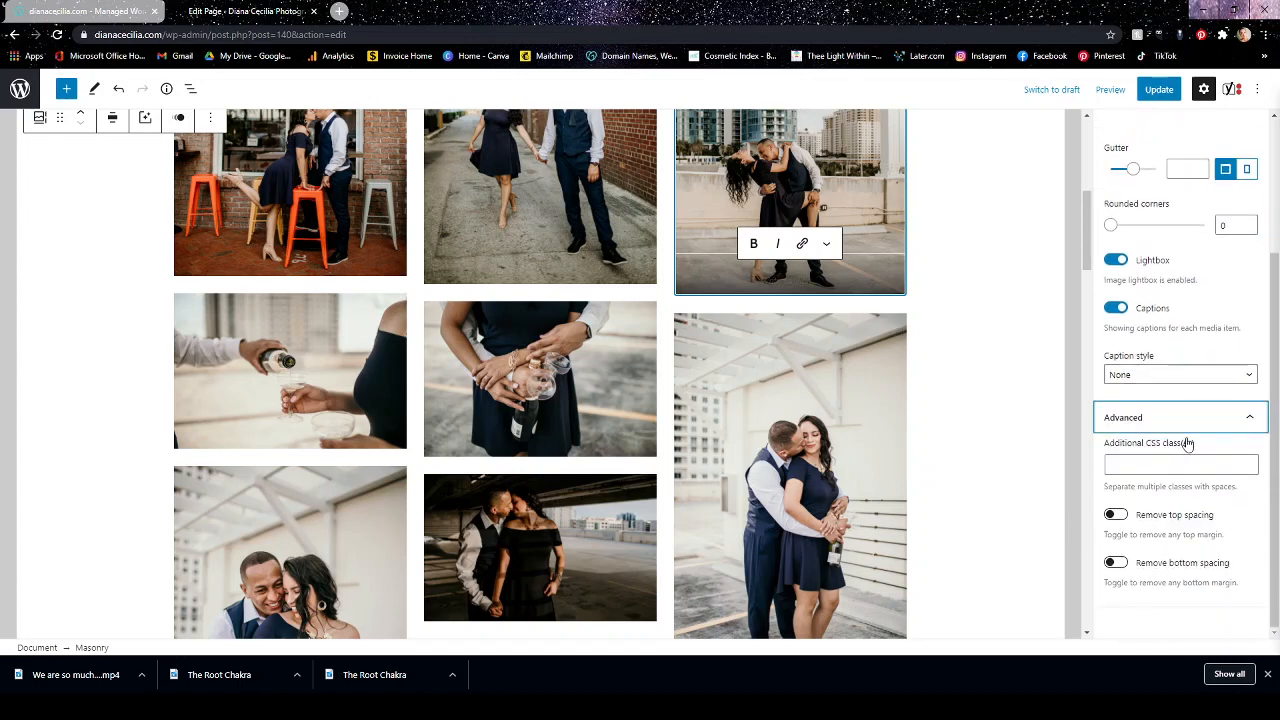
pyautogui.scroll(2, 1187, 415)
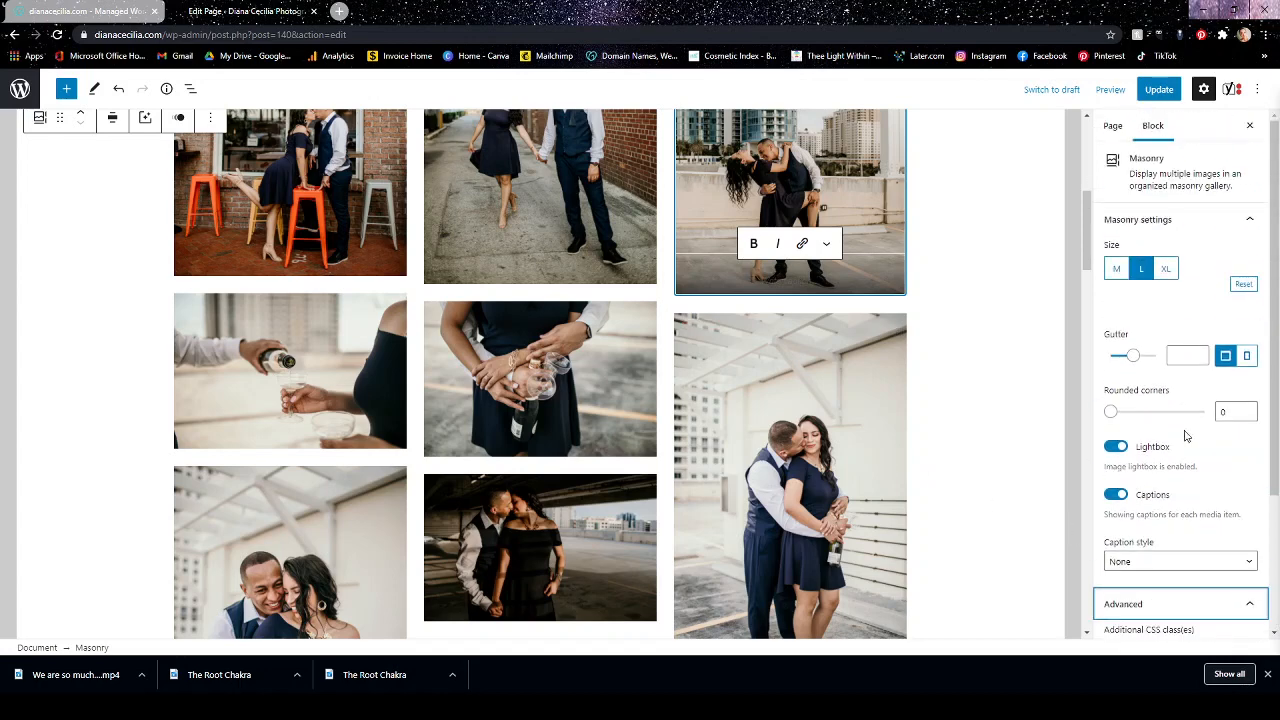
pyautogui.click(884, 360)
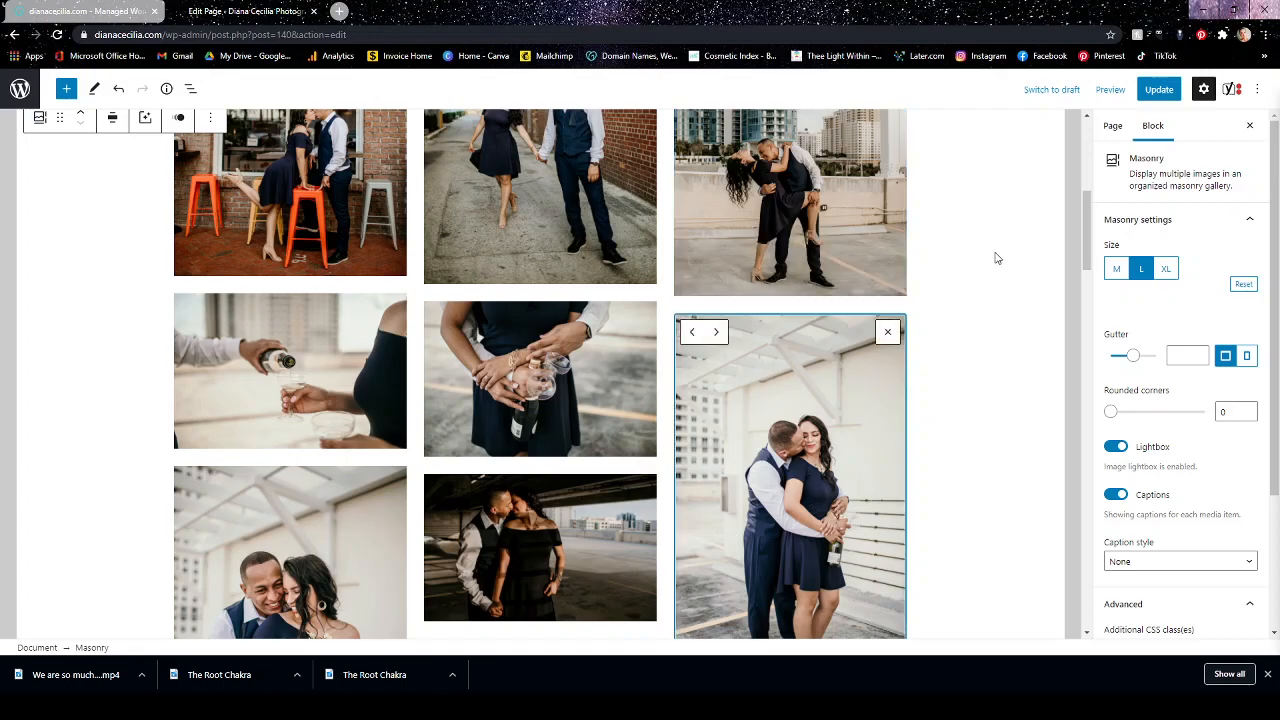
pyautogui.scroll(-12, 109, 349)
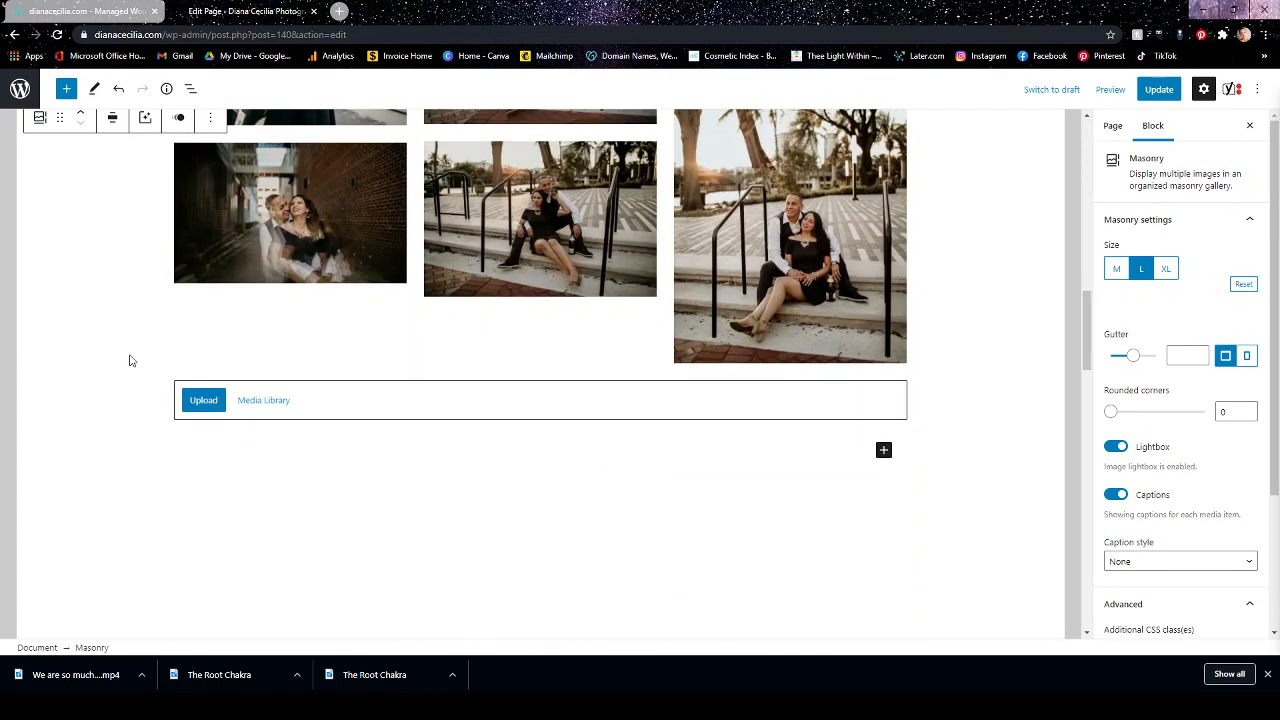
pyautogui.scroll(9, 622, 441)
pyautogui.scroll(5, 622, 441)
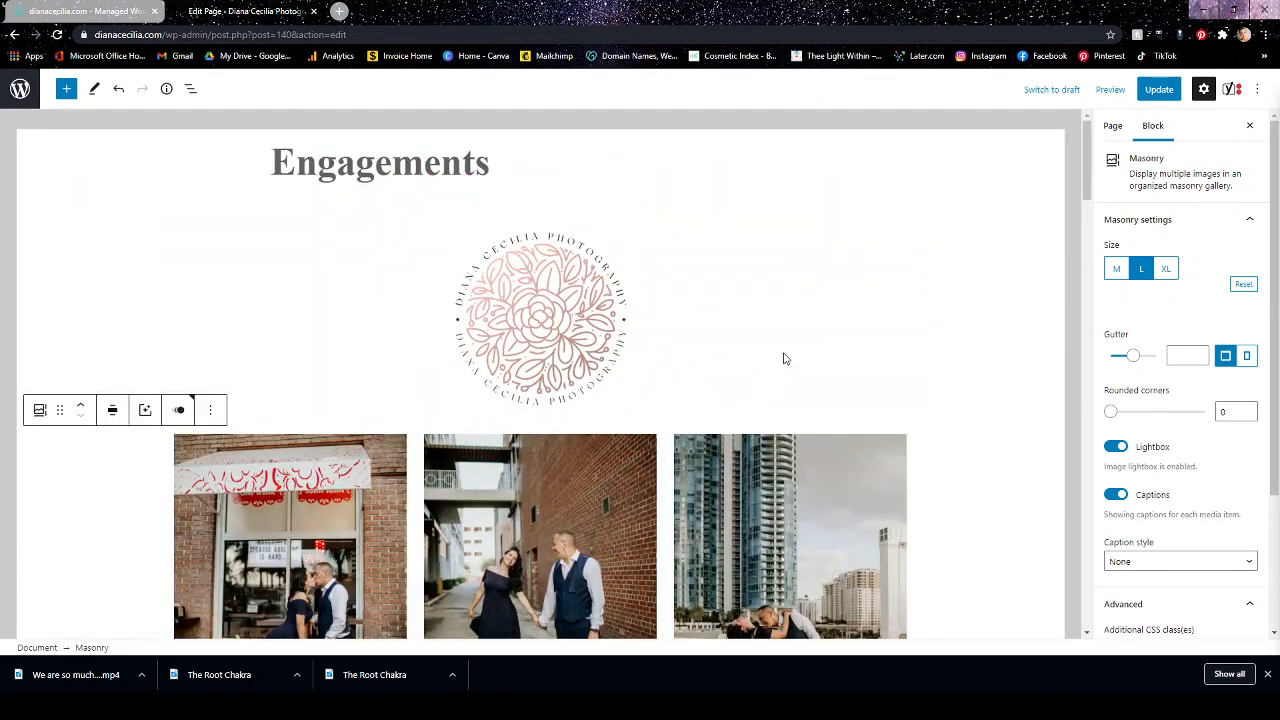
pyautogui.scroll(-5, 783, 357)
pyautogui.scroll(-5, 843, 374)
pyautogui.scroll(10, 699, 365)
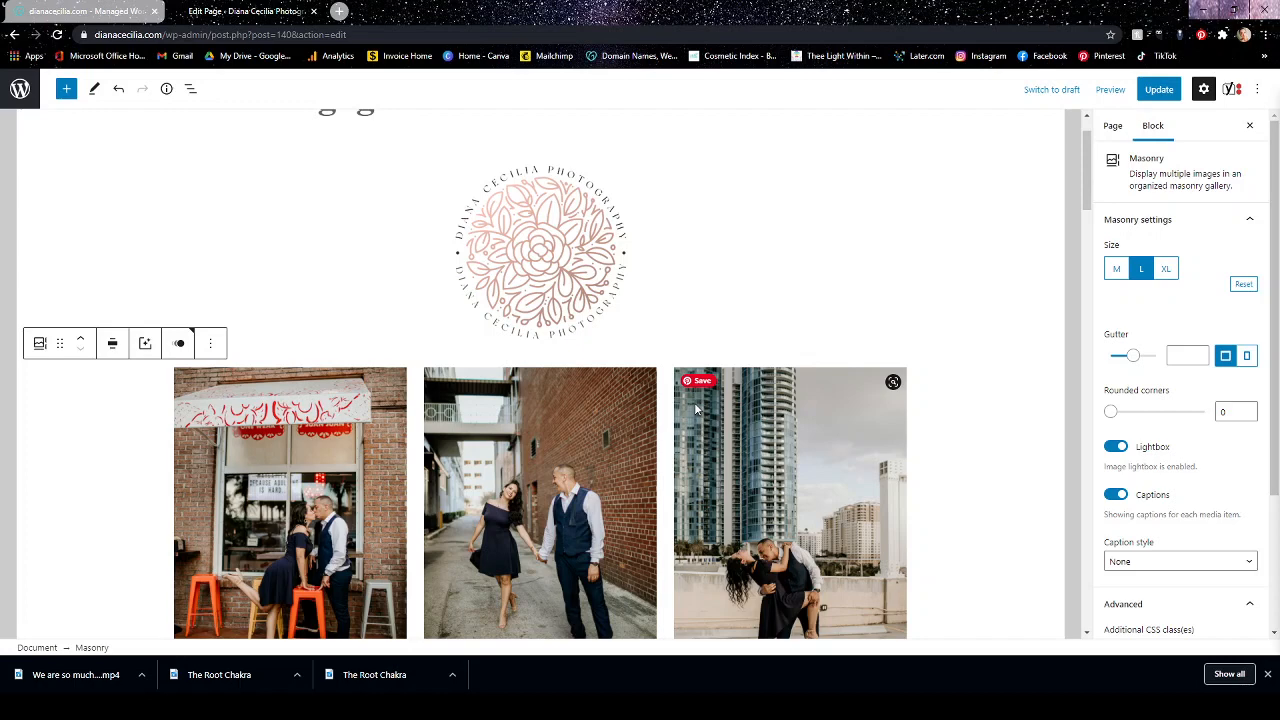
# Insert a new Gallery block between the logo image and the Masonry gallery, searching the blocks for "gall".
pyautogui.click(675, 269)
pyautogui.click(620, 256)
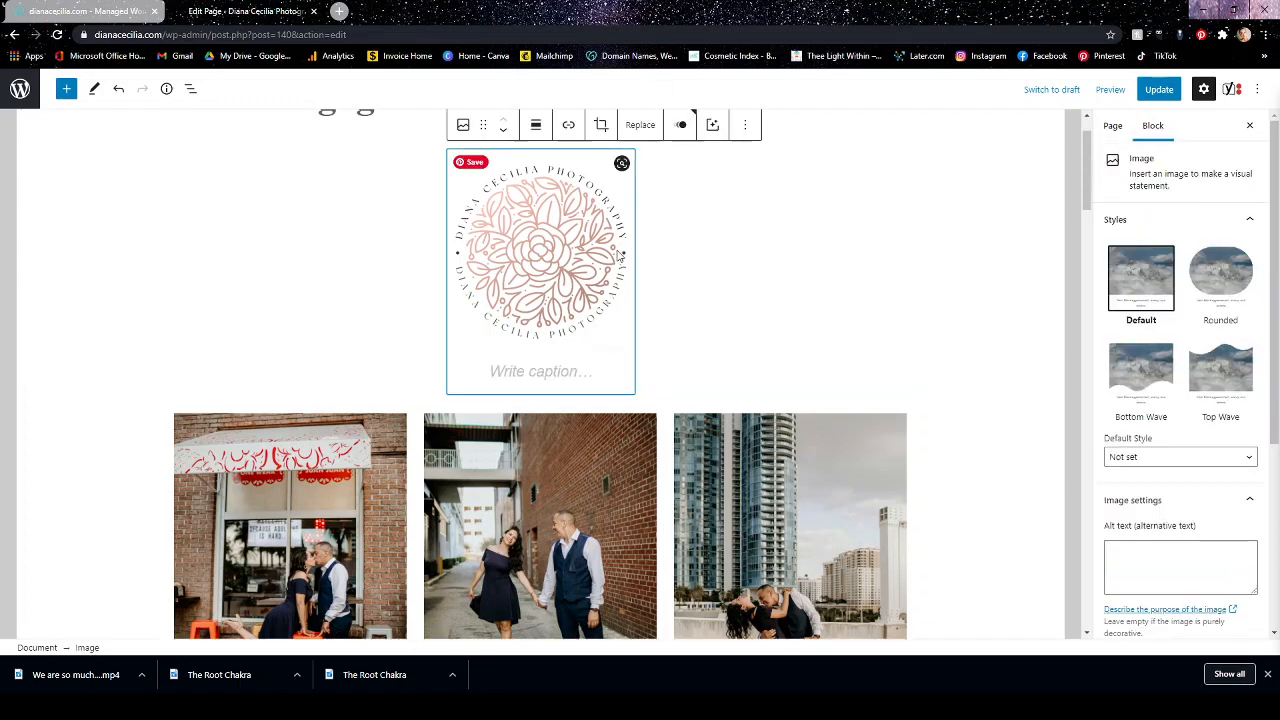
pyautogui.press('Return')
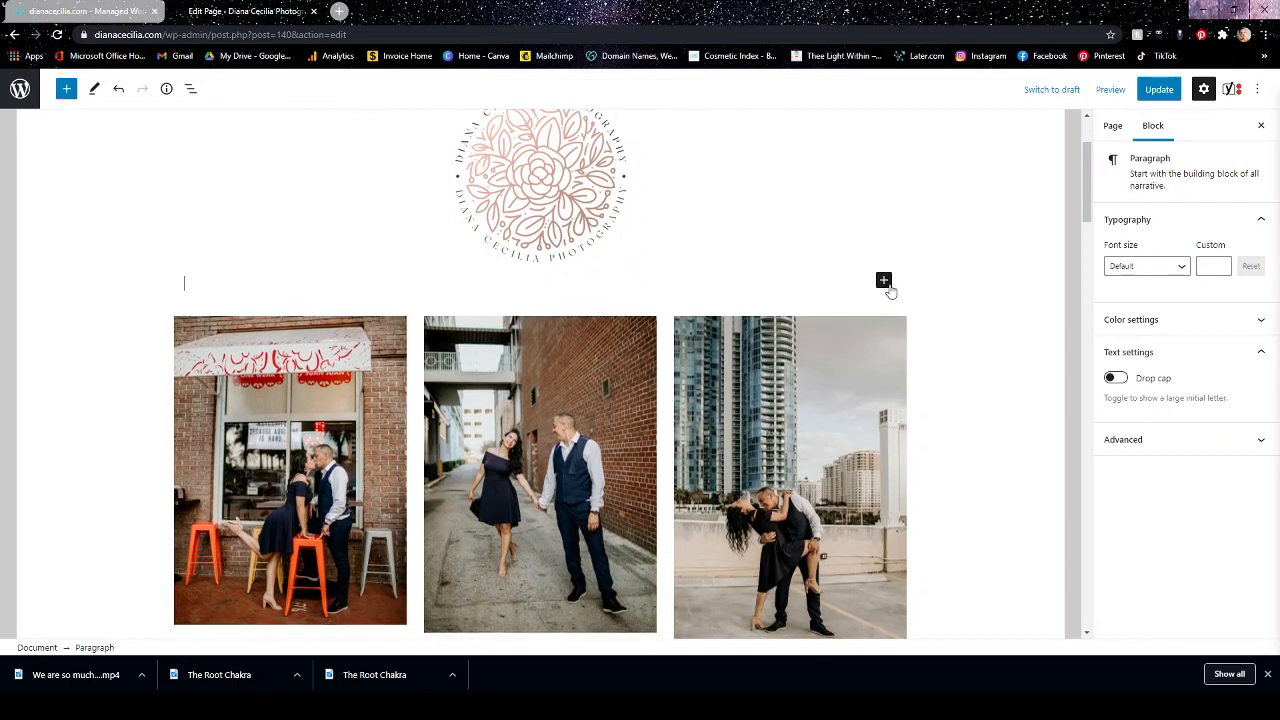
pyautogui.click(883, 280)
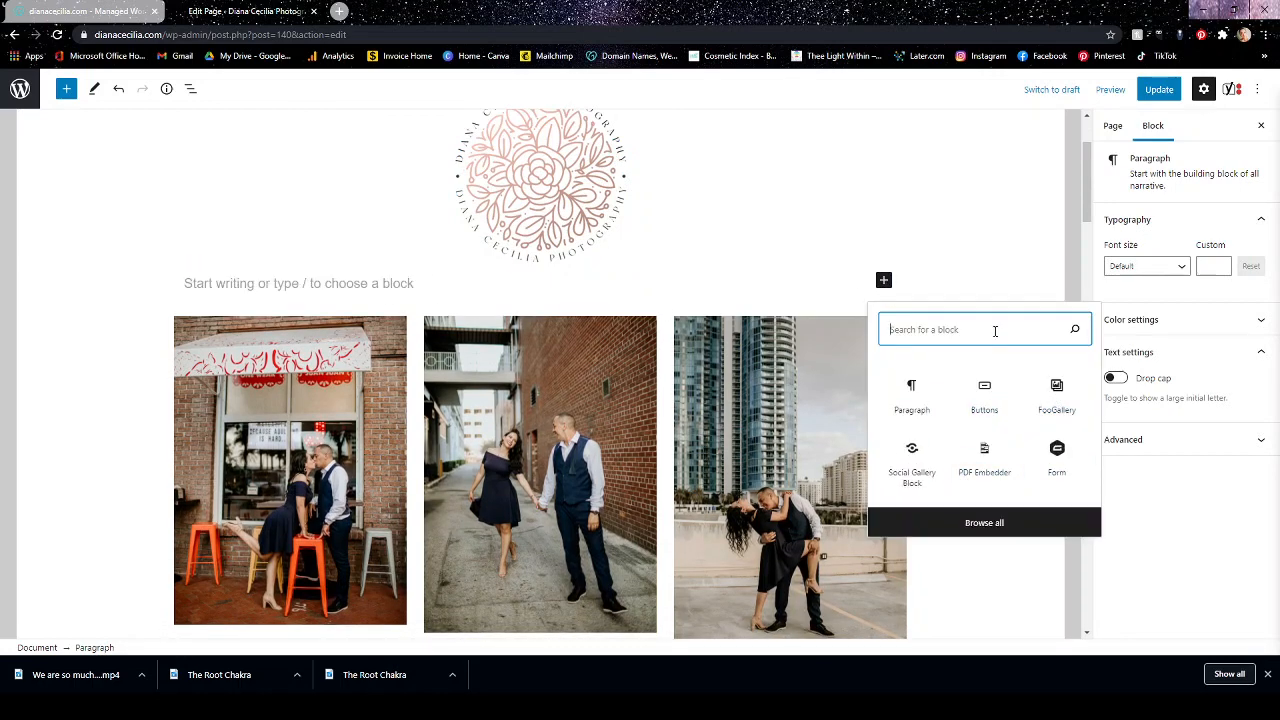
pyautogui.write('galery')
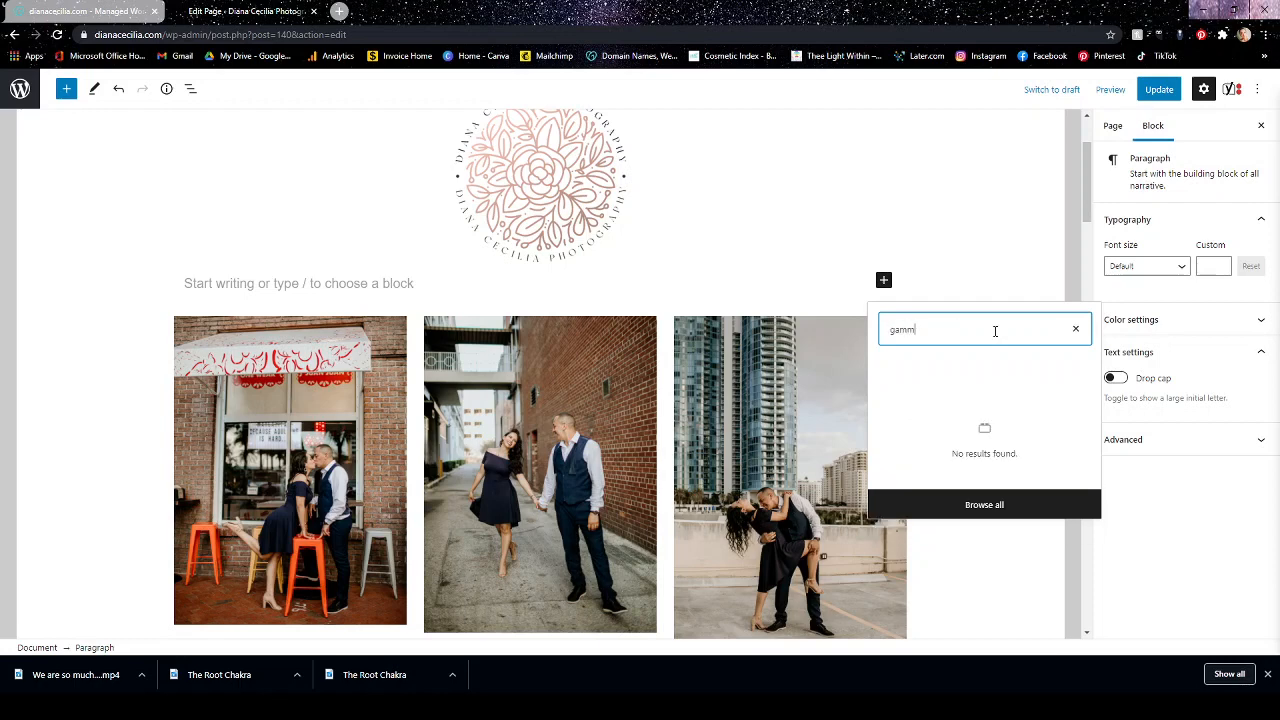
pyautogui.press('BackSpace')
pyautogui.press('BackSpace')
pyautogui.press('BackSpace')
pyautogui.press('BackSpace')
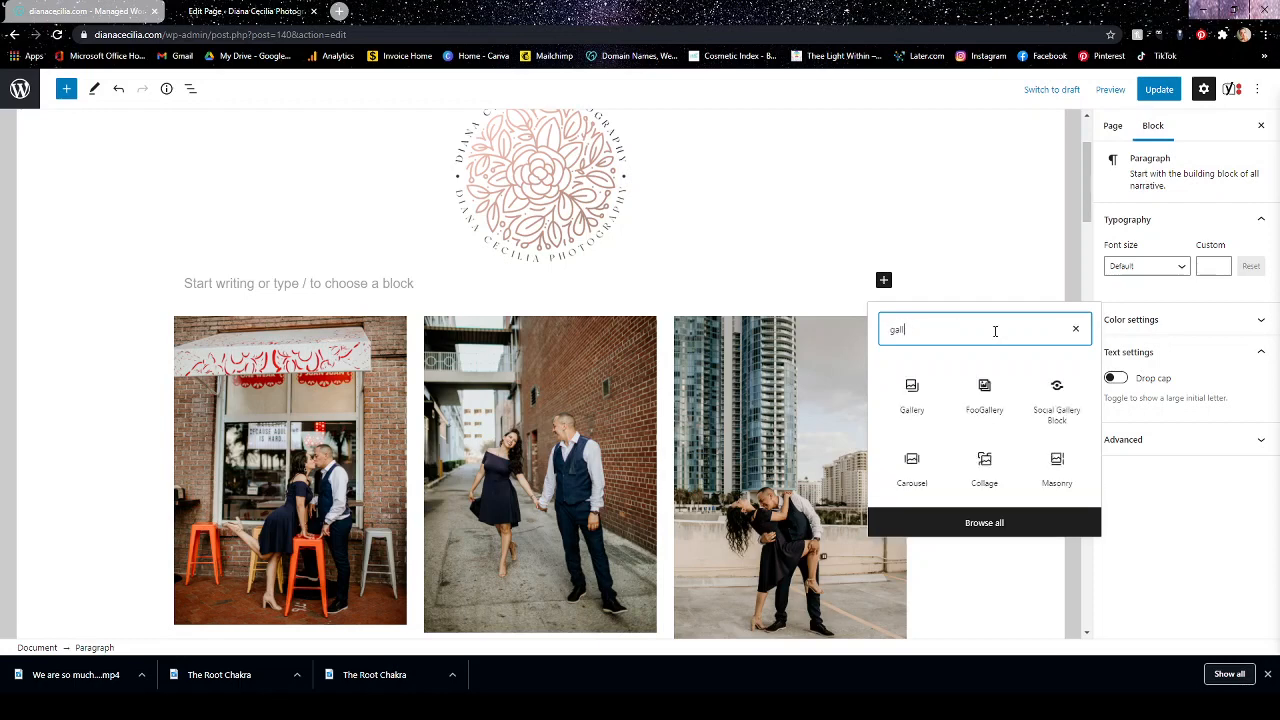
pyautogui.click(914, 388)
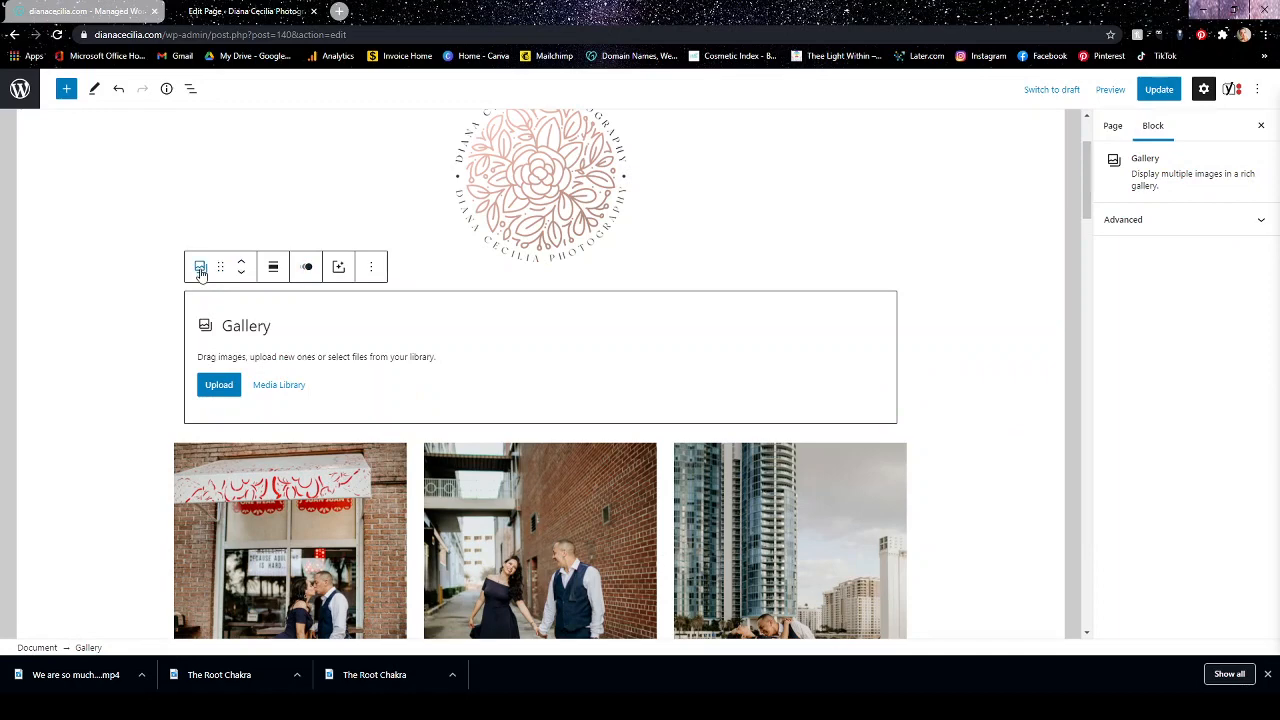
# Transform the new Gallery block into a Masonry gallery and view its Media Library picker, closing it without choosing images.
pyautogui.click(200, 268)
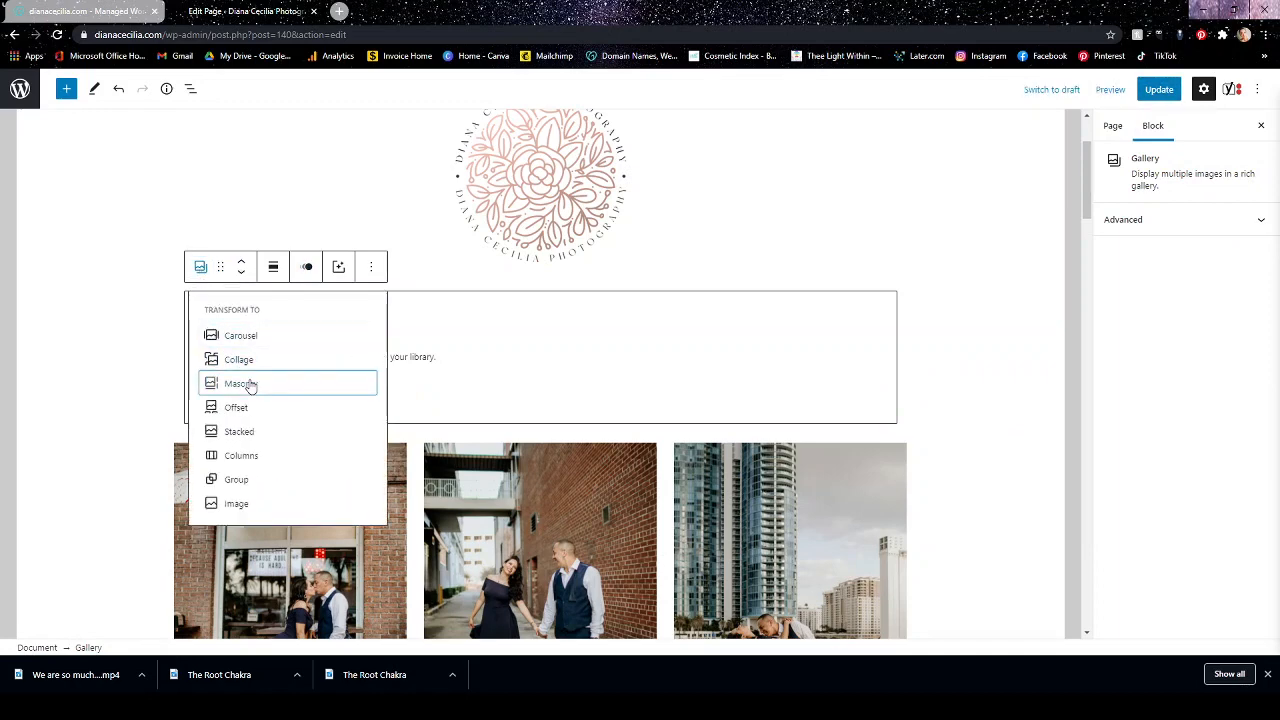
pyautogui.click(250, 386)
pyautogui.click(269, 387)
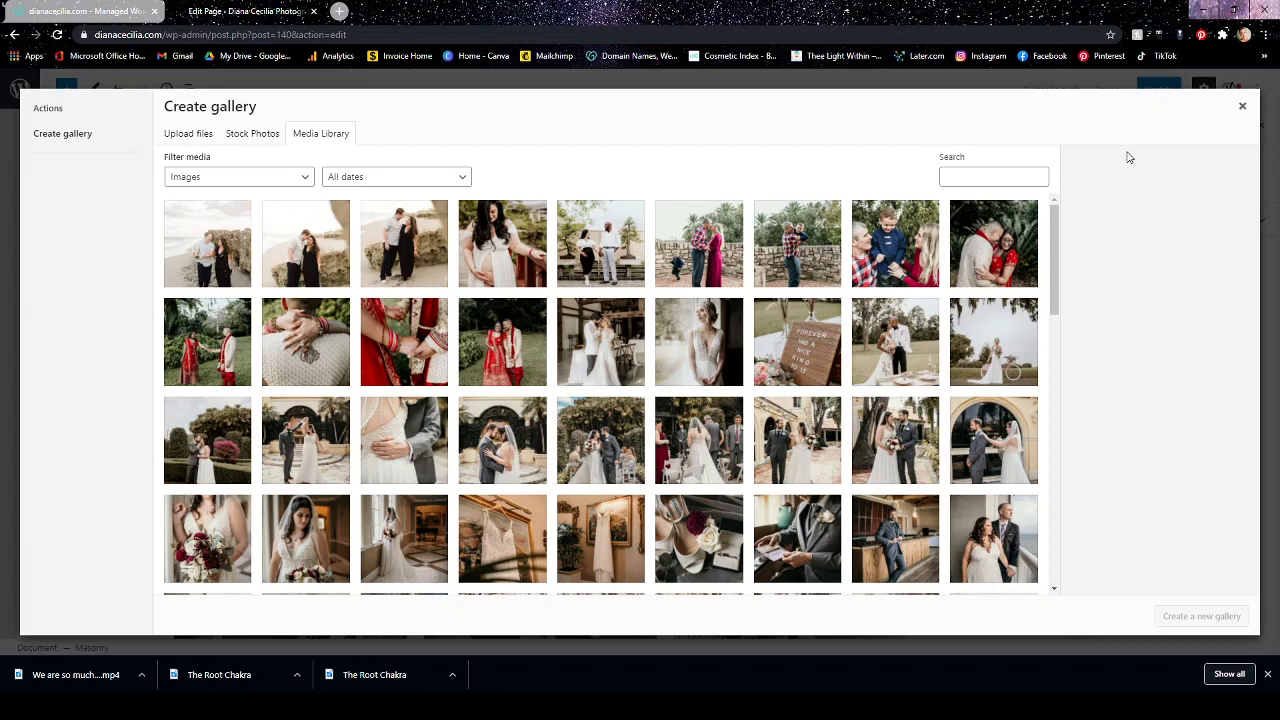
pyautogui.click(1243, 106)
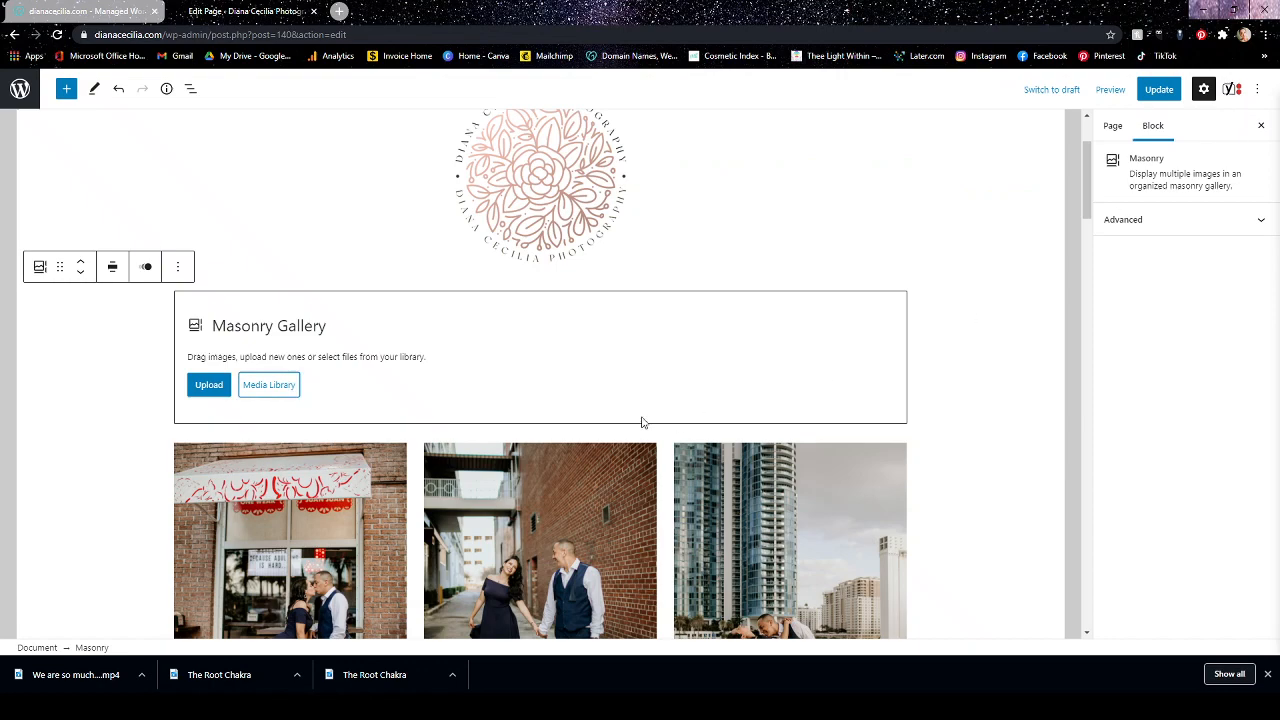
# Select the last photo of the existing Masonry gallery to show the gallery's upload and Media Library options.
pyautogui.scroll(-5, 837, 360)
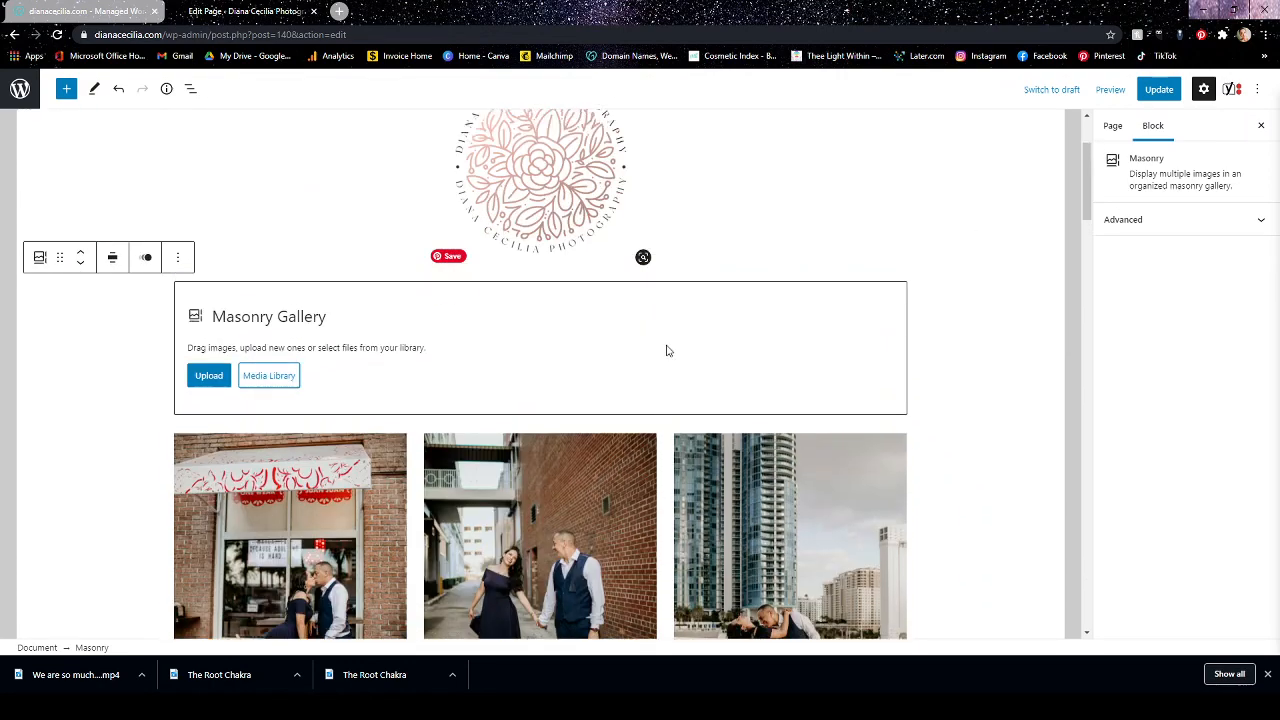
pyautogui.scroll(-5, 705, 398)
pyautogui.scroll(-5, 450, 480)
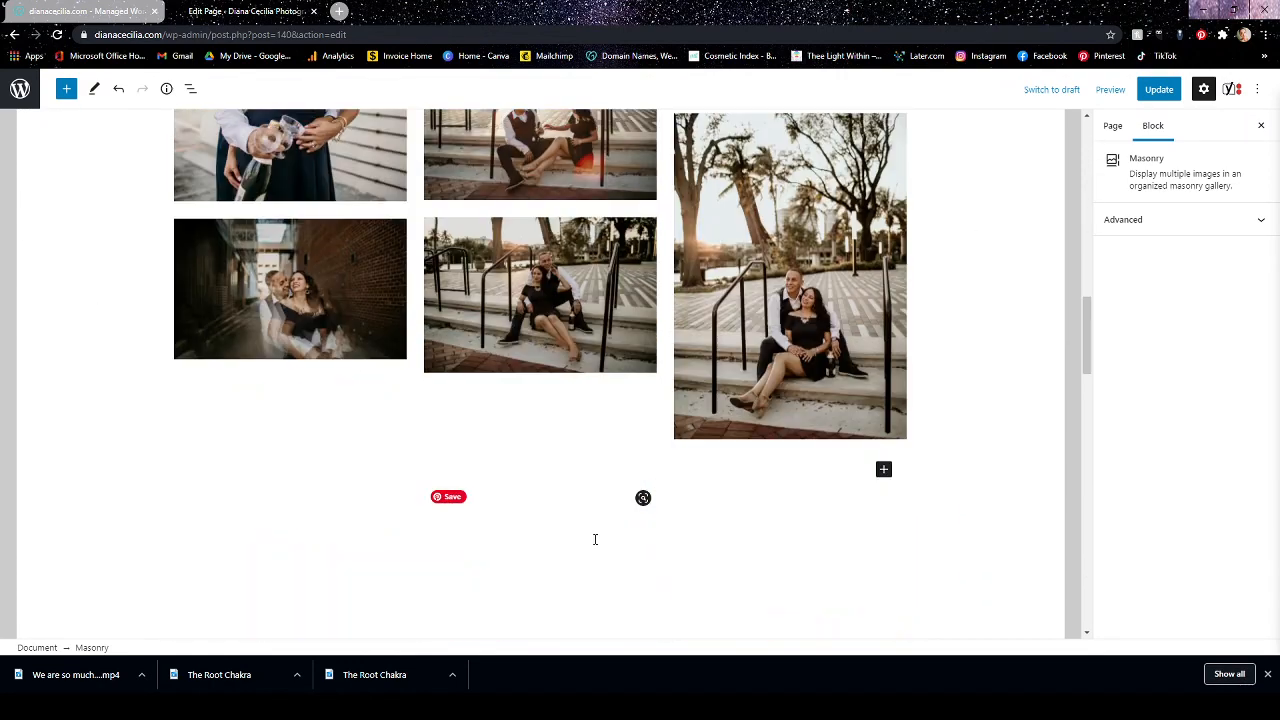
pyautogui.click(806, 328)
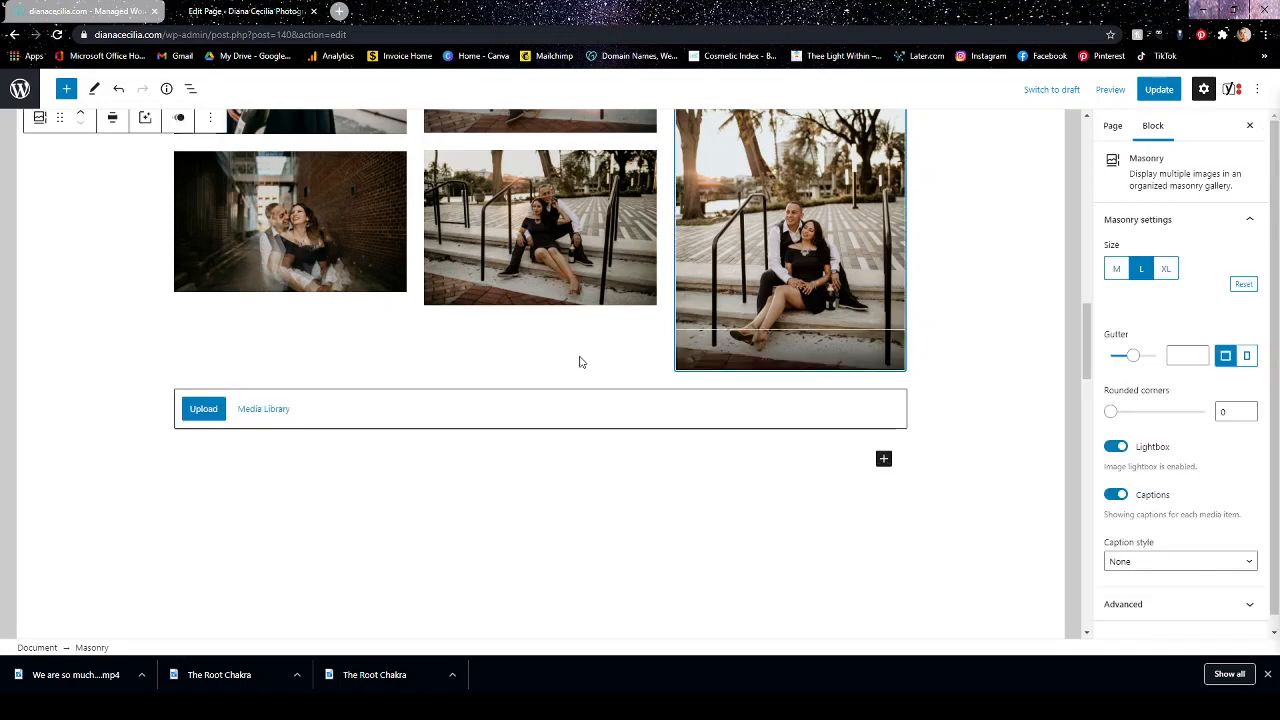
# Reorder the Masonry gallery's photos, placing the wine-pouring photo first and the skyline dip photo last, and update the gallery.
pyautogui.click(270, 409)
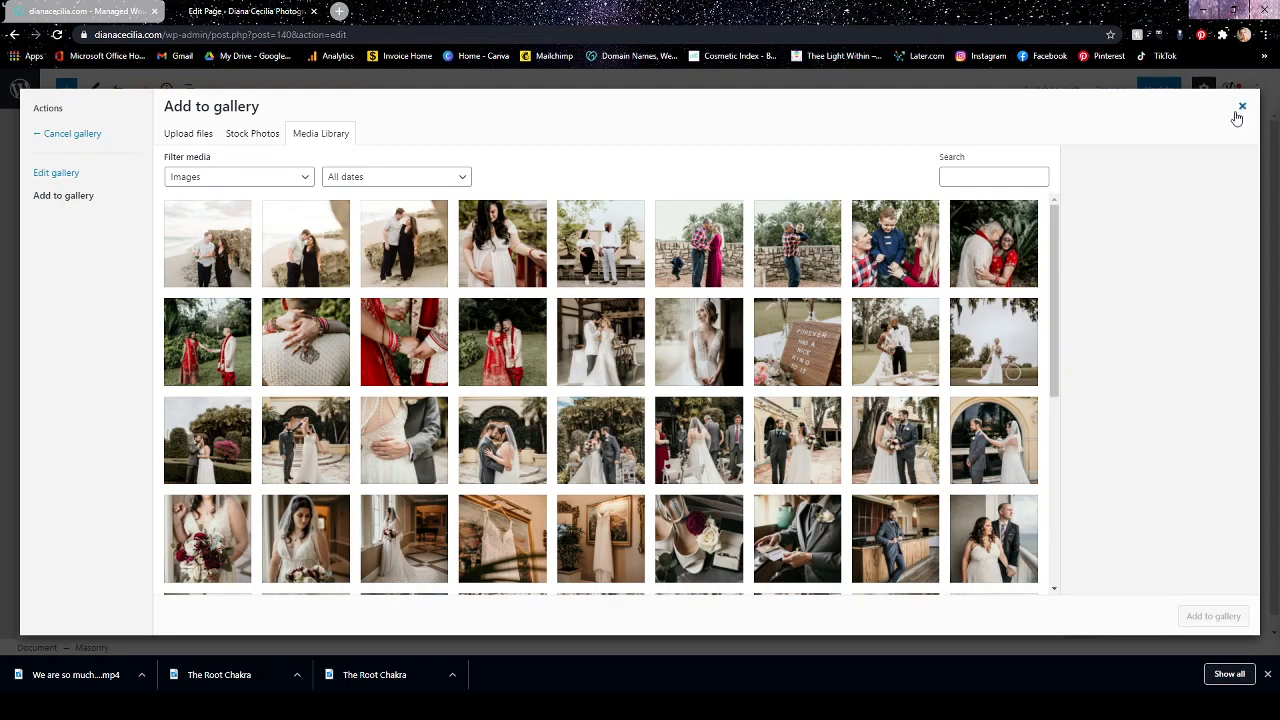
pyautogui.click(51, 176)
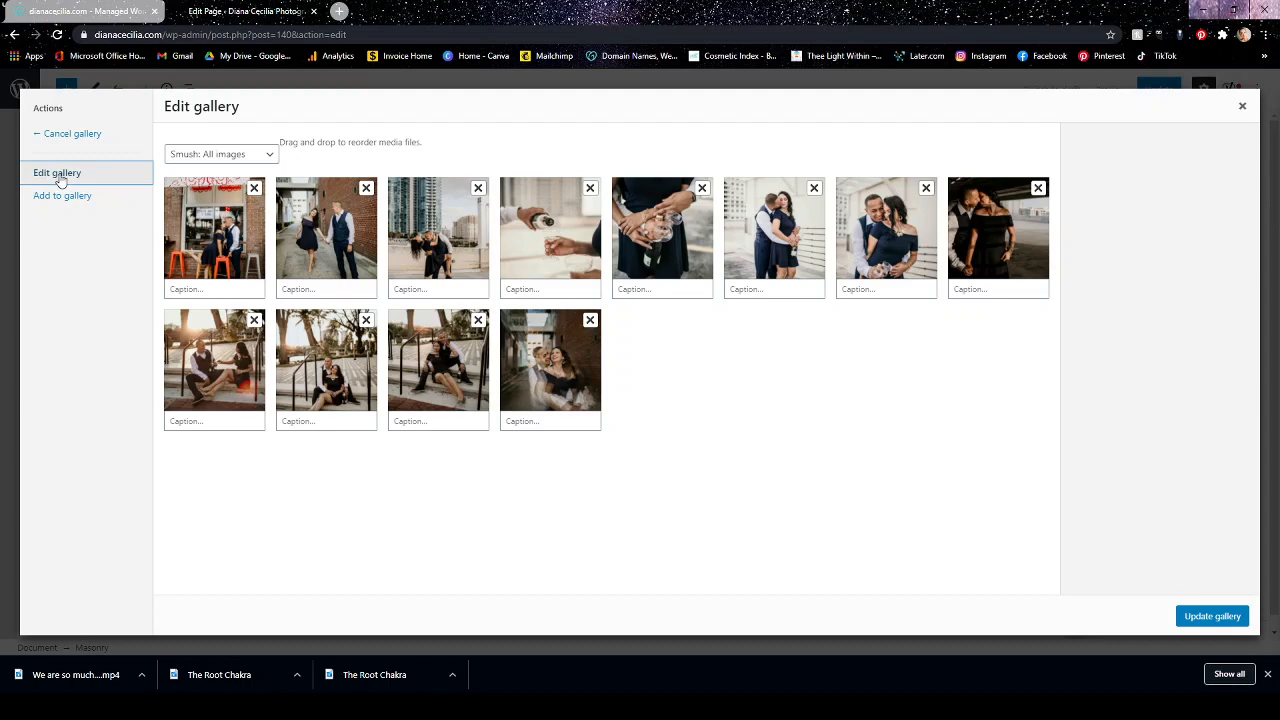
pyautogui.moveTo(560, 366); pyautogui.dragTo(218, 235)
pyautogui.moveTo(447, 380); pyautogui.dragTo(338, 255)
pyautogui.moveTo(360, 343); pyautogui.dragTo(446, 262)
pyautogui.moveTo(784, 240); pyautogui.dragTo(558, 238)
pyautogui.moveTo(870, 272); pyautogui.dragTo(230, 260)
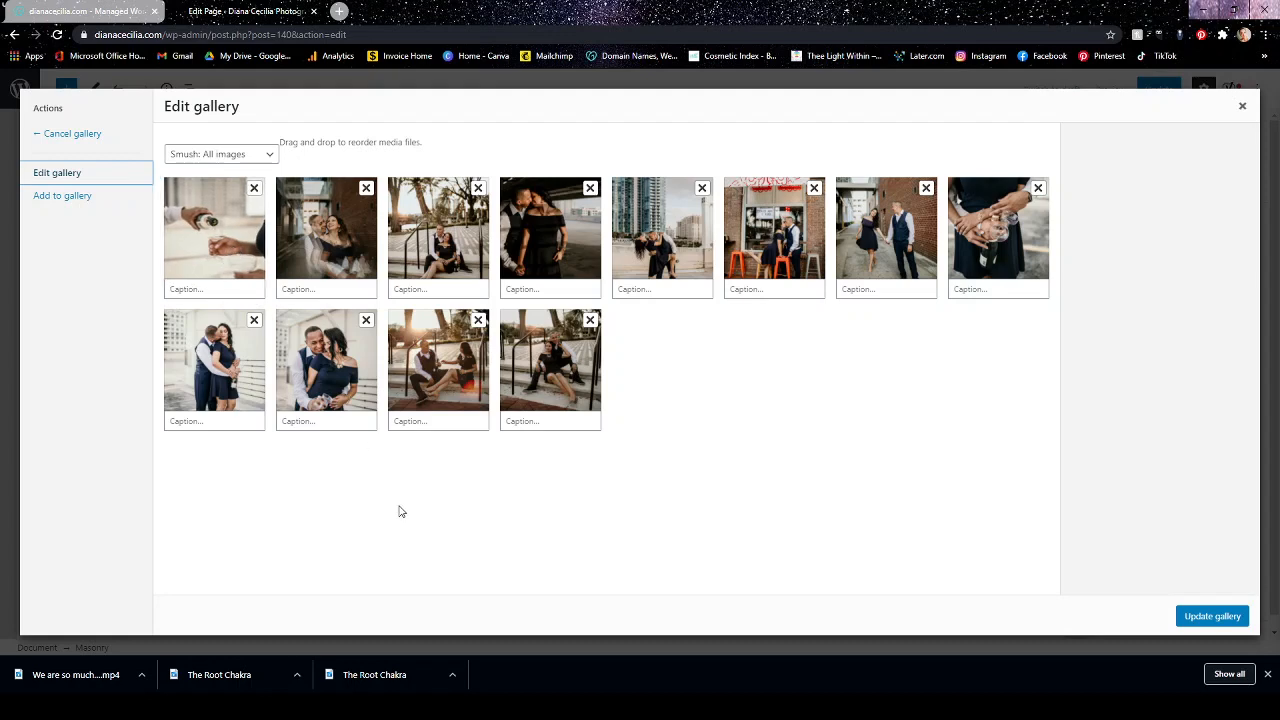
pyautogui.moveTo(685, 246); pyautogui.dragTo(553, 389)
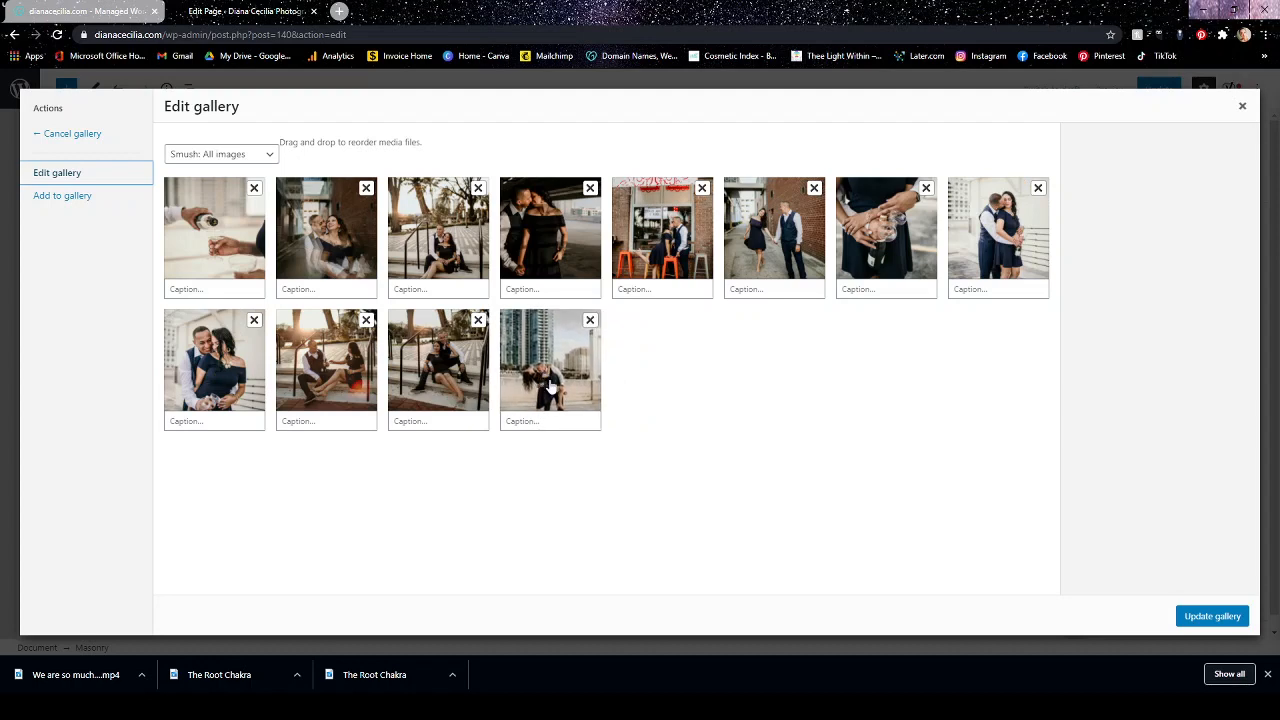
pyautogui.click(1194, 614)
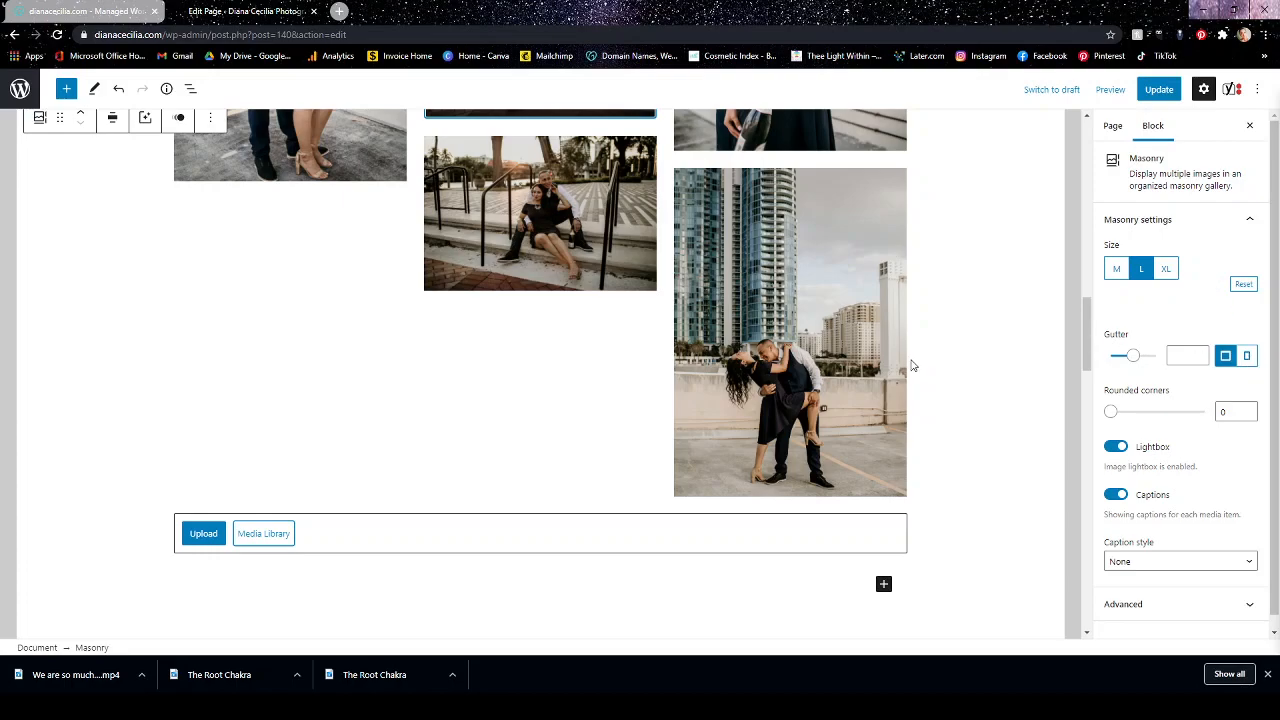
# Add an empty paragraph block below the reordered Masonry gallery and reselect the gallery.
pyautogui.scroll(10, 910, 370)
pyautogui.scroll(-5, 910, 402)
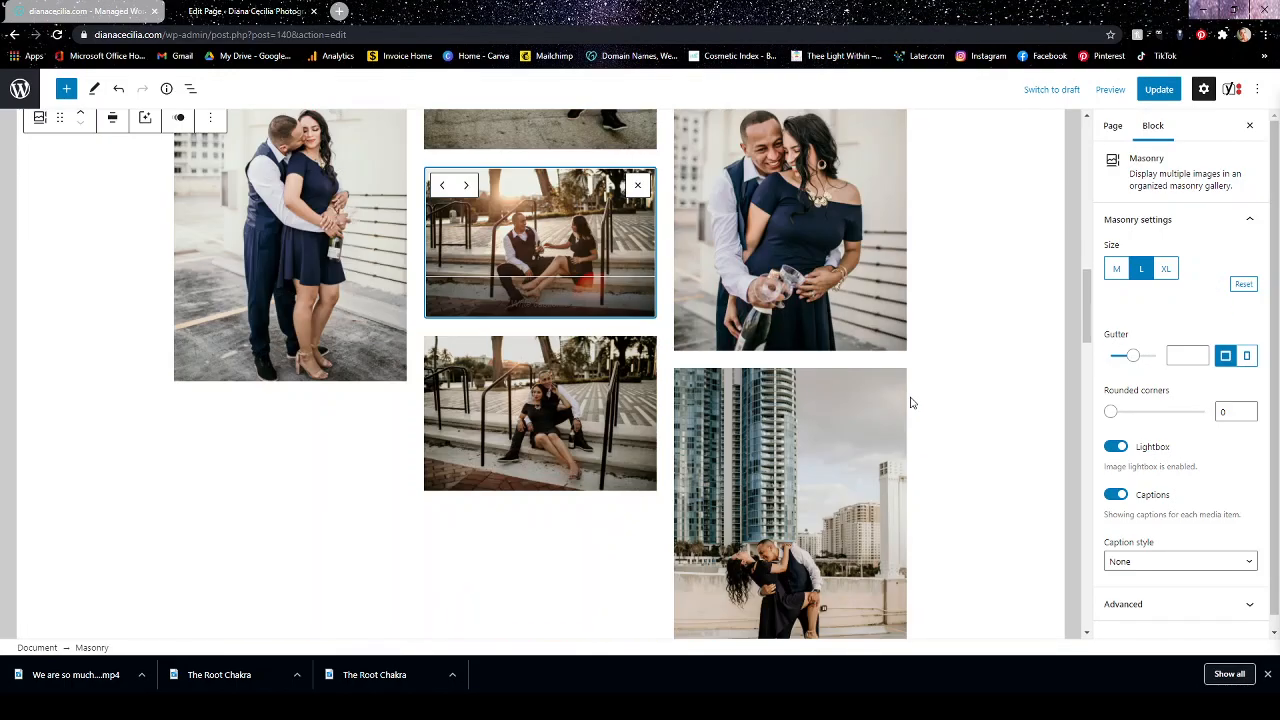
pyautogui.scroll(10, 910, 402)
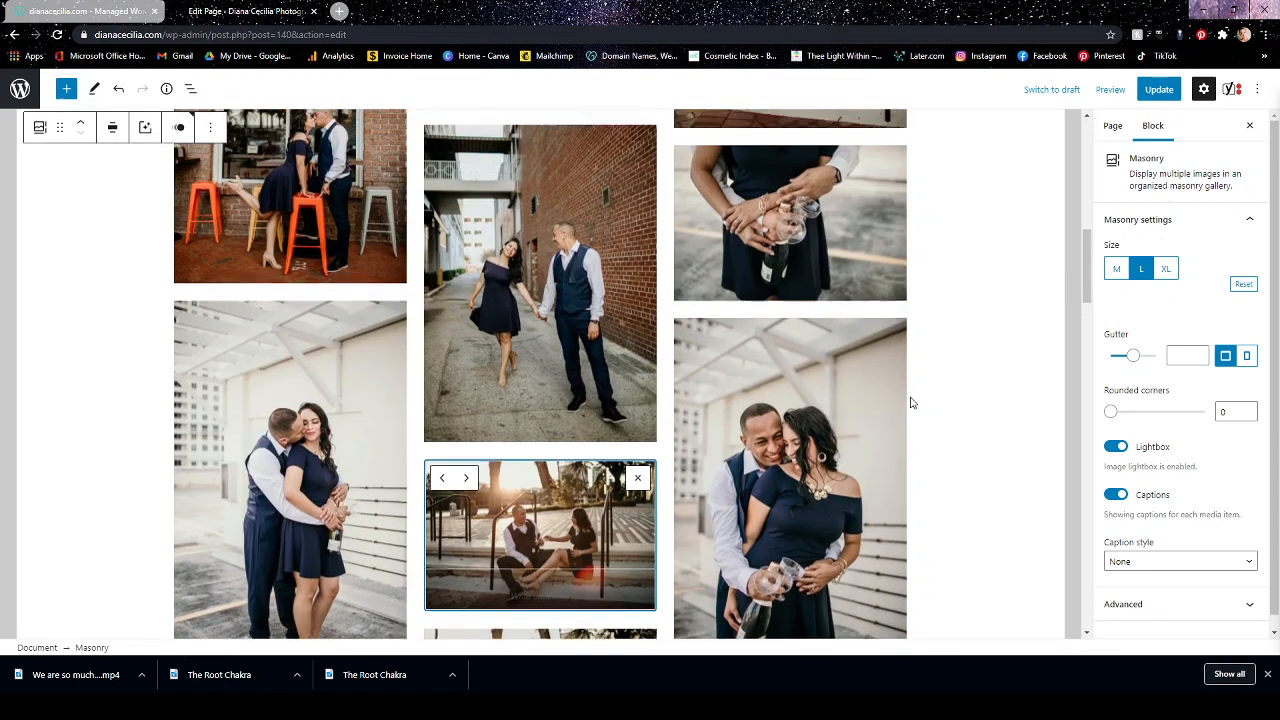
pyautogui.scroll(-2, 910, 402)
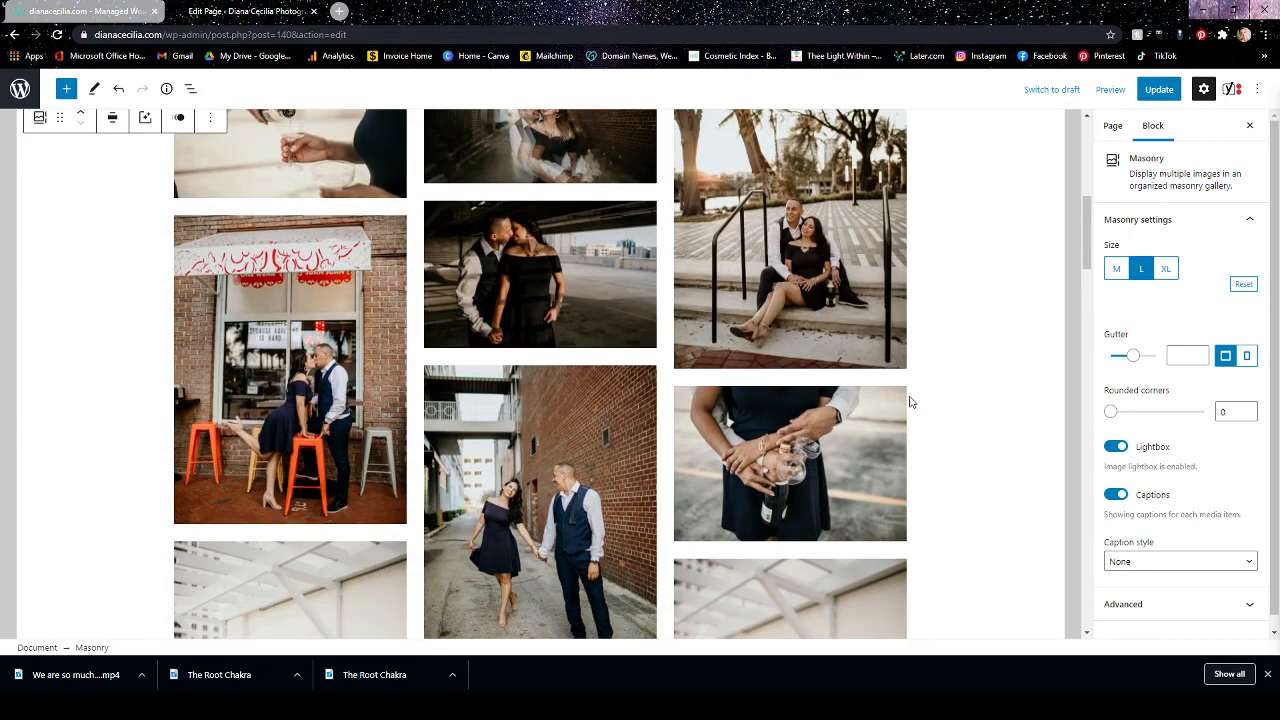
pyautogui.scroll(-5, 940, 320)
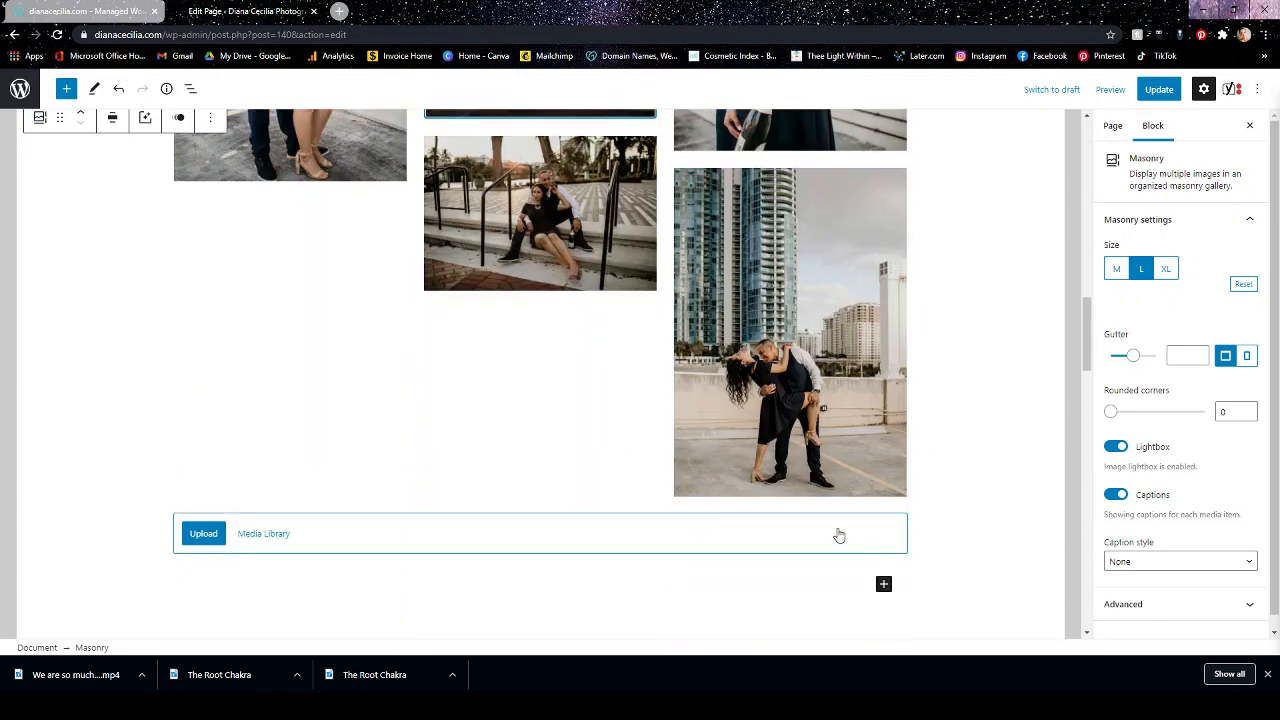
pyautogui.click(850, 584)
pyautogui.click(512, 435)
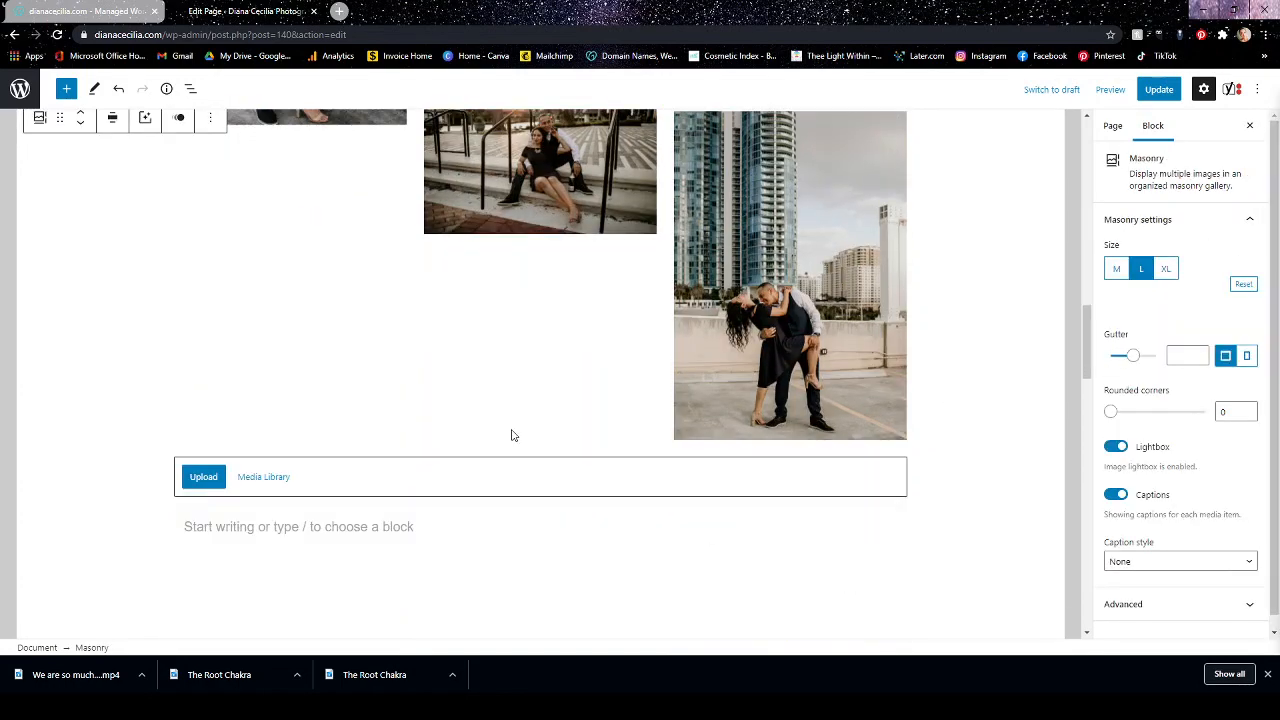
# Compare the Masonry gallery's desktop and mobile gutter settings and look over its remaining block options.
pyautogui.click(1246, 358)
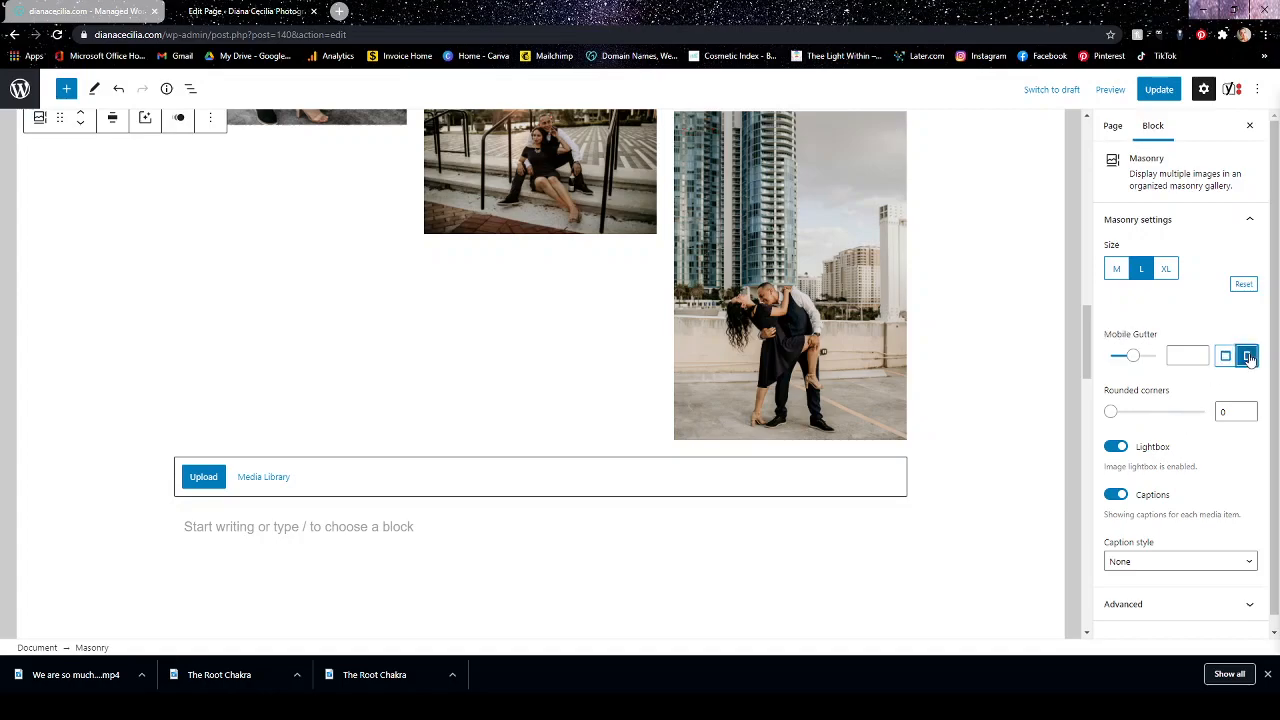
pyautogui.scroll(10, 920, 372)
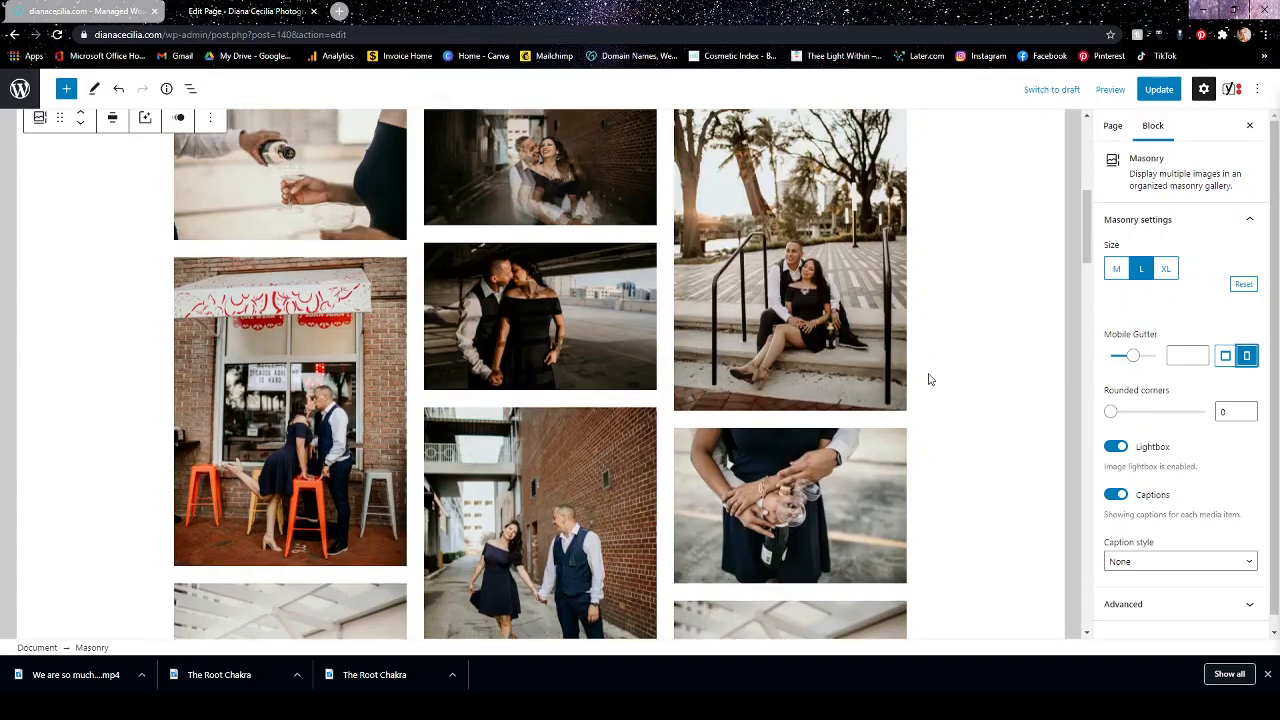
pyautogui.scroll(-4, 991, 400)
pyautogui.scroll(2, 980, 397)
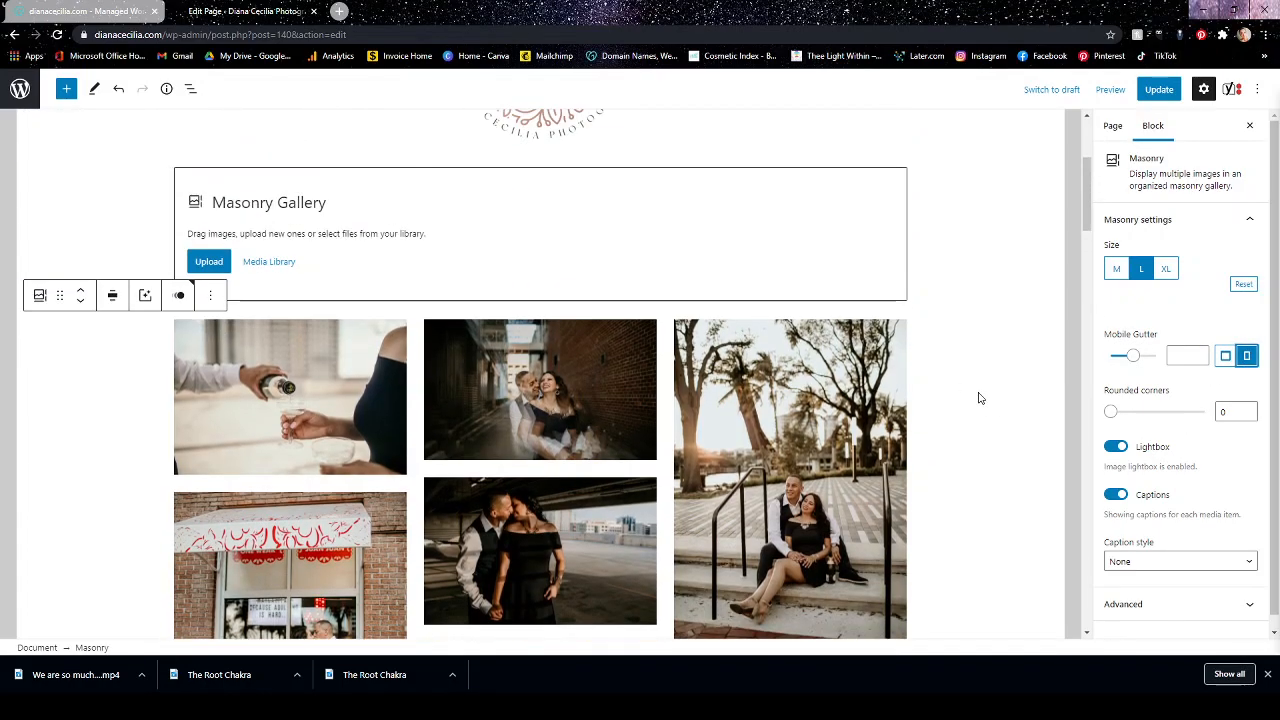
pyautogui.click(1226, 357)
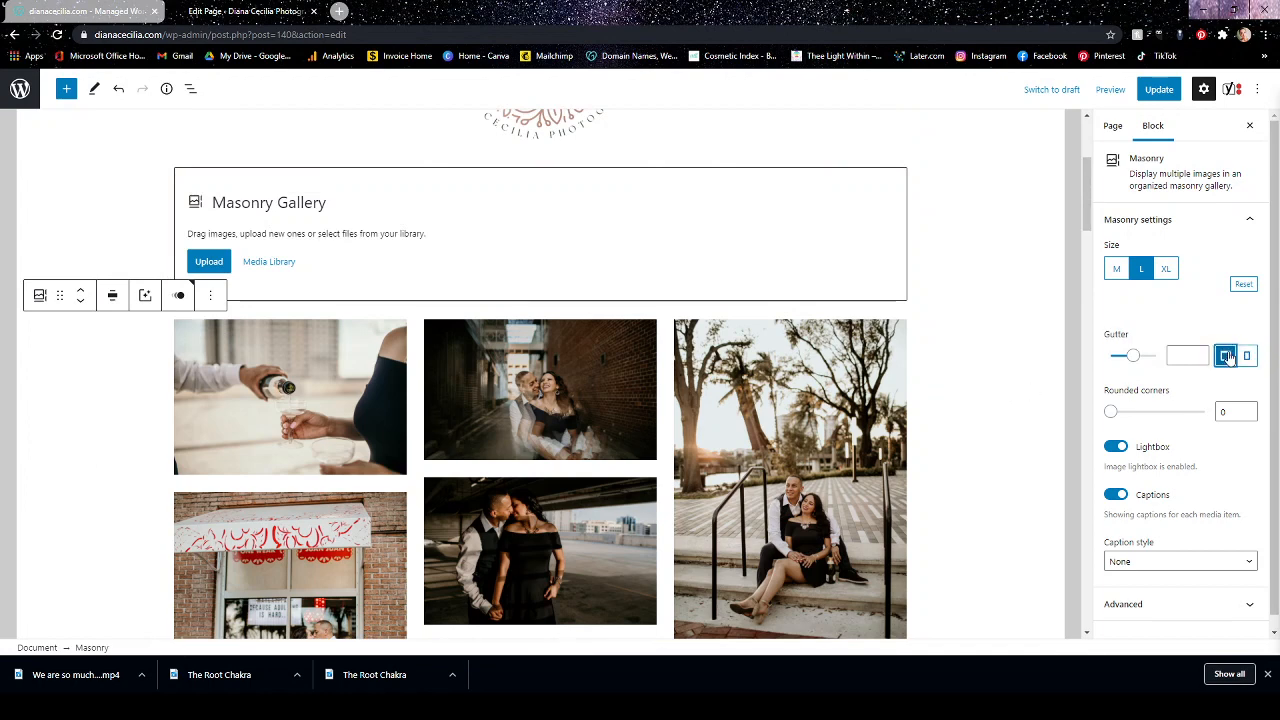
pyautogui.click(1229, 358)
pyautogui.click(1232, 360)
pyautogui.click(1247, 358)
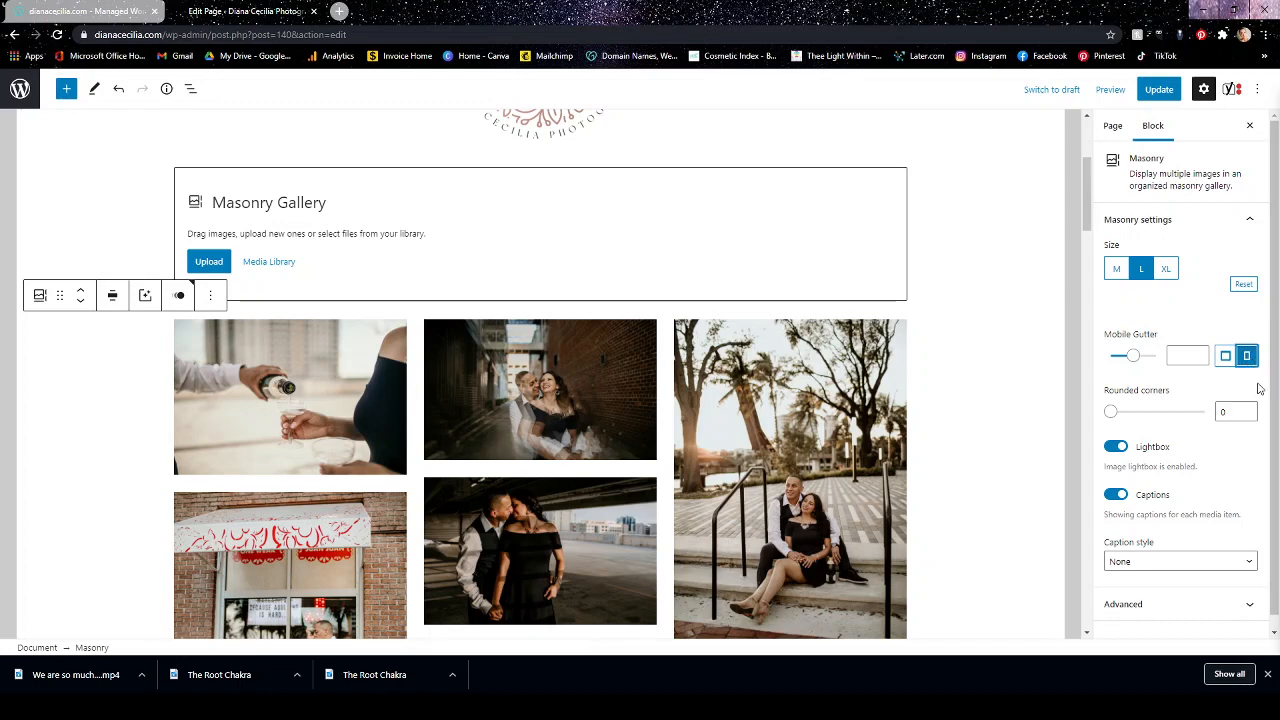
pyautogui.scroll(-1, 1215, 395)
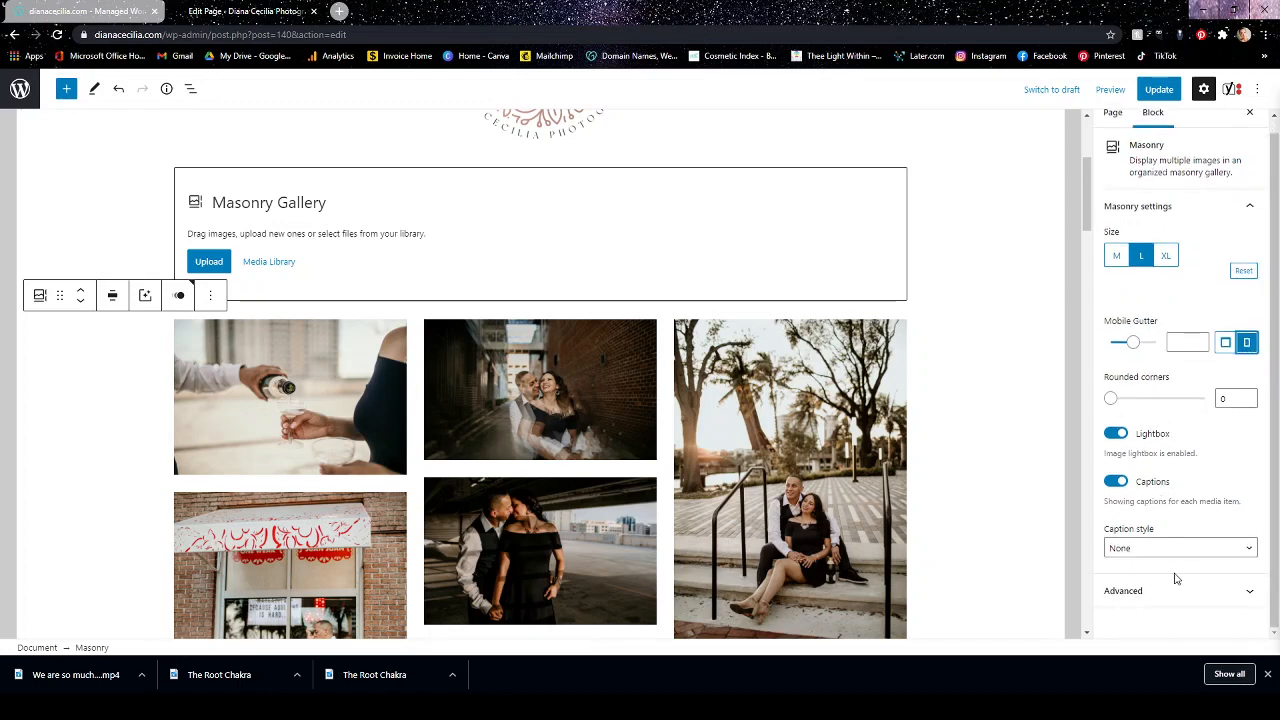
pyautogui.scroll(1, 1191, 356)
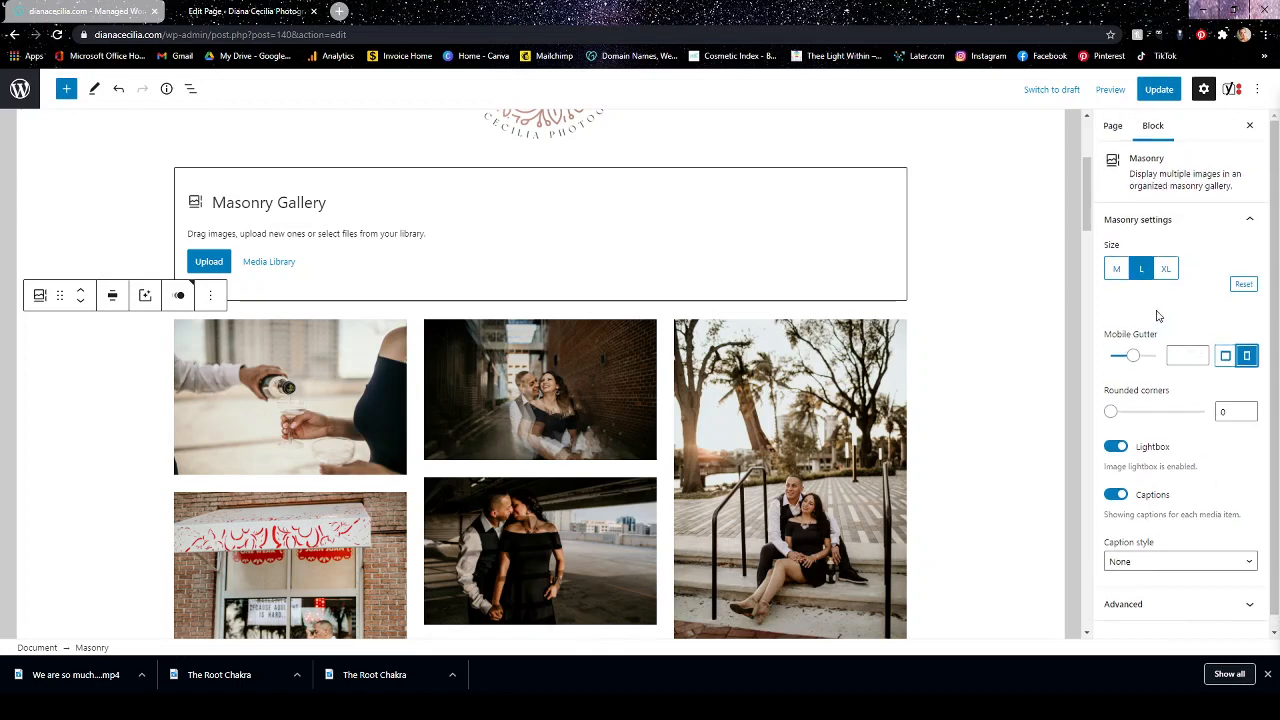
# Examine the Engagements page settings from status and visibility through page attributes and title hiding to Join.chat.
pyautogui.click(1112, 126)
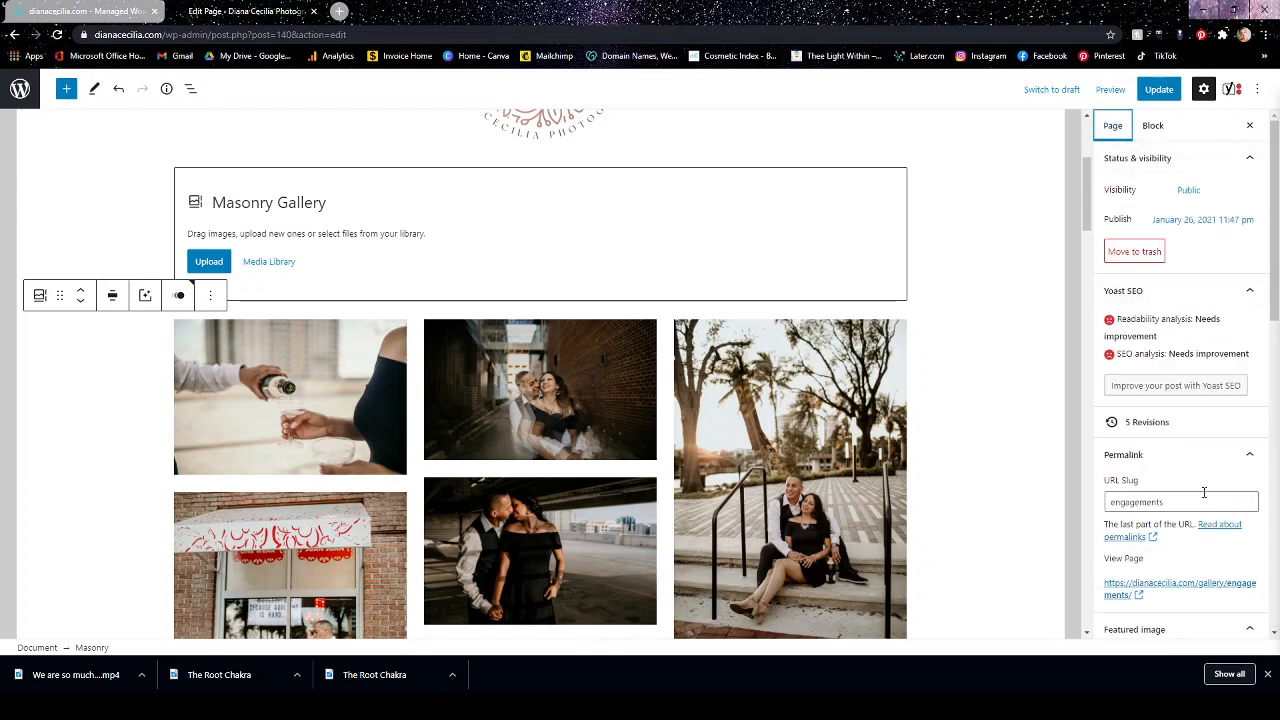
pyautogui.scroll(-3, 1204, 492)
pyautogui.scroll(-3, 1205, 498)
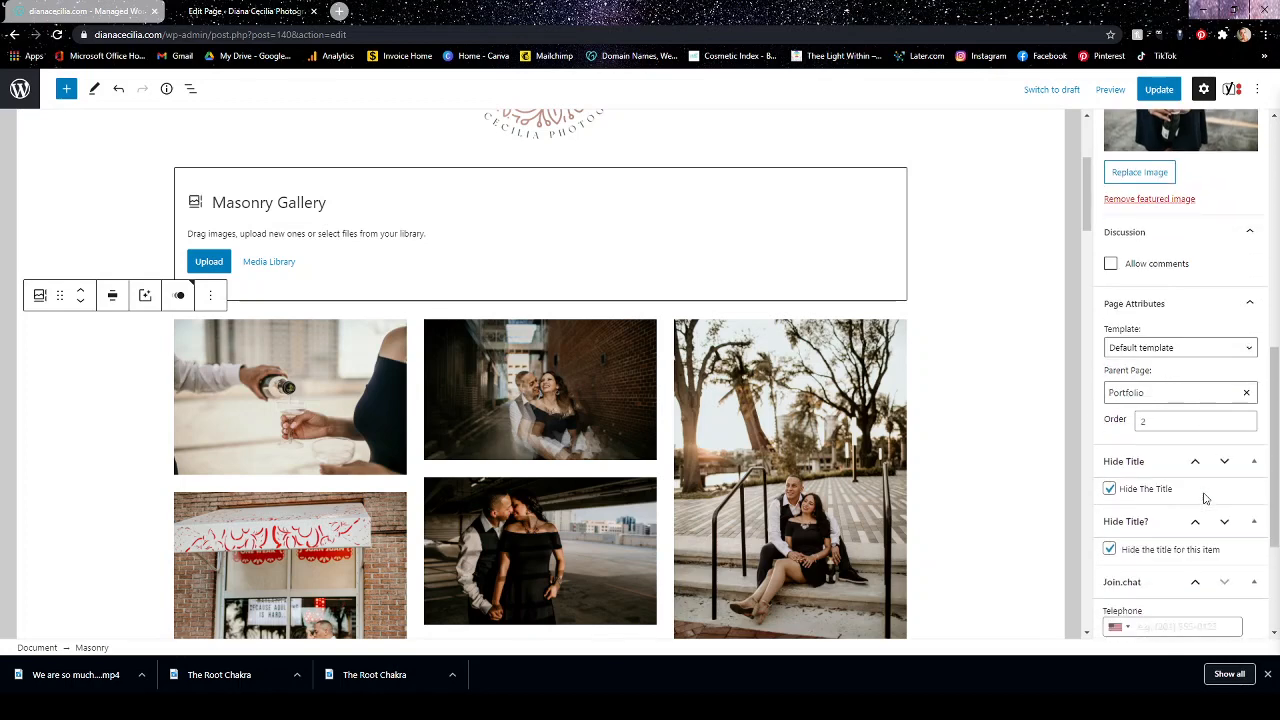
pyautogui.scroll(-2, 1205, 498)
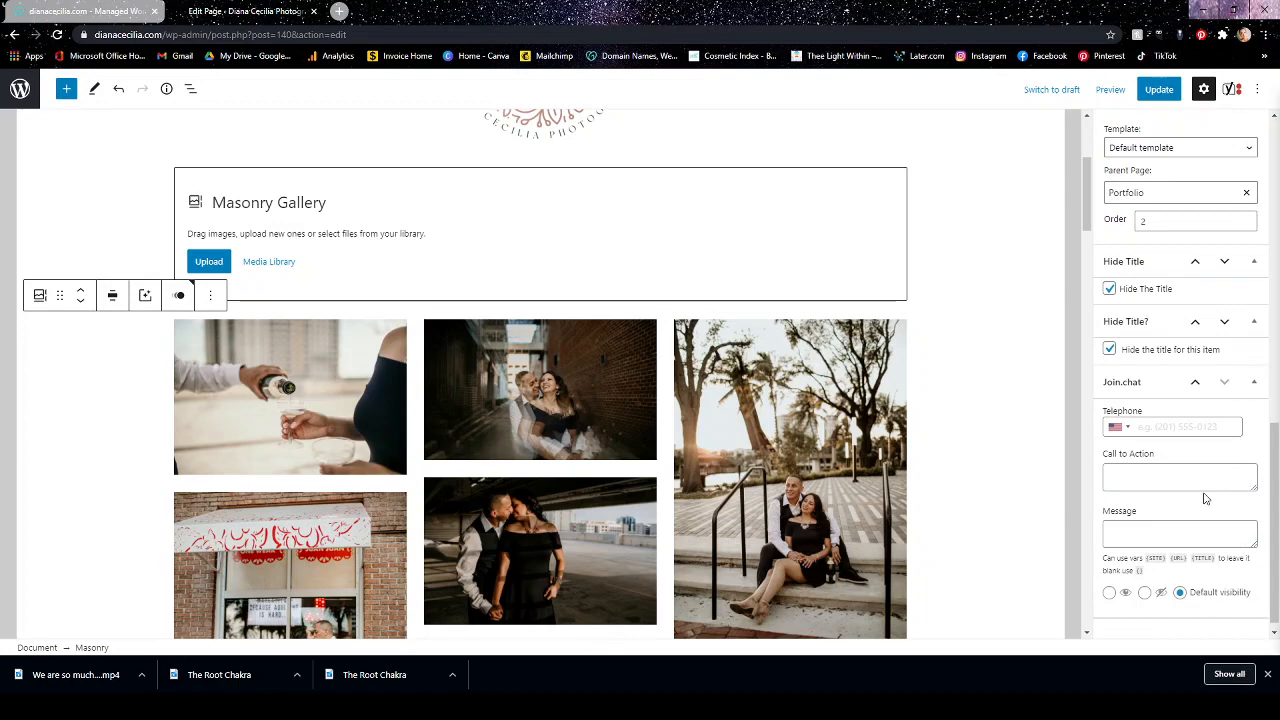
pyautogui.scroll(-1, 1205, 498)
pyautogui.scroll(10, 1205, 498)
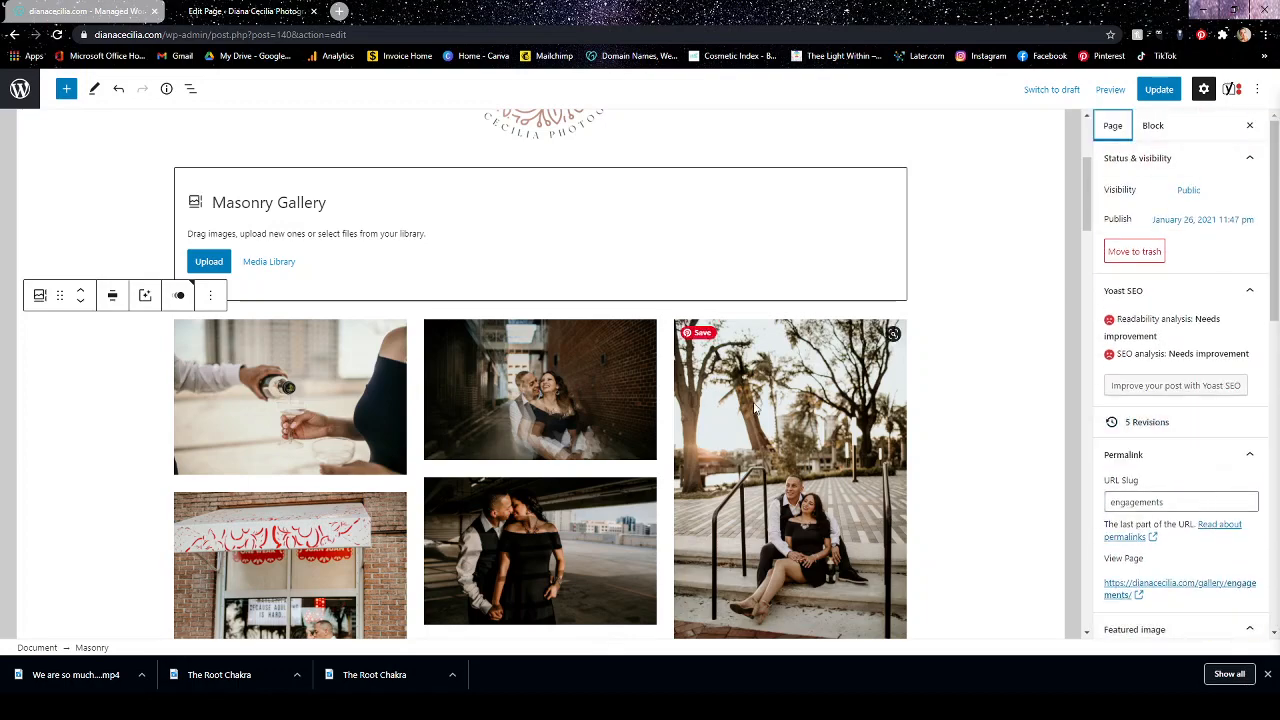
# Look over the rearranged photos throughout the Masonry gallery, checking the layout at its lower end.
pyautogui.scroll(-3, 770, 408)
pyautogui.scroll(-4, 770, 408)
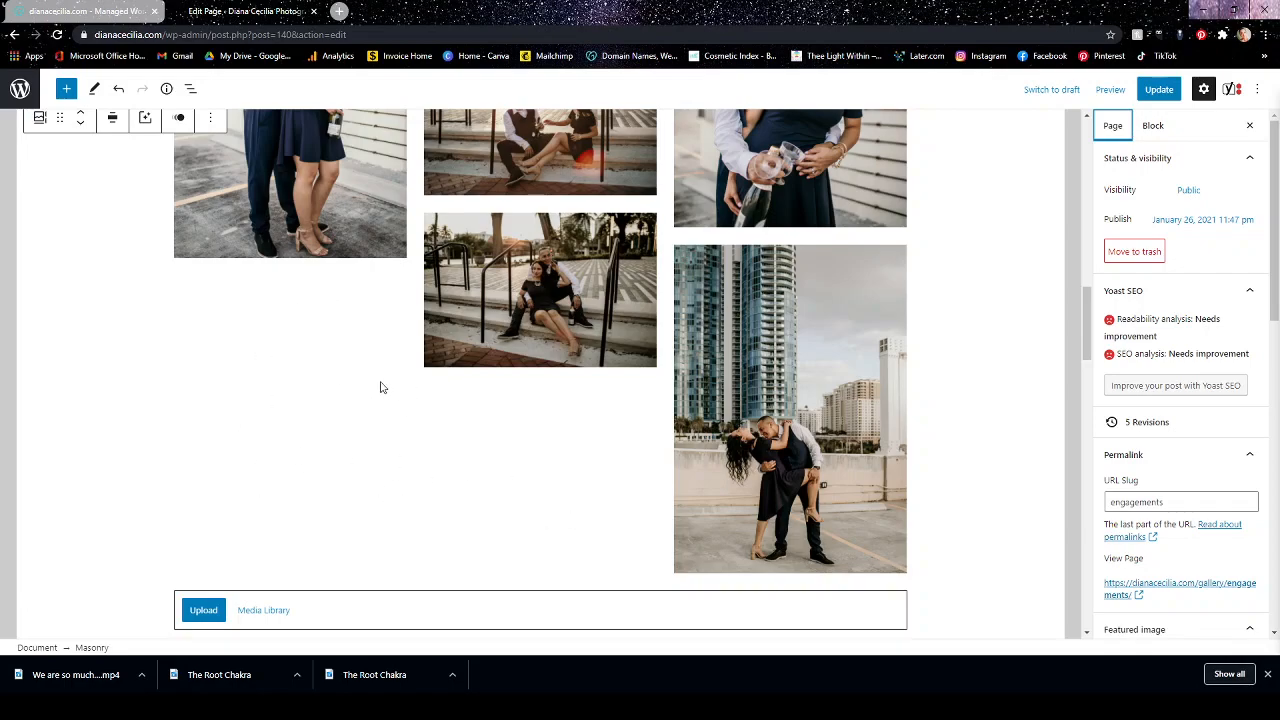
pyautogui.scroll(4, 754, 396)
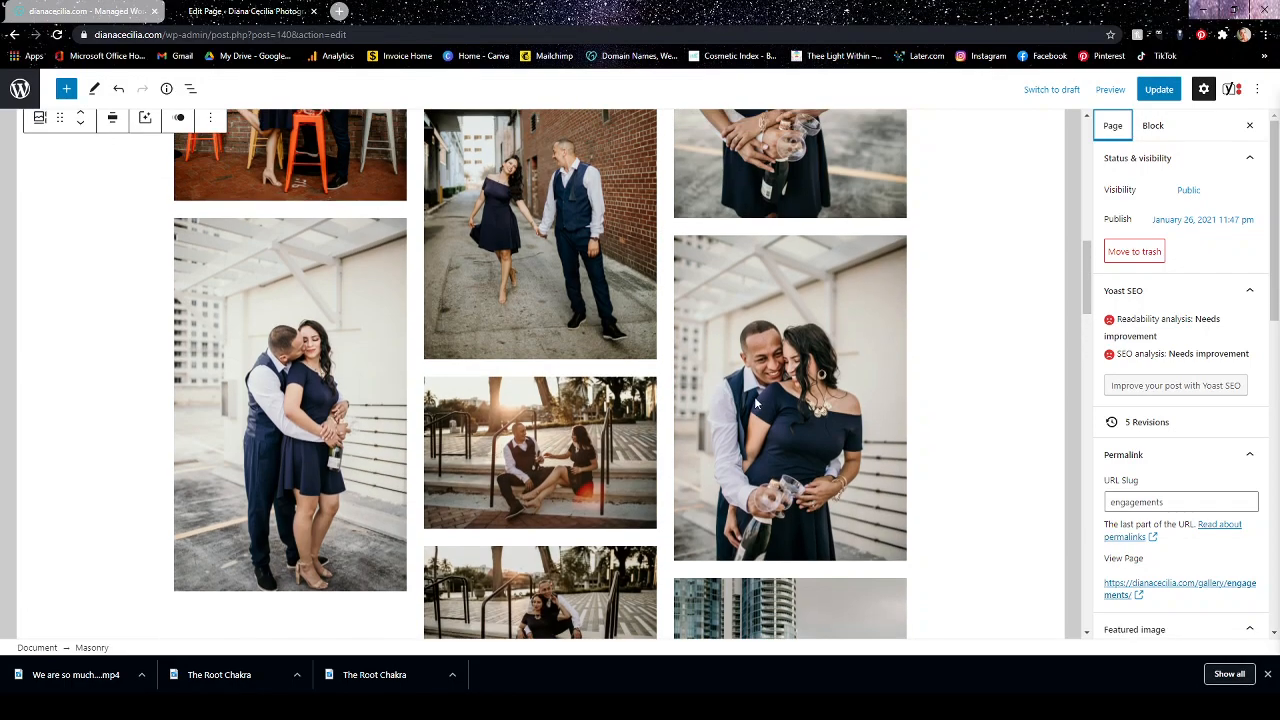
pyautogui.scroll(8, 754, 396)
pyautogui.scroll(-9, 748, 400)
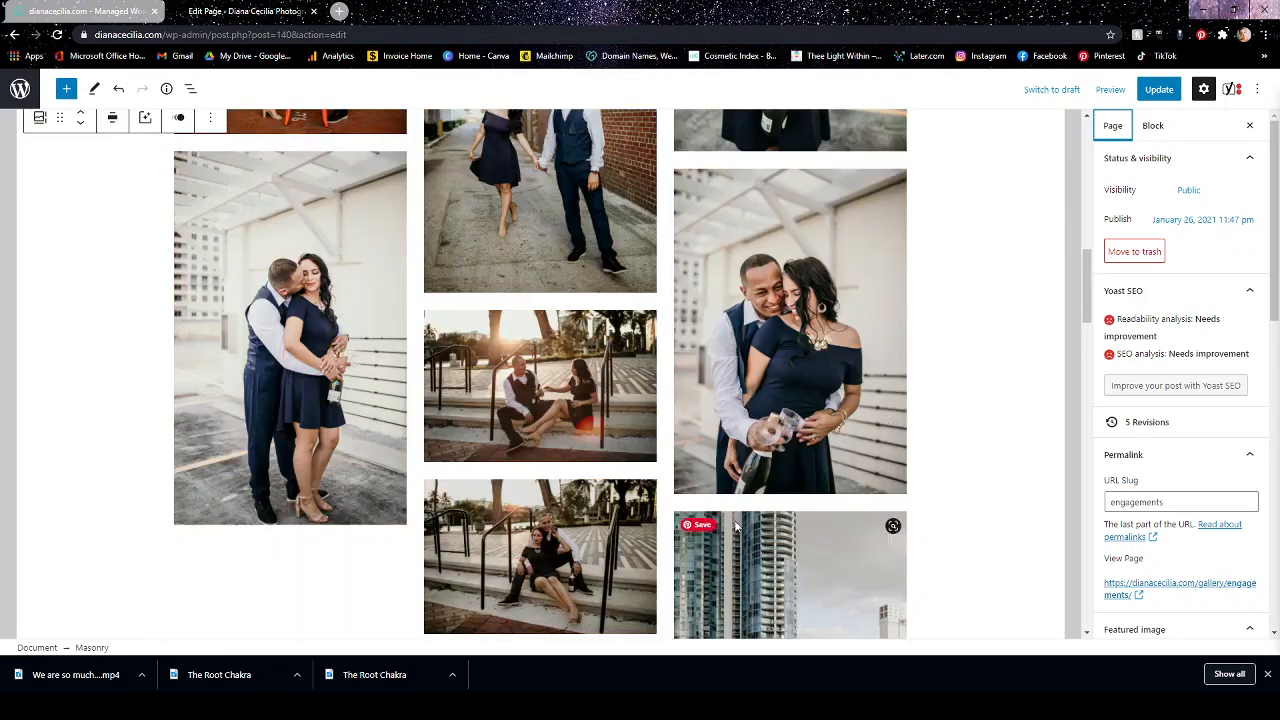
pyautogui.scroll(-4, 532, 540)
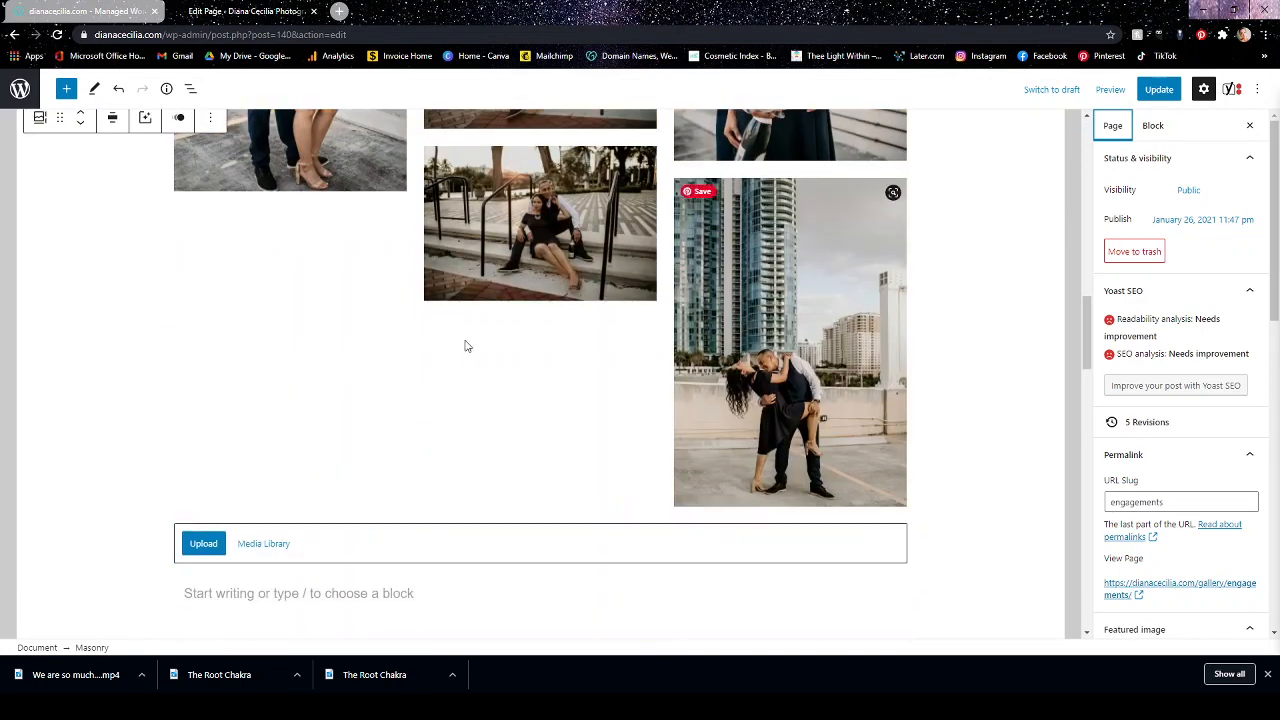
pyautogui.scroll(3, 617, 322)
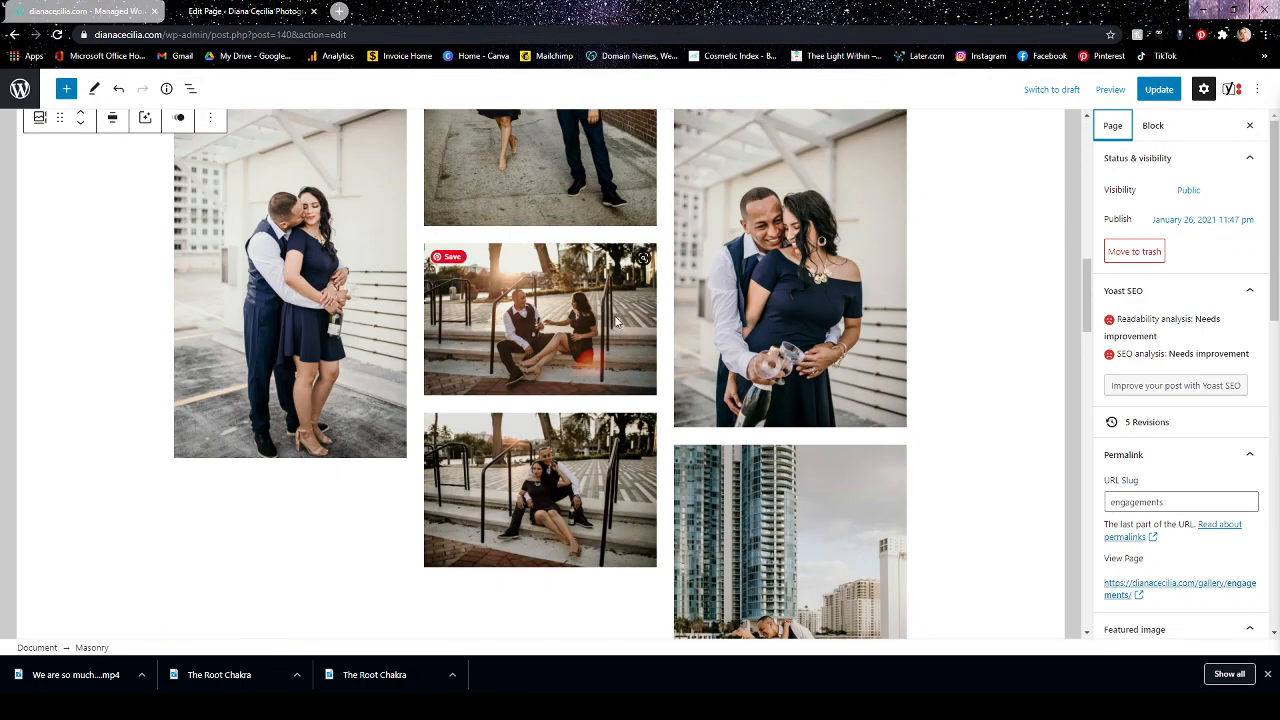
pyautogui.scroll(2, 617, 322)
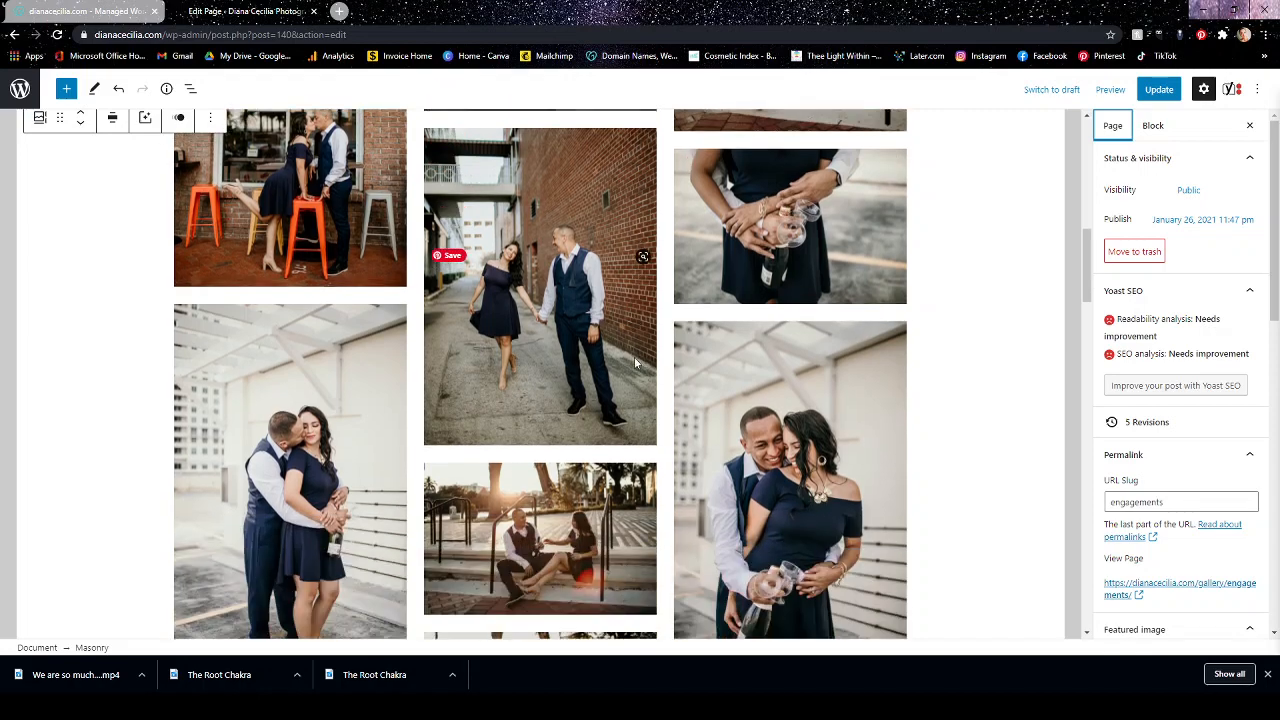
pyautogui.scroll(-4, 636, 363)
pyautogui.scroll(7, 571, 457)
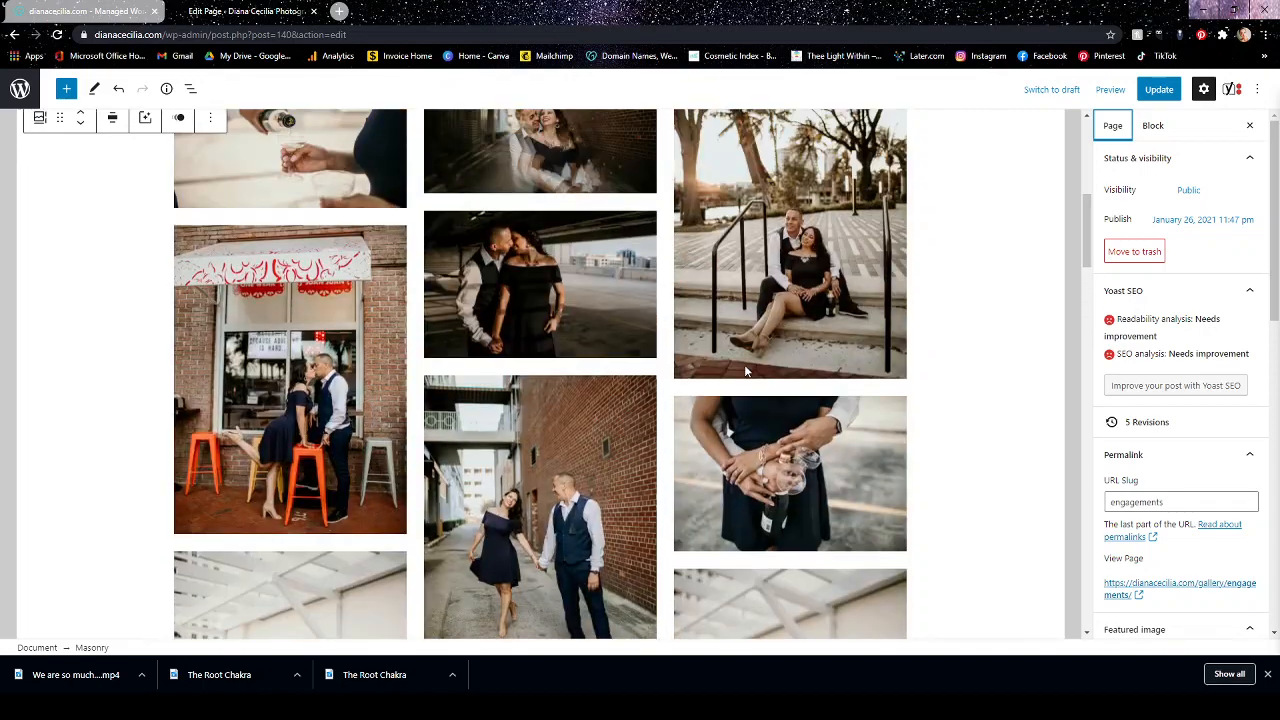
# Remove the slide-in animation from the Masonry gallery and update the Engagements page.
pyautogui.scroll(4, 745, 371)
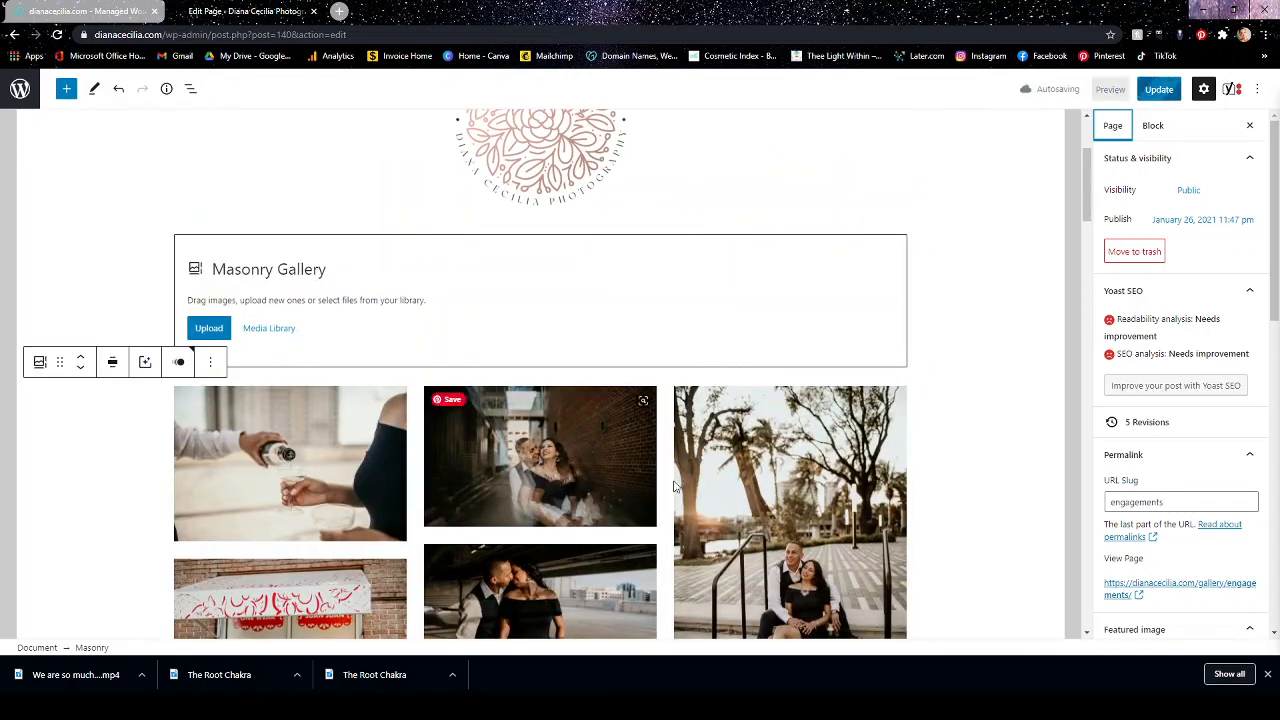
pyautogui.click(178, 361)
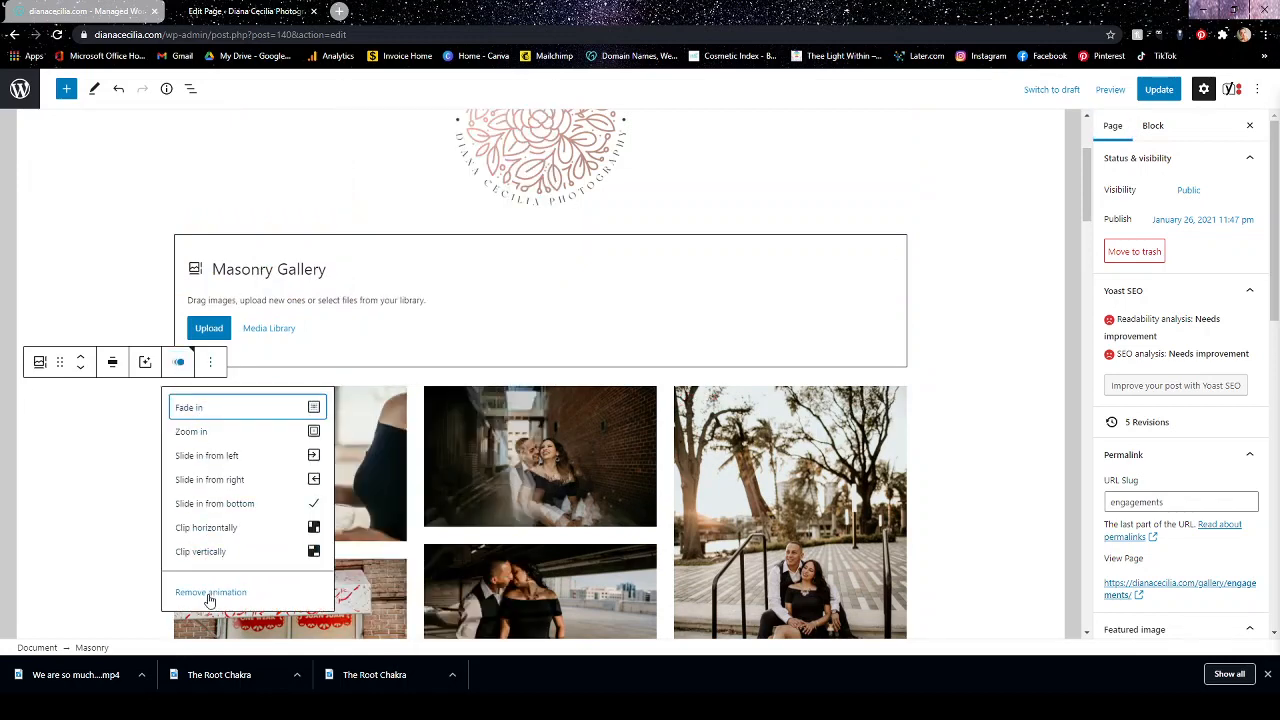
pyautogui.click(212, 592)
pyautogui.click(337, 236)
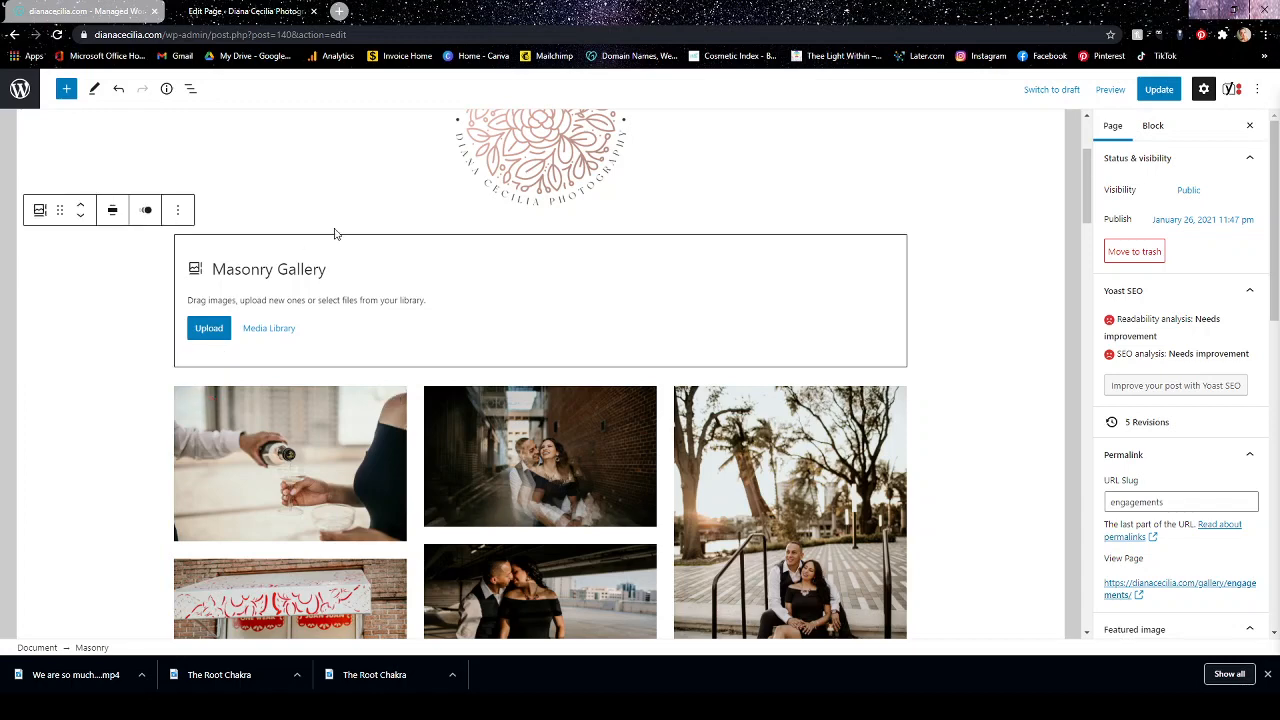
pyautogui.click(1159, 89)
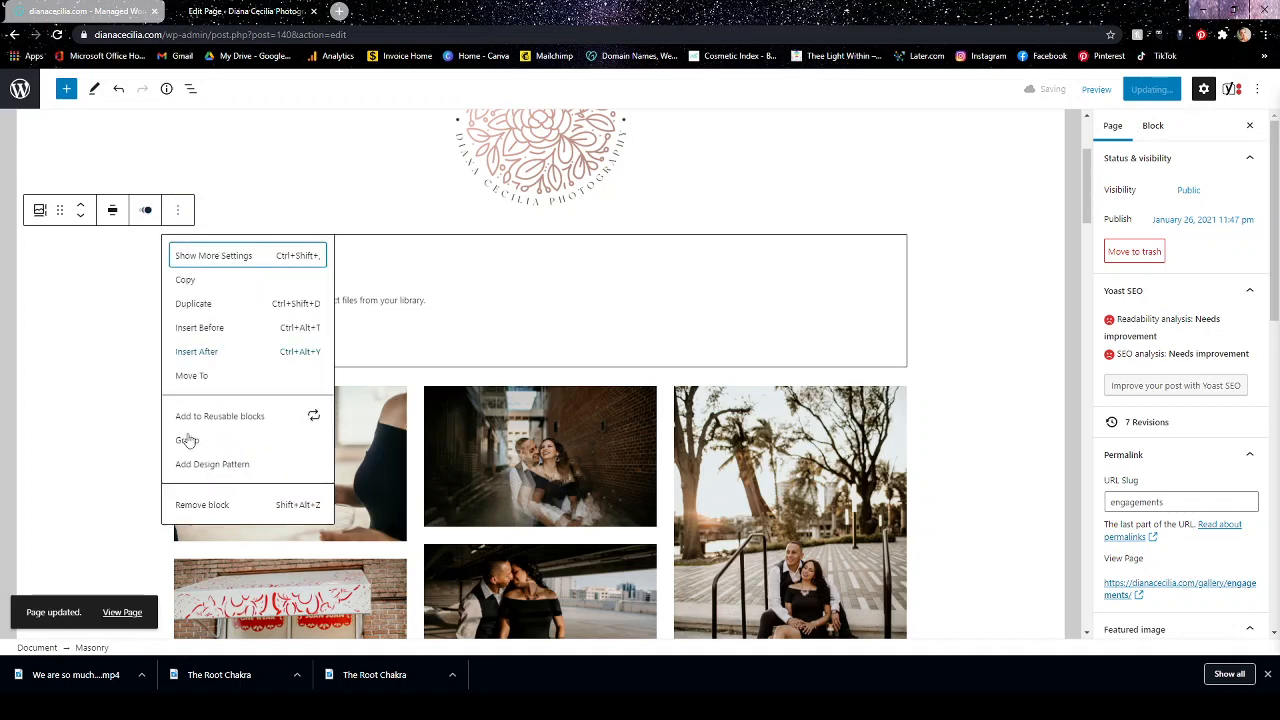
# Remove the empty Masonry gallery block below the logo and return to the Pages list.
pyautogui.click(200, 504)
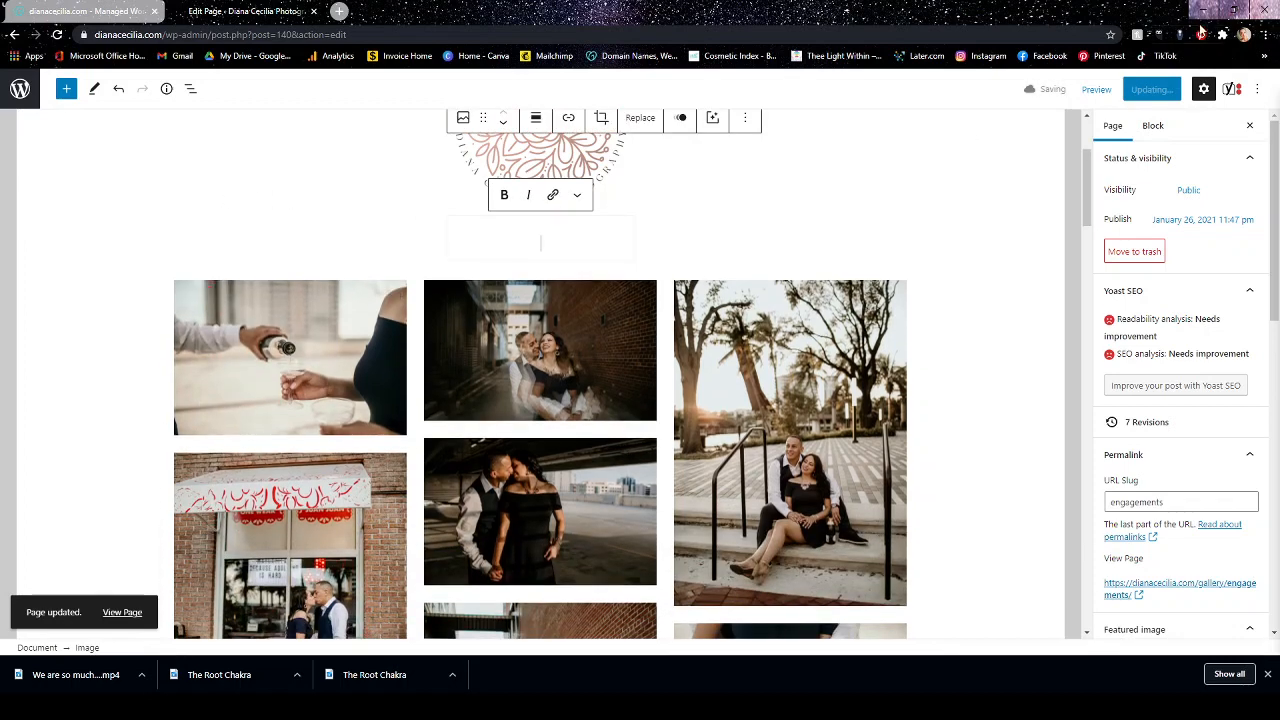
pyautogui.click(983, 216)
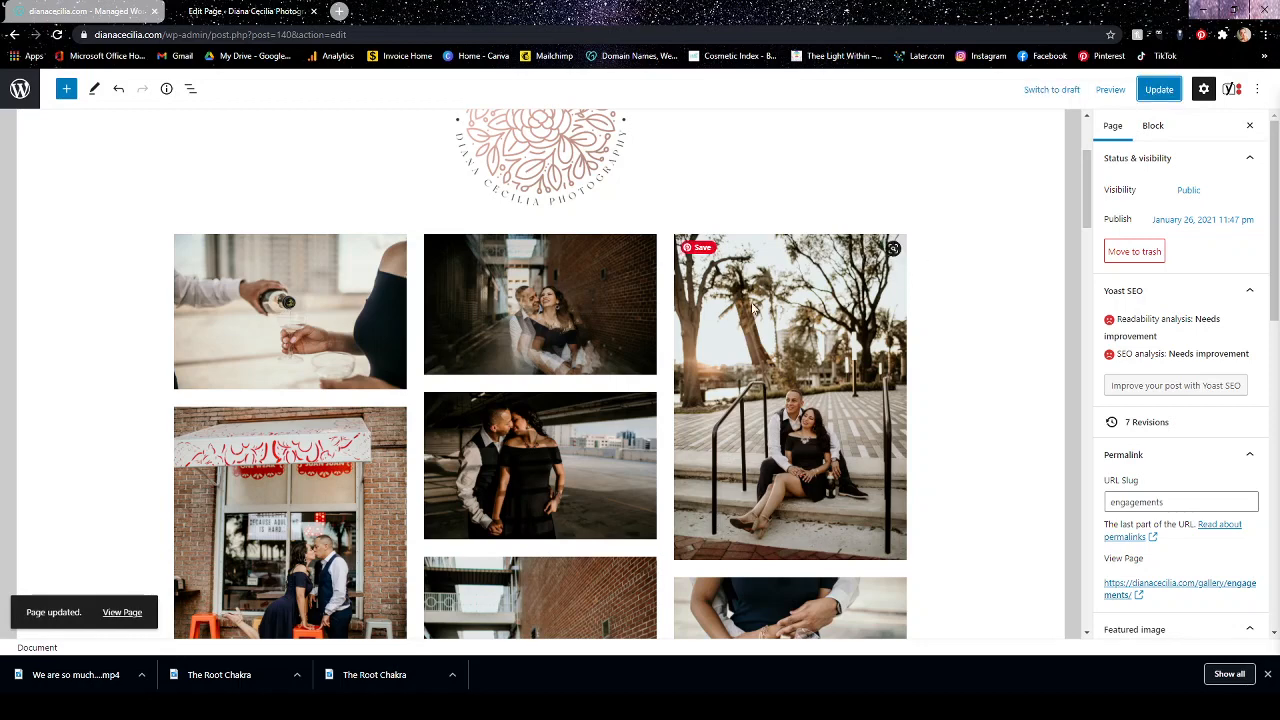
pyautogui.click(20, 89)
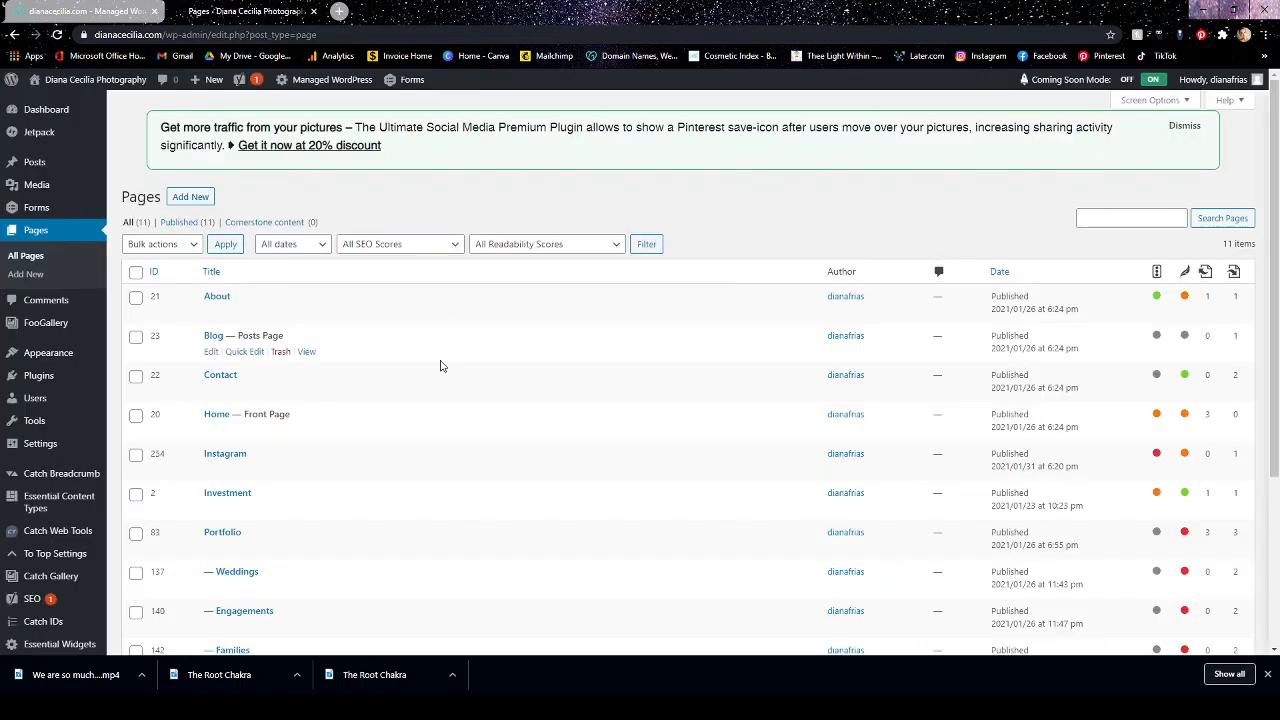
# Look over the Pages list and the comments, open FooGallery and skip its usage-data opt-in.
pyautogui.scroll(-2, 438, 368)
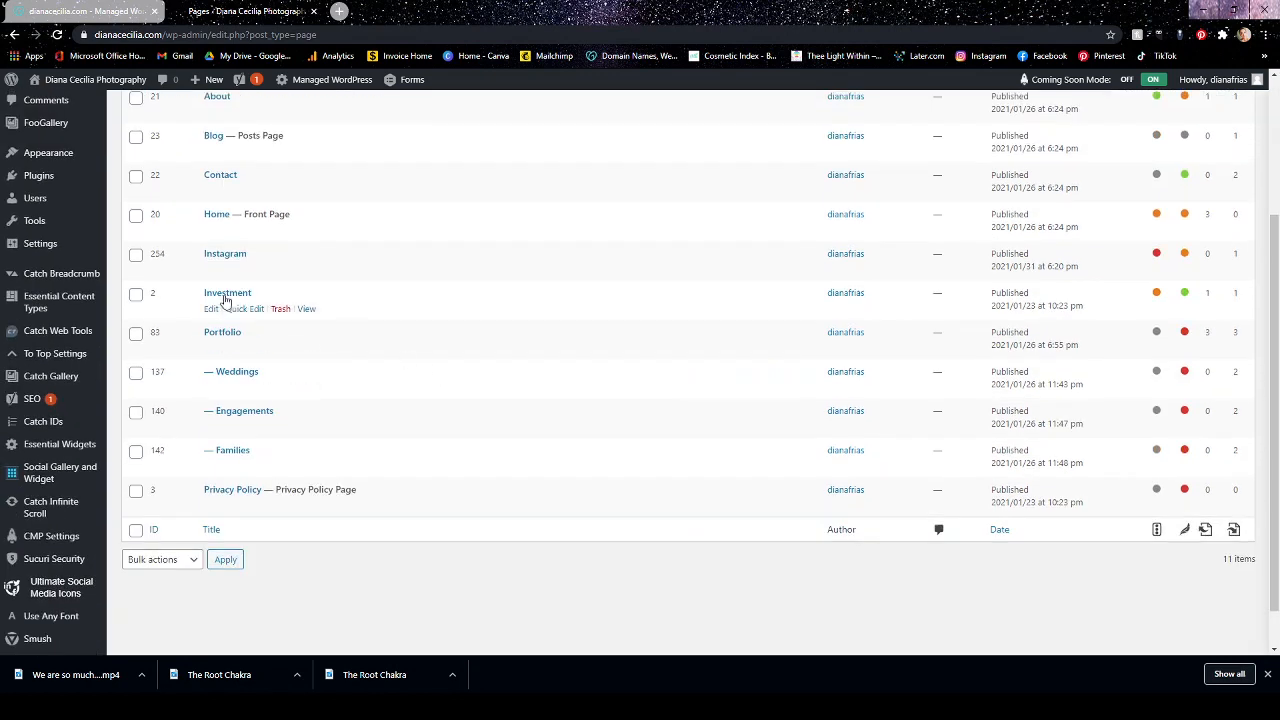
pyautogui.scroll(2, 443, 366)
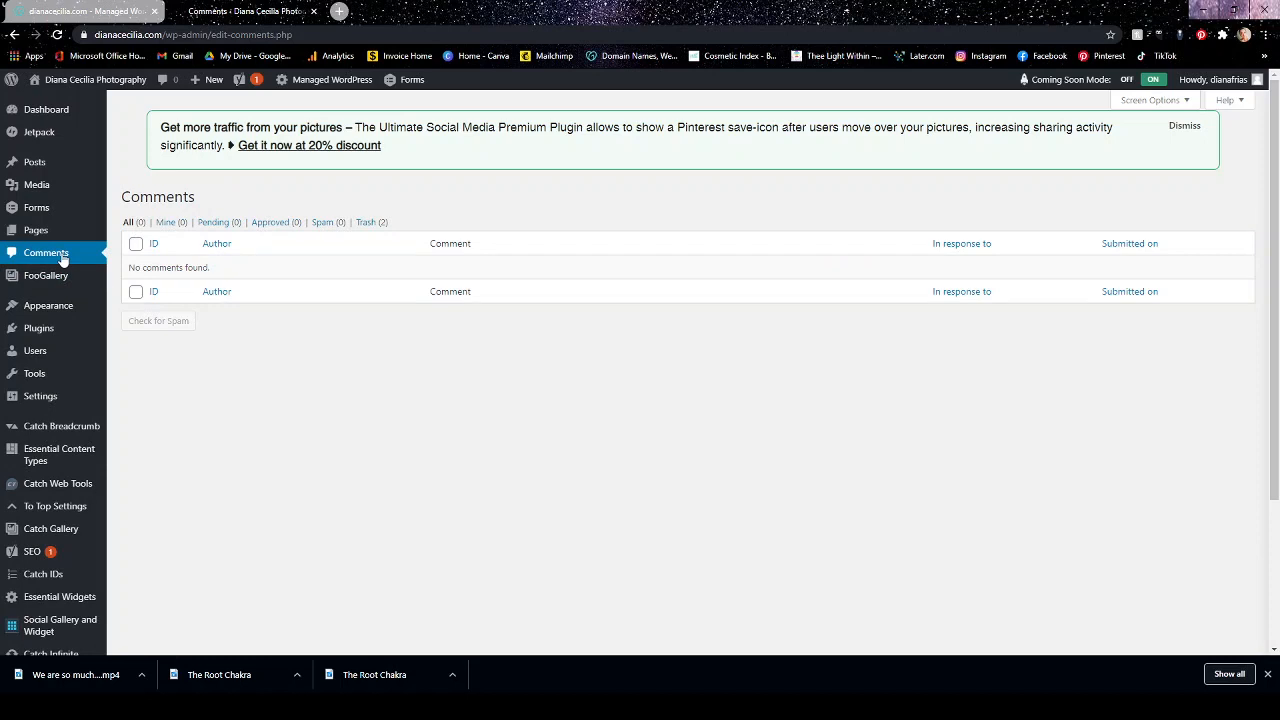
pyautogui.click(48, 278)
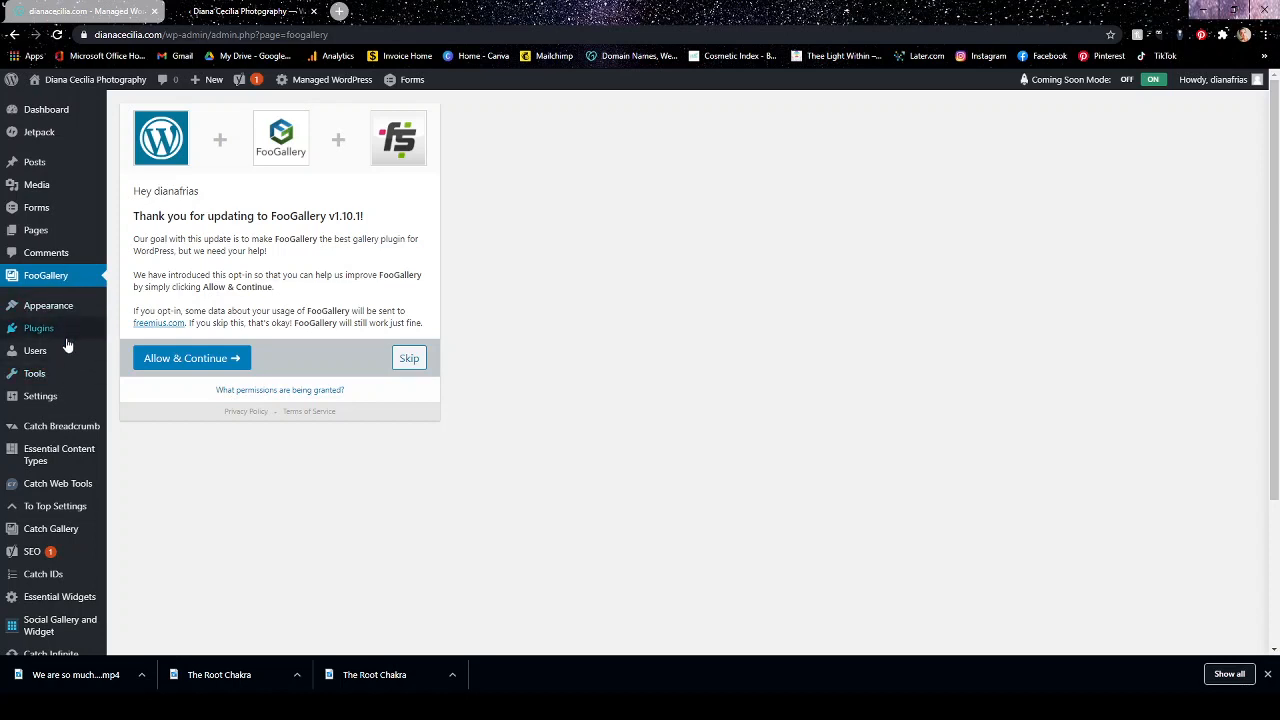
pyautogui.moveTo(62, 362)
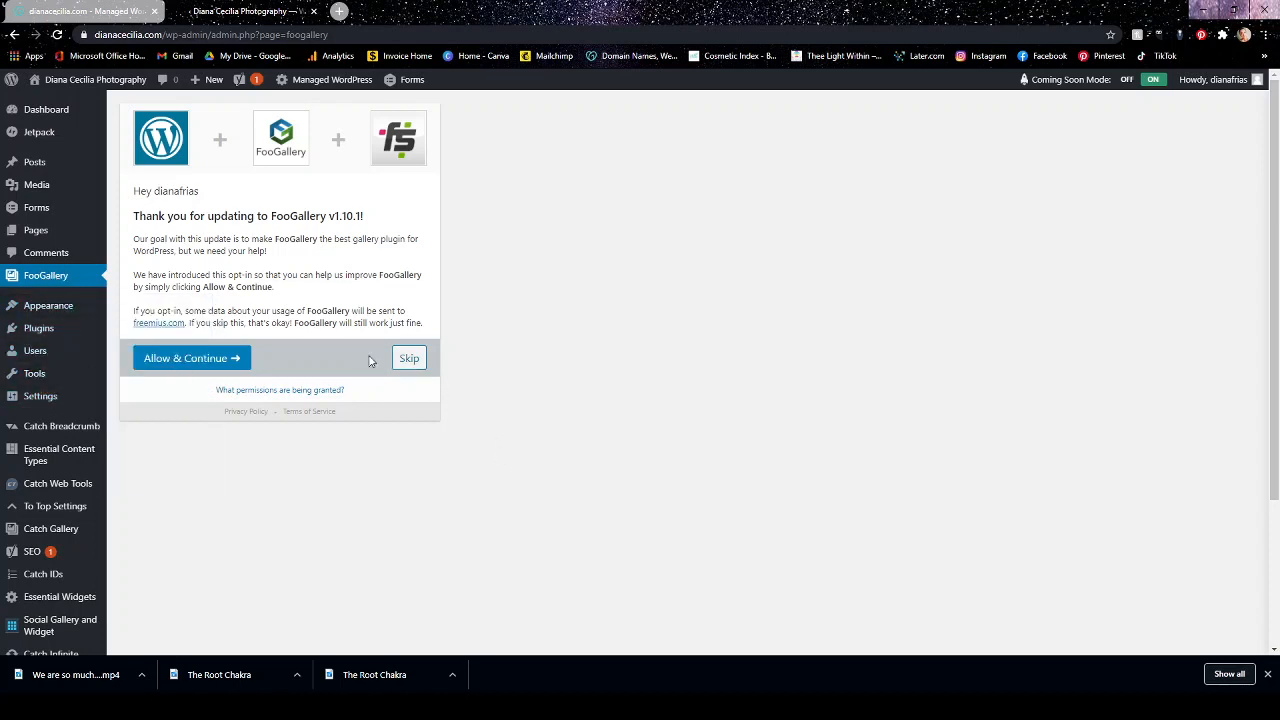
pyautogui.click(408, 360)
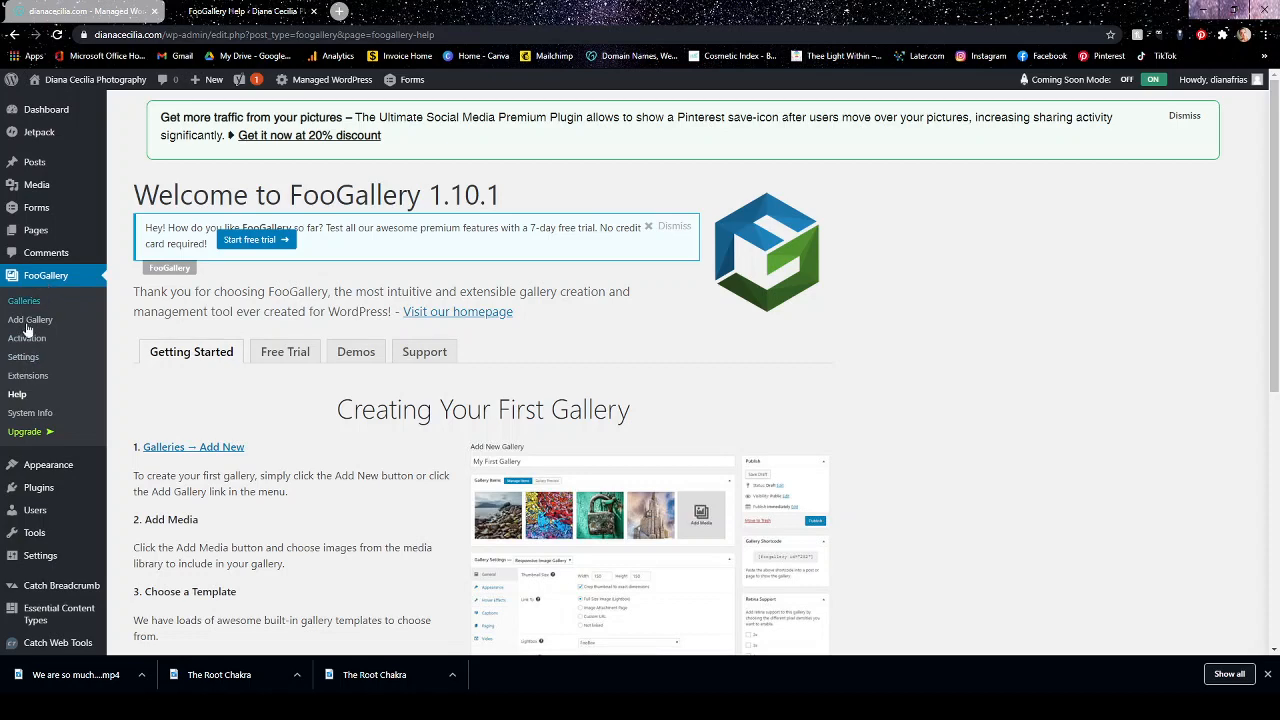
# Delete the unused Catch Wedding theme from the installed themes and confirm the deletion.
pyautogui.scroll(-2, 52, 320)
pyautogui.moveTo(55, 338)
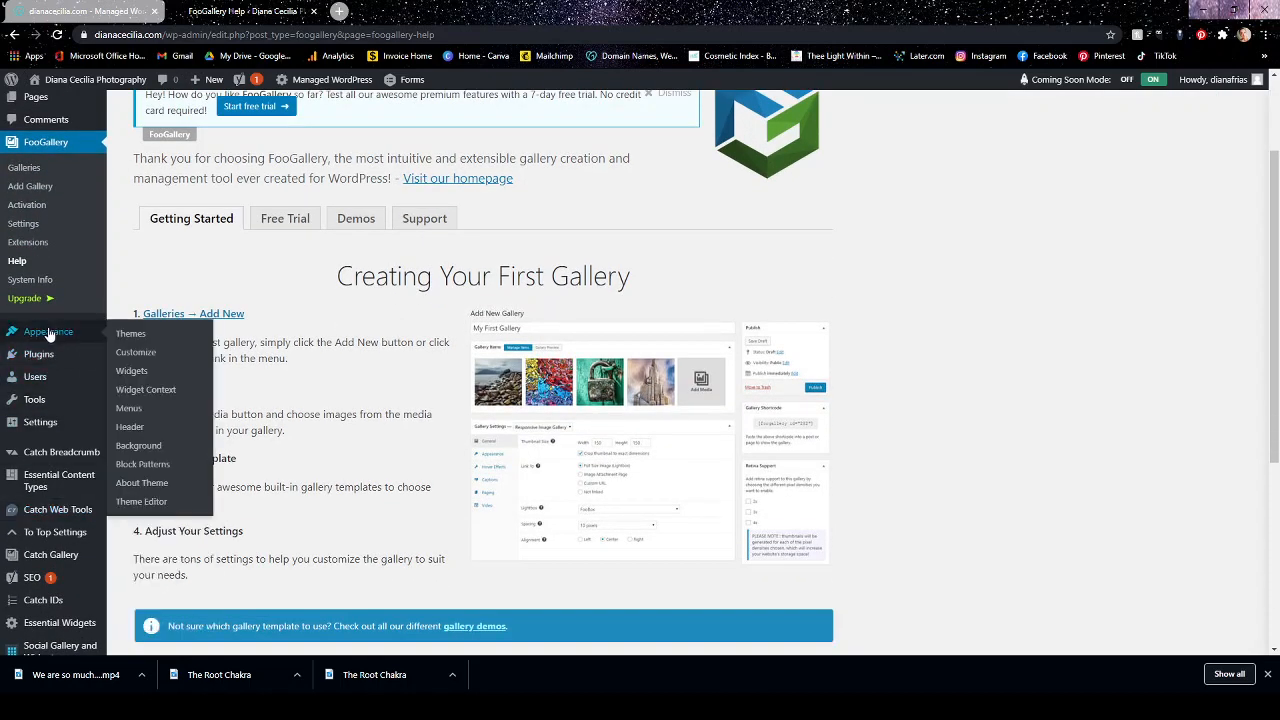
pyautogui.click(133, 337)
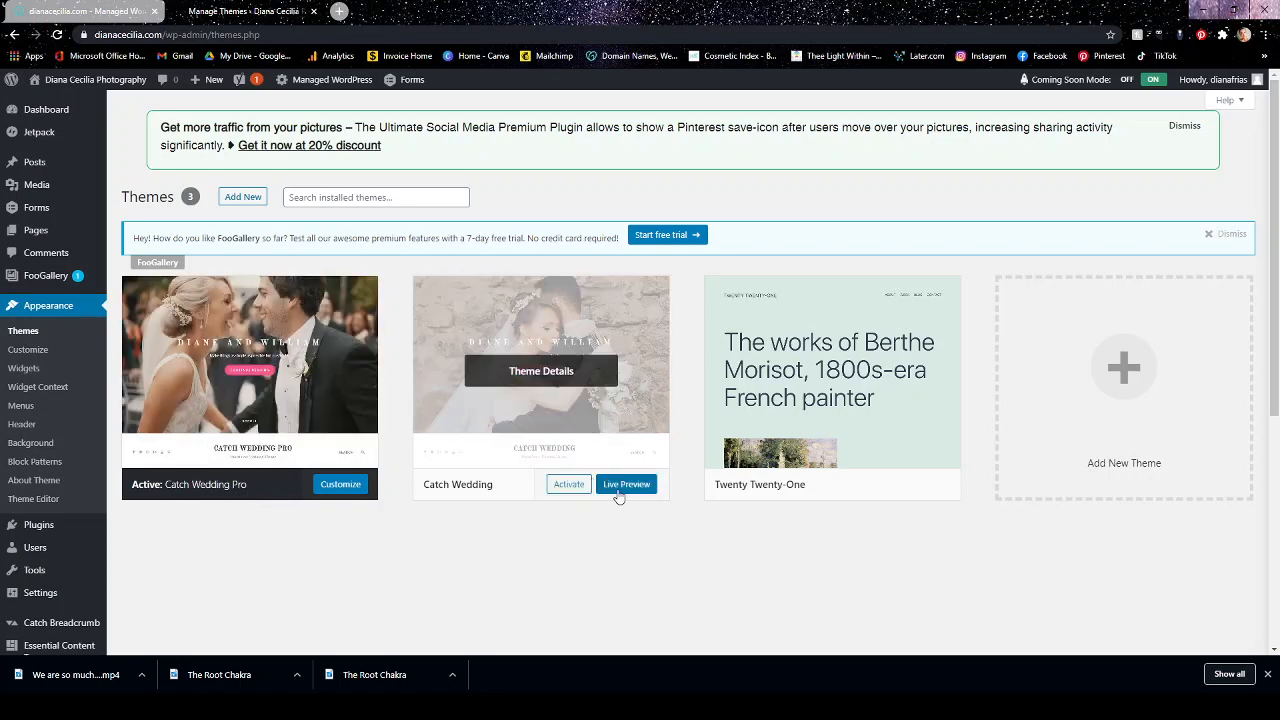
pyautogui.click(620, 338)
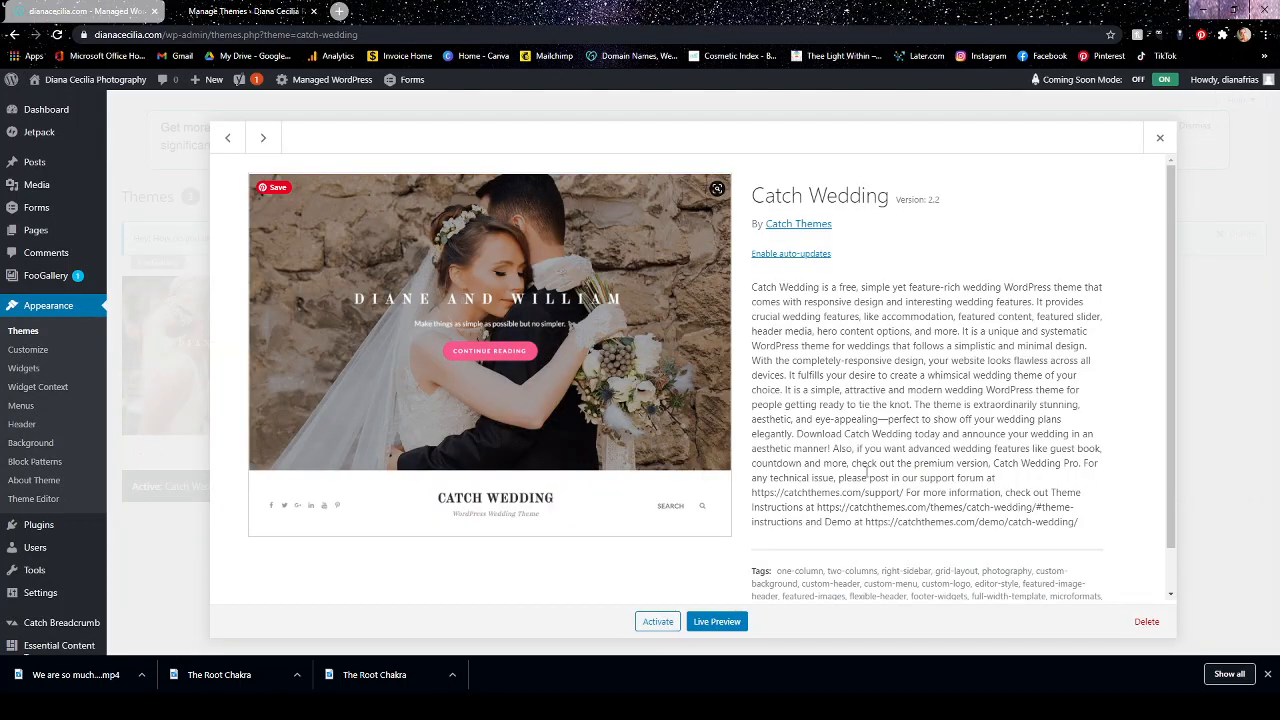
pyautogui.scroll(-1, 1036, 568)
pyautogui.click(1150, 624)
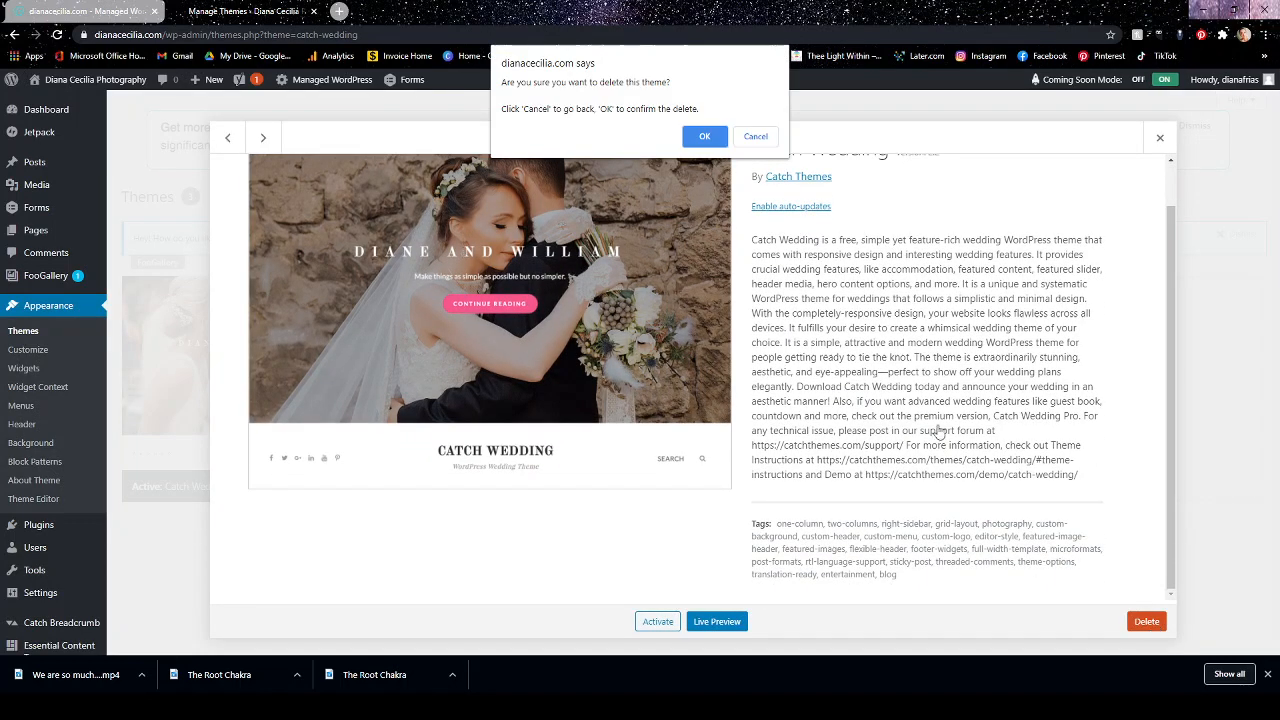
pyautogui.click(704, 133)
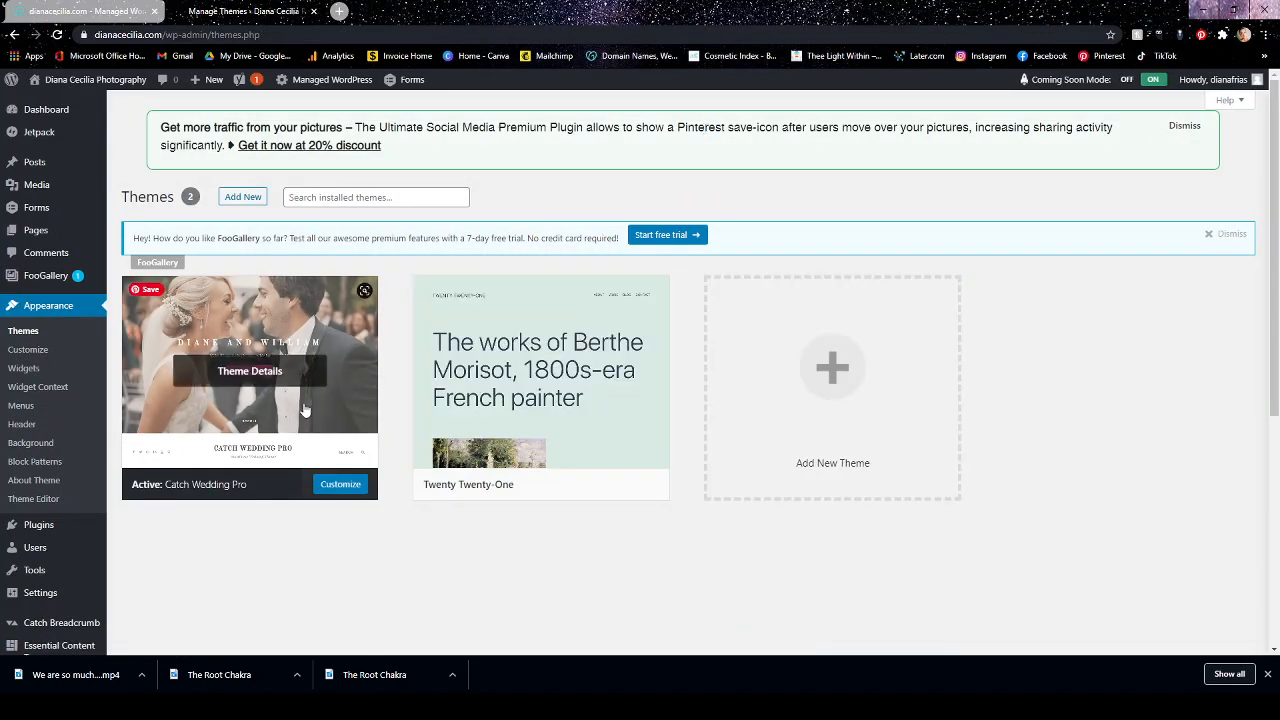
pyautogui.moveTo(555, 399)
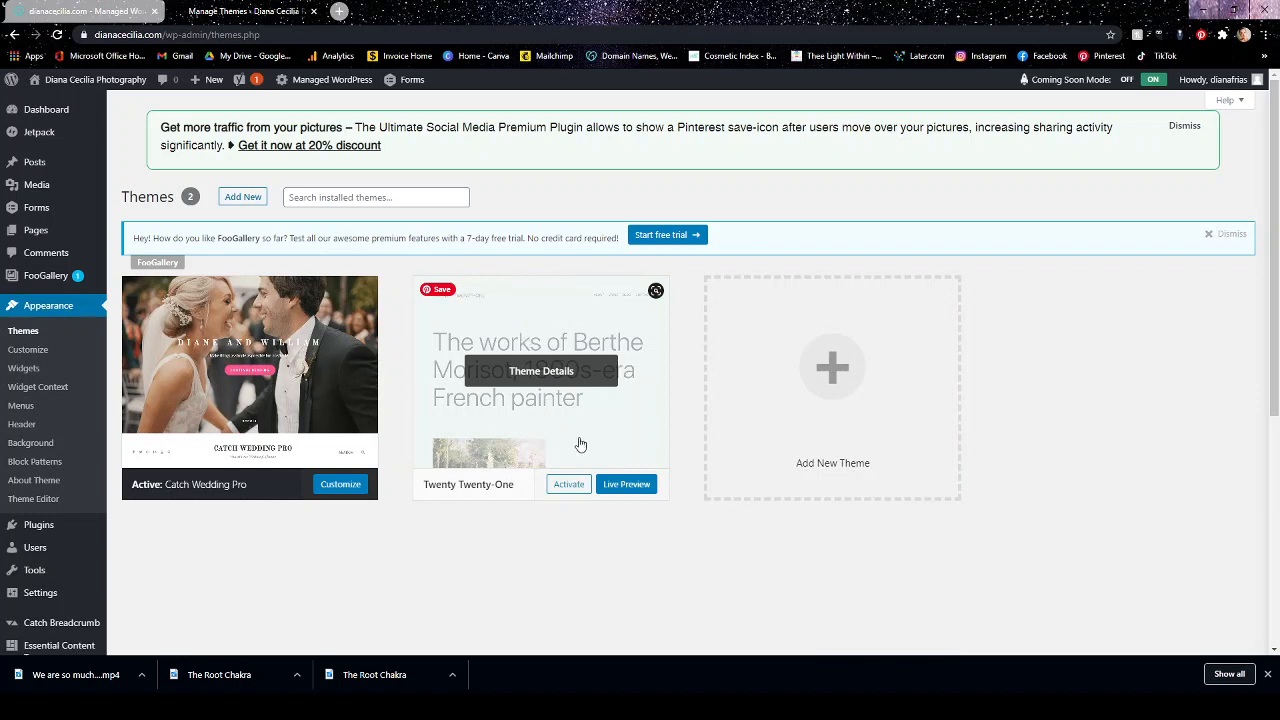
pyautogui.moveTo(262, 330)
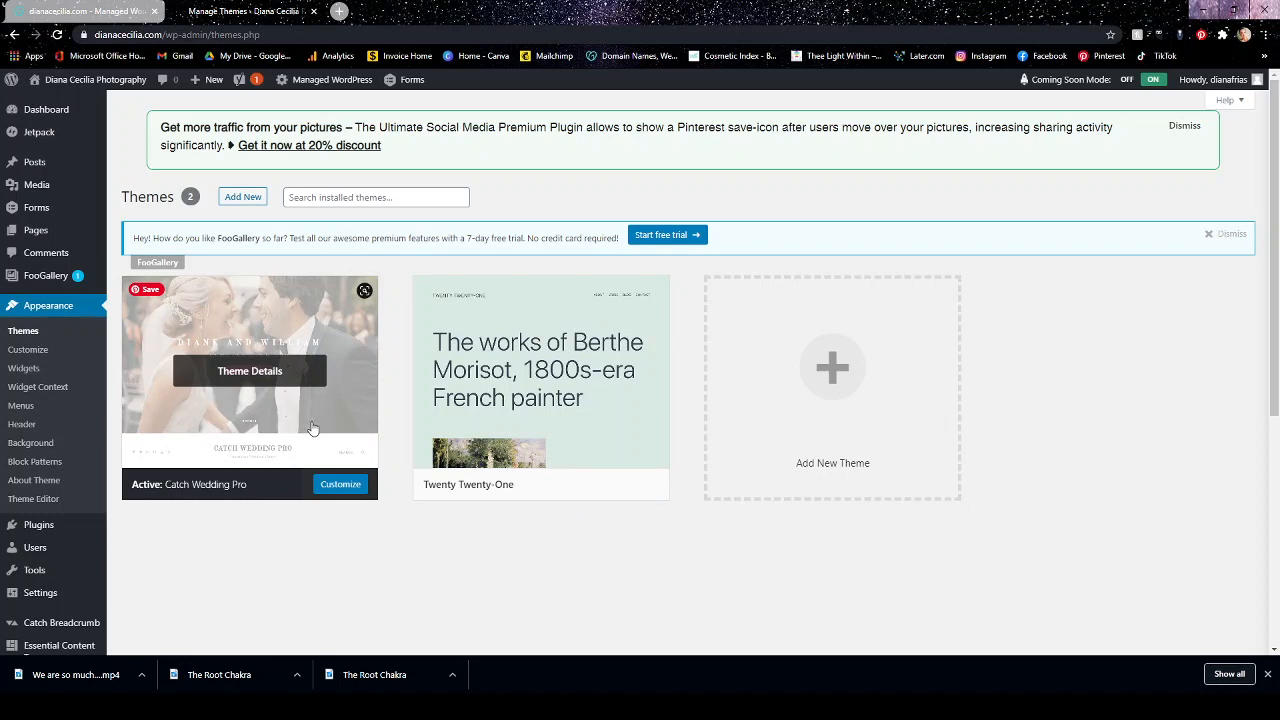
pyautogui.moveTo(535, 368)
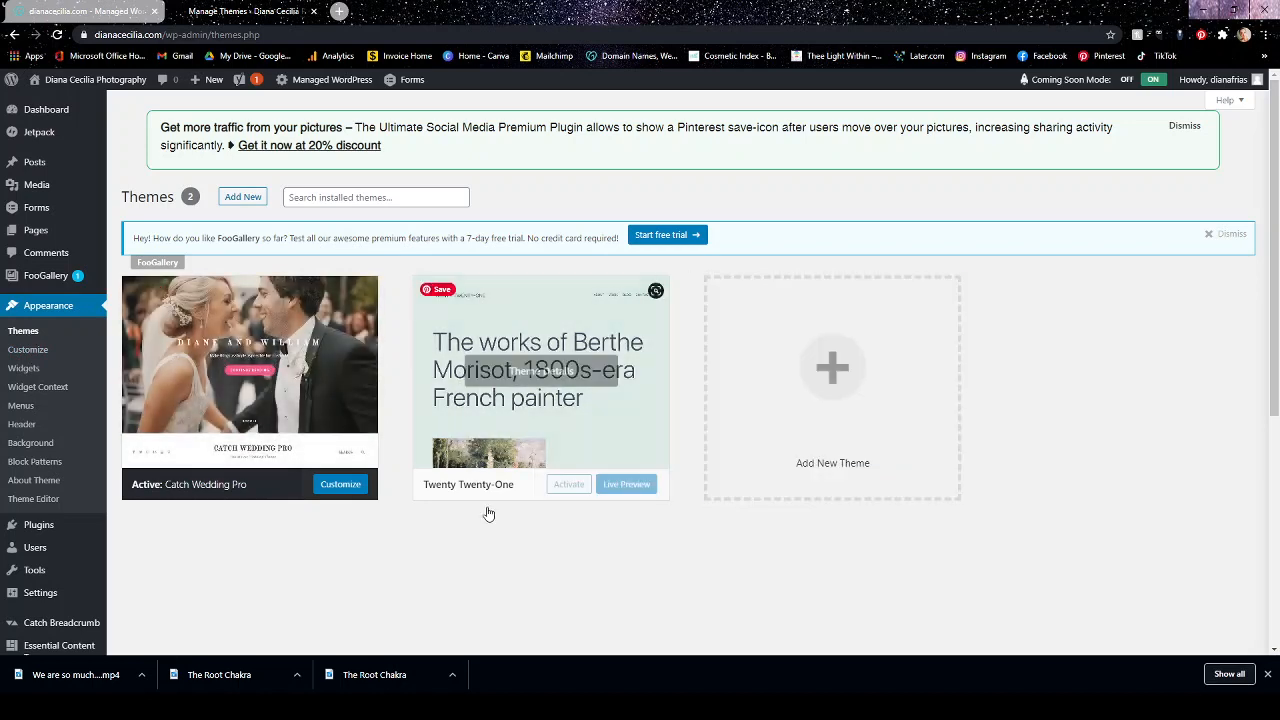
# Go to the FooGallery galleries list and dismiss the free-trial notice.
pyautogui.scroll(-2, 630, 465)
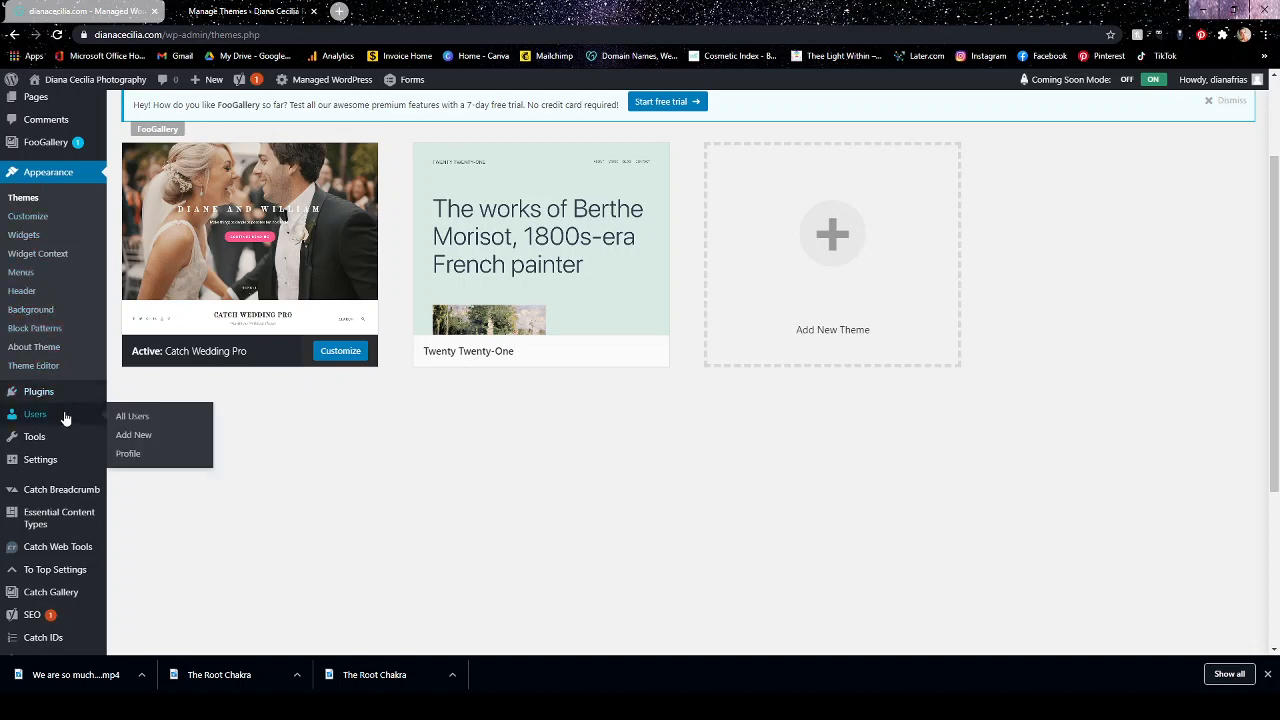
pyautogui.moveTo(60, 398)
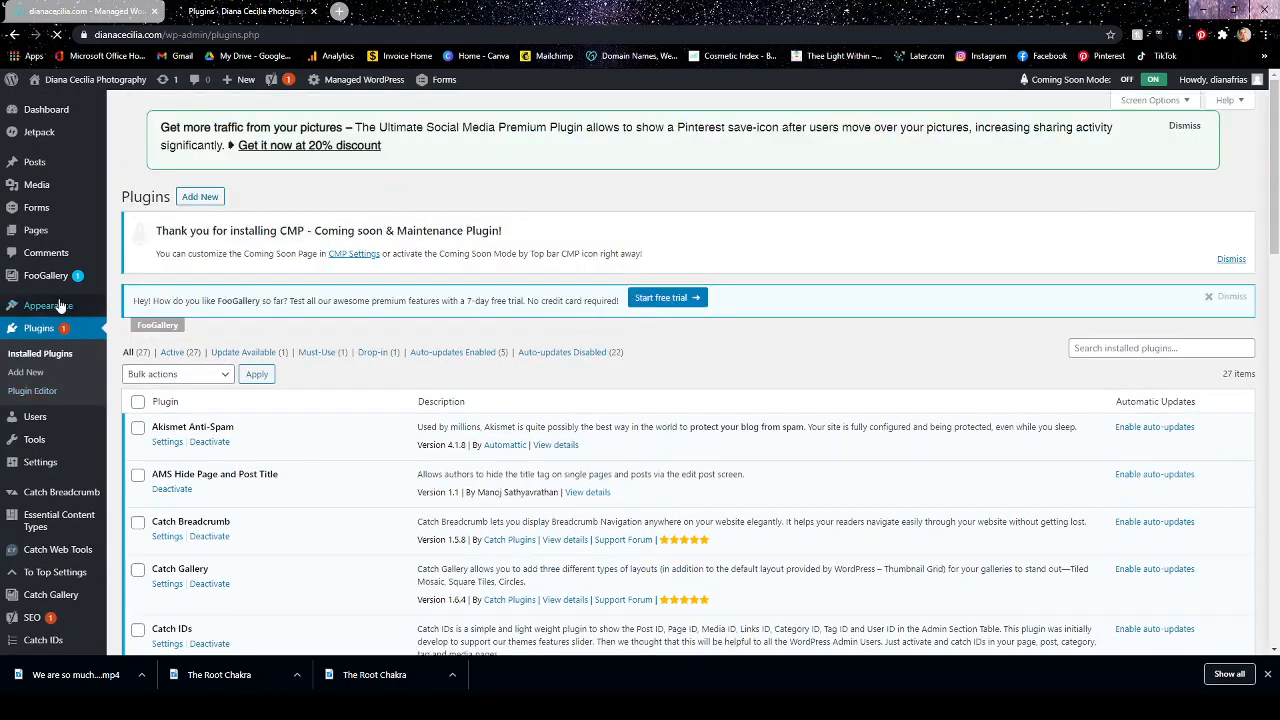
pyautogui.moveTo(60, 278)
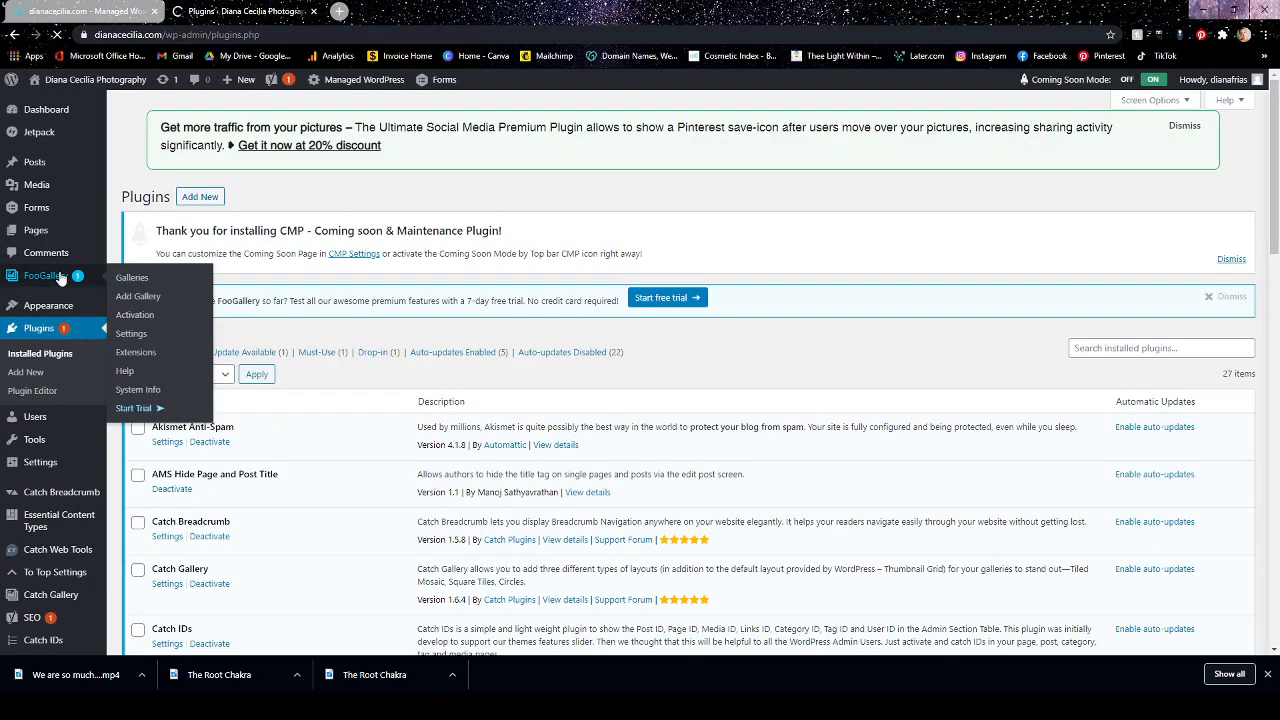
pyautogui.click(136, 407)
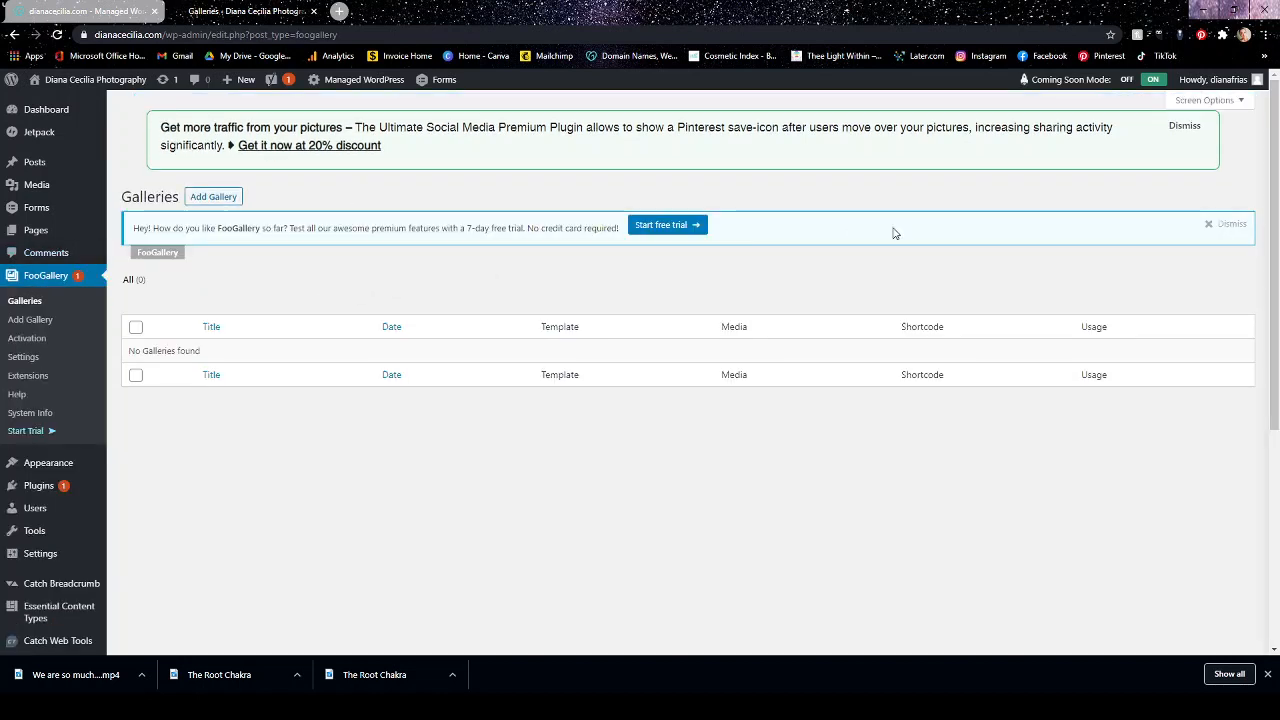
pyautogui.click(1211, 225)
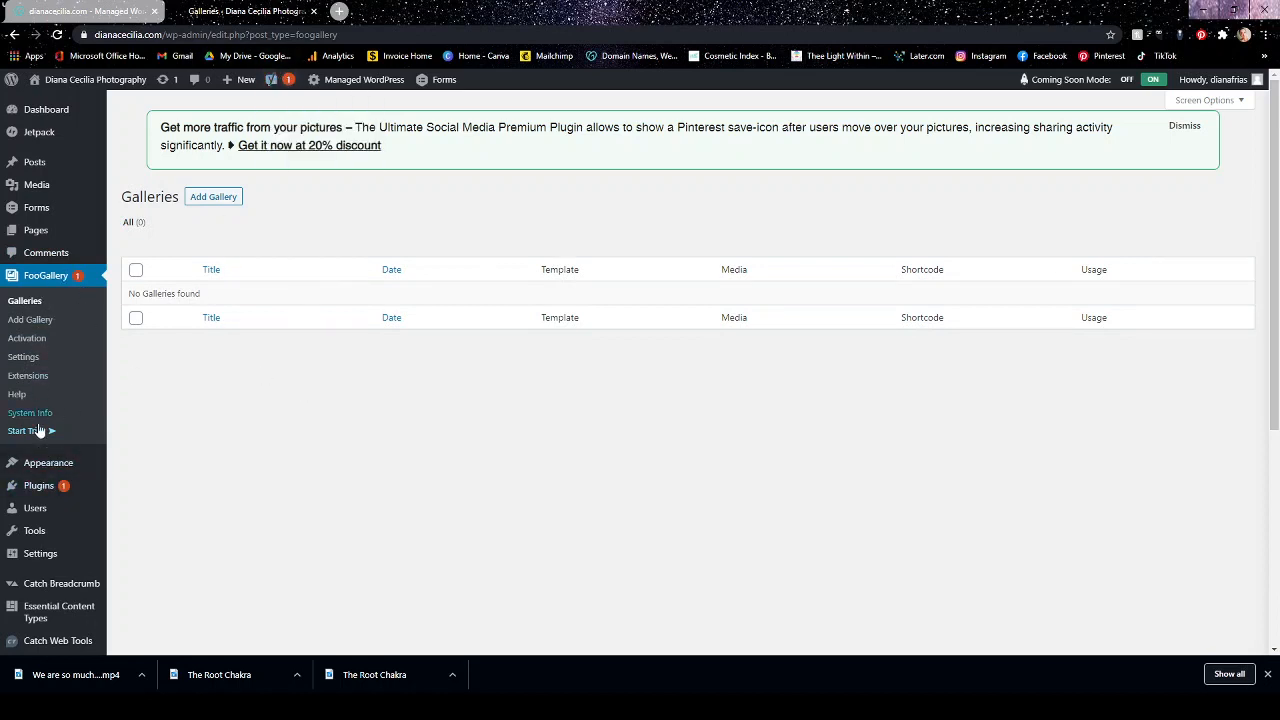
# Update the FooGallery plugin to version 1.10.3 from the installed plugins.
pyautogui.click(40, 488)
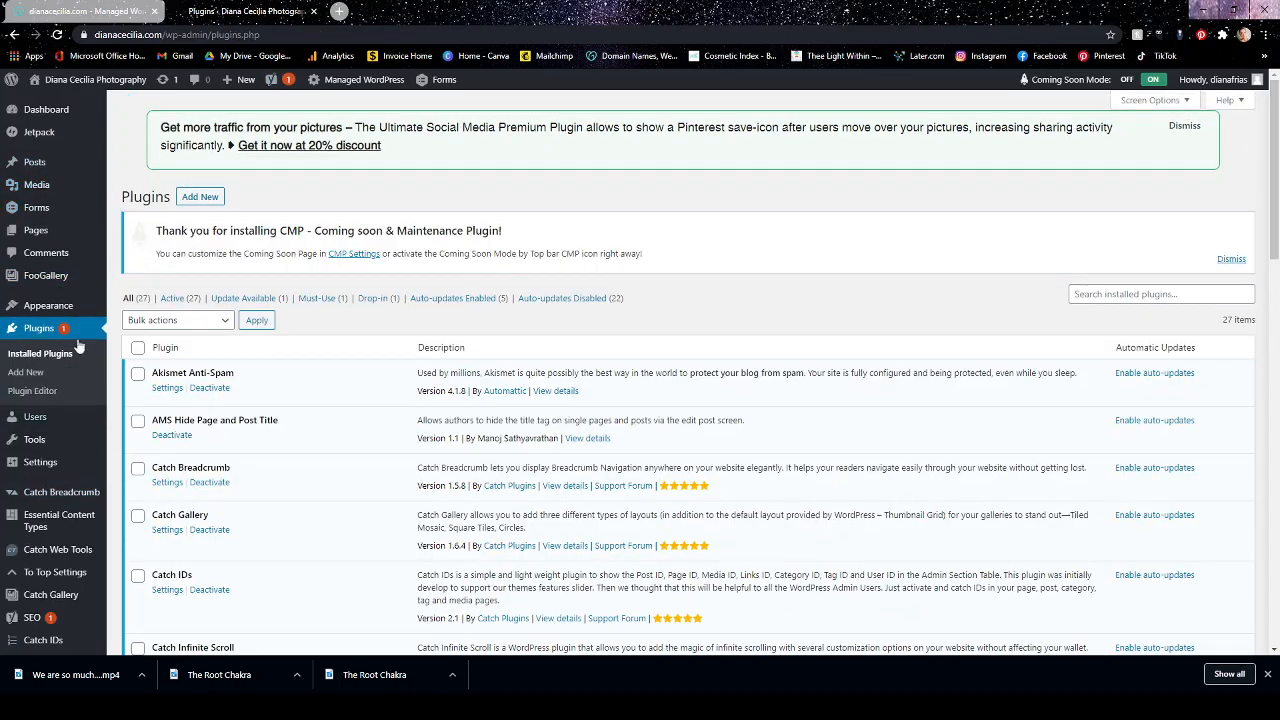
pyautogui.moveTo(59, 308)
pyautogui.scroll(-8, 247, 217)
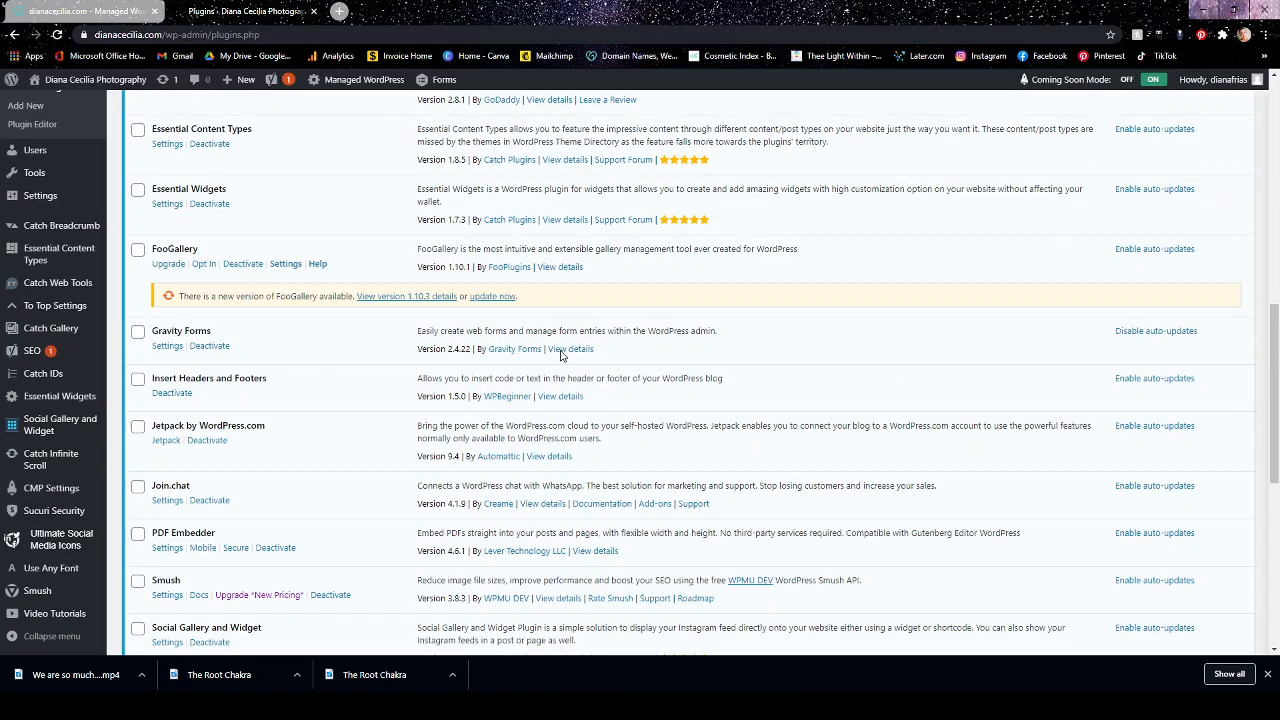
pyautogui.click(500, 297)
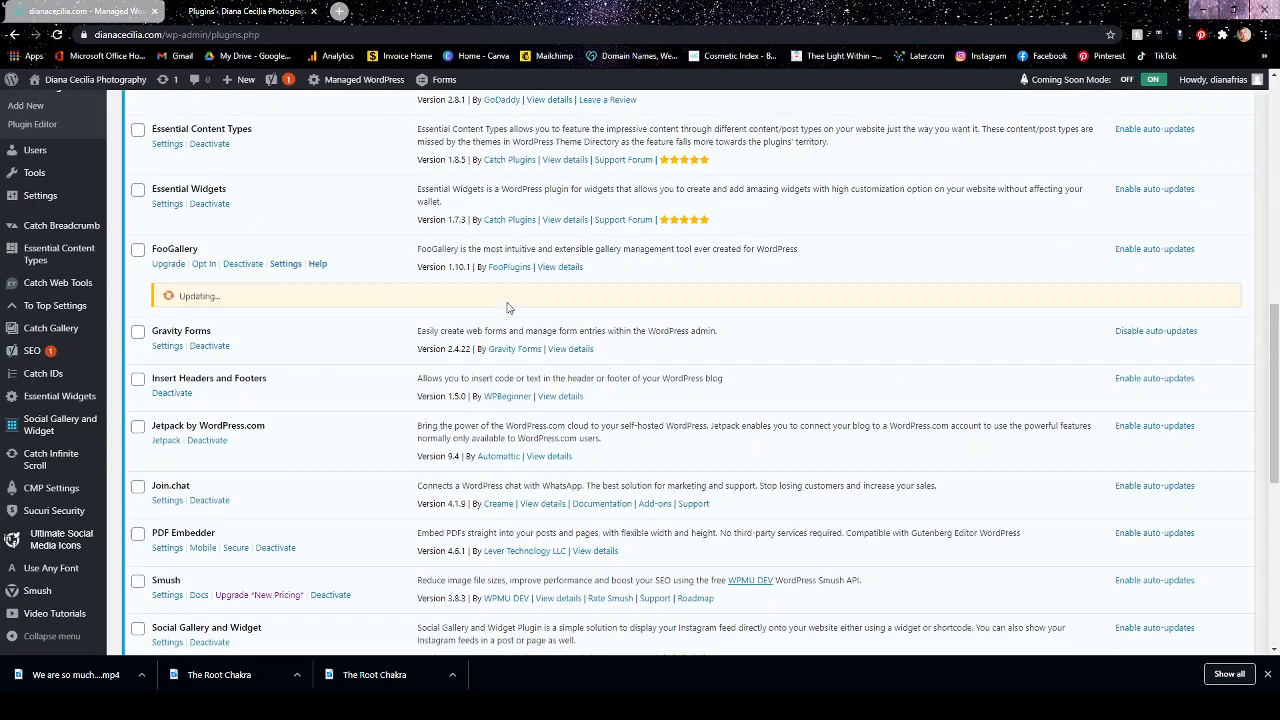
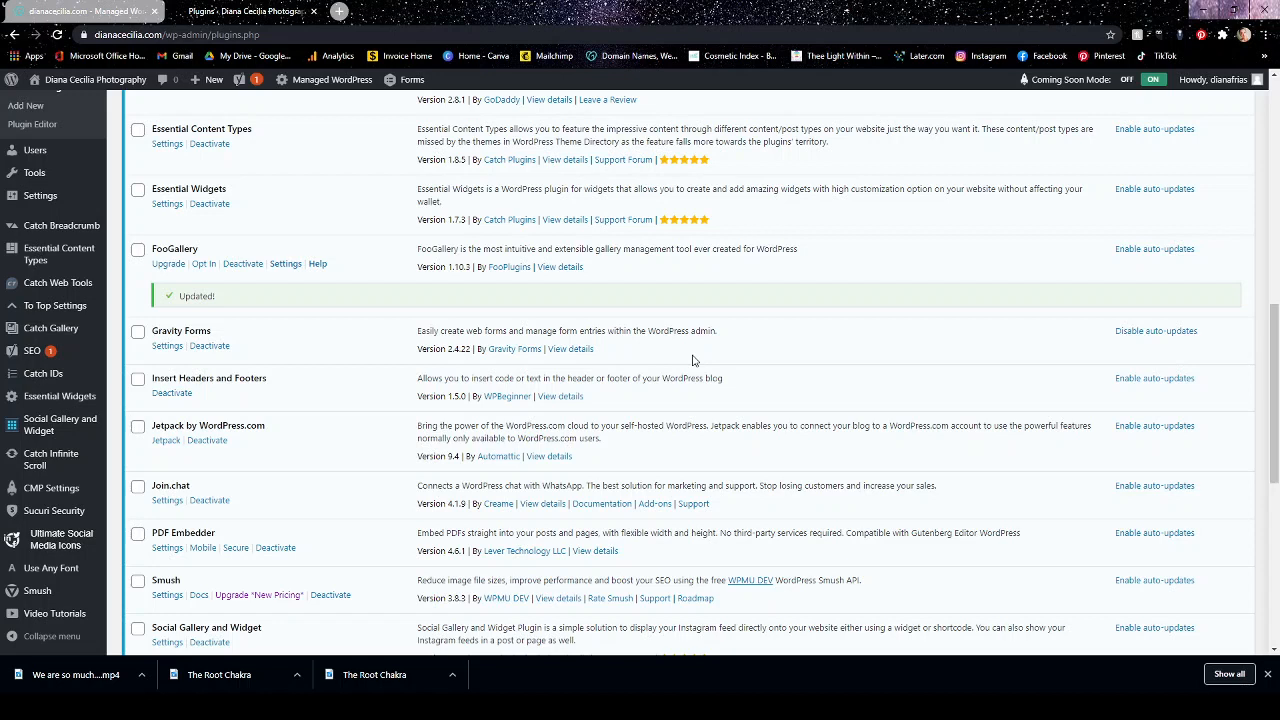
# Select all the installed plugins and choose Update as the bulk action.
pyautogui.scroll(8, 760, 390)
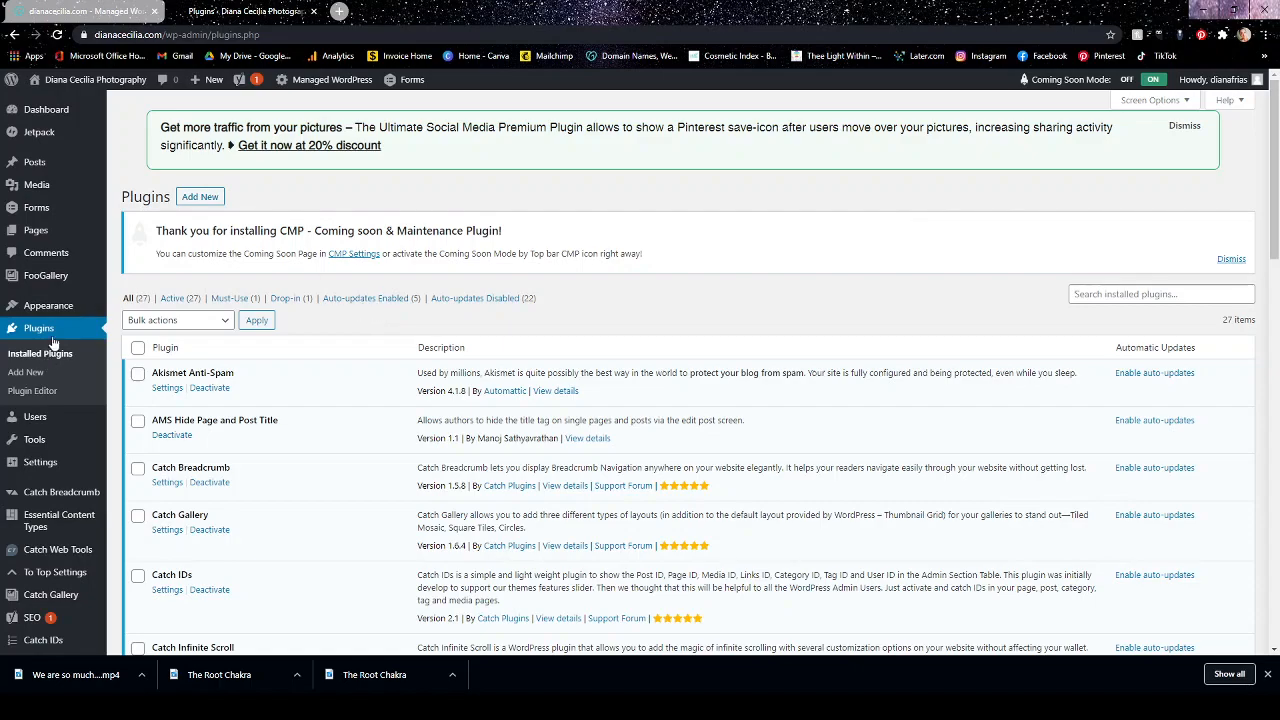
pyautogui.scroll(-2, 373, 363)
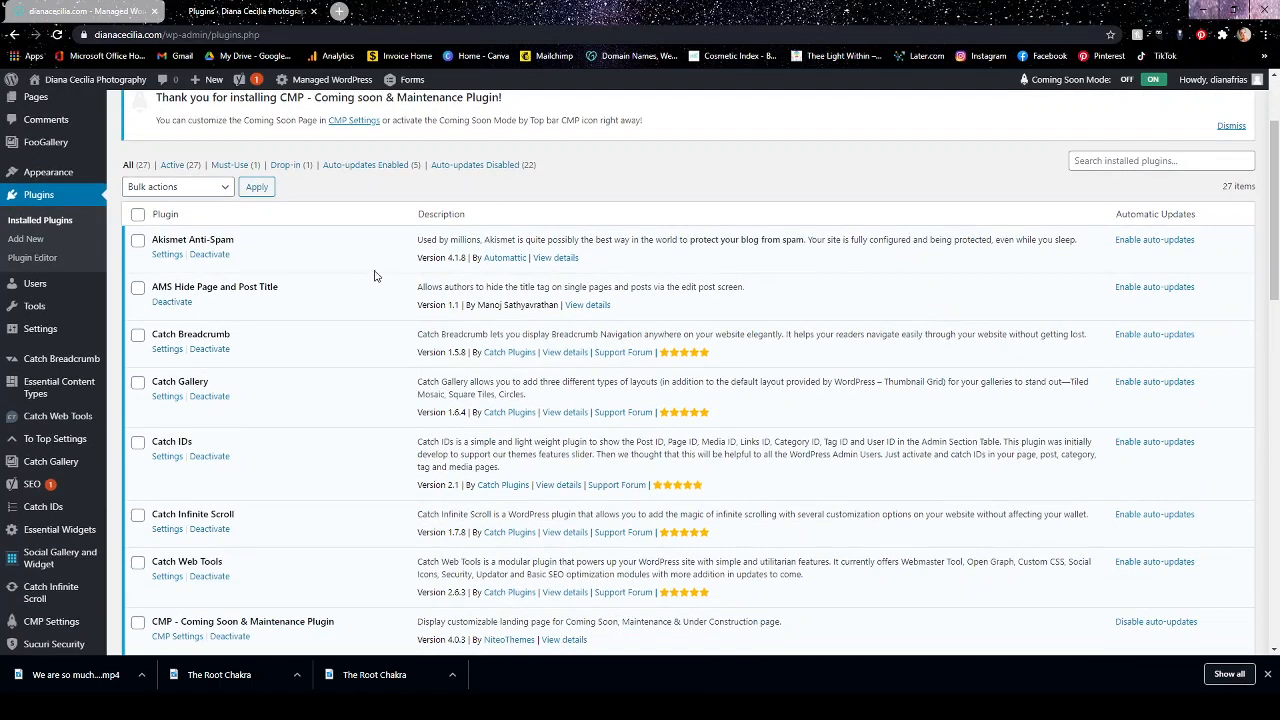
pyautogui.scroll(-15, 380, 347)
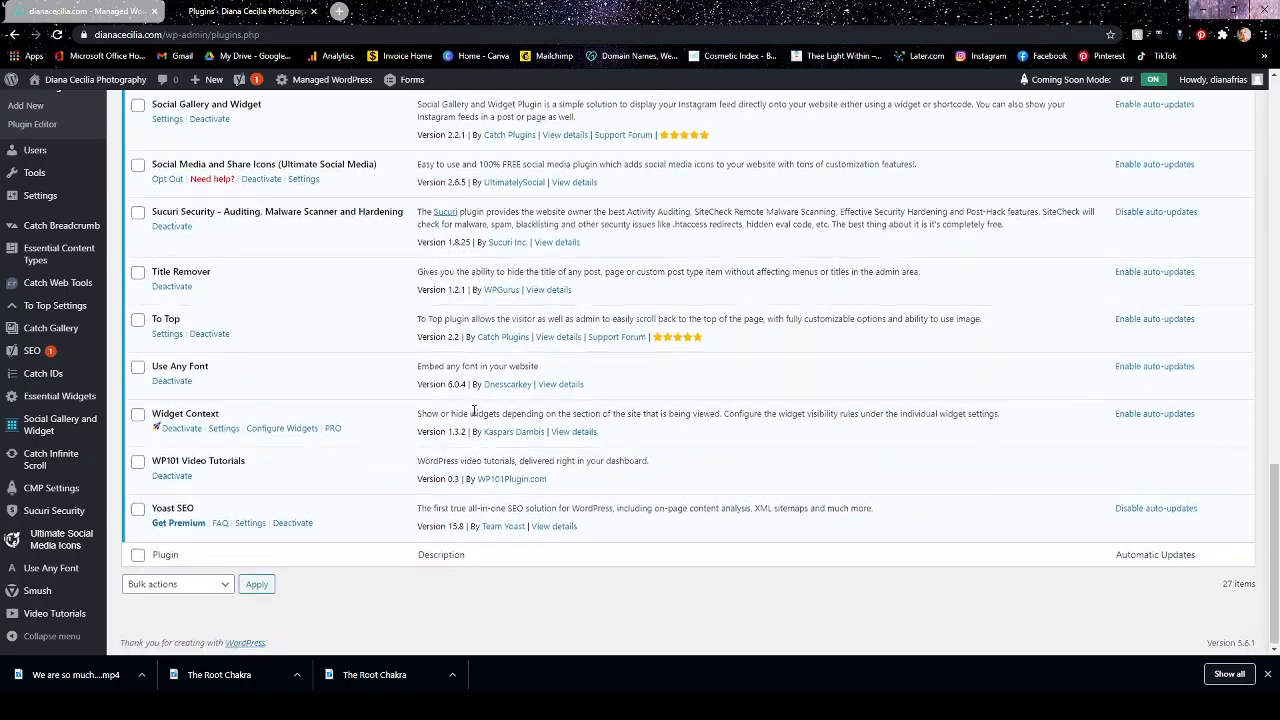
pyautogui.scroll(15, 474, 410)
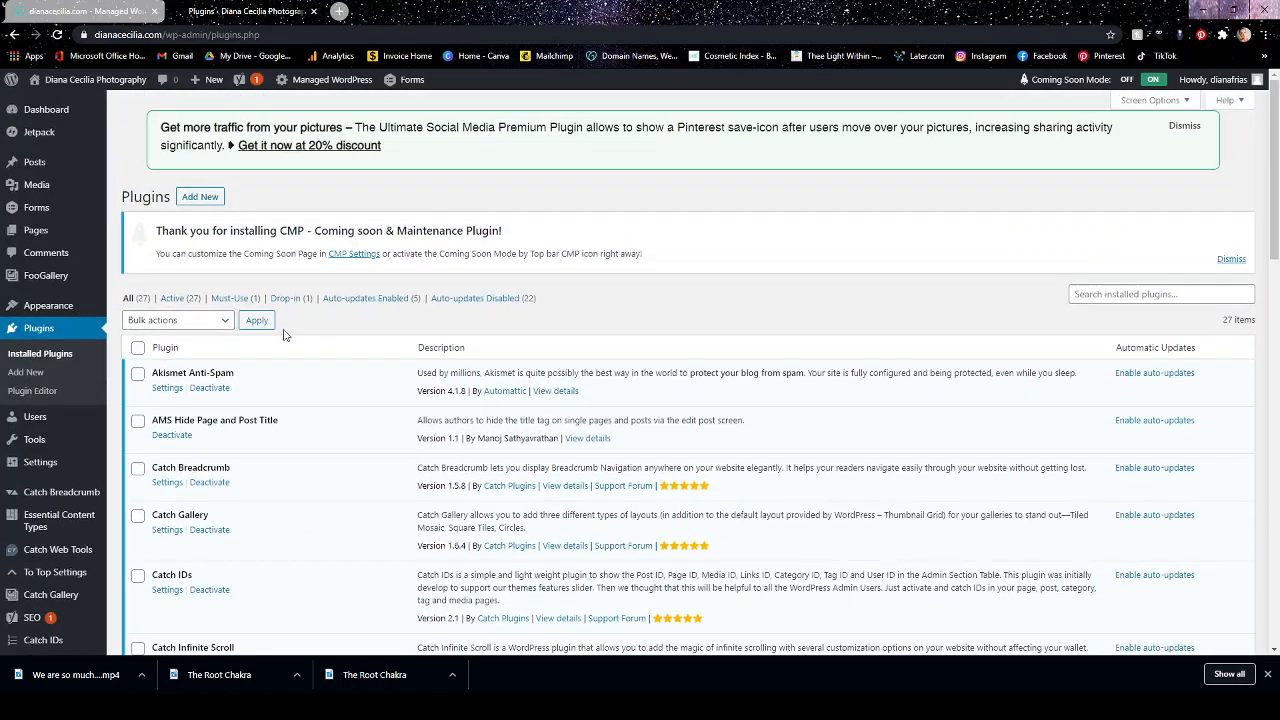
pyautogui.click(137, 347)
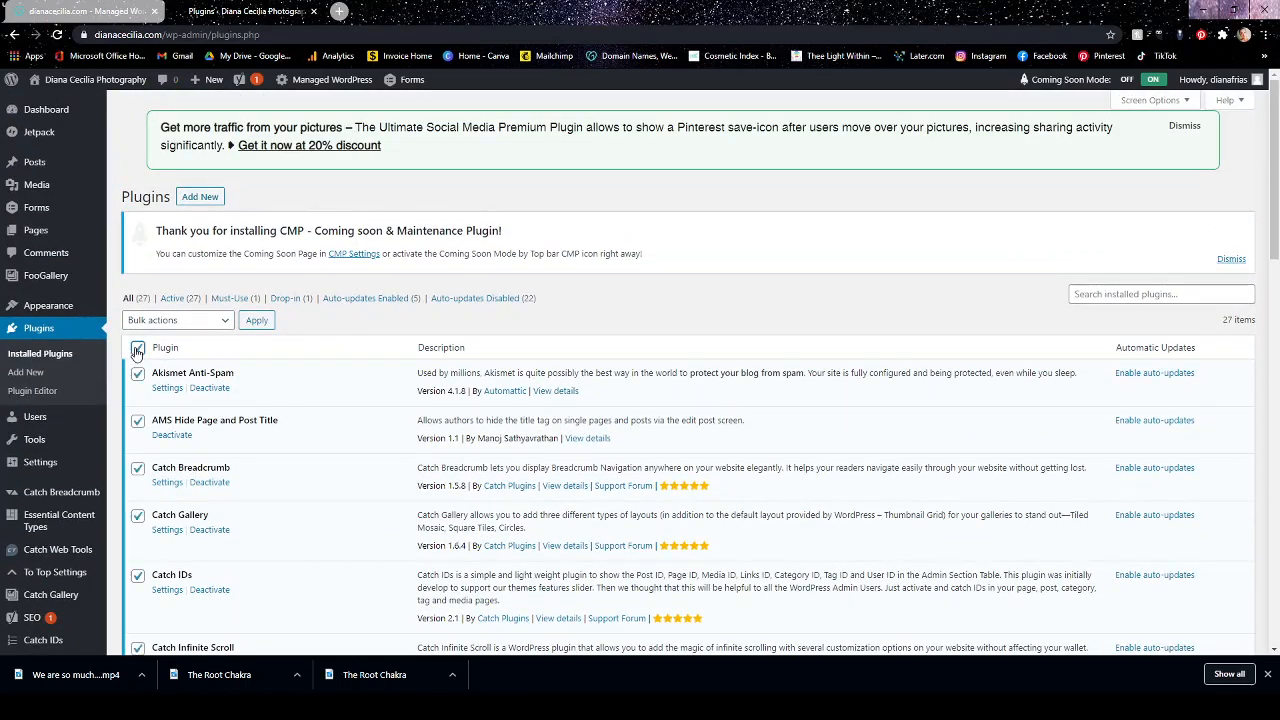
pyautogui.click(219, 324)
pyautogui.click(197, 415)
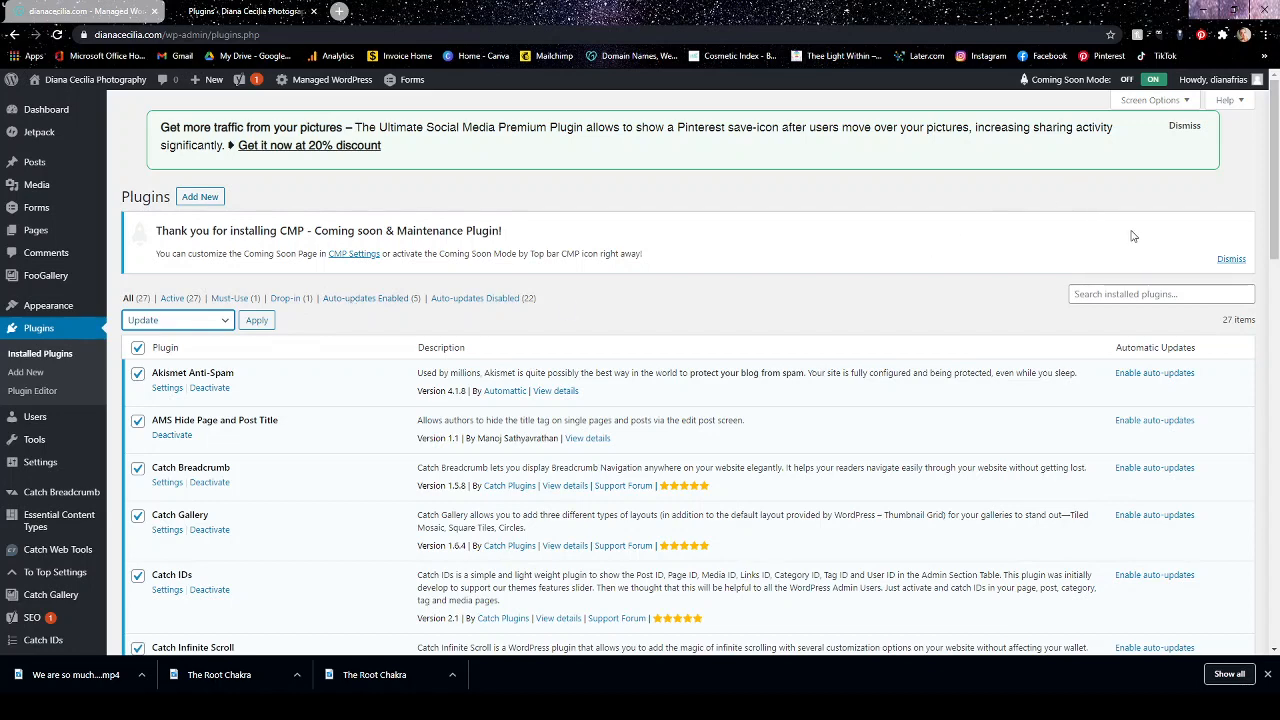
# Dismiss the CMP thank-you notice and look through the whole list of installed plugins, comparing them with the admin menu entries.
pyautogui.click(1231, 259)
pyautogui.scroll(-3, 395, 320)
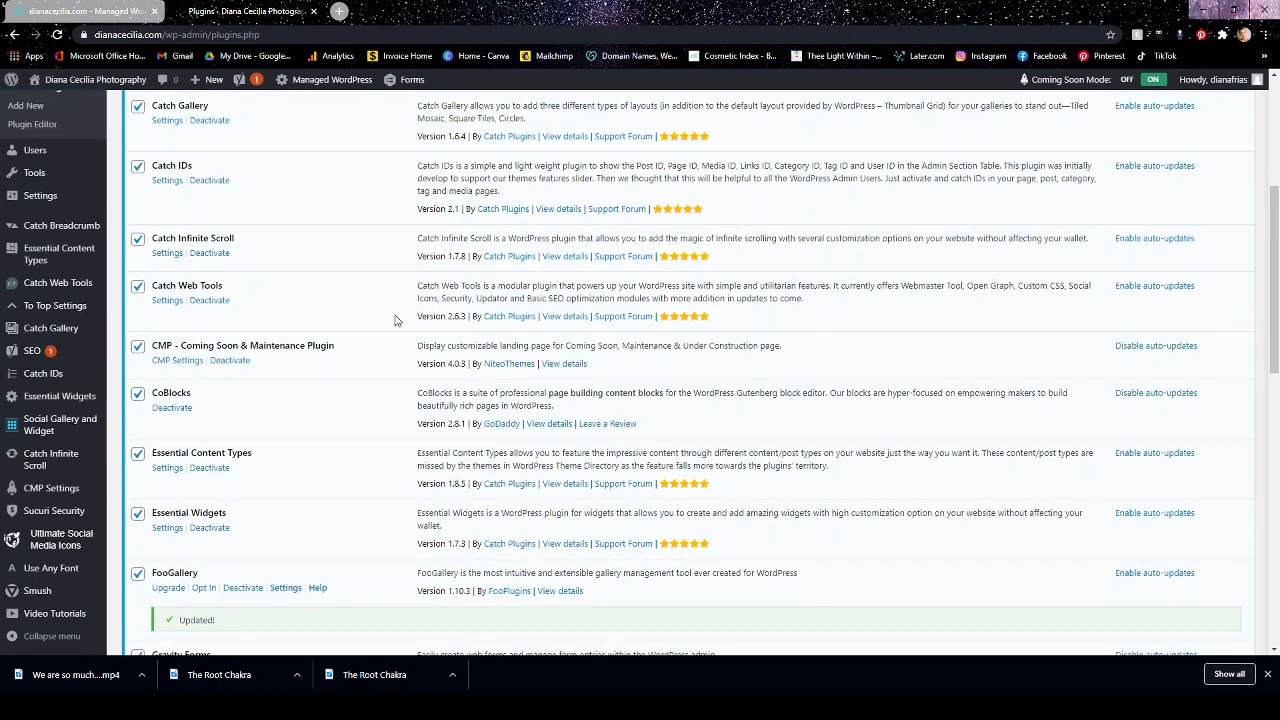
pyautogui.scroll(-4, 395, 320)
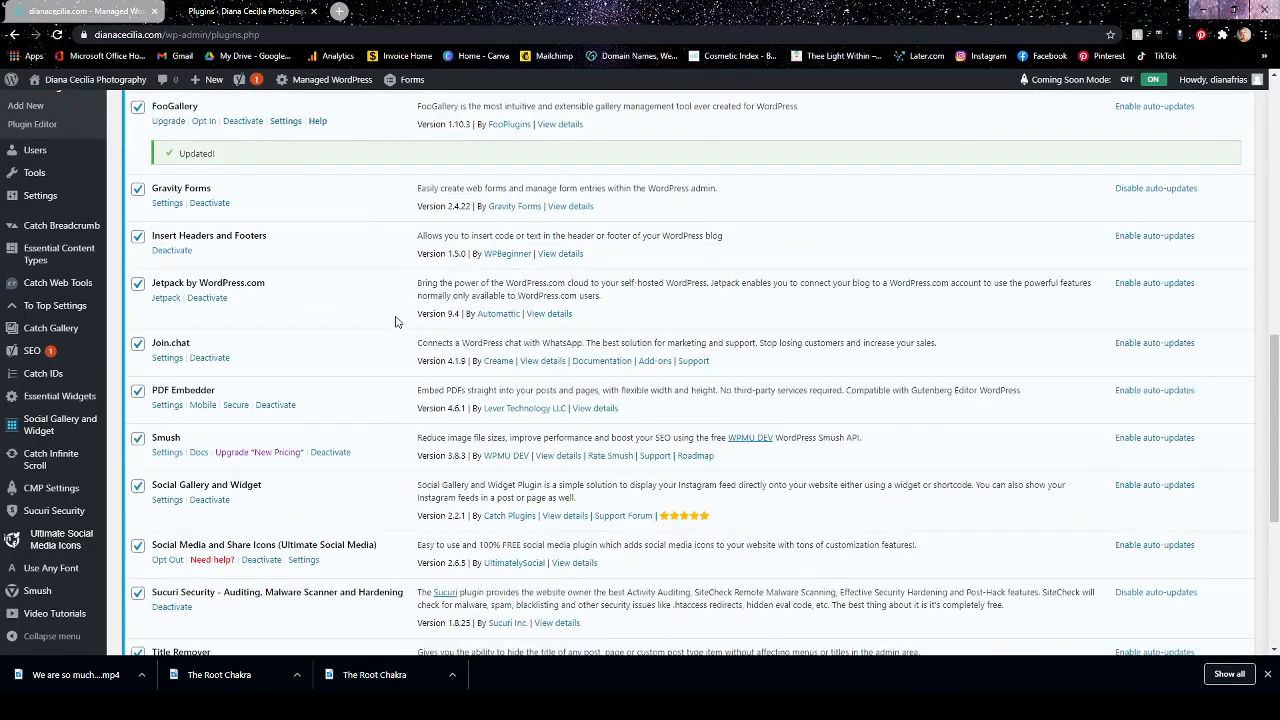
pyautogui.scroll(-4, 395, 320)
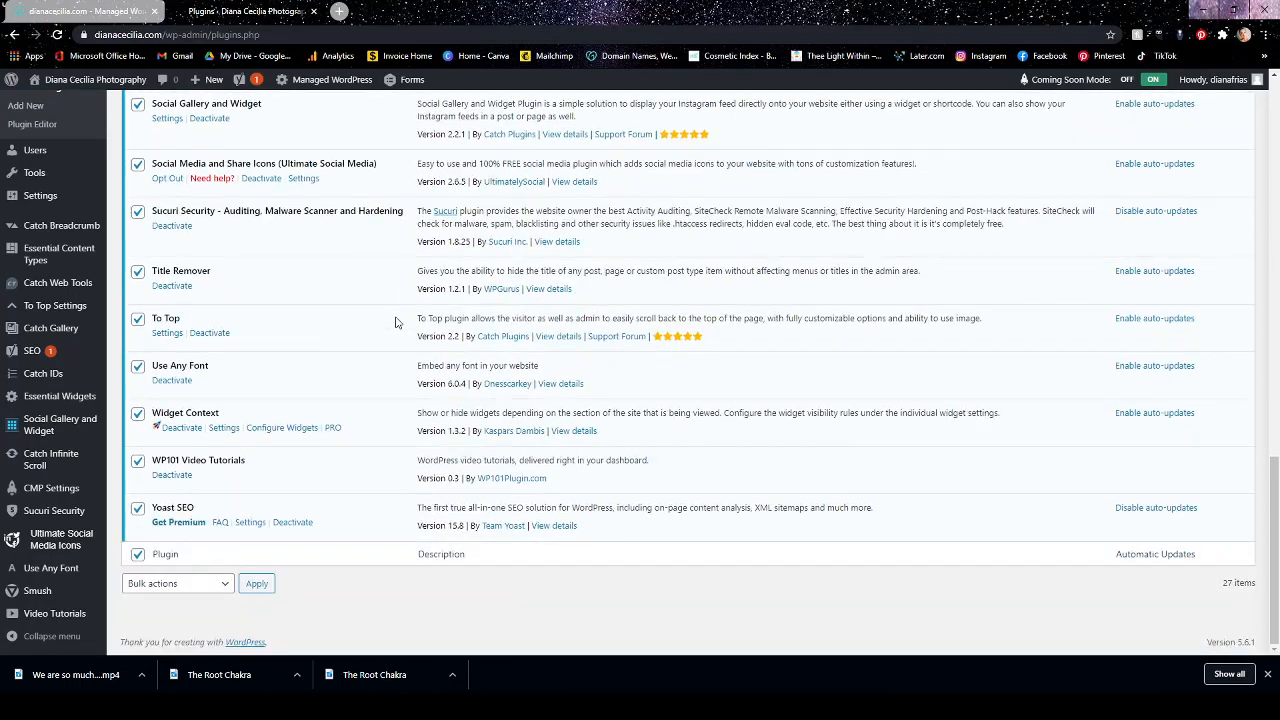
pyautogui.scroll(20, 395, 320)
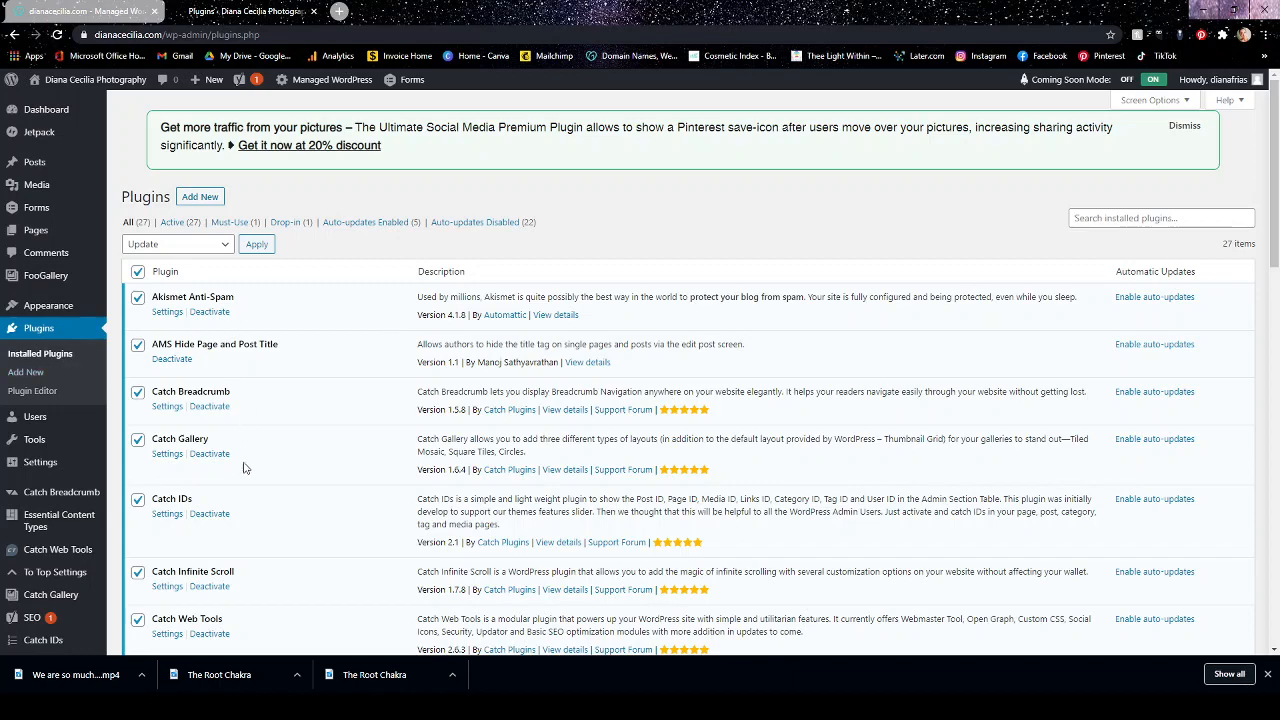
pyautogui.scroll(-1, 262, 499)
pyautogui.scroll(-2, 270, 499)
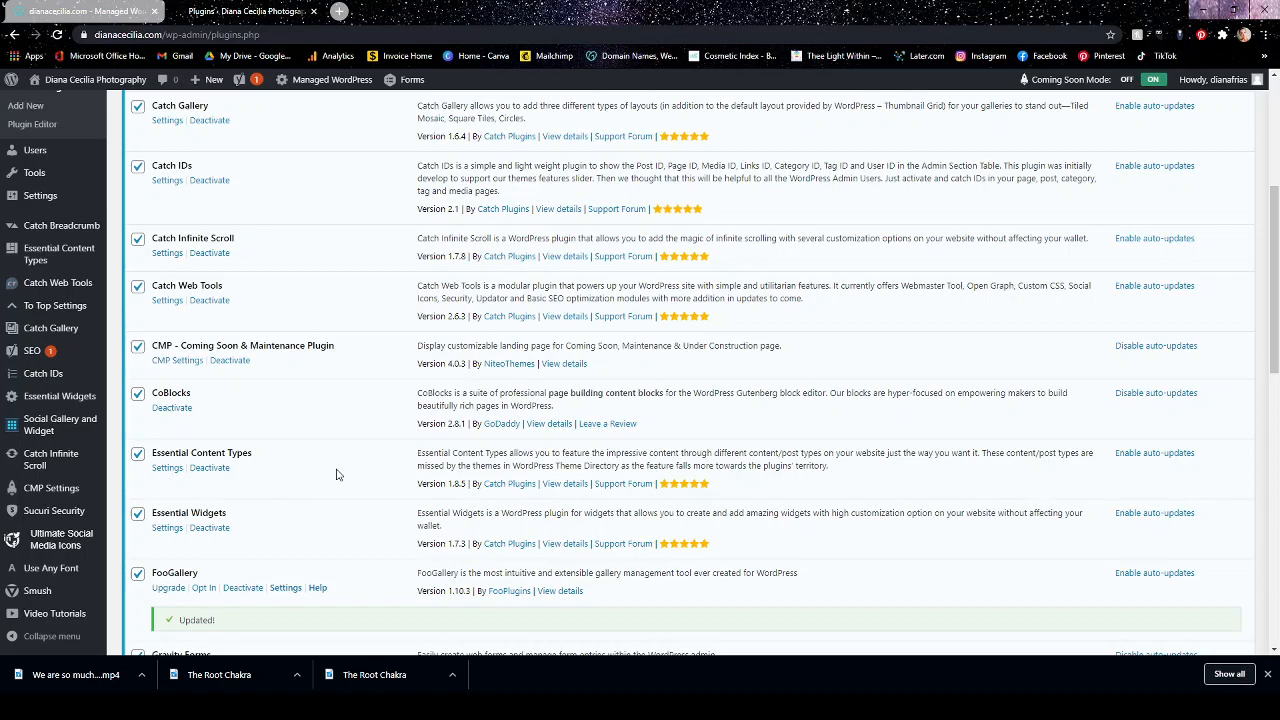
pyautogui.scroll(2, 337, 474)
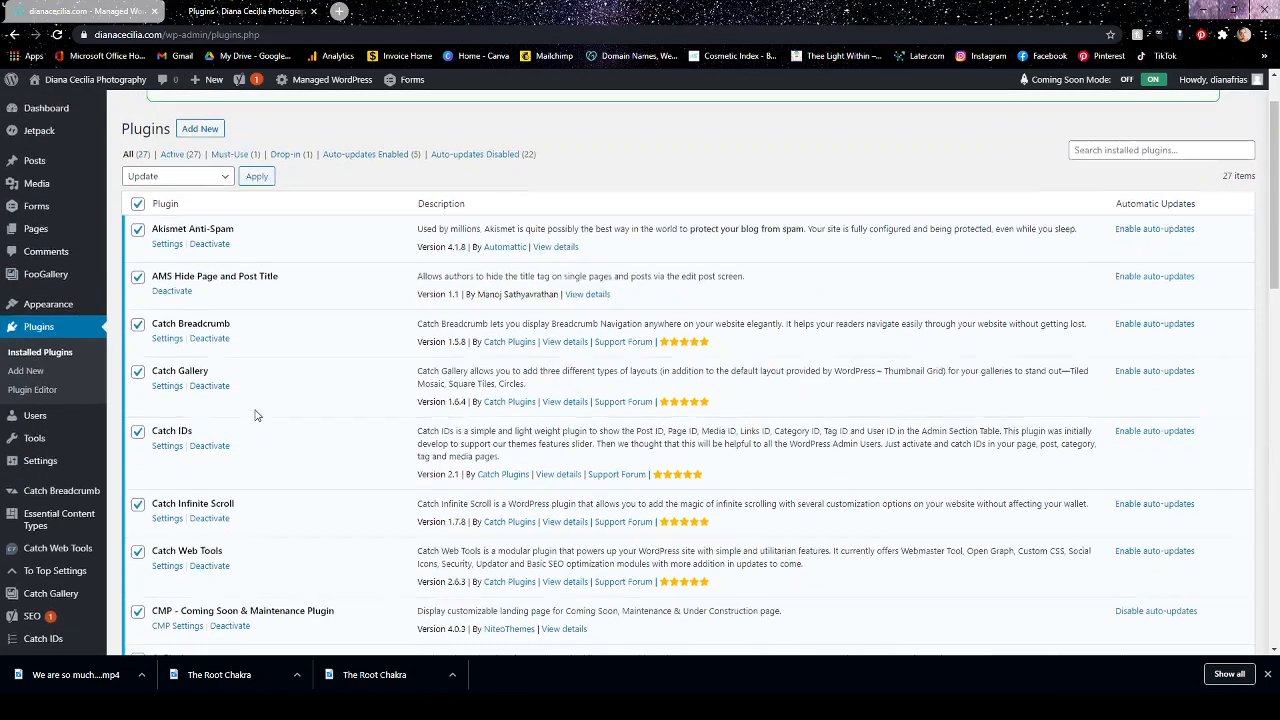
pyautogui.scroll(-1, 250, 356)
pyautogui.scroll(-1, 323, 333)
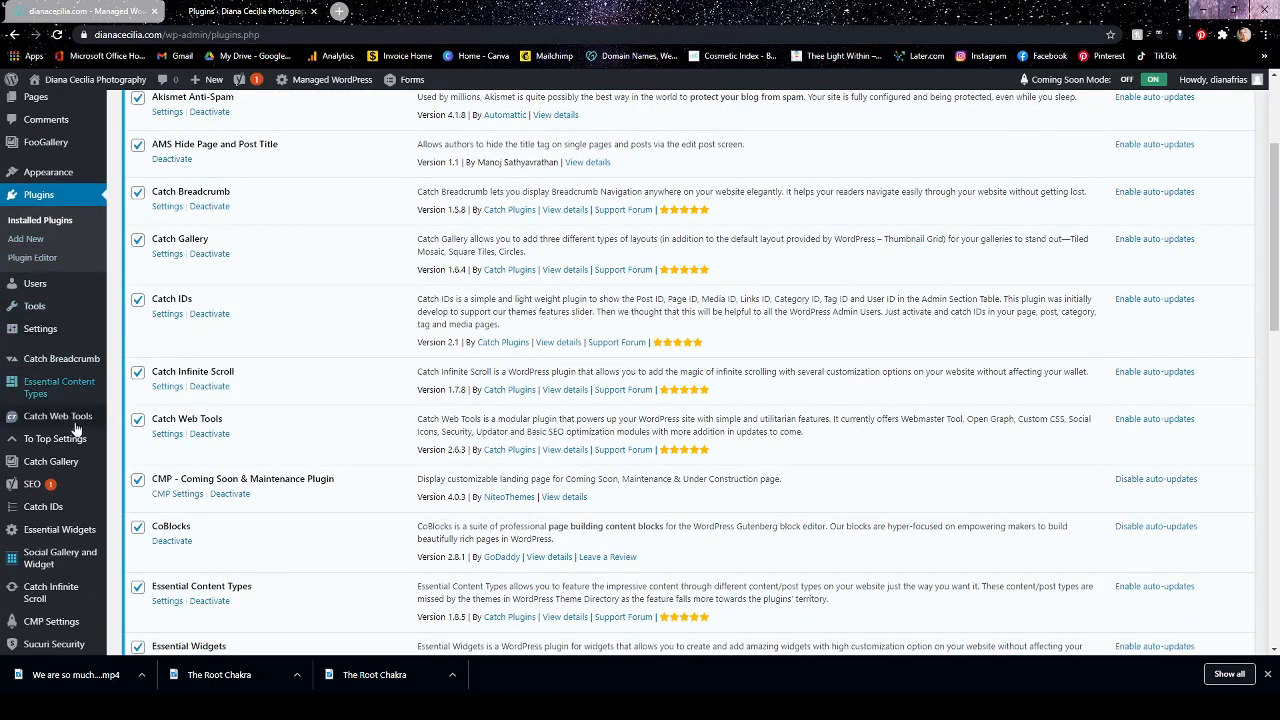
pyautogui.scroll(-2, 343, 327)
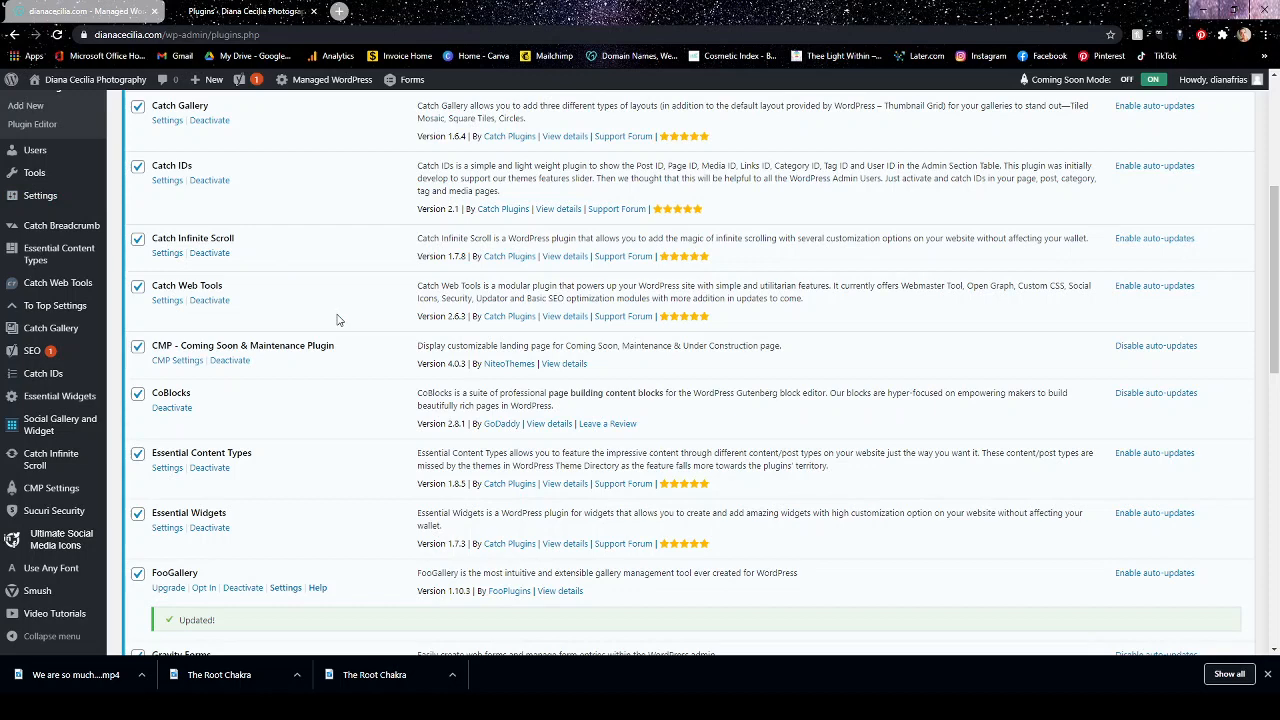
pyautogui.scroll(-2, 349, 326)
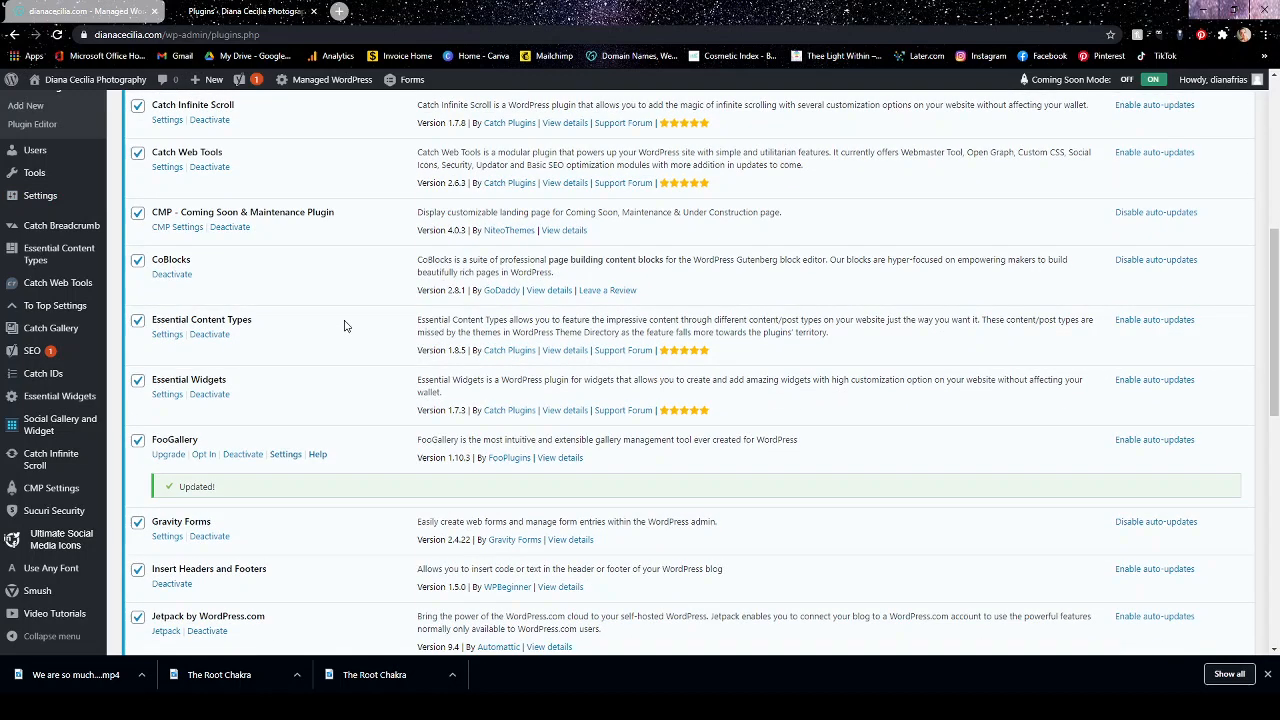
pyautogui.scroll(-1, 336, 327)
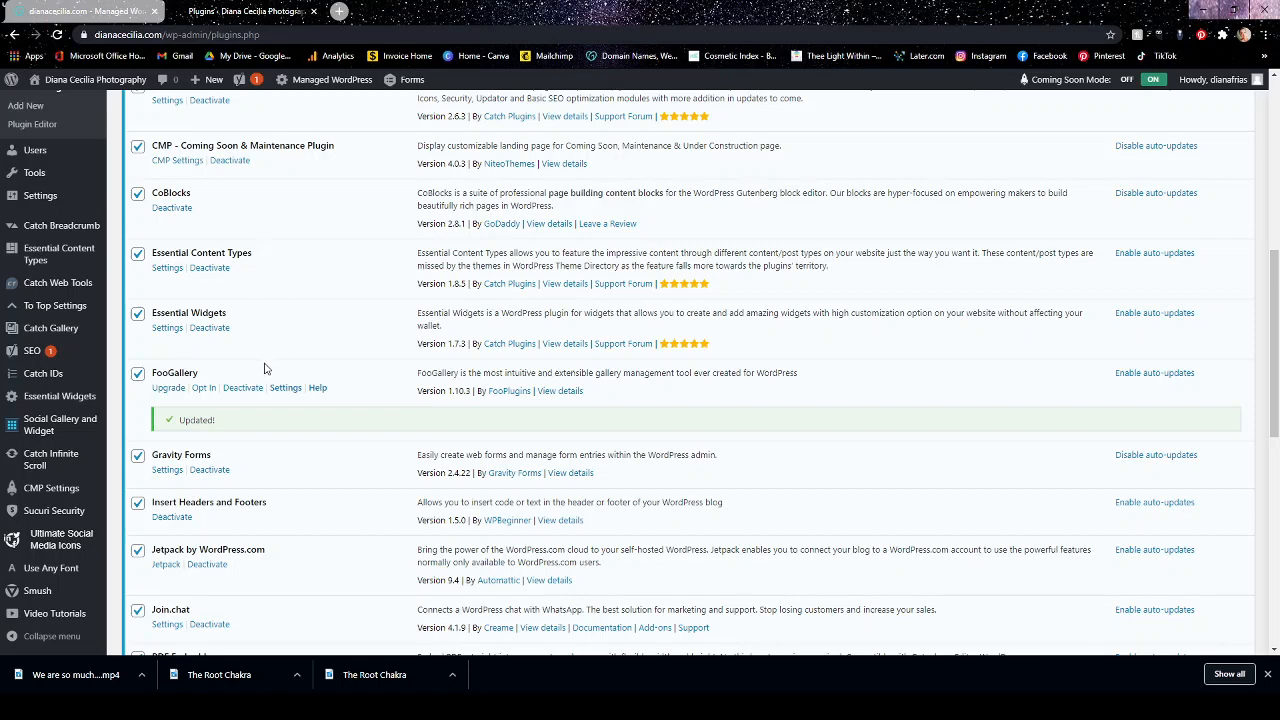
pyautogui.scroll(-1, 266, 366)
pyautogui.scroll(-2, 265, 387)
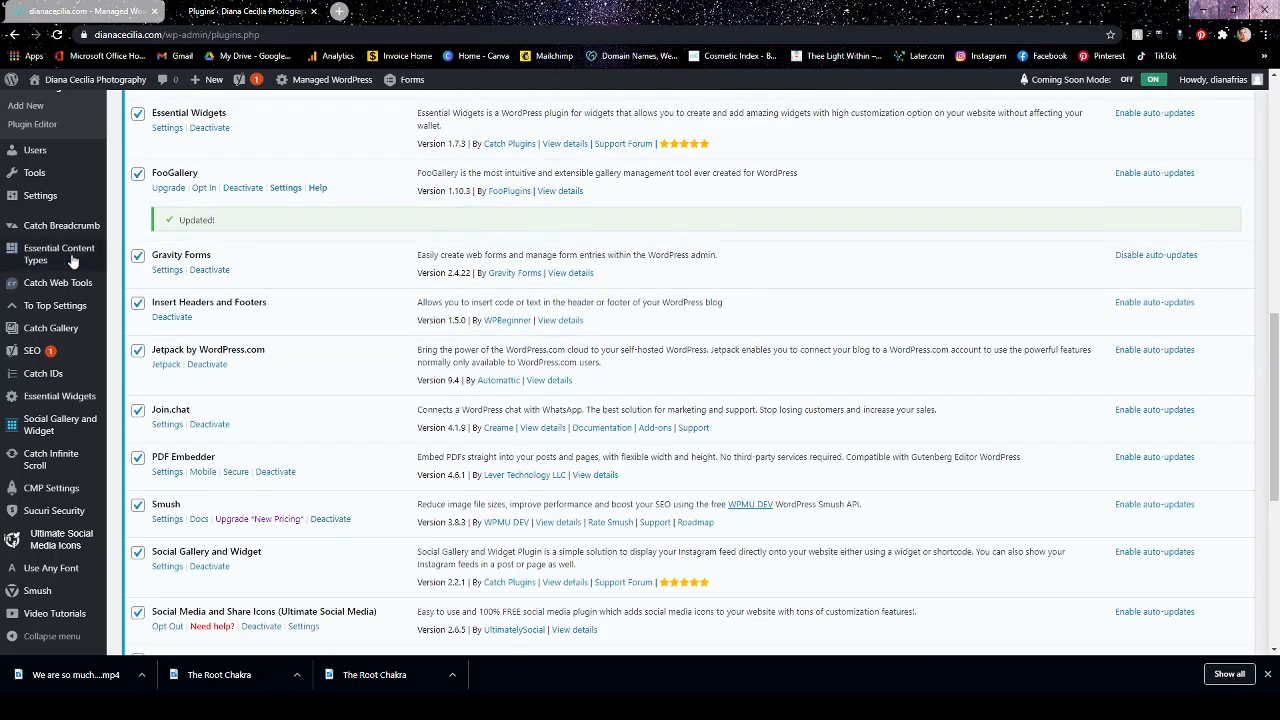
# Deactivate the Gravity Forms plugin and delete it from the site, confirming the deletion.
pyautogui.scroll(4, 40, 240)
pyautogui.moveTo(43, 222)
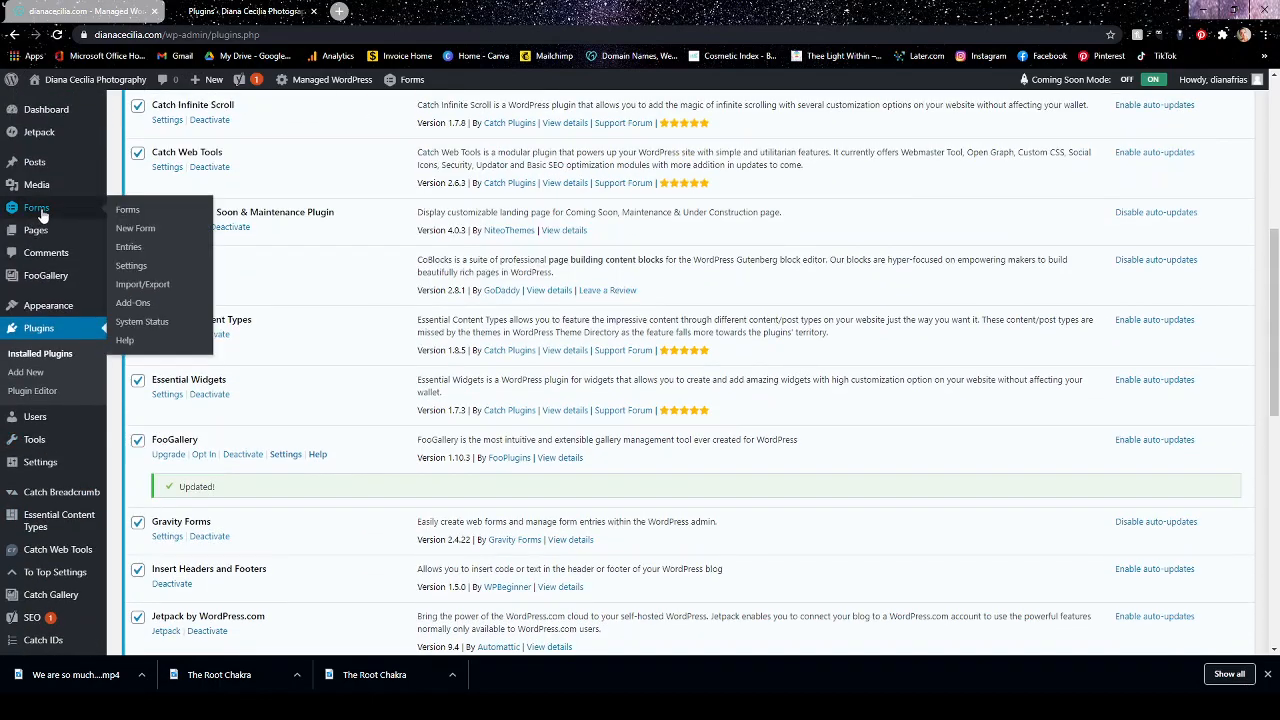
pyautogui.scroll(-4, 386, 357)
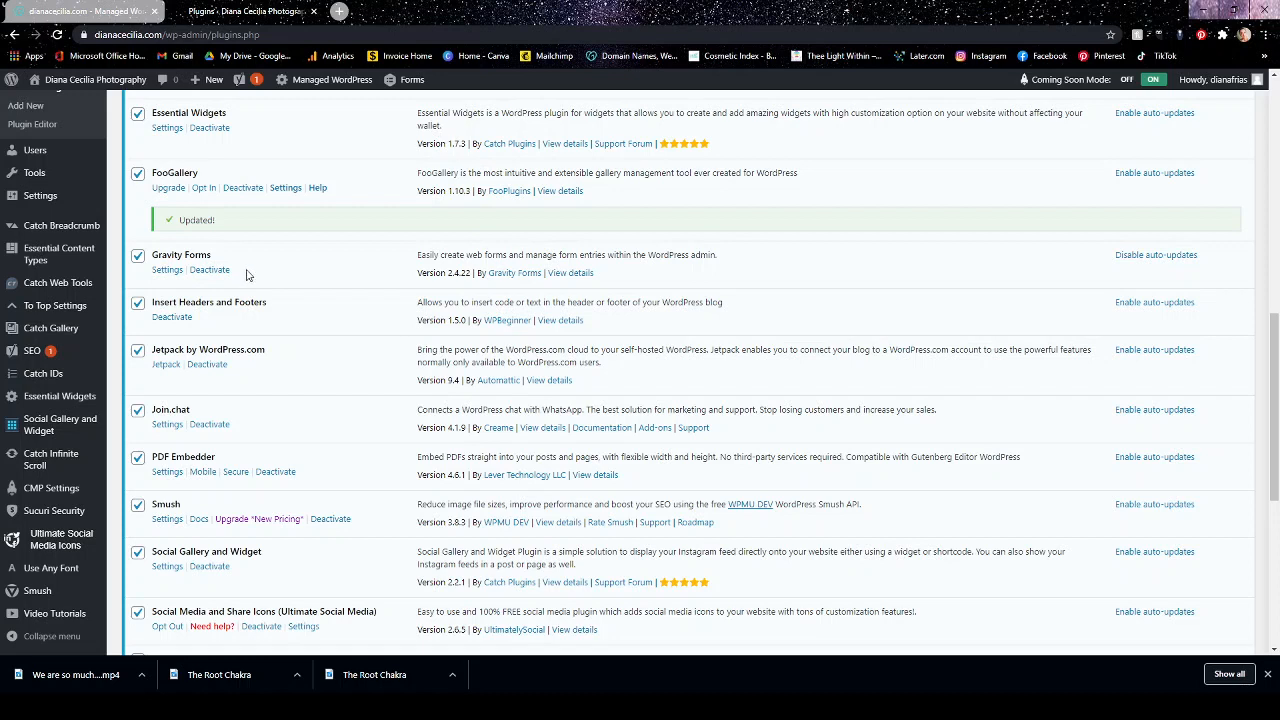
pyautogui.click(216, 277)
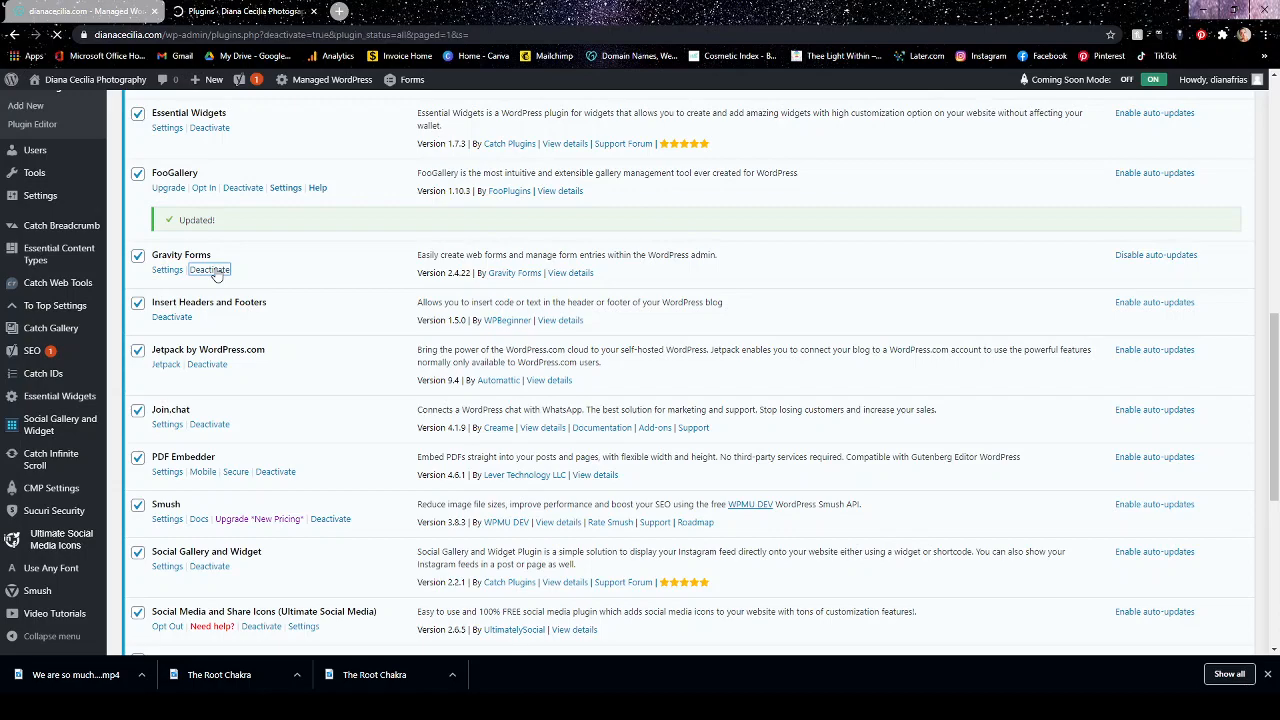
pyautogui.scroll(-8, 320, 390)
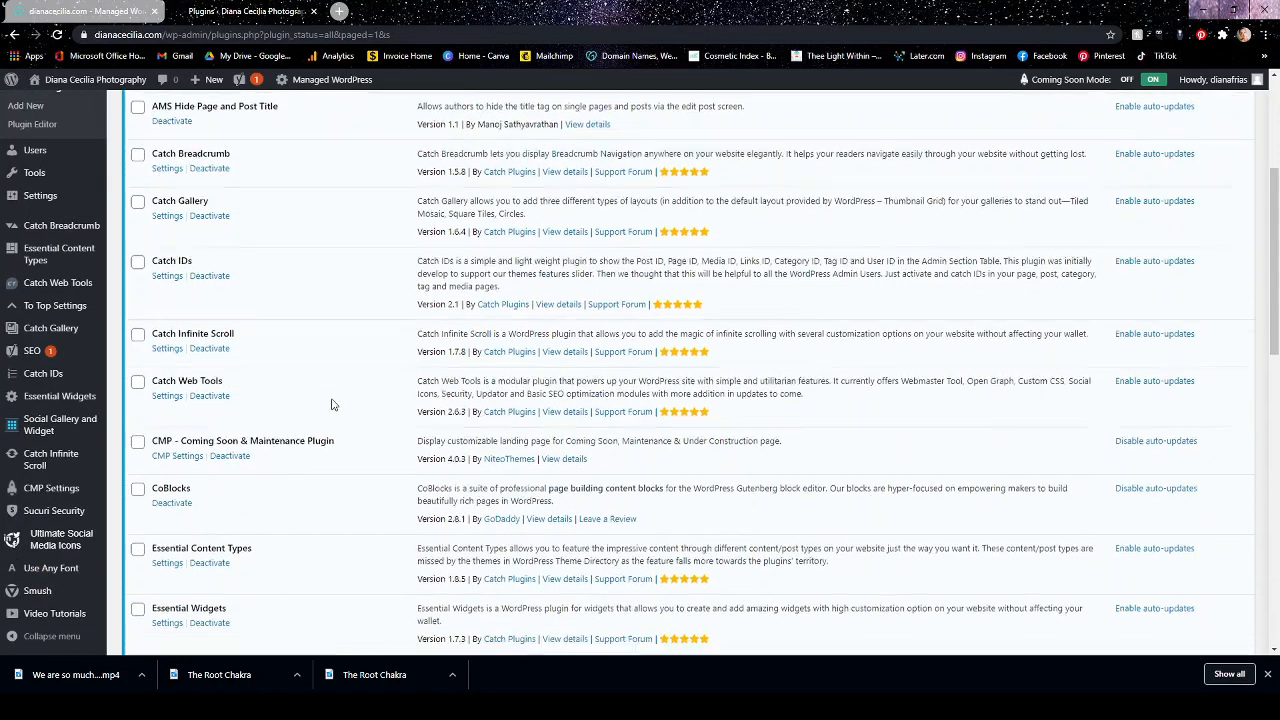
pyautogui.click(201, 476)
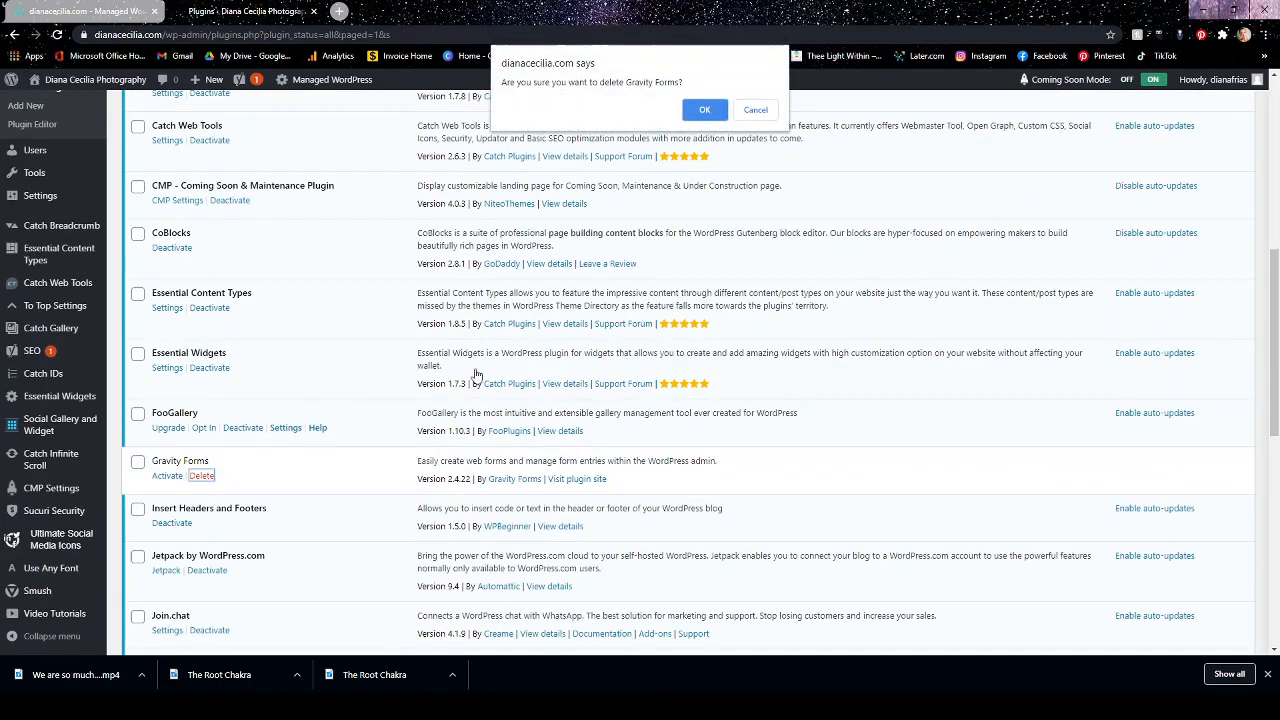
pyautogui.click(697, 111)
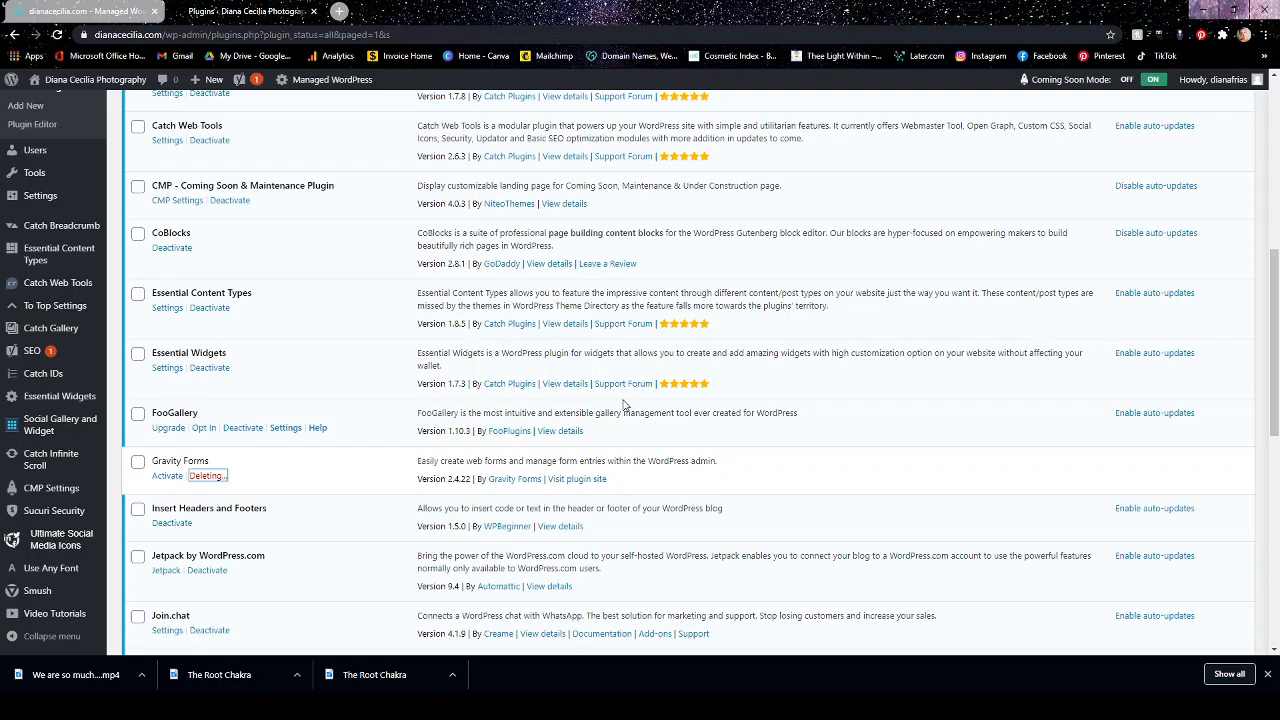
# Search for new plugins with the keyword Forms, then install and activate Contact Form by WPForms.
pyautogui.scroll(5, 293, 363)
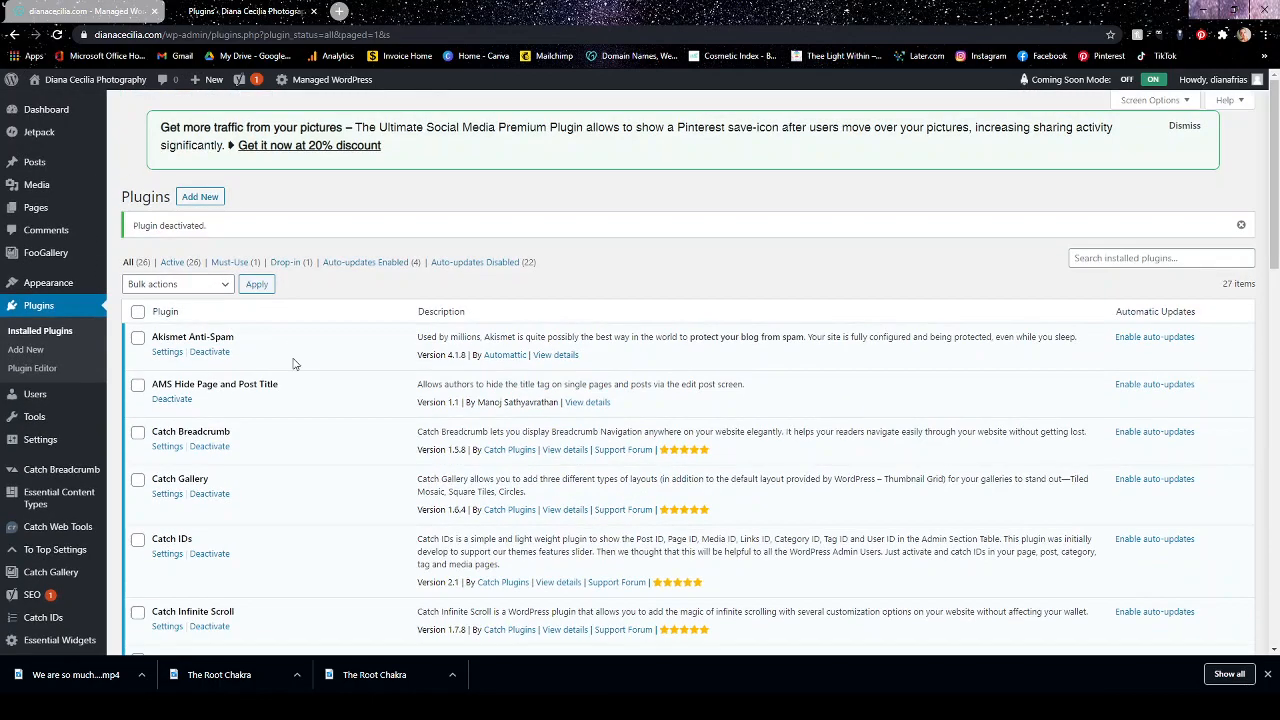
pyautogui.click(207, 199)
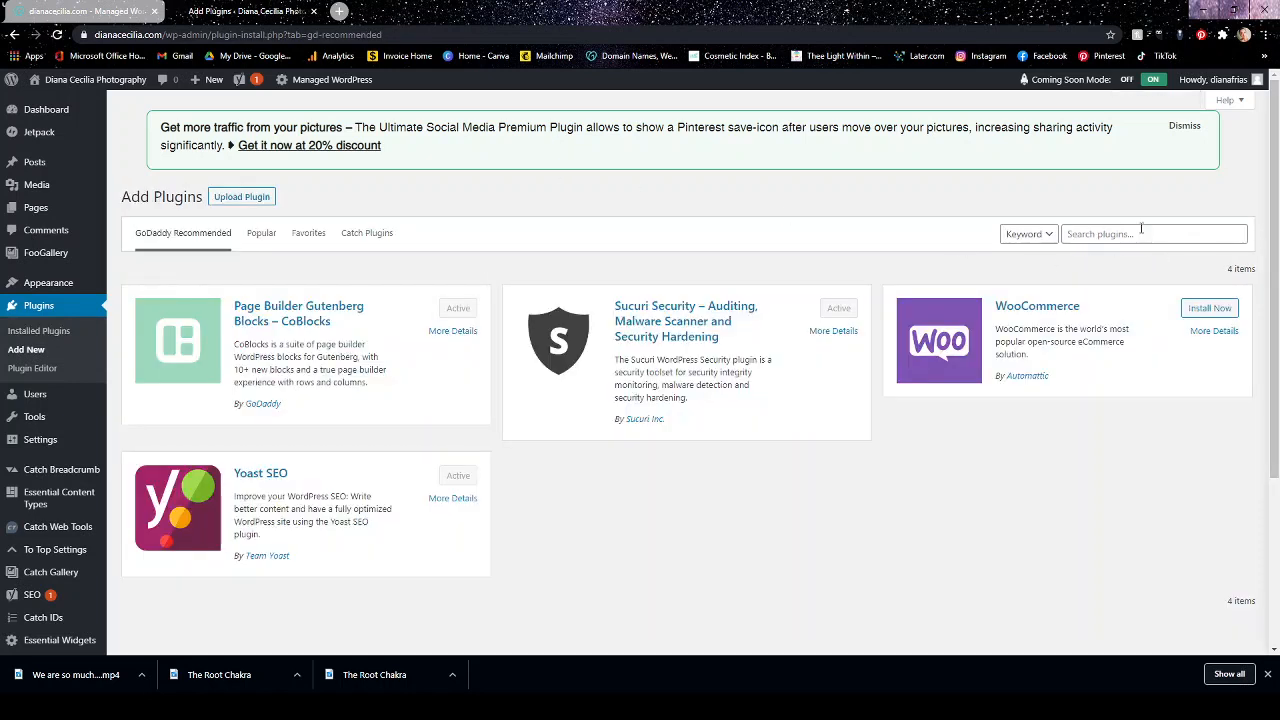
pyautogui.click(1125, 234)
pyautogui.write('Forms')
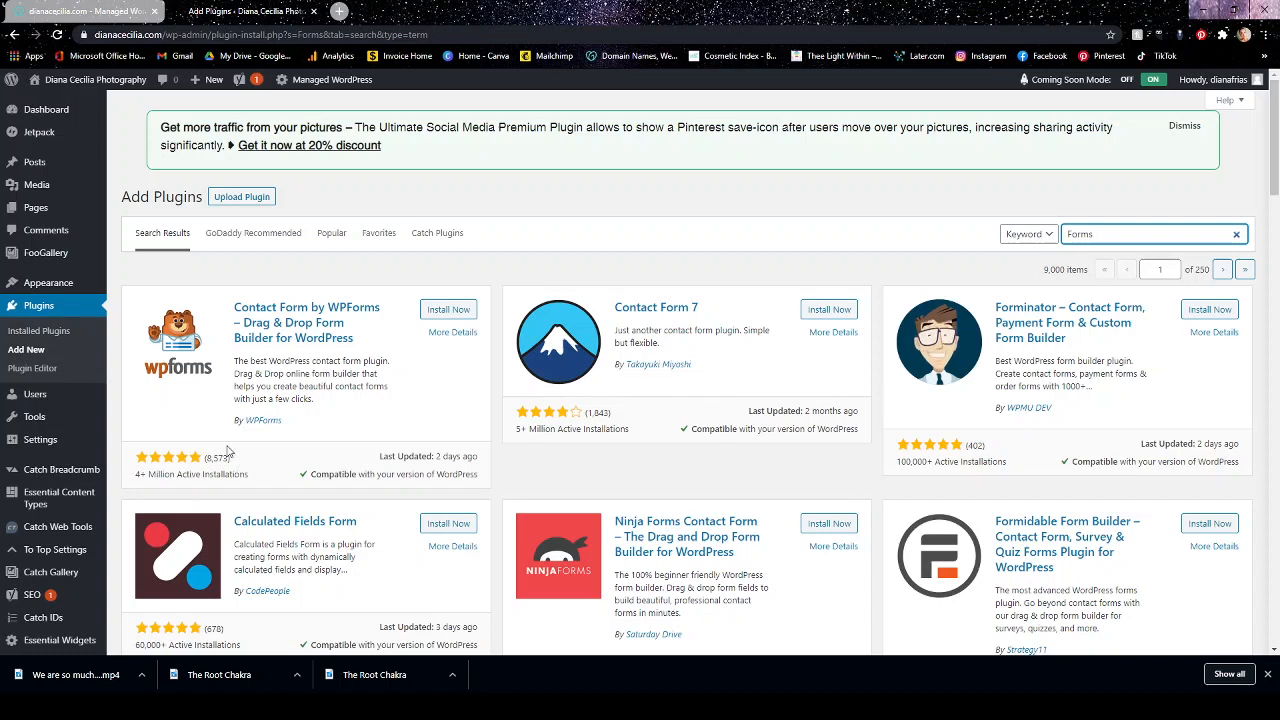
pyautogui.click(449, 311)
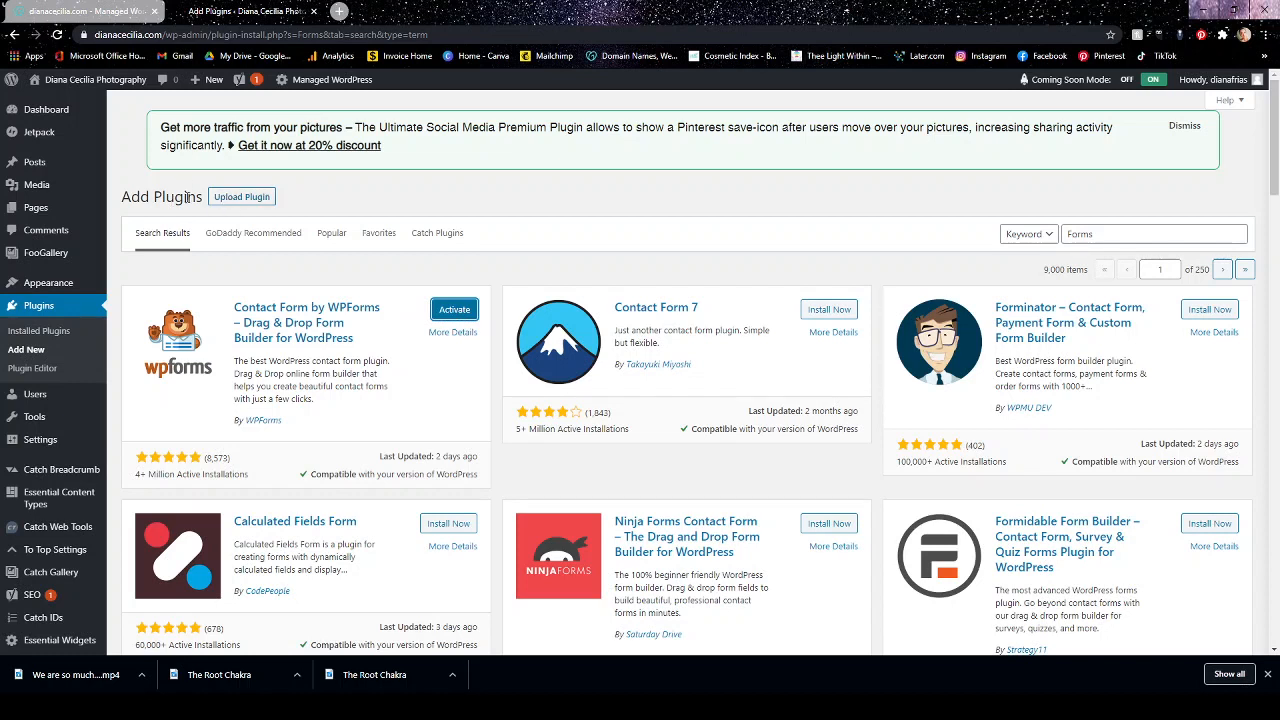
pyautogui.click(454, 310)
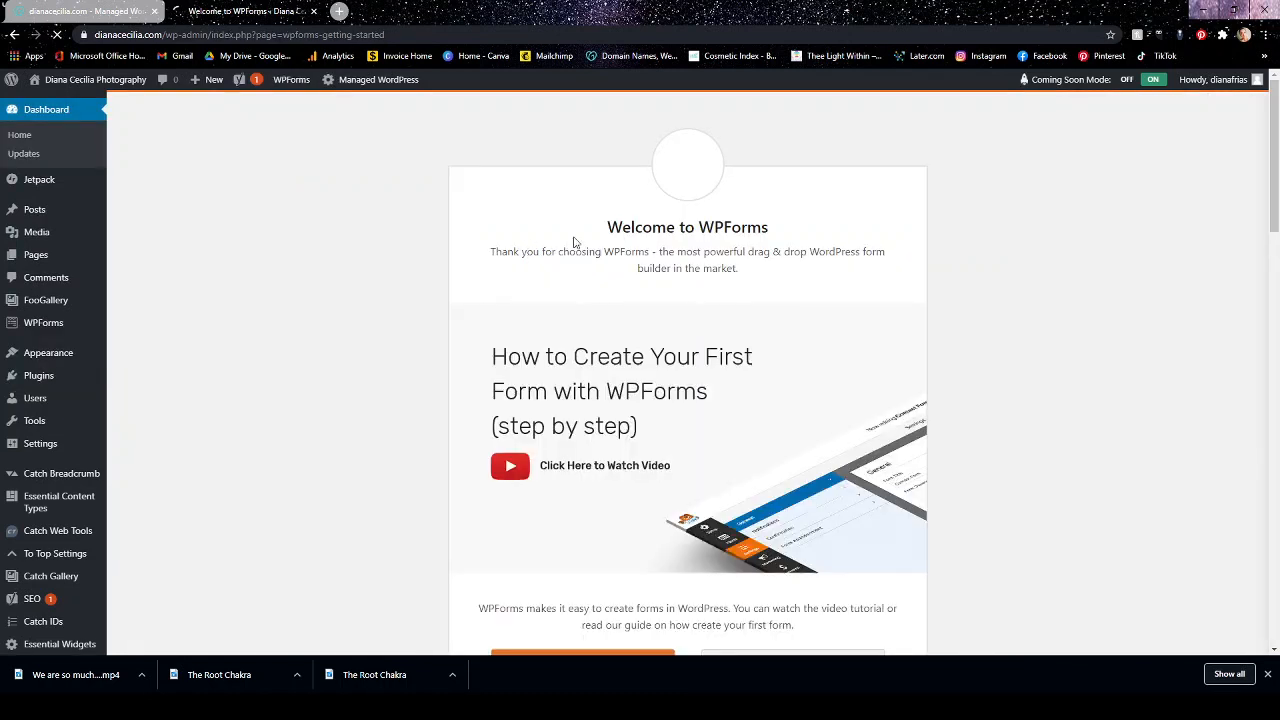
# Create a first form in WPForms from the Blank Form template.
pyautogui.scroll(-3, 730, 463)
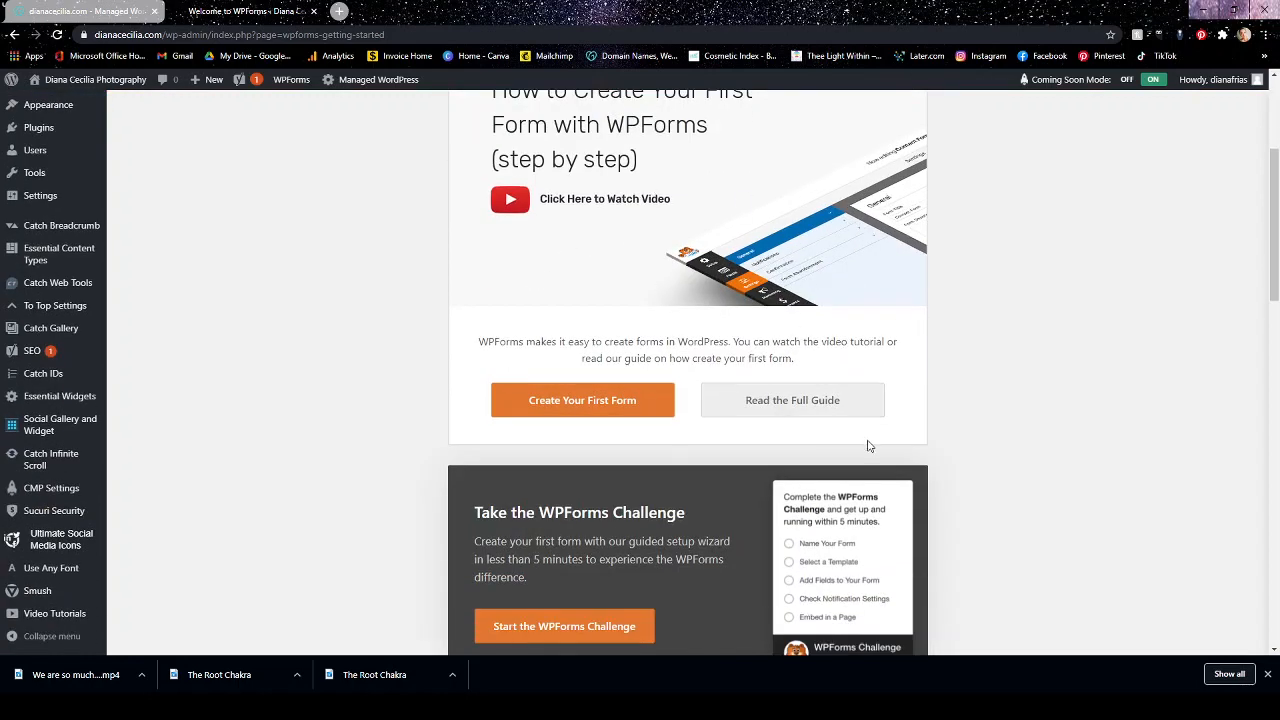
pyautogui.click(550, 414)
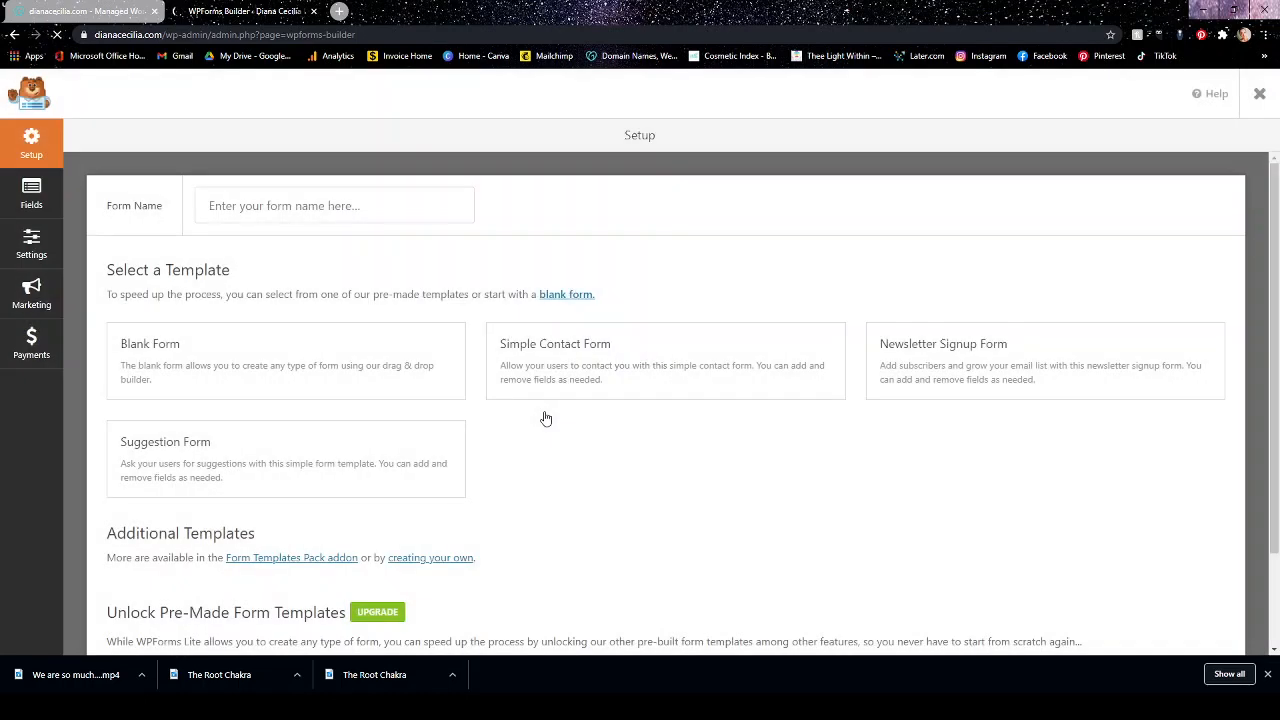
pyautogui.click(279, 364)
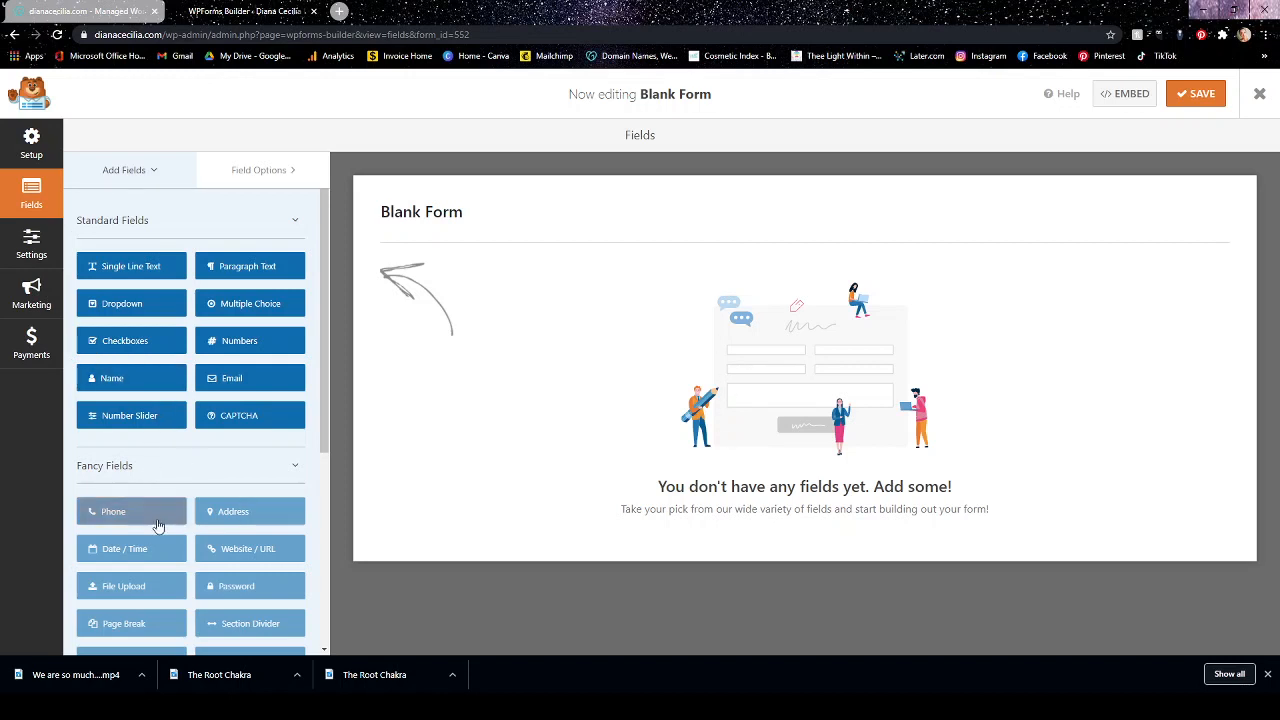
# Add a Name, an Email and a Numbers field to the blank form.
pyautogui.click(298, 466)
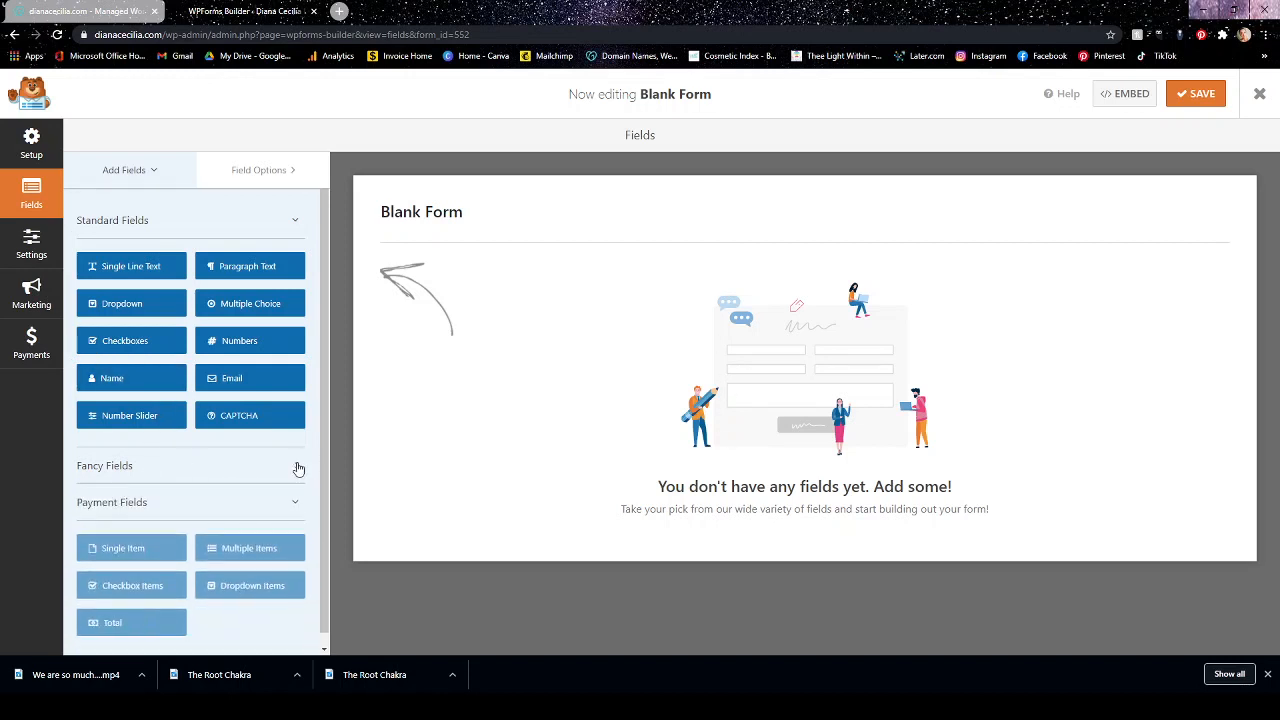
pyautogui.click(298, 468)
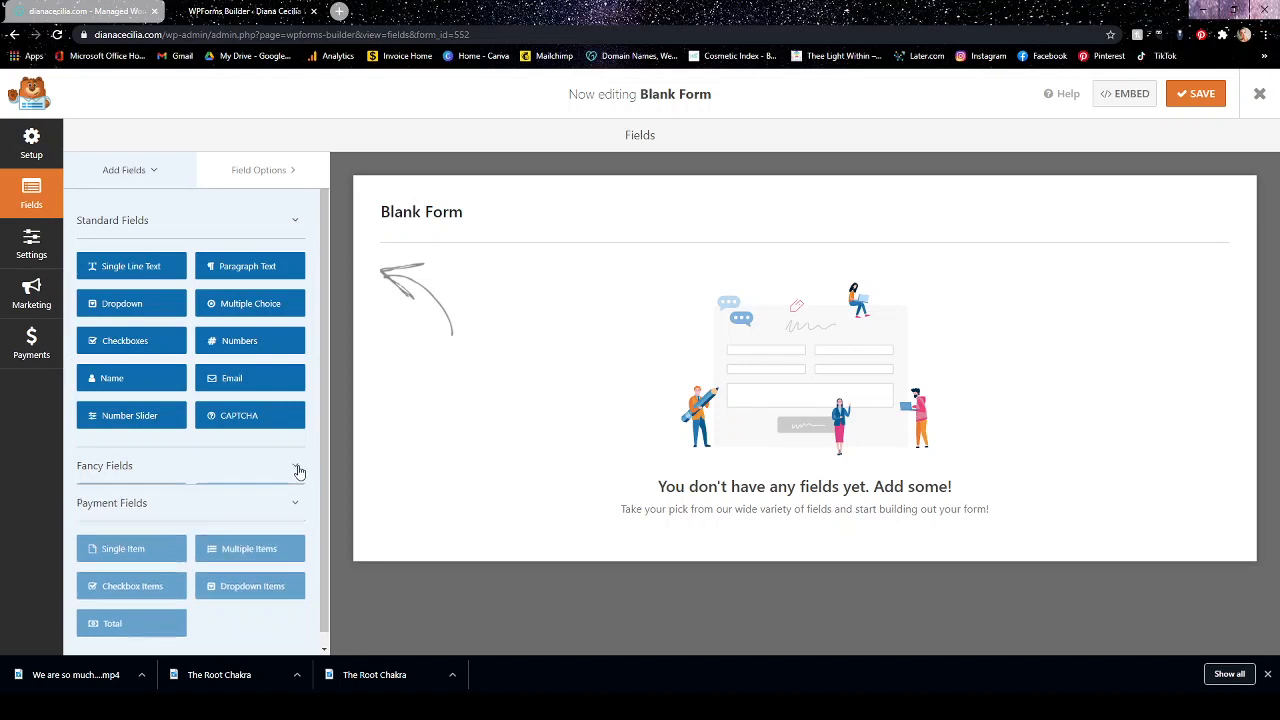
pyautogui.click(141, 384)
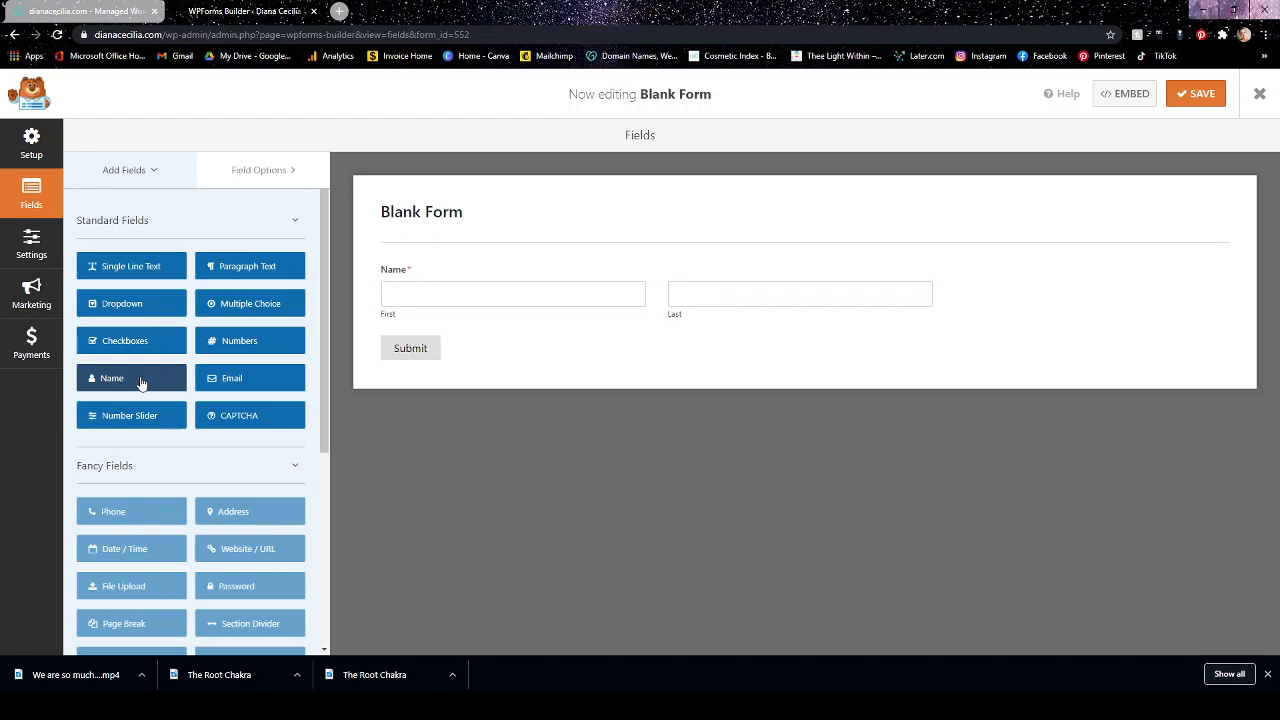
pyautogui.click(209, 381)
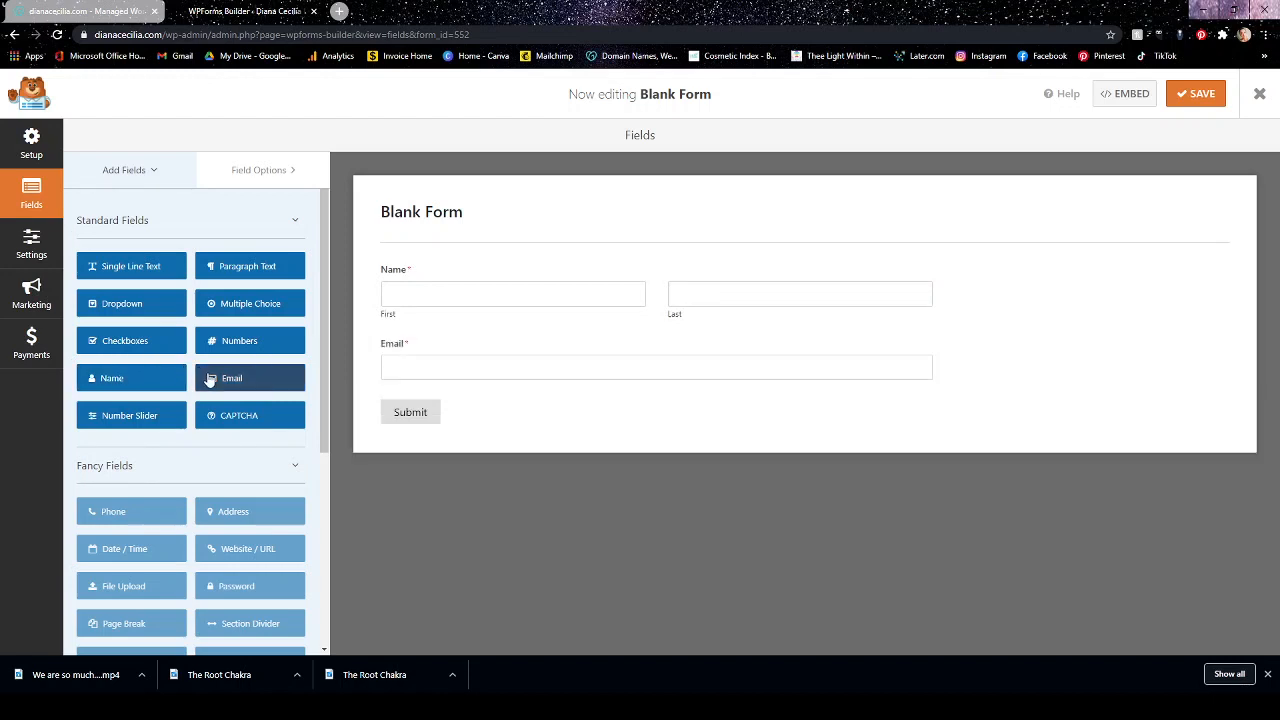
pyautogui.click(214, 350)
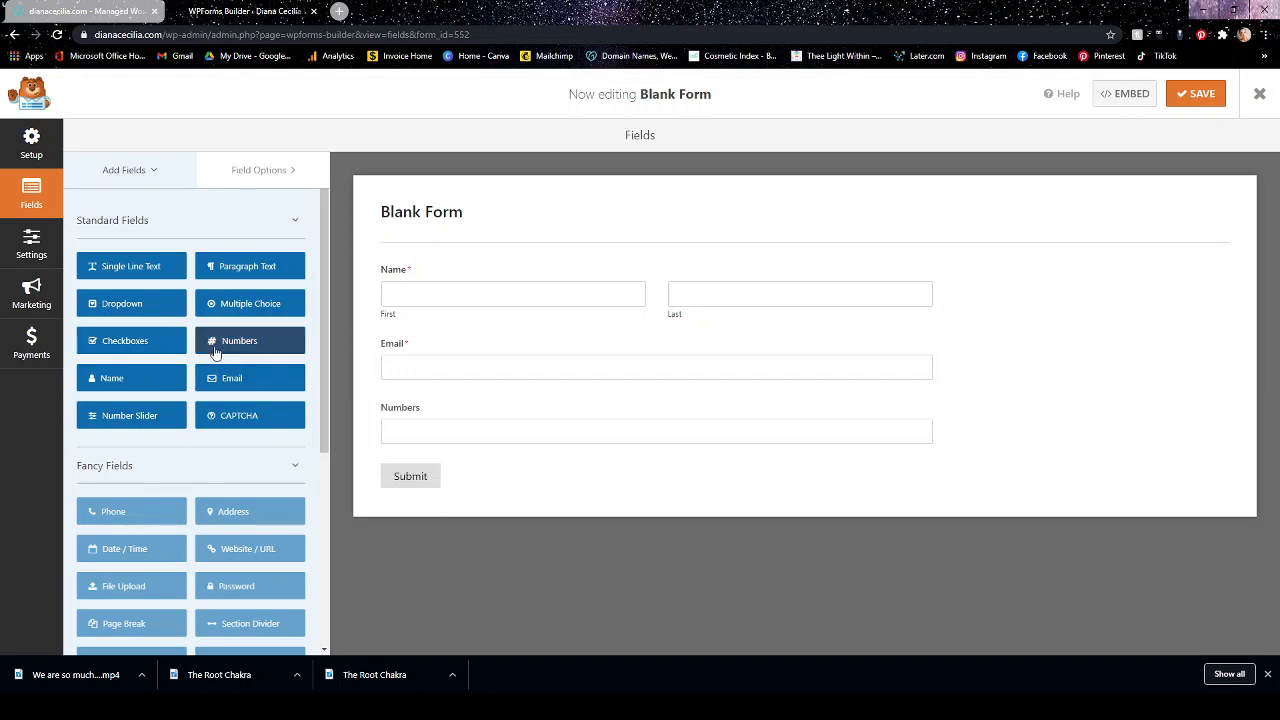
# Add a Single Line Text field below the Numbers field, label it Wedding Date and make it required.
pyautogui.click(143, 268)
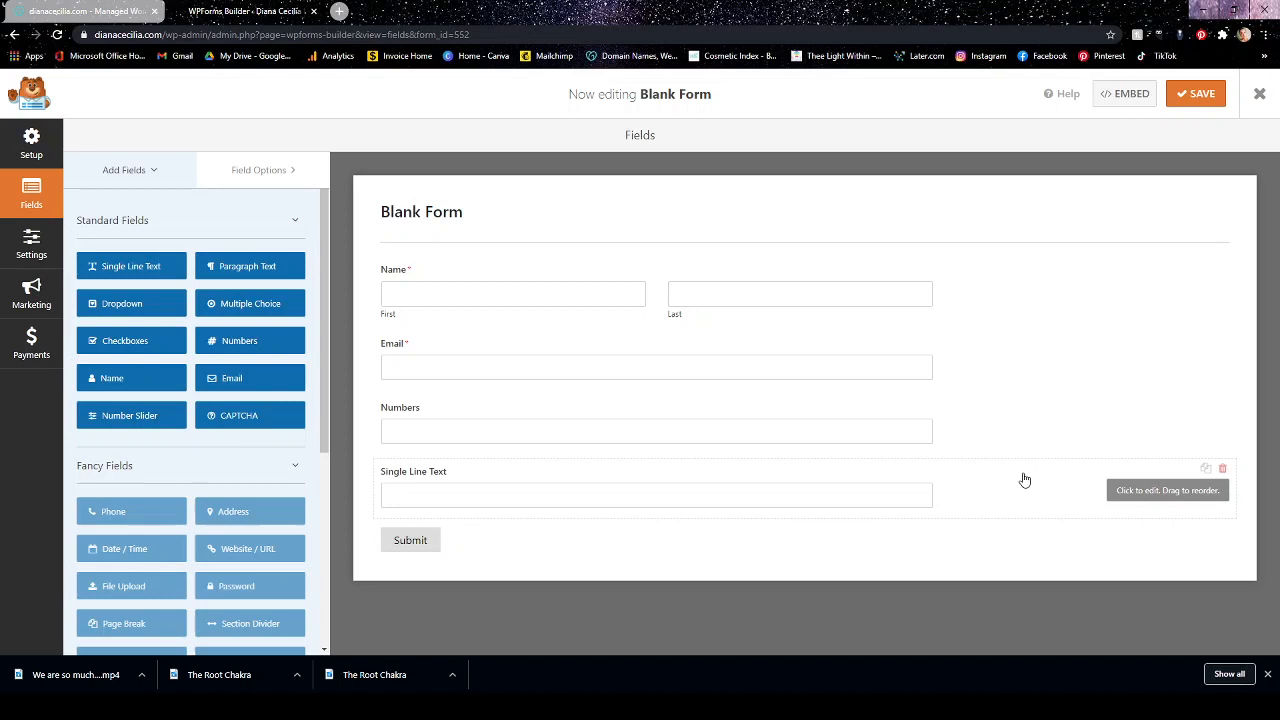
pyautogui.click(1139, 494)
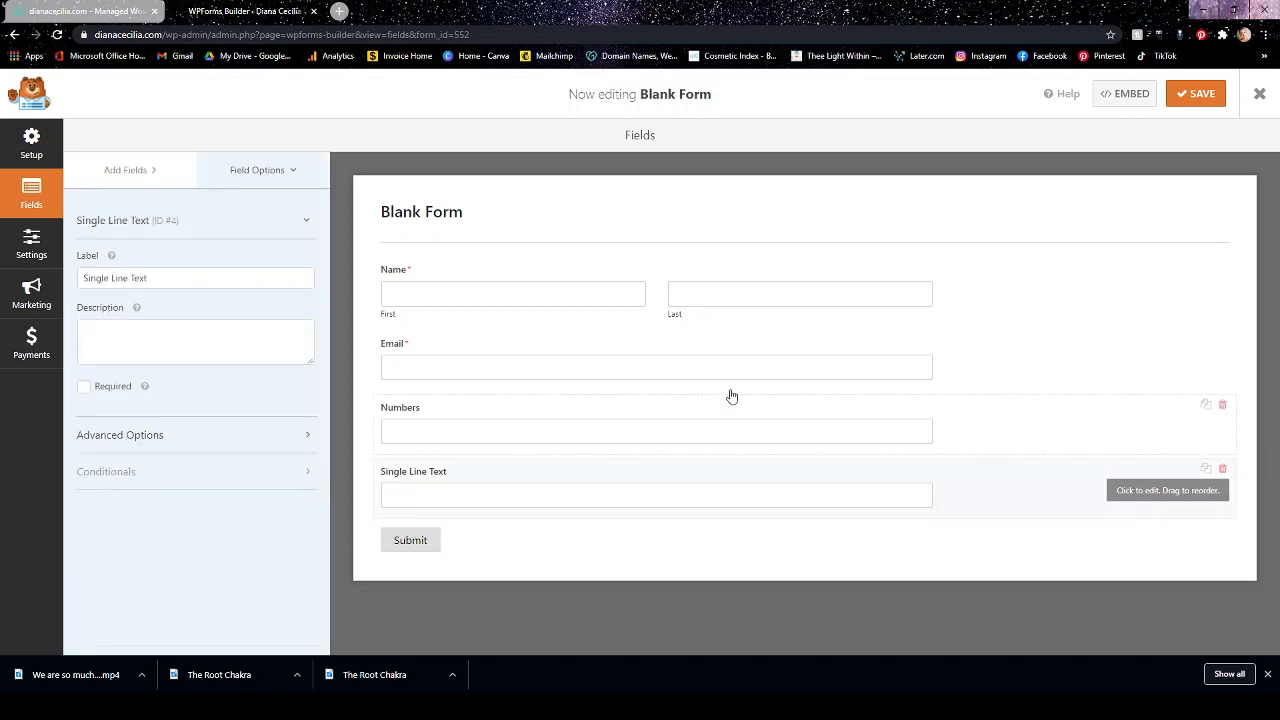
pyautogui.moveTo(168, 279); pyautogui.dragTo(74, 282)
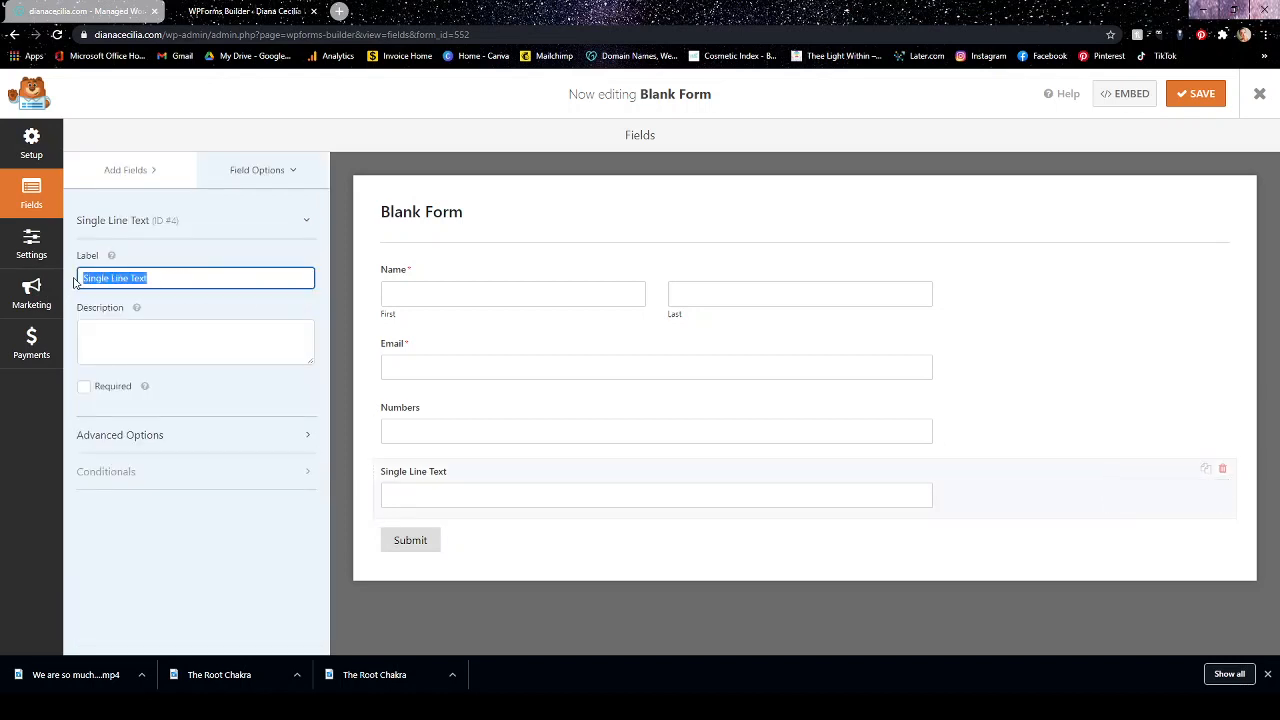
pyautogui.press('BackSpace')
pyautogui.write('Weddi')
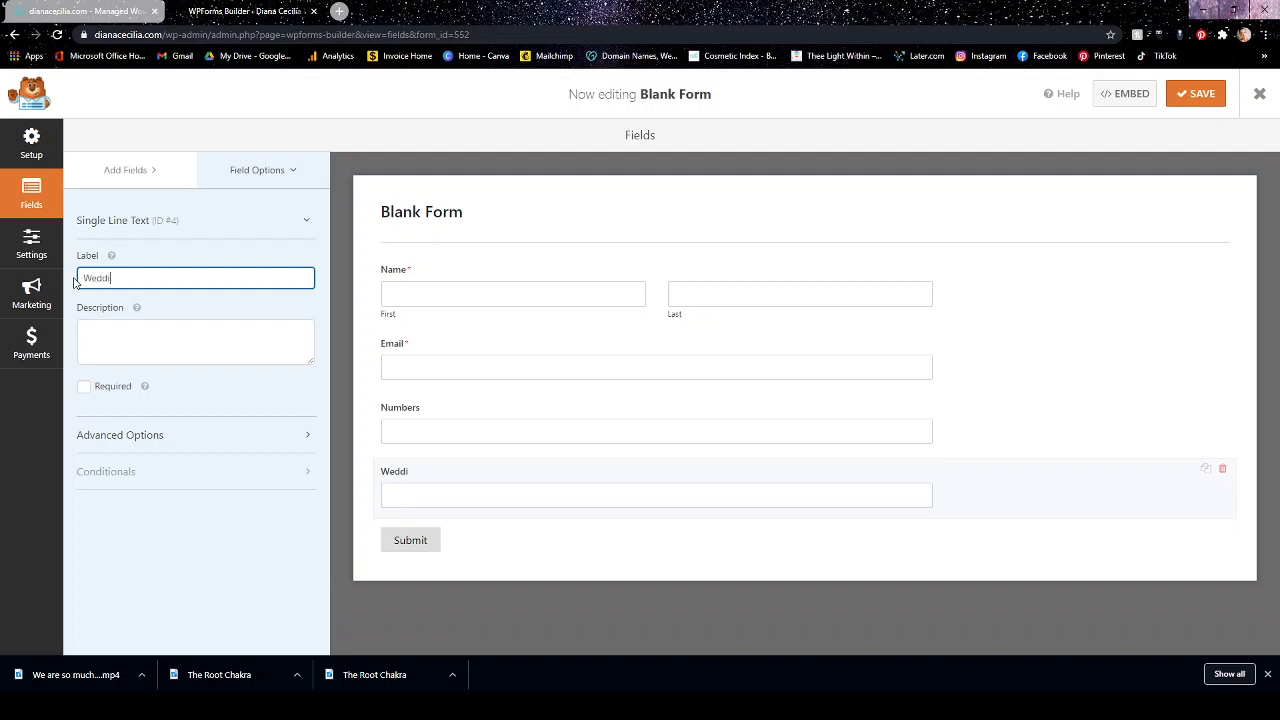
pyautogui.write('ng Date')
pyautogui.click(84, 387)
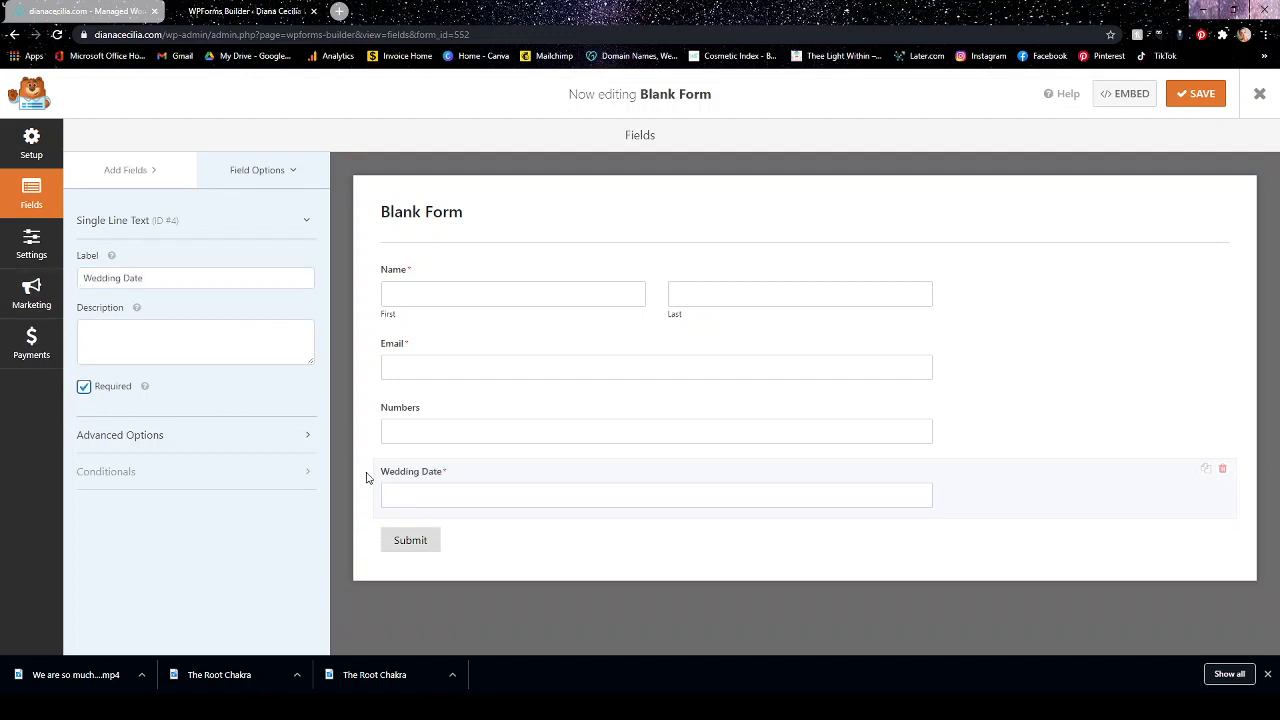
# Add a Paragraph Text field at the end of the form, label it "How Can I Help You?" and make it required.
pyautogui.click(133, 172)
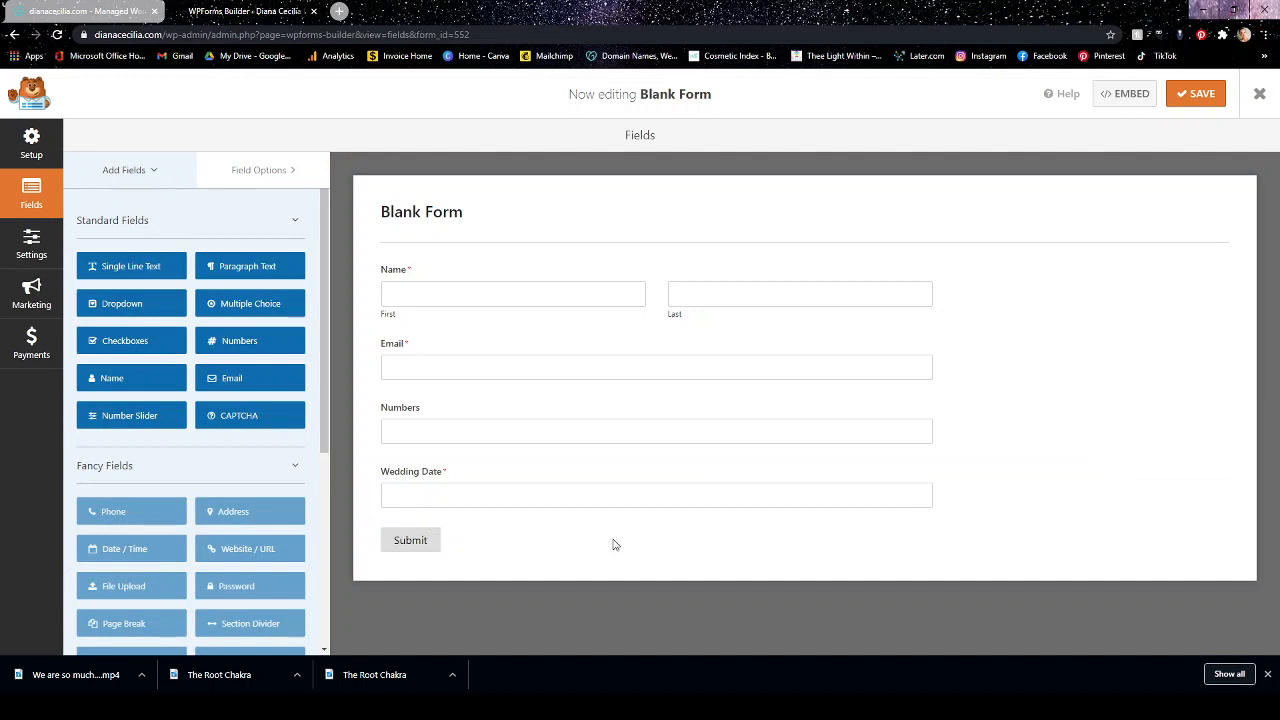
pyautogui.click(240, 267)
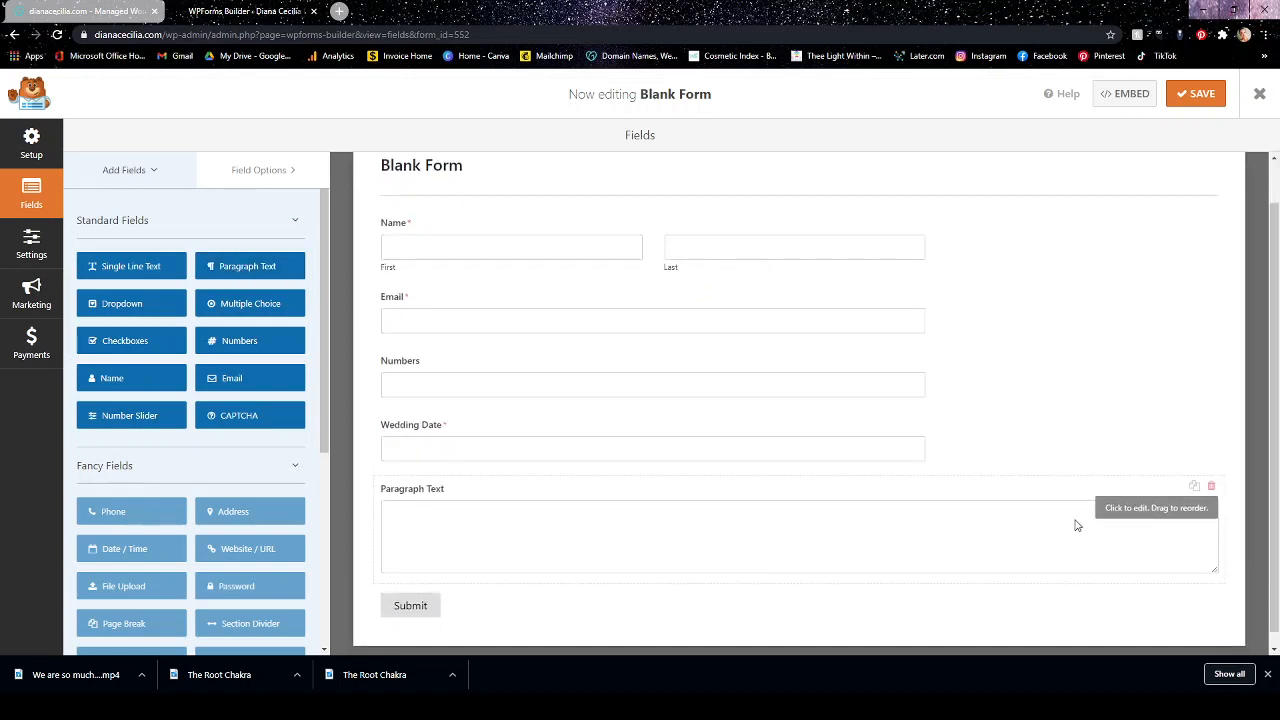
pyautogui.click(1128, 514)
pyautogui.moveTo(176, 278); pyautogui.dragTo(63, 282)
pyautogui.write('How ')
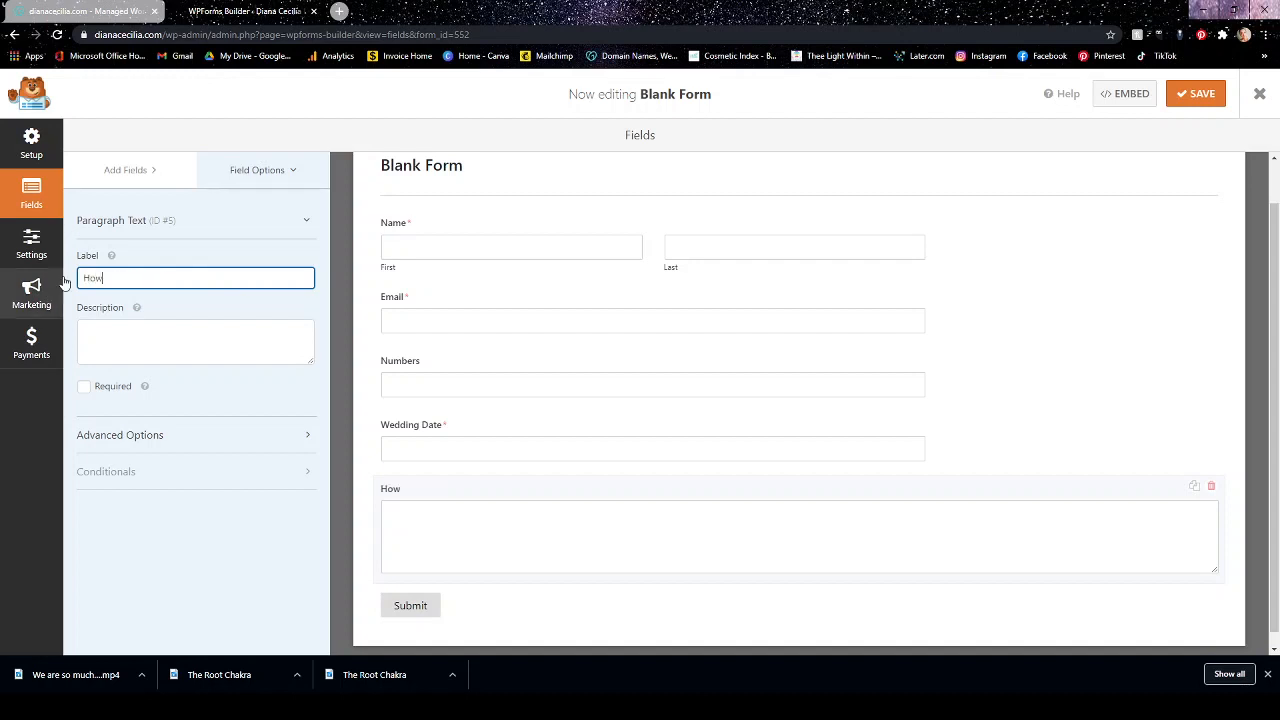
pyautogui.write('Can I Help You?')
pyautogui.click(84, 387)
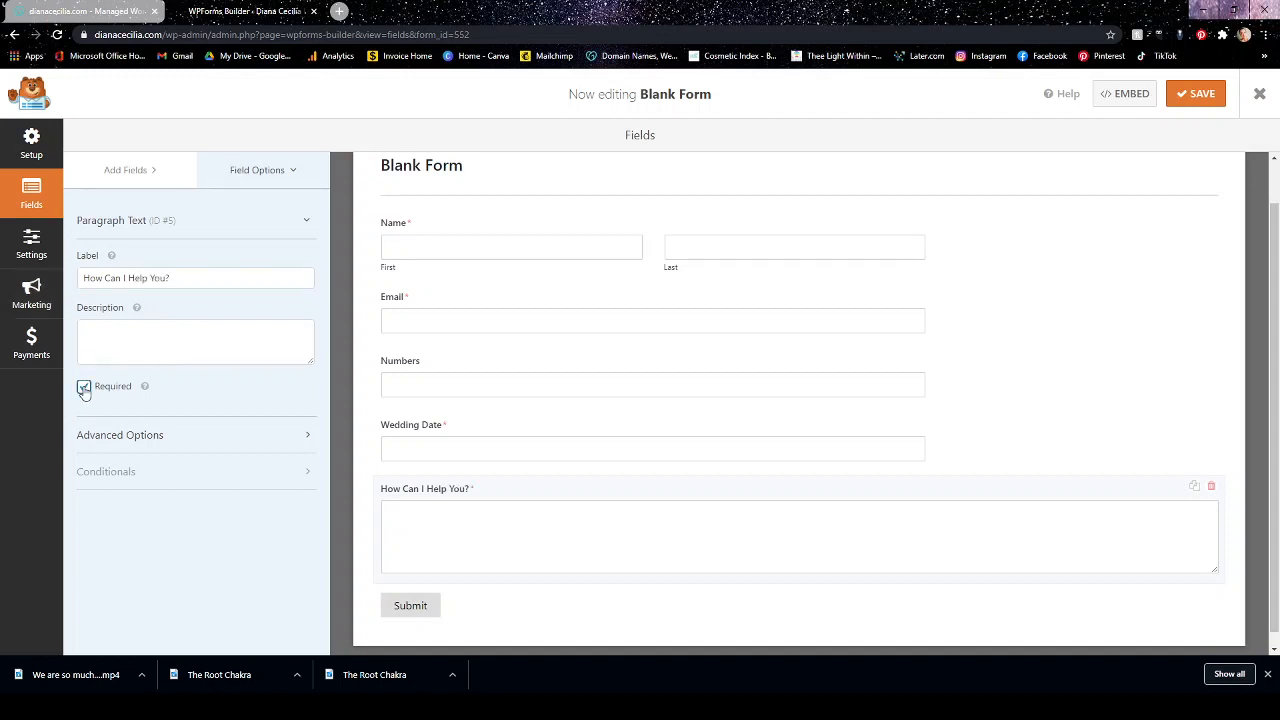
pyautogui.click(135, 172)
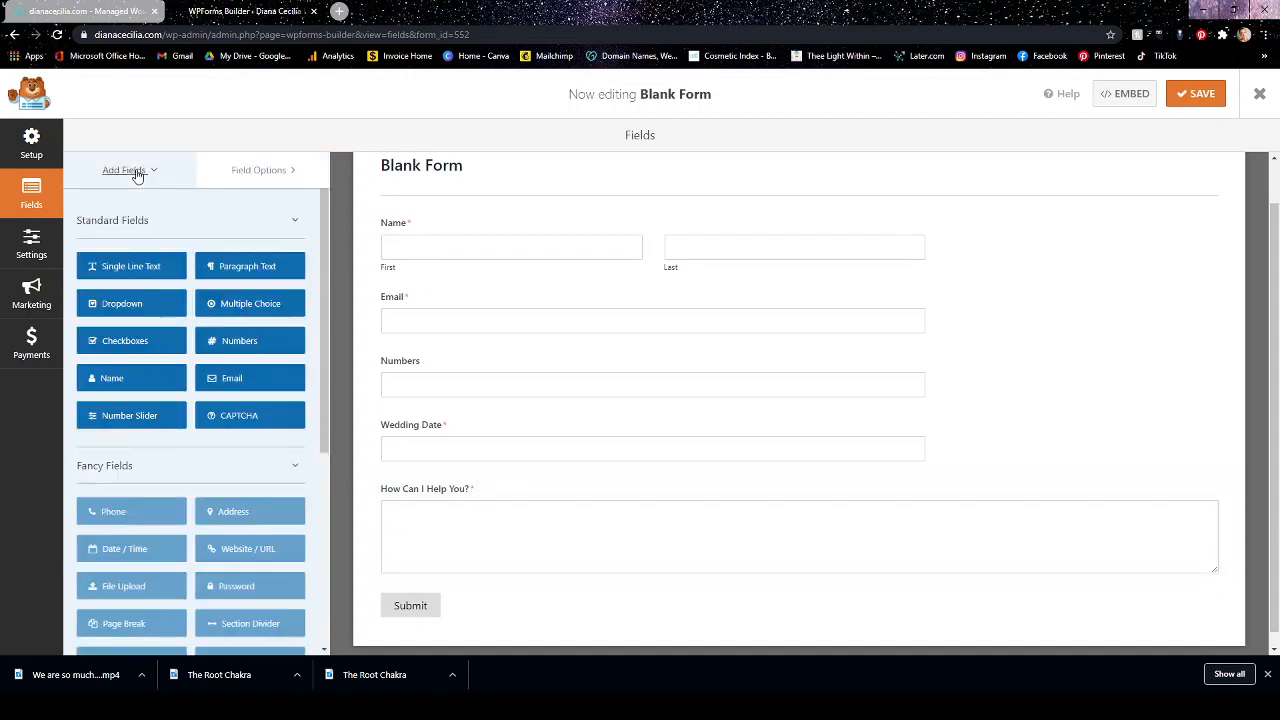
pyautogui.click(237, 343)
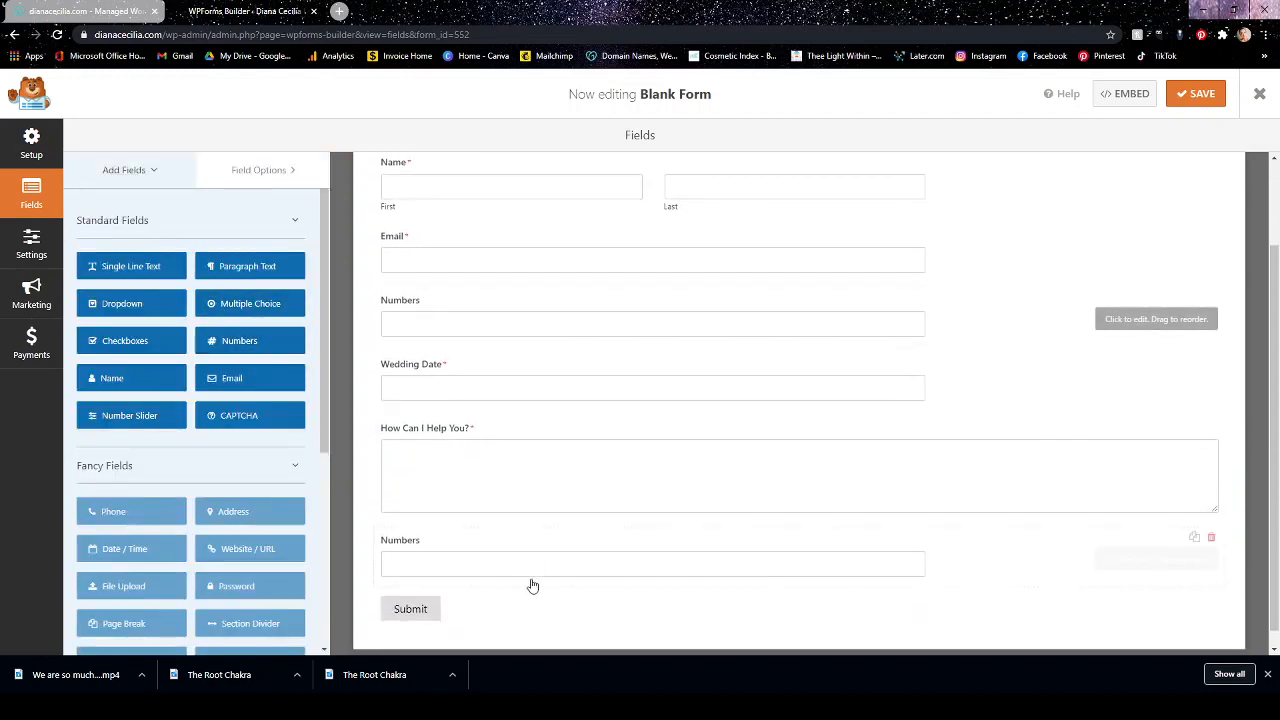
pyautogui.click(1209, 535)
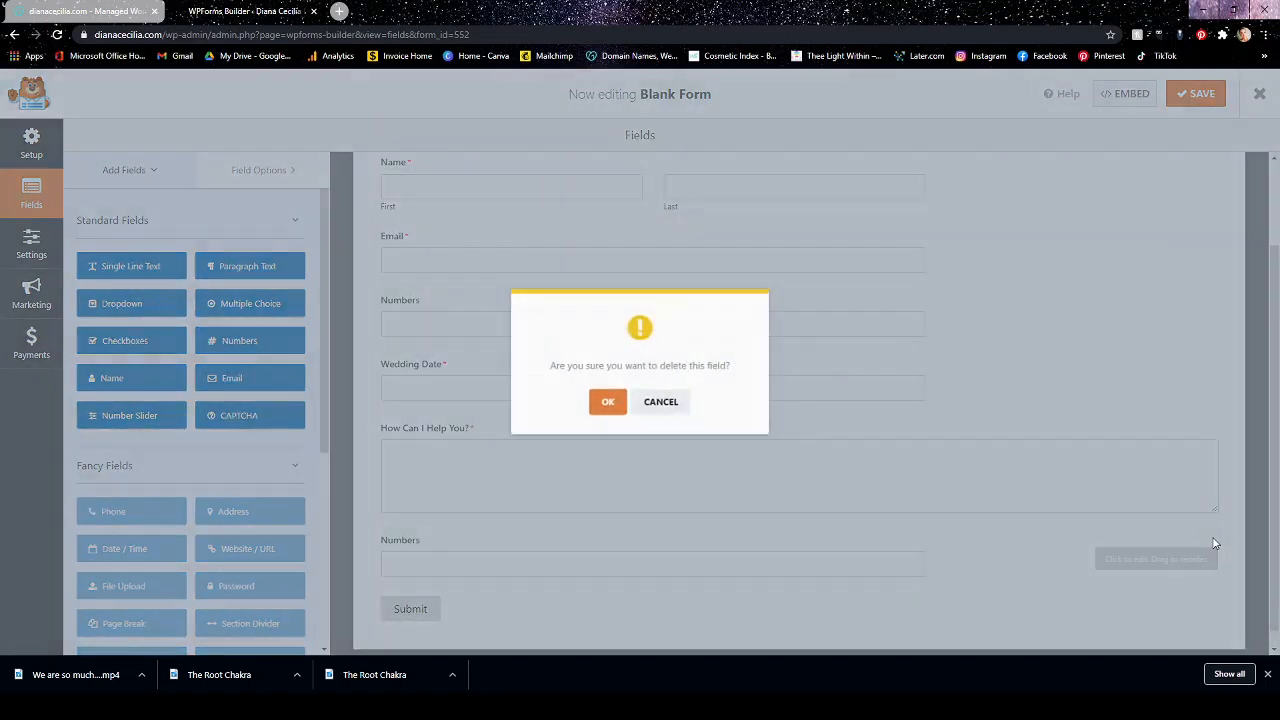
pyautogui.click(607, 404)
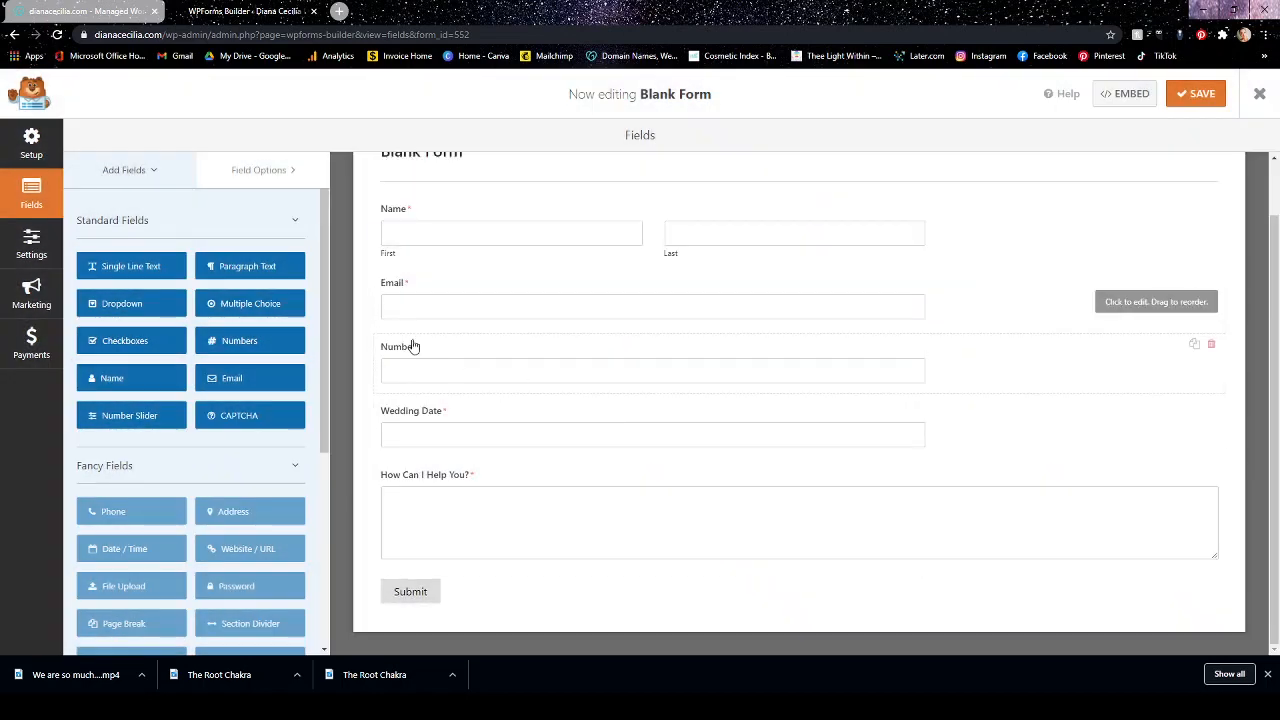
# Make the Numbers field between Email and Wedding Date required.
pyautogui.click(413, 347)
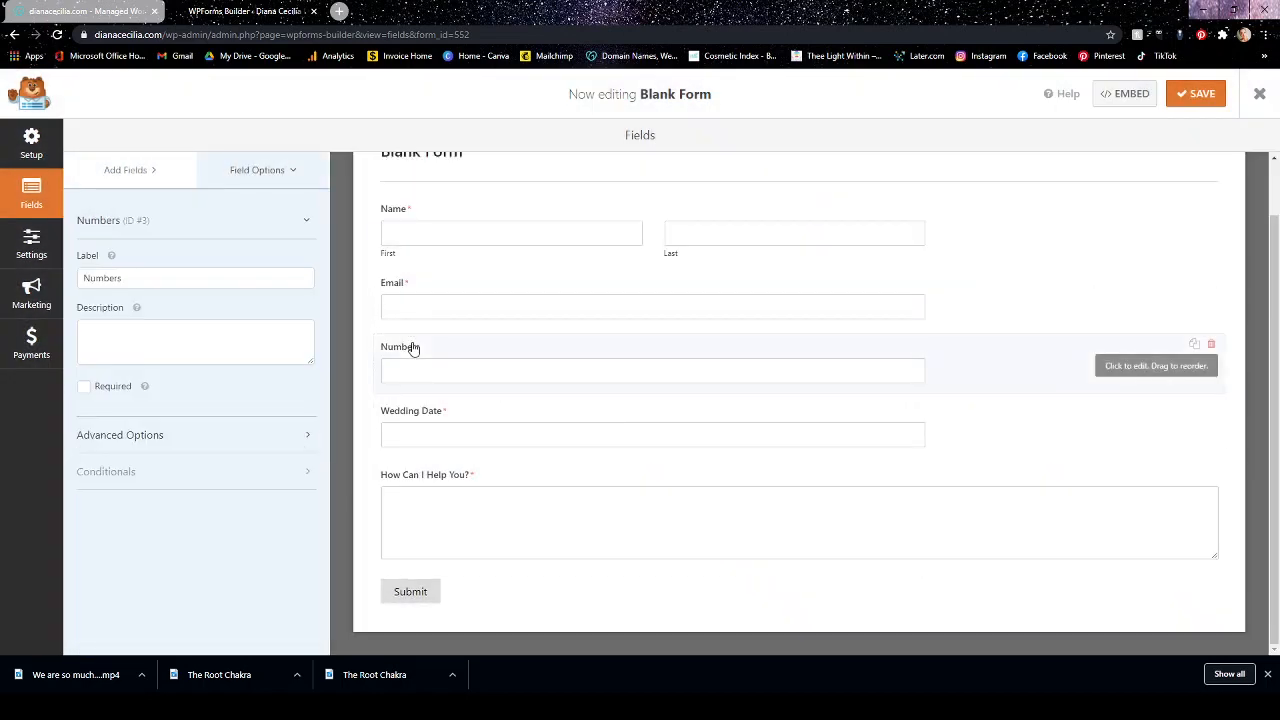
pyautogui.click(84, 387)
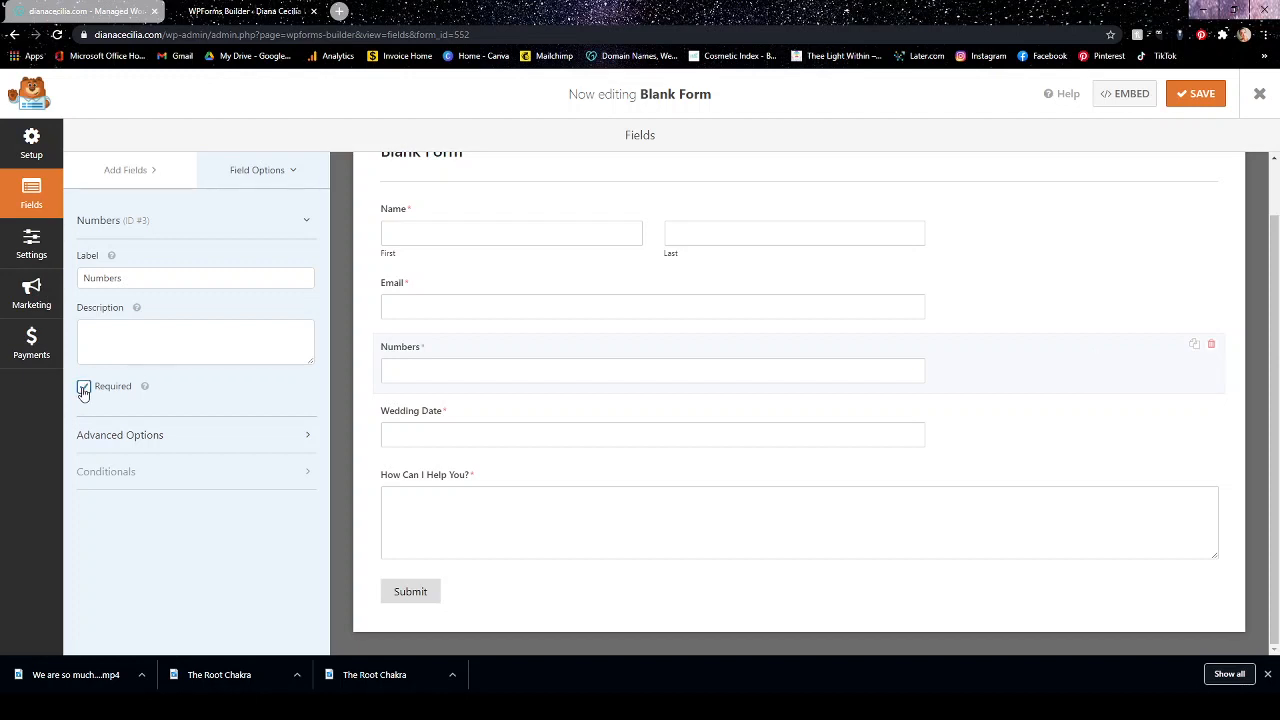
# Rename the form as Contact Form in its general settings and save the form.
pyautogui.click(430, 593)
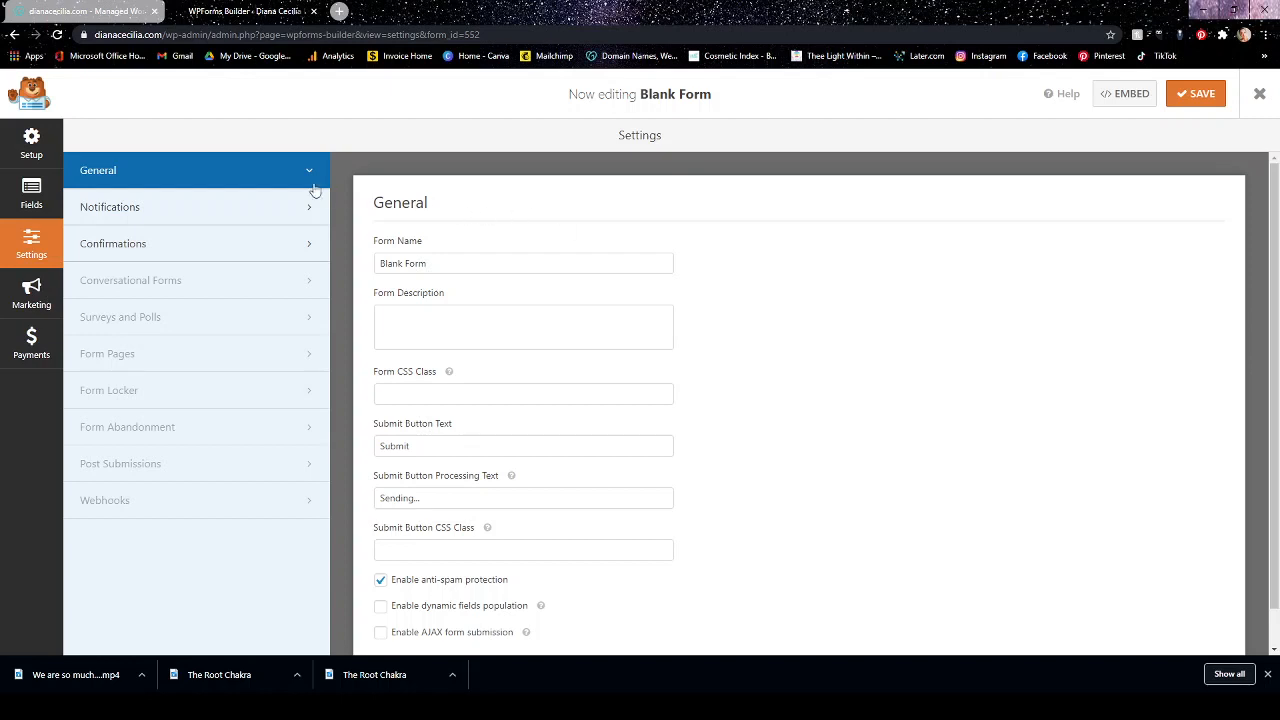
pyautogui.moveTo(437, 263); pyautogui.dragTo(334, 267)
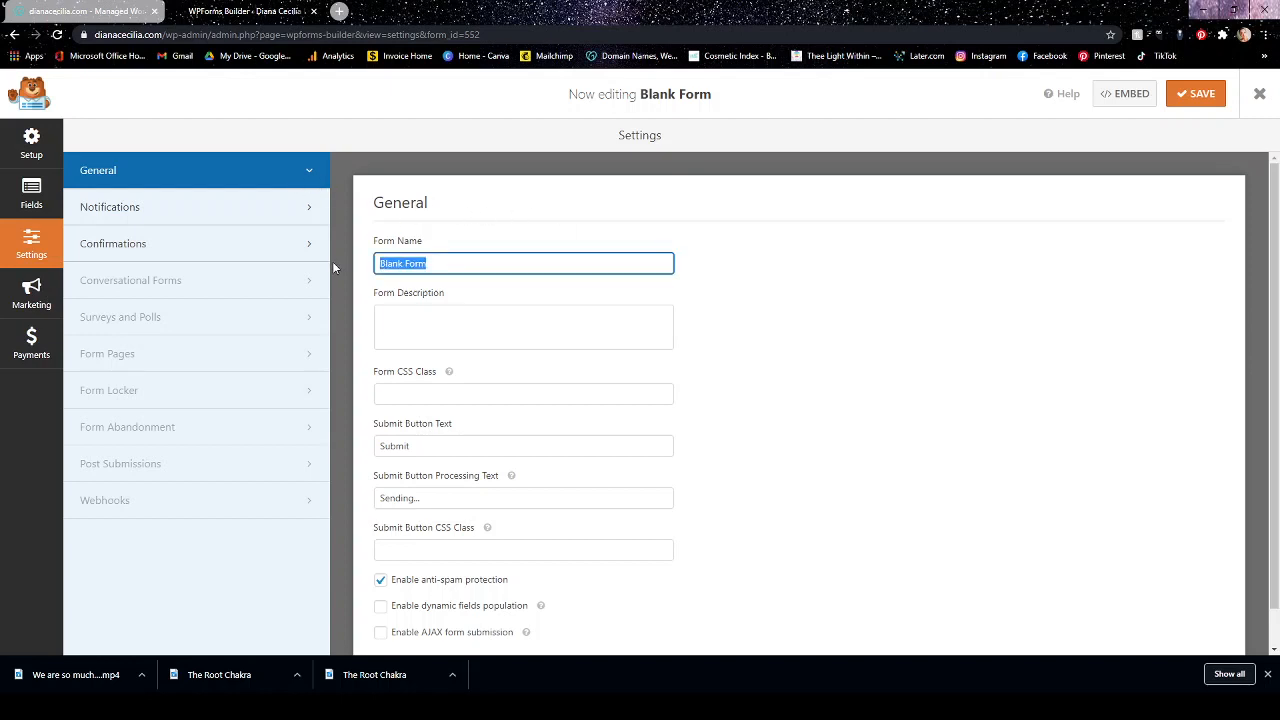
pyautogui.write('Contact F')
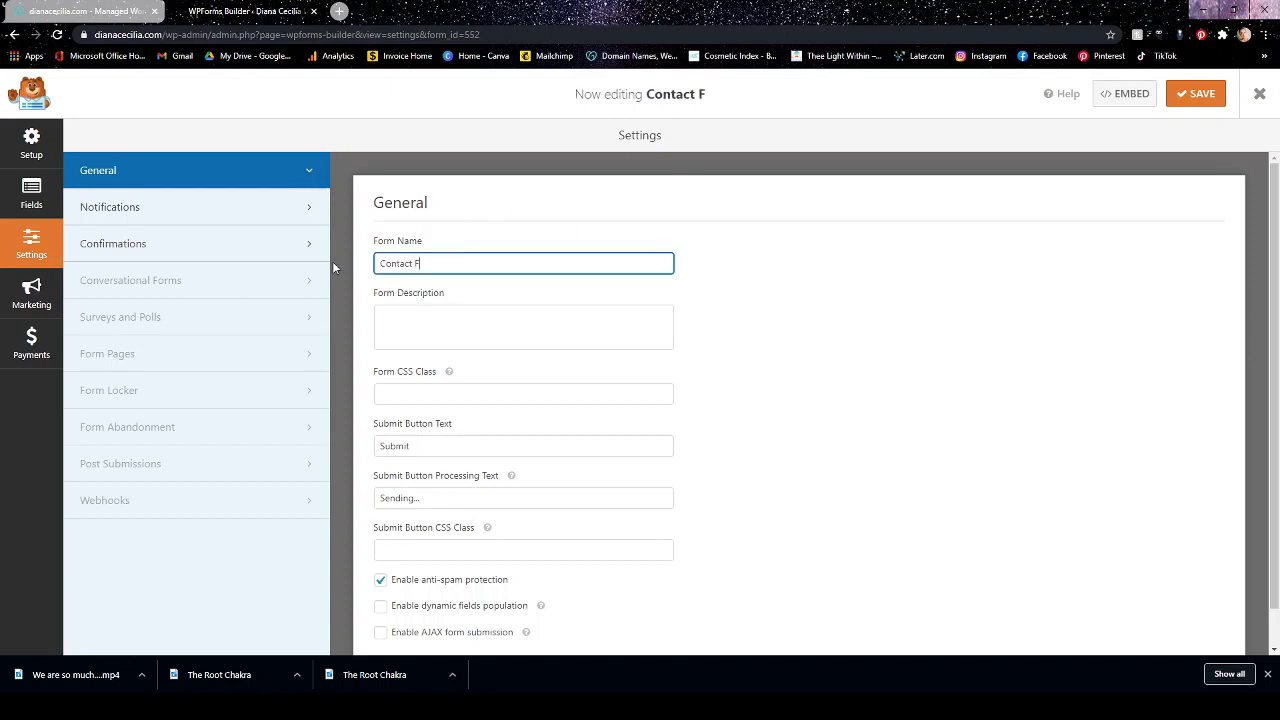
pyautogui.write('orm')
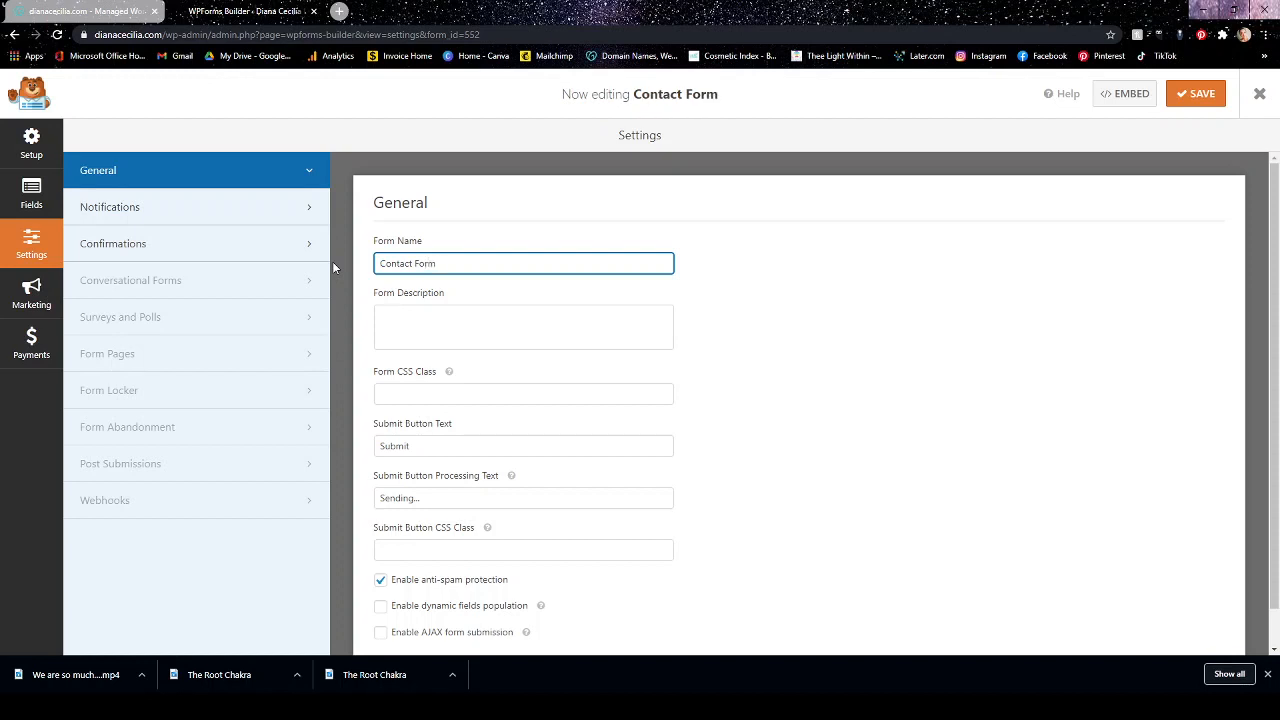
pyautogui.click(470, 317)
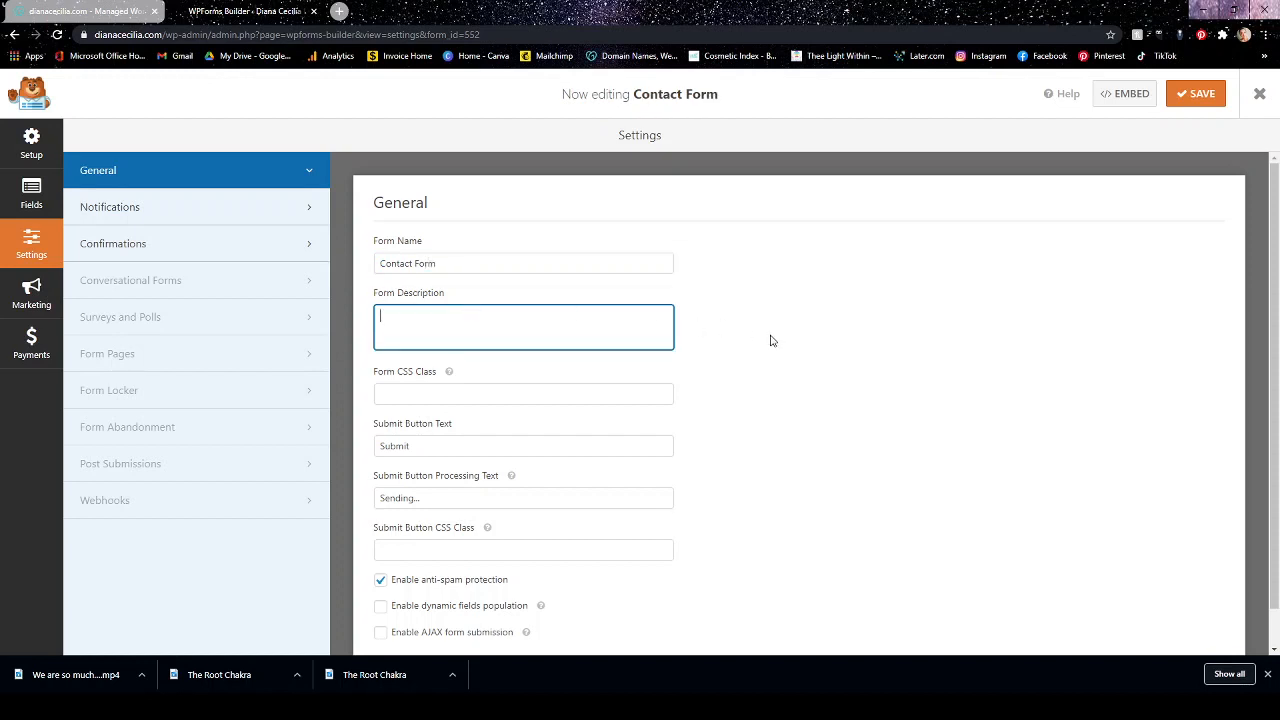
pyautogui.scroll(-2, 770, 341)
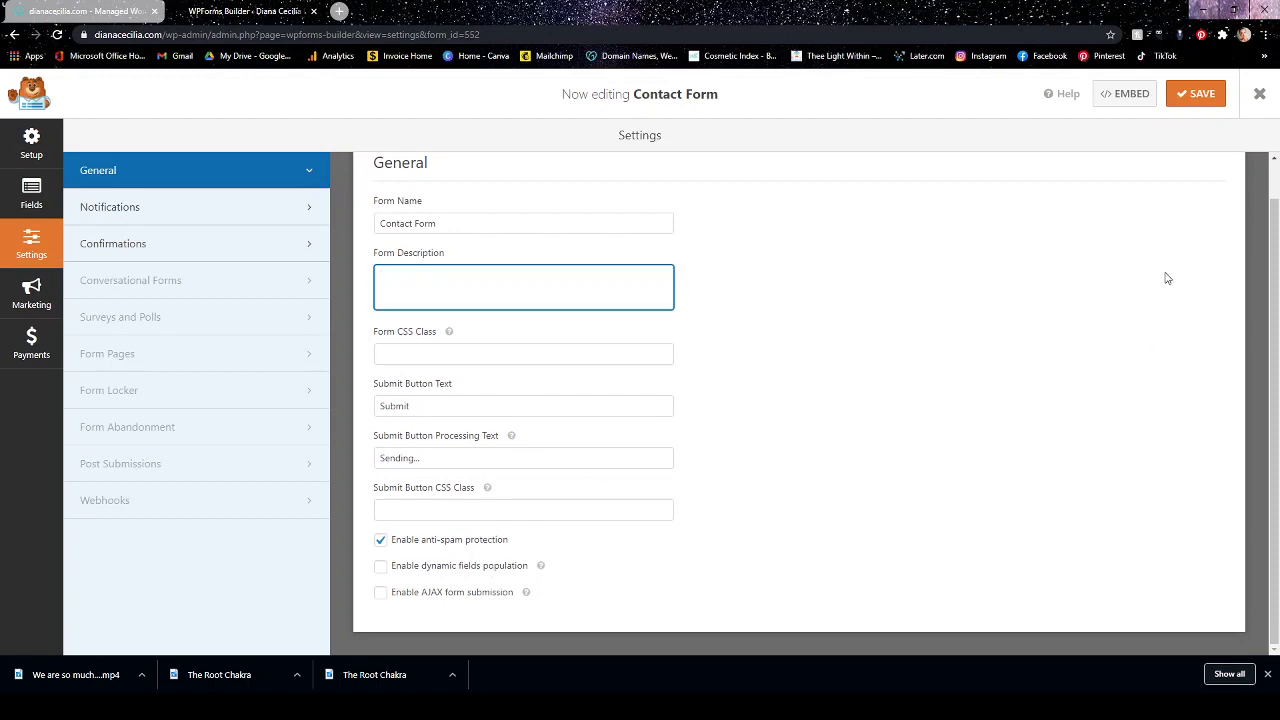
pyautogui.scroll(1, 990, 310)
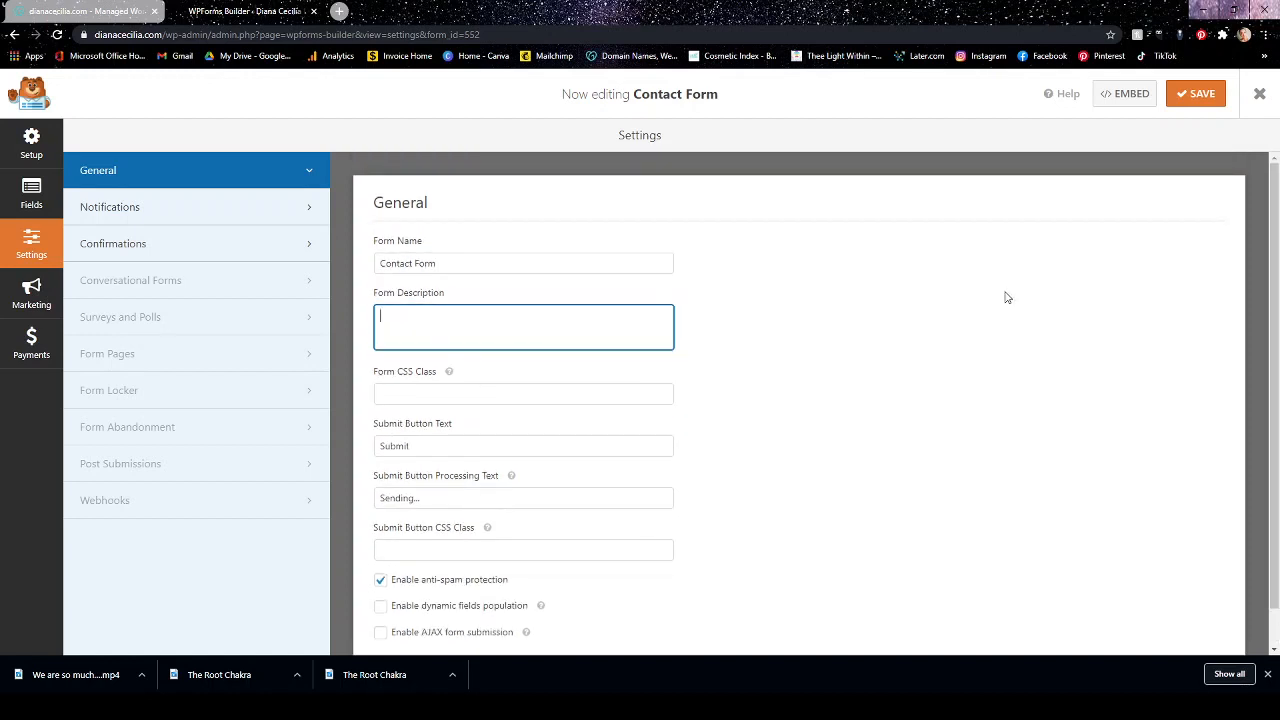
pyautogui.click(1200, 93)
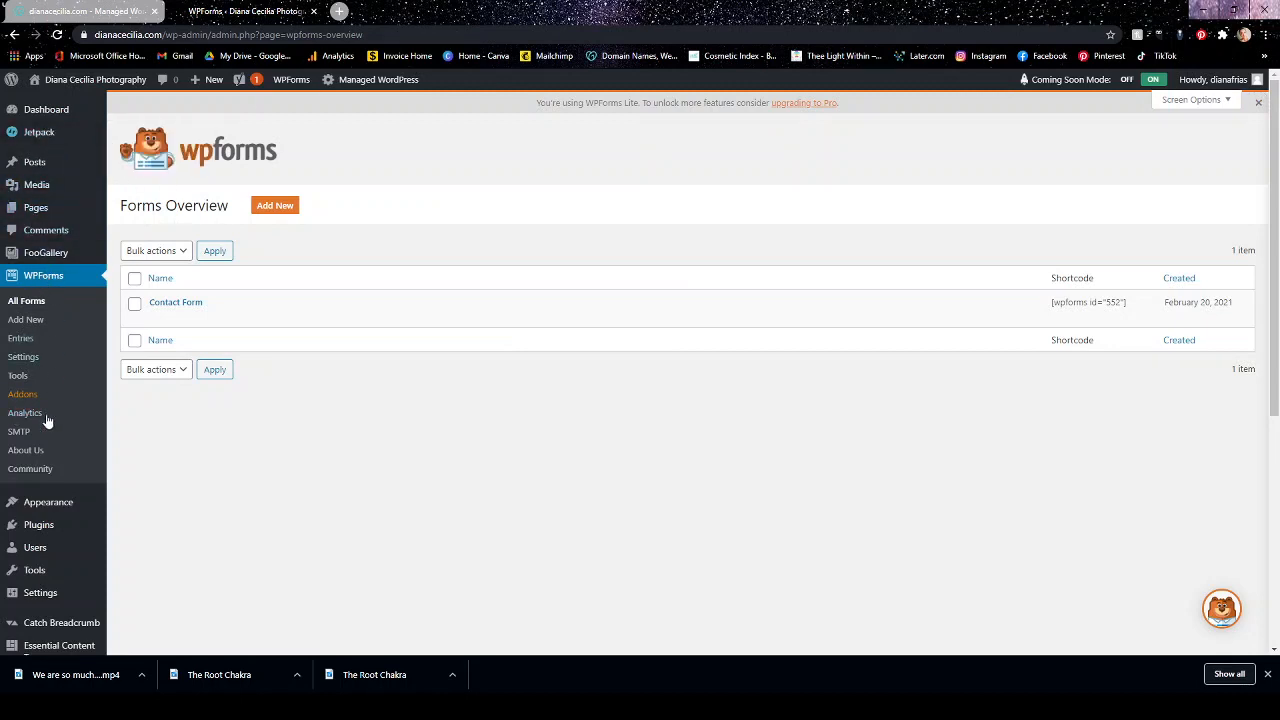
# Open the WPForms plugin settings and look through the general license, form styling and GDPR options.
pyautogui.scroll(-5, 42, 300)
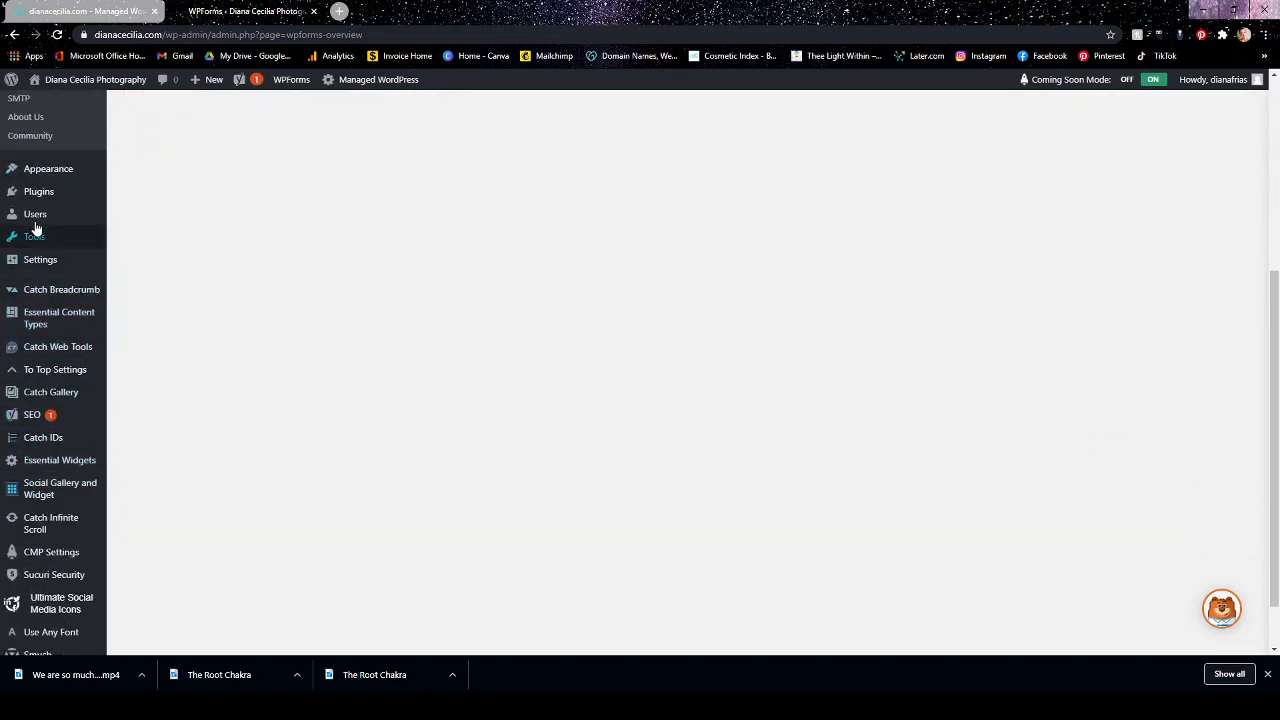
pyautogui.moveTo(36, 201)
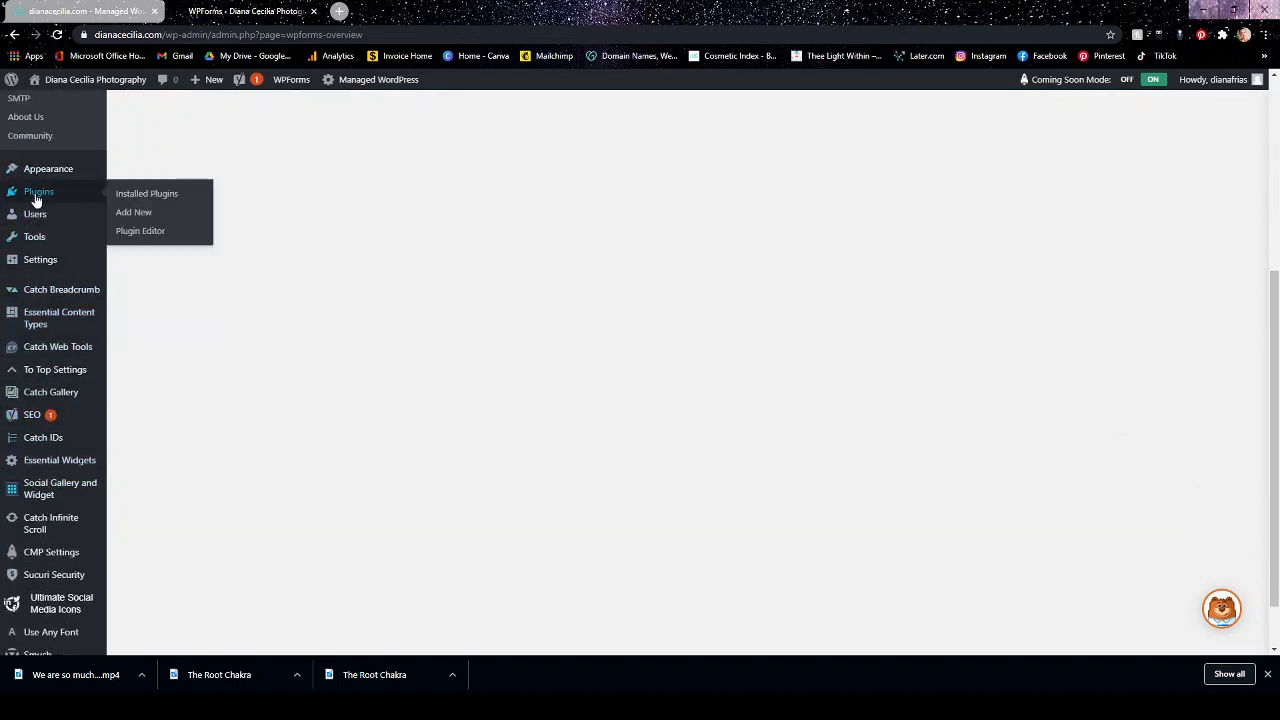
pyautogui.scroll(4, 34, 200)
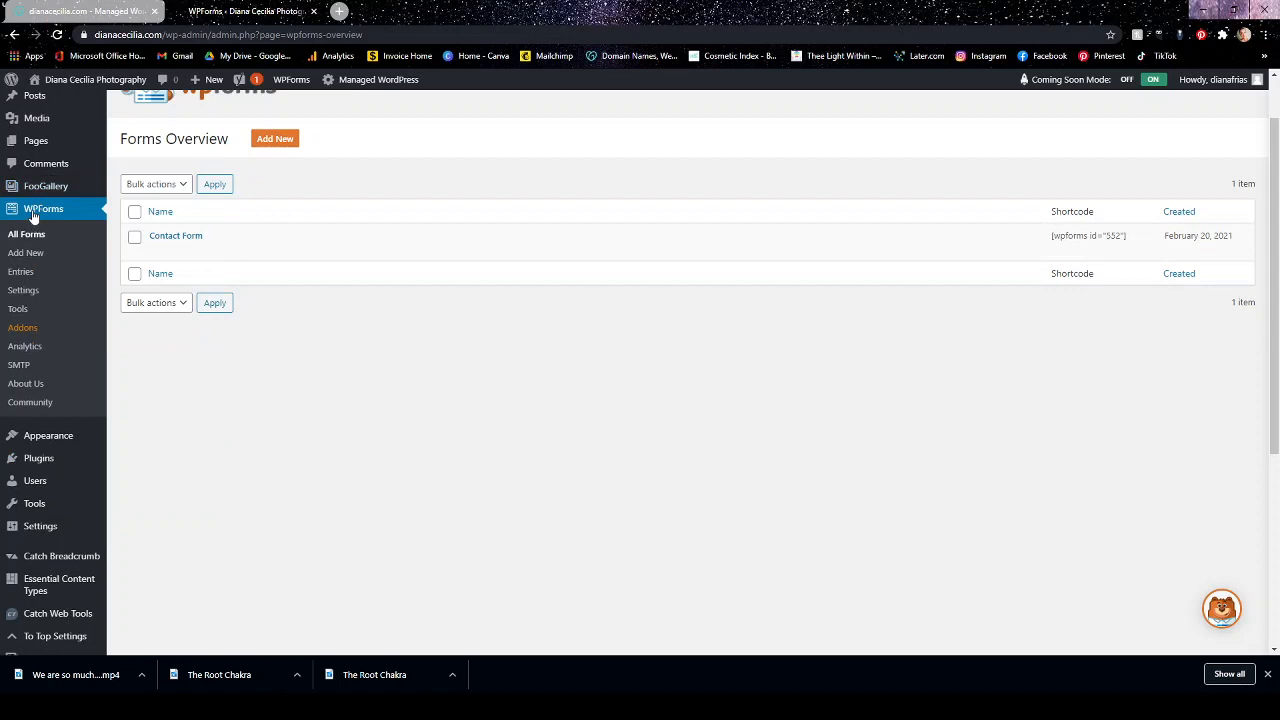
pyautogui.moveTo(193, 245)
pyautogui.scroll(1, 463, 298)
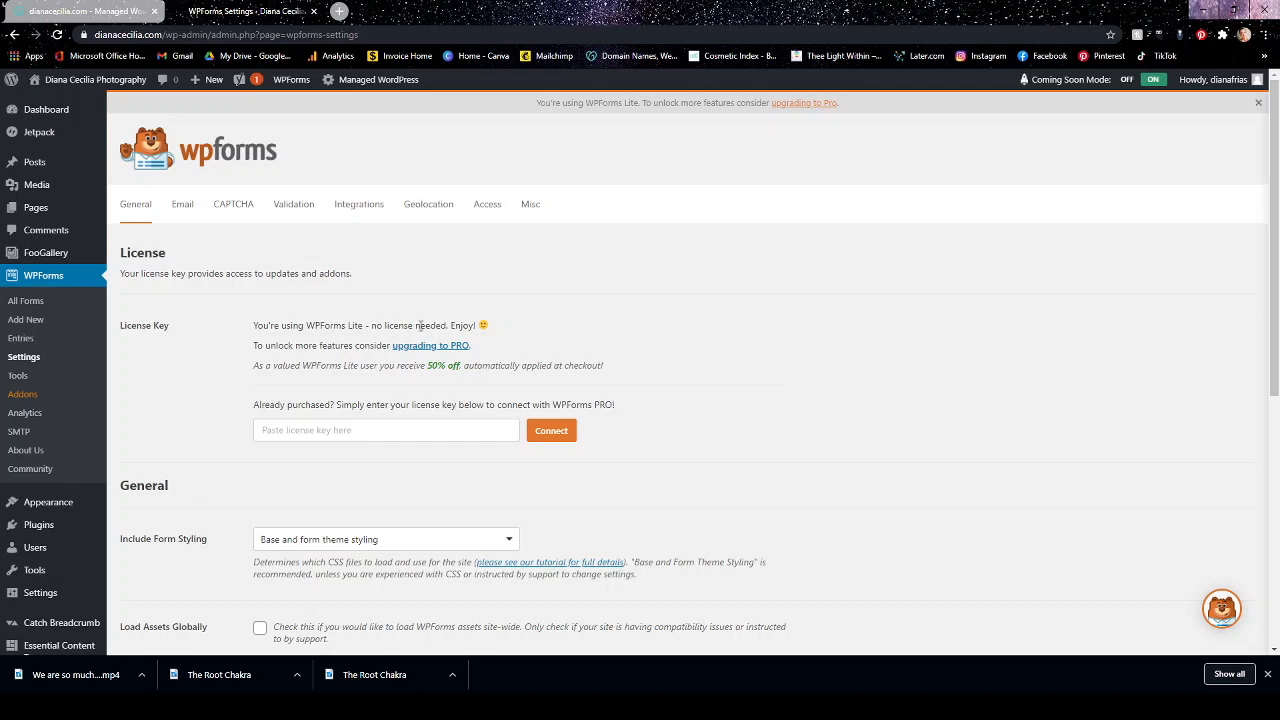
pyautogui.scroll(-2, 671, 343)
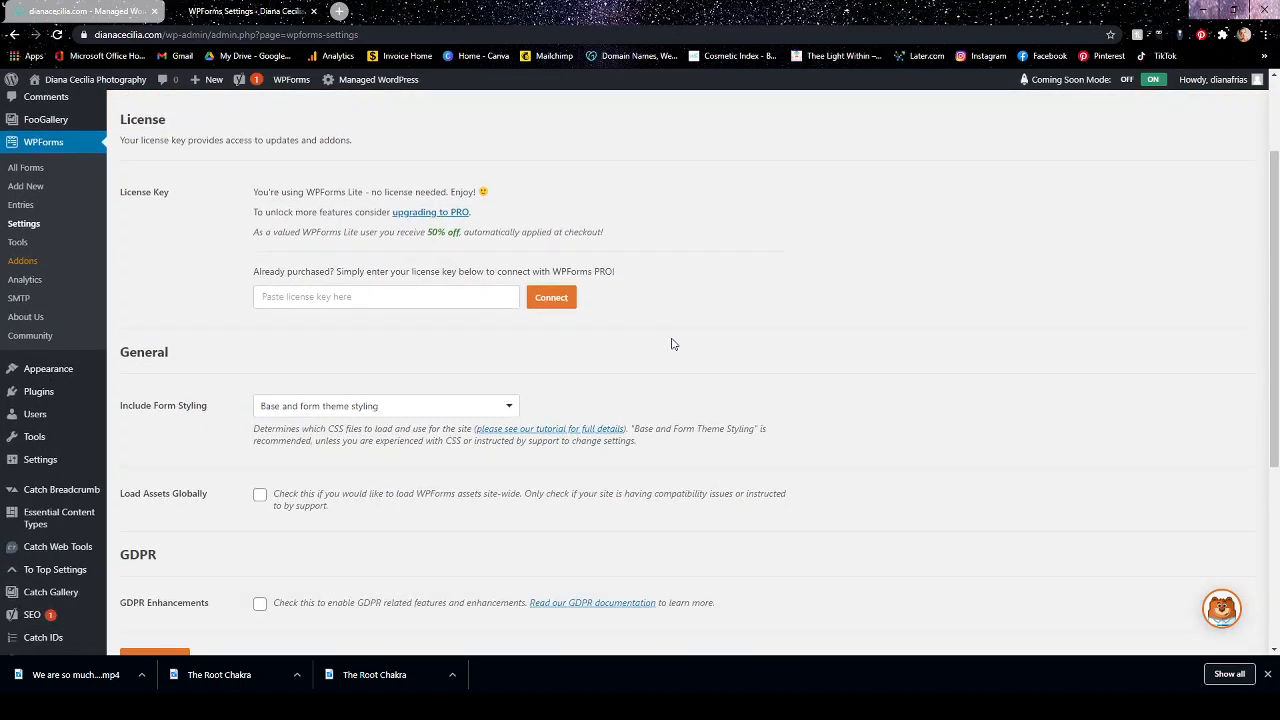
pyautogui.scroll(-1, 673, 343)
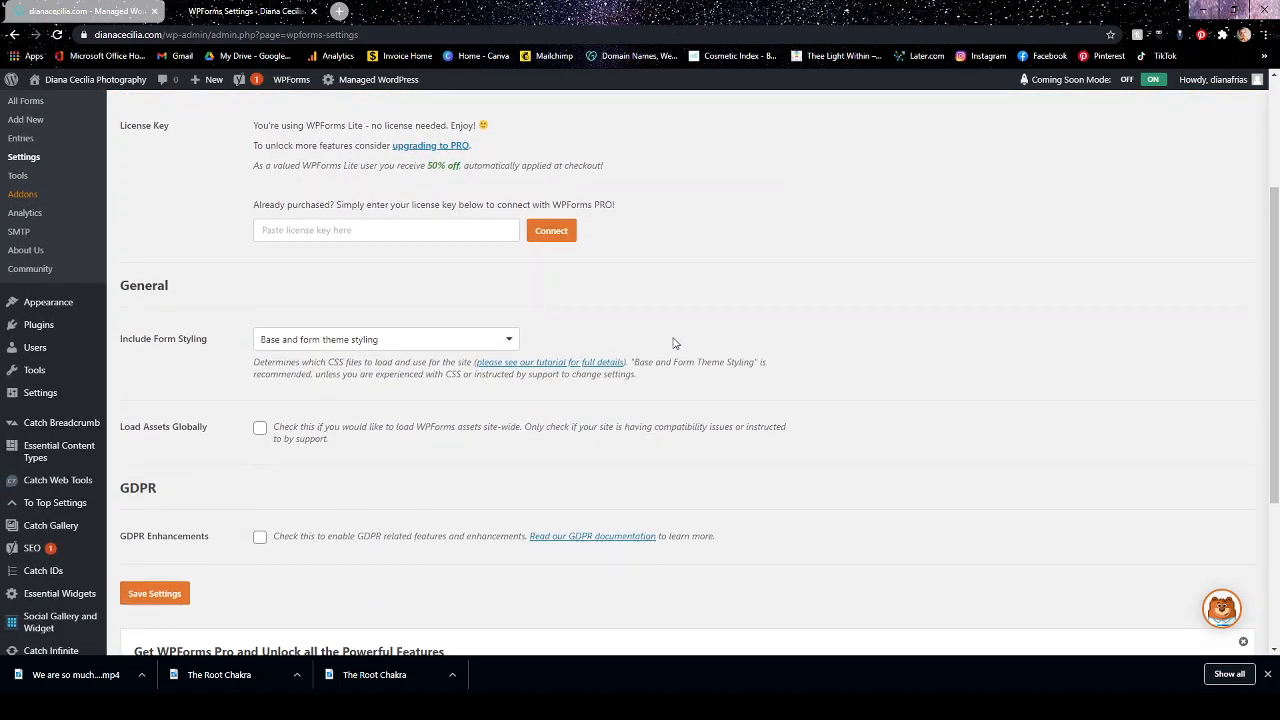
# Try Base styling only for the included form styling, and set it back to Base and form theme styling.
pyautogui.click(511, 345)
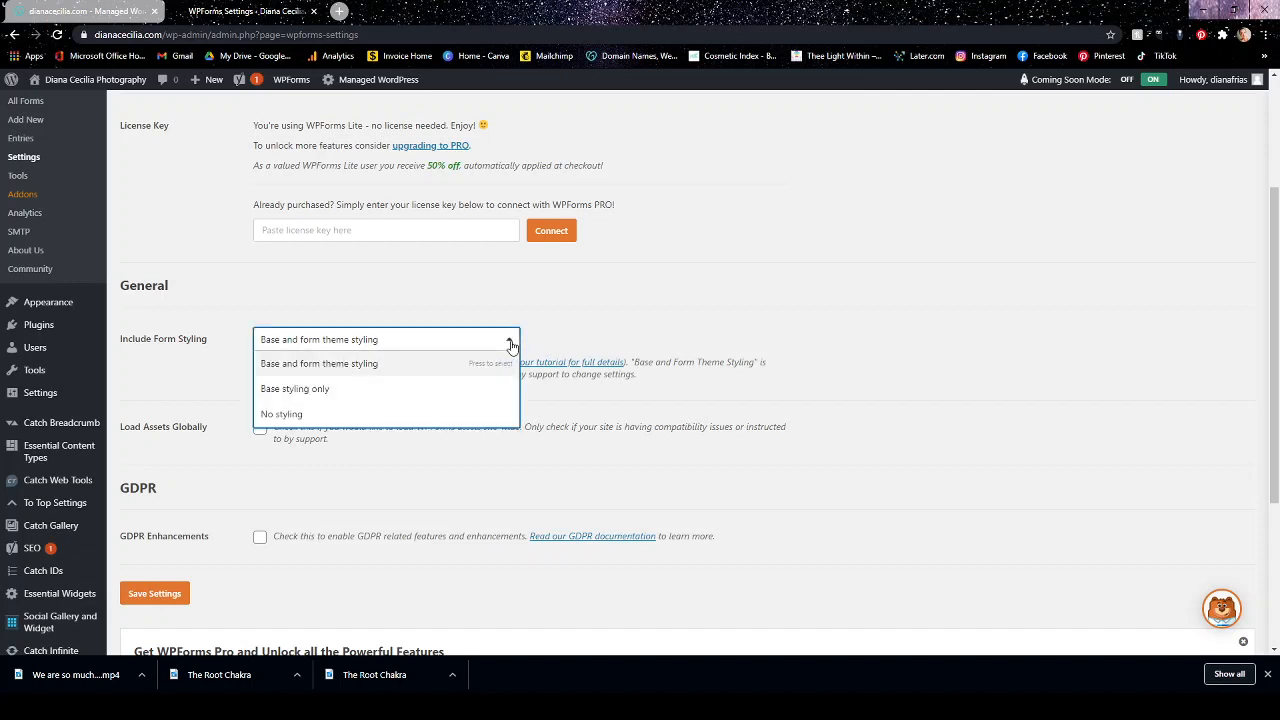
pyautogui.click(462, 398)
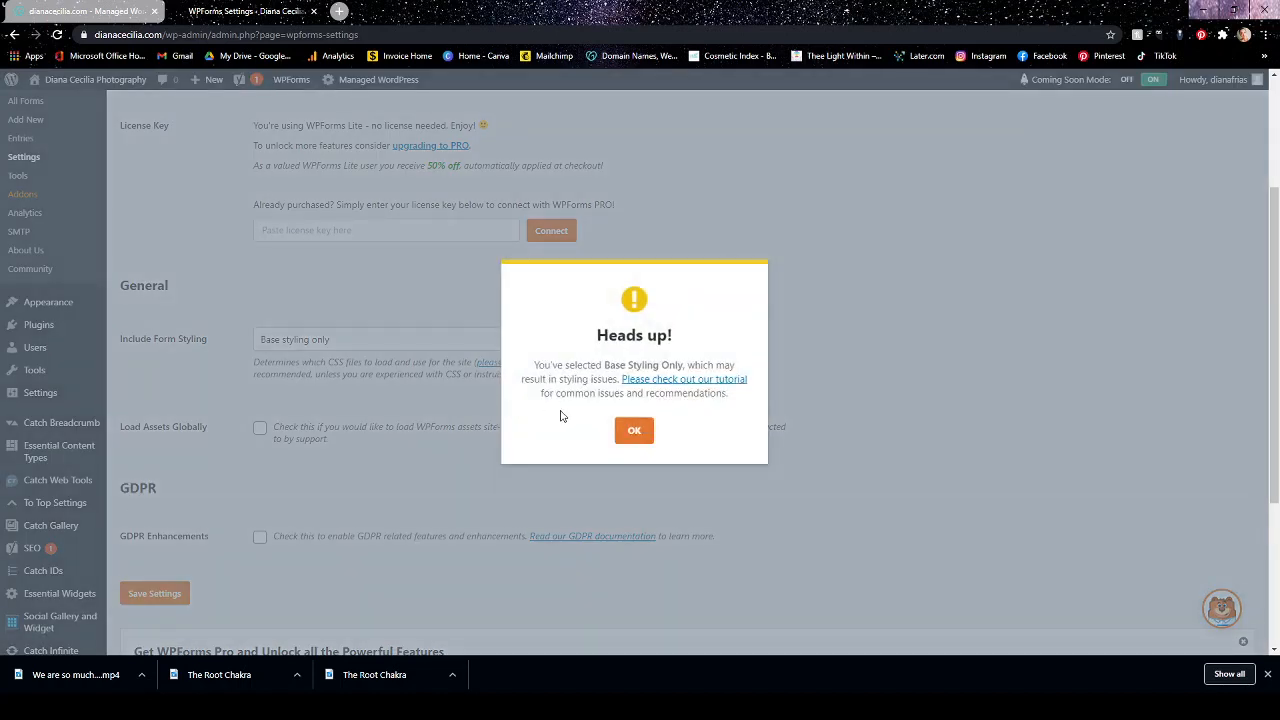
pyautogui.click(633, 431)
pyautogui.click(466, 341)
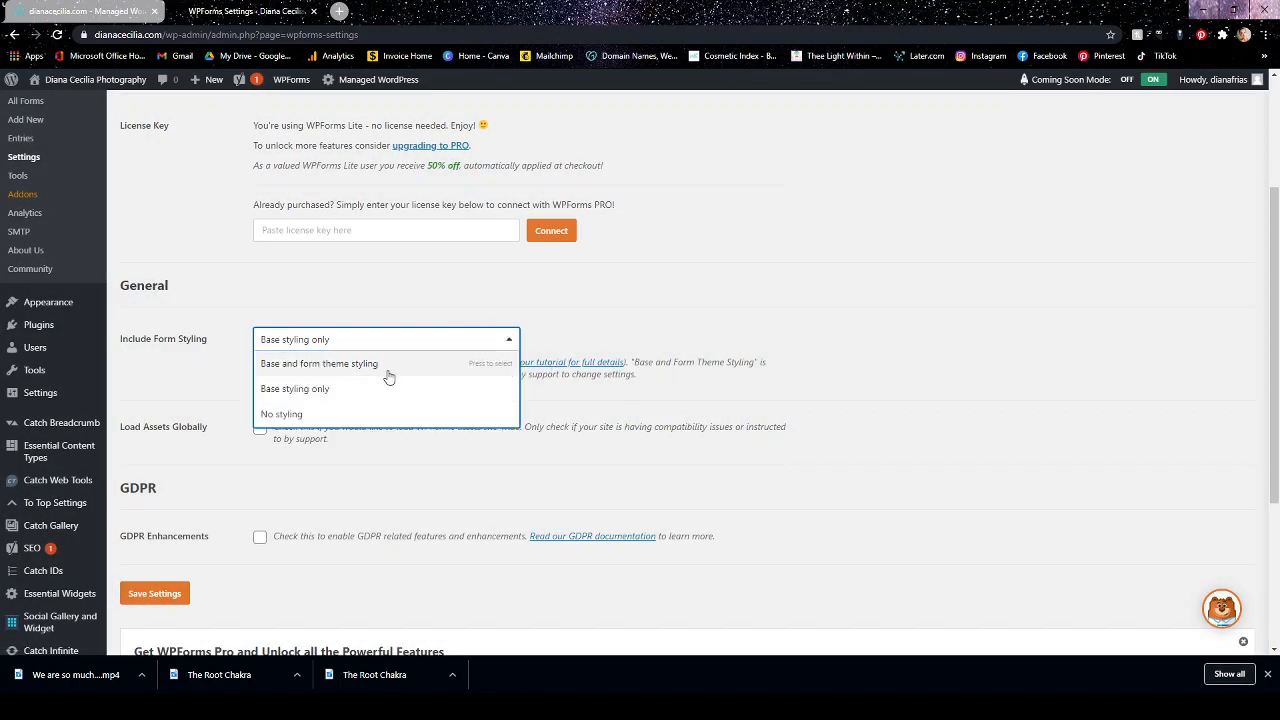
pyautogui.click(387, 366)
# Save the general WPForms settings with Load Assets Globally and GDPR Enhancements left disabled.
pyautogui.scroll(-1, 356, 380)
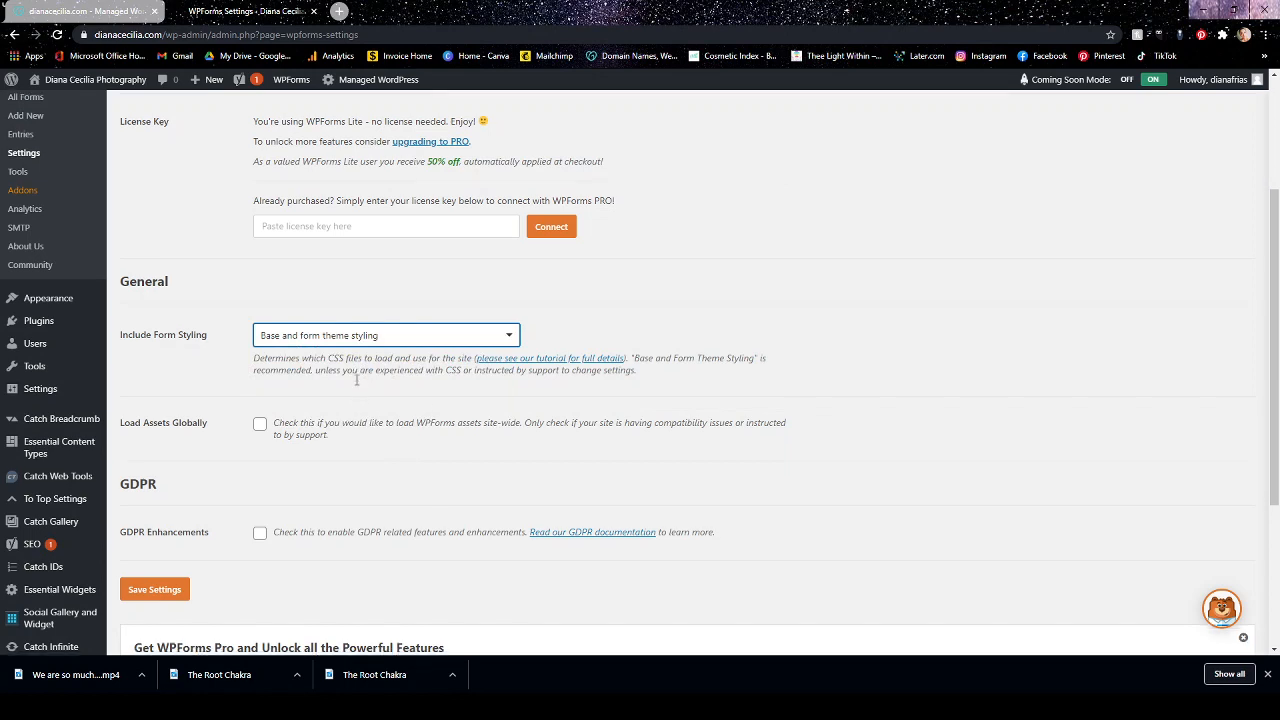
pyautogui.scroll(-3, 356, 380)
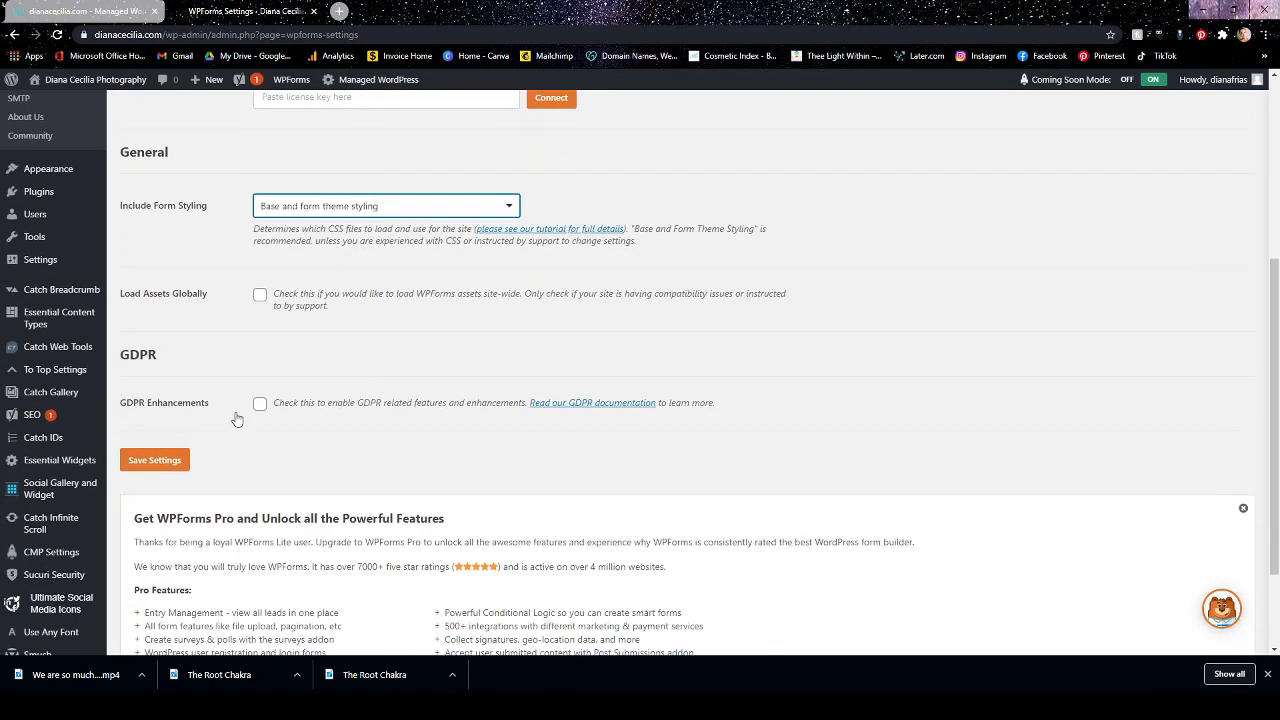
pyautogui.click(156, 460)
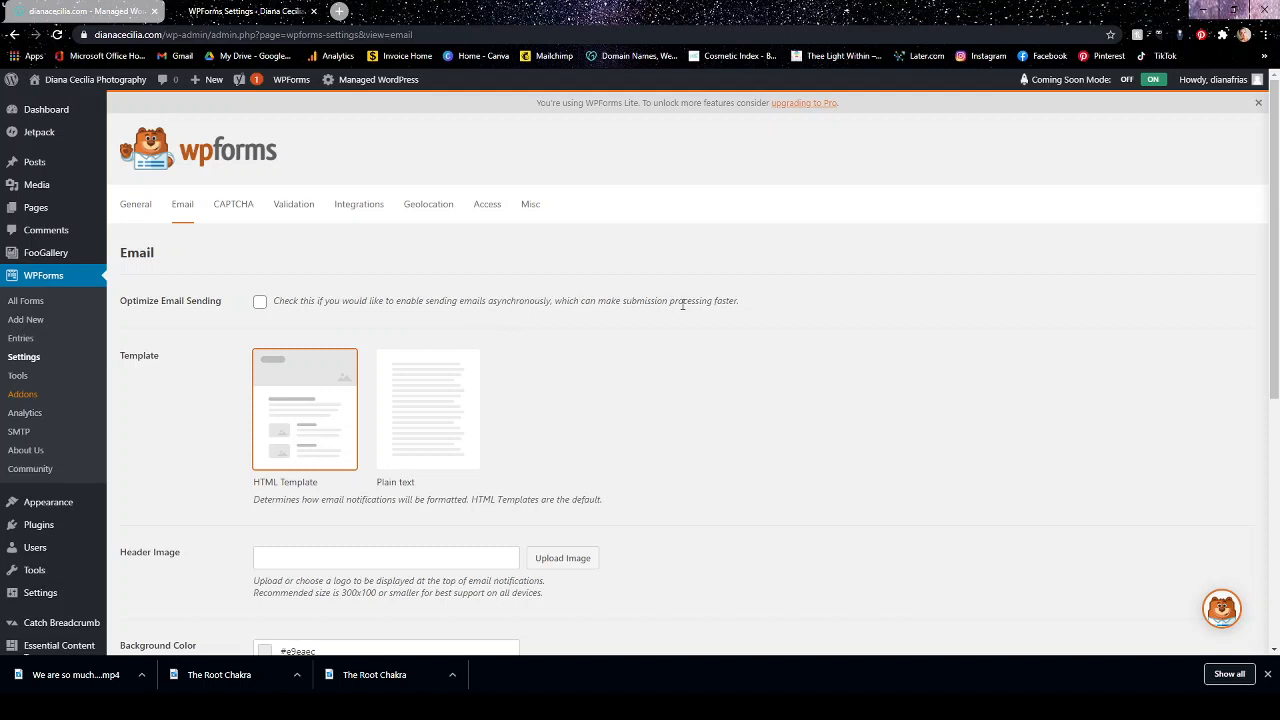
# Enable Optimize Email Sending and choose the black logo cropped-DCP_Main_Black-01.png from the media library as the email header image.
pyautogui.click(260, 302)
pyautogui.scroll(-2, 711, 342)
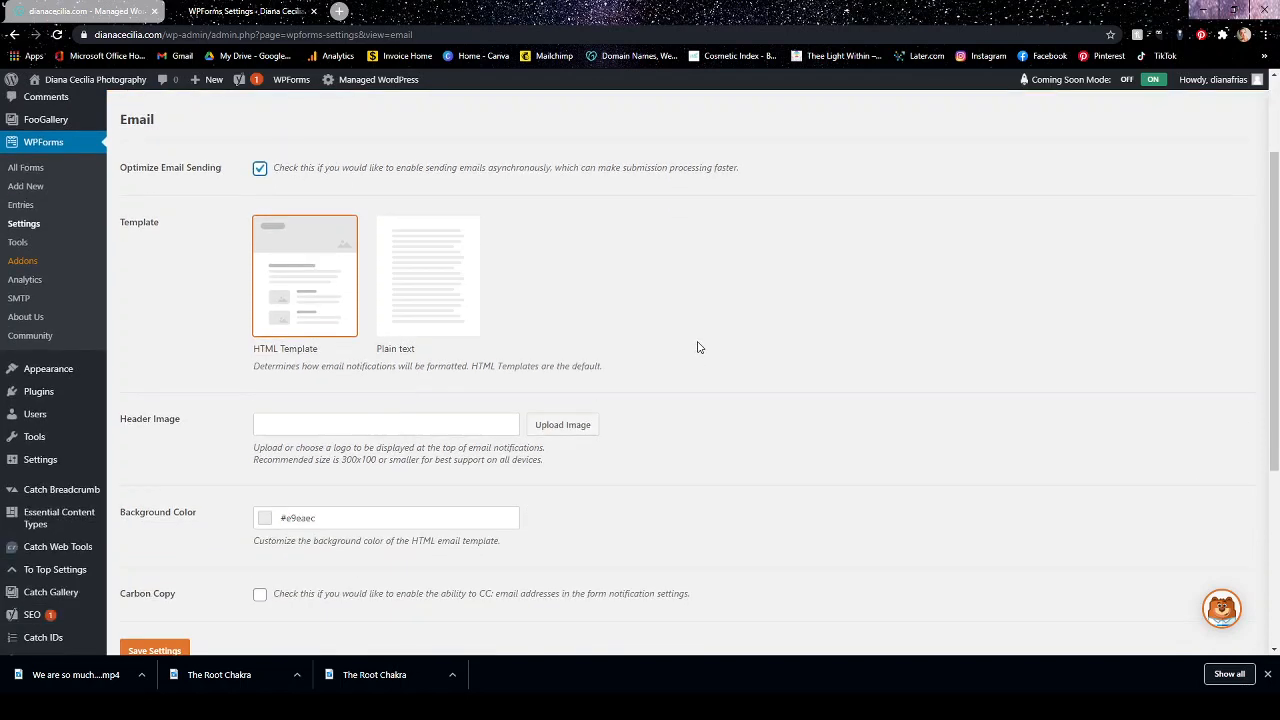
pyautogui.scroll(-1, 671, 347)
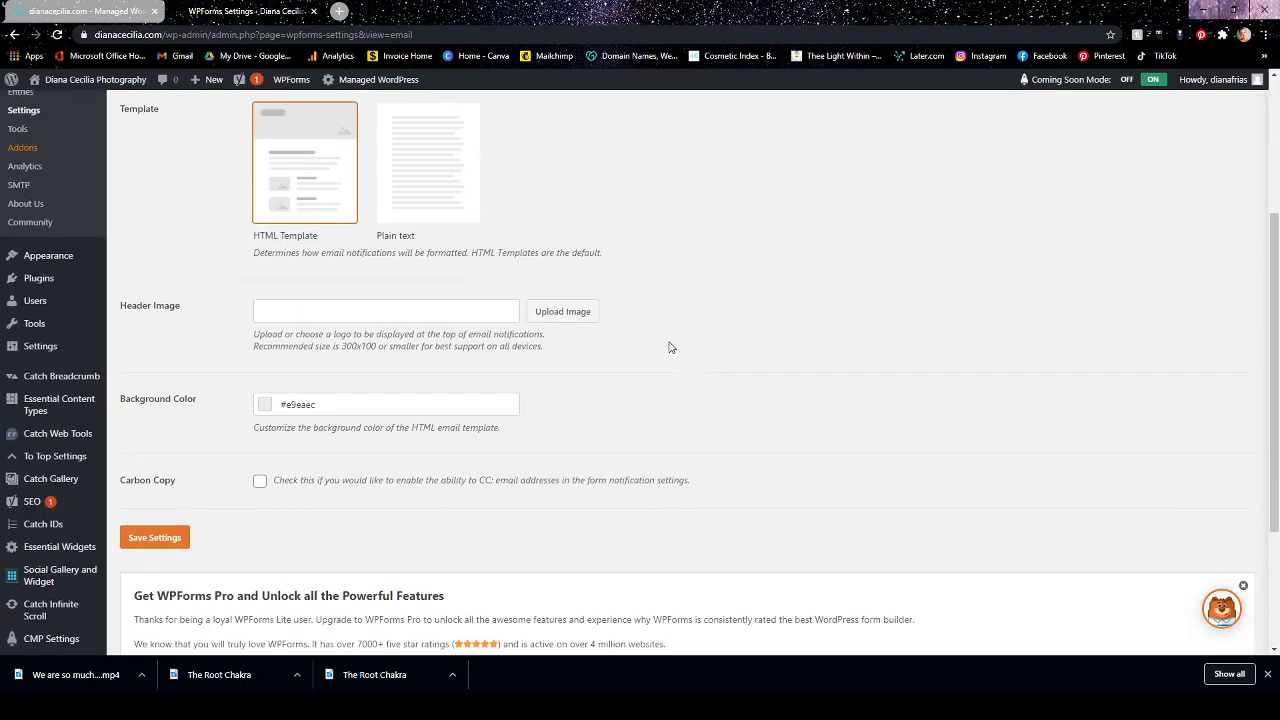
pyautogui.click(550, 293)
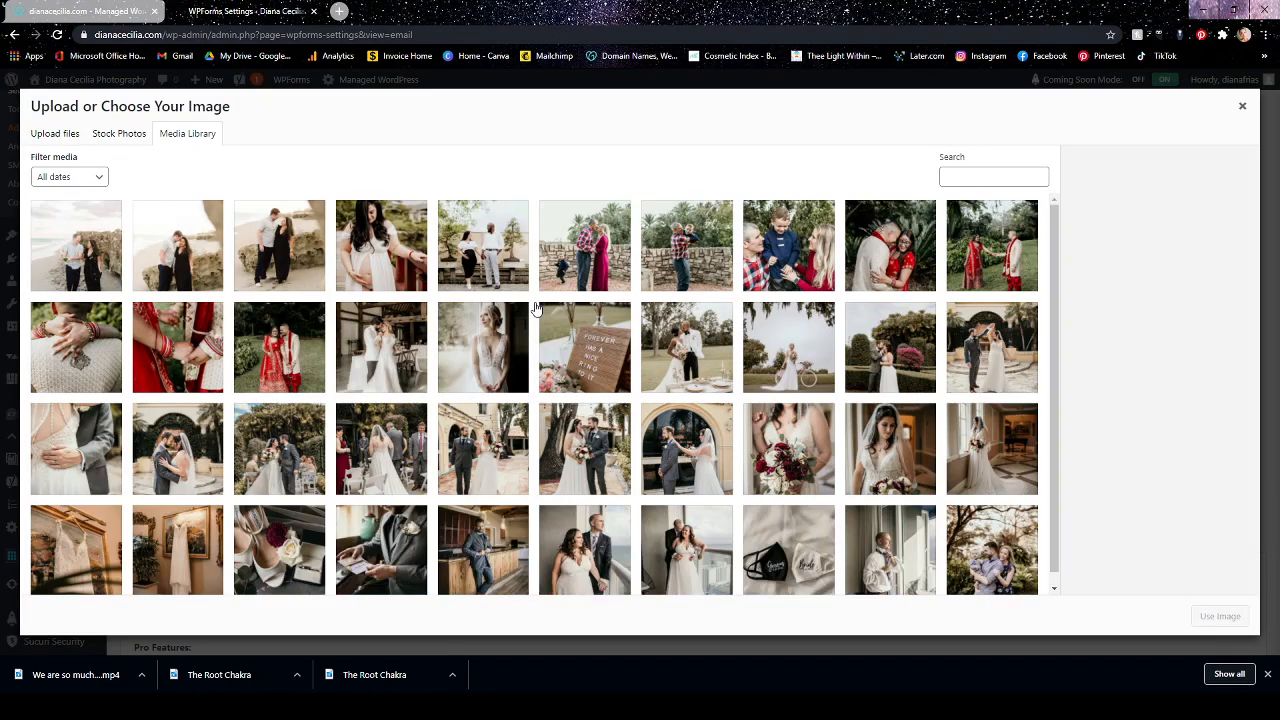
pyautogui.scroll(-15, 533, 295)
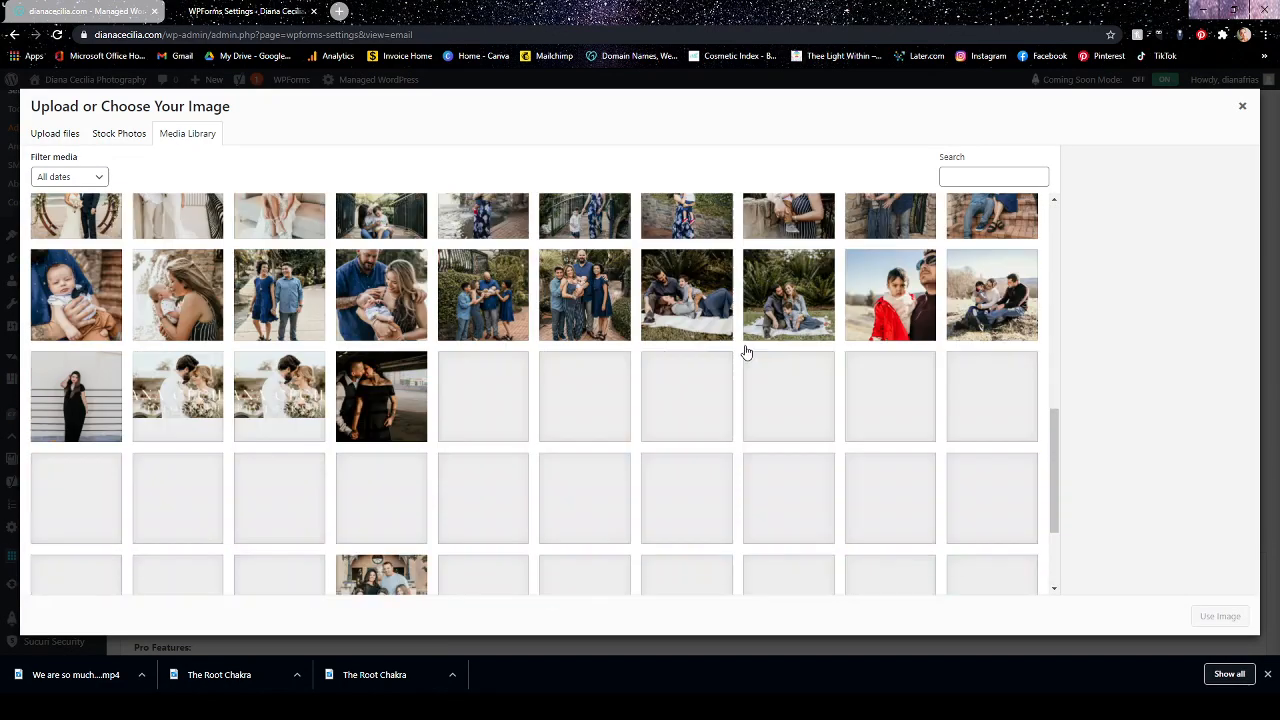
pyautogui.scroll(-10, 749, 352)
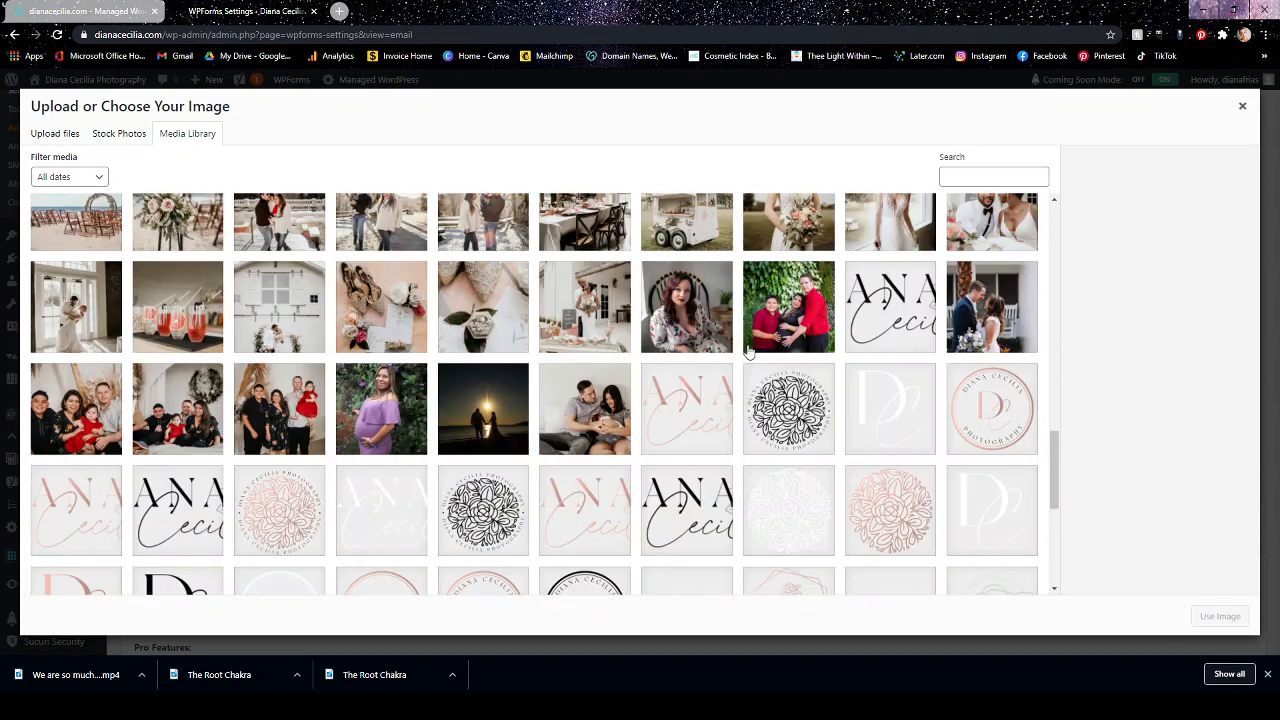
pyautogui.scroll(-1, 749, 352)
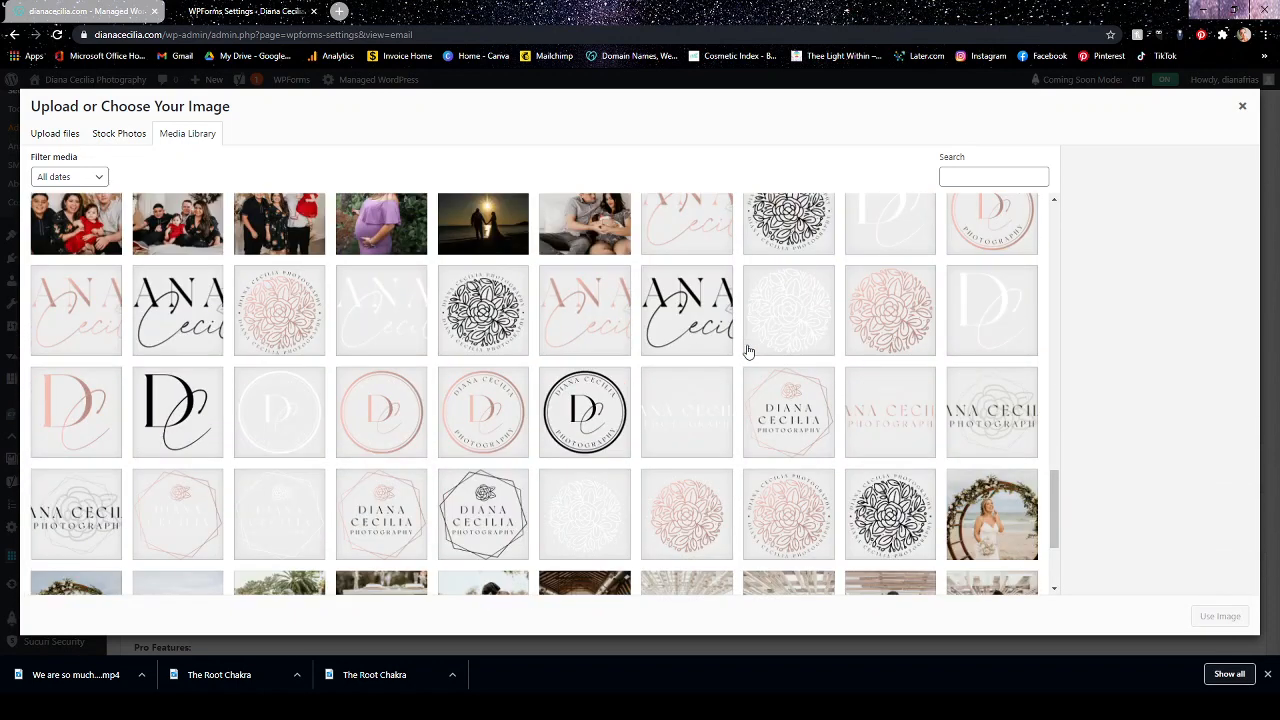
pyautogui.click(183, 317)
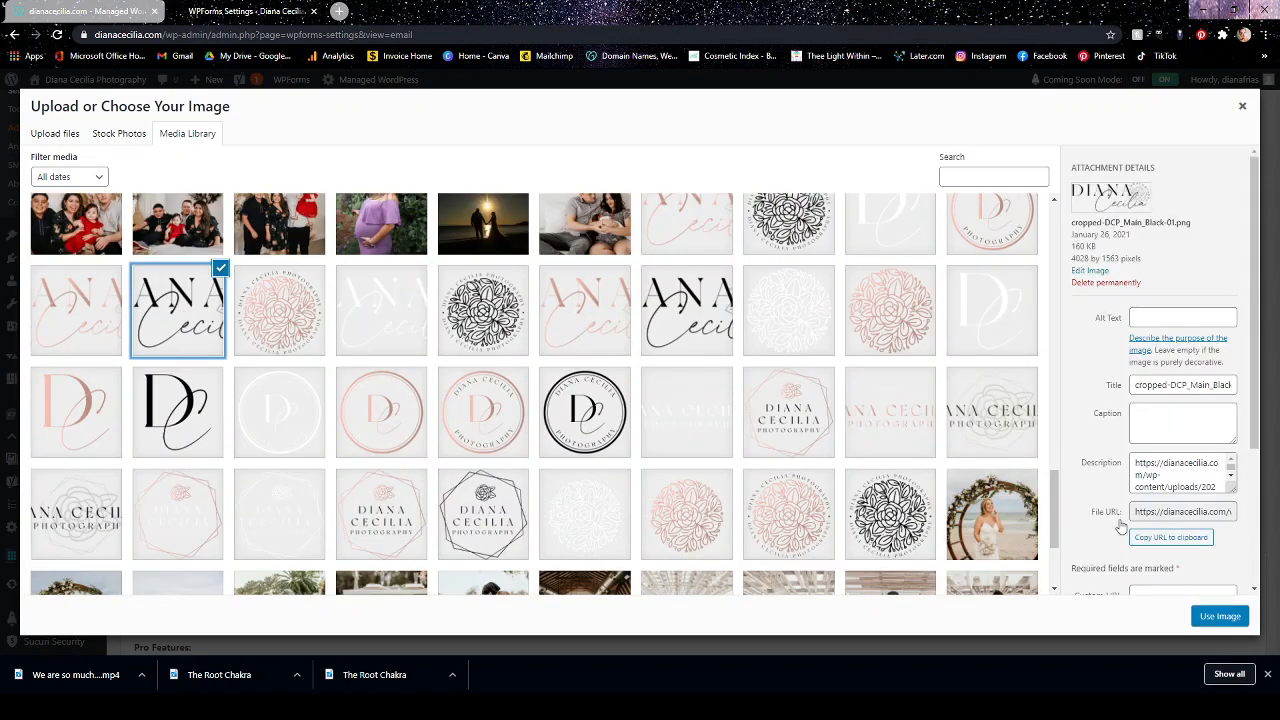
pyautogui.click(1222, 617)
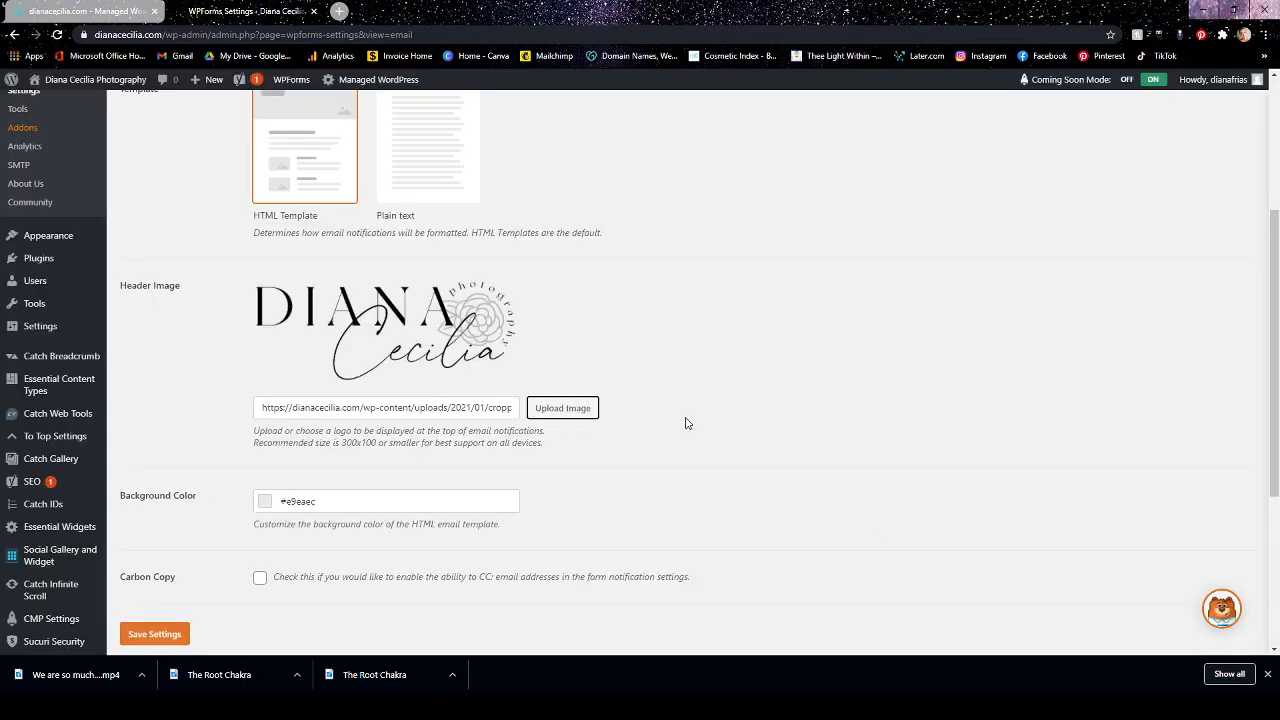
# Enable Carbon Copy for form notifications and save the WPForms email settings.
pyautogui.scroll(-2, 686, 423)
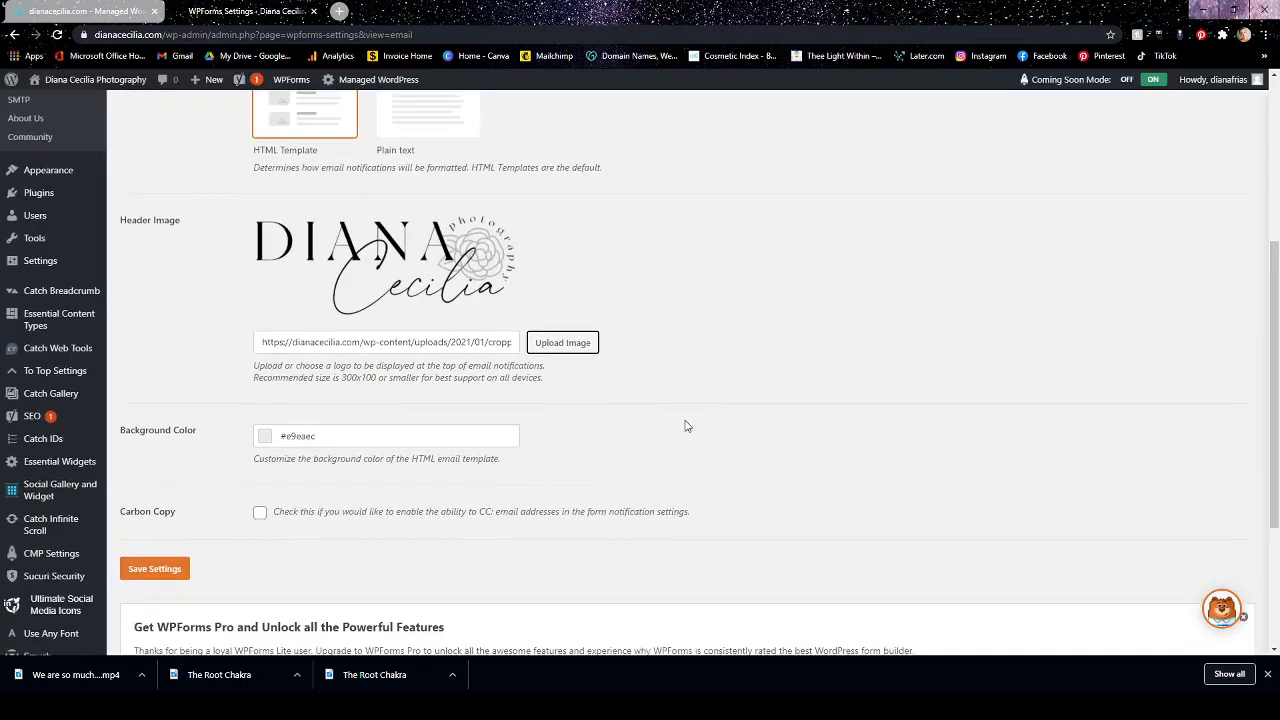
pyautogui.click(266, 369)
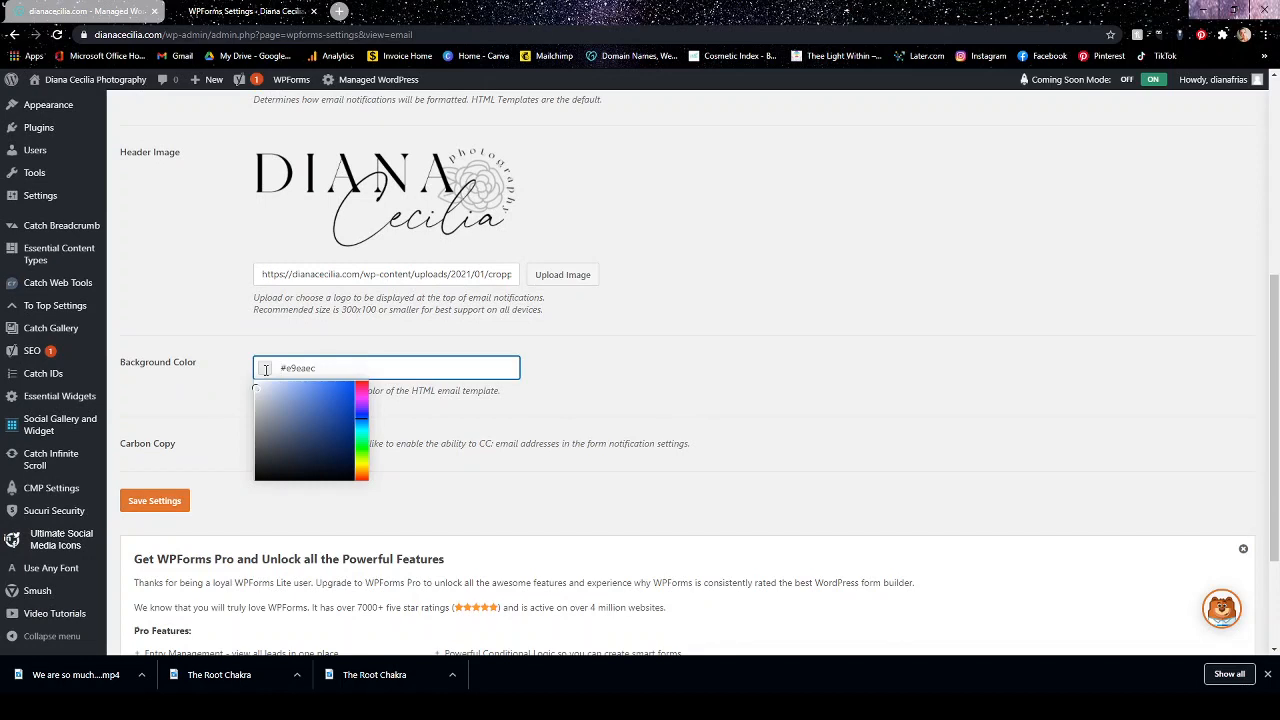
pyautogui.click(660, 363)
pyautogui.scroll(-1, 779, 364)
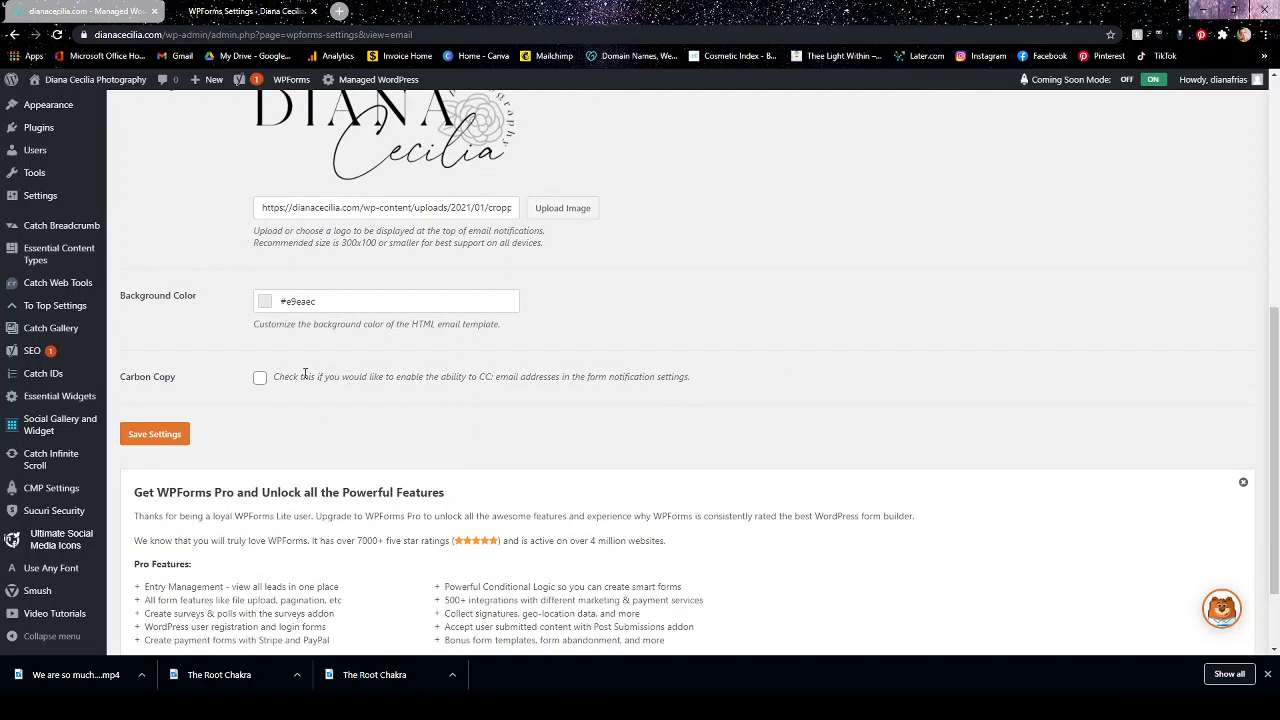
pyautogui.click(260, 378)
pyautogui.click(182, 434)
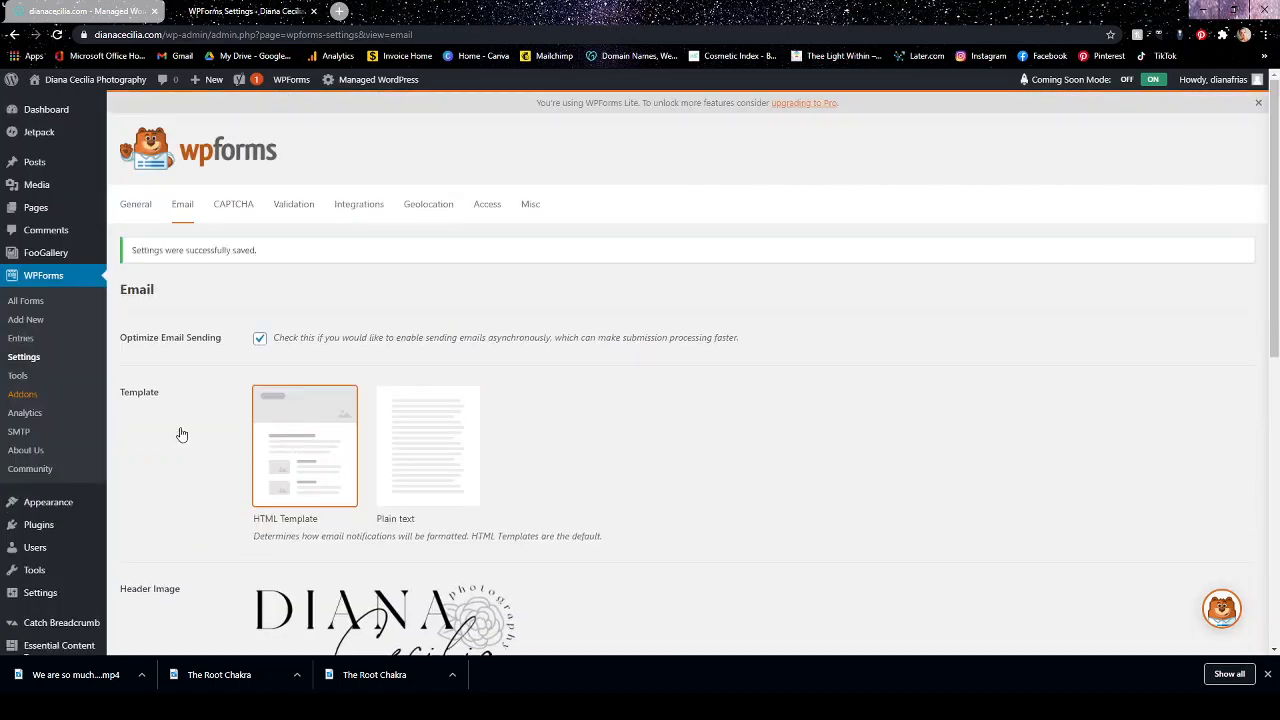
# Look through the WPForms CAPTCHA settings, including the reCAPTCHA types and key fields.
pyautogui.click(225, 212)
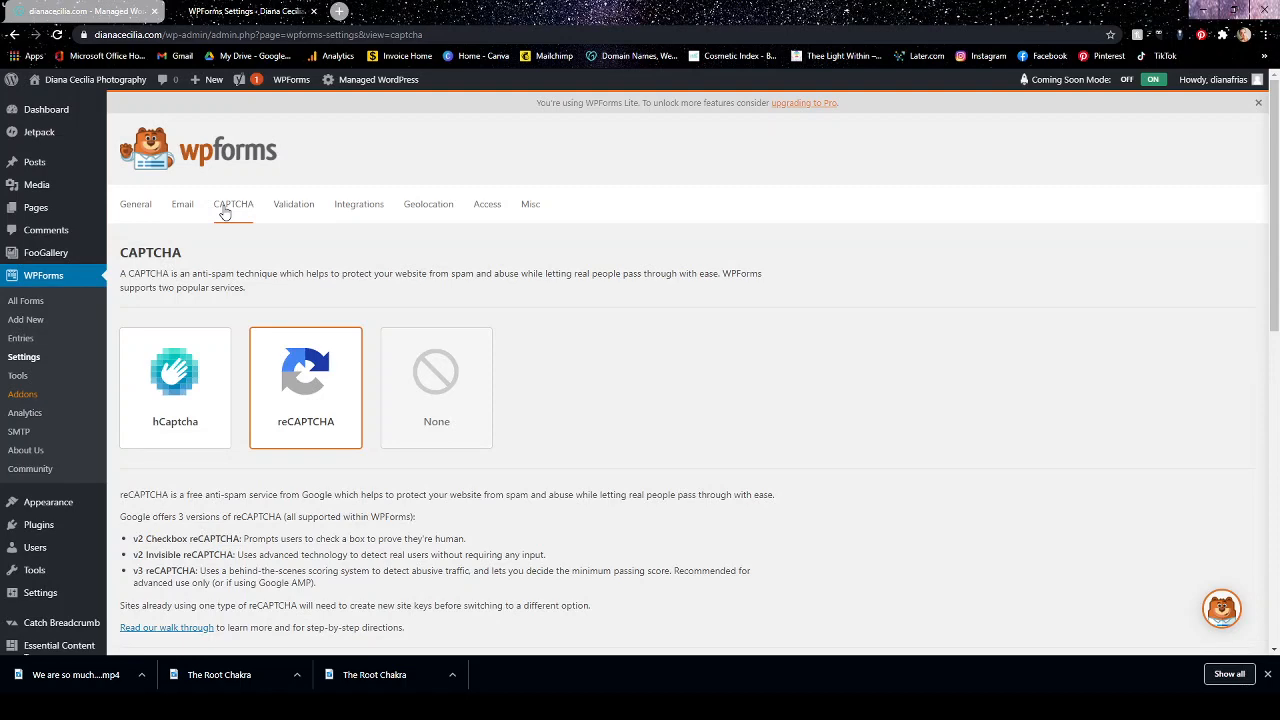
pyautogui.scroll(-3, 729, 350)
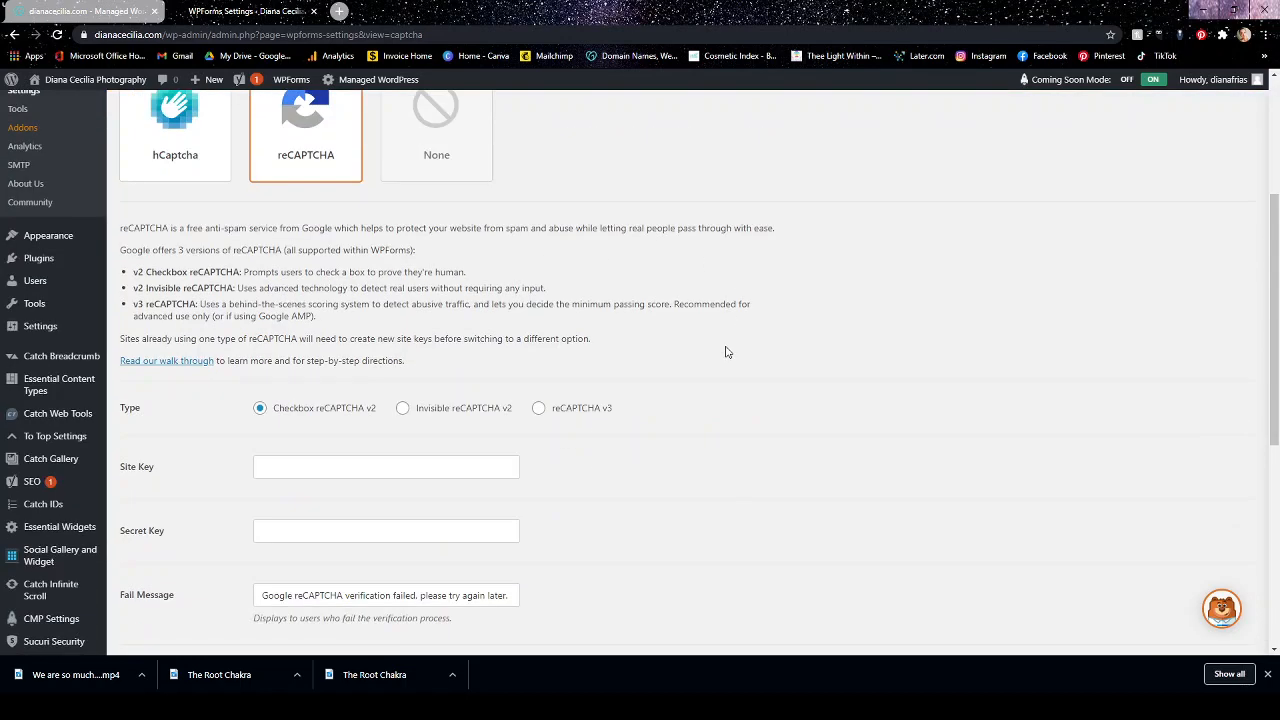
pyautogui.scroll(3, 846, 374)
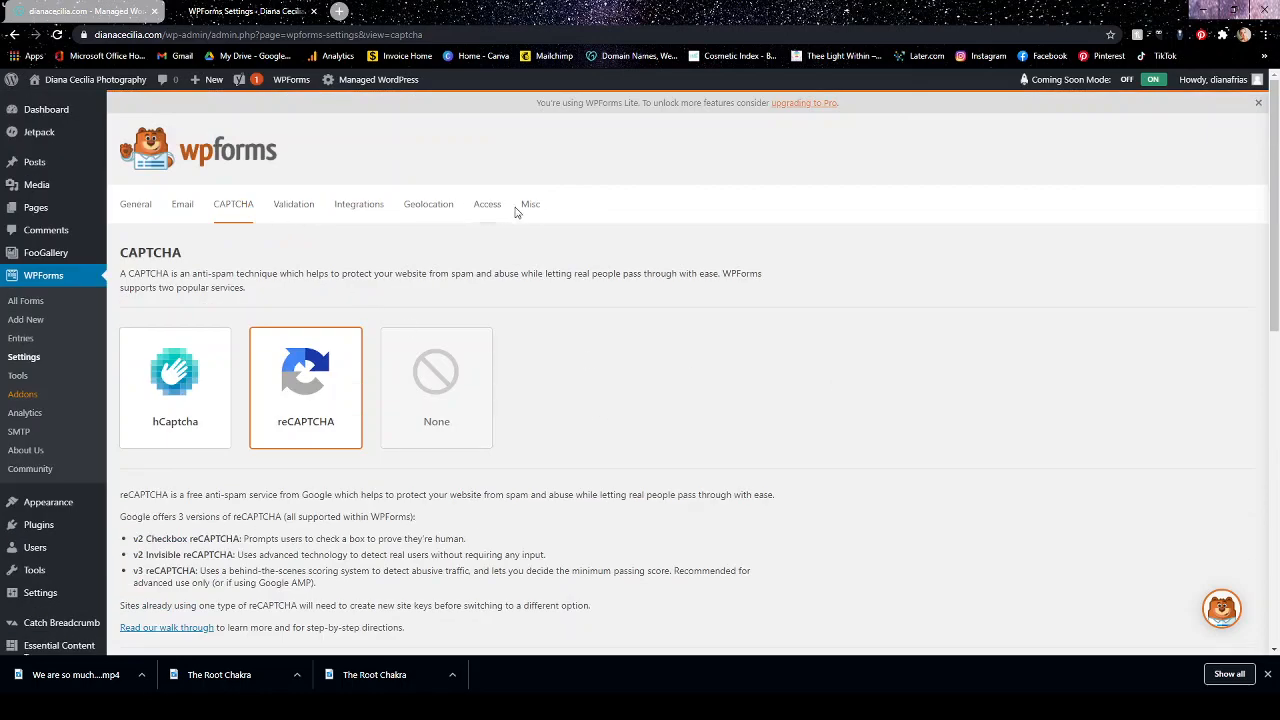
# Review the validation messages for required, email, number, selection limit and character or word limit fields.
pyautogui.click(297, 207)
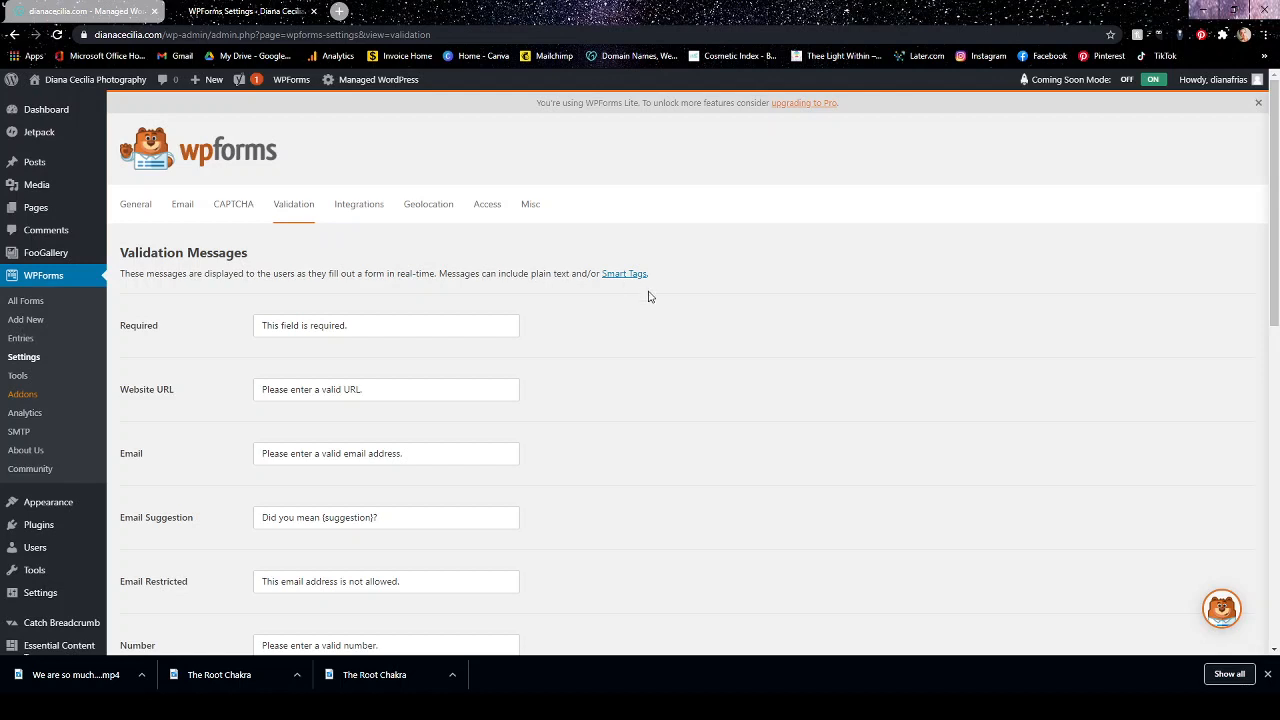
pyautogui.scroll(-1, 674, 389)
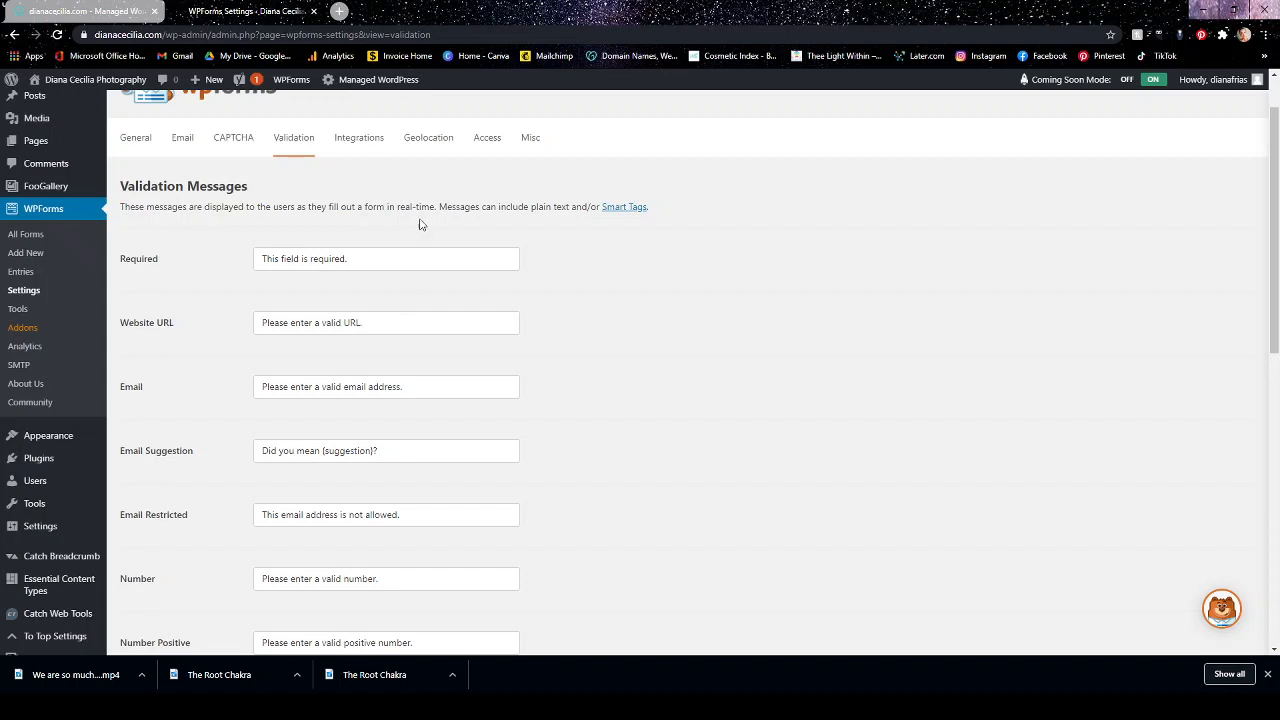
pyautogui.scroll(-2, 640, 384)
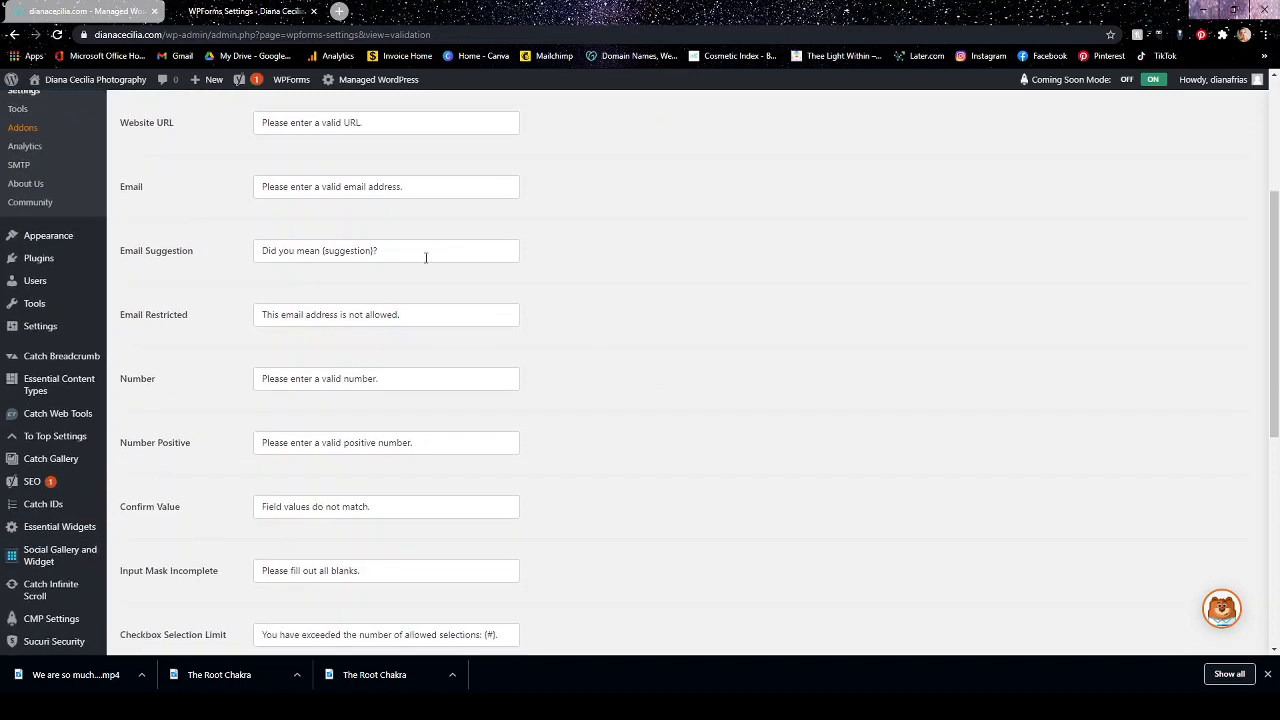
pyautogui.scroll(2, 426, 254)
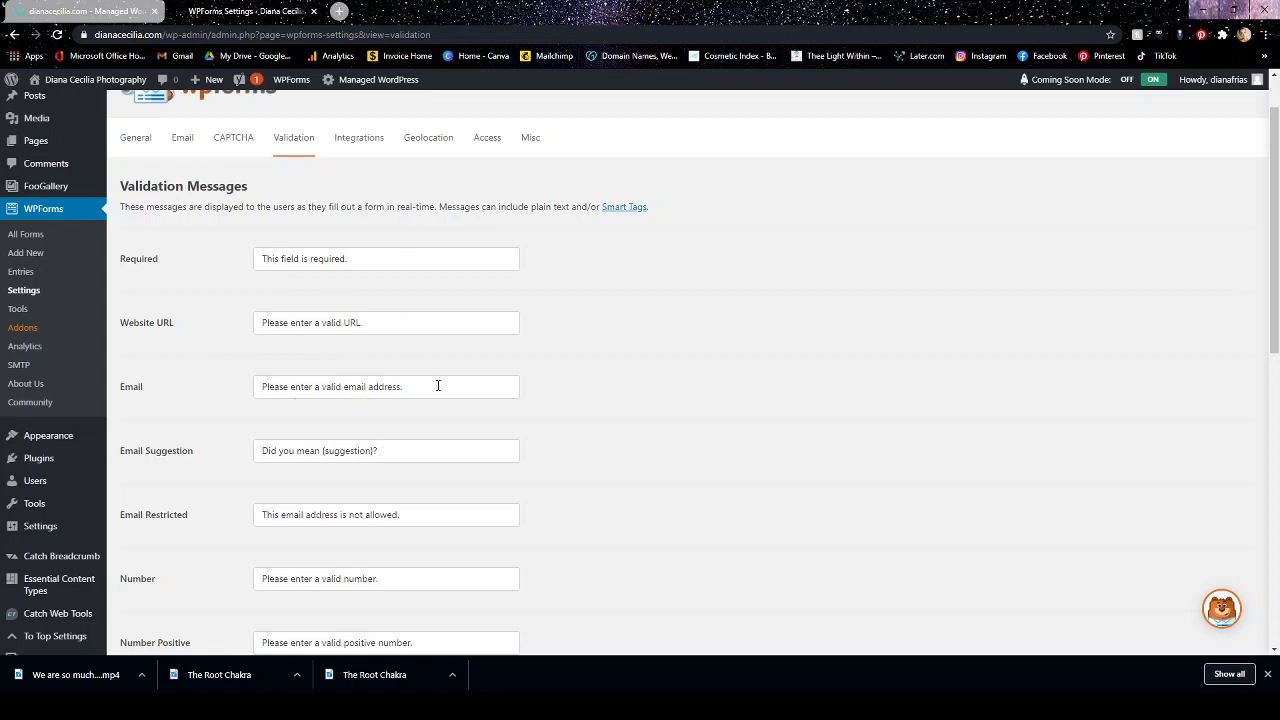
pyautogui.scroll(-5, 766, 389)
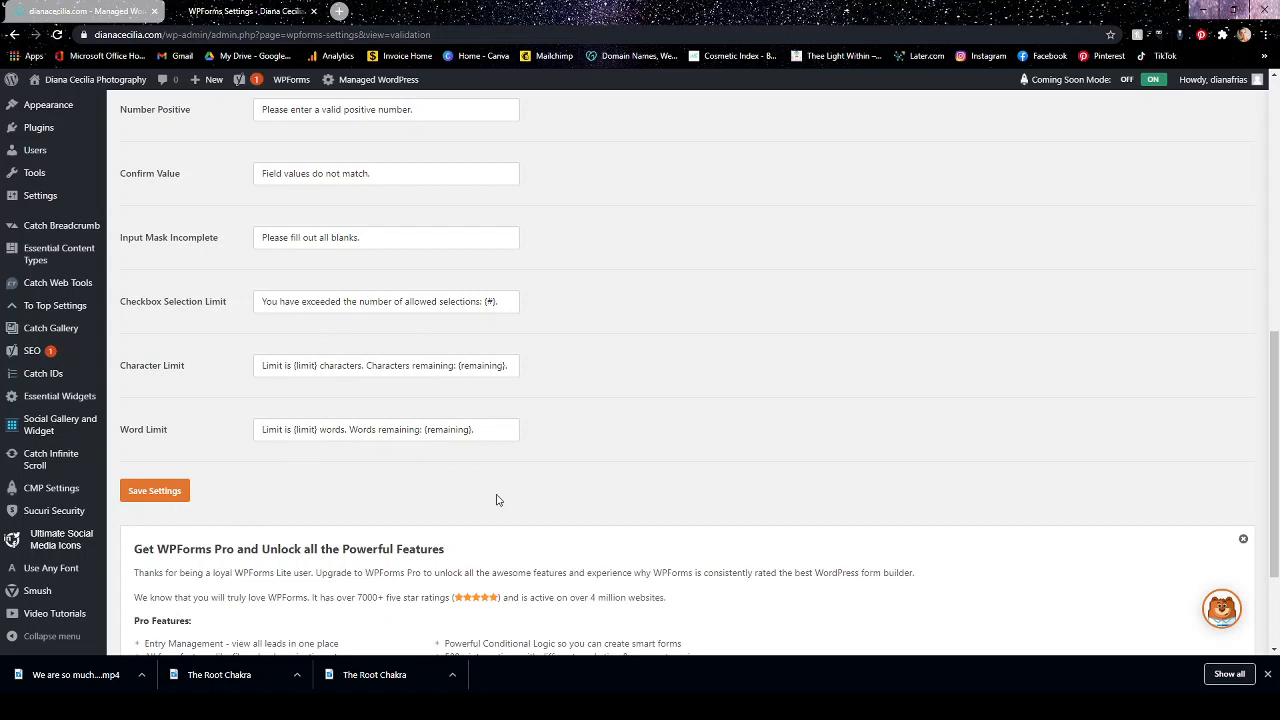
pyautogui.scroll(3, 615, 488)
pyautogui.scroll(3, 580, 480)
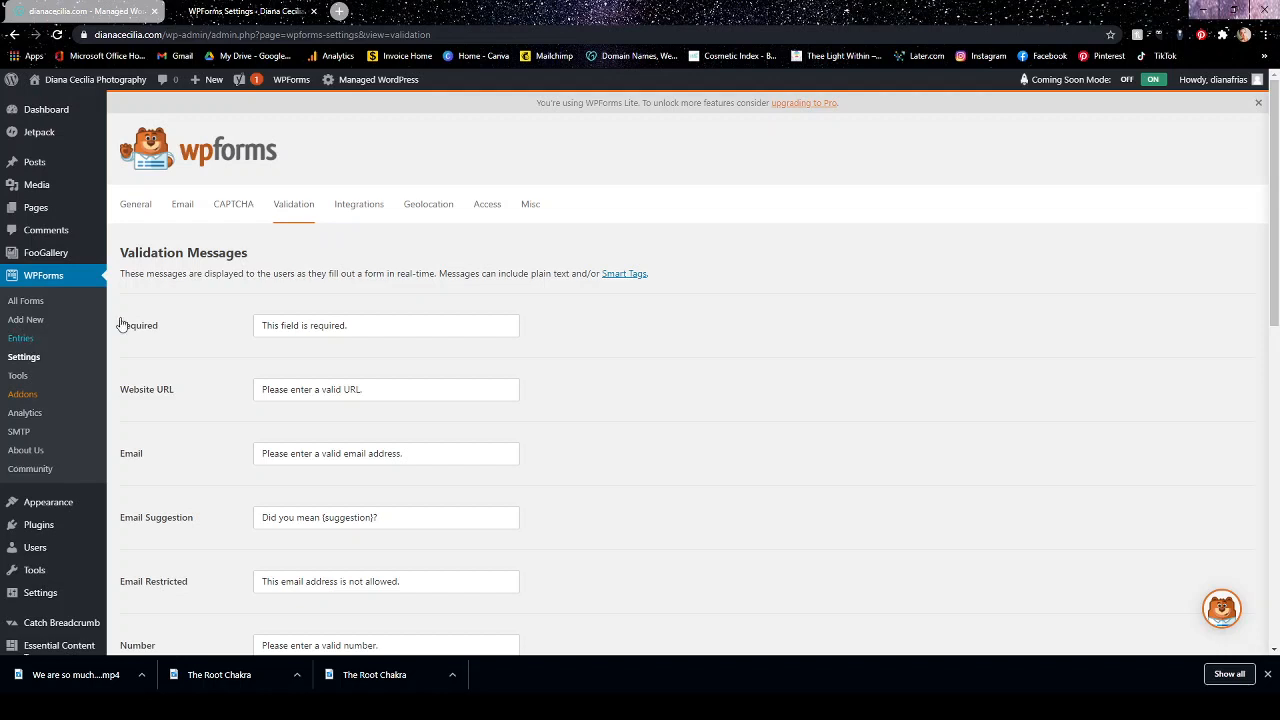
# View the Integrations, Geolocation, Access and Misc settings of WPForms in turn.
pyautogui.click(347, 211)
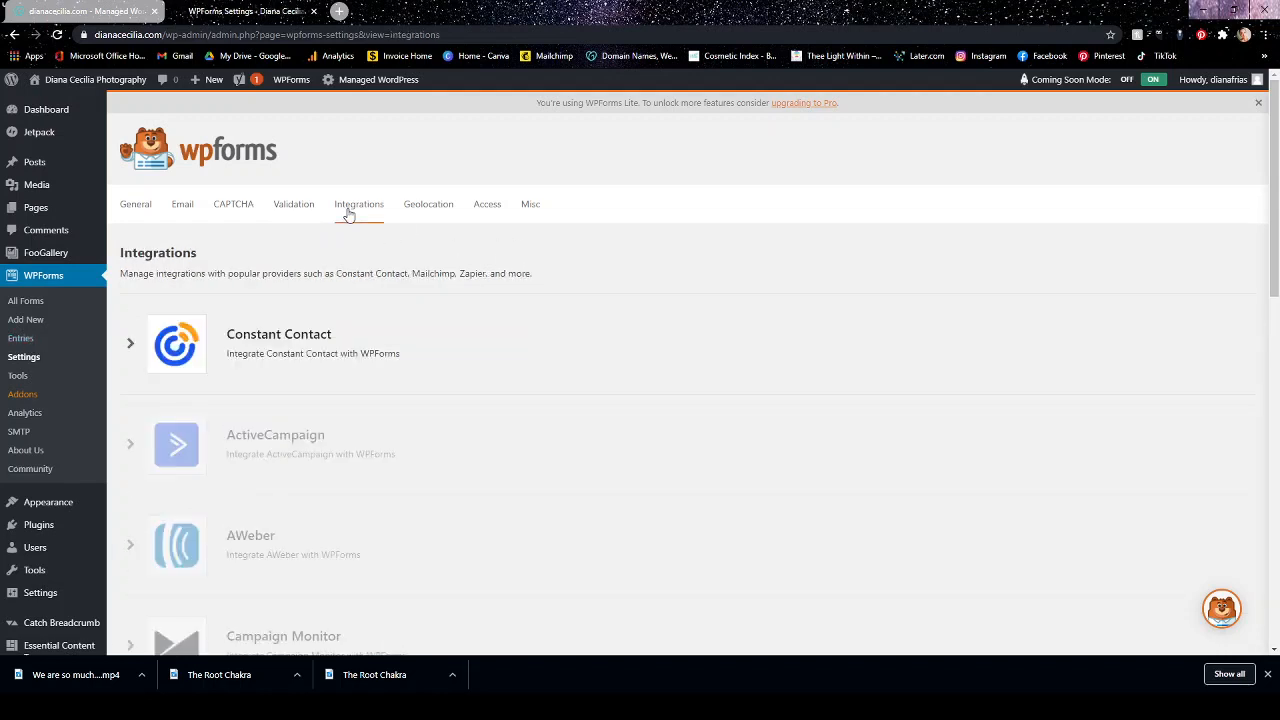
pyautogui.click(447, 204)
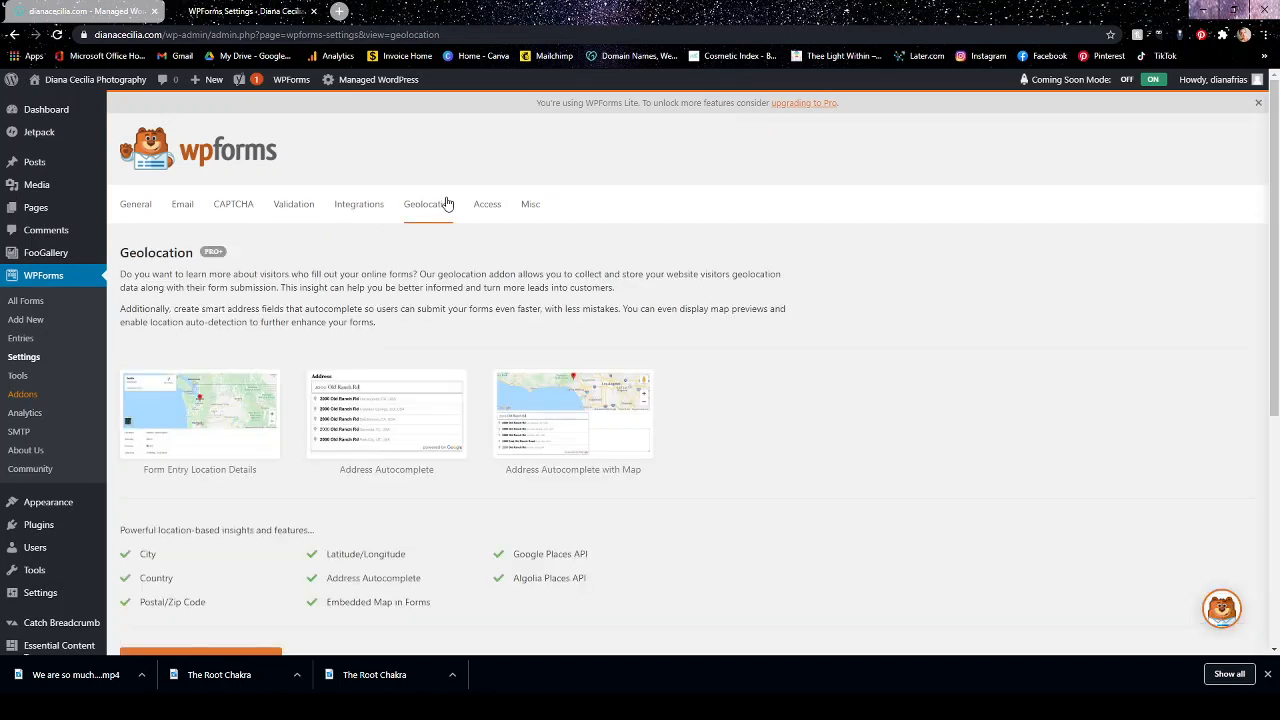
pyautogui.click(500, 204)
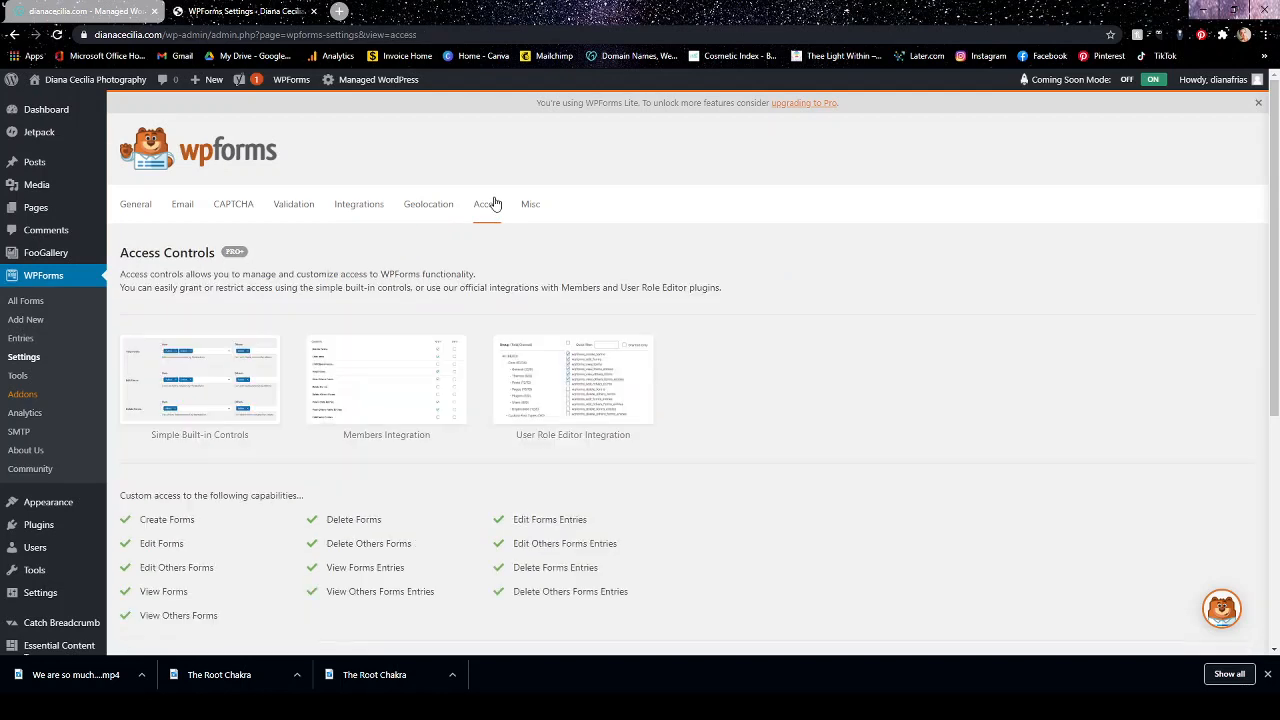
pyautogui.click(532, 205)
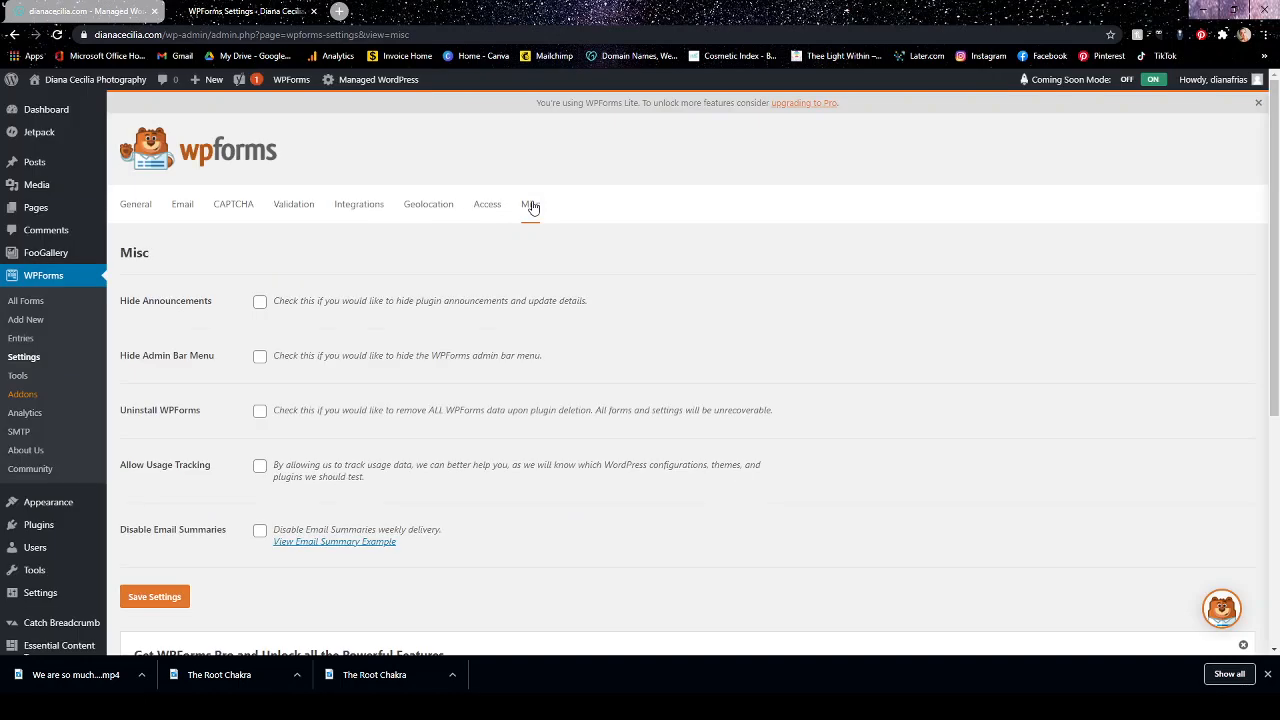
# Recheck the general WPForms settings and the saved email settings, including the header image and Carbon Copy options.
pyautogui.click(134, 205)
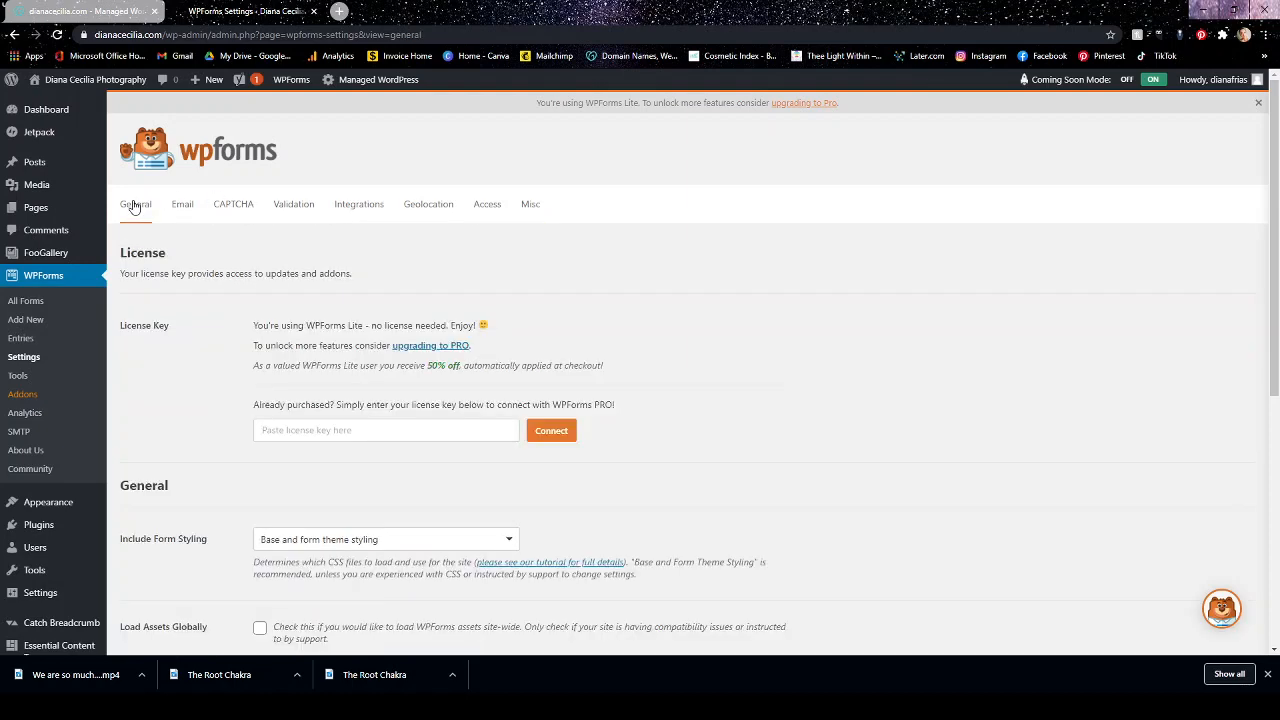
pyautogui.scroll(-3, 560, 322)
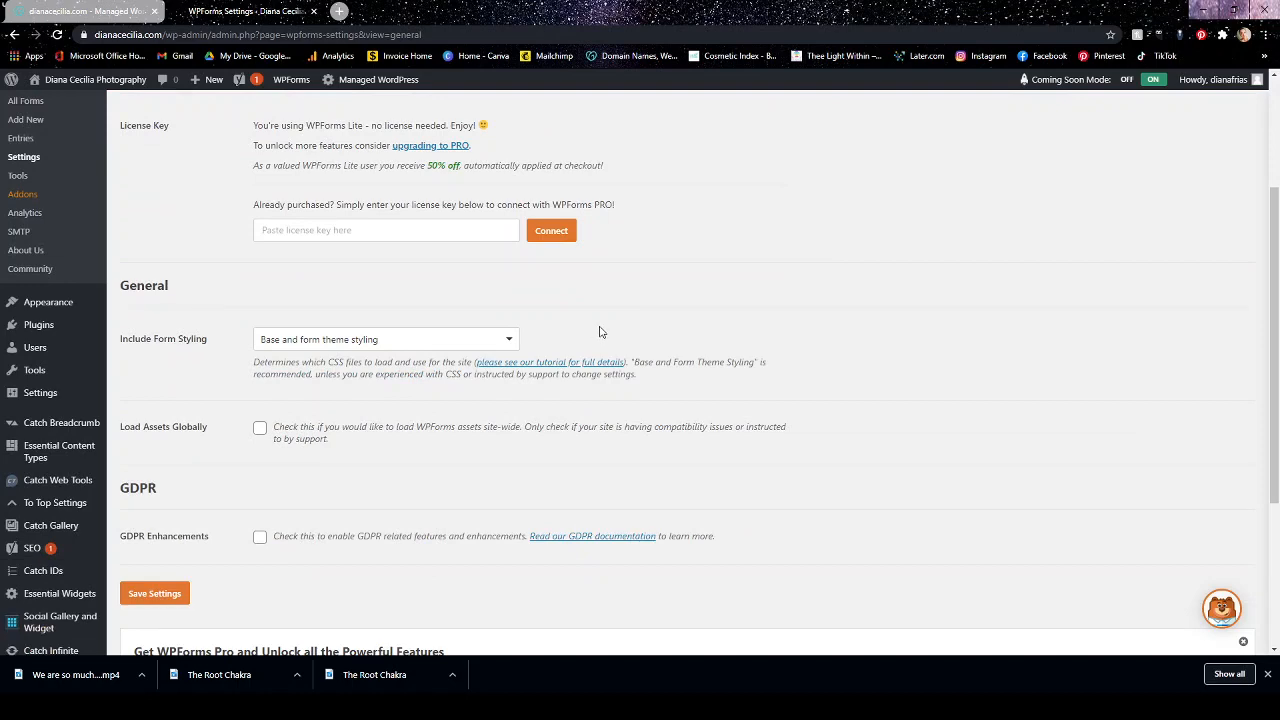
pyautogui.scroll(-2, 600, 330)
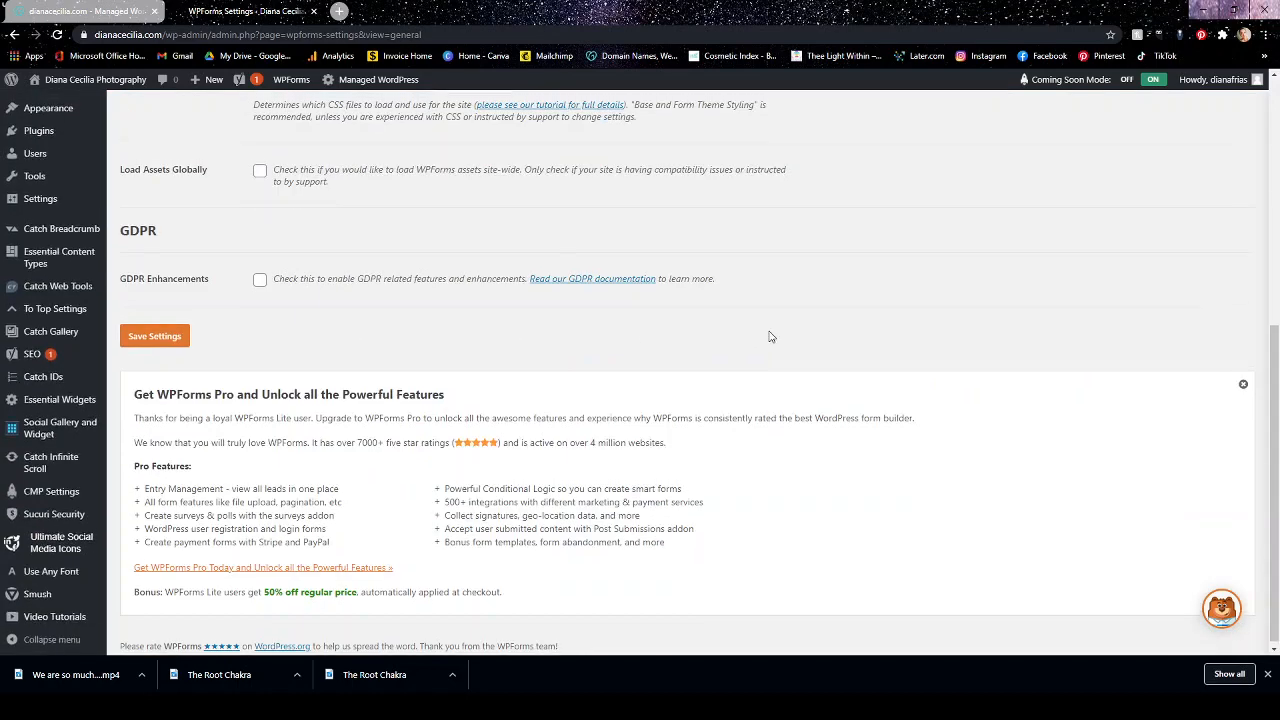
pyautogui.scroll(4, 770, 337)
pyautogui.click(183, 146)
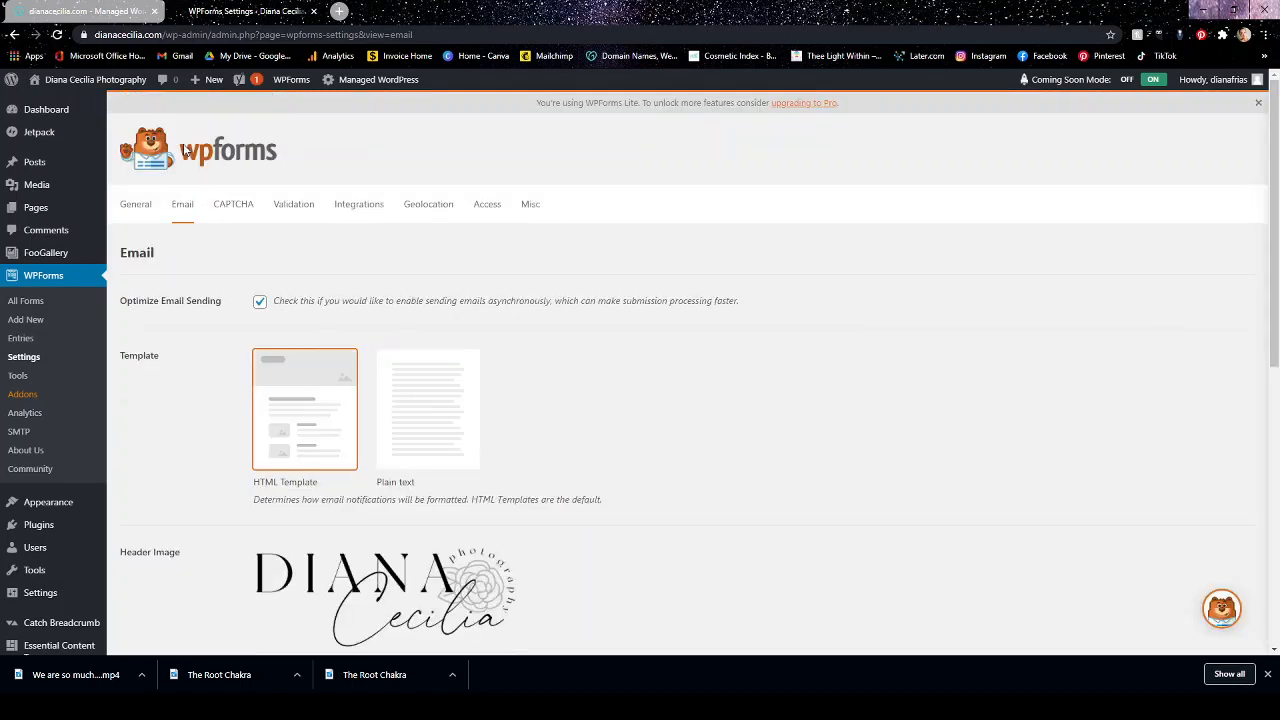
pyautogui.scroll(-3, 554, 340)
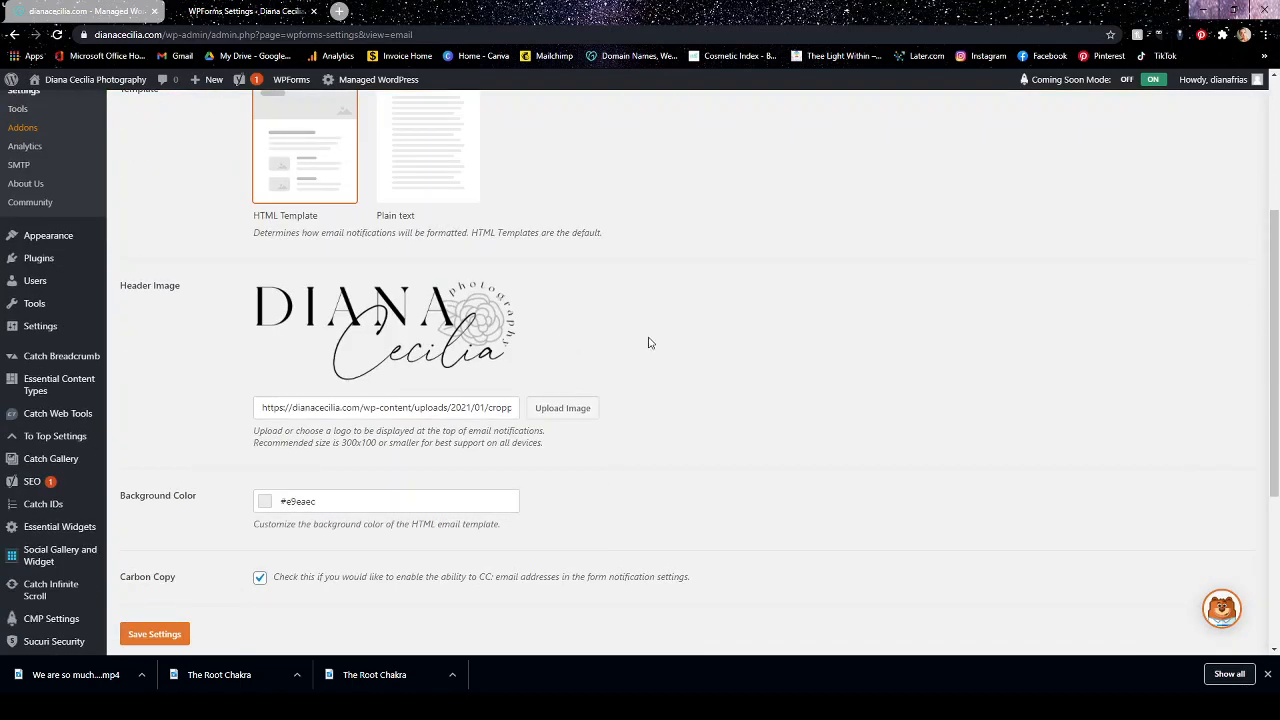
pyautogui.scroll(-2, 650, 344)
pyautogui.scroll(5, 651, 345)
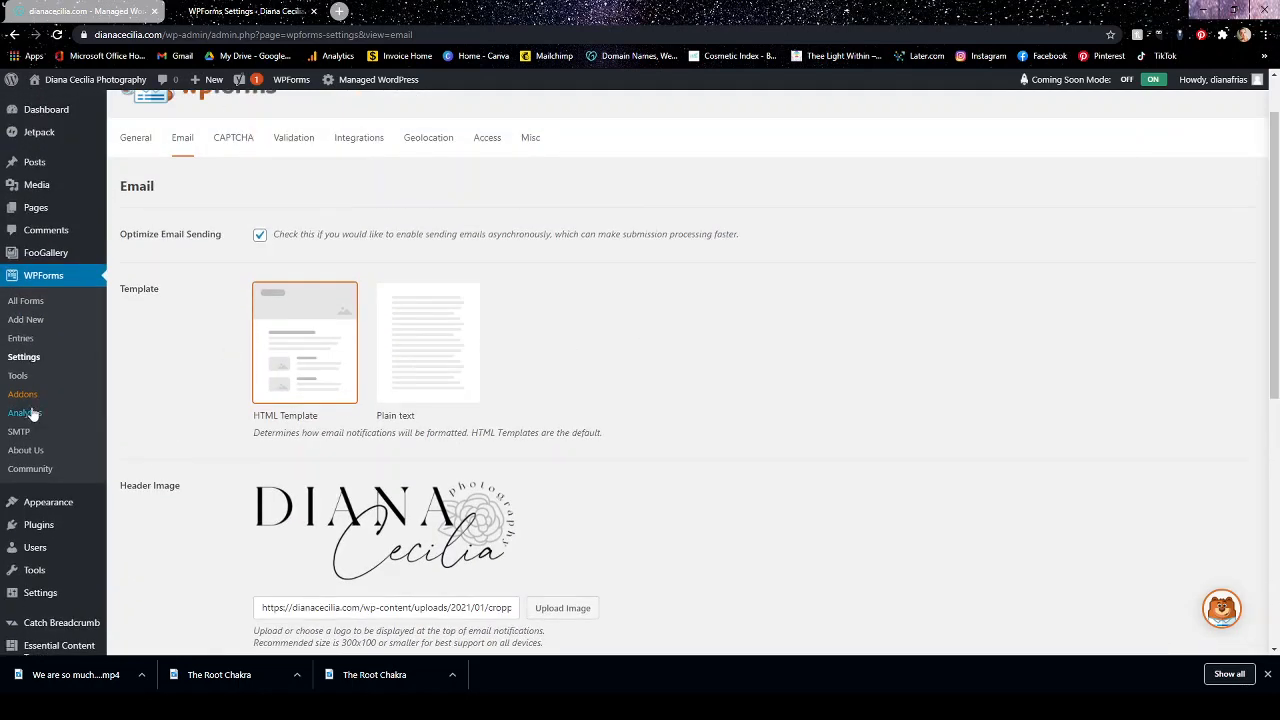
# View the WPForms import tools, the overview of all forms and the form entries page.
pyautogui.click(20, 377)
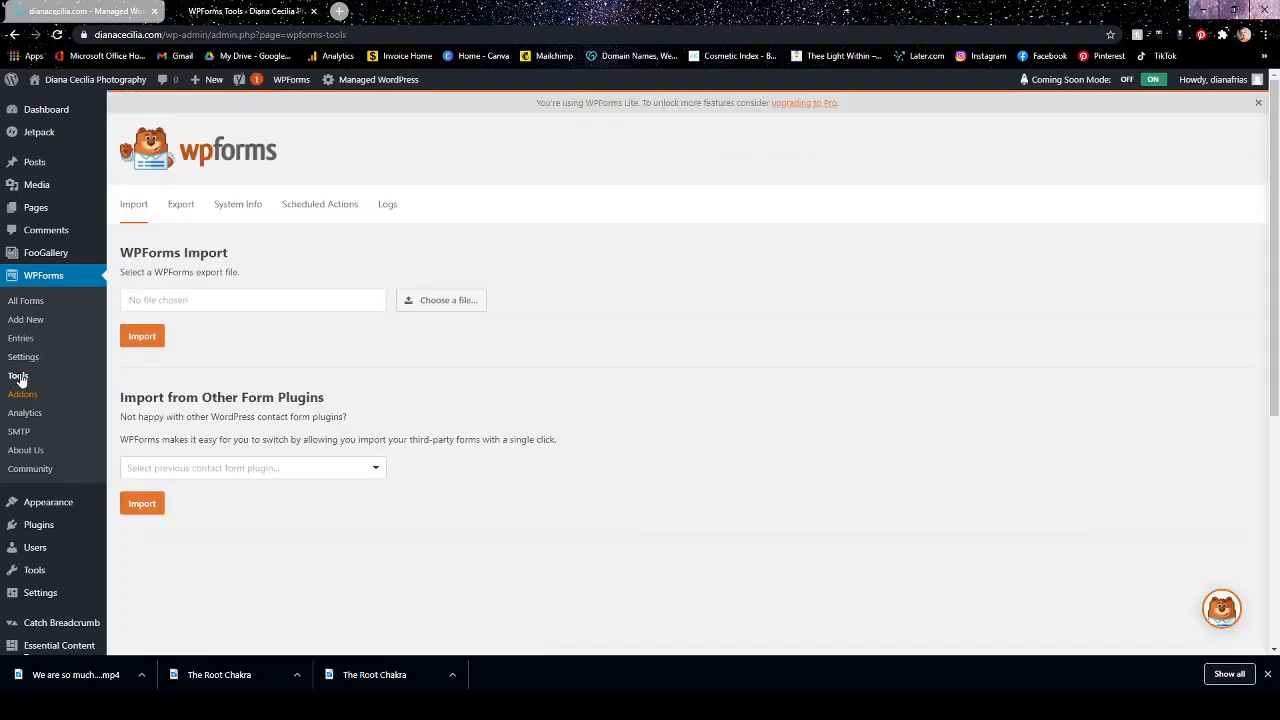
pyautogui.click(24, 301)
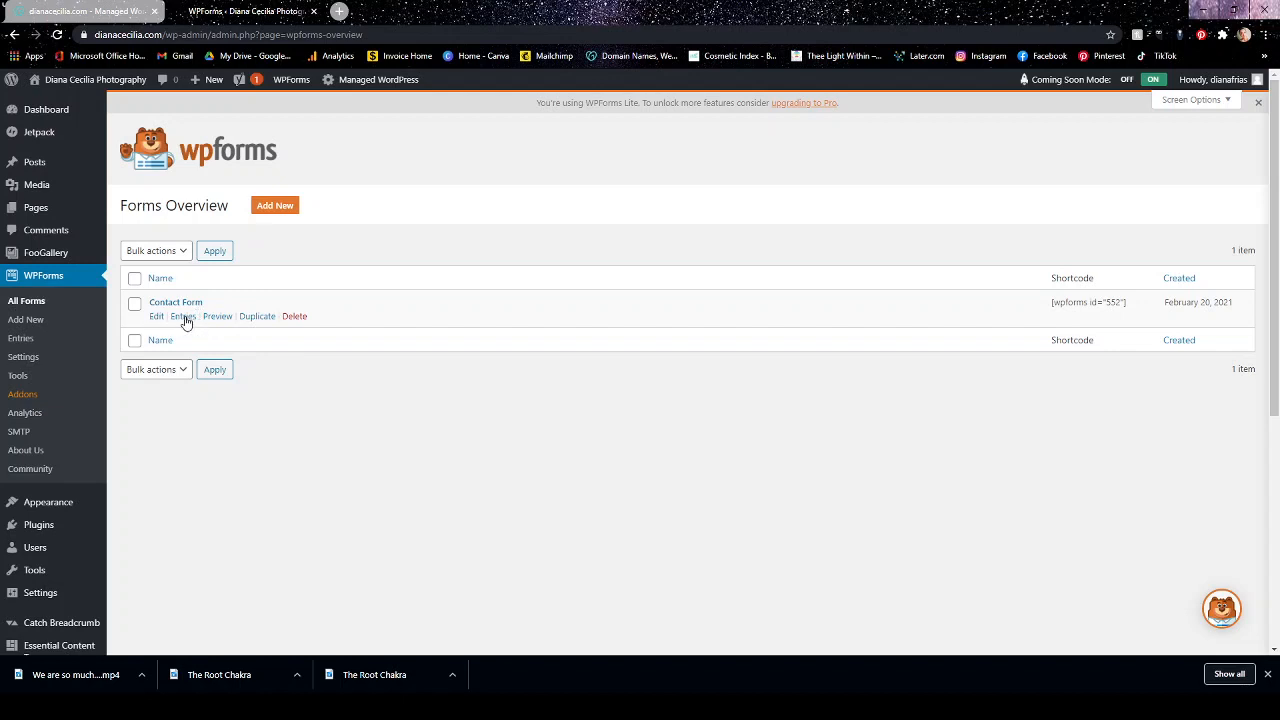
pyautogui.click(21, 340)
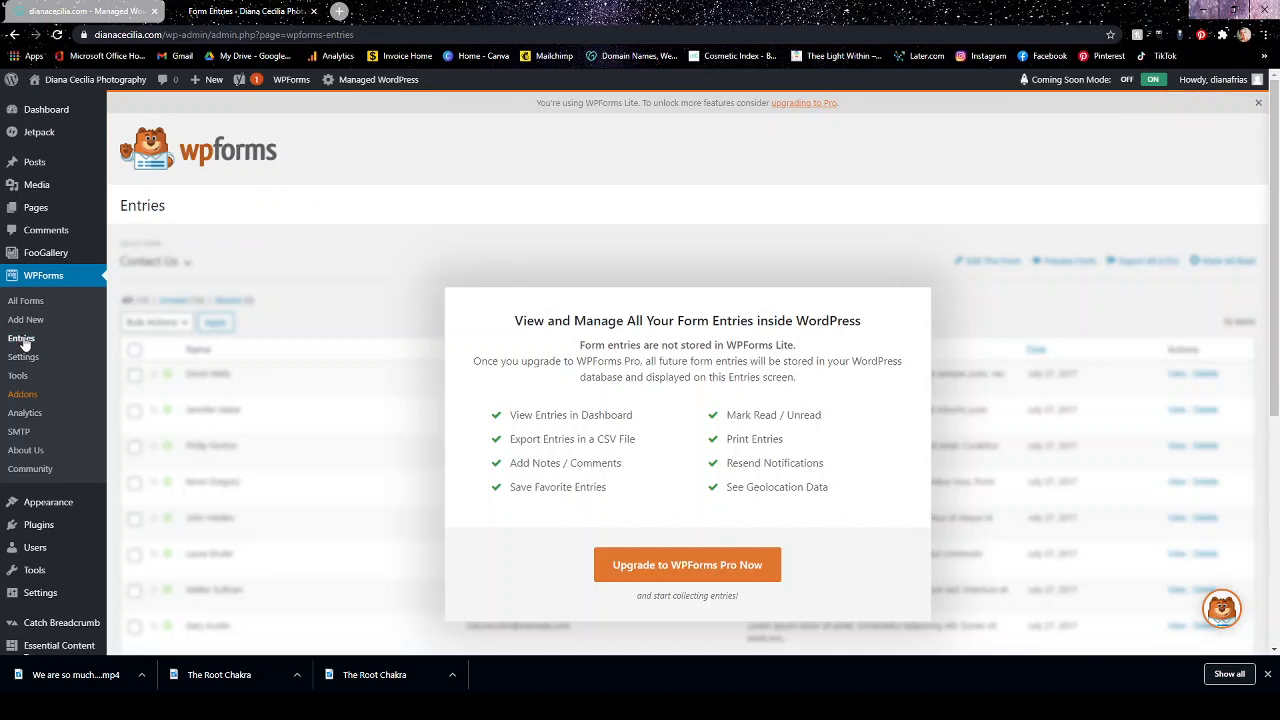
pyautogui.scroll(-2, 520, 277)
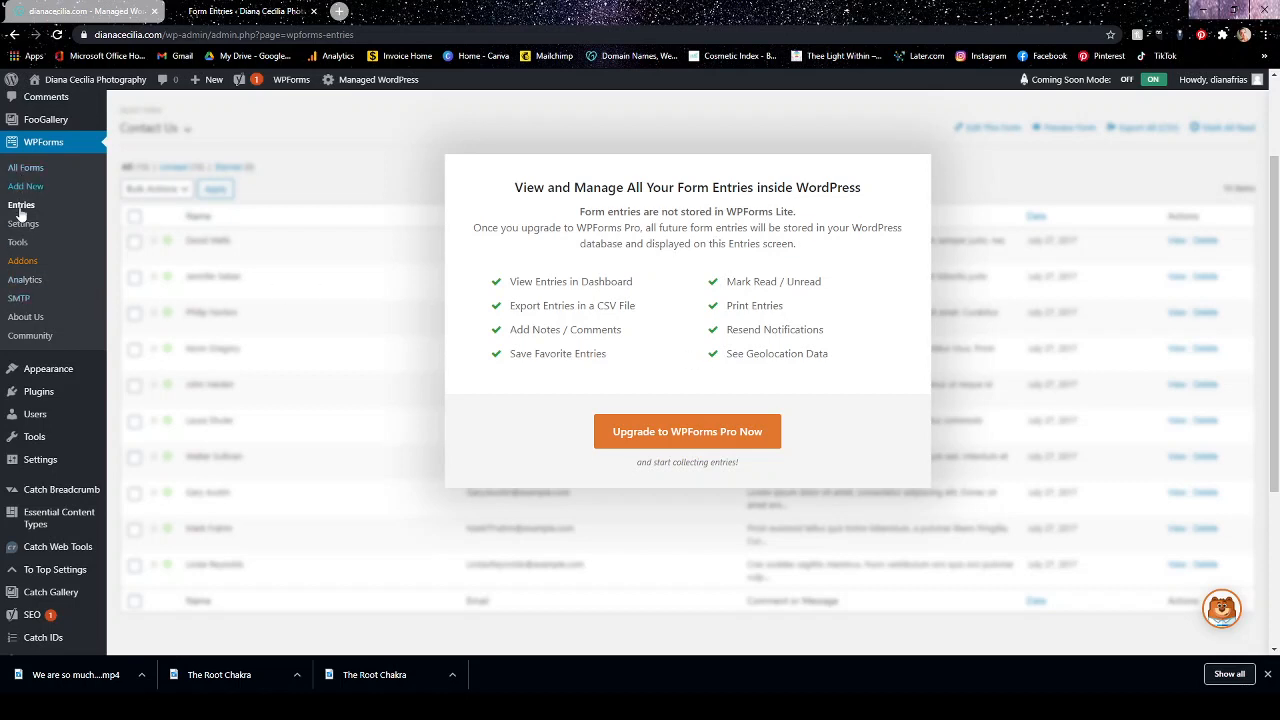
# View the WPForms SMTP page for setting up WP Mail SMTP and return to the overview of all forms.
pyautogui.click(19, 300)
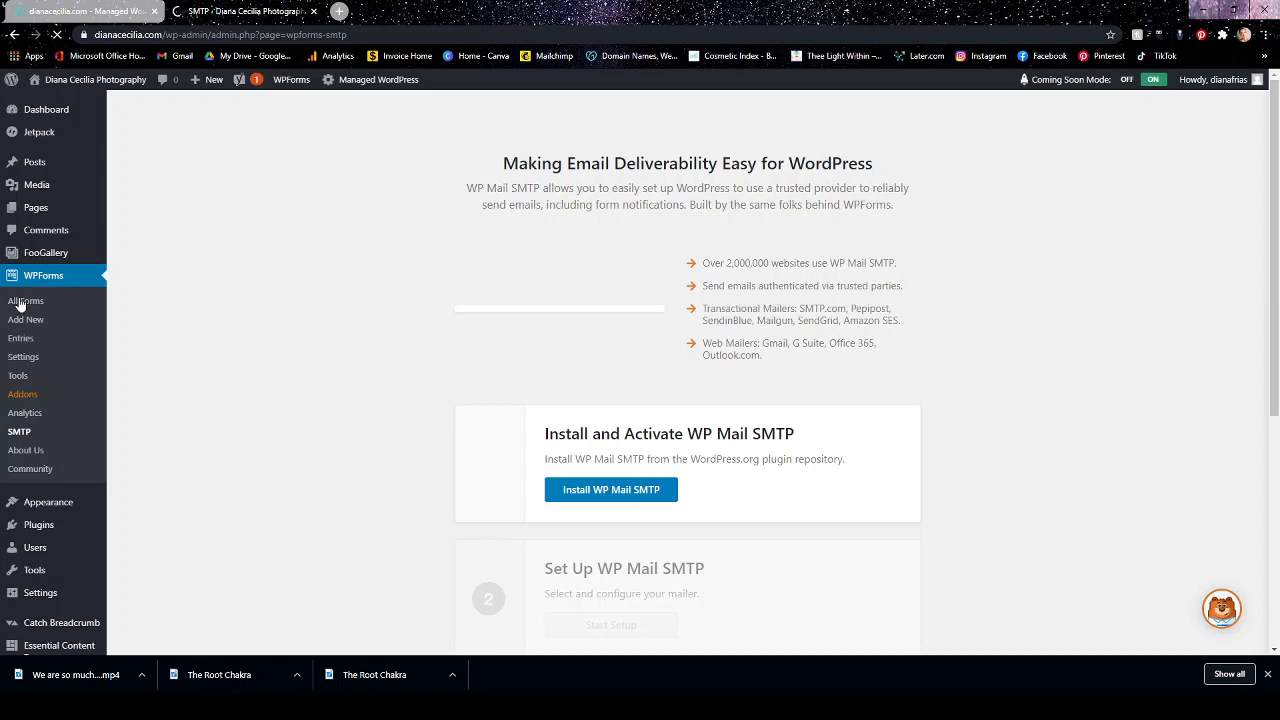
pyautogui.scroll(-3, 175, 283)
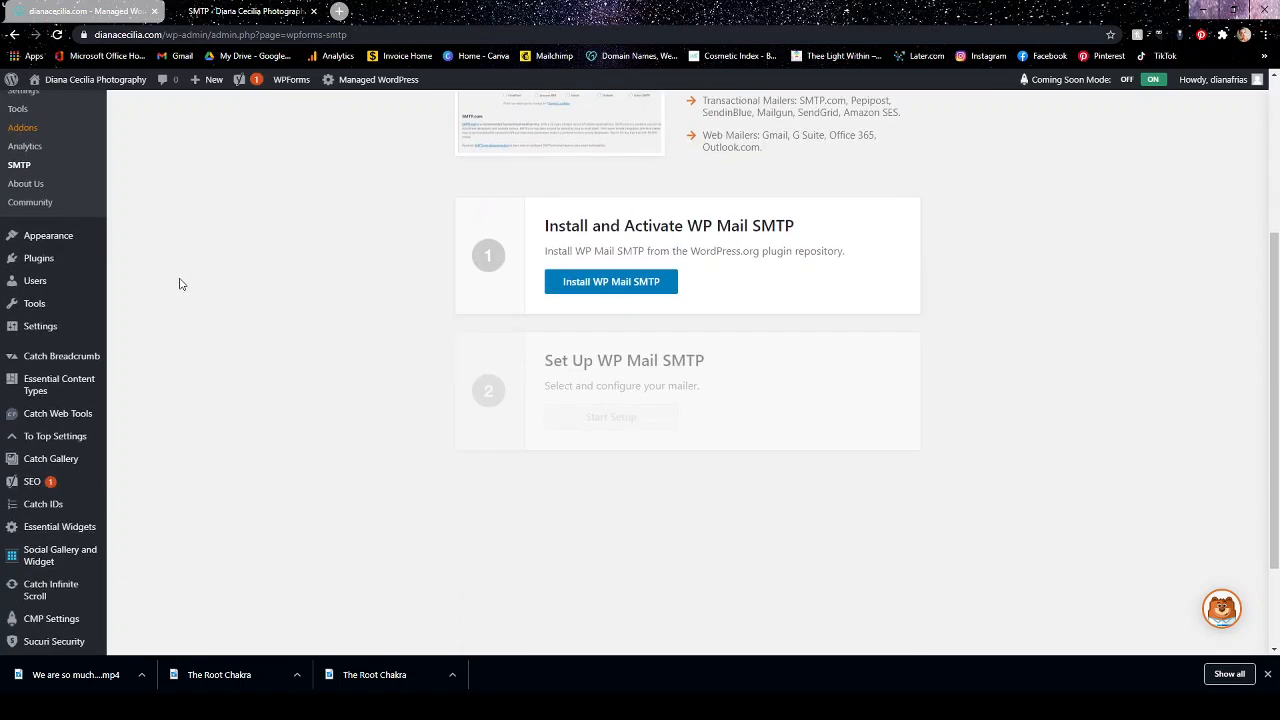
pyautogui.scroll(1, 175, 283)
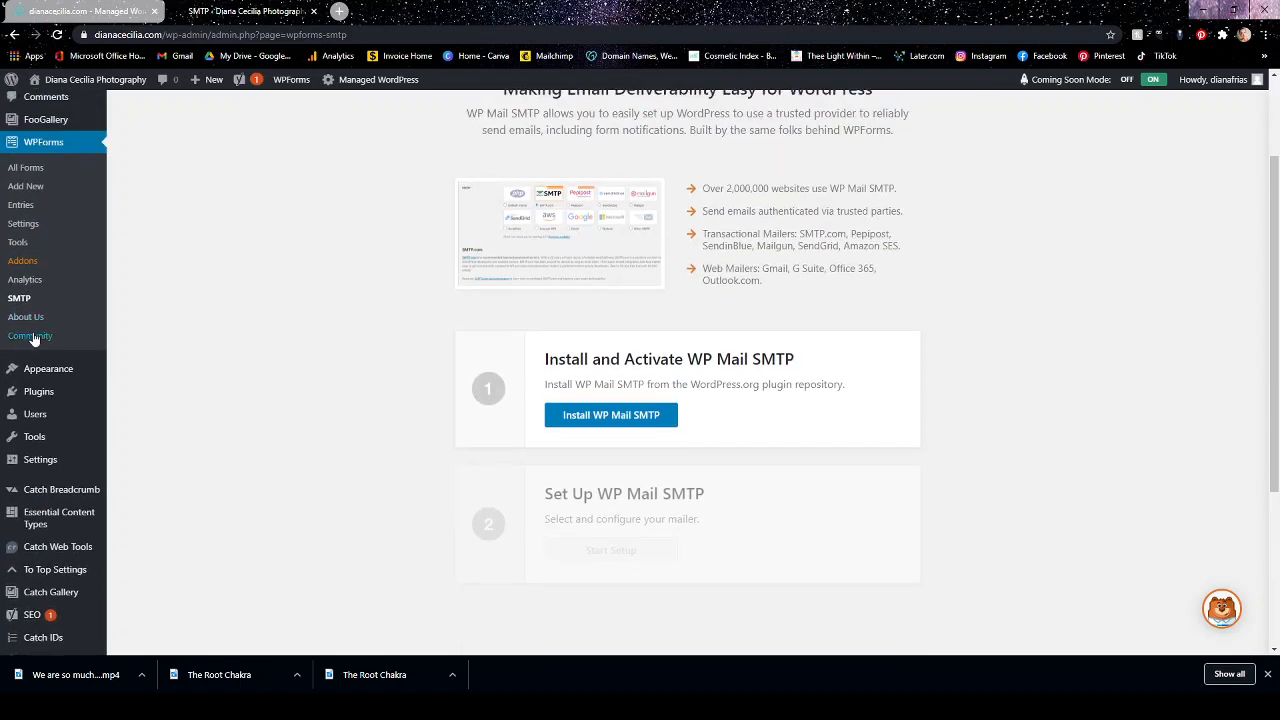
pyautogui.click(26, 173)
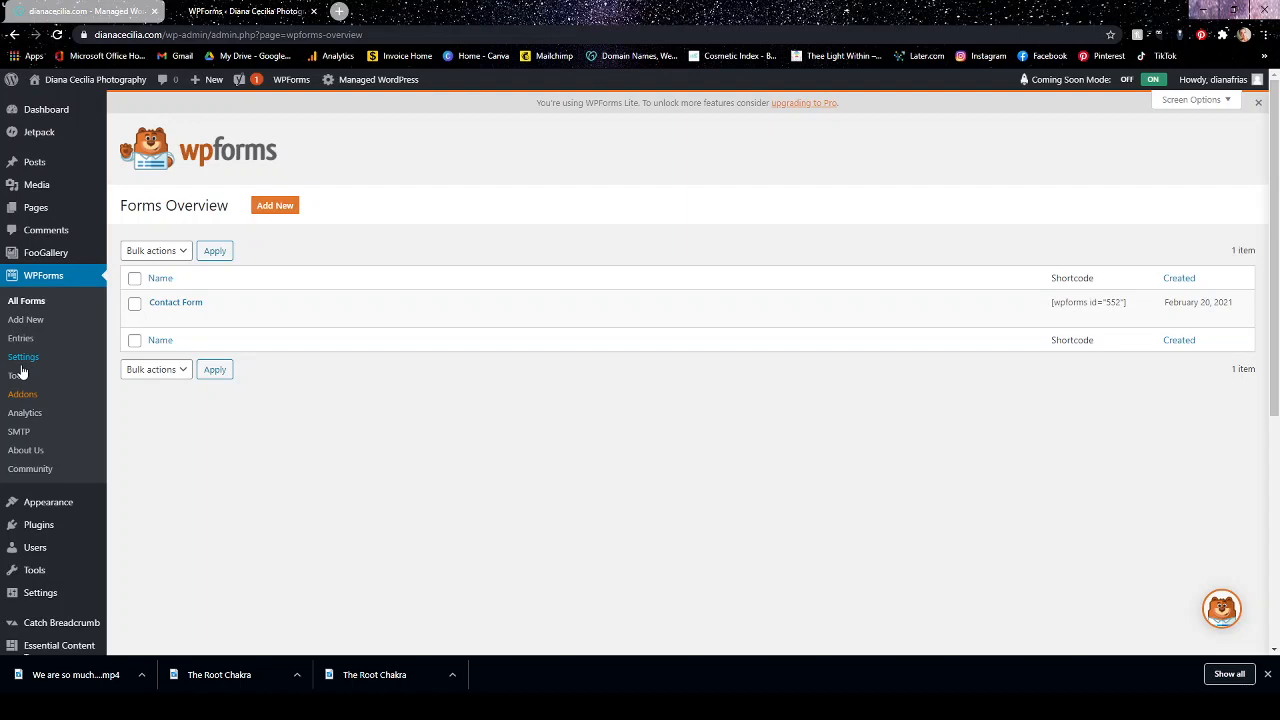
# Deactivate the WPForms Lite plugin in the installed plugins and delete it together with its data.
pyautogui.click(55, 530)
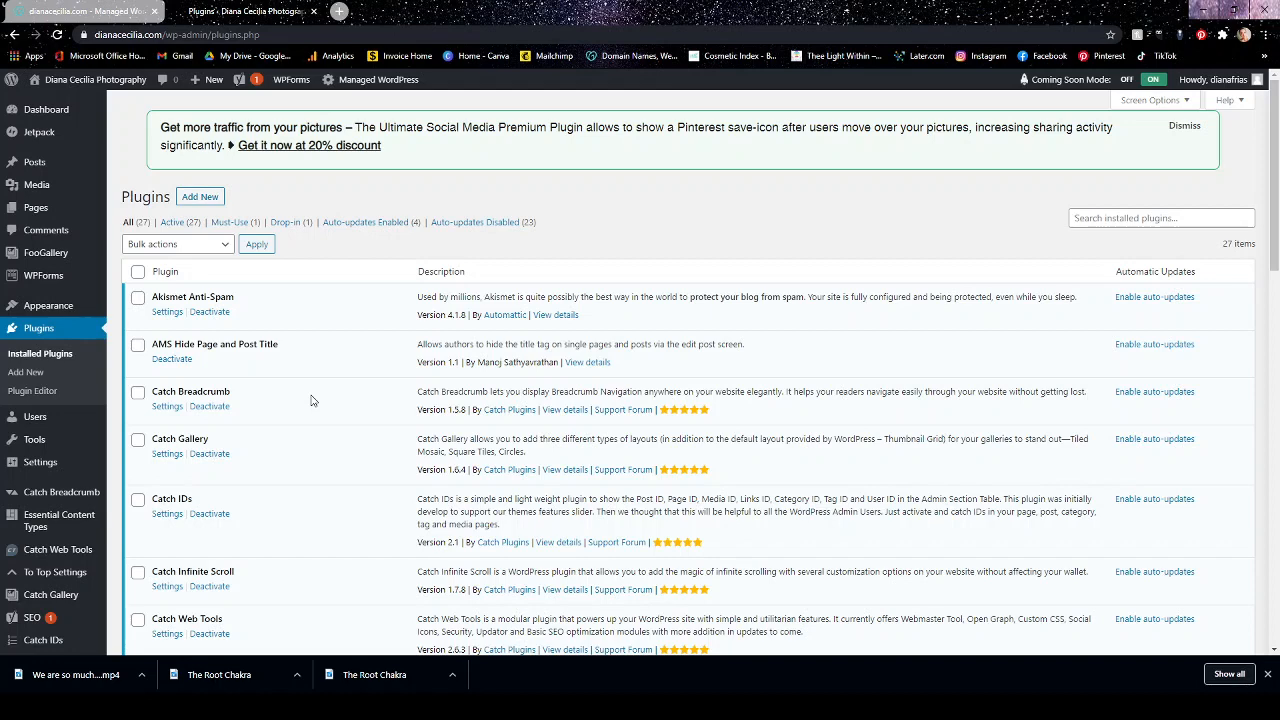
pyautogui.scroll(-3, 307, 407)
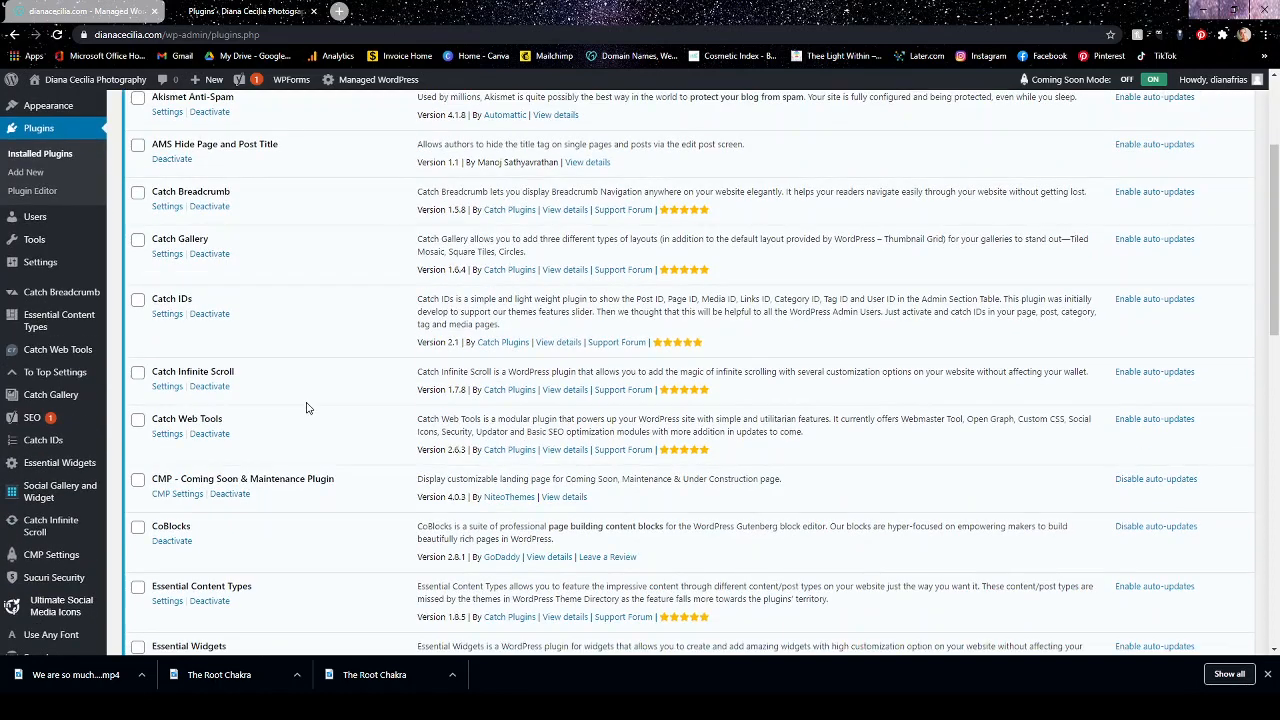
pyautogui.scroll(3, 305, 415)
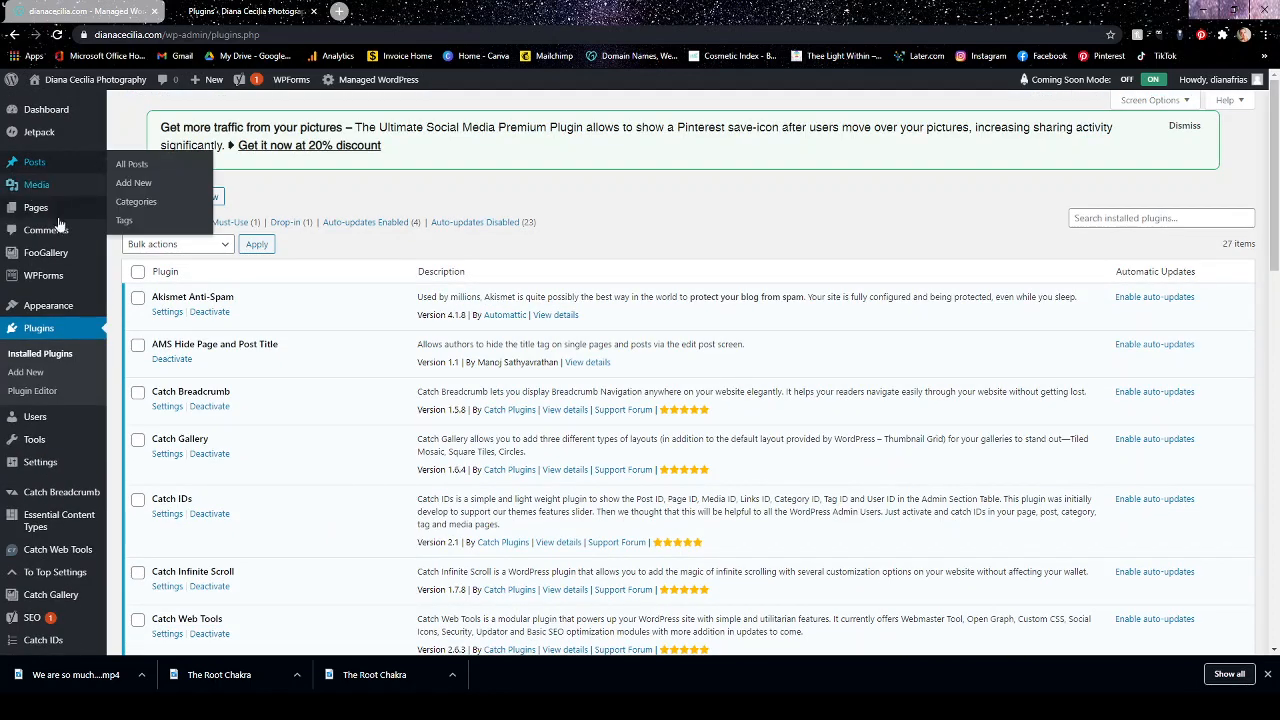
pyautogui.moveTo(73, 253)
pyautogui.moveTo(65, 280)
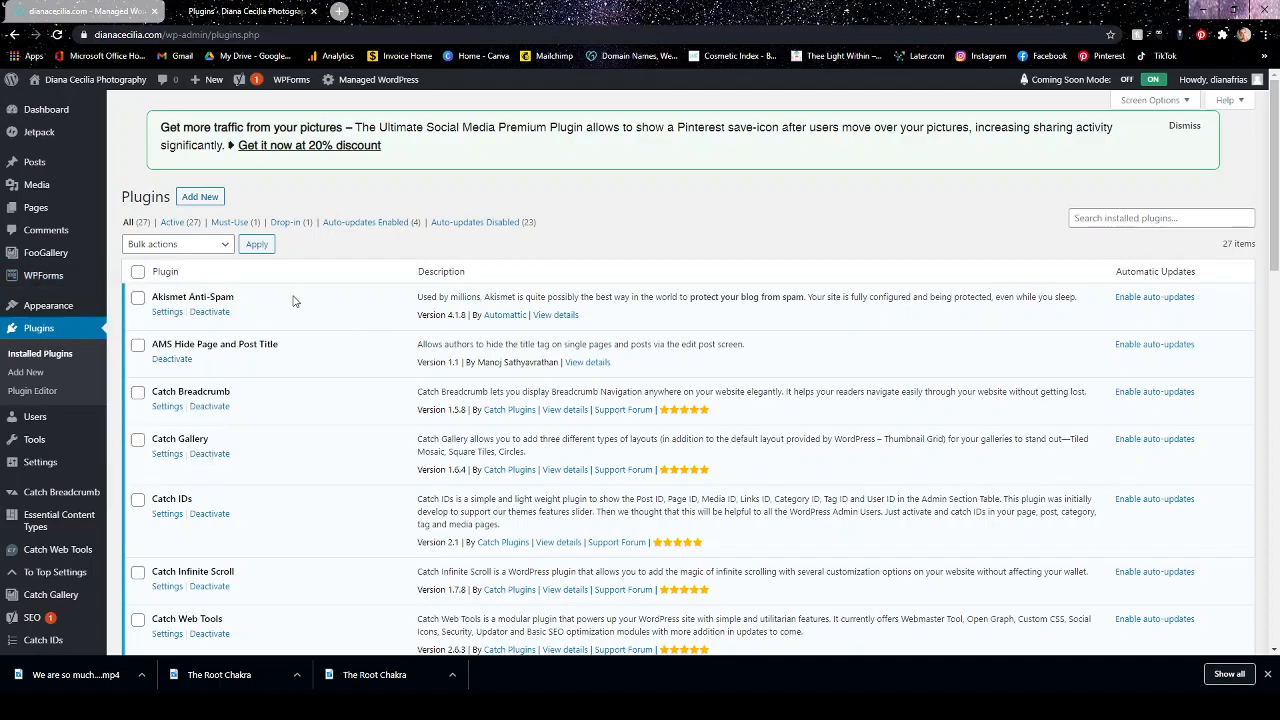
pyautogui.scroll(-3, 297, 312)
pyautogui.scroll(-10, 297, 312)
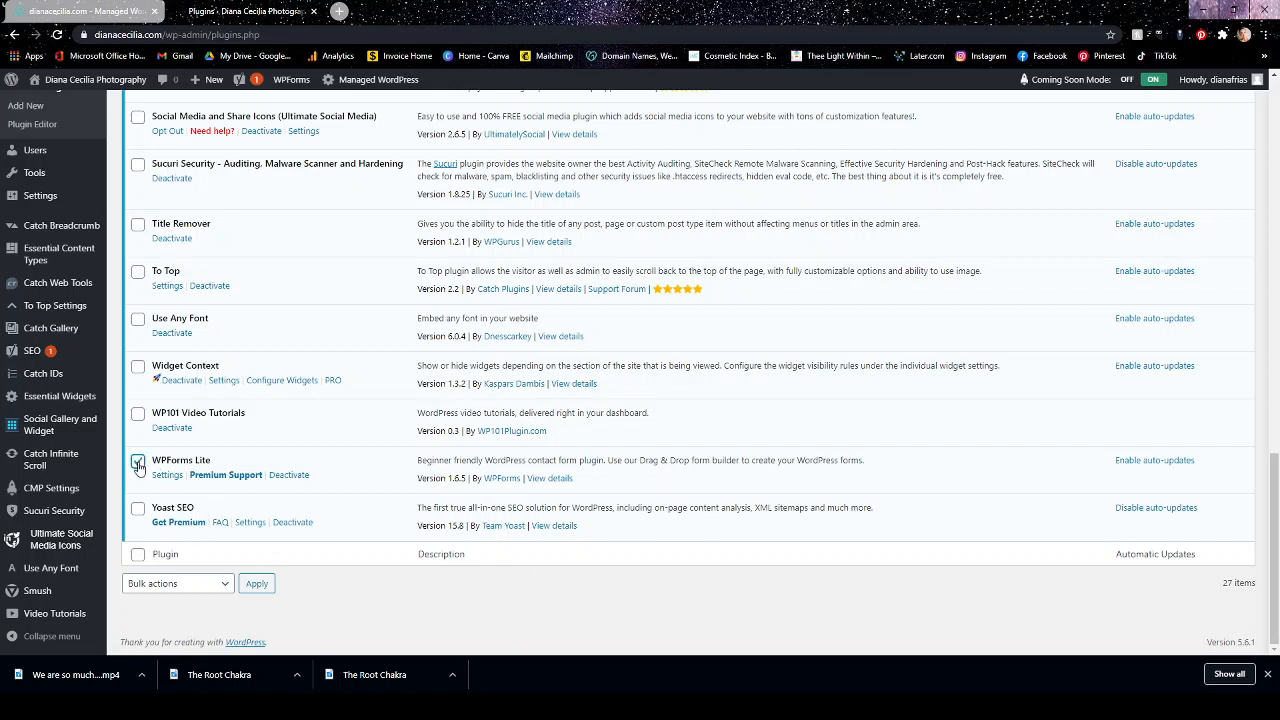
pyautogui.click(289, 476)
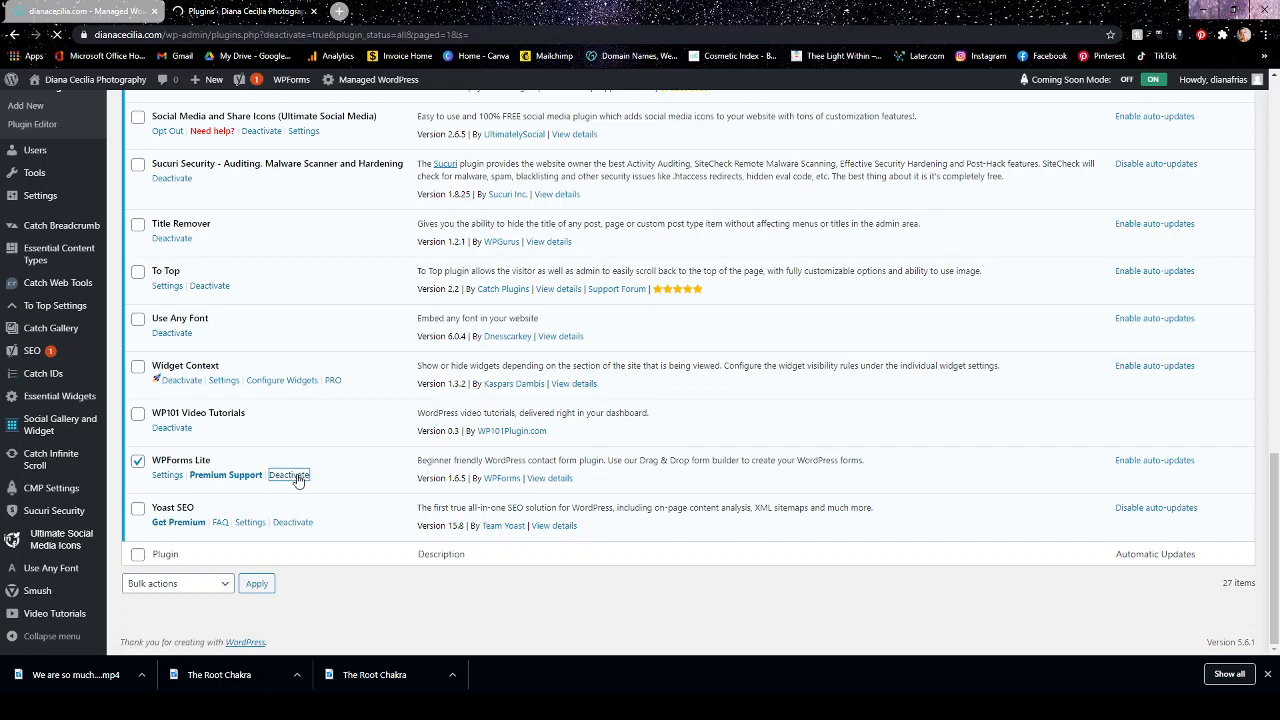
pyautogui.scroll(-2, 305, 483)
pyautogui.scroll(-10, 305, 483)
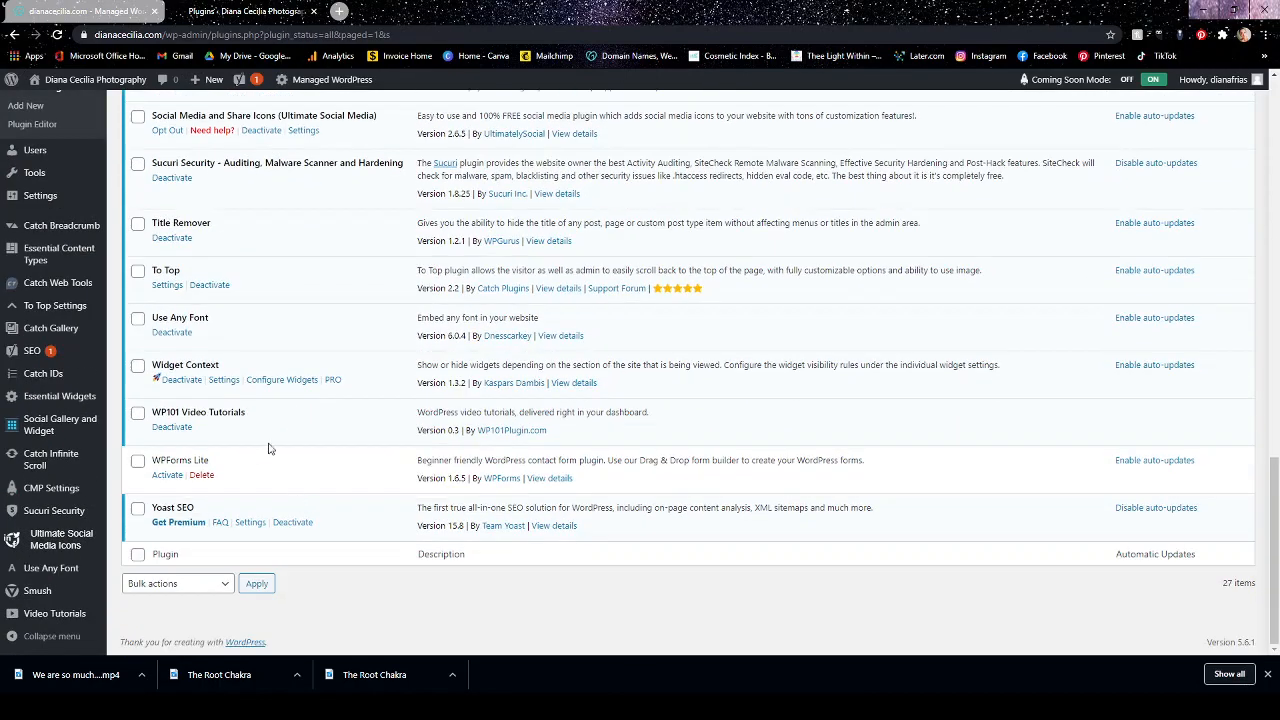
pyautogui.click(201, 476)
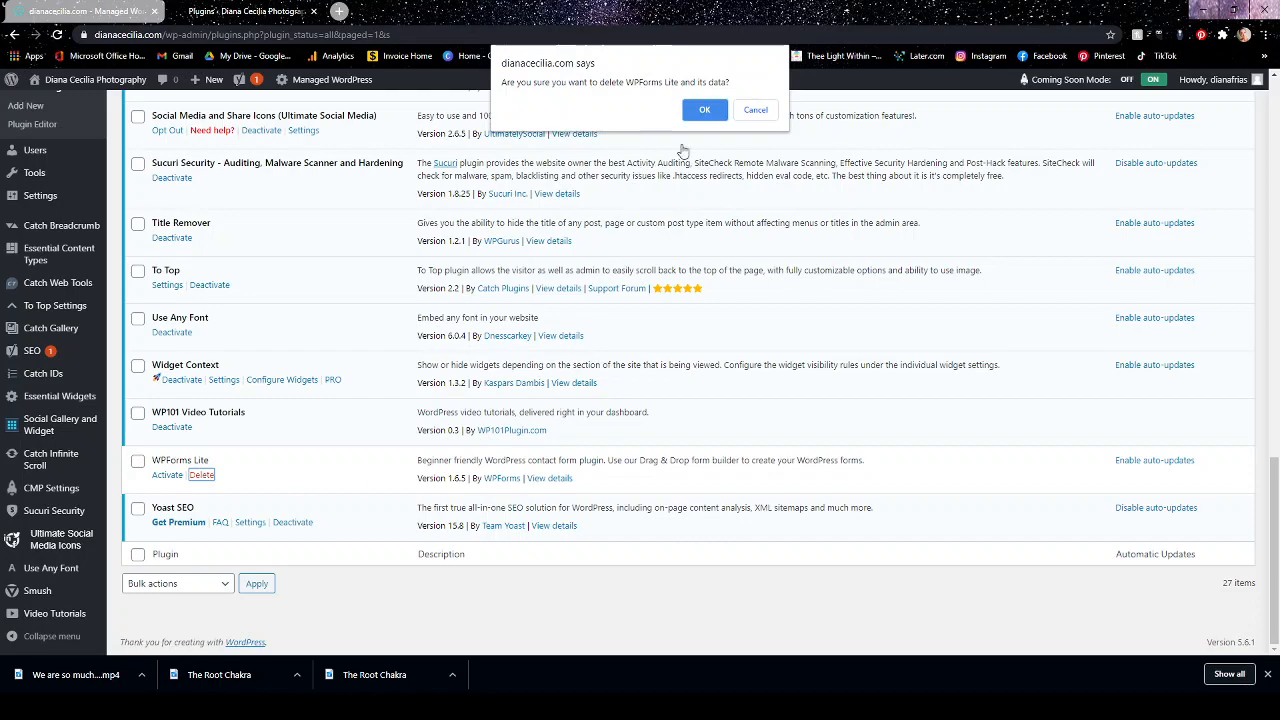
pyautogui.click(701, 120)
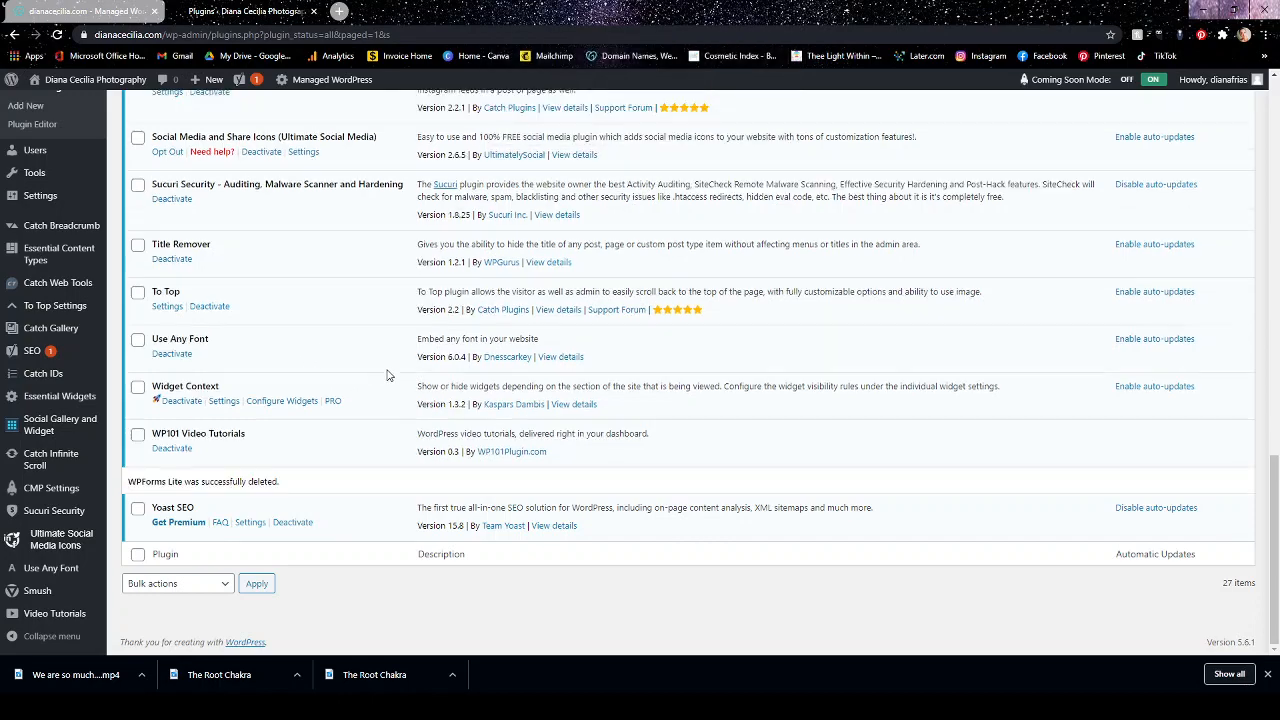
# Search the directory of new plugins for "forms".
pyautogui.scroll(10, 388, 375)
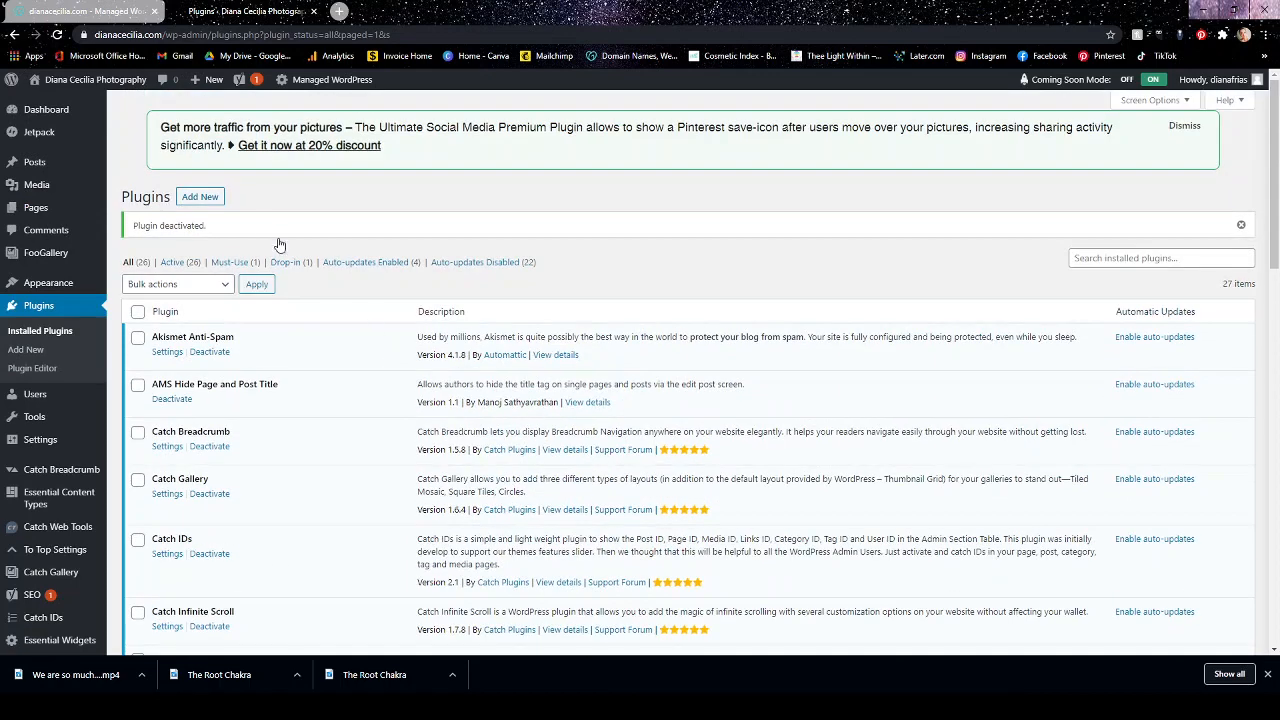
pyautogui.click(205, 199)
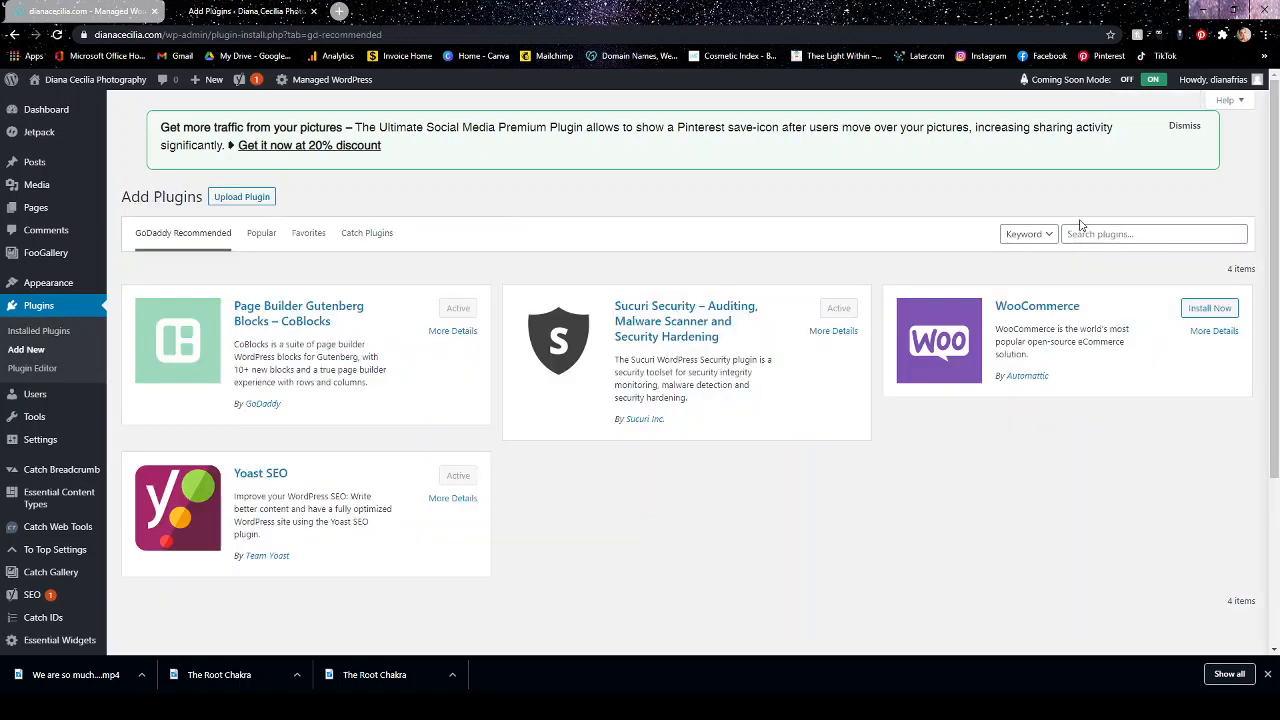
pyautogui.click(1087, 233)
pyautogui.write('form')
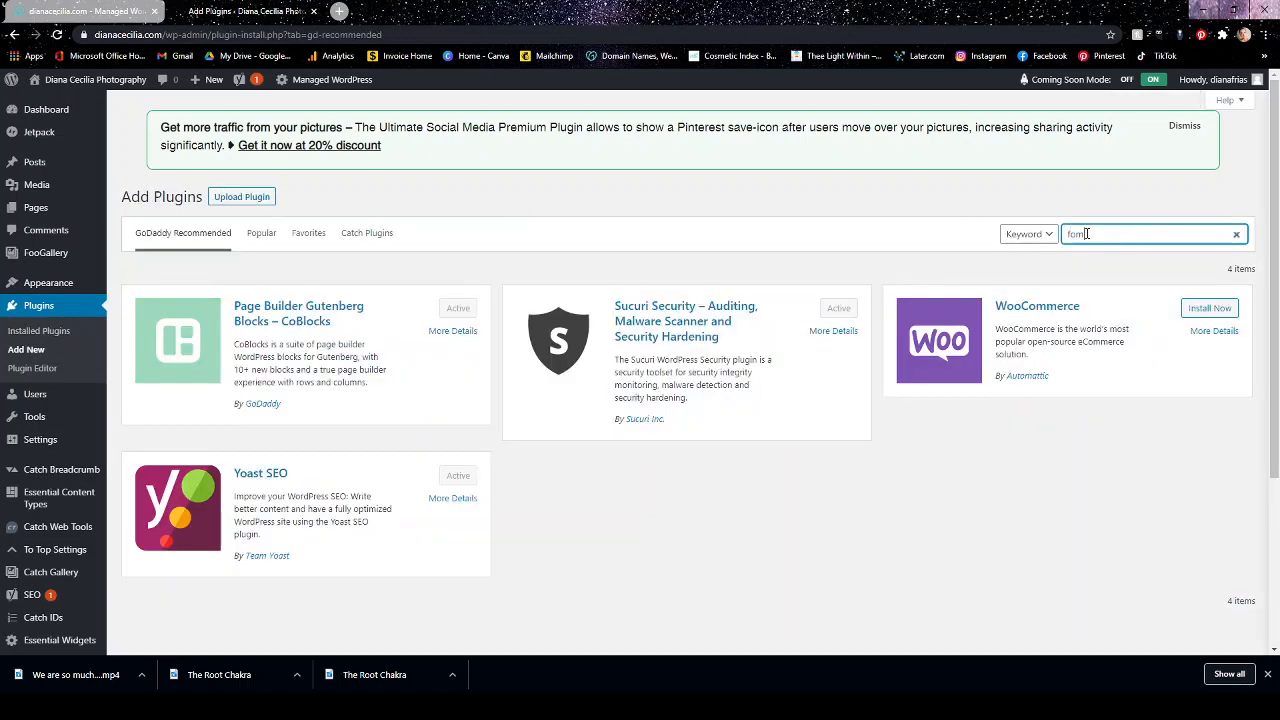
pyautogui.write('s')
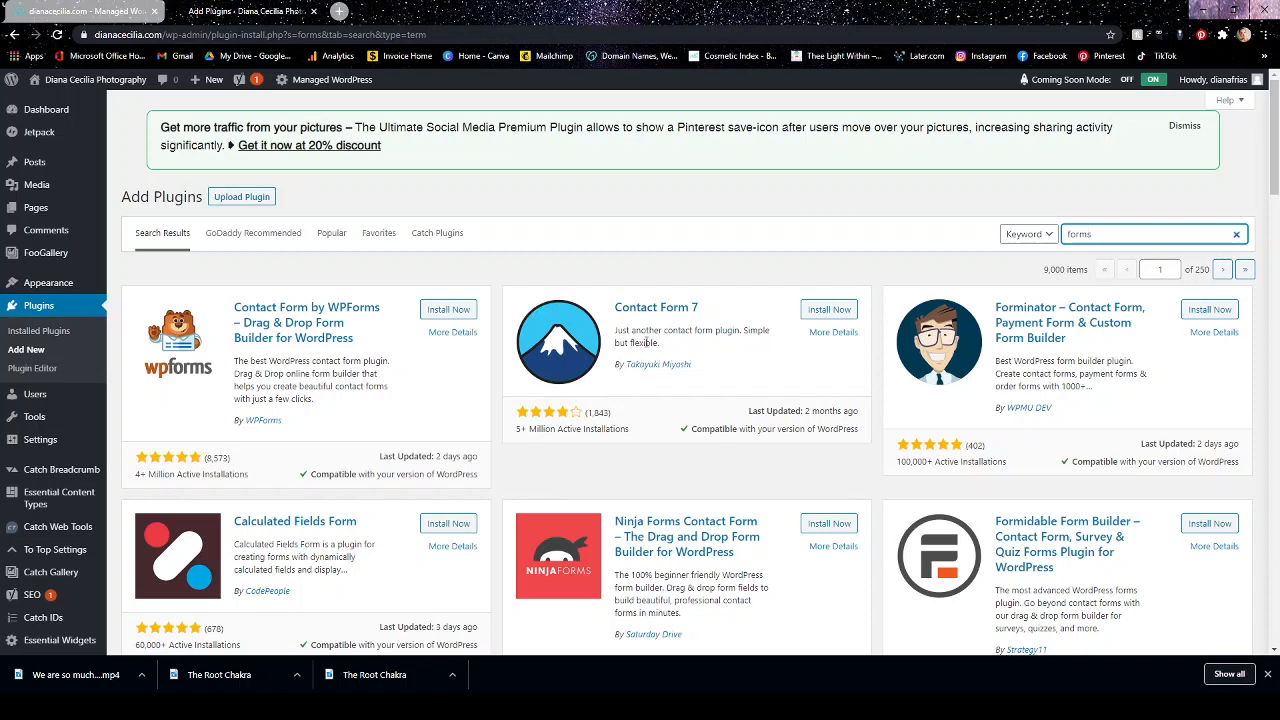
# Try to install the Contact Form 7 plugin.
pyautogui.click(836, 313)
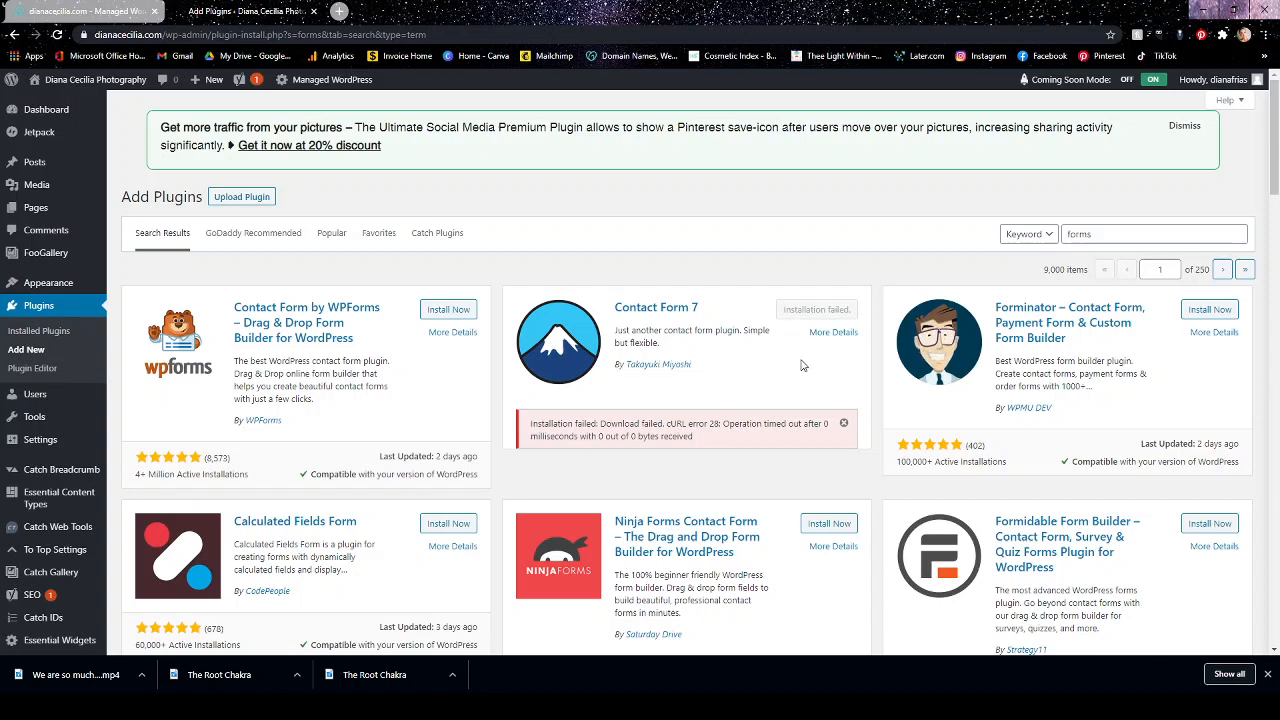
pyautogui.click(845, 426)
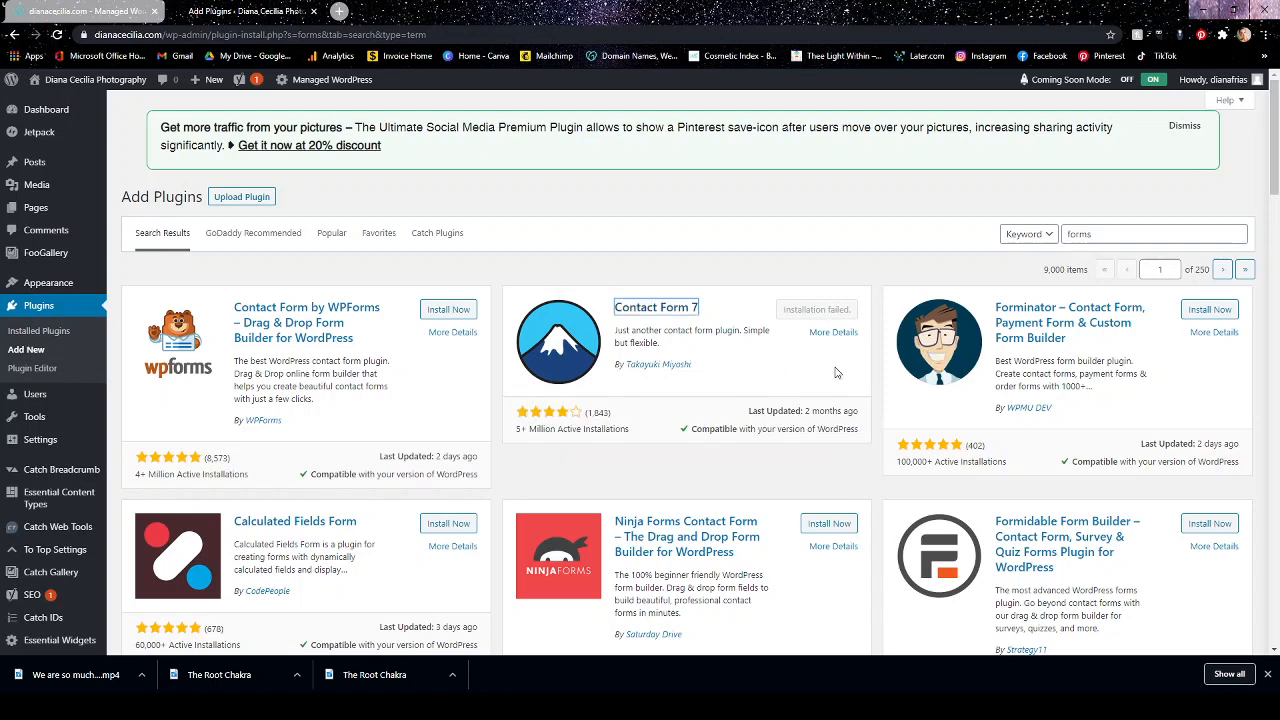
# Install and activate the Ninja Forms Contact Form plugin from the search results.
pyautogui.scroll(-2, 837, 373)
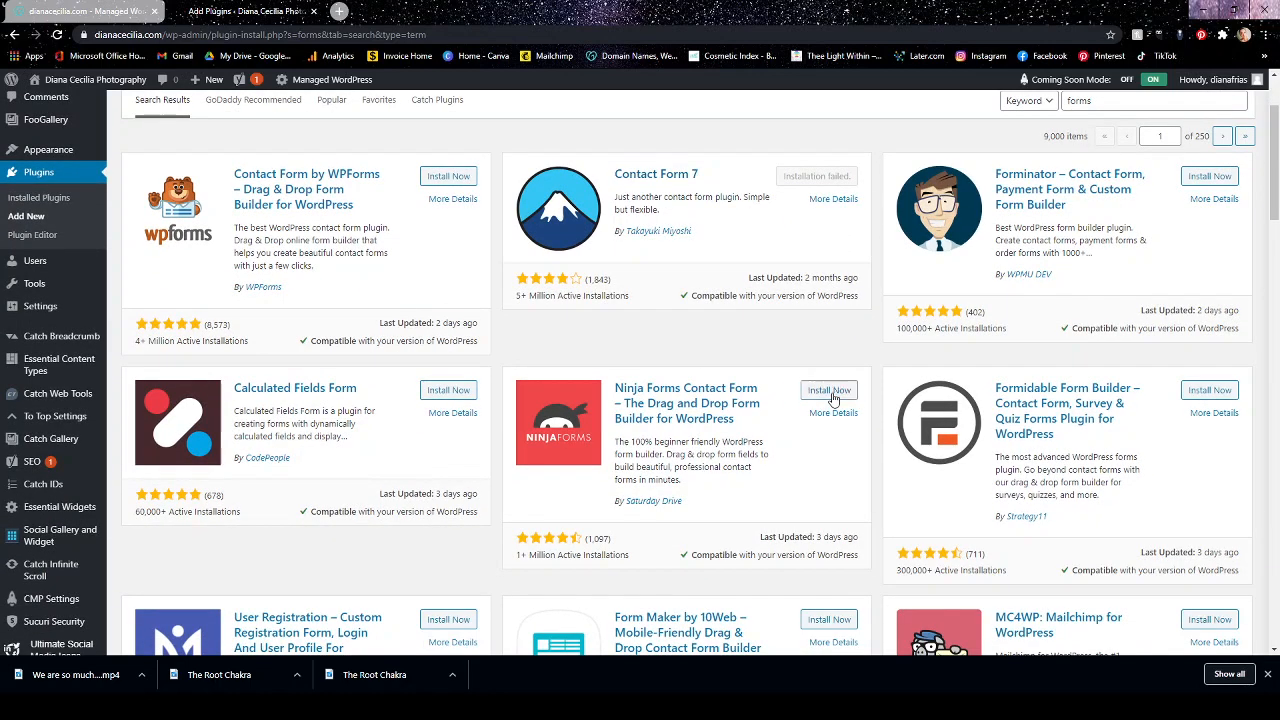
pyautogui.click(830, 391)
pyautogui.click(833, 393)
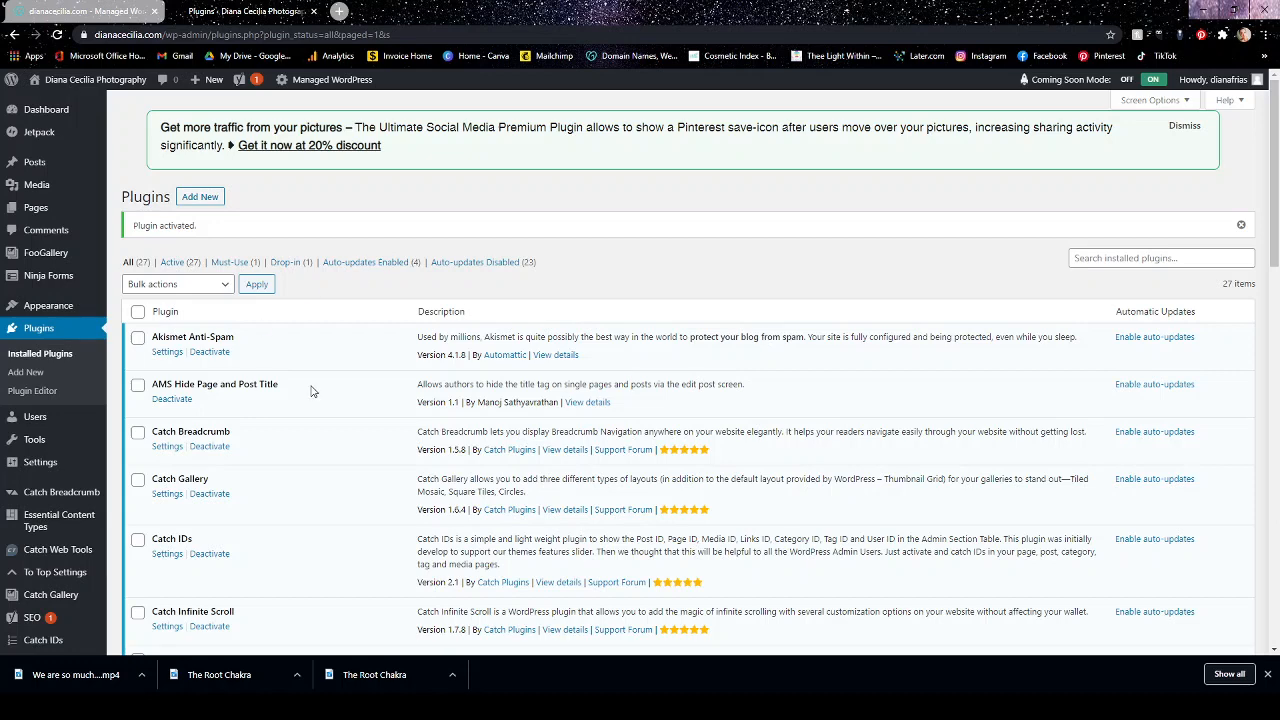
# Look through the installed plugins for Ninja Forms and view its submissions page.
pyautogui.scroll(-3, 312, 390)
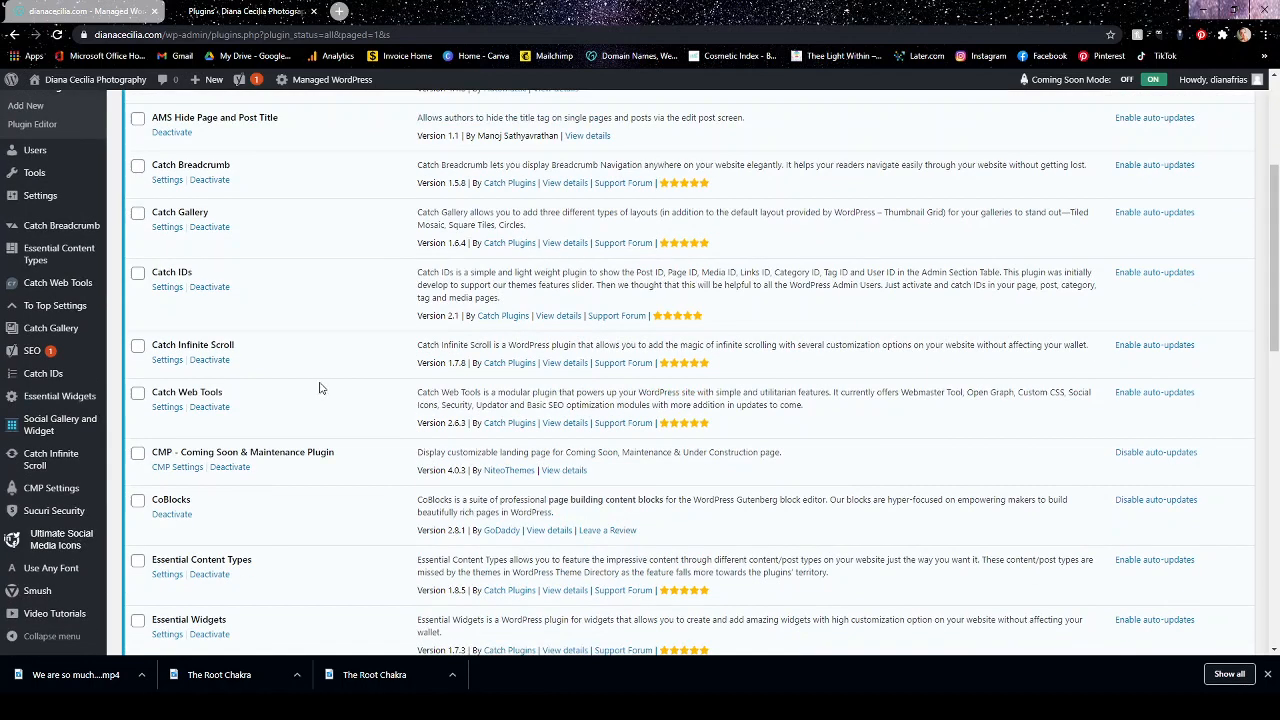
pyautogui.scroll(-2, 322, 387)
pyautogui.scroll(-3, 326, 385)
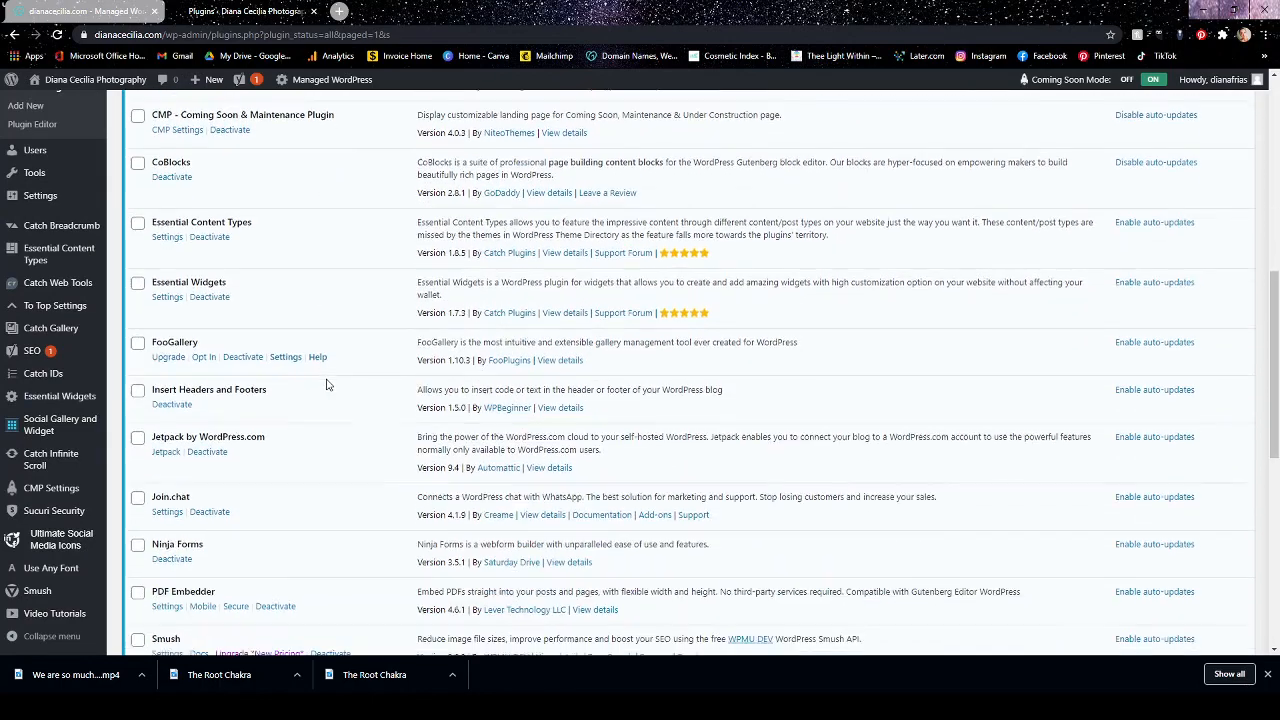
pyautogui.scroll(-1, 330, 383)
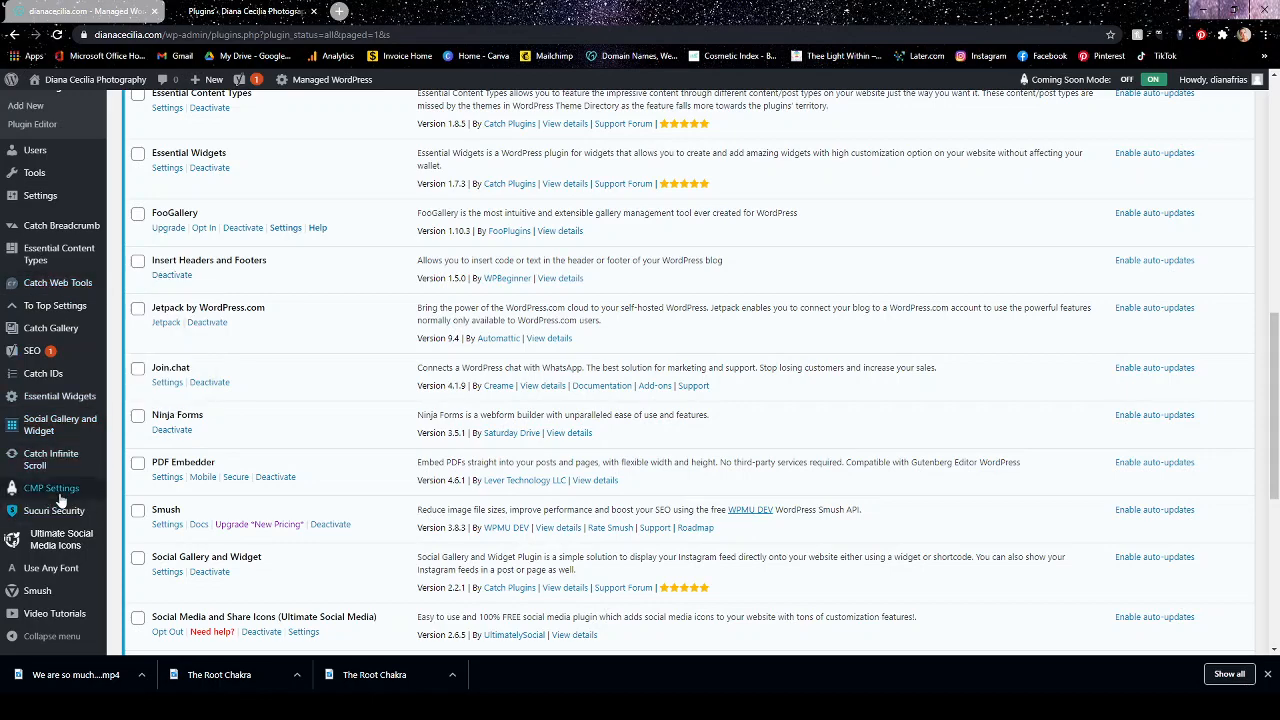
pyautogui.scroll(3, 57, 500)
pyautogui.scroll(4, 57, 500)
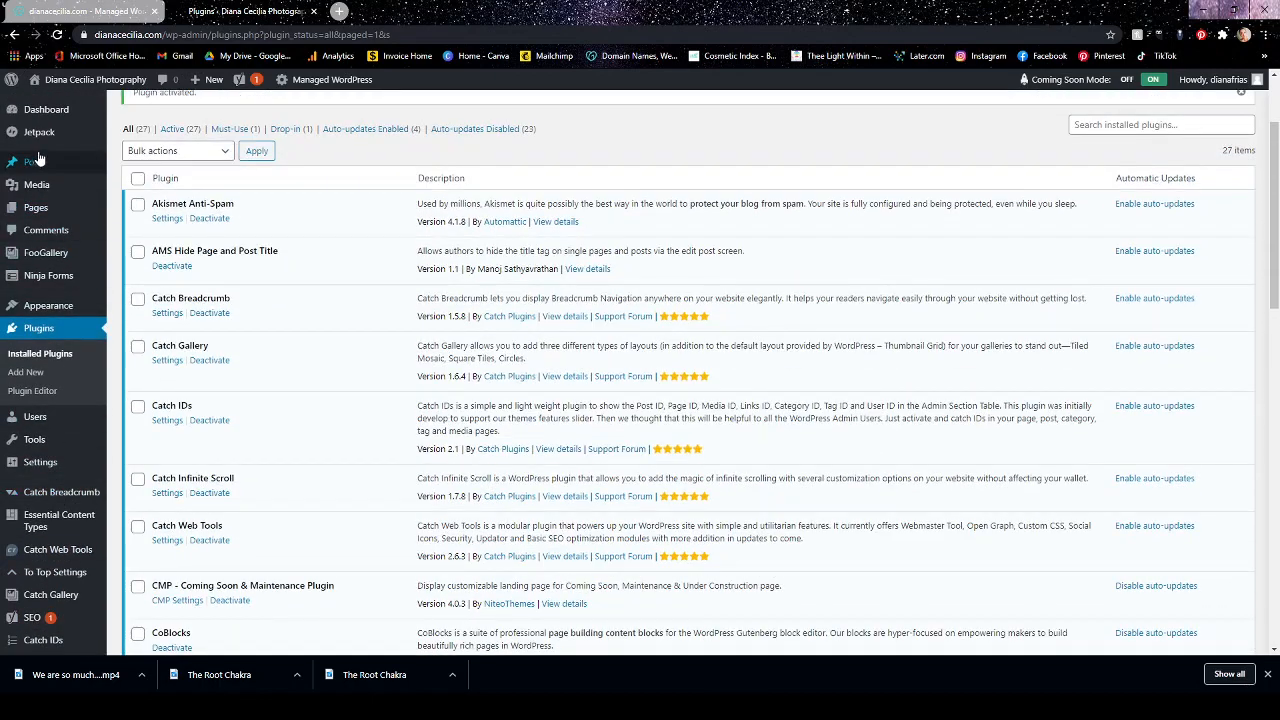
pyautogui.moveTo(45, 283)
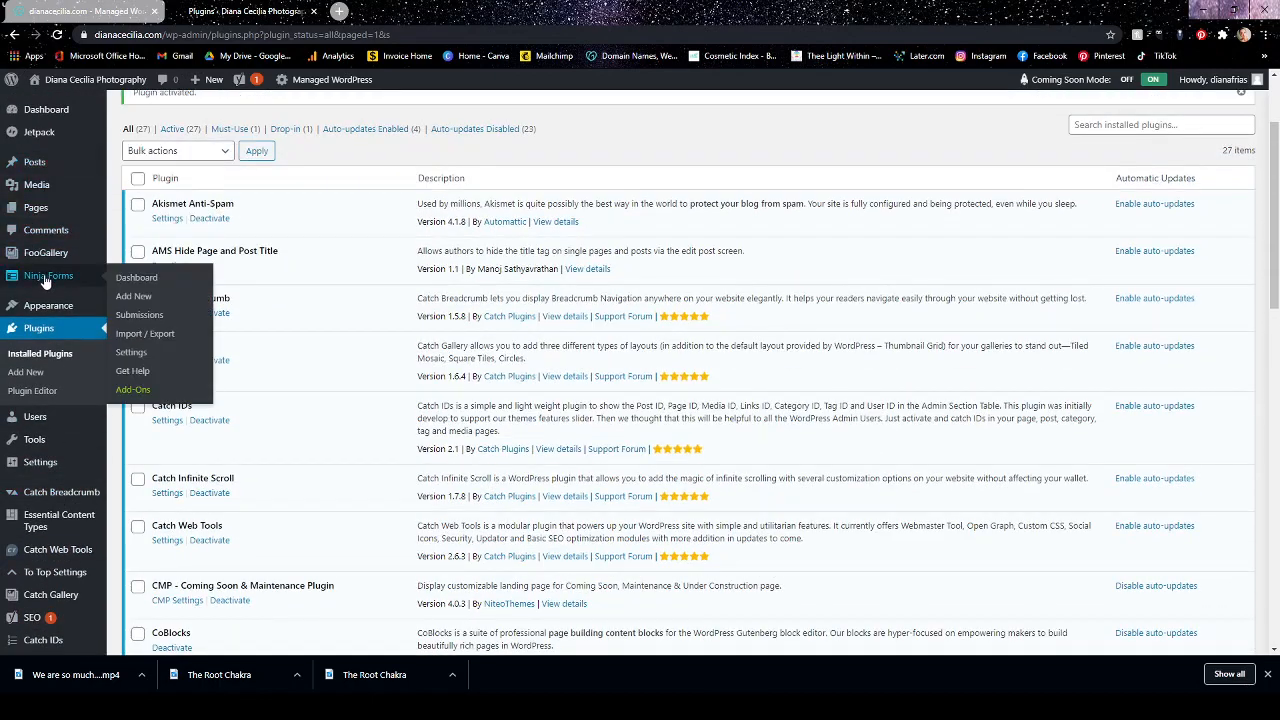
pyautogui.click(140, 300)
pyautogui.click(140, 316)
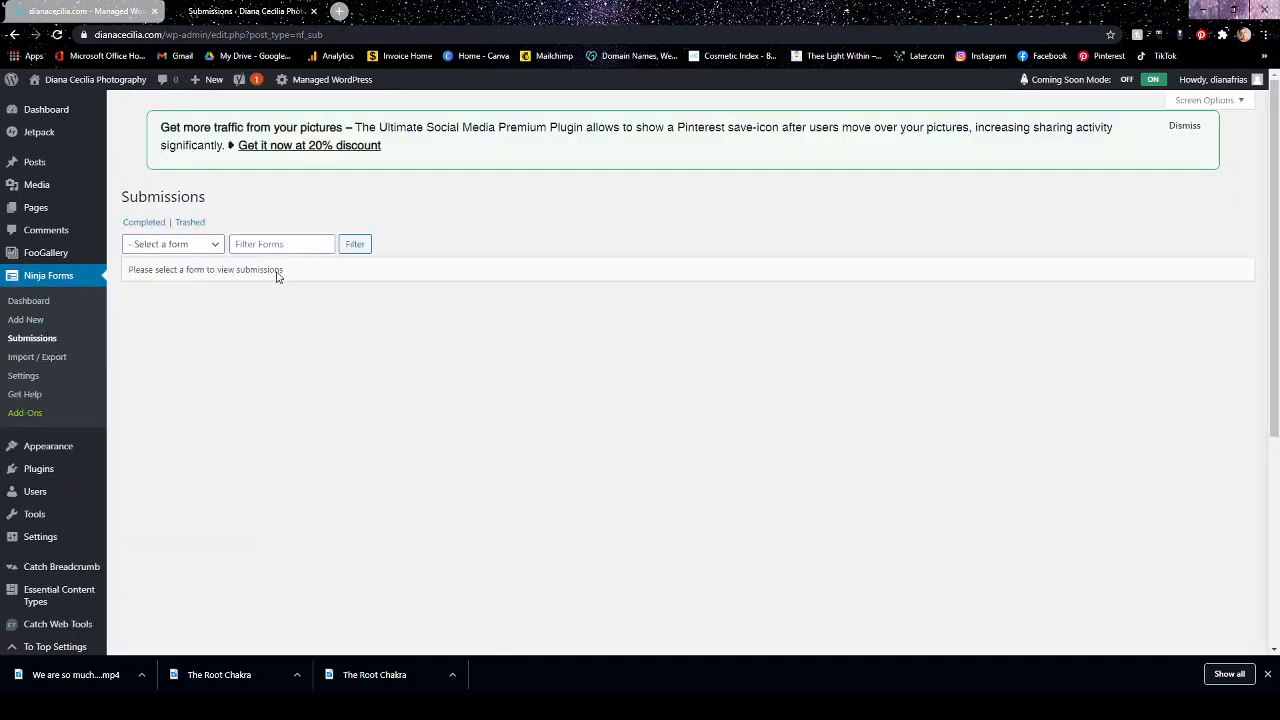
# Review the Ninja Forms general, reCaptcha and advanced settings.
pyautogui.click(27, 377)
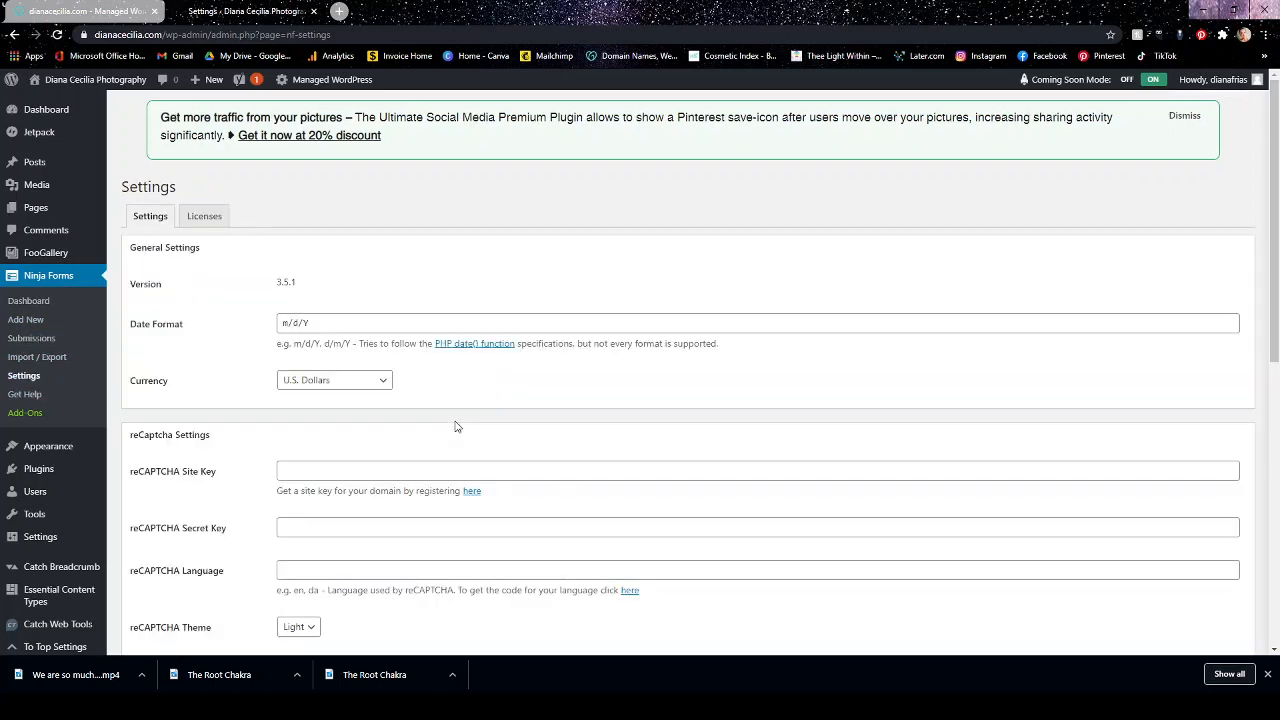
pyautogui.scroll(-2, 480, 410)
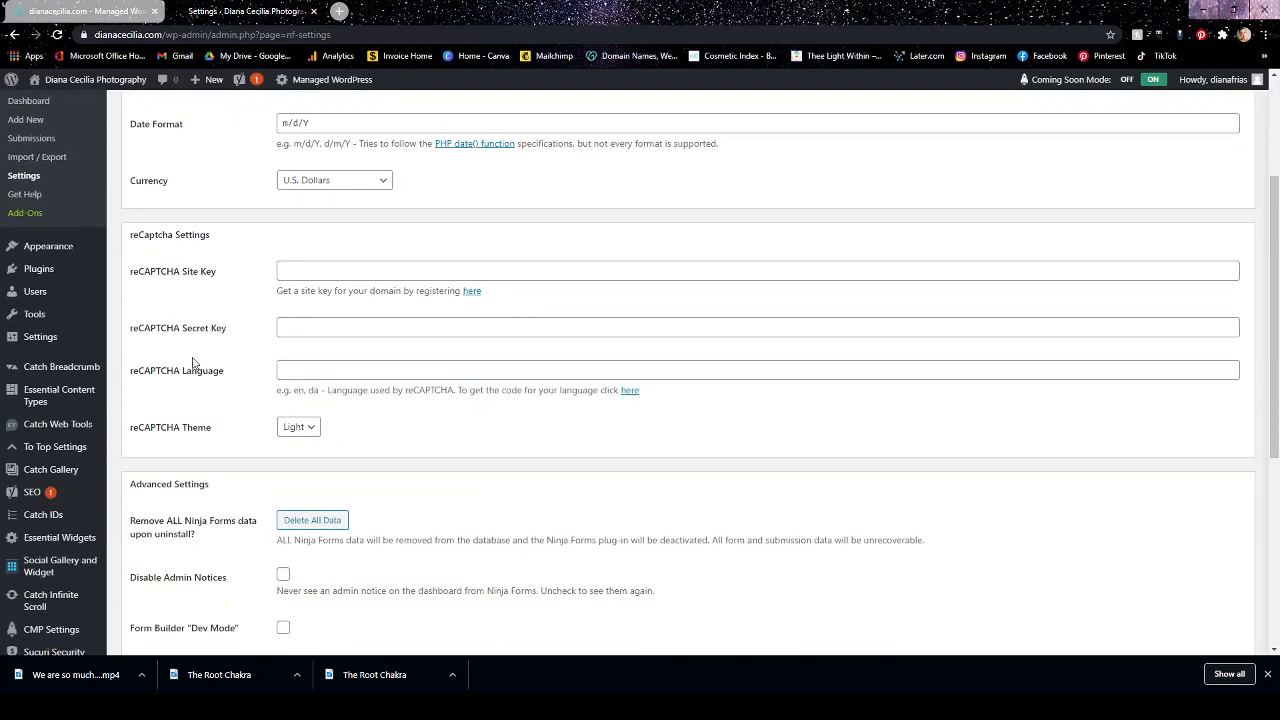
pyautogui.scroll(-2, 472, 434)
pyautogui.scroll(-1, 476, 432)
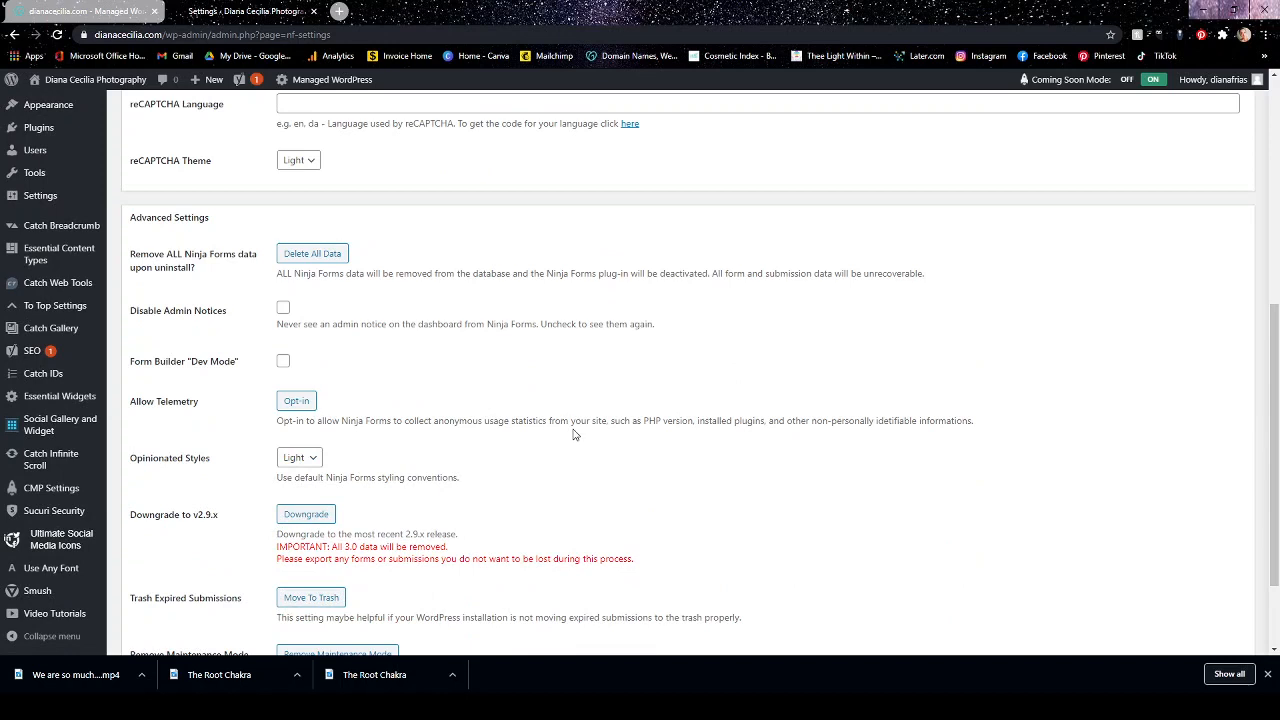
pyautogui.scroll(-1, 575, 433)
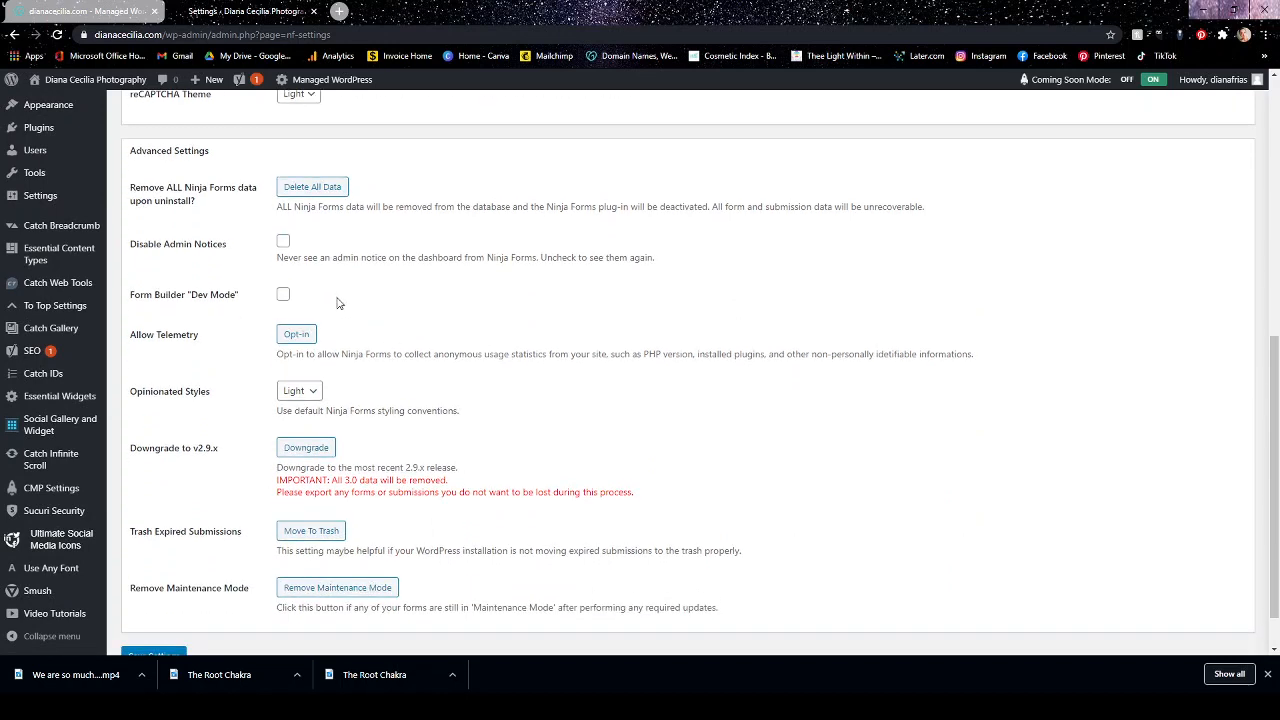
pyautogui.scroll(-1, 350, 347)
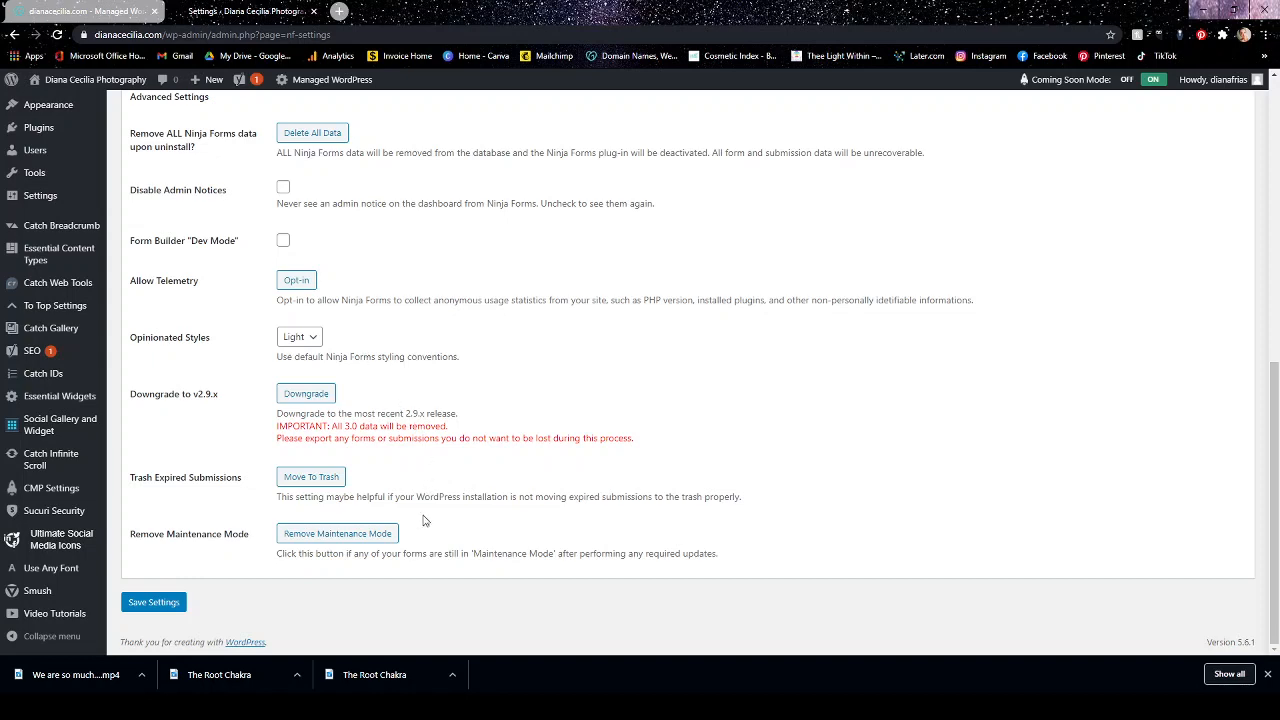
pyautogui.scroll(10, 418, 553)
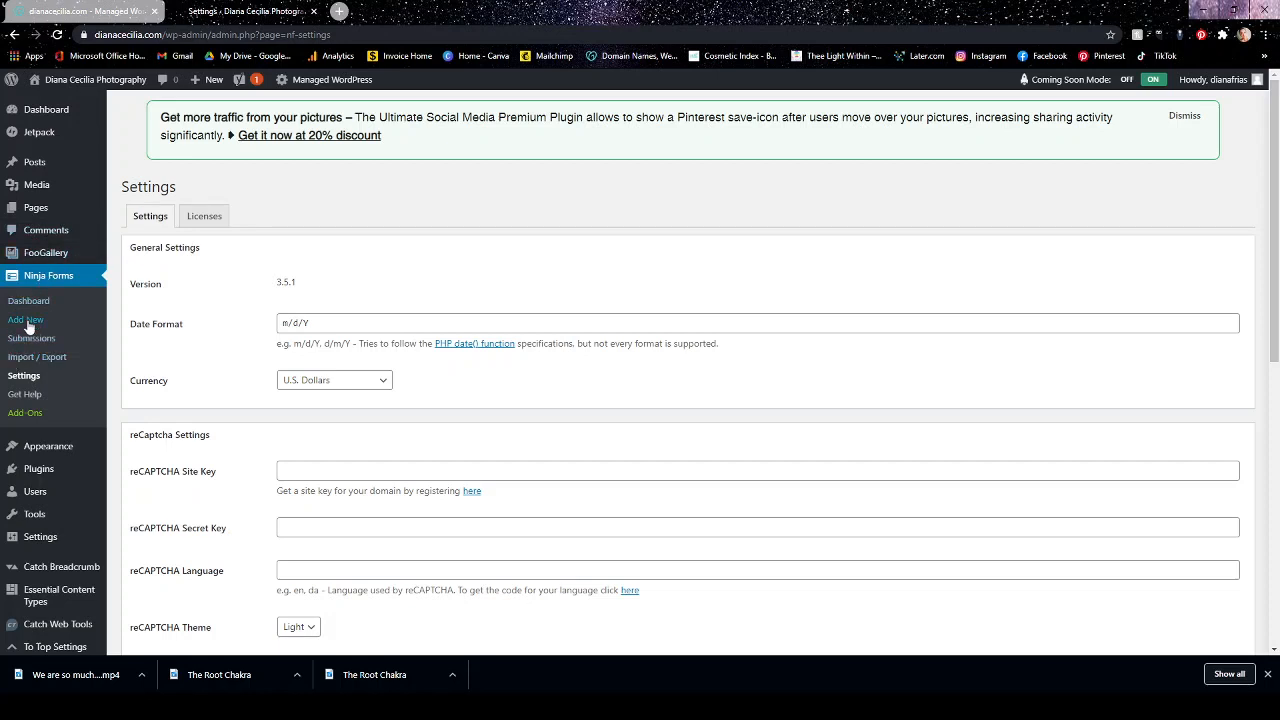
# Open the Ninja Forms dashboard and decline the request to share usage data.
pyautogui.click(28, 320)
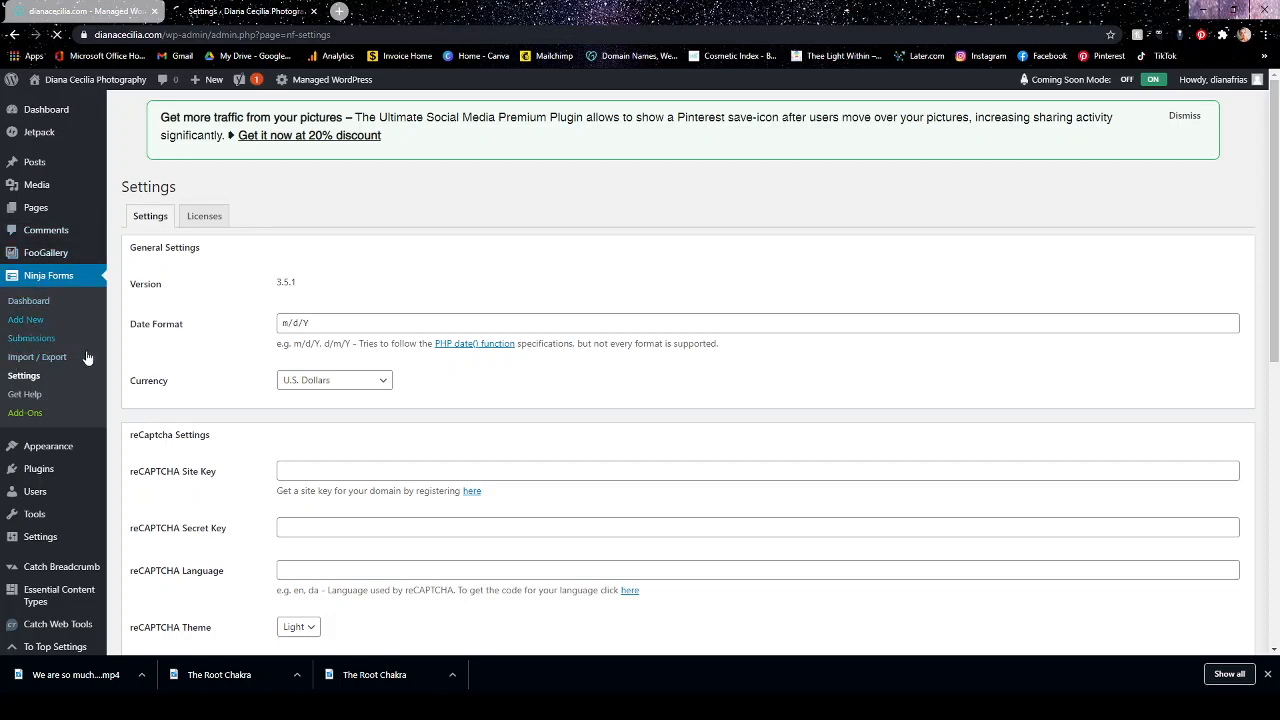
pyautogui.click(18, 303)
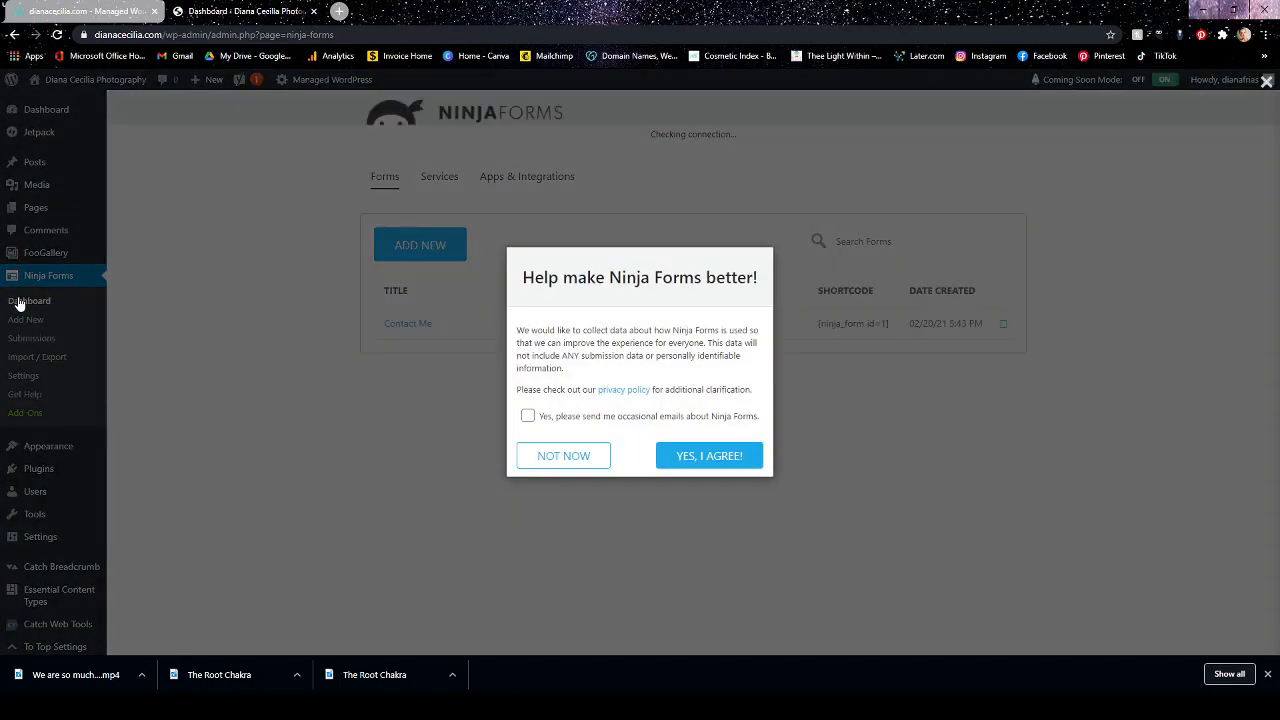
pyautogui.click(579, 458)
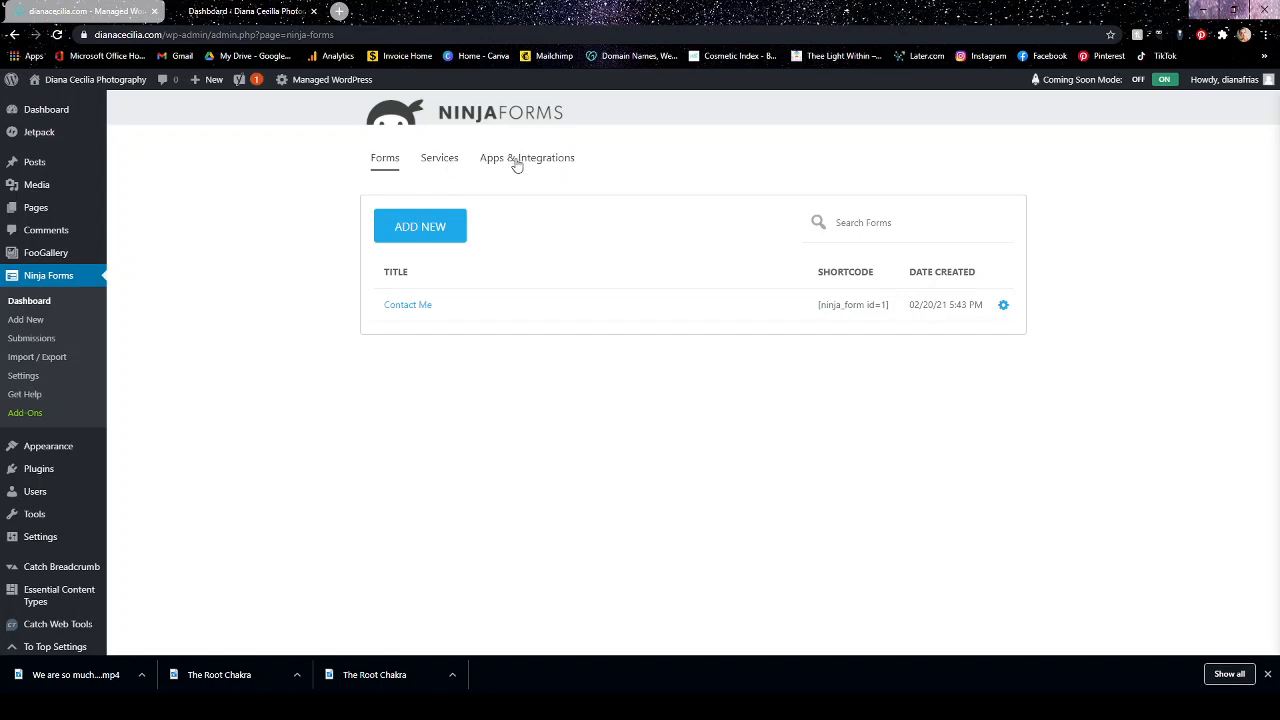
# Open the Contact Me form and add a Date field between the Email and Message fields.
pyautogui.click(414, 307)
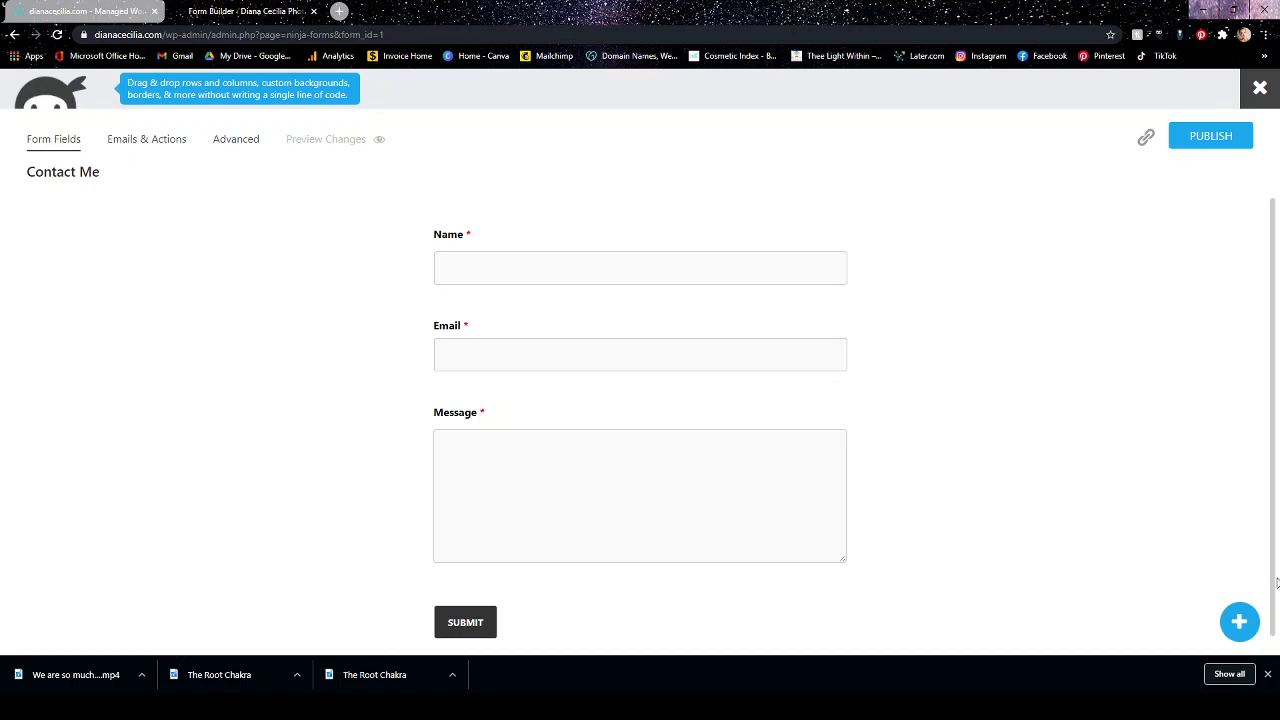
pyautogui.click(1240, 622)
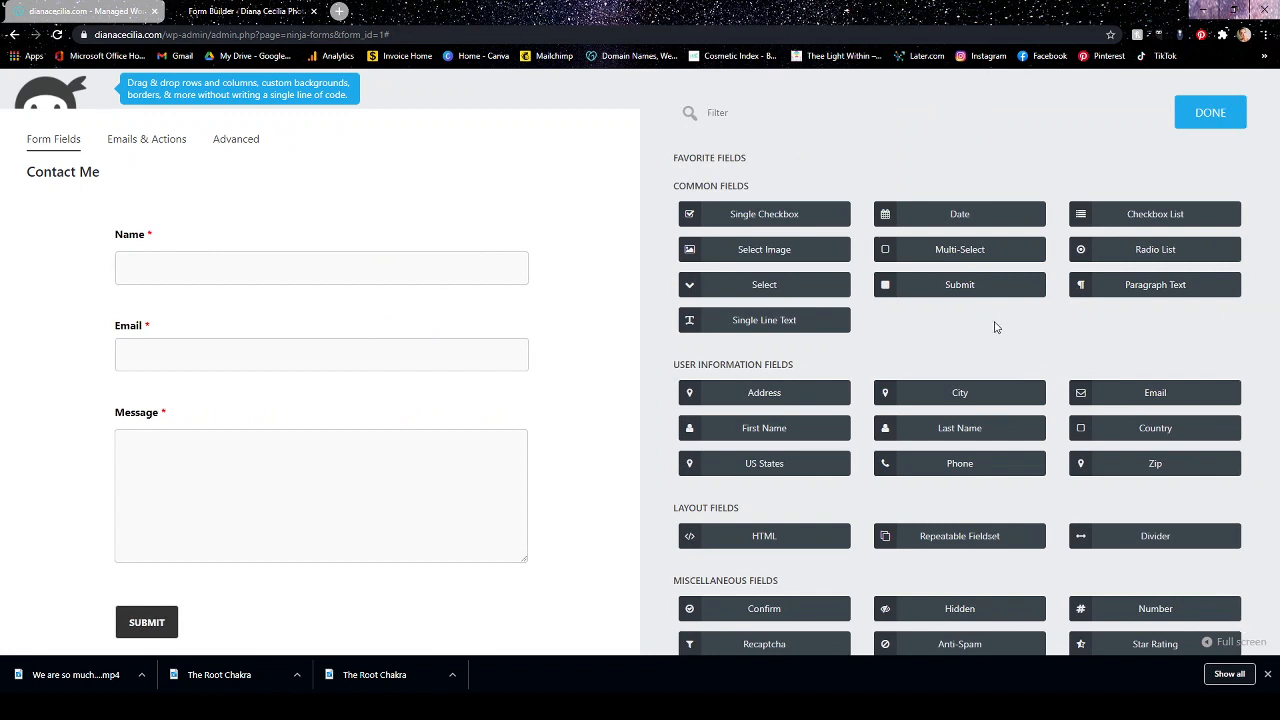
pyautogui.click(947, 217)
pyautogui.moveTo(950, 214); pyautogui.dragTo(151, 374)
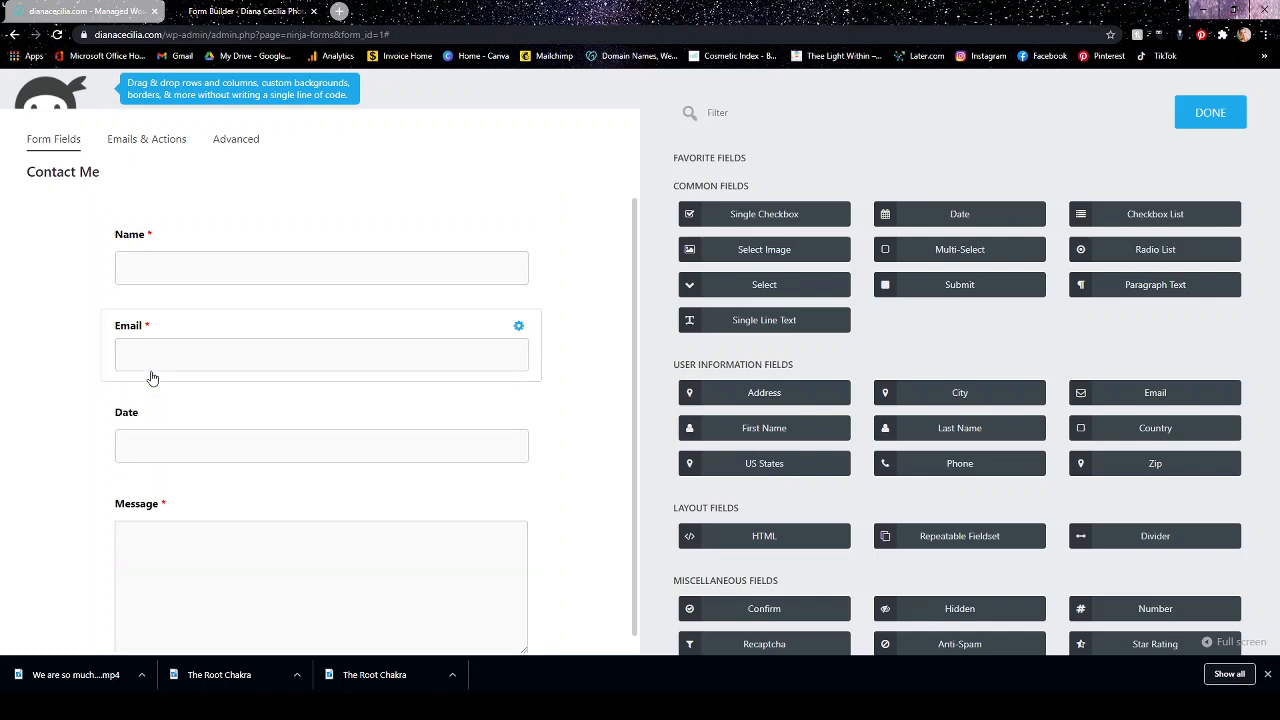
# Change the new Date field's label to "Wedding Date" and close its settings.
pyautogui.click(145, 423)
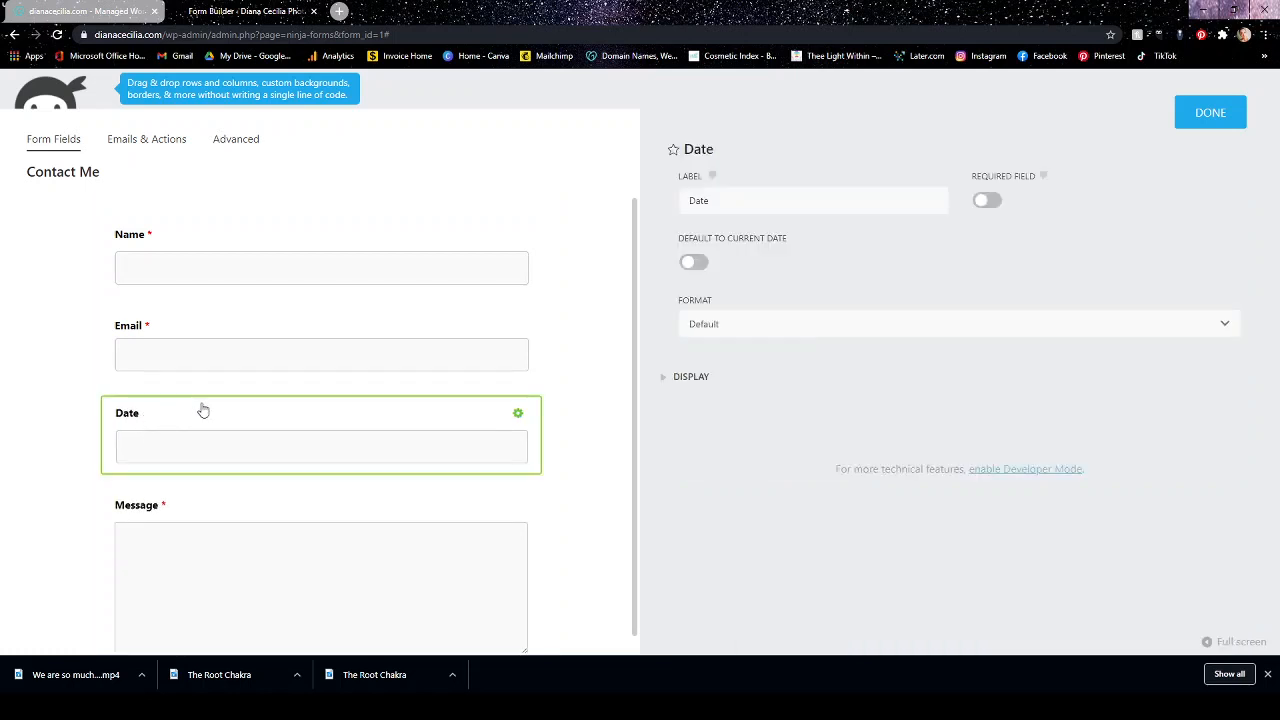
pyautogui.click(688, 201)
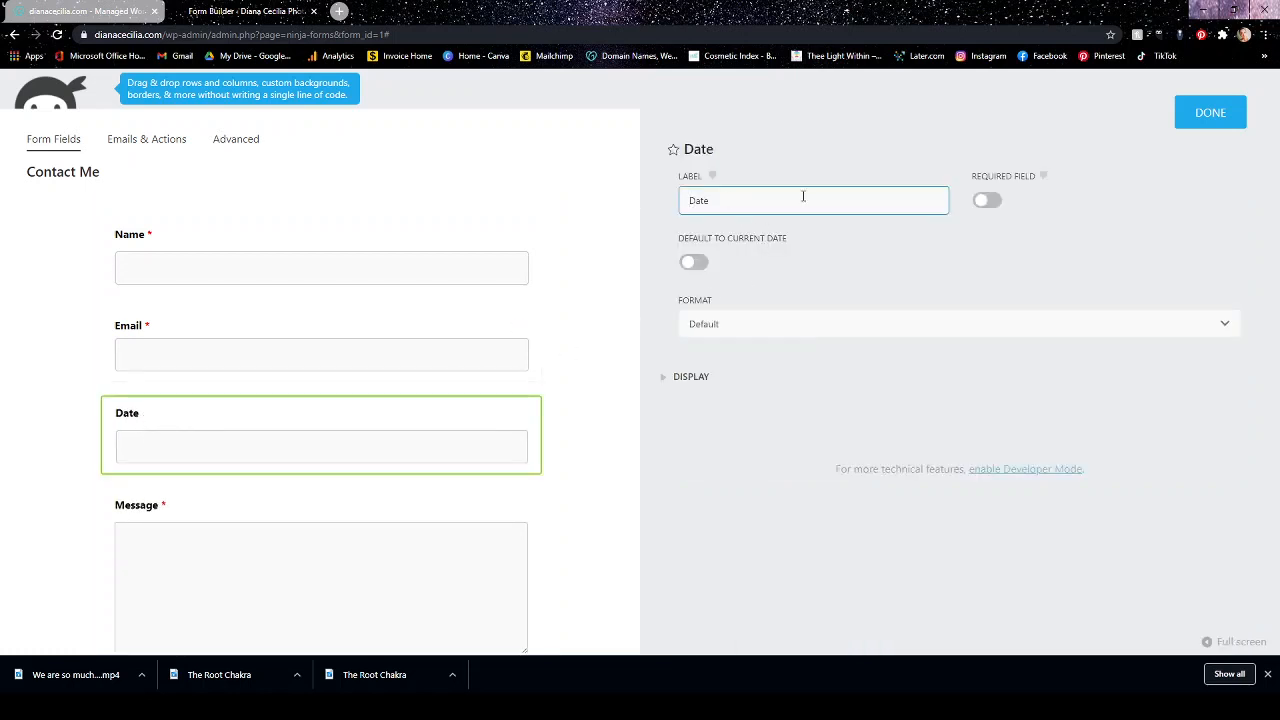
pyautogui.write('Wedding')
pyautogui.click(992, 198)
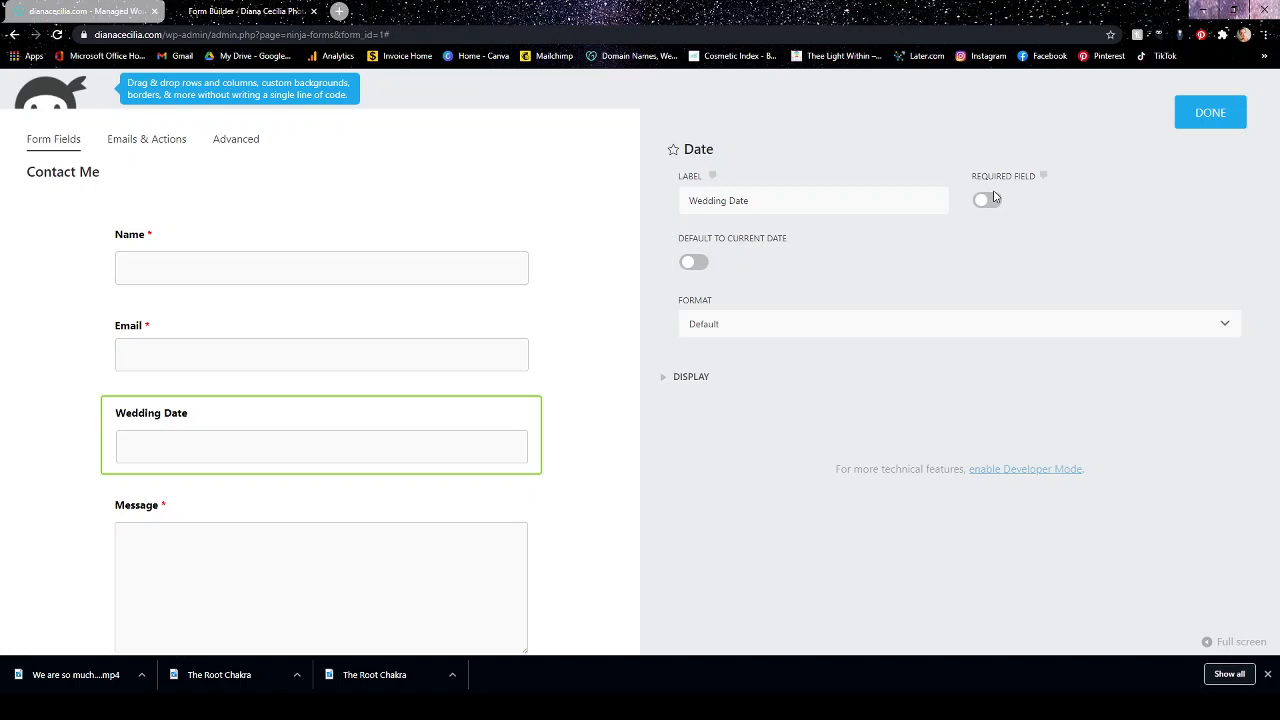
pyautogui.click(830, 334)
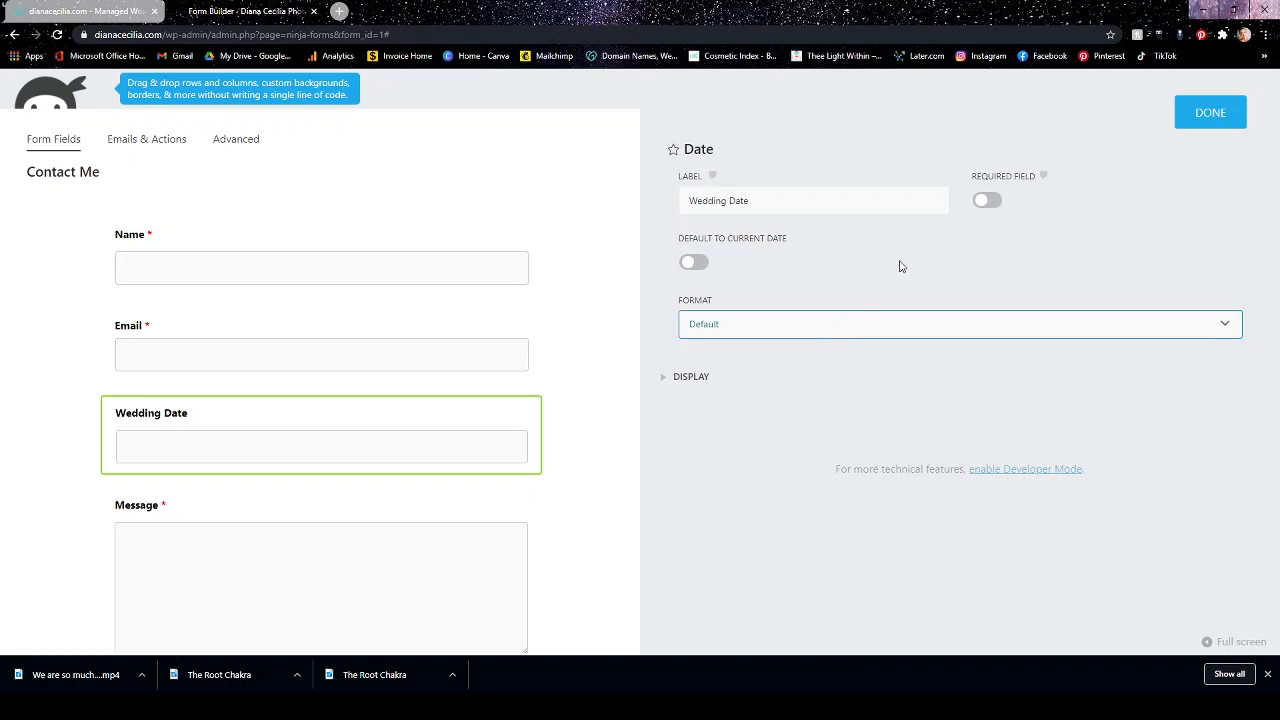
pyautogui.click(1210, 122)
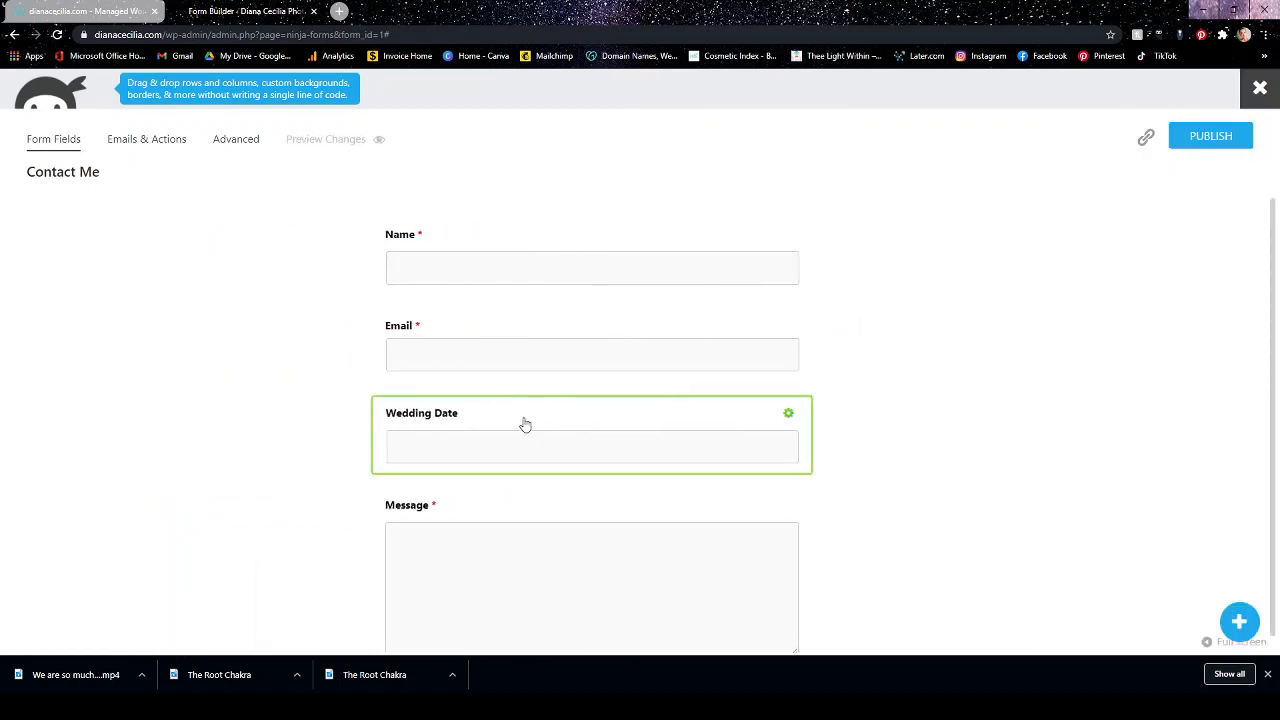
# Make the Wedding Date field required.
pyautogui.click(523, 423)
pyautogui.click(986, 200)
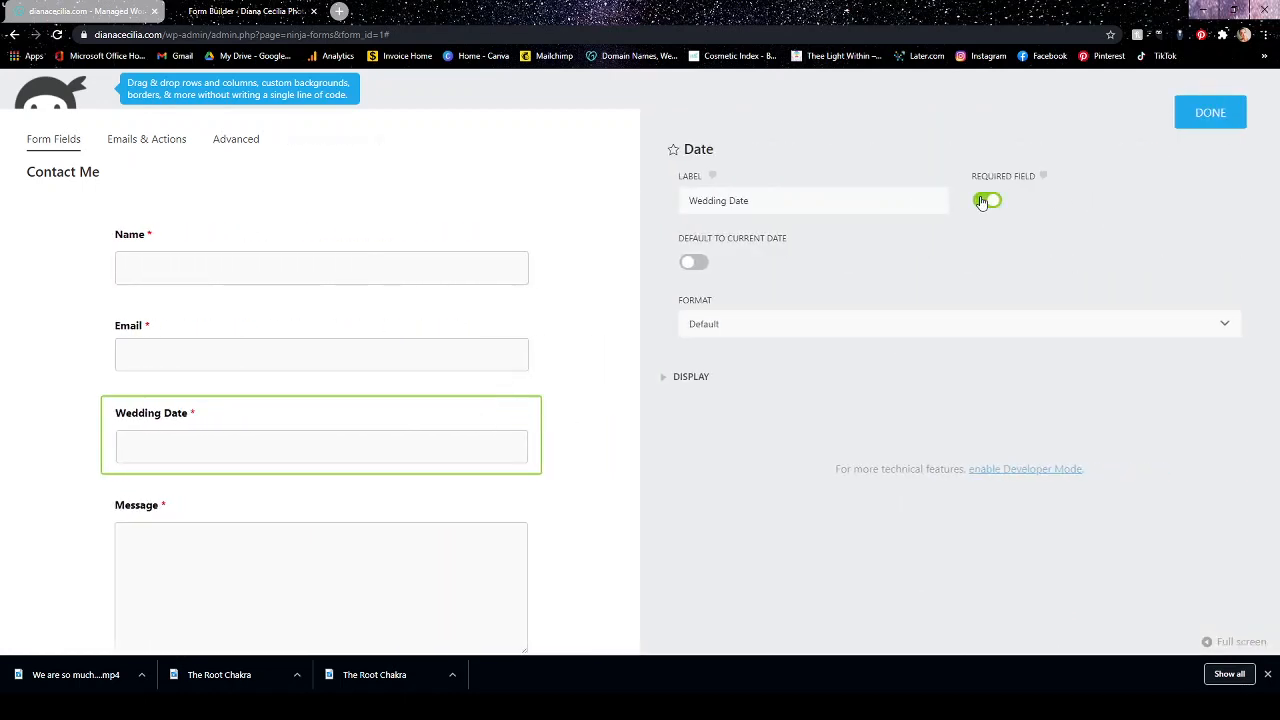
pyautogui.click(1200, 121)
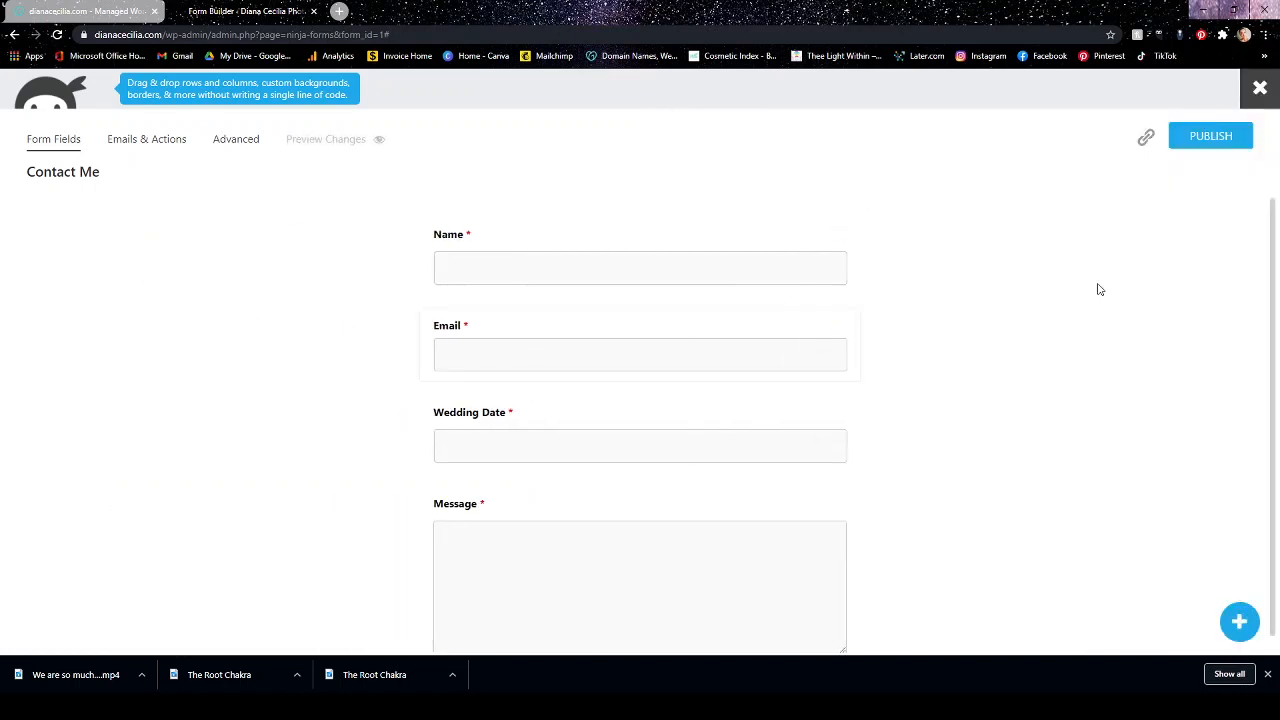
# Add a Phone field between the Name and Email fields and publish the form.
pyautogui.click(1240, 622)
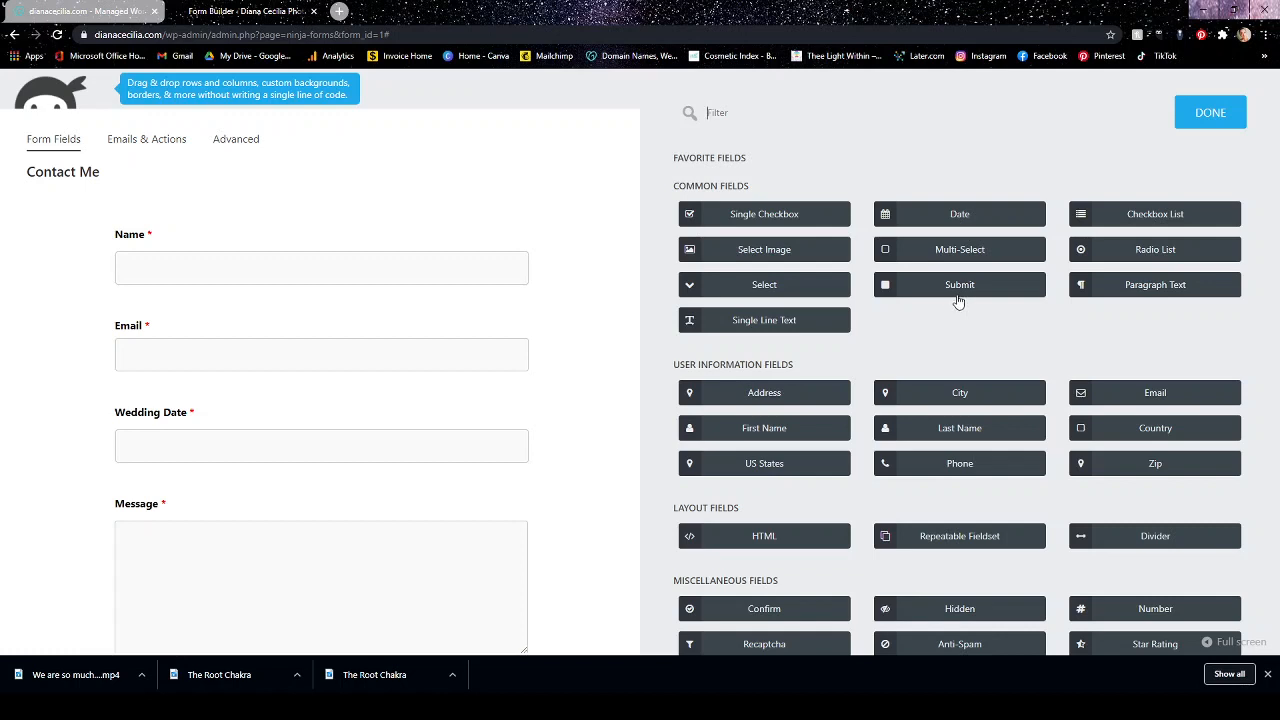
pyautogui.moveTo(946, 466); pyautogui.dragTo(194, 289)
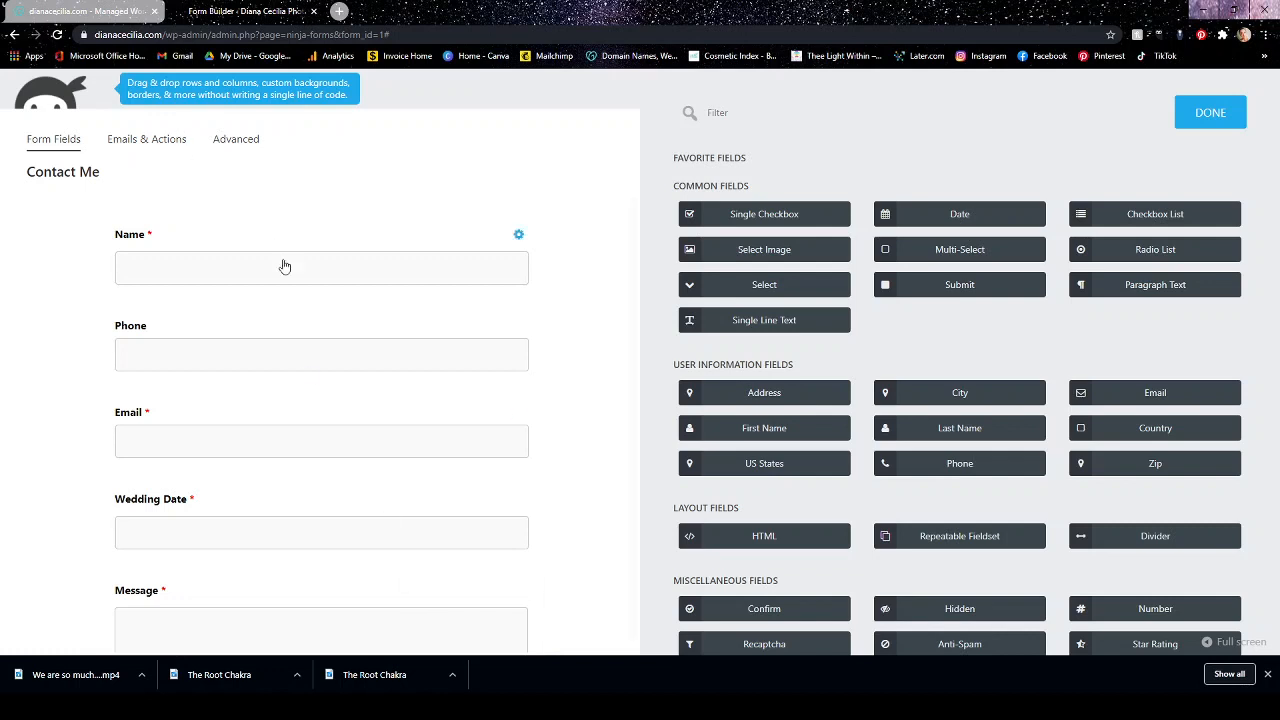
pyautogui.click(1210, 114)
pyautogui.click(1216, 146)
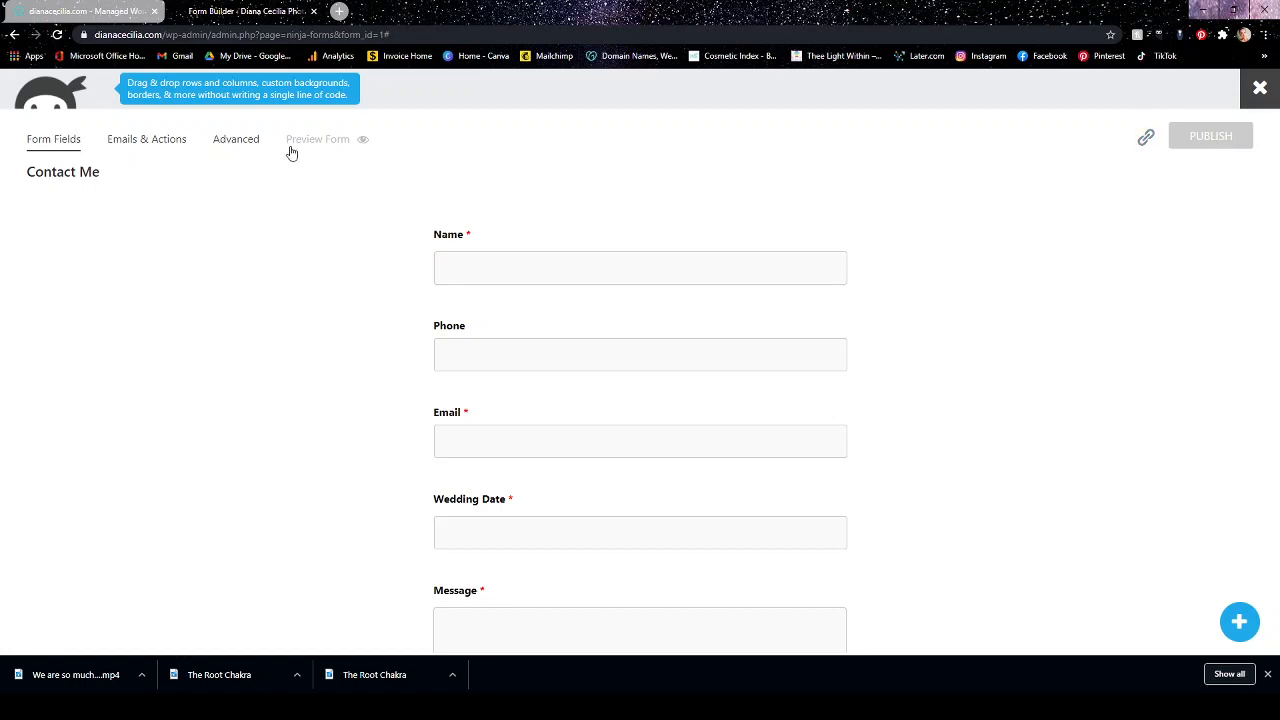
# Review the form's email actions and the advanced options of the Store Submission action.
pyautogui.click(168, 147)
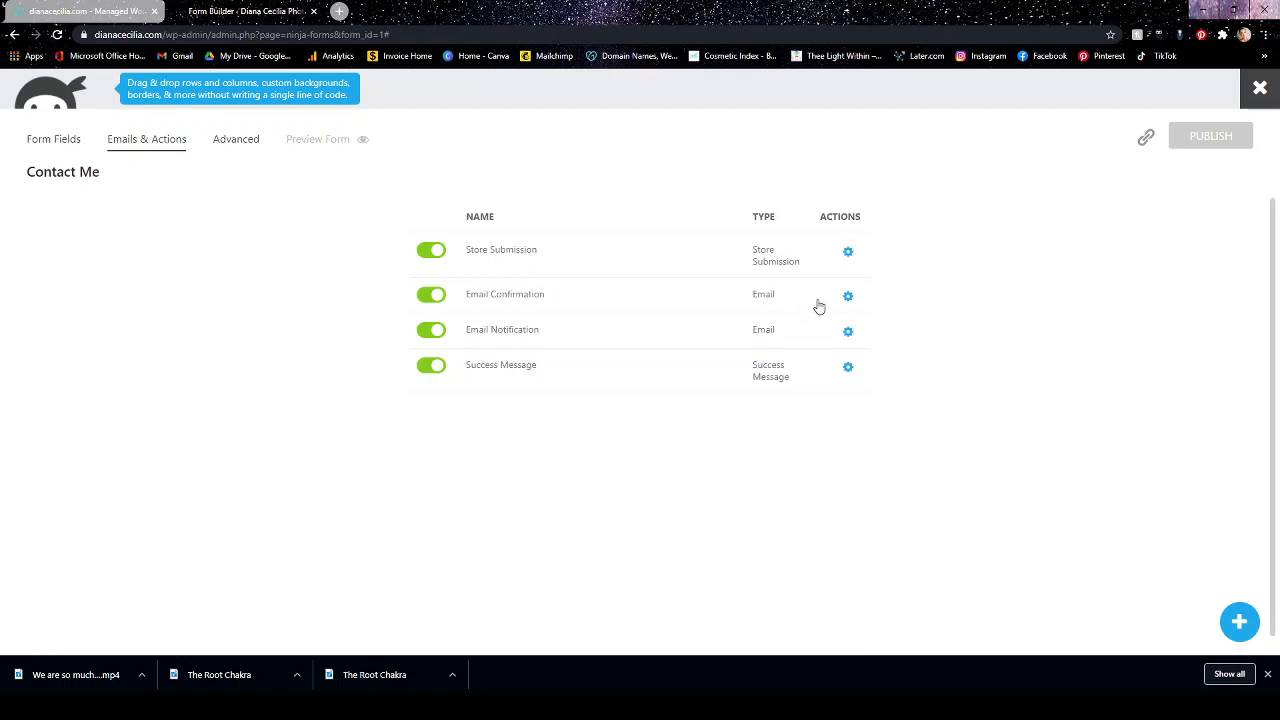
pyautogui.moveTo(851, 306)
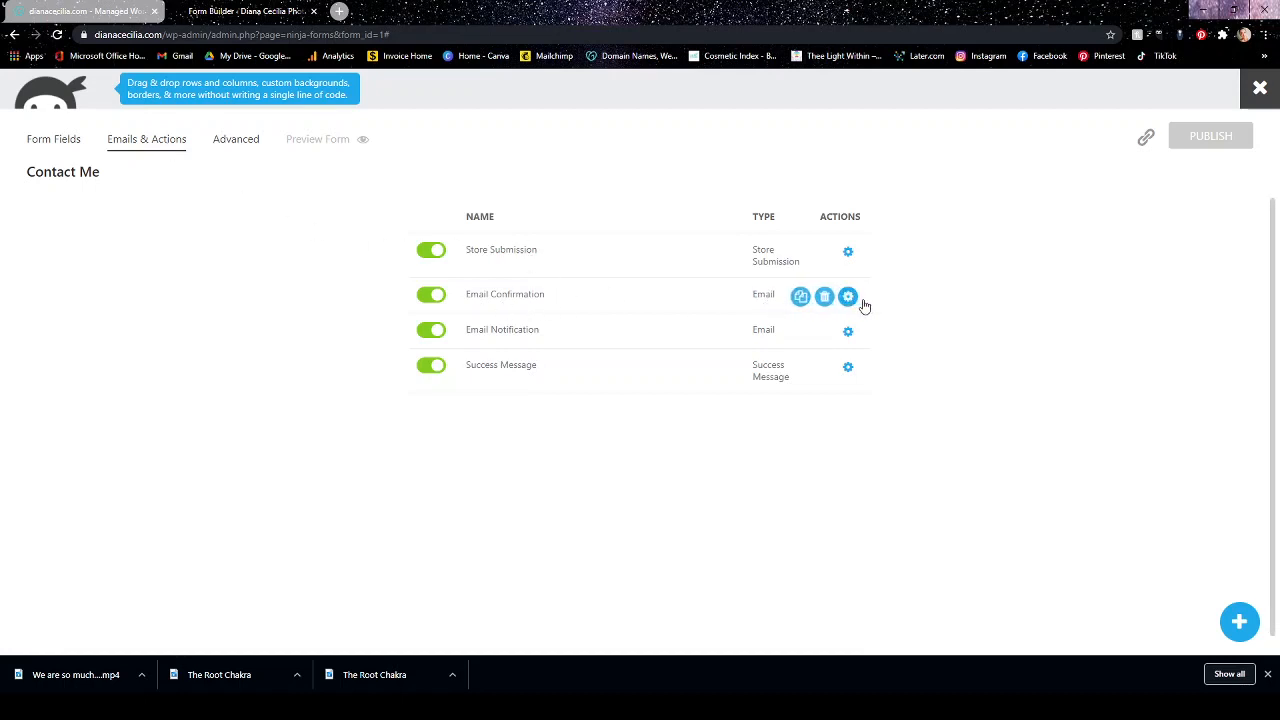
pyautogui.click(848, 251)
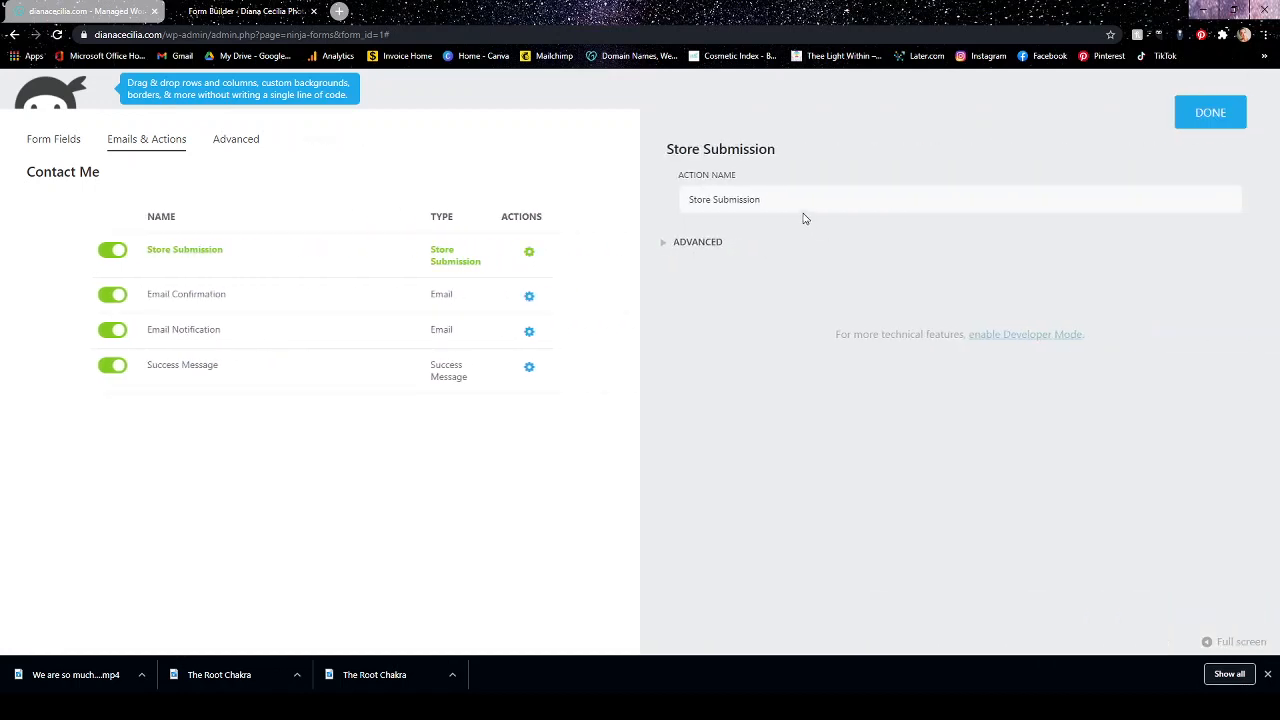
pyautogui.click(692, 245)
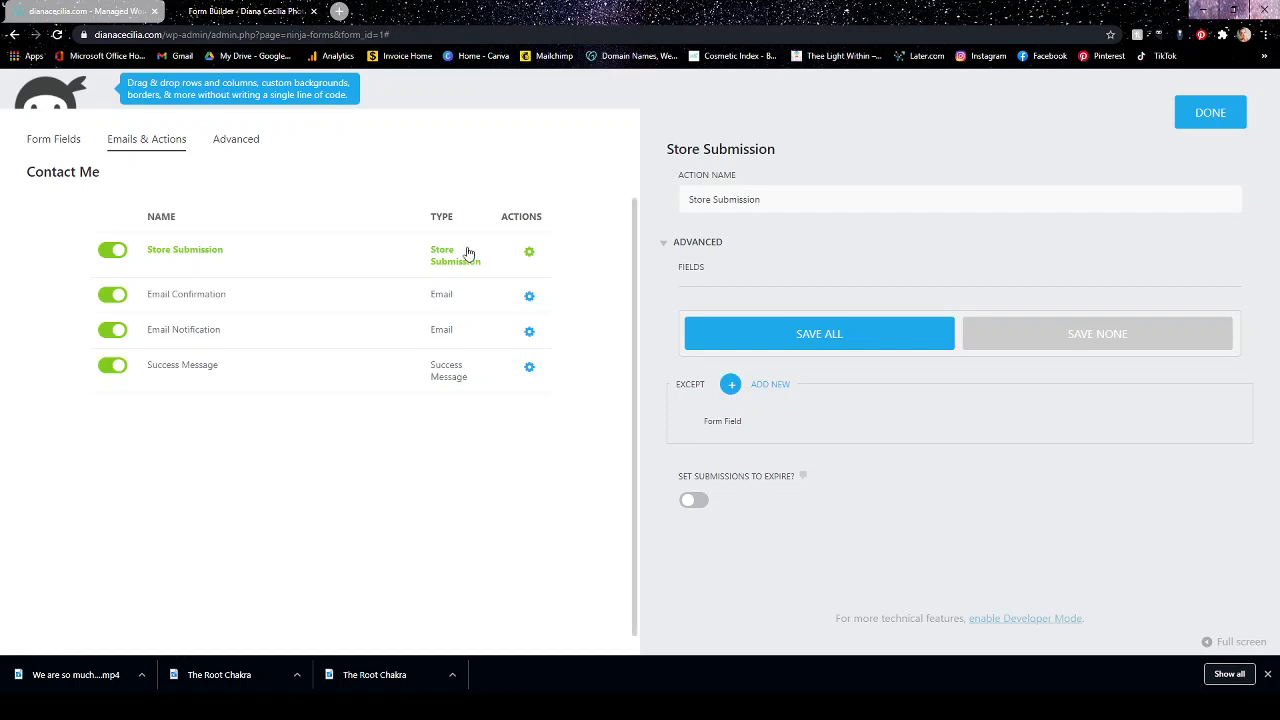
# In the Email Confirmation action, enter the site owner's e-mail as the Reply To address and check the advanced attachment option.
pyautogui.click(529, 296)
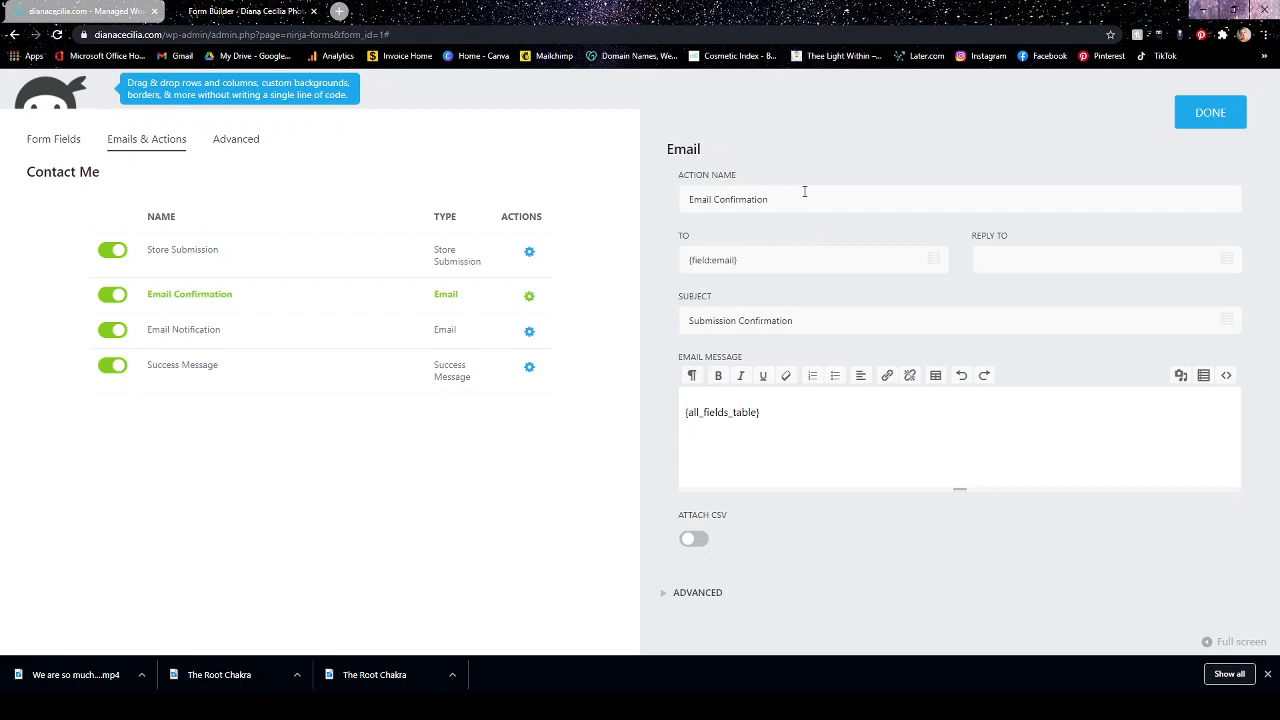
pyautogui.click(791, 260)
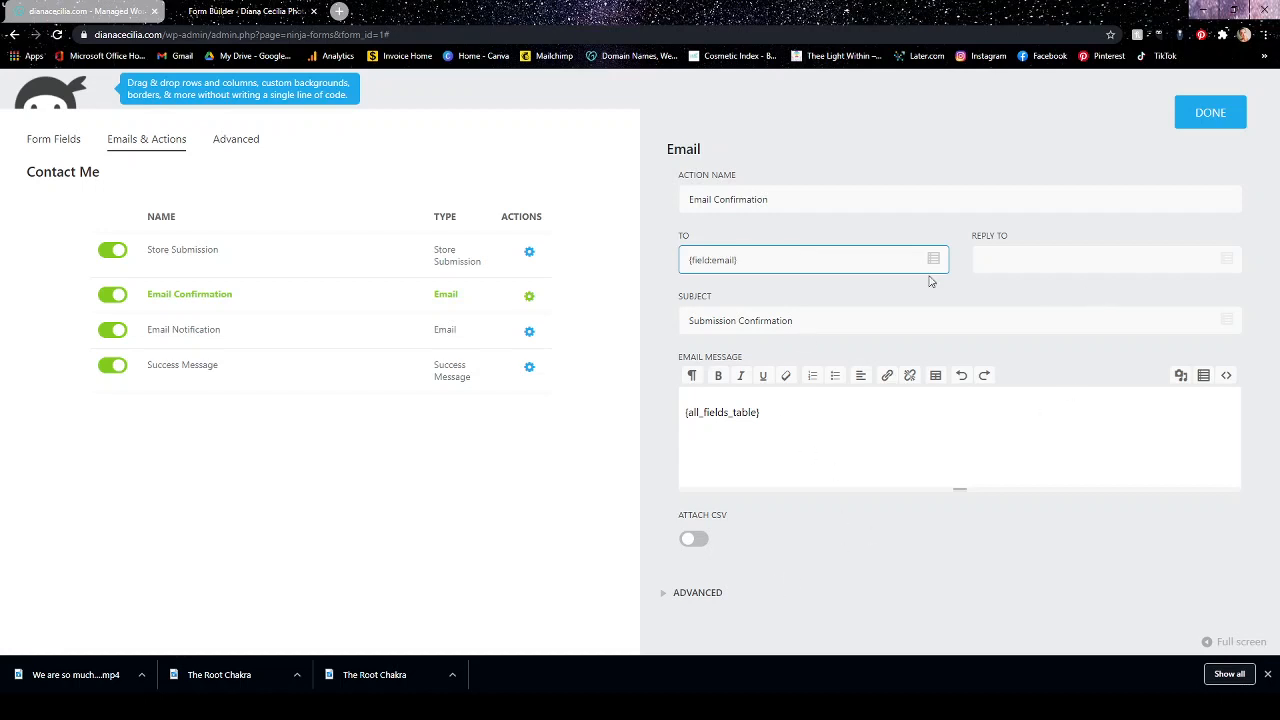
pyautogui.click(1051, 258)
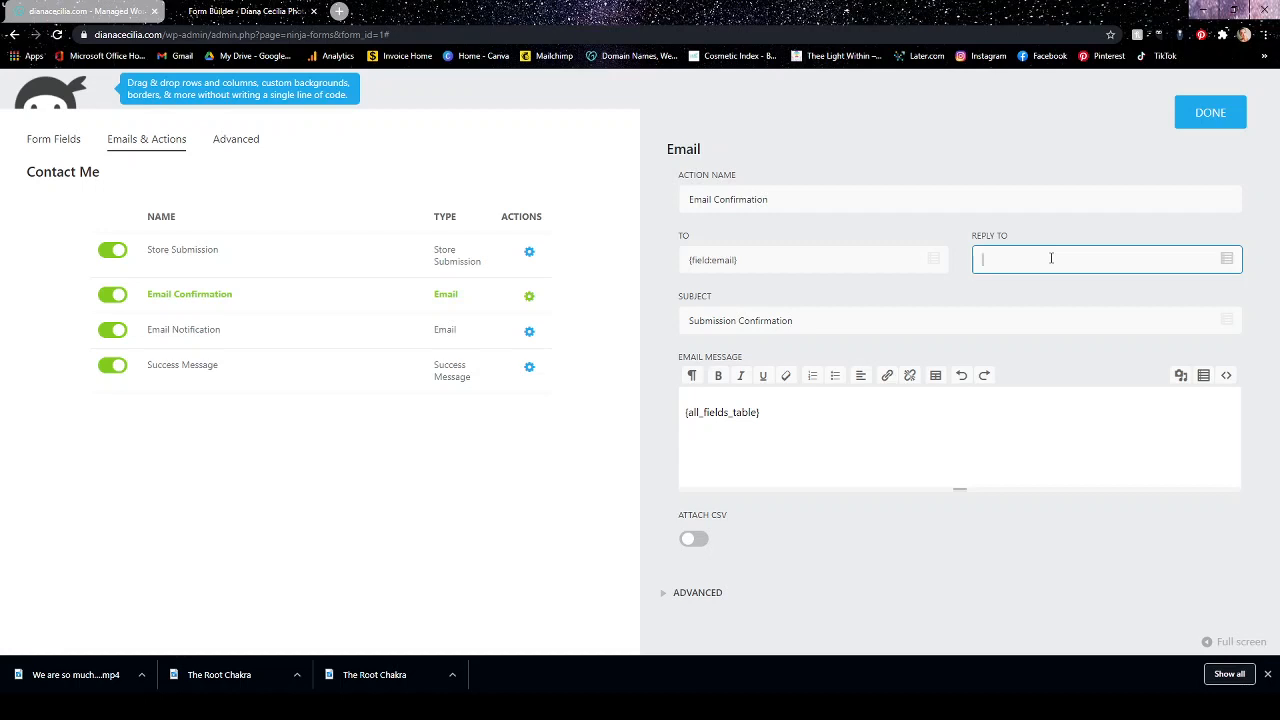
pyautogui.click(1035, 228)
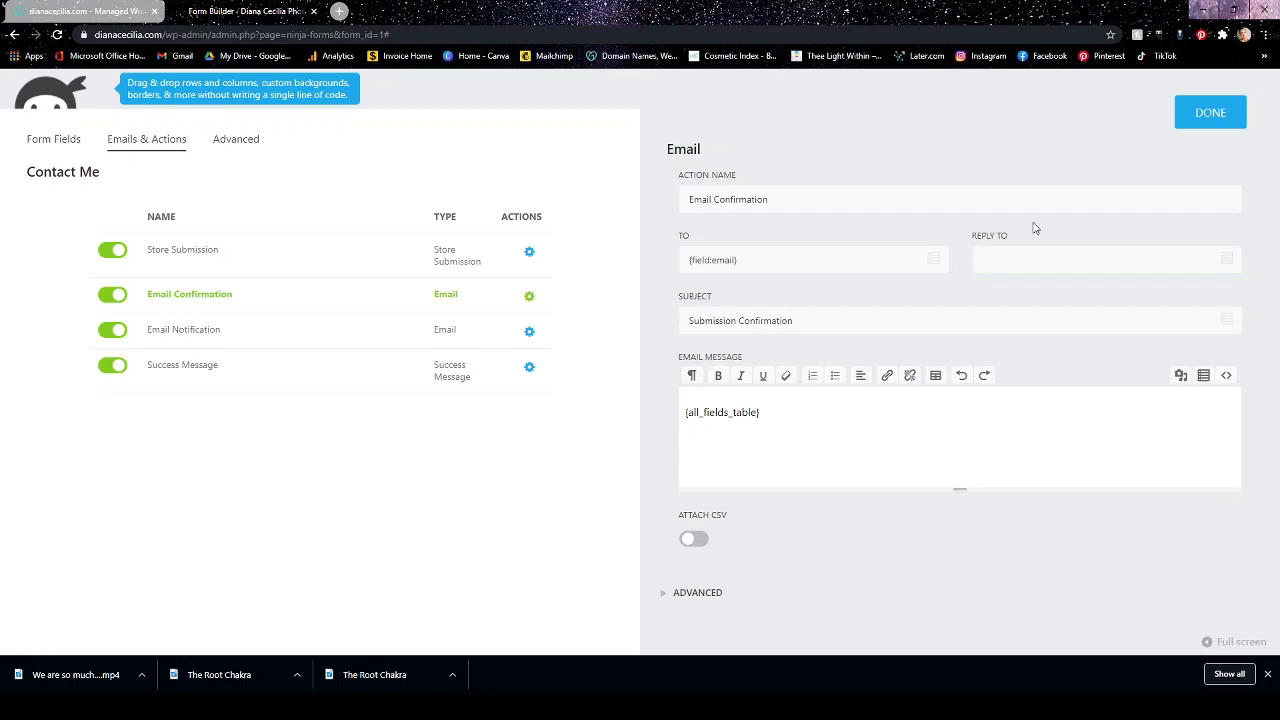
pyautogui.click(1037, 254)
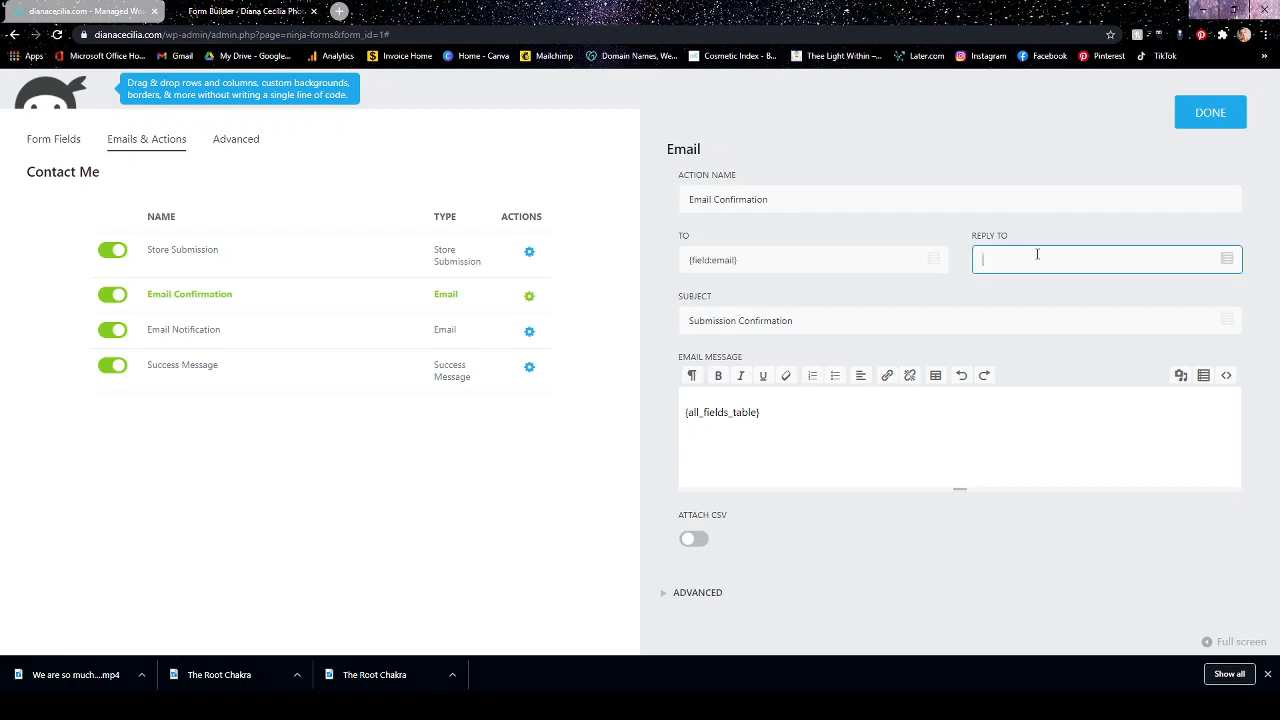
pyautogui.click(698, 593)
pyautogui.scroll(-2, 886, 443)
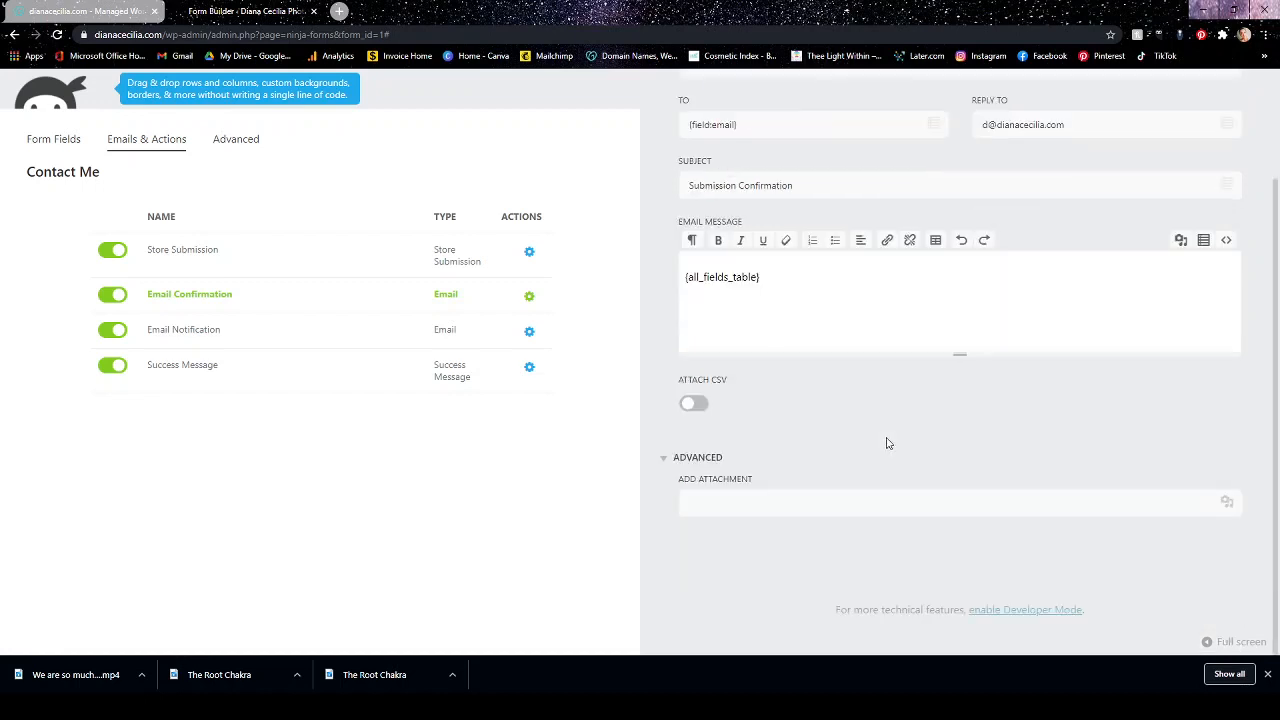
pyautogui.scroll(2, 886, 443)
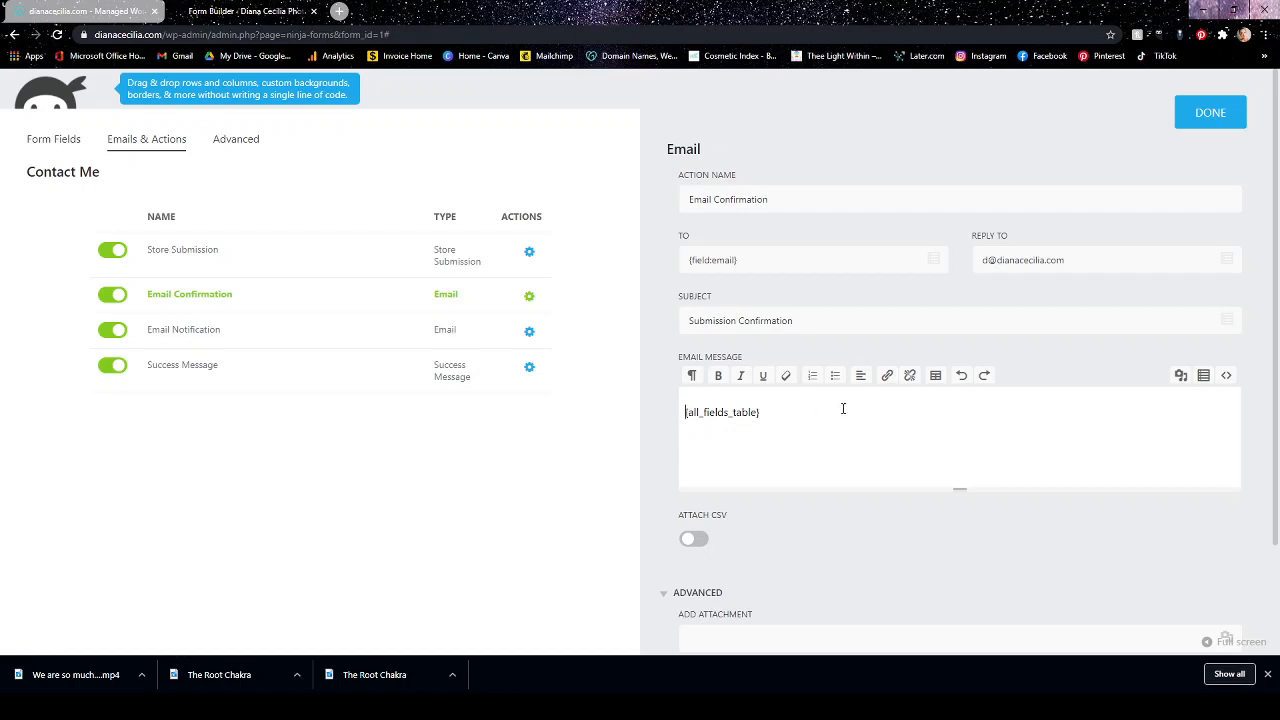
# Add an h1 heading "Hola!" above the {all_fields_table} tag in the confirmation email message.
pyautogui.press('Return')
pyautogui.press('Return')
pyautogui.click(762, 408)
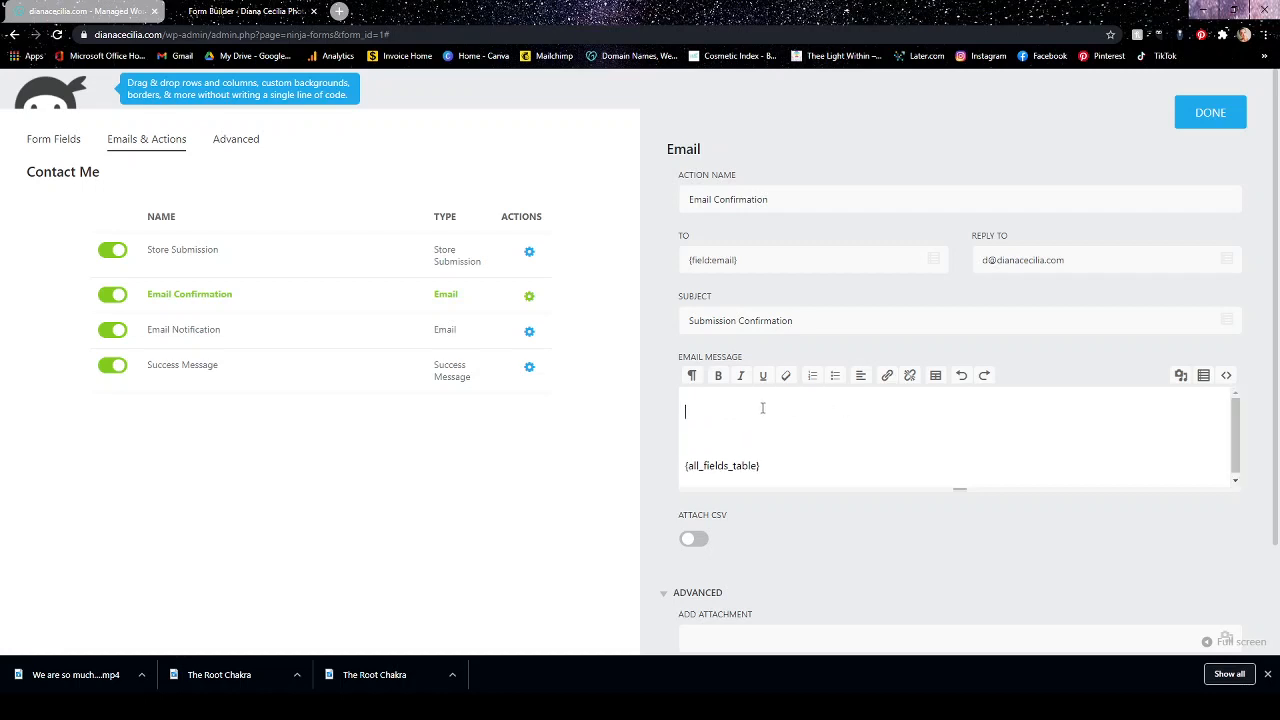
pyautogui.click(692, 376)
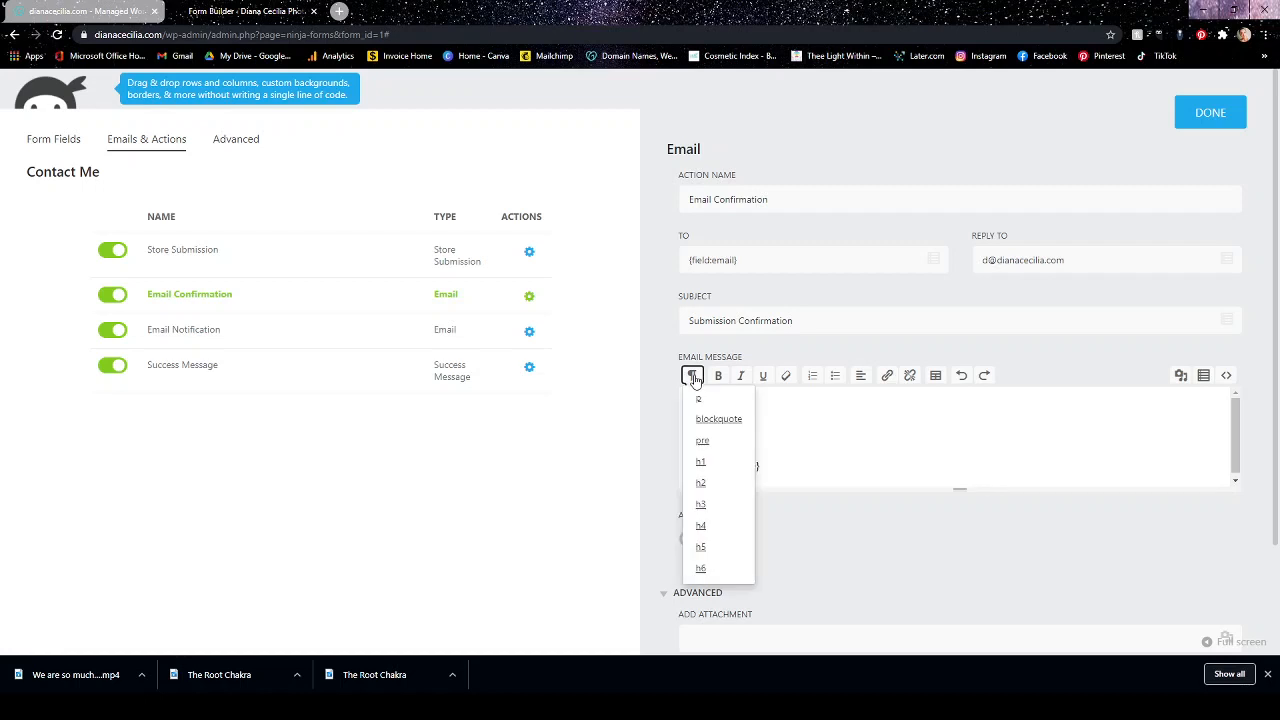
pyautogui.click(702, 461)
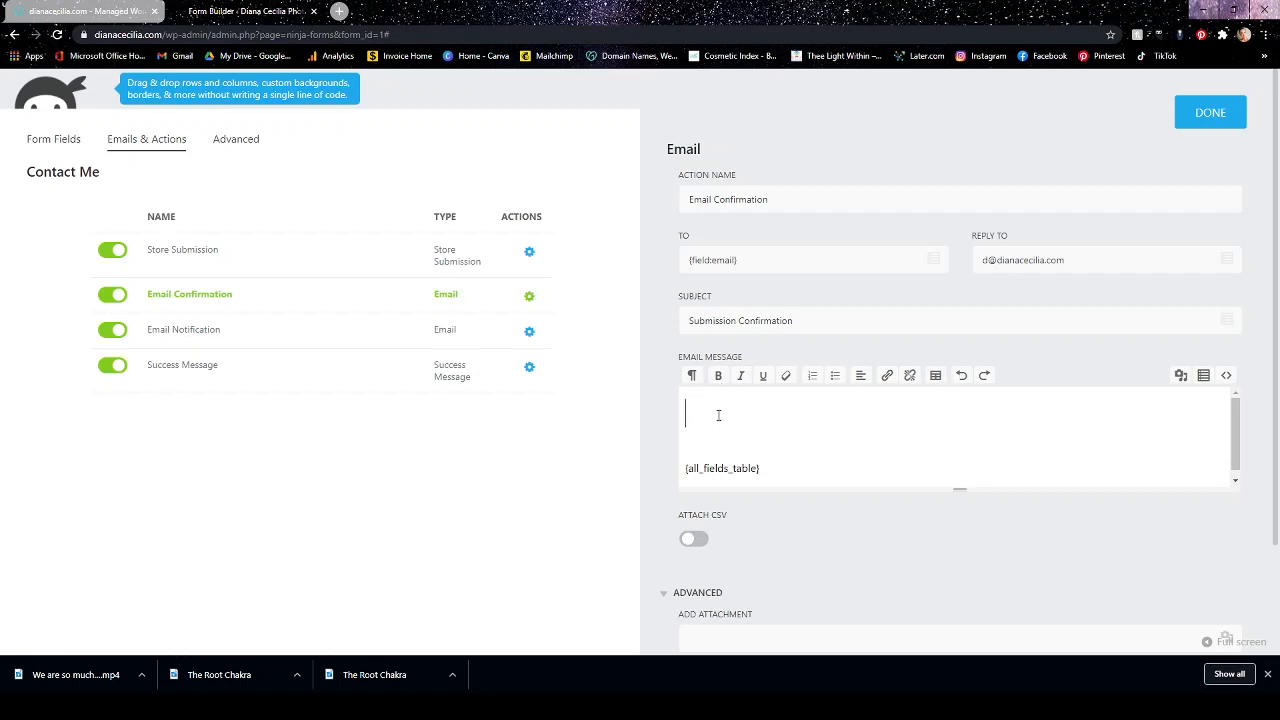
pyautogui.write('Hello')
pyautogui.write('!')
pyautogui.press('BackSpace')
pyautogui.press('BackSpace')
pyautogui.press('BackSpace')
pyautogui.press('BackSpace')
pyautogui.press('BackSpace')
pyautogui.write('ola~!')
# Below the heading, write "And thank you for visiting my portfolio. I'll be glad to get back to you as soon as I possibly can.".
pyautogui.press('Return')
pyautogui.write('A')
pyautogui.write('nd thank')
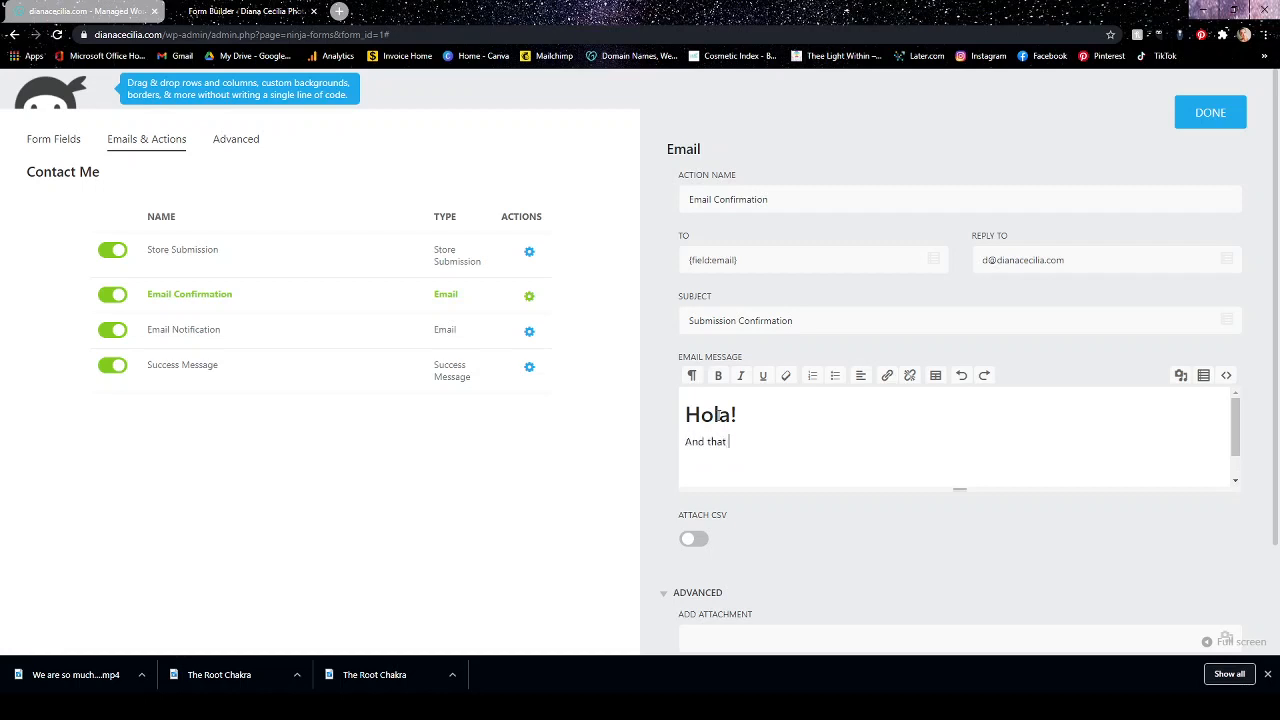
pyautogui.write(" you for visiting my portfolio.  I'll be ")
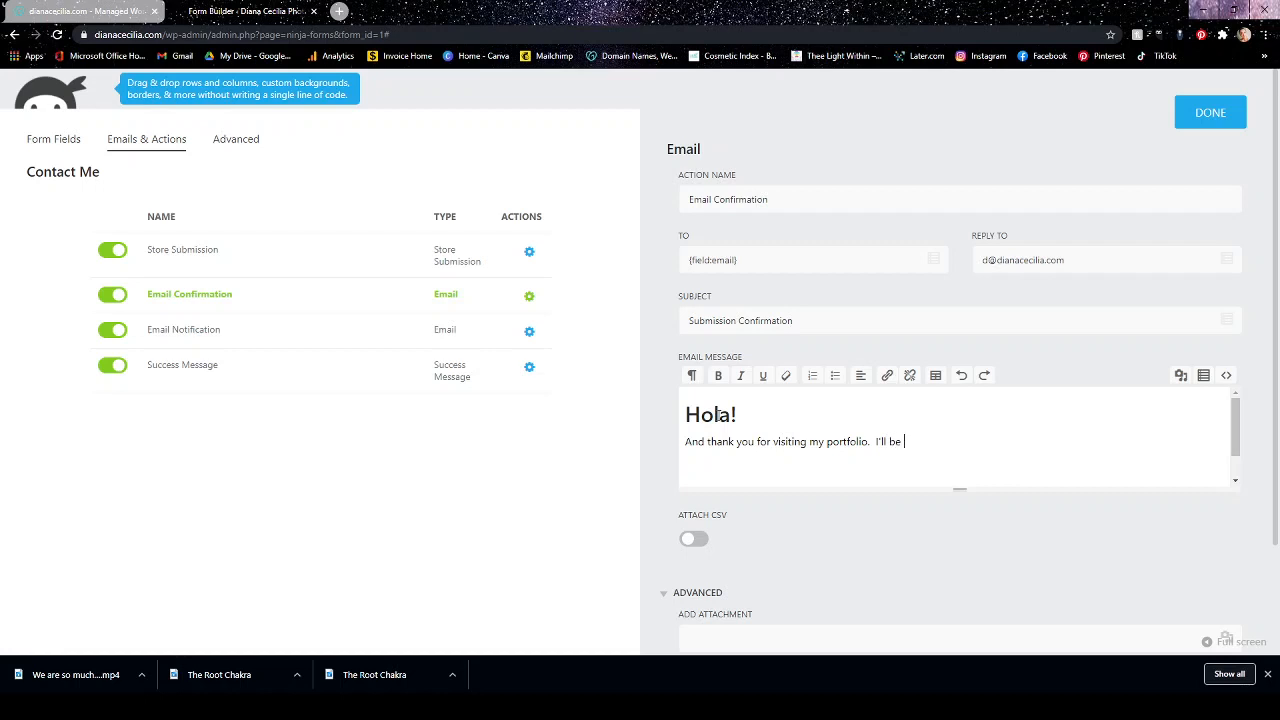
pyautogui.write('glad to get back to you as soon as I possbi')
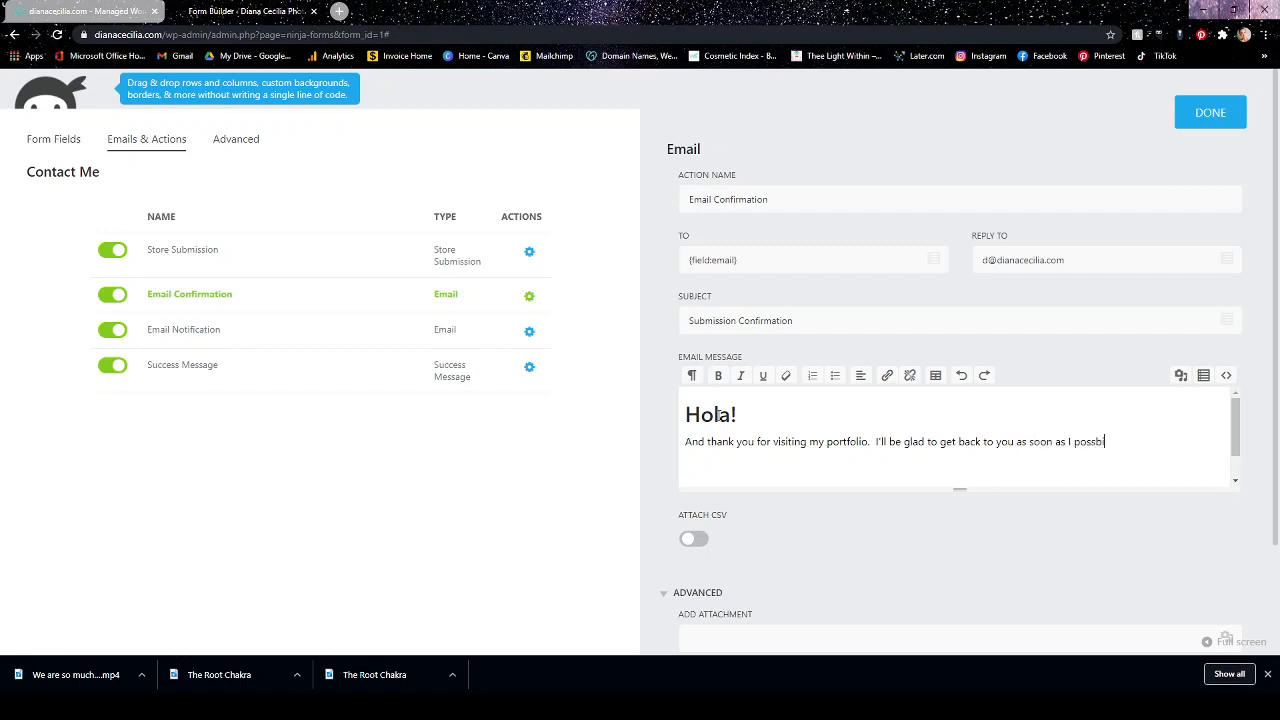
pyautogui.press('BackSpace')
pyautogui.write('ibly can.')
# Sign the confirmation email with a dash and the owner's first name above the fields table, and finish editing the action.
pyautogui.scroll(-1, 743, 396)
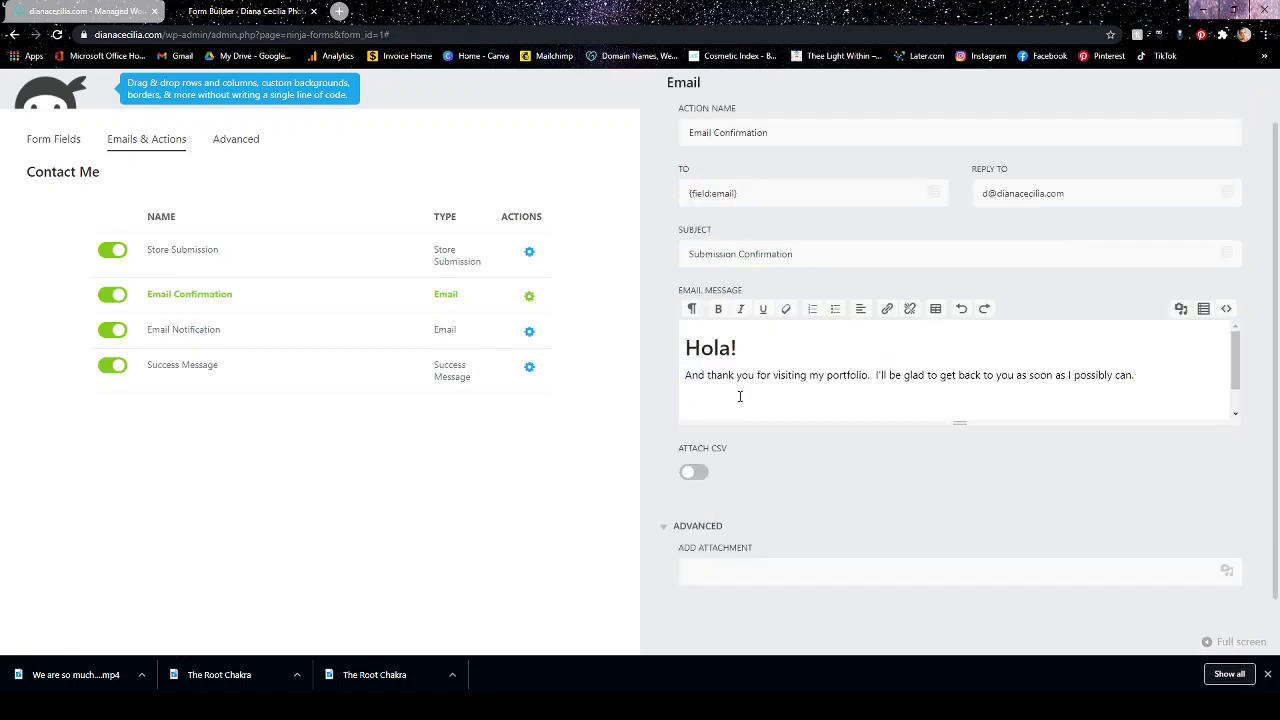
pyautogui.write('-Dina')
pyautogui.press('BackSpace')
pyautogui.press('BackSpace')
pyautogui.press('BackSpace')
pyautogui.press('BackSpace')
pyautogui.write('Diana')
pyautogui.scroll(-1, 1240, 360)
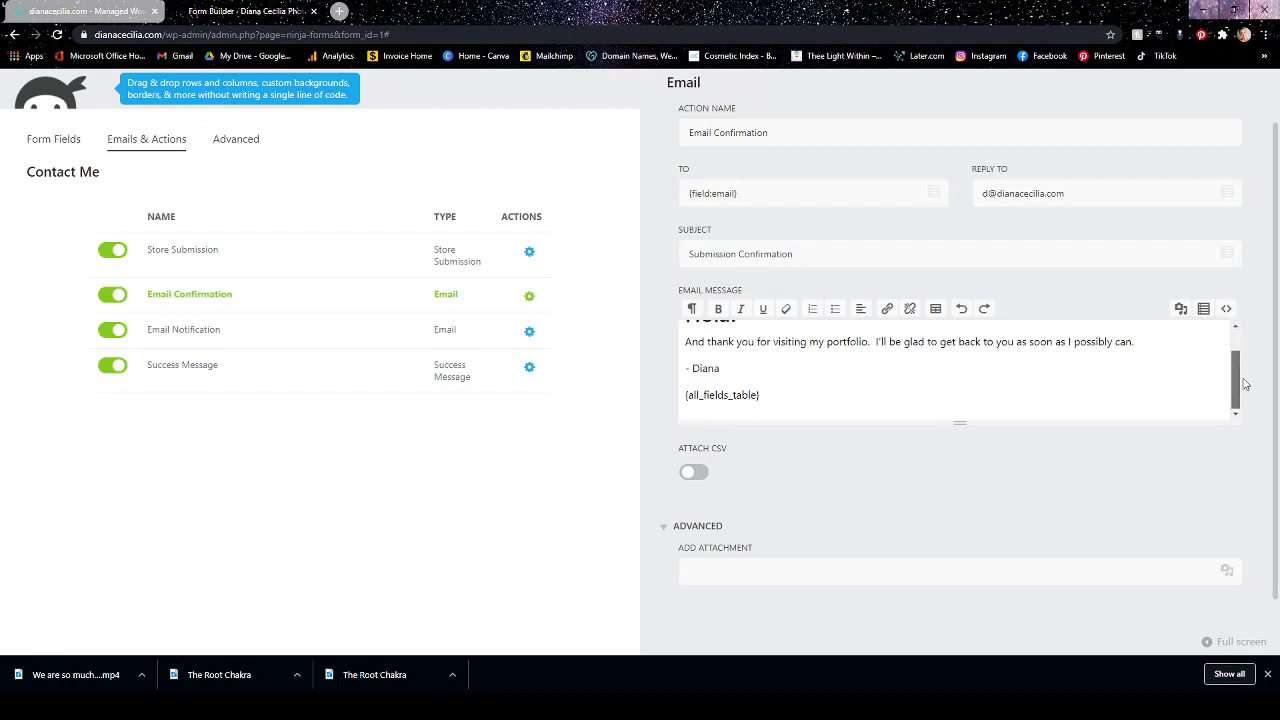
pyautogui.scroll(1, 1245, 360)
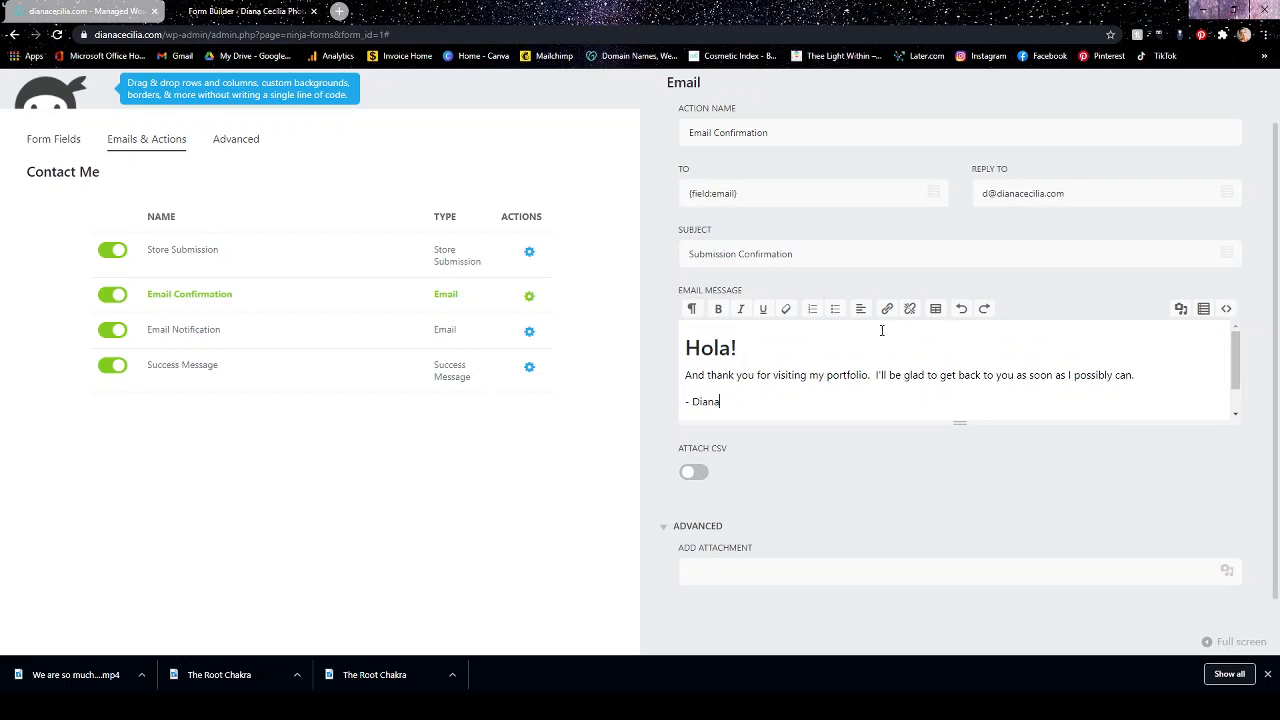
pyautogui.scroll(-1, 1236, 362)
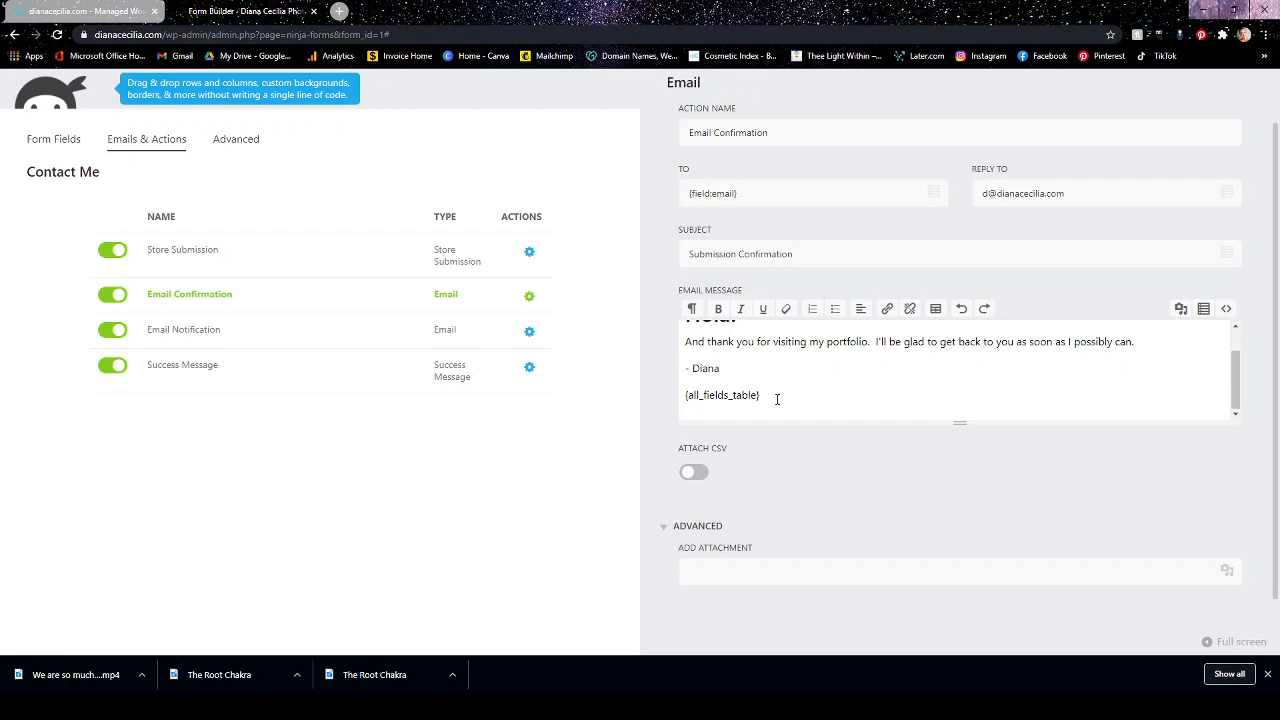
pyautogui.scroll(2, 896, 373)
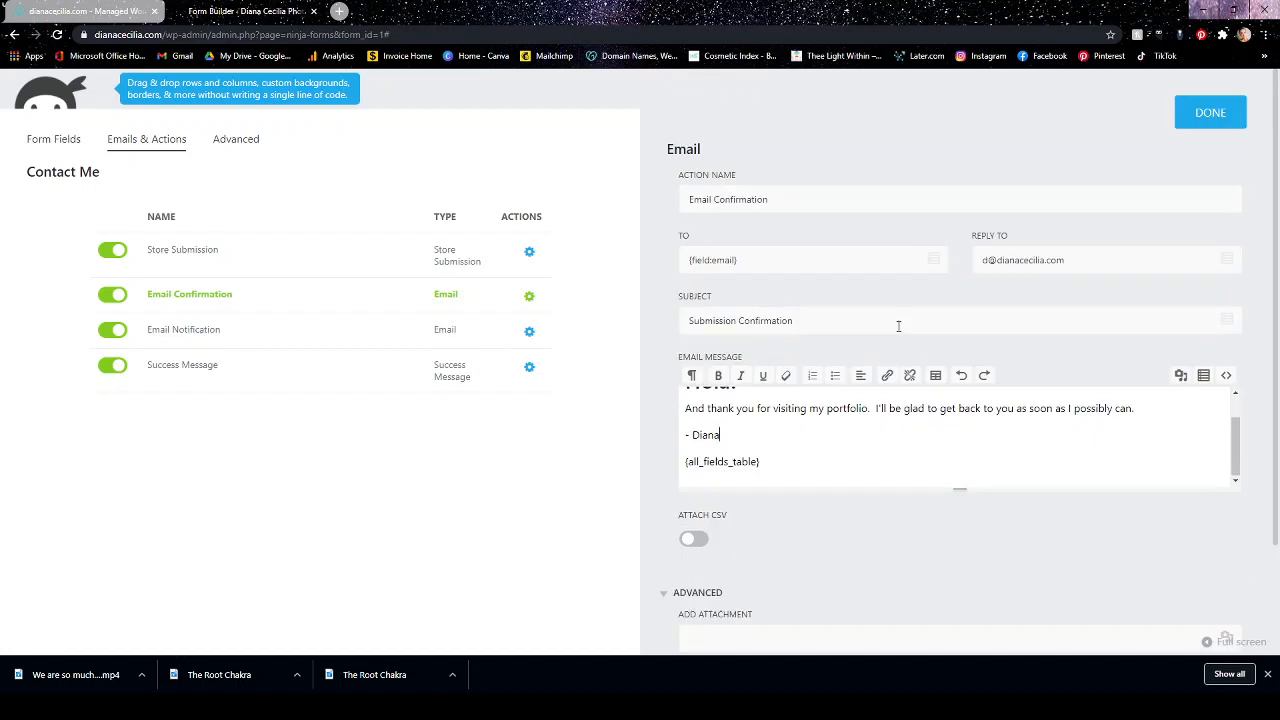
pyautogui.click(1186, 118)
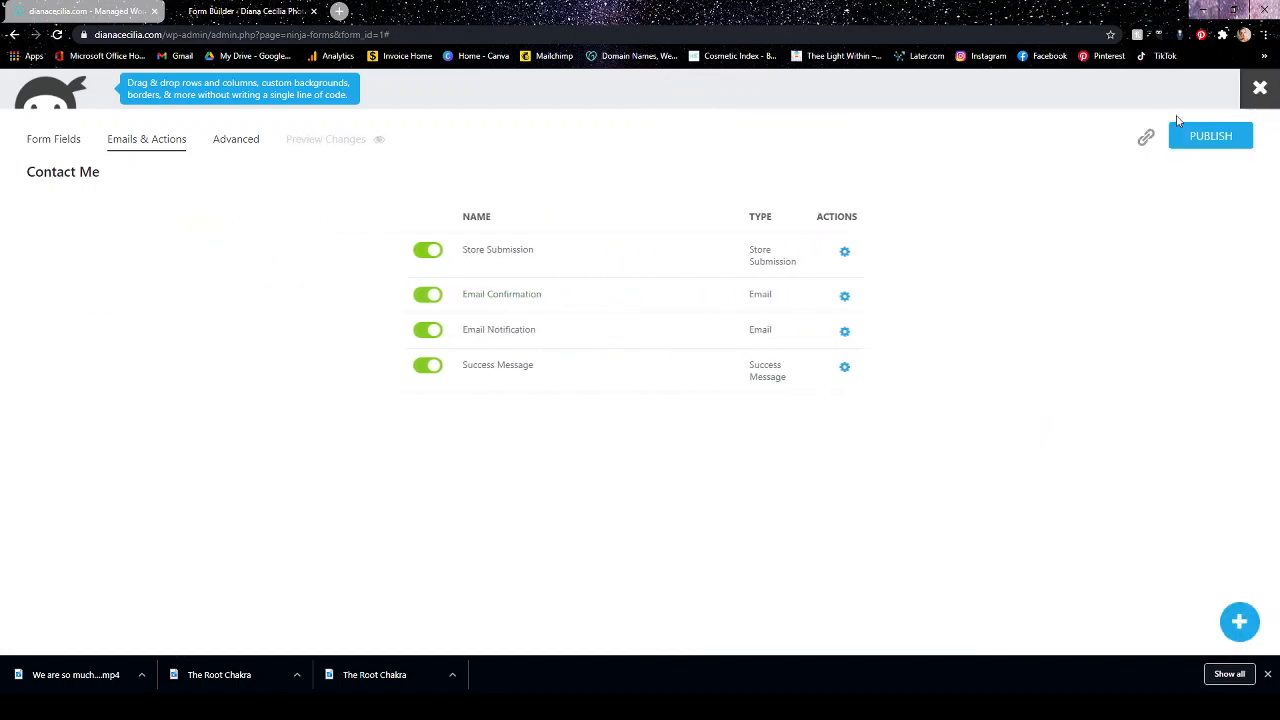
# In the Email Notification action, replace the To address with the site owner's e-mail.
pyautogui.click(847, 333)
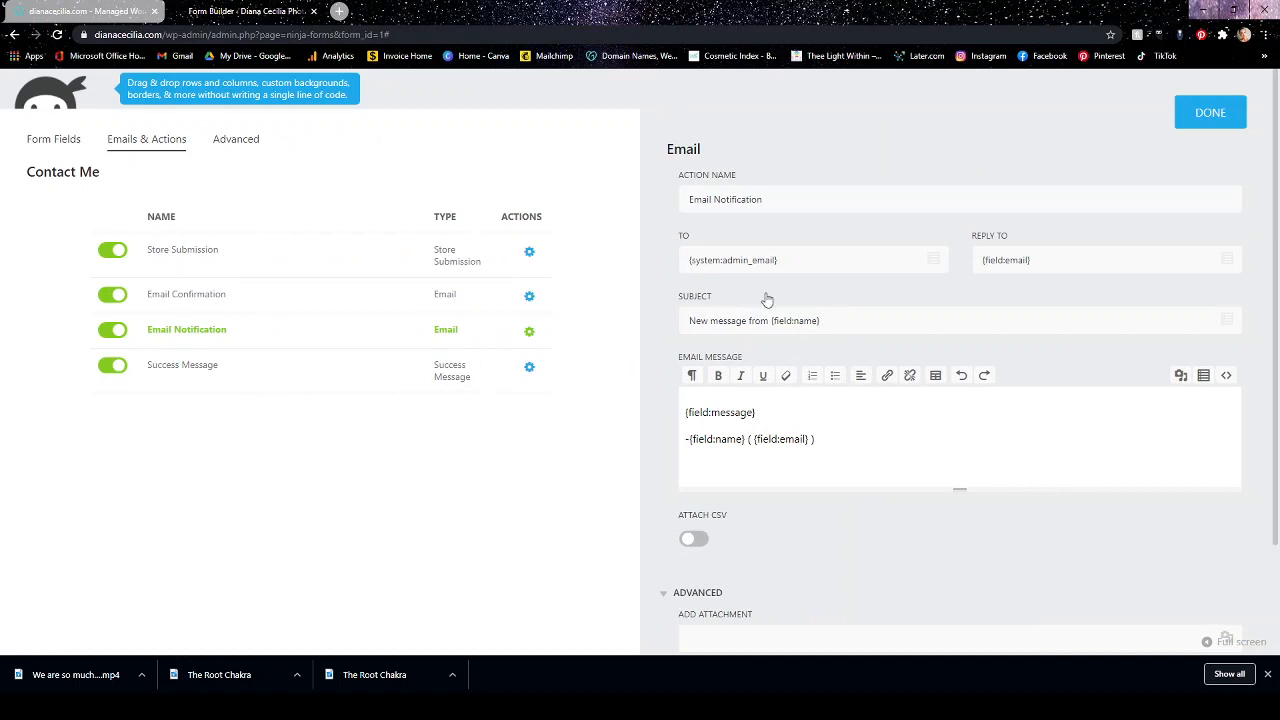
pyautogui.moveTo(782, 260); pyautogui.dragTo(670, 264)
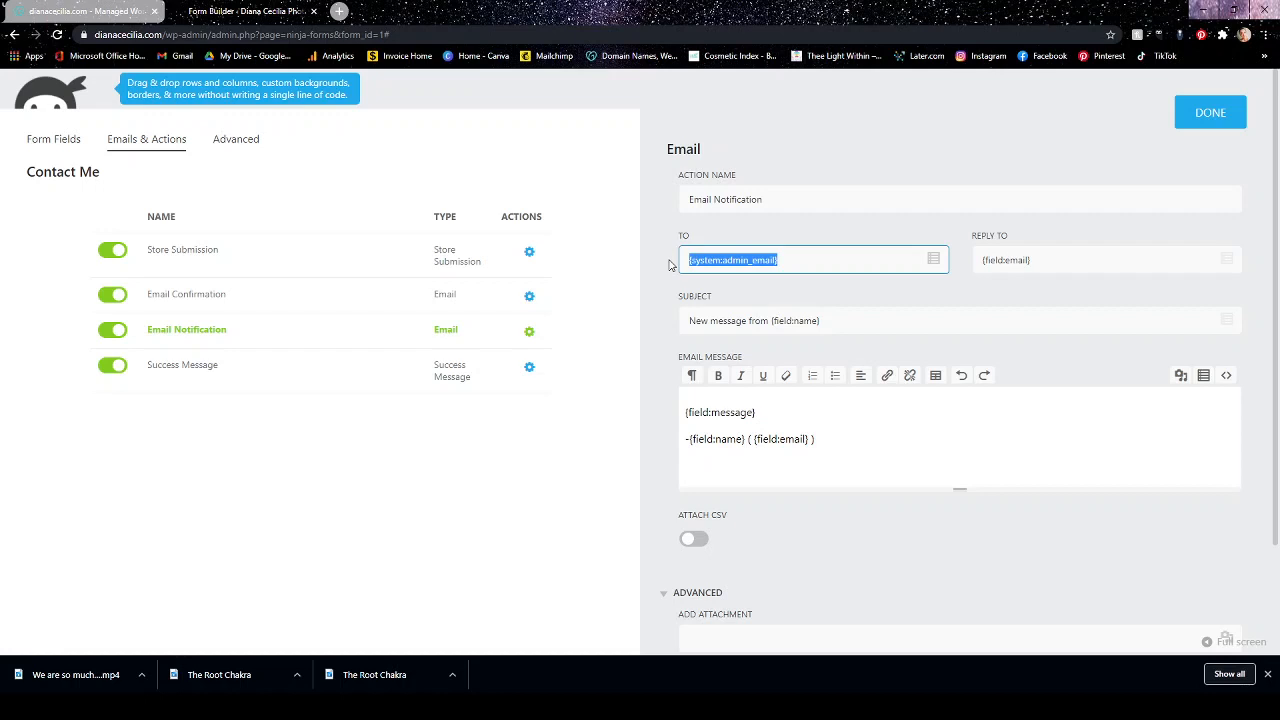
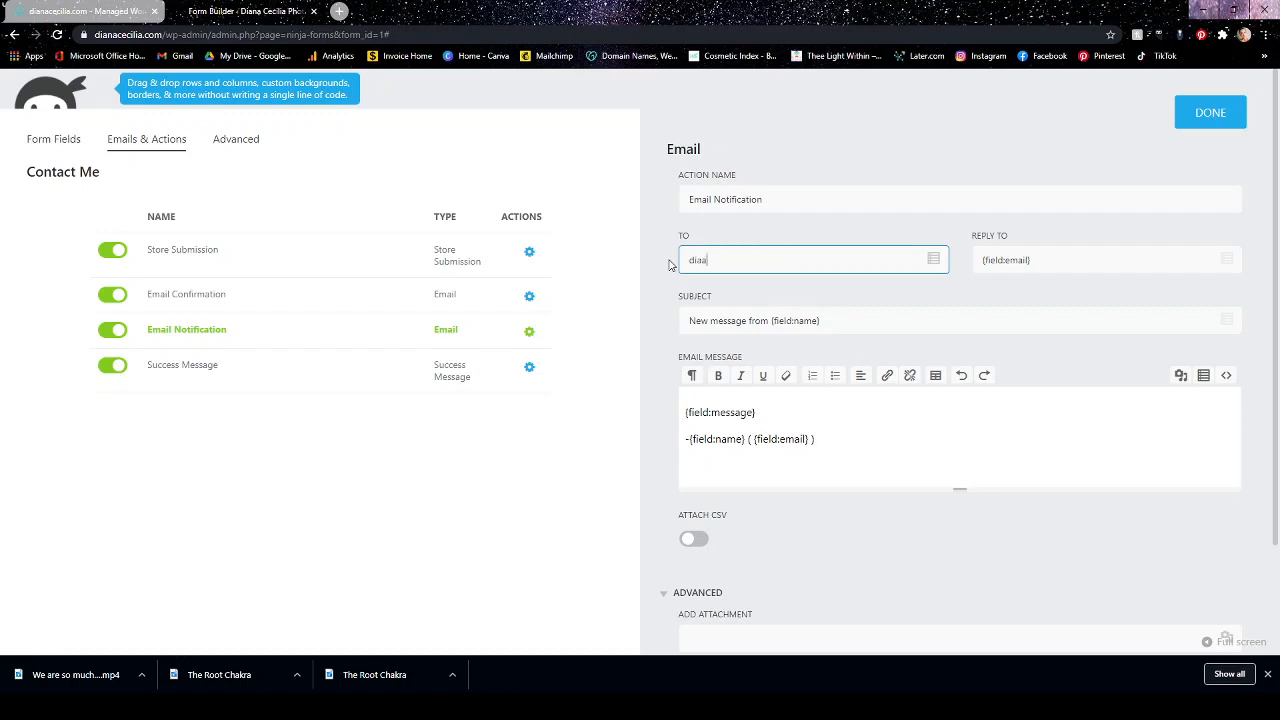
# Add a heading "New Entry!!" above the {field:message} tag in the notification email message and finish editing the action.
pyautogui.scroll(-3, 833, 422)
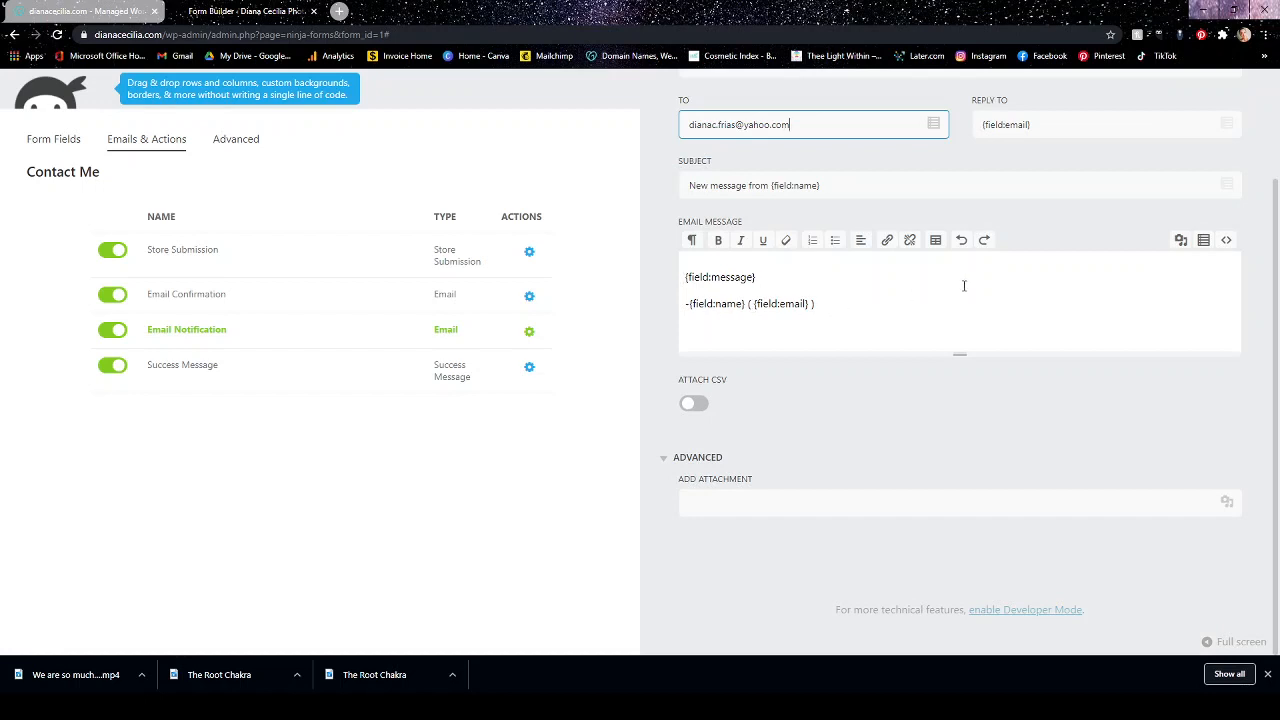
pyautogui.scroll(1, 964, 286)
pyautogui.click(713, 345)
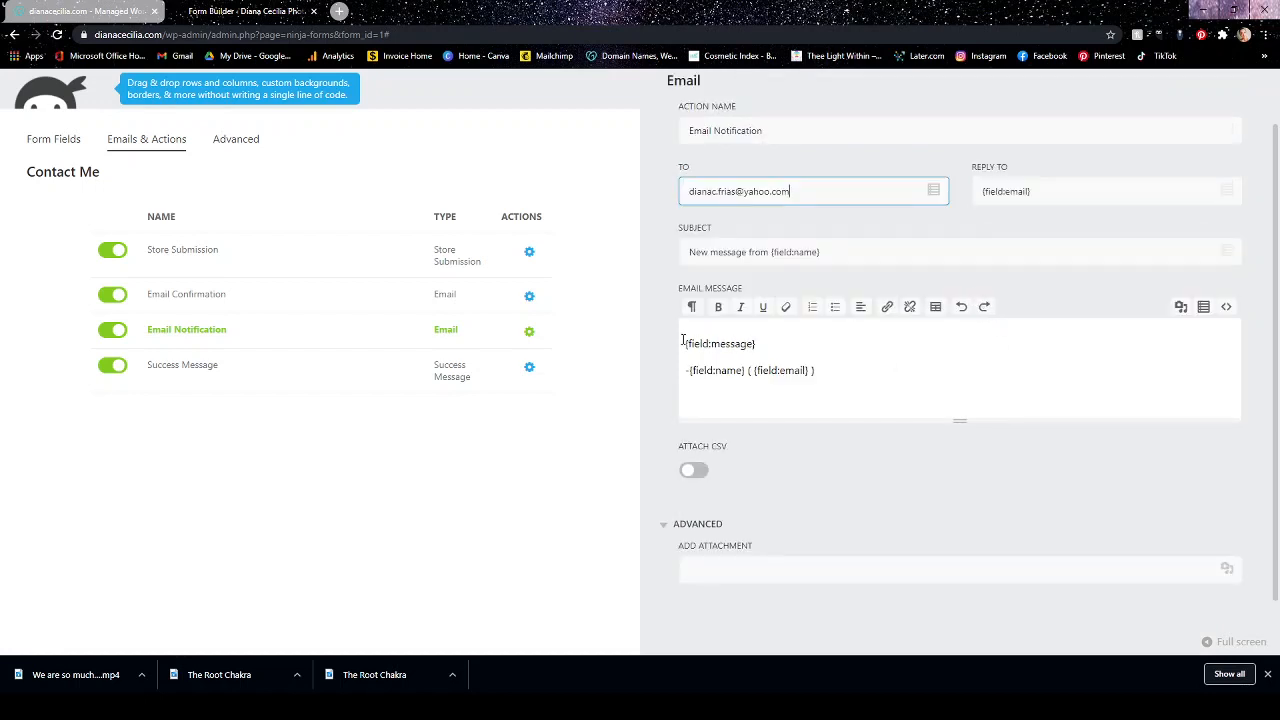
pyautogui.press('Return')
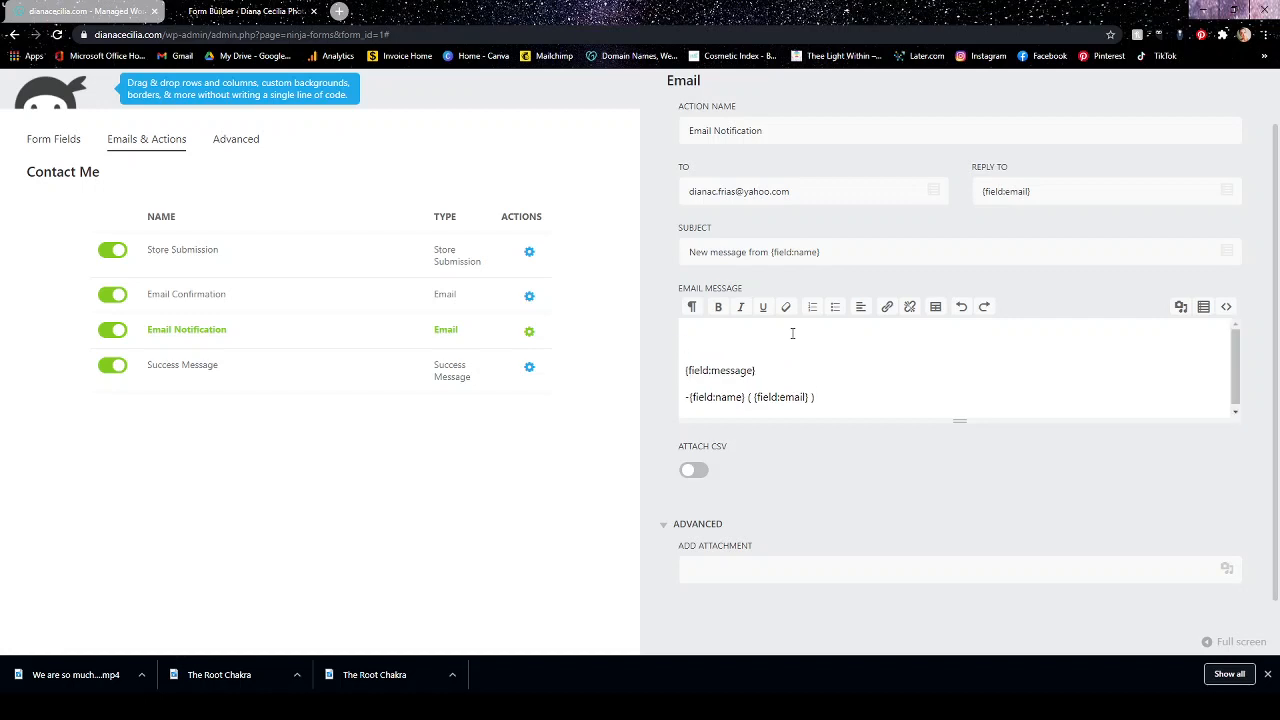
pyautogui.click(691, 307)
pyautogui.click(711, 413)
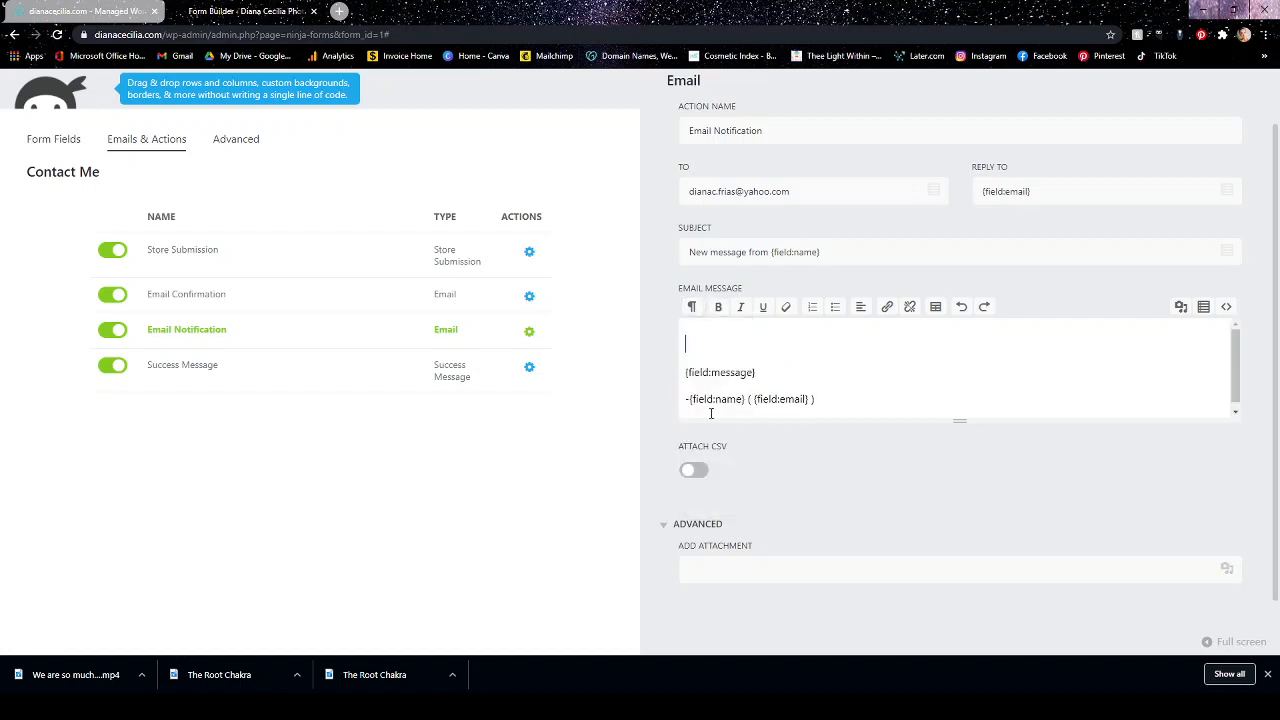
pyautogui.write('New Entry!!')
pyautogui.moveTo(800, 192); pyautogui.dragTo(673, 207)
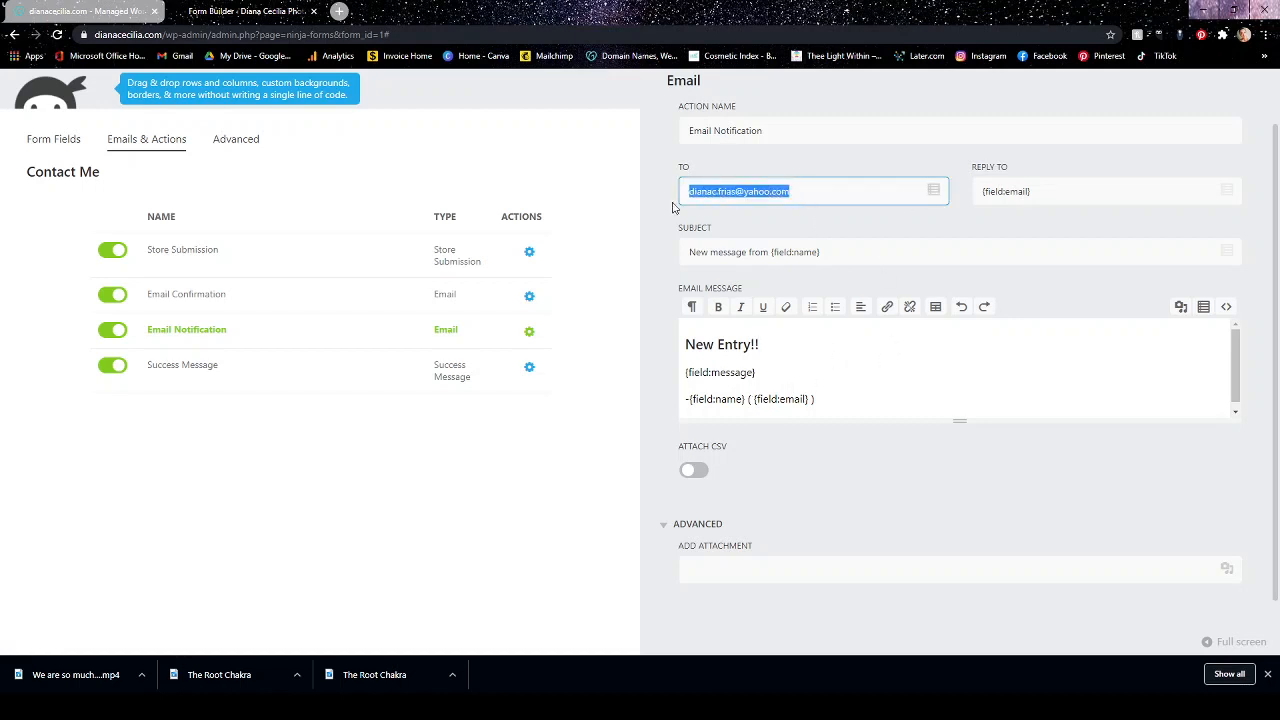
pyautogui.scroll(2, 1017, 441)
pyautogui.click(1228, 118)
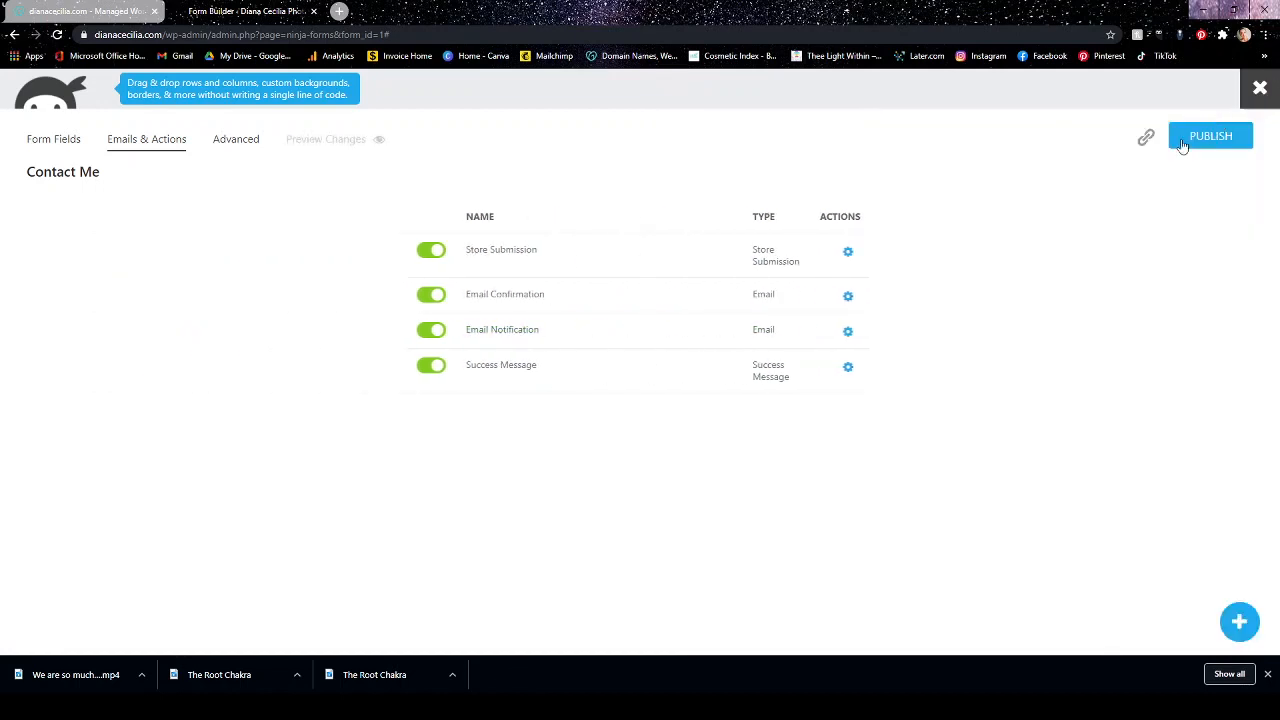
# Review the Success Message action without changing it, publish the Contact Me form and close the form builder.
pyautogui.click(847, 367)
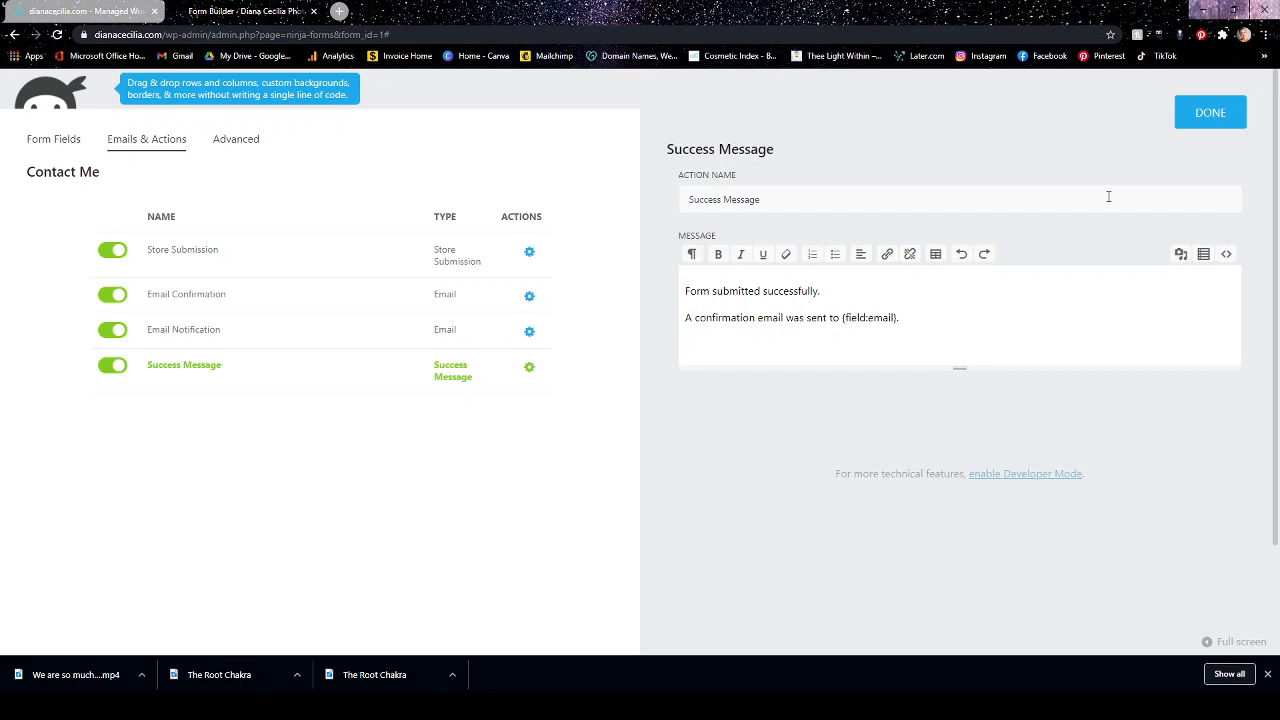
pyautogui.click(1212, 115)
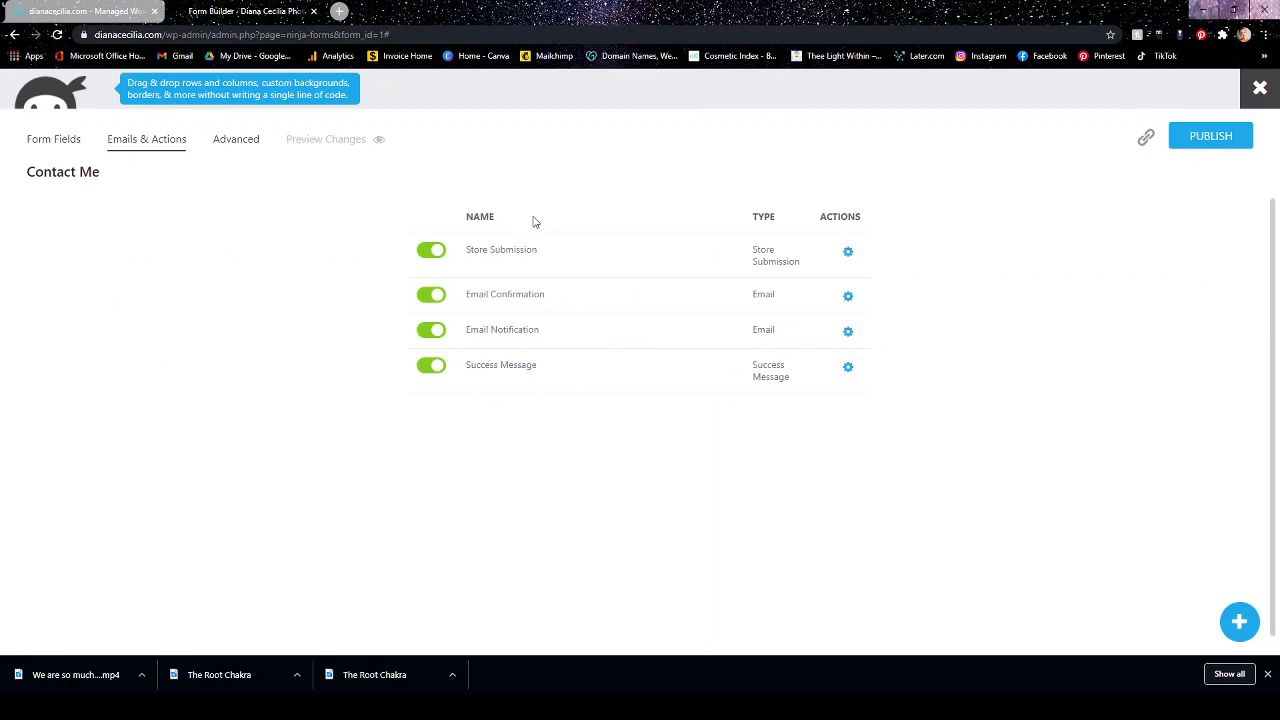
pyautogui.click(1195, 140)
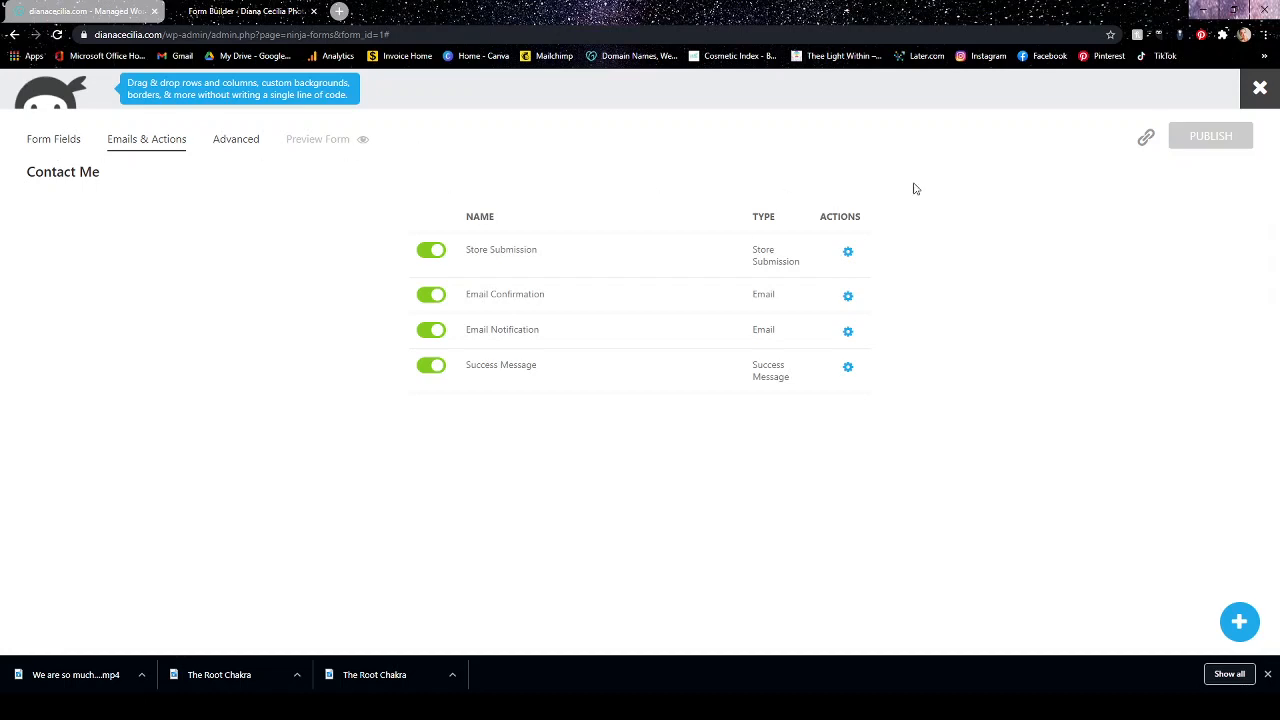
pyautogui.click(1262, 88)
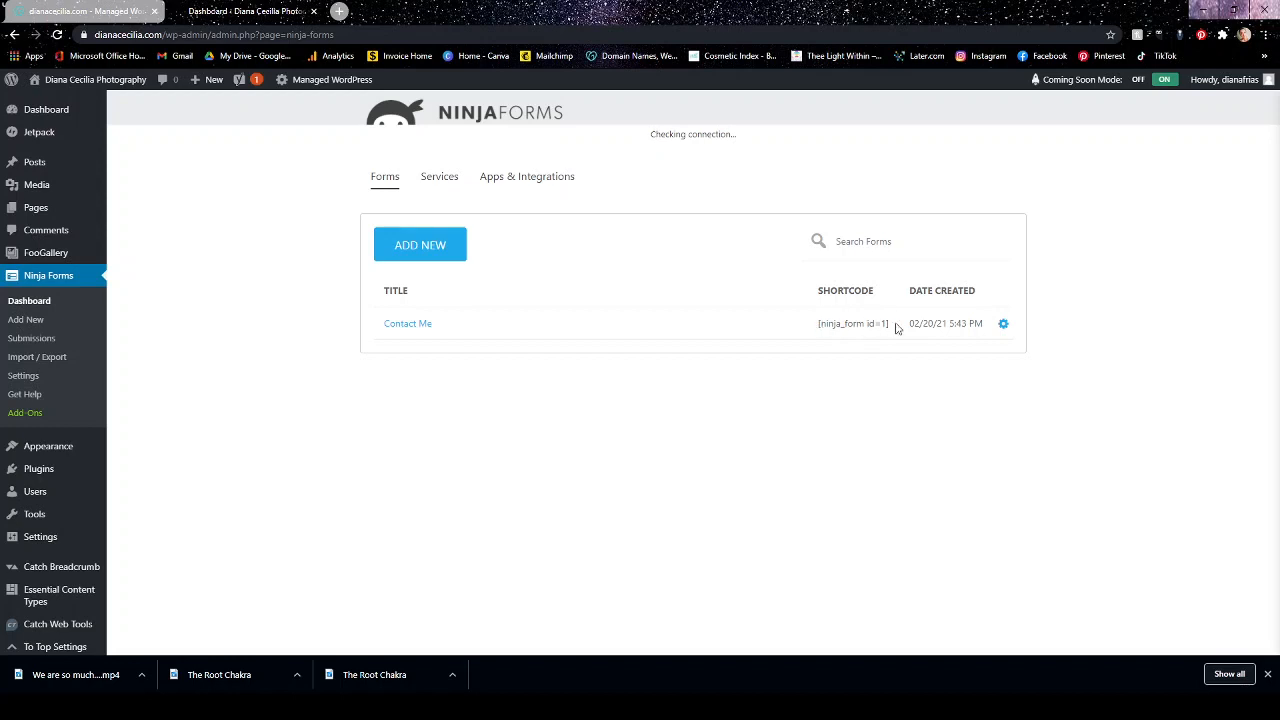
# Copy the Contact Me form's shortcode and open the Contact page for editing.
pyautogui.moveTo(890, 308); pyautogui.dragTo(818, 310)
pyautogui.hotkey('ctrl', 'c')
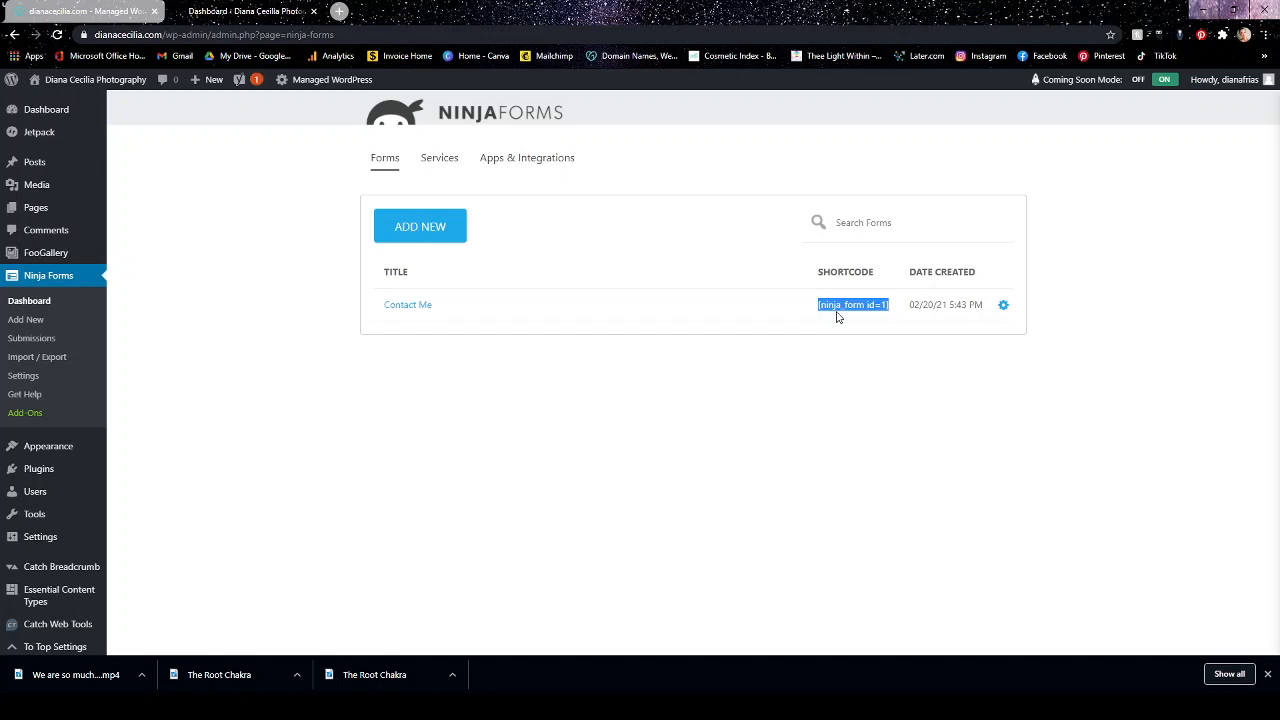
pyautogui.click(43, 213)
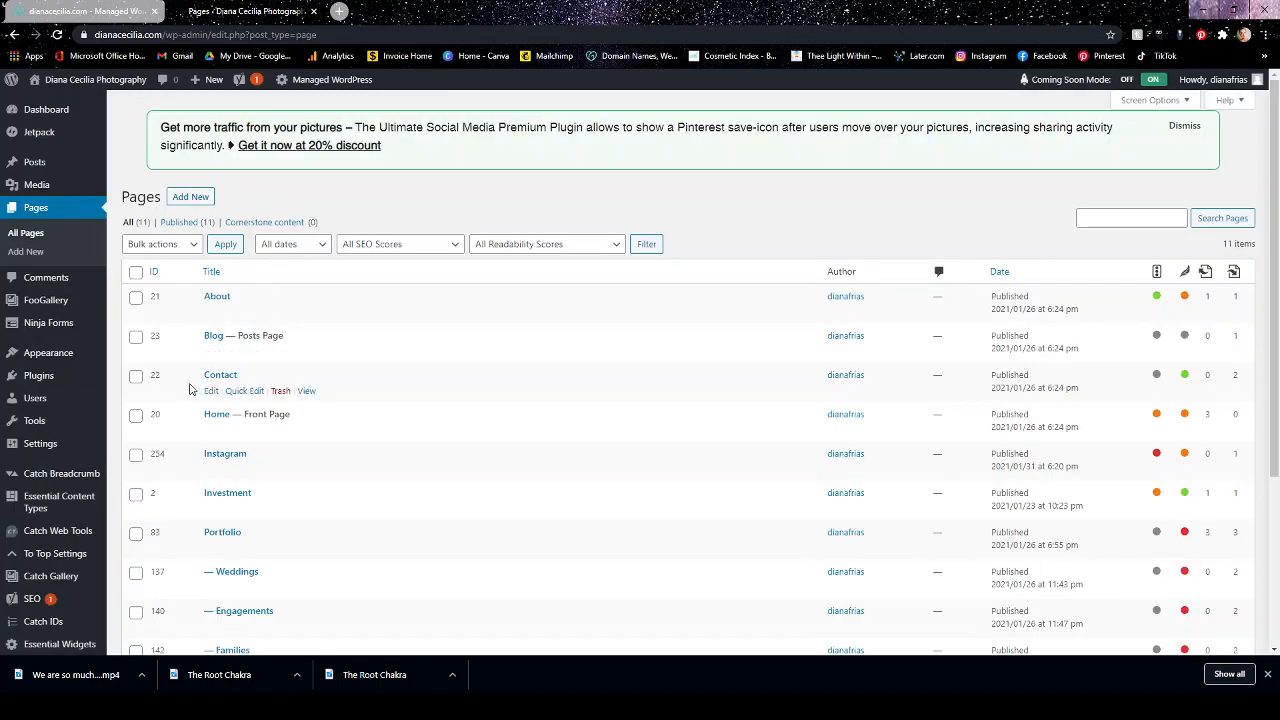
pyautogui.click(220, 375)
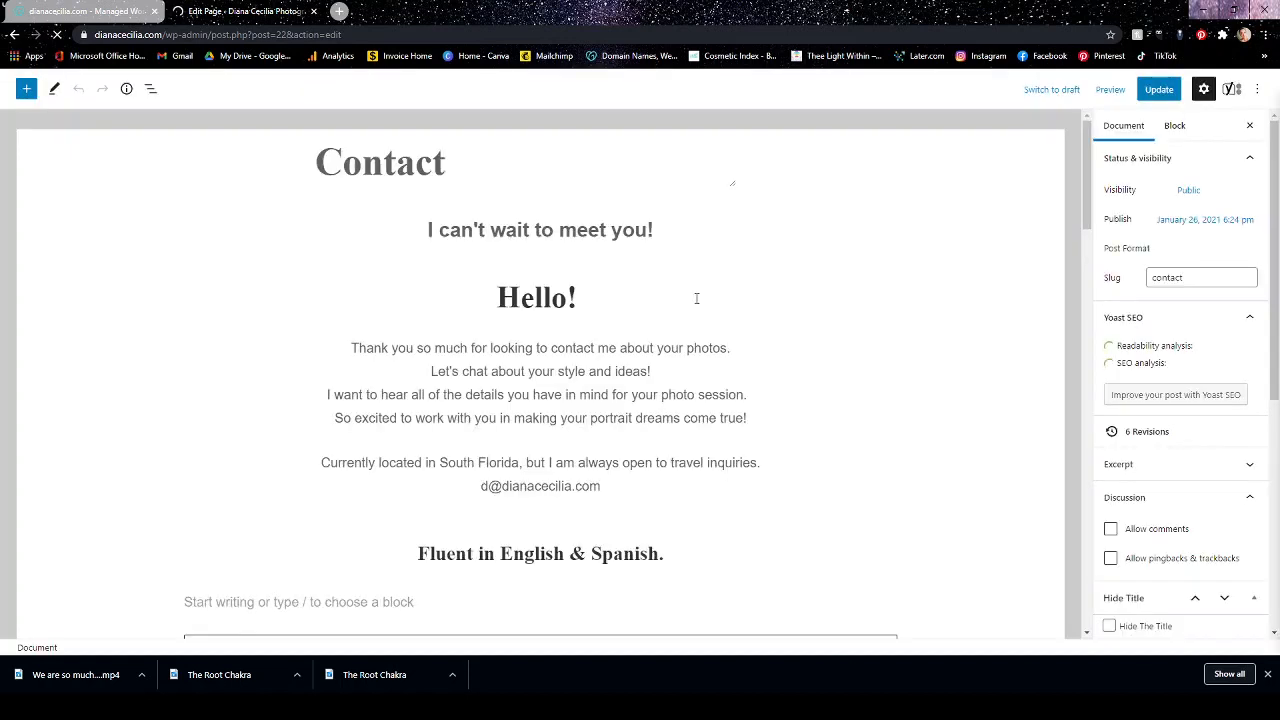
pyautogui.scroll(-3, 697, 297)
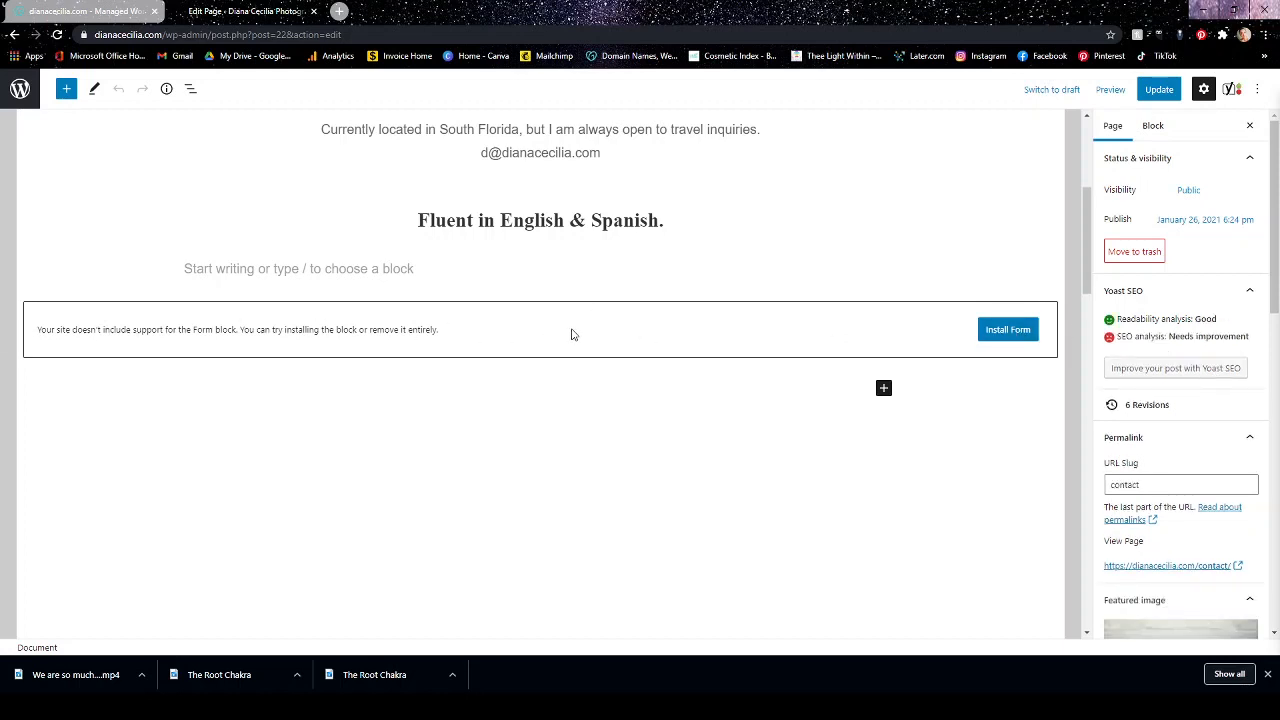
pyautogui.click(480, 390)
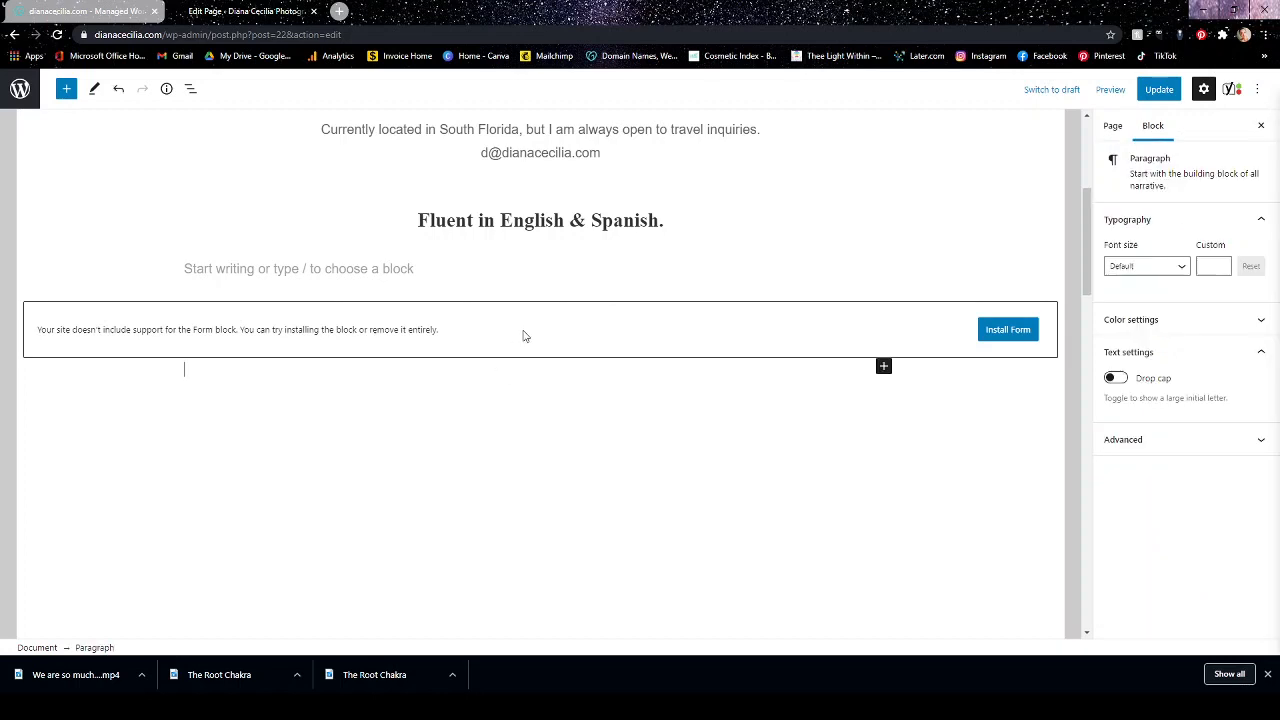
pyautogui.click(523, 334)
pyautogui.click(460, 374)
pyautogui.press('BackSpace')
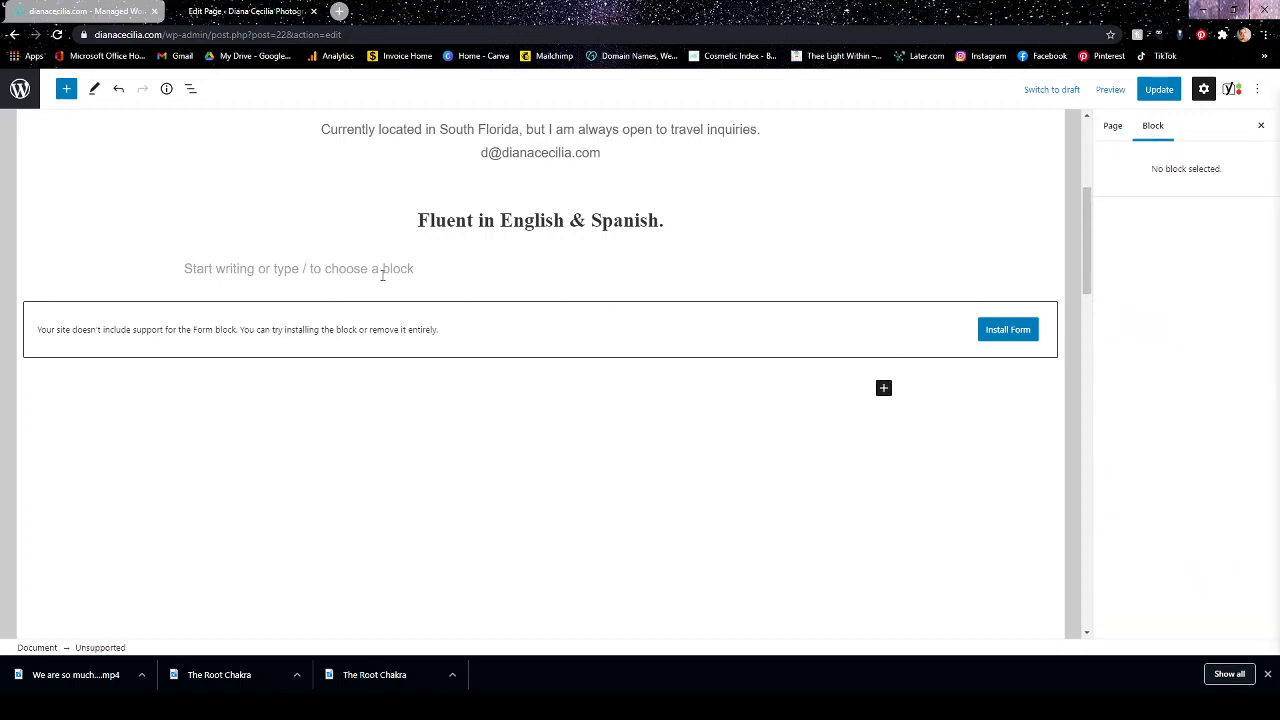
# Insert a Shortcode block containing [ninja_form id=1] in the empty paragraph under "Fluent in English & Spanish." and update the Contact page.
pyautogui.click(381, 268)
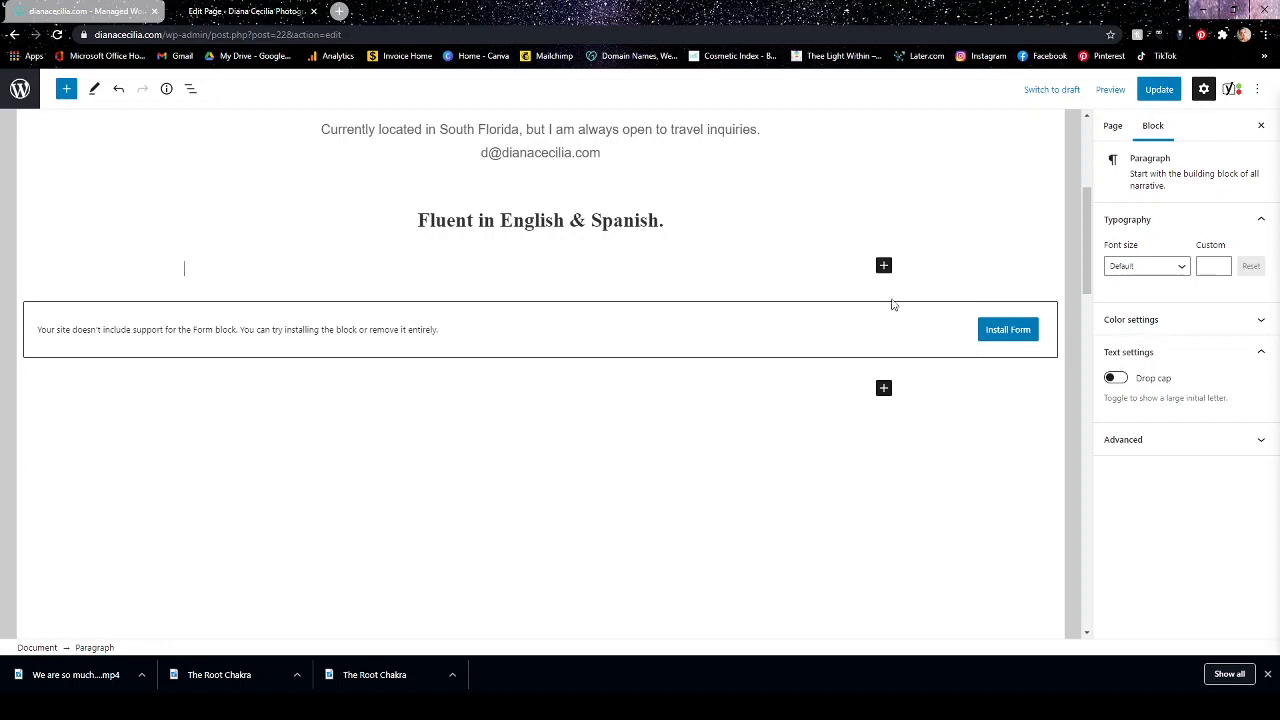
pyautogui.click(958, 364)
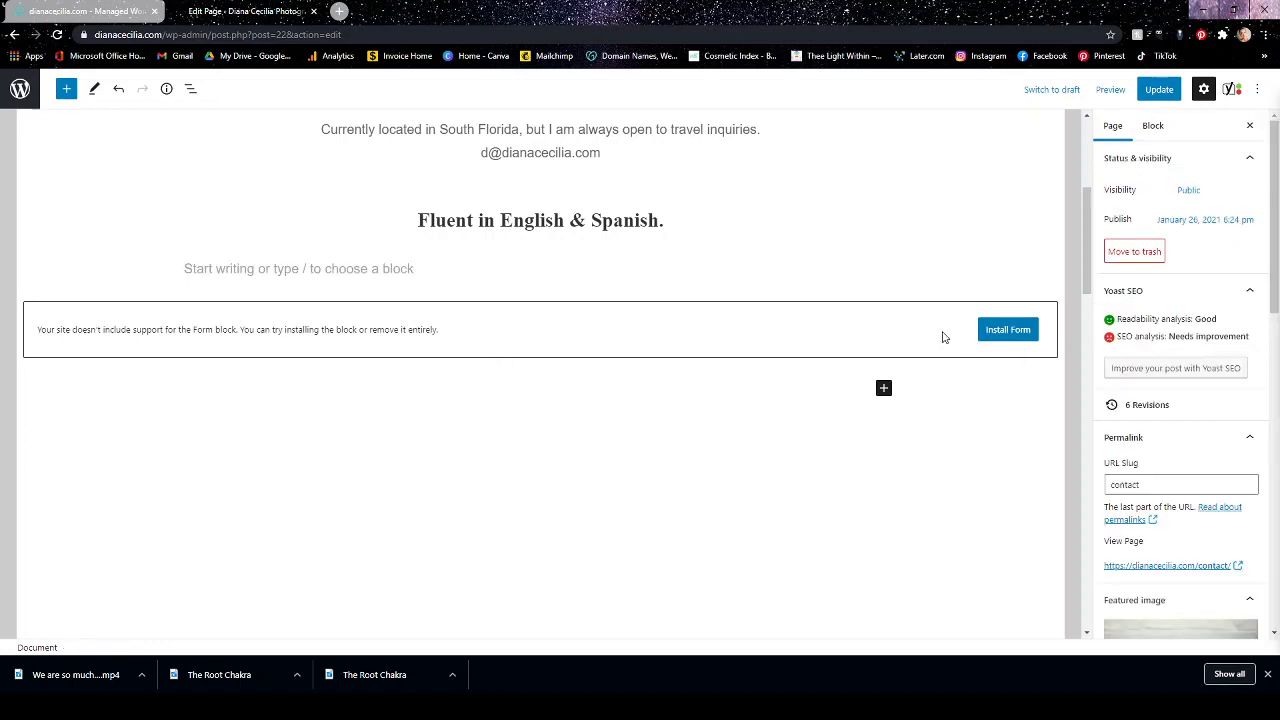
pyautogui.click(386, 271)
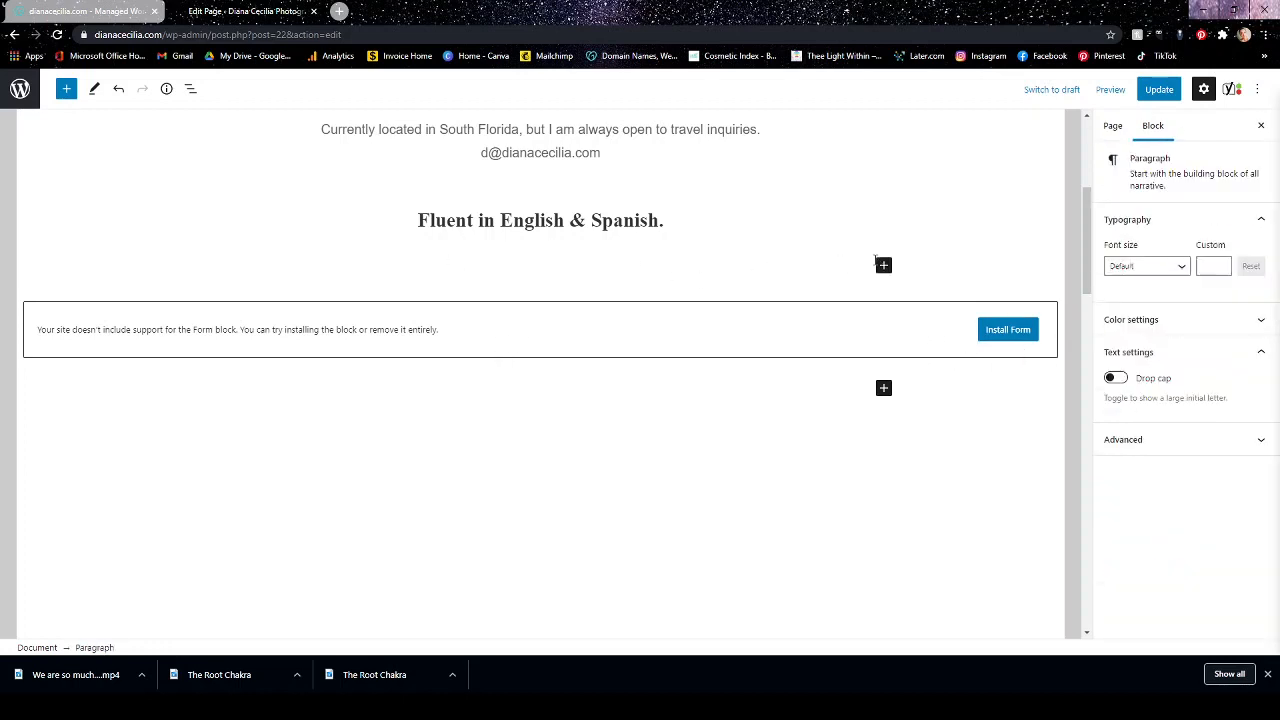
pyautogui.click(882, 268)
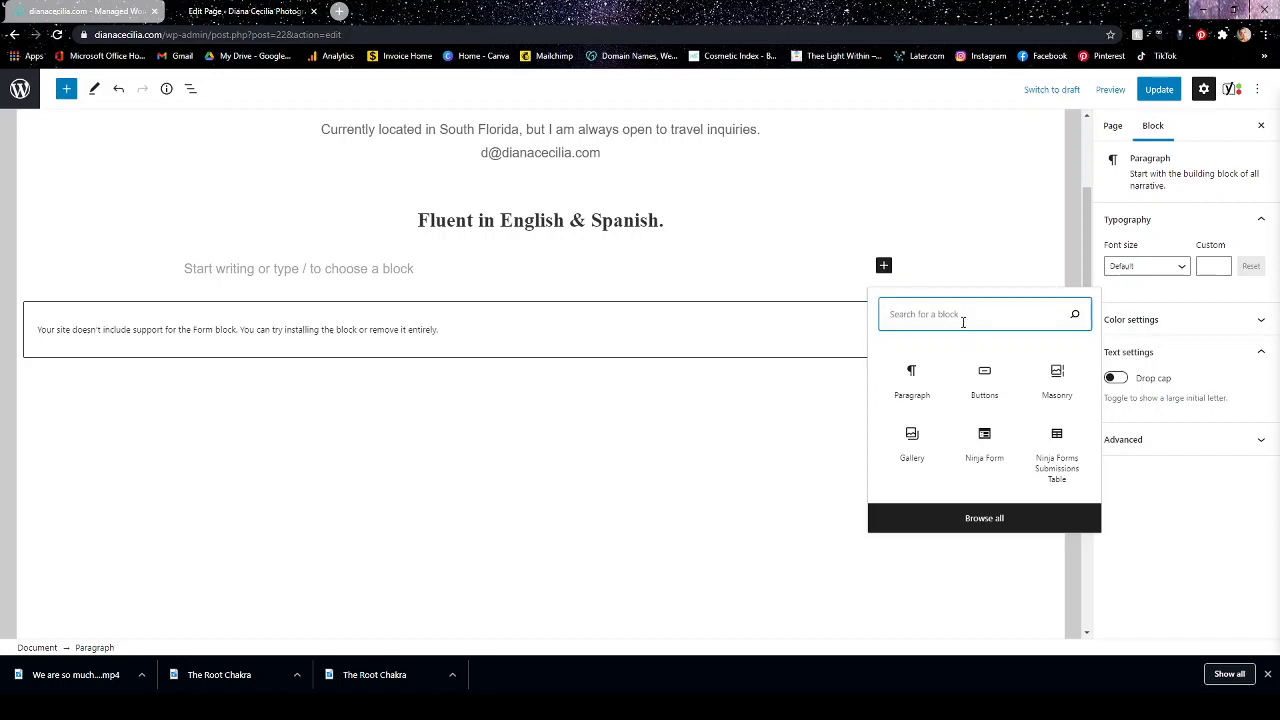
pyautogui.write('short')
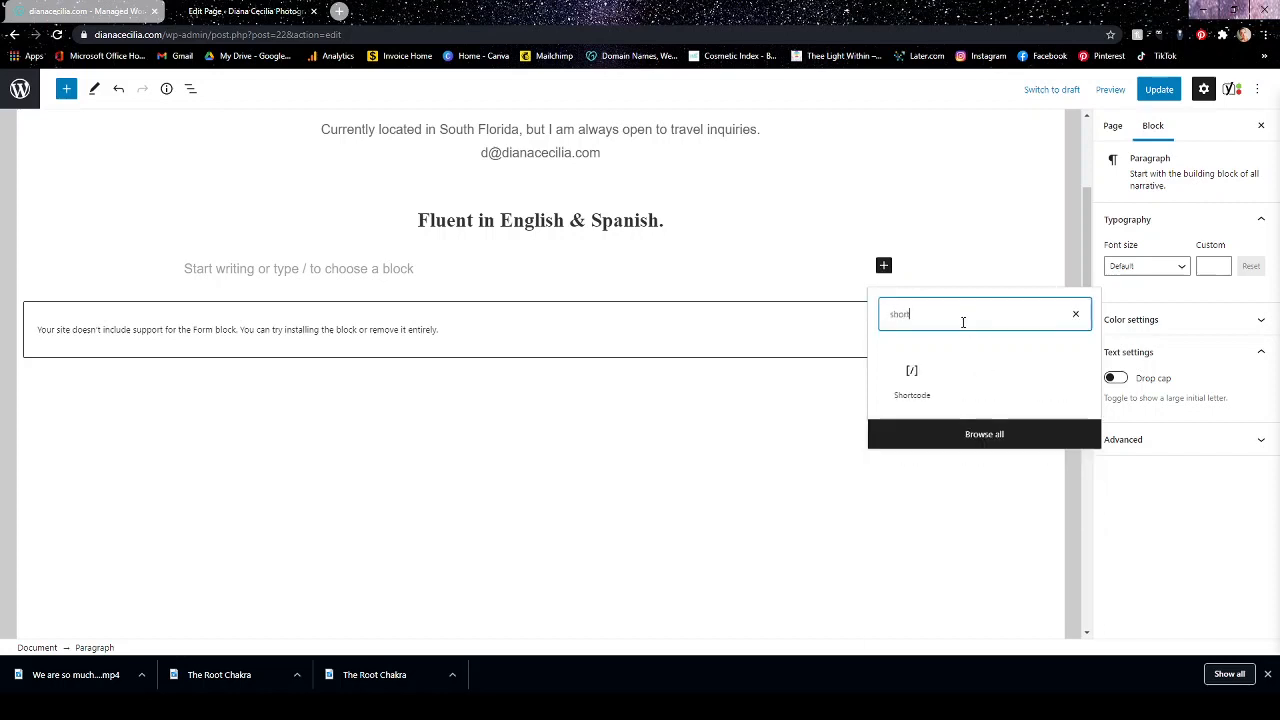
pyautogui.click(924, 375)
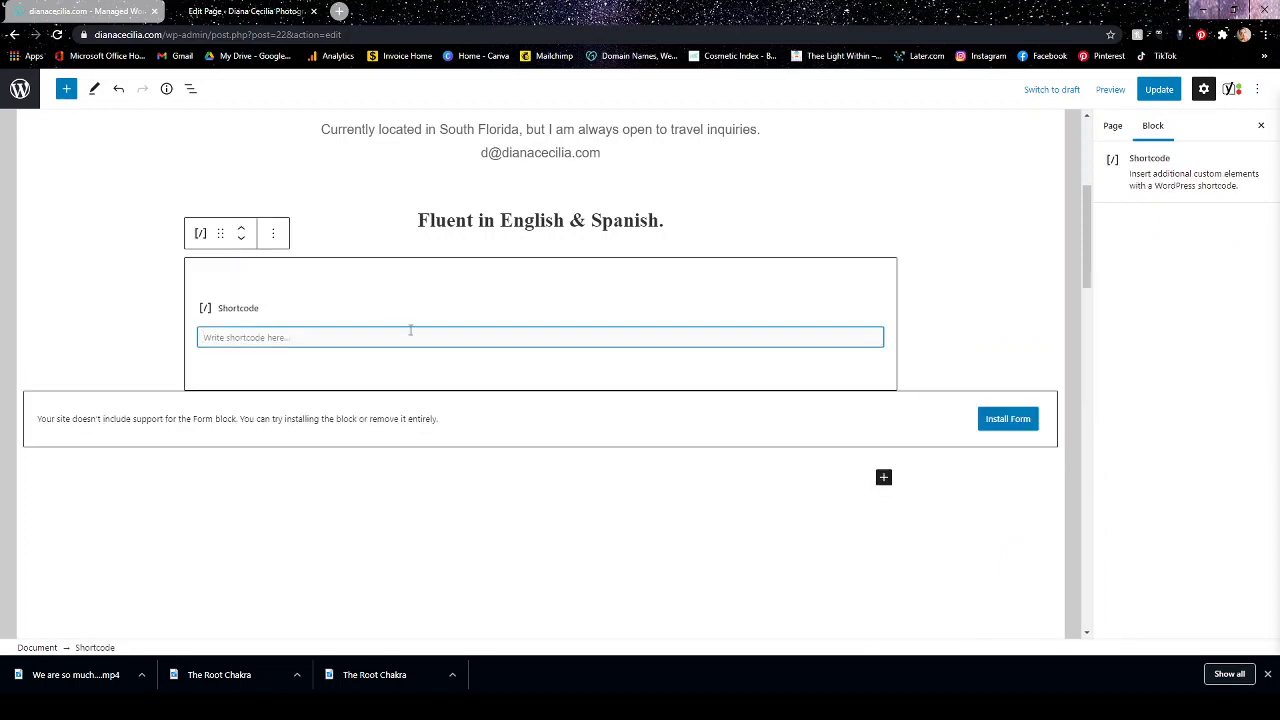
pyautogui.hotkey('ctrl', 'v')
pyautogui.click(1153, 89)
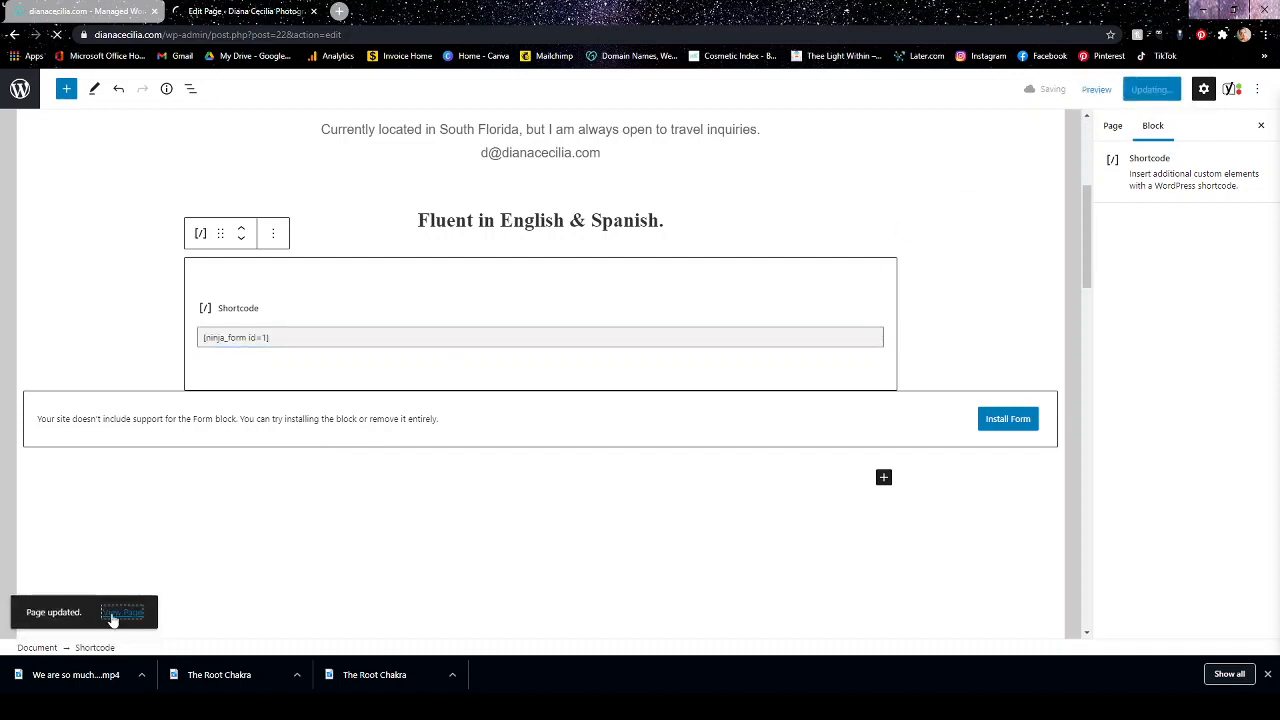
# View the live Contact page, examine the embedded Contact Me form's fields and their order, and return to the page editor.
pyautogui.click(113, 617)
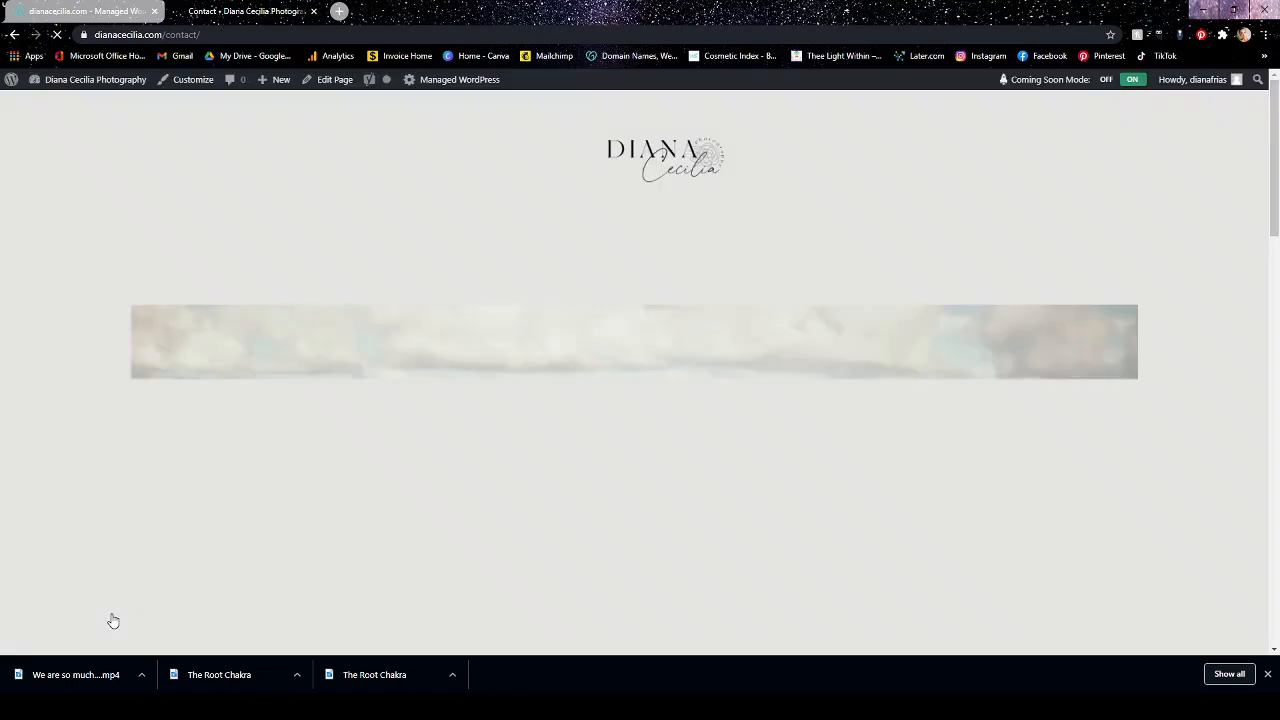
pyautogui.scroll(-1, 738, 517)
pyautogui.scroll(-8, 736, 517)
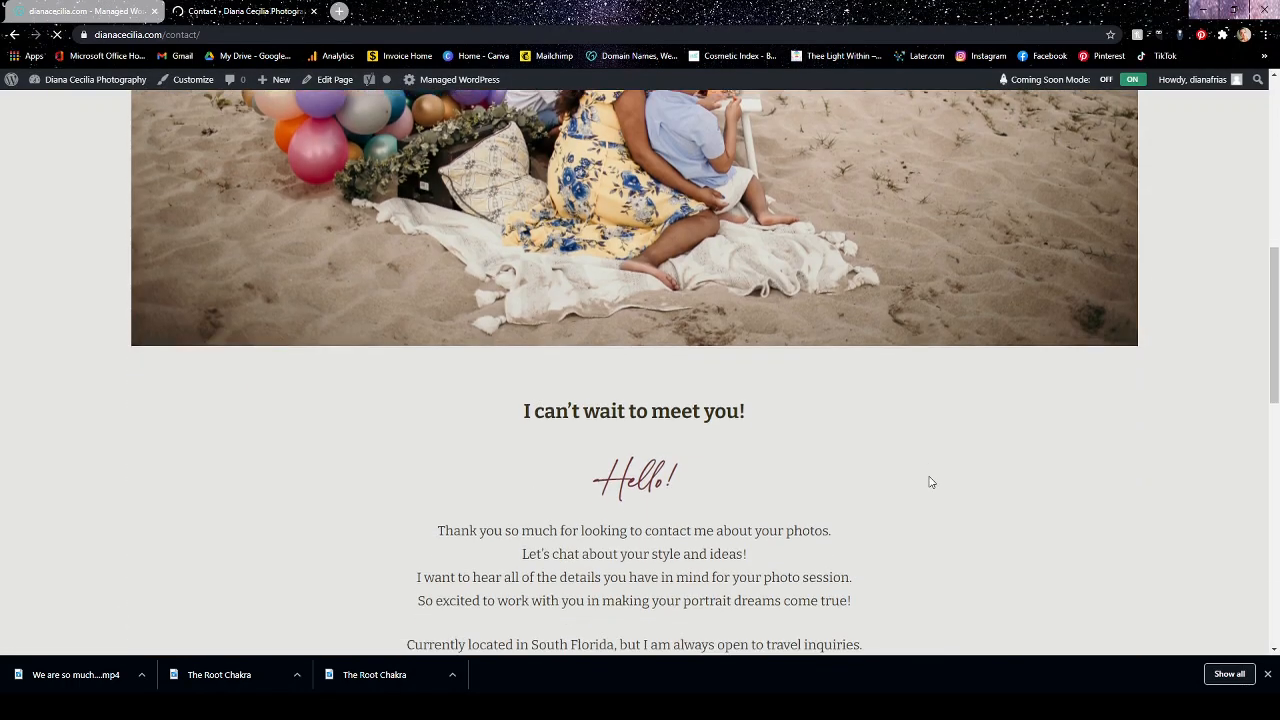
pyautogui.scroll(-9, 929, 482)
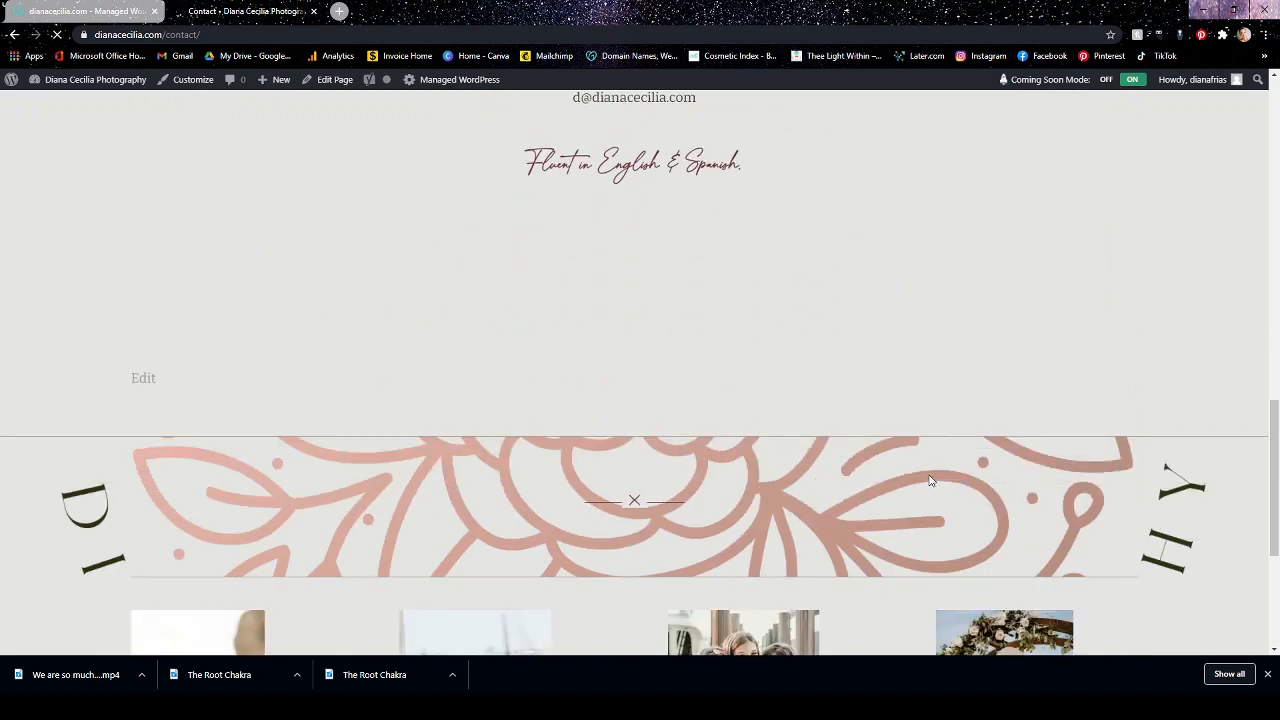
pyautogui.scroll(10, 929, 482)
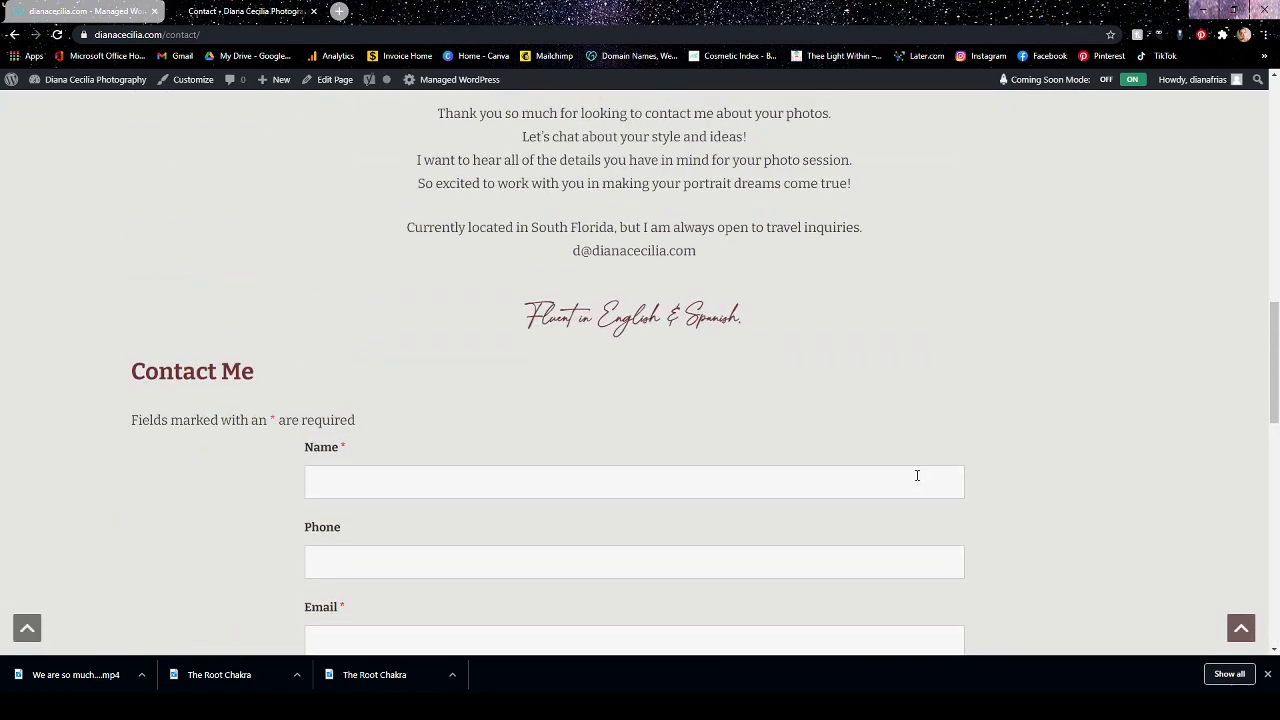
pyautogui.scroll(-1, 917, 475)
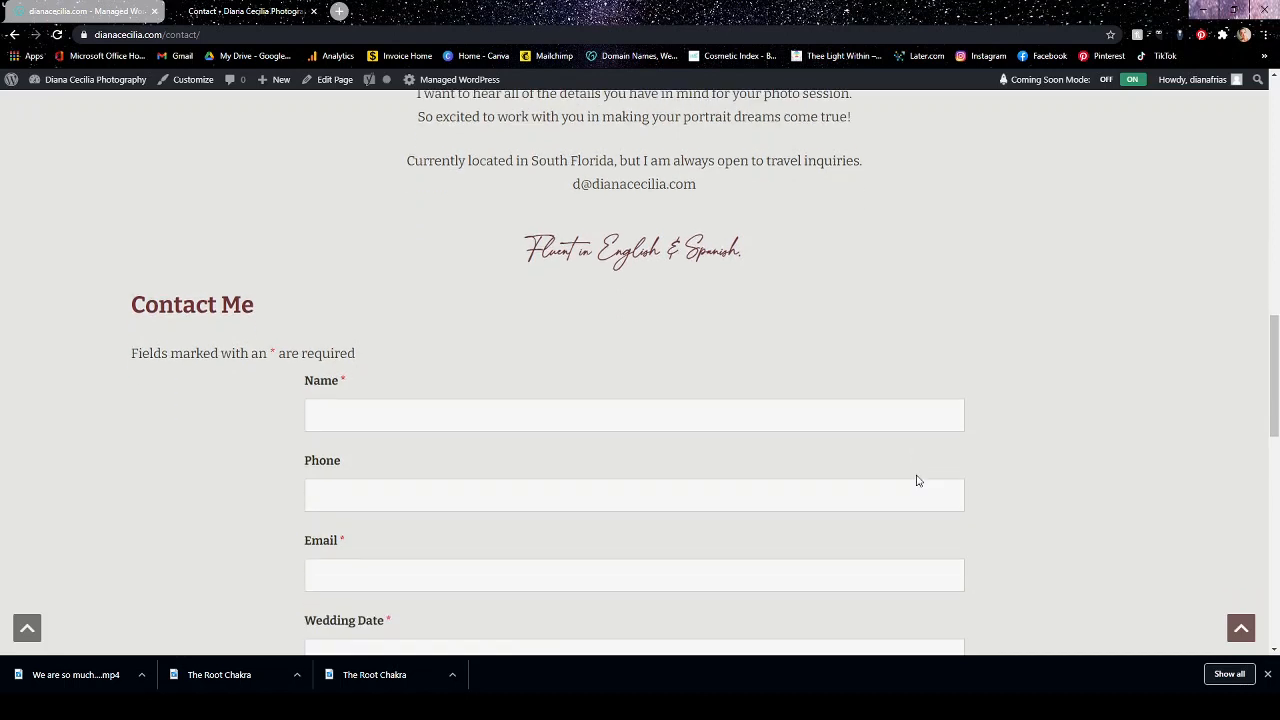
pyautogui.scroll(-4, 917, 481)
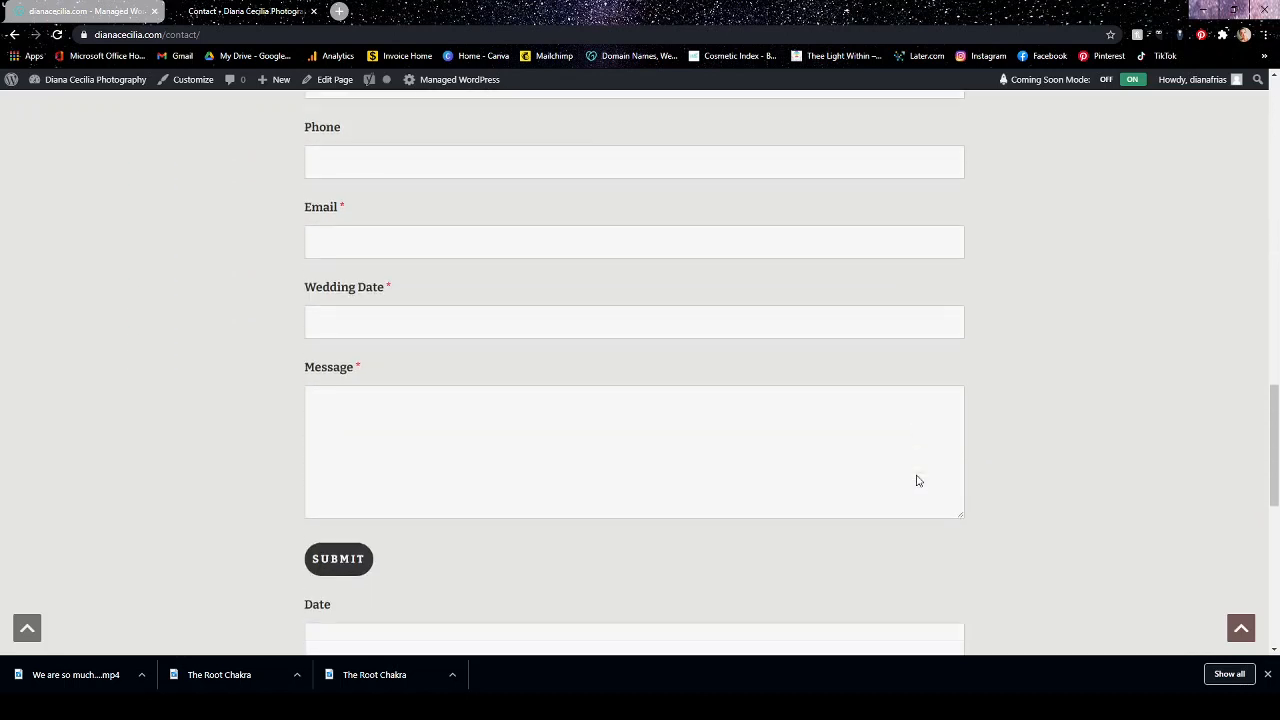
pyautogui.scroll(3, 917, 481)
pyautogui.scroll(3, 917, 481)
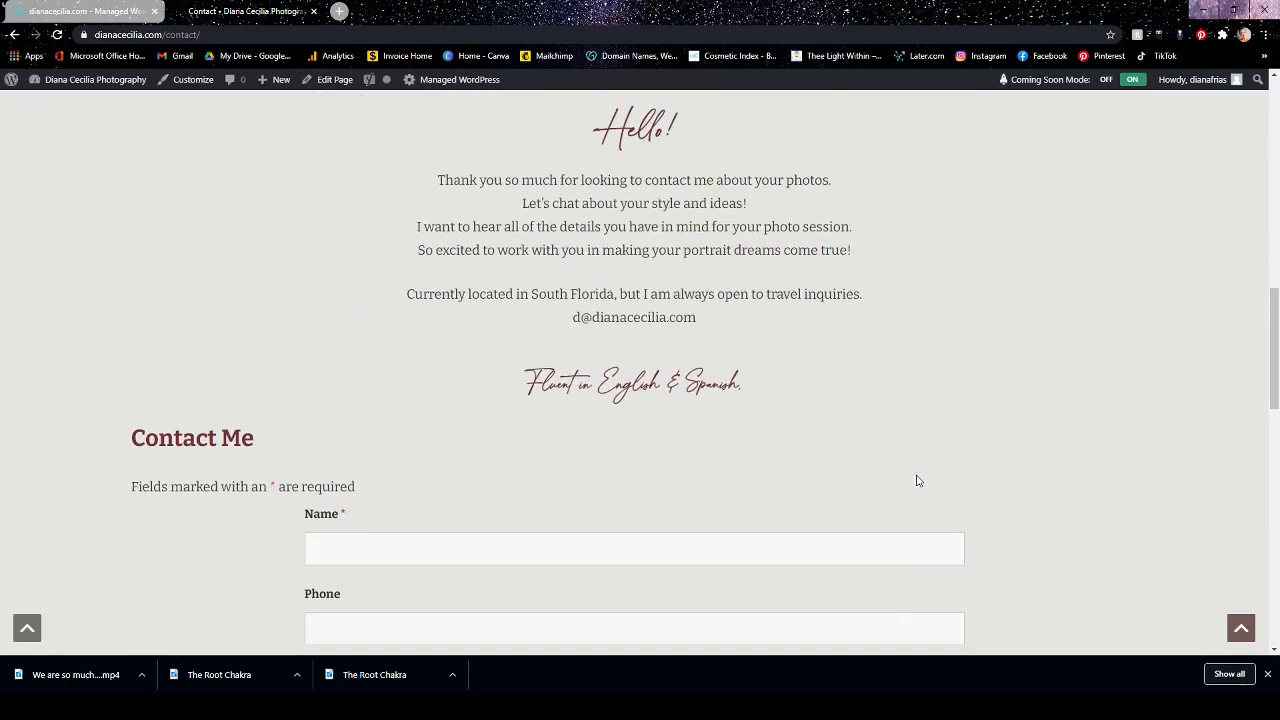
pyautogui.scroll(-6, 914, 480)
pyautogui.scroll(6, 914, 479)
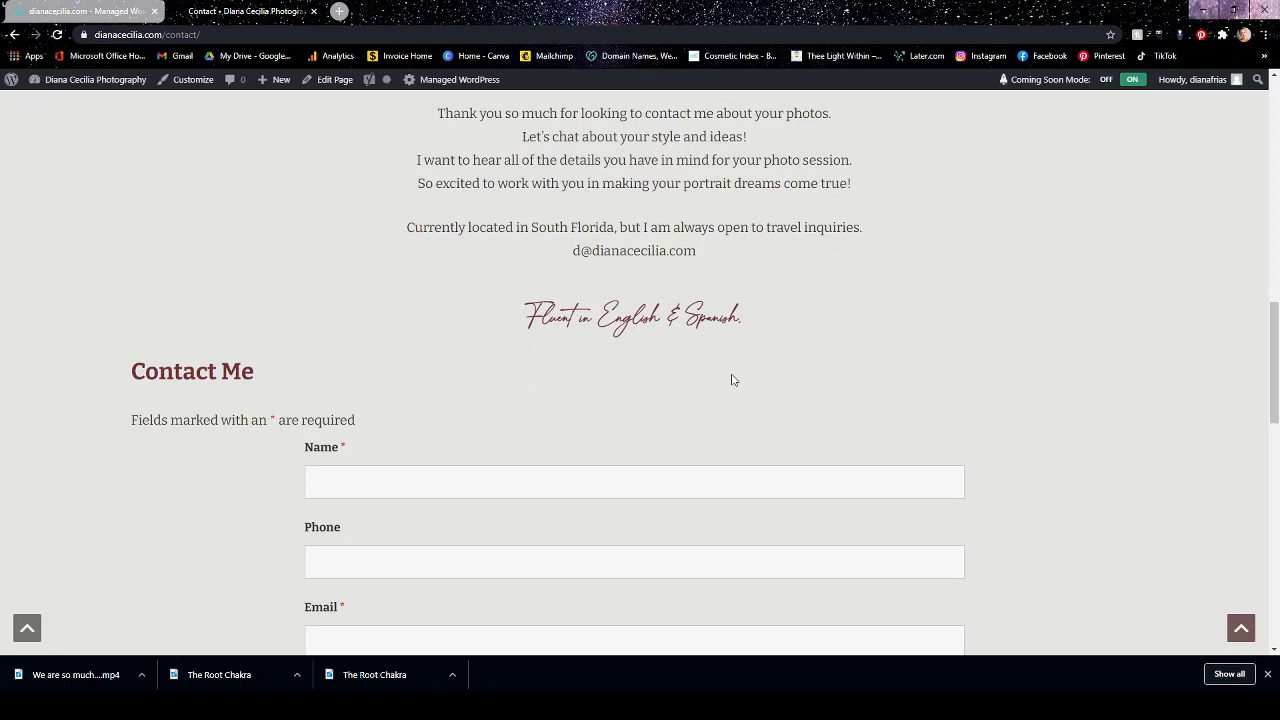
pyautogui.click(13, 38)
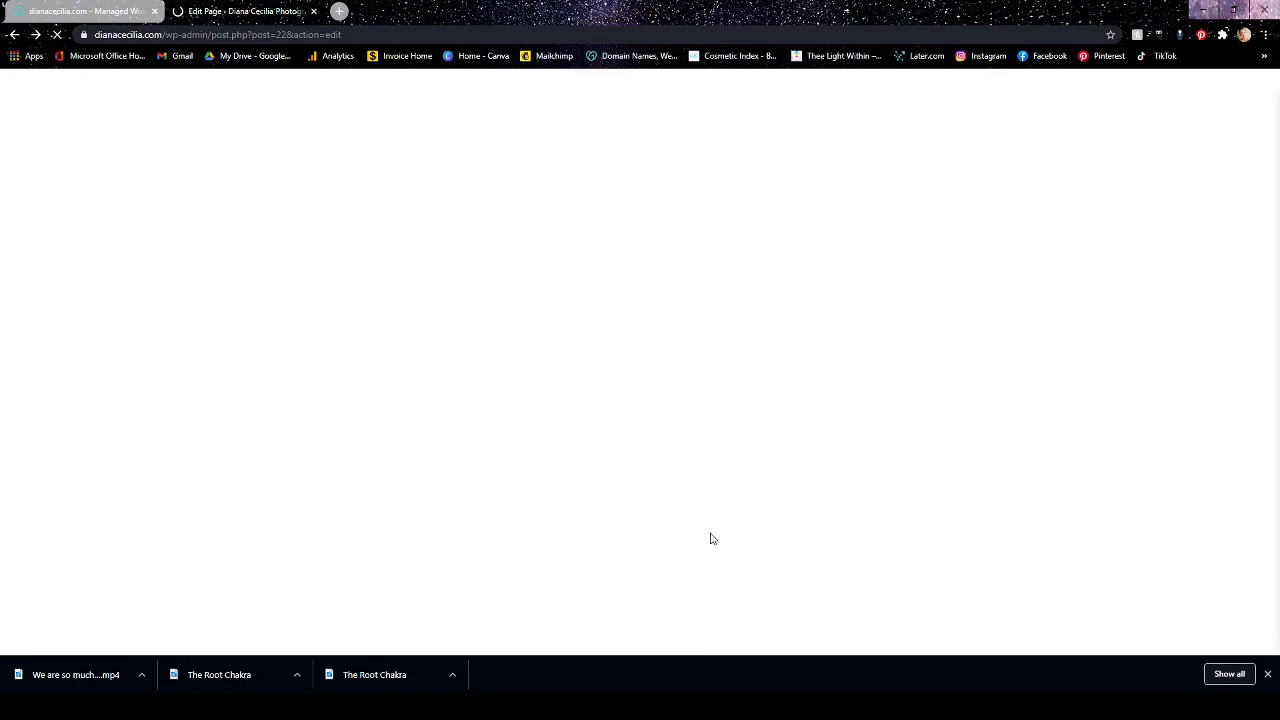
# Check the additional options of the Shortcode block on the Contact page without changing the block.
pyautogui.scroll(-3, 634, 446)
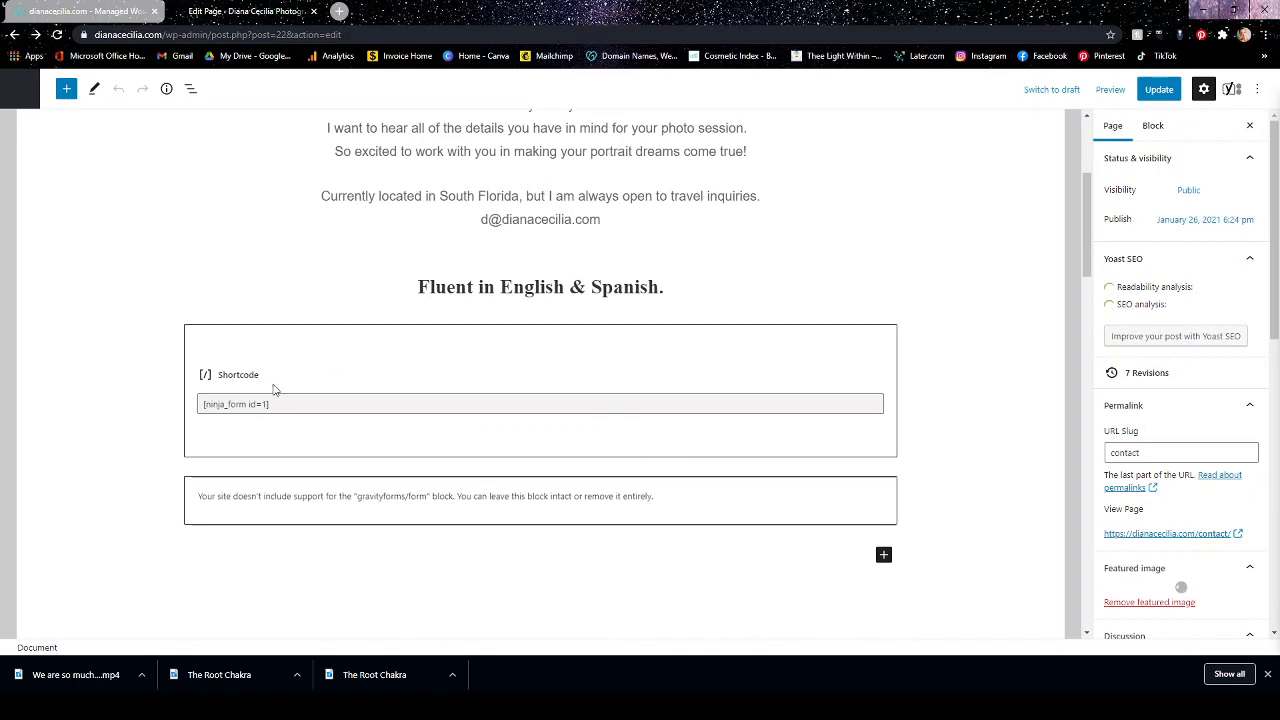
pyautogui.click(366, 350)
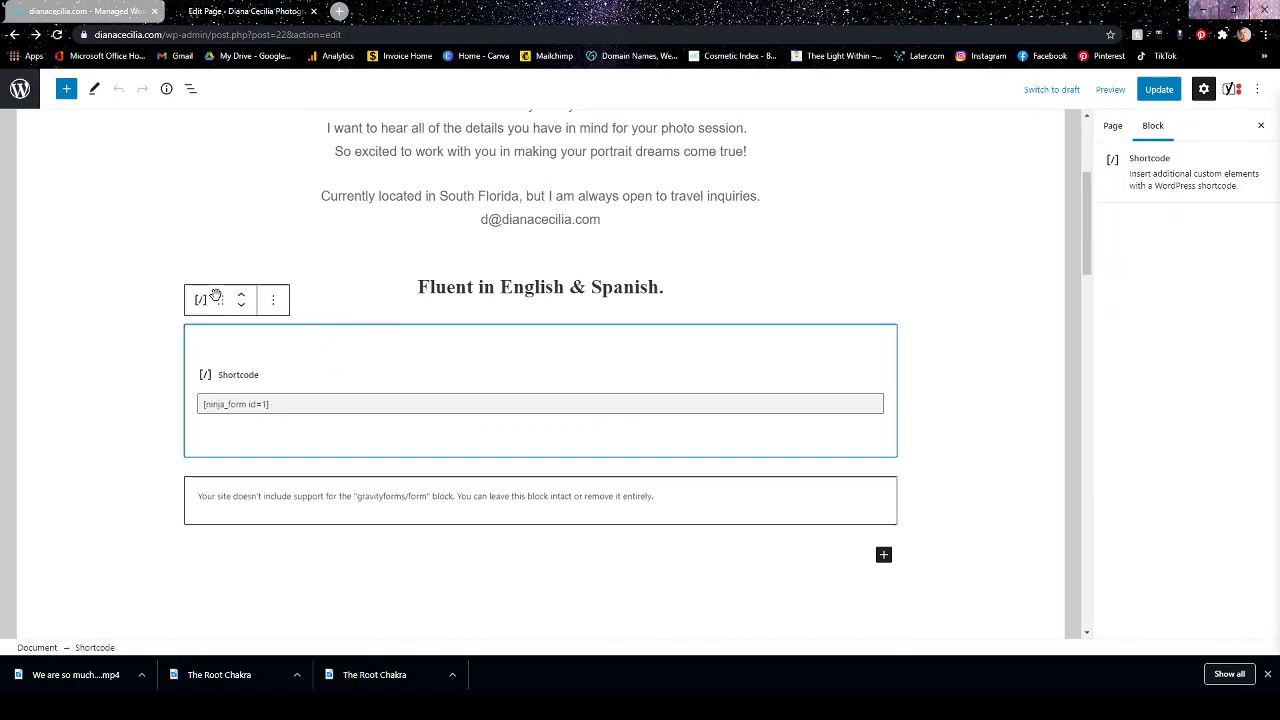
pyautogui.click(274, 300)
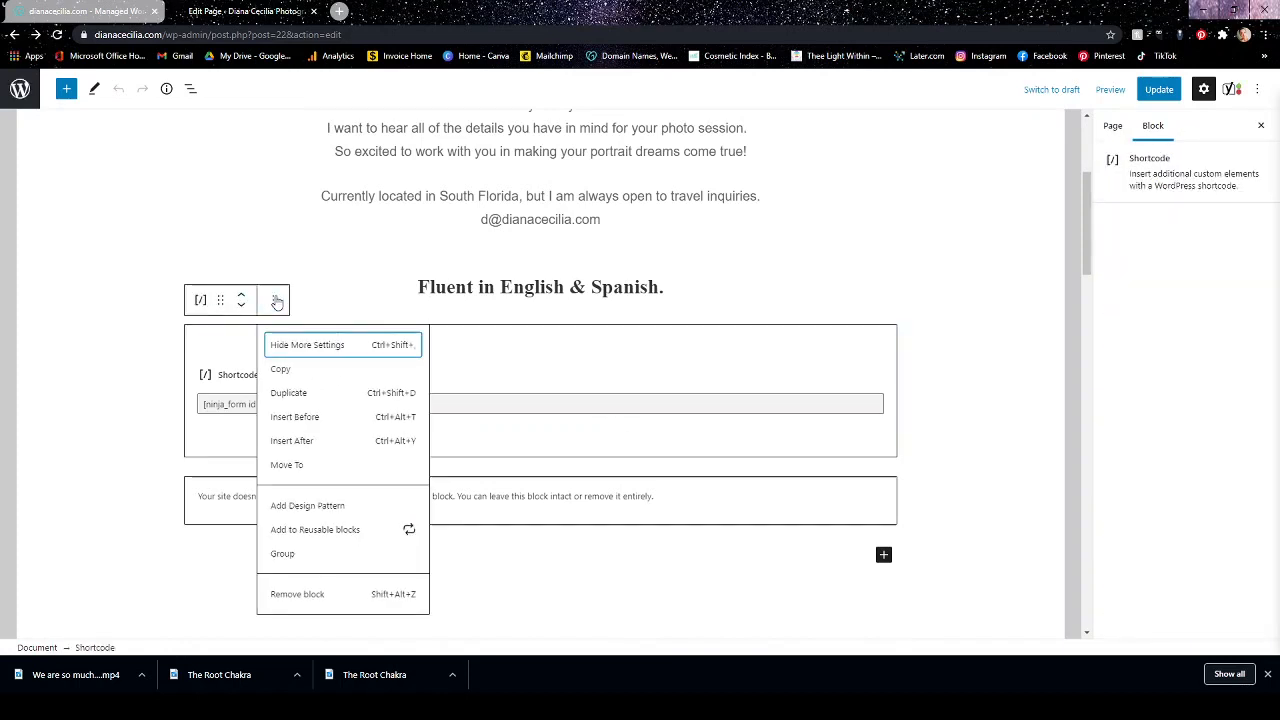
pyautogui.click(140, 227)
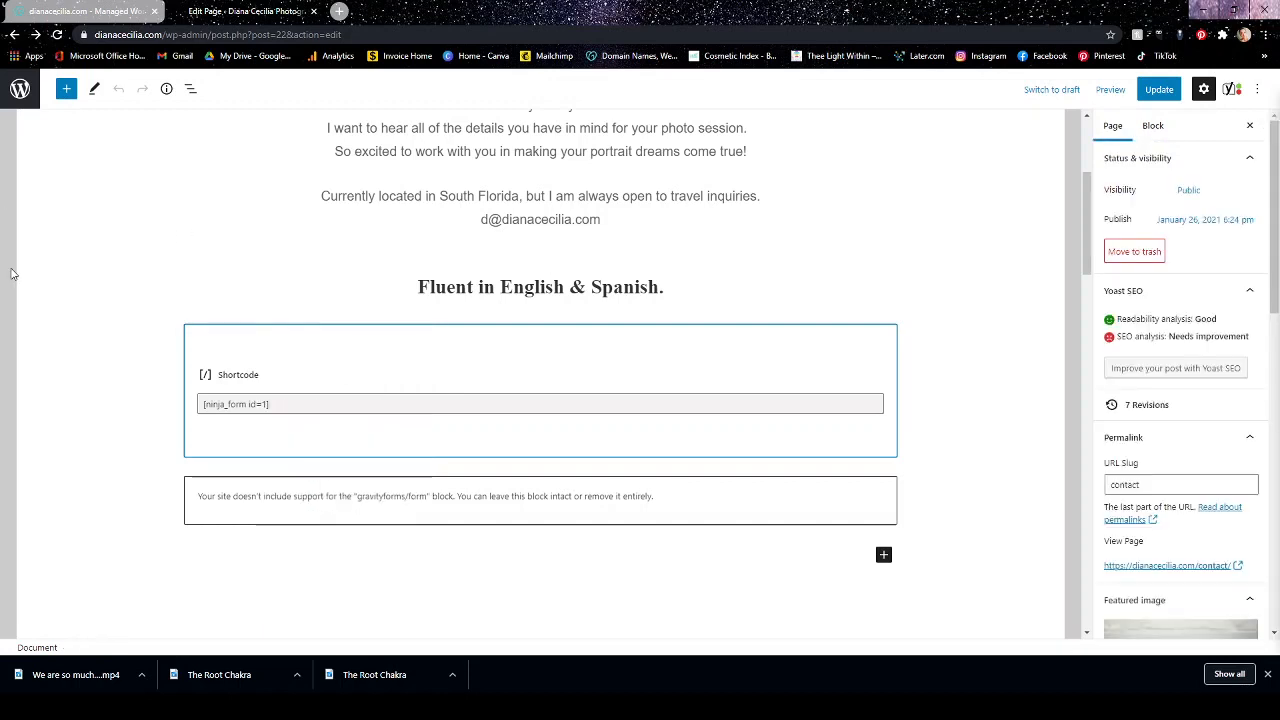
# Leave the page editor and open the Contact Me form in the Ninja Forms builder.
pyautogui.click(20, 88)
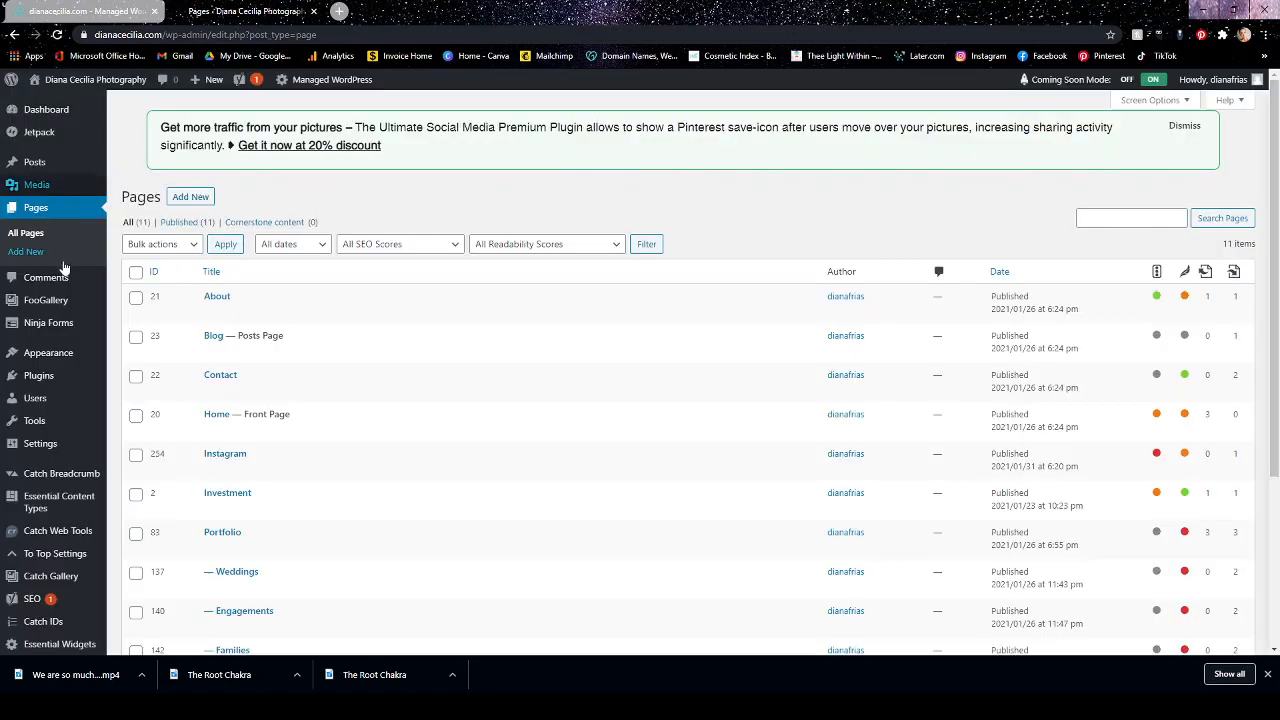
pyautogui.moveTo(55, 326)
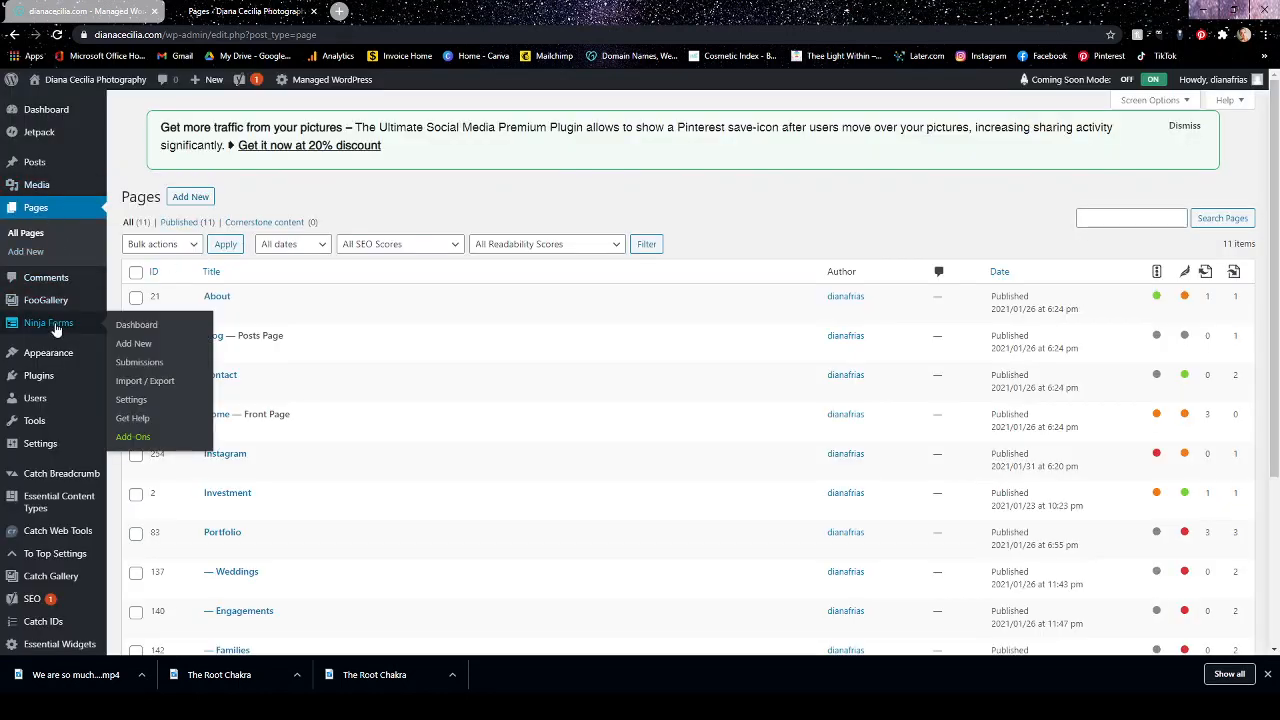
pyautogui.click(170, 343)
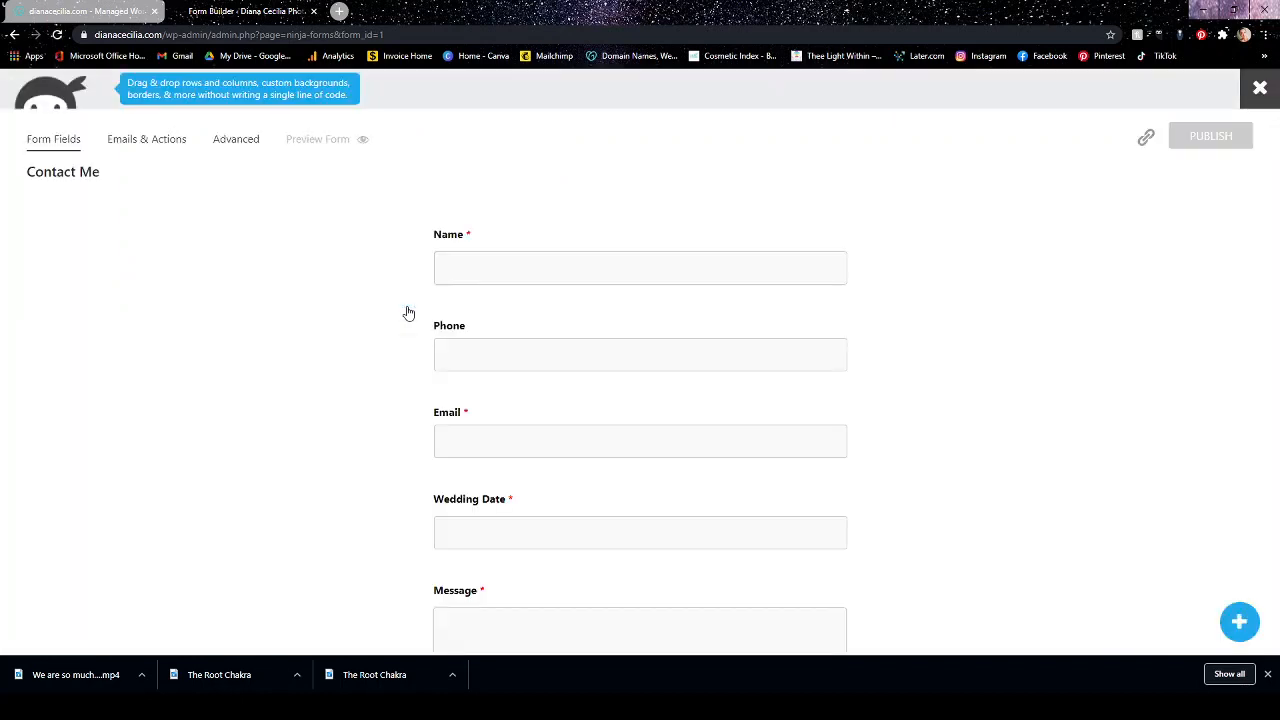
# In the form's Display Settings, clear the form title and turn off displaying the title and clearing and hiding the successfully completed form.
pyautogui.click(230, 142)
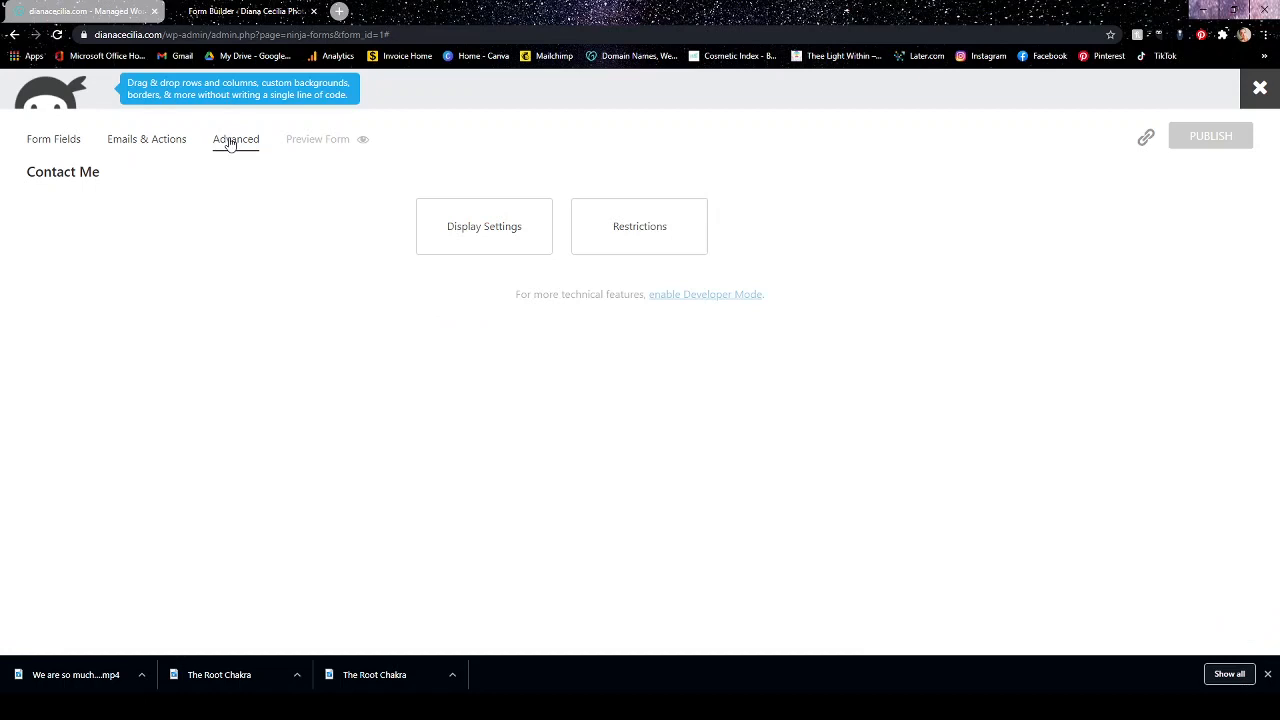
pyautogui.click(472, 216)
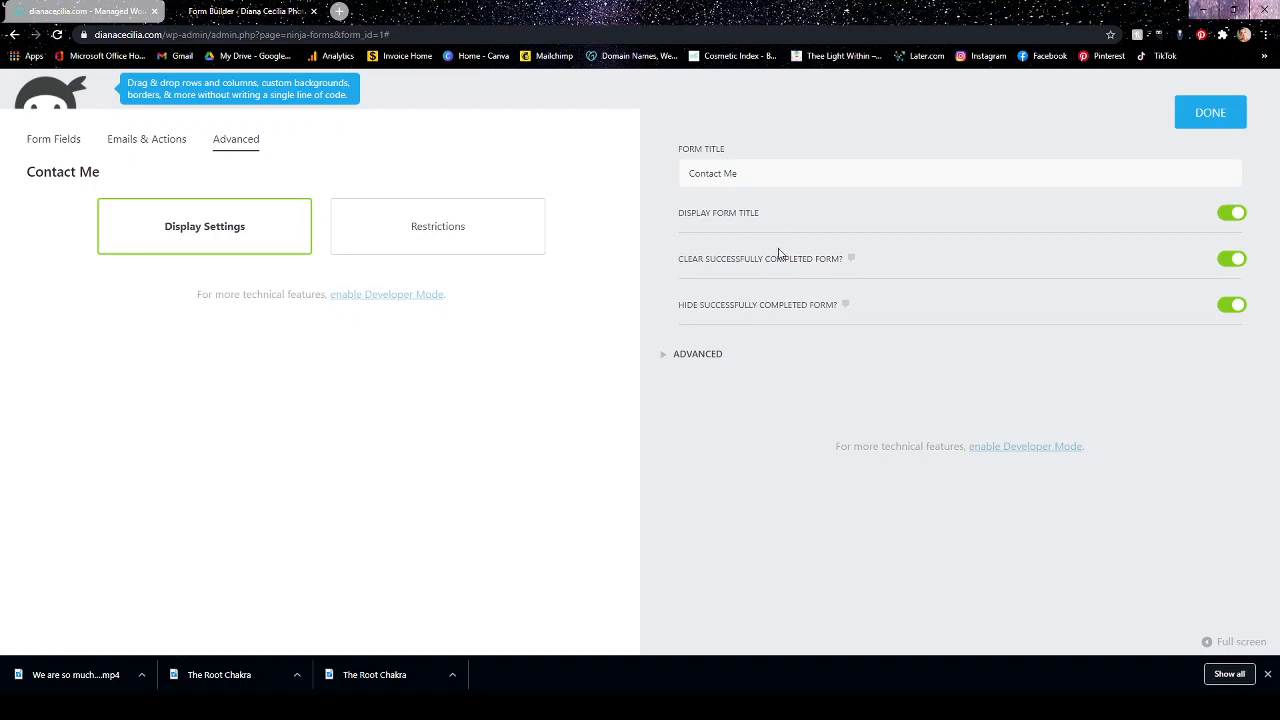
pyautogui.click(754, 168)
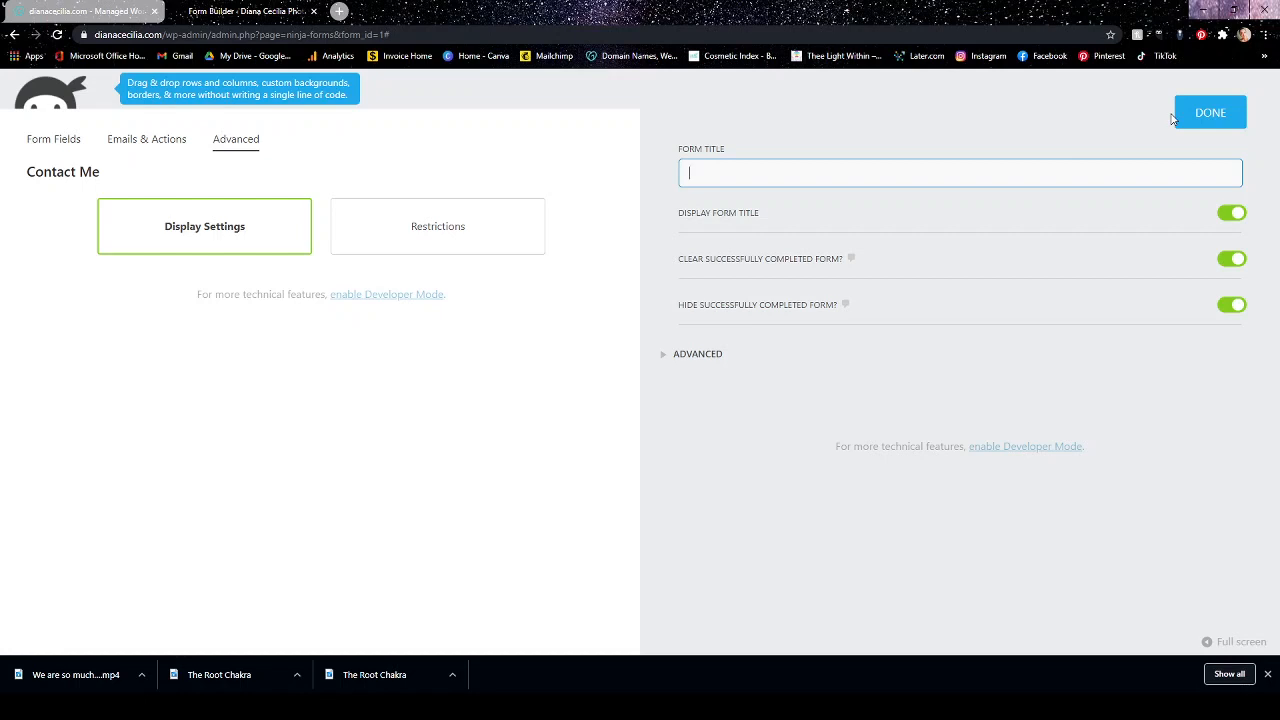
pyautogui.click(1236, 290)
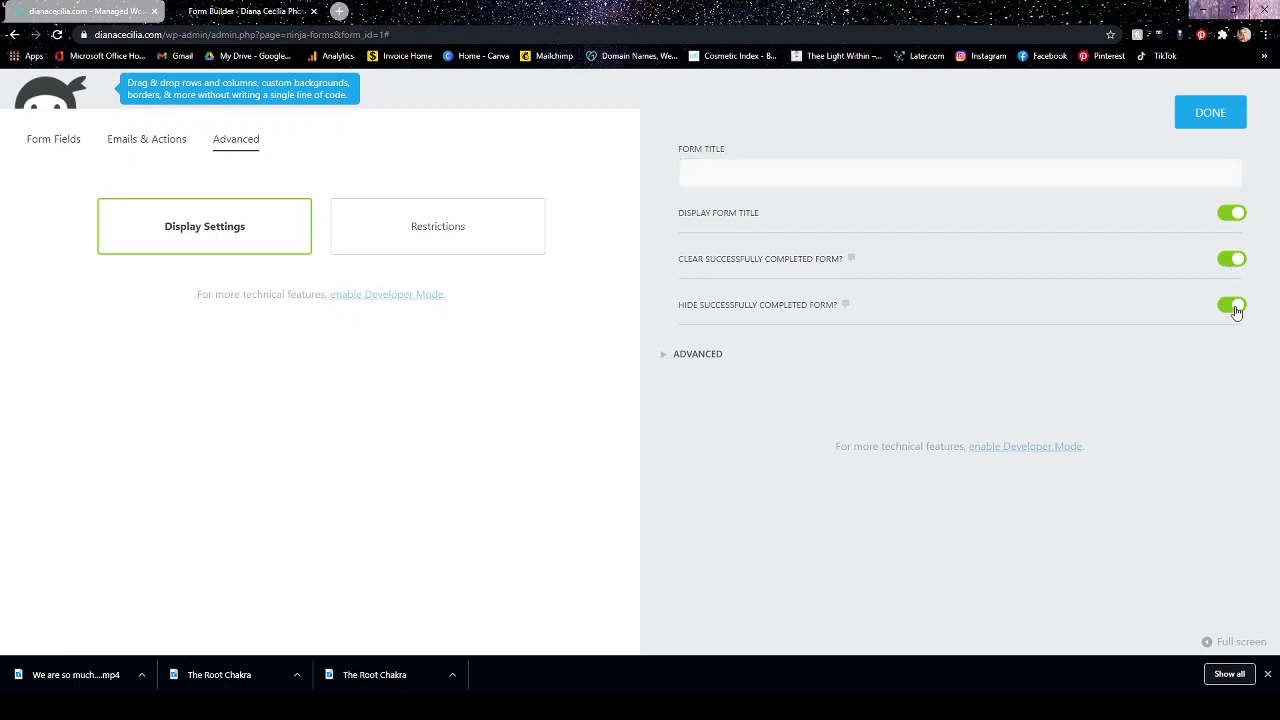
pyautogui.click(1234, 307)
pyautogui.click(1236, 261)
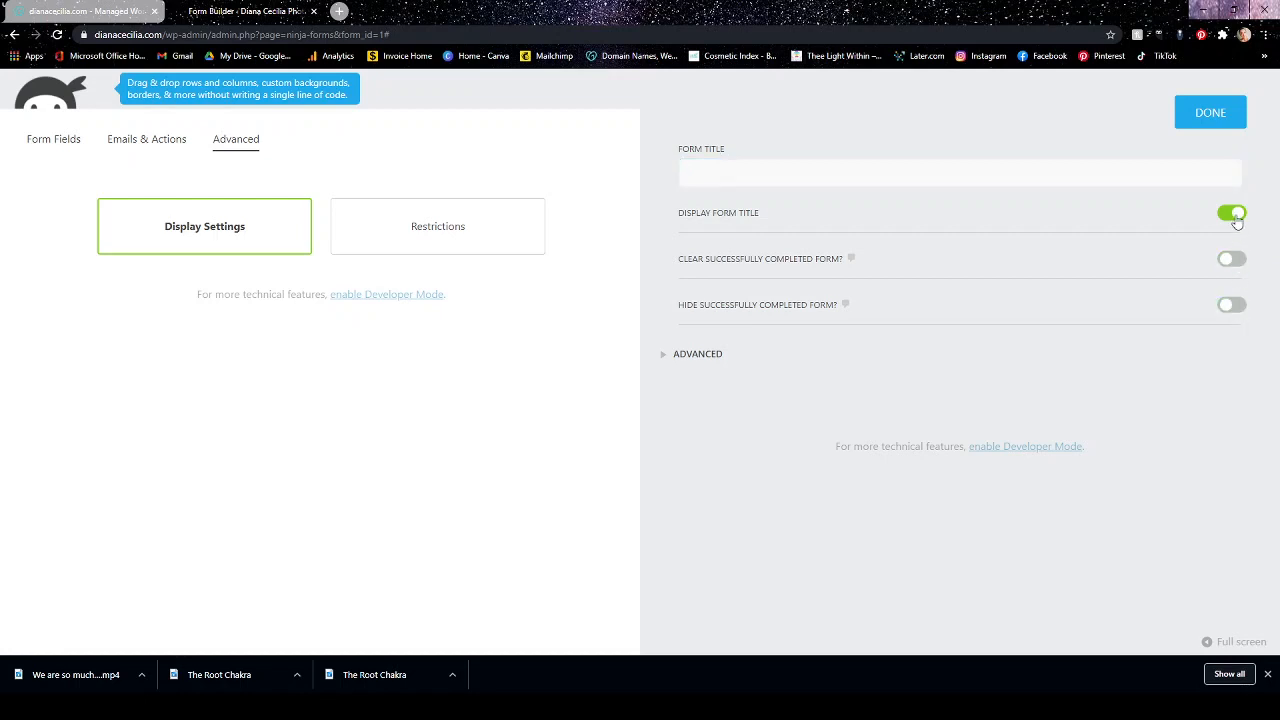
pyautogui.click(1232, 213)
pyautogui.click(1220, 118)
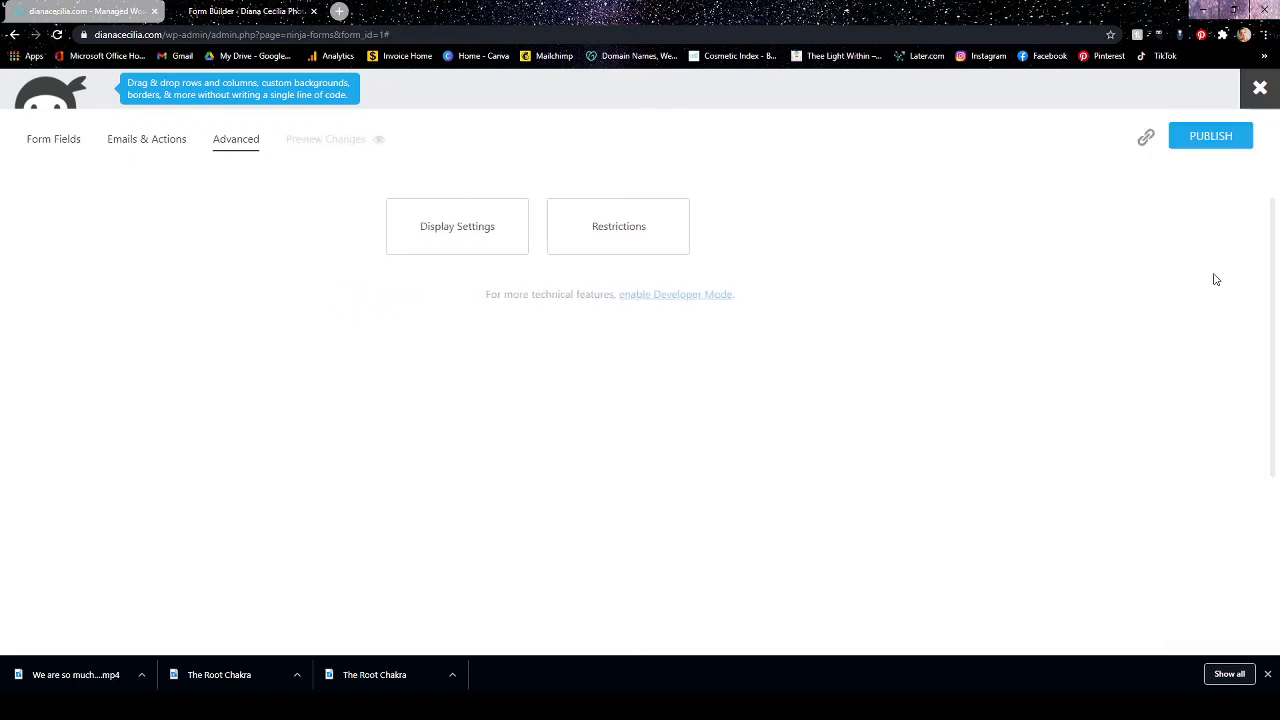
# Review the form's Restrictions settings without changing them, publish the form and close the builder.
pyautogui.click(640, 218)
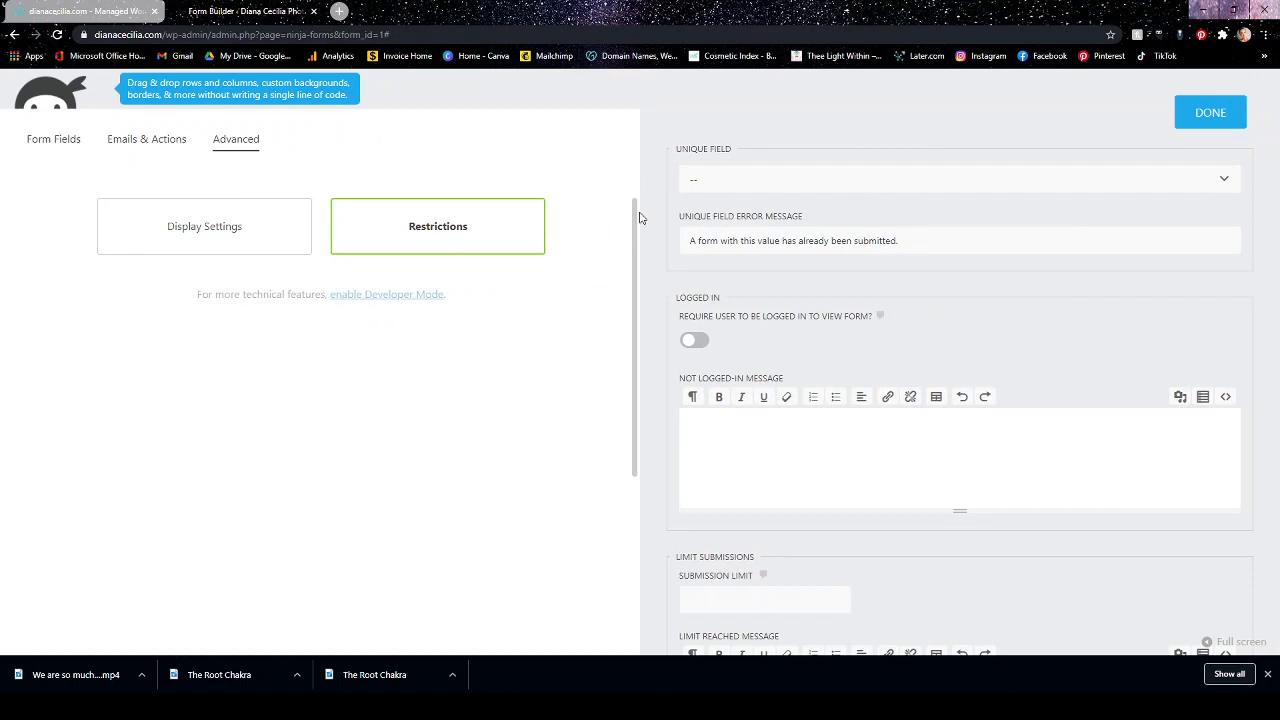
pyautogui.scroll(-2, 820, 277)
pyautogui.scroll(2, 820, 277)
pyautogui.click(1186, 118)
pyautogui.click(1220, 136)
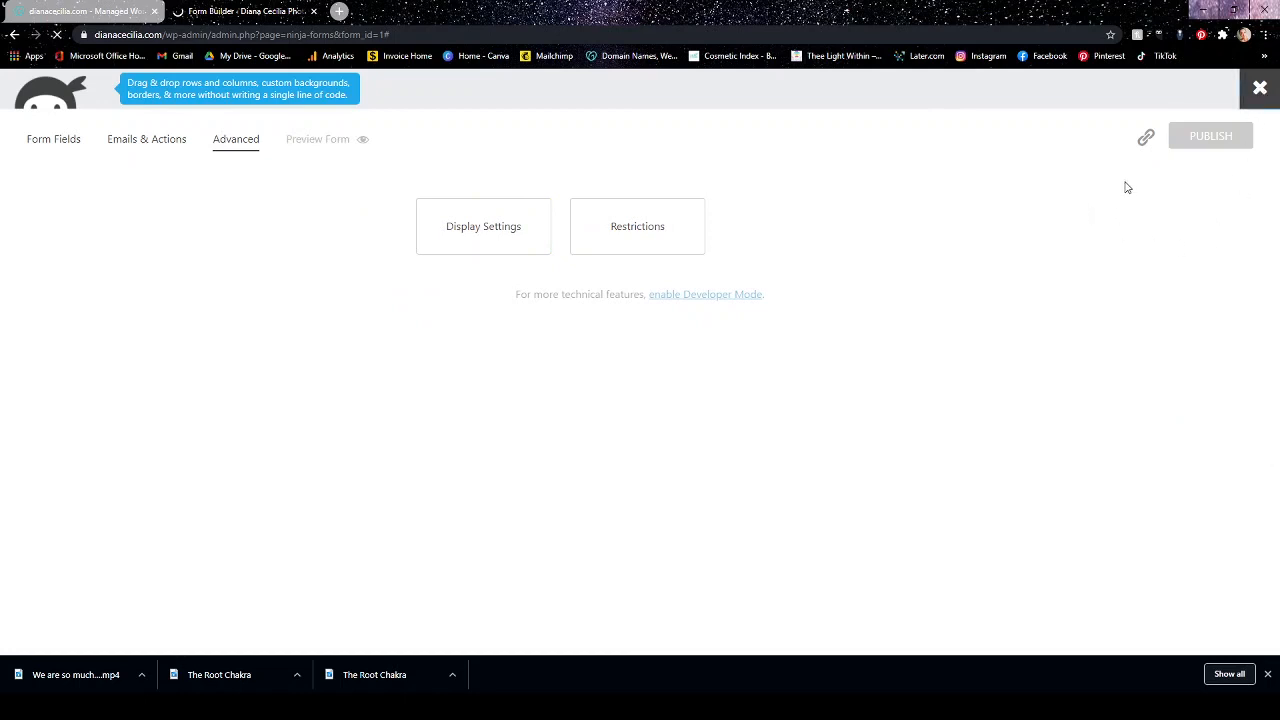
pyautogui.click(1260, 88)
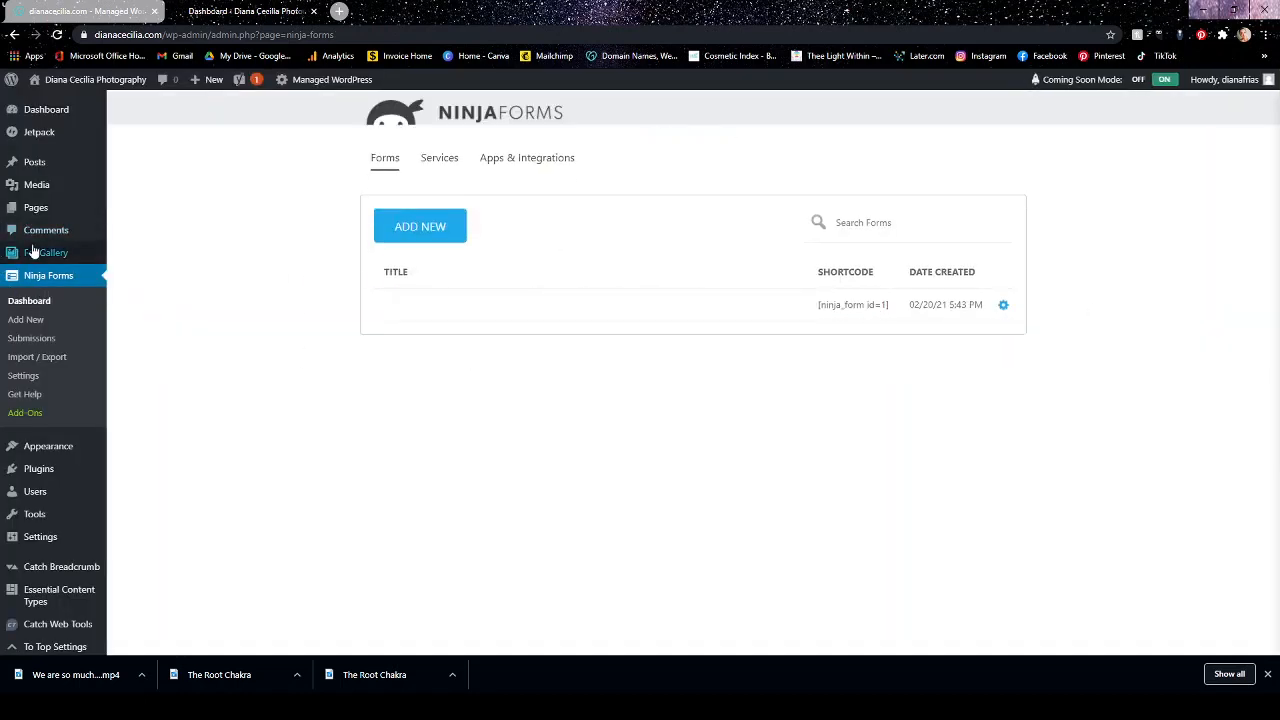
# Open the Contact page for editing from the site's page list and update it.
pyautogui.click(43, 213)
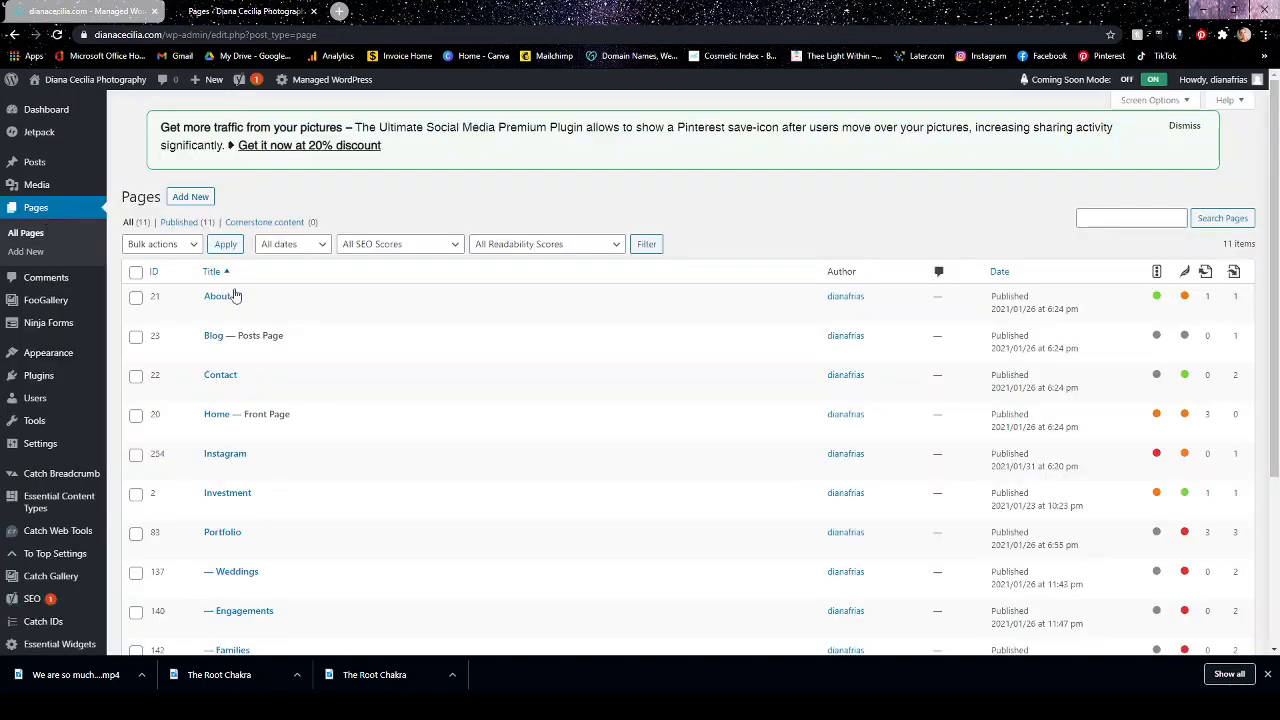
pyautogui.scroll(-2, 297, 374)
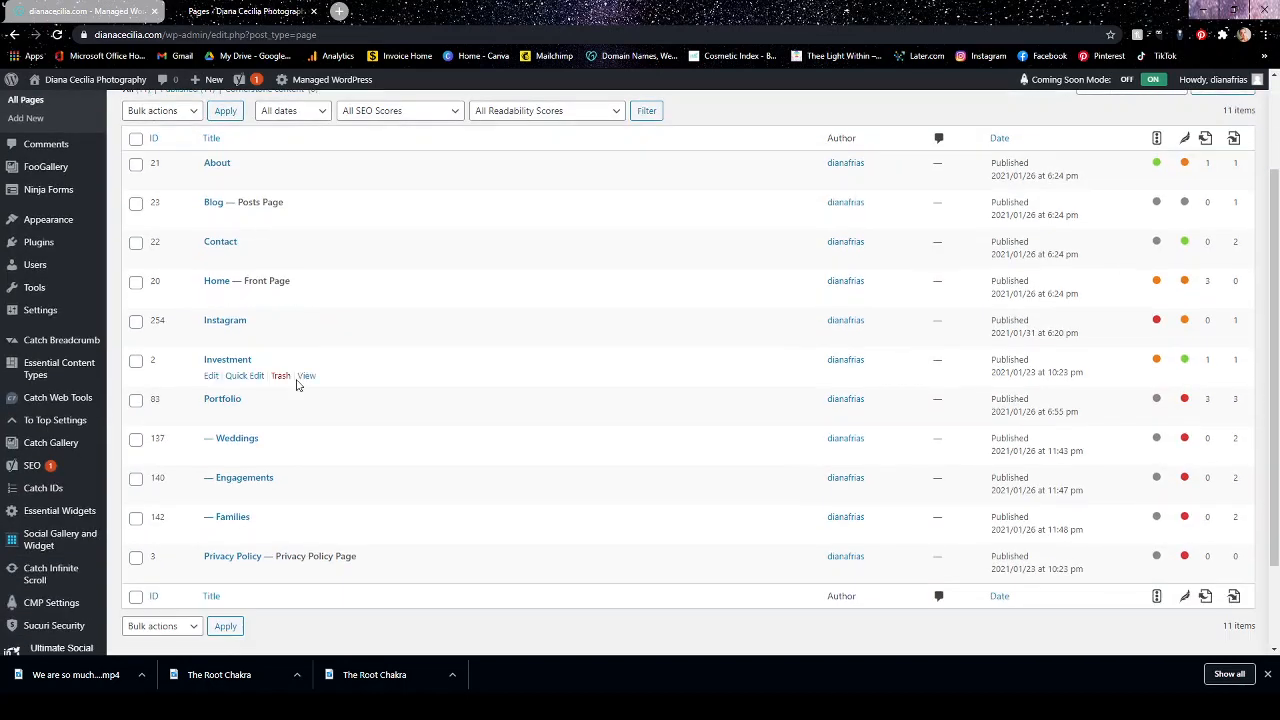
pyautogui.click(212, 243)
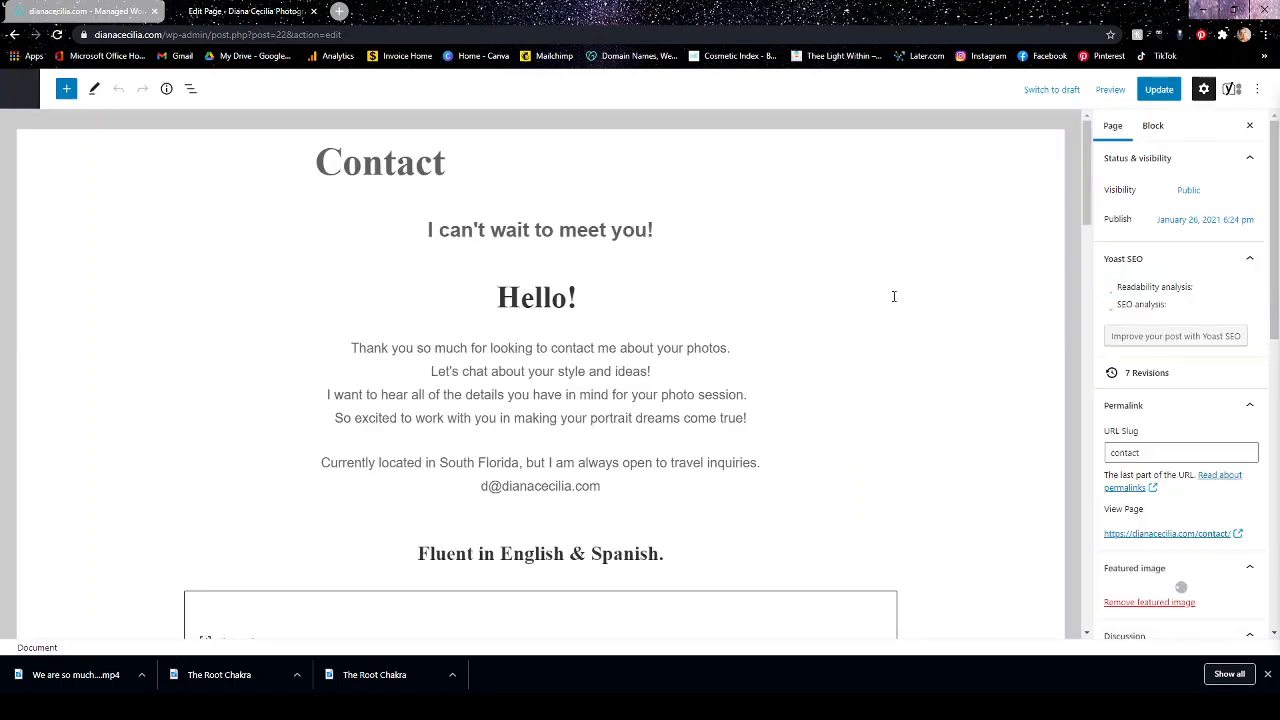
pyautogui.click(1158, 90)
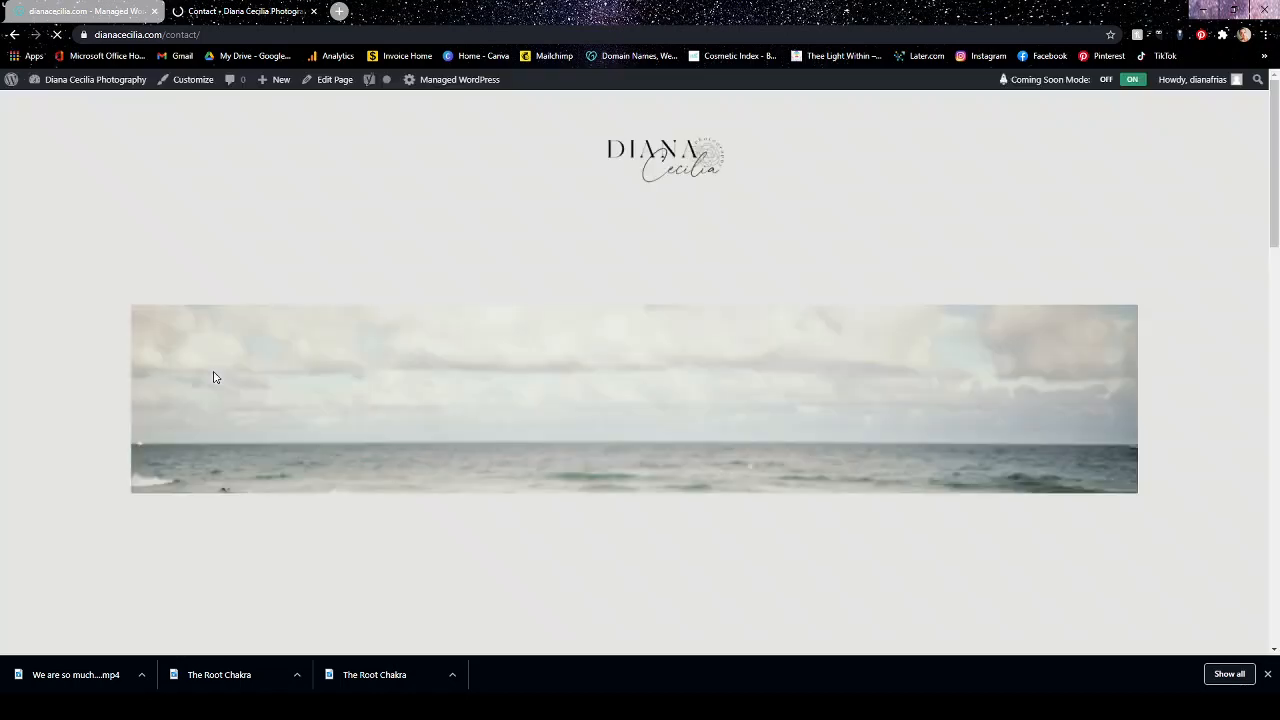
# Examine the embedded form on the live Contact page, checking its heading, field order and Submit button position.
pyautogui.scroll(-3, 817, 243)
pyautogui.scroll(-10, 817, 243)
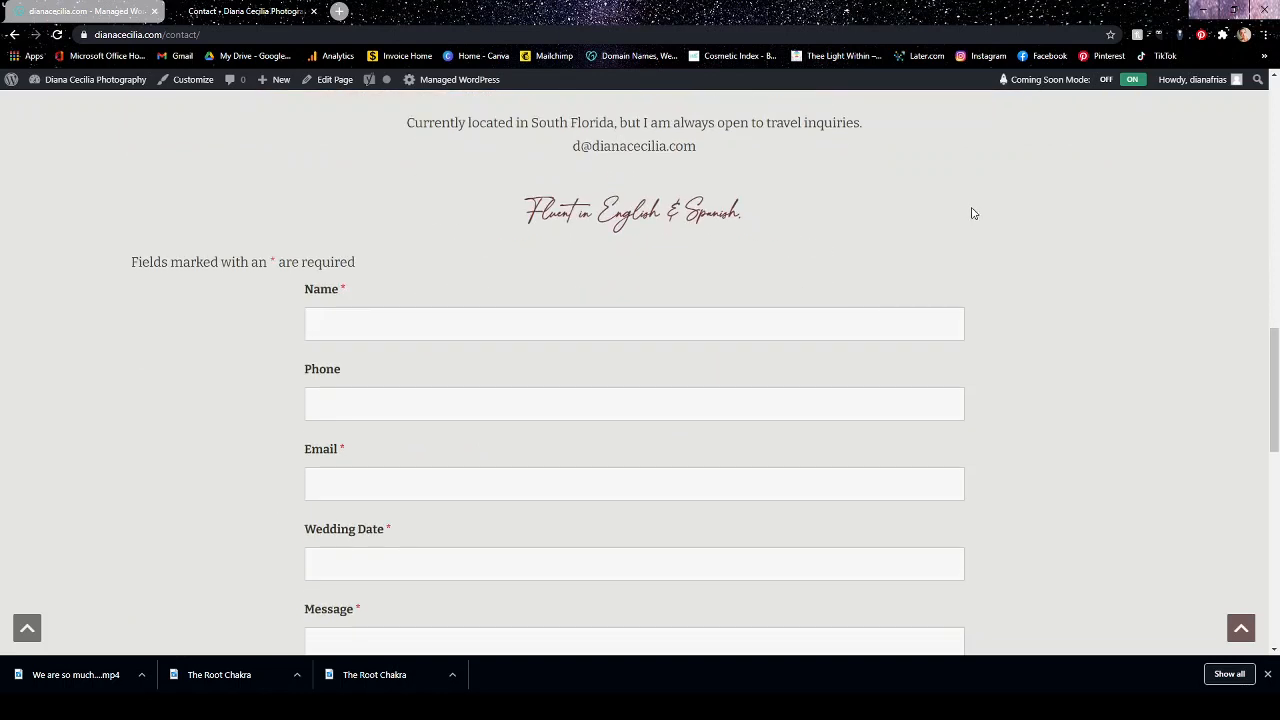
pyautogui.scroll(-5, 1007, 228)
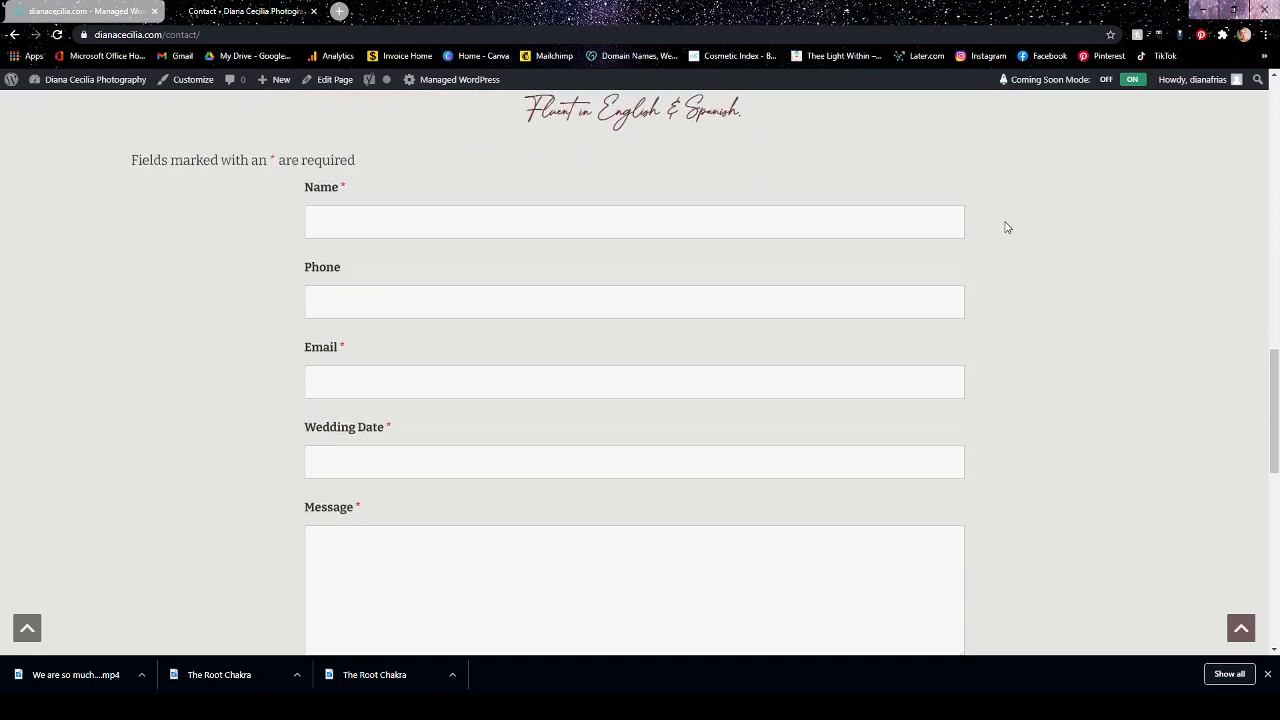
pyautogui.scroll(5, 1006, 230)
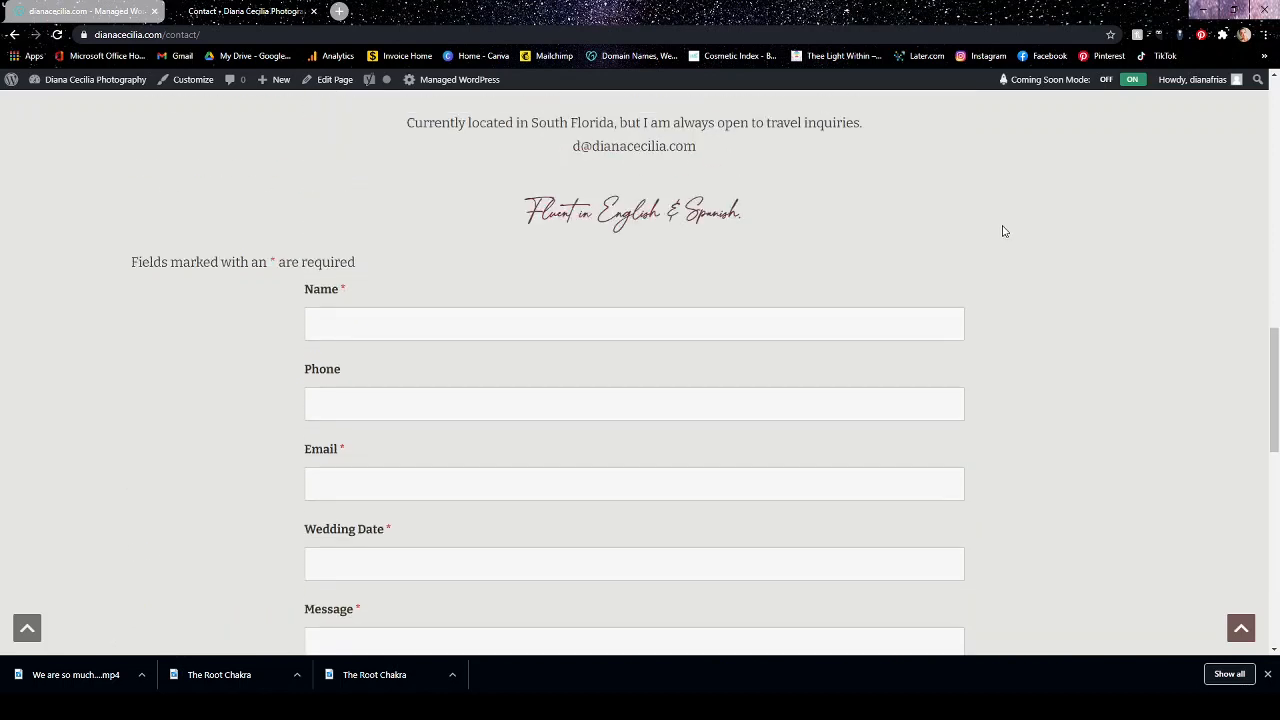
pyautogui.scroll(-5, 1004, 232)
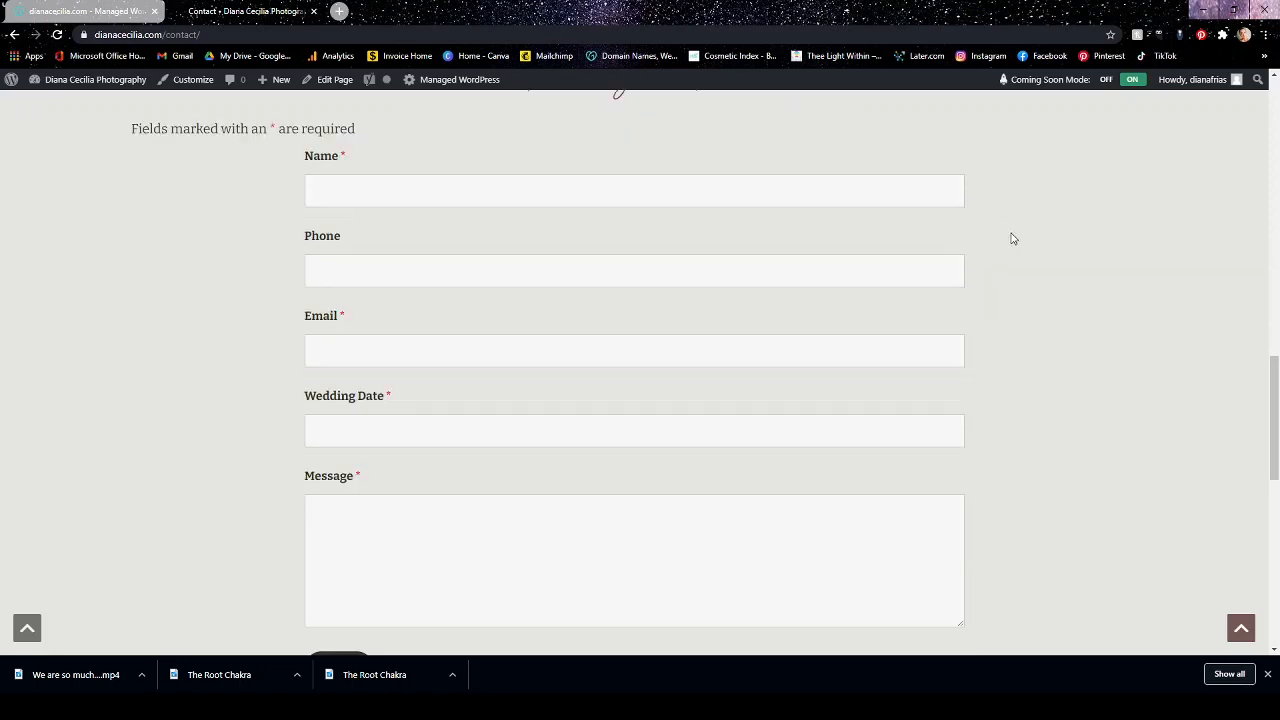
pyautogui.scroll(6, 1012, 240)
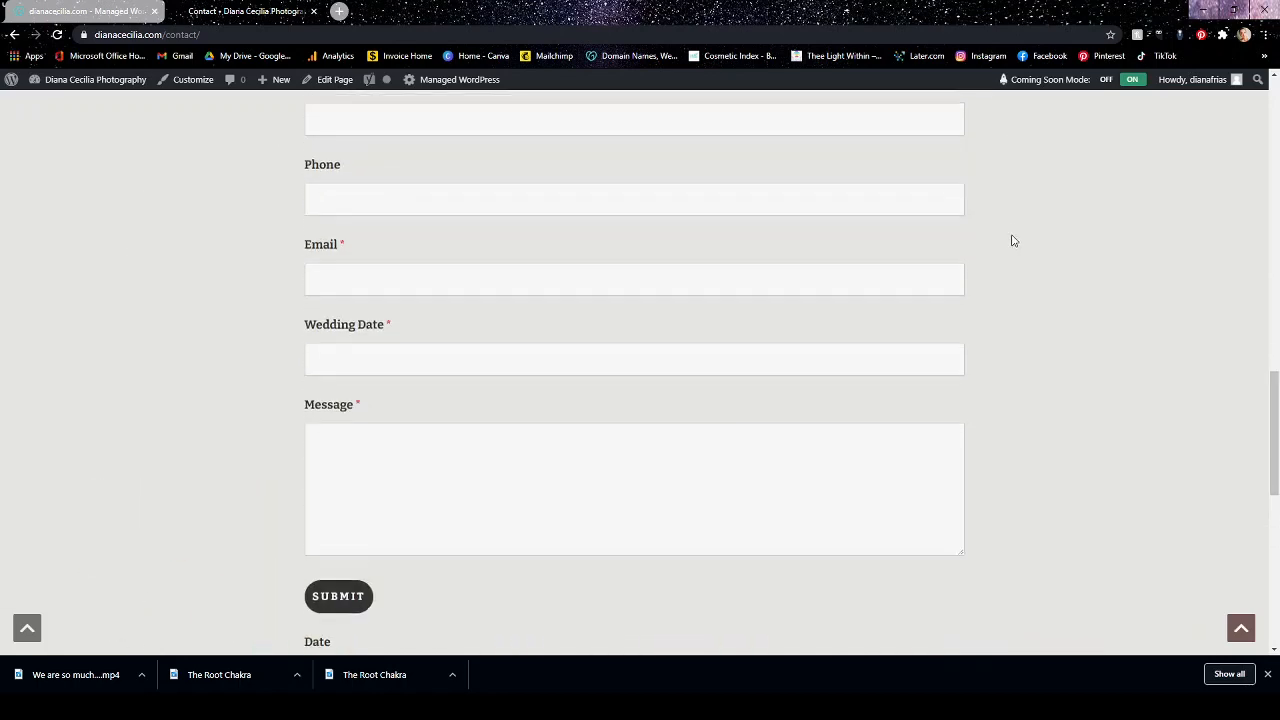
pyautogui.scroll(6, 1012, 240)
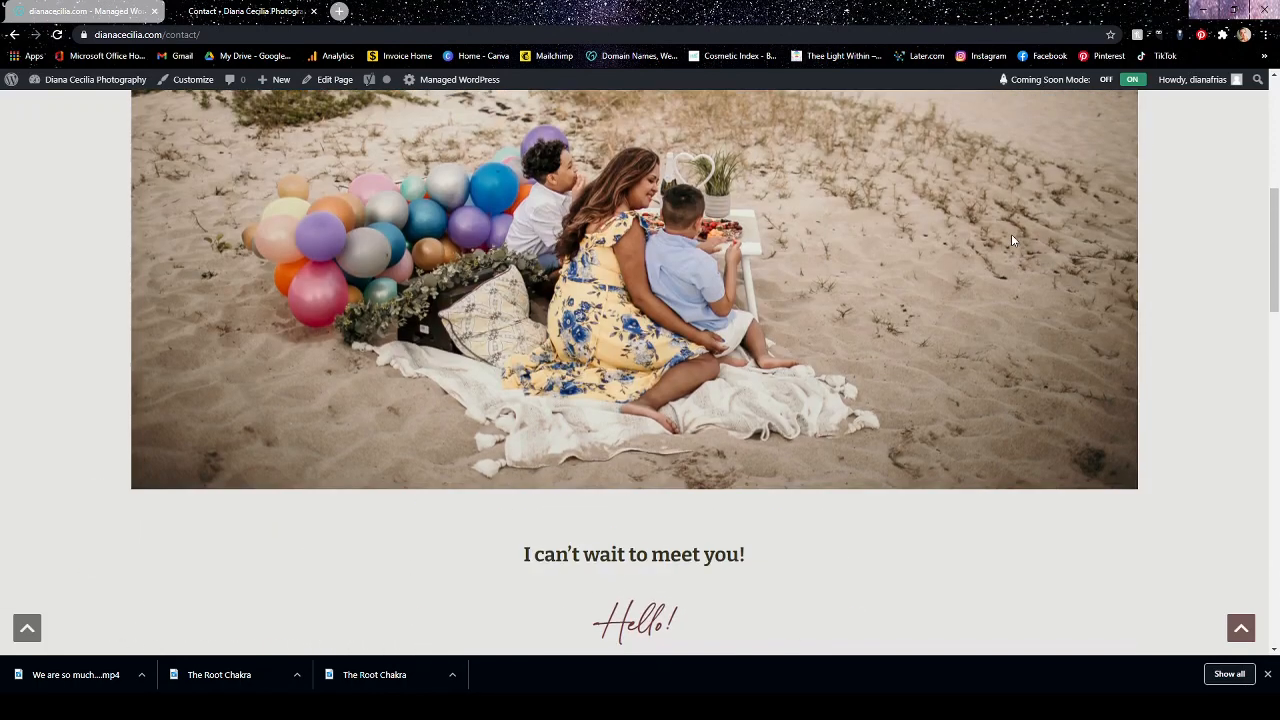
pyautogui.scroll(-12, 1011, 242)
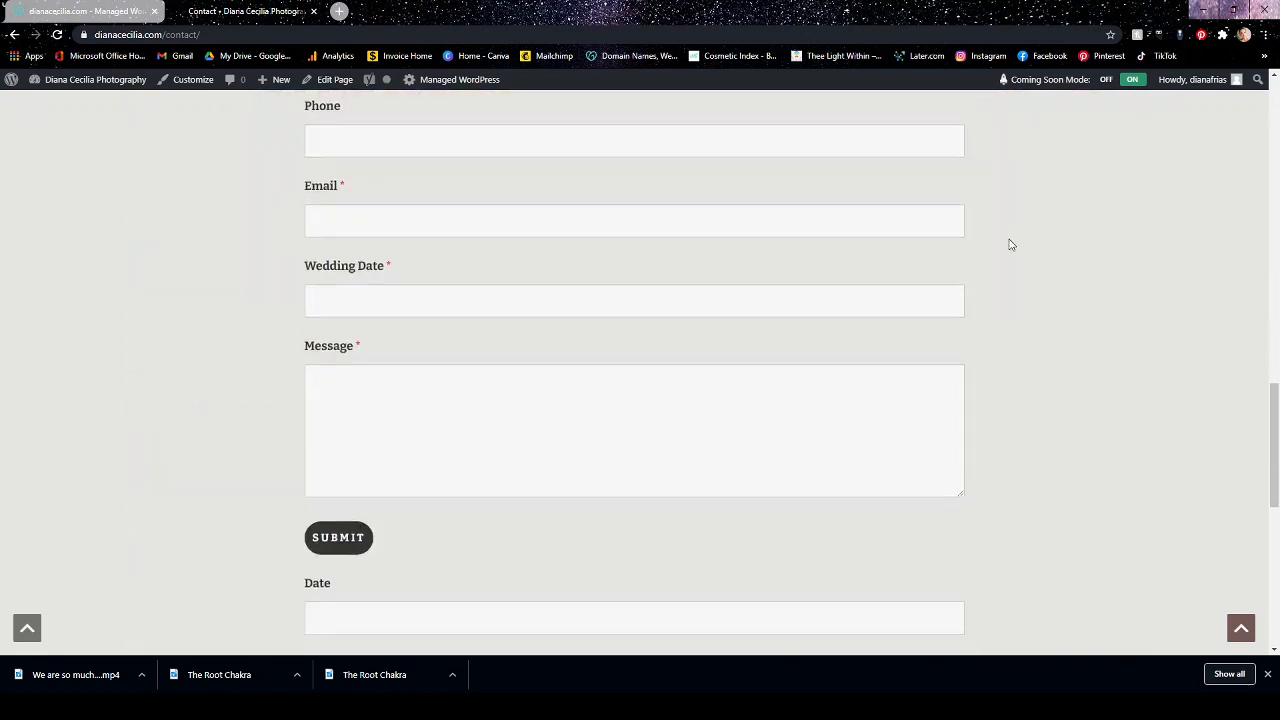
pyautogui.scroll(3, 1011, 245)
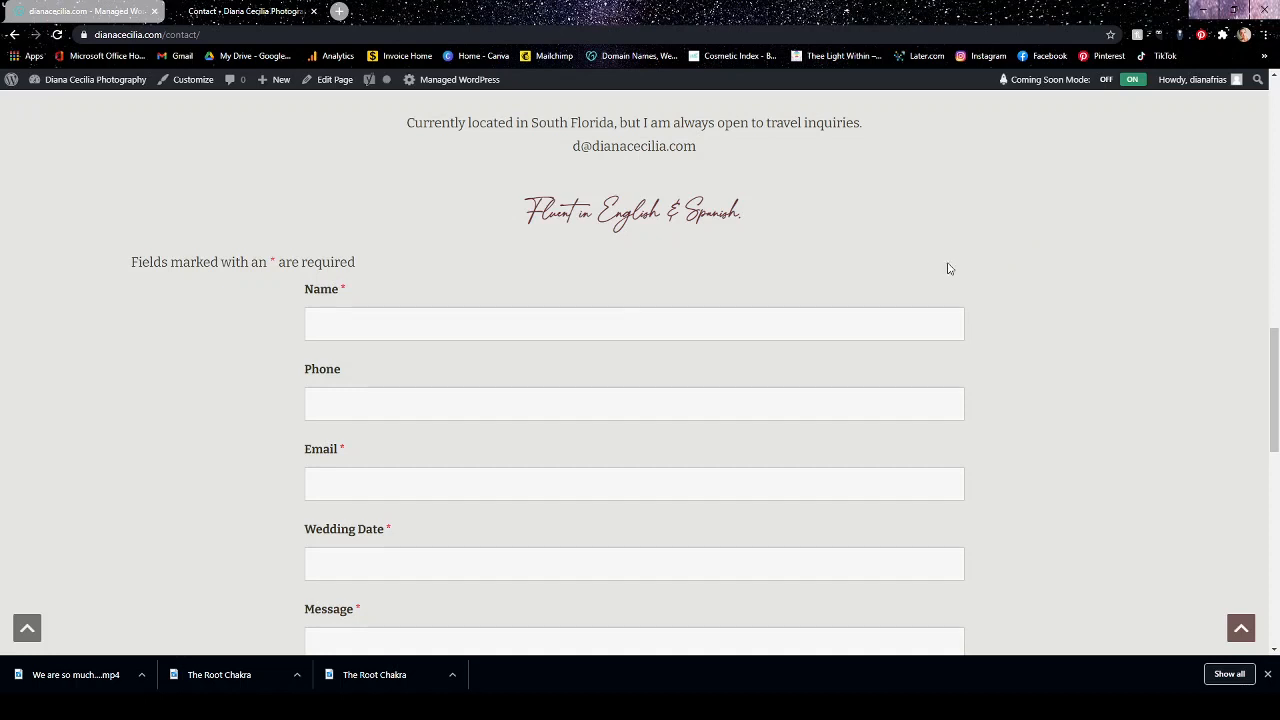
pyautogui.scroll(-2, 508, 374)
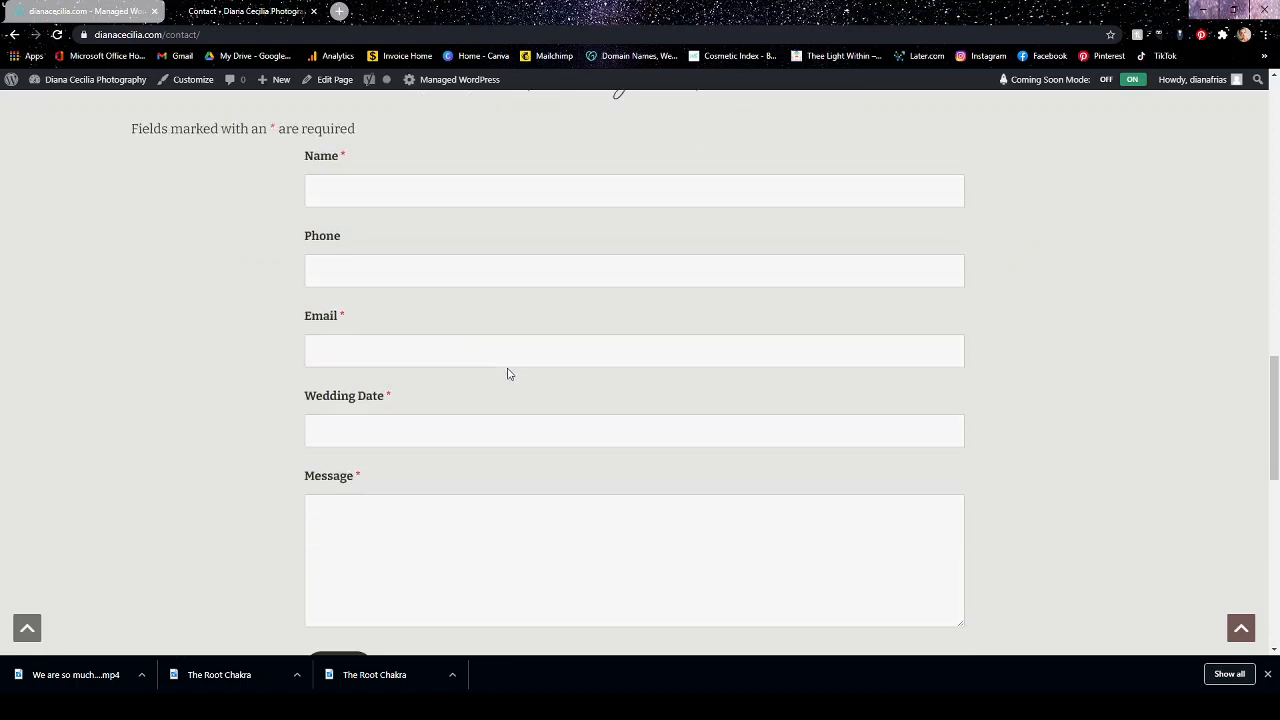
pyautogui.scroll(15, 512, 372)
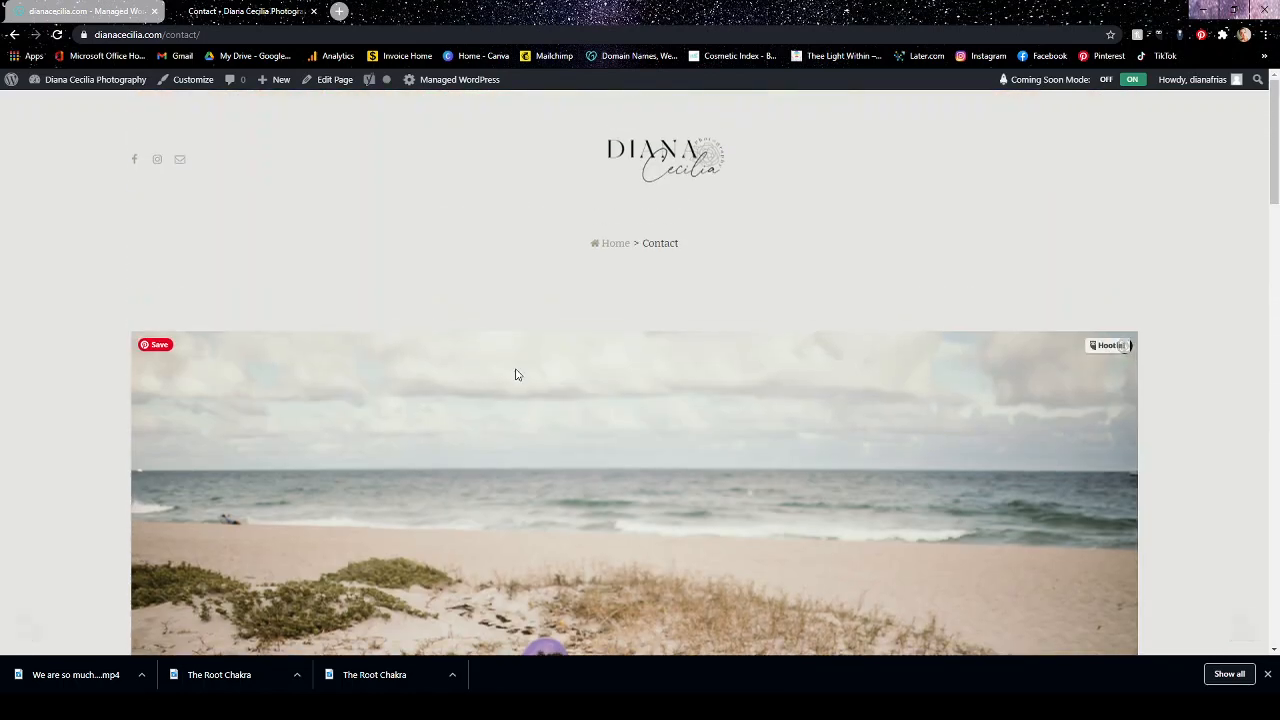
# Return to the Ninja Forms dashboard and open the form with shortcode [ninja_form id=1] for editing.
pyautogui.click(335, 79)
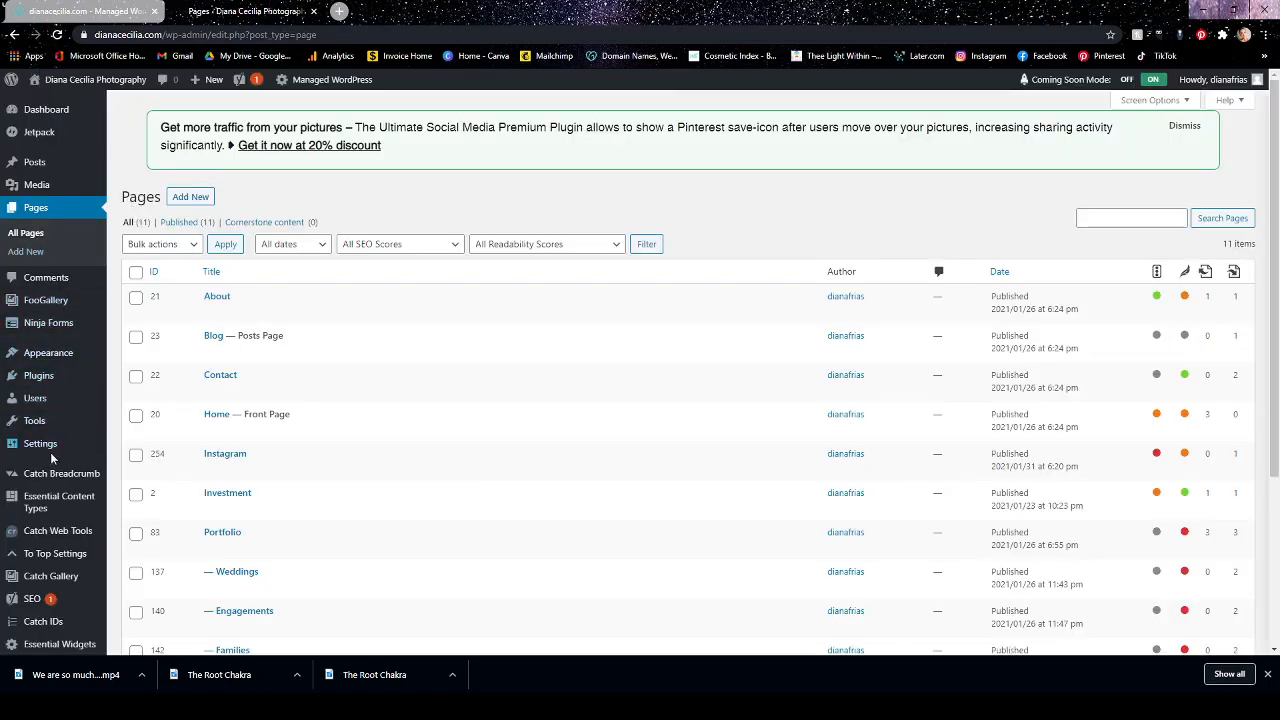
pyautogui.moveTo(40, 199)
pyautogui.moveTo(50, 330)
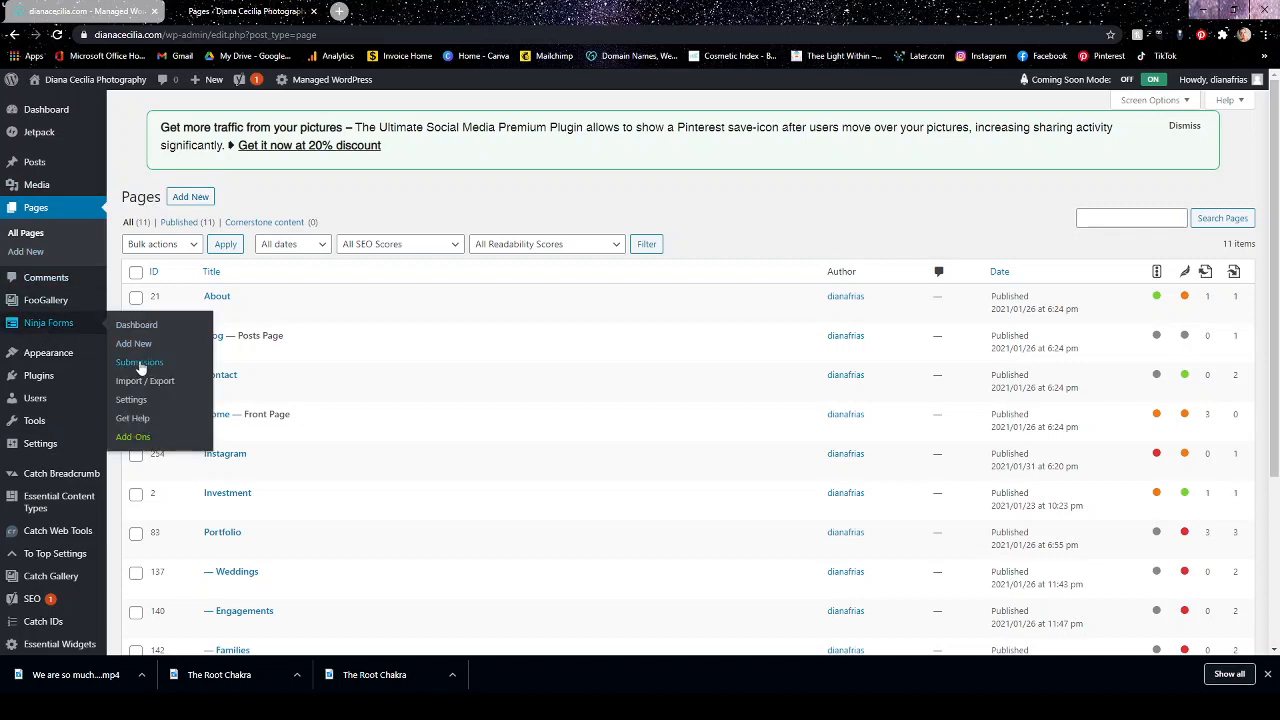
pyautogui.click(137, 327)
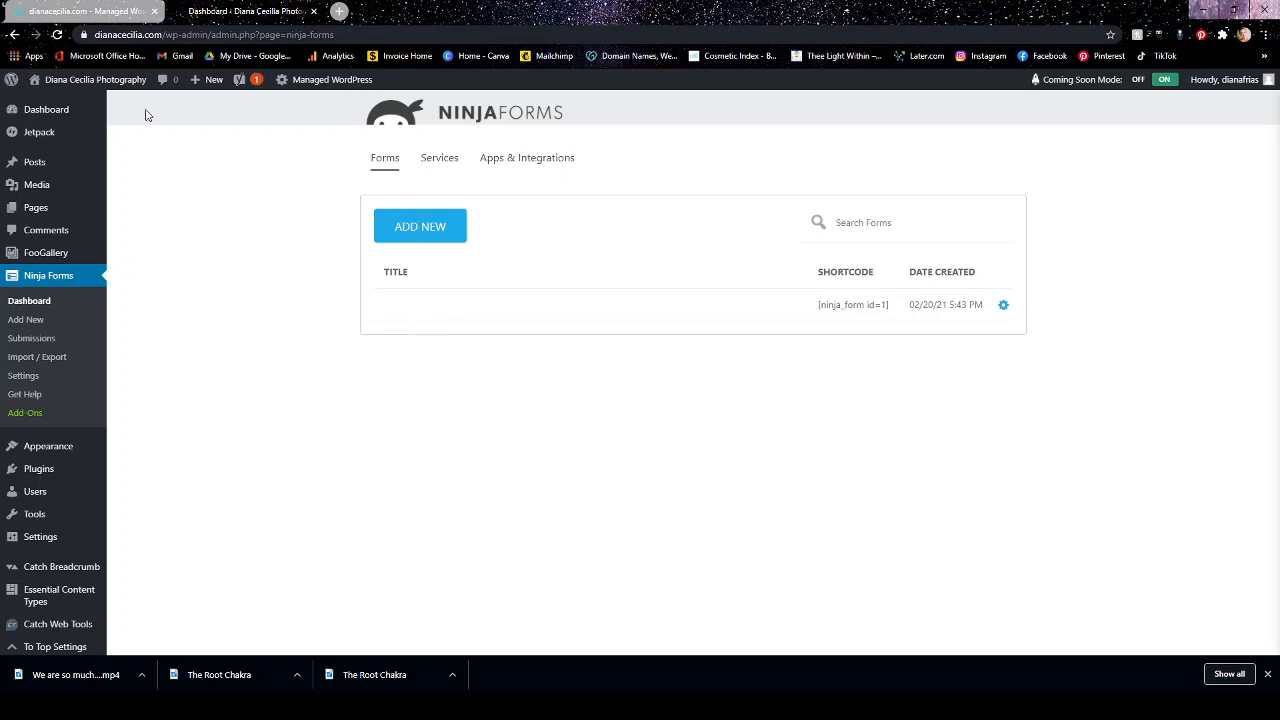
pyautogui.click(57, 34)
pyautogui.click(1003, 306)
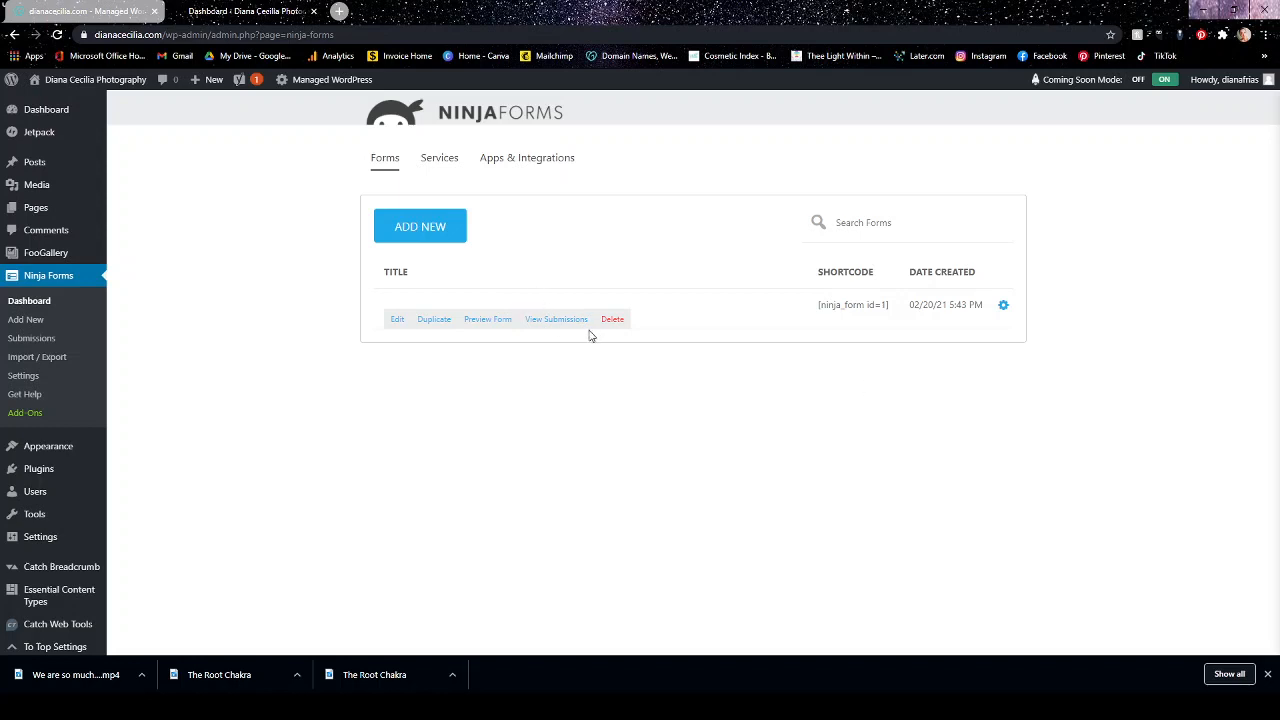
pyautogui.click(405, 325)
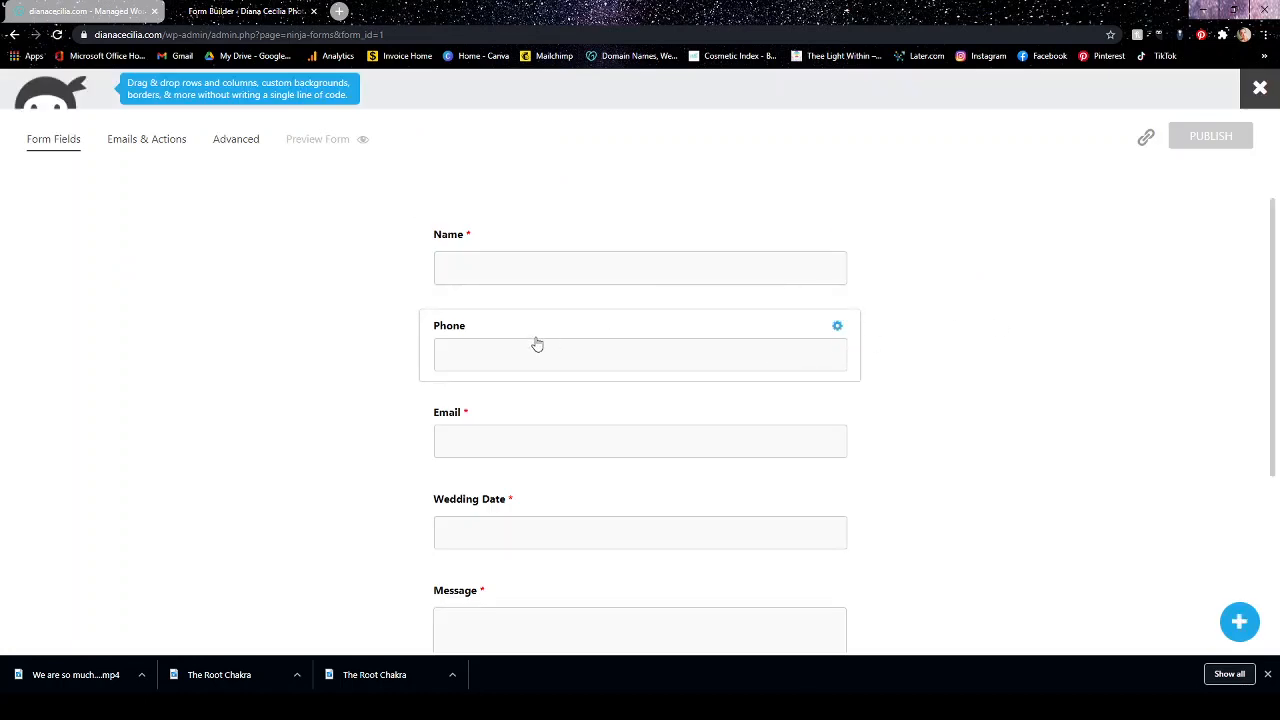
# Make the form's Phone field required, publish the change and close the form builder.
pyautogui.click(837, 326)
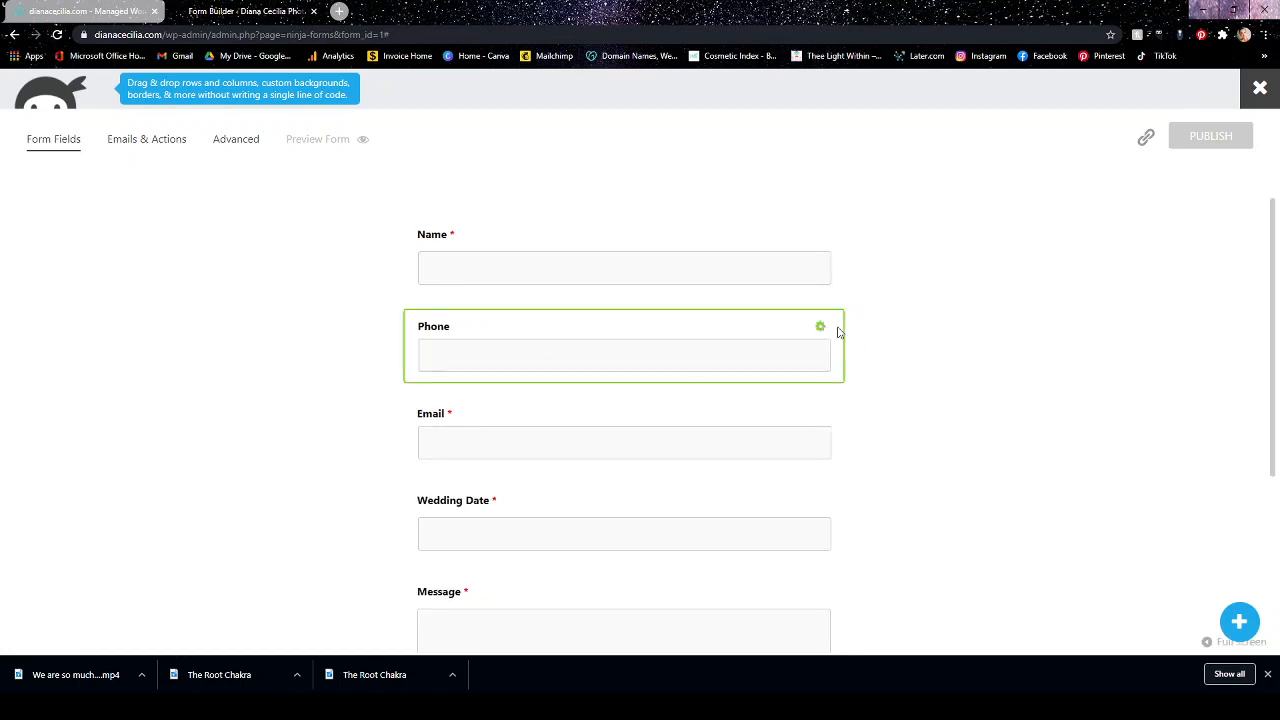
pyautogui.click(988, 201)
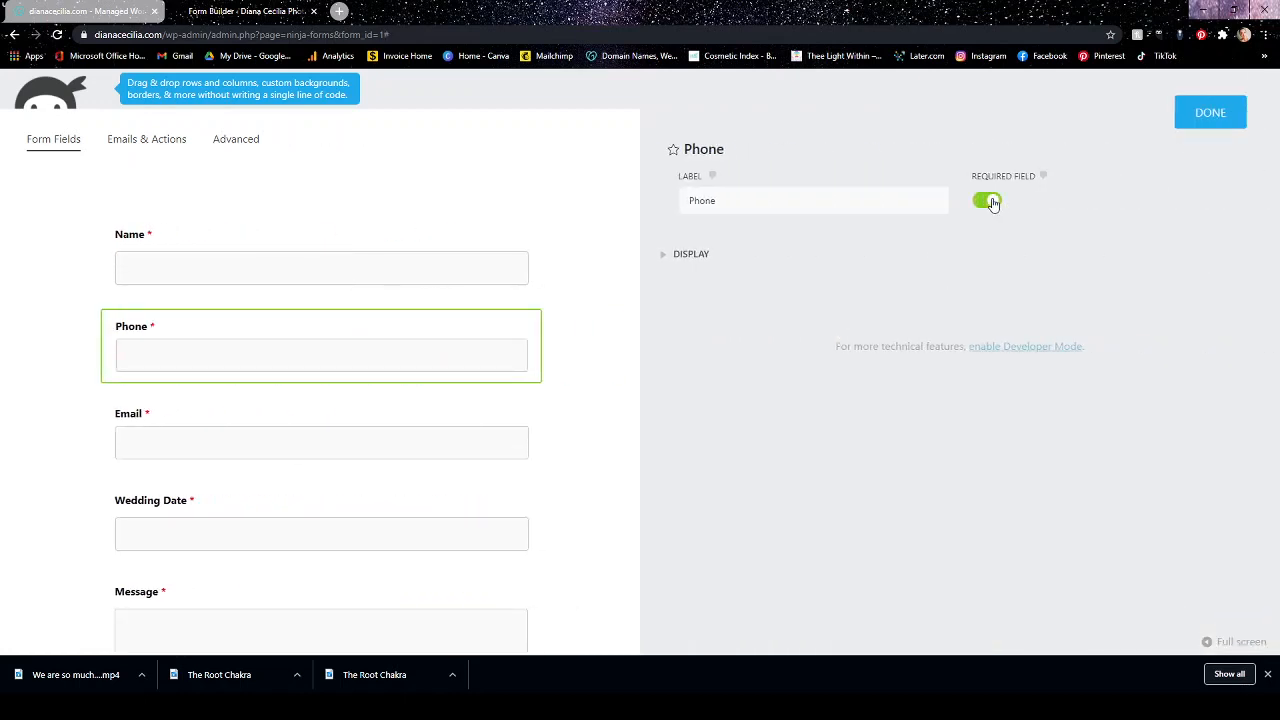
pyautogui.click(1216, 115)
pyautogui.scroll(-3, 950, 343)
pyautogui.scroll(3, 949, 343)
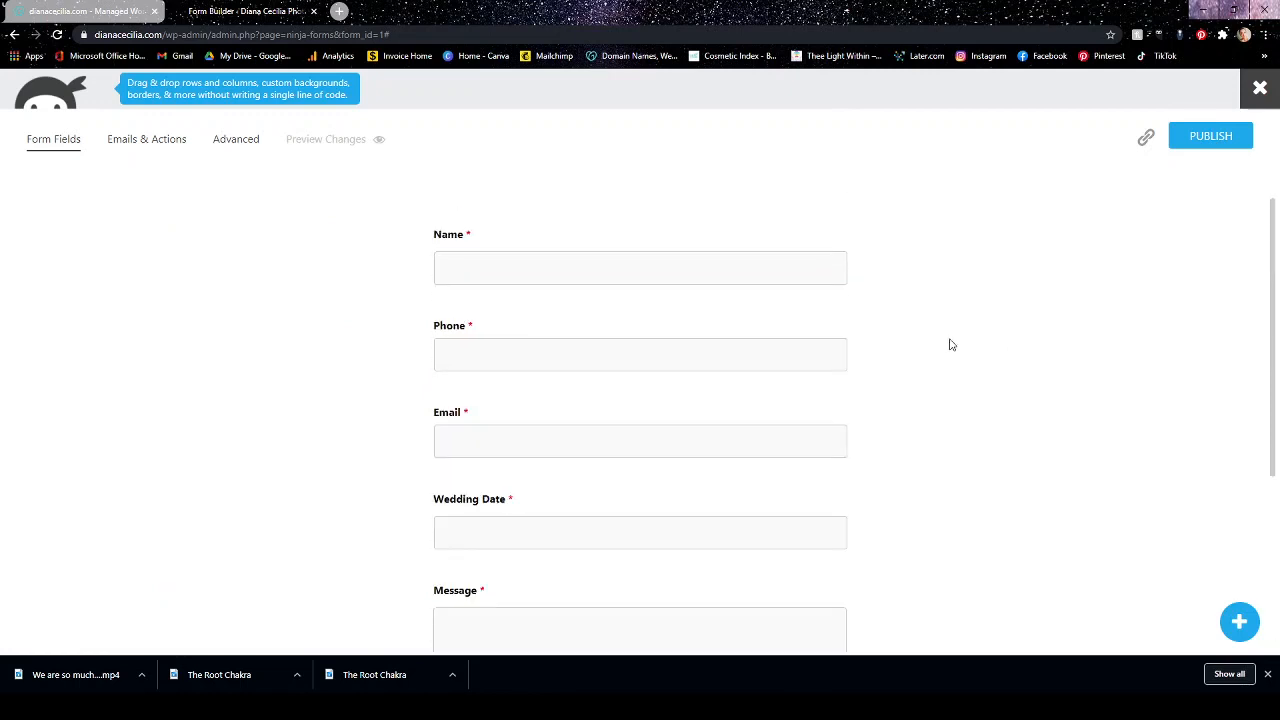
pyautogui.click(1220, 136)
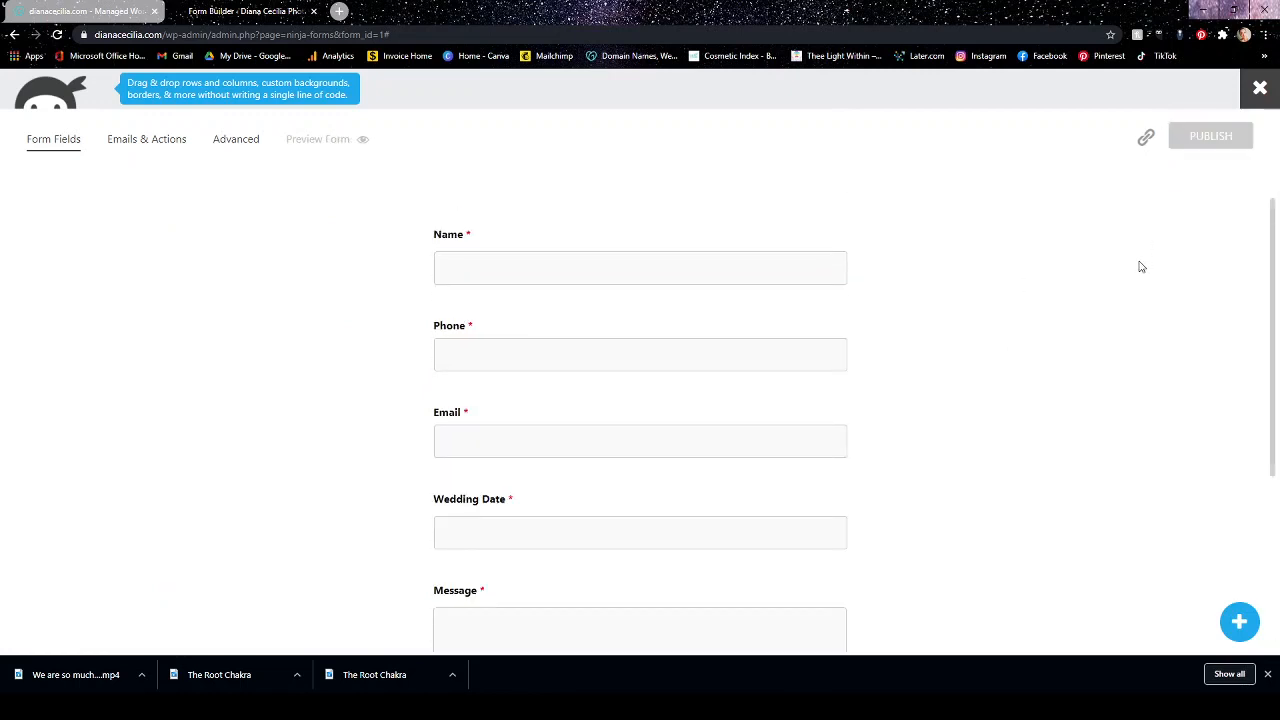
pyautogui.click(1250, 88)
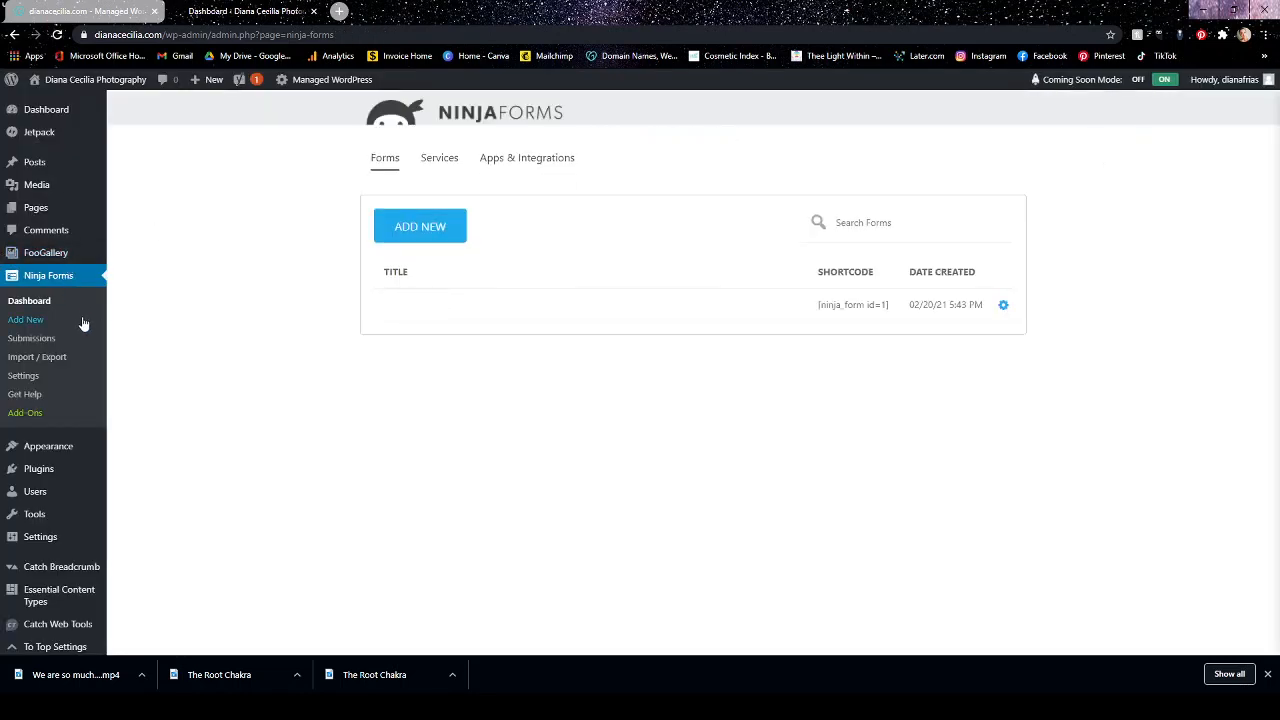
# Go from the Ninja Forms dashboard to the installed plugins list and open the page for adding new plugins.
pyautogui.scroll(-1, 66, 340)
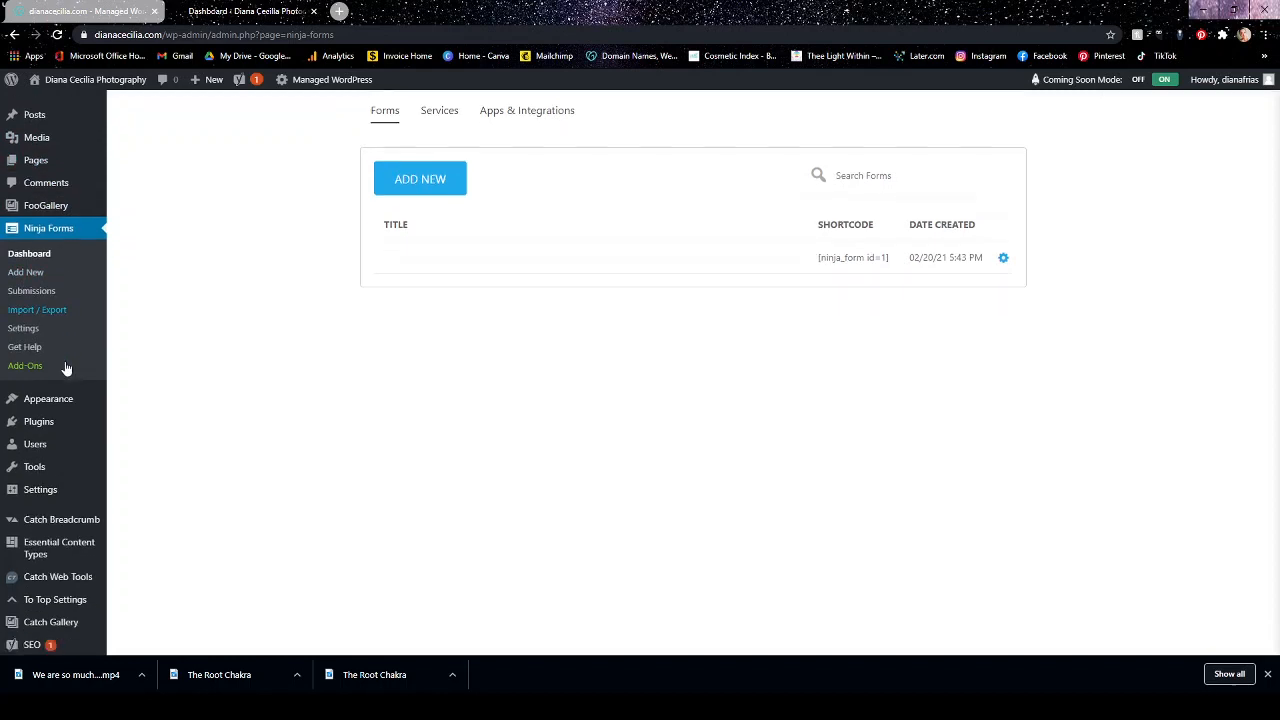
pyautogui.moveTo(73, 388)
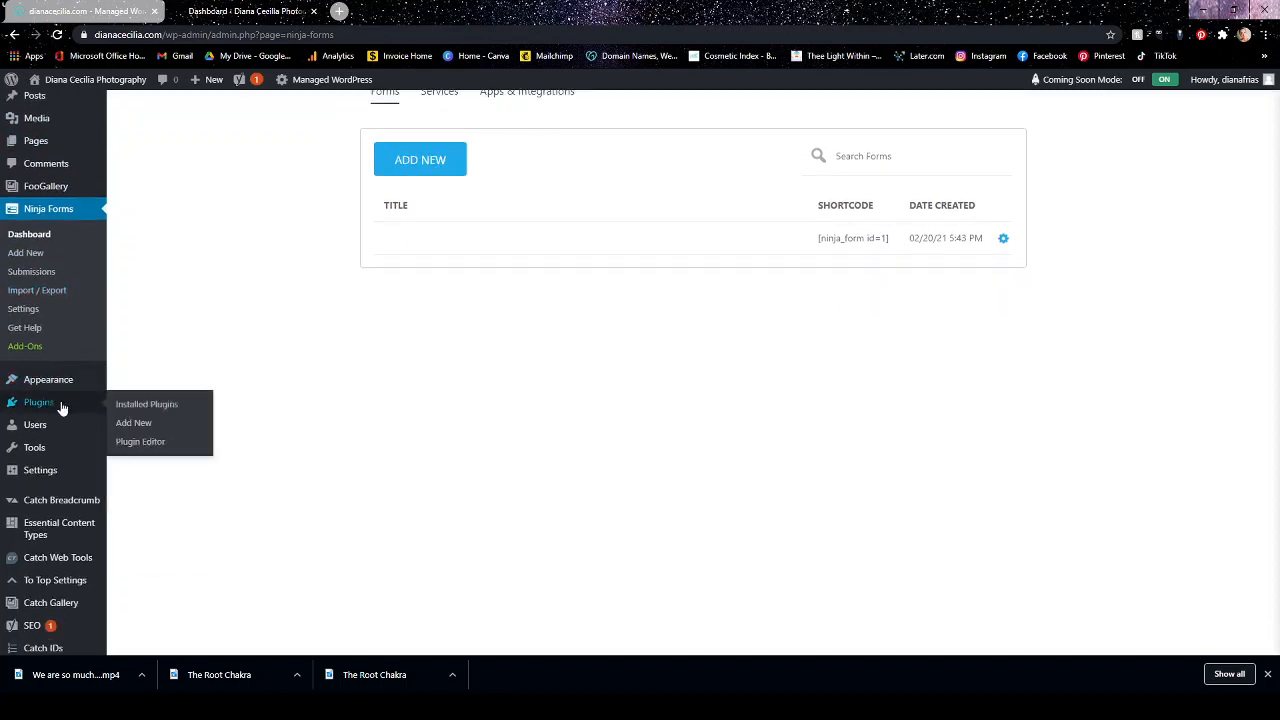
pyautogui.scroll(-1, 62, 406)
pyautogui.click(47, 336)
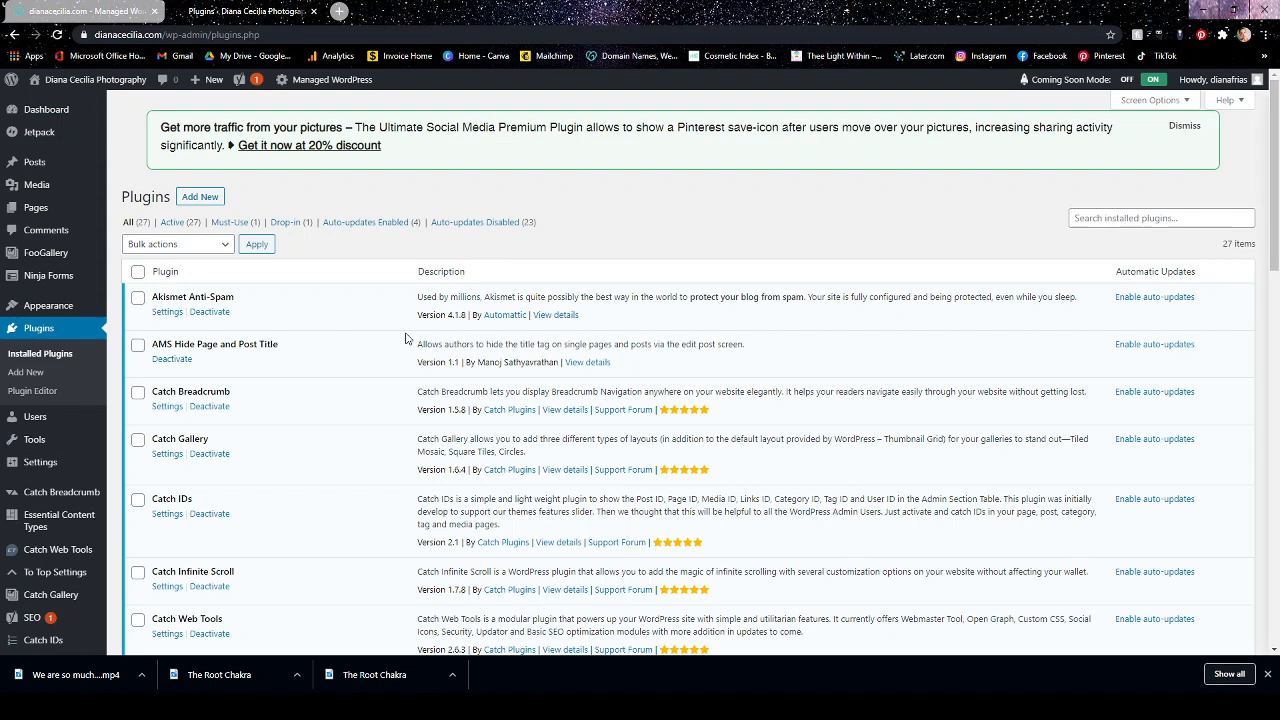
pyautogui.click(202, 201)
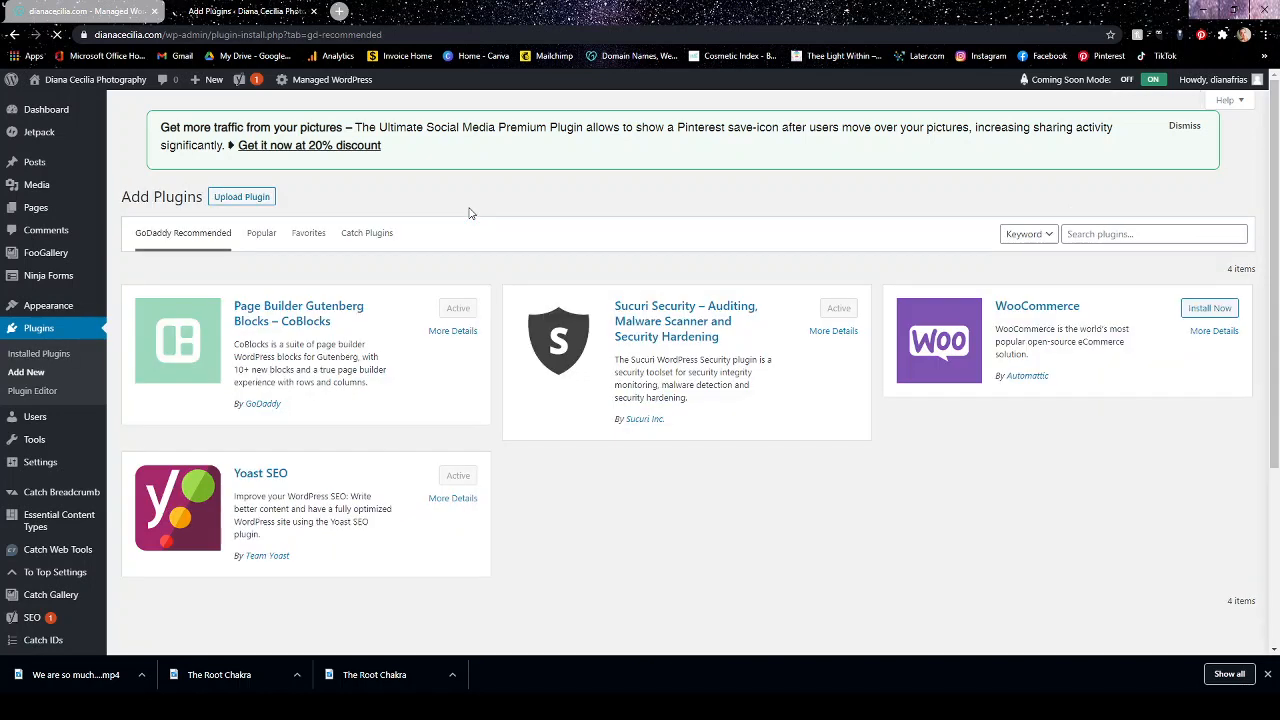
# Search the plugin directory by keyword for "Hide page title".
pyautogui.click(1087, 232)
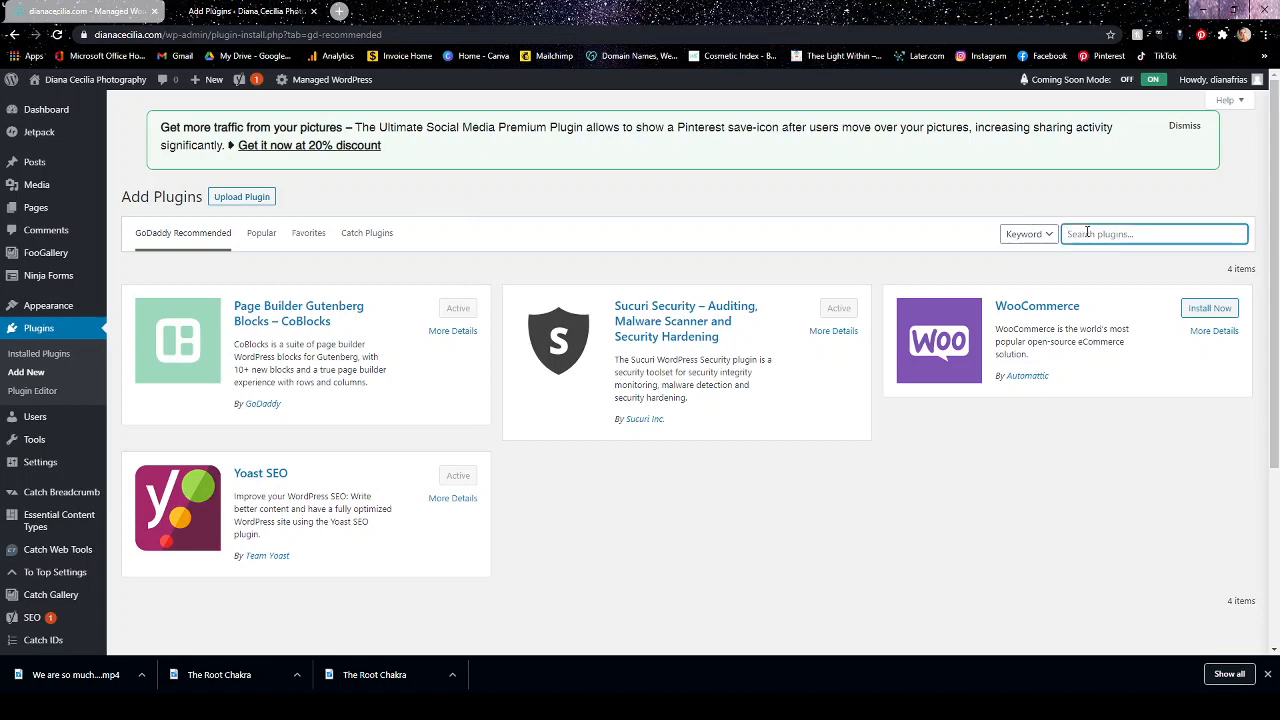
pyautogui.write('hide page tille')
pyautogui.hotkey('ctrl', 'a')
pyautogui.write('Hide')
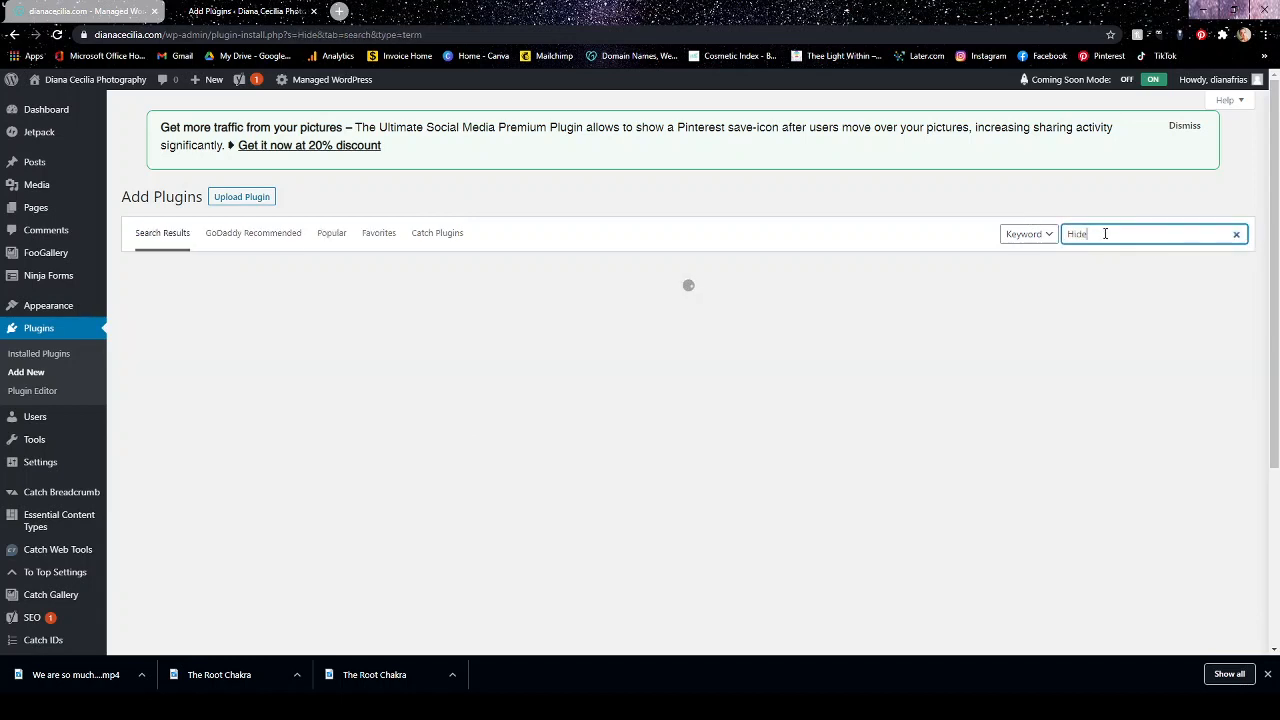
pyautogui.write(' page titl')
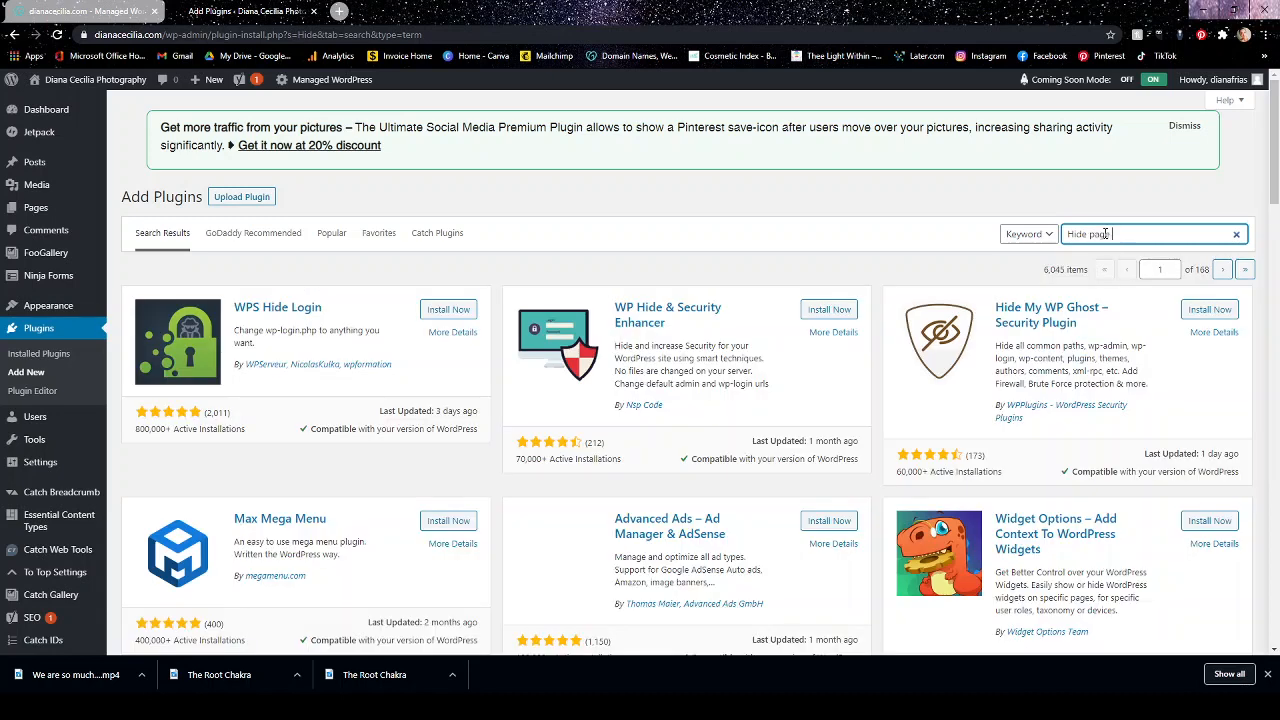
pyautogui.write('e')
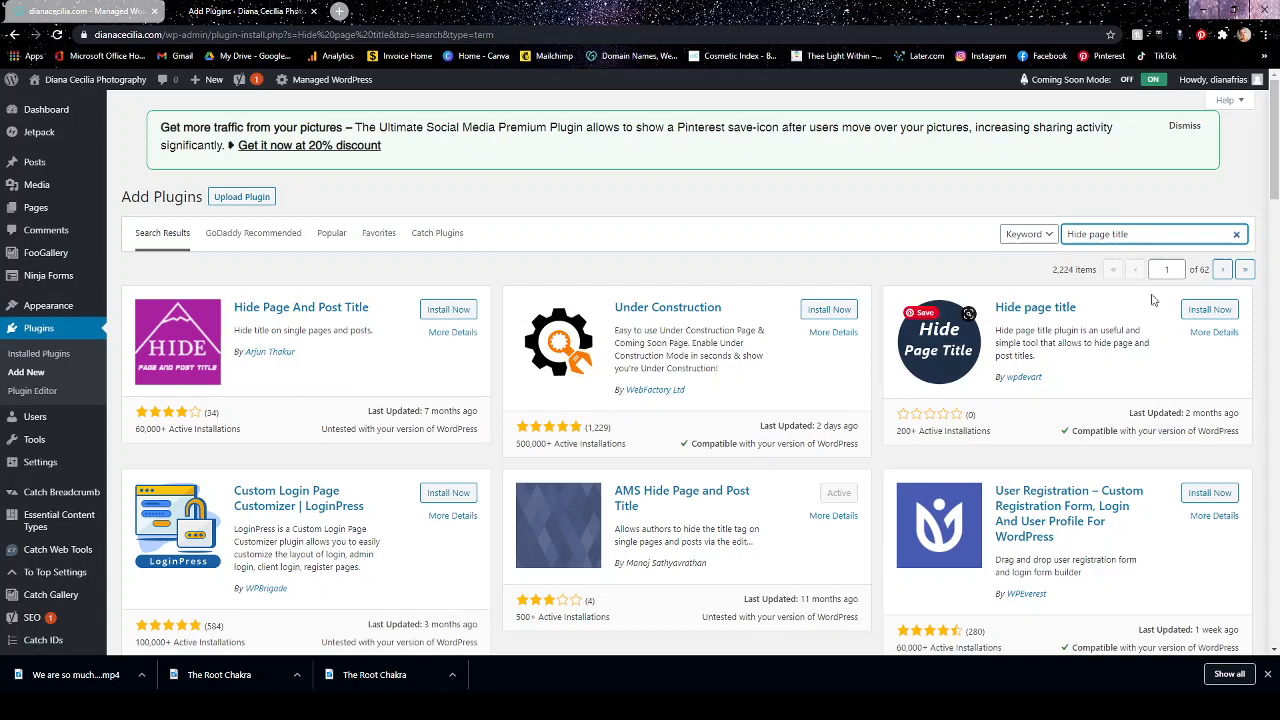
# Clear the "Hide page title" term from the plugin search.
pyautogui.tripleClick(1166, 228)
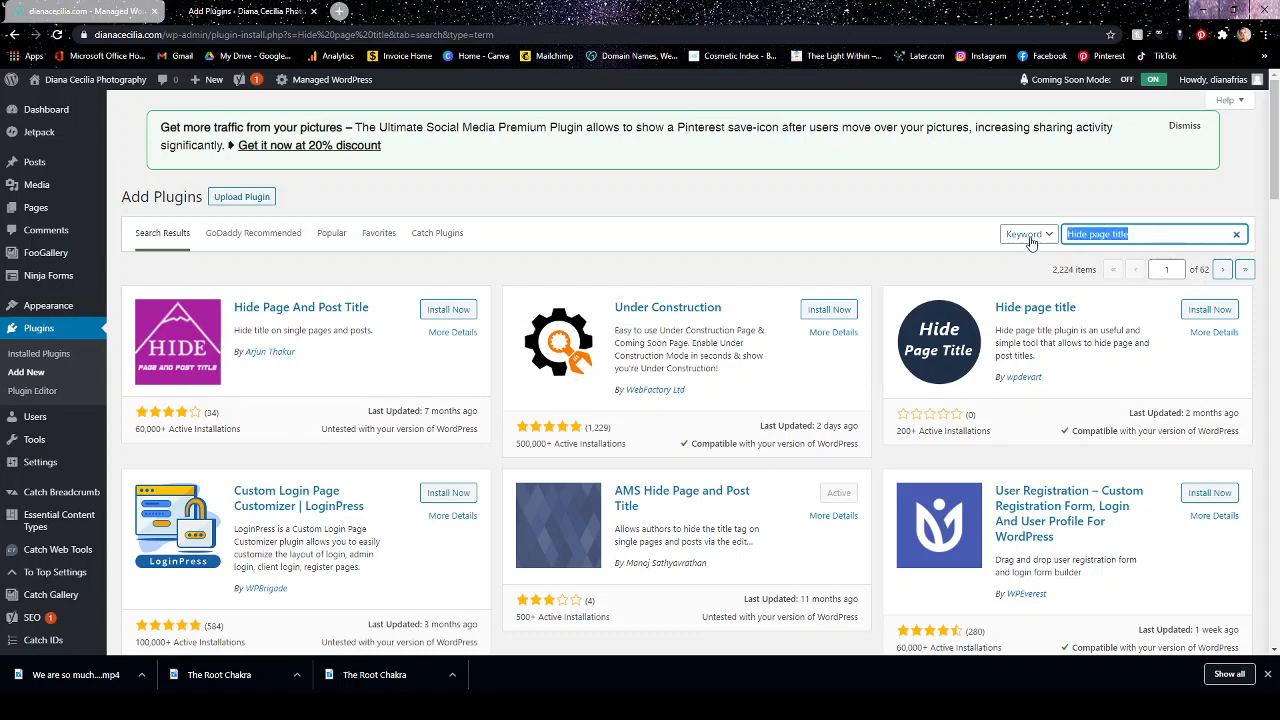
pyautogui.press('BackSpace')
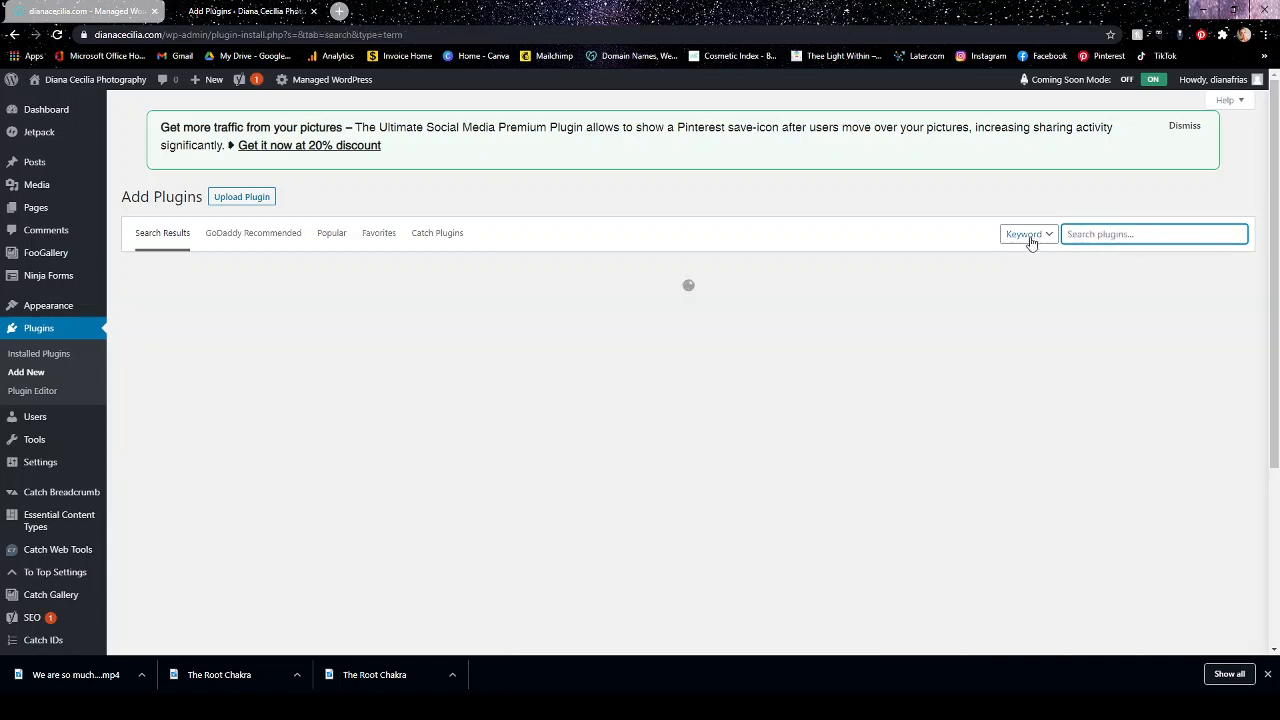
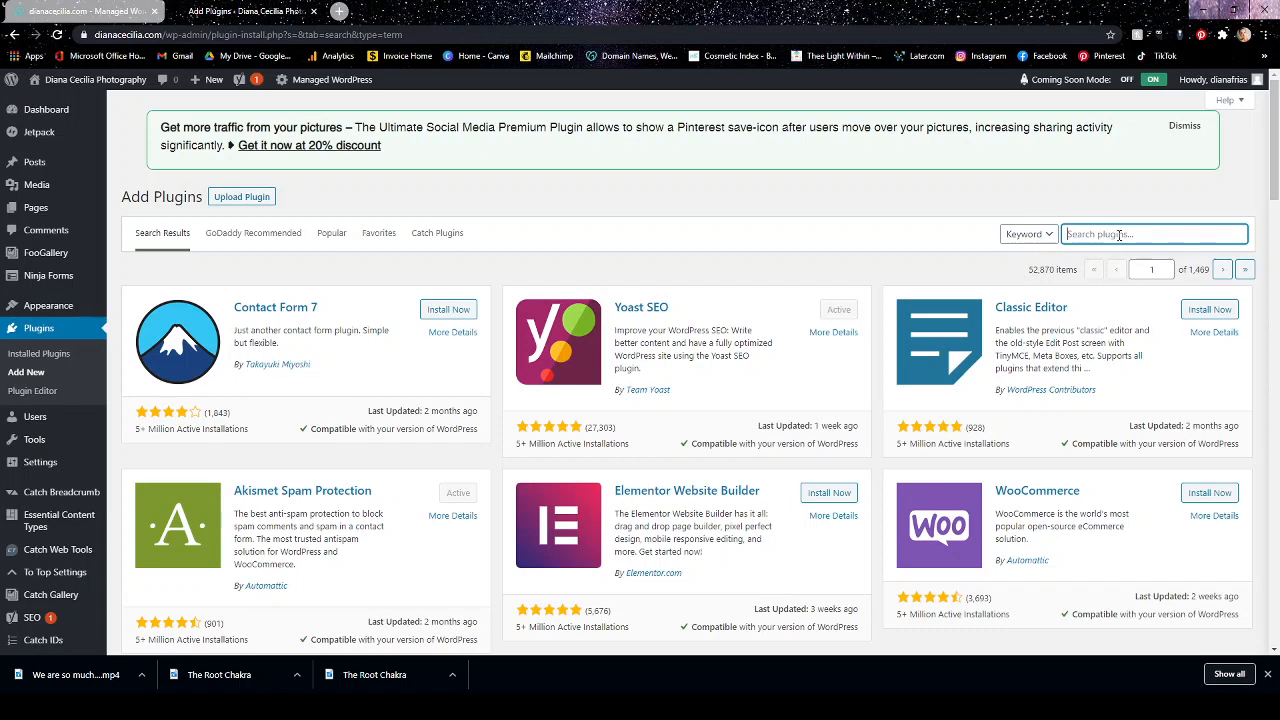
# Search Google in a new browser tab for "How do i hide widgets in my footer" and look over the results.
pyautogui.click(339, 11)
pyautogui.click(545, 278)
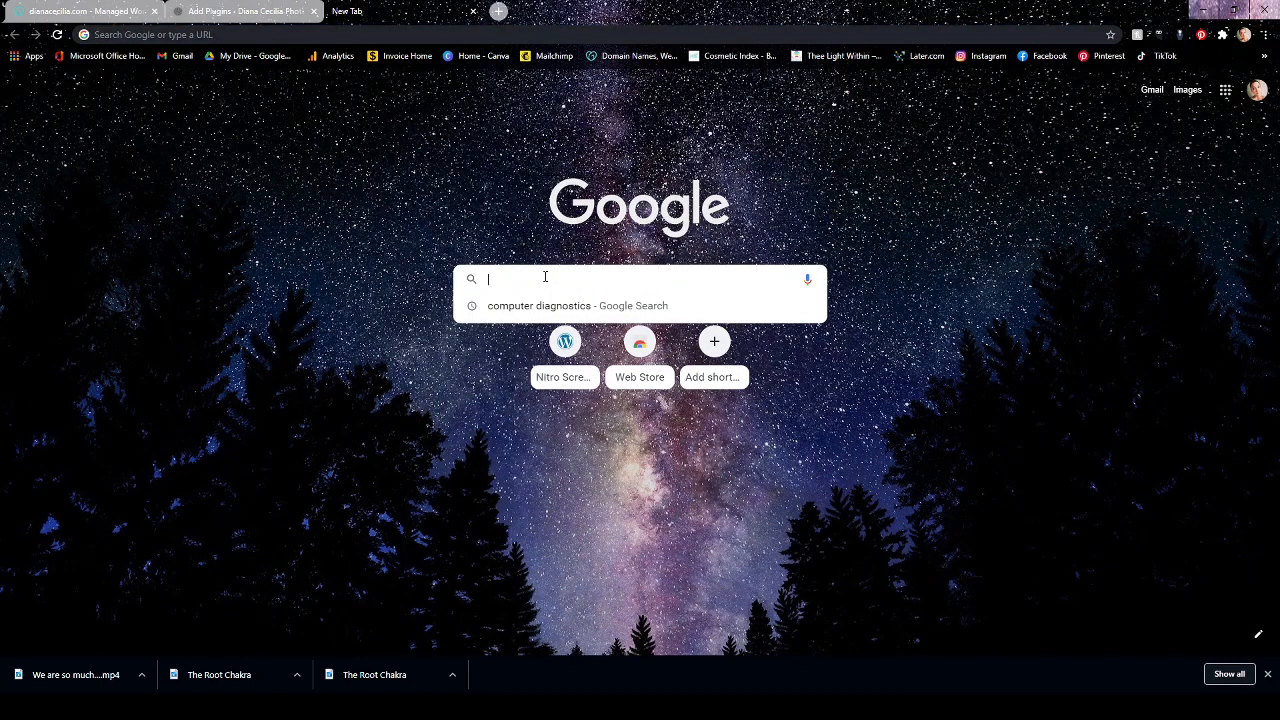
pyautogui.write('How do i hd')
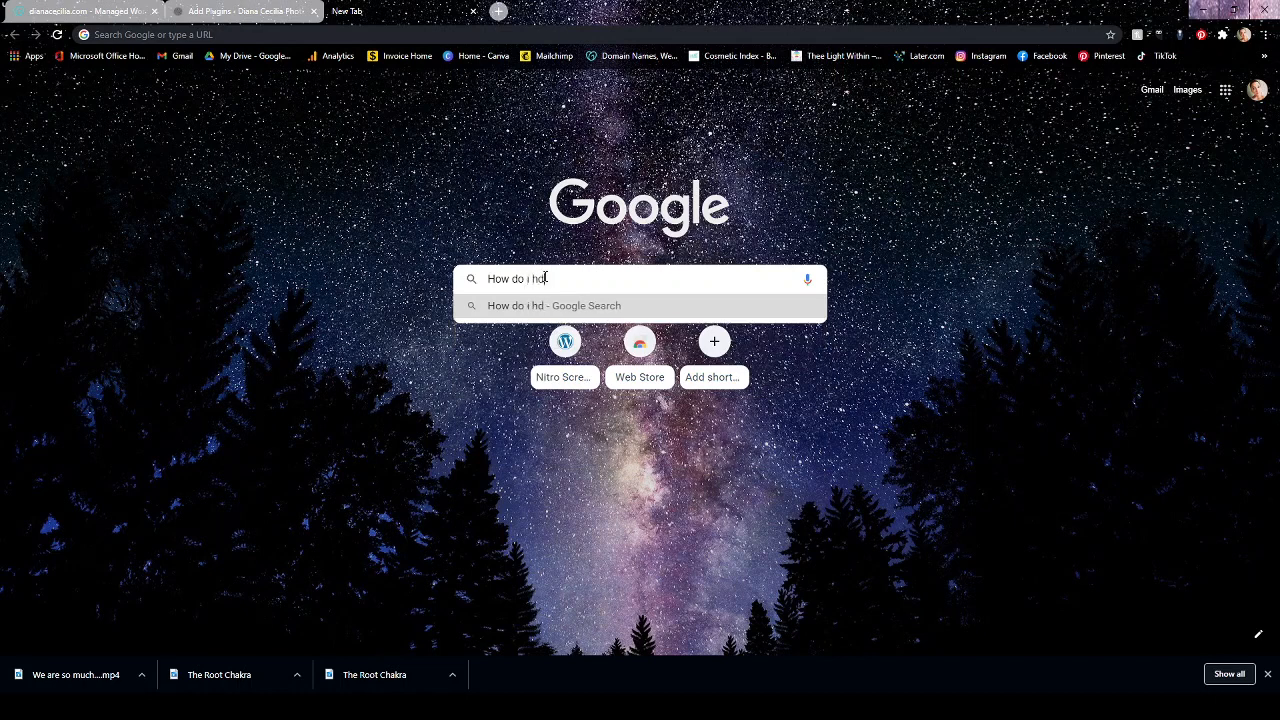
pyautogui.press('BackSpace')
pyautogui.write('ide wid')
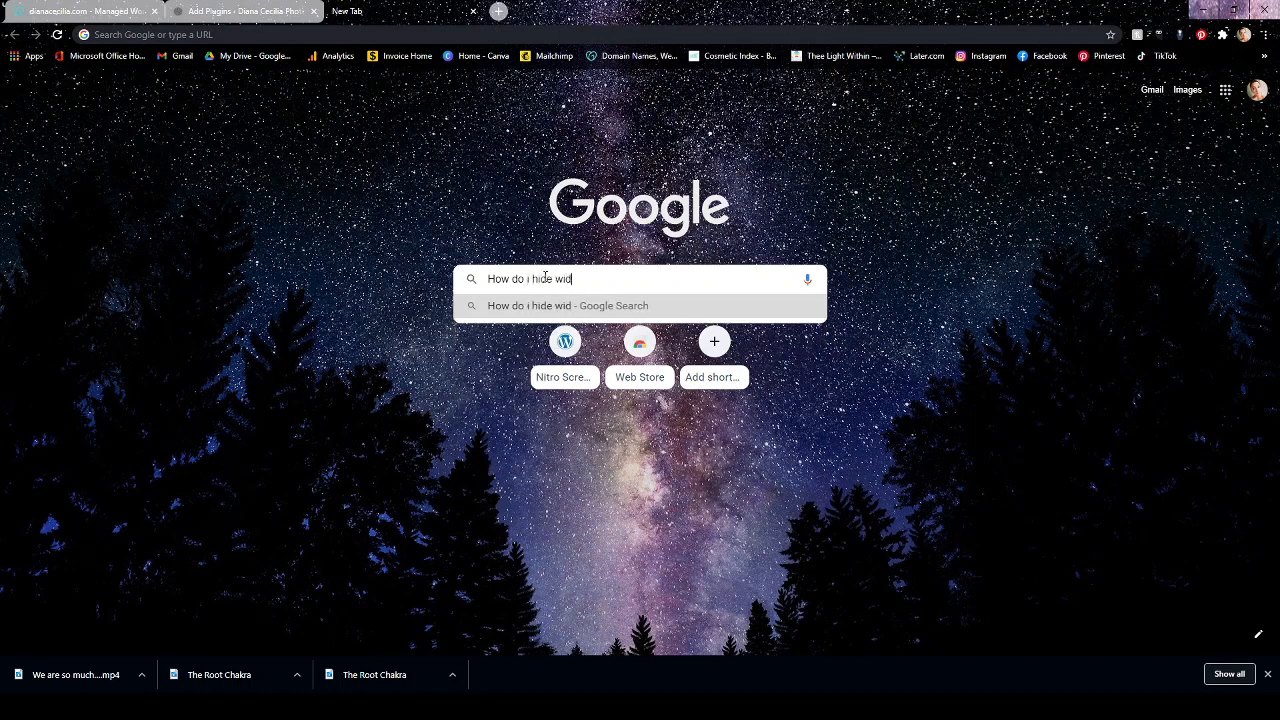
pyautogui.write('gets in my fo')
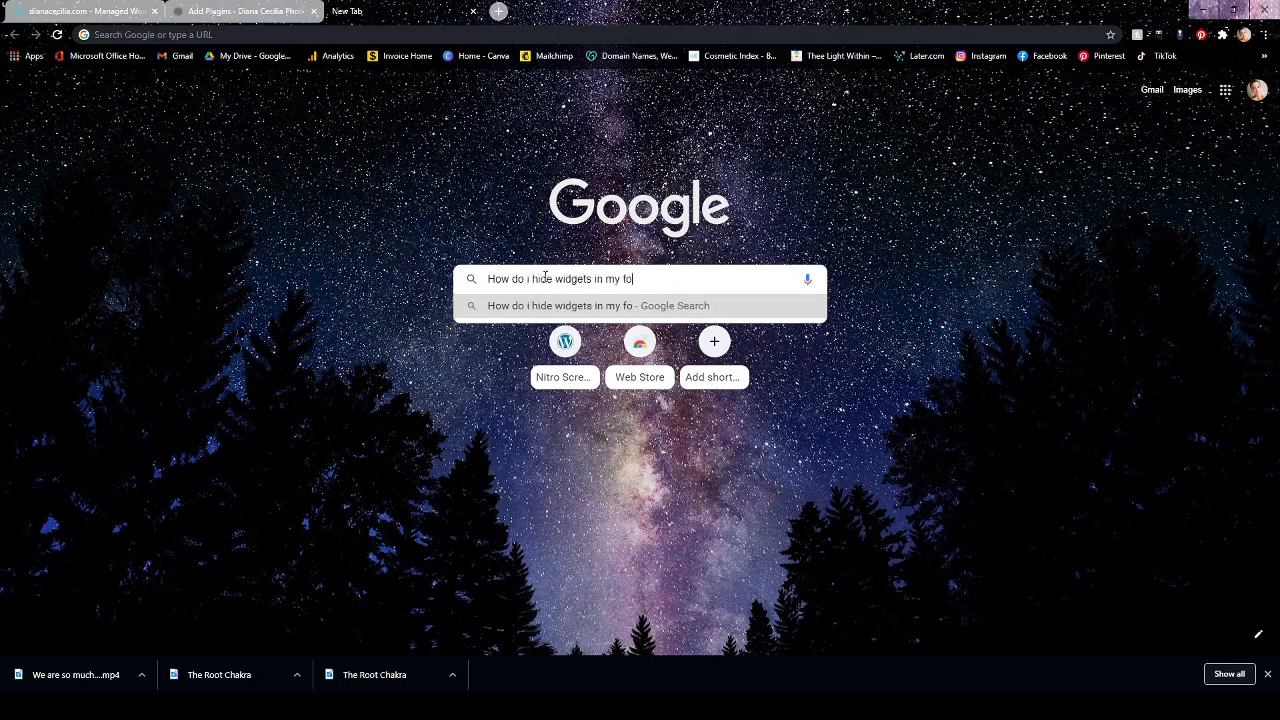
pyautogui.write('oter')
pyautogui.press('Return')
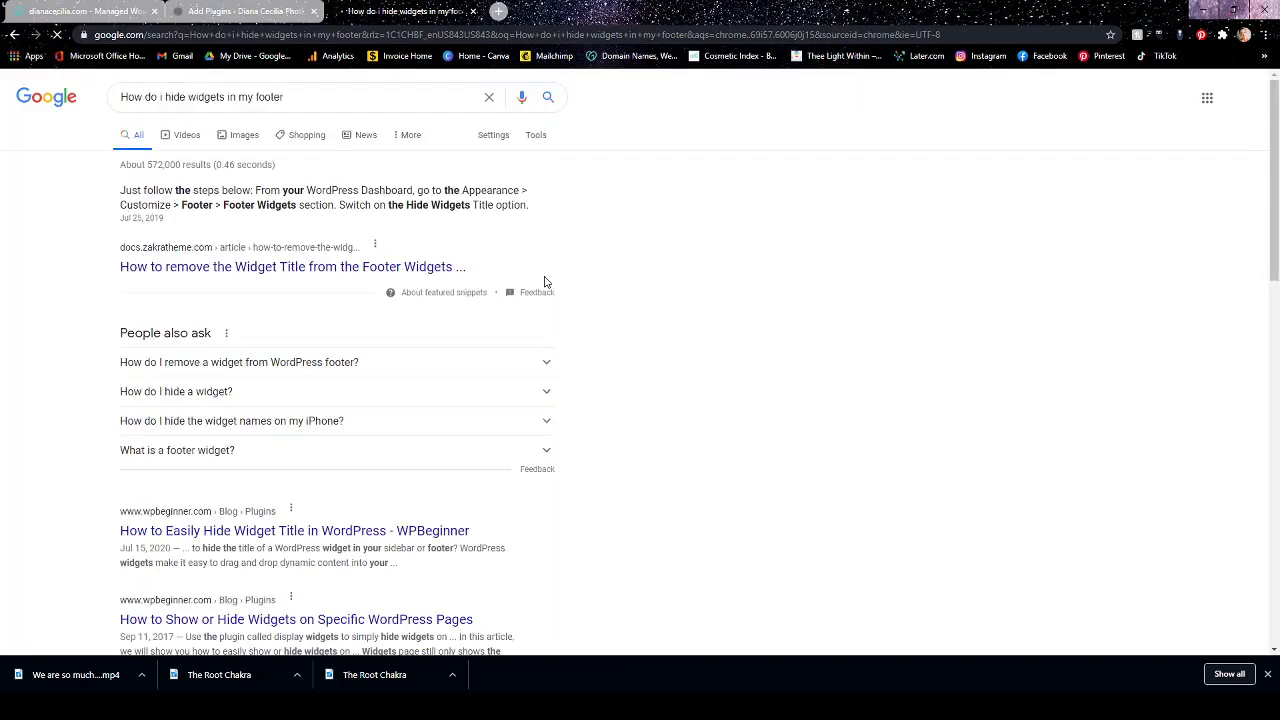
pyautogui.scroll(-3, 300, 280)
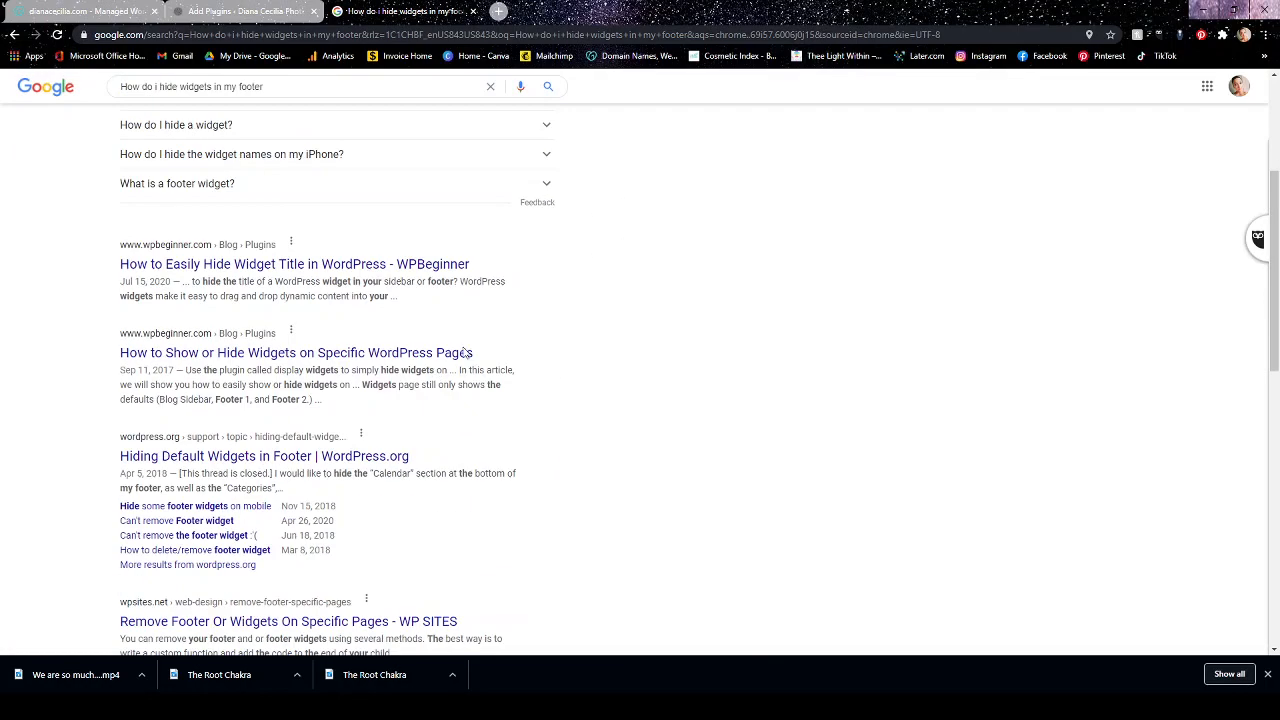
pyautogui.scroll(3, 551, 354)
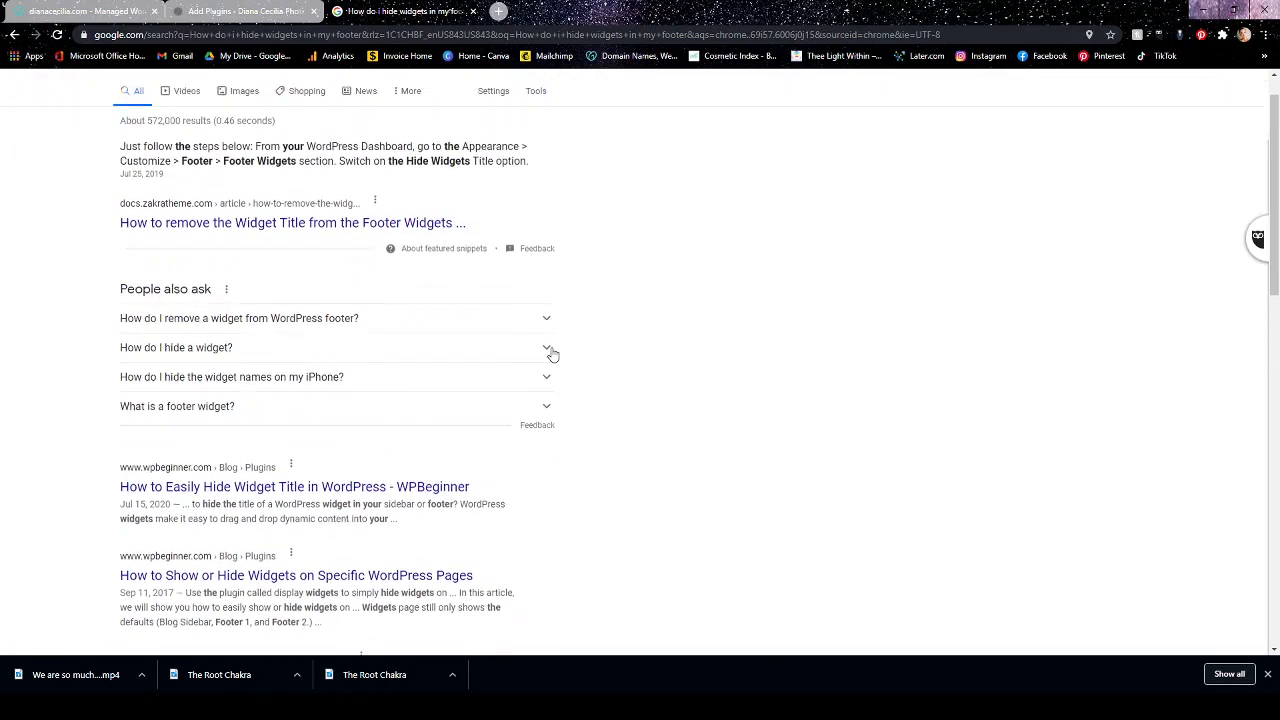
pyautogui.scroll(-1, 620, 590)
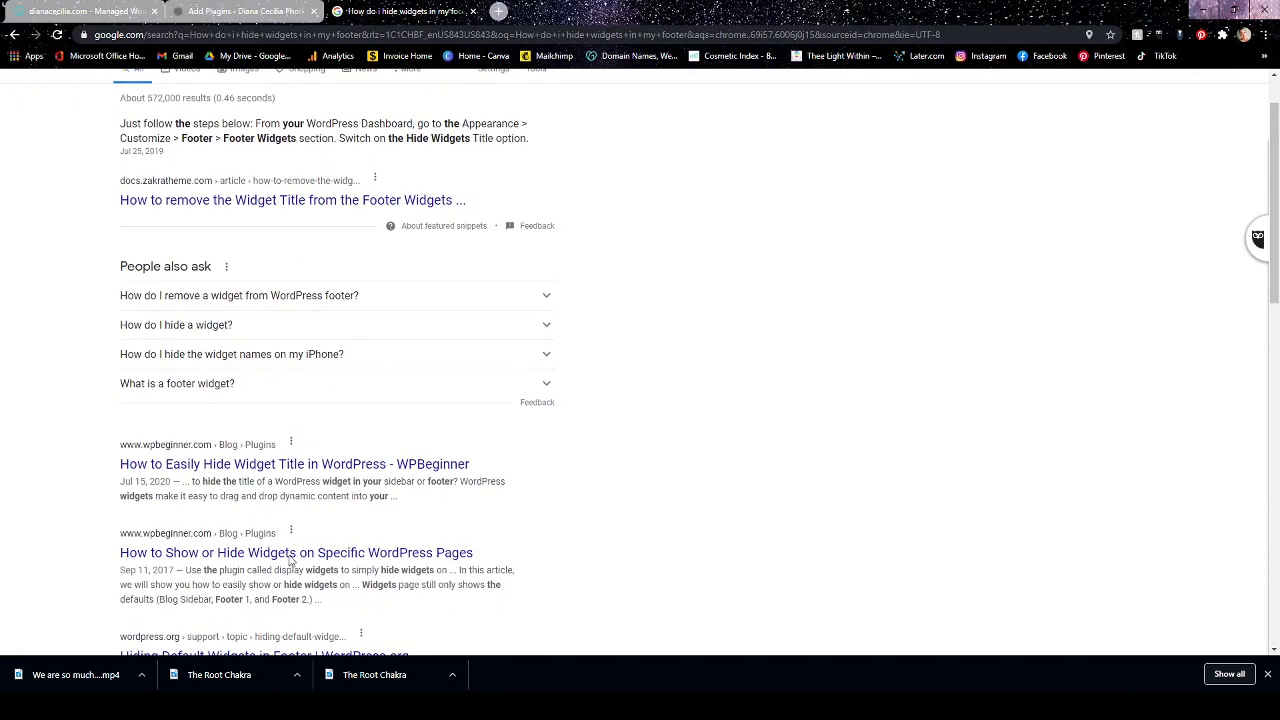
# Return to the WordPress admin and review the installed plugins from the end of the list up to Insert Headers and Footers.
pyautogui.click(230, 10)
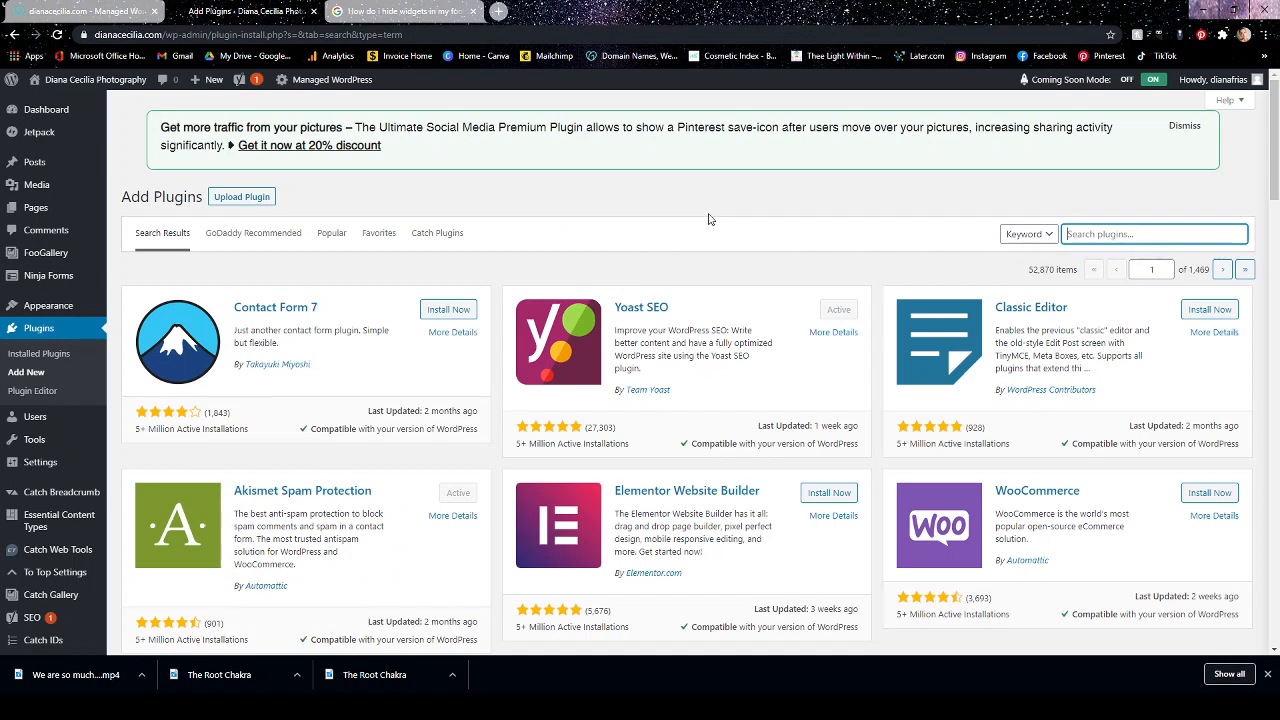
pyautogui.click(39, 329)
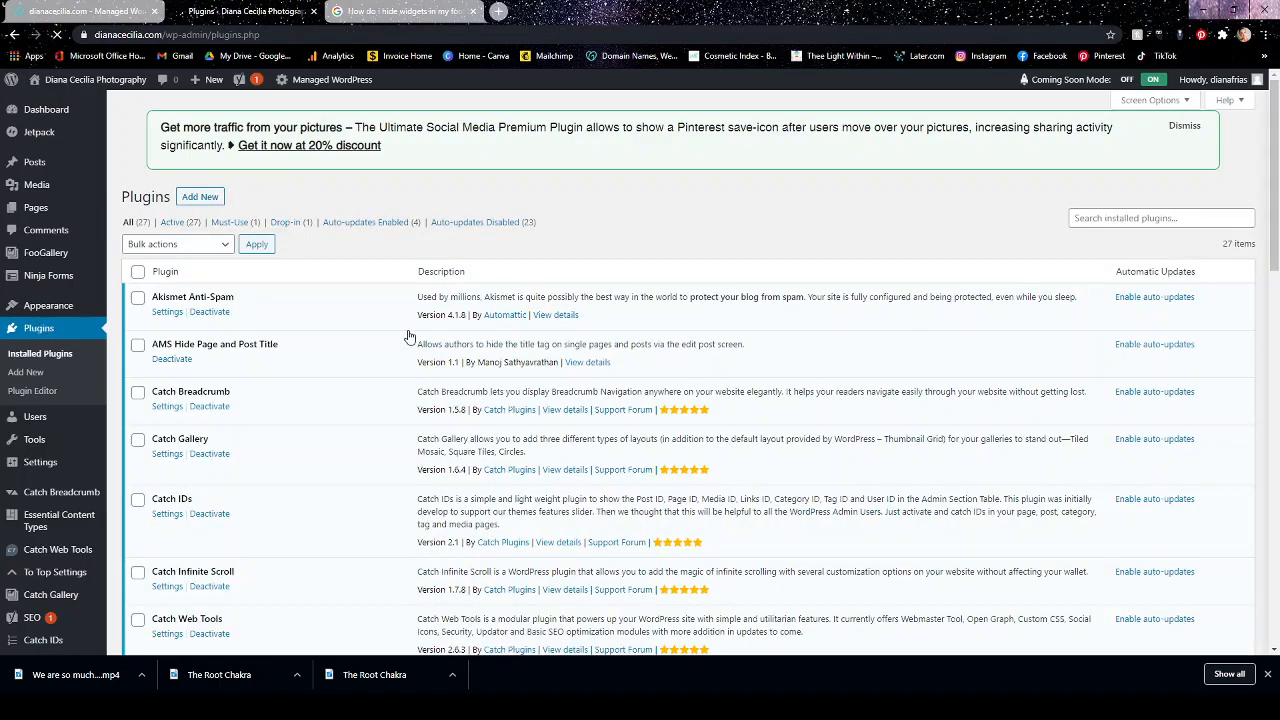
pyautogui.scroll(-5, 403, 390)
pyautogui.scroll(-9, 403, 390)
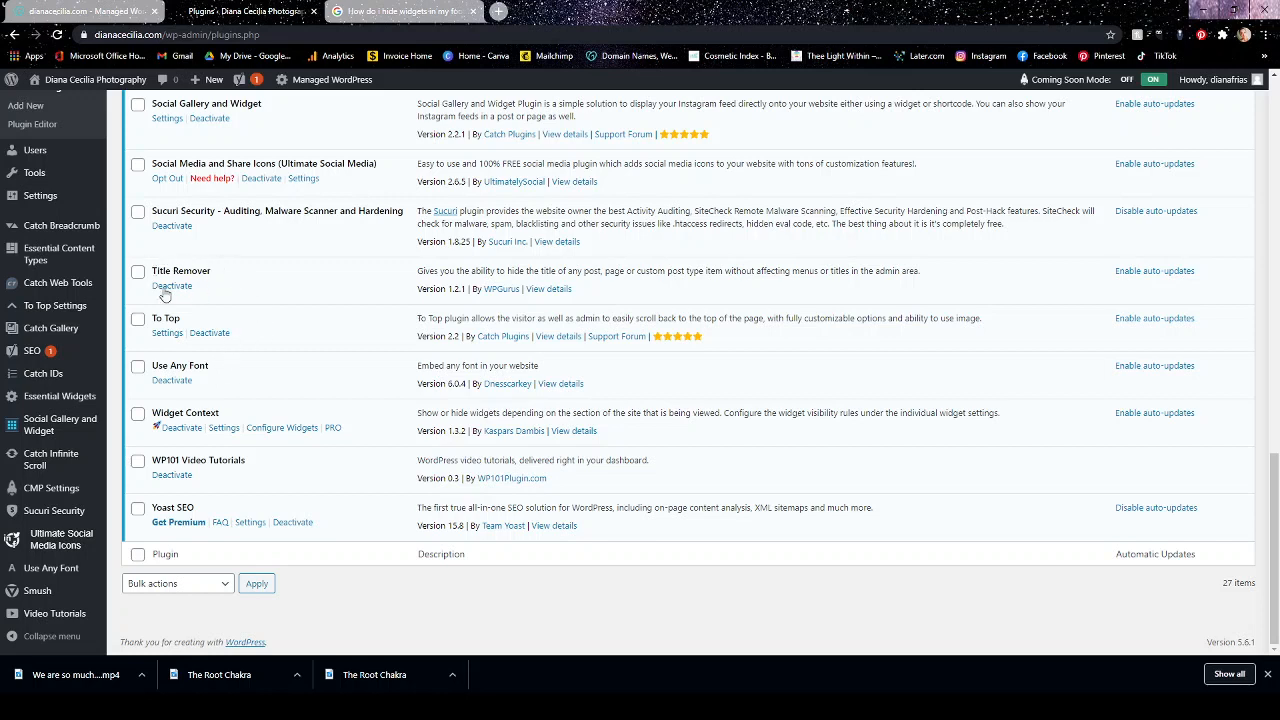
pyautogui.scroll(1, 222, 287)
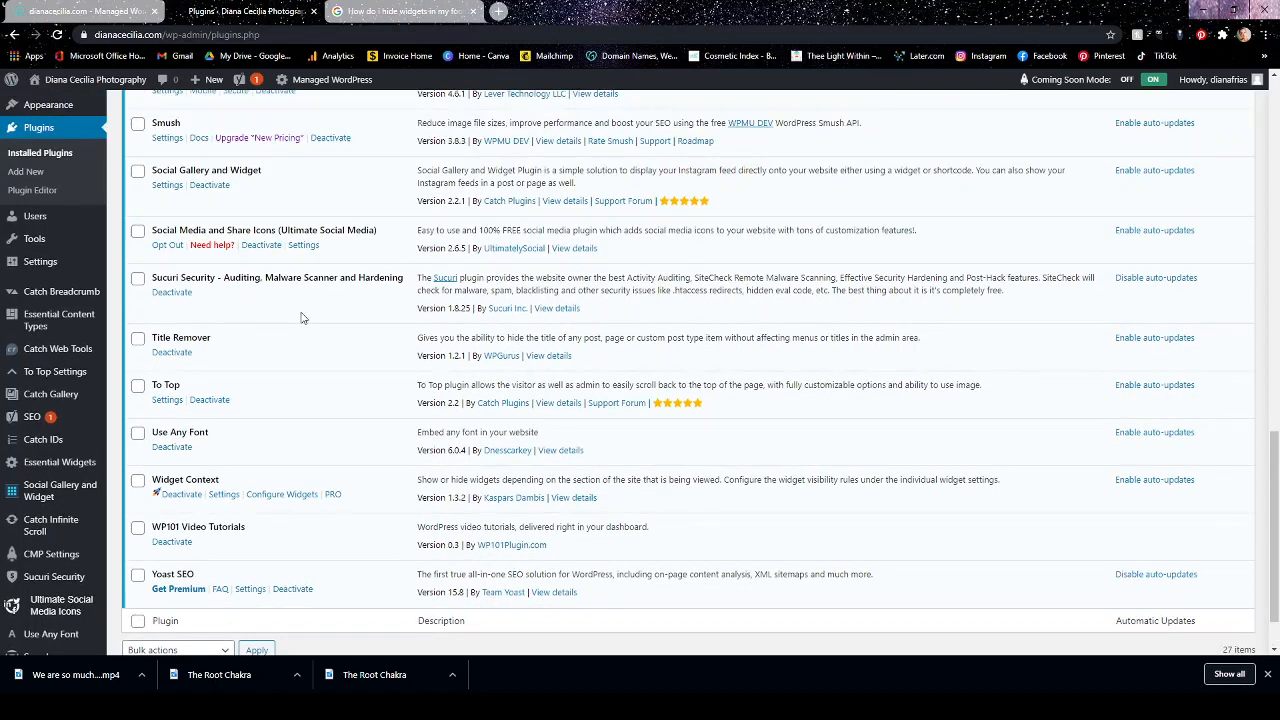
pyautogui.scroll(1, 302, 318)
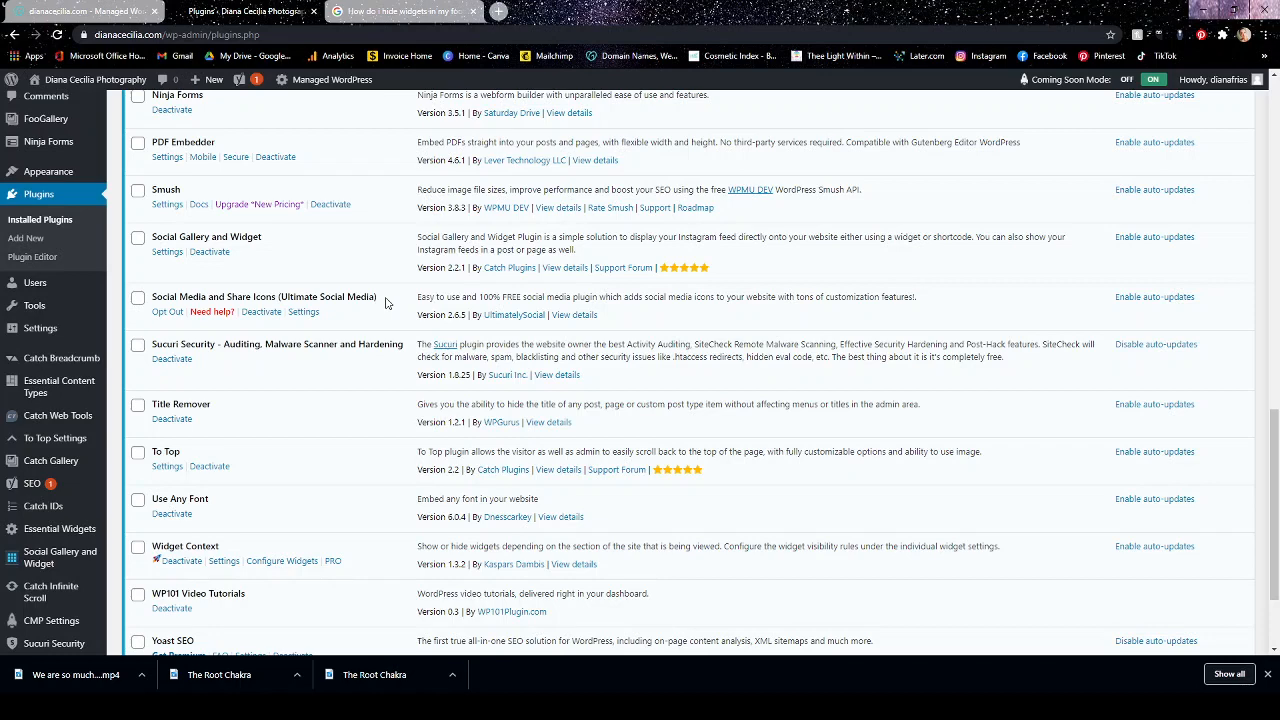
pyautogui.scroll(1, 297, 288)
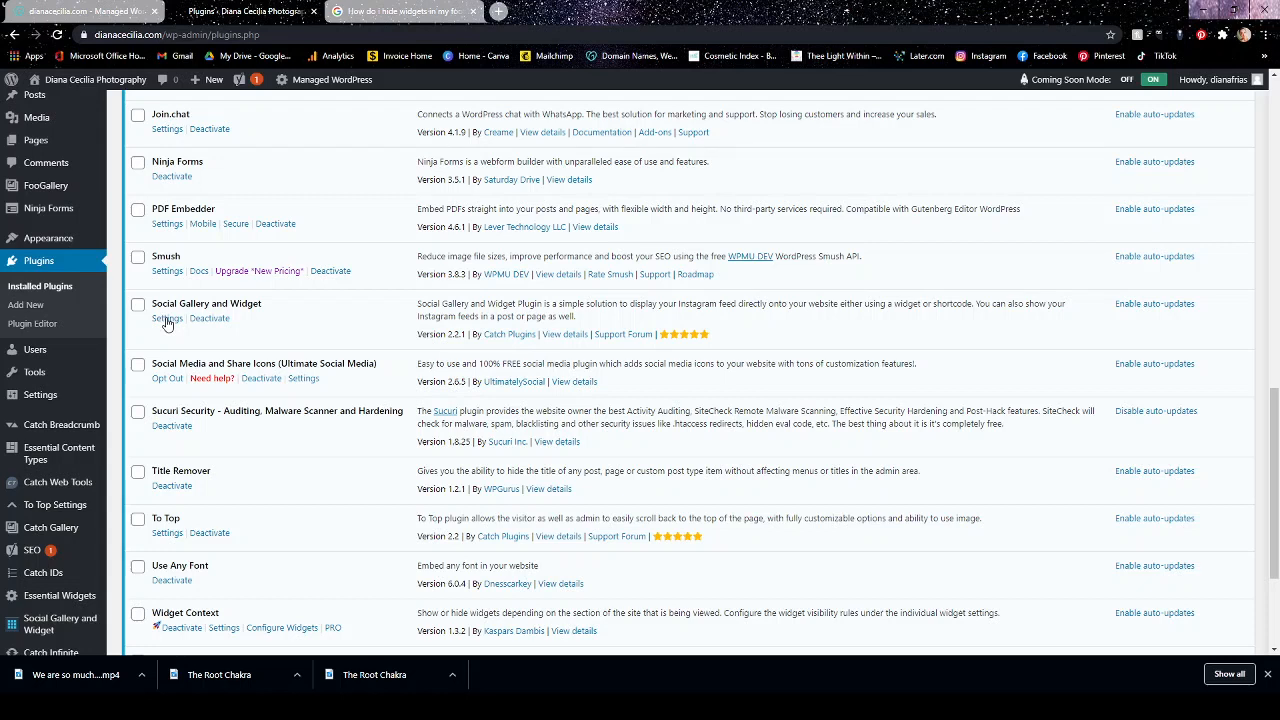
pyautogui.scroll(1, 165, 320)
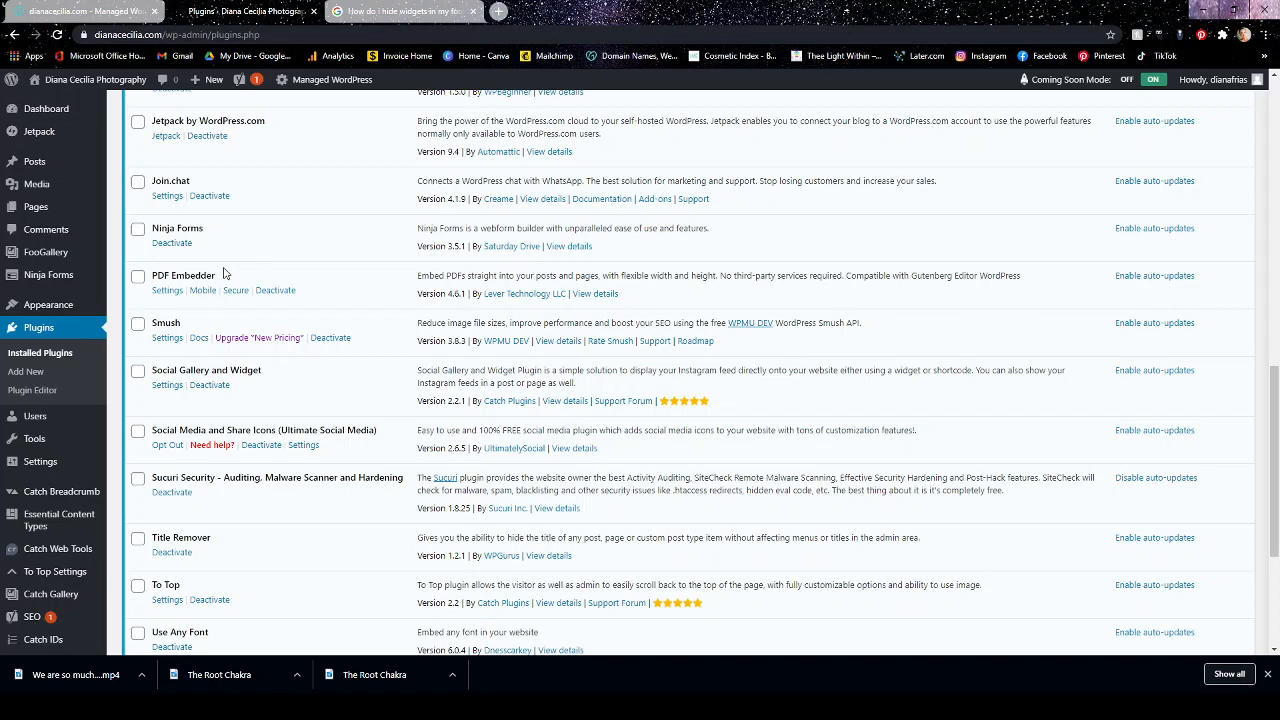
pyautogui.scroll(1, 224, 273)
pyautogui.scroll(1, 245, 292)
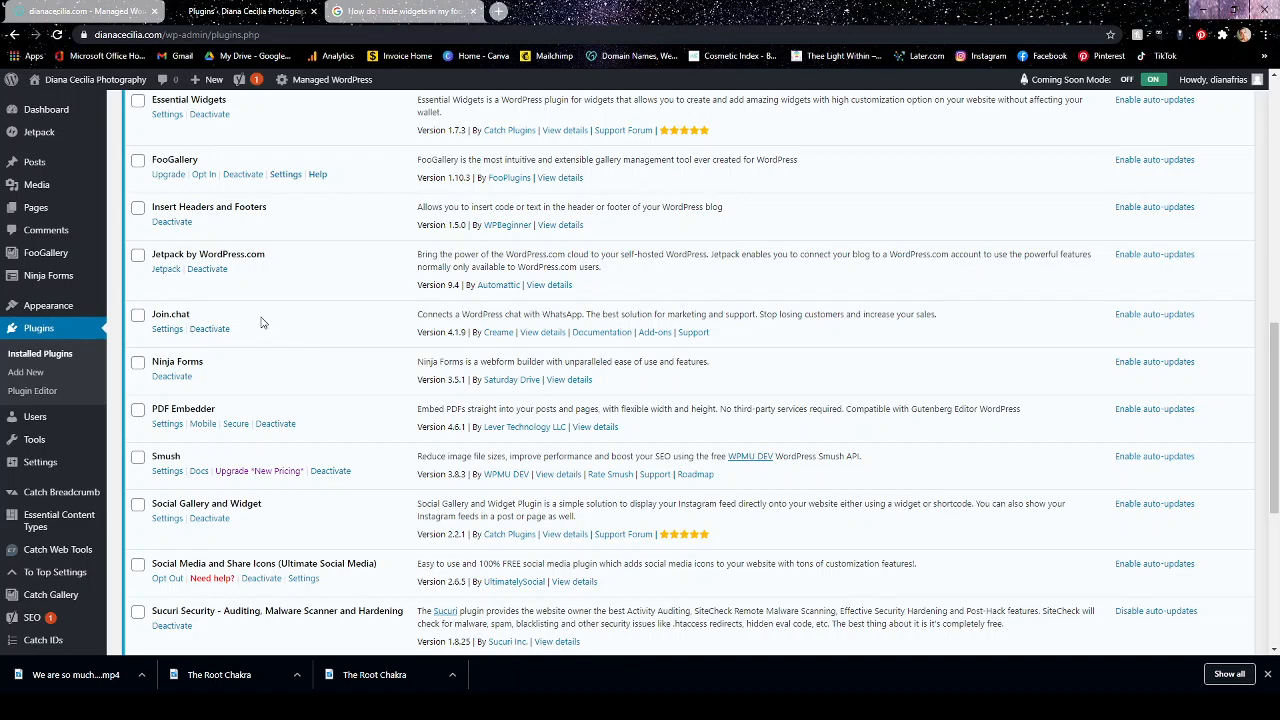
pyautogui.scroll(2, 262, 322)
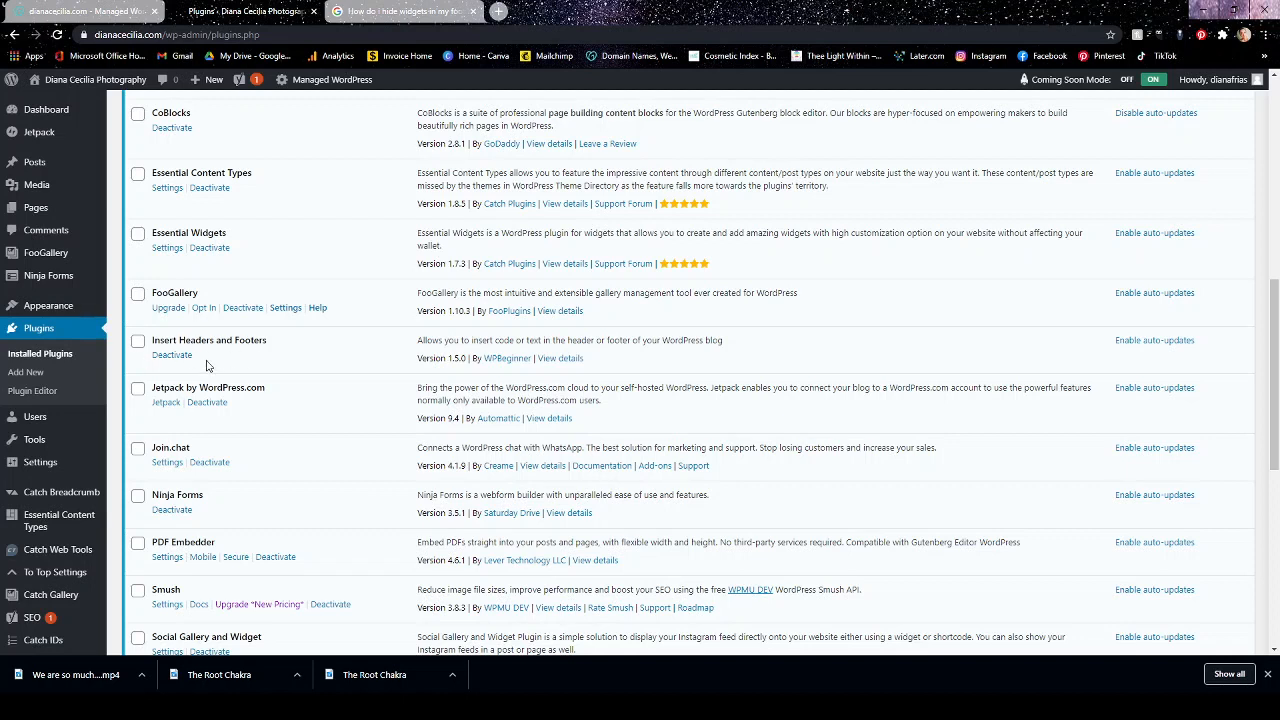
pyautogui.moveTo(55, 308)
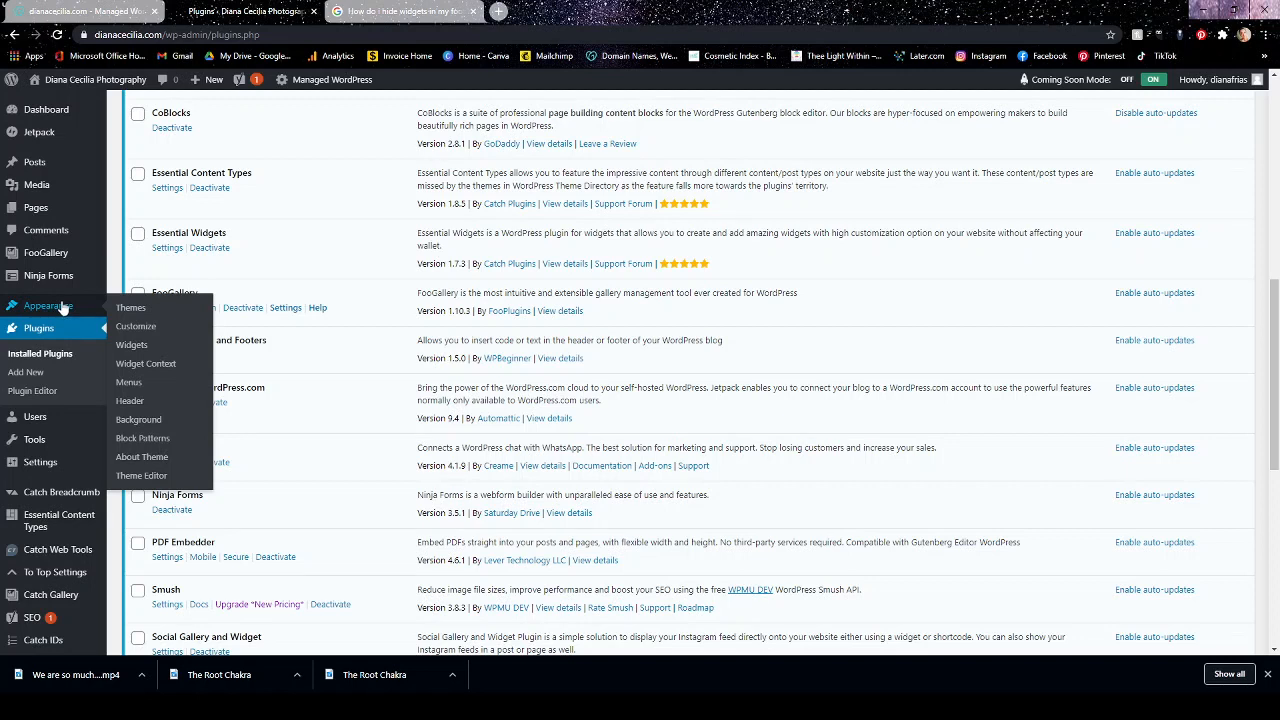
pyautogui.click(146, 404)
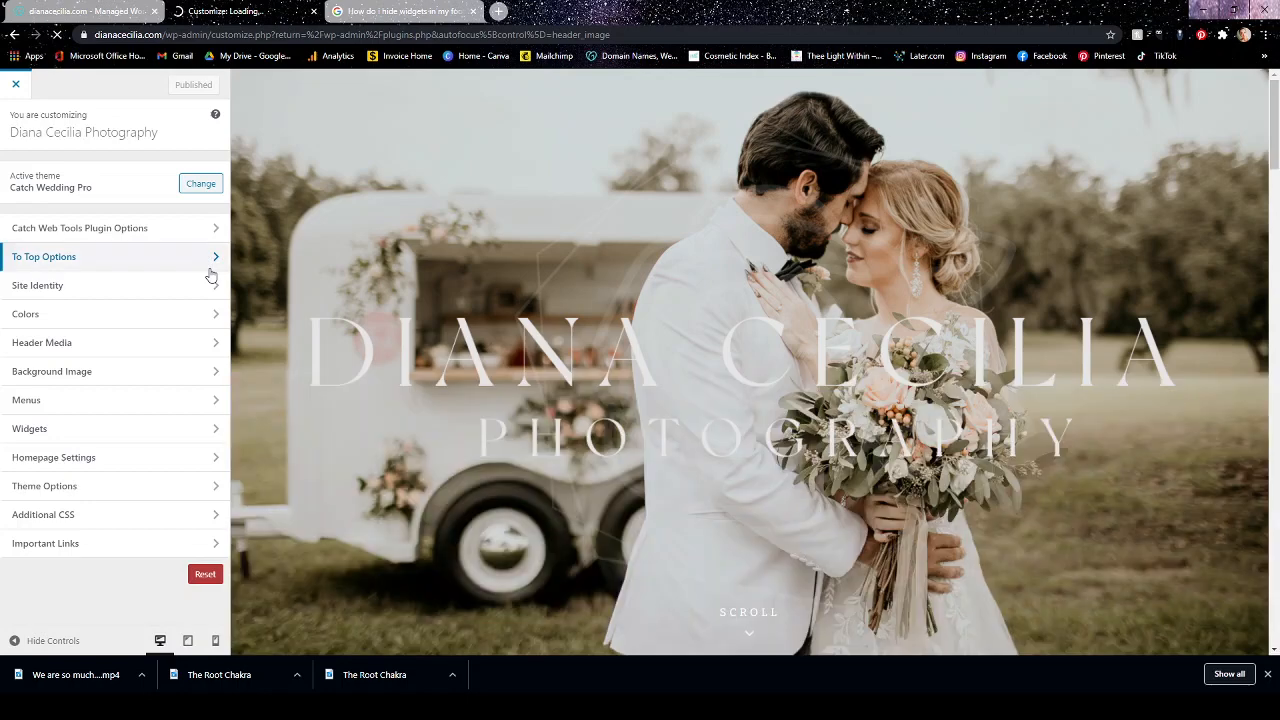
pyautogui.click(16, 86)
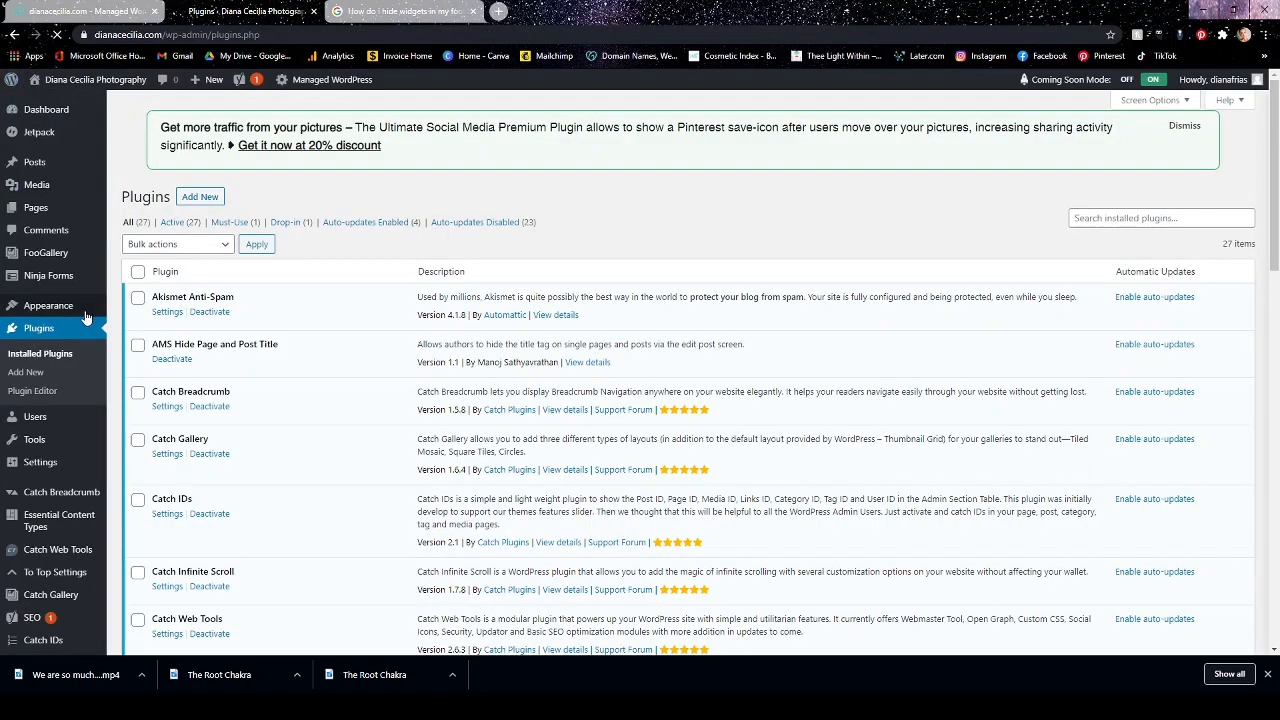
# Open the Insert Headers and Footers settings and examine the header, body and footer script fields.
pyautogui.moveTo(58, 465)
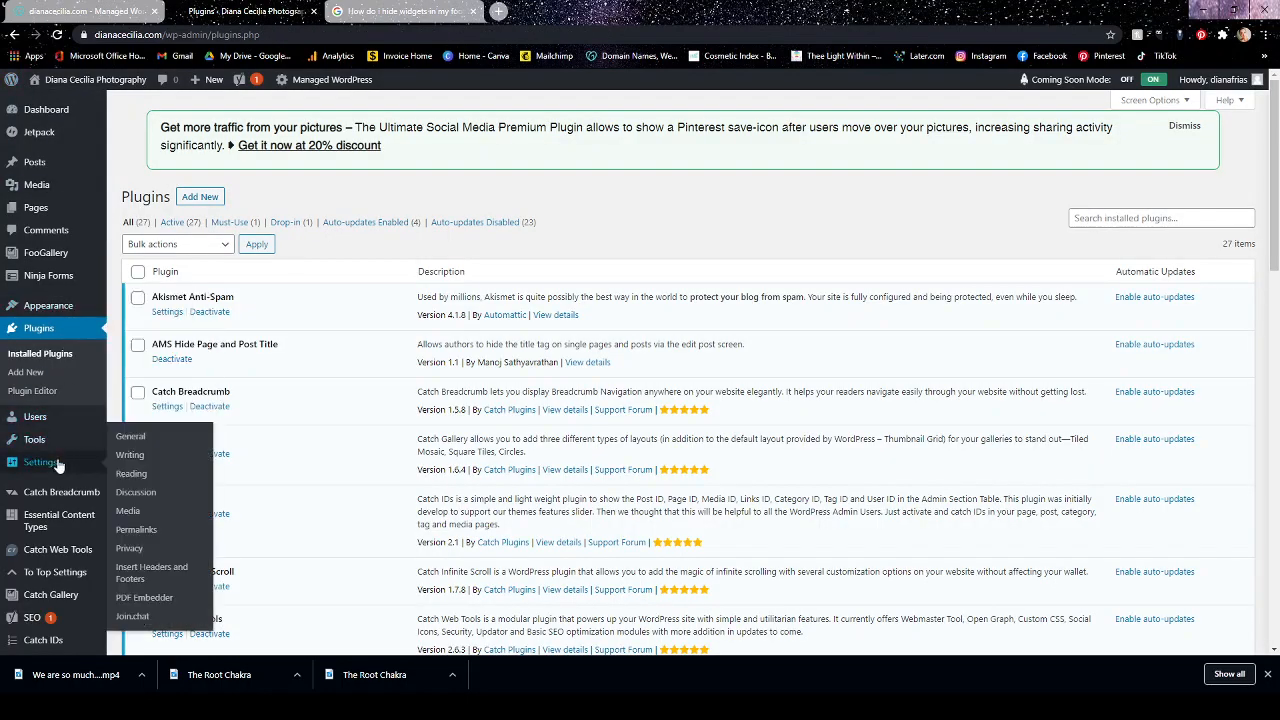
pyautogui.click(144, 574)
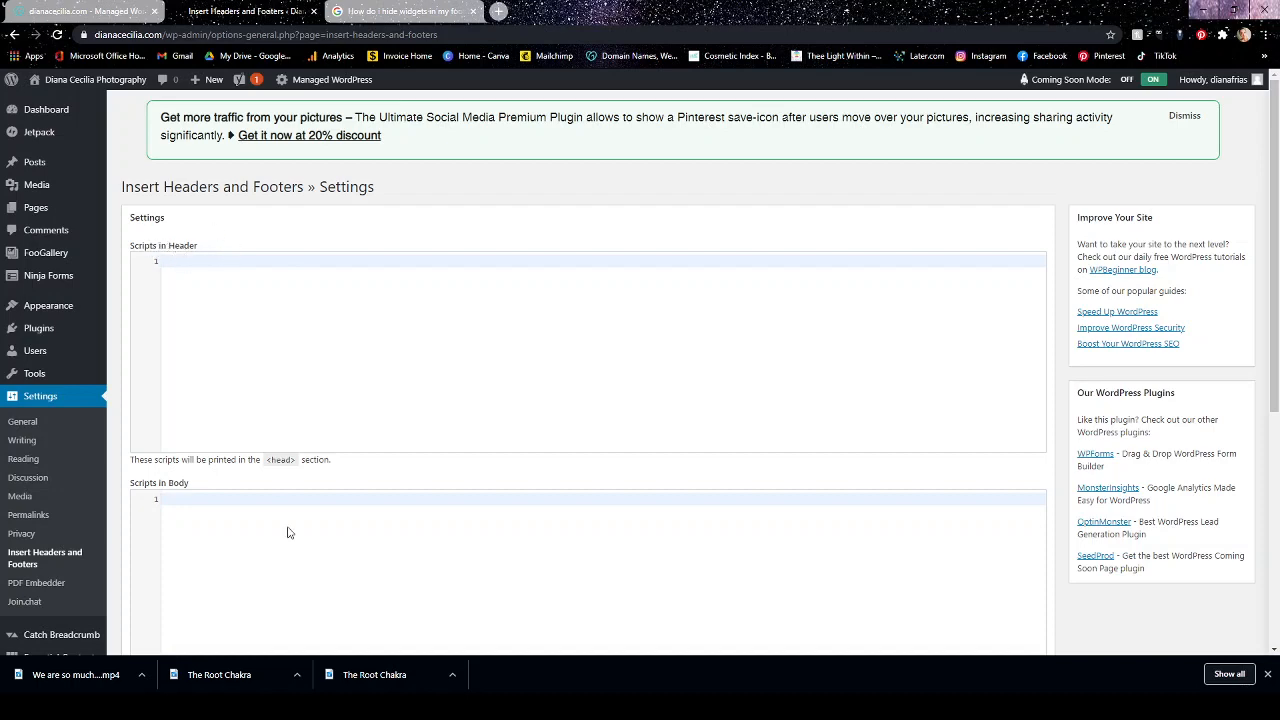
pyautogui.scroll(-2, 286, 530)
pyautogui.scroll(-3, 237, 440)
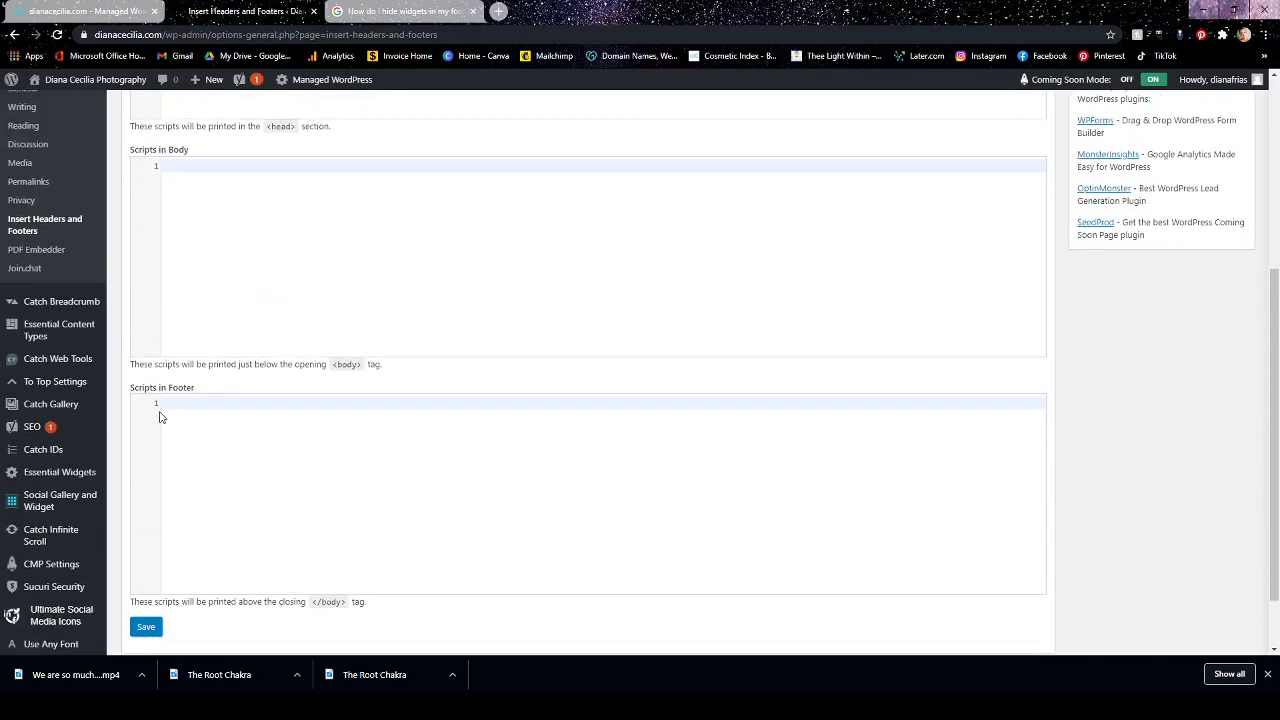
pyautogui.scroll(3, 300, 430)
pyautogui.scroll(2, 313, 407)
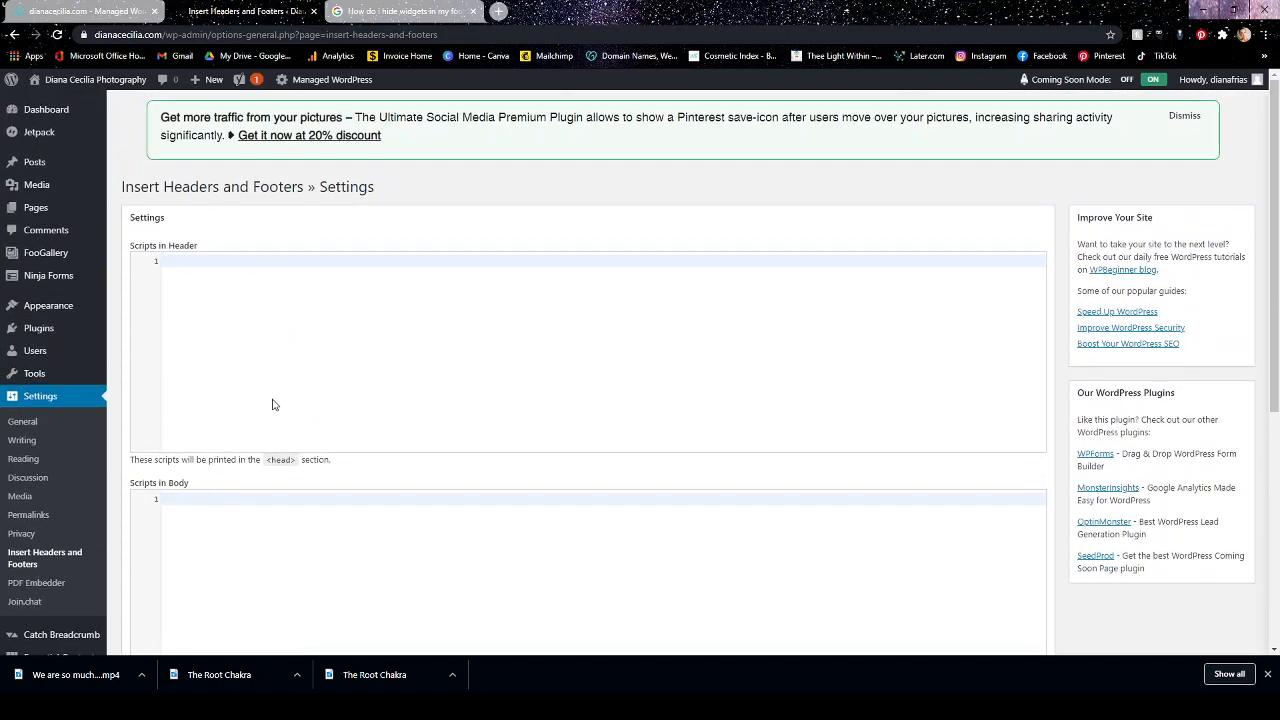
# Reopen the installed plugins list and examine its entries from Akismet Anti-Spam through Yoast SEO.
pyautogui.click(44, 333)
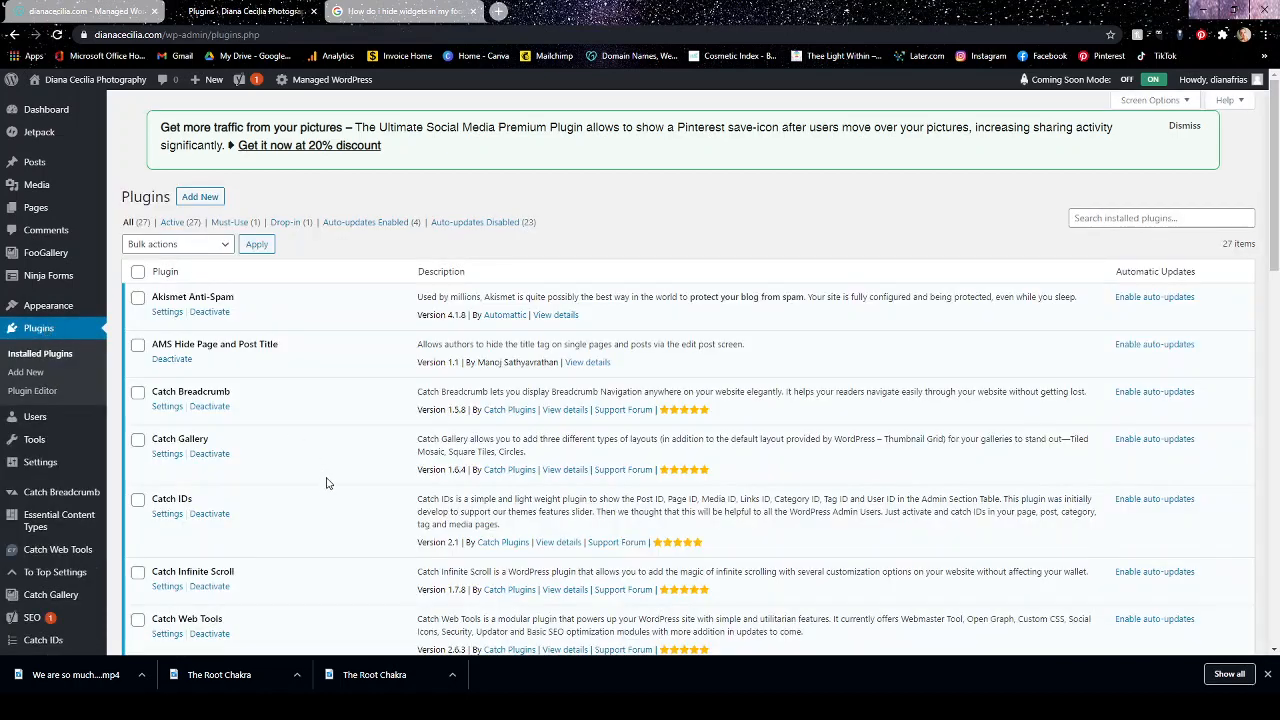
pyautogui.scroll(-3, 325, 485)
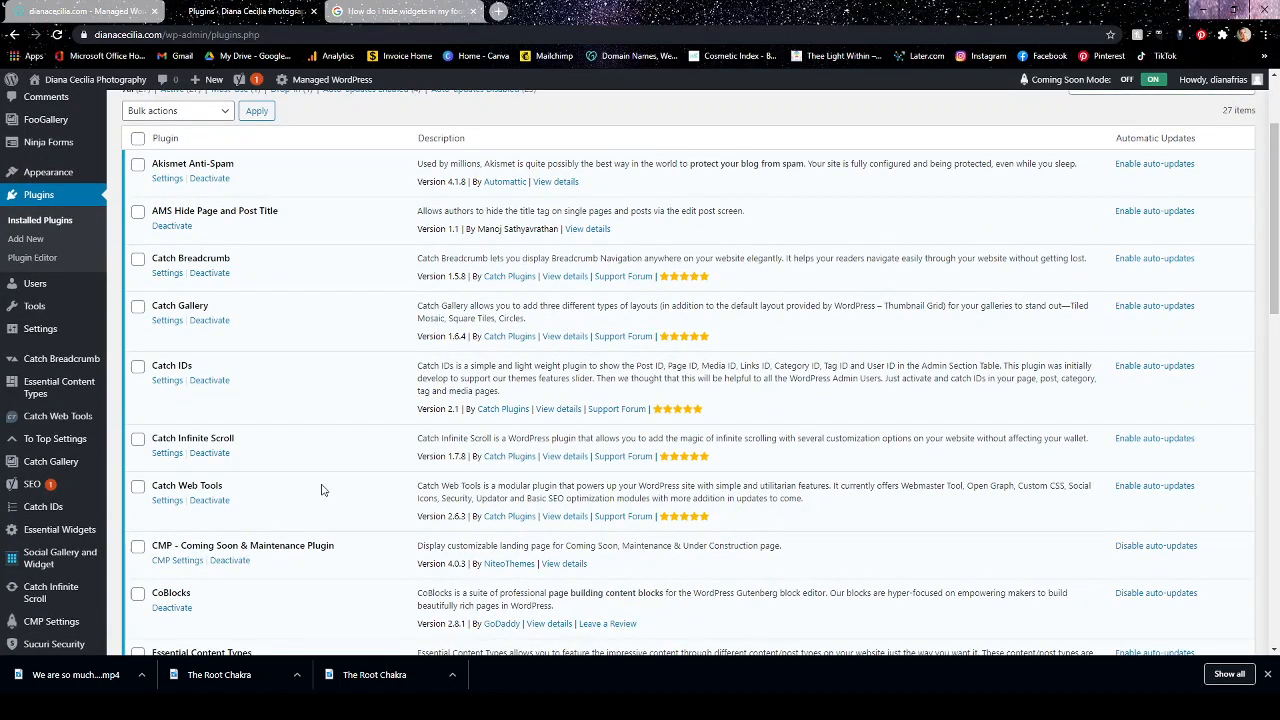
pyautogui.scroll(-3, 322, 490)
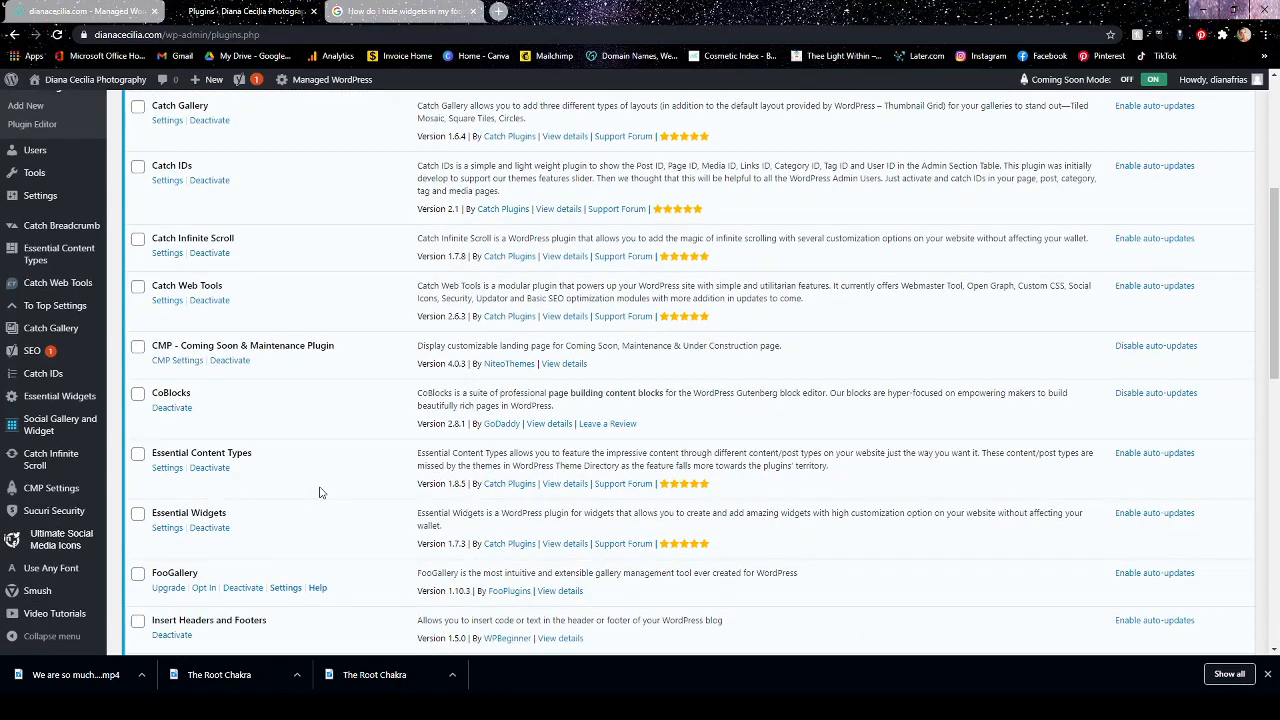
pyautogui.scroll(-3, 320, 491)
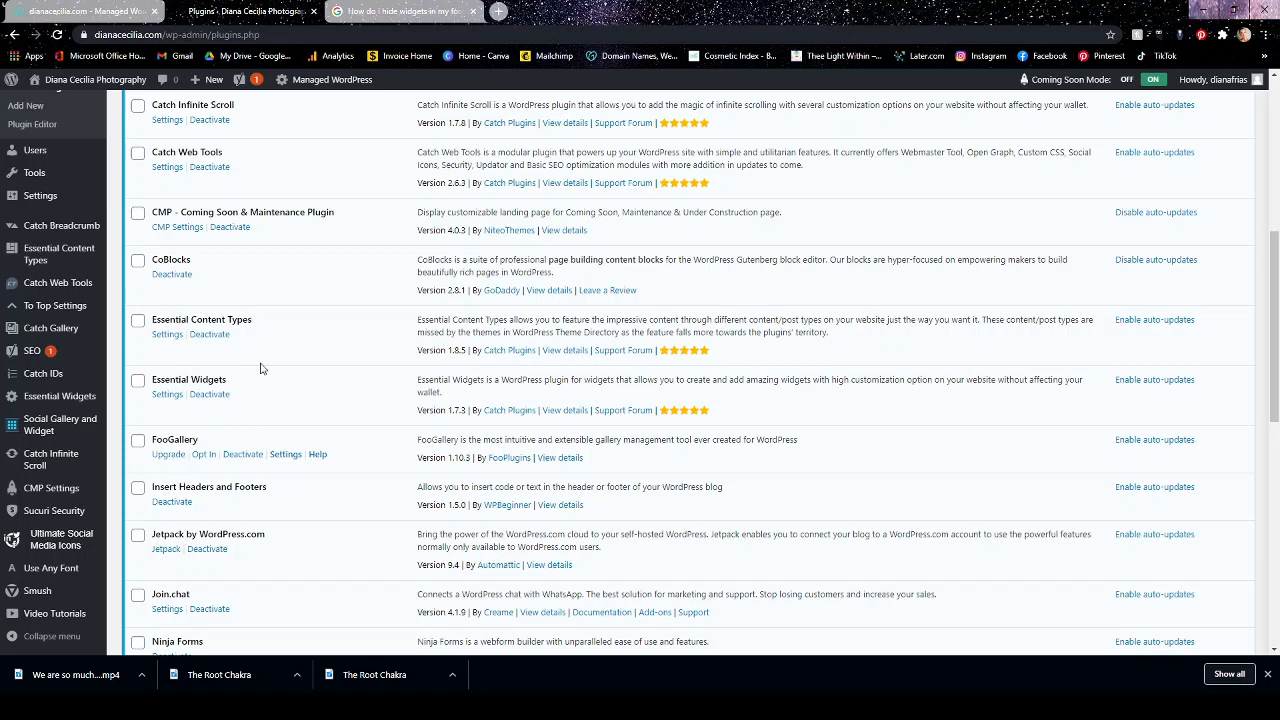
pyautogui.scroll(3, 260, 368)
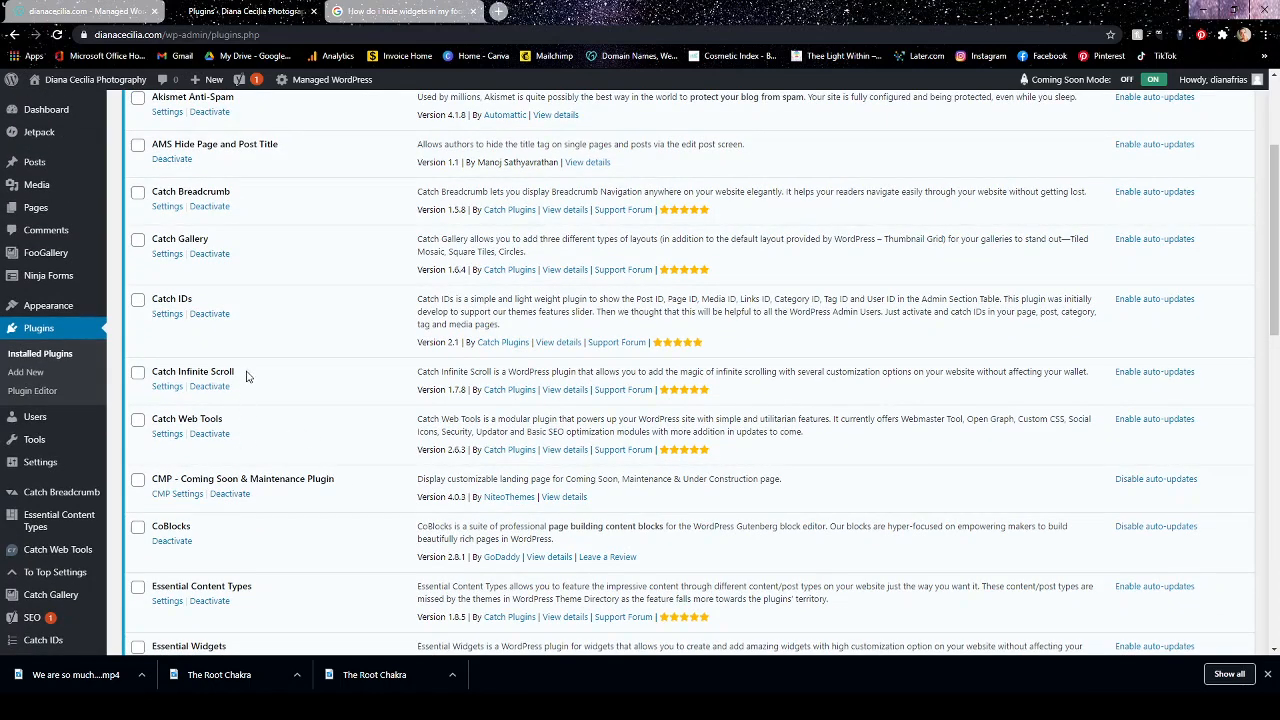
pyautogui.scroll(1, 252, 378)
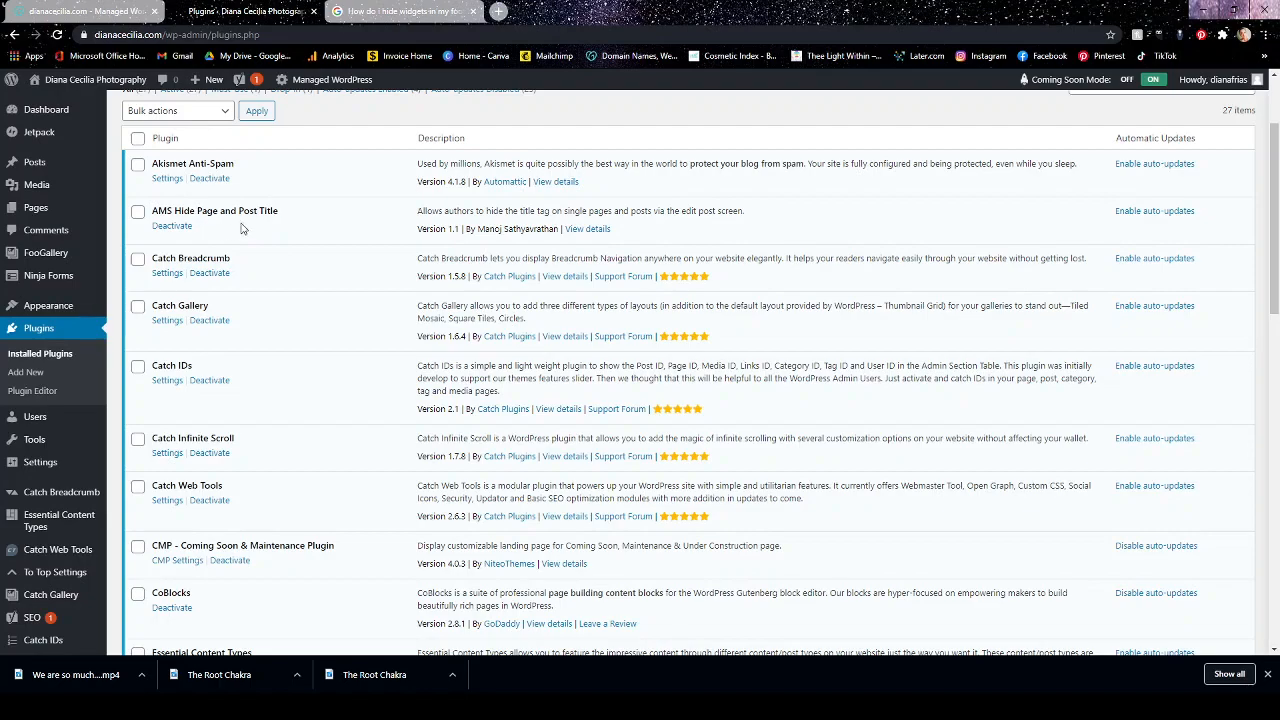
pyautogui.scroll(2, 288, 240)
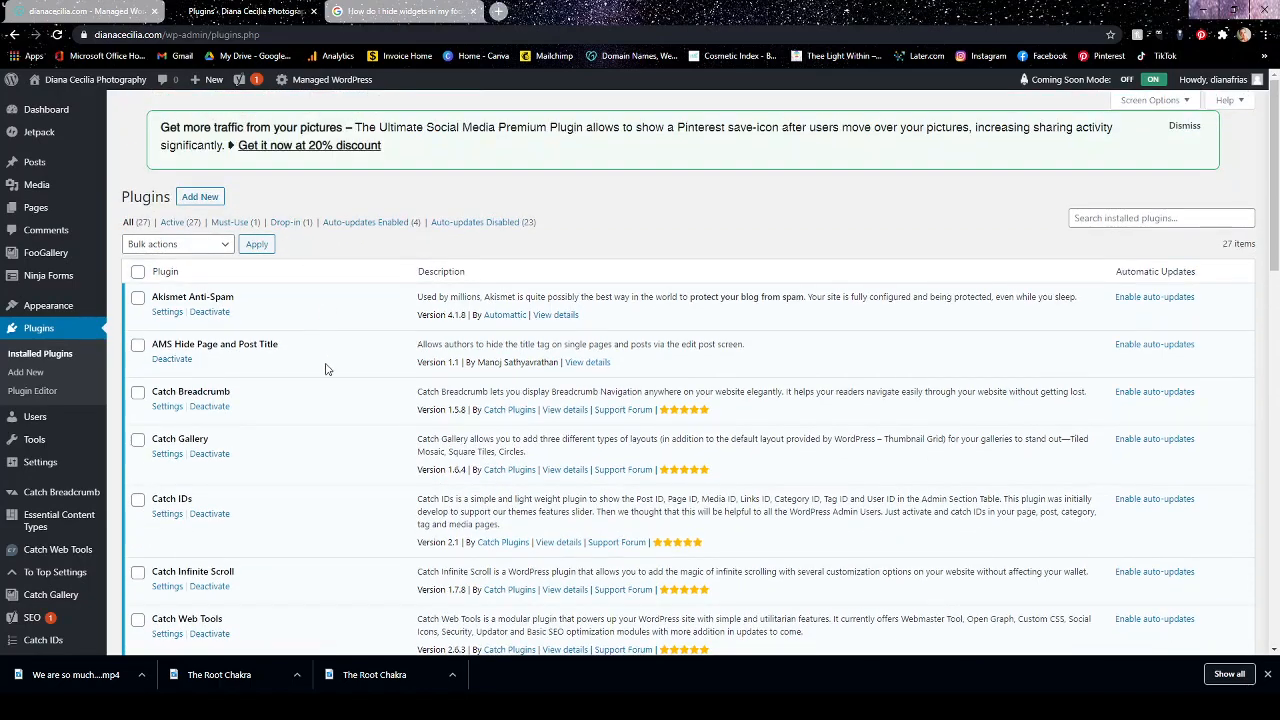
pyautogui.scroll(-10, 288, 345)
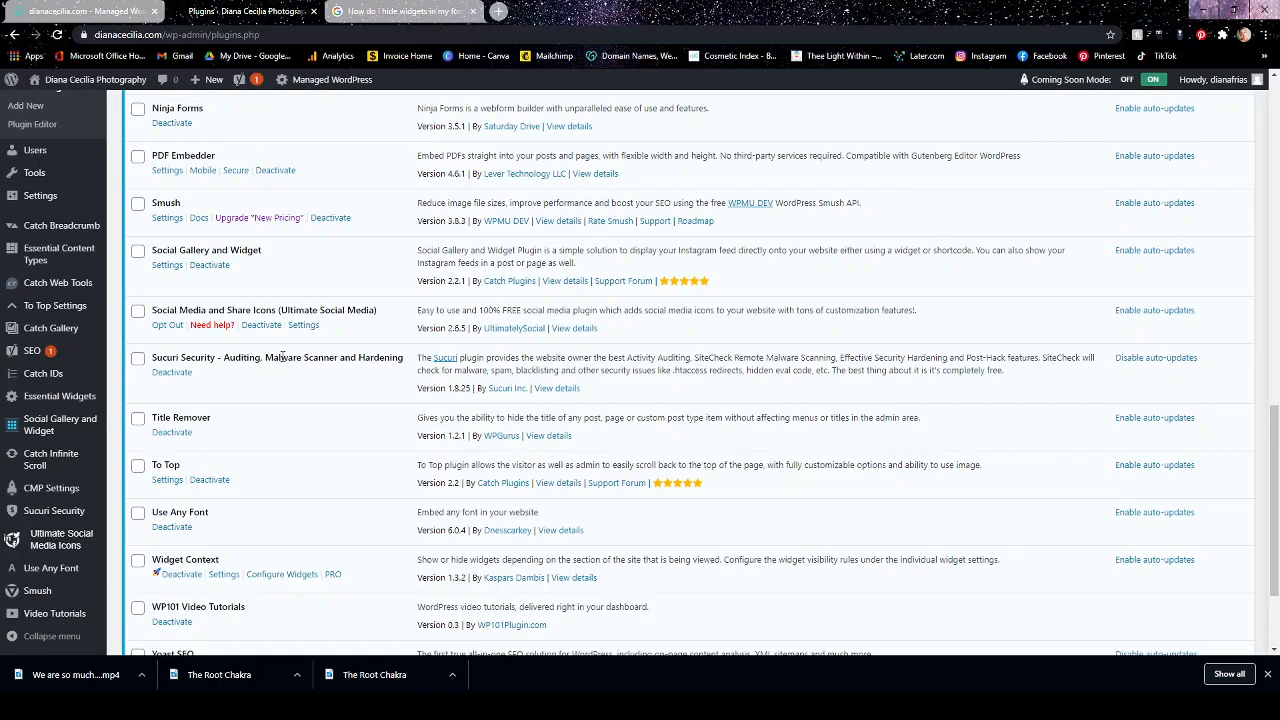
pyautogui.scroll(10, 284, 350)
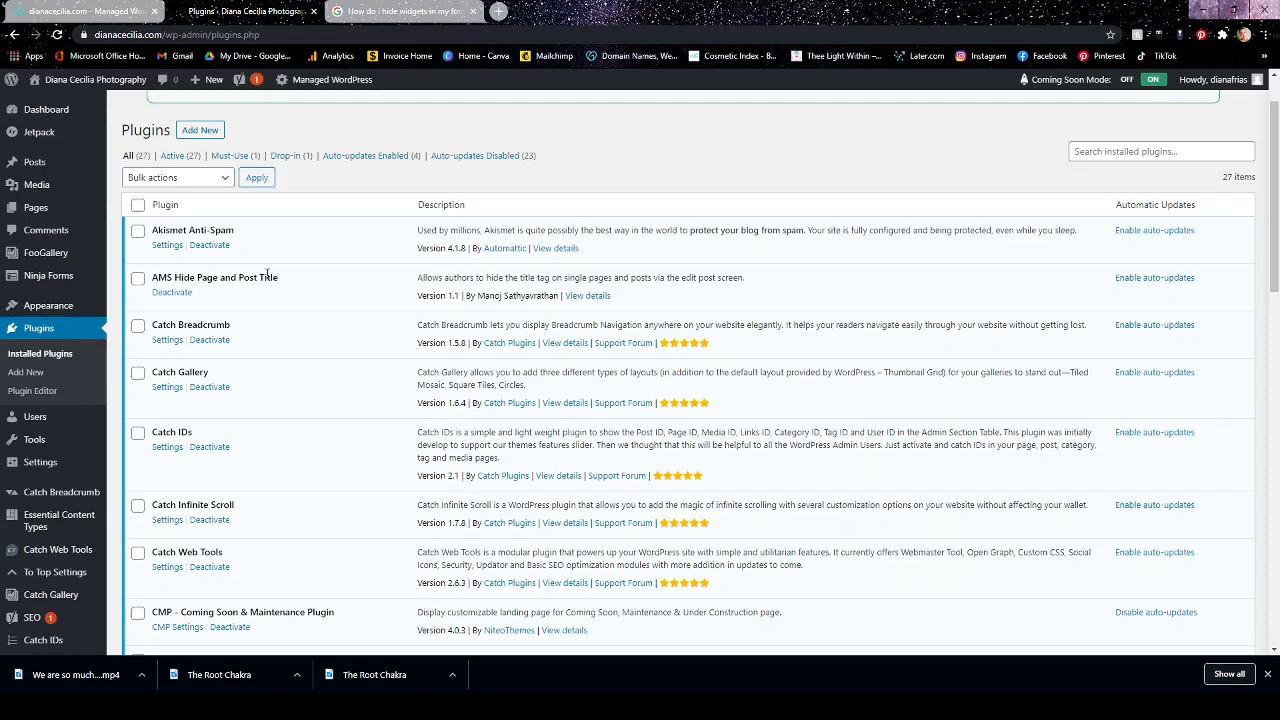
pyautogui.scroll(-5, 335, 290)
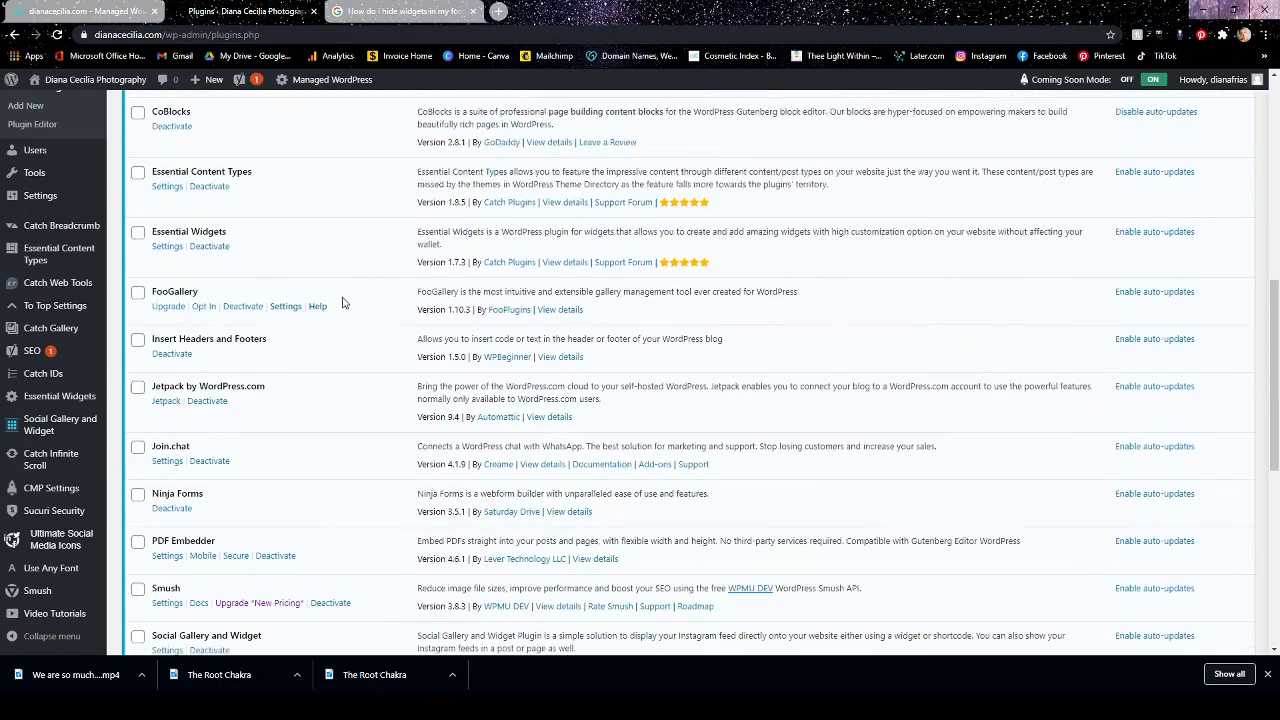
pyautogui.scroll(-5, 342, 302)
pyautogui.scroll(1, 277, 290)
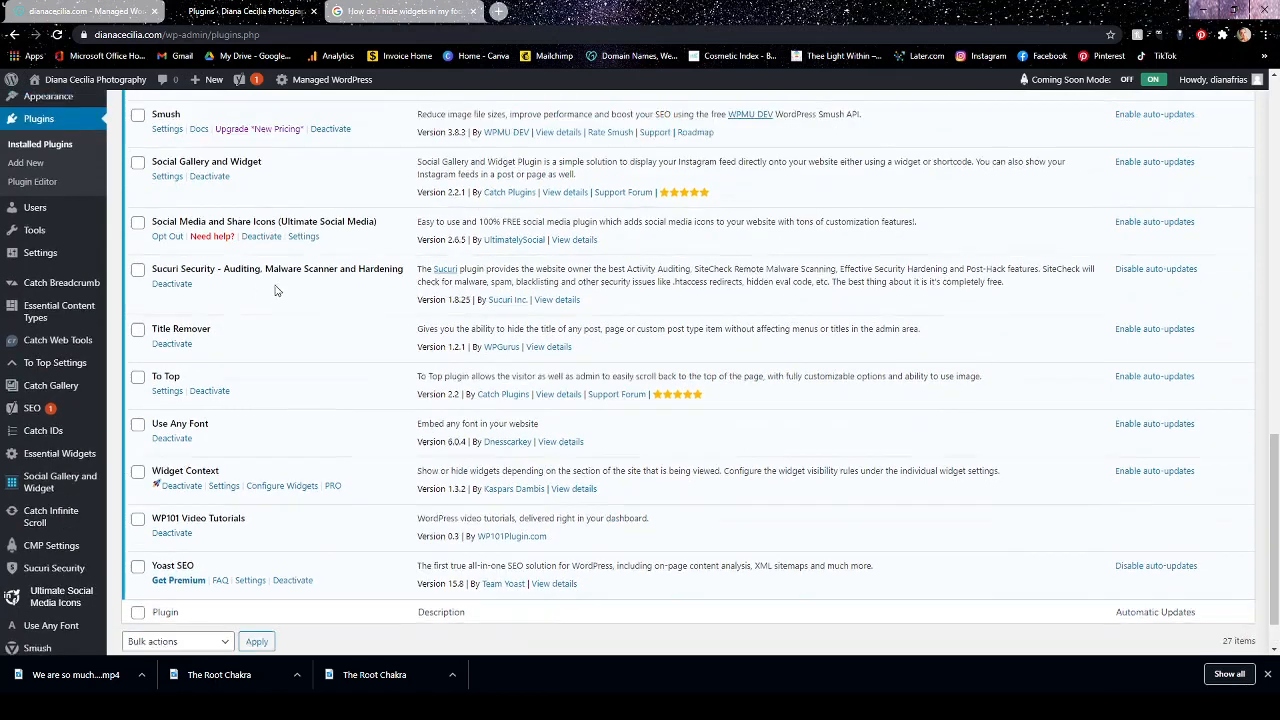
# Look over the Users and Tools options in the WordPress admin navigation.
pyautogui.scroll(1, 277, 290)
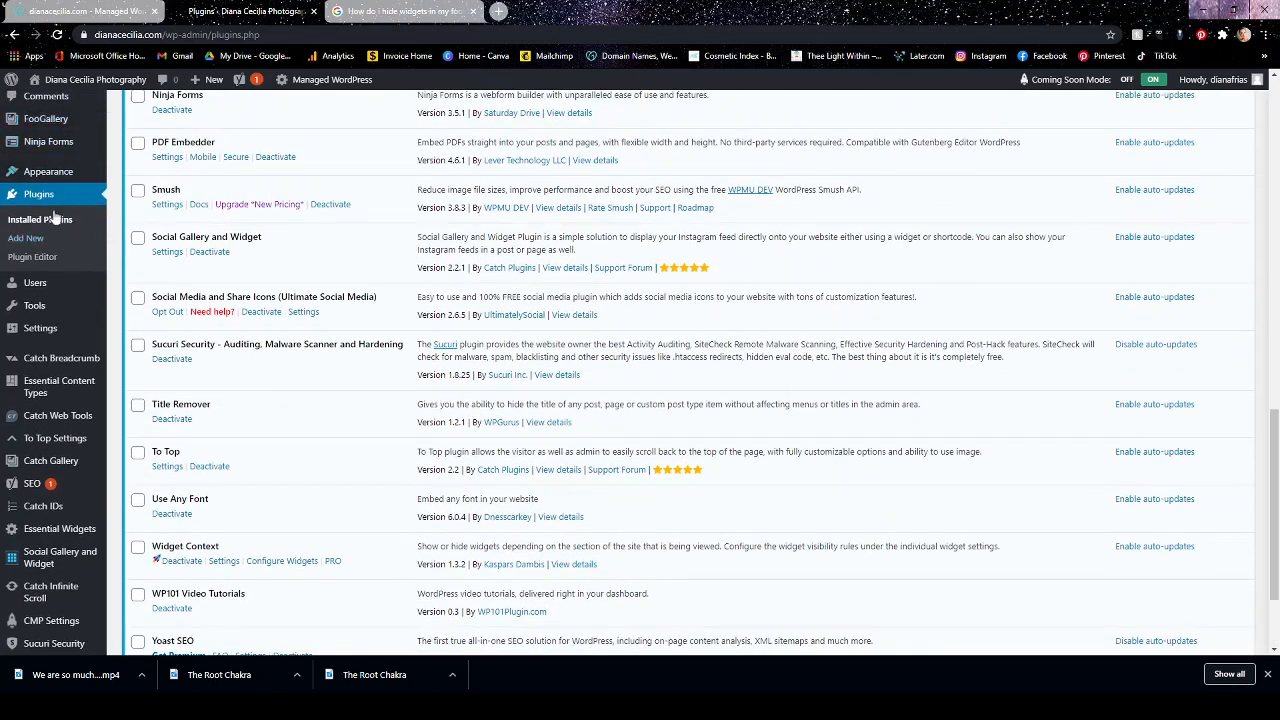
pyautogui.moveTo(40, 285)
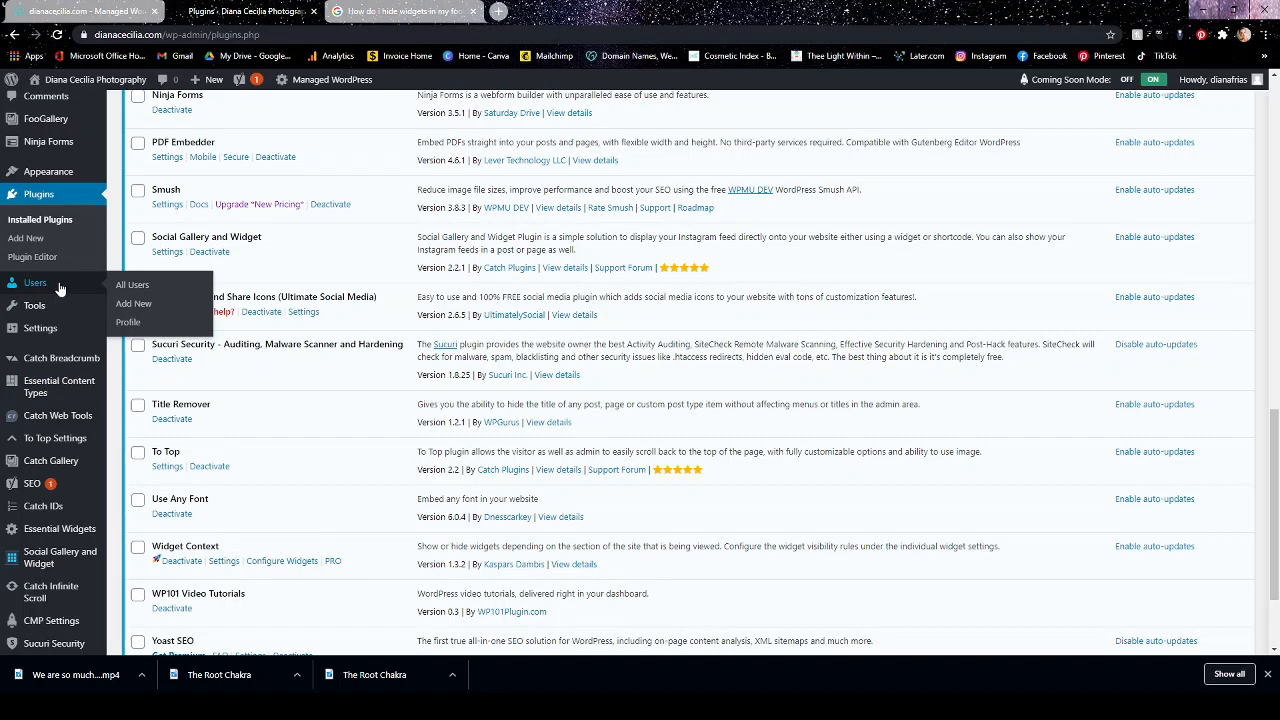
pyautogui.moveTo(55, 310)
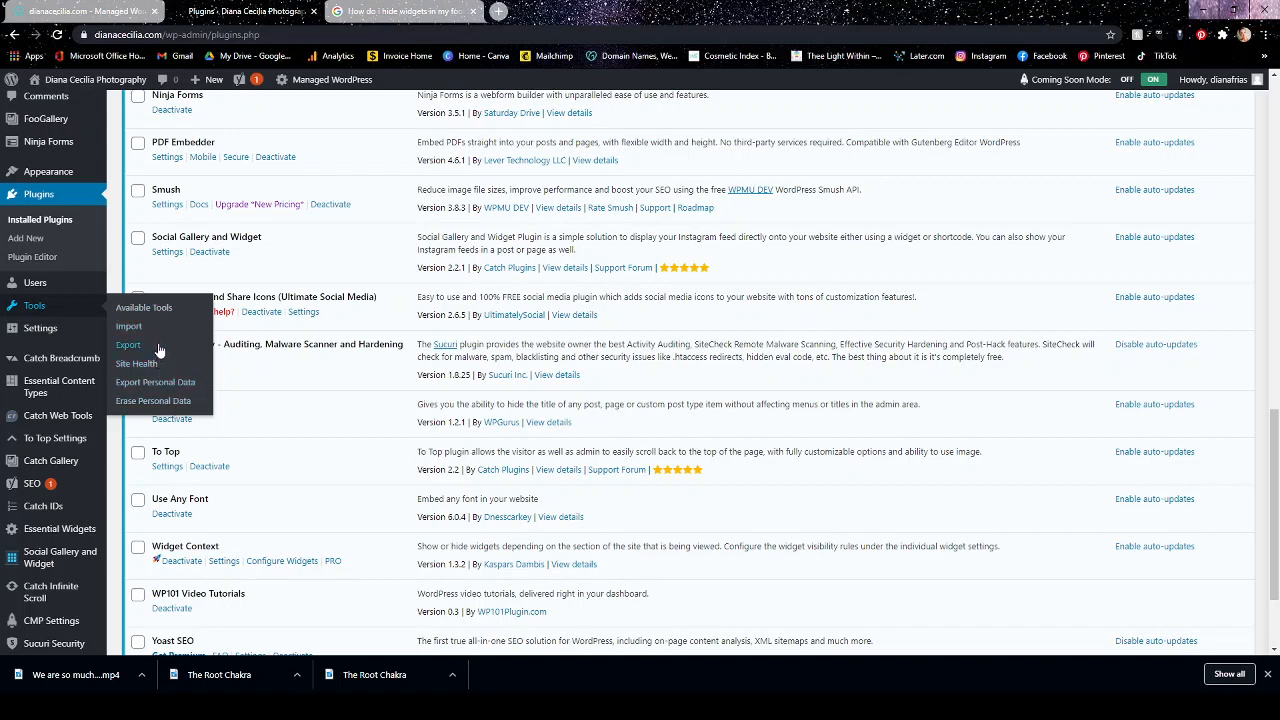
# Open the General Settings and examine the fields from Site Title and Tagline through date format, time format and week start.
pyautogui.click(53, 333)
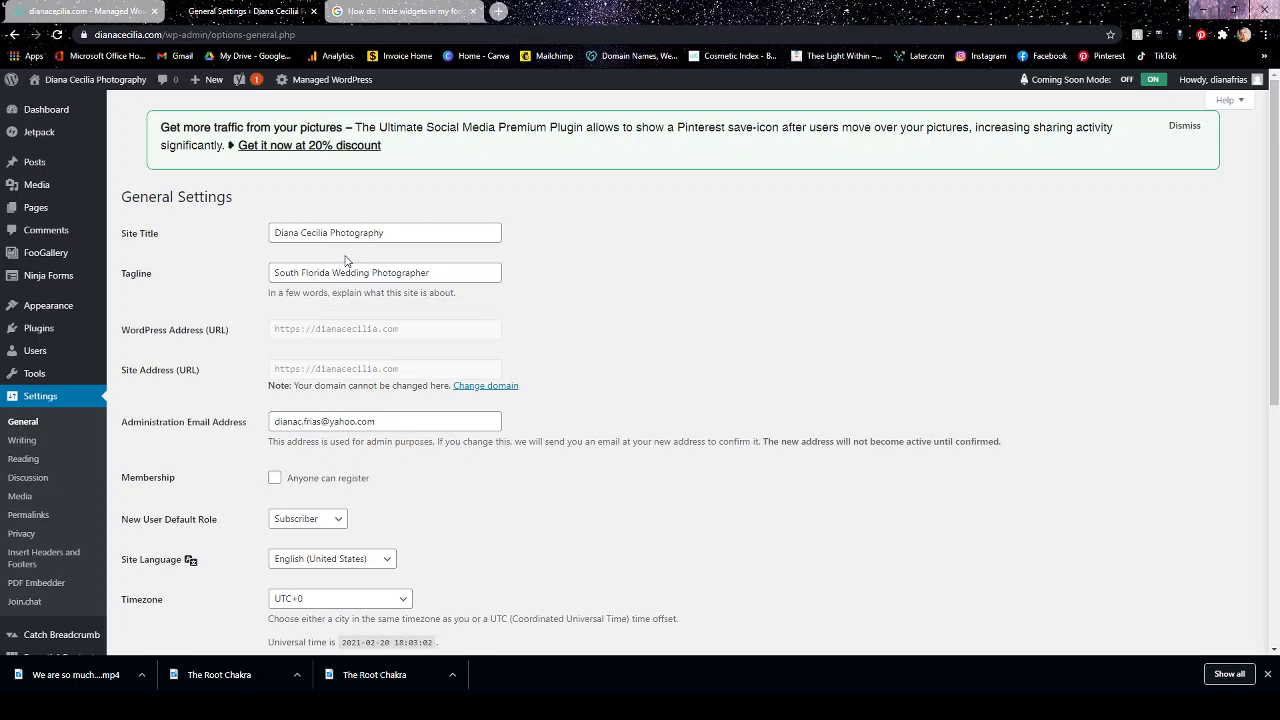
pyautogui.scroll(-2, 692, 236)
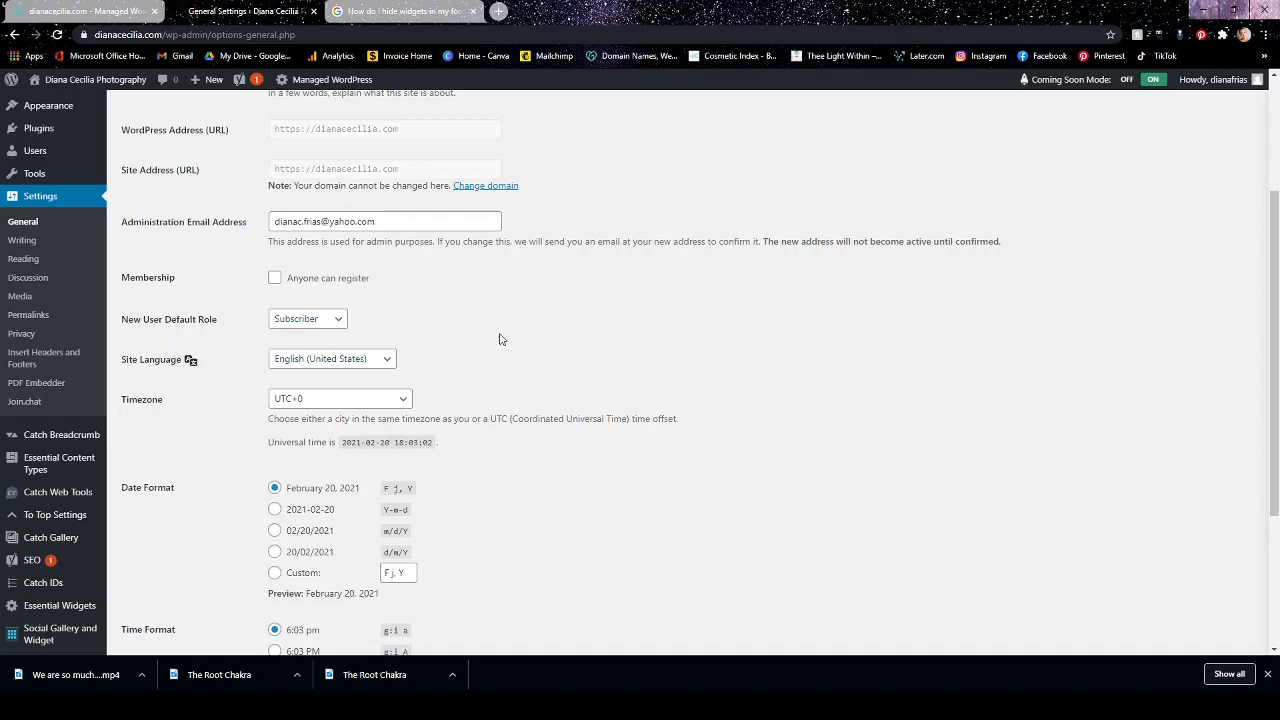
pyautogui.scroll(1, 508, 322)
pyautogui.scroll(1, 508, 322)
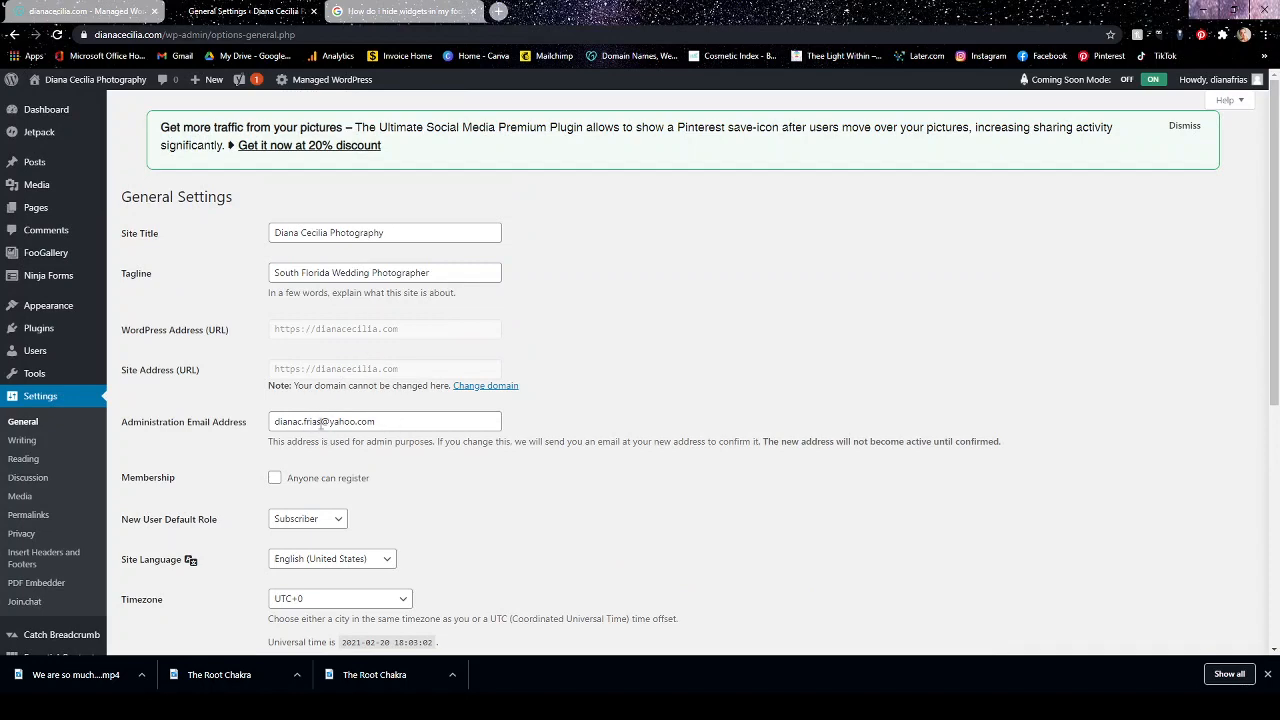
pyautogui.scroll(-3, 772, 400)
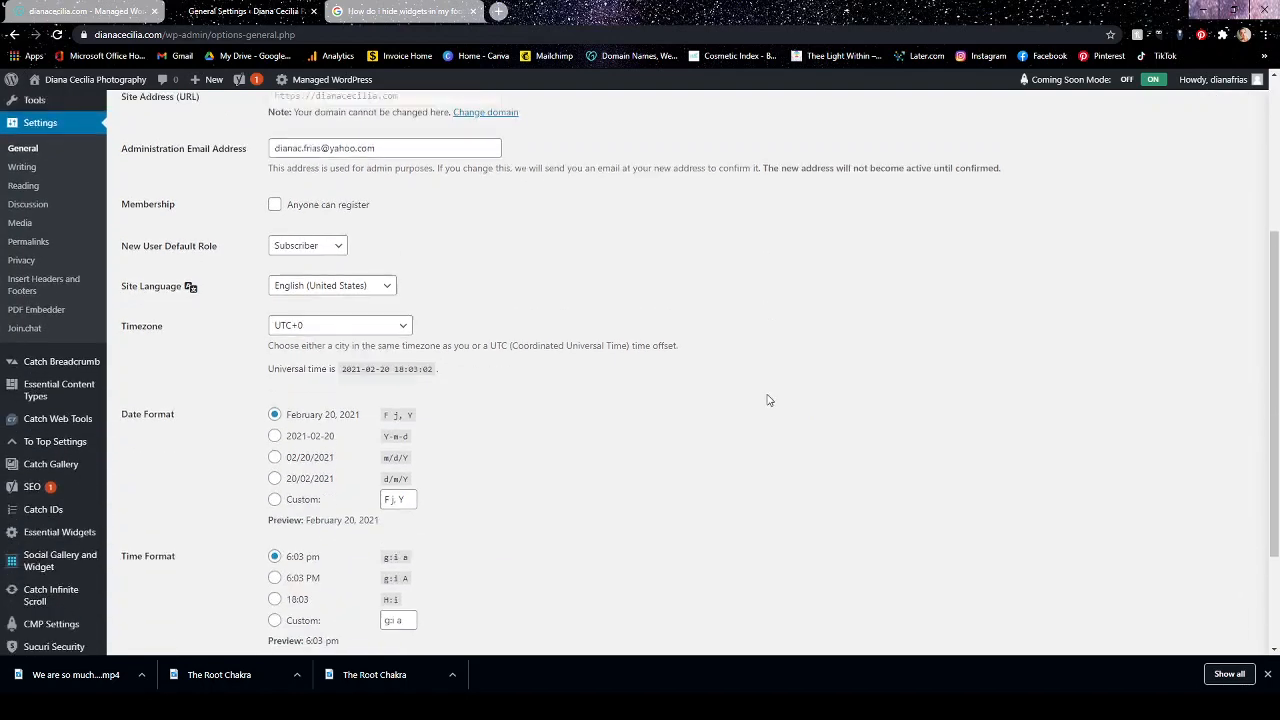
pyautogui.scroll(-1, 766, 398)
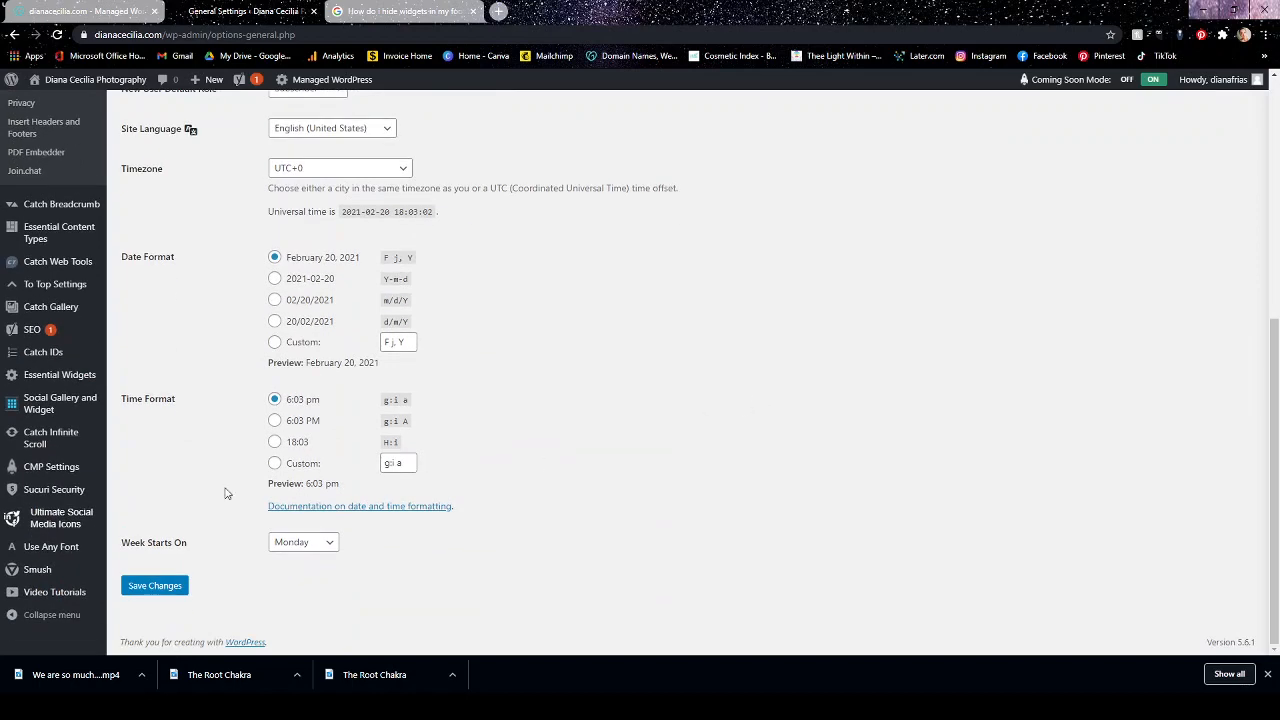
pyautogui.scroll(2, 60, 192)
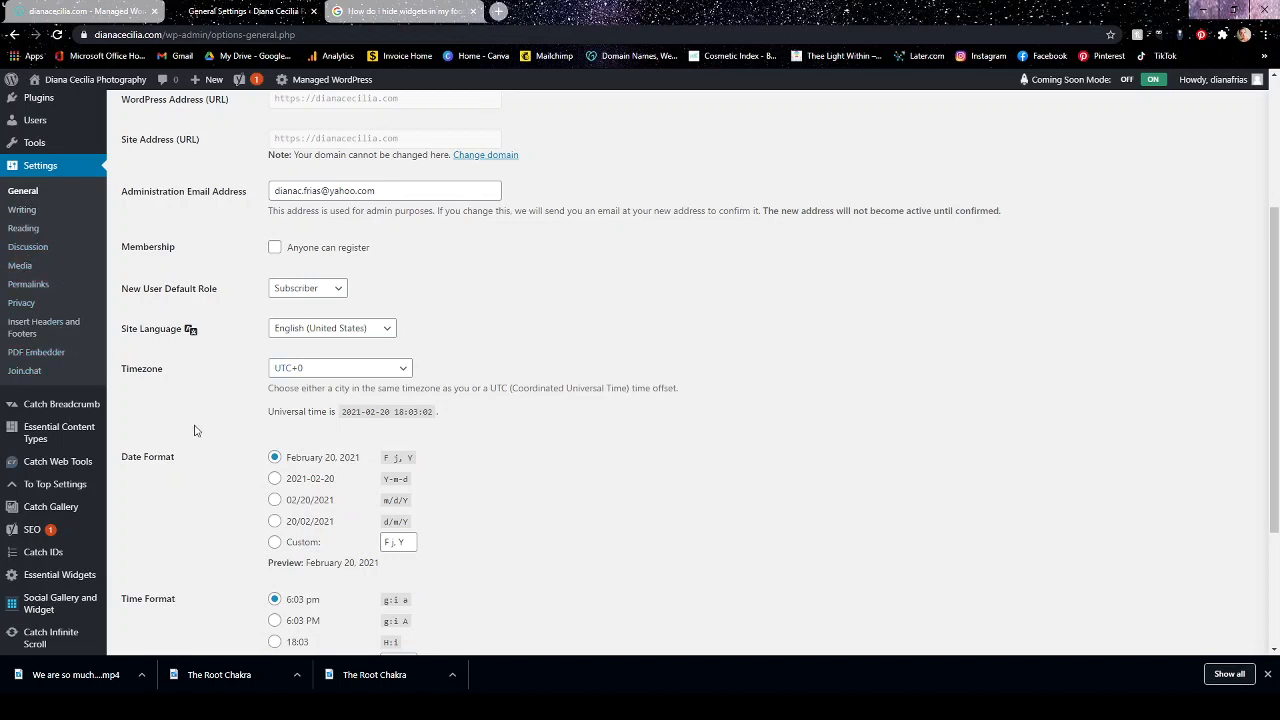
# Review the admin navigation entries, from the plugin items such as Catch Breadcrumb and Smush back up to Dashboard and Plugins.
pyautogui.scroll(-1, 199, 435)
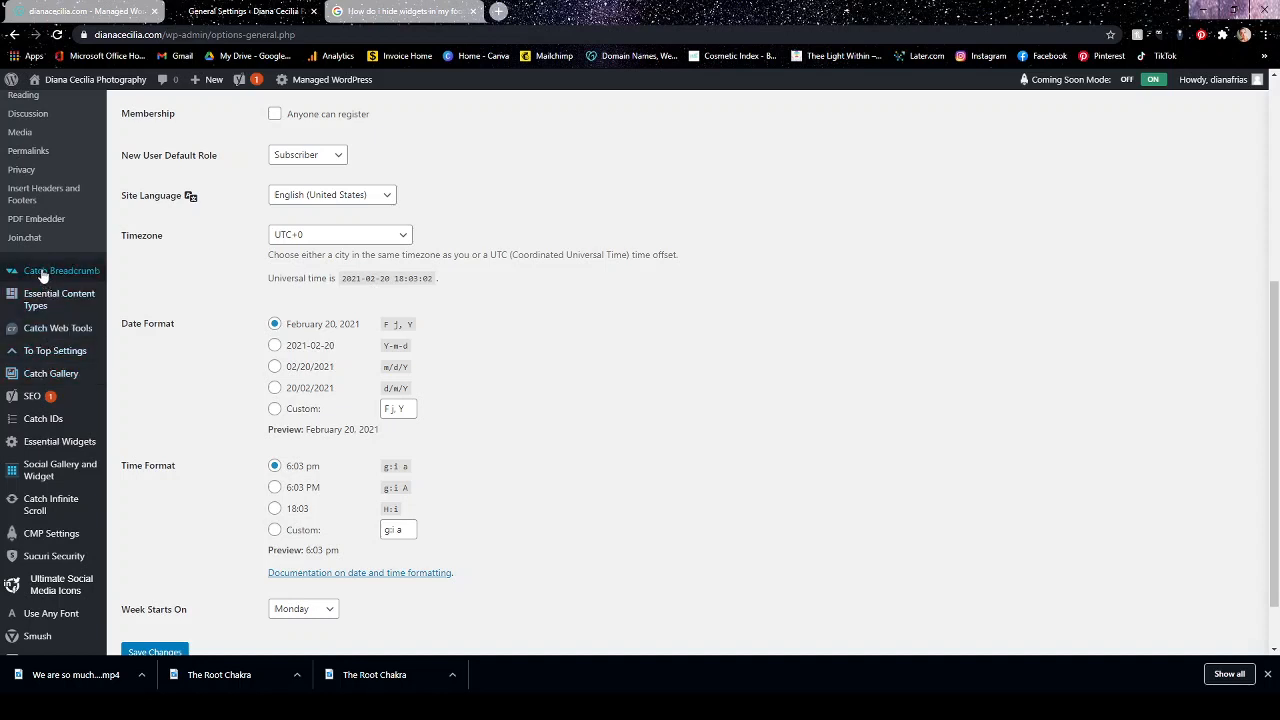
pyautogui.scroll(-2, 50, 590)
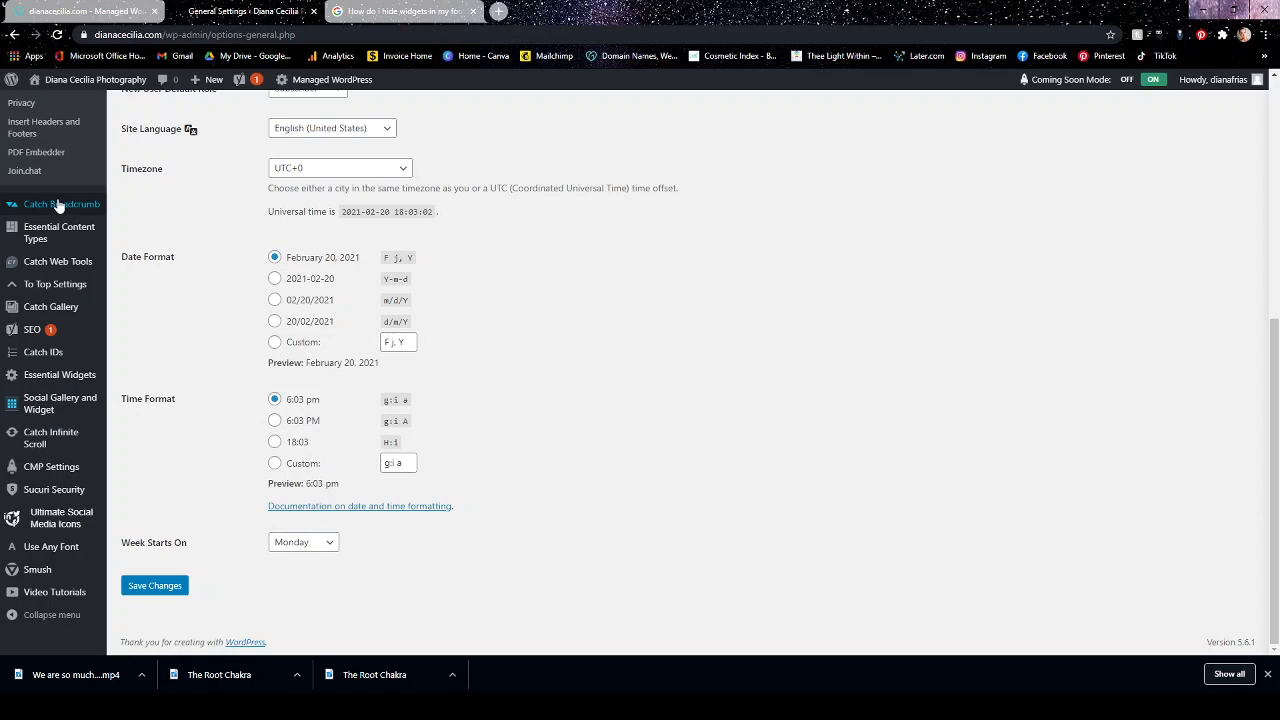
pyautogui.scroll(1, 67, 366)
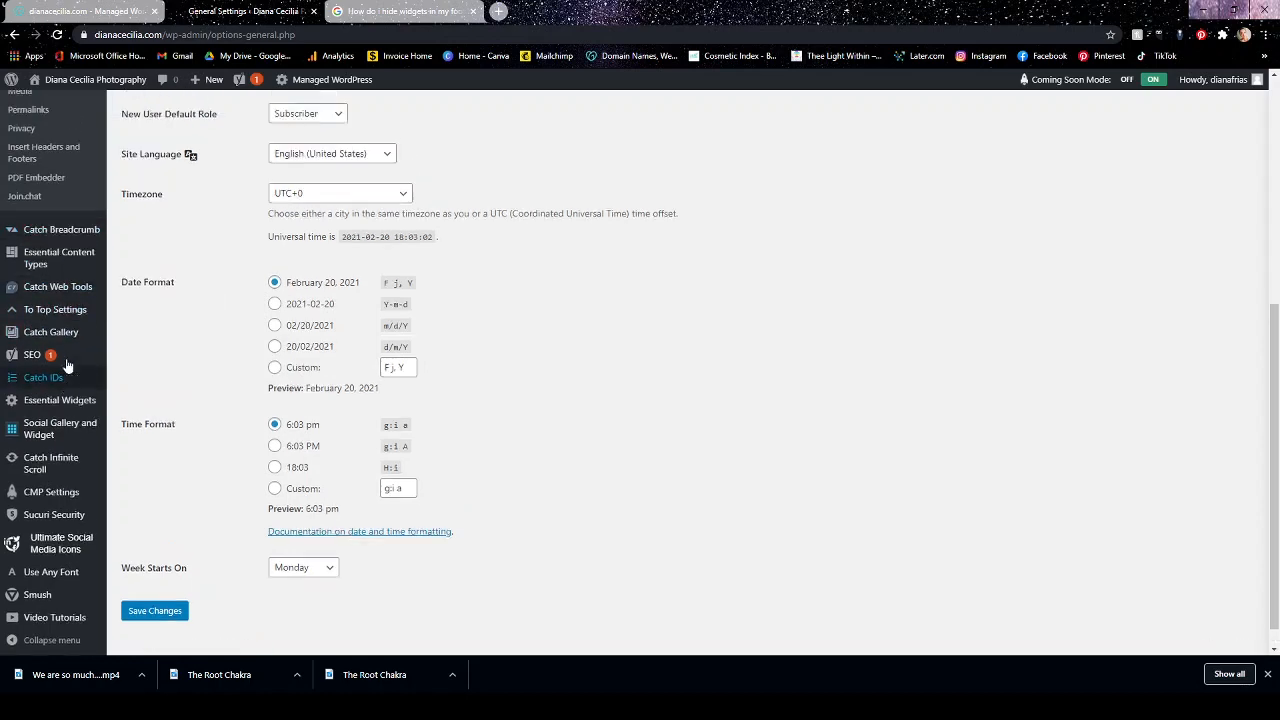
pyautogui.scroll(4, 67, 366)
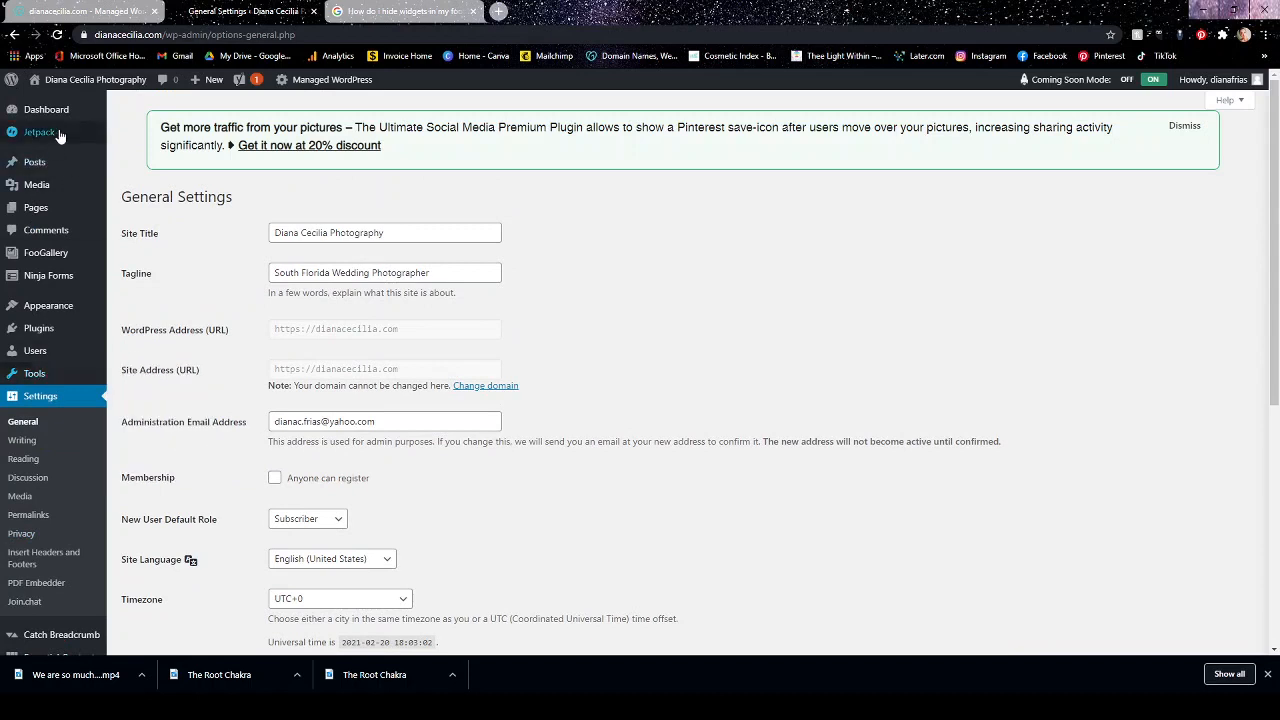
pyautogui.moveTo(64, 122)
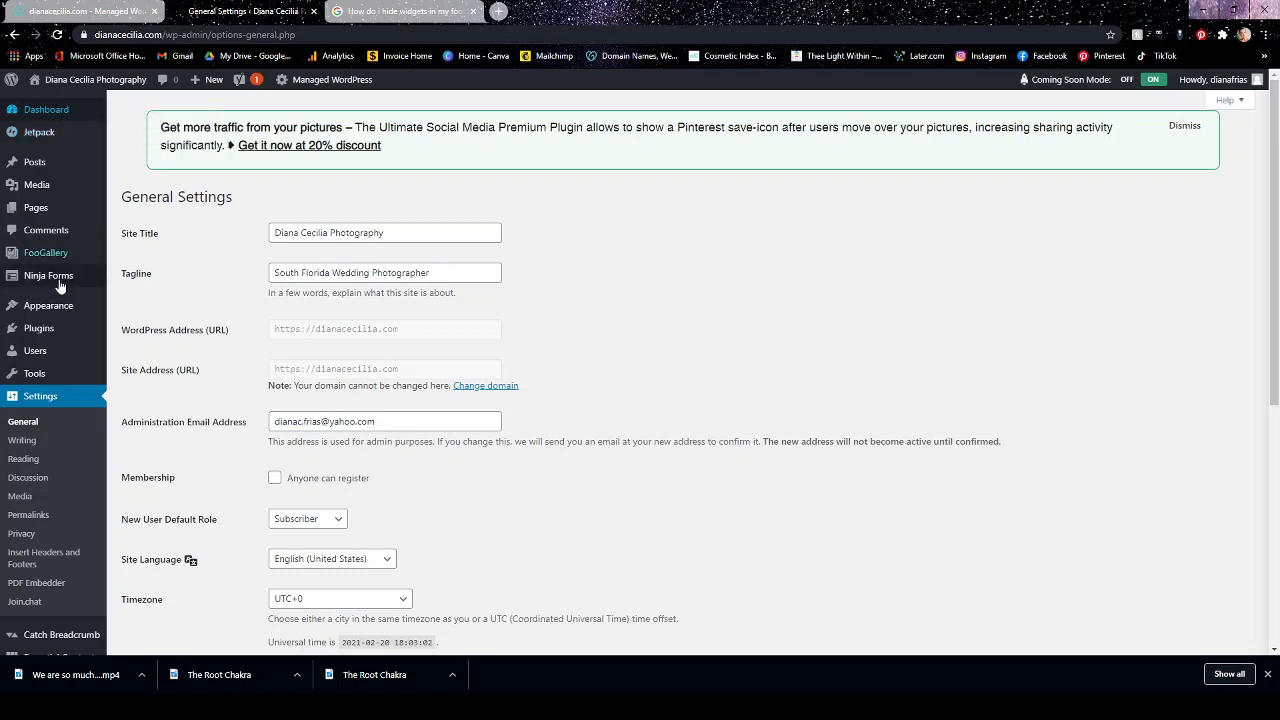
pyautogui.moveTo(67, 338)
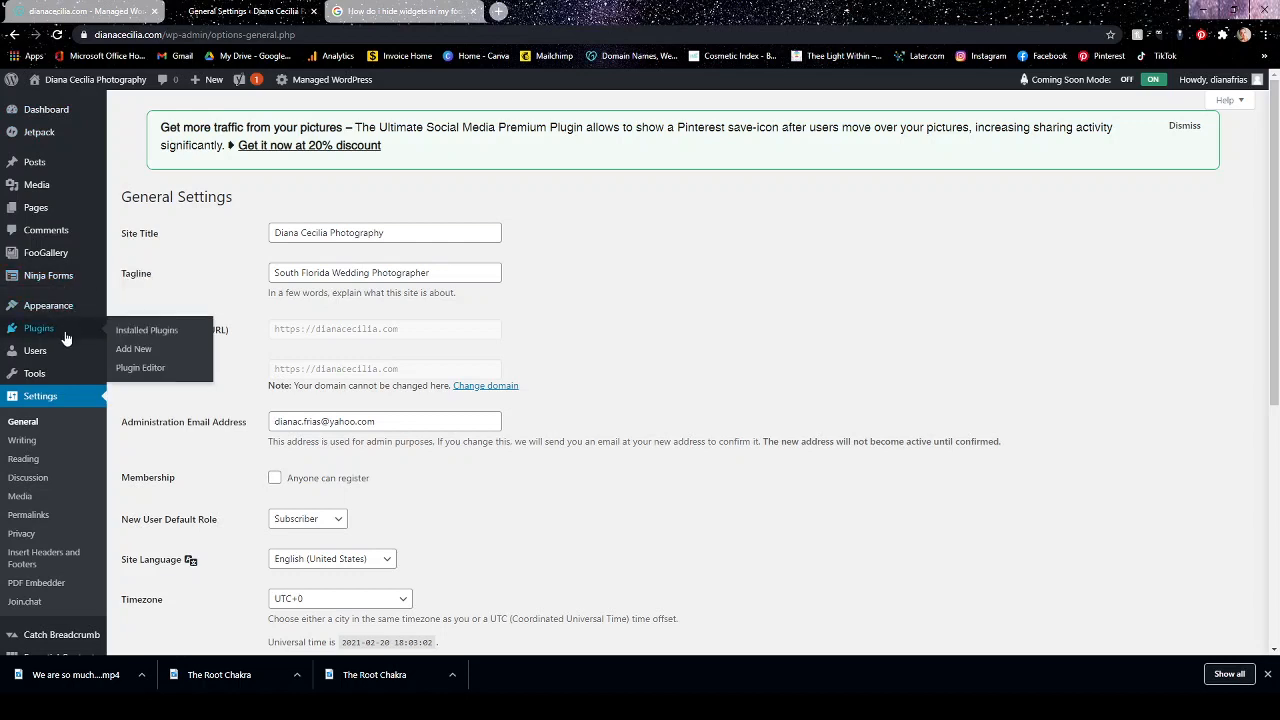